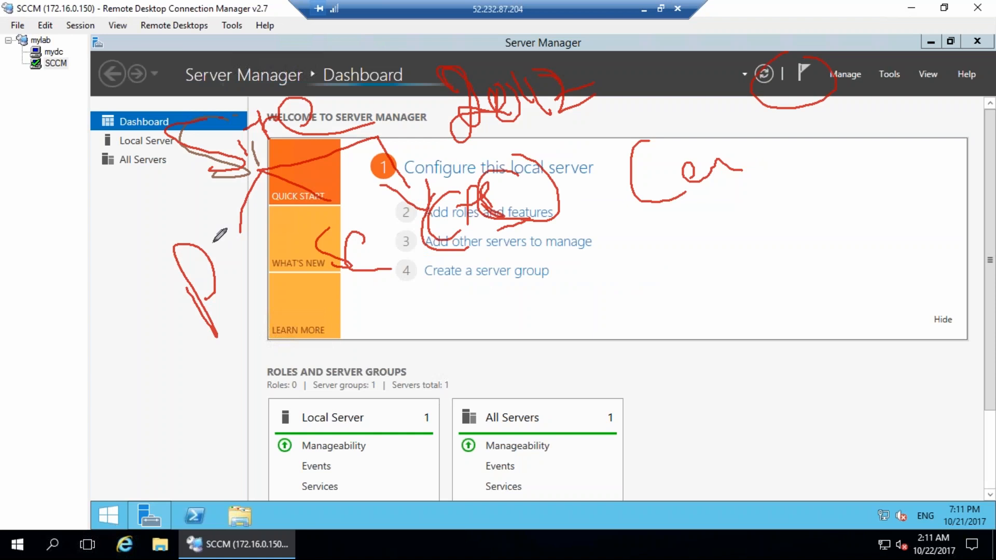
Sketch pen notes over the dashboard's What's New area and circle the Servers total count.
mouse_move(239, 340)
mouse_down()
mouse_move(185, 405)
mouse_move(169, 460)
mouse_up()
drag(188, 407, 229, 454)
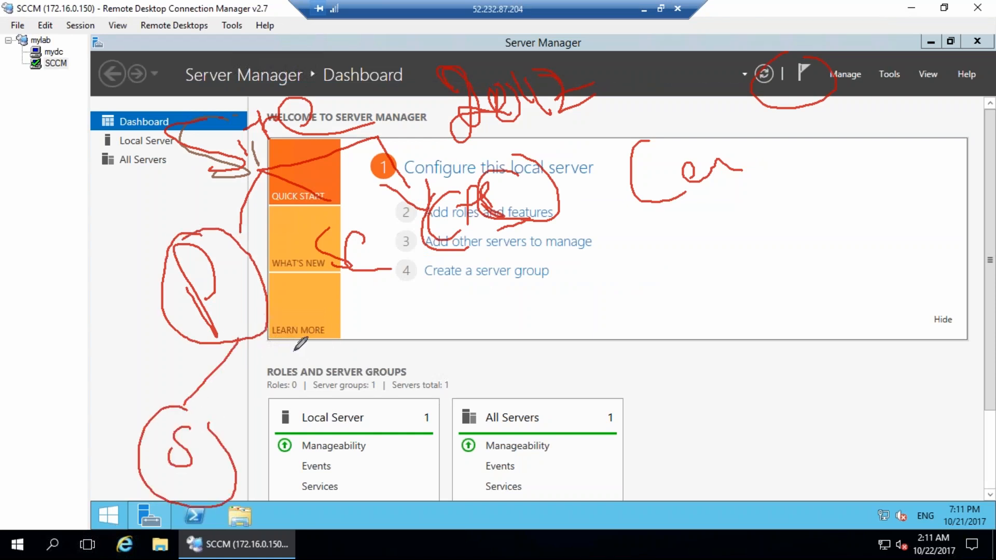
mouse_move(367, 220)
mouse_down()
mouse_move(358, 301)
mouse_move(370, 228)
mouse_up()
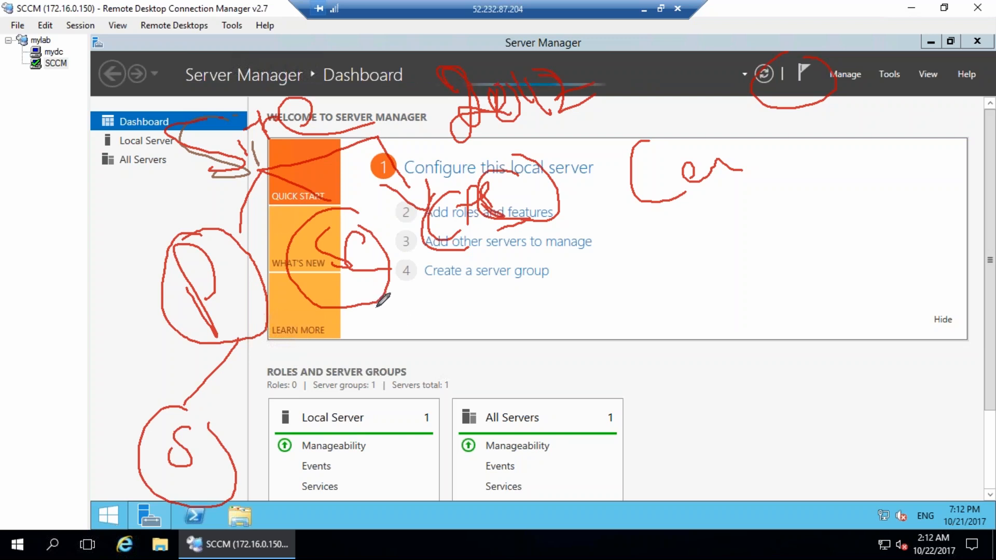
mouse_move(380, 305)
mouse_down()
mouse_move(420, 358)
mouse_move(441, 363)
mouse_up()
mouse_move(506, 335)
mouse_down()
mouse_move(502, 377)
mouse_move(504, 334)
mouse_up()
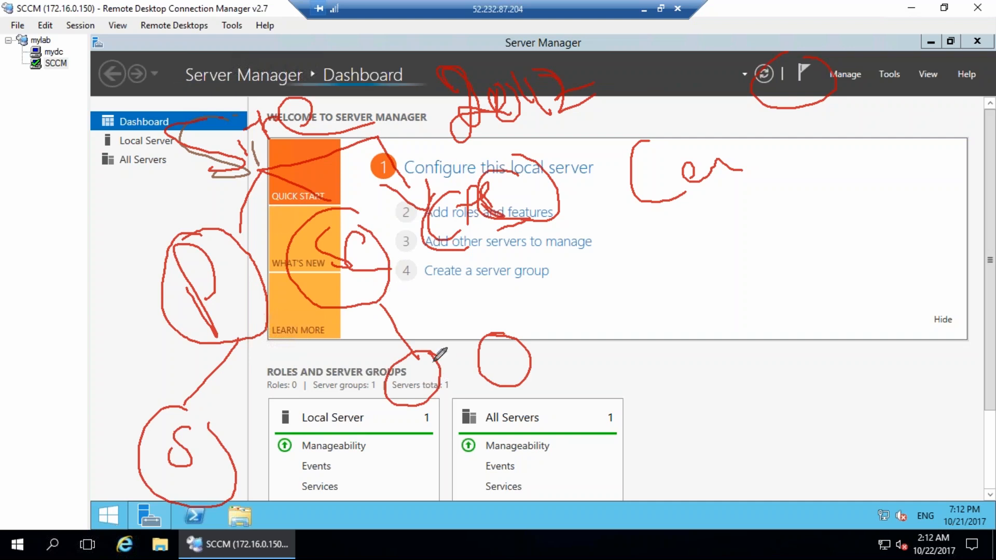
Circle the IIS and WSUS role tiles, clear the ink, then circle Configure this local server.
mouse_move(655, 278)
mouse_down()
mouse_move(643, 321)
mouse_move(636, 288)
mouse_move(630, 373)
mouse_move(548, 428)
mouse_move(571, 445)
mouse_move(560, 456)
mouse_up()
mouse_move(671, 379)
mouse_down()
mouse_move(714, 459)
mouse_move(698, 452)
mouse_up()
mouse_move(585, 391)
mouse_down()
mouse_move(521, 388)
mouse_move(512, 417)
mouse_move(385, 424)
mouse_move(355, 467)
mouse_move(392, 431)
mouse_up()
mouse_move(747, 409)
mouse_down()
mouse_move(778, 436)
mouse_move(822, 438)
mouse_move(686, 343)
mouse_move(684, 381)
mouse_move(760, 368)
mouse_up()
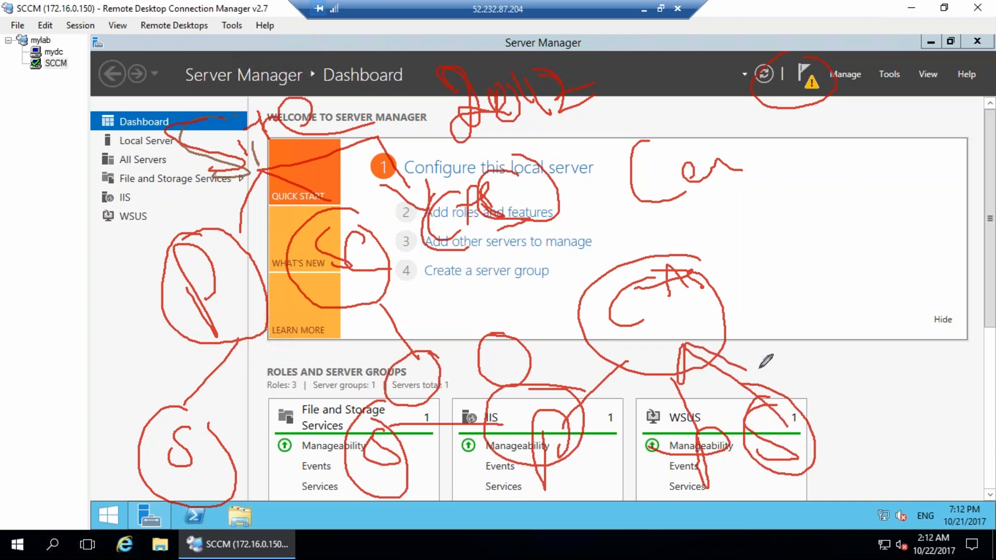
mouse_move(637, 327)
mouse_down()
mouse_move(674, 308)
mouse_move(664, 330)
mouse_up()
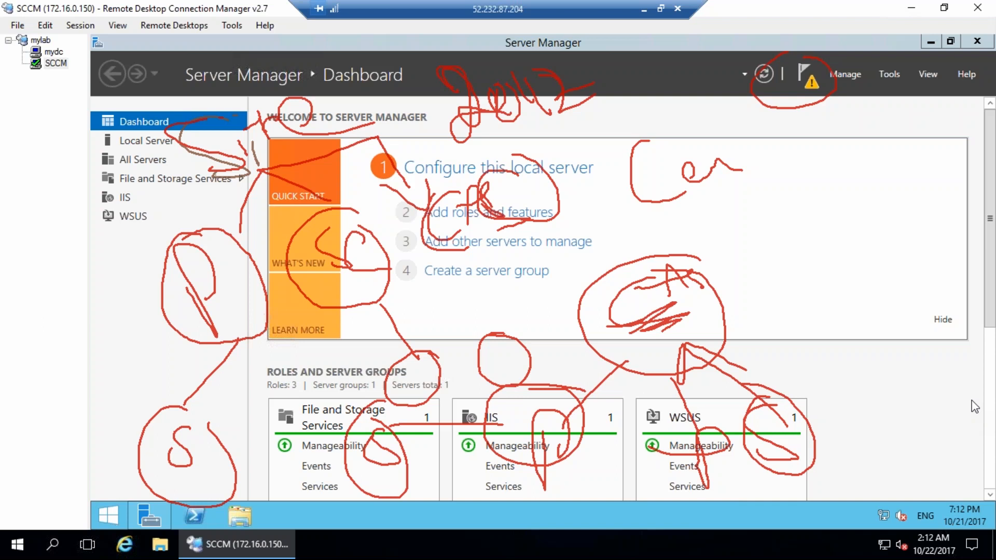
key(Escape)
mouse_move(450, 143)
mouse_down()
mouse_move(468, 131)
mouse_move(529, 141)
mouse_move(394, 99)
mouse_move(481, 98)
mouse_up()
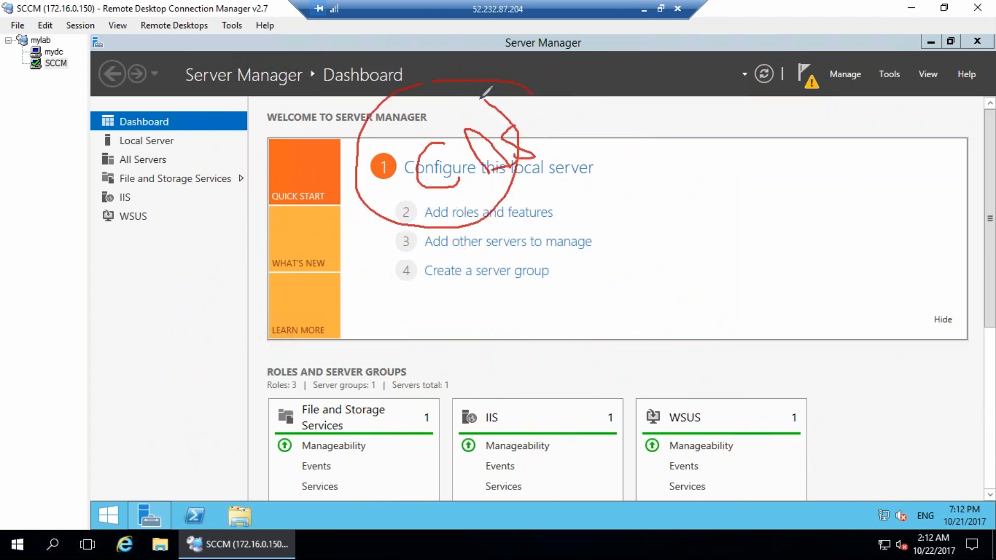
click(970, 391)
mouse_move(417, 143)
mouse_down()
mouse_move(438, 137)
mouse_move(417, 169)
mouse_up()
mouse_move(433, 122)
mouse_down()
mouse_move(402, 188)
mouse_move(433, 105)
mouse_up()
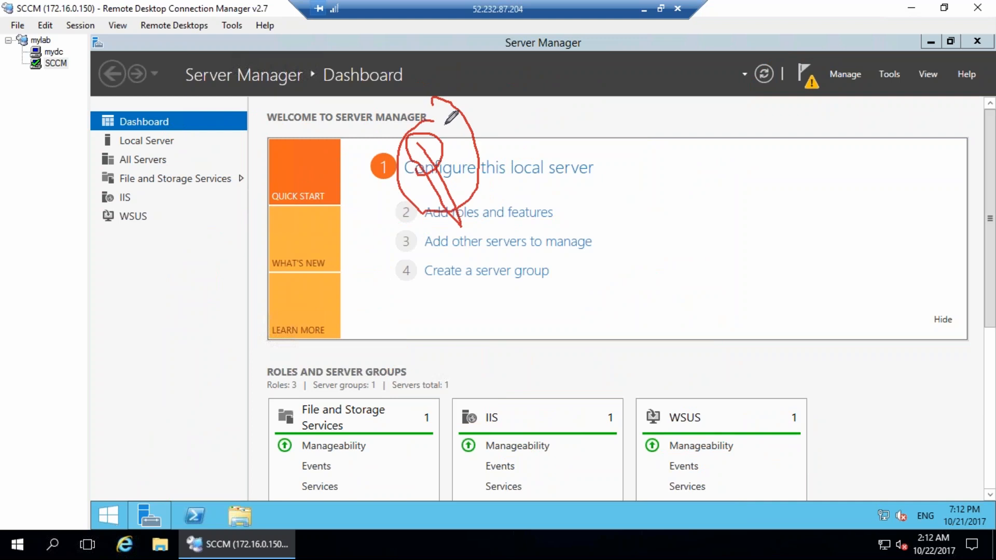
mouse_move(636, 116)
mouse_down()
mouse_move(617, 129)
mouse_move(622, 164)
mouse_up()
mouse_move(602, 110)
mouse_down()
mouse_move(624, 223)
mouse_move(601, 109)
mouse_up()
click(972, 399)
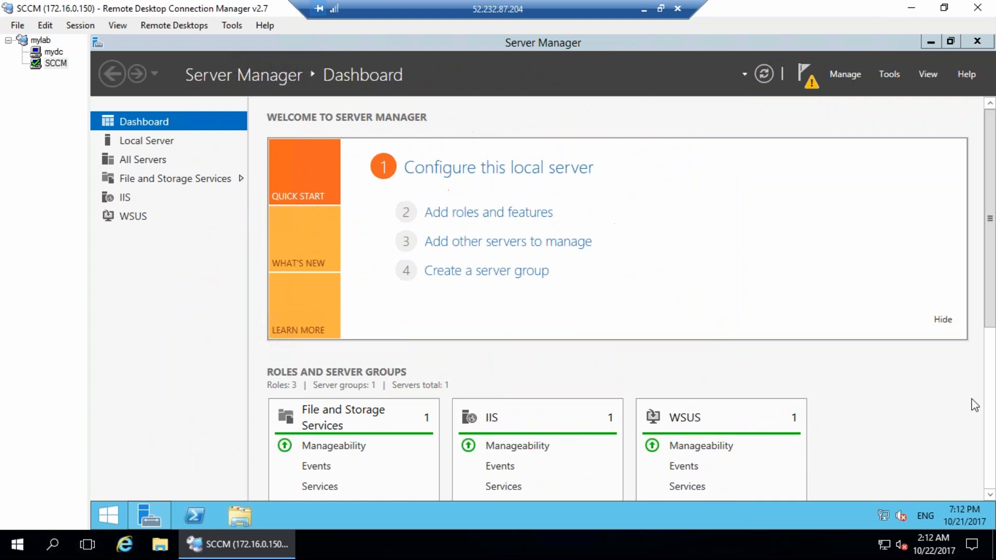
mouse_move(423, 195)
mouse_down()
mouse_move(440, 237)
mouse_move(449, 202)
mouse_up()
drag(418, 153, 418, 179)
drag(458, 125, 528, 328)
mouse_move(393, 340)
mouse_down()
mouse_move(377, 393)
mouse_move(465, 341)
mouse_up()
drag(582, 154, 572, 183)
mouse_move(571, 154)
mouse_down()
mouse_move(612, 164)
mouse_move(586, 156)
mouse_up()
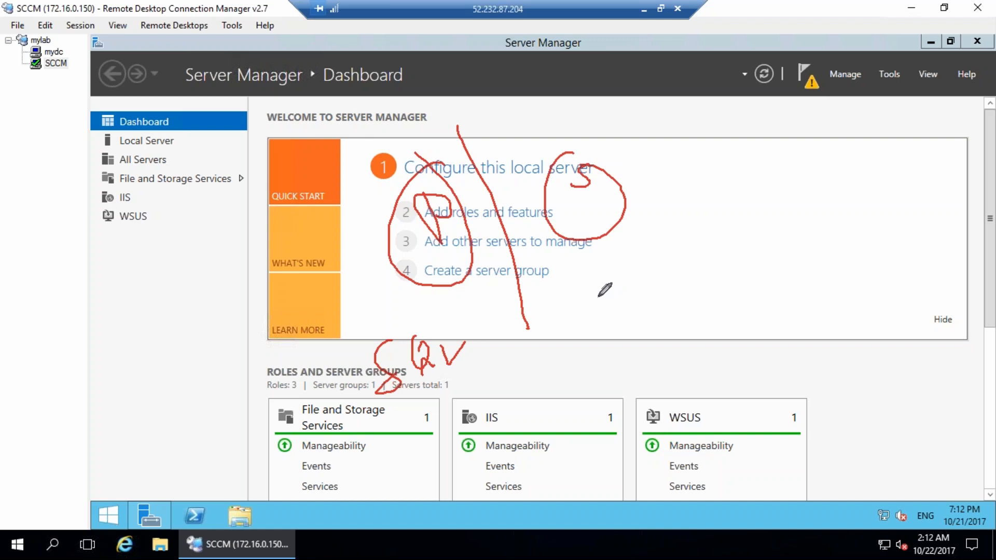
mouse_move(602, 297)
mouse_down()
mouse_move(640, 343)
mouse_move(663, 311)
mouse_move(643, 284)
mouse_move(682, 289)
mouse_move(707, 276)
mouse_up()
mouse_move(741, 227)
mouse_down()
mouse_move(735, 259)
mouse_move(767, 227)
mouse_move(784, 229)
mouse_move(775, 246)
mouse_up()
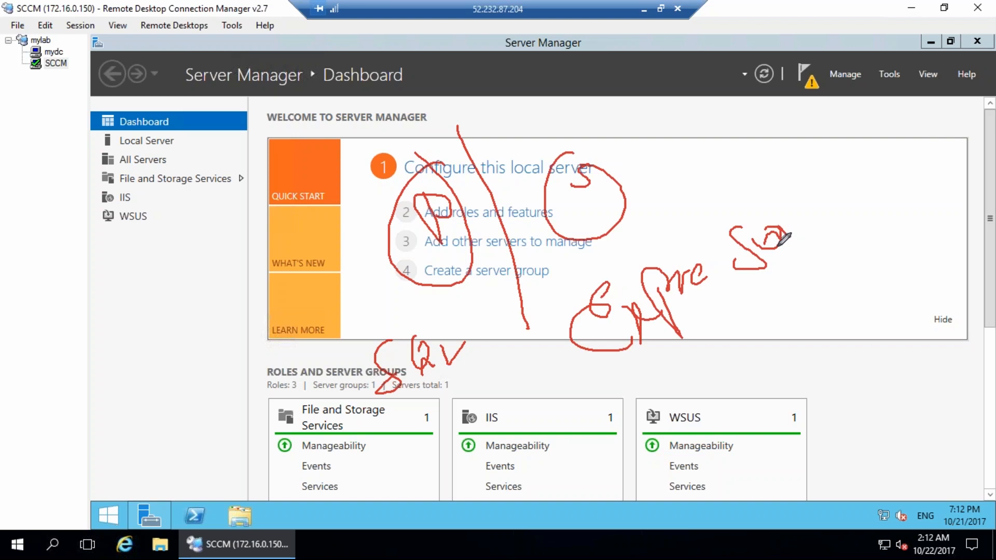
drag(390, 230, 301, 219)
mouse_move(204, 233)
mouse_down()
mouse_move(209, 281)
mouse_move(177, 299)
mouse_up()
drag(207, 269, 237, 267)
mouse_move(236, 224)
mouse_down()
mouse_move(286, 258)
mouse_move(345, 244)
mouse_up()
mouse_move(205, 323)
mouse_down()
mouse_move(391, 240)
mouse_move(218, 318)
mouse_up()
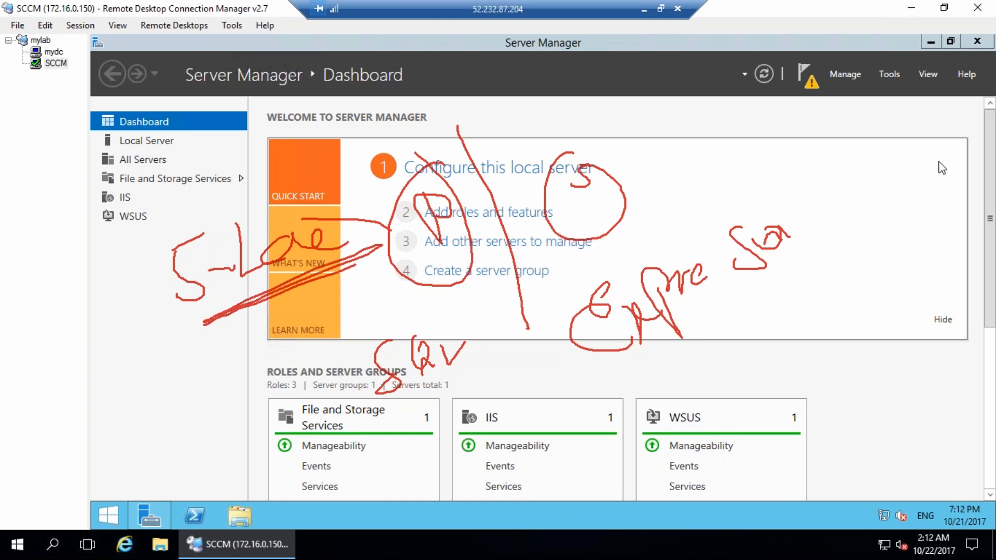
drag(602, 218, 694, 202)
drag(692, 201, 692, 222)
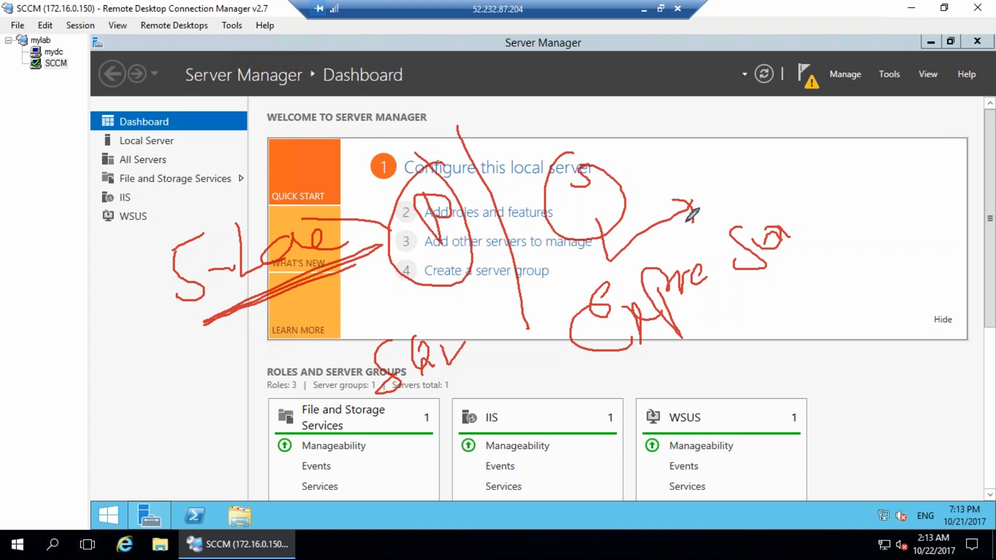
mouse_move(577, 224)
mouse_down()
mouse_move(595, 421)
mouse_move(614, 464)
mouse_move(660, 446)
mouse_up()
drag(667, 391, 712, 424)
drag(712, 343, 743, 357)
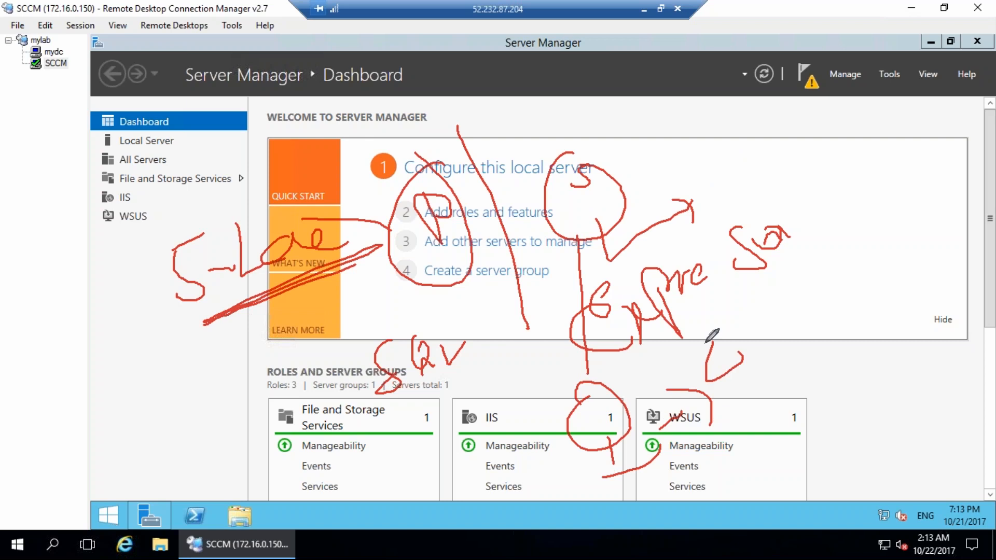
mouse_move(747, 310)
mouse_down()
mouse_move(754, 396)
mouse_move(774, 318)
mouse_move(794, 334)
mouse_up()
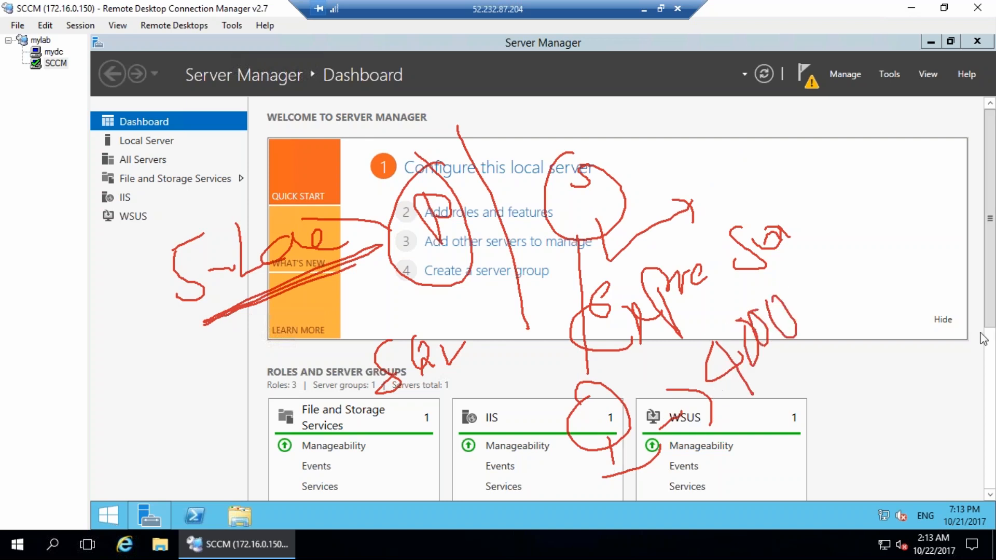
key(Escape)
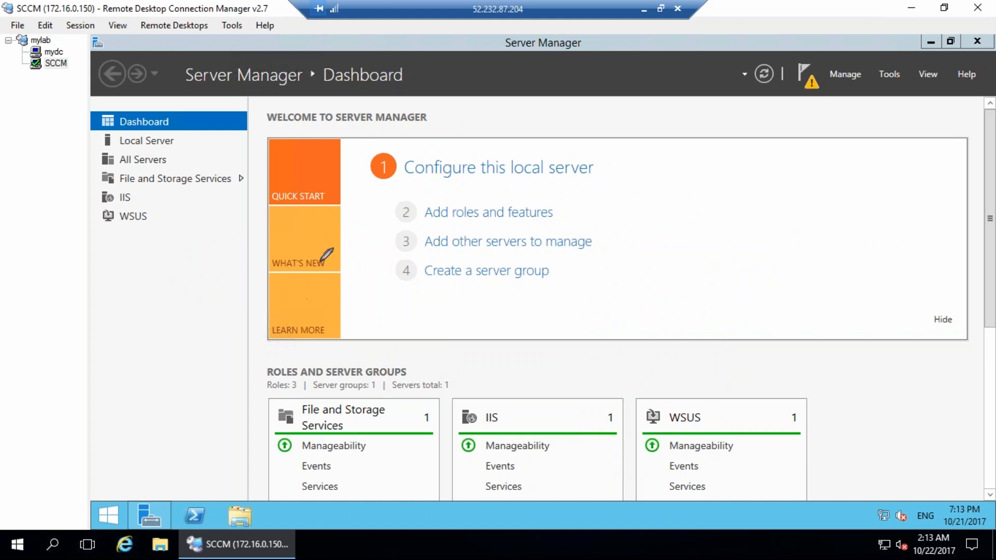
drag(397, 187, 395, 237)
mouse_move(428, 193)
mouse_down()
mouse_move(430, 224)
mouse_move(502, 181)
mouse_move(467, 234)
mouse_move(501, 171)
mouse_up()
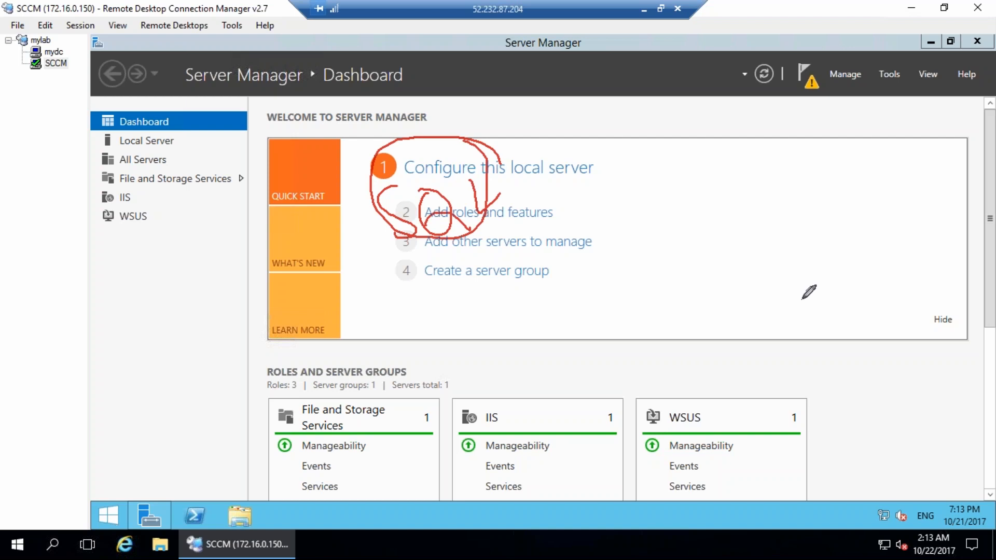
click(981, 331)
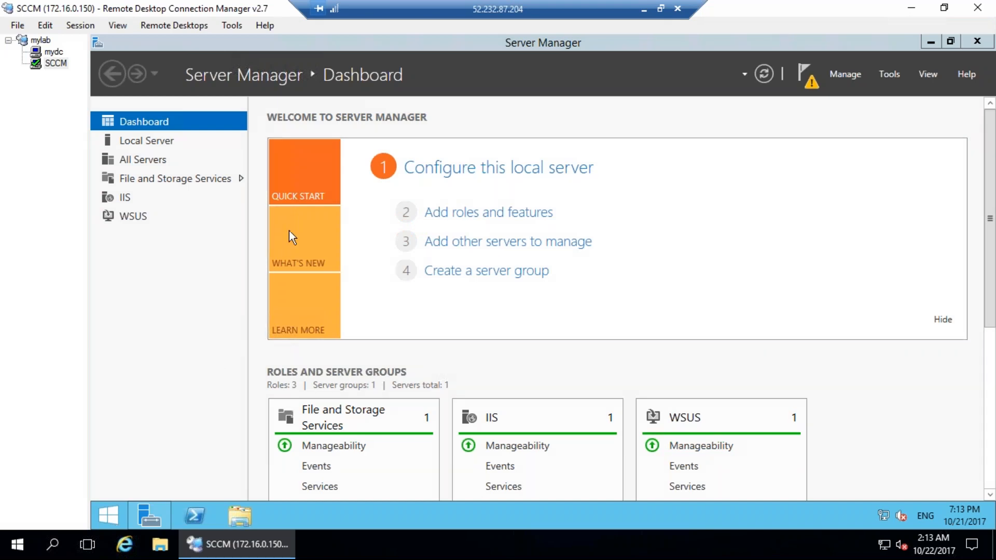
drag(200, 224, 230, 259)
drag(178, 227, 213, 205)
drag(188, 276, 229, 228)
mouse_move(230, 201)
mouse_down()
mouse_move(247, 234)
mouse_move(240, 192)
mouse_up()
mouse_move(269, 186)
mouse_down()
mouse_move(271, 213)
mouse_move(293, 227)
mouse_up()
mouse_move(189, 332)
mouse_down()
mouse_move(201, 339)
mouse_move(220, 321)
mouse_up()
mouse_move(221, 302)
mouse_down()
mouse_move(238, 269)
mouse_move(245, 334)
mouse_move(270, 280)
mouse_move(218, 254)
mouse_move(287, 287)
mouse_move(320, 288)
mouse_up()
mouse_move(298, 151)
mouse_down()
mouse_move(165, 174)
mouse_move(251, 162)
mouse_up()
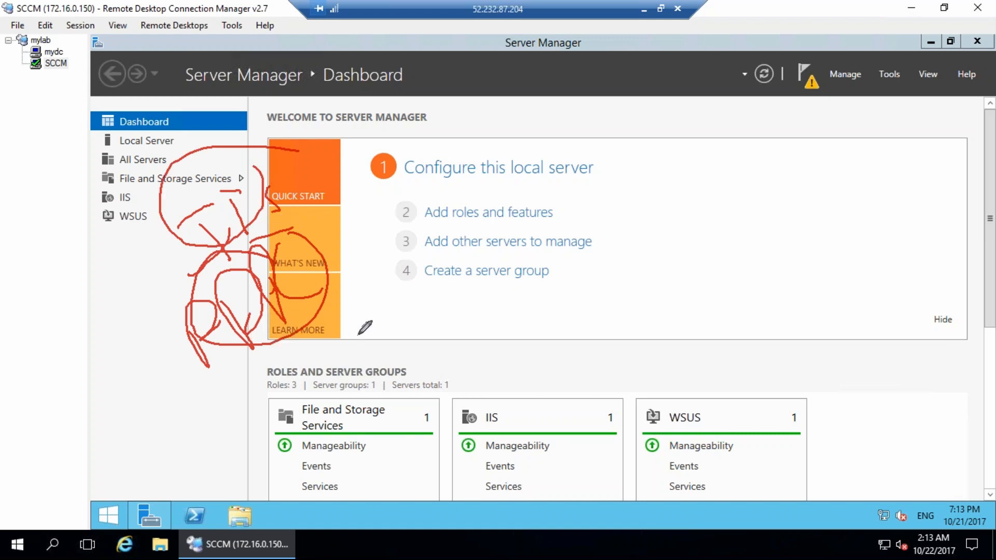
mouse_move(401, 157)
mouse_down()
mouse_move(446, 252)
mouse_move(479, 179)
mouse_move(496, 207)
mouse_move(572, 186)
mouse_move(594, 153)
mouse_move(615, 155)
mouse_move(624, 191)
mouse_move(650, 191)
mouse_up()
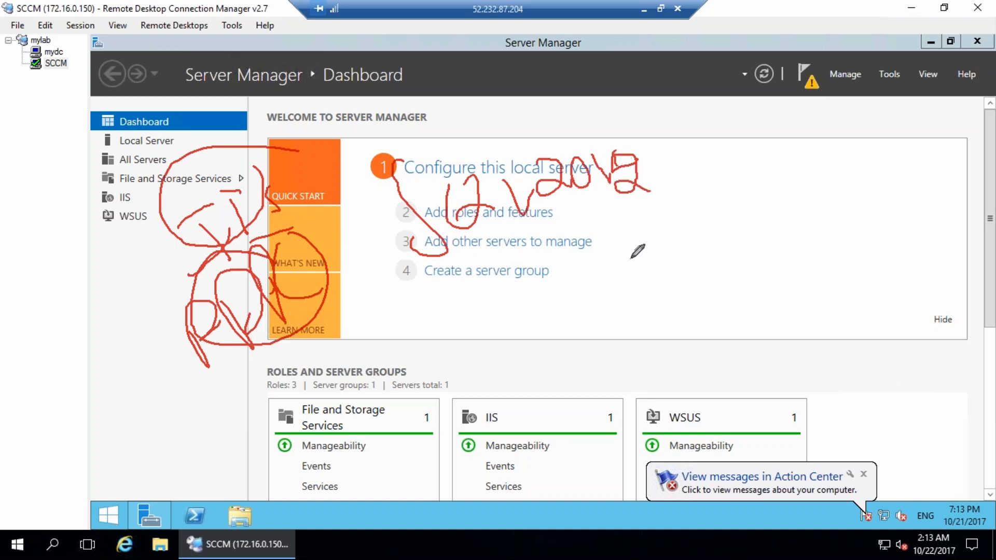
mouse_move(579, 241)
mouse_down()
mouse_move(629, 222)
mouse_move(645, 249)
mouse_move(647, 218)
mouse_move(672, 241)
mouse_up()
mouse_move(646, 283)
mouse_down()
mouse_move(668, 321)
mouse_move(693, 280)
mouse_up()
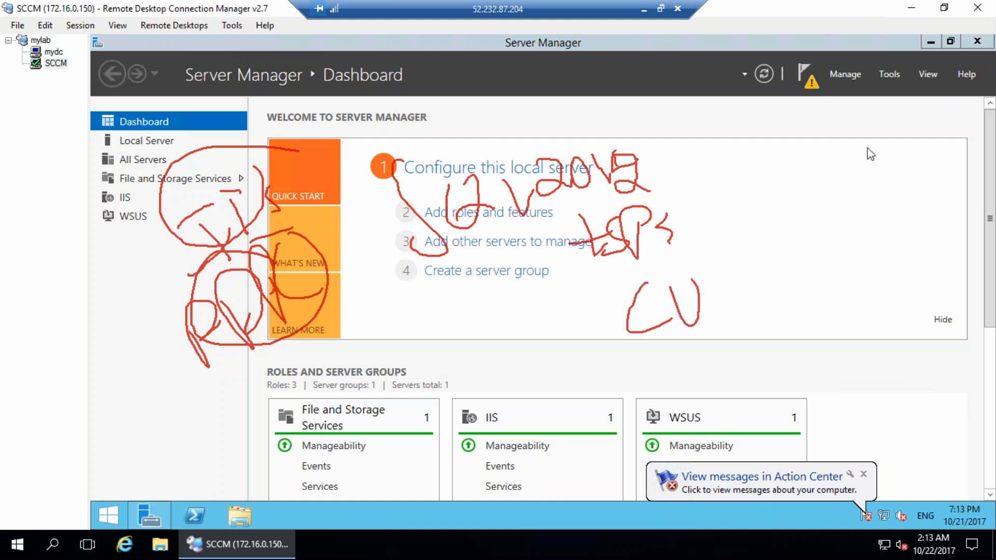
drag(705, 267, 731, 323)
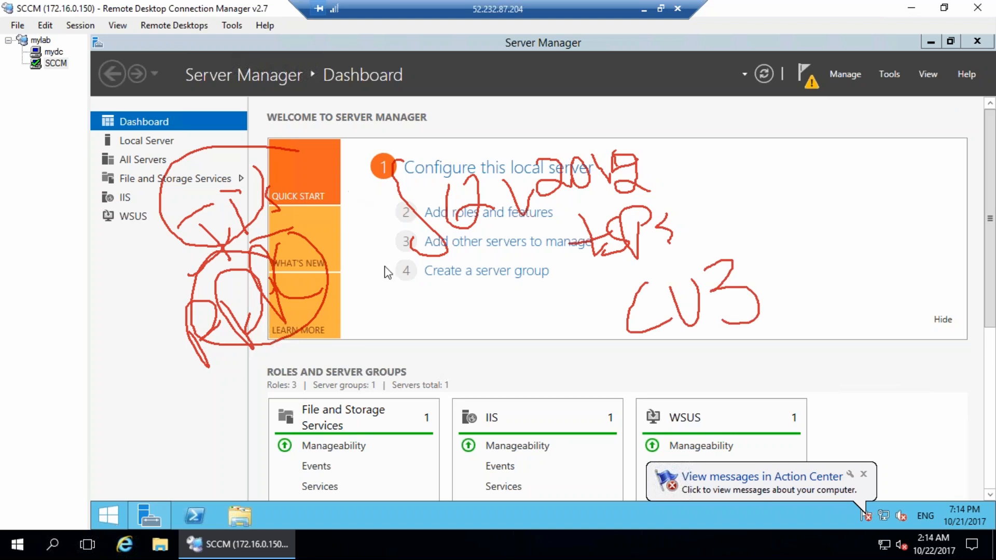
mouse_move(363, 152)
mouse_down()
mouse_move(410, 137)
mouse_move(773, 312)
mouse_move(407, 234)
mouse_move(386, 155)
mouse_up()
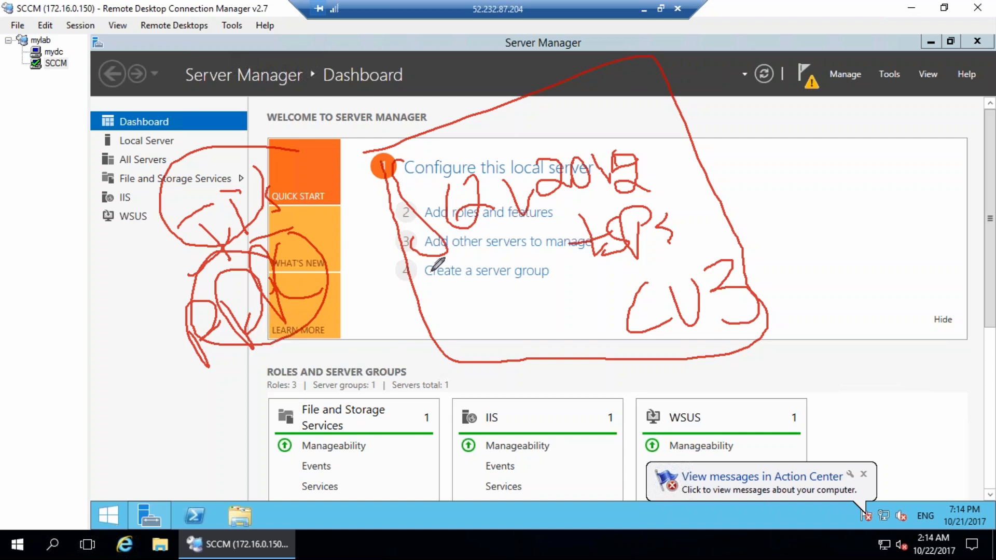
click(439, 294)
mouse_move(439, 294)
mouse_down()
mouse_move(441, 303)
mouse_move(503, 297)
mouse_up()
mouse_move(472, 389)
mouse_down()
mouse_move(562, 423)
mouse_move(493, 443)
mouse_move(571, 438)
mouse_up()
drag(500, 426, 522, 386)
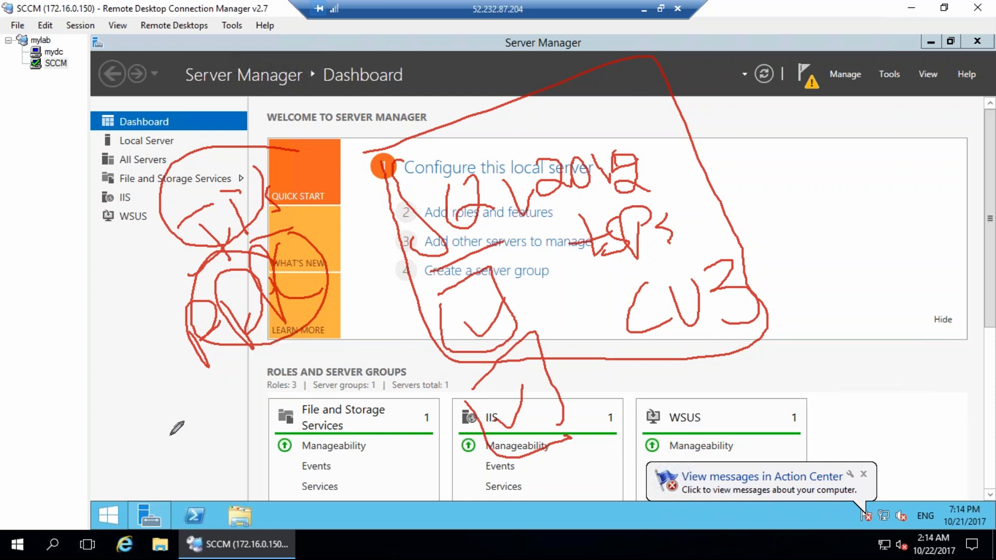
mouse_move(163, 445)
mouse_down()
mouse_move(188, 435)
mouse_move(210, 389)
mouse_move(205, 448)
mouse_move(249, 358)
mouse_move(289, 410)
mouse_move(148, 410)
mouse_move(258, 351)
mouse_up()
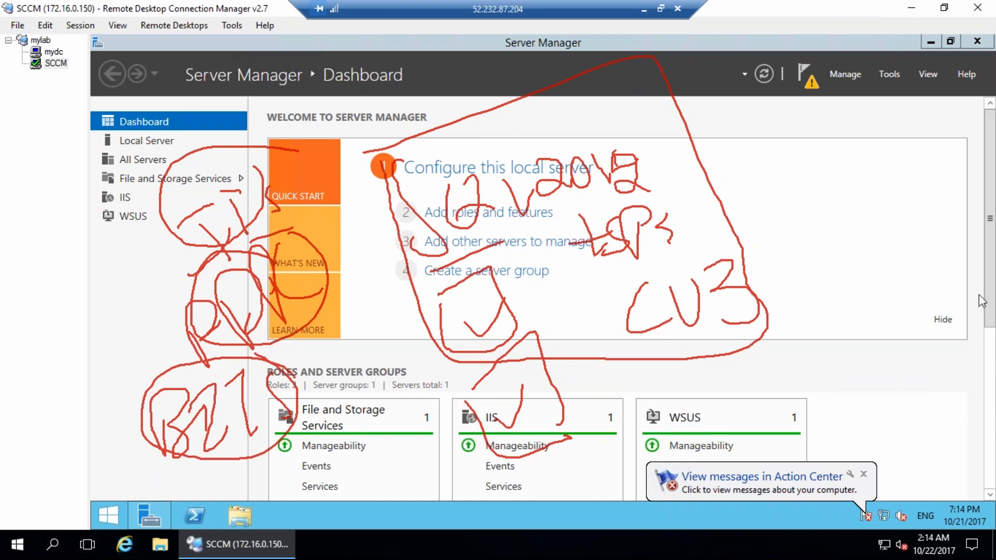
click(979, 295)
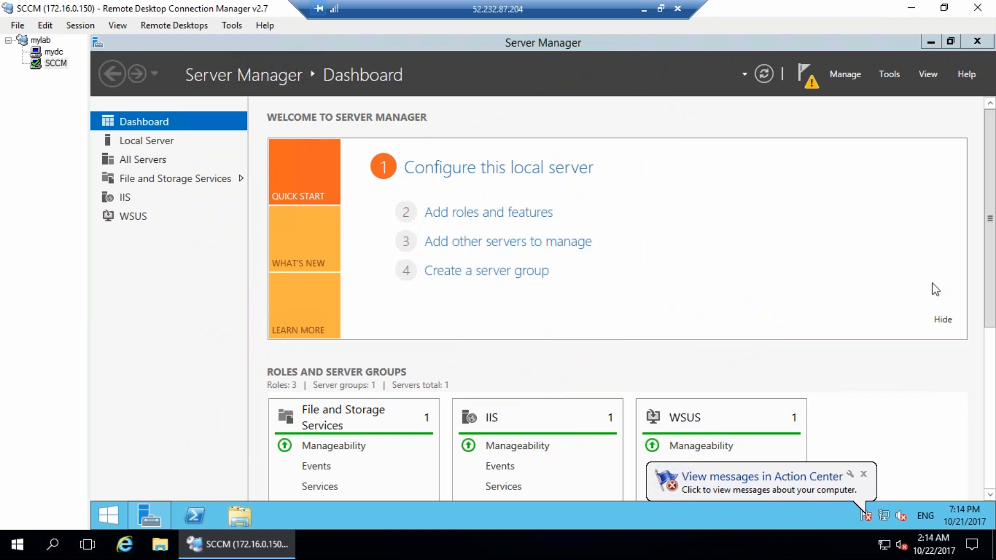
mouse_move(152, 235)
mouse_down()
mouse_move(206, 263)
mouse_move(194, 246)
mouse_up()
mouse_move(220, 211)
mouse_down()
mouse_move(150, 205)
mouse_move(230, 228)
mouse_up()
mouse_move(201, 297)
mouse_down()
mouse_move(210, 323)
mouse_move(207, 289)
mouse_move(223, 301)
mouse_up()
mouse_move(227, 274)
mouse_down()
mouse_move(256, 306)
mouse_move(382, 317)
mouse_move(521, 283)
mouse_up()
drag(353, 231, 362, 239)
drag(355, 253, 355, 259)
drag(549, 193, 556, 198)
click(980, 294)
mouse_move(111, 488)
mouse_down()
mouse_move(123, 519)
mouse_move(99, 466)
mouse_up()
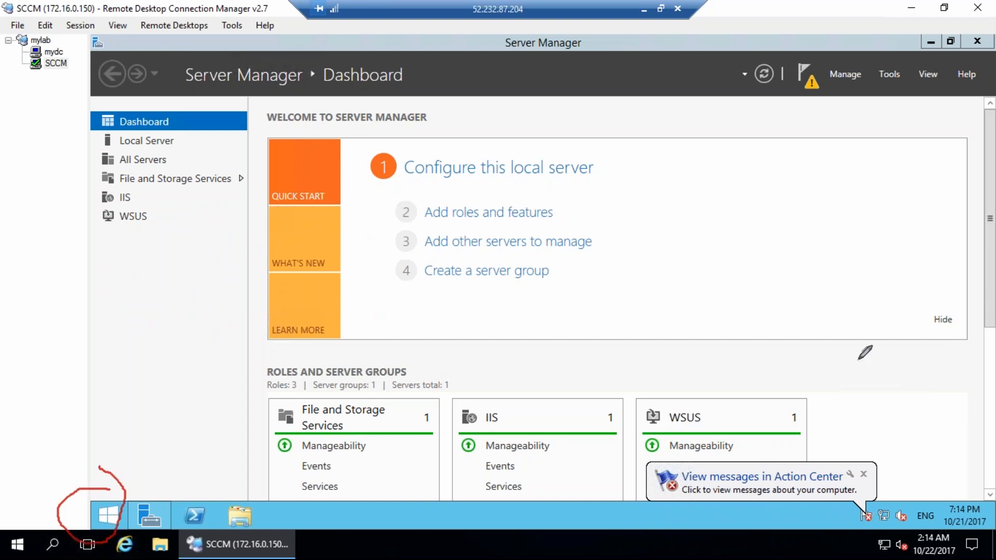
click(986, 298)
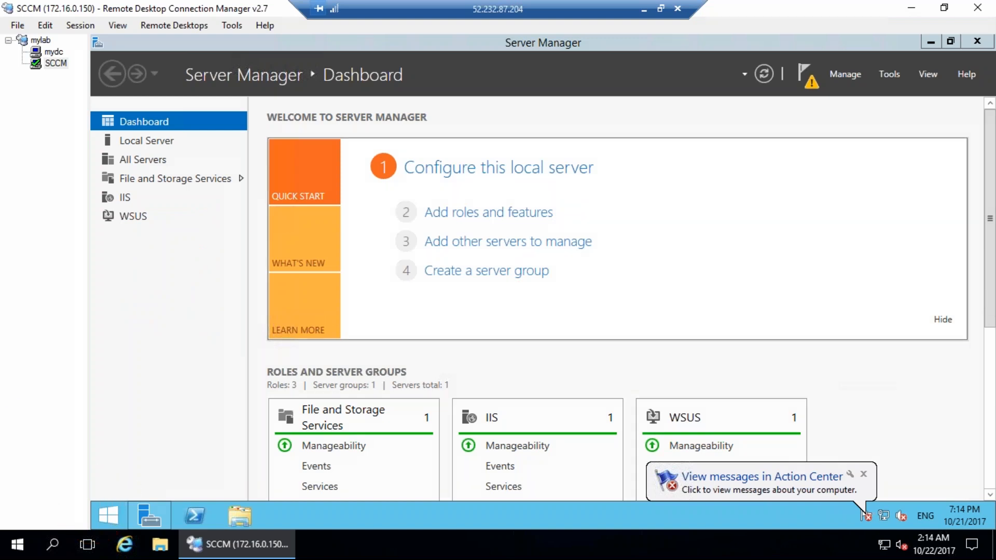
Launch the Configuration Manager console from the Start screen's Apps list.
click(107, 517)
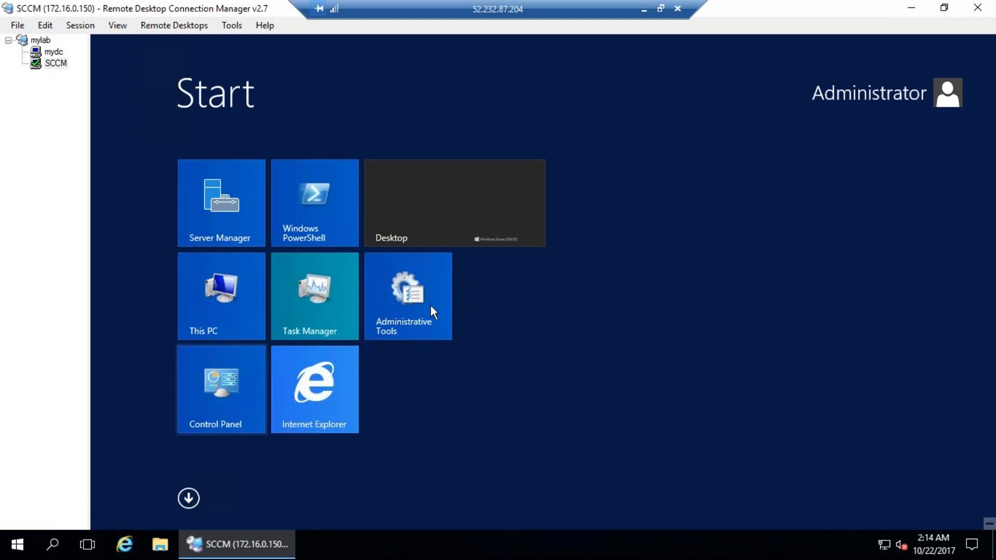
click(189, 499)
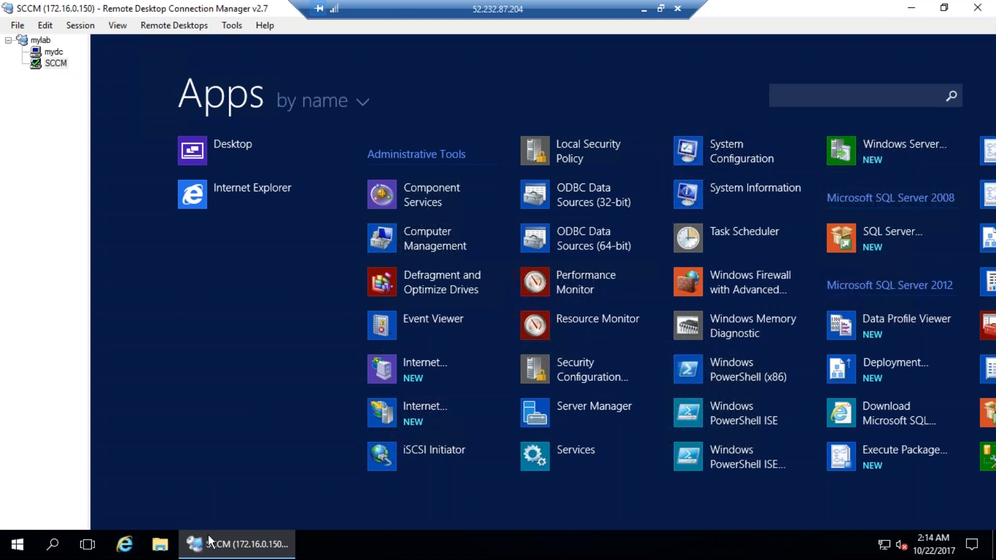
drag(219, 519, 490, 527)
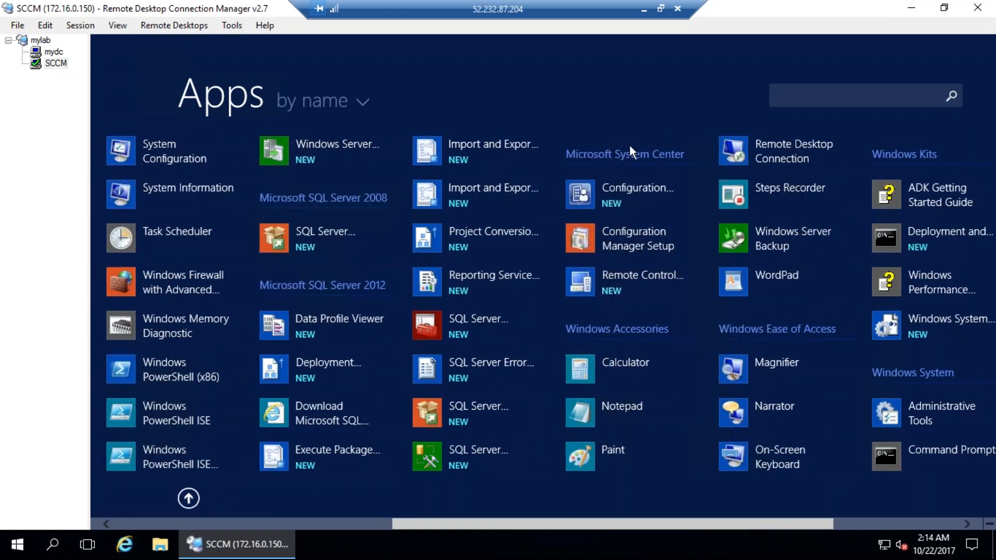
click(623, 197)
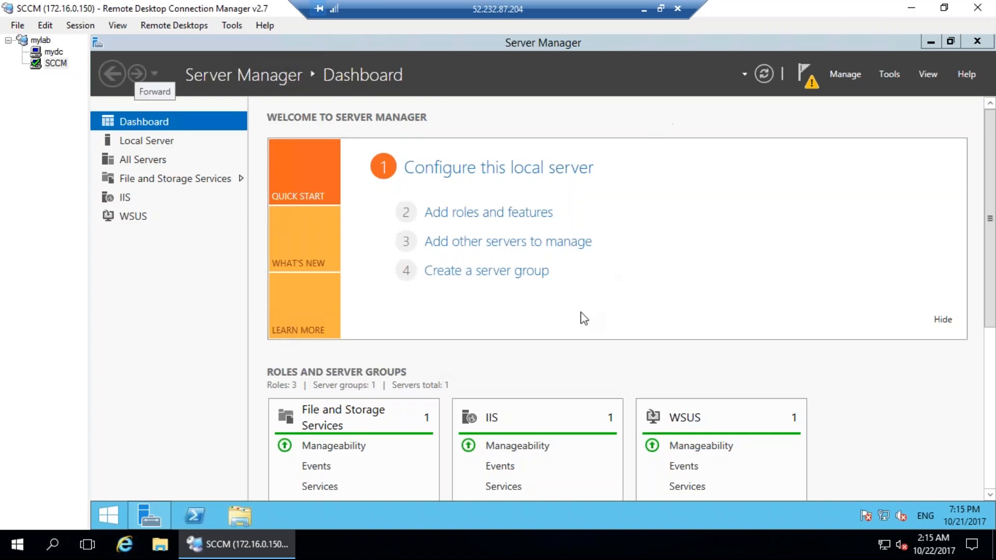
Write and circle a WSUS note beside the roles, then clear the ink.
mouse_move(127, 239)
mouse_down()
mouse_move(167, 243)
mouse_move(177, 219)
mouse_move(196, 252)
mouse_up()
mouse_move(218, 220)
mouse_down()
mouse_move(235, 218)
mouse_move(245, 238)
mouse_up()
mouse_move(250, 197)
mouse_down()
mouse_move(141, 316)
mouse_move(273, 208)
mouse_up()
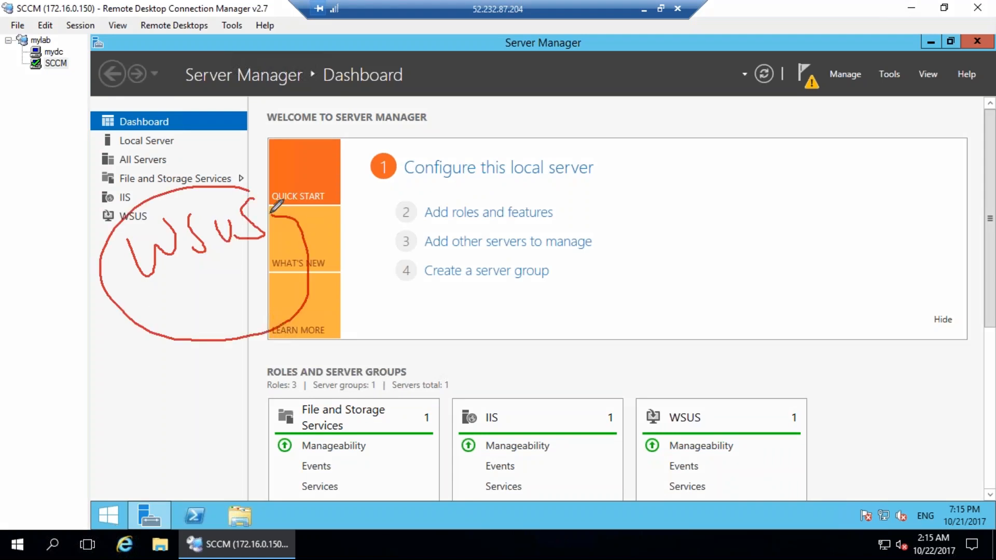
key(Escape)
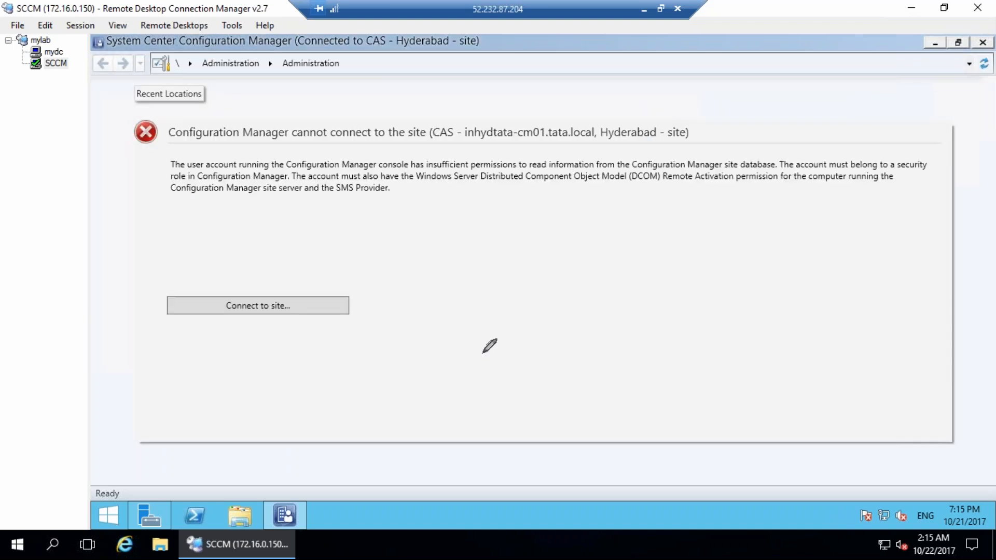
Mark the site-connection error with a note, striking the heading and marking the CAS site server name.
mouse_move(410, 284)
mouse_down()
mouse_move(218, 367)
mouse_move(353, 254)
mouse_up()
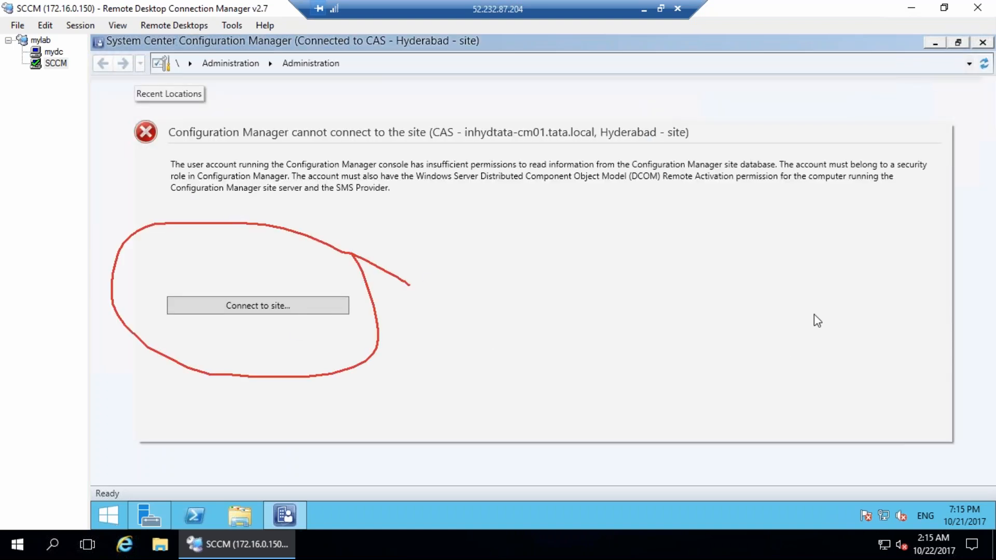
mouse_move(343, 405)
mouse_down()
mouse_move(288, 450)
mouse_move(345, 444)
mouse_move(372, 410)
mouse_move(393, 449)
mouse_up()
mouse_move(392, 411)
mouse_down()
mouse_move(435, 432)
mouse_move(311, 454)
mouse_move(462, 432)
mouse_move(451, 410)
mouse_up()
drag(393, 332, 431, 330)
drag(177, 134, 441, 138)
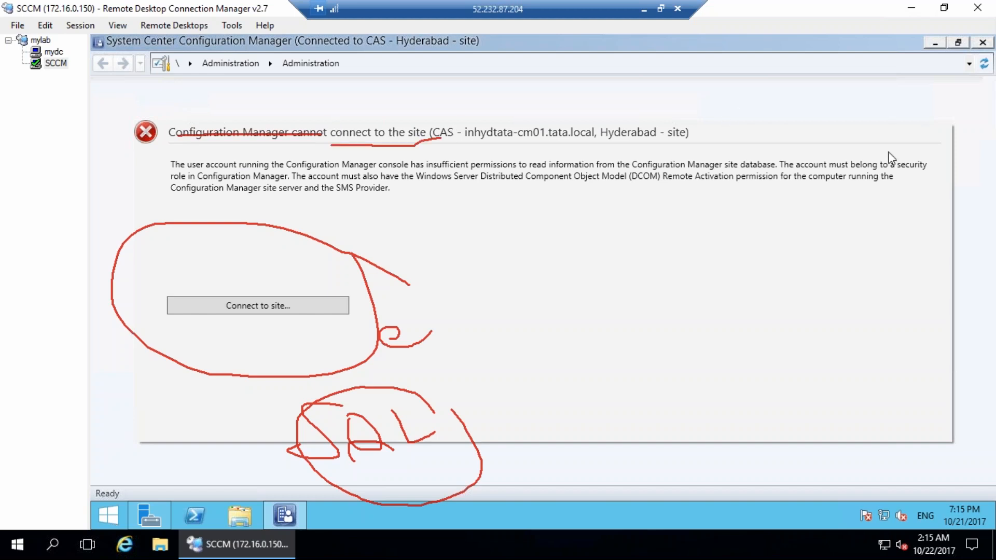
mouse_move(477, 107)
mouse_down()
mouse_move(522, 150)
mouse_move(633, 151)
mouse_move(470, 100)
mouse_up()
drag(625, 151, 705, 149)
Underline the security role, DCOM permission and site database requirements, then clear the ink.
drag(173, 177, 265, 173)
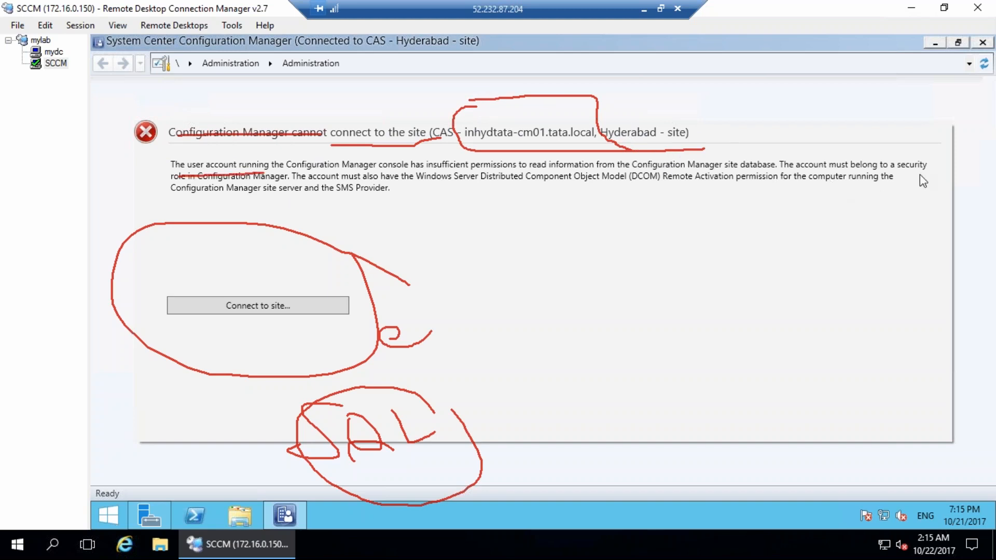
drag(400, 179, 452, 178)
drag(525, 177, 884, 167)
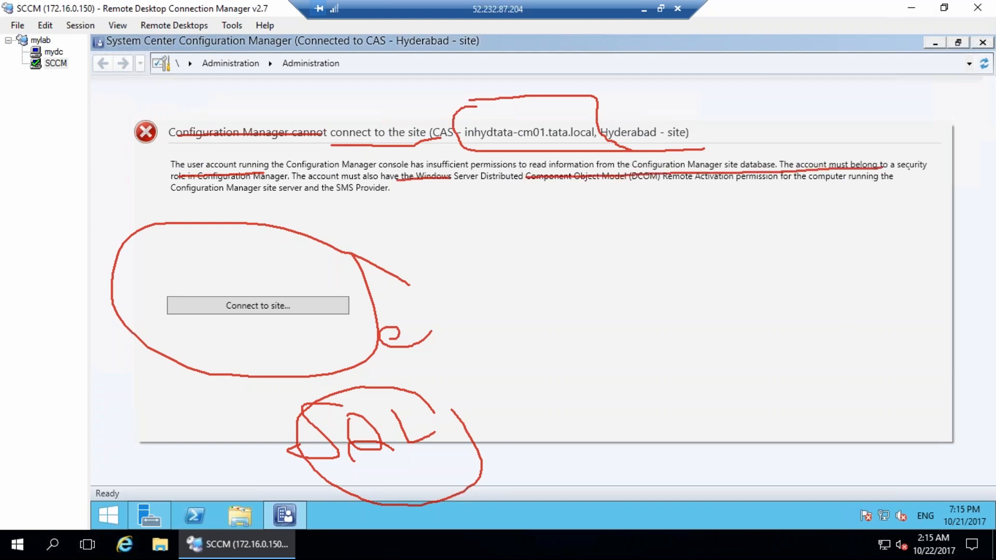
click(794, 401)
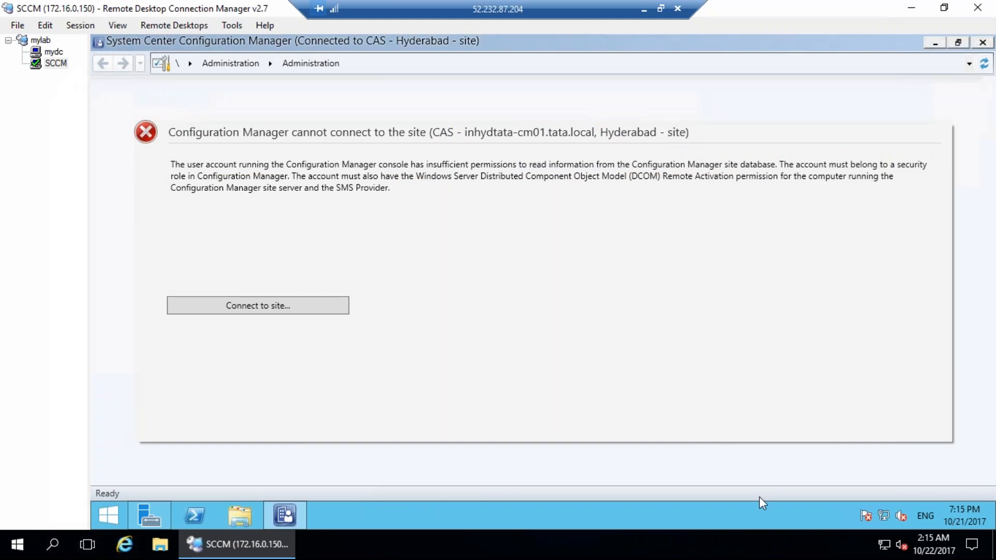
right_click(105, 519)
Open cmd from the Run box and run whoami to check the session's account.
click(136, 473)
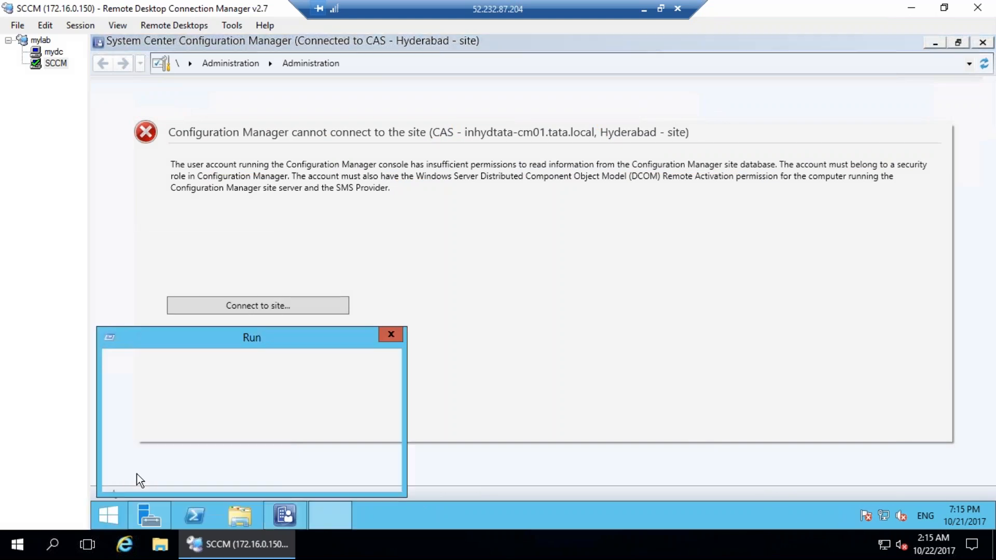
text(cmd)
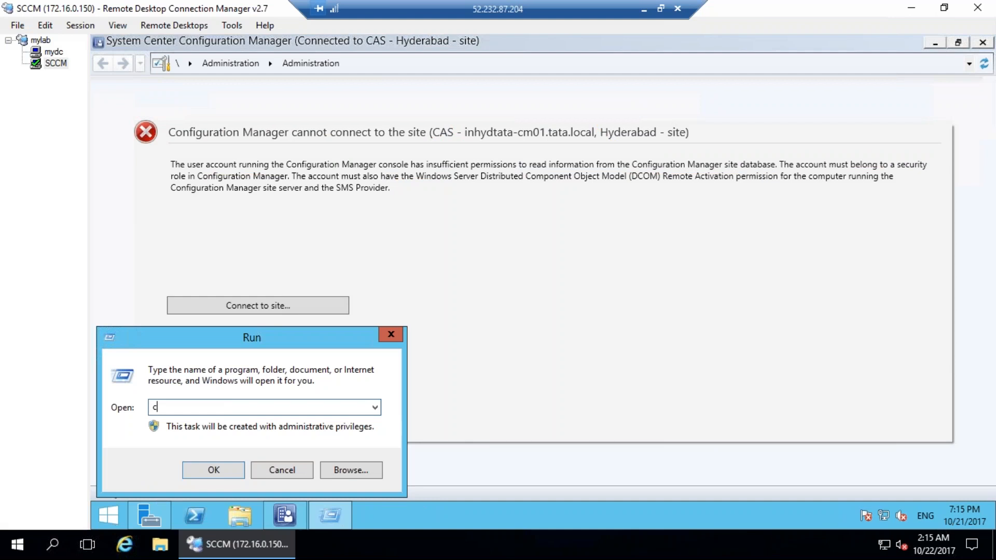
key(Return)
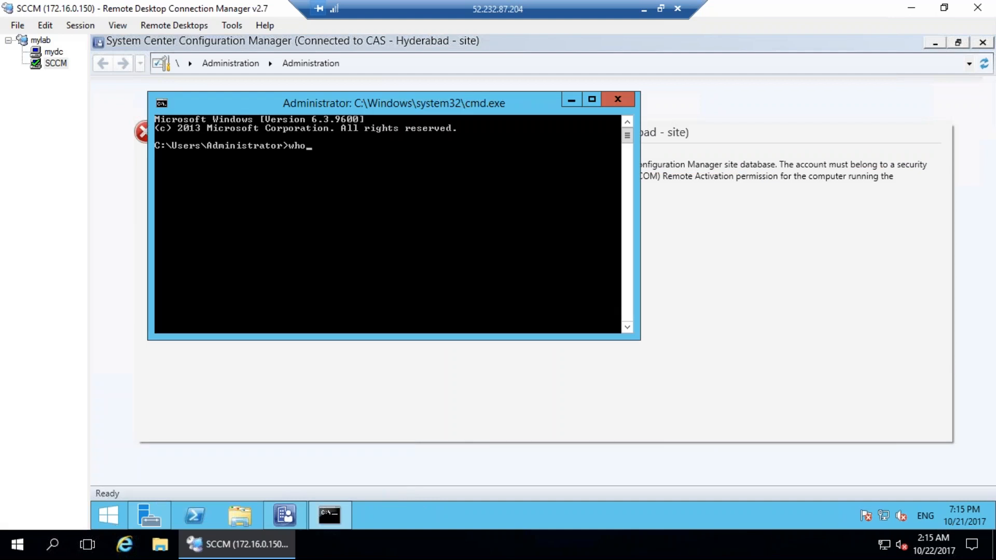
text(whoami)
key(Return)
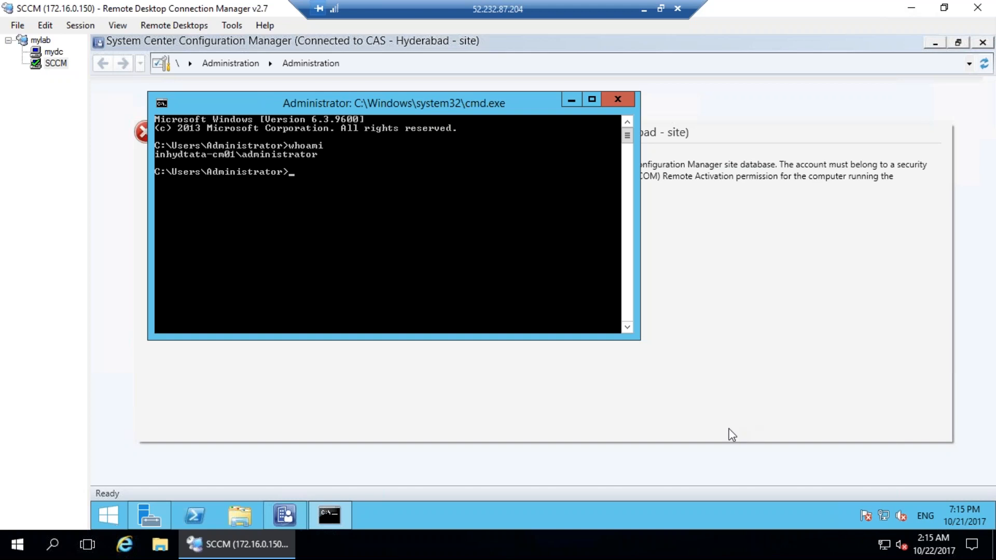
Annotate the machine name and local account in the whoami output, then clear it.
key(ctrl+shift+d)
mouse_move(147, 162)
mouse_down()
mouse_move(211, 170)
mouse_move(212, 161)
mouse_up()
mouse_move(244, 131)
mouse_down()
mouse_move(194, 109)
mouse_move(240, 127)
mouse_up()
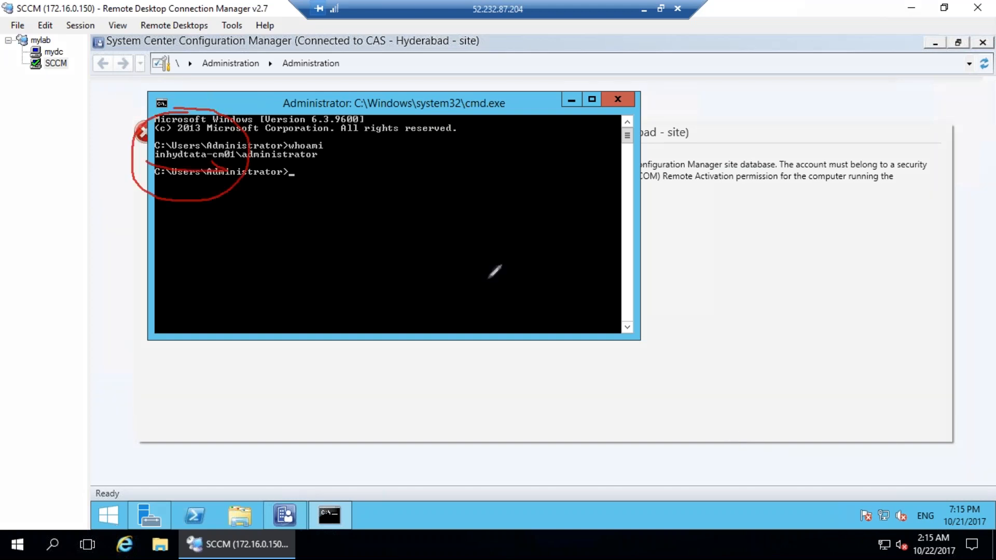
key(e)
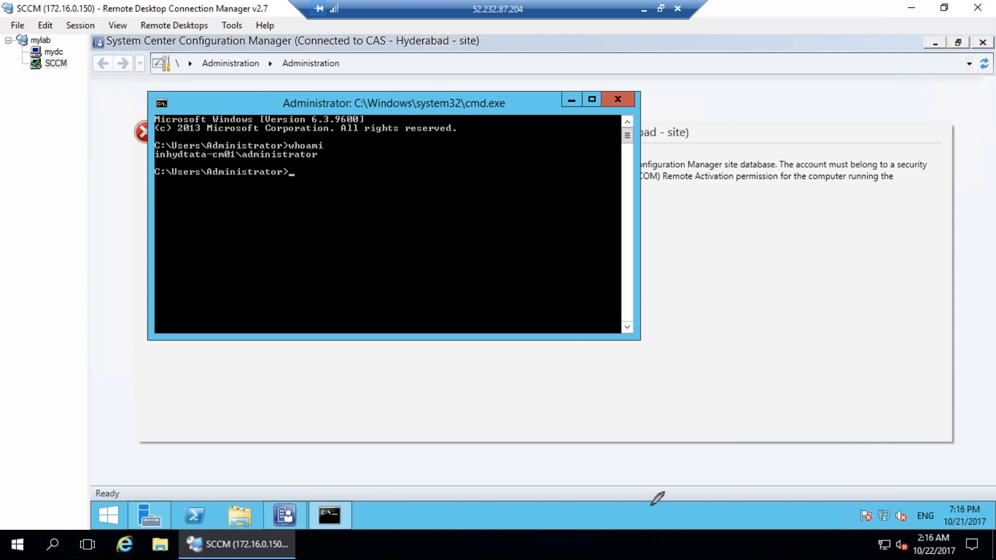
Sign out of the SCCM server session and reconnect so the console reaches the Hyderabad CAS site.
right_click(113, 516)
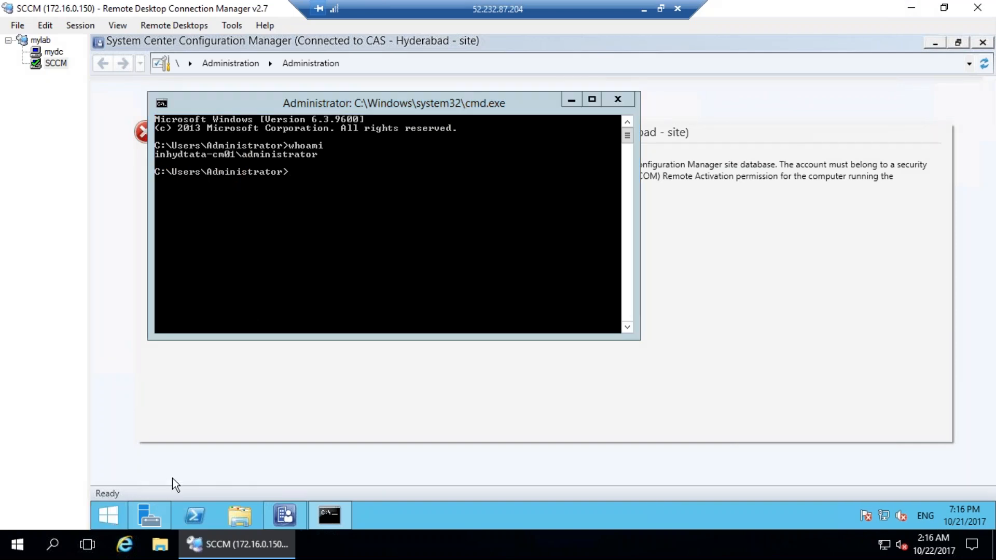
right_click(115, 516)
mouse_move(235, 491)
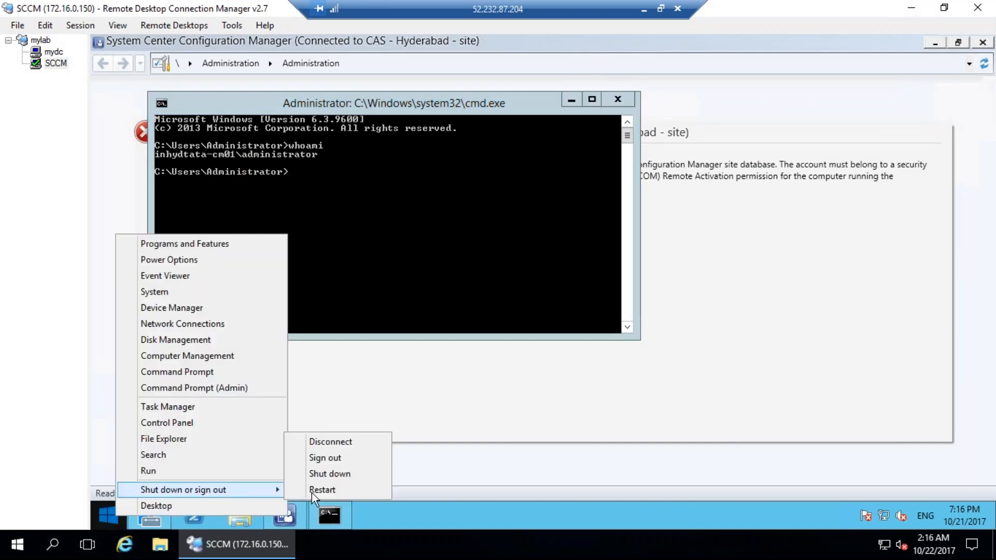
click(332, 458)
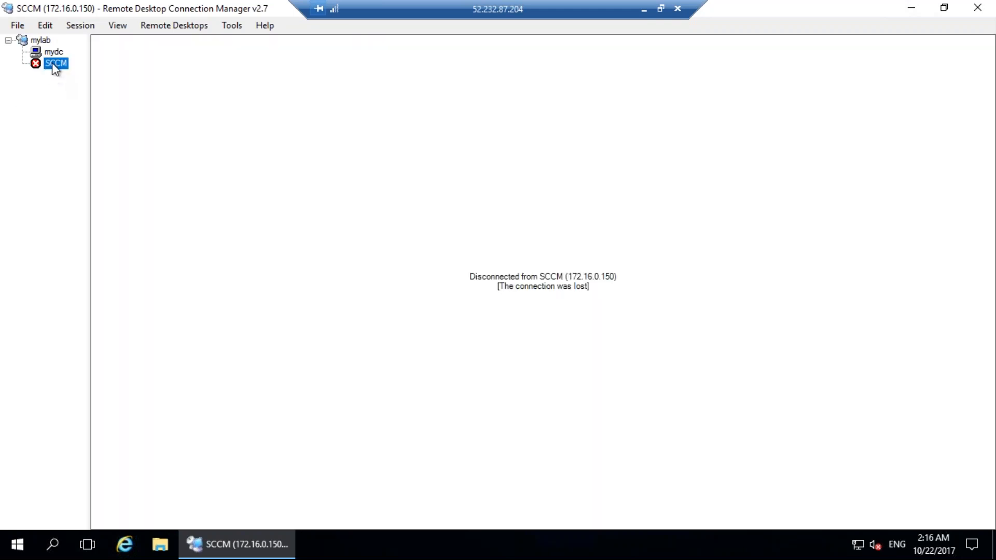
double_click(53, 64)
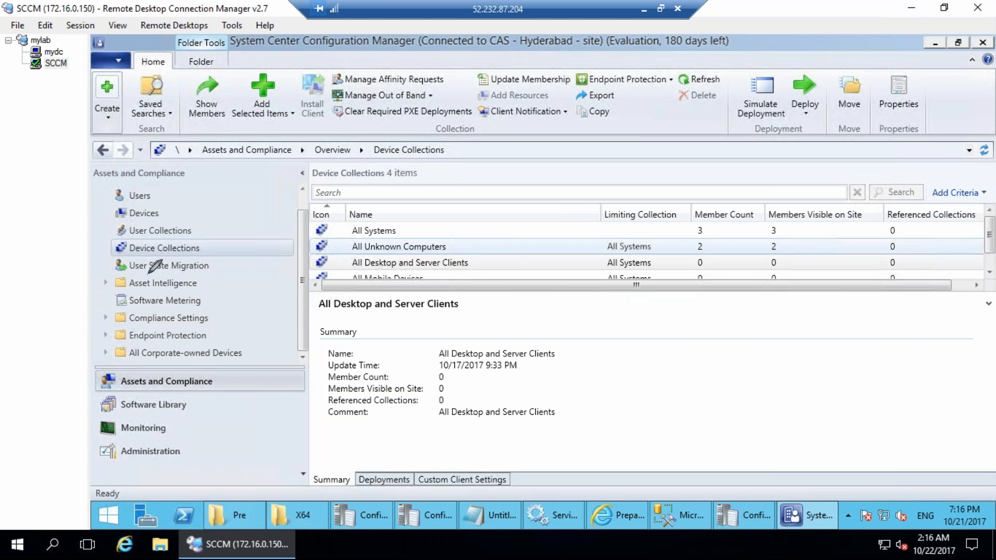
mouse_move(400, 210)
mouse_down()
mouse_move(362, 208)
mouse_move(401, 229)
mouse_move(333, 312)
mouse_up()
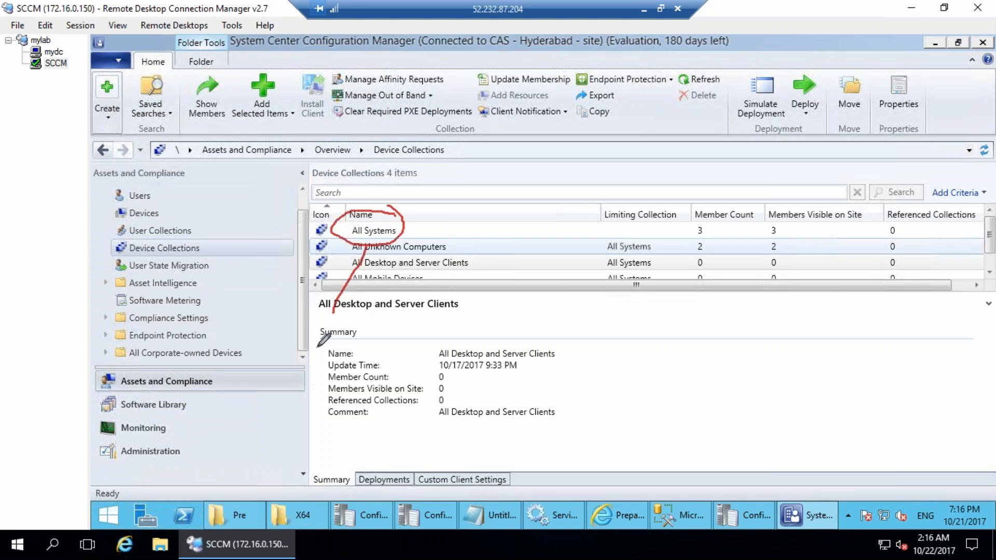
mouse_move(283, 350)
mouse_down()
mouse_move(282, 332)
mouse_move(324, 332)
mouse_move(329, 285)
mouse_move(386, 283)
mouse_move(482, 330)
mouse_up()
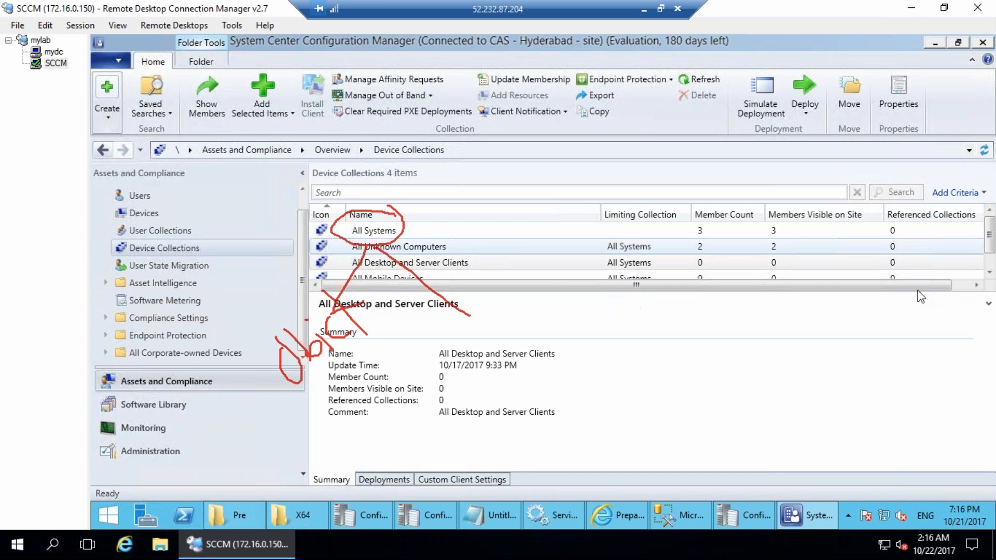
key(Escape)
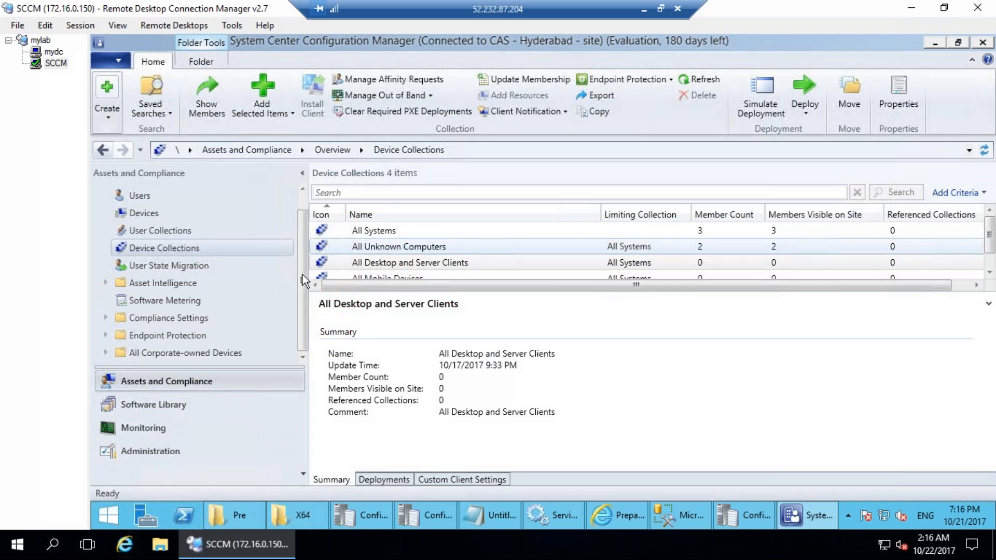
key(ctrl+2)
mouse_move(143, 202)
mouse_down()
mouse_move(154, 222)
mouse_move(143, 201)
mouse_move(229, 246)
mouse_move(223, 169)
mouse_move(314, 115)
mouse_move(334, 128)
mouse_up()
mouse_move(262, 243)
mouse_down()
mouse_move(250, 244)
mouse_move(274, 251)
mouse_move(318, 229)
mouse_move(414, 228)
mouse_up()
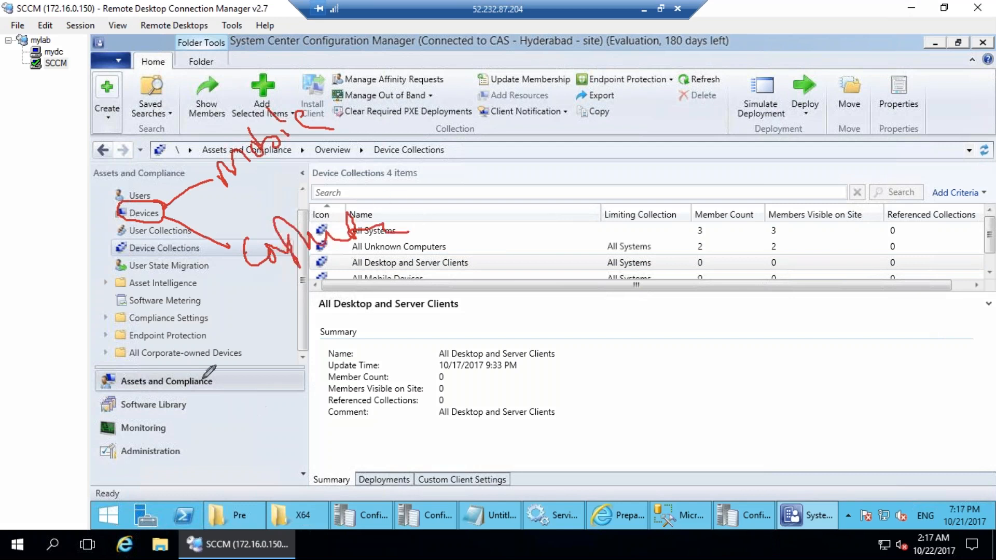
mouse_move(212, 303)
mouse_down()
mouse_move(162, 299)
mouse_move(204, 316)
mouse_move(211, 300)
mouse_up()
mouse_move(399, 340)
mouse_down()
mouse_move(391, 365)
mouse_move(440, 379)
mouse_move(473, 360)
mouse_up()
drag(504, 415, 543, 393)
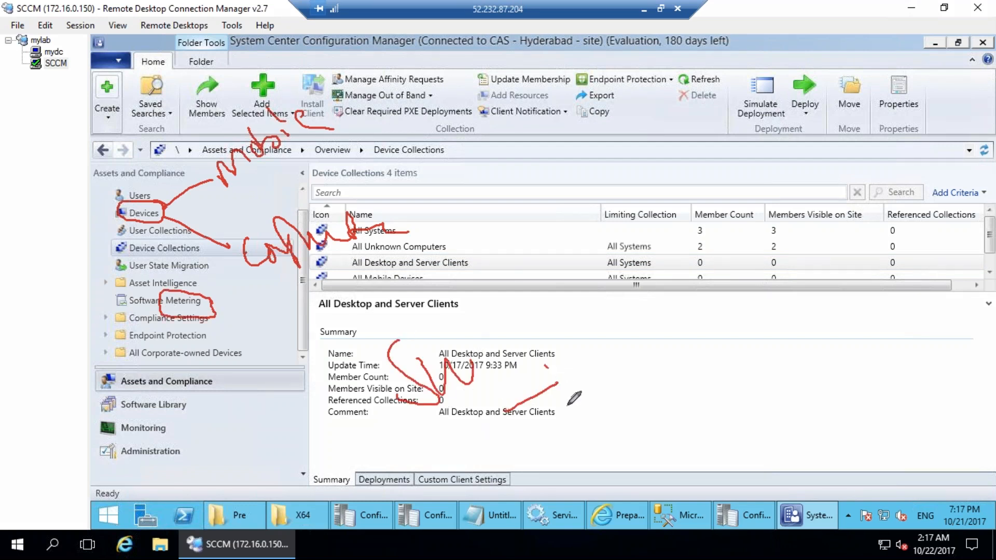
key(Escape)
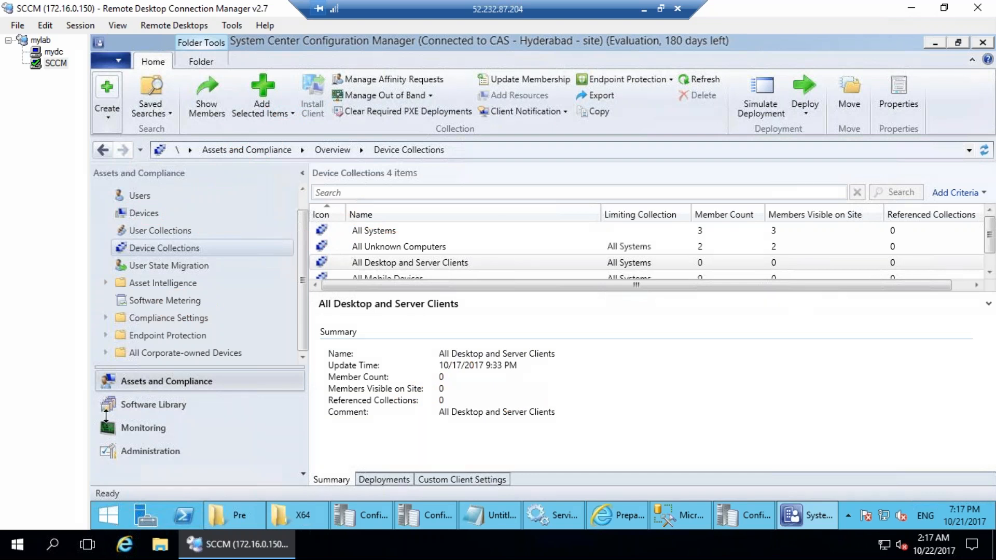
In the Software Library workspace, expand Application Management and Operating Systems to browse their nodes.
click(157, 403)
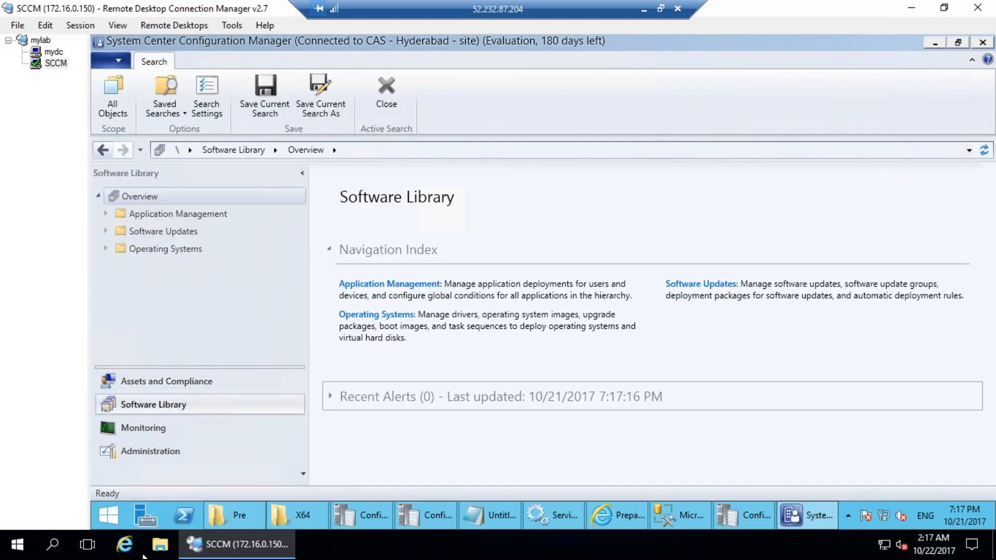
click(105, 217)
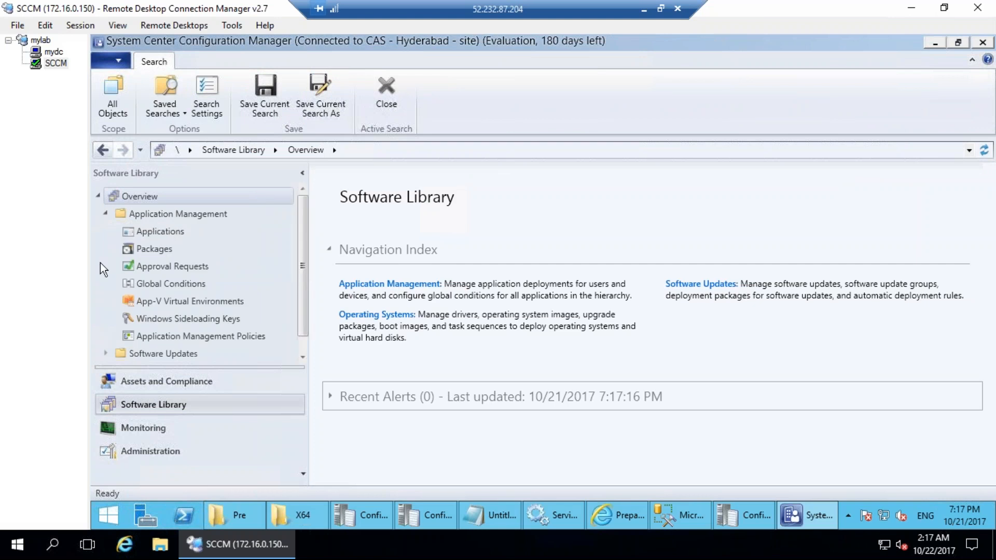
scroll(104, 315, down, 1)
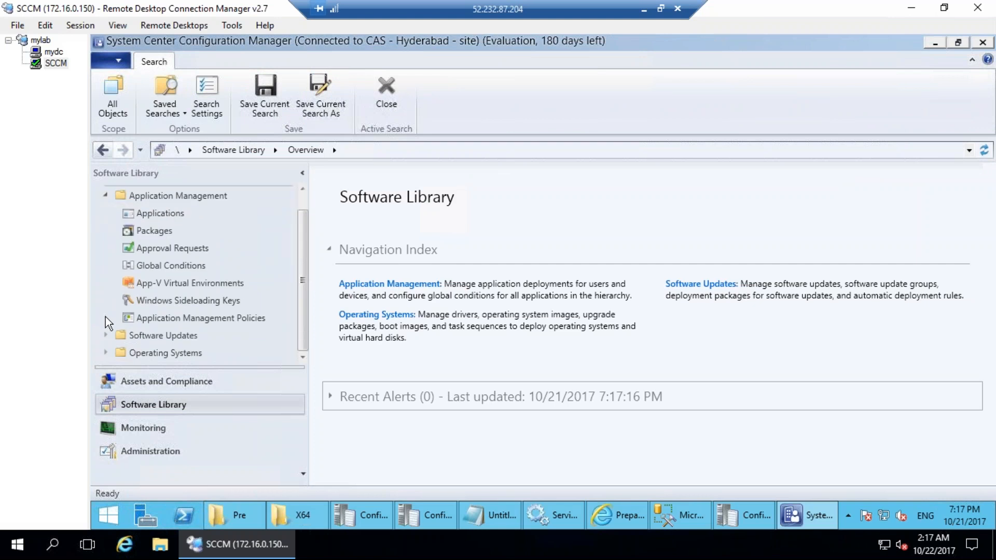
click(105, 353)
scroll(182, 323, down, 2)
scroll(103, 313, up, 3)
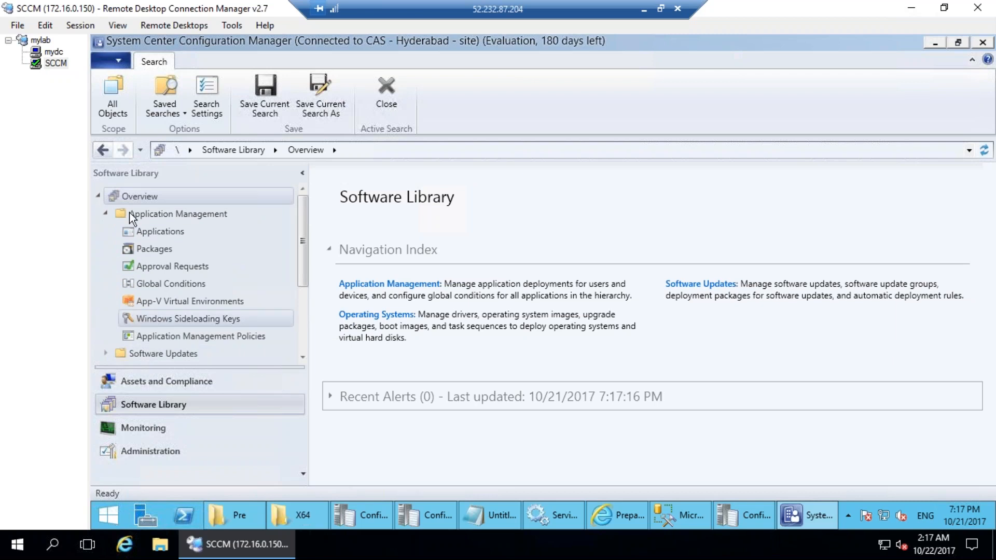
scroll(112, 195, down, 2)
scroll(111, 248, up, 2)
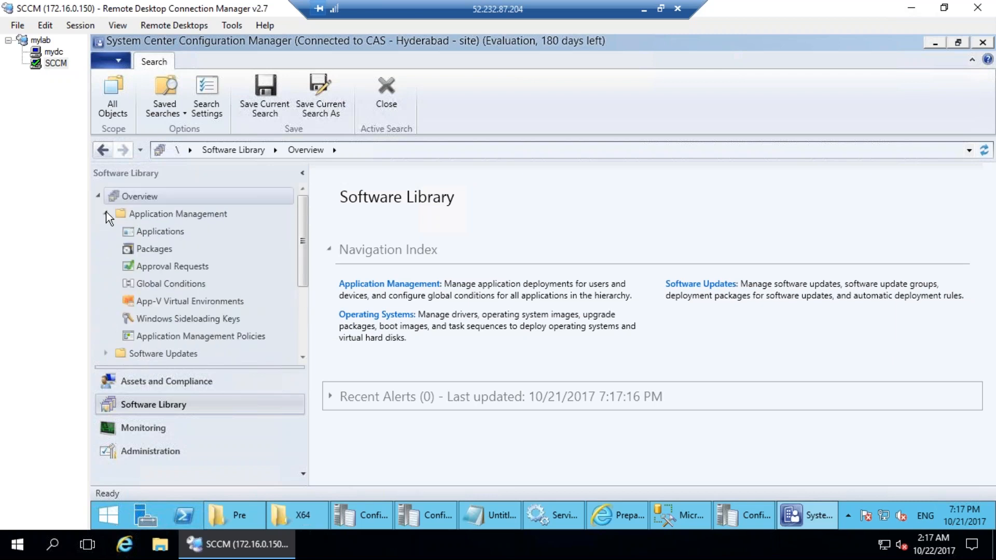
Collapse the Application Management folder and switch to the Monitoring workspace.
click(106, 214)
click(106, 249)
click(105, 214)
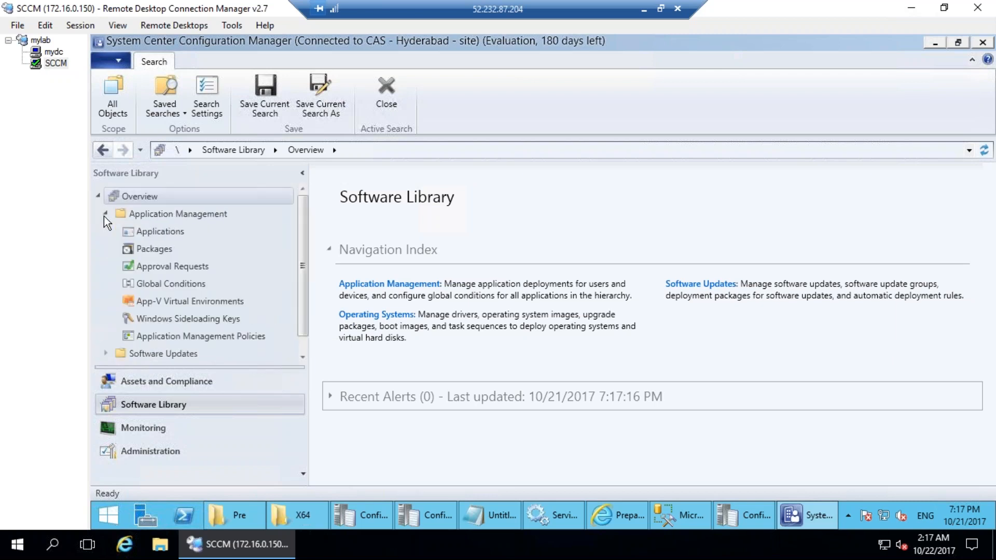
click(105, 215)
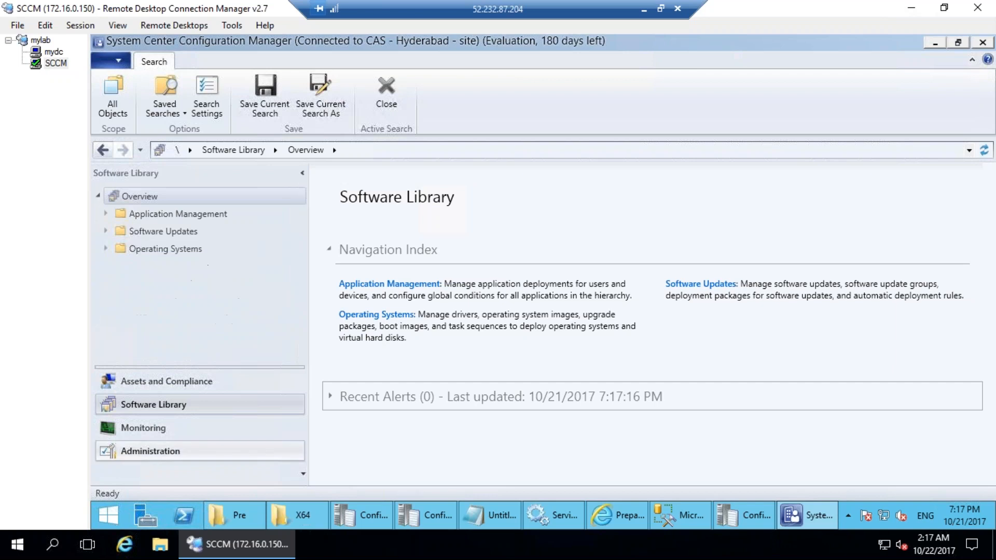
click(143, 427)
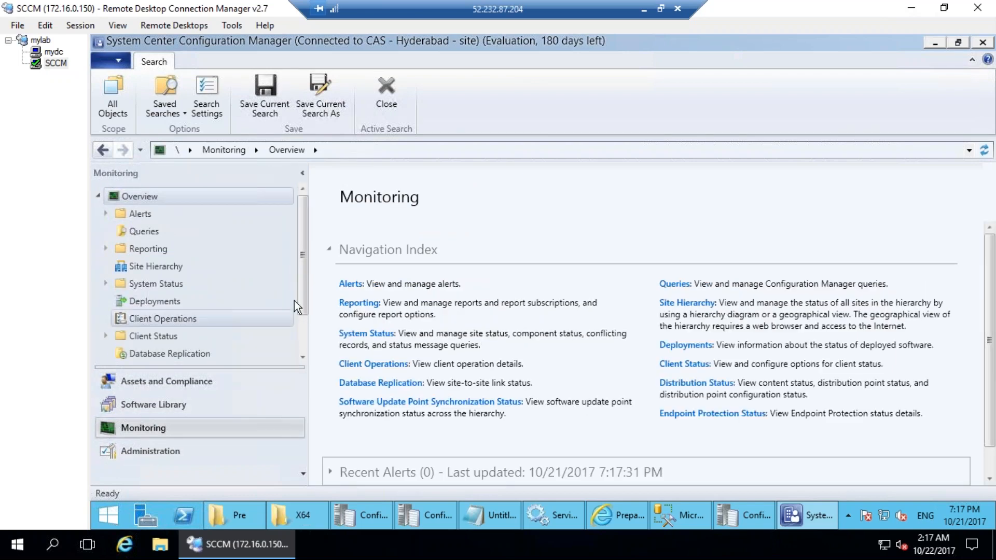
scroll(297, 323, down, 2)
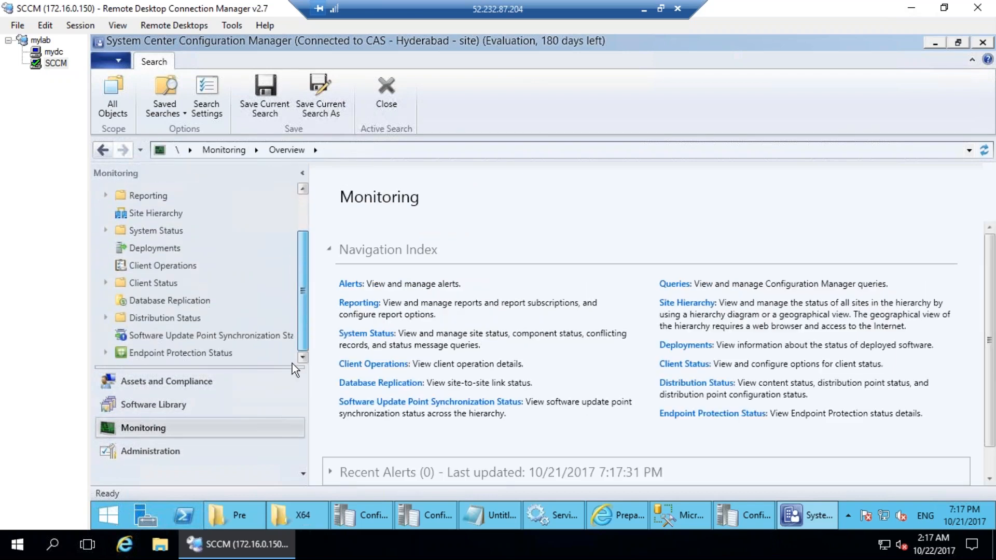
scroll(290, 291, up, 2)
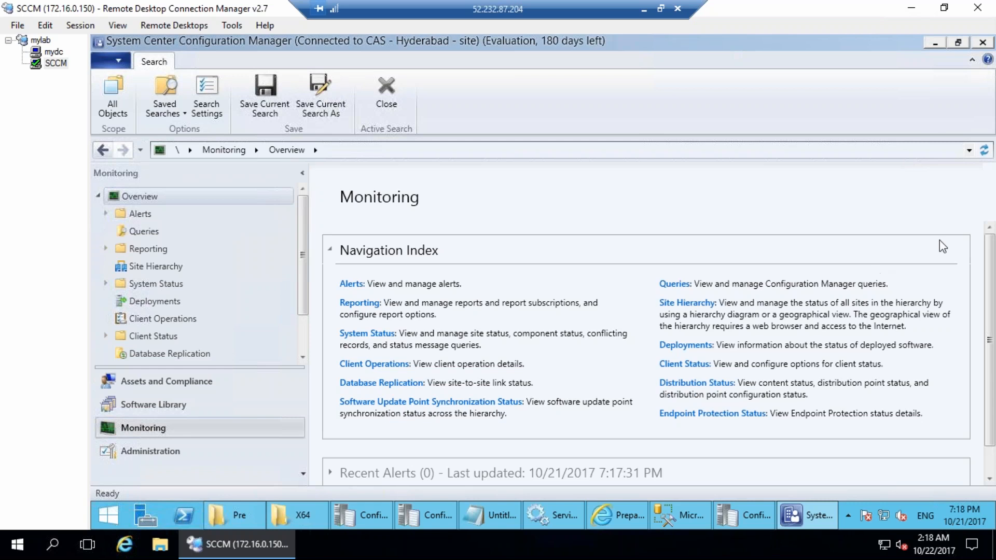
Circle the Monitoring overview and tree items in red, linking them toward Navigation Index.
mouse_move(440, 166)
mouse_down()
mouse_move(396, 165)
mouse_move(384, 397)
mouse_move(534, 410)
mouse_move(571, 199)
mouse_move(464, 162)
mouse_move(436, 165)
mouse_up()
mouse_move(423, 276)
mouse_down()
mouse_move(402, 305)
mouse_move(459, 291)
mouse_move(458, 272)
mouse_move(515, 280)
mouse_move(446, 254)
mouse_move(472, 314)
mouse_move(511, 290)
mouse_move(476, 305)
mouse_move(480, 341)
mouse_move(489, 333)
mouse_up()
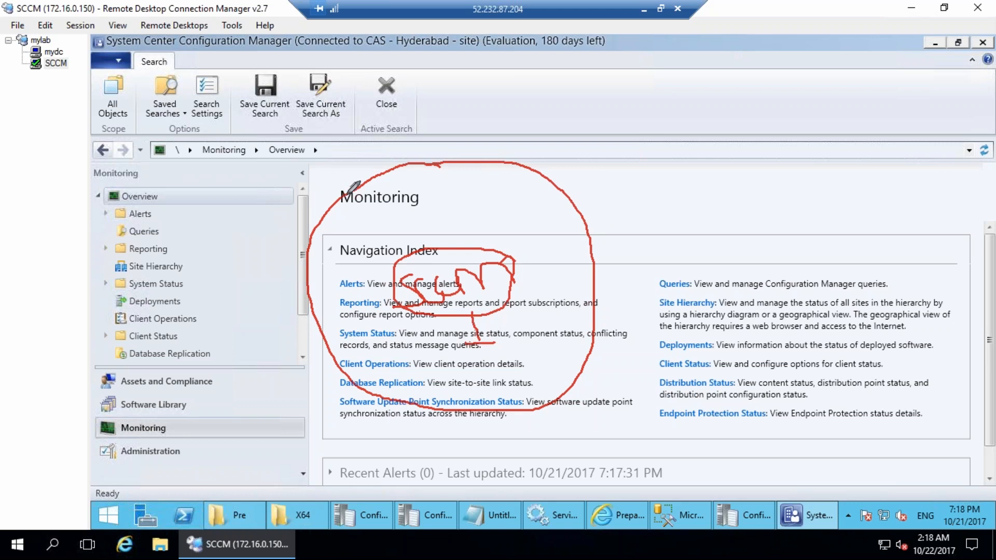
mouse_move(344, 187)
mouse_down()
mouse_move(549, 152)
mouse_move(621, 340)
mouse_move(510, 422)
mouse_move(374, 401)
mouse_move(325, 358)
mouse_move(308, 287)
mouse_move(307, 231)
mouse_move(342, 186)
mouse_up()
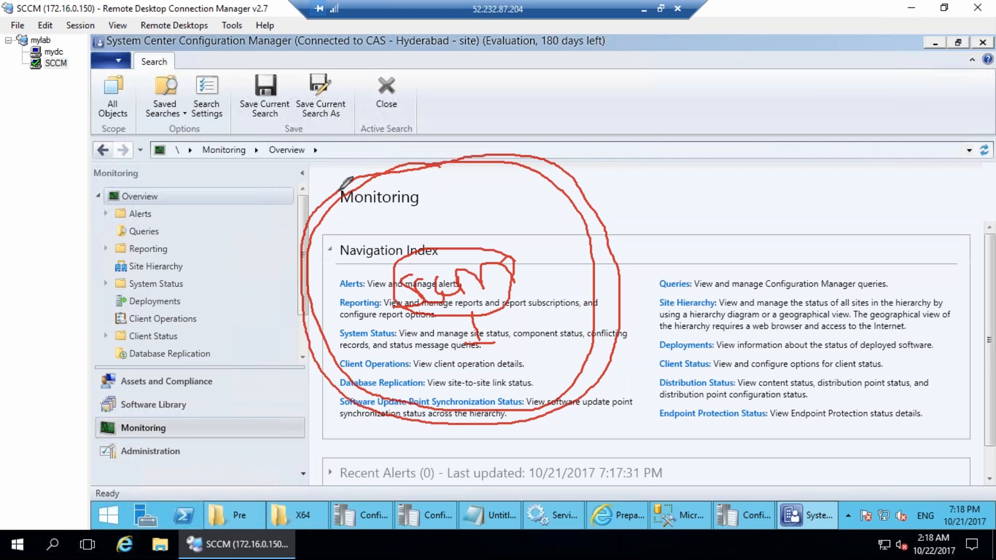
mouse_move(138, 218)
mouse_down()
mouse_move(99, 374)
mouse_move(153, 214)
mouse_move(116, 218)
mouse_up()
mouse_move(104, 298)
mouse_down()
mouse_move(103, 311)
mouse_move(130, 319)
mouse_move(155, 270)
mouse_move(168, 320)
mouse_move(139, 355)
mouse_up()
drag(177, 316, 161, 321)
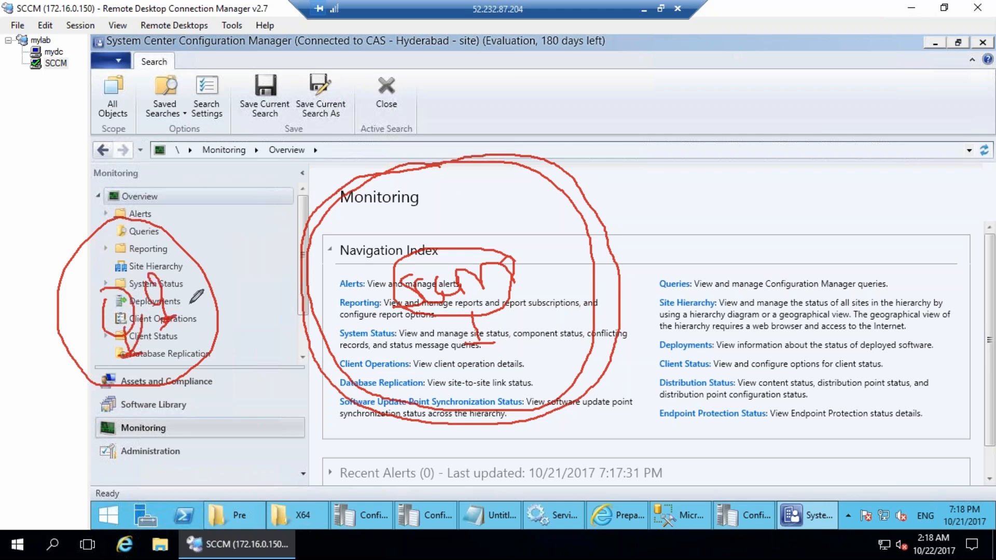
mouse_move(199, 282)
mouse_down()
mouse_move(306, 234)
mouse_move(324, 260)
mouse_up()
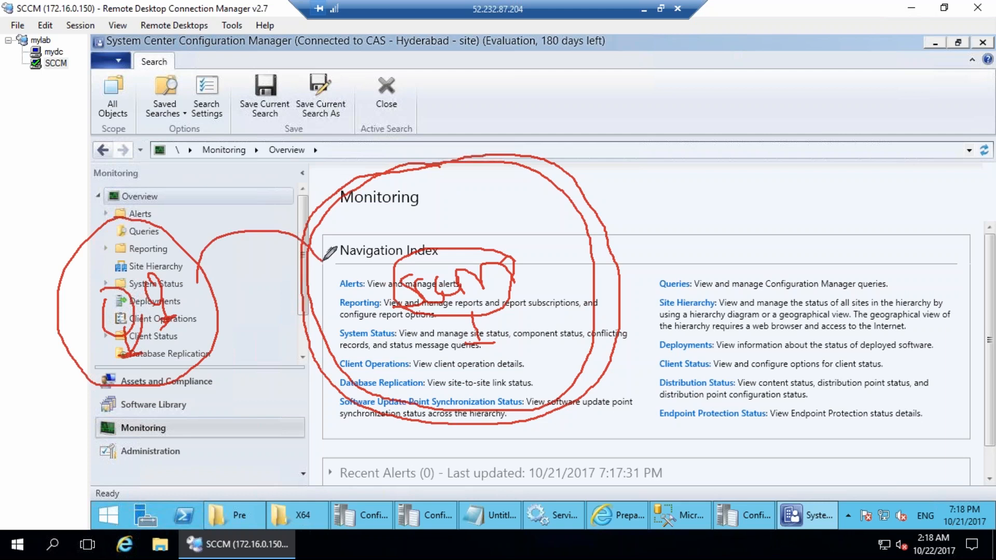
mouse_move(181, 287)
mouse_down()
mouse_move(279, 204)
mouse_move(391, 213)
mouse_up()
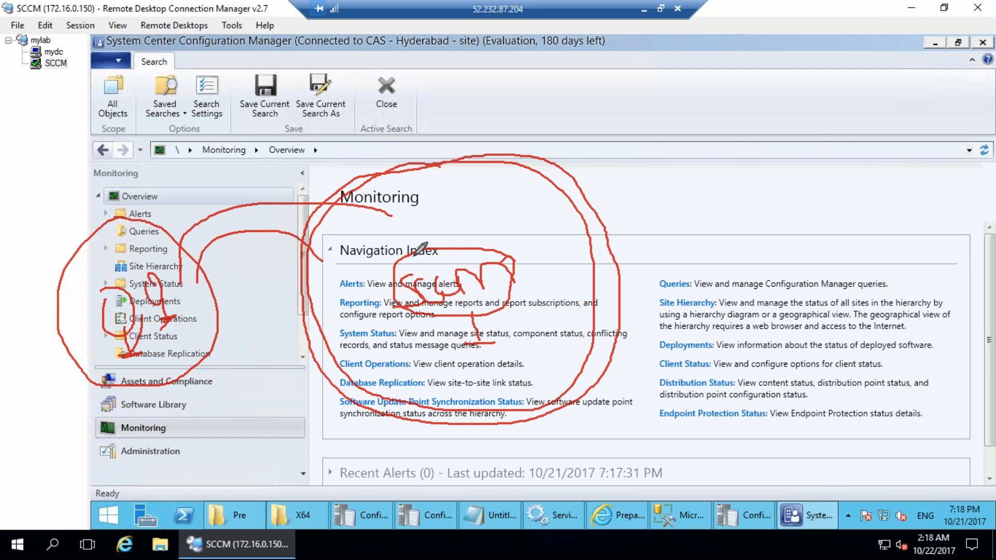
Add red labels and arcs toward the Monitoring heading, then start a blue loop around the overview.
mouse_move(182, 234)
mouse_down()
mouse_move(244, 225)
mouse_move(284, 238)
mouse_move(303, 231)
mouse_move(271, 224)
mouse_up()
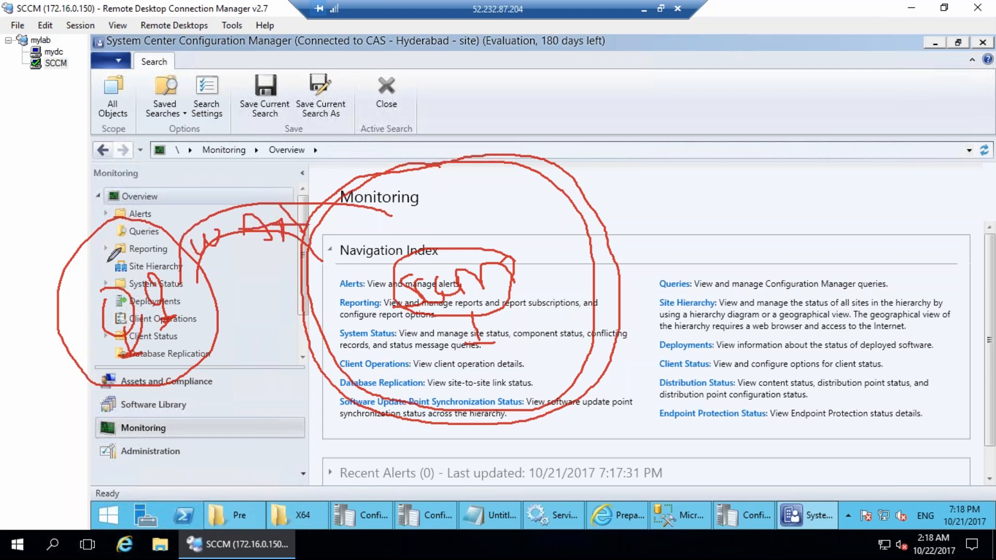
drag(106, 318, 140, 309)
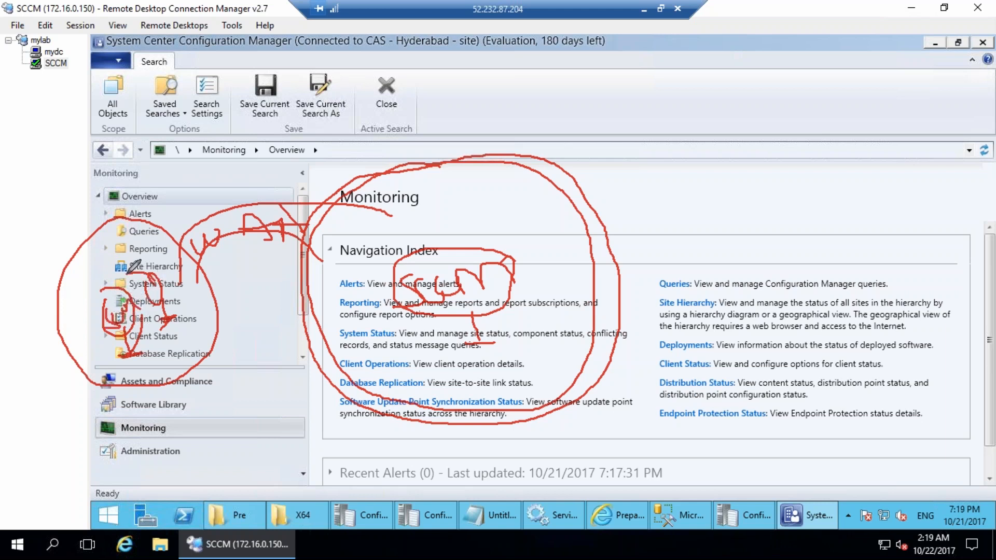
mouse_move(156, 291)
mouse_down()
mouse_move(210, 258)
mouse_move(326, 215)
mouse_up()
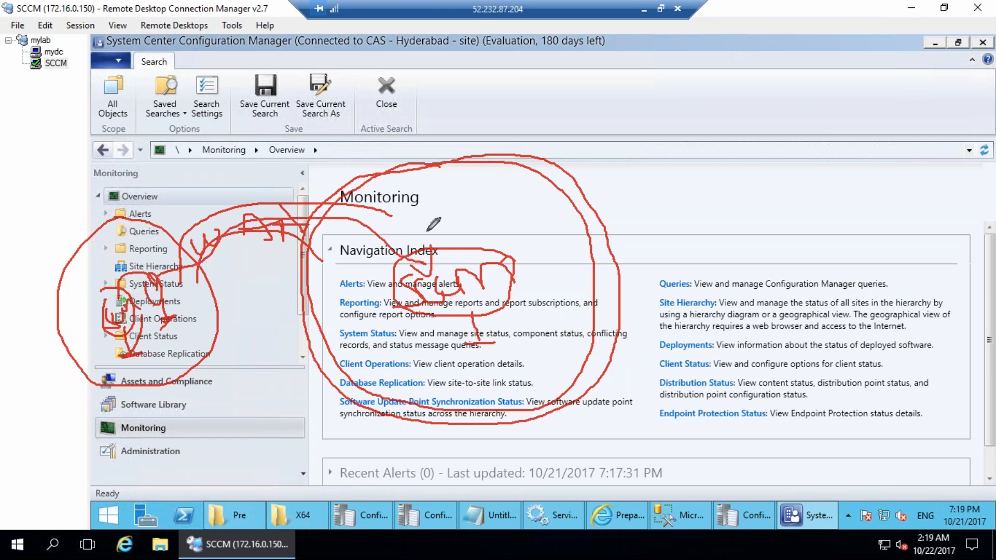
drag(359, 173, 523, 141)
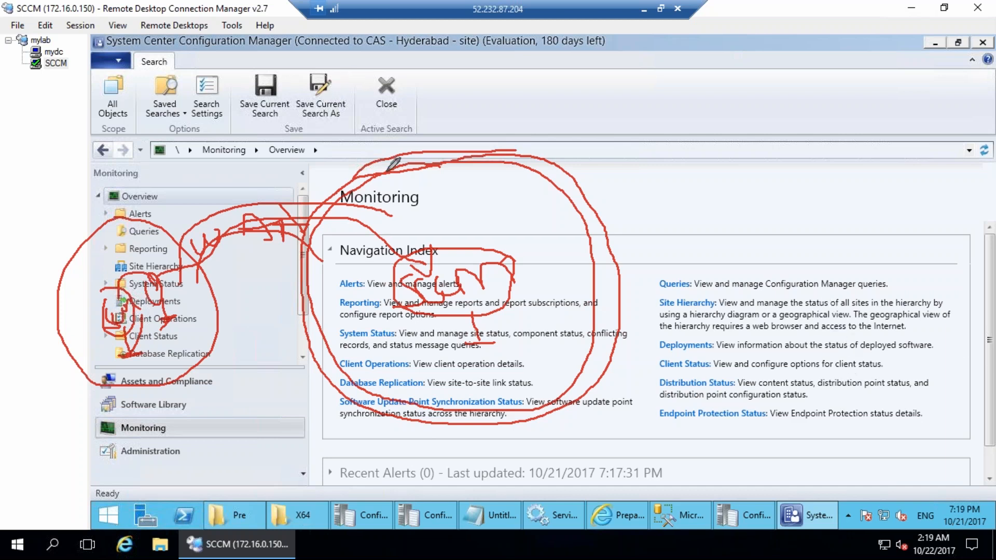
mouse_move(385, 151)
mouse_down()
mouse_move(367, 159)
mouse_move(345, 410)
mouse_move(619, 263)
mouse_move(600, 192)
mouse_move(389, 147)
mouse_up()
mouse_move(499, 126)
mouse_down()
mouse_move(493, 114)
mouse_move(522, 127)
mouse_move(511, 162)
mouse_move(578, 114)
mouse_move(596, 62)
mouse_move(640, 107)
mouse_move(606, 95)
mouse_up()
Handwrite blue figures over the Client Operations line and a 9 above Navigation Index.
mouse_move(418, 336)
mouse_down()
mouse_move(415, 350)
mouse_move(469, 363)
mouse_up()
mouse_move(511, 336)
mouse_down()
mouse_move(506, 374)
mouse_move(523, 384)
mouse_up()
drag(535, 309, 549, 371)
mouse_move(549, 224)
mouse_down()
mouse_move(550, 259)
mouse_move(557, 243)
mouse_move(571, 274)
mouse_up()
drag(470, 184, 493, 238)
mouse_move(340, 255)
mouse_down()
mouse_move(366, 262)
mouse_move(365, 284)
mouse_up()
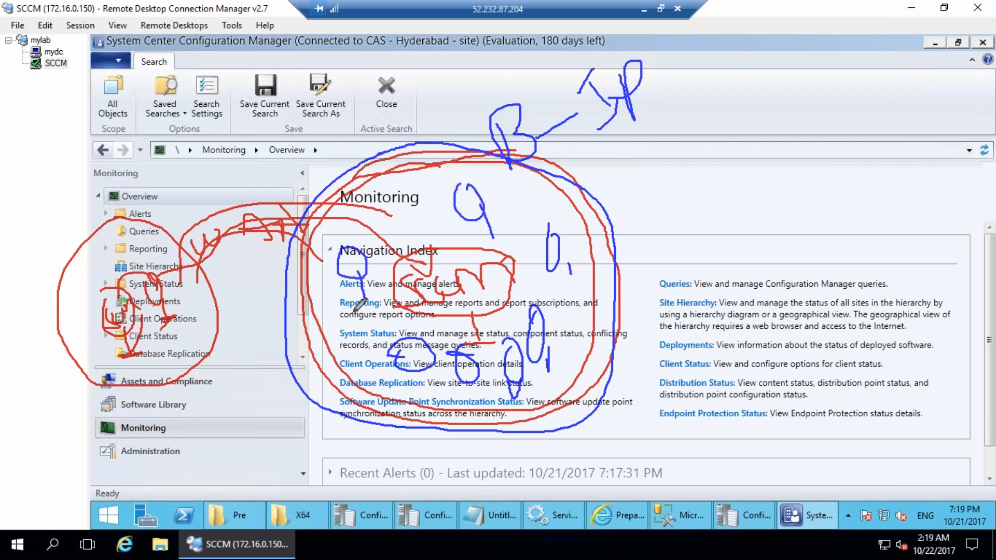
Handwrite the boundary's starting and ending IP addresses beside B-IP and box them in blue.
drag(677, 88, 698, 81)
mouse_move(690, 67)
mouse_down()
mouse_move(722, 87)
mouse_move(749, 86)
mouse_up()
drag(752, 52, 775, 69)
click(791, 54)
mouse_move(806, 37)
mouse_down()
mouse_move(831, 55)
mouse_move(851, 41)
mouse_move(878, 49)
mouse_up()
mouse_move(819, 116)
mouse_down()
mouse_move(843, 98)
mouse_move(856, 112)
mouse_up()
drag(877, 86, 862, 115)
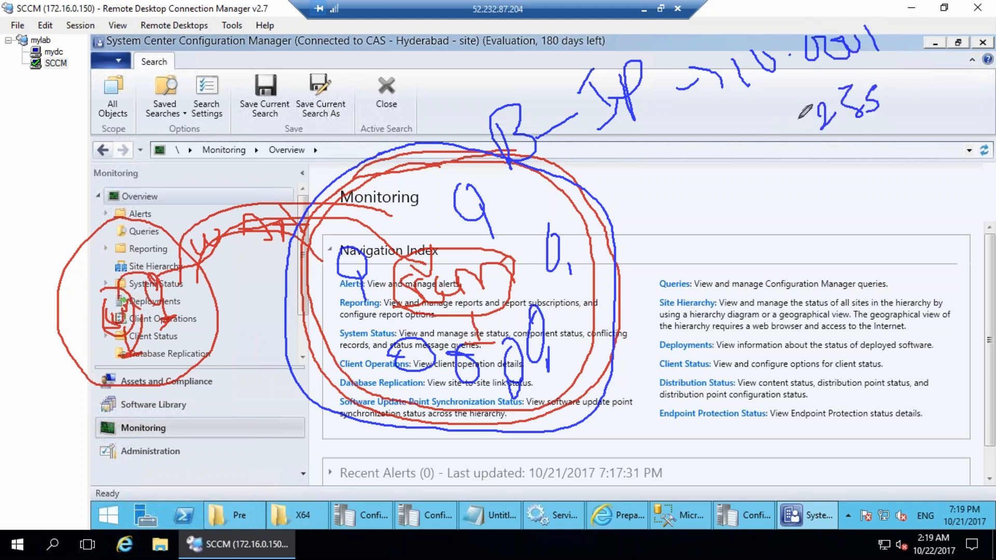
mouse_move(760, 120)
mouse_down()
mouse_move(773, 130)
mouse_move(890, 117)
mouse_up()
click(798, 121)
drag(679, 83, 949, 88)
drag(669, 54, 903, 81)
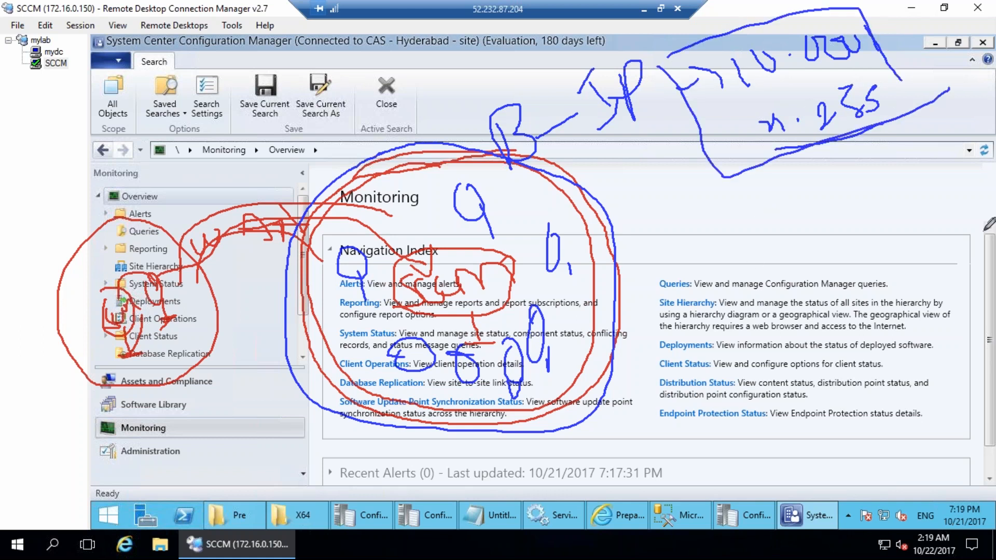
Write 'Subnet IP' in blue ink and add a small mark beside the 9.
drag(766, 214, 752, 267)
mouse_move(788, 231)
mouse_down()
mouse_move(822, 220)
mouse_move(859, 231)
mouse_move(926, 206)
mouse_up()
mouse_move(938, 184)
mouse_down()
mouse_move(949, 173)
mouse_move(961, 193)
mouse_up()
drag(961, 140, 959, 200)
drag(949, 175, 990, 149)
mouse_move(928, 217)
mouse_down()
mouse_move(919, 253)
mouse_move(959, 226)
mouse_move(958, 241)
mouse_up()
drag(956, 199, 954, 223)
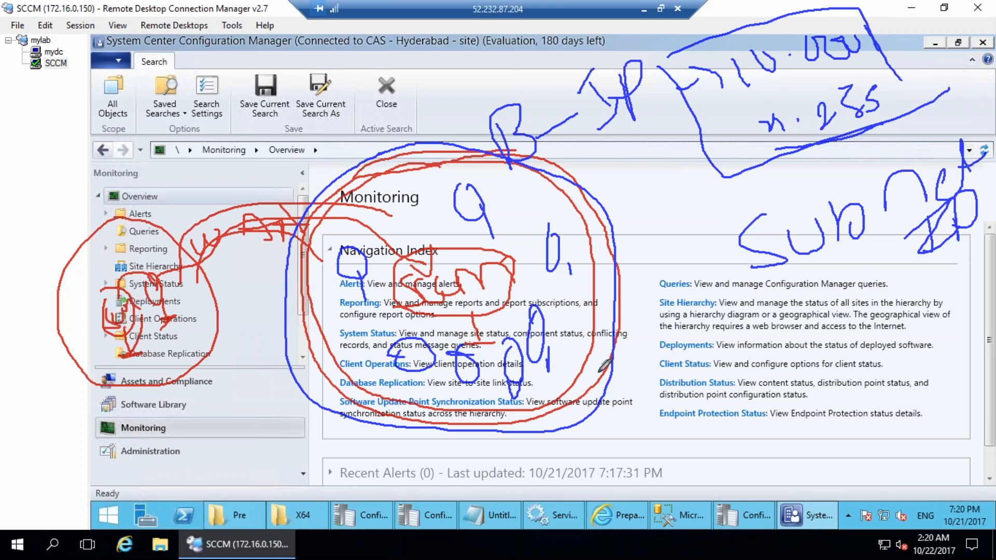
mouse_move(499, 229)
mouse_down()
mouse_move(497, 210)
mouse_move(506, 228)
mouse_move(523, 212)
mouse_move(502, 212)
mouse_up()
Clear the ink, then on mydc open Active Directory Sites and Services maximized with Sites expanded.
key(Escape)
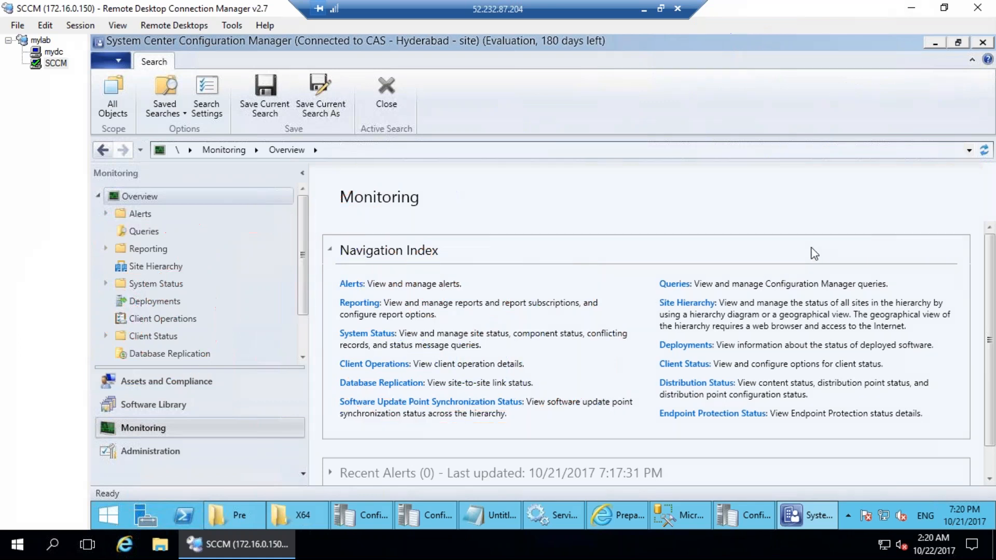
click(54, 52)
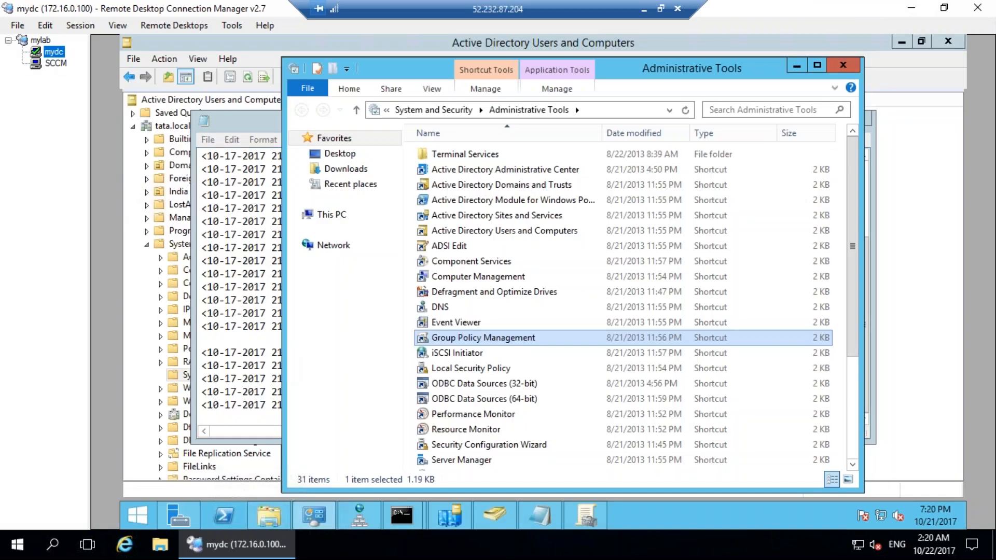
click(474, 215)
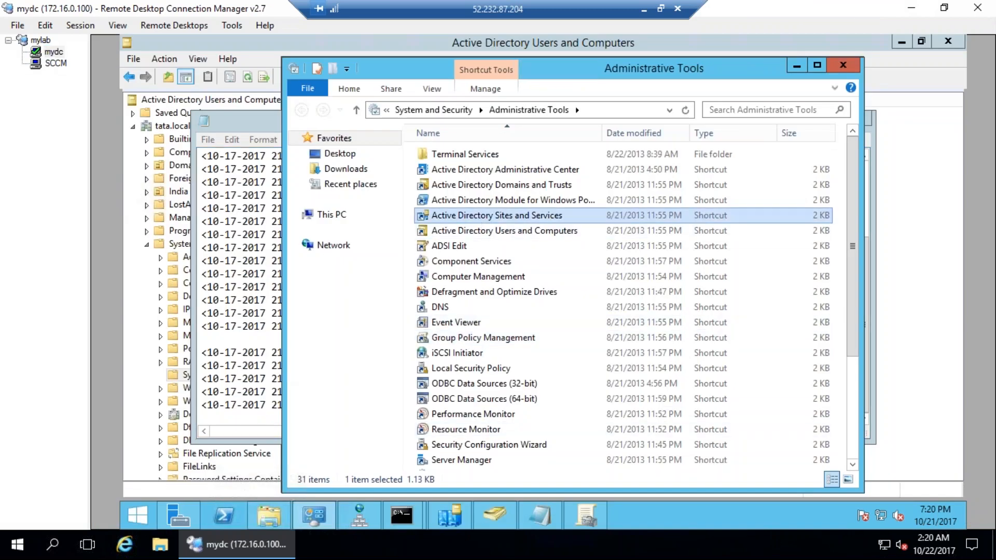
double_click(586, 218)
double_click(488, 127)
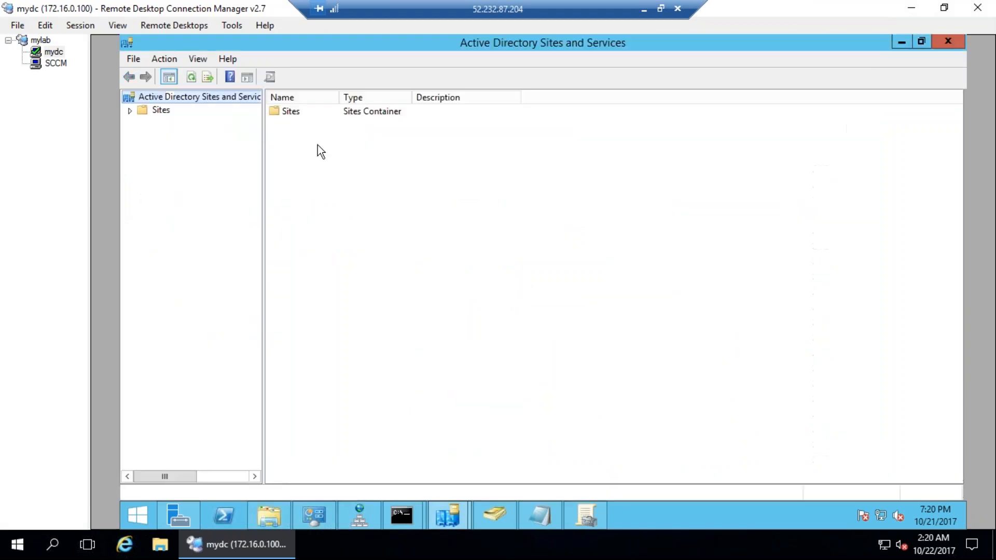
click(130, 110)
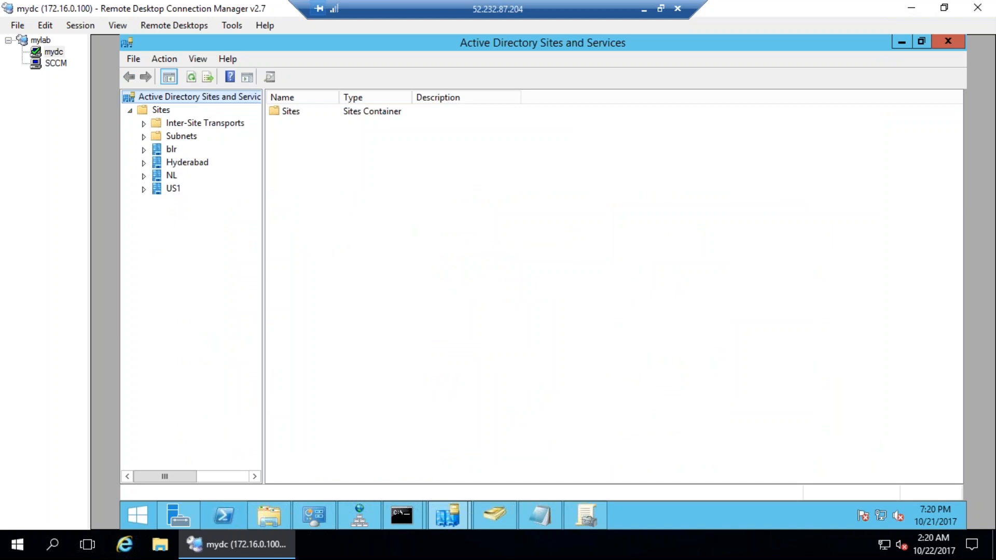
mouse_move(162, 230)
mouse_down()
mouse_move(136, 124)
mouse_move(206, 229)
mouse_up()
click(989, 246)
Expand the Hyderabad, blr and NL sites to reveal the domain controller under NL's Servers.
click(144, 163)
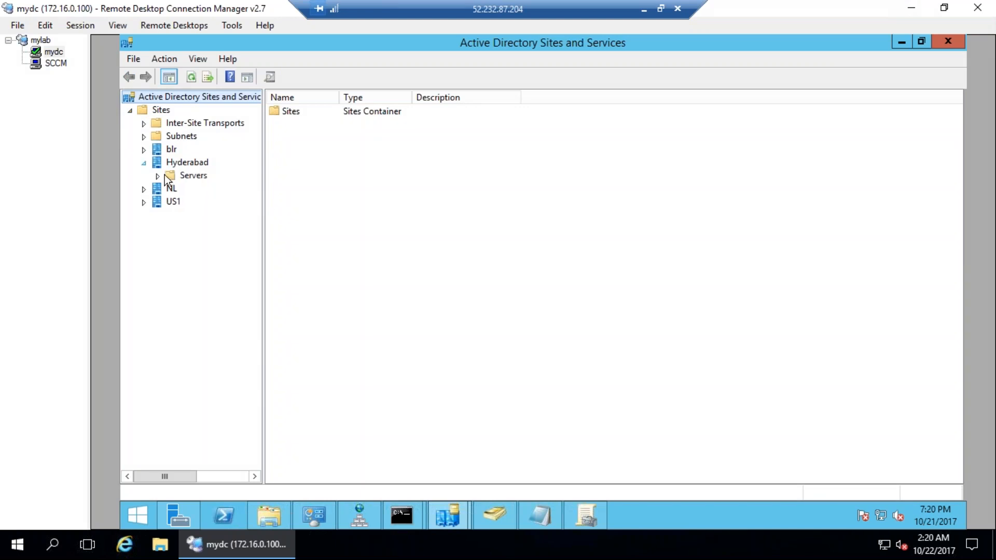
click(202, 176)
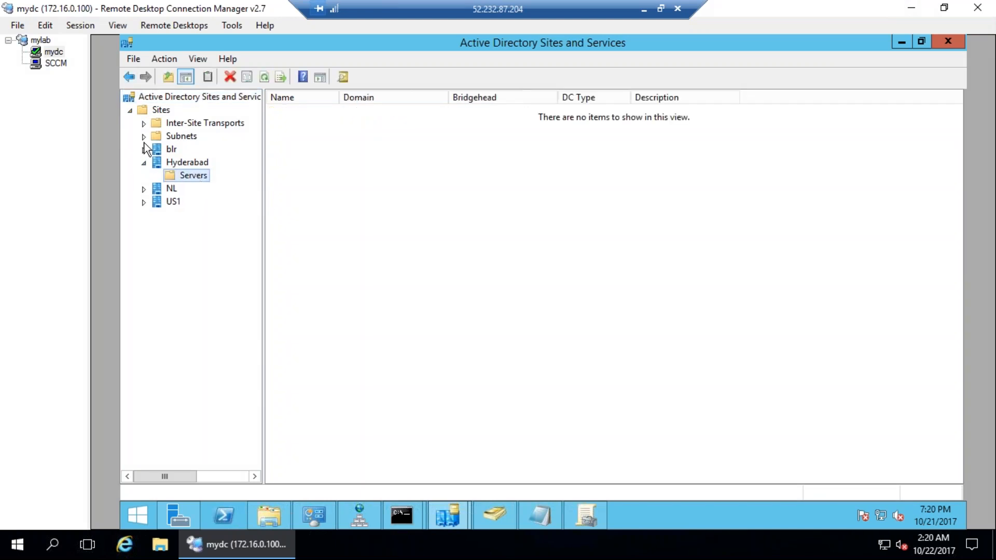
click(143, 124)
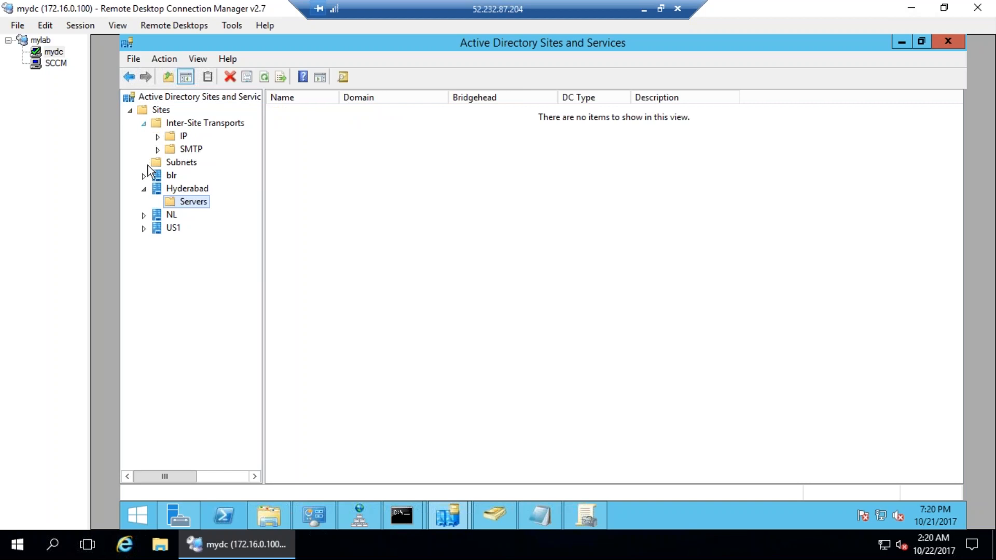
click(144, 176)
click(179, 190)
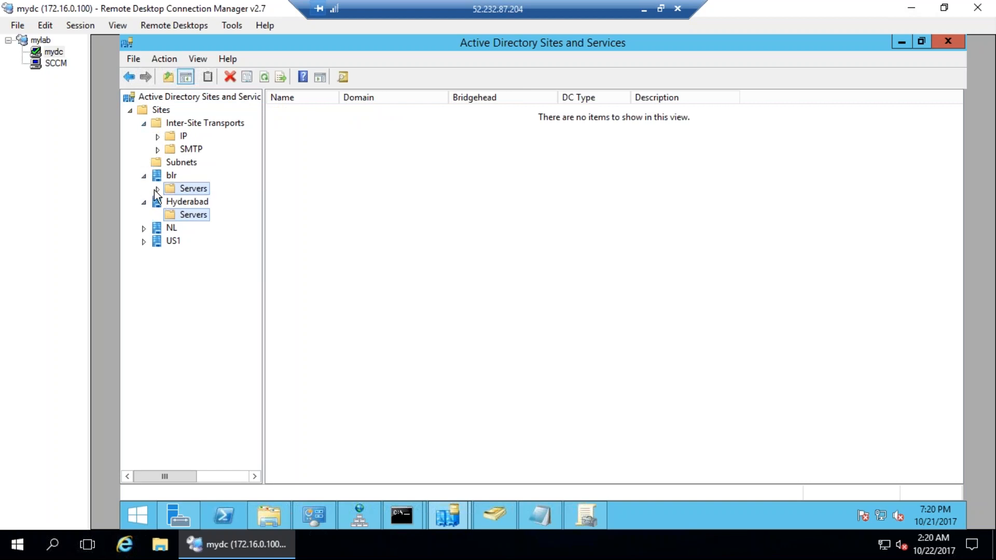
click(144, 228)
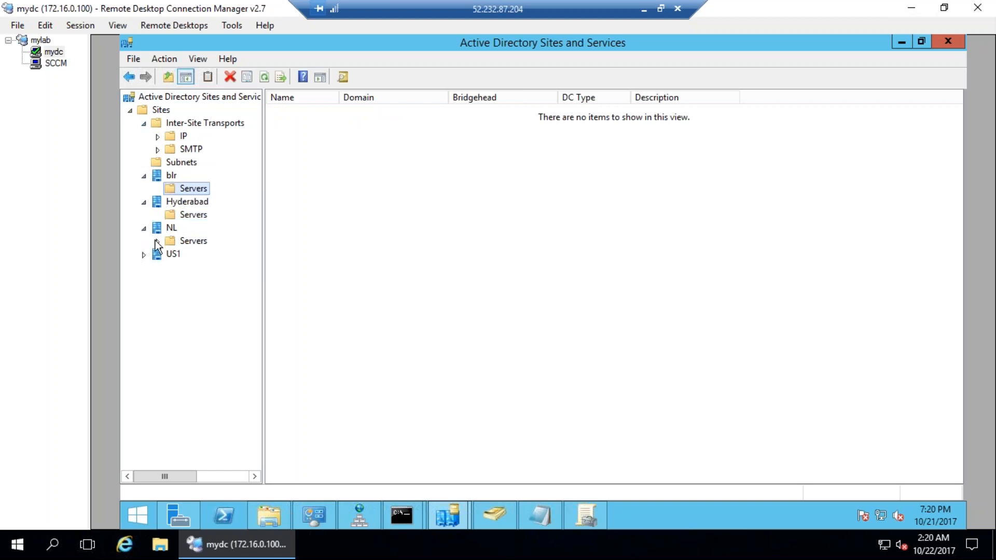
double_click(187, 241)
click(211, 254)
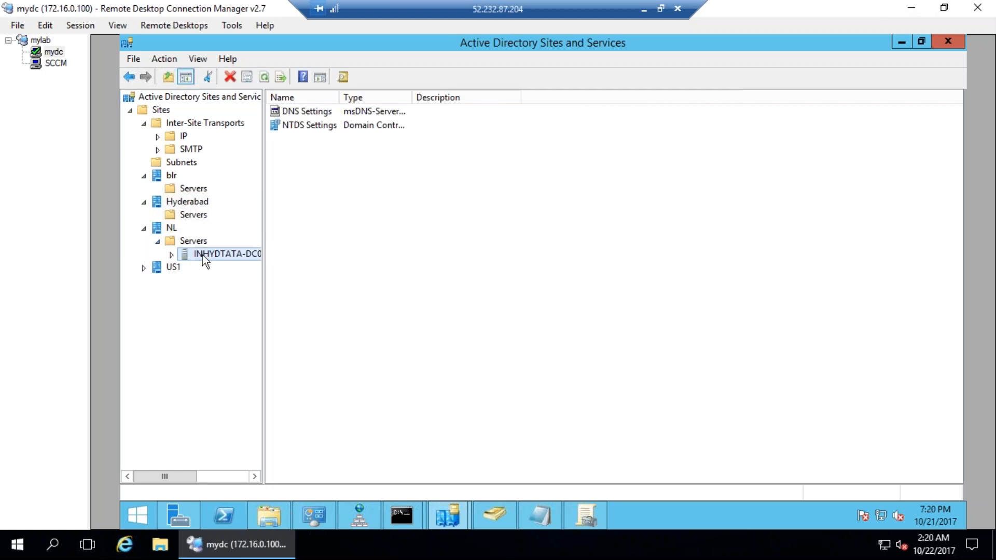
Review and annotate the NL site's properties, then cancel without changes.
click(168, 229)
right_click(161, 227)
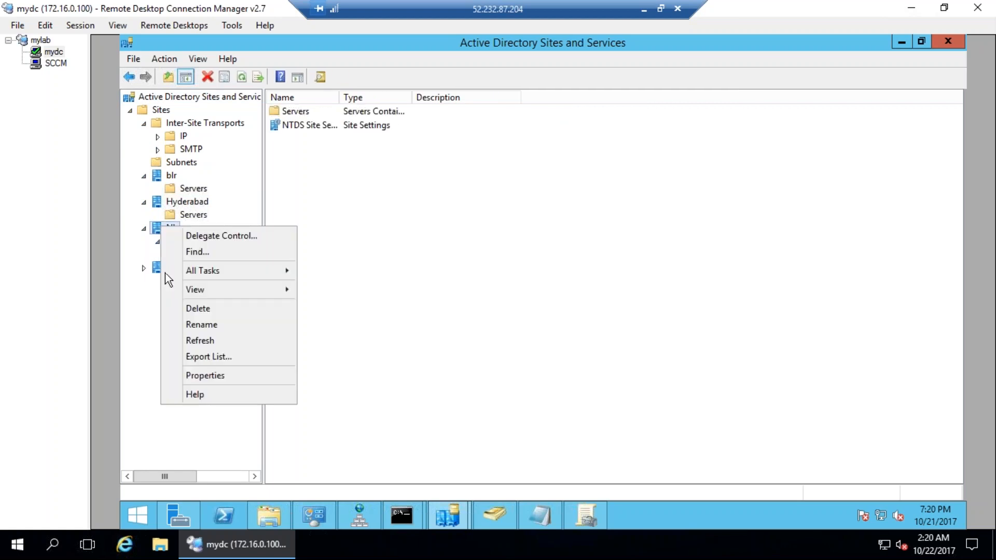
click(194, 374)
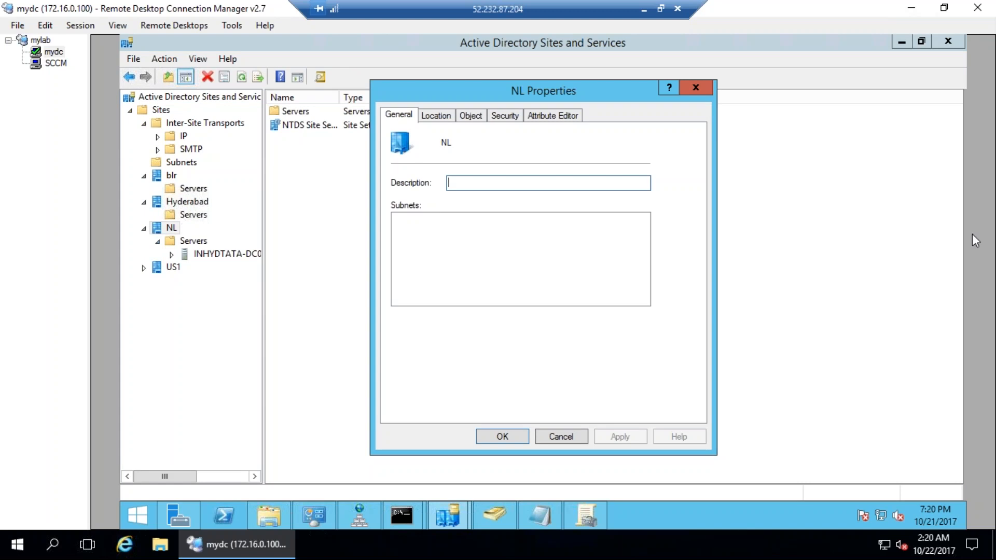
mouse_move(408, 244)
mouse_down()
mouse_move(478, 251)
mouse_move(508, 236)
mouse_up()
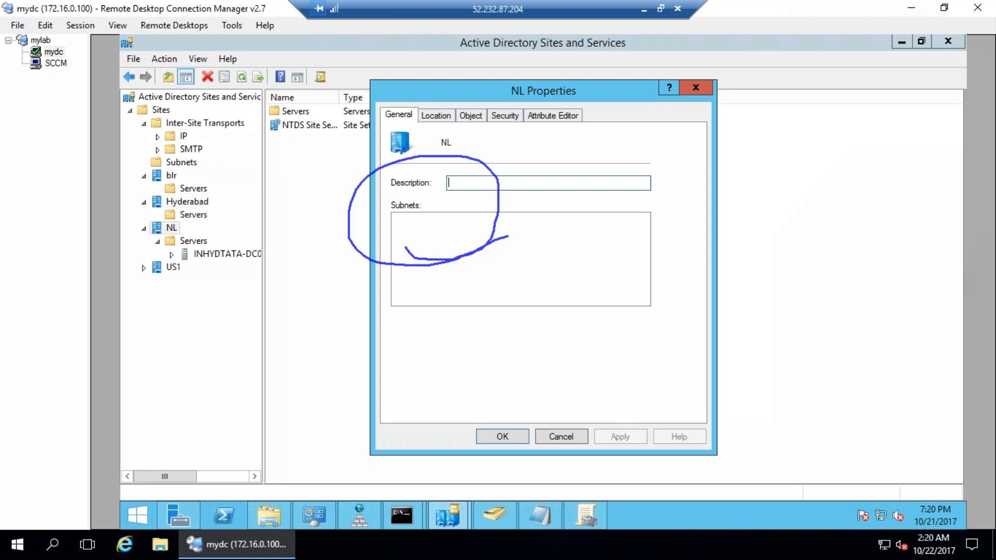
mouse_move(515, 411)
mouse_down()
mouse_move(551, 473)
mouse_move(511, 409)
mouse_up()
click(992, 244)
click(578, 437)
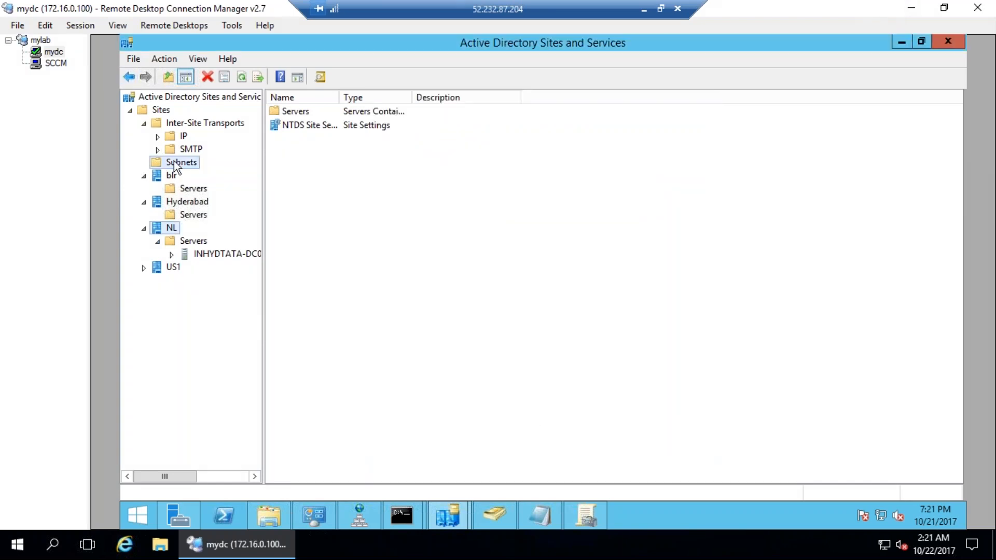
Start a new subnet and check the server's IP address with ipconfig in the command prompt.
click(174, 165)
right_click(174, 165)
click(210, 183)
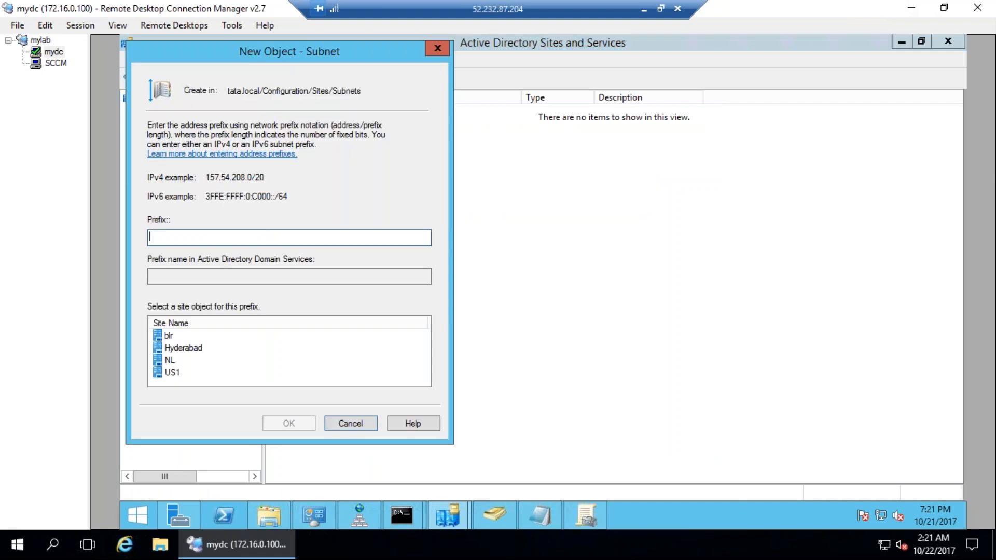
click(405, 511)
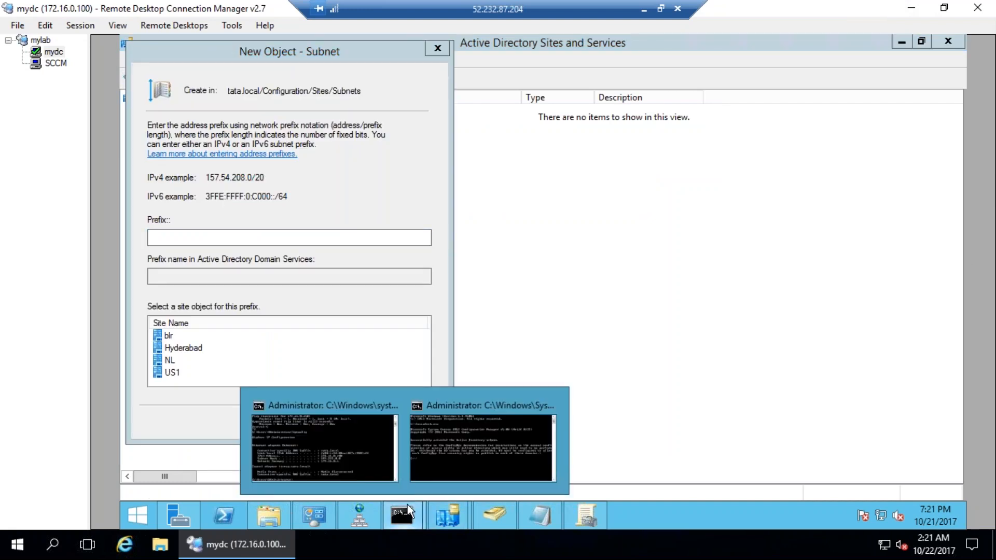
click(435, 467)
text(ipconfig)
key(Return)
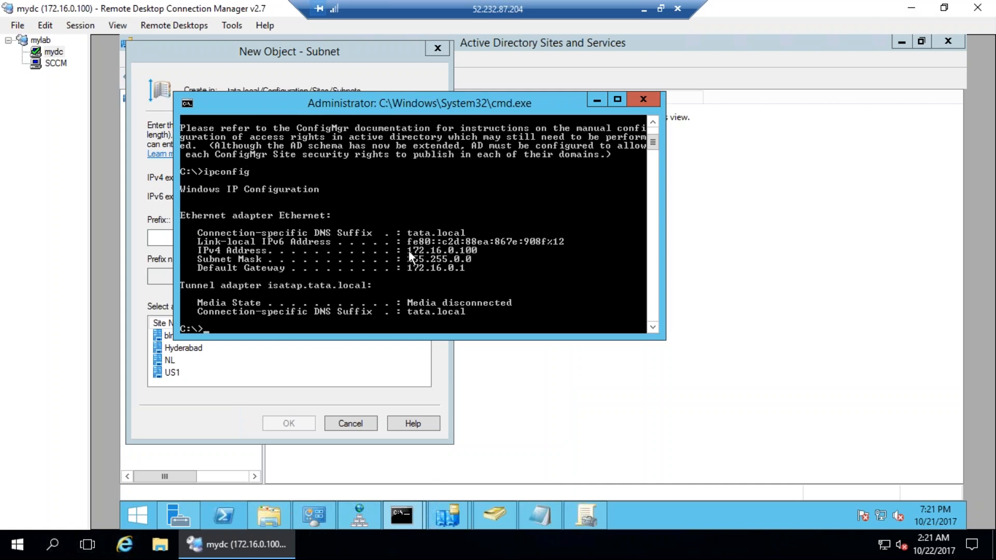
right_click(434, 251)
click(447, 258)
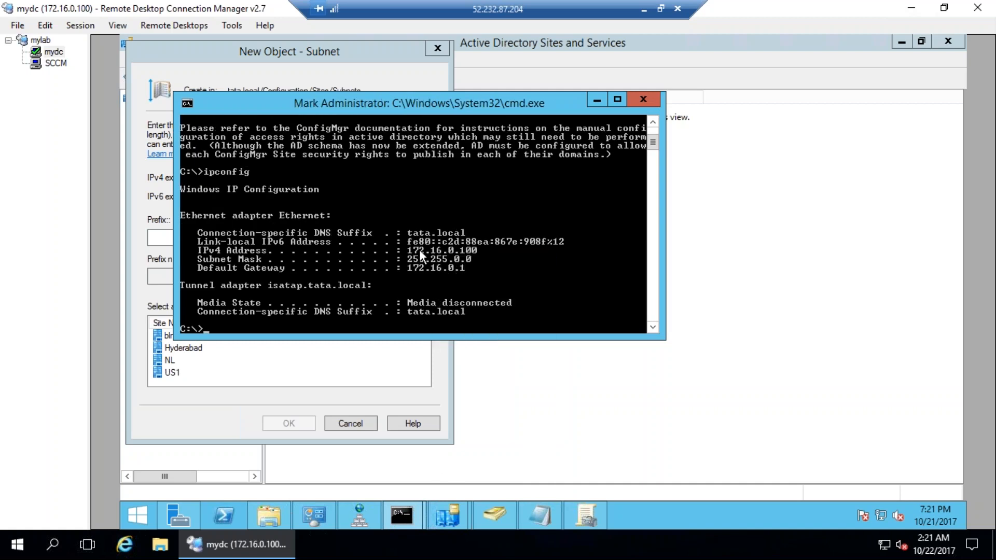
drag(410, 247, 416, 258)
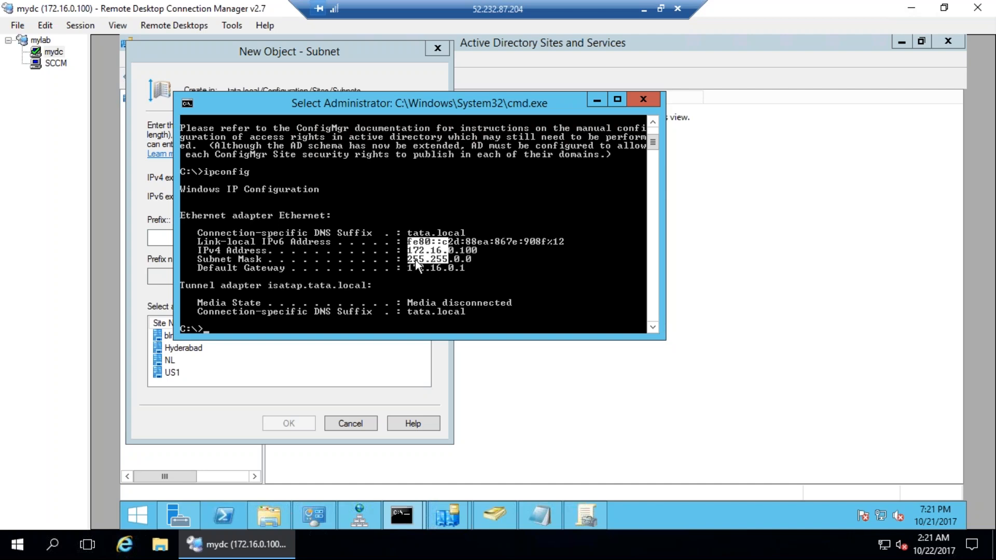
Enter prefix 192.168.0.0/16, assign it to site NL and create the subnet.
click(165, 236)
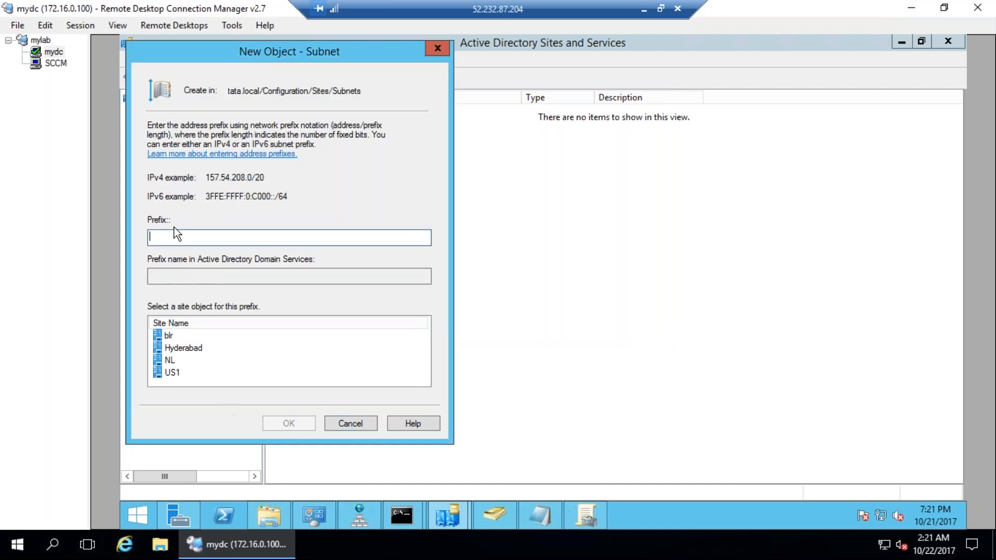
text(192.168.0.0/16)
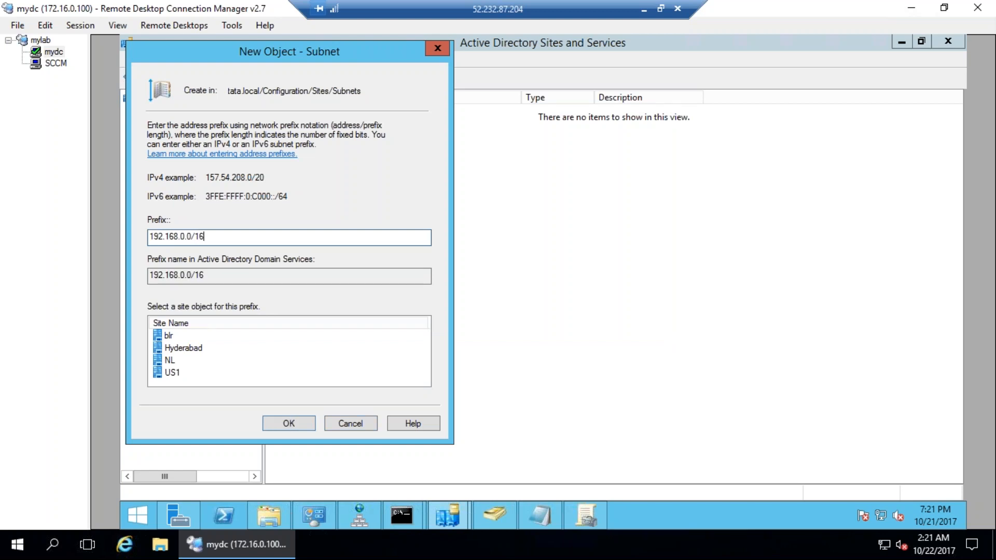
click(168, 358)
click(289, 424)
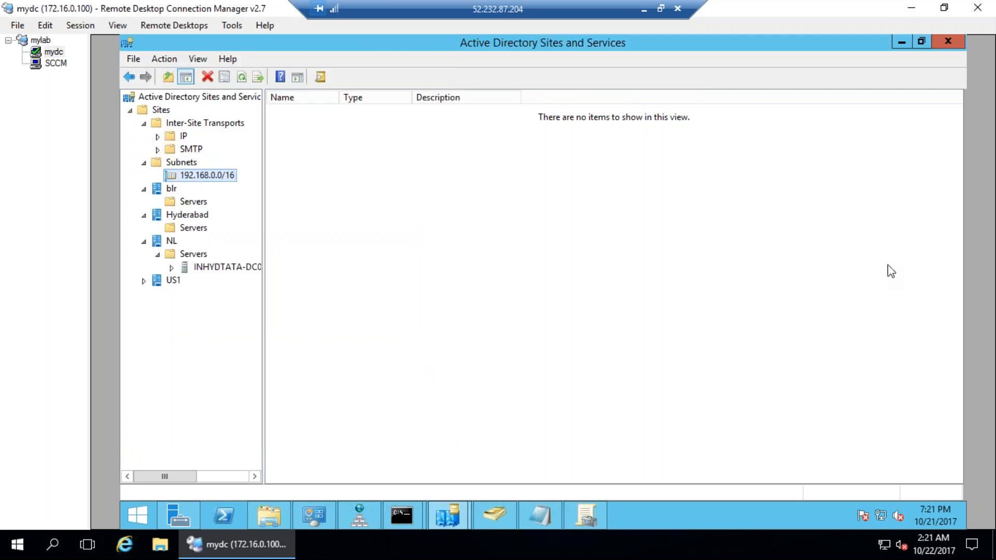
mouse_move(226, 214)
mouse_down()
mouse_move(238, 214)
mouse_move(150, 163)
mouse_move(205, 218)
mouse_move(283, 209)
mouse_move(249, 234)
mouse_up()
mouse_move(263, 152)
mouse_down()
mouse_move(260, 162)
mouse_move(387, 127)
mouse_up()
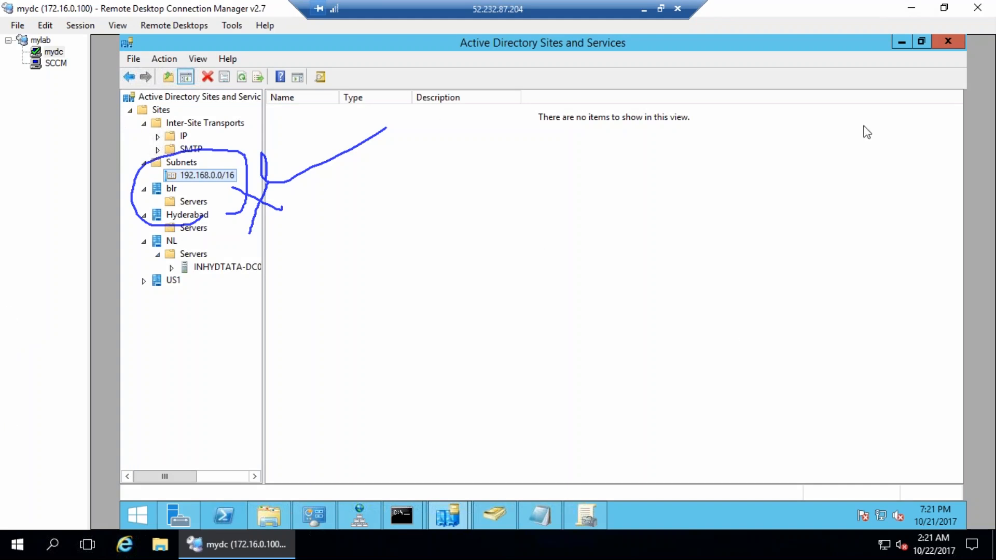
mouse_move(511, 170)
mouse_down()
mouse_move(421, 337)
mouse_move(638, 222)
mouse_move(452, 169)
mouse_up()
mouse_move(244, 155)
mouse_down()
mouse_move(291, 136)
mouse_move(449, 188)
mouse_move(460, 170)
mouse_move(451, 190)
mouse_up()
mouse_move(511, 242)
mouse_down()
mouse_move(568, 273)
mouse_move(511, 244)
mouse_up()
drag(542, 293, 534, 318)
mouse_move(537, 244)
mouse_down()
mouse_move(542, 314)
mouse_move(552, 275)
mouse_up()
mouse_move(449, 231)
mouse_down()
mouse_move(443, 262)
mouse_move(455, 244)
mouse_move(458, 266)
mouse_up()
drag(469, 203, 493, 246)
drag(516, 188, 514, 212)
drag(593, 204, 623, 255)
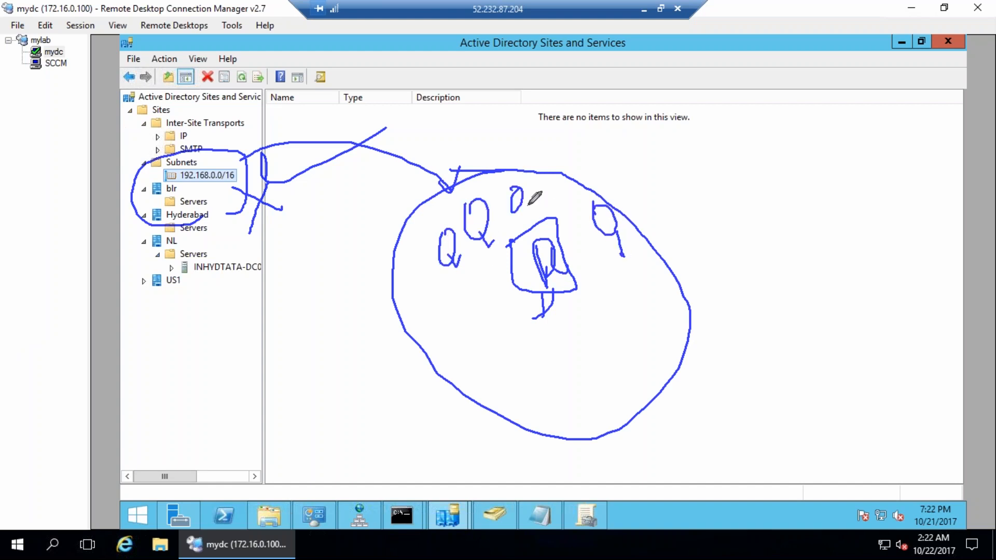
mouse_move(541, 324)
mouse_down()
mouse_move(534, 355)
mouse_move(599, 312)
mouse_move(616, 324)
mouse_up()
drag(583, 266, 608, 290)
drag(574, 329, 572, 341)
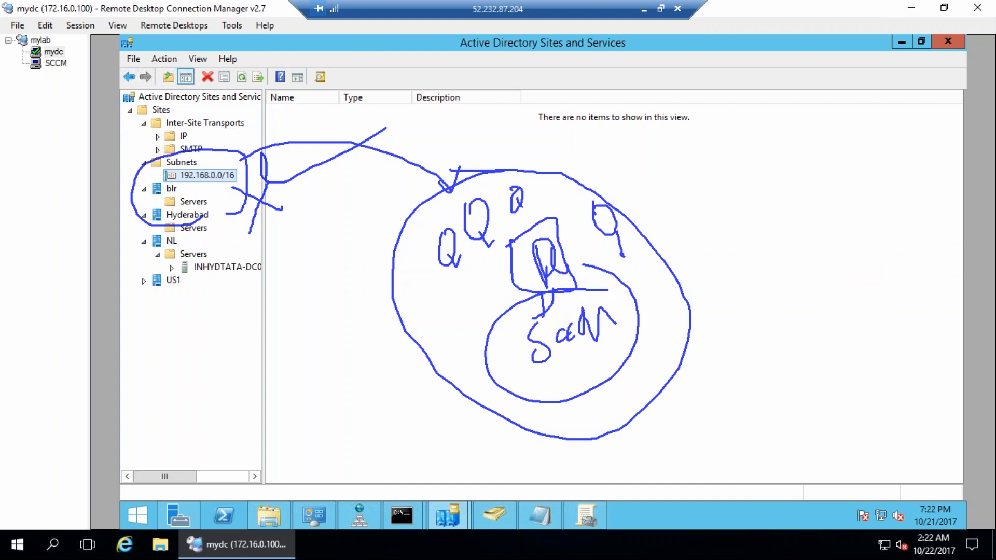
key(Escape)
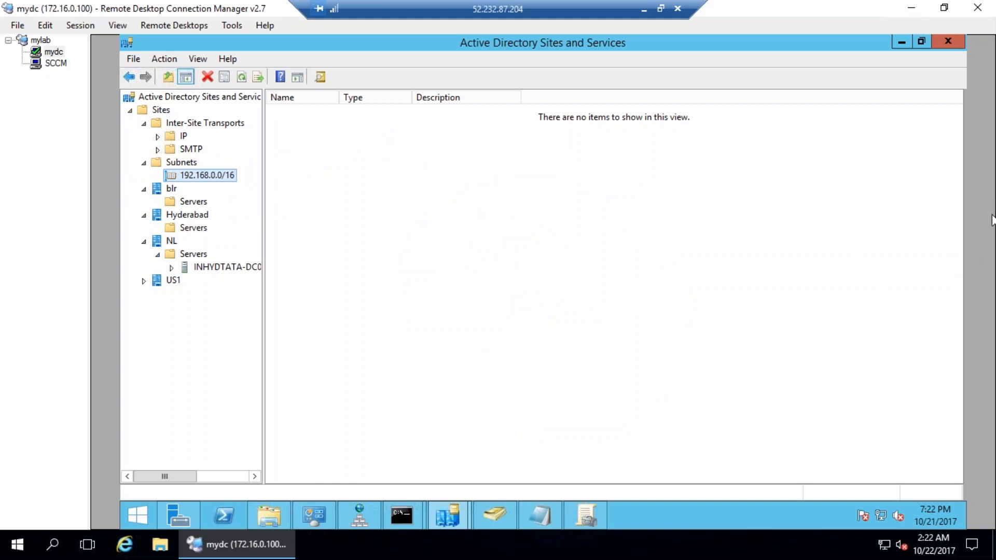
mouse_move(482, 160)
mouse_down()
mouse_move(481, 338)
mouse_move(655, 267)
mouse_move(470, 162)
mouse_up()
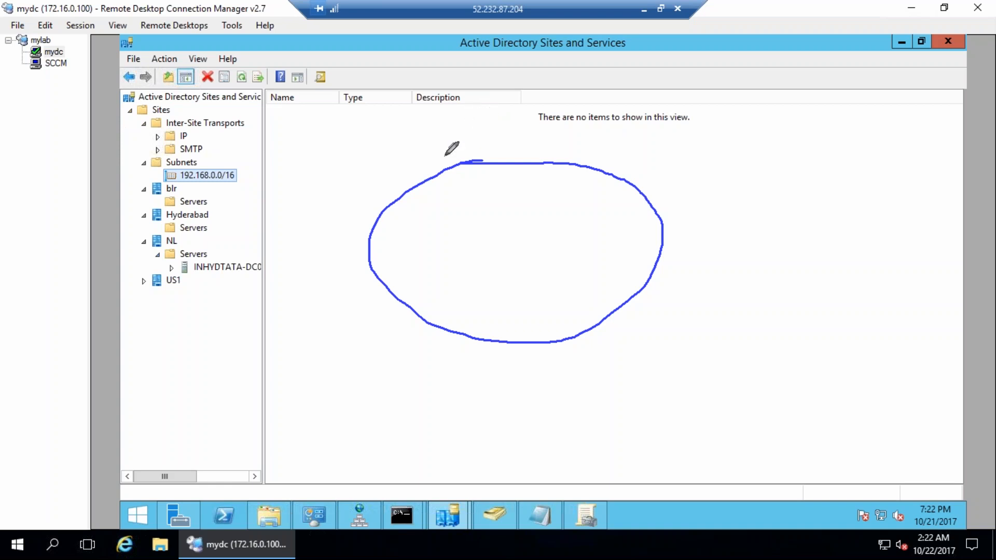
drag(438, 122, 449, 150)
mouse_move(473, 115)
mouse_down()
mouse_move(482, 128)
mouse_move(502, 118)
mouse_up()
drag(509, 112, 507, 128)
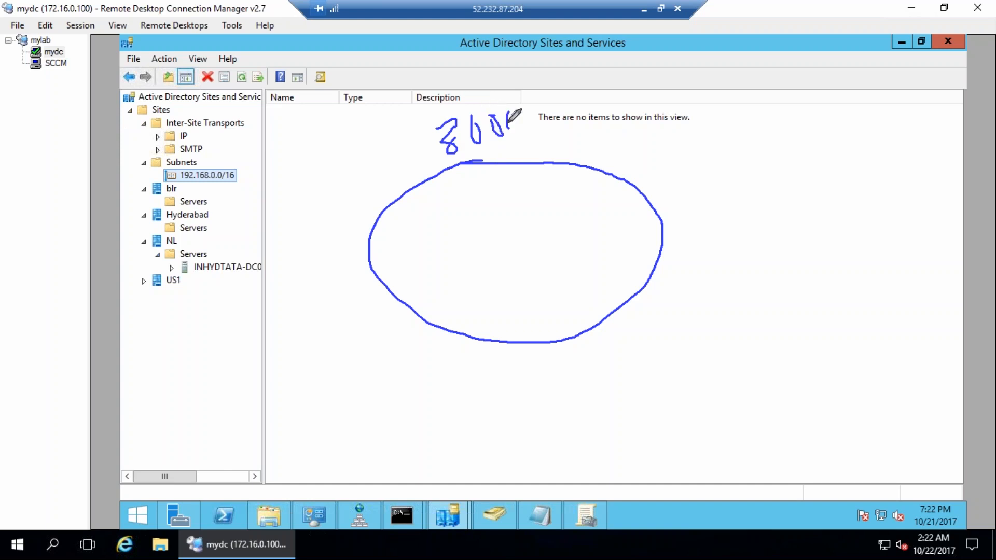
mouse_move(501, 197)
mouse_down()
mouse_move(511, 243)
mouse_move(459, 257)
mouse_move(501, 197)
mouse_up()
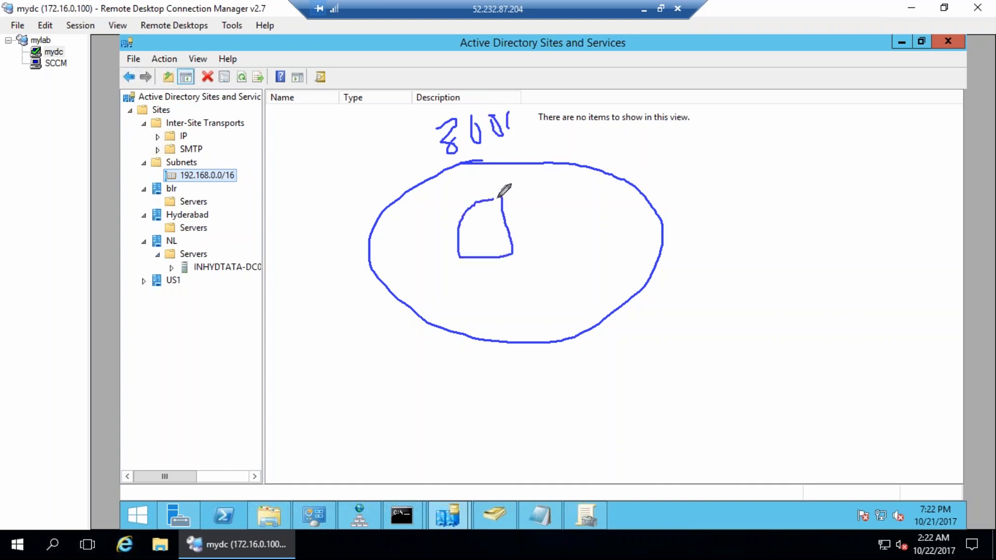
mouse_move(491, 257)
mouse_down()
mouse_move(491, 274)
mouse_move(508, 282)
mouse_up()
mouse_move(541, 207)
mouse_down()
mouse_move(590, 235)
mouse_move(551, 203)
mouse_up()
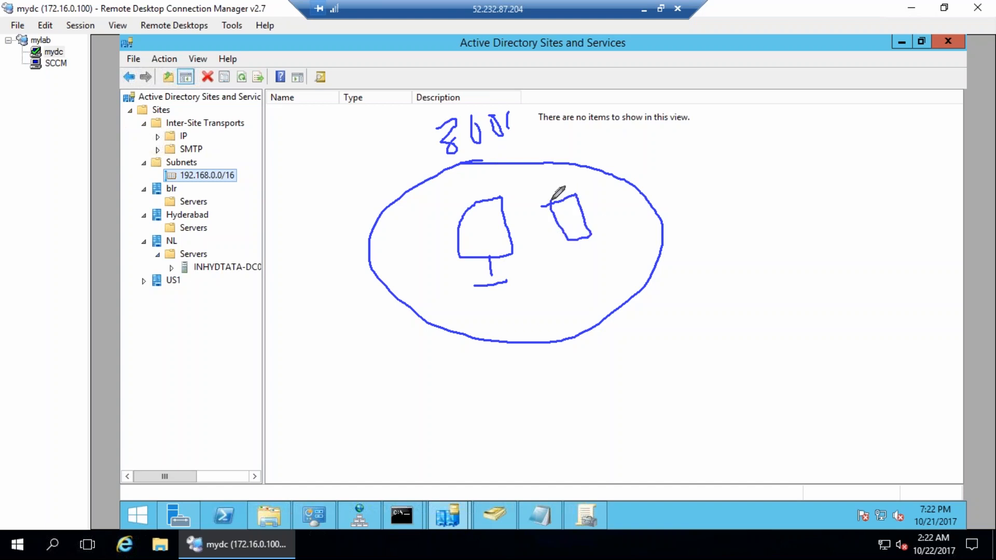
drag(589, 240, 580, 252)
mouse_move(480, 227)
mouse_down()
mouse_move(488, 262)
mouse_move(488, 220)
mouse_up()
mouse_move(569, 234)
mouse_down()
mouse_move(567, 216)
mouse_move(584, 234)
mouse_move(600, 197)
mouse_move(597, 227)
mouse_move(568, 252)
mouse_move(605, 240)
mouse_move(587, 253)
mouse_up()
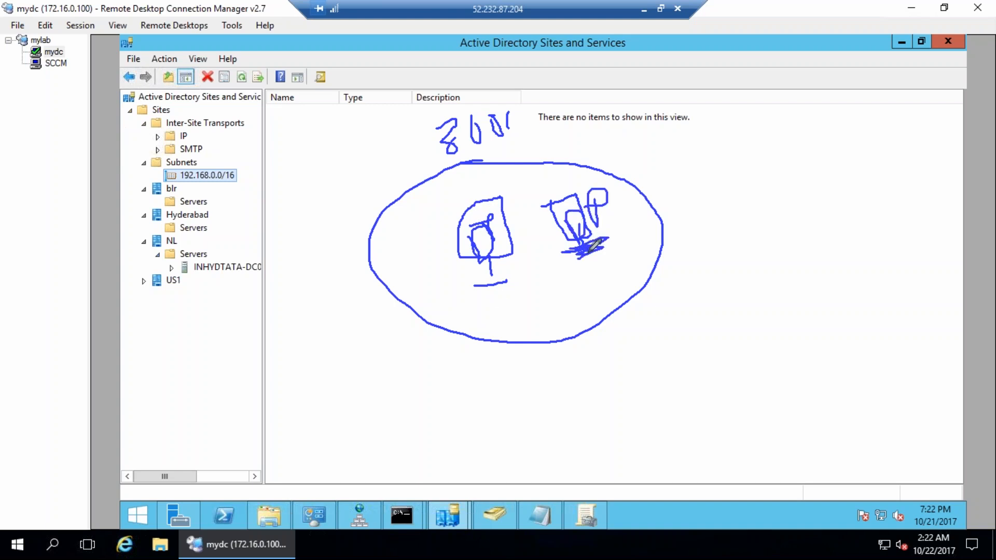
mouse_move(487, 159)
mouse_down()
mouse_move(366, 229)
mouse_move(555, 355)
mouse_move(693, 277)
mouse_move(498, 162)
mouse_up()
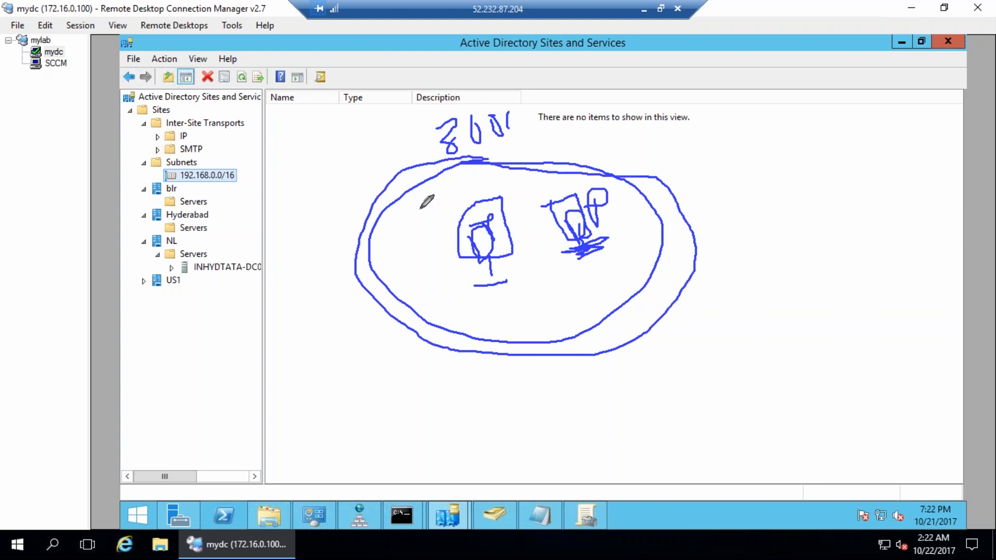
mouse_move(373, 198)
mouse_down()
mouse_move(328, 170)
mouse_move(296, 200)
mouse_move(354, 142)
mouse_move(376, 139)
mouse_up()
drag(482, 300, 513, 289)
drag(582, 282, 602, 269)
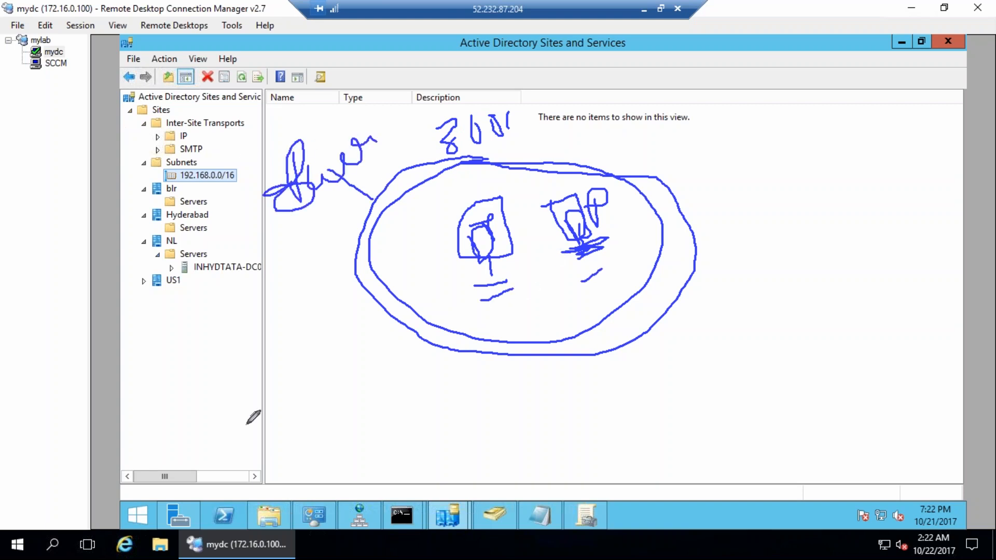
mouse_move(185, 426)
mouse_down()
mouse_move(179, 394)
mouse_move(212, 409)
mouse_move(349, 378)
mouse_up()
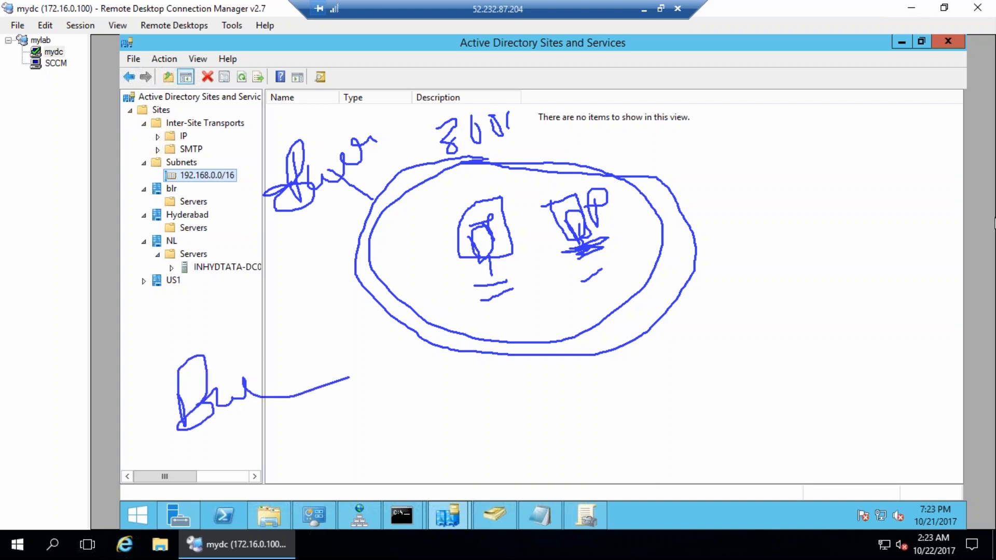
key(Escape)
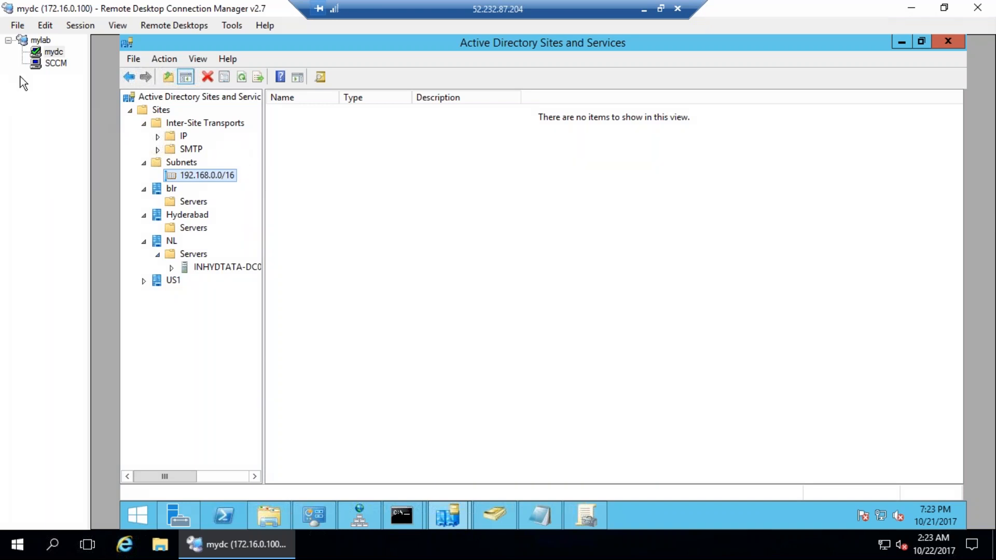
In the SCCM session, expand Administration > Hierarchy Configuration and select the empty Boundaries node.
click(53, 63)
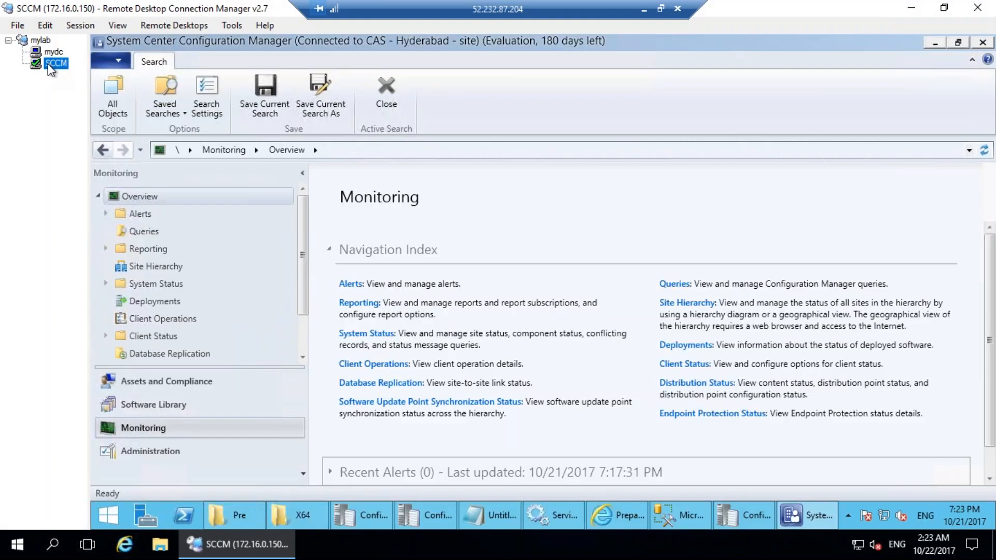
click(187, 447)
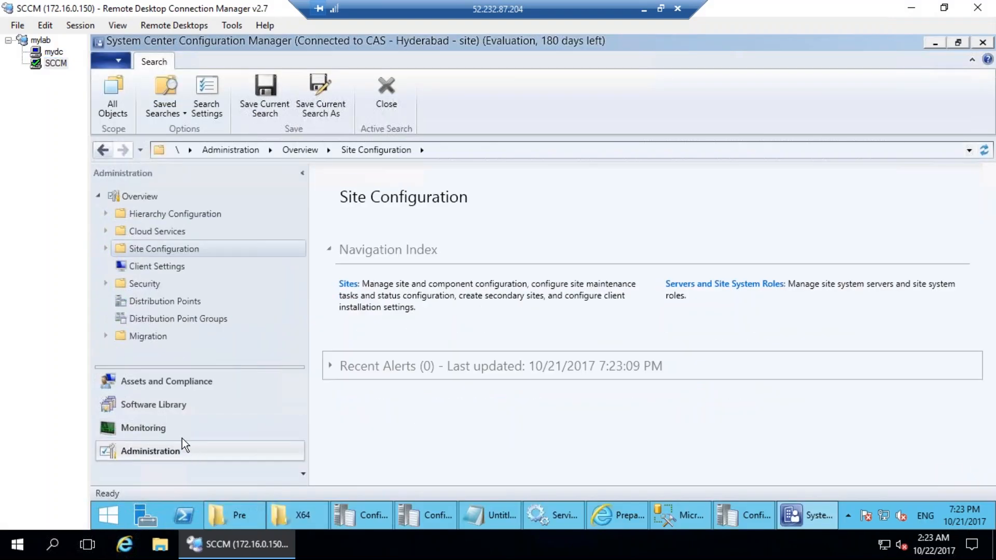
click(105, 214)
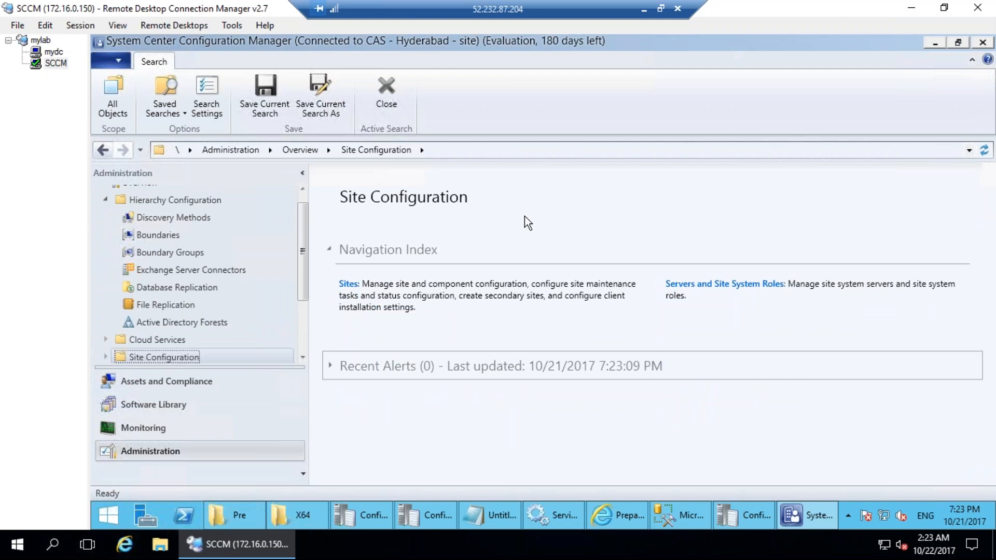
mouse_move(179, 176)
mouse_down()
mouse_move(109, 191)
mouse_move(243, 359)
mouse_move(149, 173)
mouse_move(60, 271)
mouse_move(329, 170)
mouse_up()
drag(261, 143, 72, 263)
mouse_move(363, 274)
mouse_down()
mouse_move(364, 239)
mouse_move(521, 195)
mouse_up()
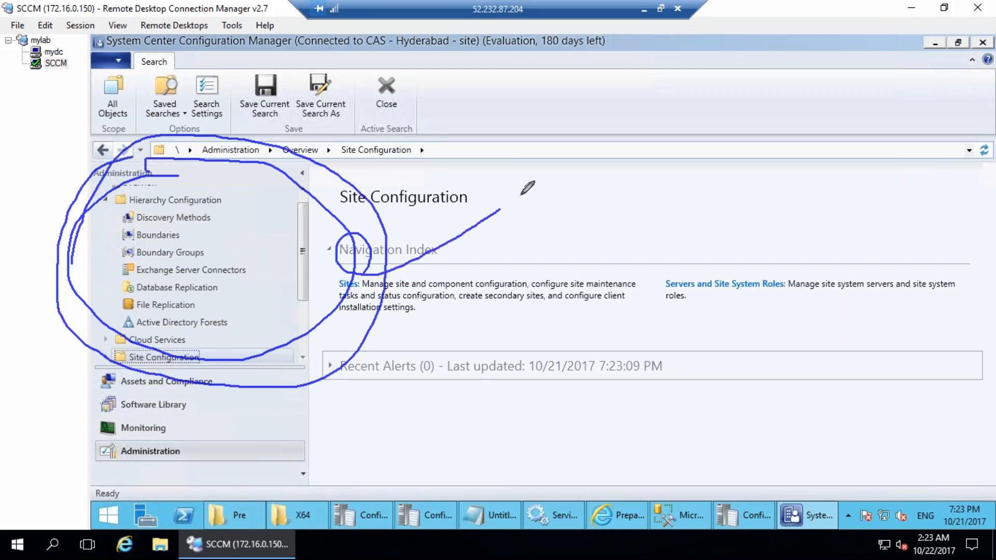
mouse_move(356, 263)
mouse_down()
mouse_move(366, 266)
mouse_move(476, 166)
mouse_move(519, 194)
mouse_up()
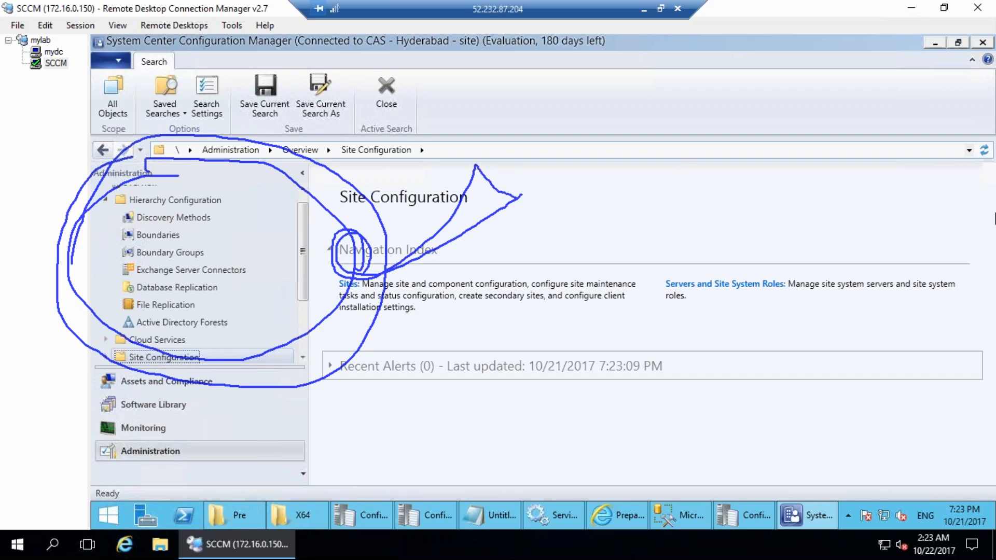
key(Escape)
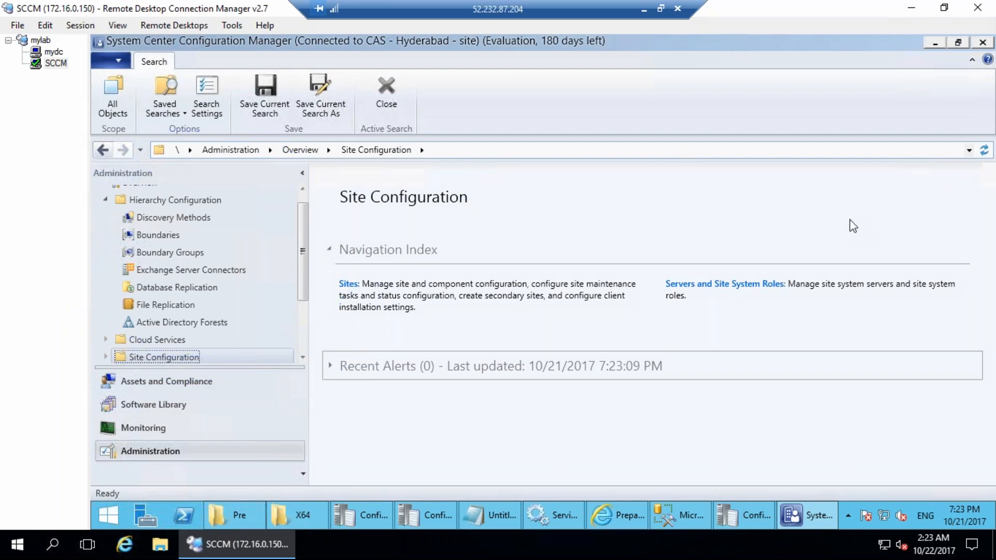
click(151, 241)
right_click(154, 238)
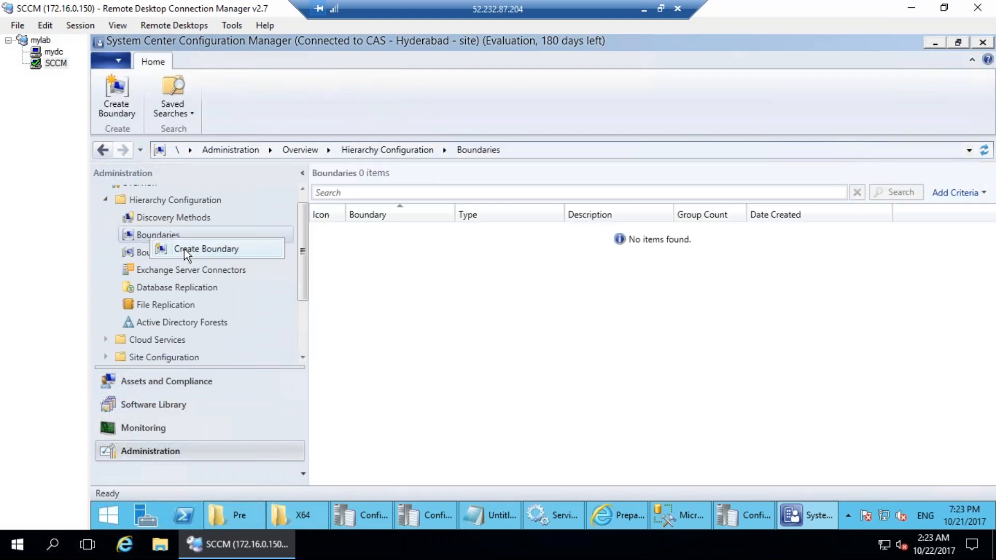
Start a new boundary and annotate its IP subnet network, mask and subnet ID fields.
click(185, 249)
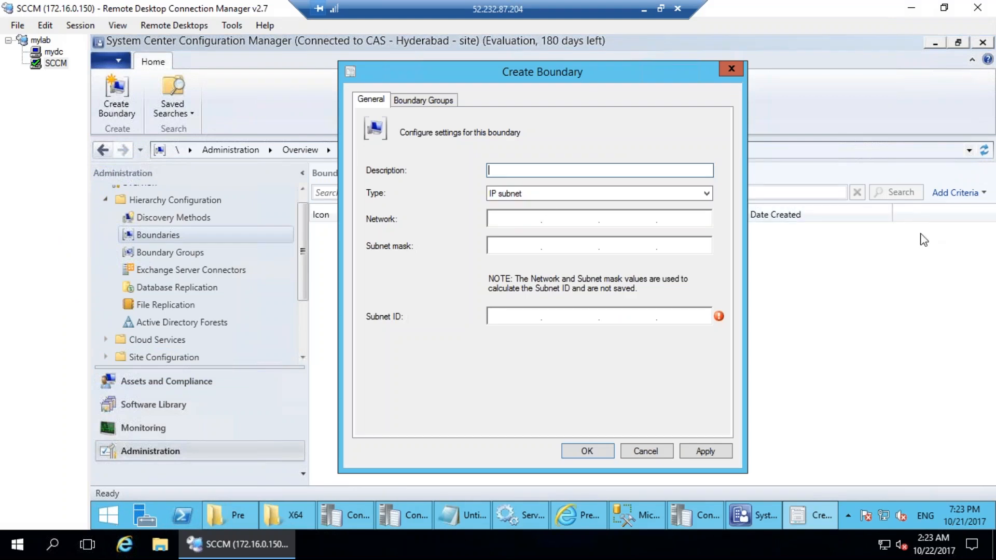
mouse_move(519, 176)
mouse_down()
mouse_move(544, 201)
mouse_move(498, 169)
mouse_up()
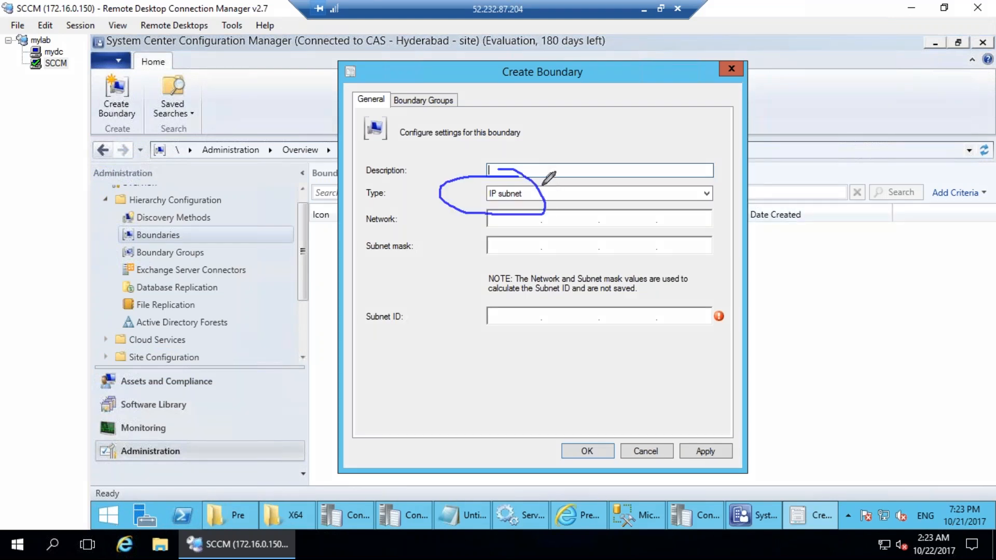
key(Escape)
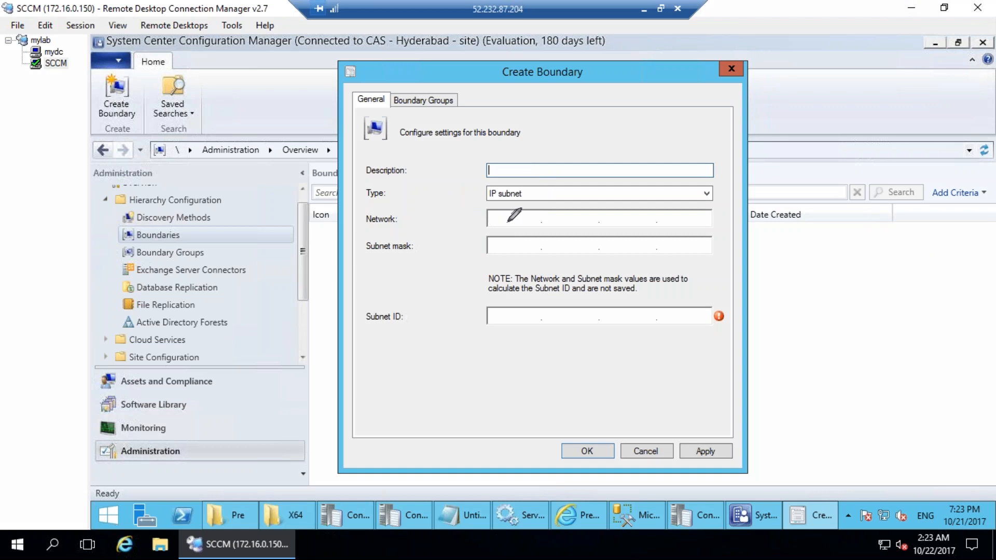
mouse_move(496, 218)
mouse_down()
mouse_move(496, 231)
mouse_move(511, 224)
mouse_move(510, 239)
mouse_move(523, 222)
mouse_move(562, 227)
mouse_up()
mouse_move(572, 203)
mouse_down()
mouse_move(591, 225)
mouse_move(649, 210)
mouse_up()
mouse_move(497, 243)
mouse_down()
mouse_move(514, 259)
mouse_move(506, 262)
mouse_move(570, 262)
mouse_move(516, 265)
mouse_up()
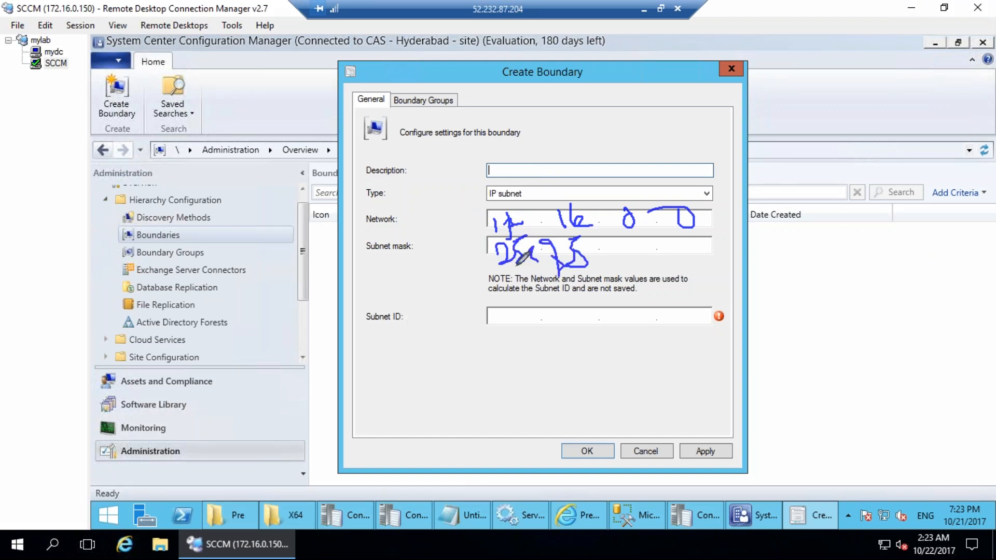
drag(626, 244, 689, 250)
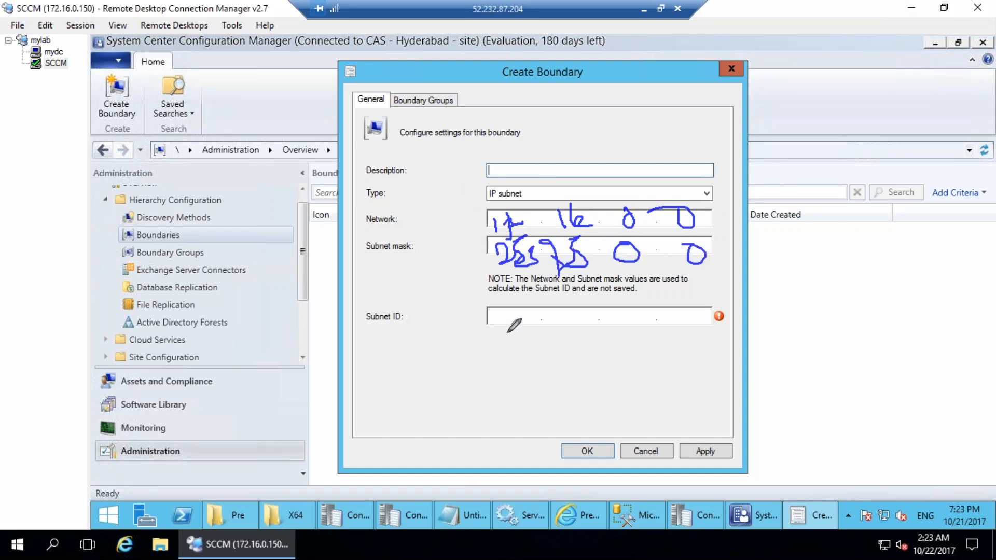
drag(505, 302, 504, 335)
mouse_move(511, 312)
mouse_down()
mouse_move(516, 332)
mouse_move(562, 323)
mouse_up()
mouse_move(563, 307)
mouse_down()
mouse_move(562, 338)
mouse_move(581, 335)
mouse_up()
mouse_move(639, 318)
mouse_down()
mouse_move(628, 319)
mouse_move(670, 315)
mouse_up()
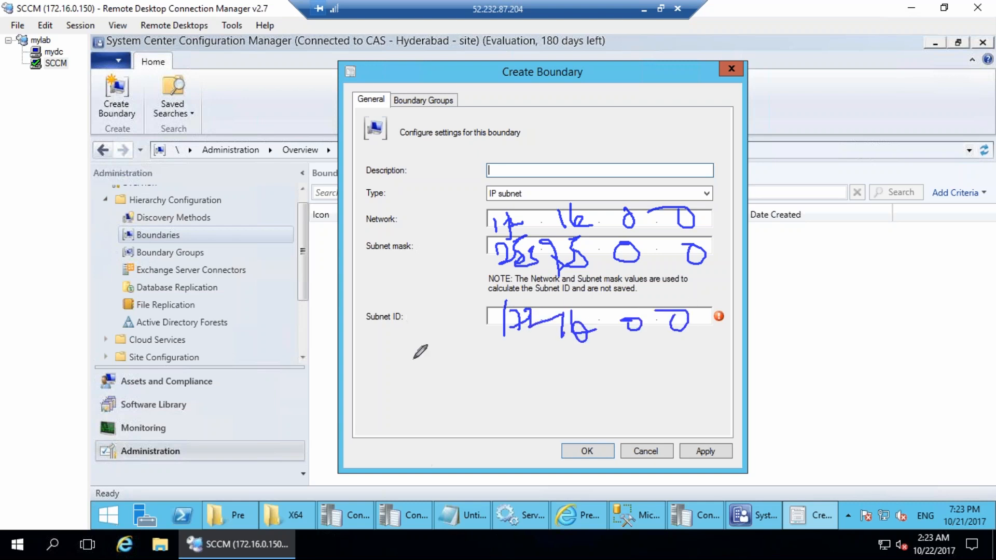
mouse_move(475, 147)
mouse_down()
mouse_move(525, 146)
mouse_move(369, 149)
mouse_up()
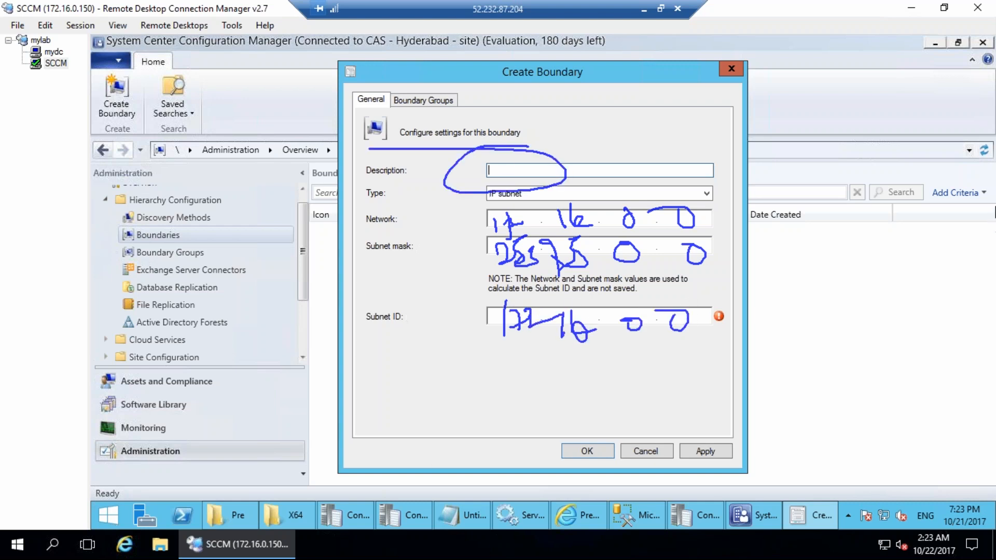
key(Escape)
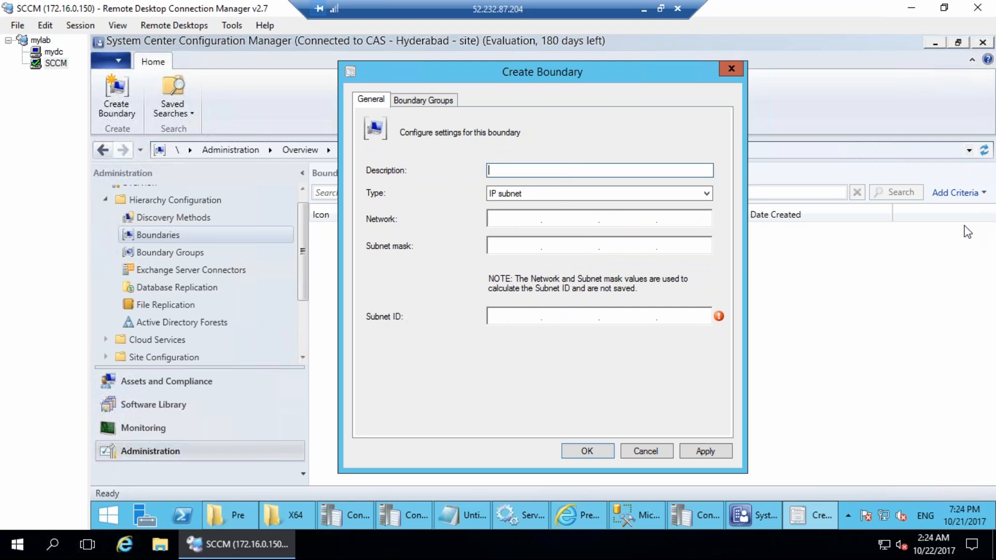
Enter description 'NL site', network 172.16.0.0 and subnet mask 255.255.0.0 for the boundary.
click(505, 223)
click(506, 171)
key(BackSpace)
key(BackSpace)
key(BackSpace)
key(BackSpace)
key(BackSpace)
click(521, 218)
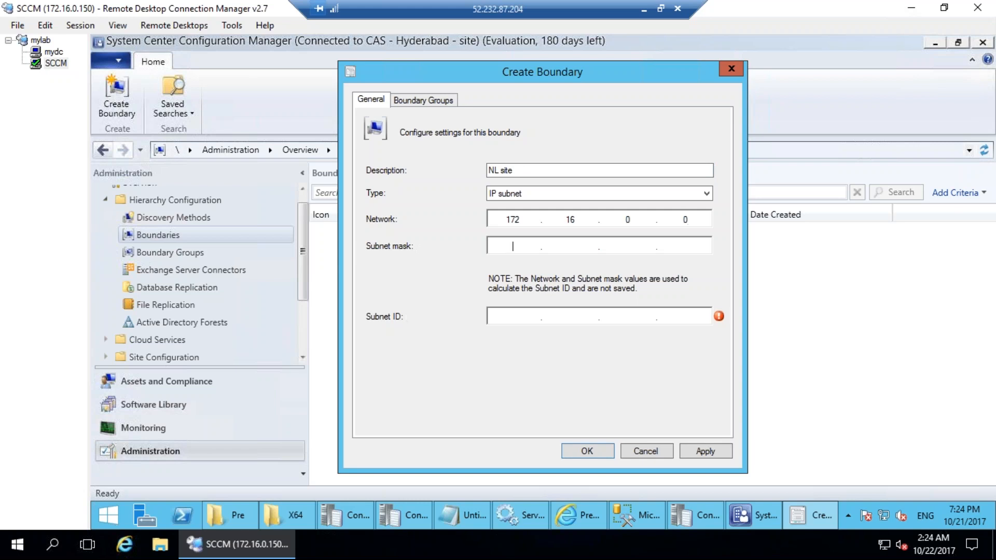
text(255.255.0.0)
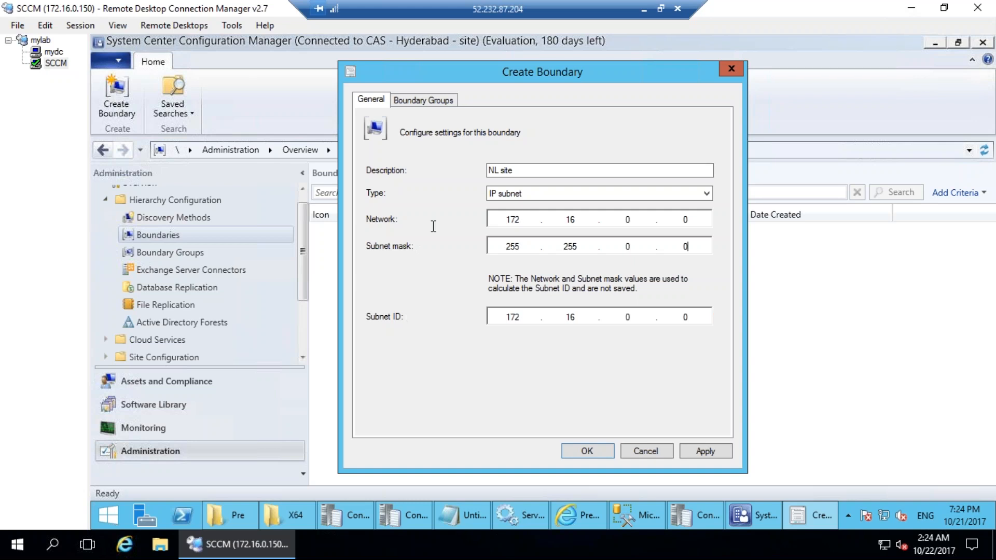
click(690, 193)
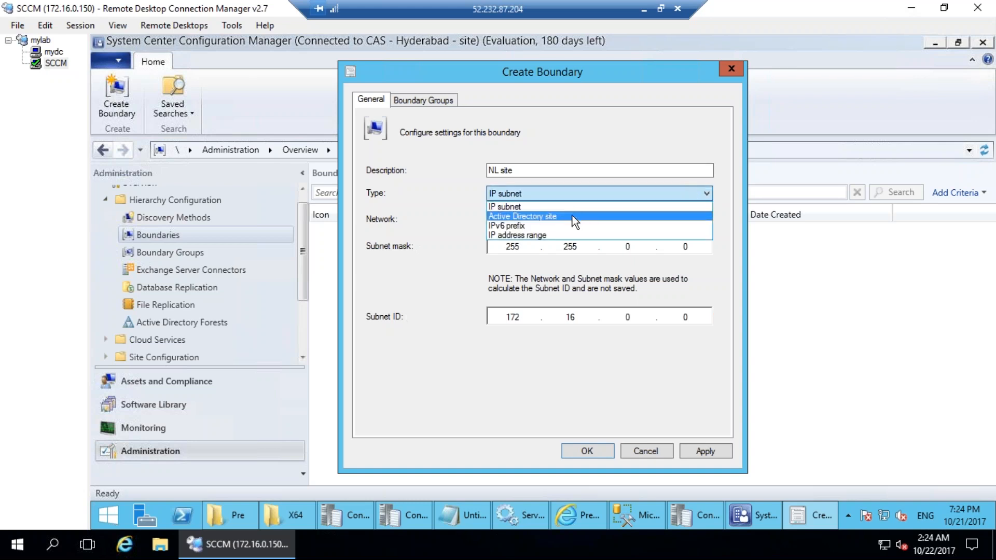
Try an IP address range of 172.16.0.1–172.16.0.255, then change the type to Active Directory site.
click(565, 234)
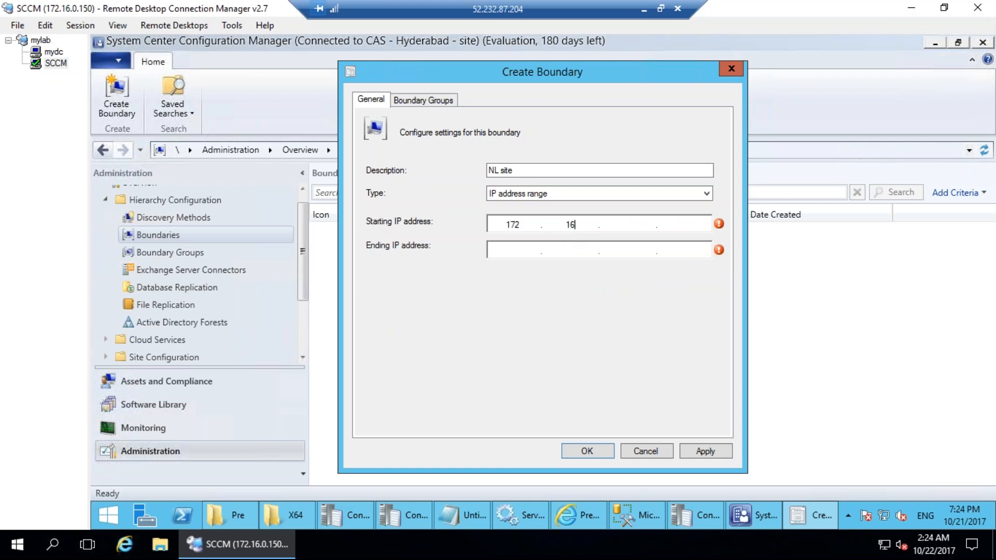
text(1)
key(Tab)
text(25)
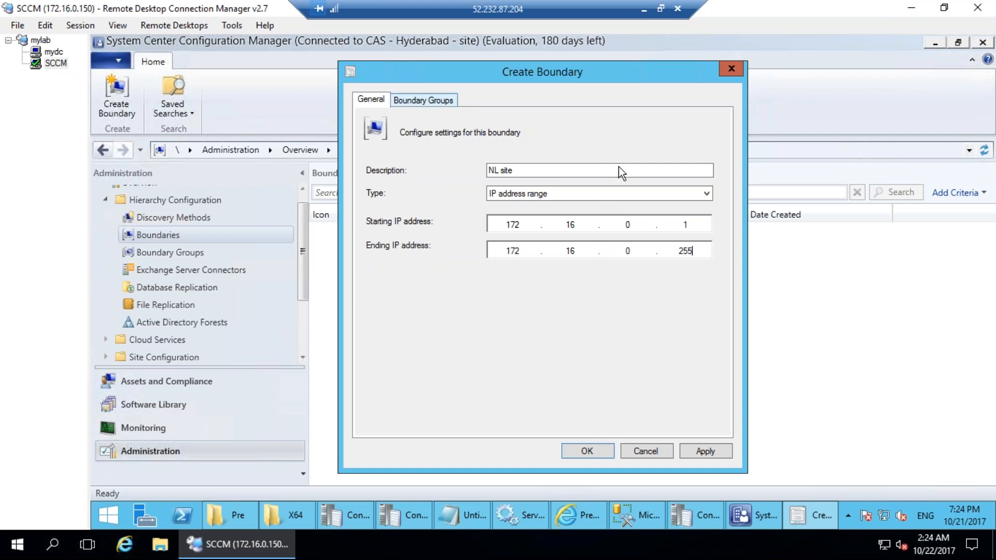
click(593, 195)
click(540, 213)
Browse the Active Directory sites and pick NL as the boundary's site.
click(693, 222)
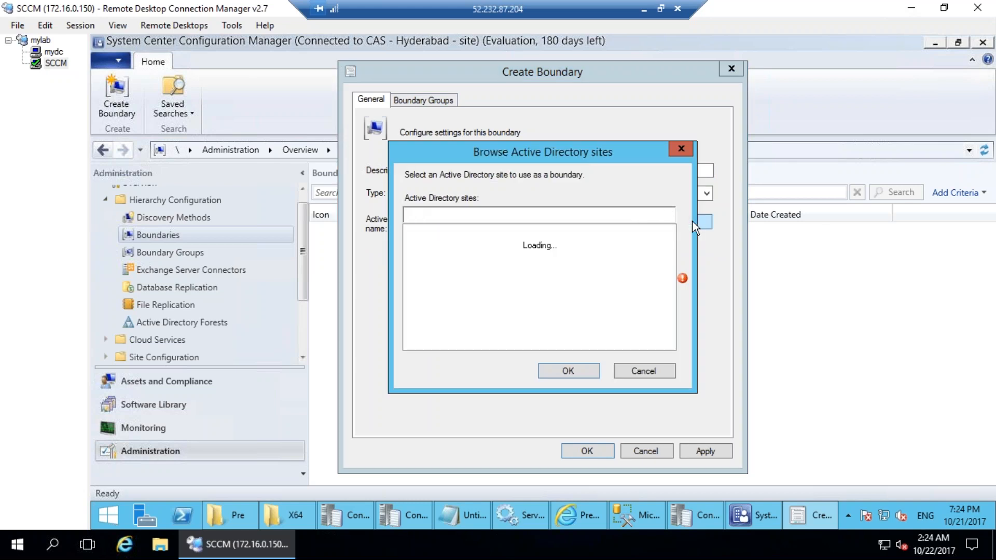
mouse_move(536, 189)
mouse_down()
mouse_move(400, 197)
mouse_move(515, 170)
mouse_up()
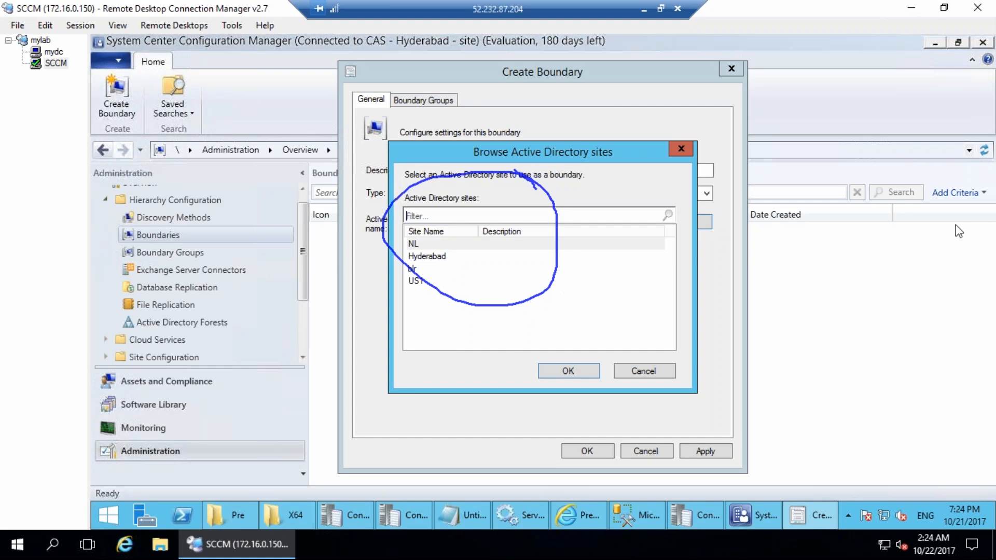
mouse_move(457, 253)
mouse_down()
mouse_move(375, 253)
mouse_move(454, 196)
mouse_up()
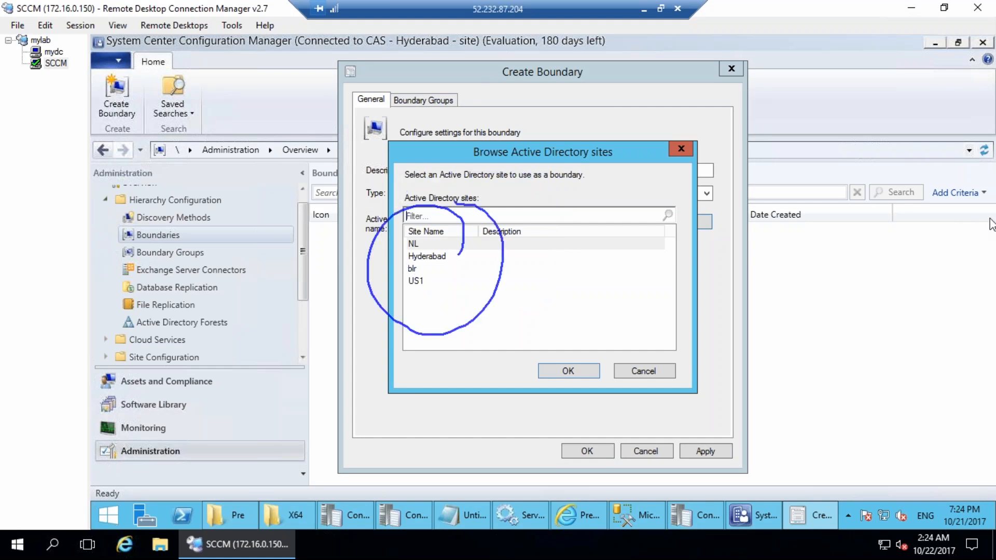
key(Escape)
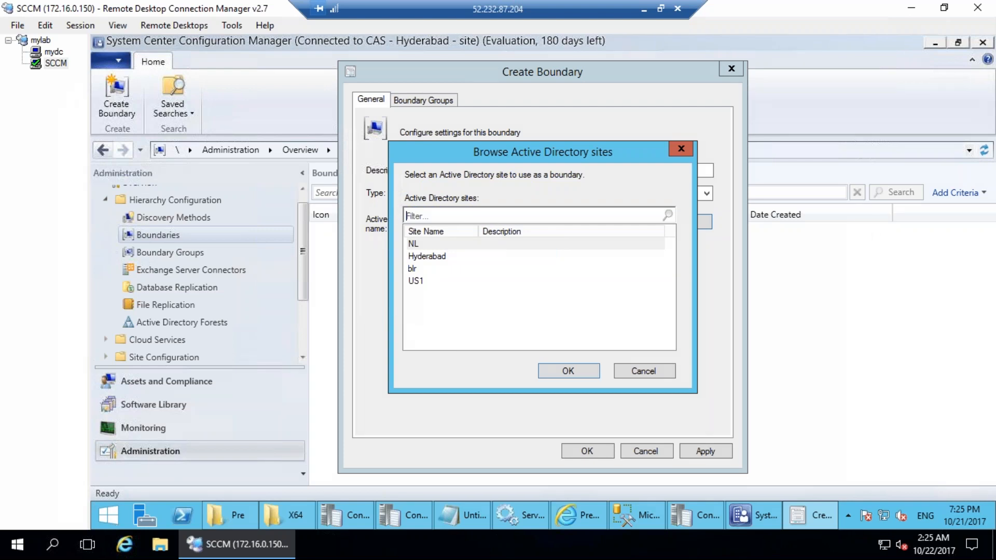
double_click(425, 242)
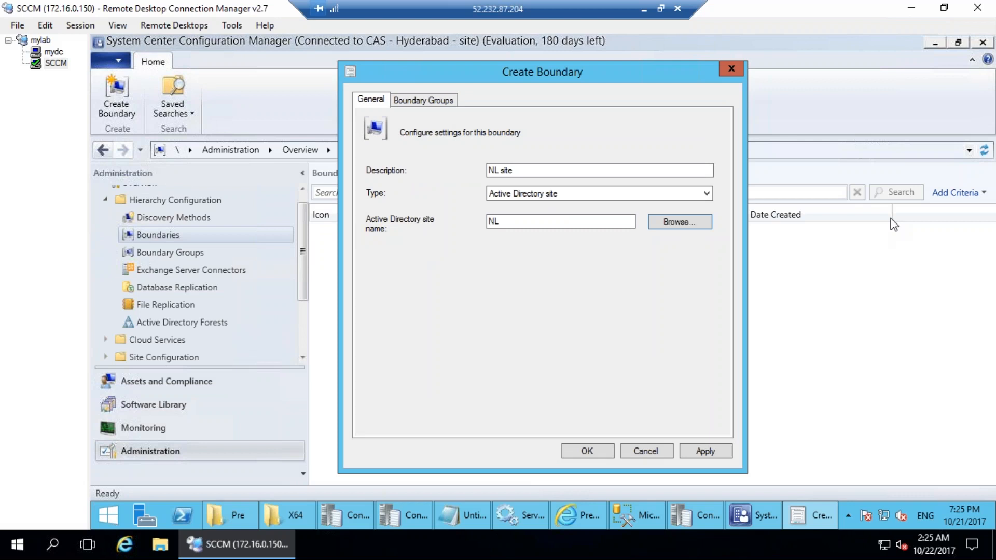
Annotate the chosen NL site, the save buttons and the Boundary Groups areas.
drag(411, 251, 472, 238)
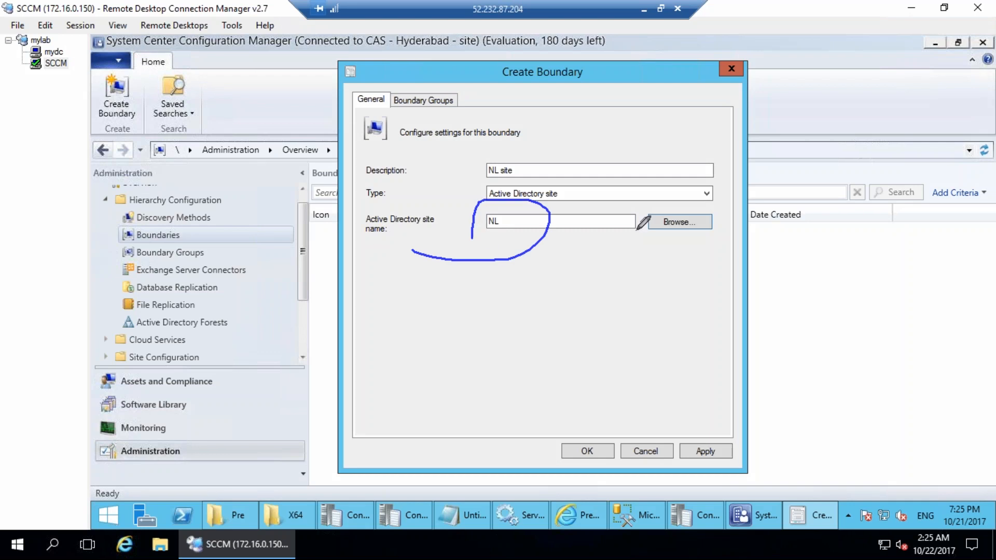
drag(724, 414, 719, 411)
mouse_move(580, 403)
mouse_down()
mouse_move(617, 477)
mouse_move(589, 407)
mouse_up()
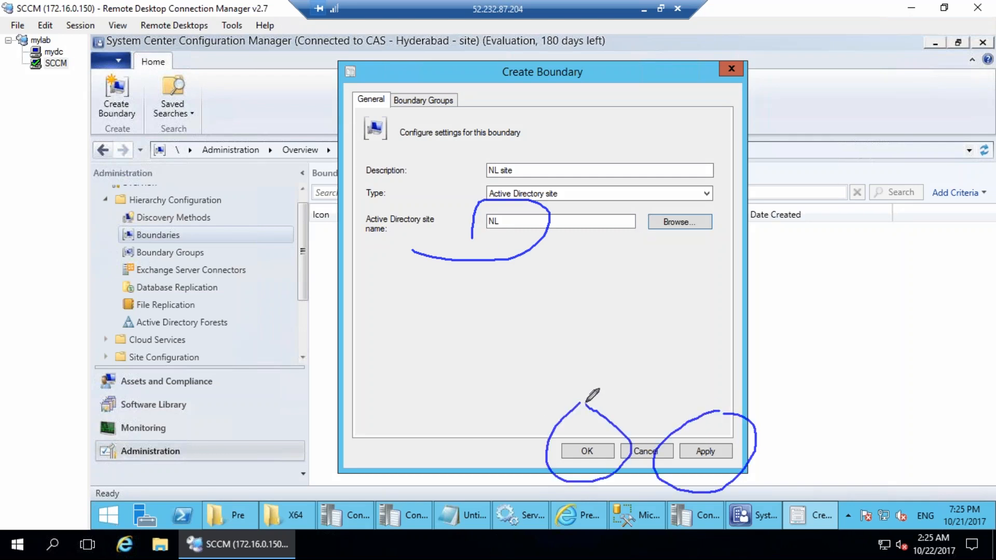
mouse_move(425, 72)
mouse_down()
mouse_move(465, 88)
mouse_move(459, 78)
mouse_up()
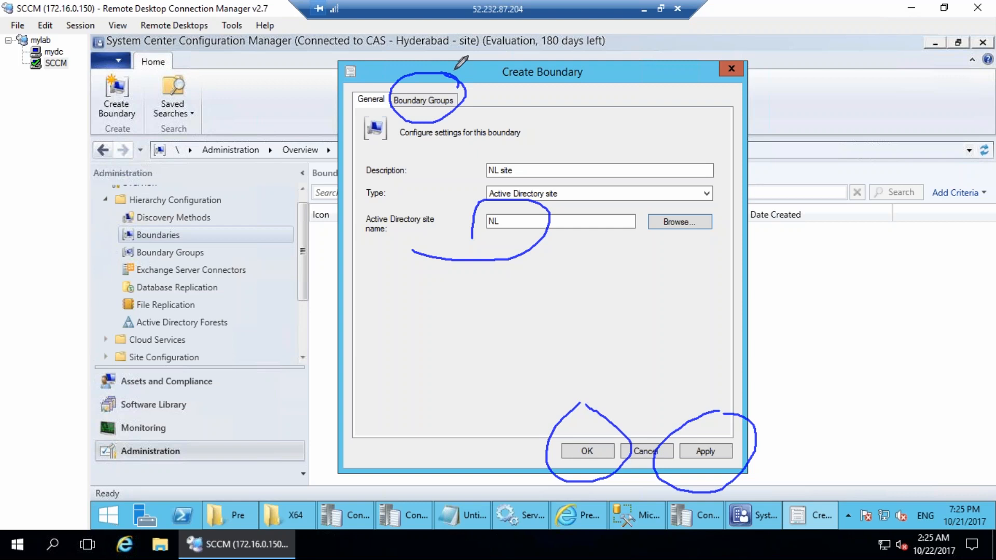
click(927, 213)
click(865, 221)
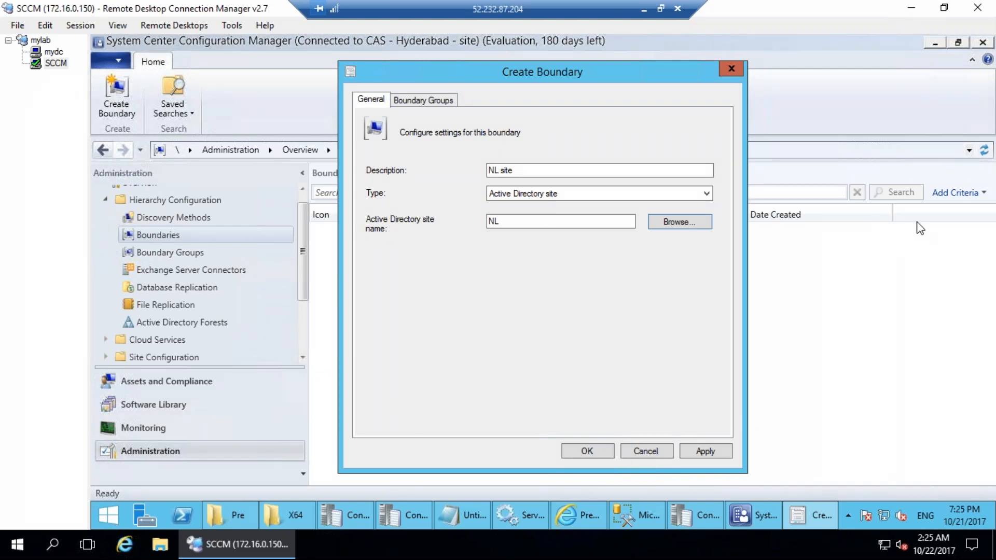
mouse_move(197, 240)
mouse_down()
mouse_move(181, 263)
mouse_move(208, 241)
mouse_move(179, 239)
mouse_move(293, 268)
mouse_up()
mouse_move(436, 87)
mouse_down()
mouse_move(420, 132)
mouse_move(431, 127)
mouse_up()
drag(102, 245, 84, 274)
mouse_move(94, 251)
mouse_down()
mouse_move(104, 276)
mouse_move(98, 253)
mouse_up()
mouse_move(193, 229)
mouse_down()
mouse_move(159, 226)
mouse_move(140, 242)
mouse_move(193, 231)
mouse_up()
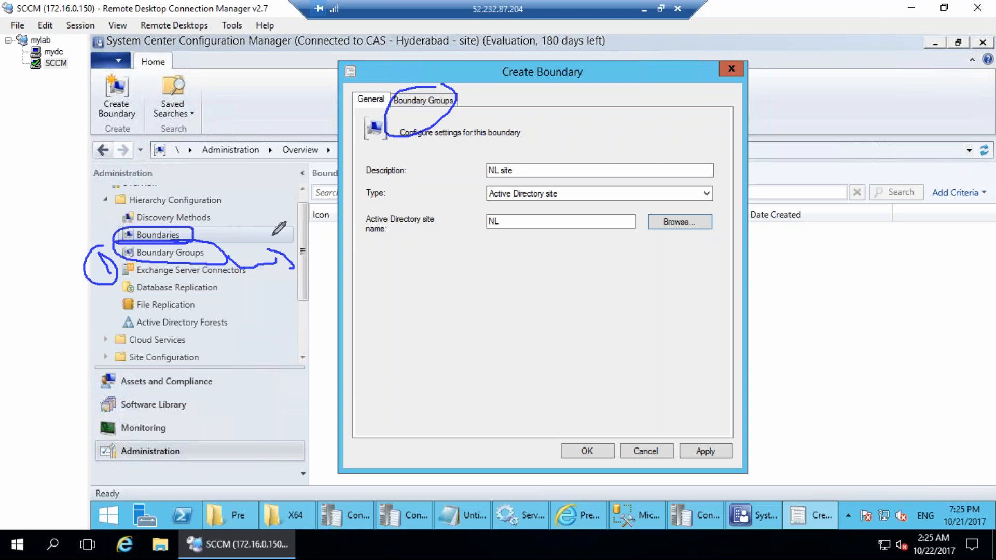
Check the boundary's Boundary Groups tab, which lists no groups yet.
key(Escape)
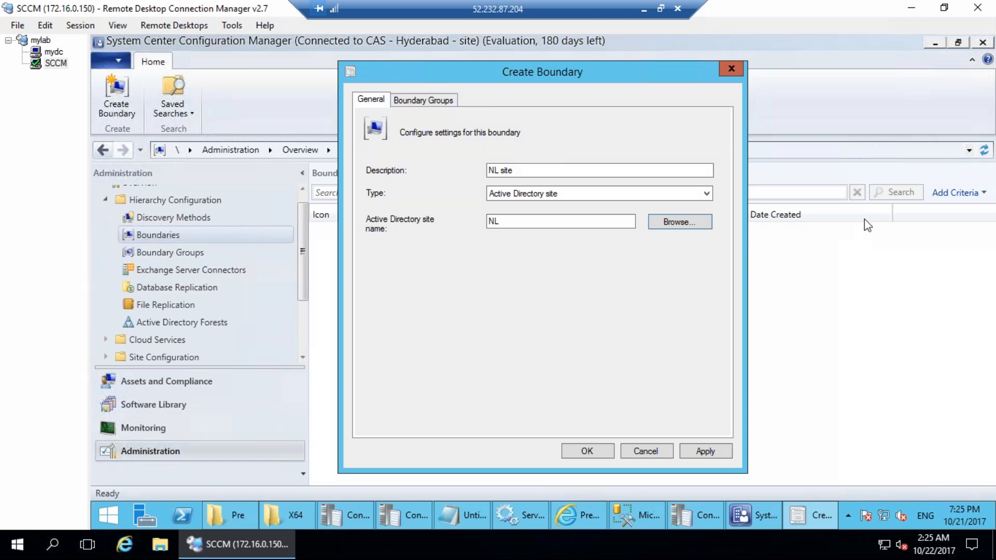
click(435, 104)
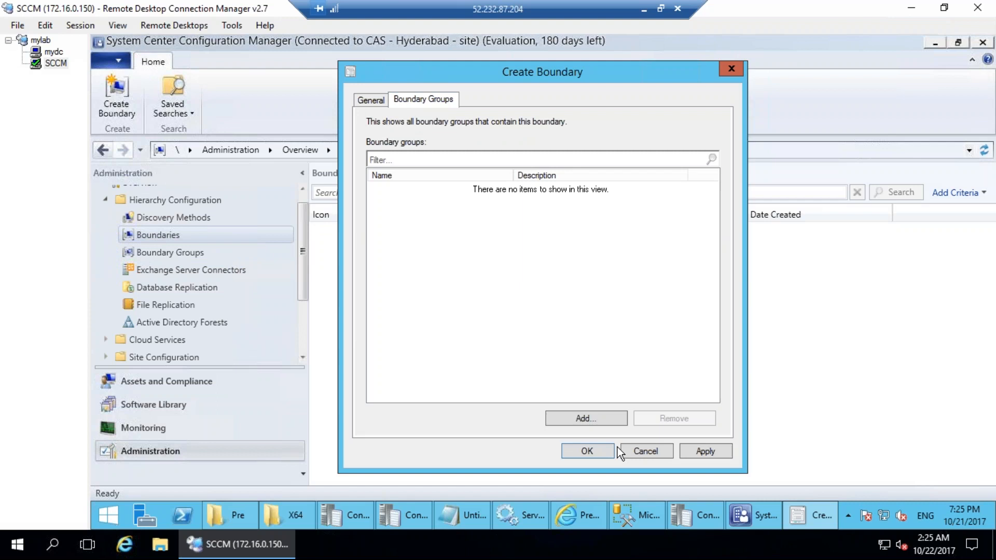
click(614, 417)
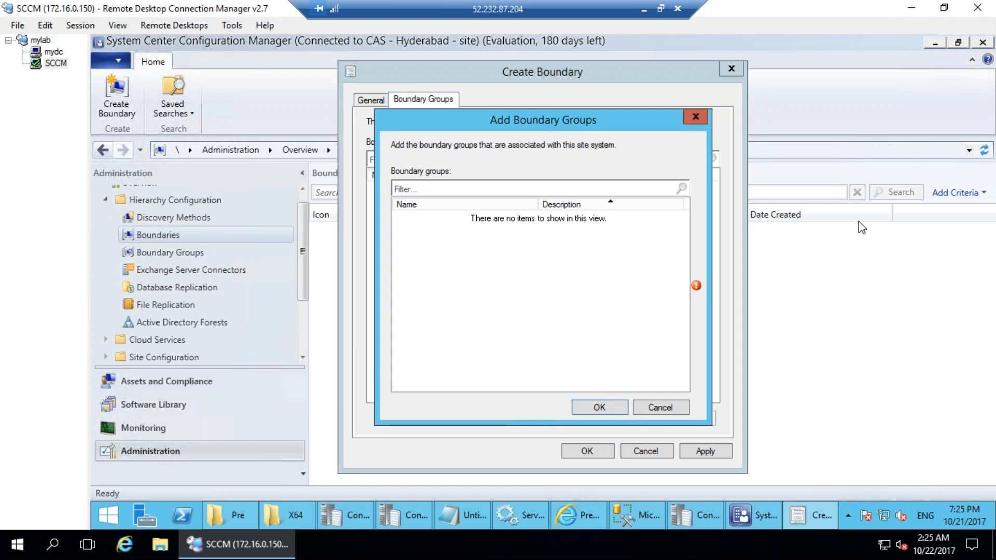
drag(456, 178, 521, 175)
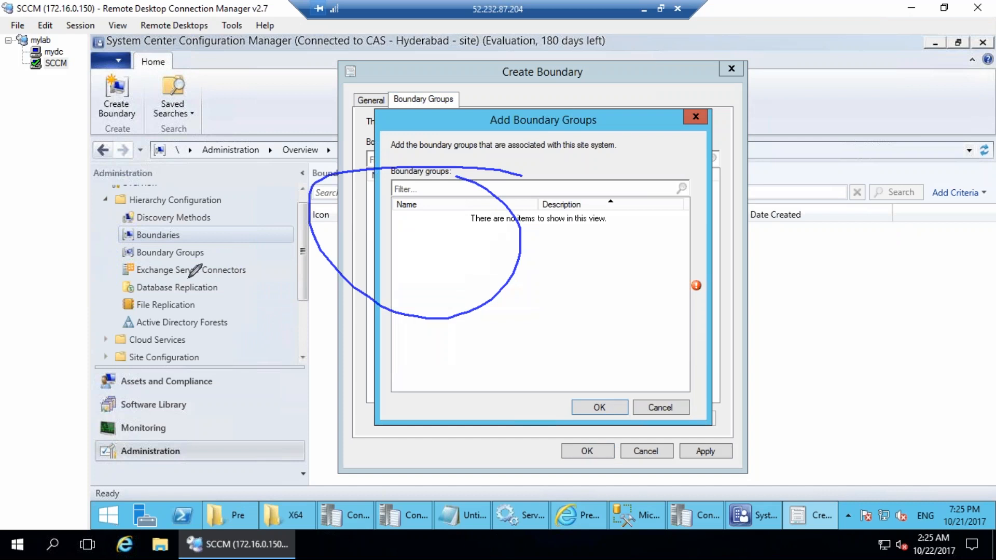
drag(176, 239, 220, 244)
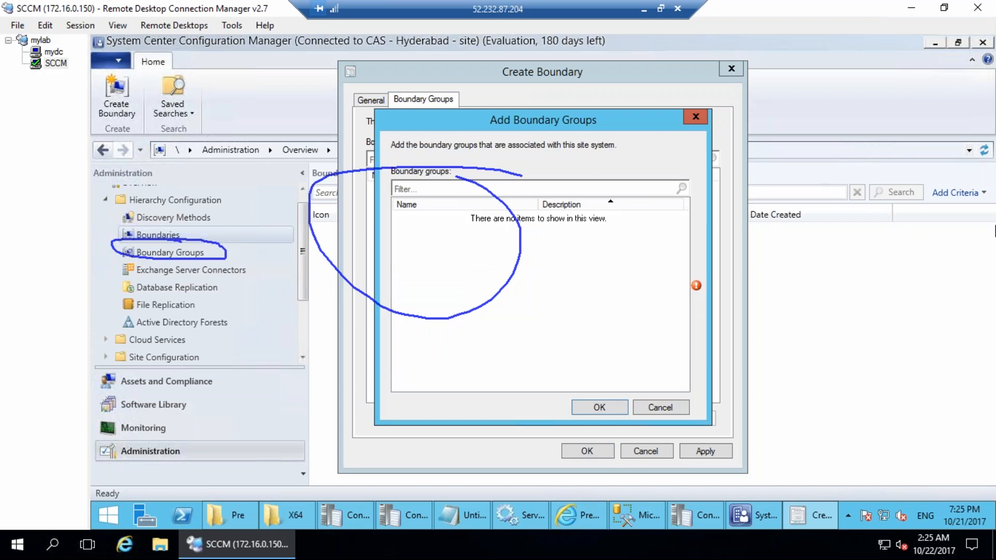
key(Escape)
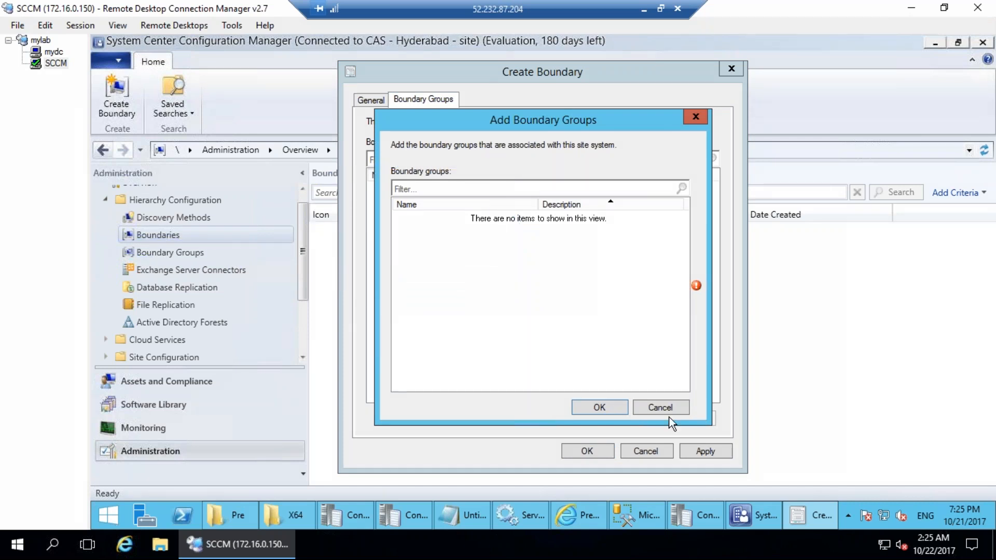
Return to the General tab, save the NL site boundary, and select Boundary Groups.
click(663, 406)
click(384, 99)
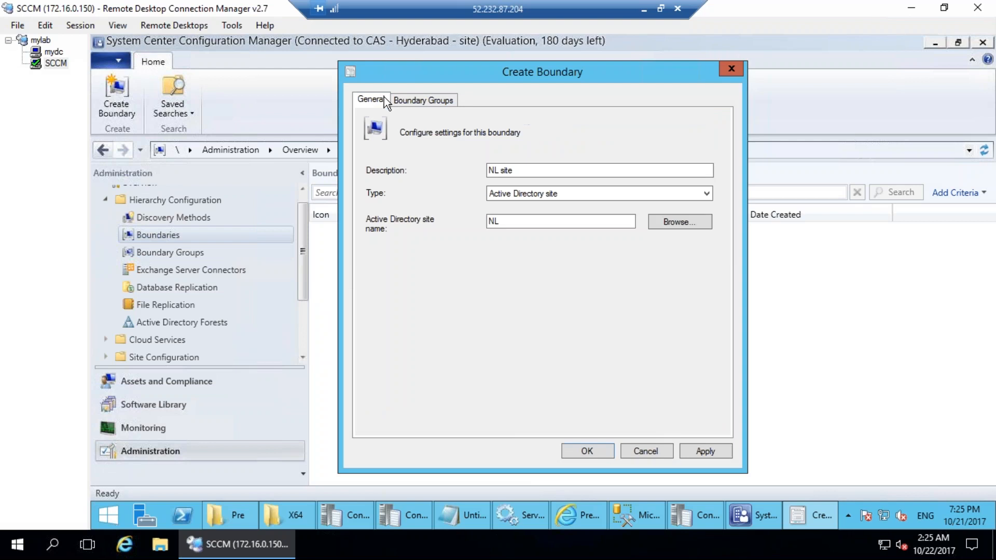
click(578, 455)
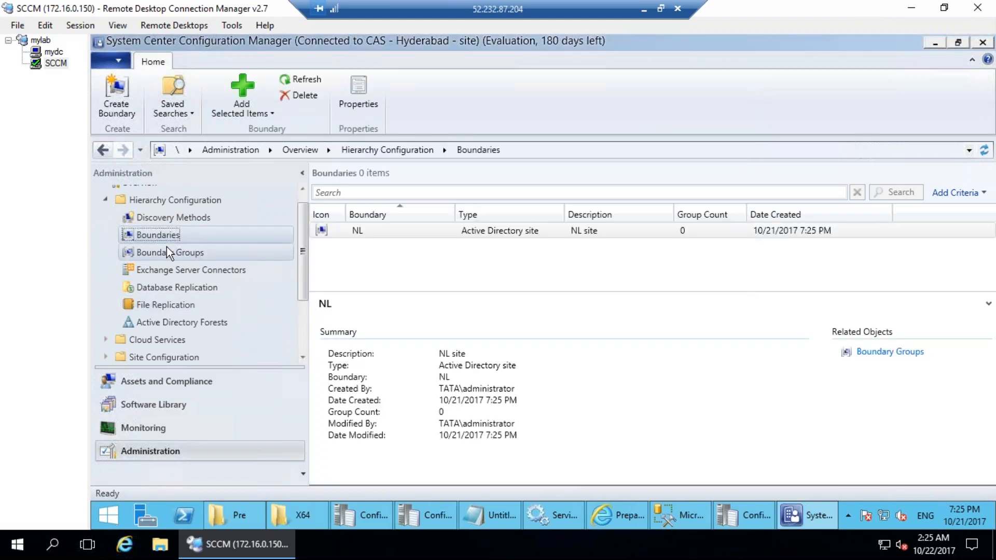
right_click(166, 247)
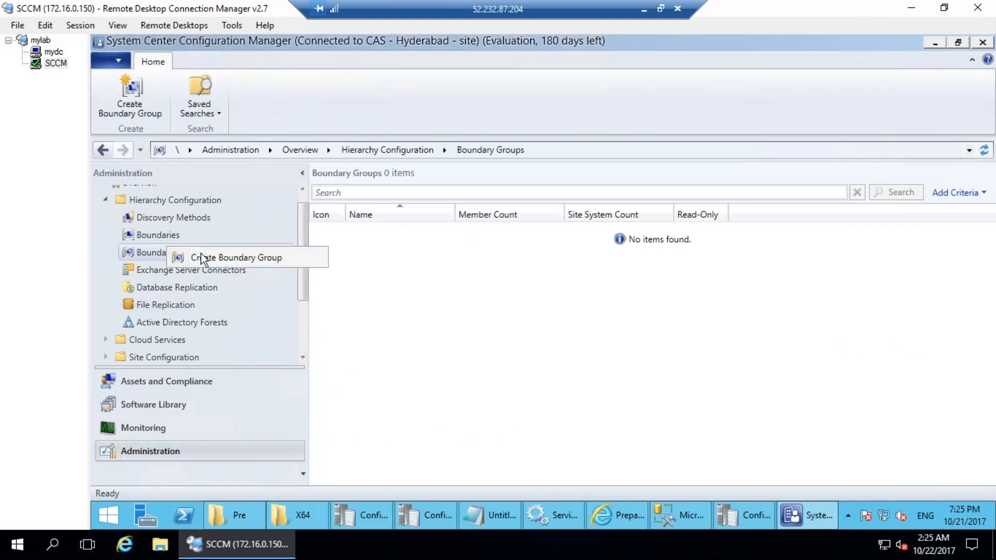
Name the new boundary group NL and add the NL boundary to it.
click(215, 257)
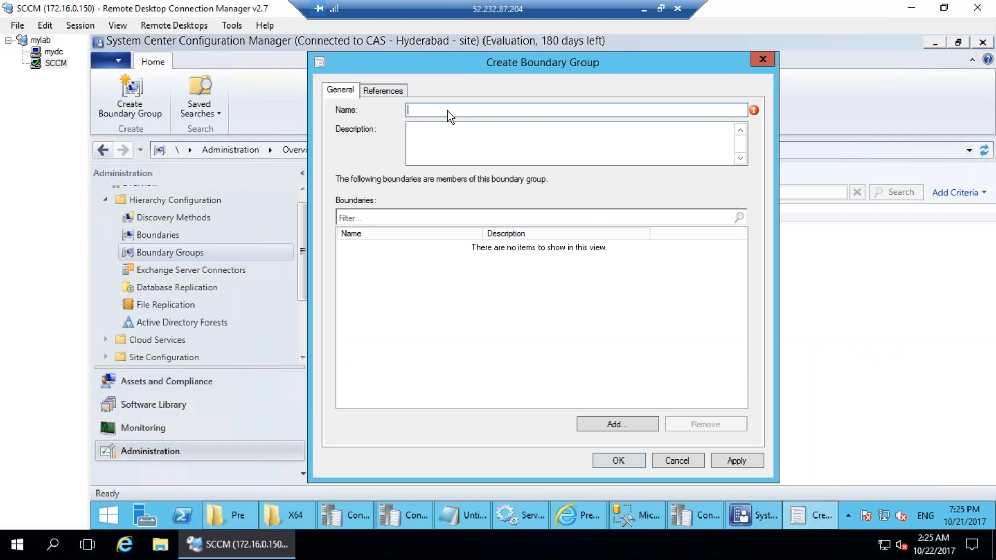
text(NL)
click(615, 424)
click(400, 217)
click(596, 407)
Enable site assignment, add the site server under References, and create the NL group.
click(373, 91)
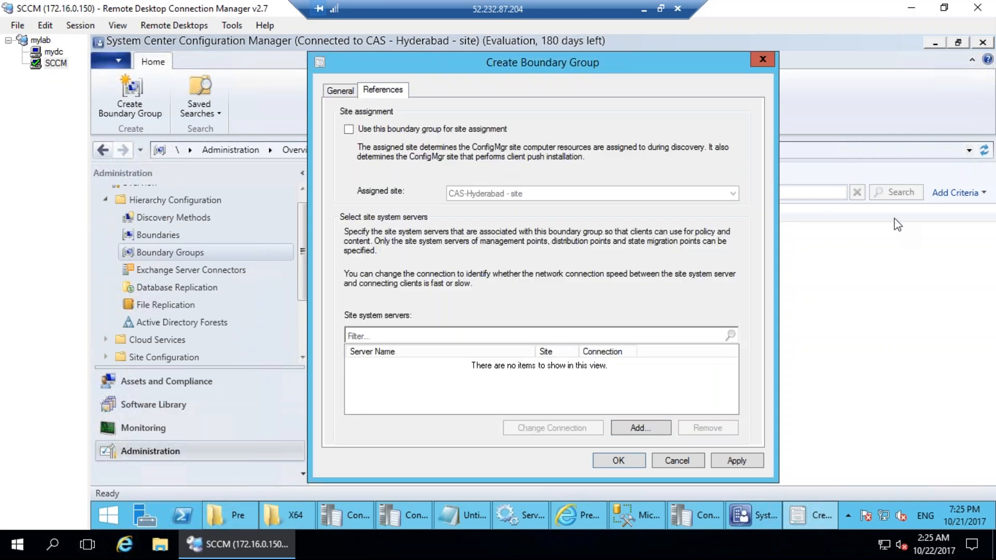
mouse_move(436, 107)
mouse_down()
mouse_move(363, 199)
mouse_move(447, 100)
mouse_move(418, 96)
mouse_up()
mouse_move(337, 124)
mouse_down()
mouse_move(340, 138)
mouse_move(383, 76)
mouse_up()
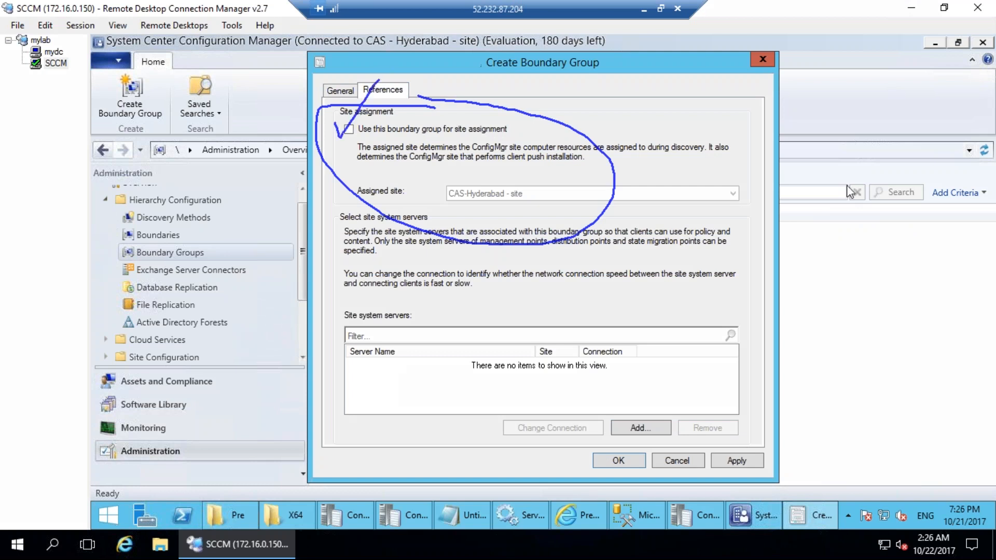
click(972, 216)
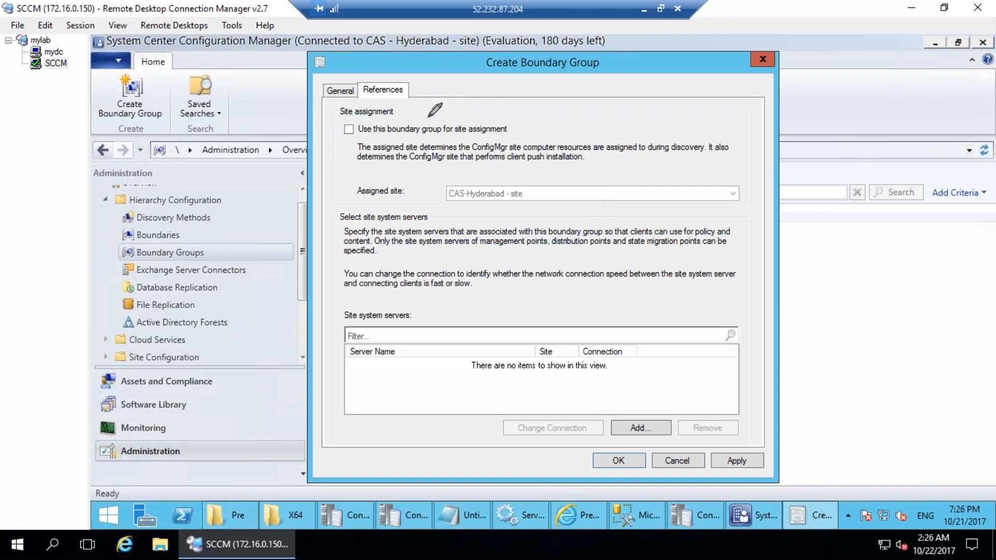
click(949, 245)
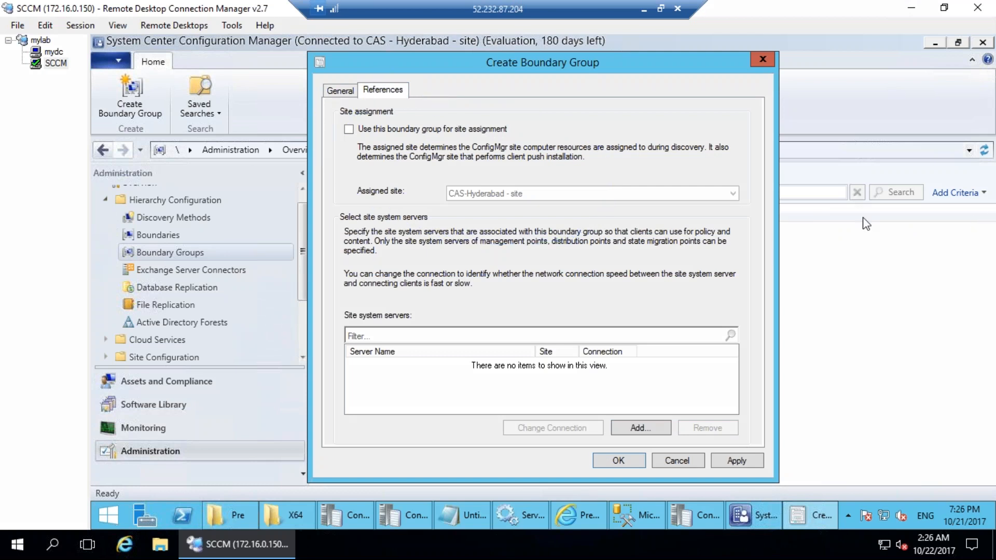
click(348, 129)
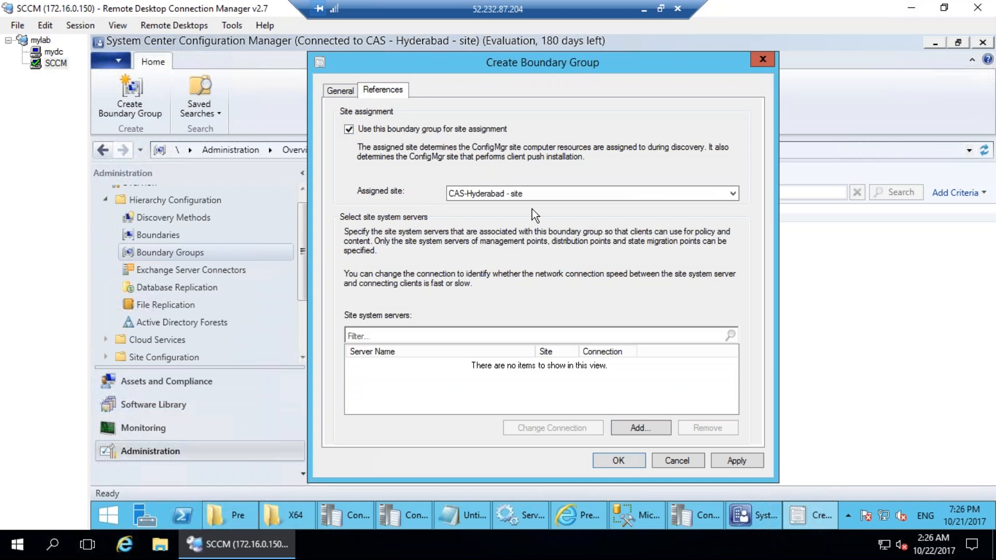
click(612, 428)
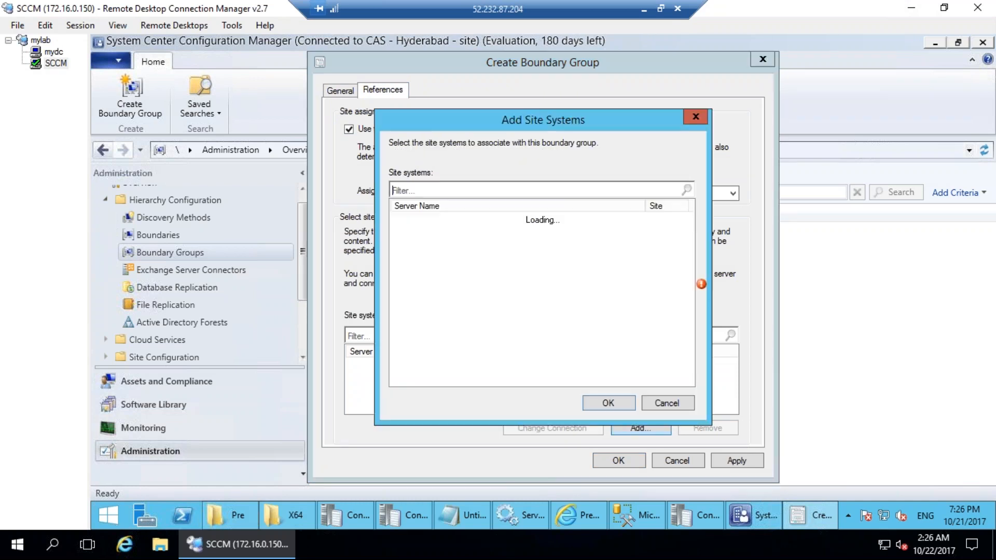
click(398, 220)
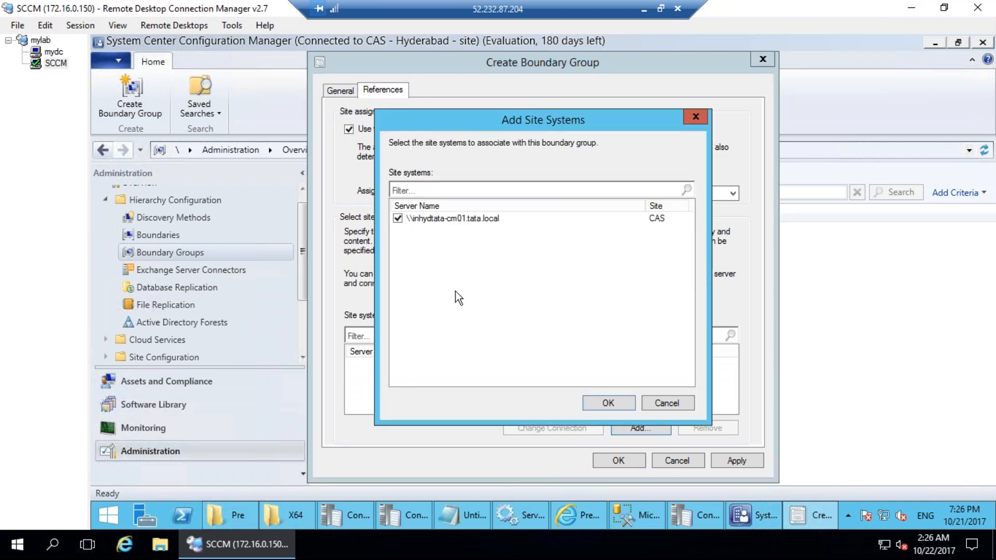
click(608, 404)
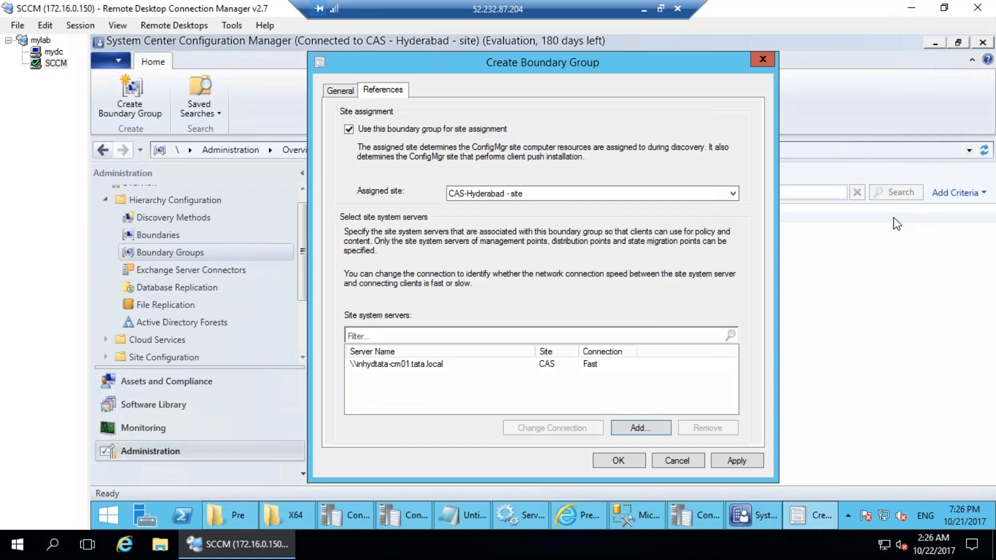
drag(421, 332, 413, 318)
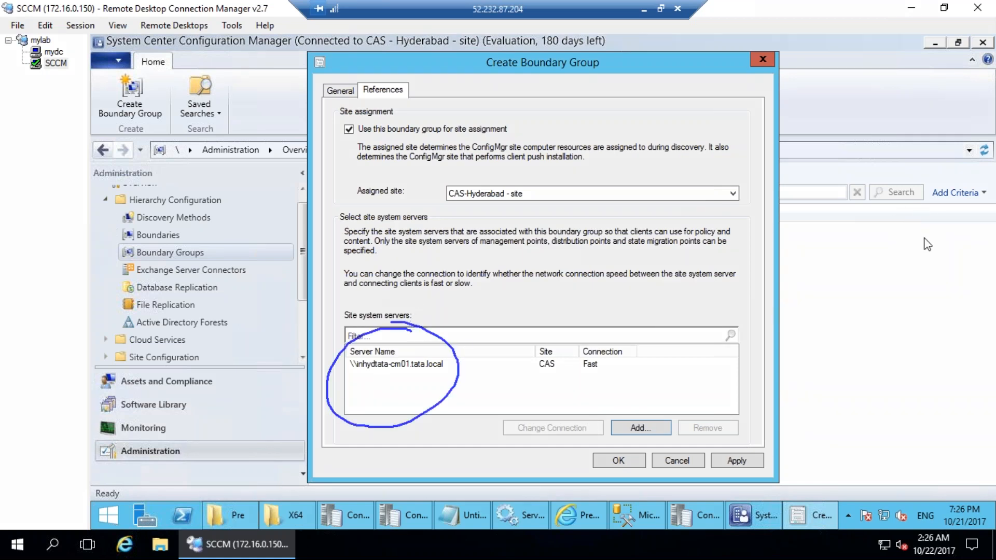
click(988, 213)
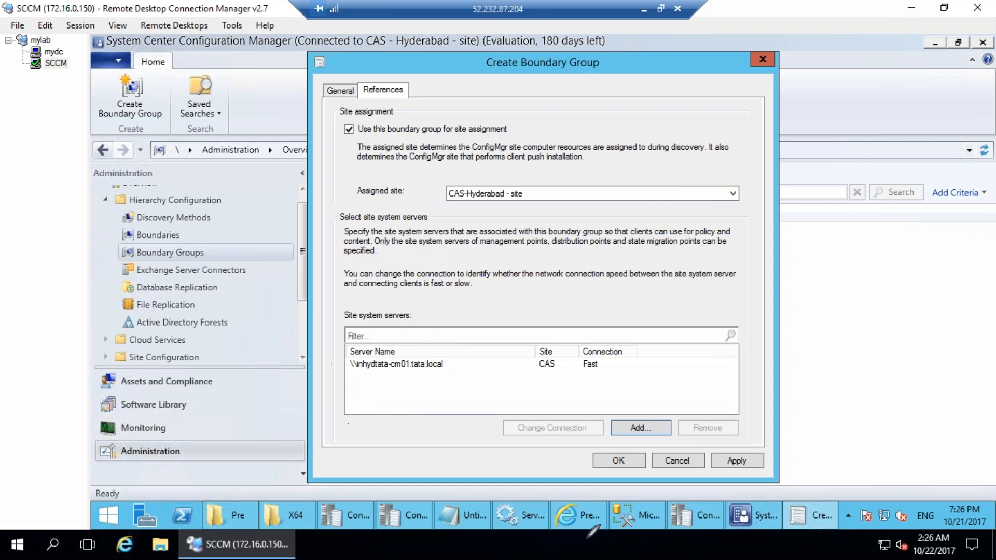
click(602, 460)
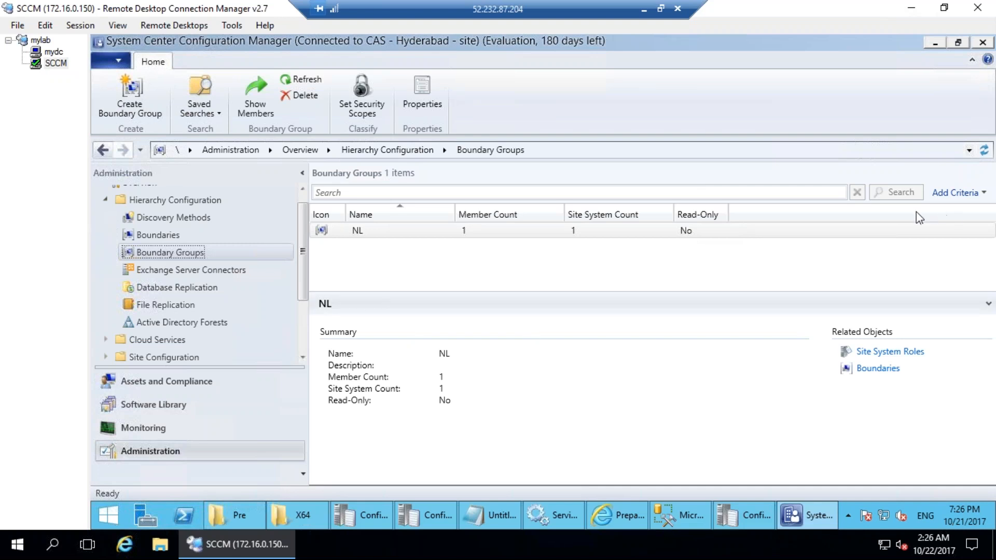
Highlight the NL group's Member Count and Site System Count columns.
key(ctrl+shift+d)
mouse_move(586, 189)
mouse_down()
mouse_move(541, 246)
mouse_move(604, 188)
mouse_up()
drag(411, 204, 472, 182)
key(Escape)
Open the NL boundary's properties, review Site Systems and Boundary Groups, then cancel.
click(177, 235)
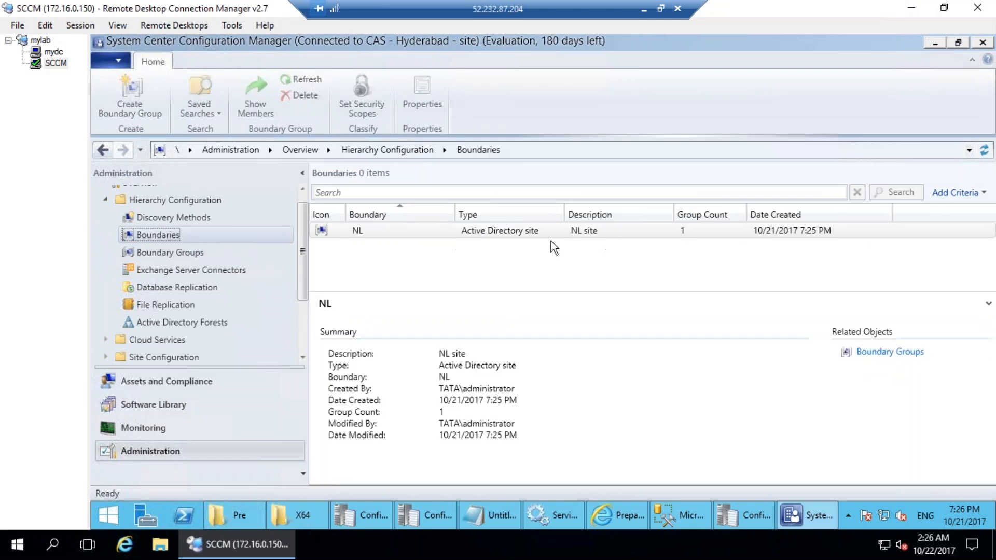
click(571, 232)
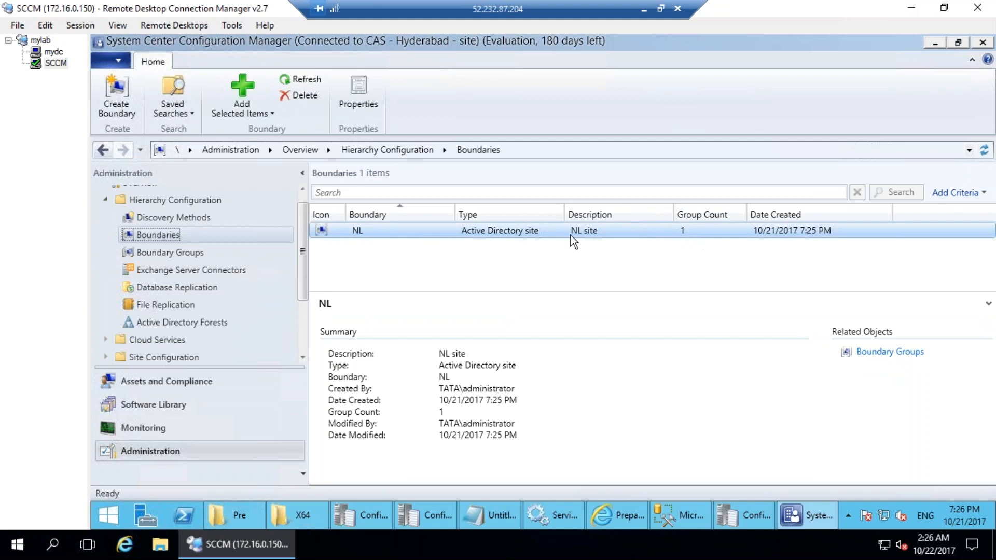
double_click(609, 233)
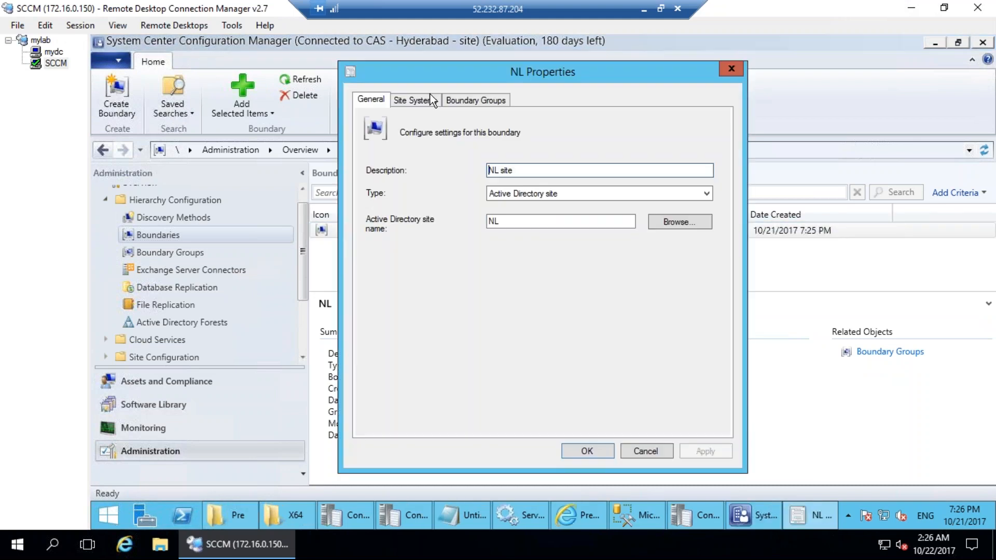
click(415, 99)
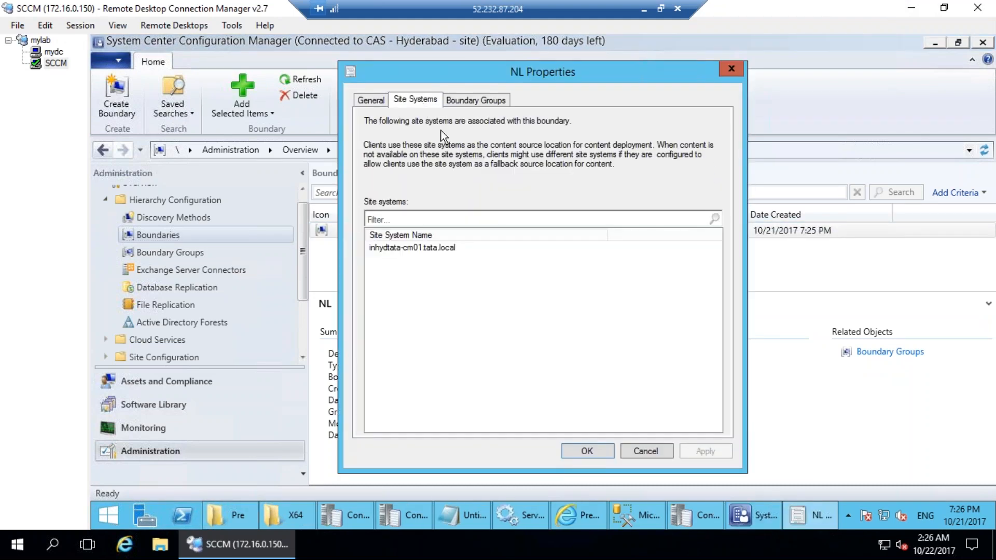
click(480, 101)
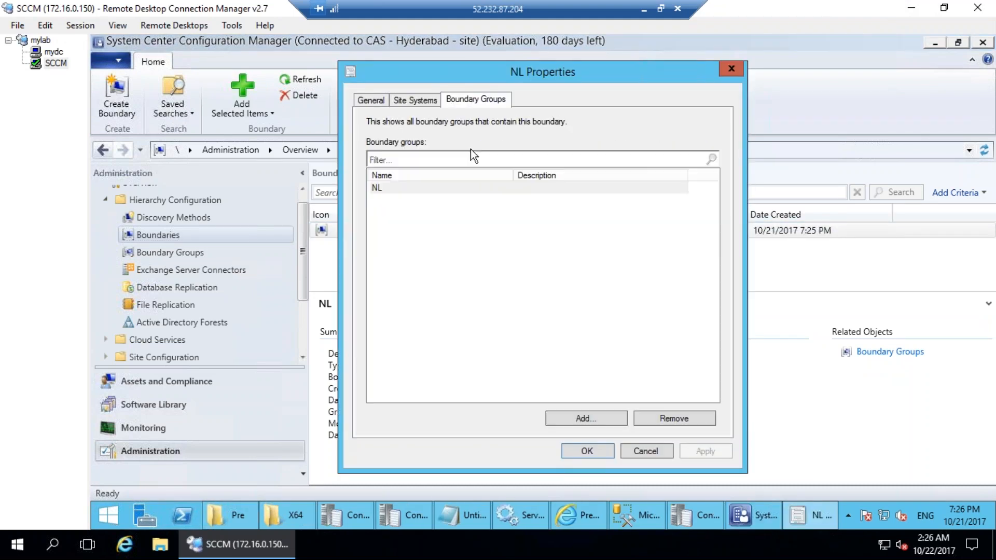
click(660, 452)
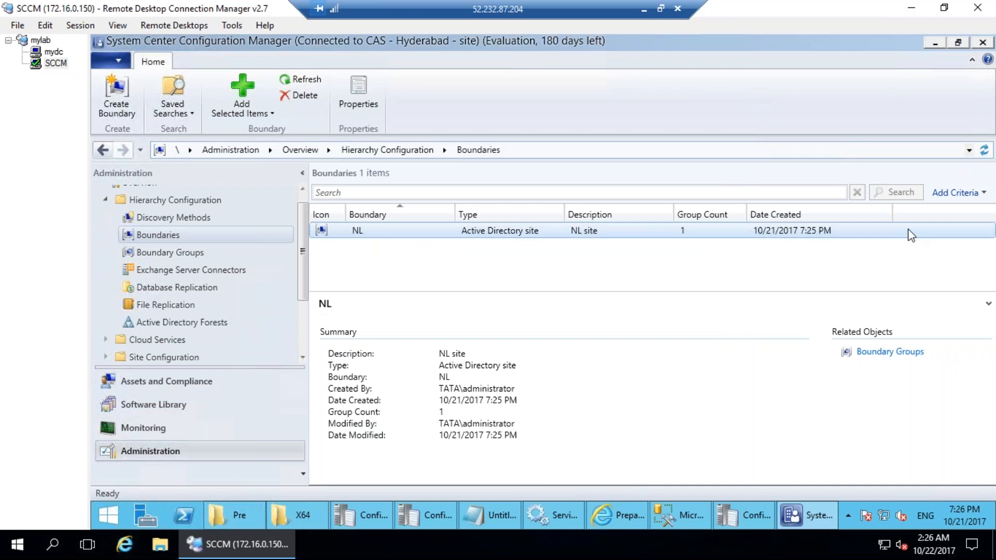
mouse_move(436, 181)
mouse_down()
mouse_move(677, 178)
mouse_move(437, 175)
mouse_up()
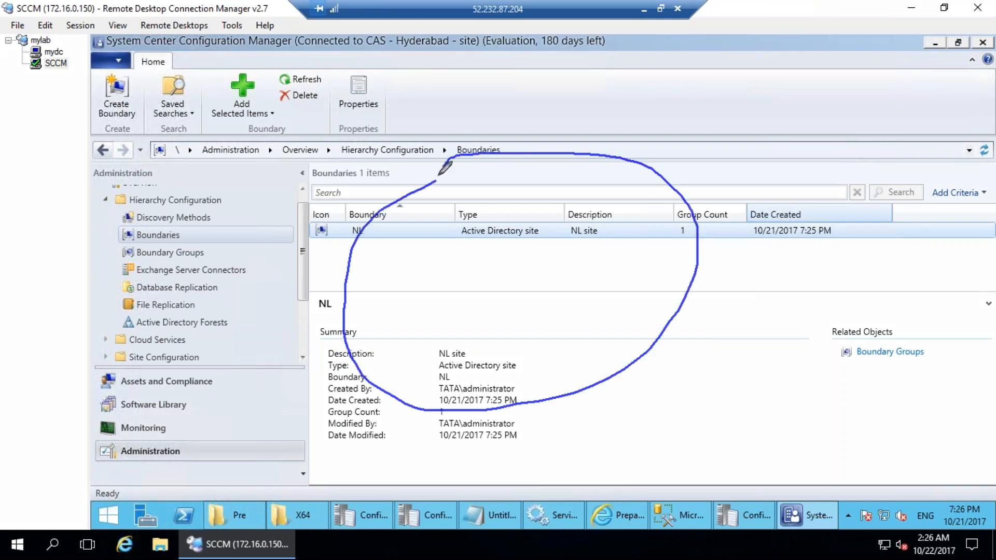
mouse_move(458, 309)
mouse_down()
mouse_move(490, 295)
mouse_move(431, 308)
mouse_up()
drag(554, 285, 560, 332)
mouse_move(628, 253)
mouse_down()
mouse_move(627, 301)
mouse_move(615, 264)
mouse_up()
drag(401, 230, 397, 244)
drag(480, 210, 475, 229)
drag(568, 207, 584, 207)
drag(451, 193, 450, 197)
mouse_move(514, 168)
mouse_down()
mouse_move(508, 197)
mouse_move(523, 203)
mouse_up()
drag(542, 198, 557, 186)
drag(532, 232, 555, 187)
mouse_move(610, 196)
mouse_down()
mouse_move(617, 223)
mouse_move(627, 198)
mouse_up()
drag(472, 300, 520, 283)
mouse_move(358, 314)
mouse_down()
mouse_move(366, 382)
mouse_move(358, 324)
mouse_up()
mouse_move(485, 349)
mouse_down()
mouse_move(499, 366)
mouse_move(554, 357)
mouse_up()
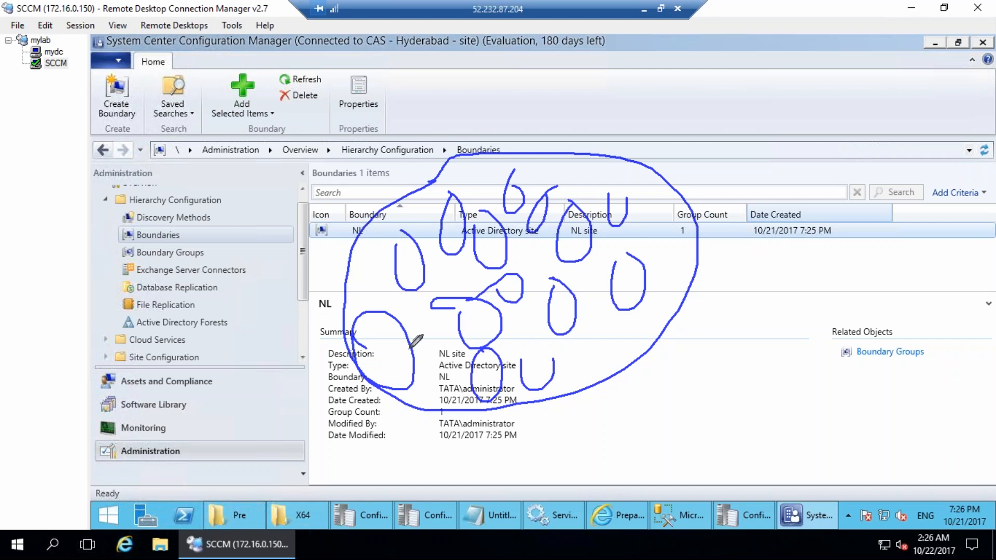
mouse_move(382, 352)
mouse_down()
mouse_move(356, 353)
mouse_move(383, 378)
mouse_move(413, 332)
mouse_up()
mouse_move(409, 260)
mouse_down()
mouse_move(415, 275)
mouse_move(425, 259)
mouse_up()
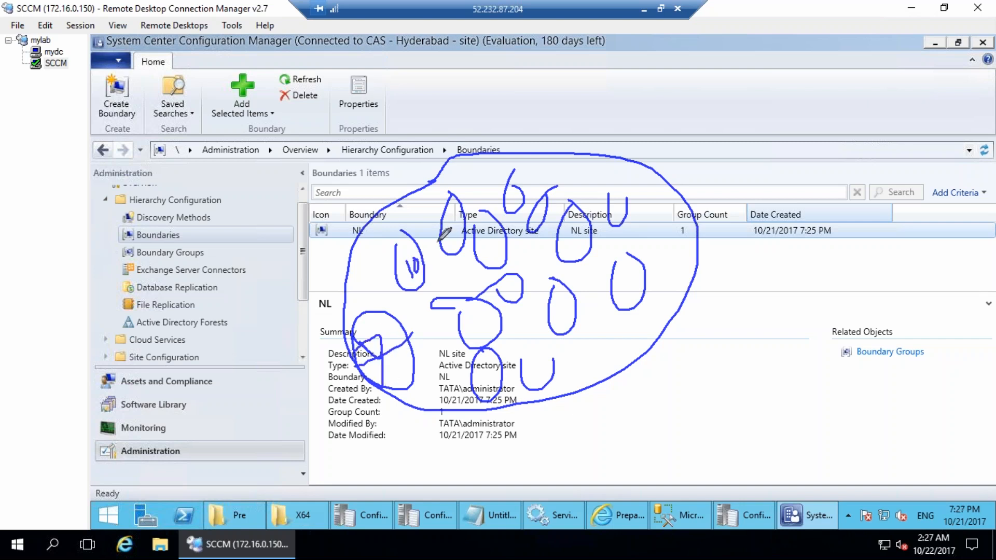
mouse_move(492, 241)
mouse_down()
mouse_move(506, 238)
mouse_move(501, 251)
mouse_up()
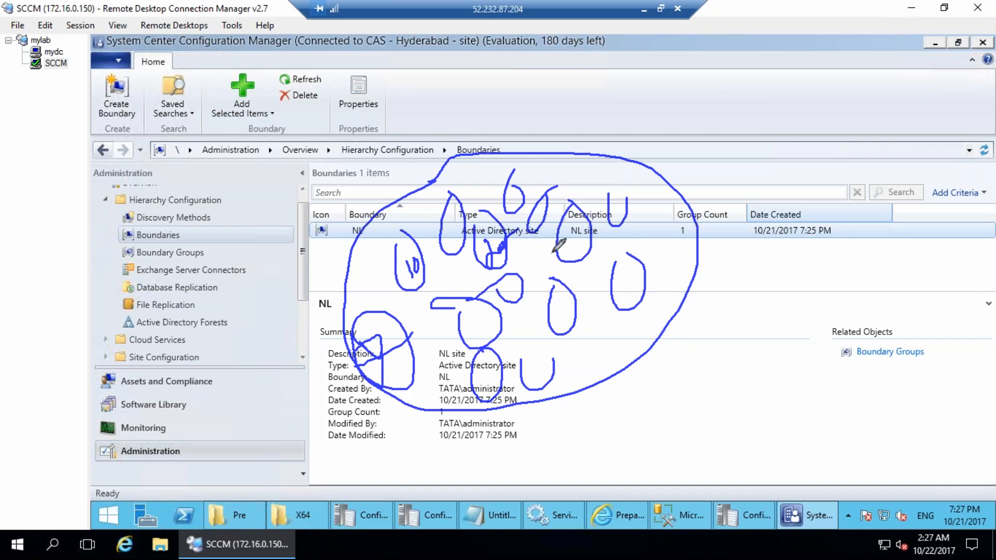
drag(476, 301, 516, 371)
drag(525, 305, 532, 332)
drag(553, 319, 560, 366)
drag(591, 255, 601, 269)
drag(616, 230, 626, 248)
drag(624, 301, 631, 321)
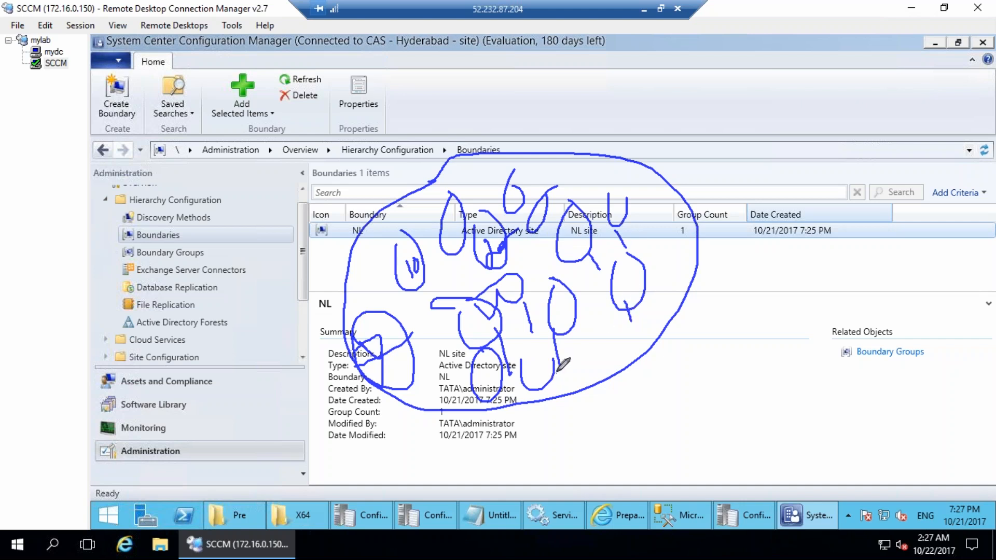
drag(556, 368, 506, 358)
drag(328, 155, 342, 204)
drag(333, 136, 341, 201)
mouse_move(358, 168)
mouse_down()
mouse_move(366, 191)
mouse_move(394, 182)
mouse_up()
mouse_move(368, 149)
mouse_down()
mouse_move(511, 210)
mouse_move(555, 203)
mouse_up()
mouse_move(488, 142)
mouse_down()
mouse_move(336, 246)
mouse_move(550, 437)
mouse_move(713, 194)
mouse_move(493, 136)
mouse_up()
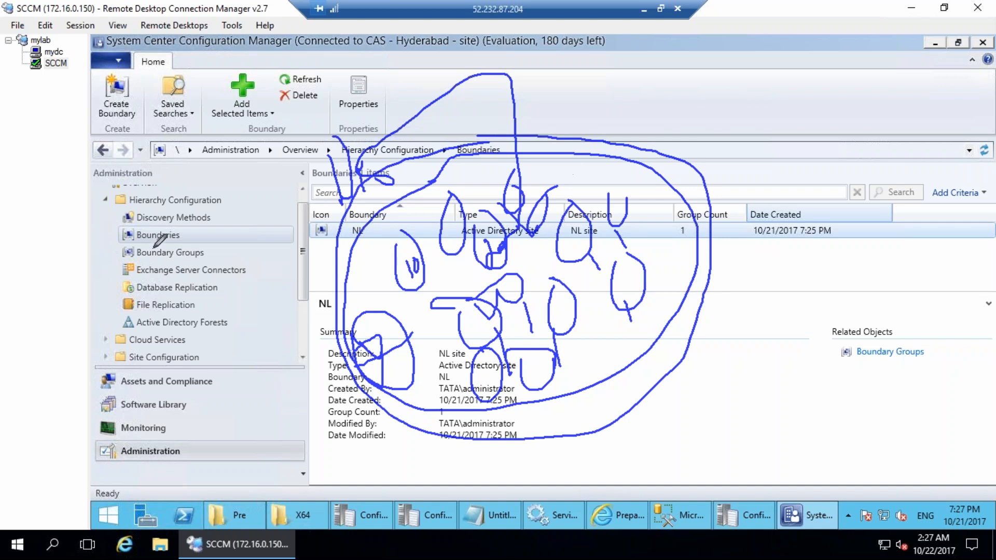
drag(144, 177, 151, 229)
mouse_move(195, 164)
mouse_down()
mouse_move(200, 186)
mouse_move(183, 151)
mouse_move(229, 177)
mouse_up()
mouse_move(156, 220)
mouse_down()
mouse_move(129, 334)
mouse_move(88, 337)
mouse_up()
mouse_move(212, 176)
mouse_down()
mouse_move(226, 337)
mouse_move(205, 397)
mouse_move(228, 377)
mouse_up()
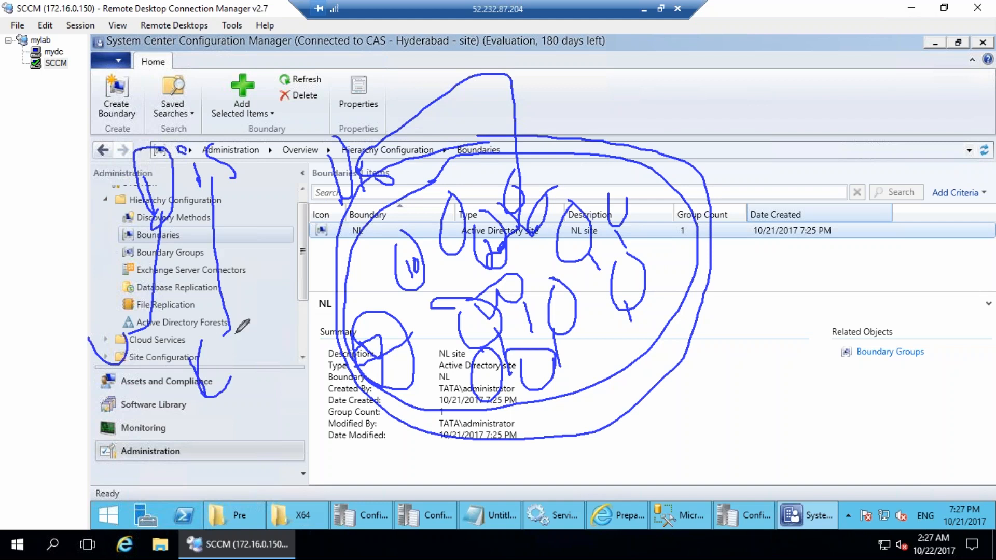
mouse_move(147, 206)
mouse_down()
mouse_move(1, 287)
mouse_move(43, 259)
mouse_up()
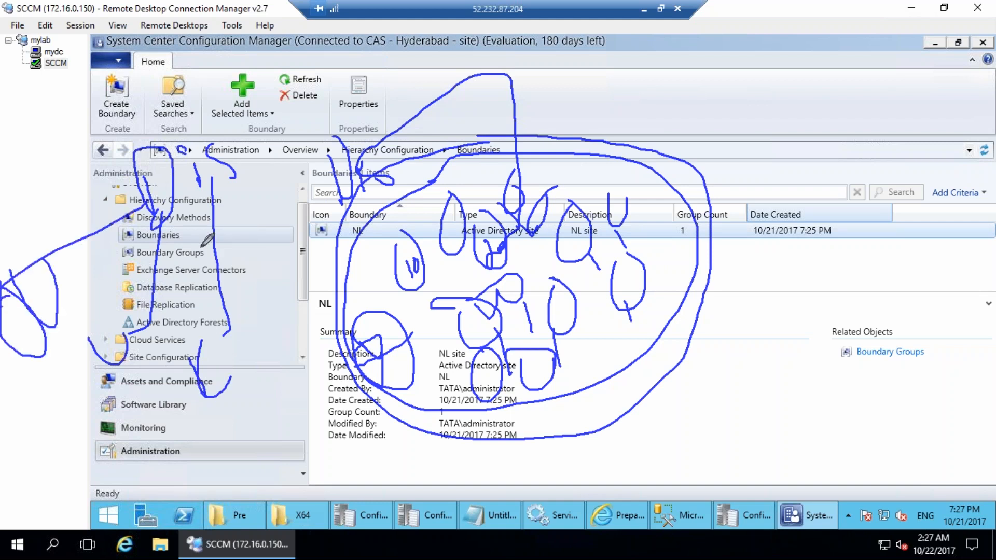
drag(3, 364, 40, 370)
mouse_move(92, 387)
mouse_down()
mouse_move(149, 387)
mouse_move(262, 416)
mouse_up()
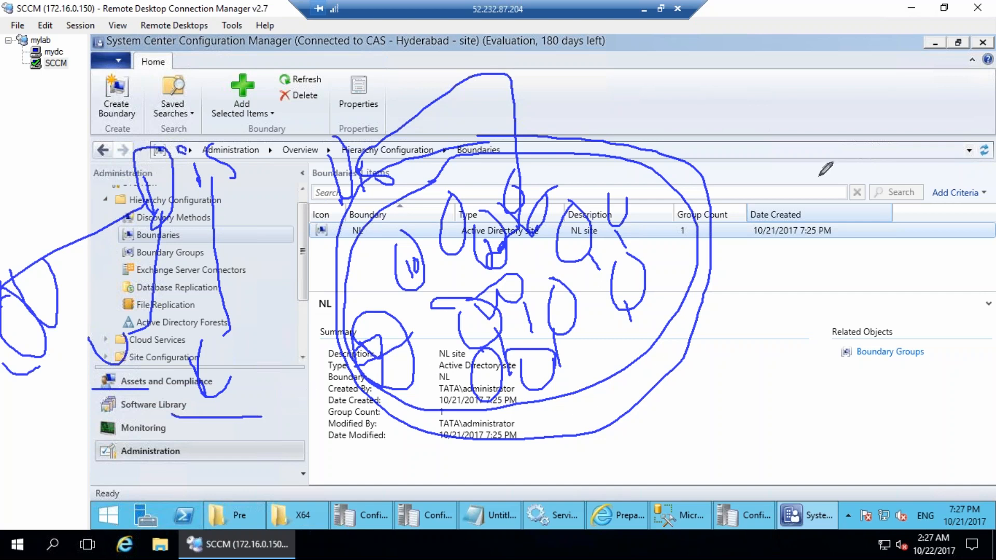
key(Escape)
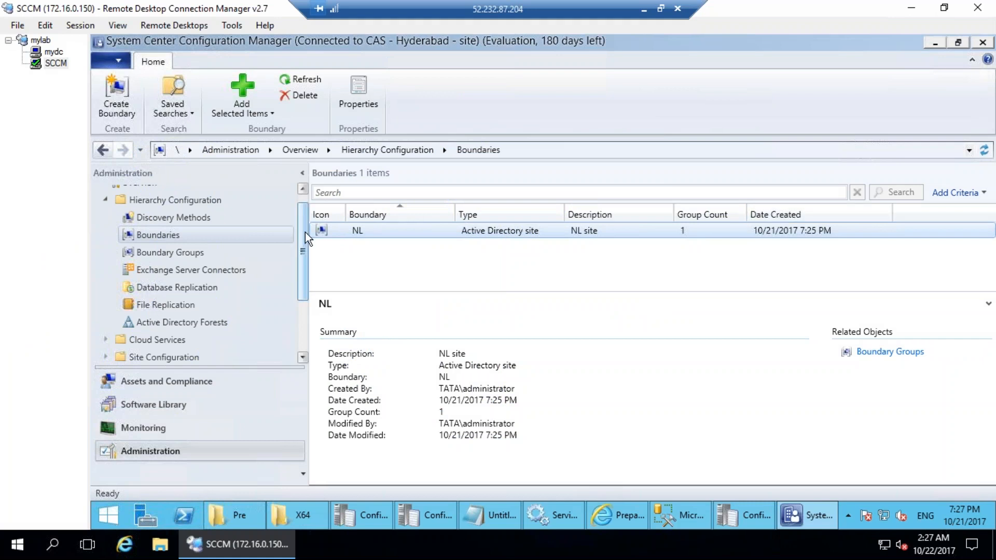
Review Discovery Methods, select Active Directory User Discovery, then move to the mydc session.
scroll(195, 223, up, 1)
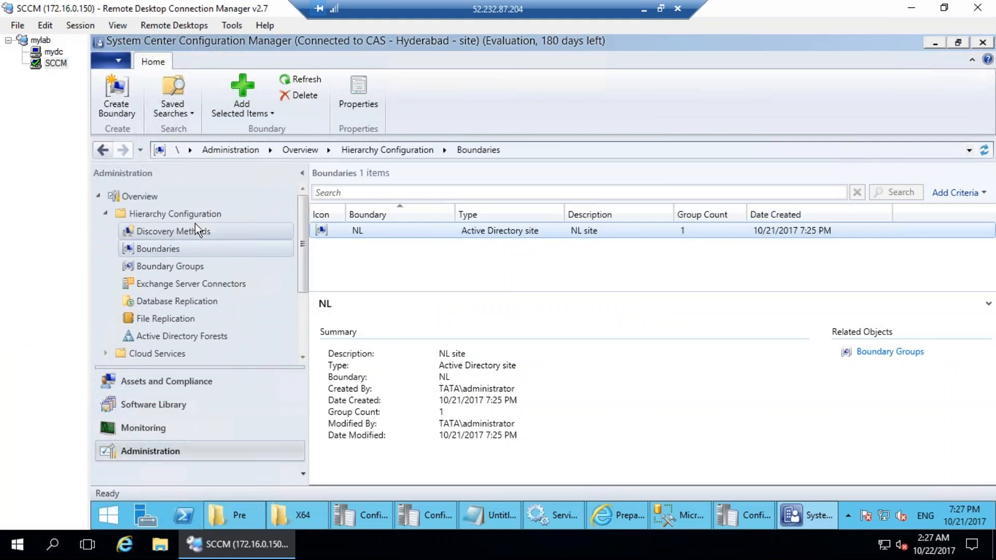
click(192, 231)
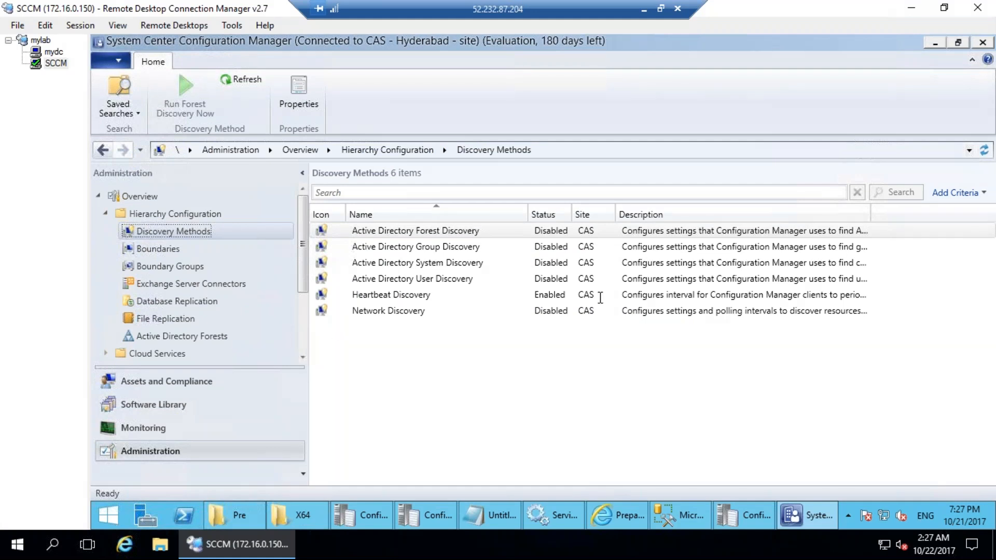
click(400, 278)
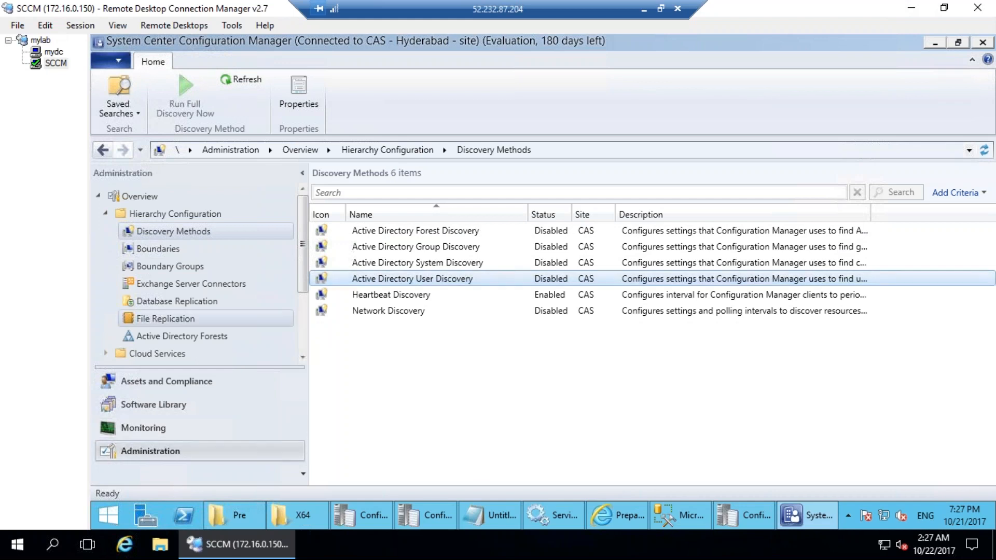
click(54, 51)
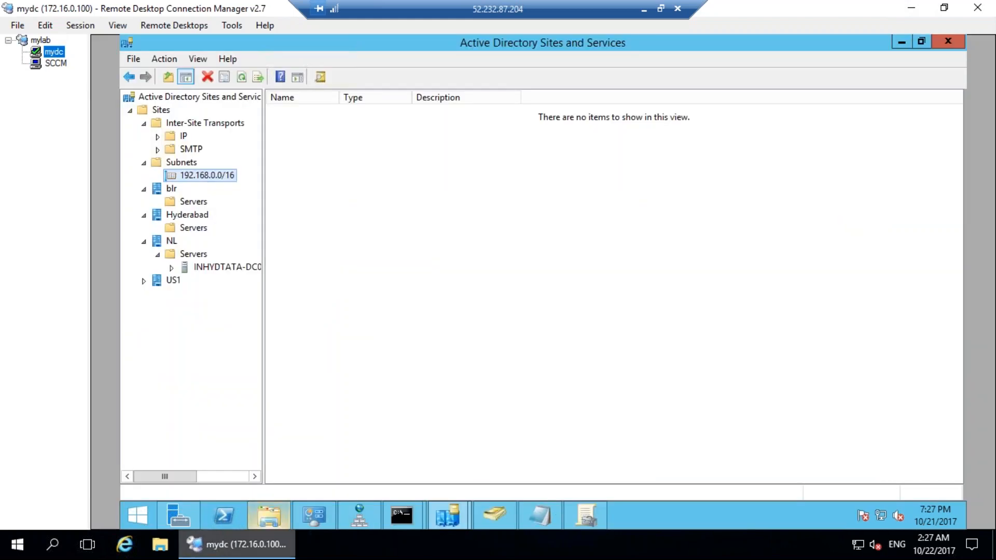
Search the web for creating 1000 users and select the activexperts sample script.
click(124, 544)
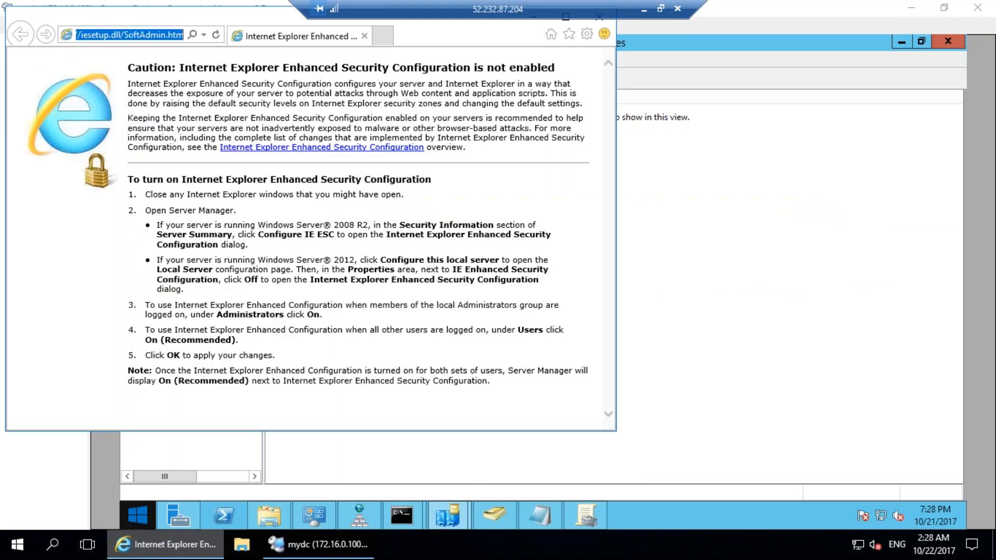
text(create 1000 user)
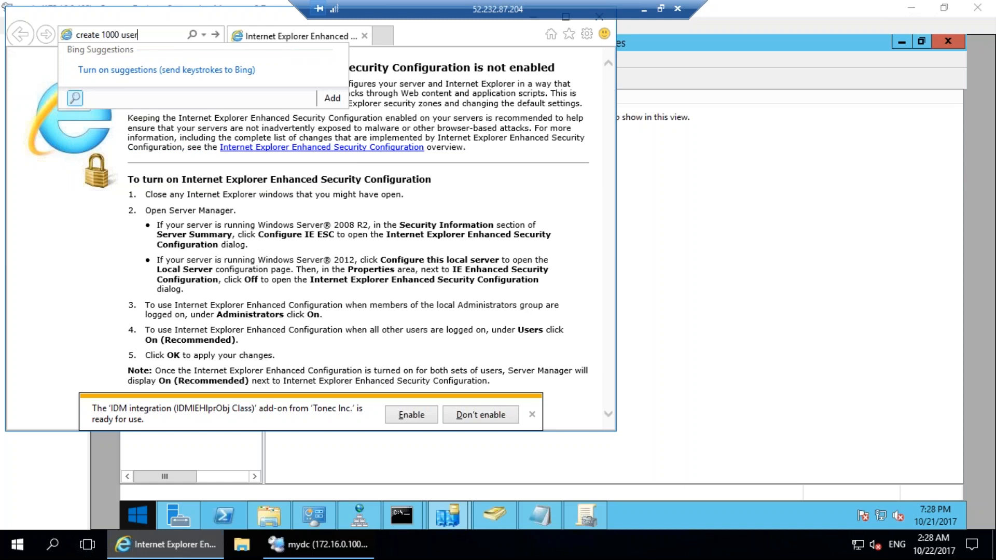
key(Return)
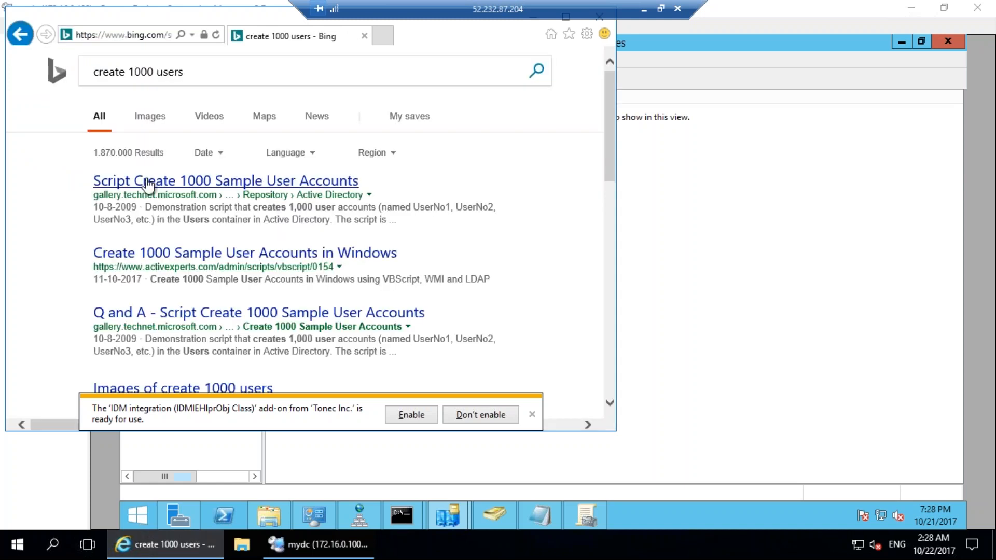
click(158, 253)
scroll(312, 239, down, 5)
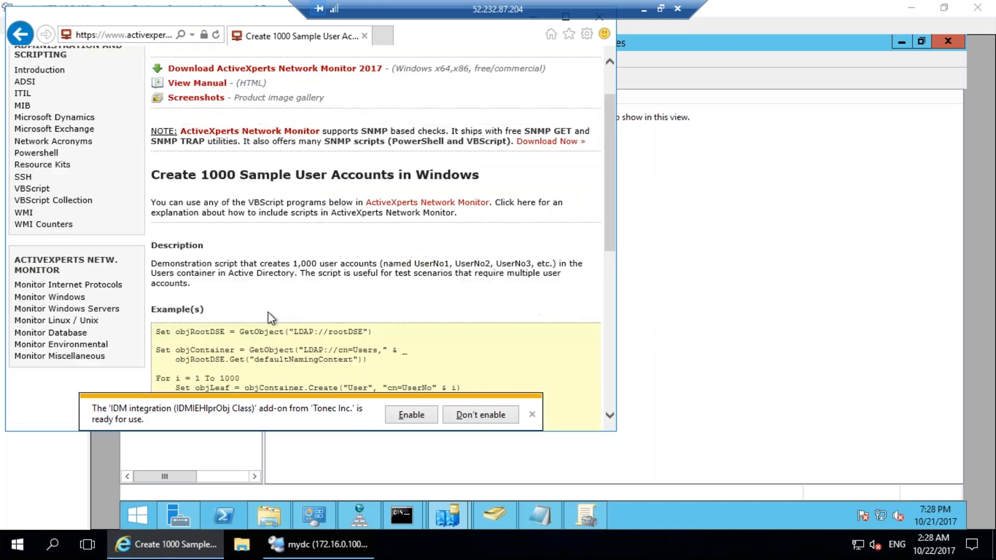
drag(279, 218, 345, 271)
key(ctrl+c)
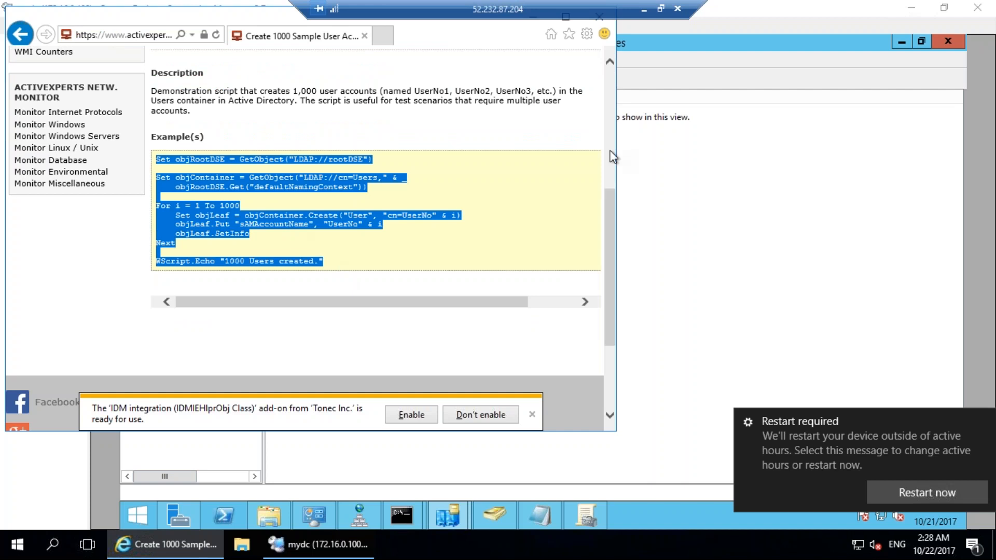
Paste the copied script into a new Notepad document on mydc.
click(695, 236)
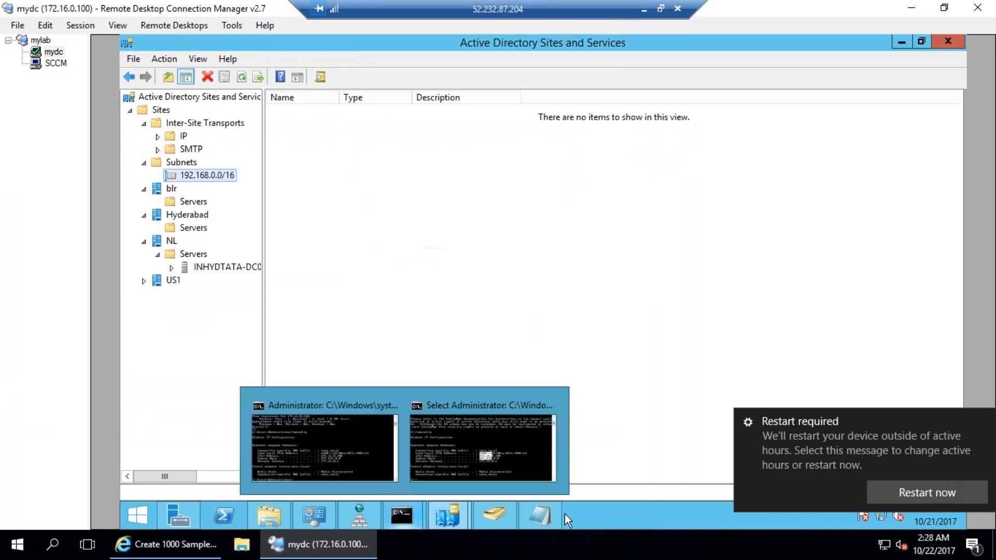
click(548, 525)
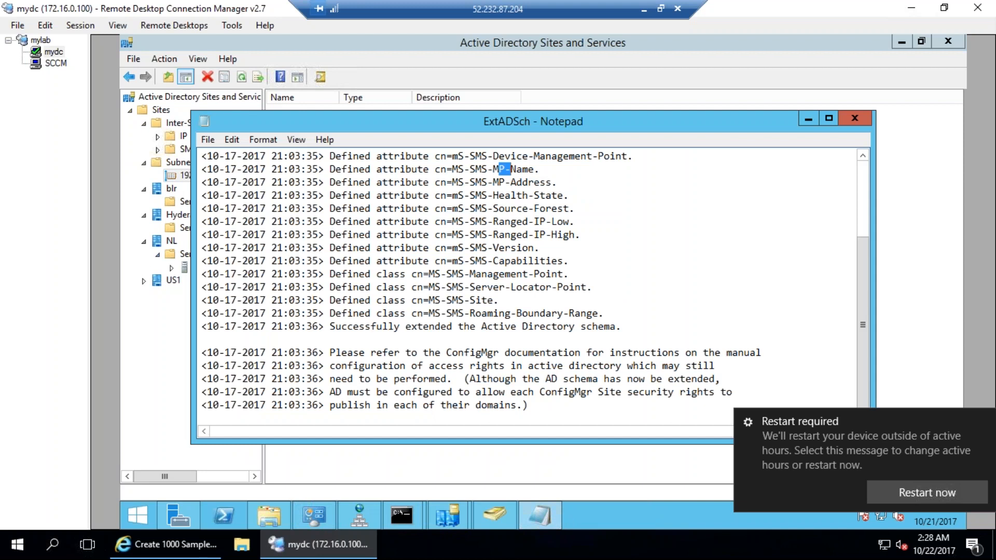
click(208, 140)
click(218, 162)
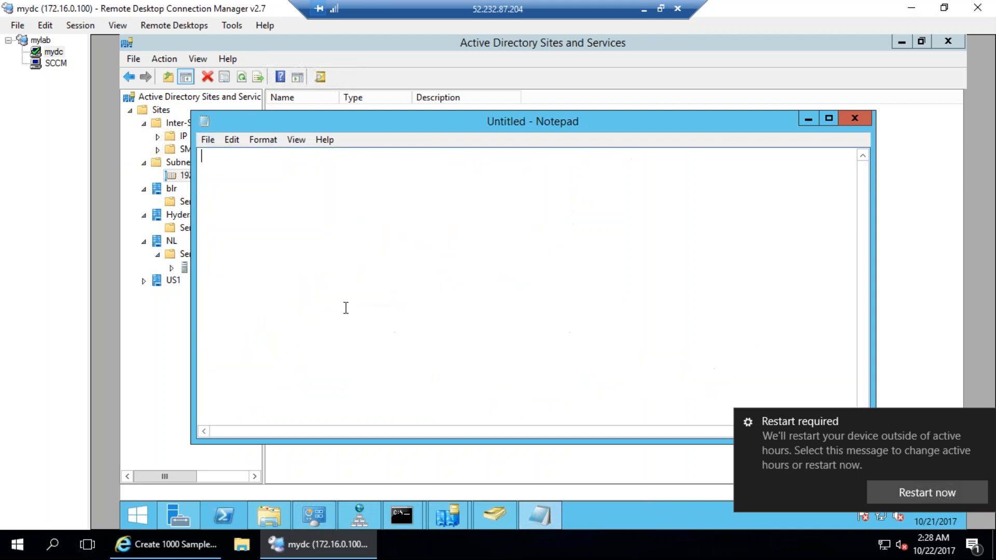
key(ctrl+v)
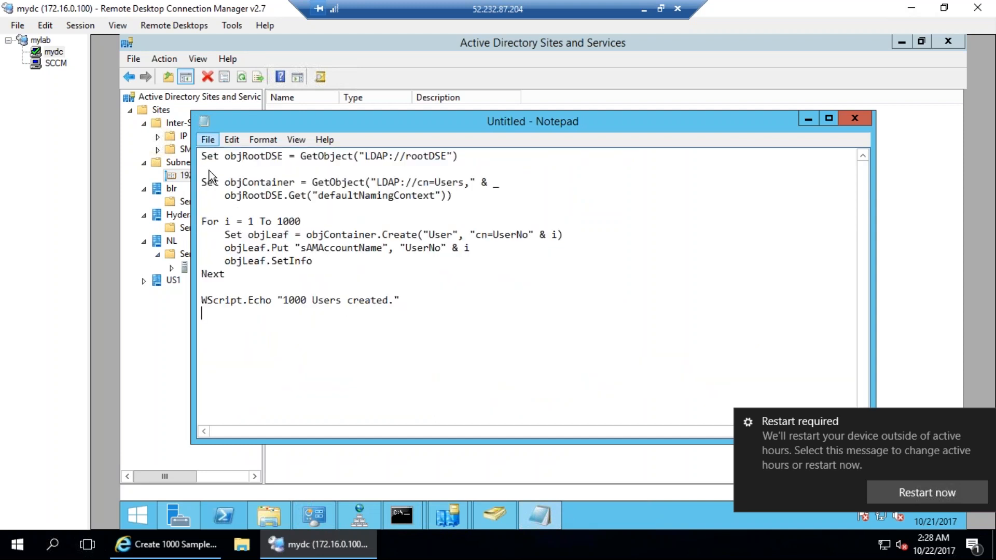
Save the script in Documents as "100.vbs", quoting the name to keep the .vbs extension.
click(208, 139)
click(237, 203)
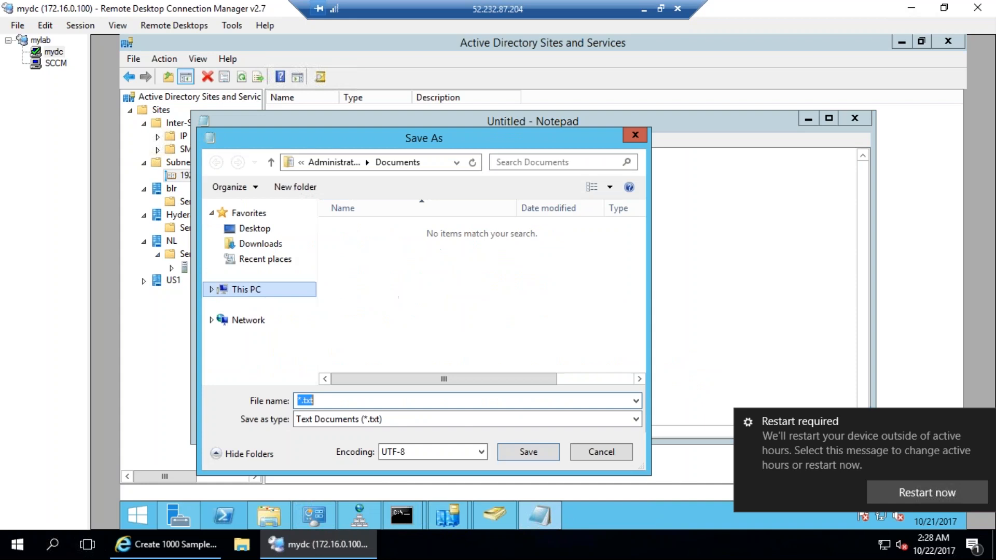
text(100.vbs")
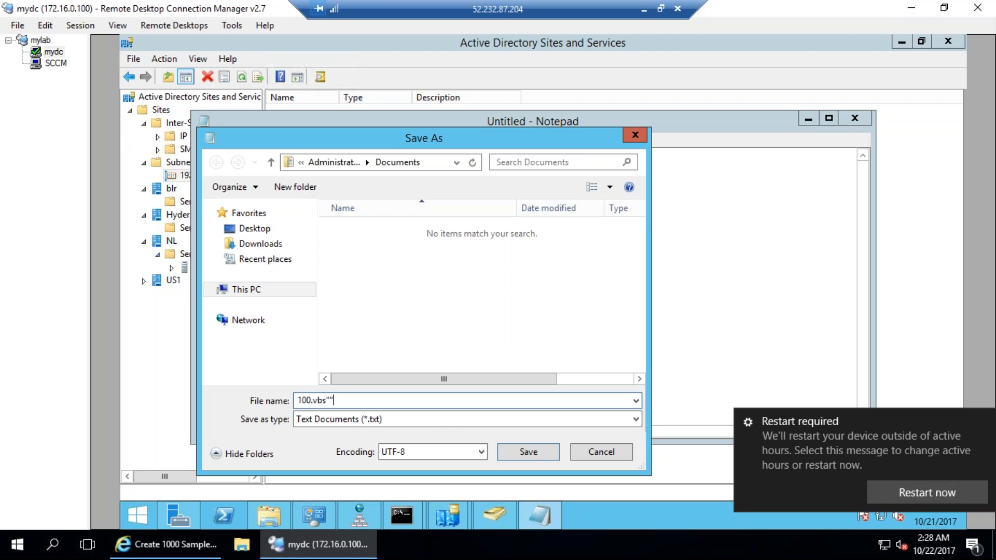
key(Return)
key(Return)
click(299, 401)
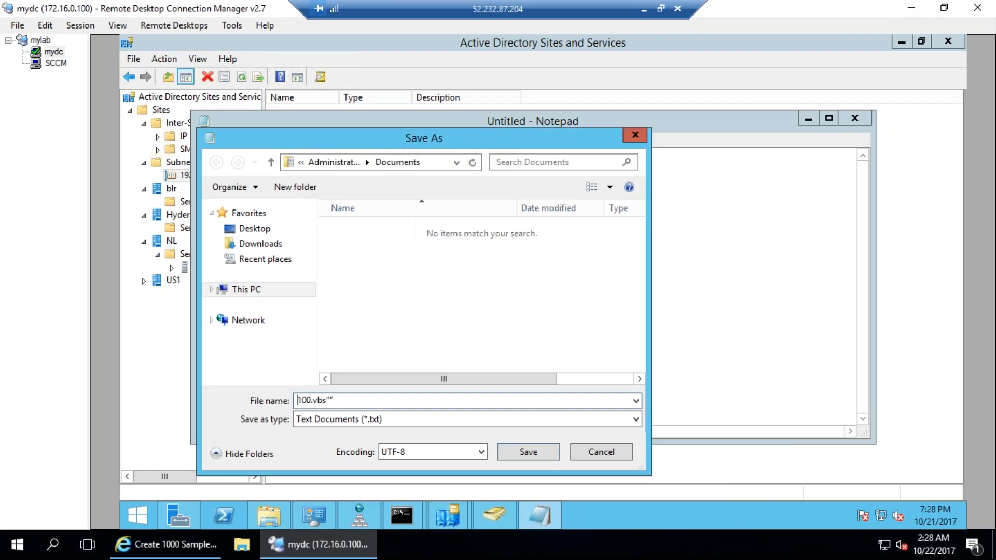
text(")
key(Tab)
click(529, 452)
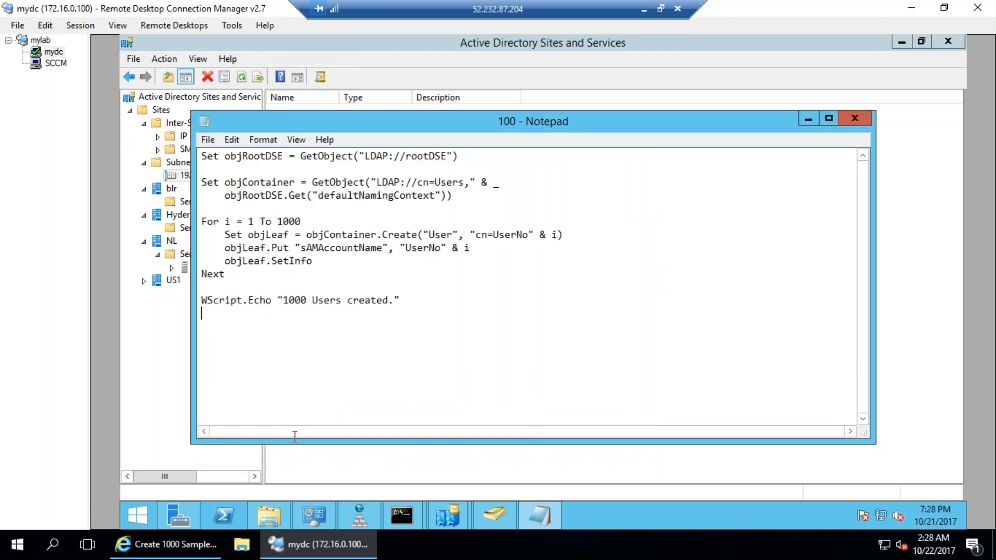
Check the Downloads and Desktop folders and retry Notepad's Save As with All Files shown.
click(269, 515)
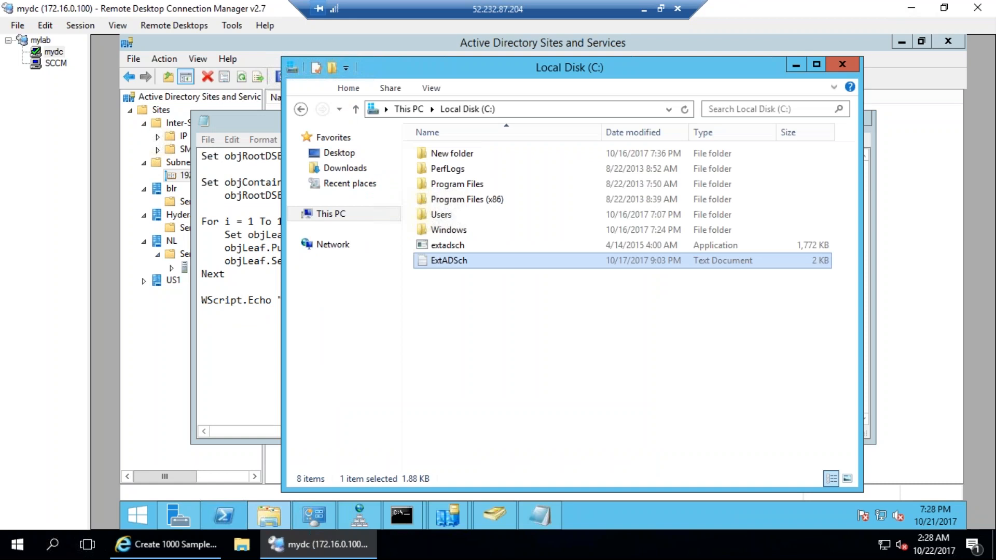
click(342, 168)
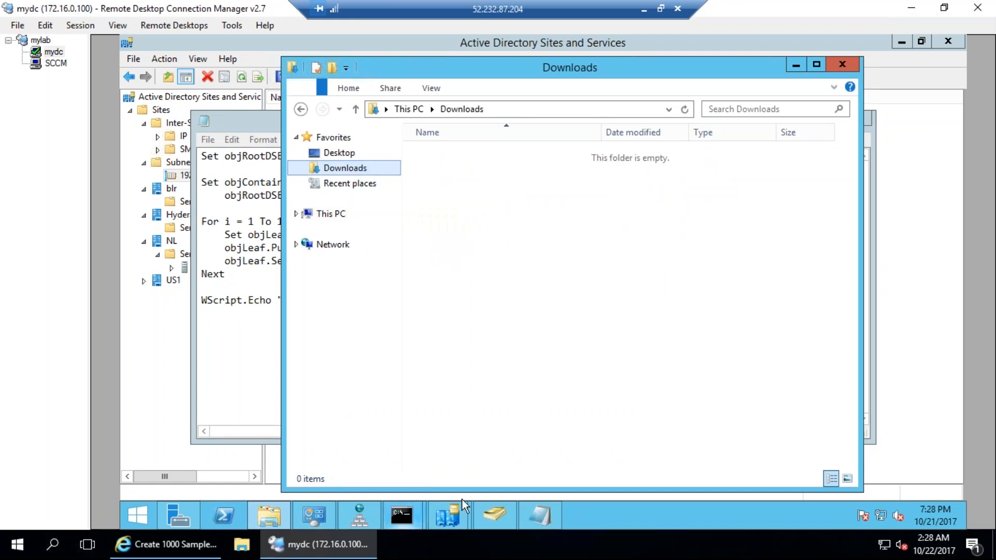
click(343, 153)
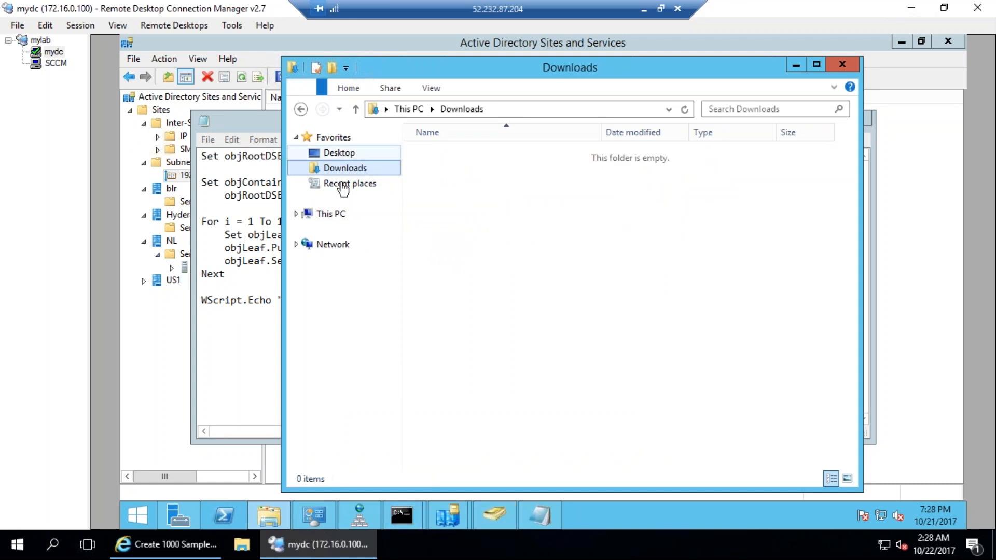
click(209, 140)
click(235, 203)
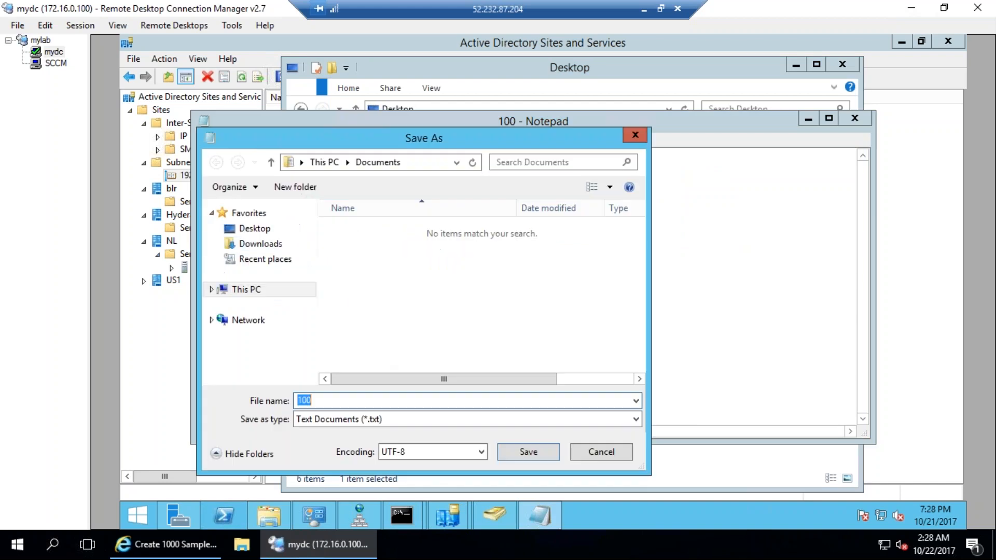
click(390, 426)
click(365, 445)
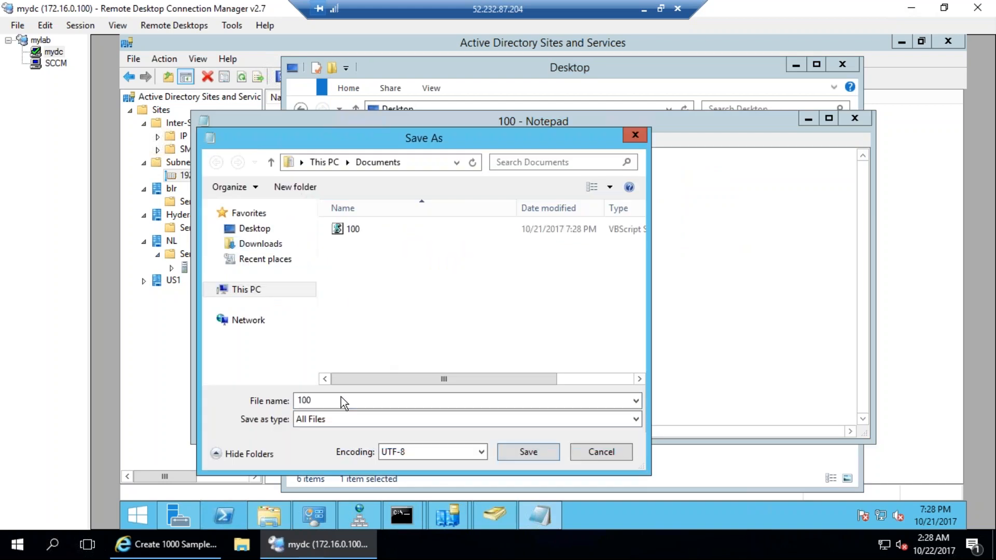
click(429, 162)
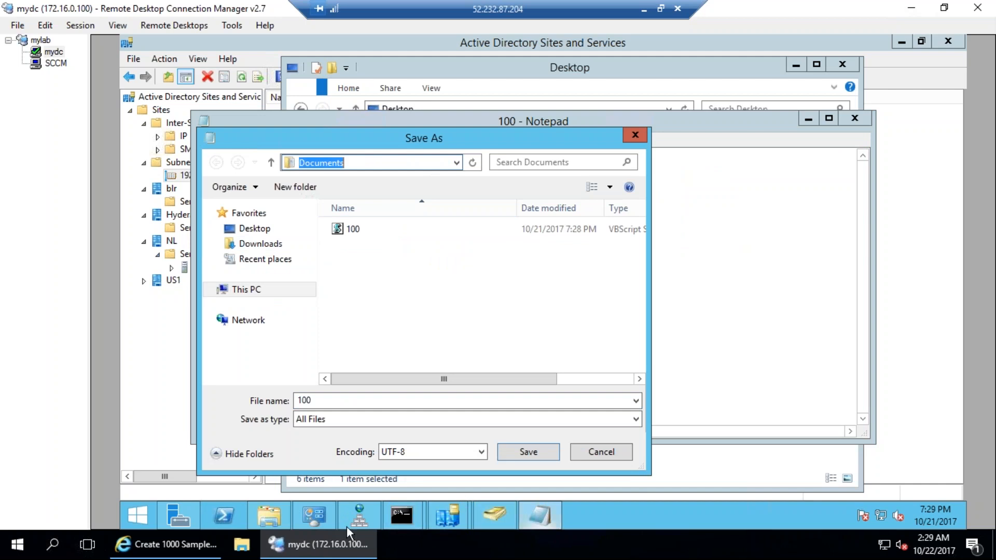
Run 100.vbs from This PC > Documents and dismiss the Invalid character script error.
click(269, 515)
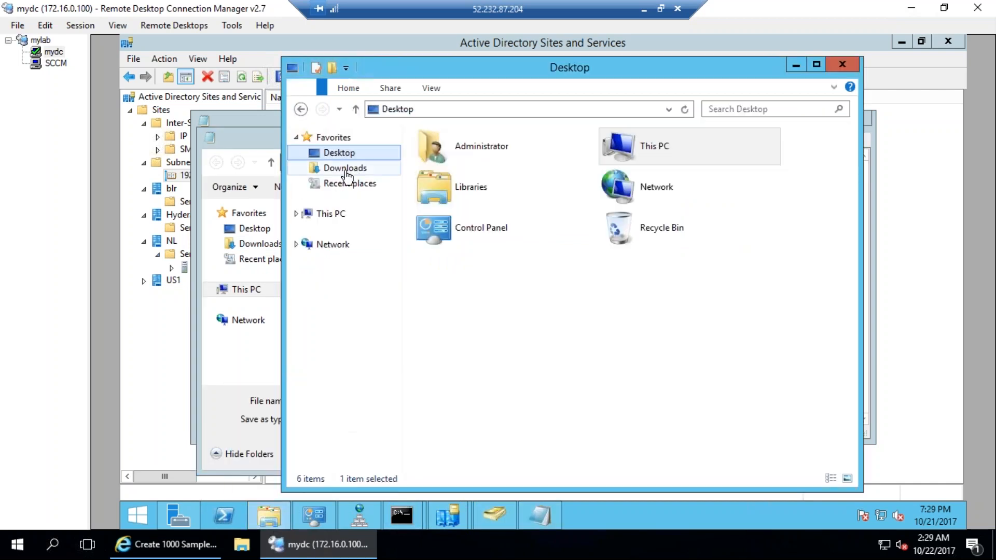
click(327, 214)
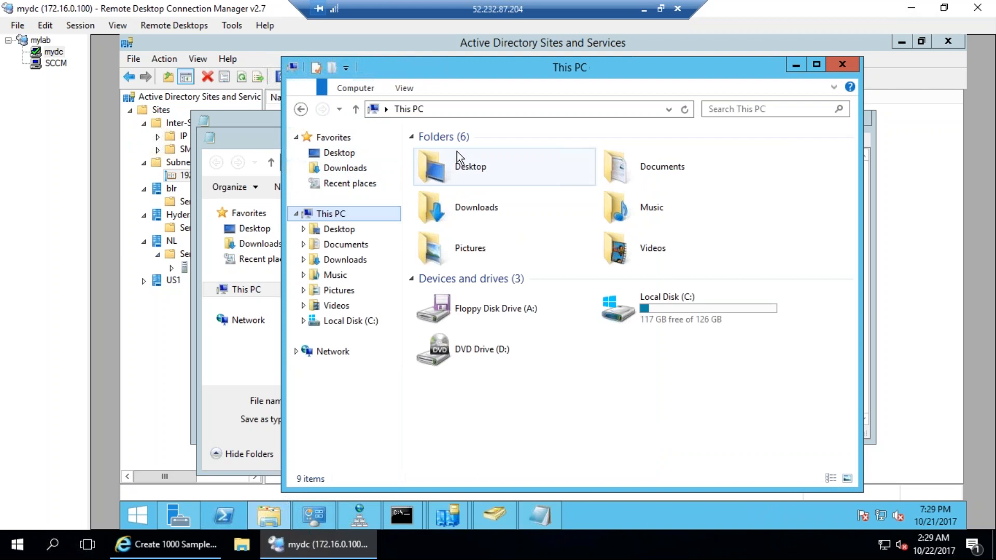
double_click(663, 173)
double_click(428, 155)
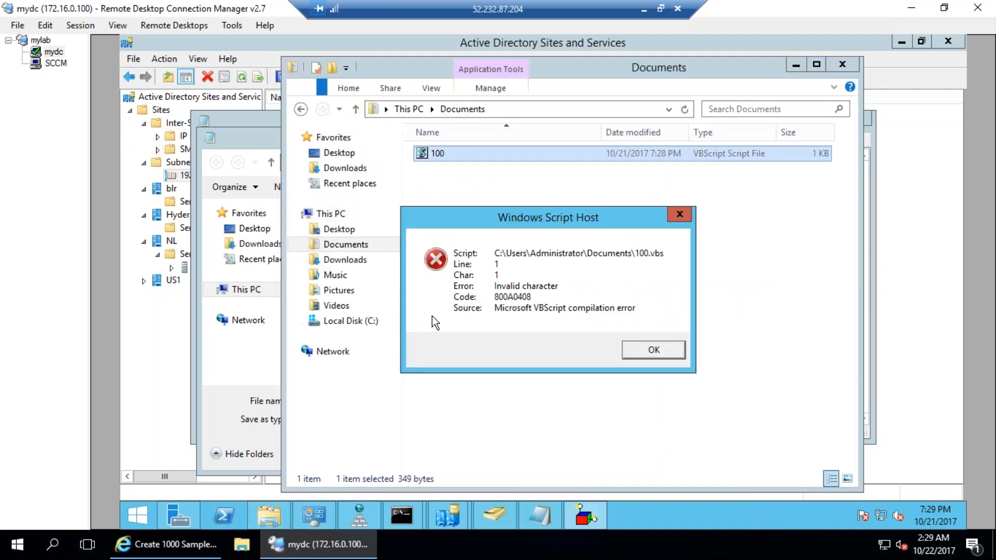
click(671, 354)
Cancel Notepad's Save As, select the script text, and minimize the mydc remote session.
click(540, 516)
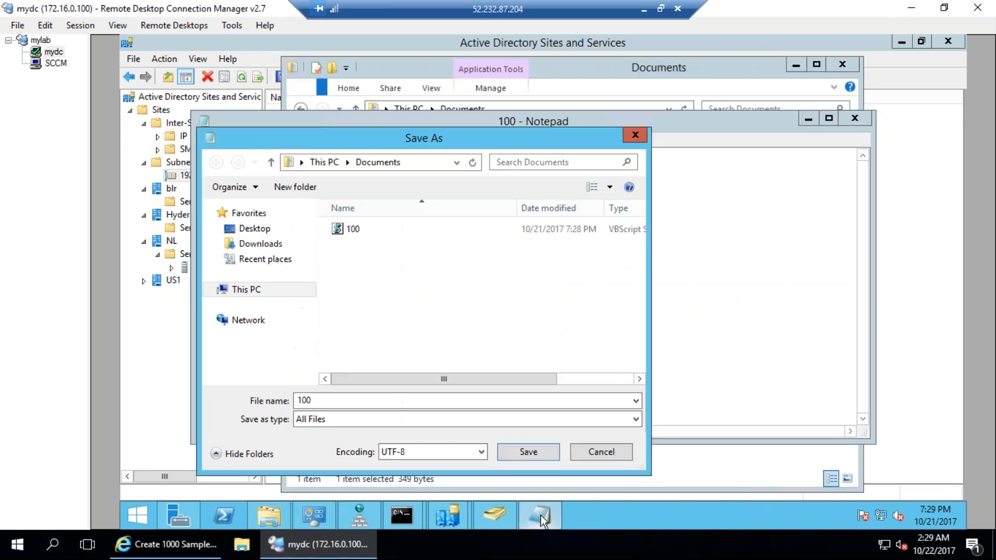
click(601, 452)
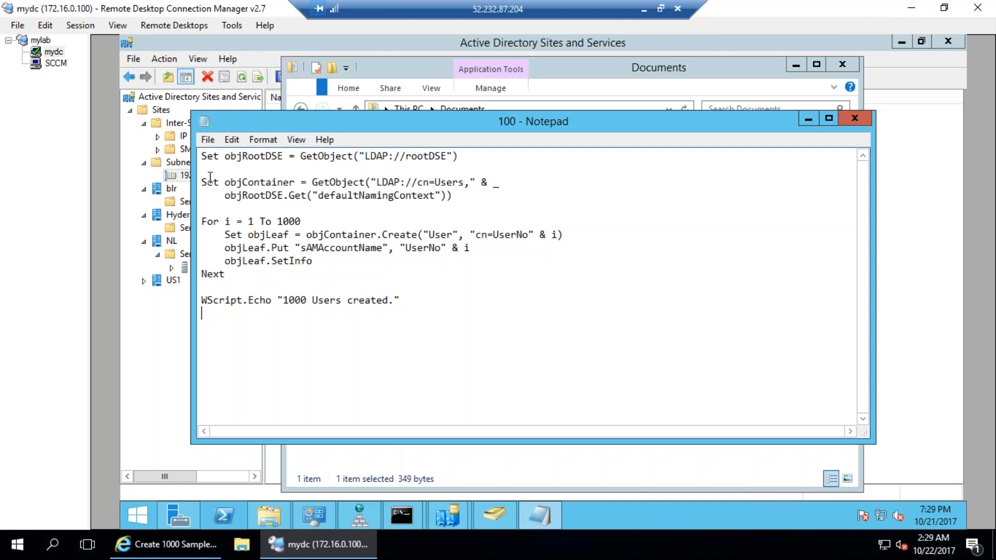
key(ctrl+a)
click(381, 271)
drag(437, 312, 249, 206)
drag(207, 146, 202, 132)
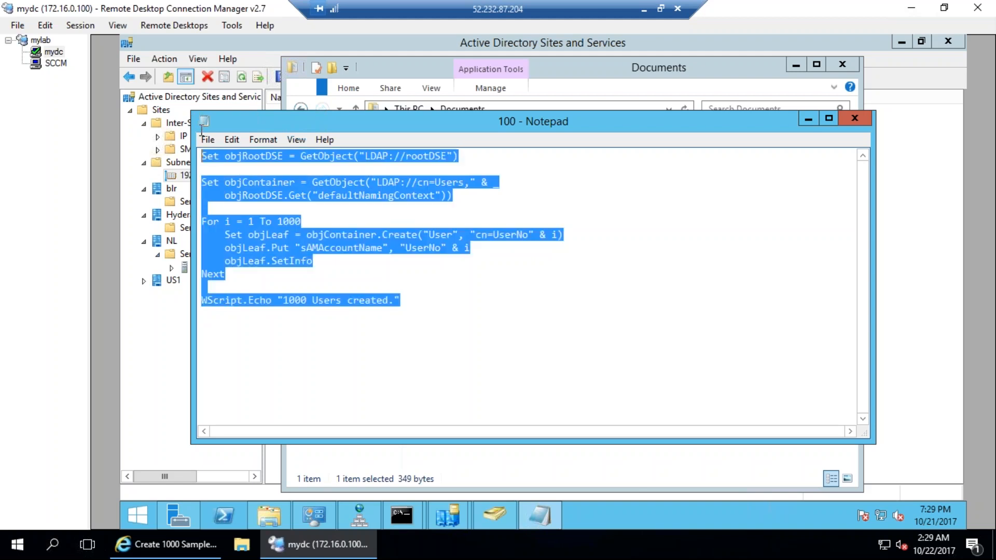
click(644, 9)
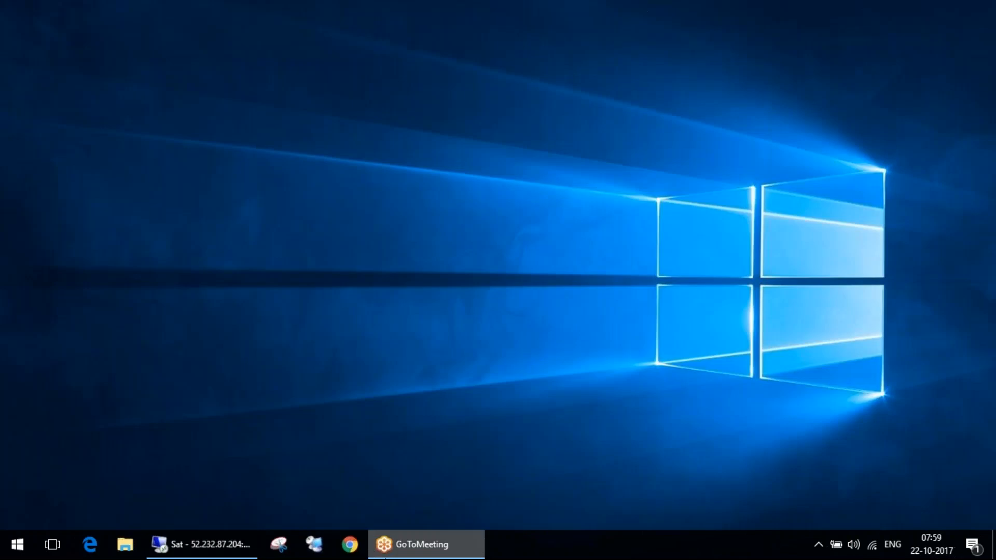
Restore the remote session, maximize Internet Explorer, and return to the Bing results.
click(206, 552)
click(166, 544)
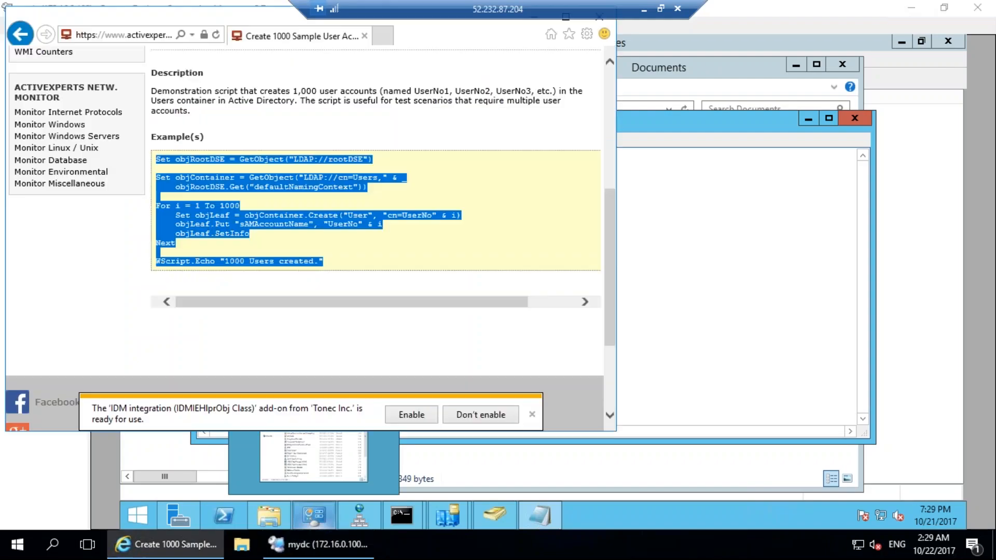
scroll(369, 266, down, 2)
scroll(363, 187, up, 3)
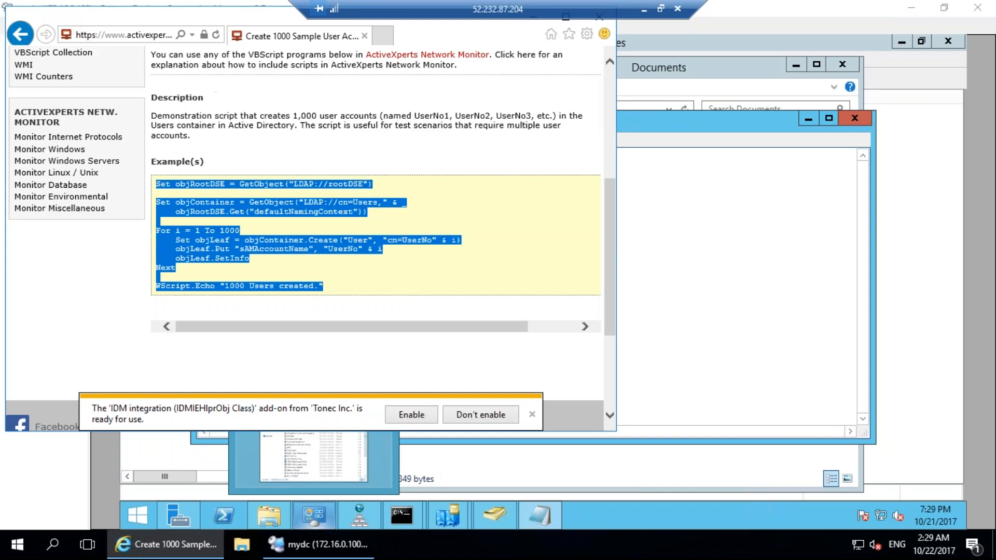
double_click(300, 37)
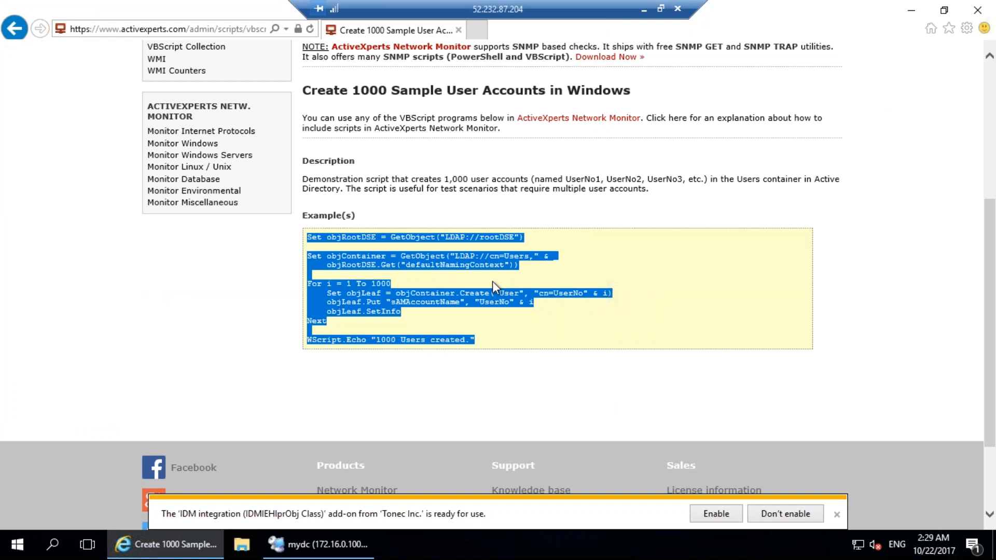
click(13, 33)
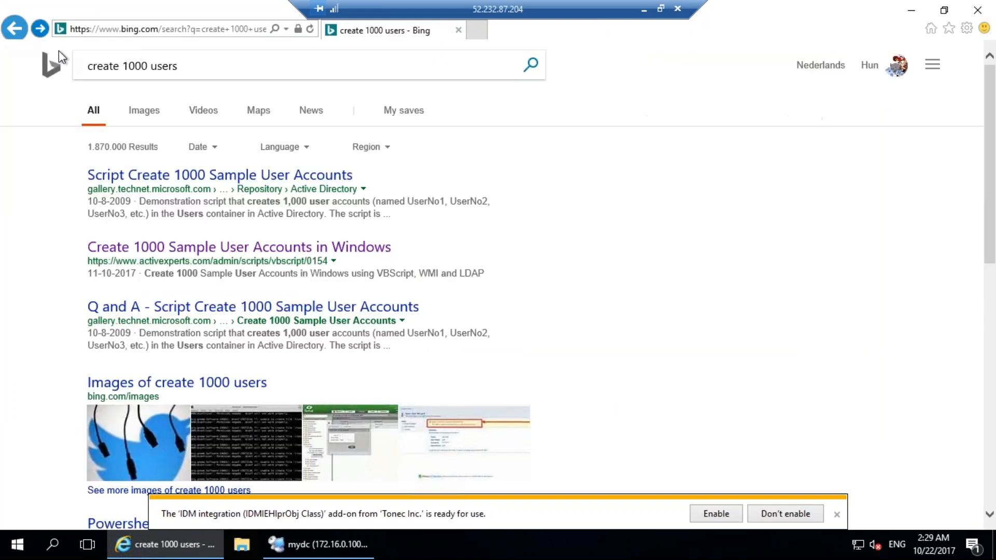
scroll(545, 380, down, 10)
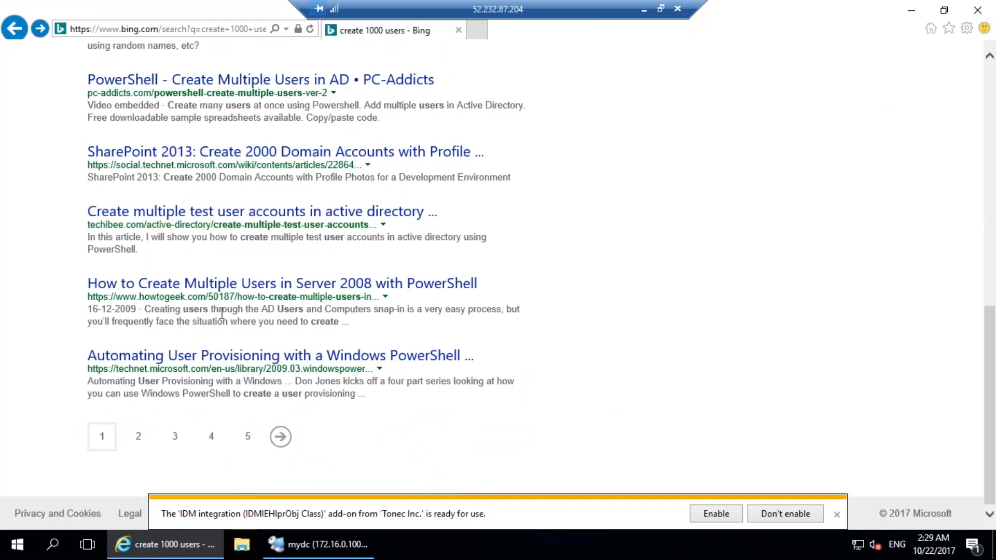
scroll(228, 304, up, 15)
Search Bing for 'vbsedit 1000 users create' and scan the results.
key(alt+d)
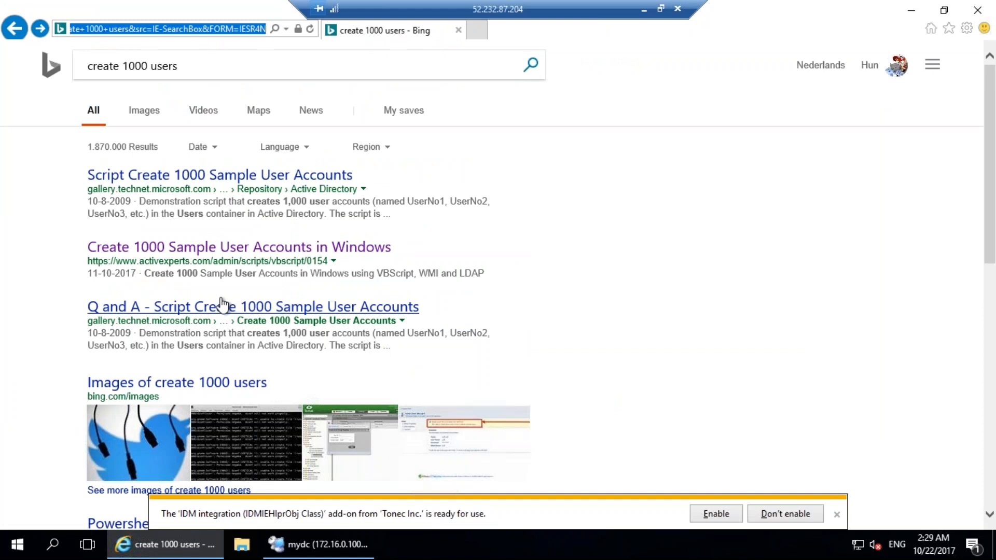
text(vbsedit 1000 user)
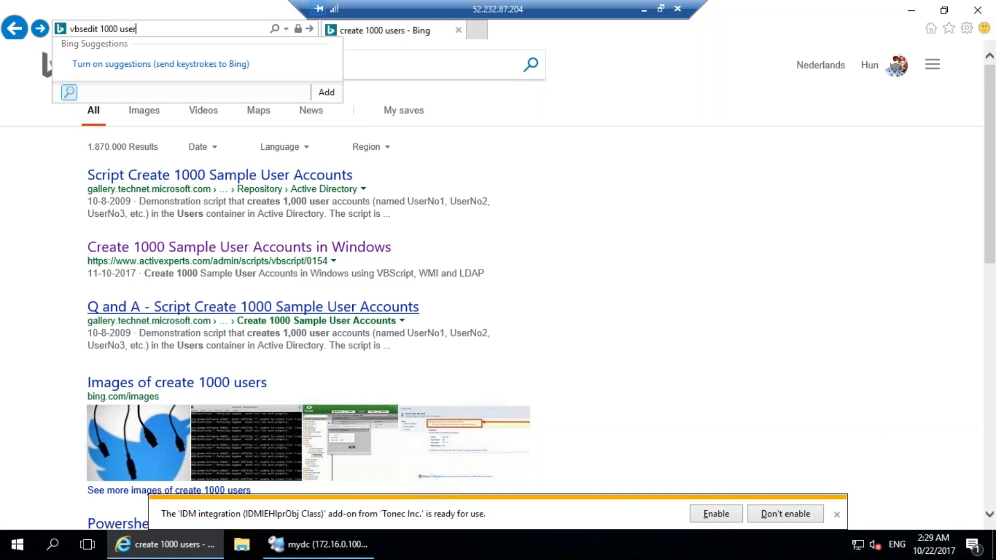
key(Return)
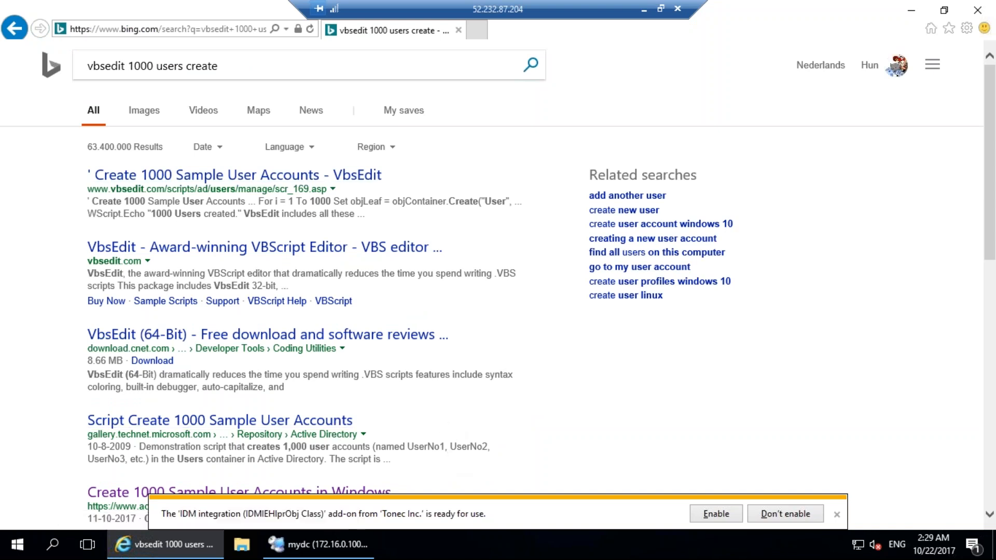
scroll(334, 438, down, 3)
scroll(311, 280, down, 2)
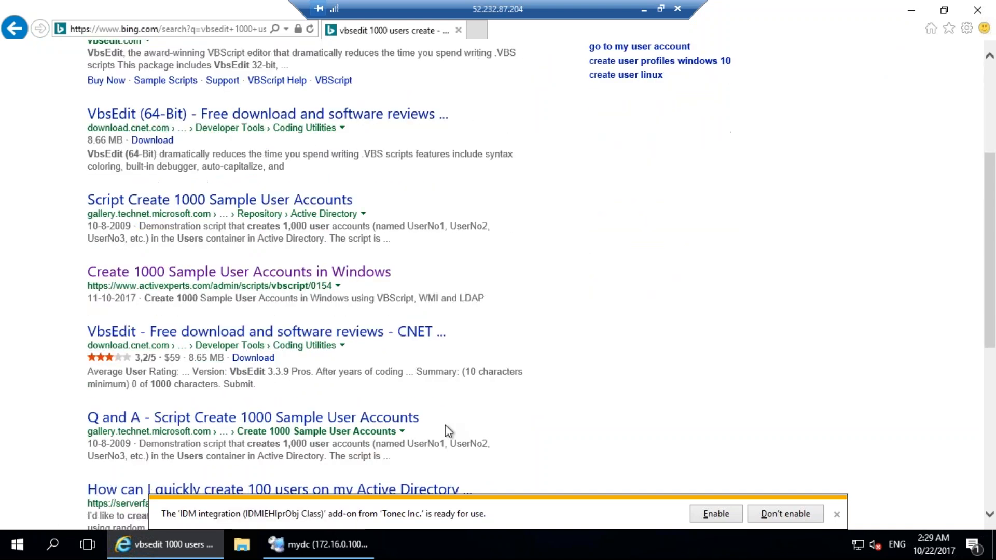
scroll(338, 379, up, 5)
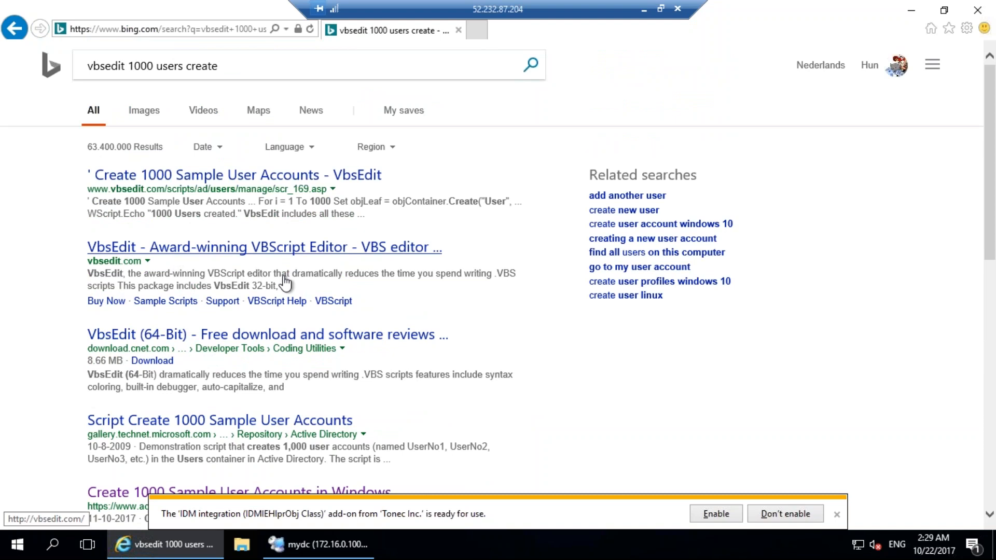
Download vbsedit.exe from the vbsedit.com home page.
click(327, 278)
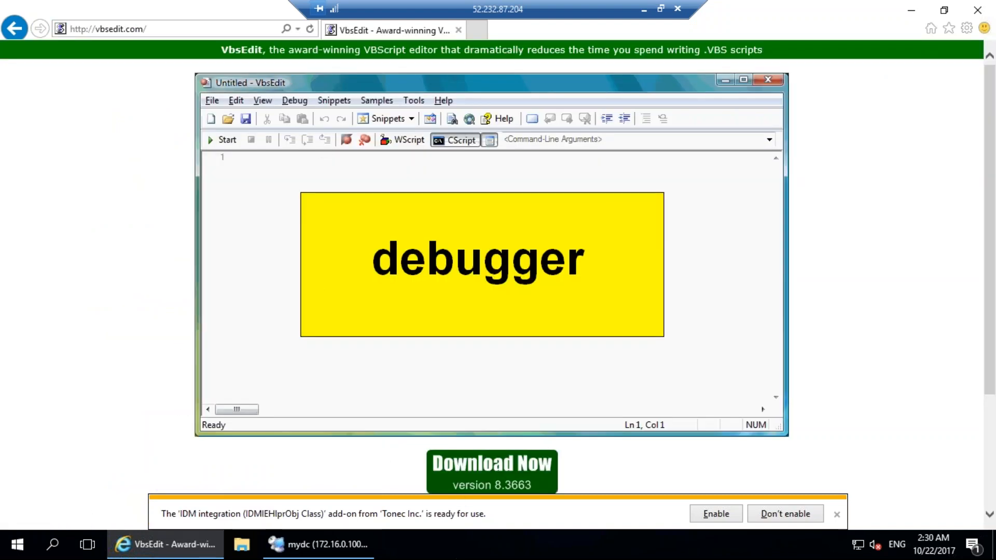
click(837, 515)
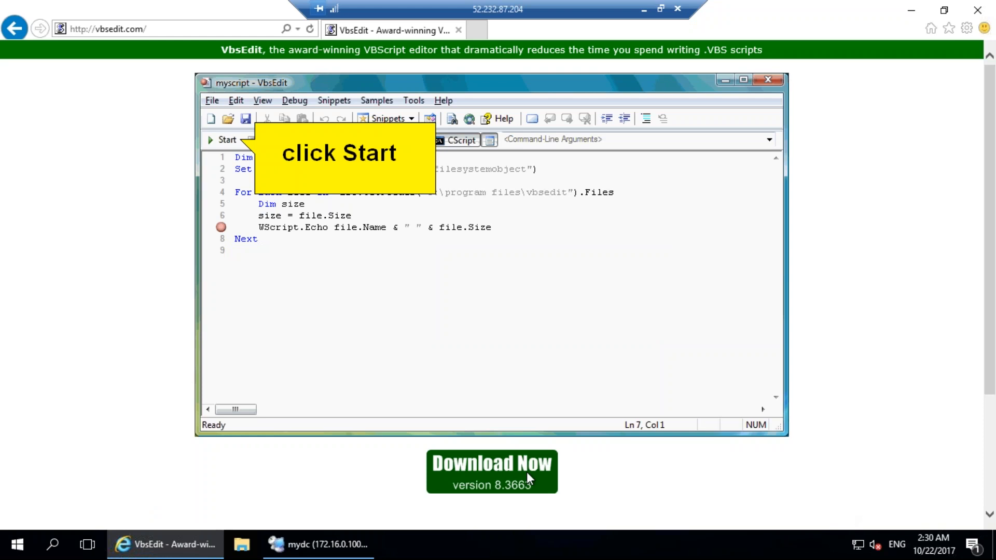
click(492, 483)
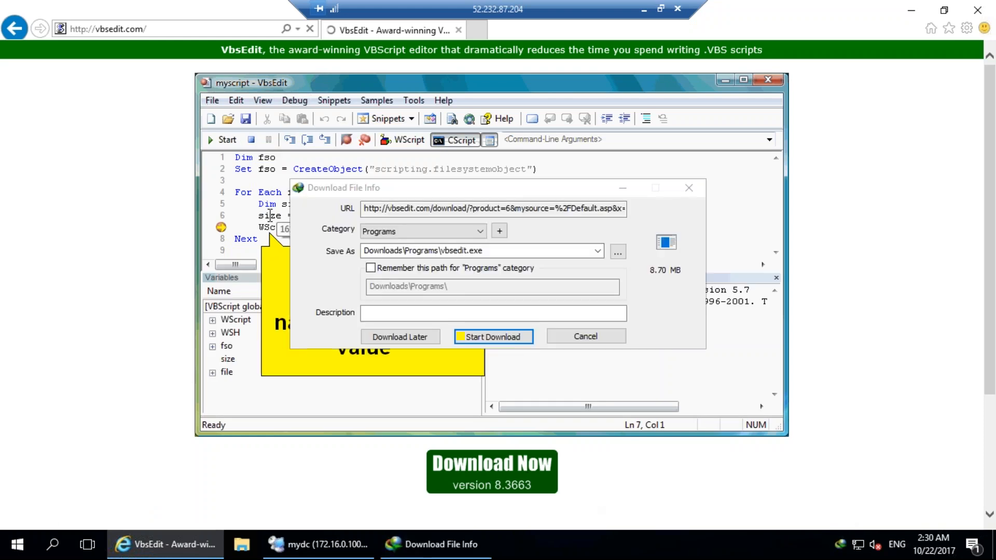
click(497, 338)
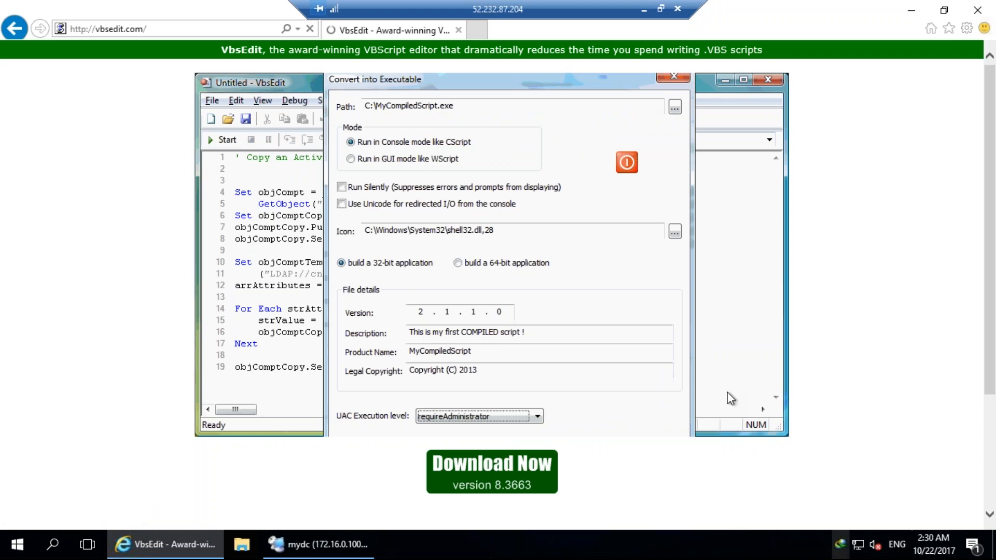
Launch the downloaded vbsedit.exe from the download manager and proceed with installation.
click(841, 545)
click(582, 352)
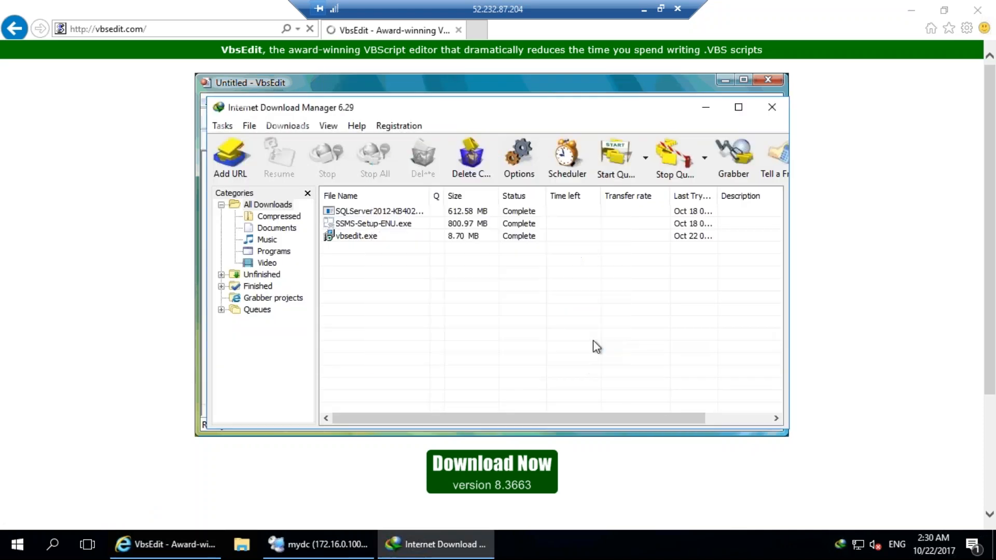
double_click(330, 235)
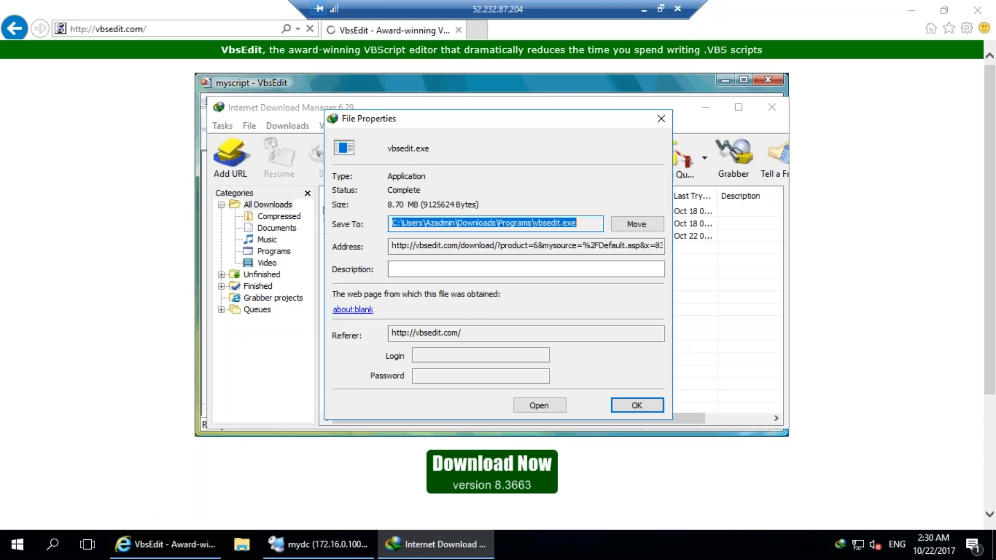
click(539, 406)
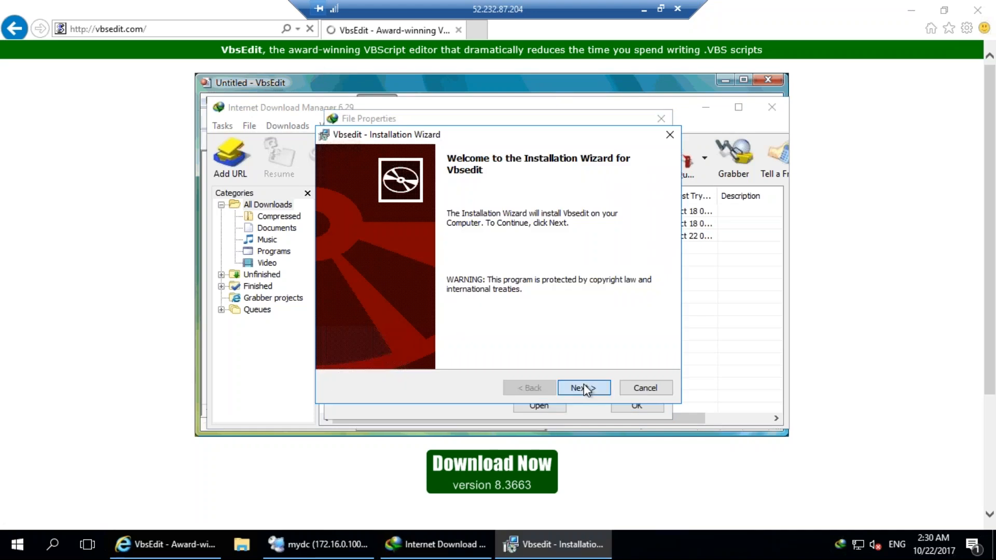
click(585, 388)
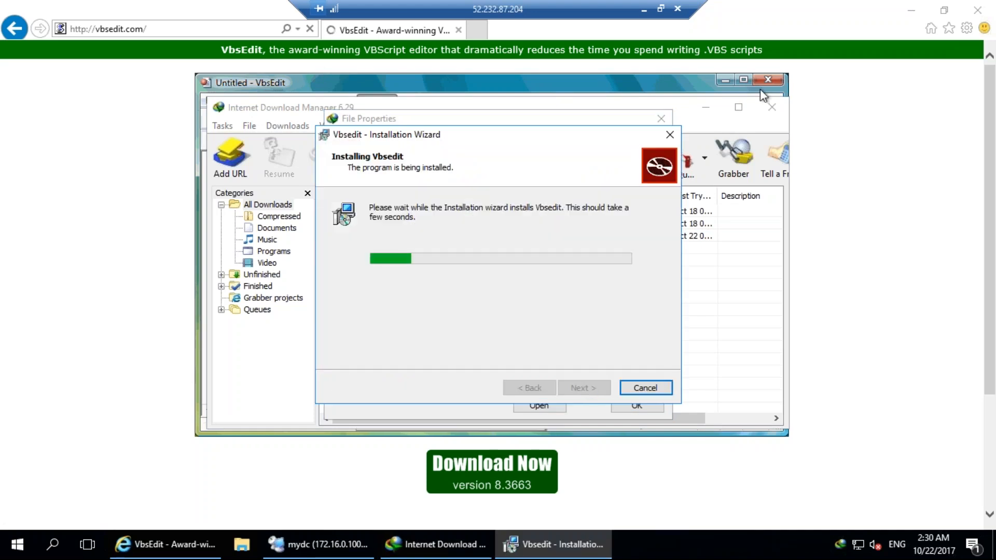
Close Internet Explorer and finish the VbsEdit installation, launching VbsEdit.
click(992, 3)
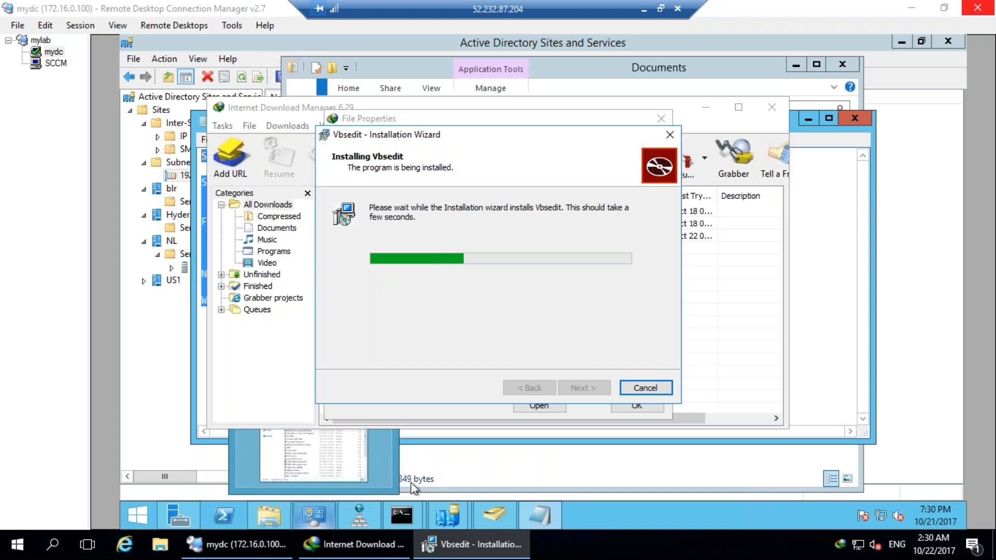
click(617, 539)
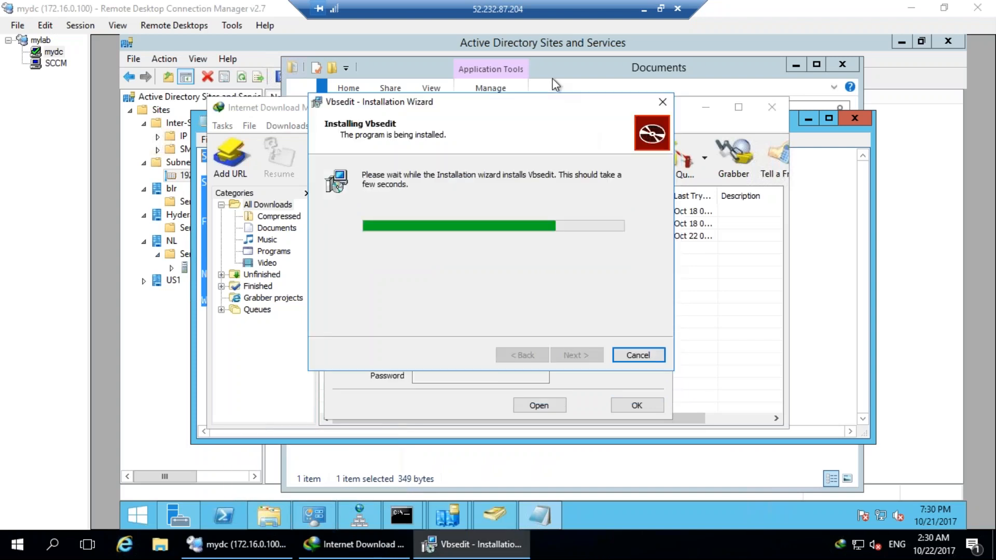
click(5, 545)
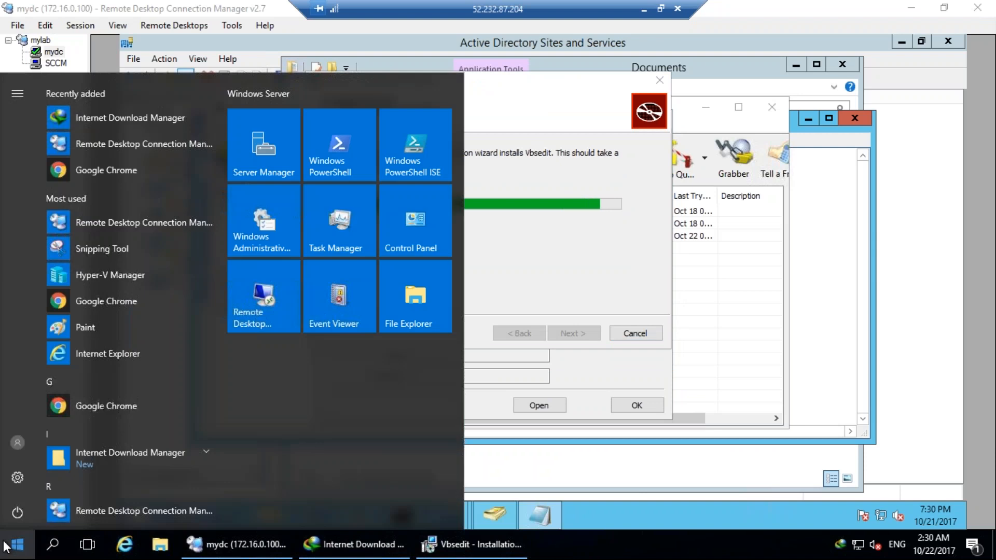
click(553, 148)
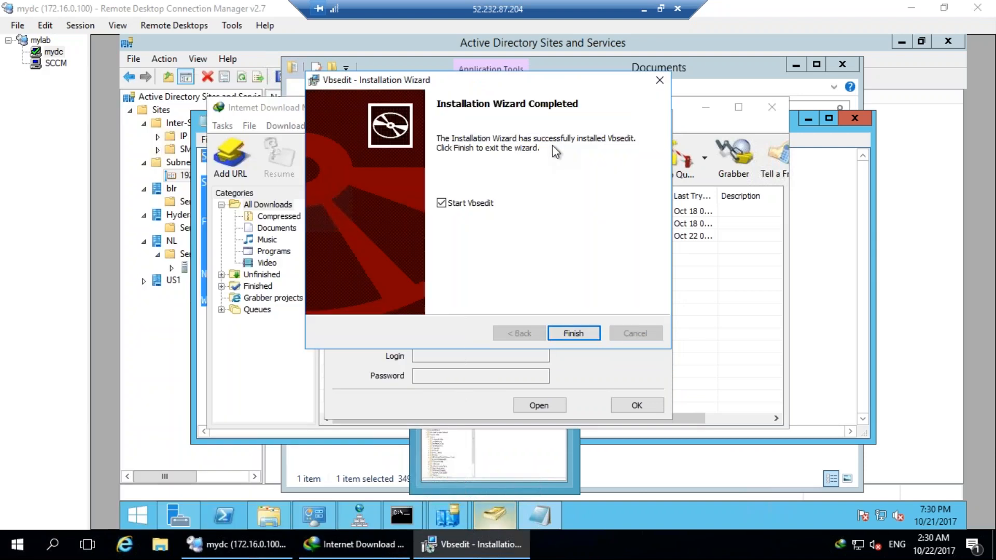
click(584, 335)
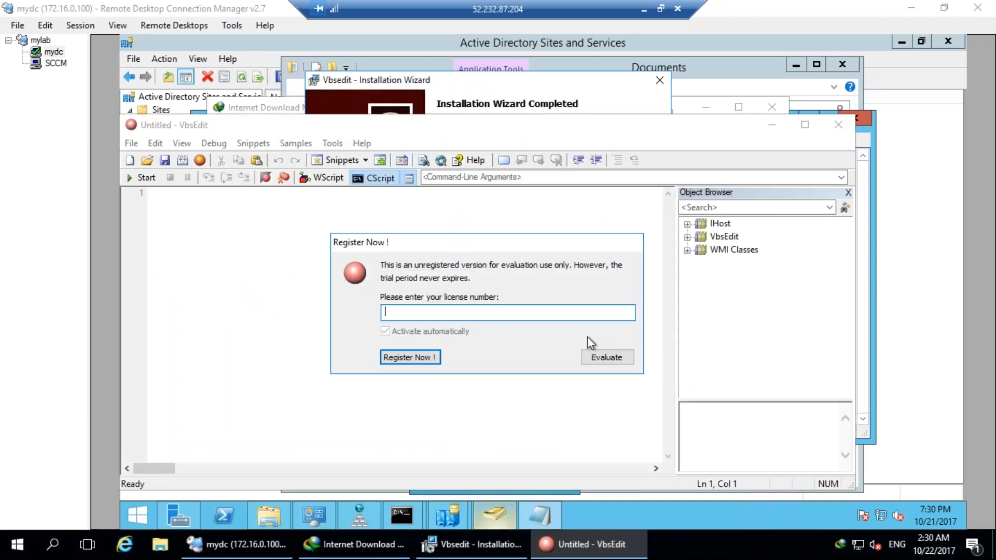
Choose Evaluate, then browse Samples > Active Directory > User Accounts > User Account Status.
click(590, 349)
click(295, 143)
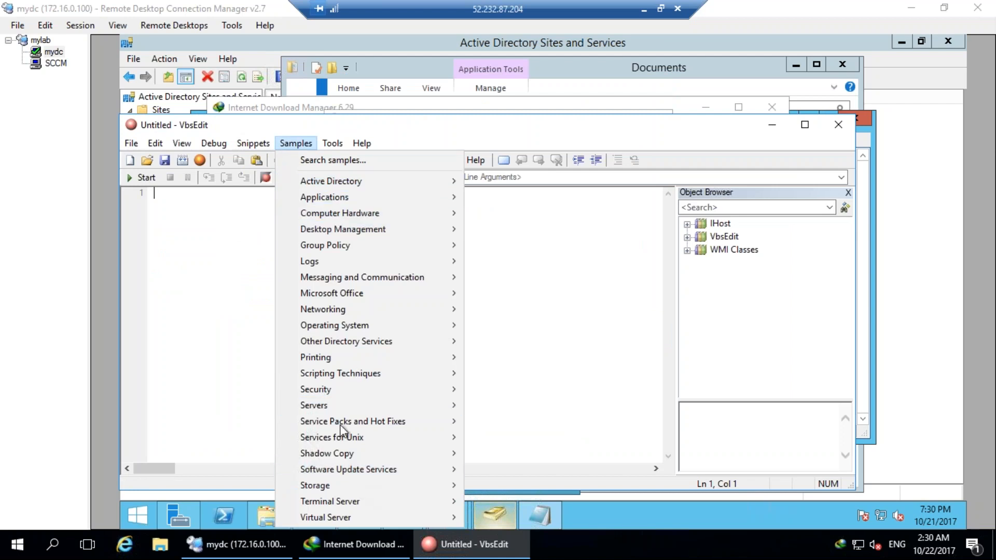
click(342, 181)
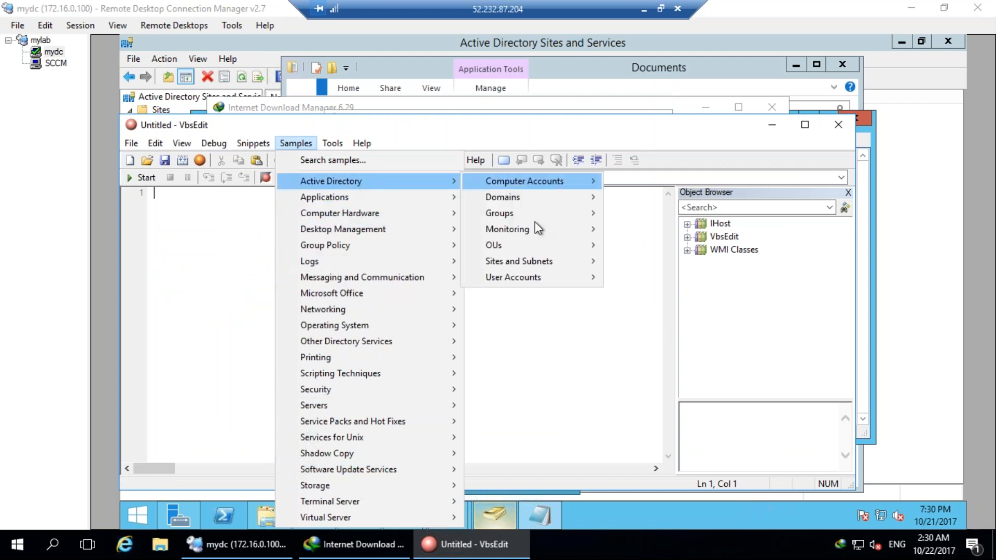
mouse_move(537, 280)
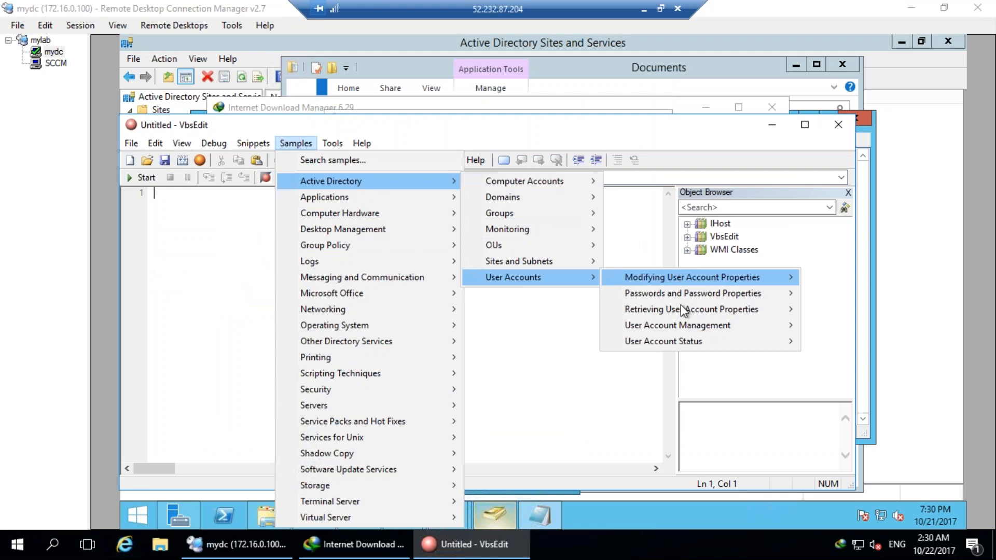
mouse_move(689, 332)
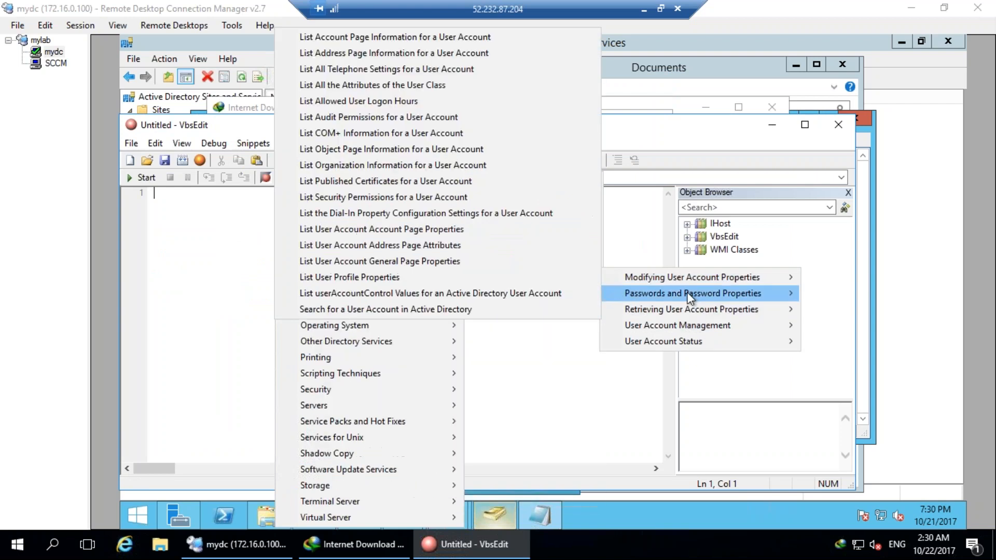
mouse_move(683, 278)
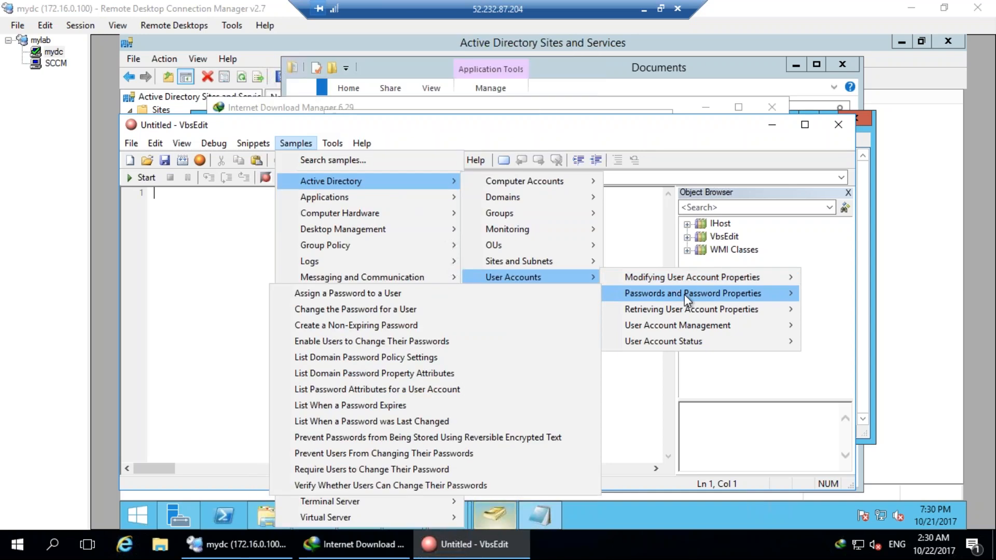
mouse_move(681, 312)
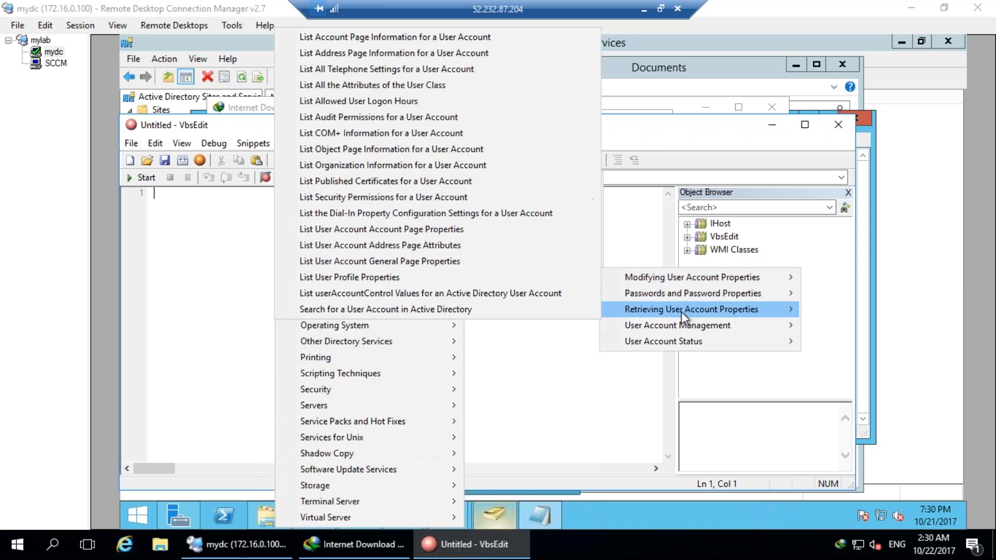
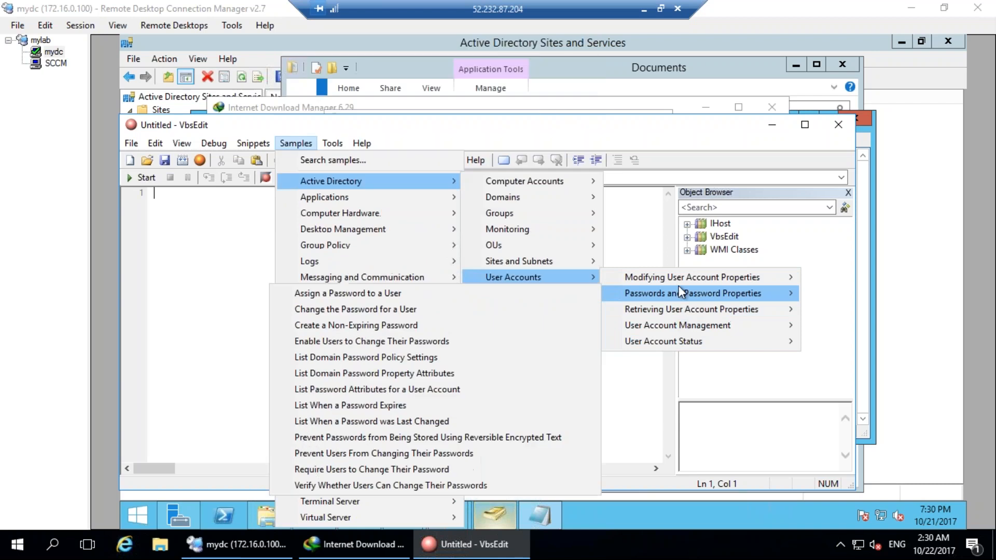
Close the VbsEdit sample-script menus and launch Google Chrome from the Start menu.
mouse_move(563, 266)
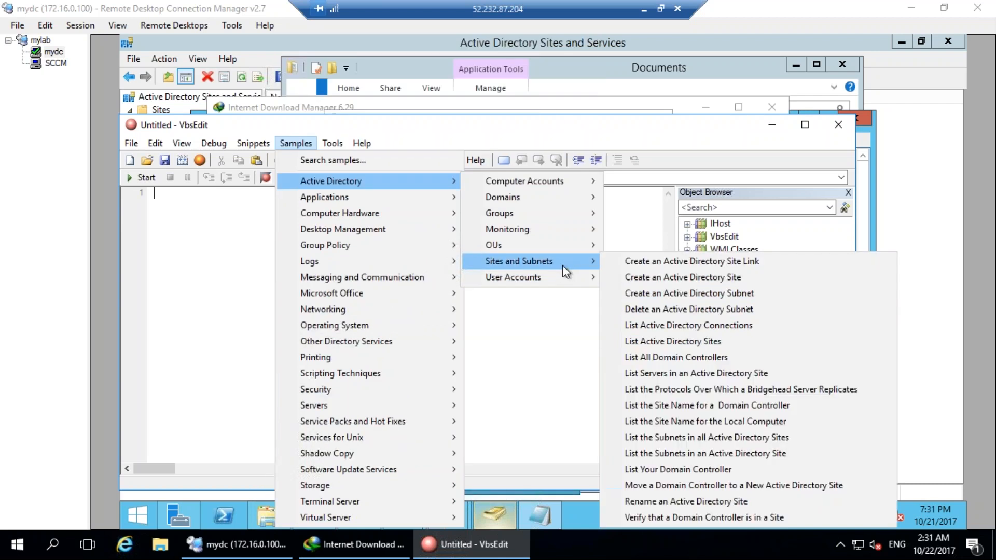
key(Escape)
key(Escape)
key(Escape)
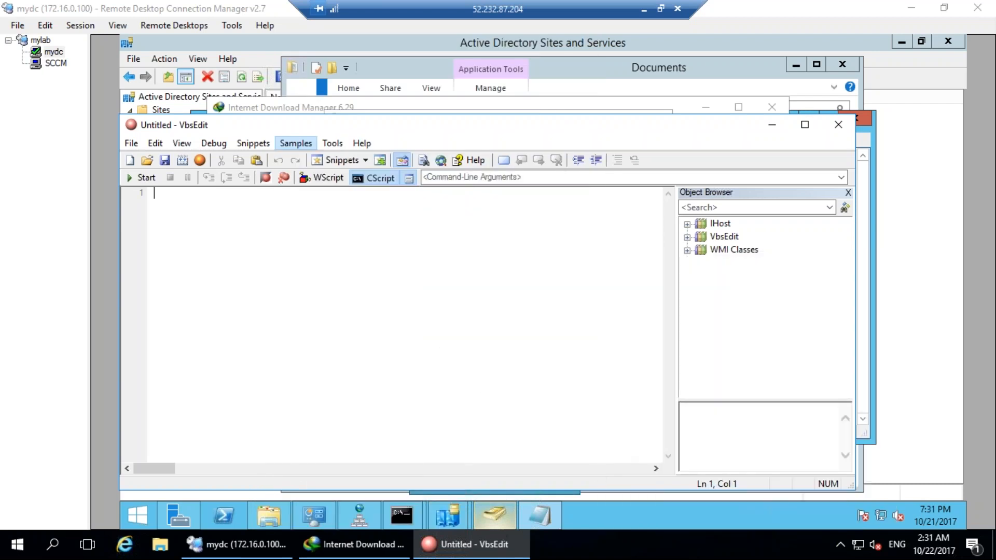
click(17, 545)
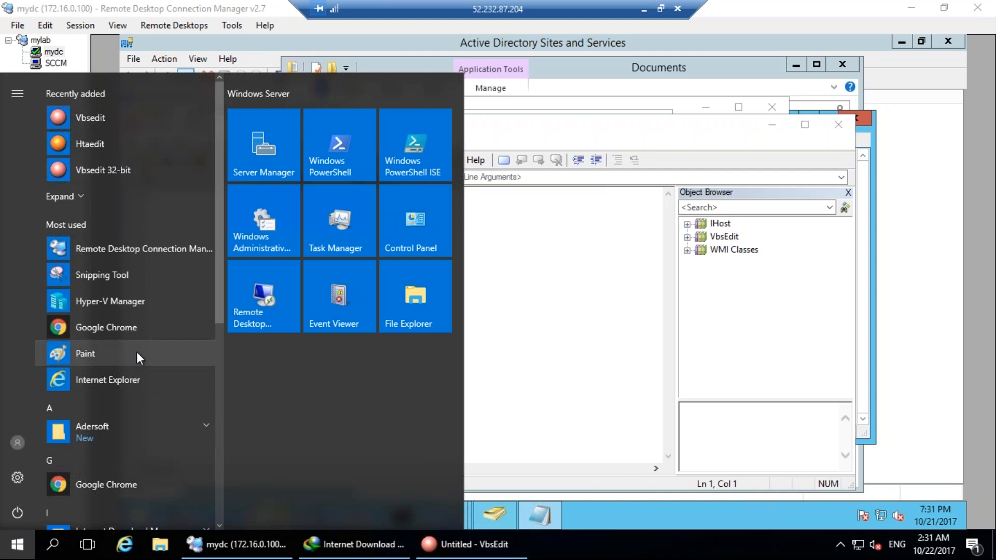
click(130, 330)
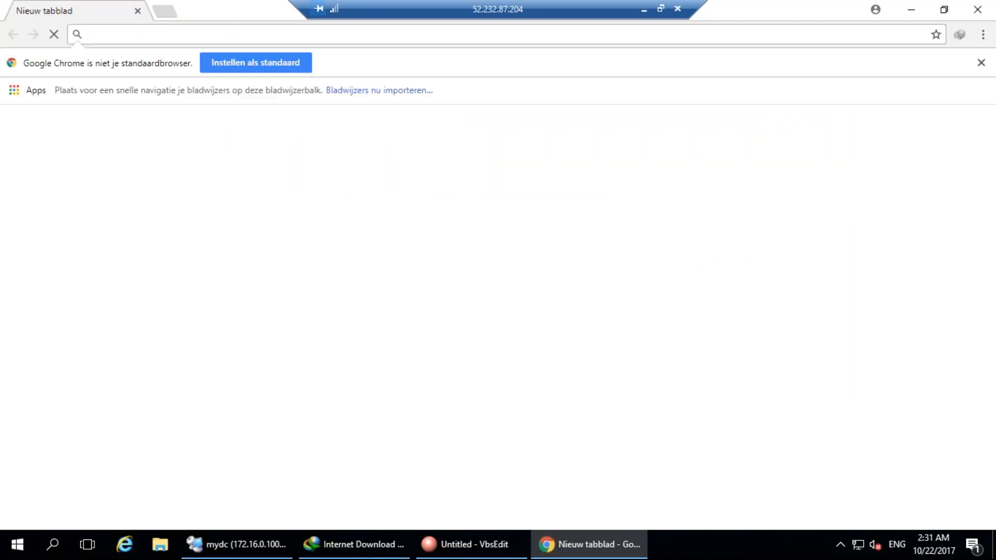
Search Google for 'create 1000 users' and skim the results.
text(create )
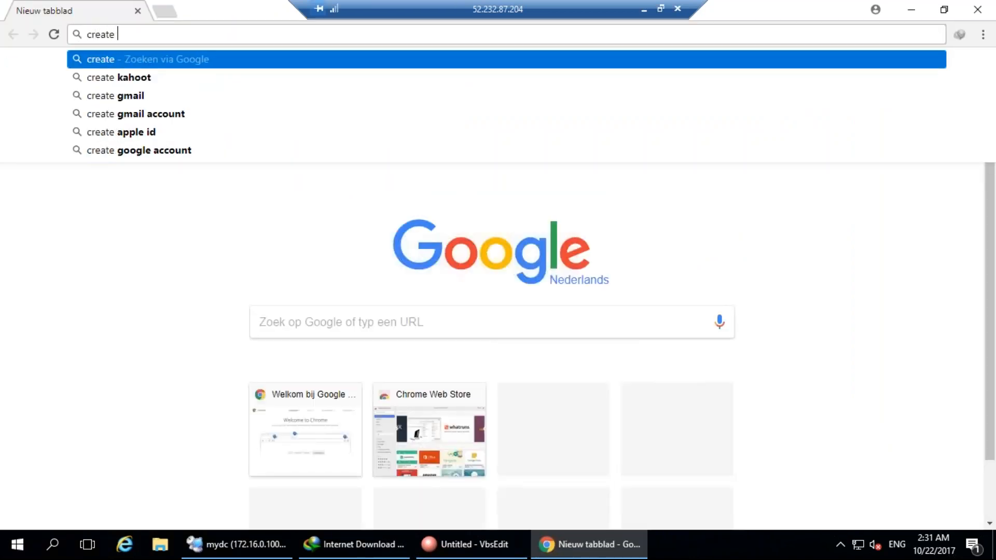
text(1000 users)
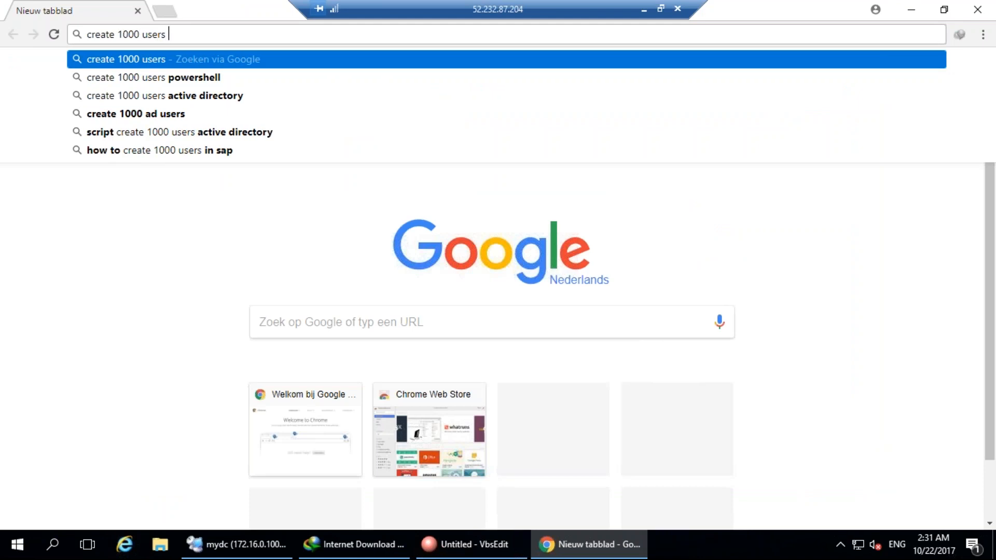
key(Return)
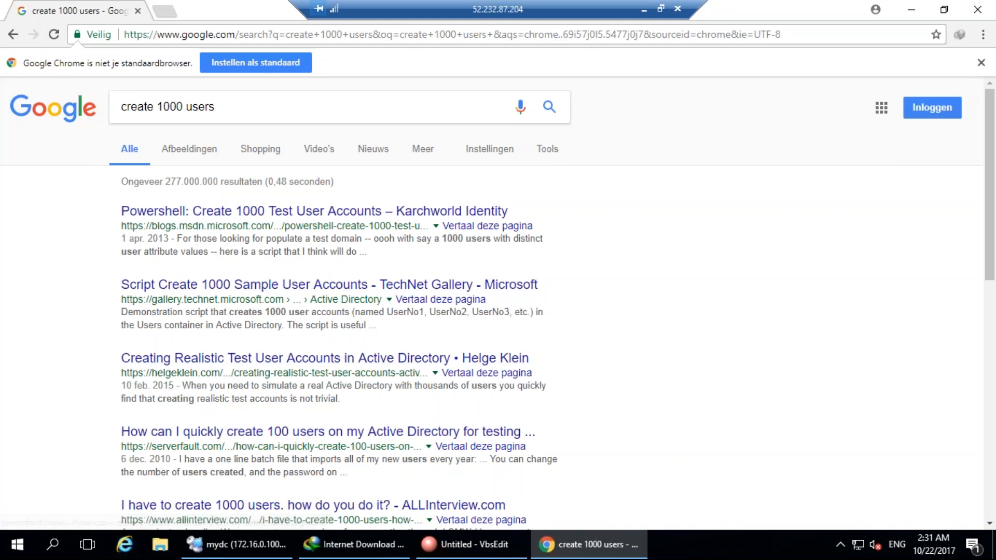
scroll(226, 431, down, 1)
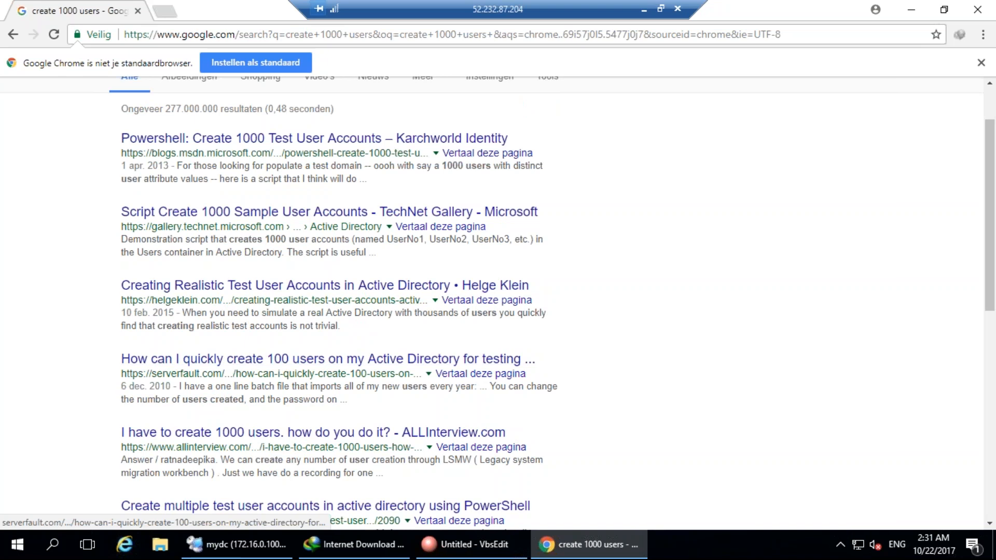
scroll(312, 287, up, 2)
Search 'create multiple users active directory', read the Server Fault answer, return, and restore the window.
click(234, 117)
text(ate 1000 users a)
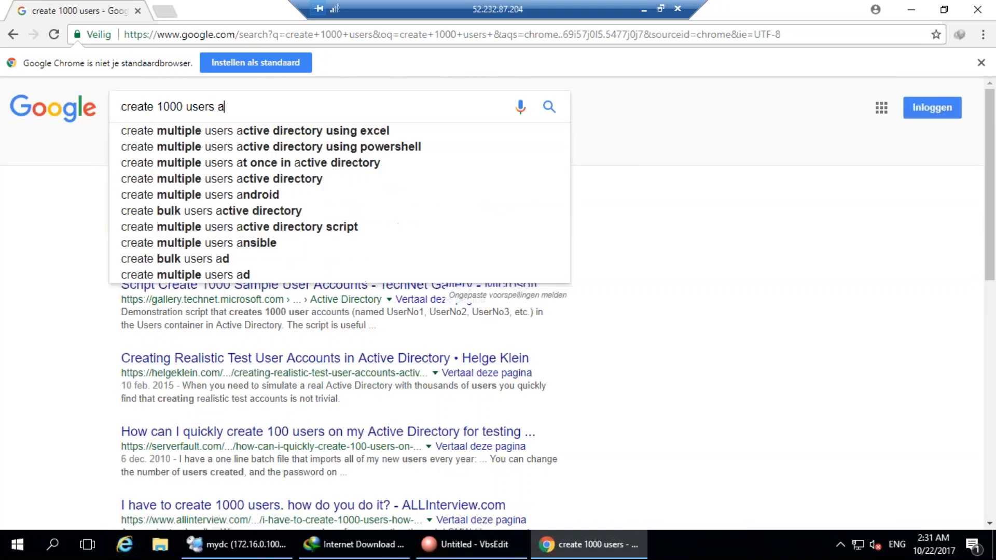
text(c)
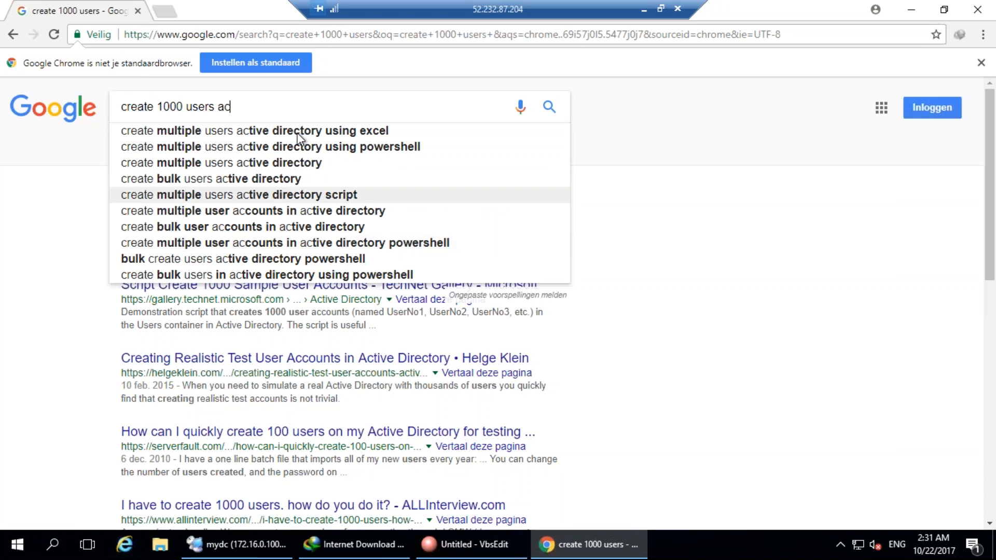
click(291, 163)
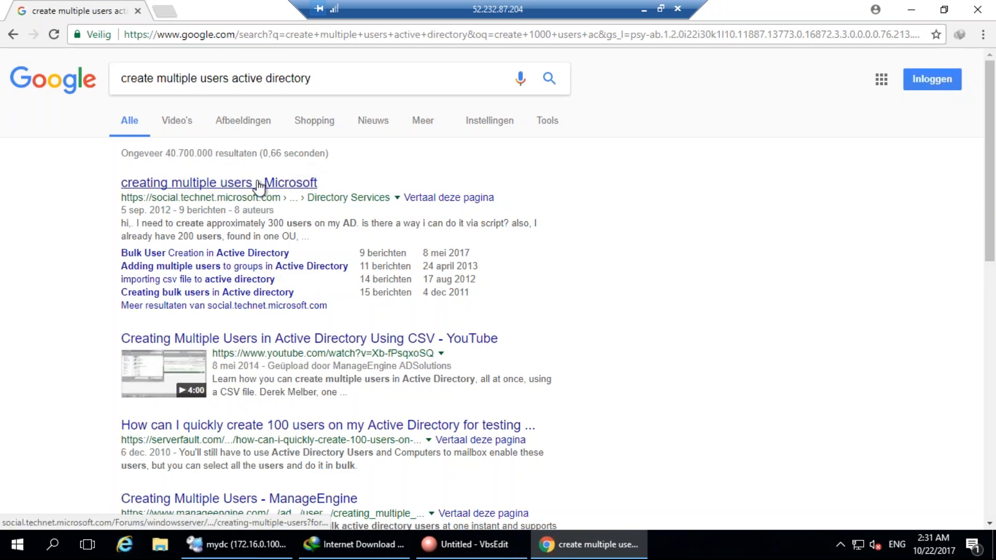
click(252, 426)
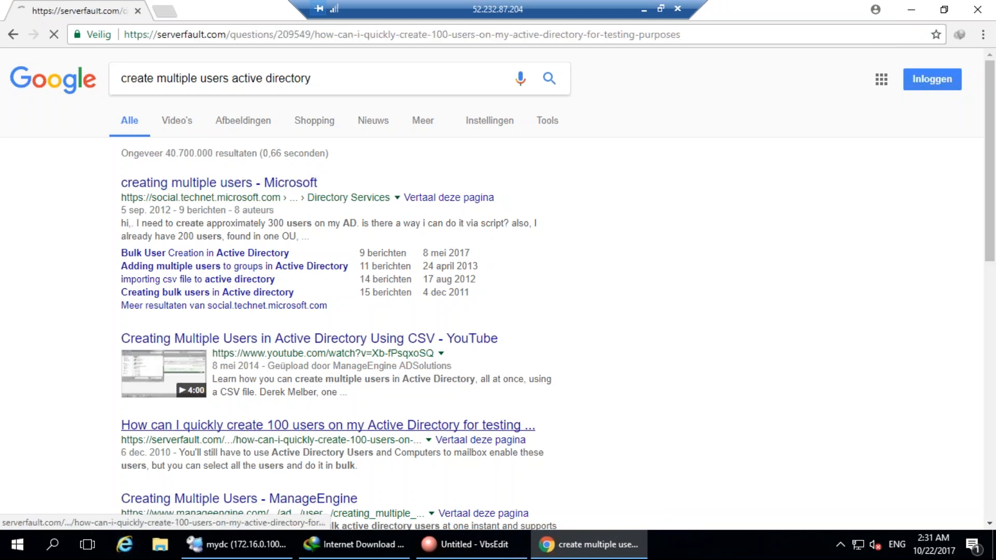
scroll(389, 285, down, 12)
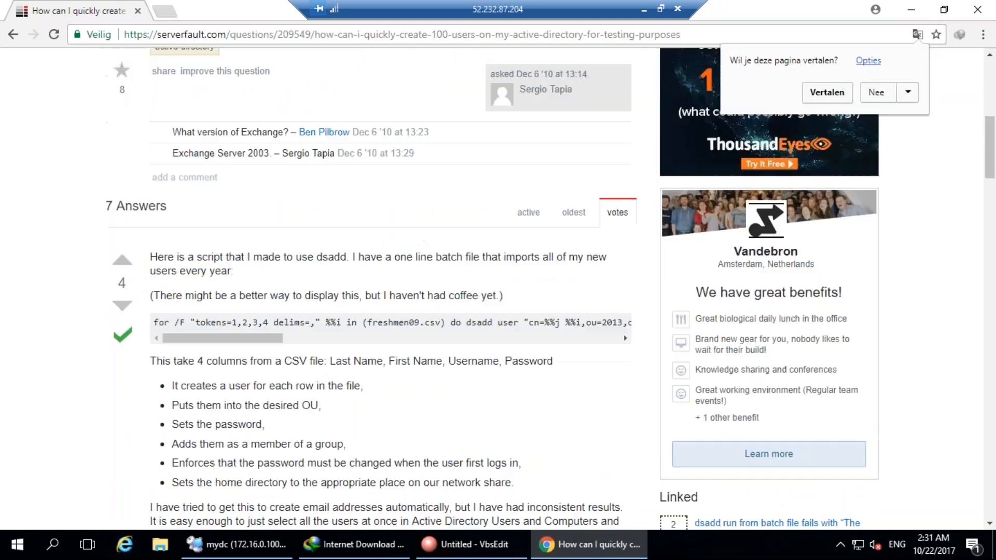
scroll(389, 285, up, 3)
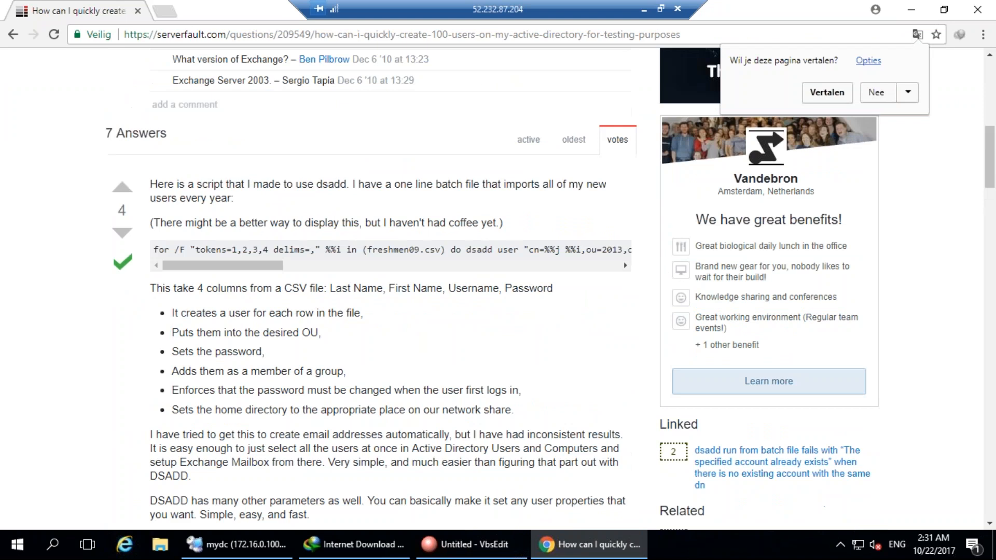
scroll(251, 429, down, 12)
click(7, 29)
drag(6, 20, 48, 56)
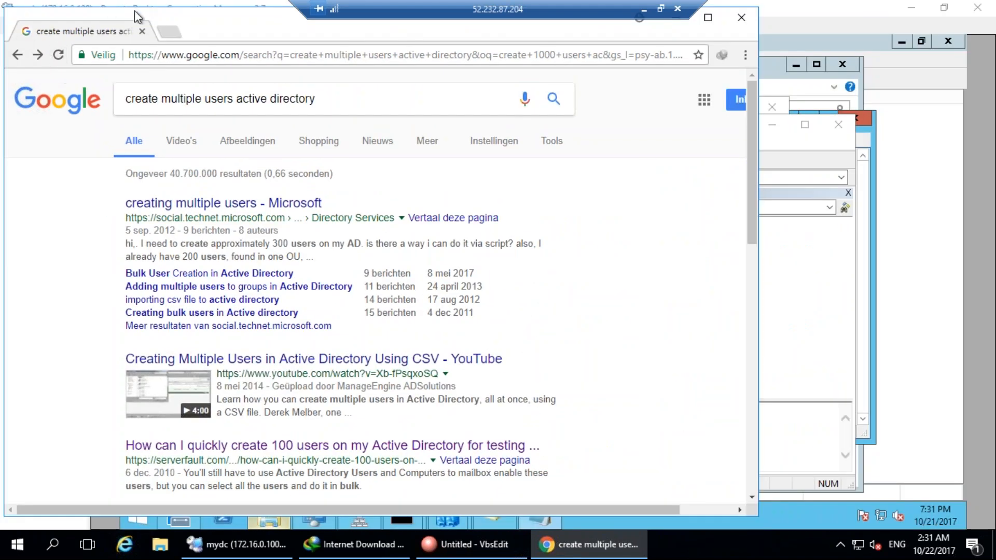
Run the 100.vbs script from Documents and dismiss its Invalid character error.
double_click(244, 27)
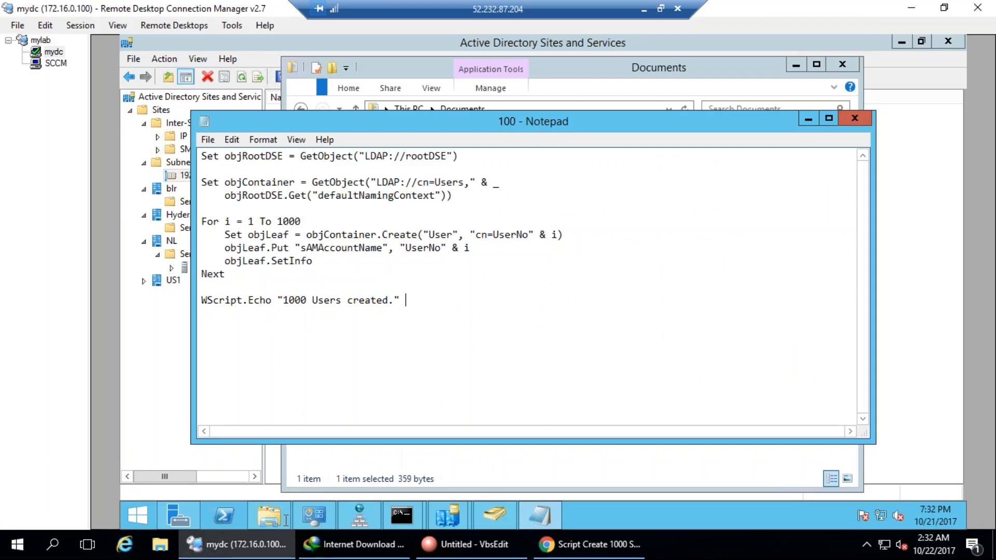
click(224, 516)
click(276, 524)
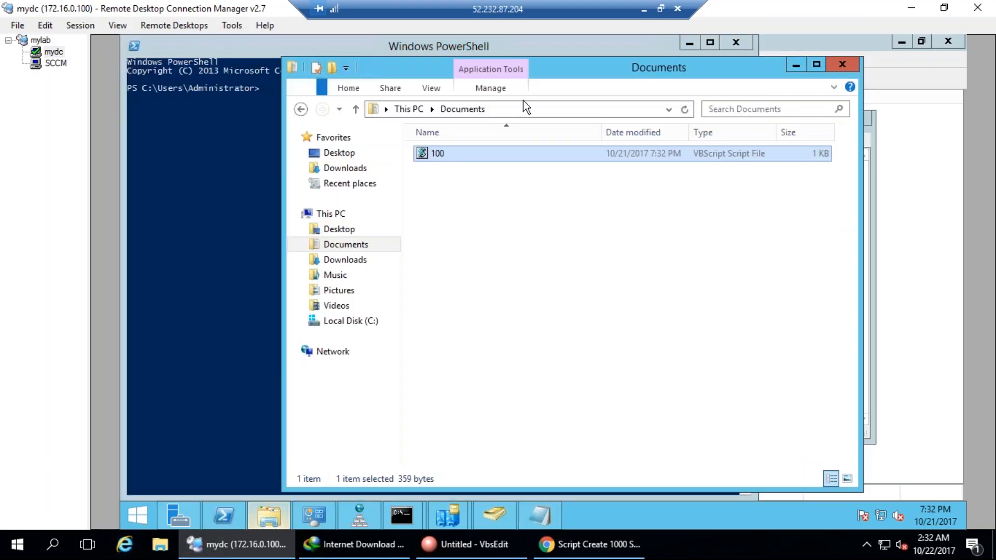
double_click(468, 153)
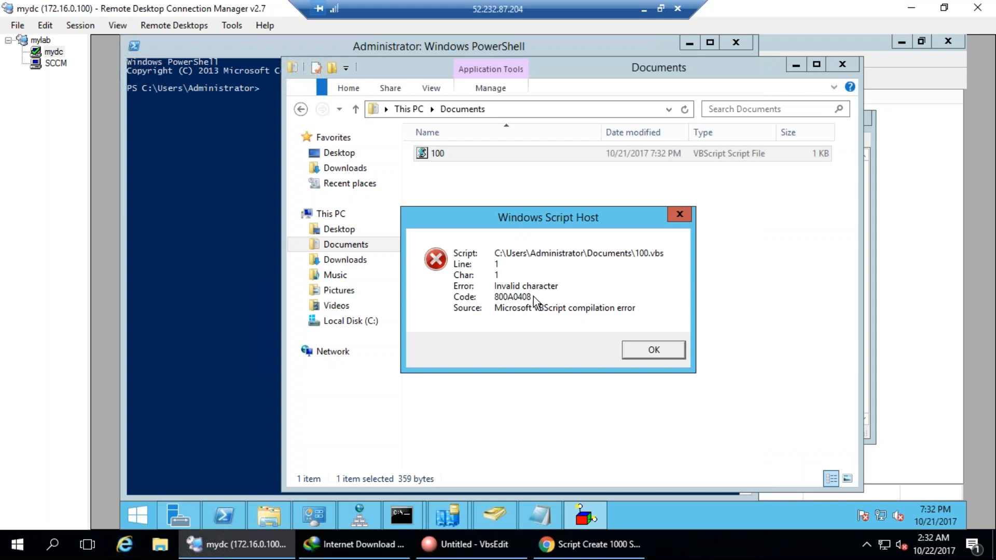
click(656, 352)
Check the 100 script's Save As file types in Notepad, cancel, then close Notepad, Documents and PowerShell.
click(541, 516)
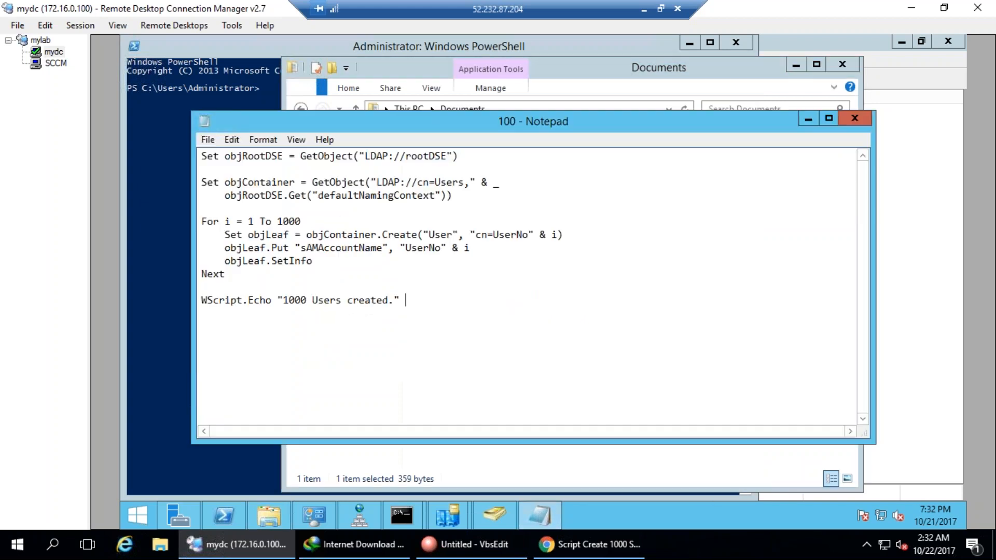
click(214, 158)
drag(622, 122, 576, 137)
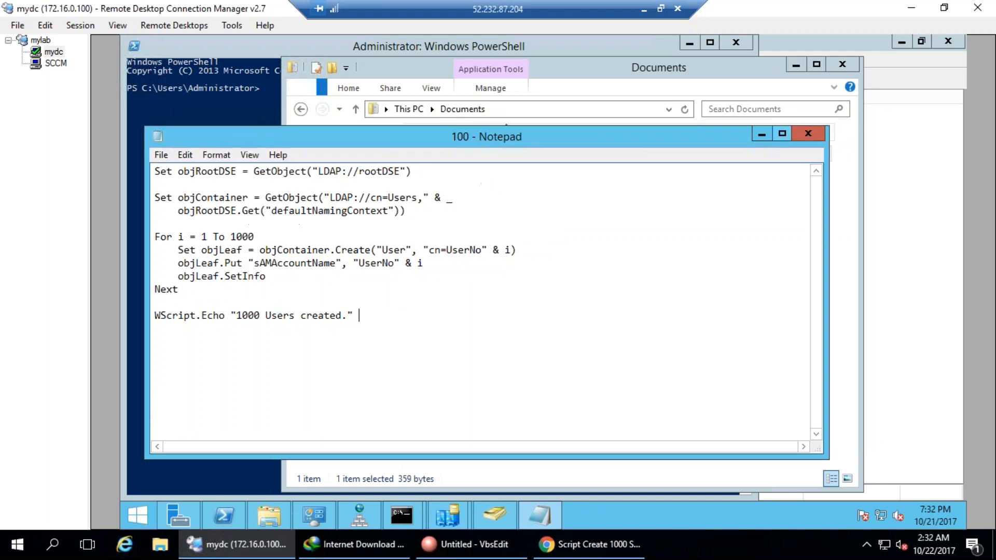
click(162, 154)
click(207, 219)
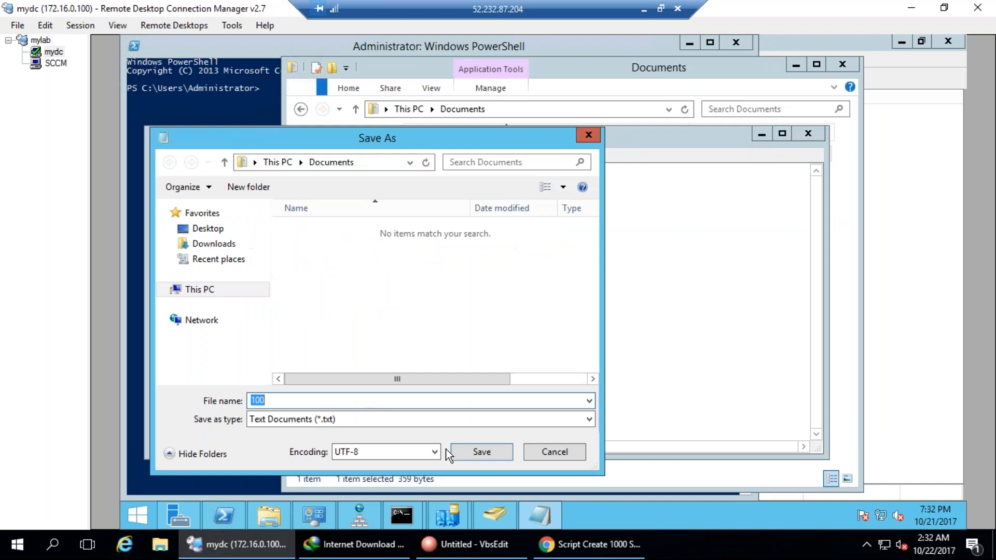
click(371, 419)
click(366, 431)
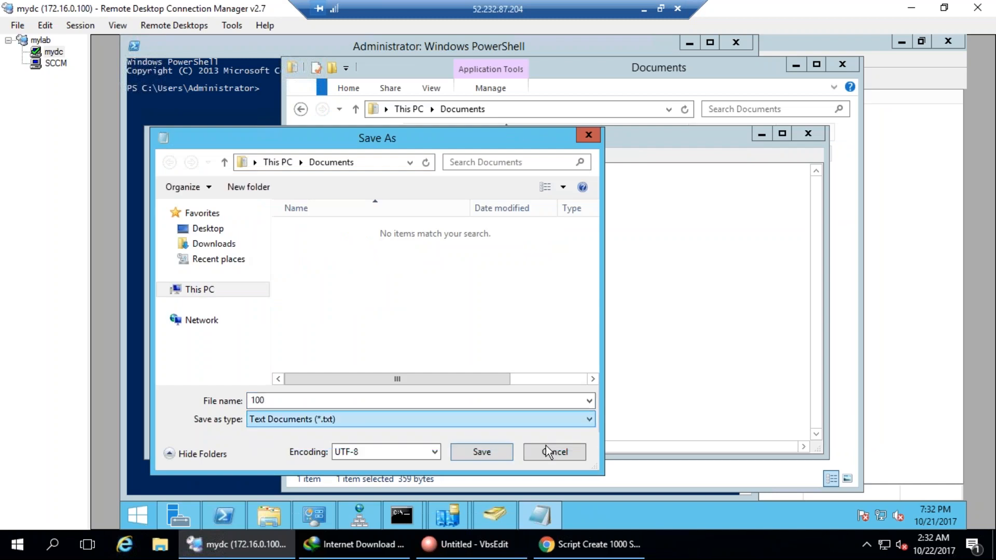
click(548, 452)
click(808, 133)
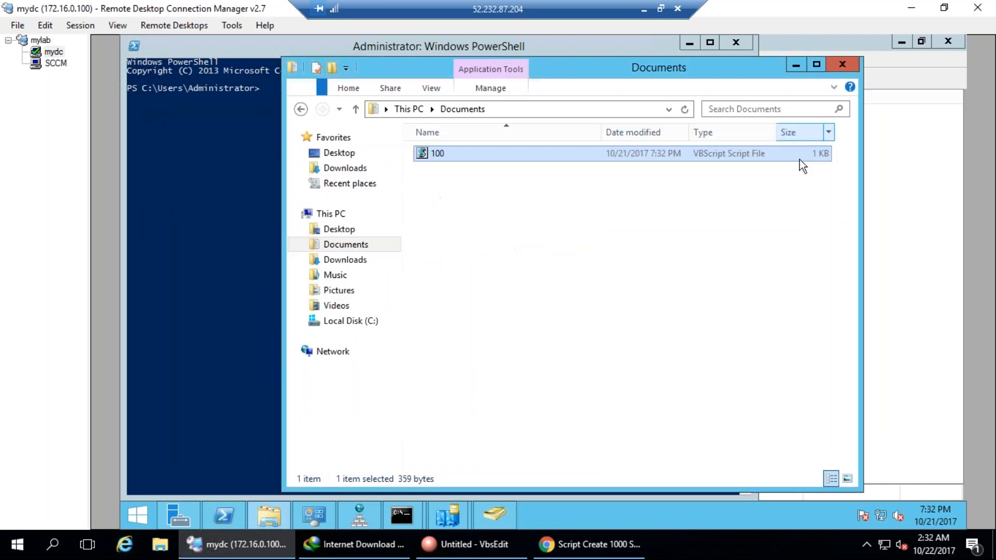
double_click(293, 68)
click(736, 44)
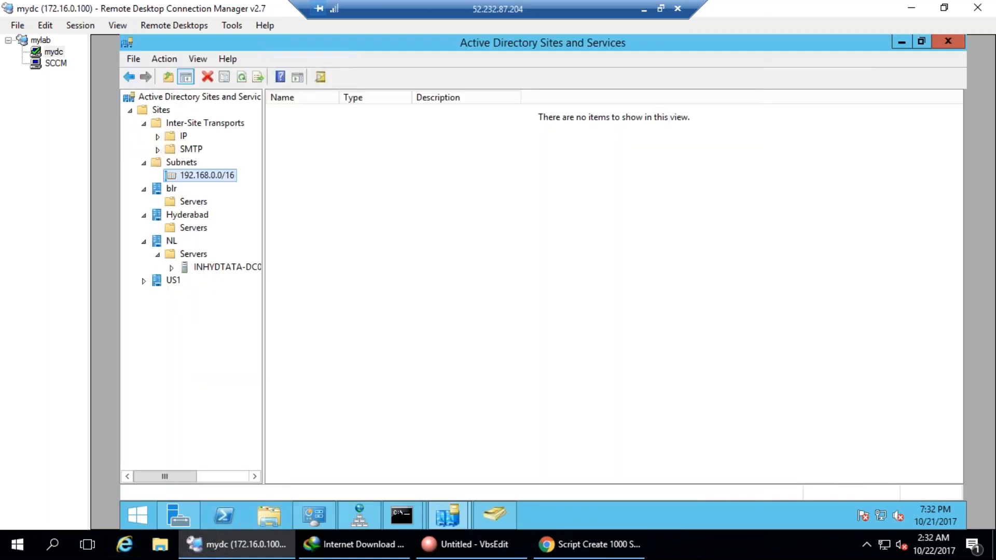
In Active Directory Users and Computers, browse the System and Builtin containers.
click(499, 513)
click(147, 244)
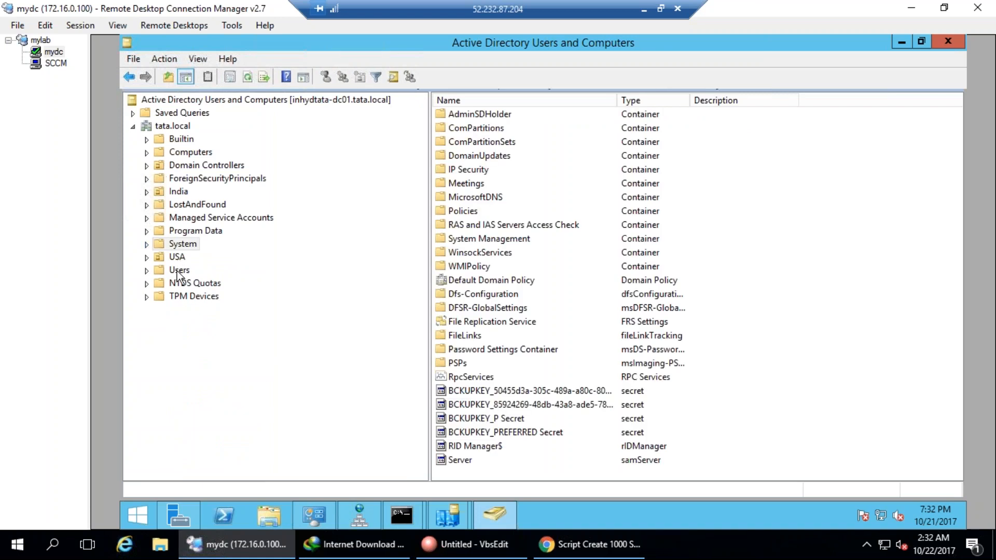
click(182, 139)
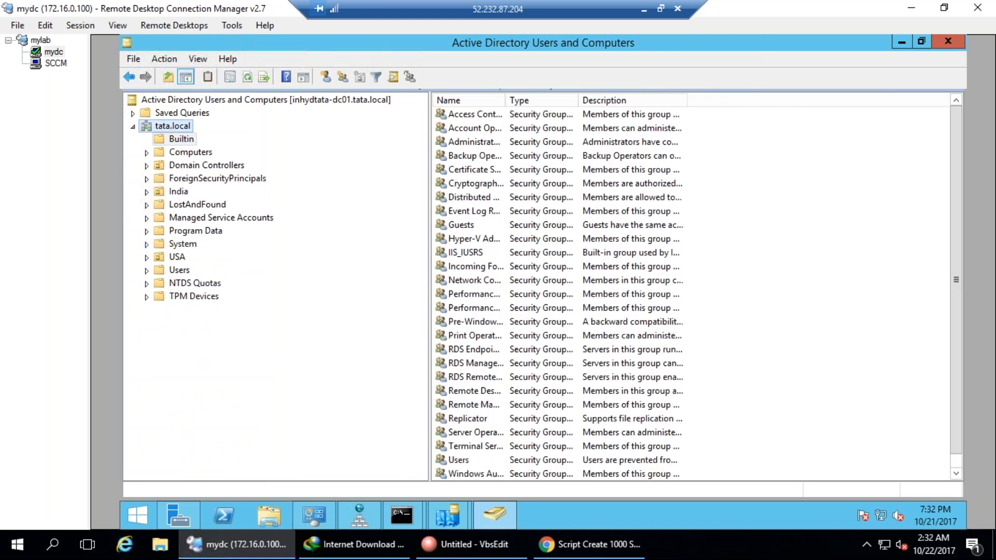
Search tata.local for users, contacts and groups, listing 52 items, then switch to the SCCM session.
right_click(174, 127)
click(207, 152)
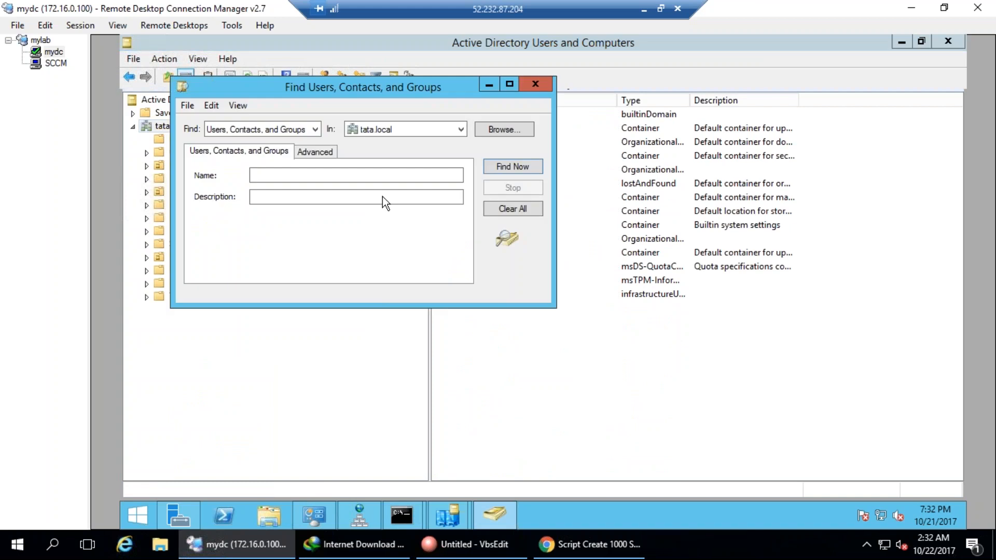
click(259, 129)
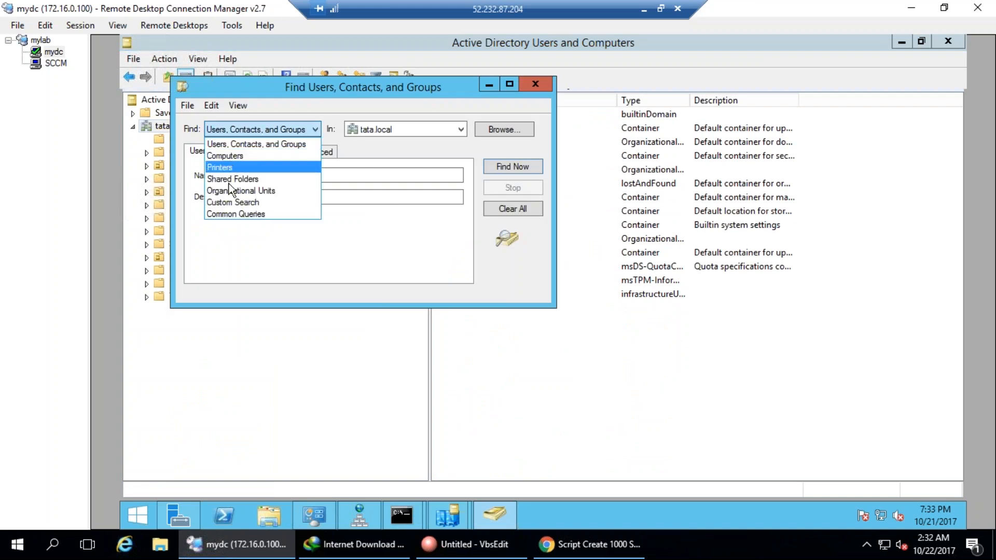
click(232, 145)
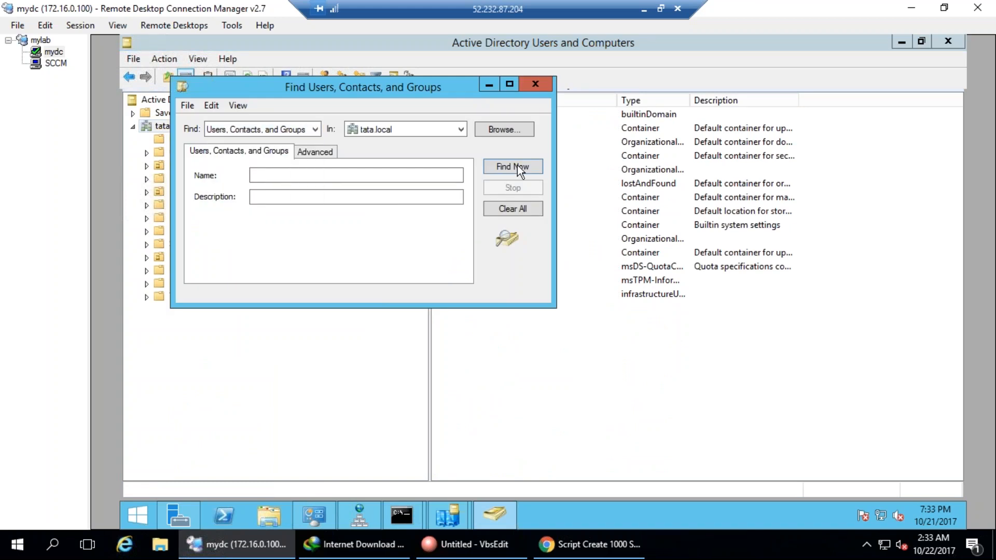
click(519, 167)
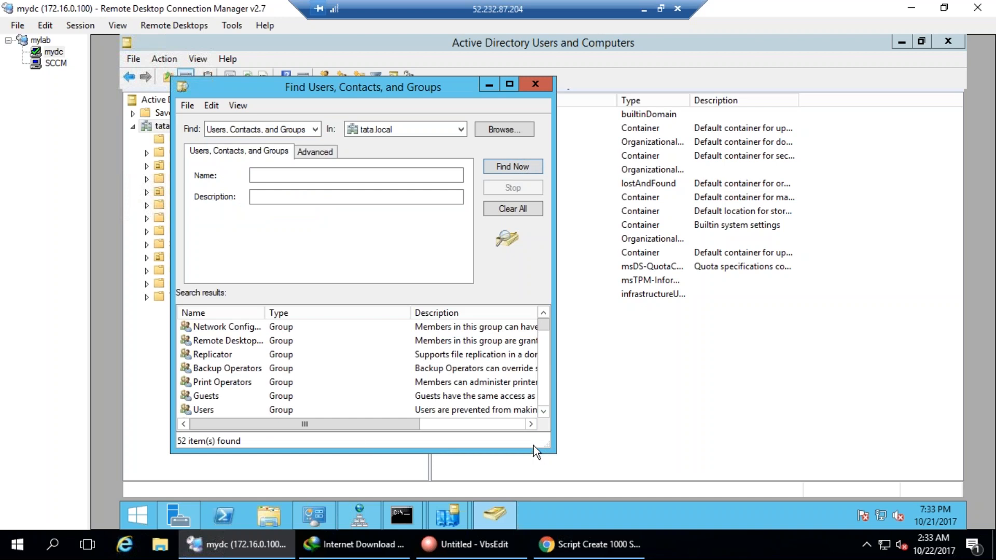
drag(552, 449, 591, 557)
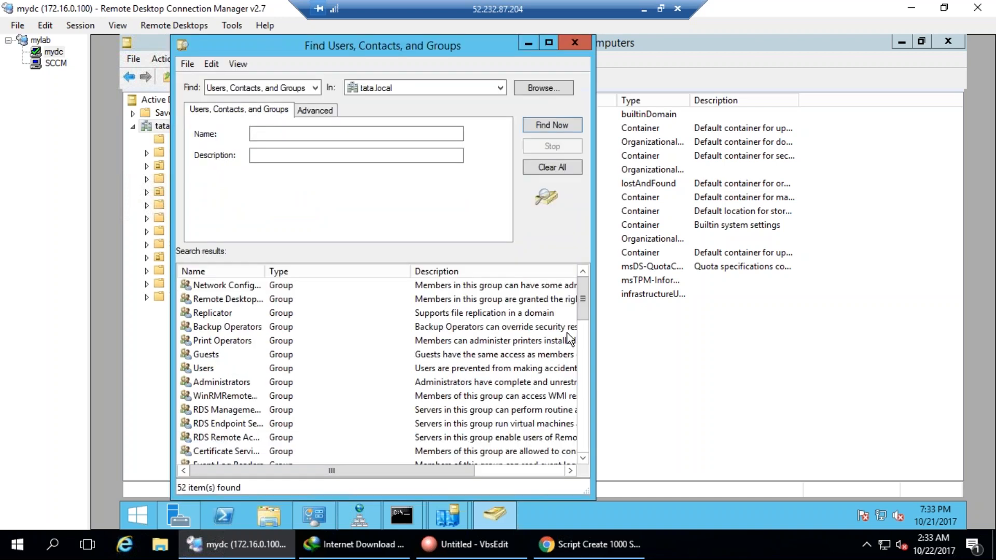
drag(583, 310, 586, 488)
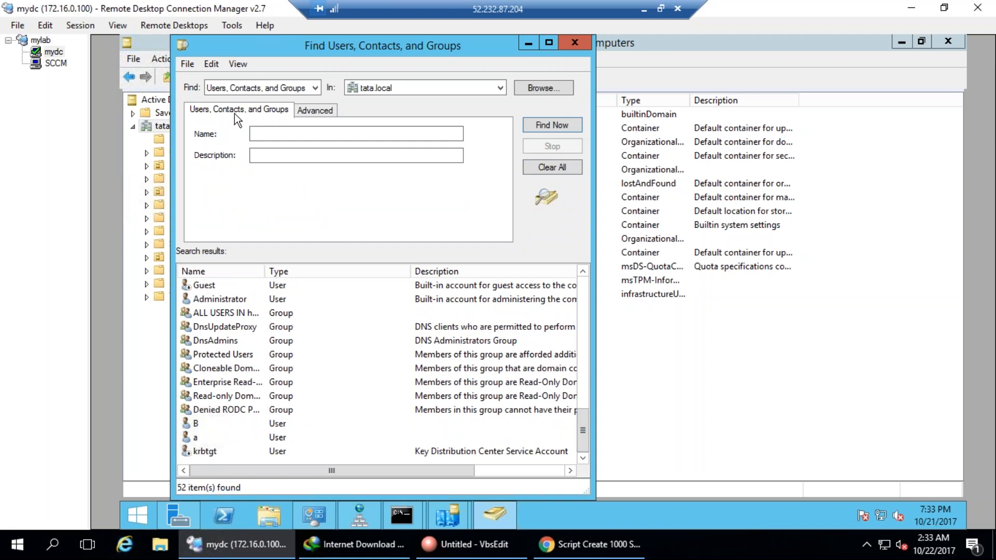
click(55, 63)
Enable Active Directory User Discovery and add a new container, browsing the tata domain tree.
double_click(406, 280)
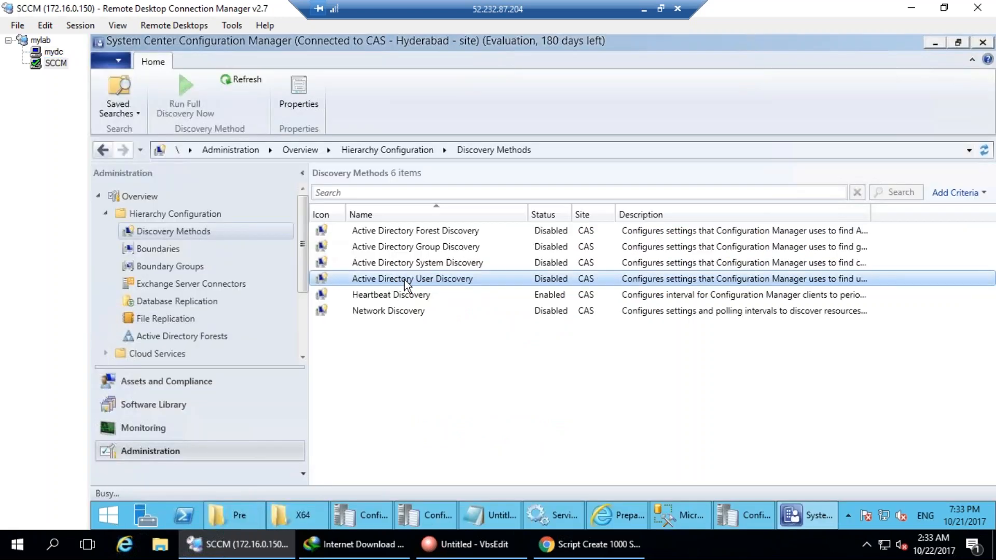
click(406, 184)
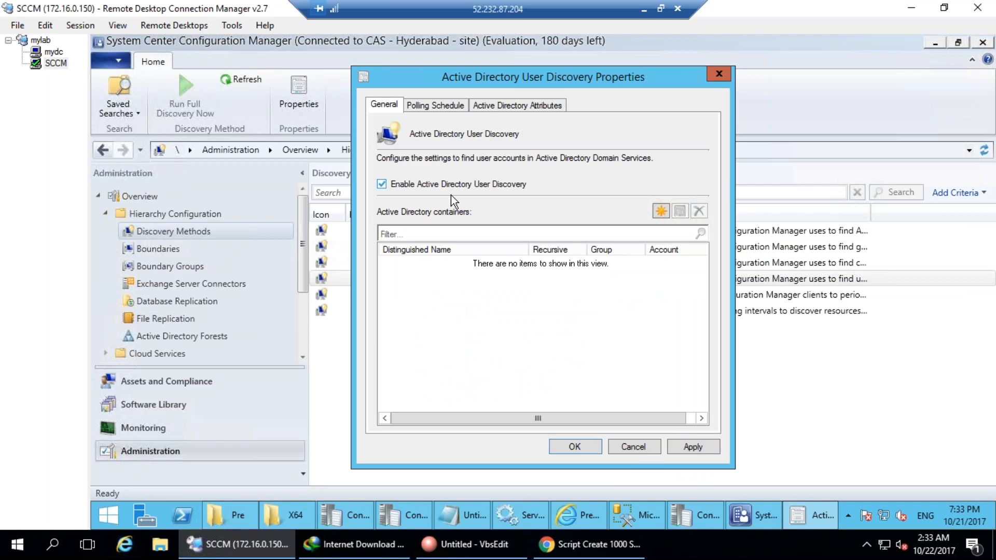
click(661, 211)
click(690, 221)
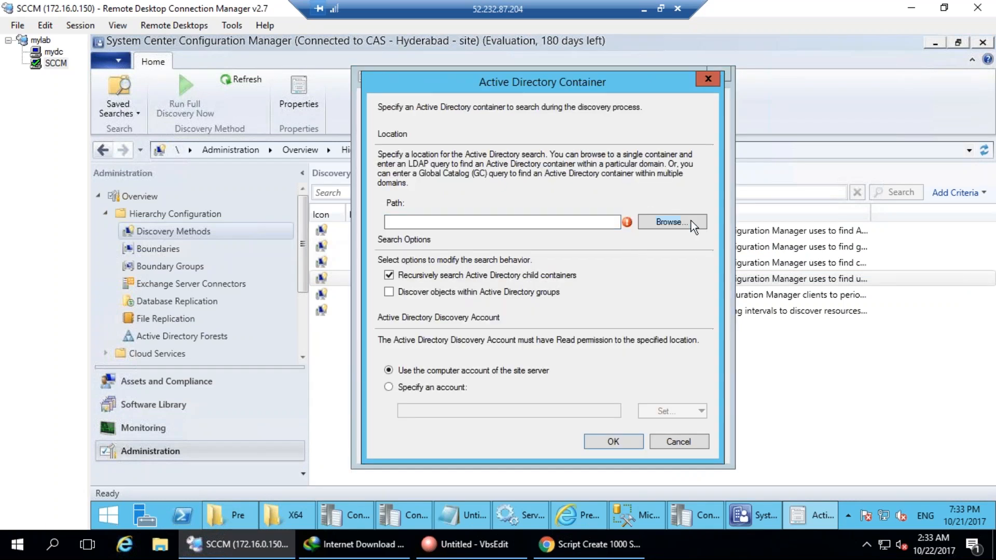
double_click(470, 185)
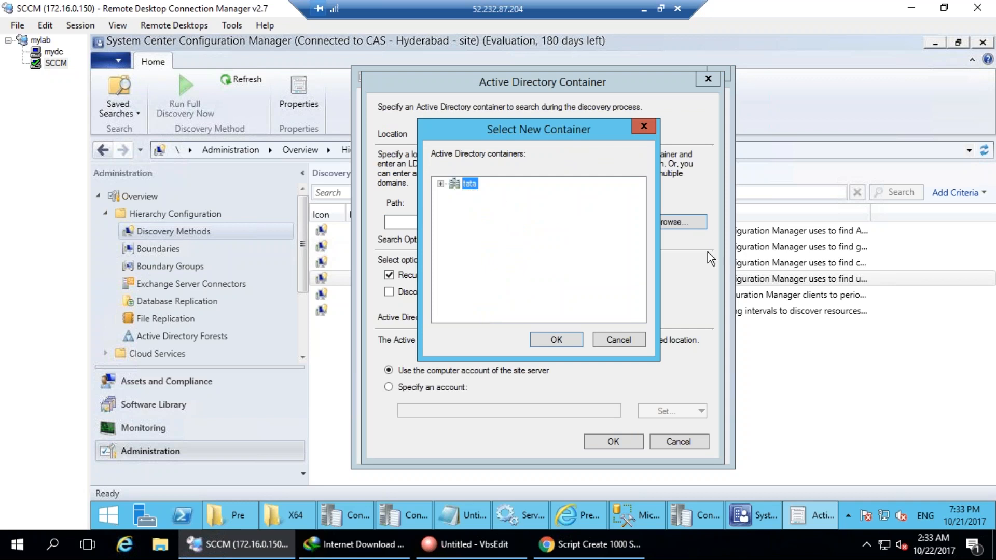
click(440, 184)
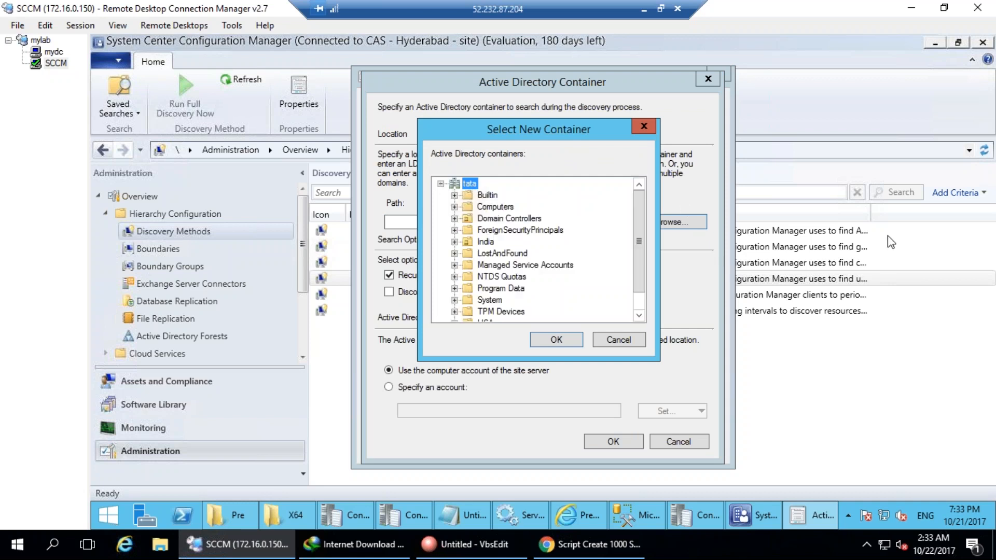
Select the whole tata domain as the container and include objects within AD groups.
mouse_move(469, 230)
mouse_down()
mouse_move(466, 248)
mouse_move(668, 205)
mouse_up()
key(Escape)
mouse_move(539, 317)
mouse_down()
mouse_move(568, 295)
mouse_move(560, 293)
mouse_up()
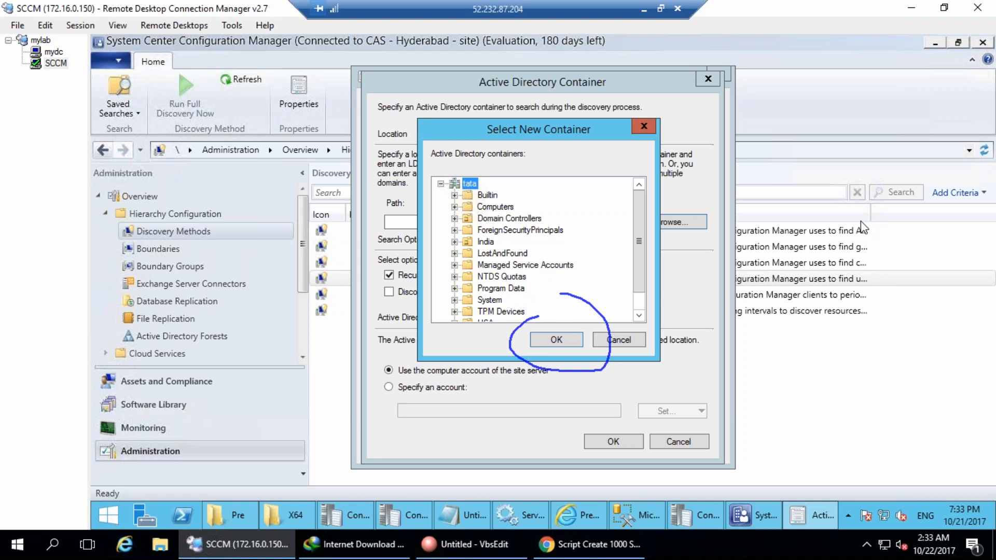
key(Escape)
click(556, 340)
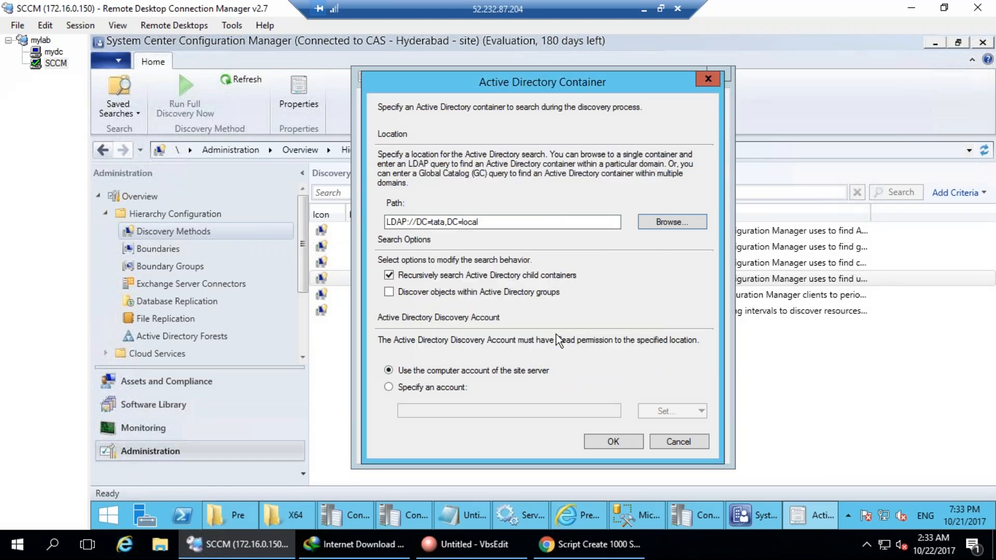
click(487, 288)
click(623, 444)
Review the polling schedule: full discovery every 7 days, delta discovery every 5 minutes.
click(703, 446)
click(436, 106)
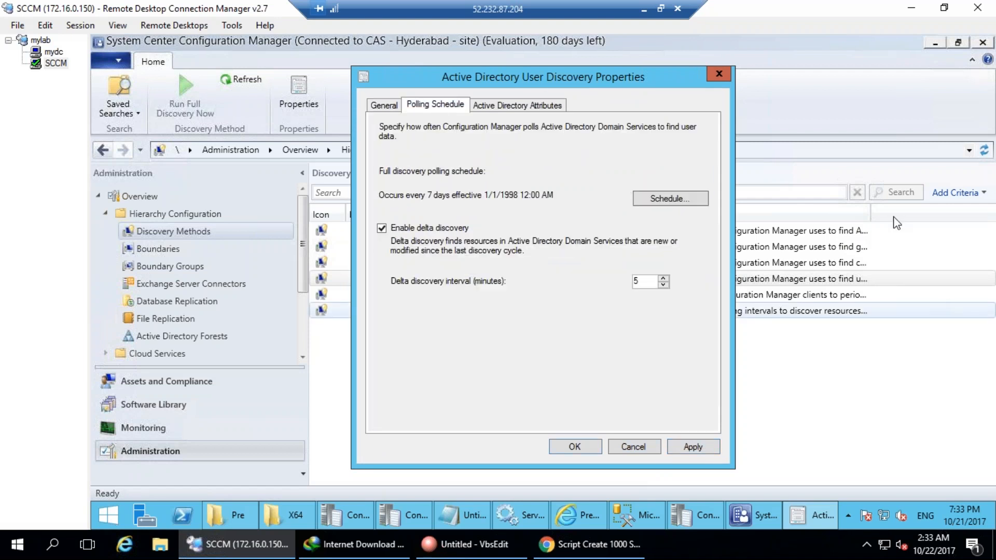
drag(566, 157, 476, 126)
mouse_move(408, 127)
mouse_down()
mouse_move(493, 217)
mouse_move(501, 139)
mouse_up()
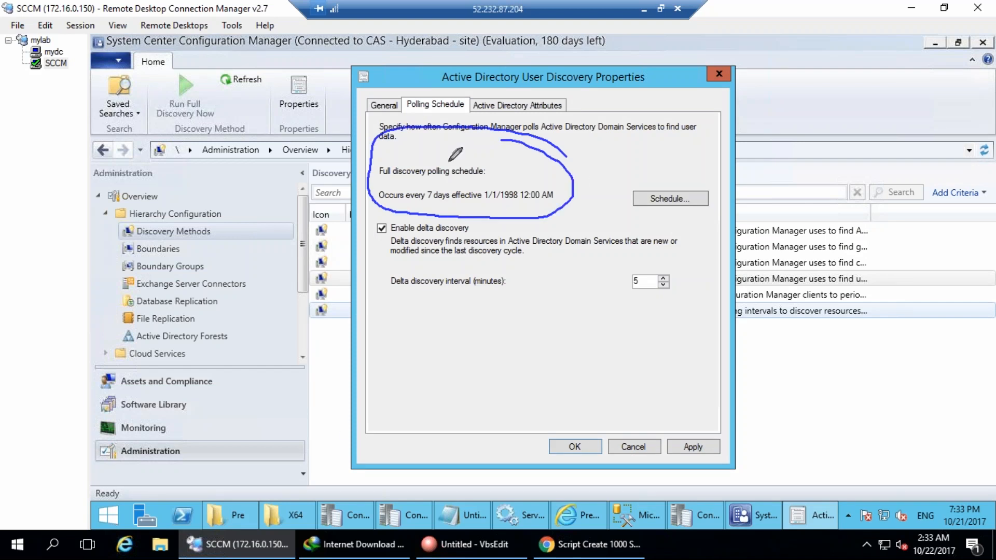
drag(435, 360, 404, 374)
drag(401, 381, 402, 417)
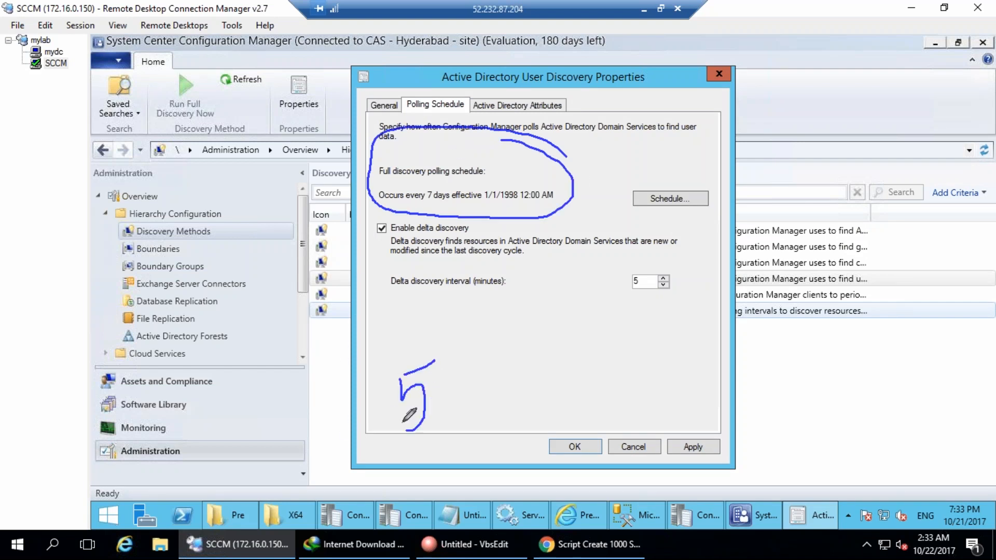
mouse_move(448, 377)
mouse_down()
mouse_move(465, 359)
mouse_move(470, 404)
mouse_move(499, 411)
mouse_up()
mouse_move(499, 363)
mouse_down()
mouse_move(364, 437)
mouse_move(519, 365)
mouse_move(508, 363)
mouse_move(518, 371)
mouse_up()
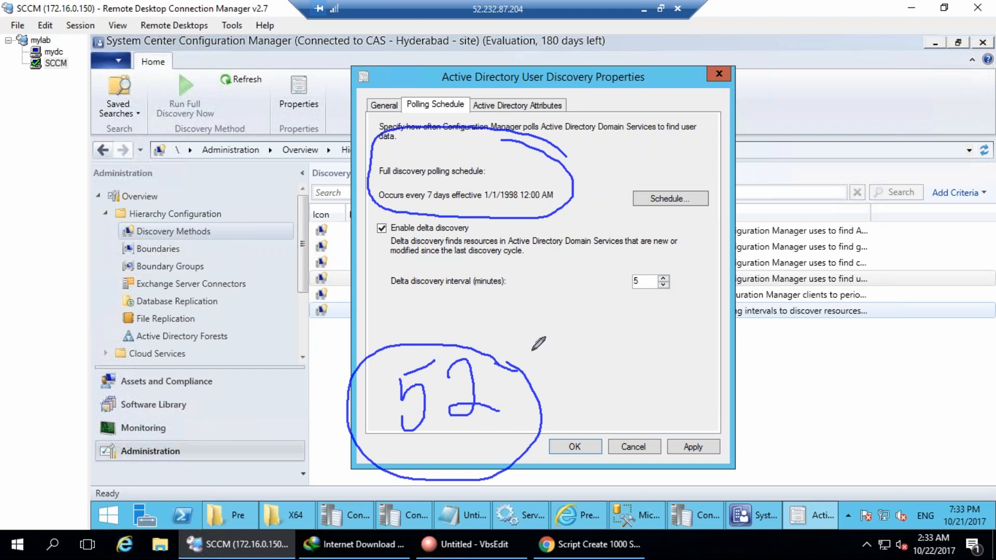
mouse_move(524, 374)
mouse_down()
mouse_move(564, 351)
mouse_move(588, 356)
mouse_up()
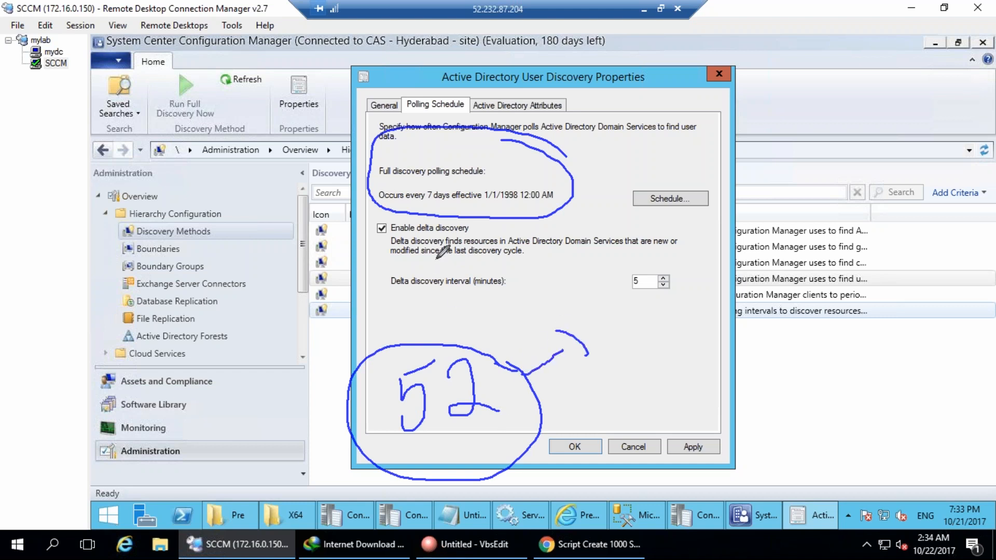
drag(491, 295, 557, 302)
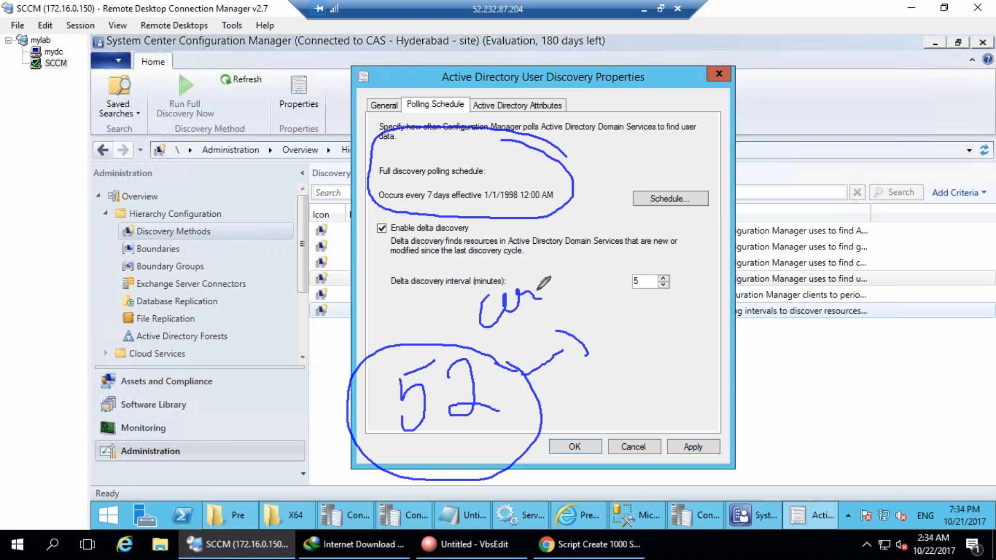
mouse_move(393, 243)
mouse_down()
mouse_move(431, 204)
mouse_move(384, 210)
mouse_move(397, 254)
mouse_up()
drag(690, 244, 645, 254)
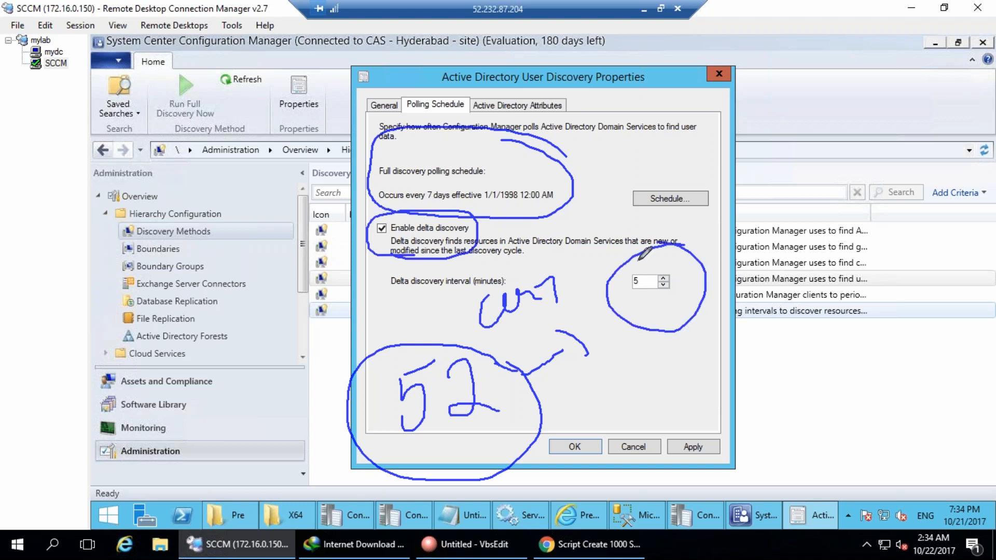
drag(472, 232, 542, 228)
key(Escape)
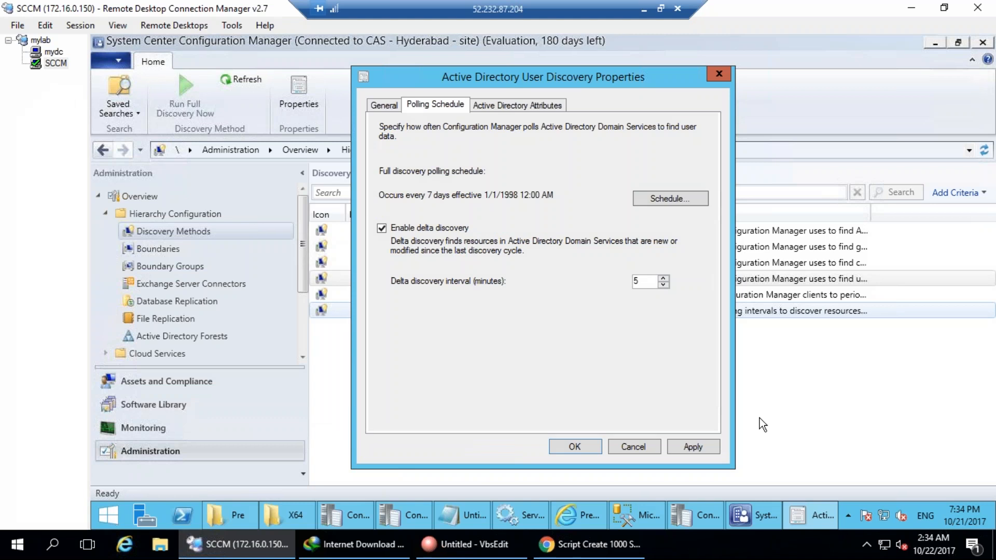
Apply the user discovery settings, agree to run full discovery as soon as possible, and close.
click(693, 447)
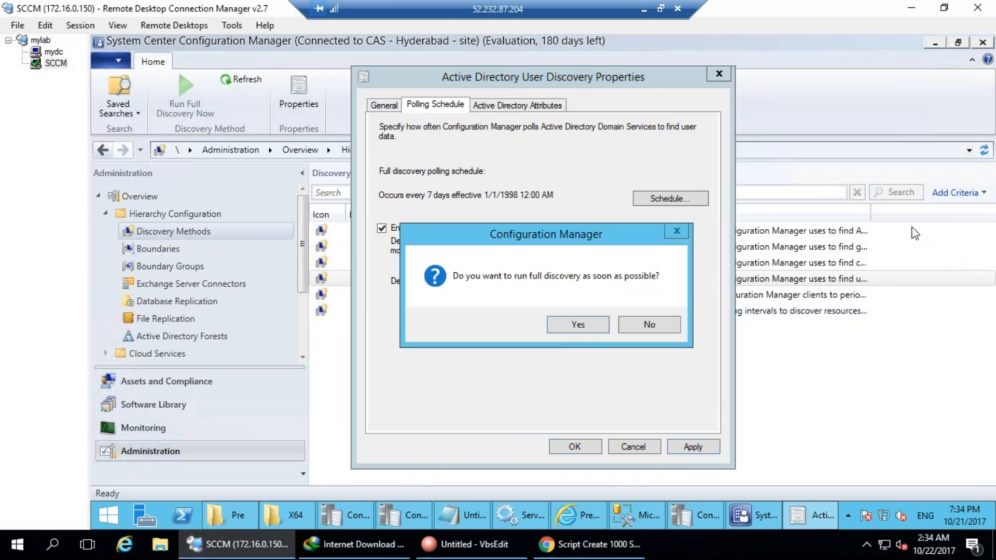
mouse_move(524, 197)
mouse_down()
mouse_move(668, 369)
mouse_move(567, 191)
mouse_up()
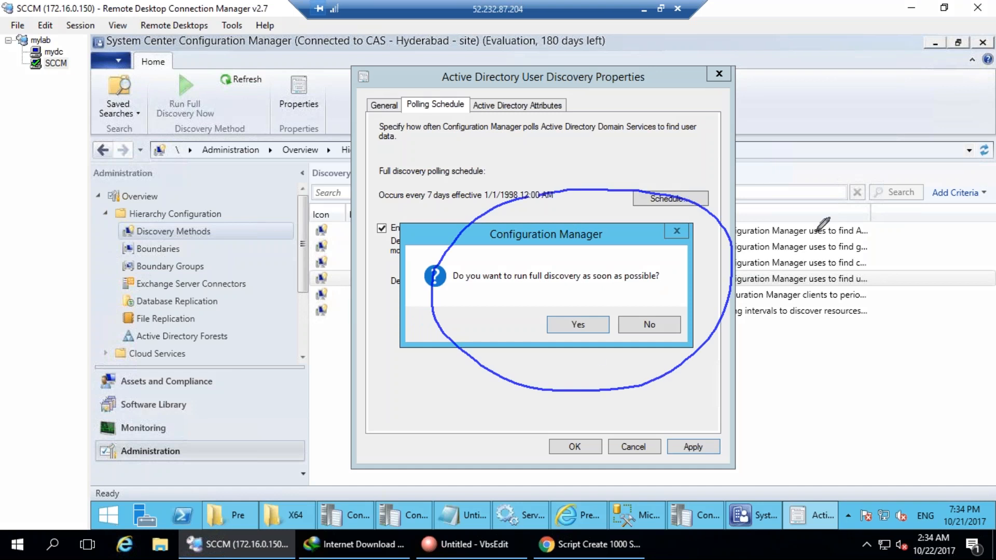
key(Escape)
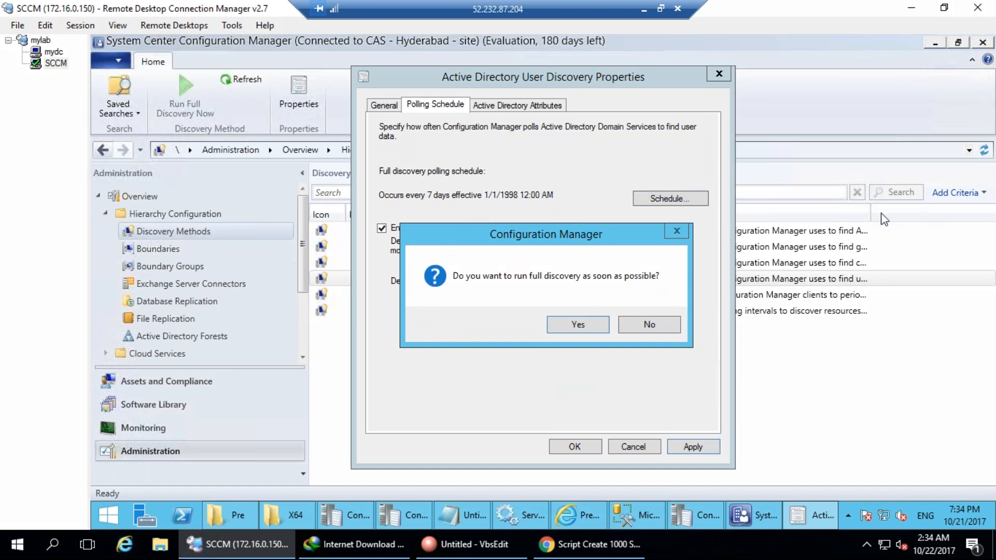
click(577, 326)
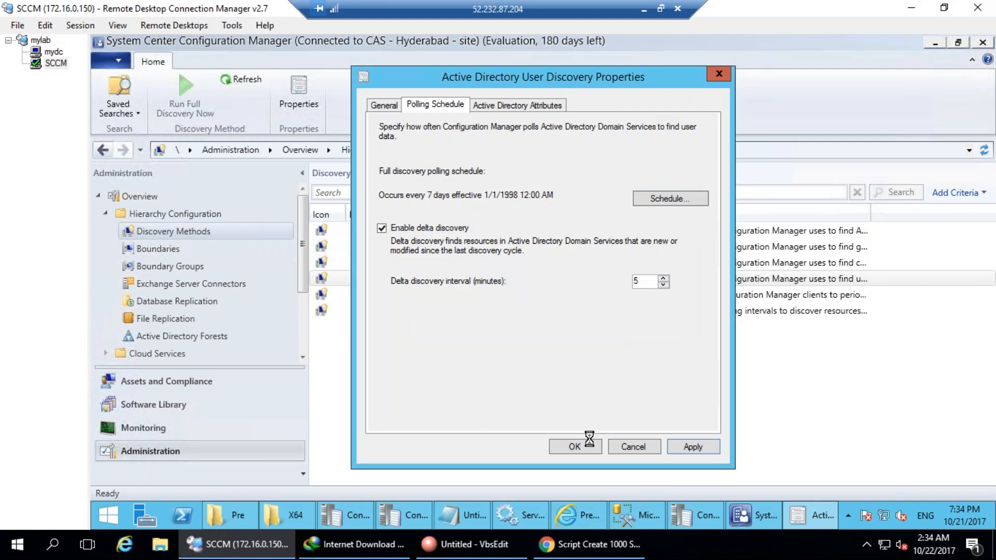
click(601, 453)
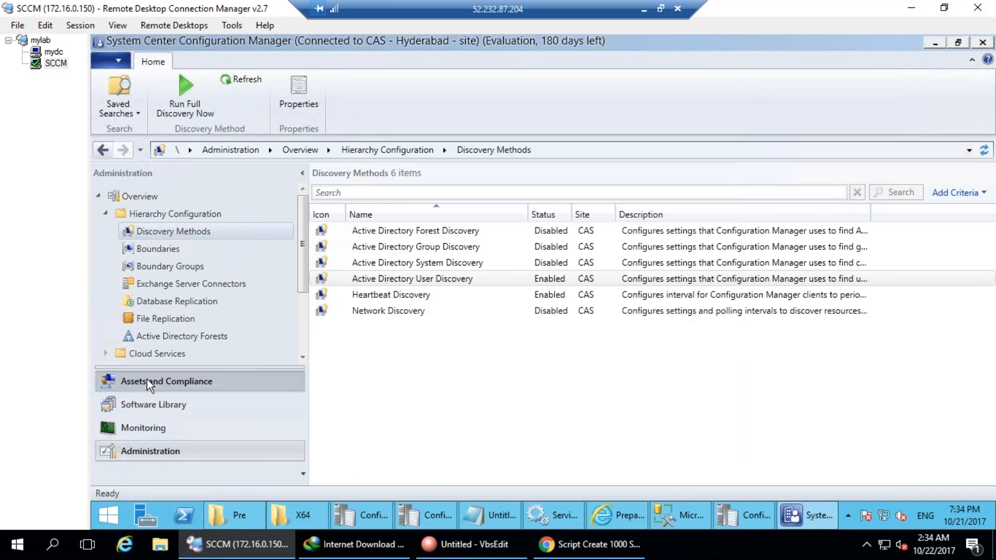
Open the User Collections list in Assets and Compliance, noting the CAS site name.
click(148, 380)
click(151, 230)
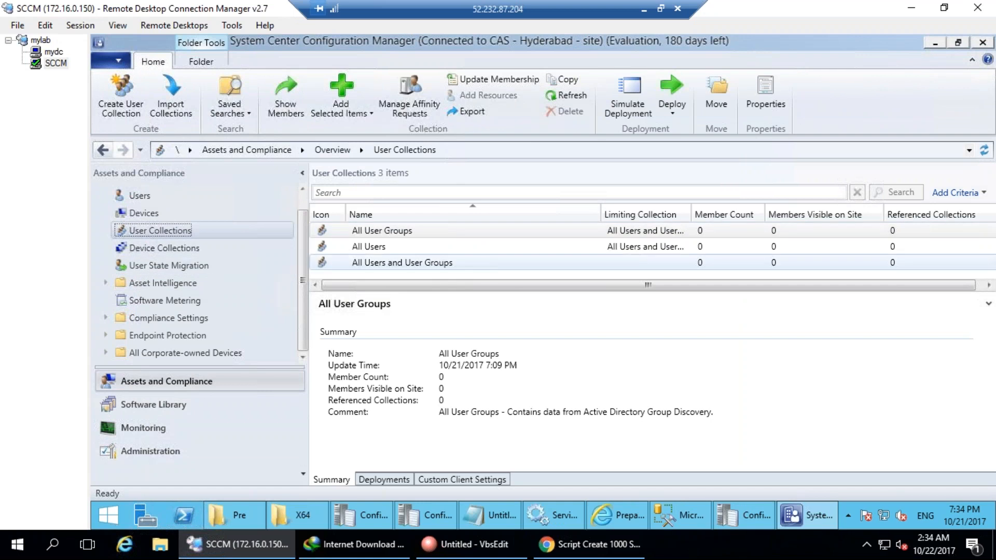
key(ctrl+2)
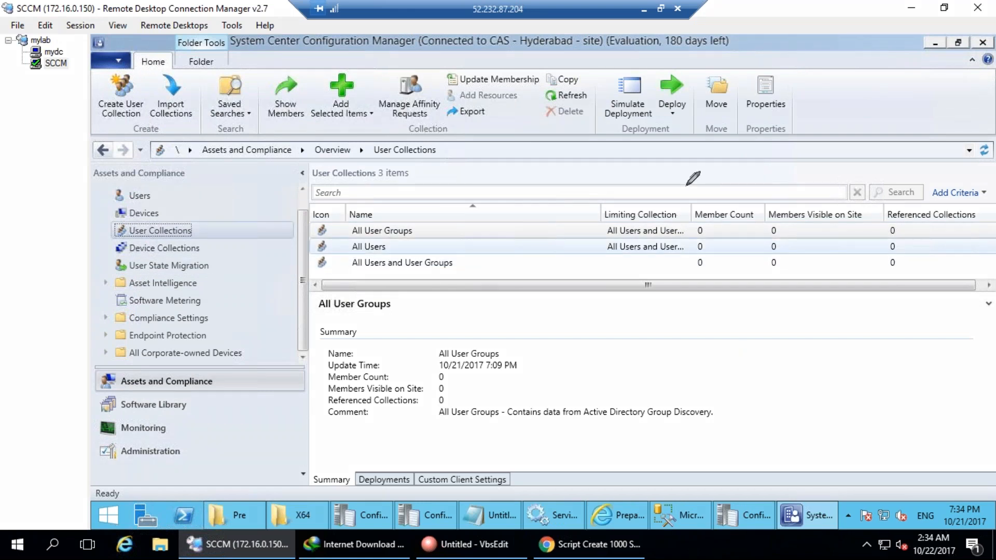
mouse_move(686, 186)
mouse_down()
mouse_move(825, 315)
mouse_move(660, 183)
mouse_move(651, 205)
mouse_up()
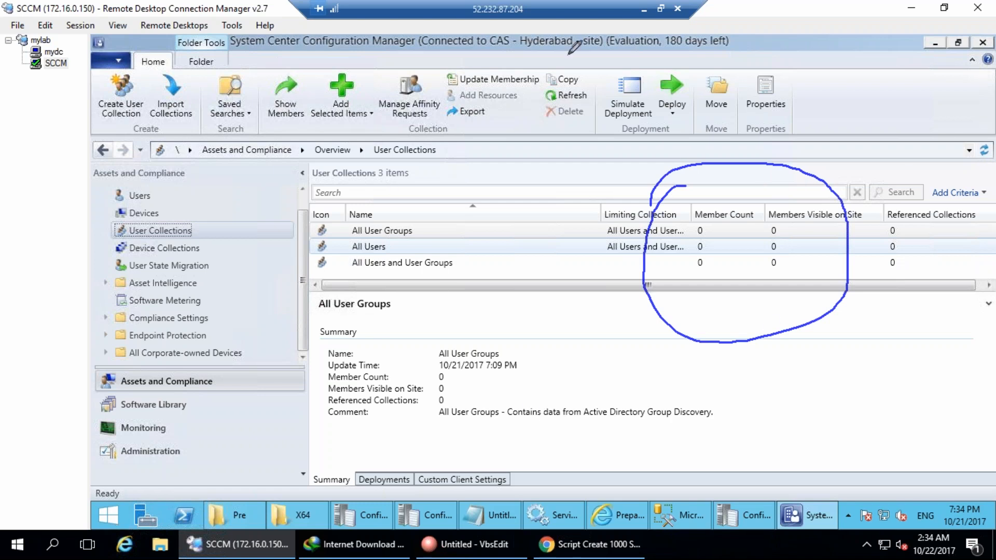
mouse_move(504, 48)
mouse_down()
mouse_move(480, 51)
mouse_move(463, 93)
mouse_move(528, 40)
mouse_move(493, 72)
mouse_up()
key(Escape)
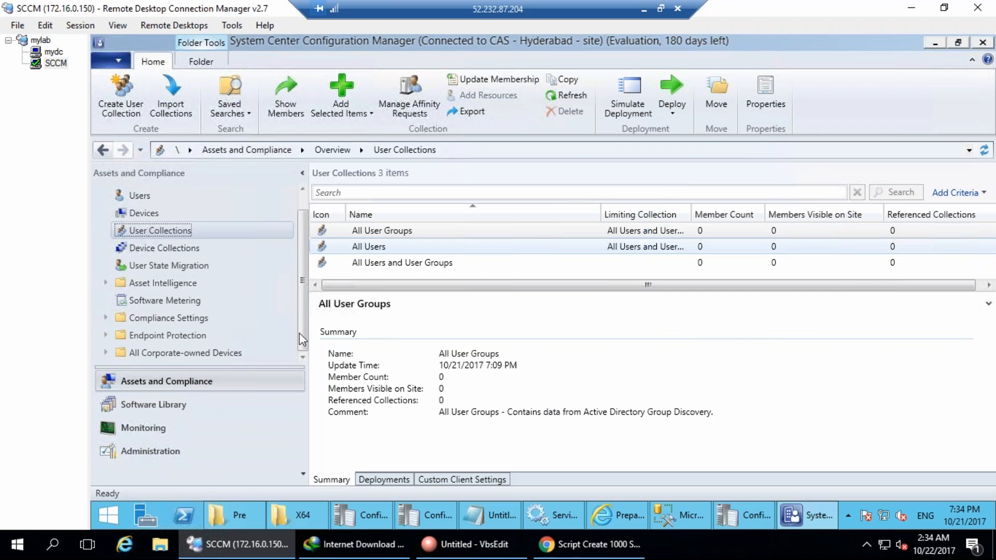
Update membership of all three user collections, including All Users and All User Groups.
click(490, 78)
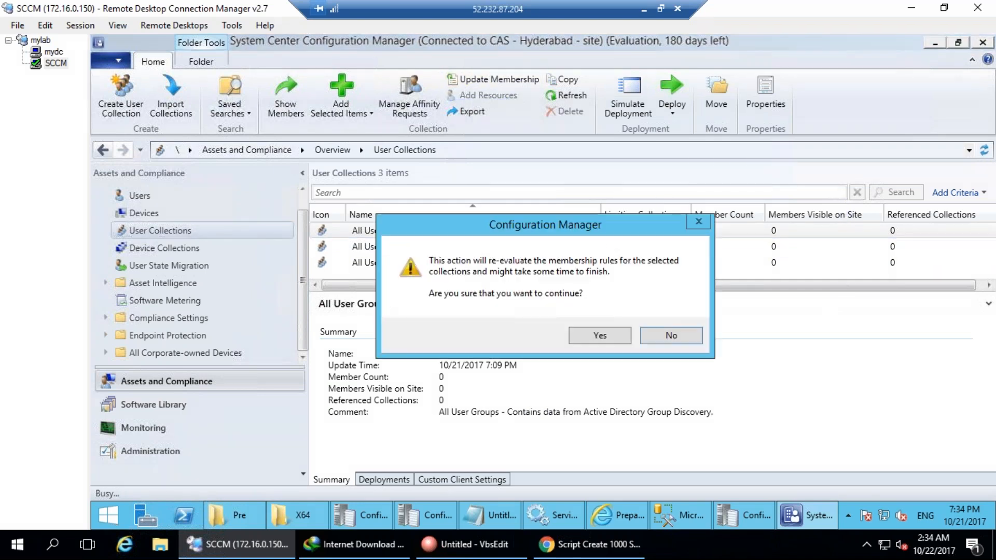
click(600, 337)
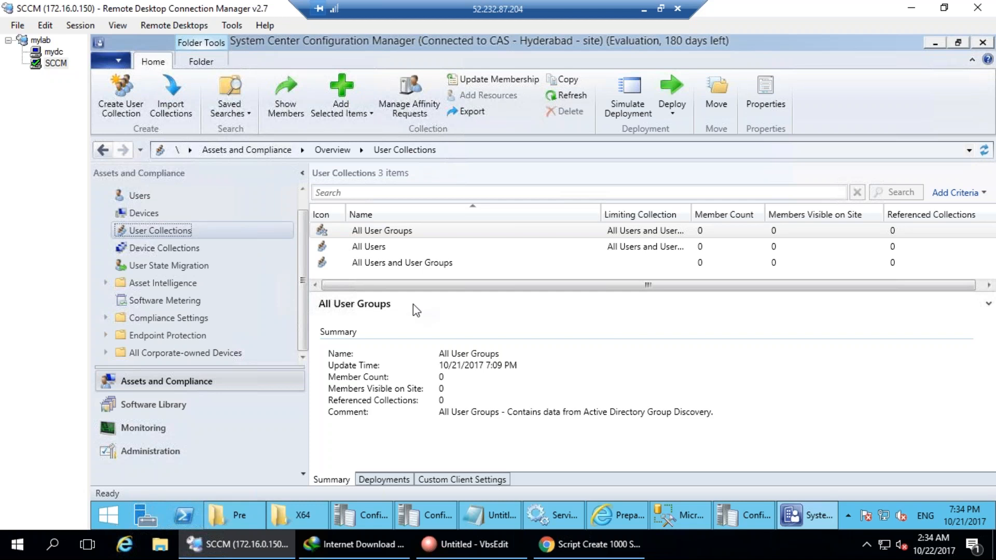
click(398, 263)
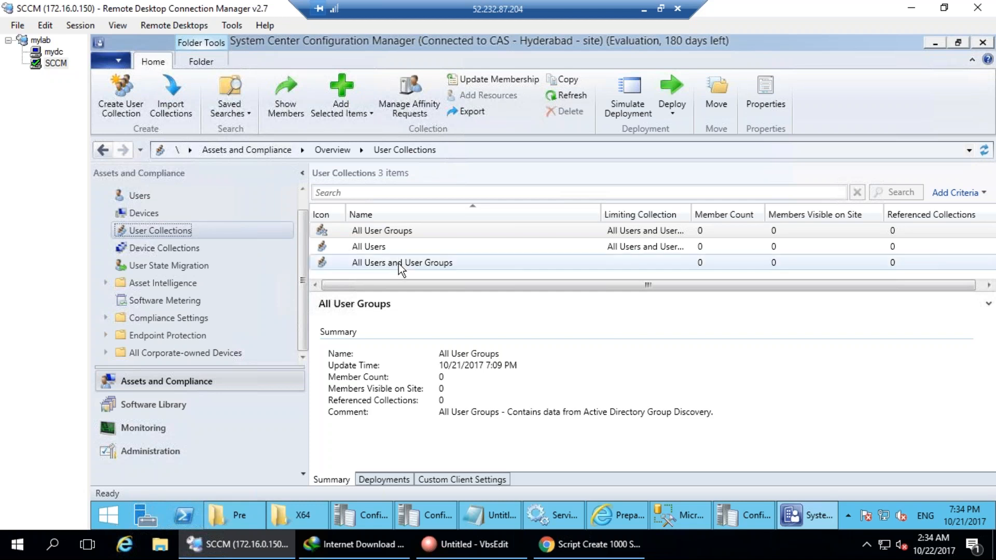
ctrl+click(374, 246)
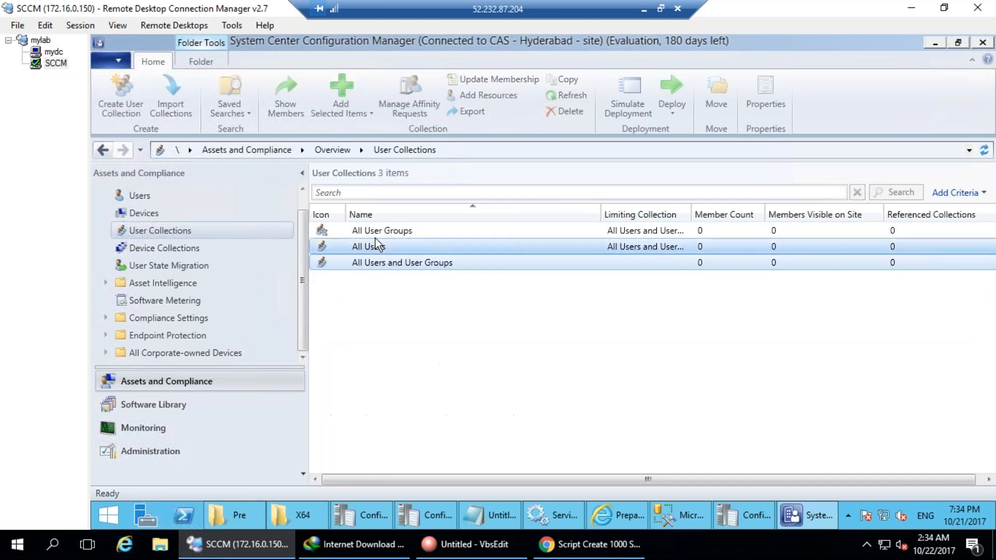
ctrl+click(375, 234)
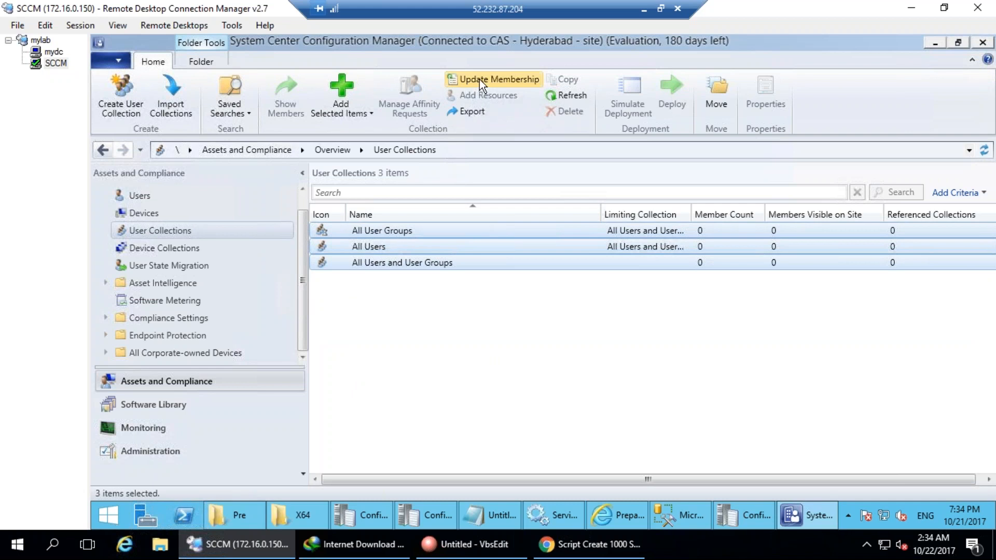
click(479, 80)
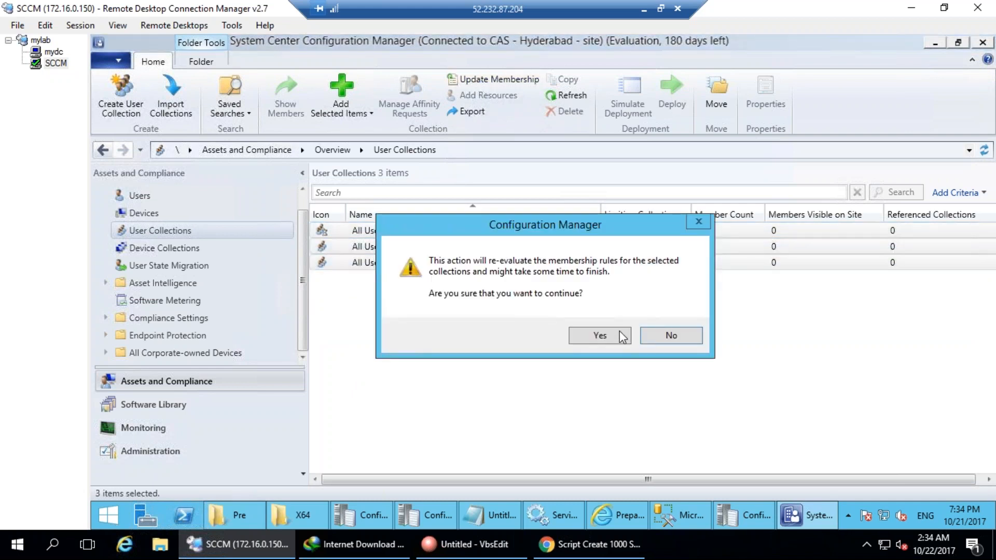
click(578, 342)
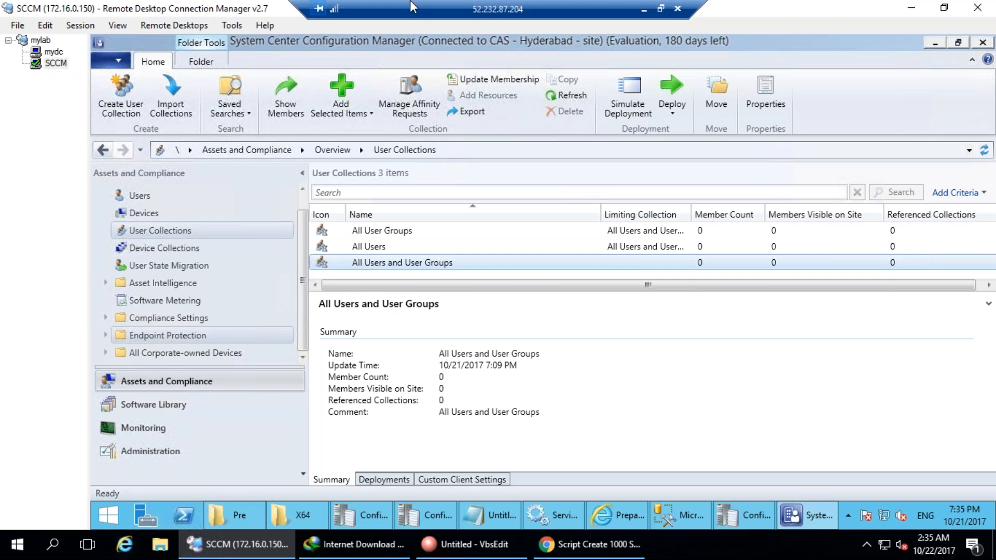
Select the User and System Discovery methods, then switch to the mydc session.
click(156, 452)
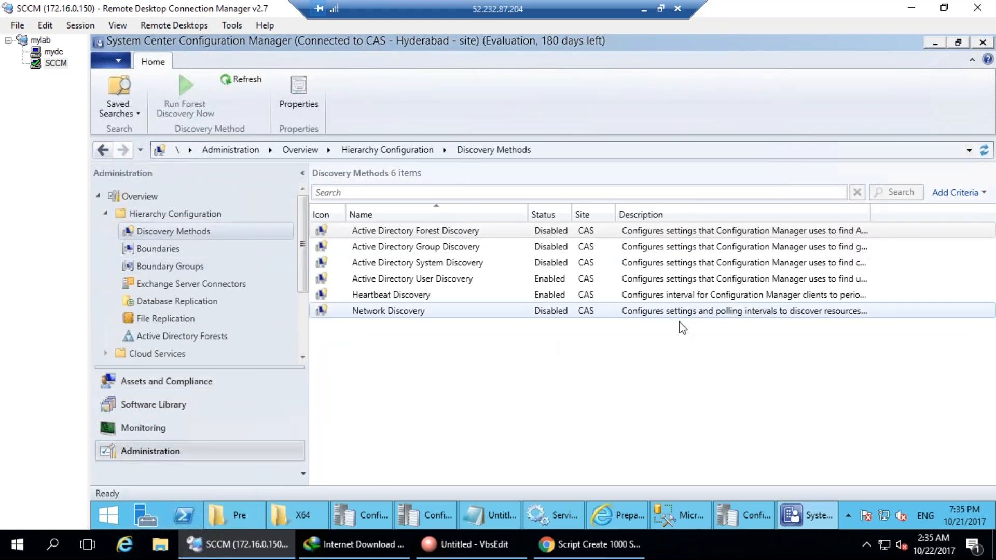
click(418, 277)
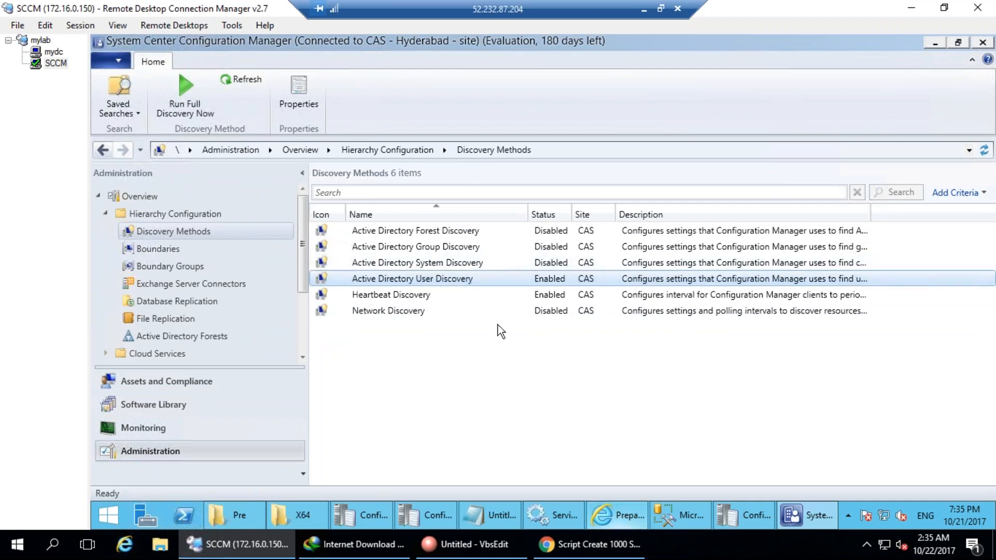
click(424, 262)
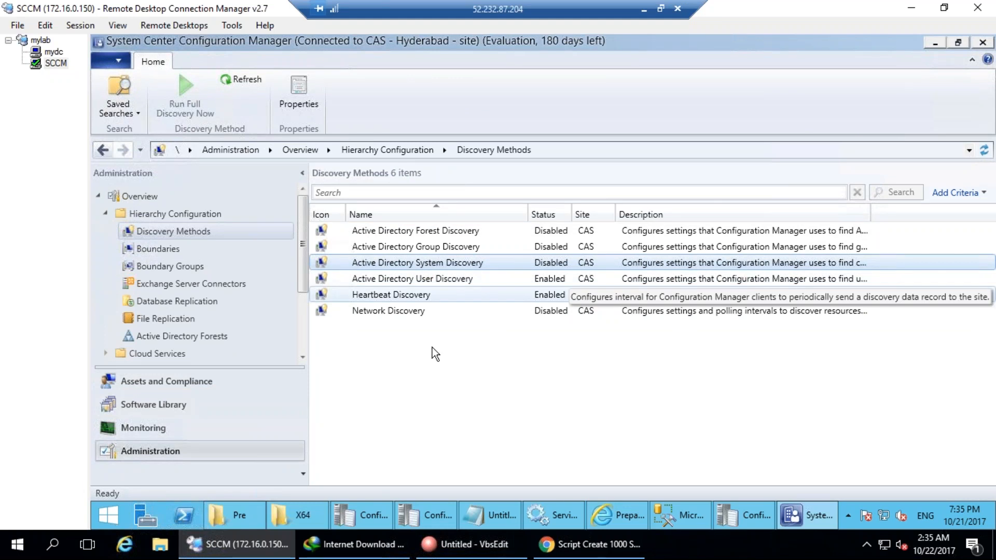
click(51, 54)
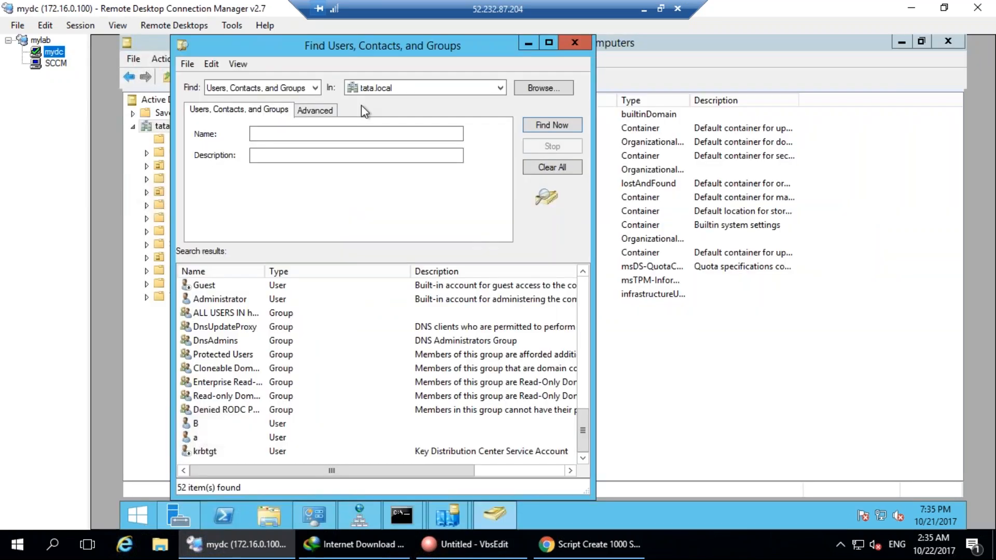
Search tata.local for computers, finding CLIENTPC-PC, INHYDTATA-CM01 and INHYDTATA-DC01.
click(299, 88)
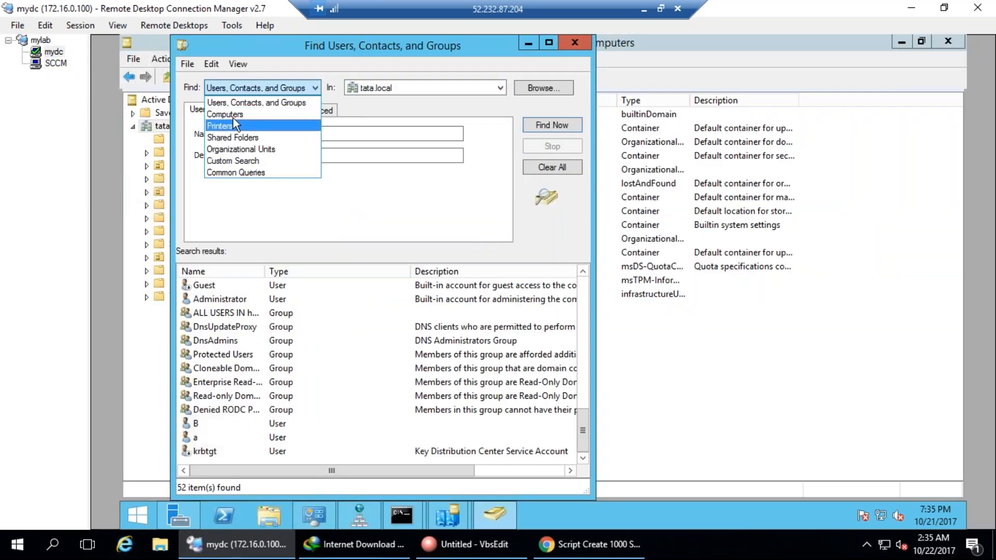
click(233, 115)
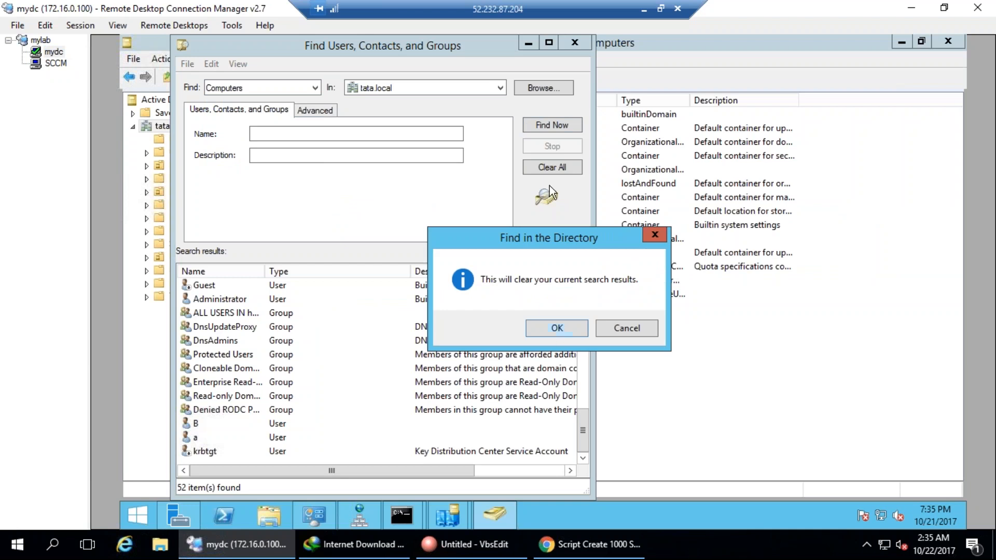
click(558, 328)
click(553, 133)
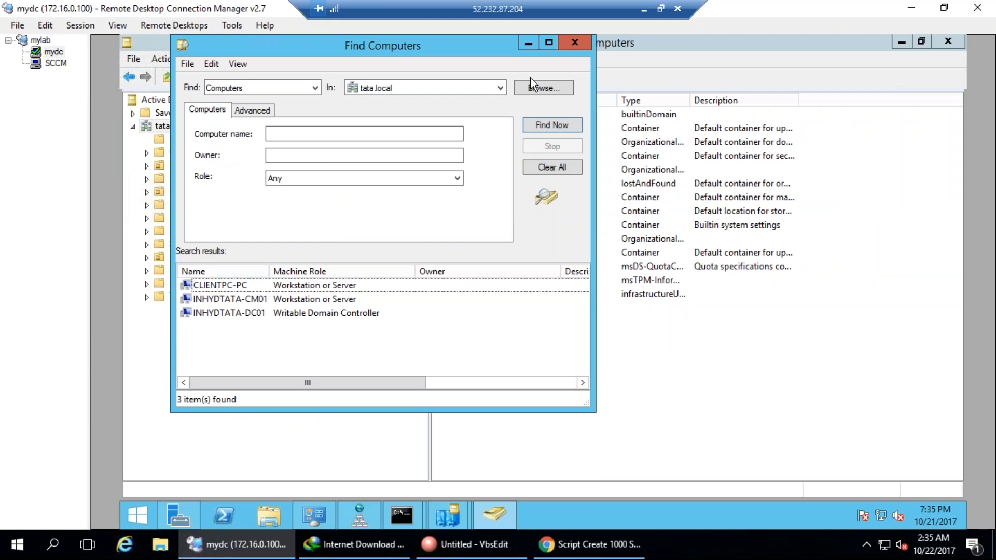
Check the Win 7 virtual machine's state in Hyper-V Manager, then return to the SCCM session.
click(530, 42)
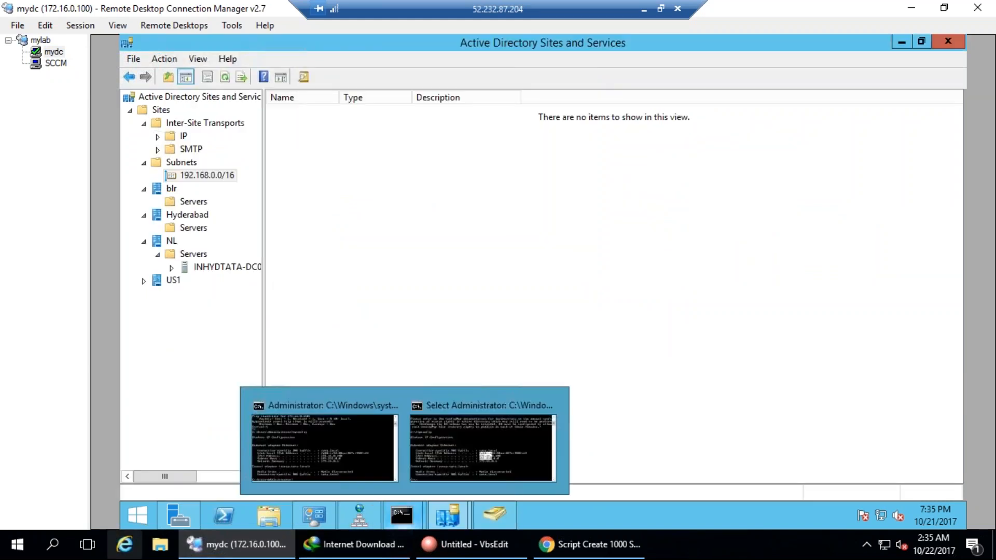
click(18, 544)
click(83, 300)
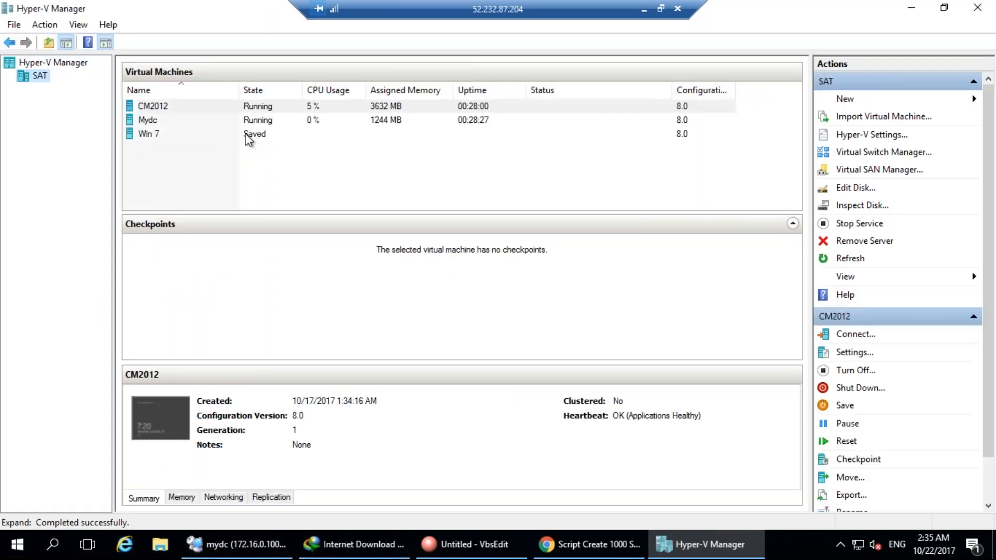
click(167, 136)
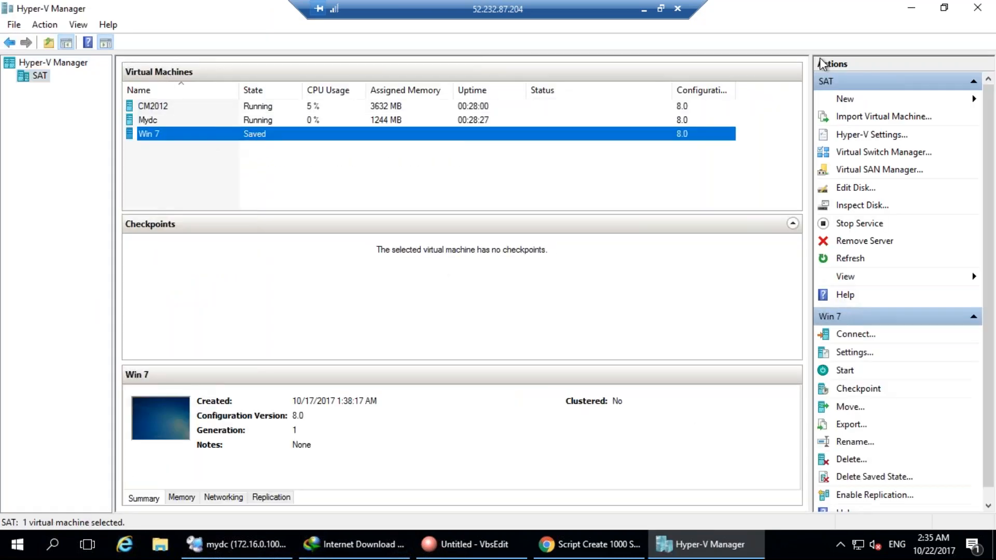
click(912, 7)
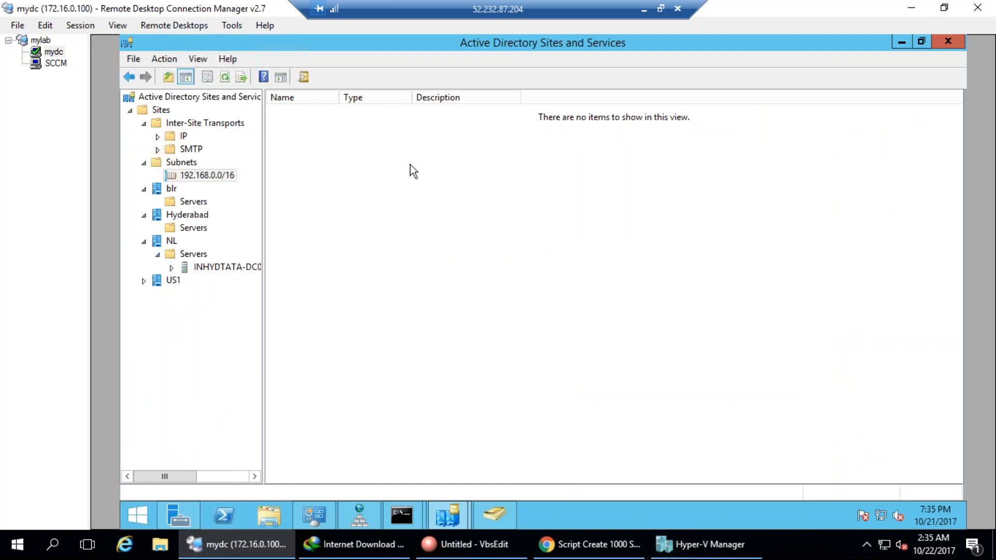
click(55, 63)
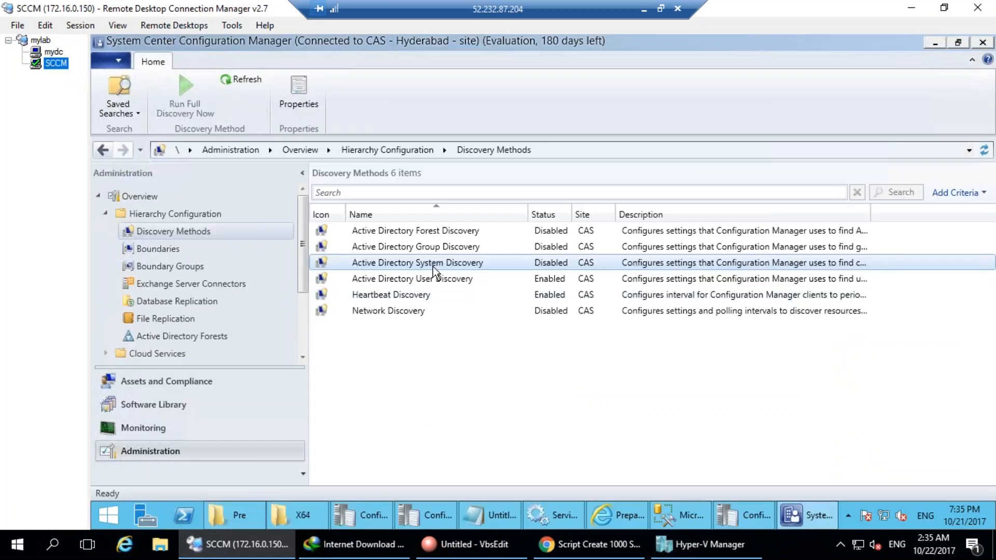
Enable Active Directory System Discovery on container LDAP://DC=tata,DC=local and request full discovery now.
double_click(434, 262)
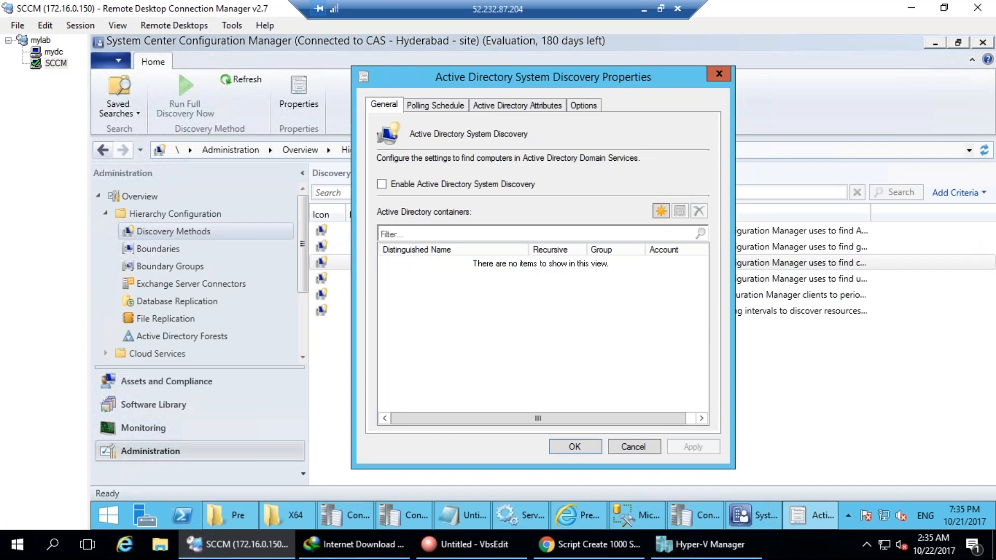
click(507, 185)
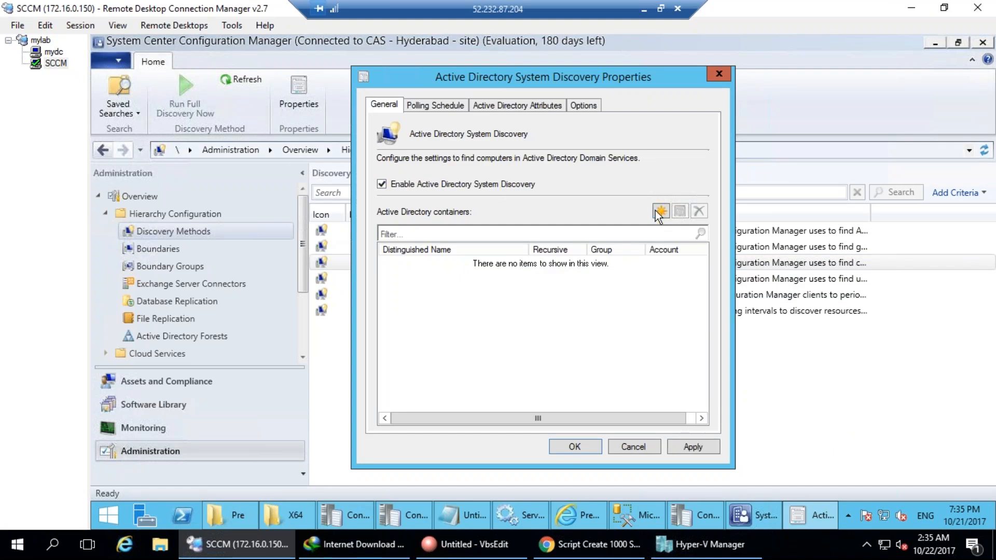
click(655, 211)
click(670, 223)
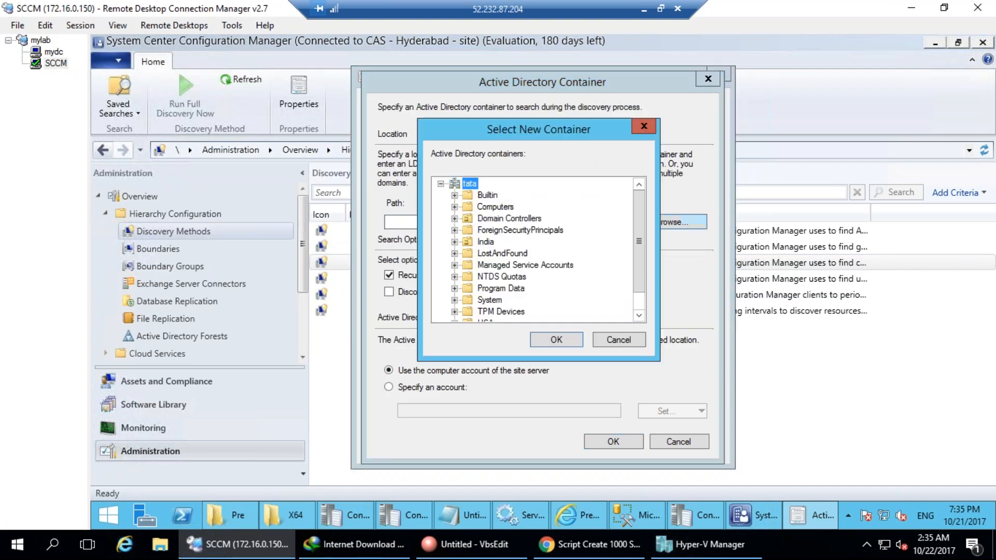
click(556, 340)
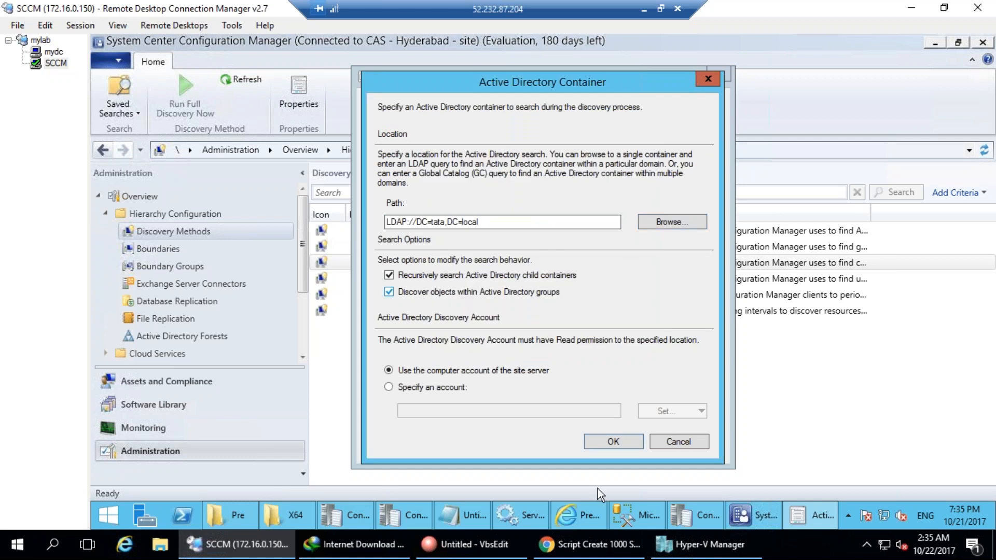
click(608, 441)
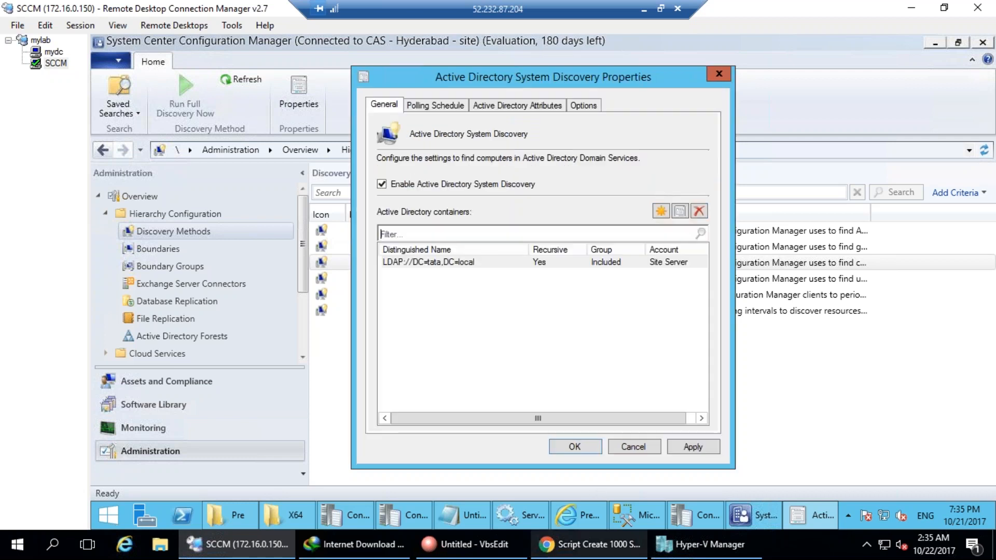
click(431, 106)
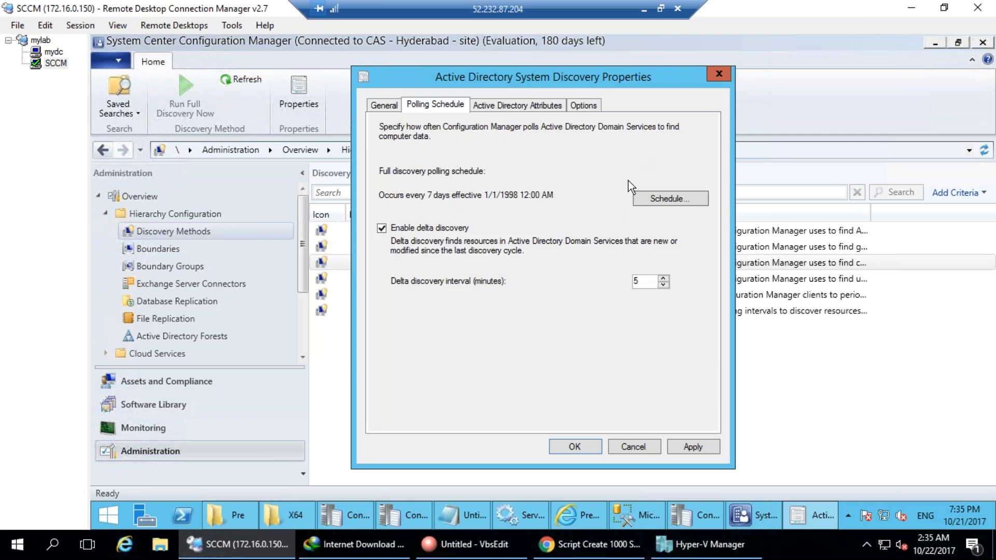
click(592, 446)
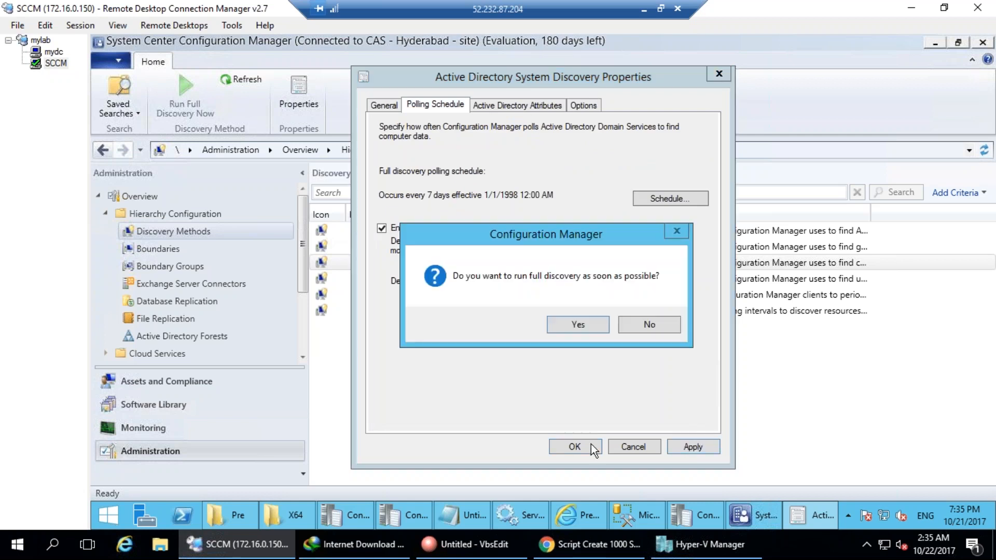
click(591, 332)
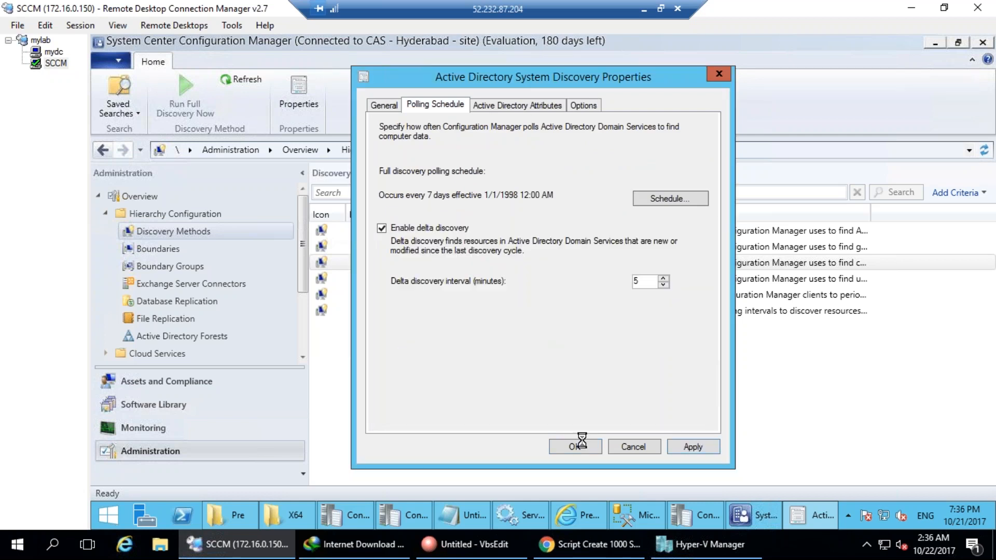
click(581, 445)
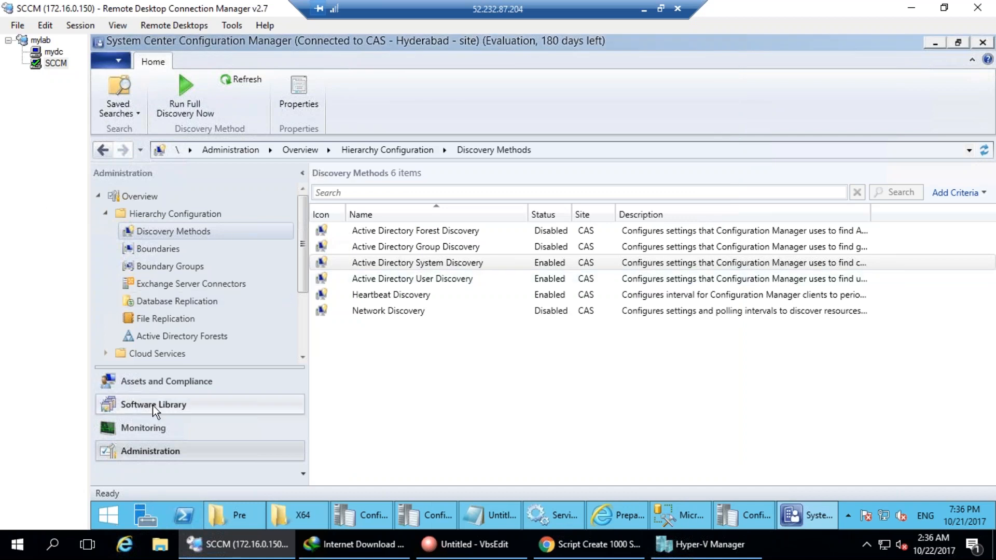
In Assets and Compliance, move from user collection counts to Device Collections.
click(155, 385)
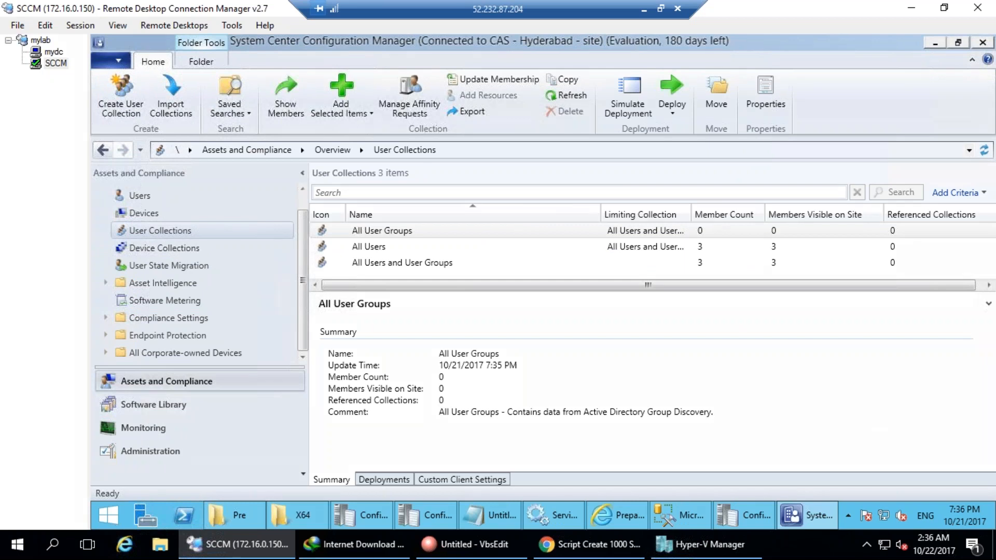
mouse_move(722, 241)
mouse_down()
mouse_move(632, 266)
mouse_move(810, 266)
mouse_move(677, 234)
mouse_up()
key(Escape)
click(174, 248)
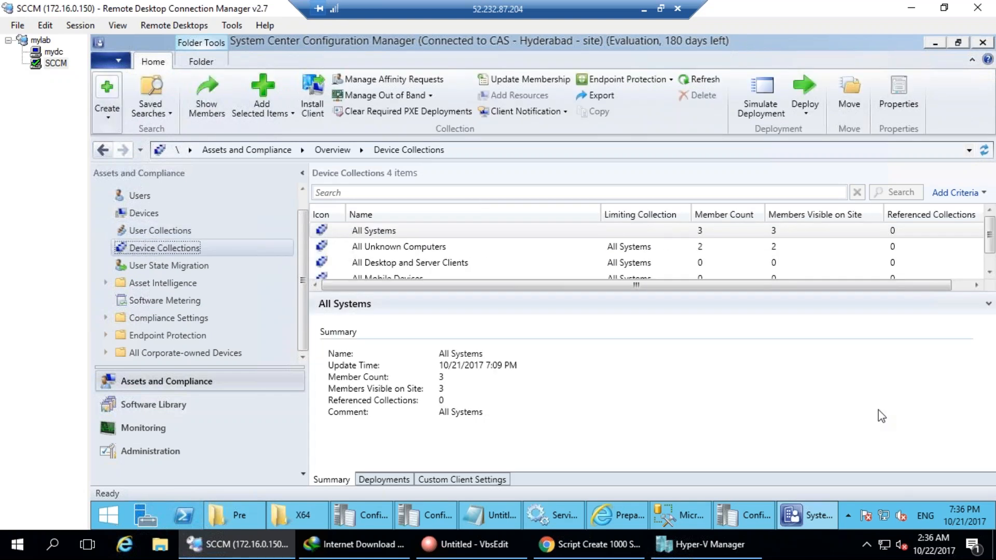
mouse_move(200, 238)
mouse_down()
mouse_move(140, 234)
mouse_move(171, 266)
mouse_move(206, 260)
mouse_up()
click(204, 210)
mouse_move(188, 201)
mouse_down()
mouse_move(112, 236)
mouse_move(212, 231)
mouse_move(192, 203)
mouse_up()
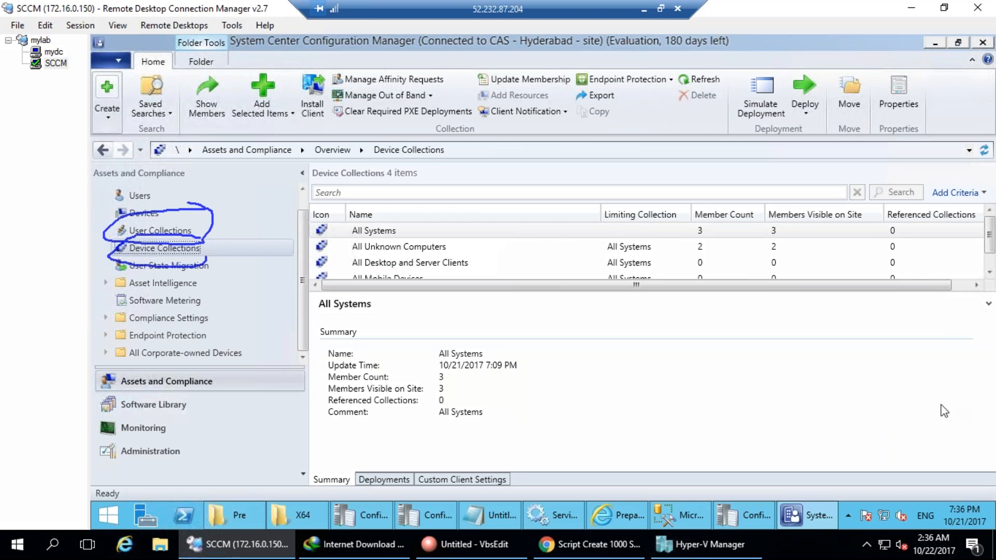
key(Escape)
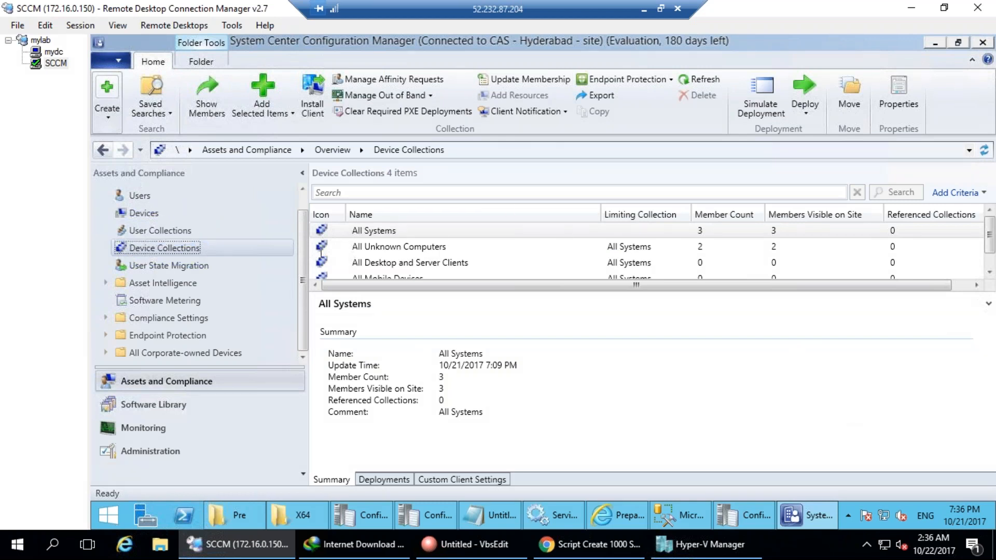
Compare the member counts of All Unknown Computers (2) and All Systems (3).
click(366, 244)
click(363, 231)
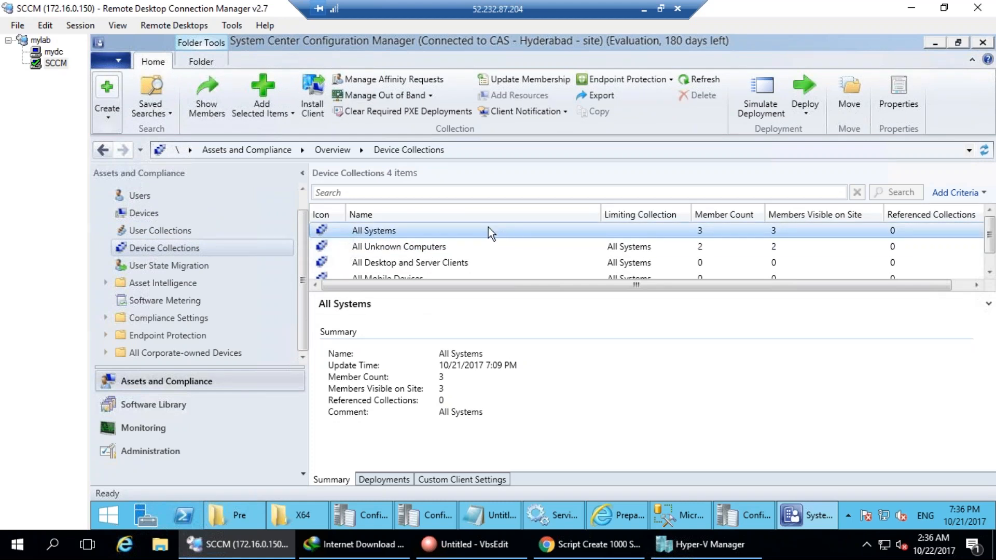
drag(690, 202, 679, 203)
mouse_move(770, 203)
mouse_down()
mouse_move(809, 208)
mouse_move(791, 196)
mouse_up()
click(987, 403)
Open All Systems, showing INHYDTATA-CM01 and the x64/x86 unknown computers with no client.
double_click(382, 228)
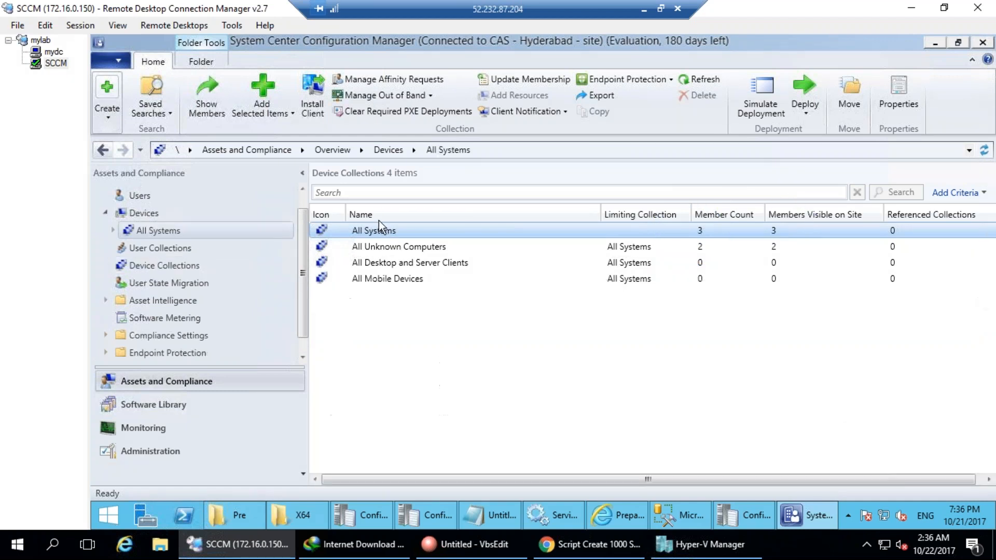
mouse_move(385, 240)
mouse_down()
mouse_move(399, 270)
mouse_move(476, 244)
mouse_move(371, 232)
mouse_up()
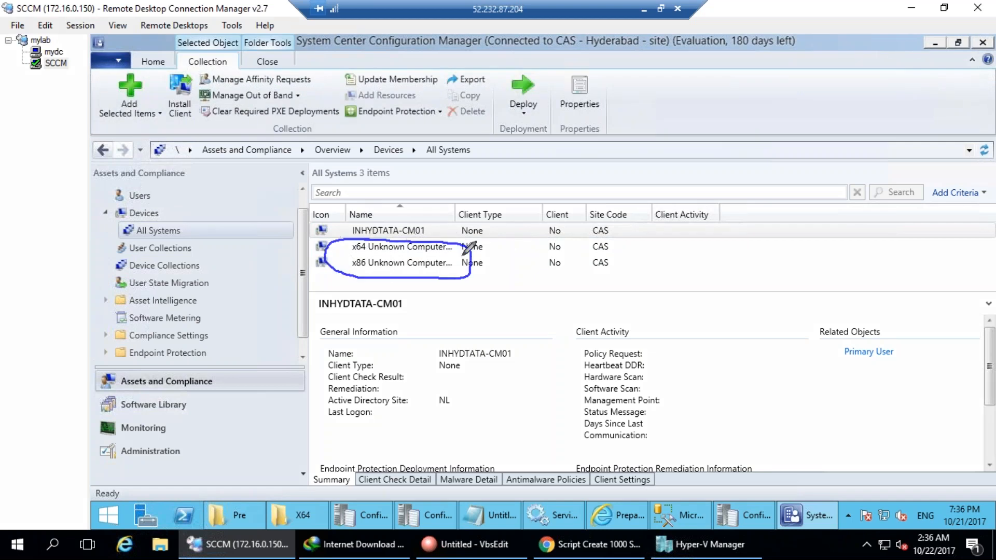
drag(450, 249, 497, 263)
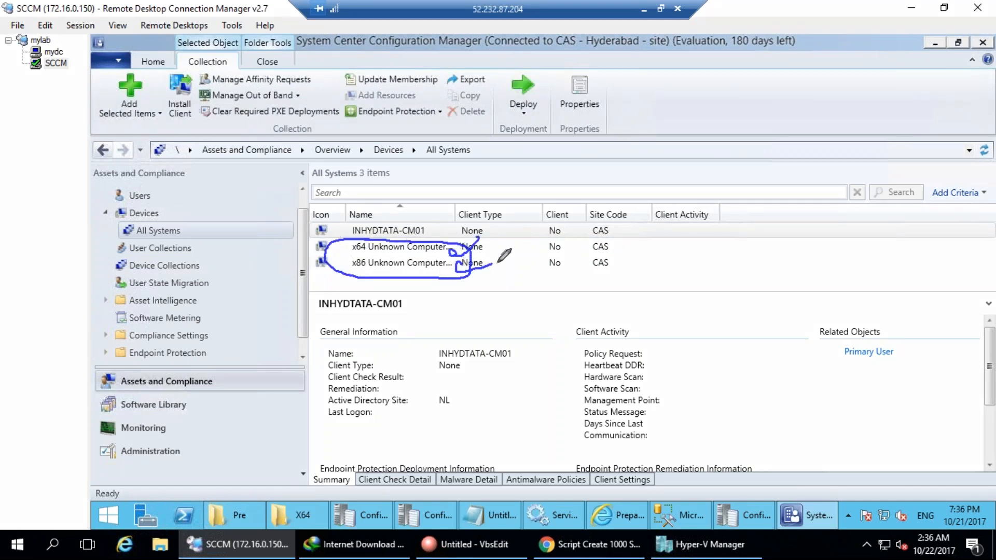
mouse_move(355, 244)
mouse_down()
mouse_move(337, 250)
mouse_move(343, 255)
mouse_up()
click(55, 53)
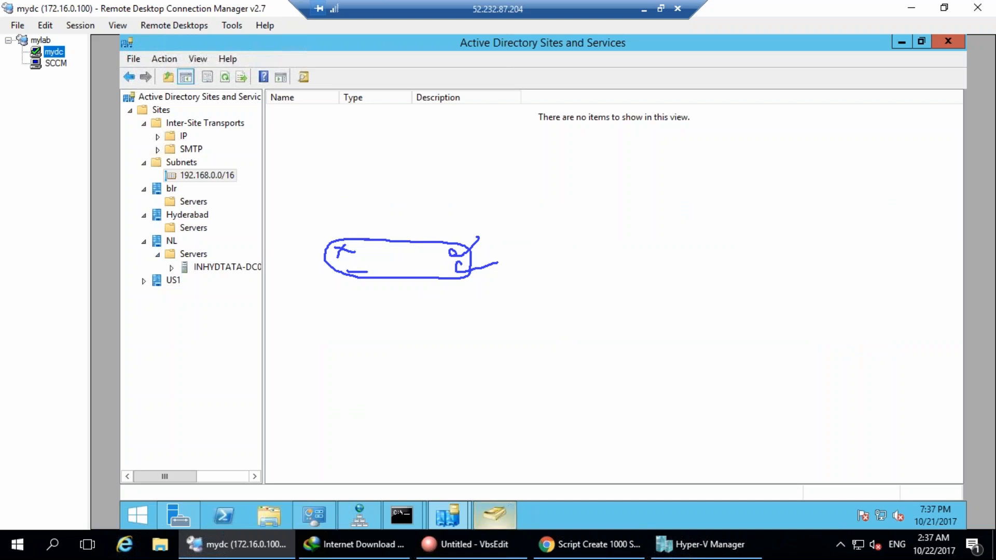
click(504, 514)
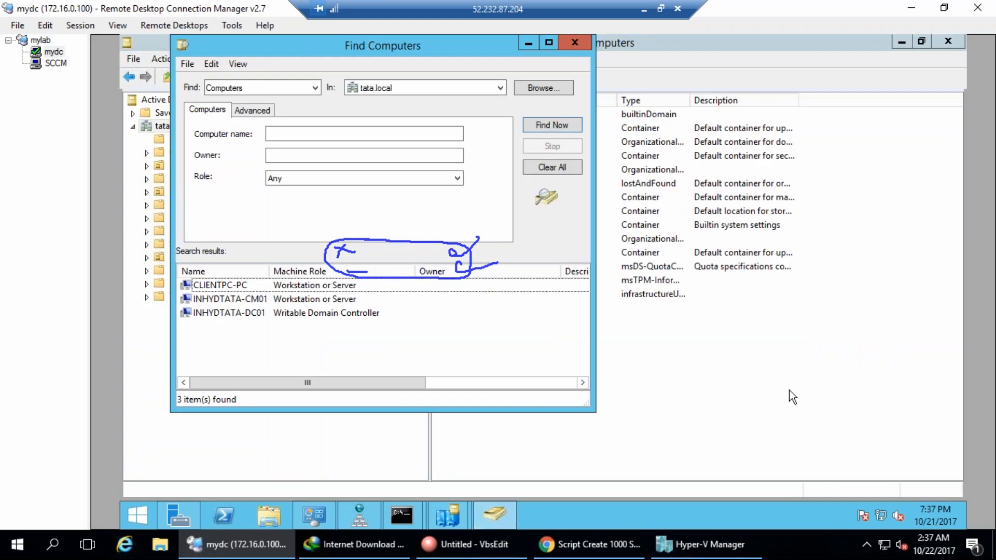
click(56, 63)
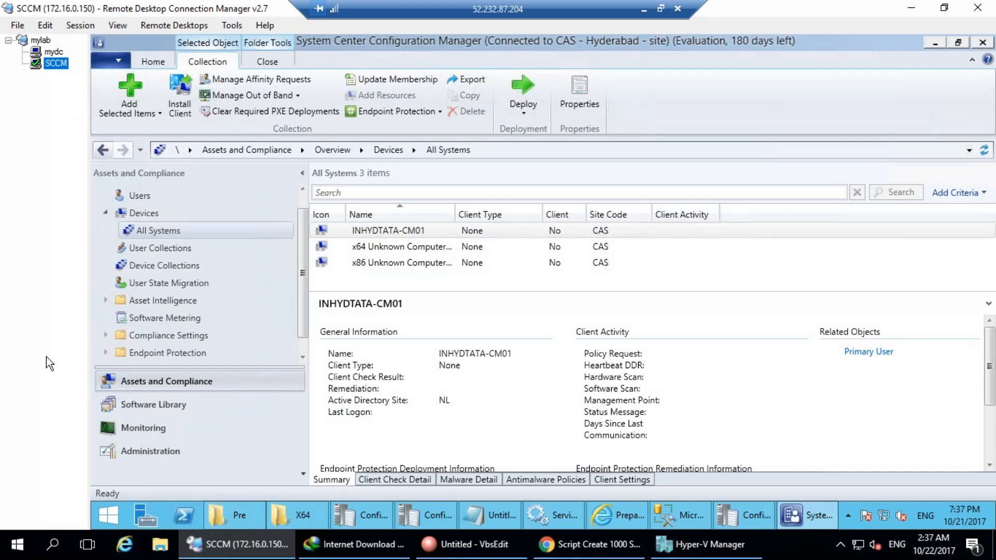
click(151, 266)
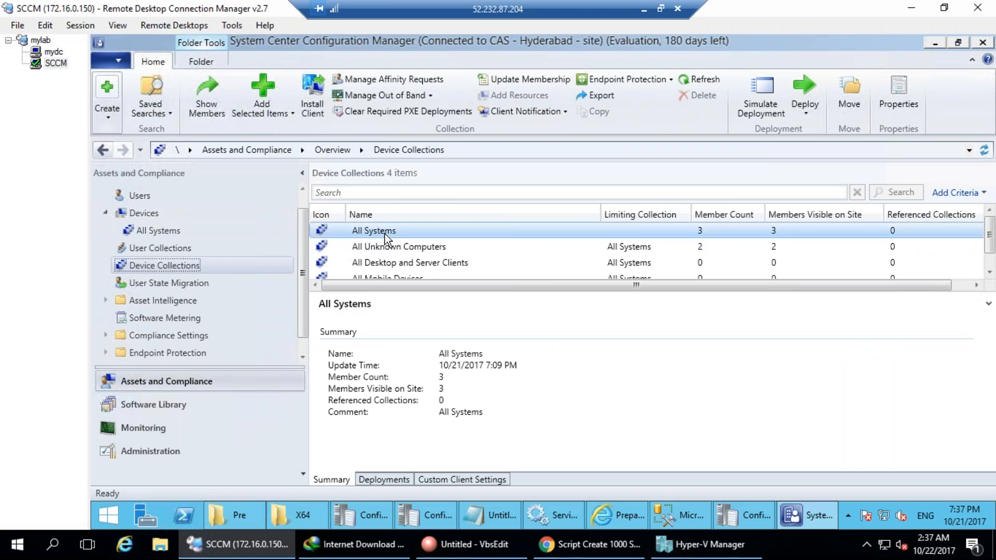
right_click(384, 234)
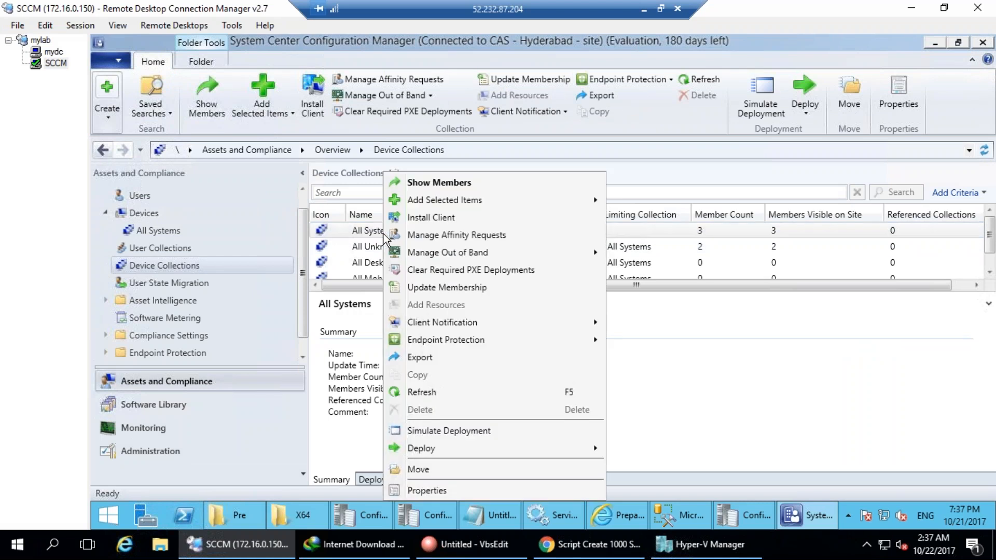
click(429, 491)
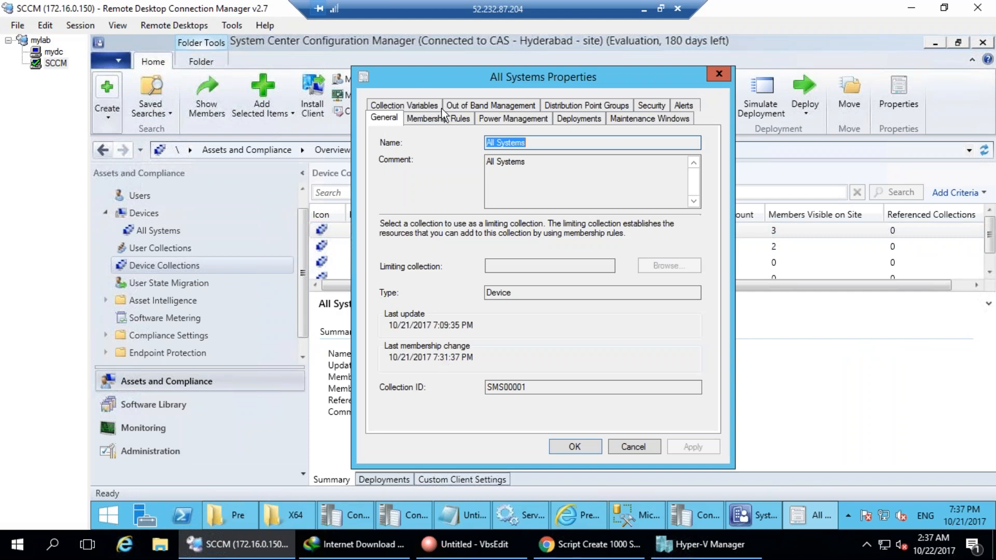
click(425, 119)
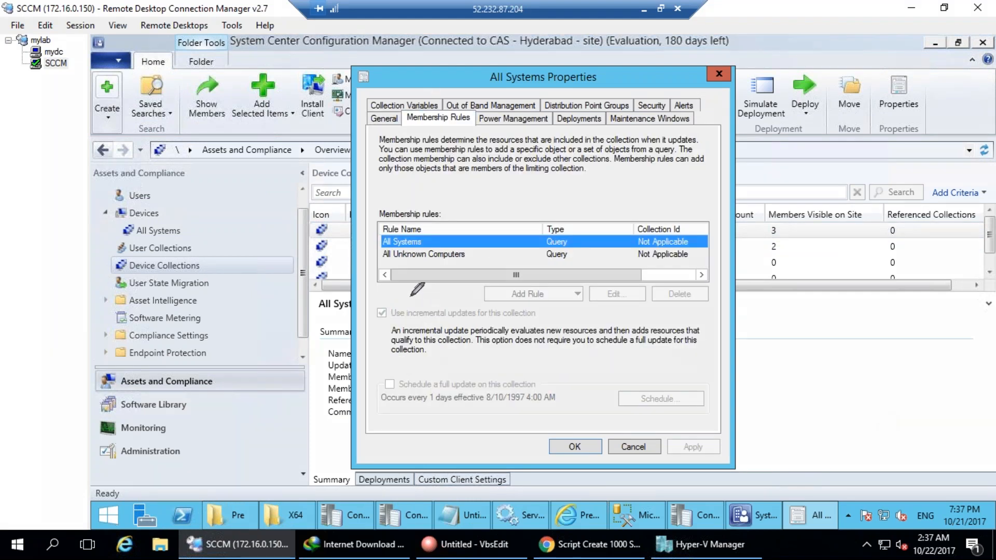
drag(411, 296, 383, 296)
mouse_move(500, 388)
mouse_down()
mouse_move(367, 419)
mouse_move(571, 418)
mouse_move(573, 386)
mouse_move(512, 382)
mouse_move(542, 412)
mouse_move(538, 378)
mouse_up()
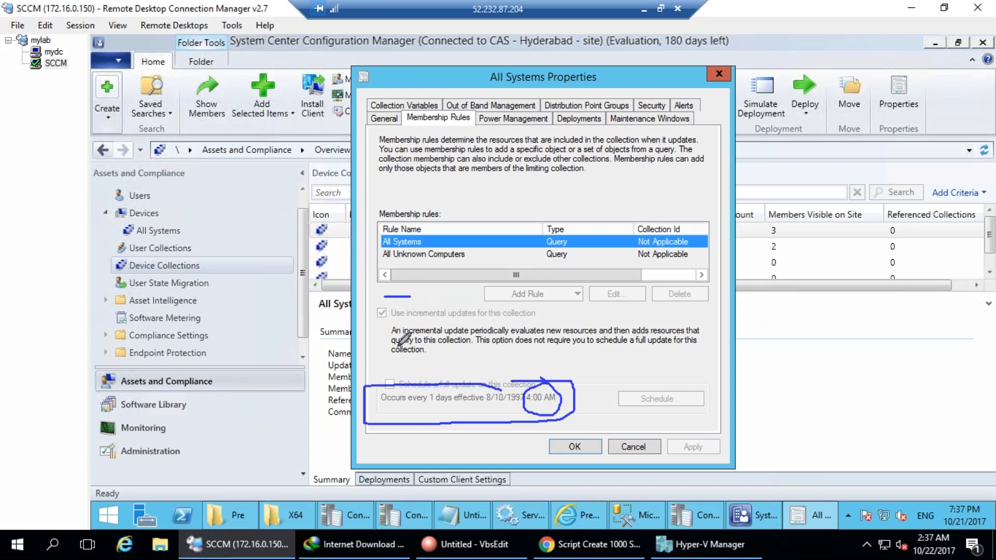
mouse_move(397, 345)
mouse_down()
mouse_move(529, 358)
mouse_move(549, 384)
mouse_up()
mouse_move(236, 227)
mouse_down()
mouse_move(233, 200)
mouse_move(270, 239)
mouse_move(310, 241)
mouse_move(250, 177)
mouse_up()
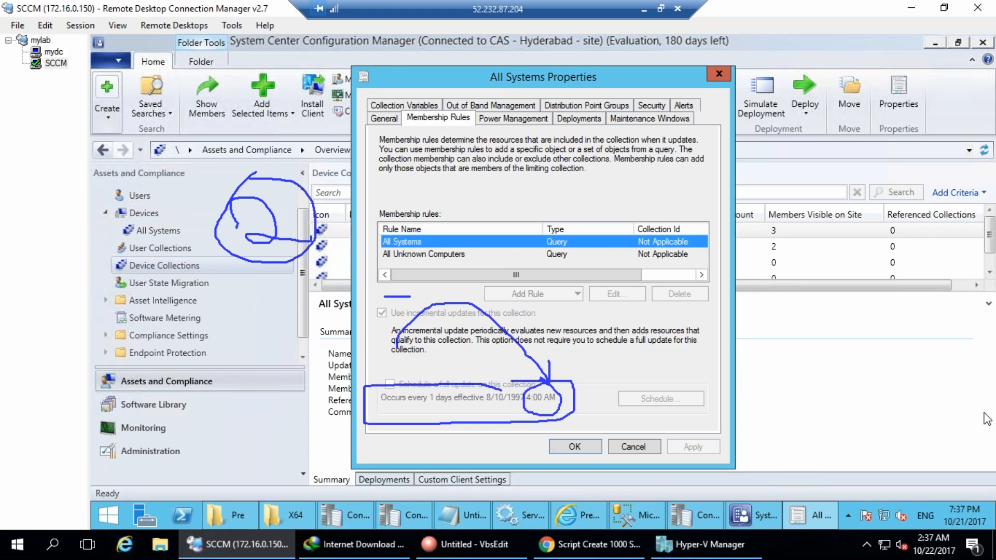
key(Escape)
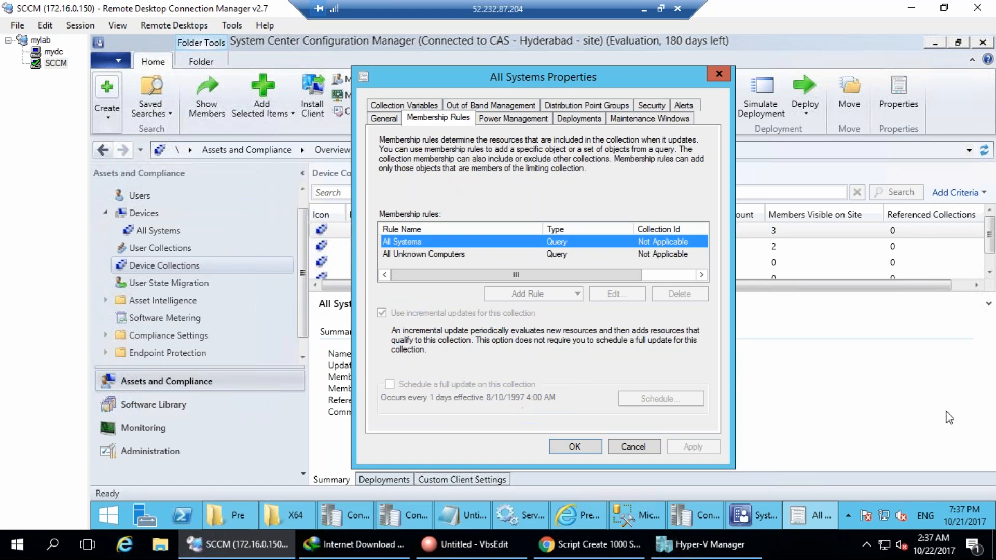
click(655, 446)
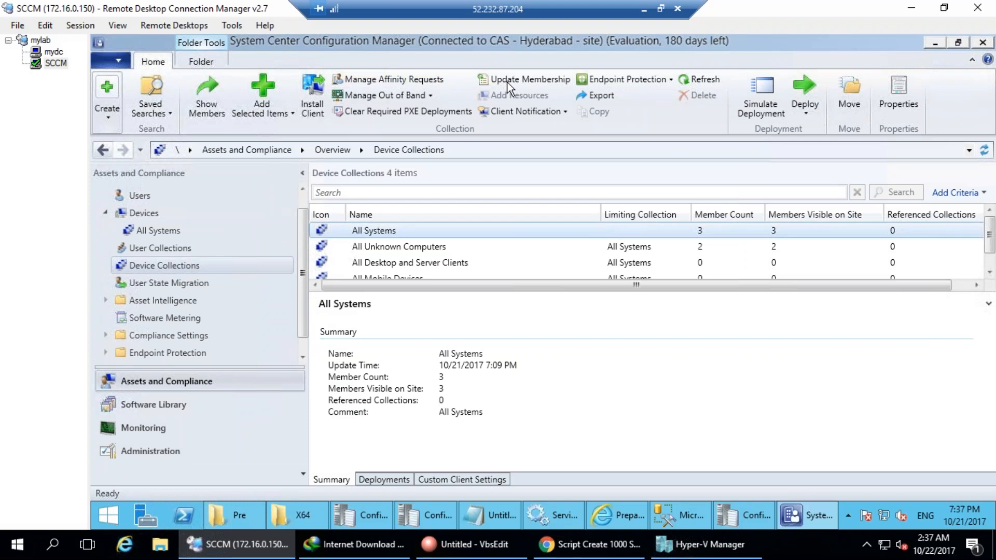
Update the All Systems collection membership and refresh so it shows 5 members.
click(534, 82)
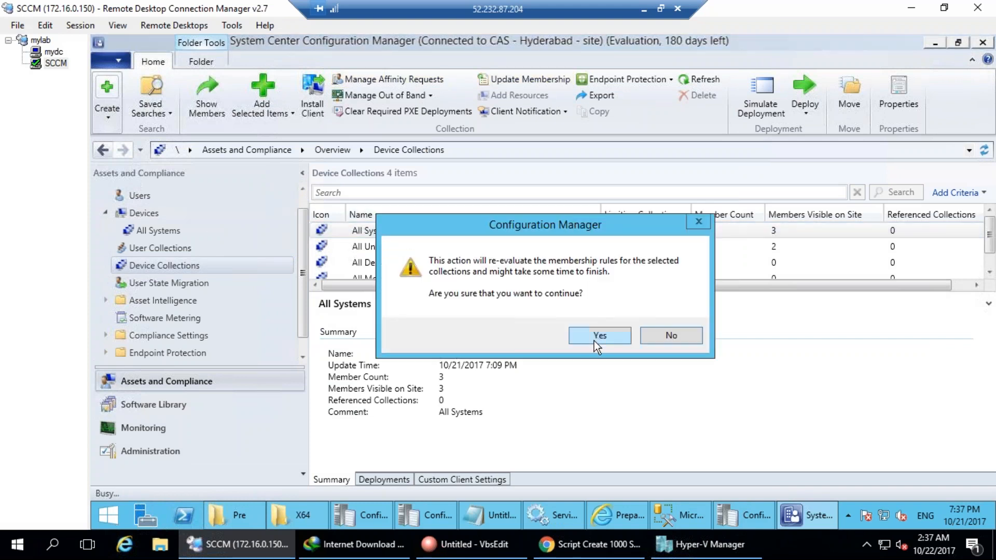
click(594, 341)
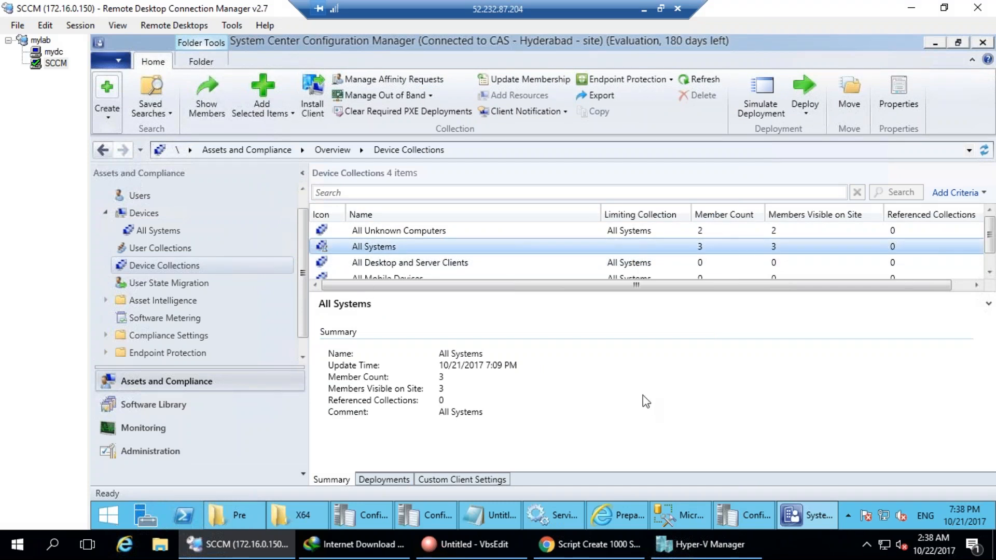
mouse_move(337, 236)
mouse_down()
mouse_move(317, 255)
mouse_move(307, 225)
mouse_up()
key(Escape)
click(704, 79)
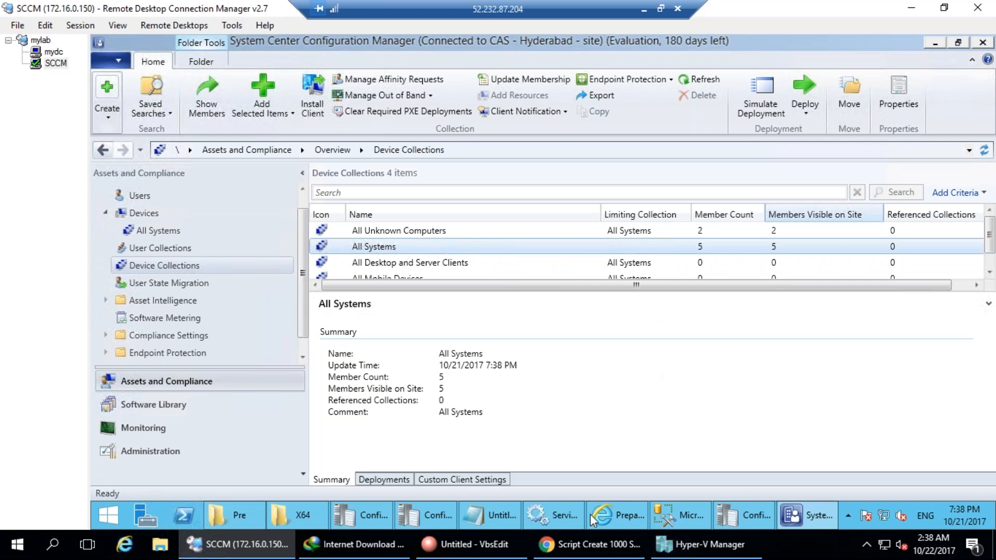
Annotate the collections list, then open All Systems to list its five devices without clients.
key(ctrl+shift+d)
mouse_move(530, 45)
mouse_down()
mouse_move(475, 51)
mouse_move(540, 40)
mouse_up()
mouse_move(719, 45)
mouse_down()
mouse_move(673, 98)
mouse_move(715, 42)
mouse_up()
key(ctrl+shift+d)
drag(692, 232, 718, 232)
mouse_move(788, 222)
mouse_down()
mouse_move(783, 266)
mouse_move(778, 225)
mouse_up()
key(Escape)
double_click(387, 247)
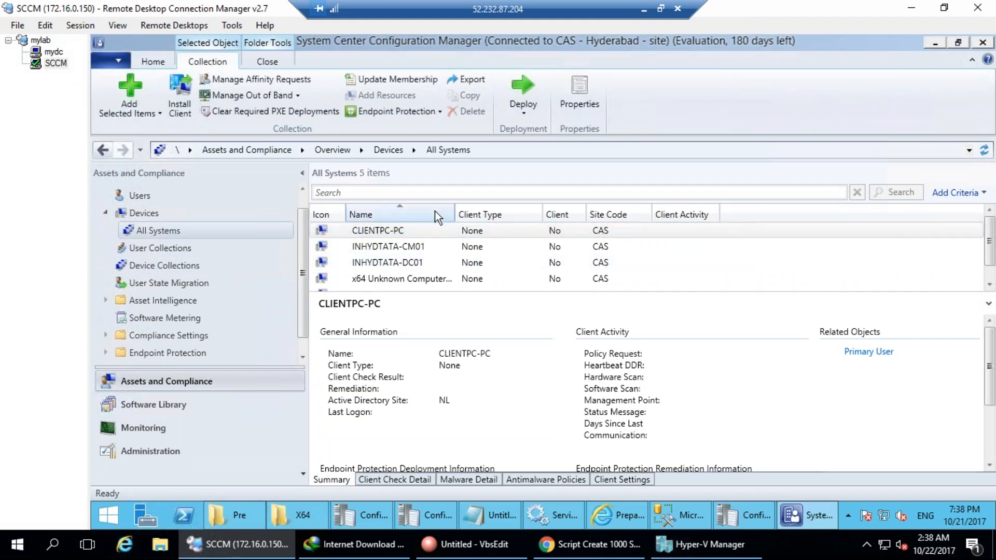
click(150, 405)
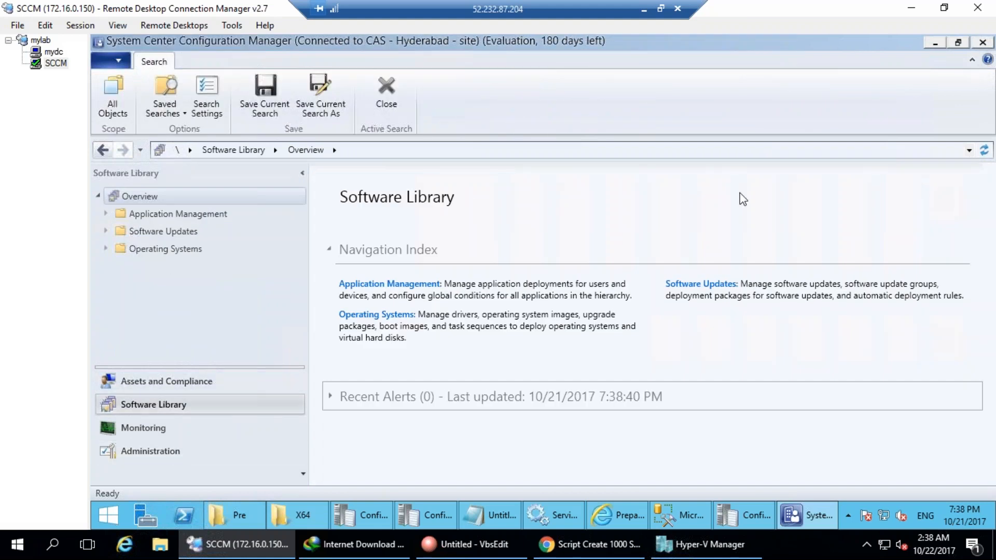
Enable Active Directory Group Discovery with a domain-root location scope named AD.
click(141, 452)
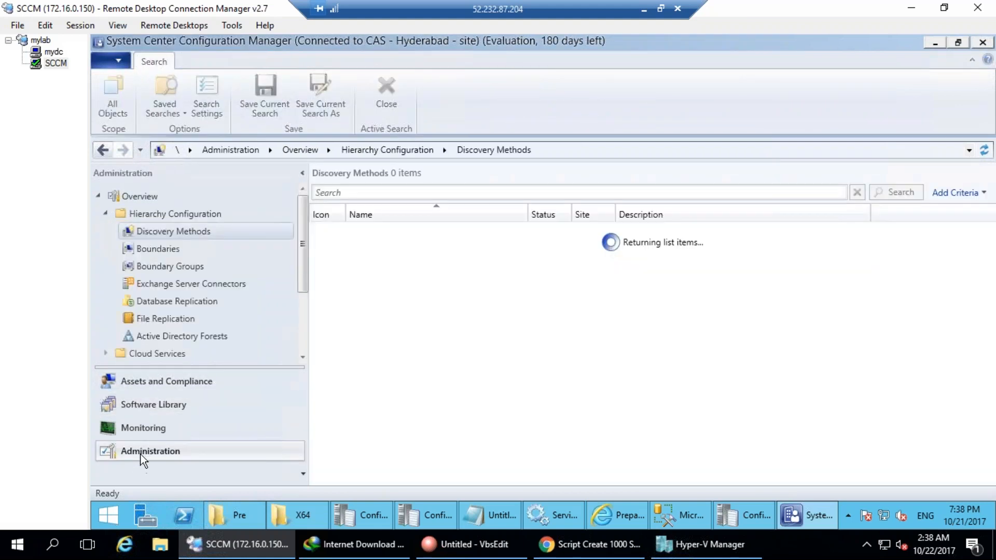
double_click(450, 247)
click(463, 192)
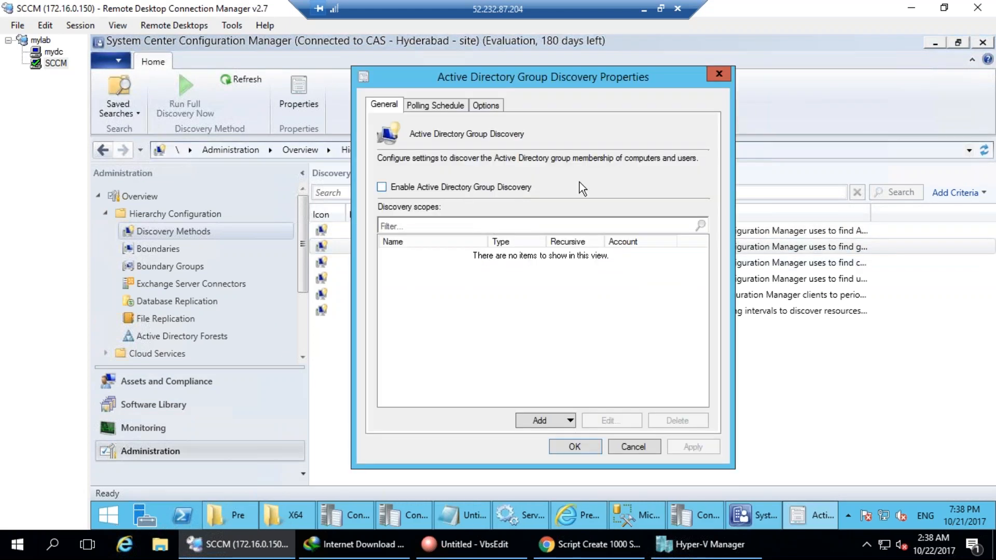
click(565, 424)
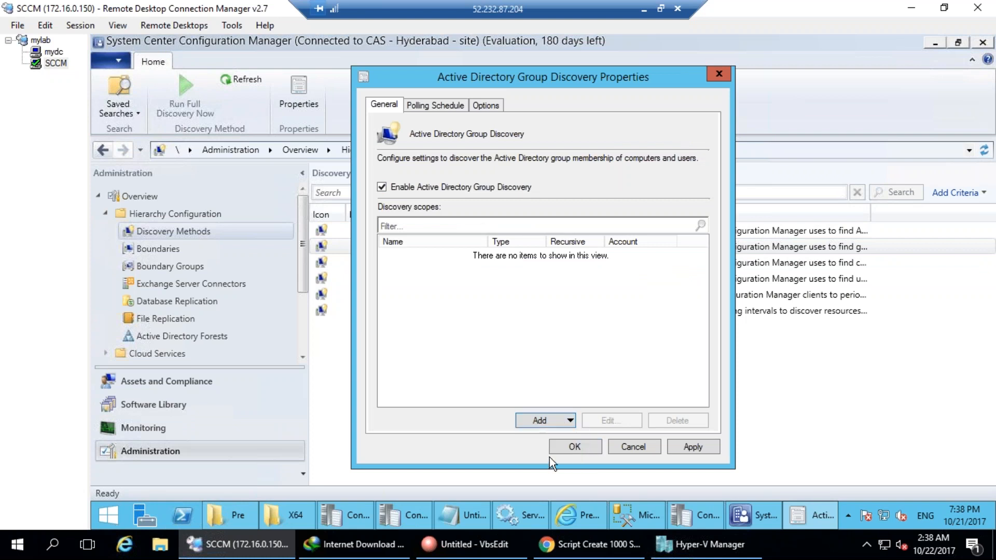
click(549, 456)
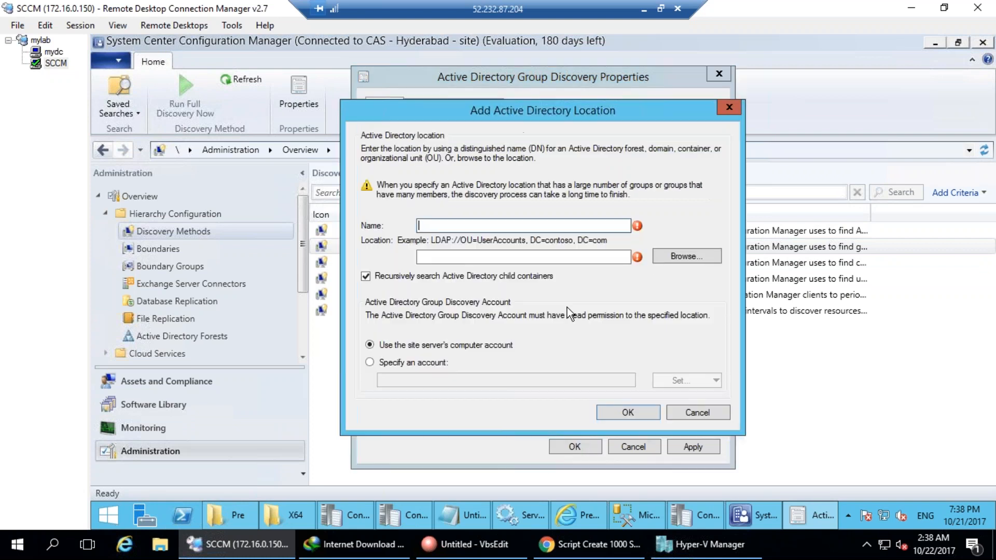
click(684, 255)
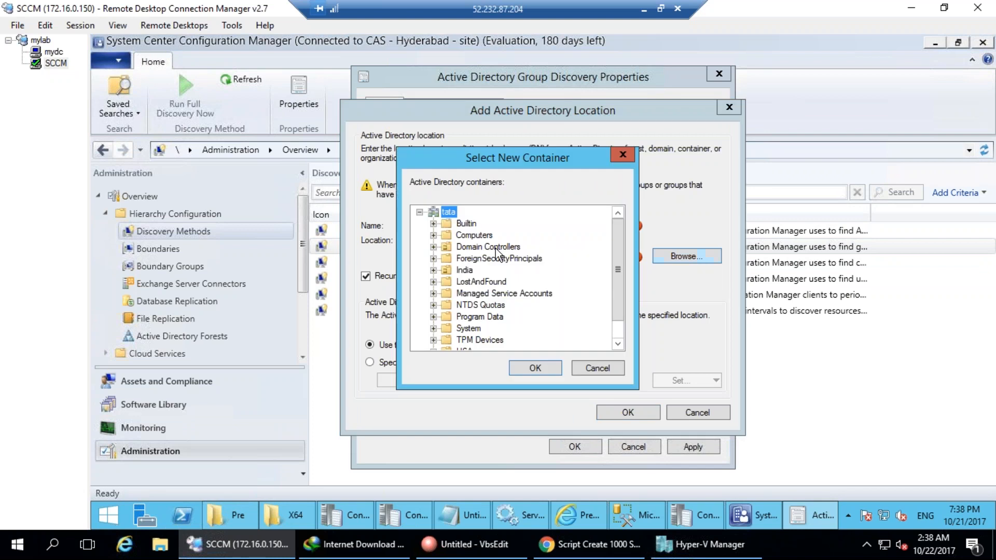
click(535, 367)
click(467, 225)
text(A)
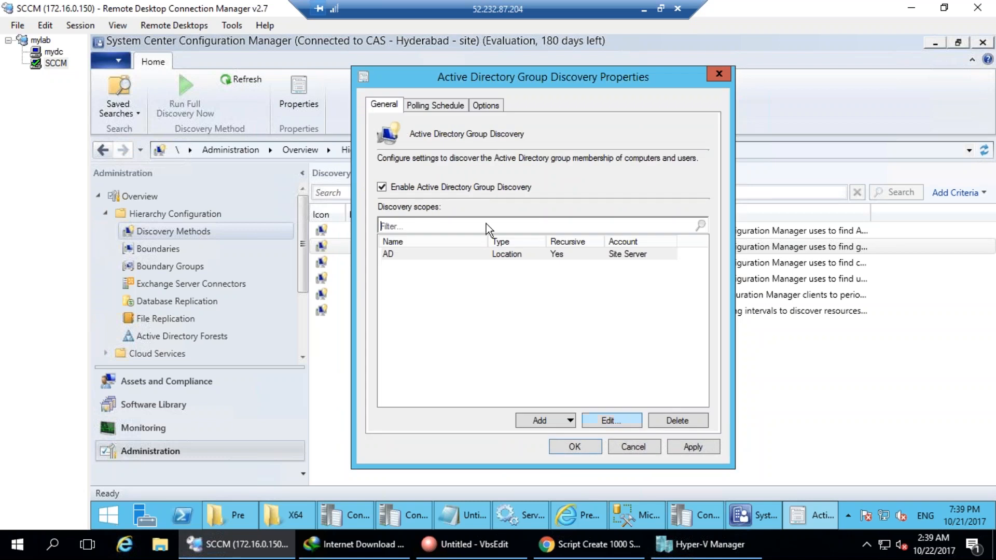
Review the group discovery polling schedule and options, then save and accept a full discovery soon.
click(442, 113)
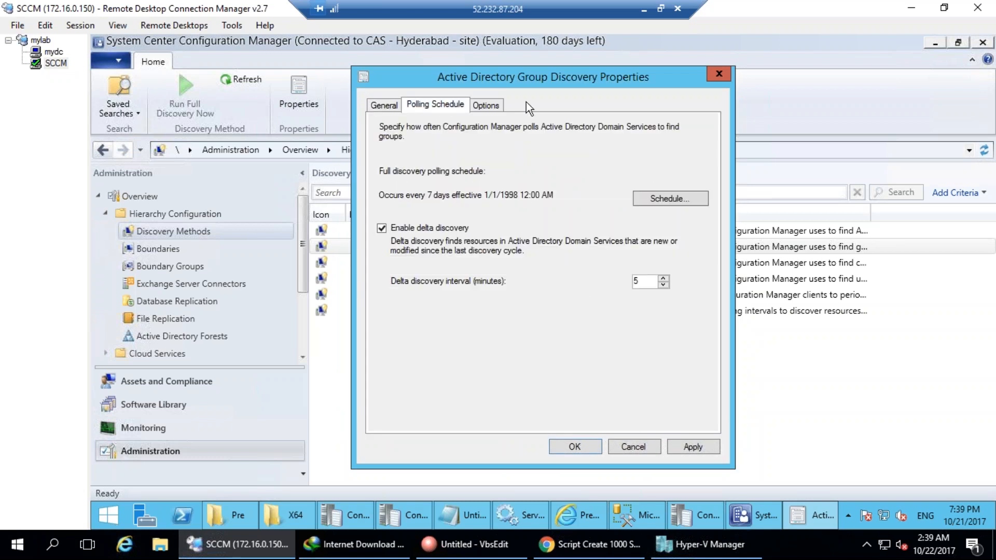
click(472, 106)
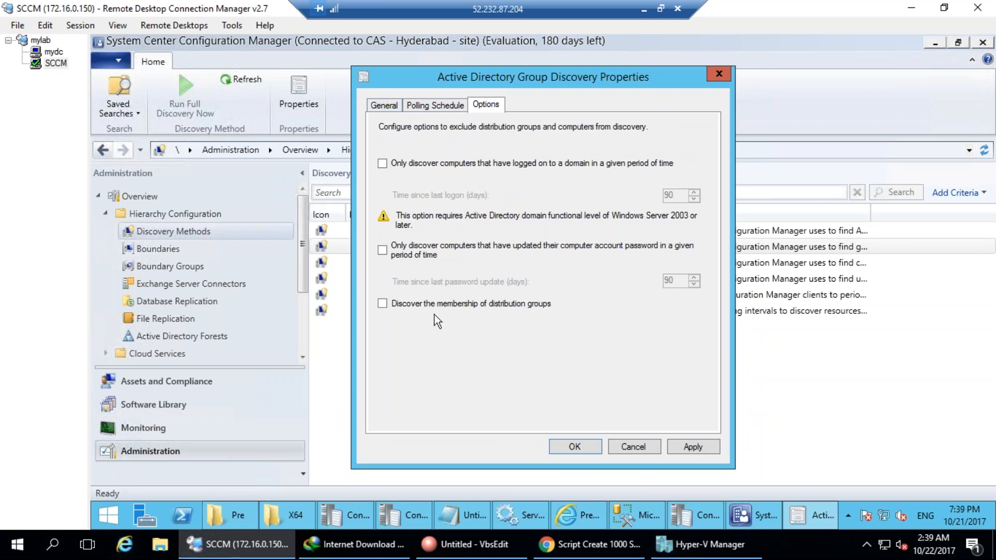
click(397, 104)
click(576, 446)
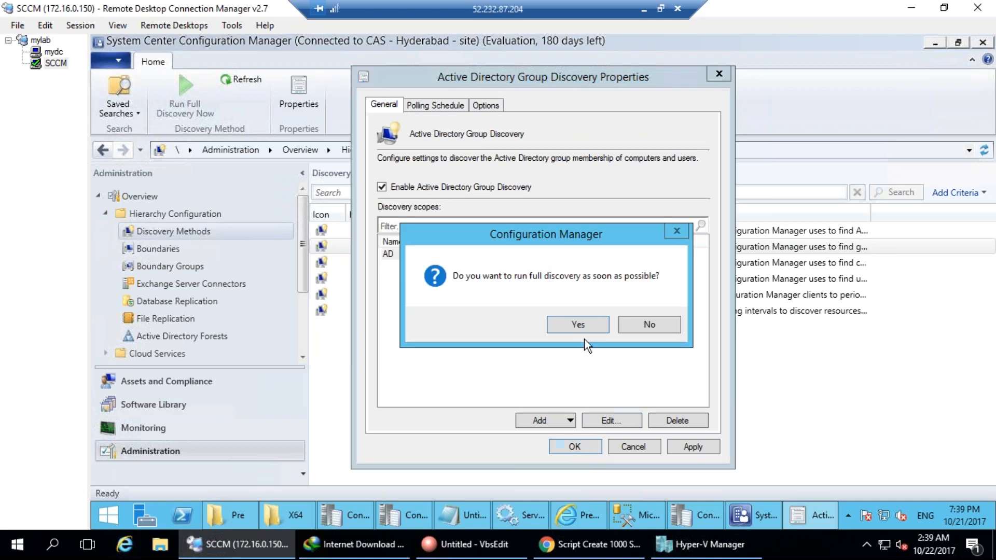
click(578, 325)
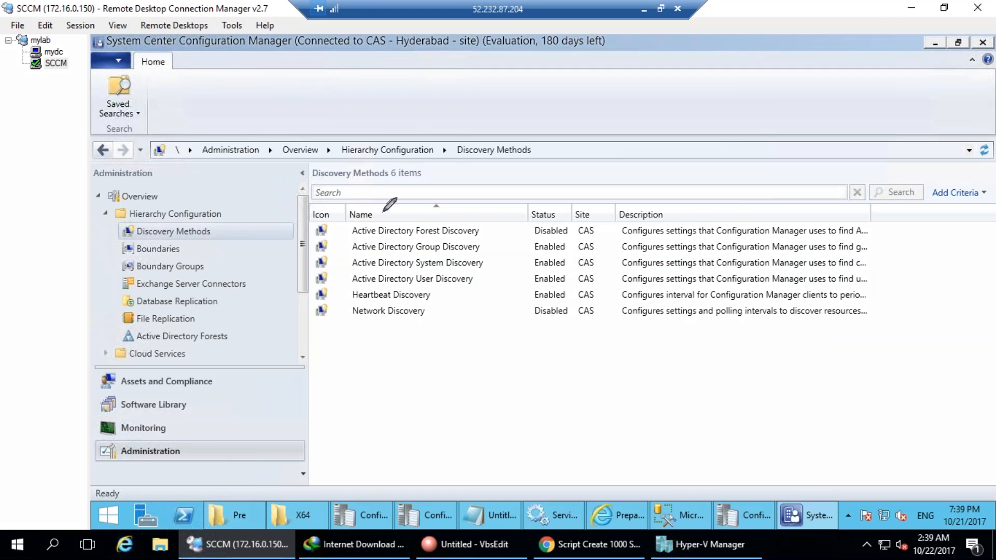
mouse_move(353, 242)
mouse_down()
mouse_move(490, 236)
mouse_move(492, 221)
mouse_move(423, 198)
mouse_move(341, 205)
mouse_move(353, 242)
mouse_up()
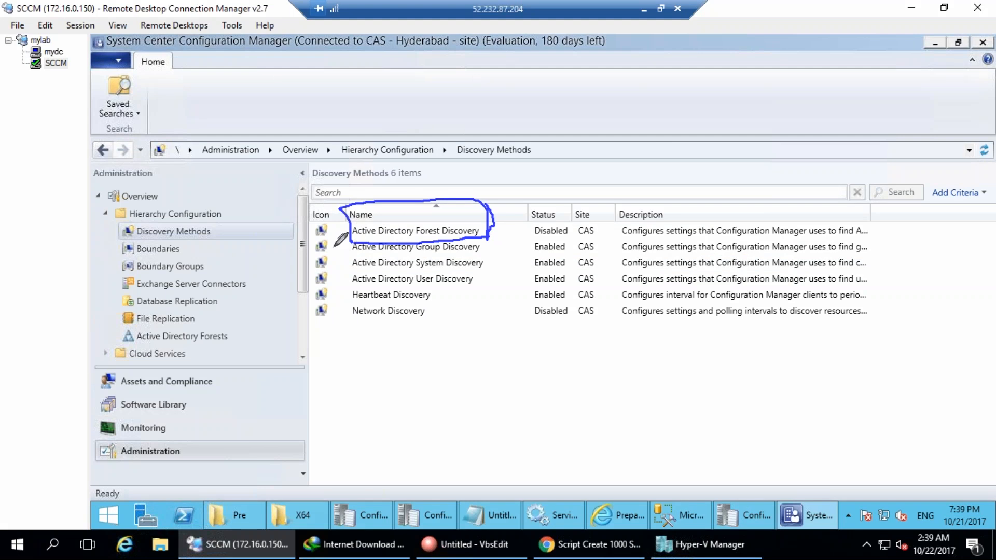
mouse_move(188, 251)
mouse_down()
mouse_move(128, 249)
mouse_move(189, 248)
mouse_move(125, 269)
mouse_move(203, 274)
mouse_move(358, 124)
mouse_move(445, 165)
mouse_move(456, 209)
mouse_up()
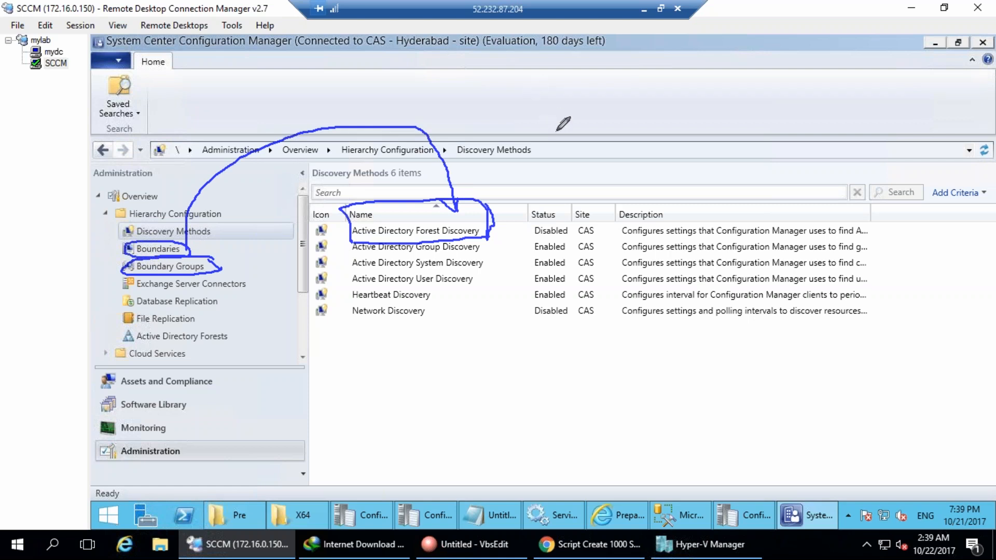
drag(197, 252, 240, 225)
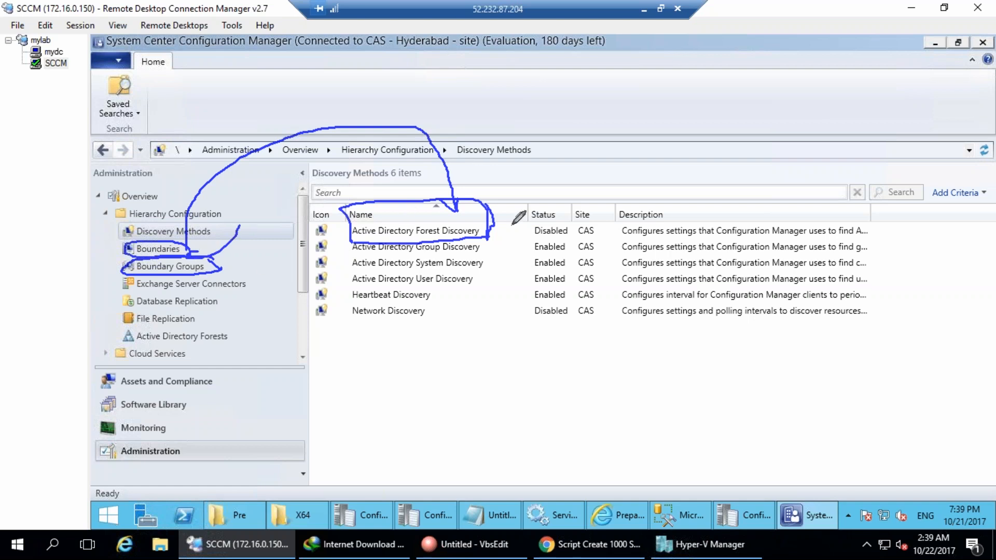
drag(488, 220, 533, 180)
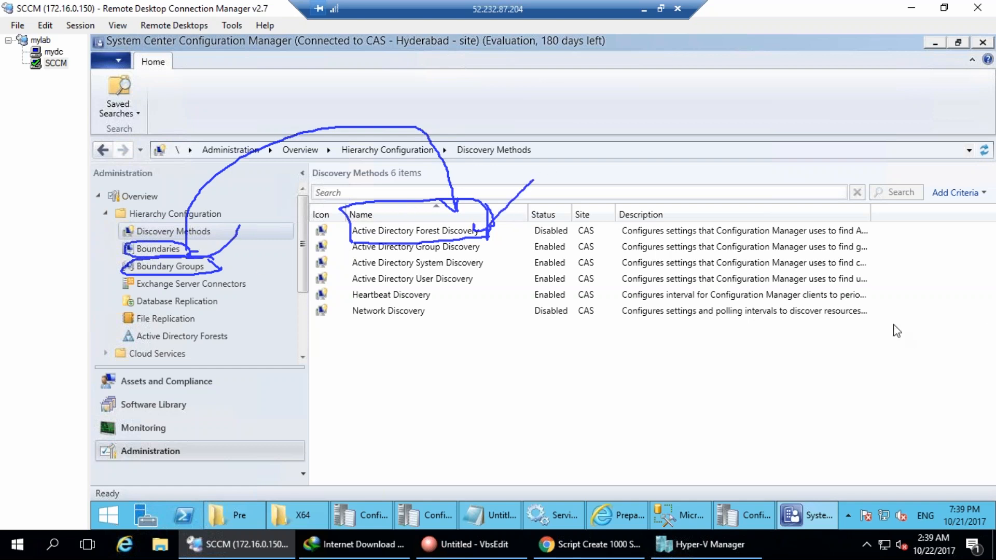
key(Escape)
double_click(465, 236)
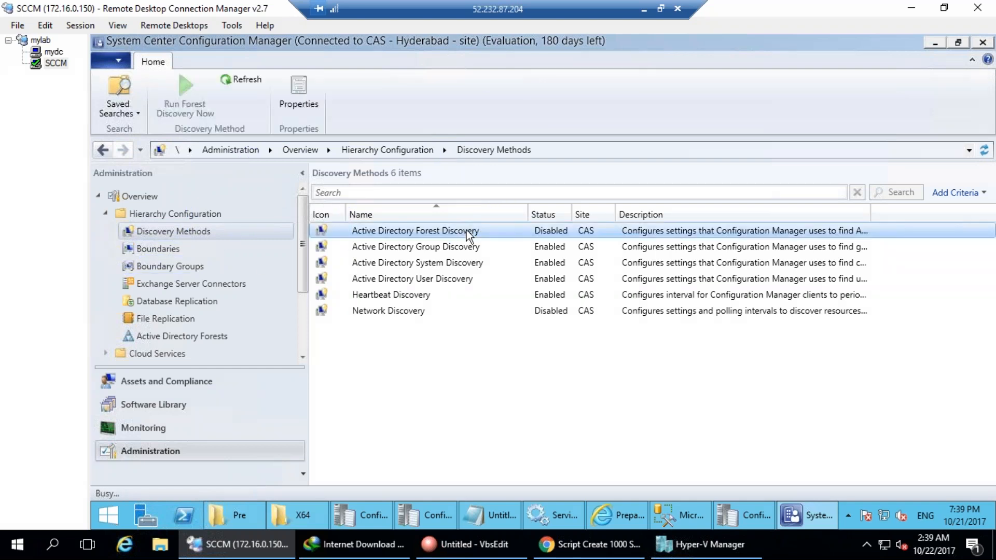
Enable Active Directory Forest Discovery, auto-creating AD site and IP range boundaries, and run it soon.
click(465, 210)
click(396, 237)
mouse_move(580, 213)
mouse_down()
mouse_move(501, 220)
mouse_move(583, 236)
mouse_move(565, 219)
mouse_up()
mouse_move(415, 253)
mouse_down()
mouse_move(390, 280)
mouse_move(583, 288)
mouse_move(604, 250)
mouse_move(421, 251)
mouse_up()
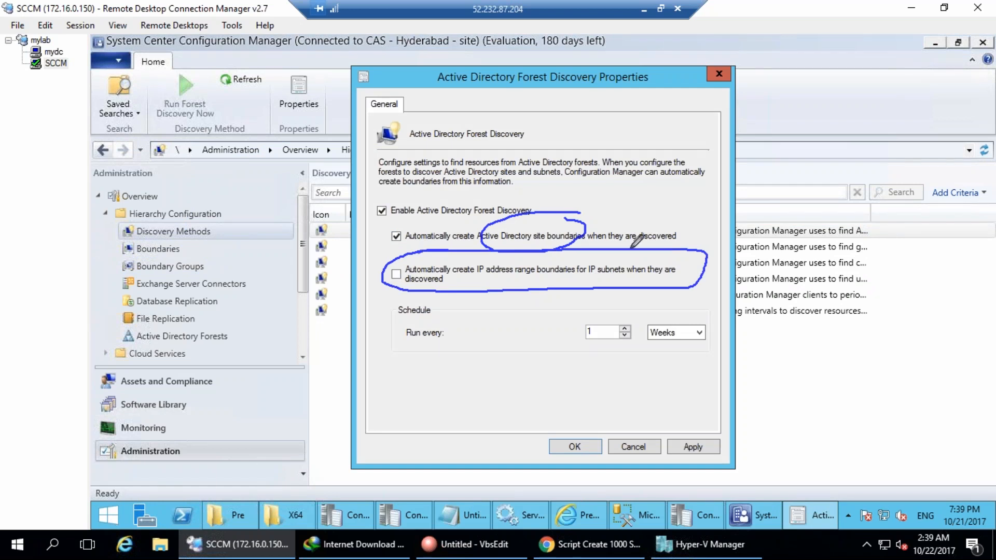
key(Escape)
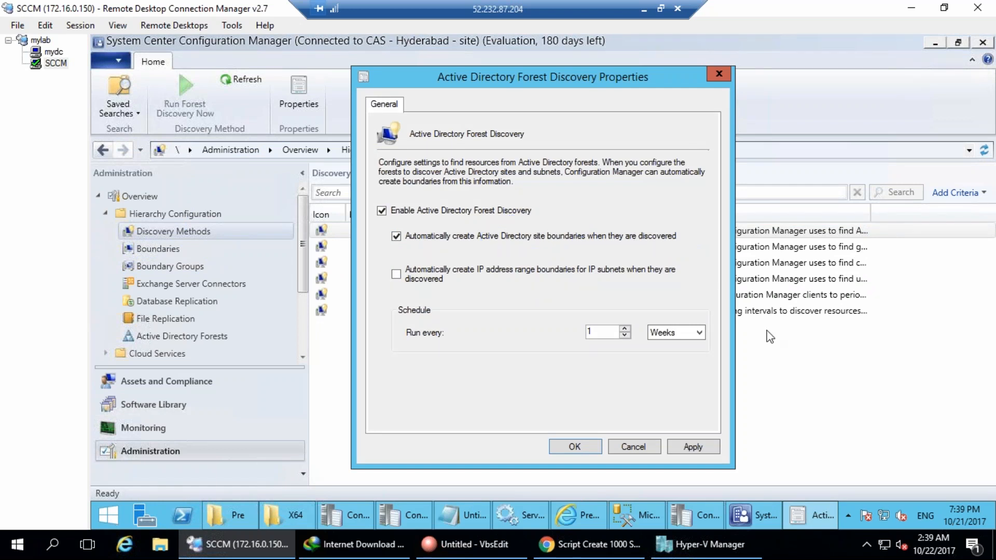
click(403, 279)
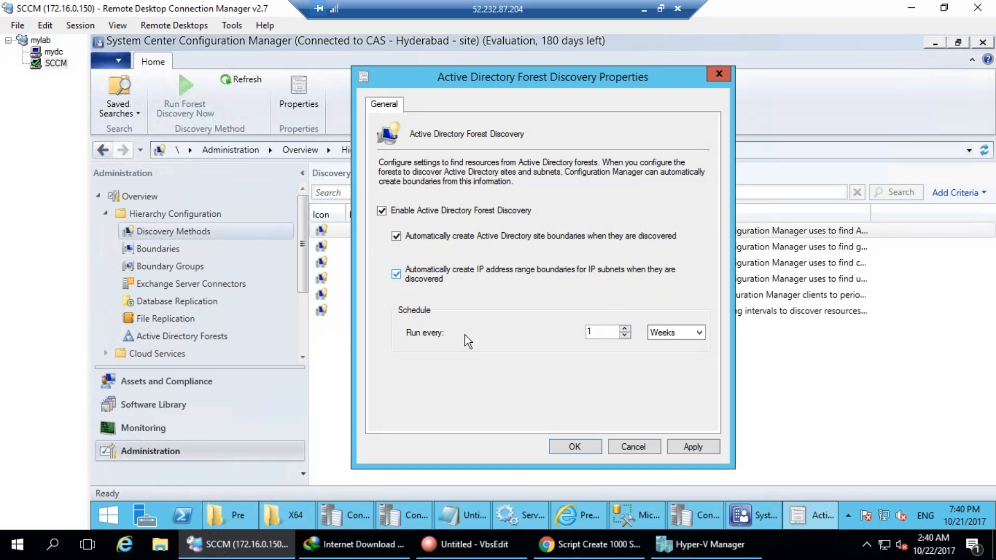
click(694, 447)
click(579, 324)
click(576, 448)
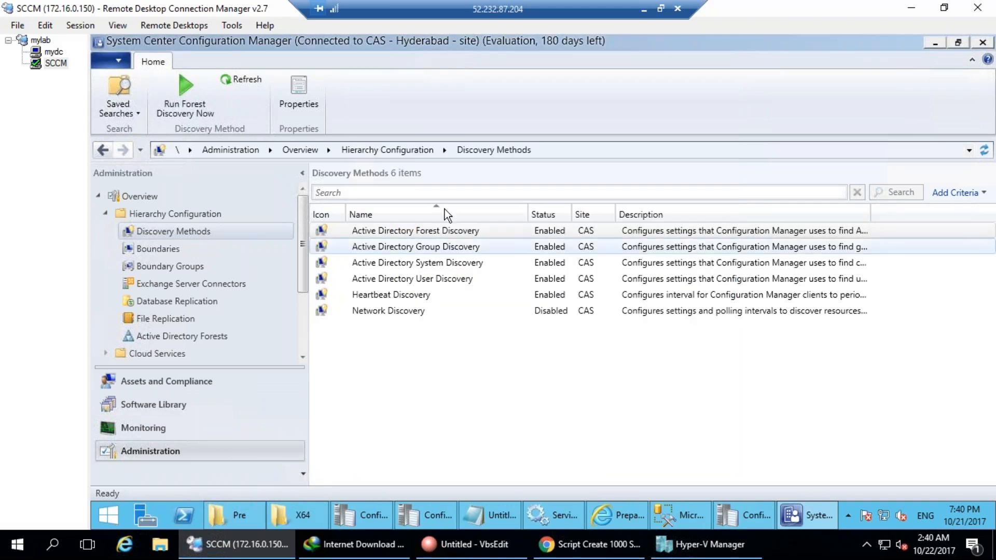
Review the refreshed boundaries and boundary groups, then return to the Discovery Methods list.
click(247, 242)
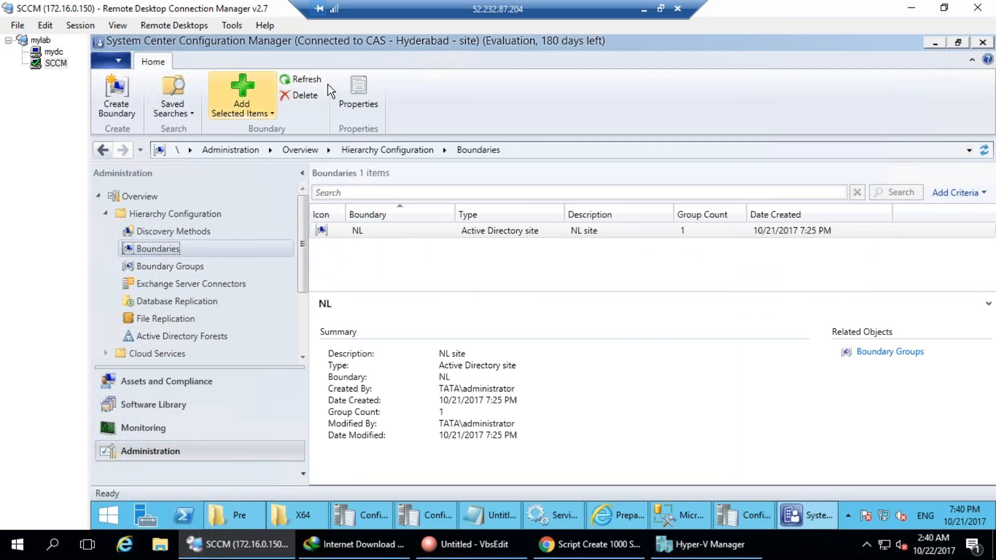
click(304, 82)
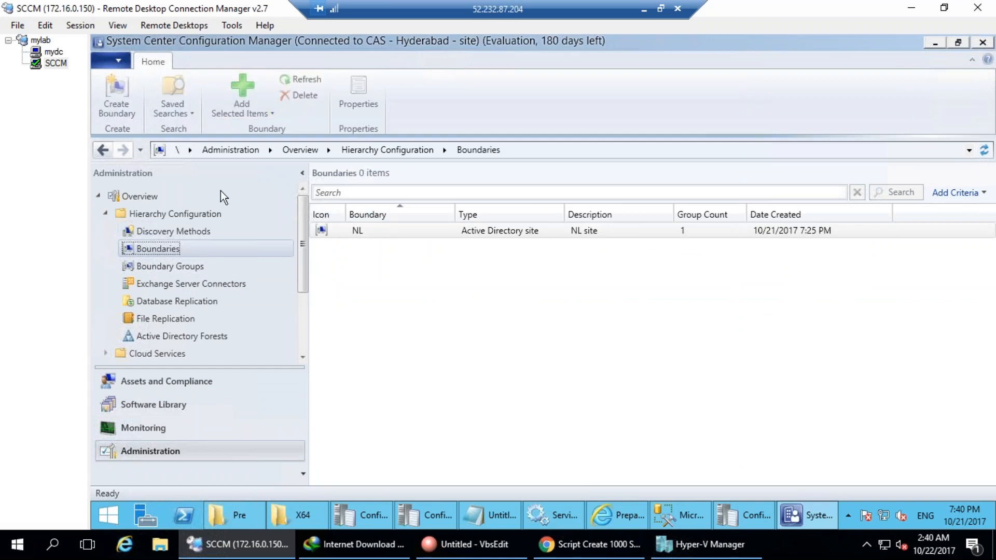
click(172, 264)
click(166, 248)
click(170, 233)
click(161, 253)
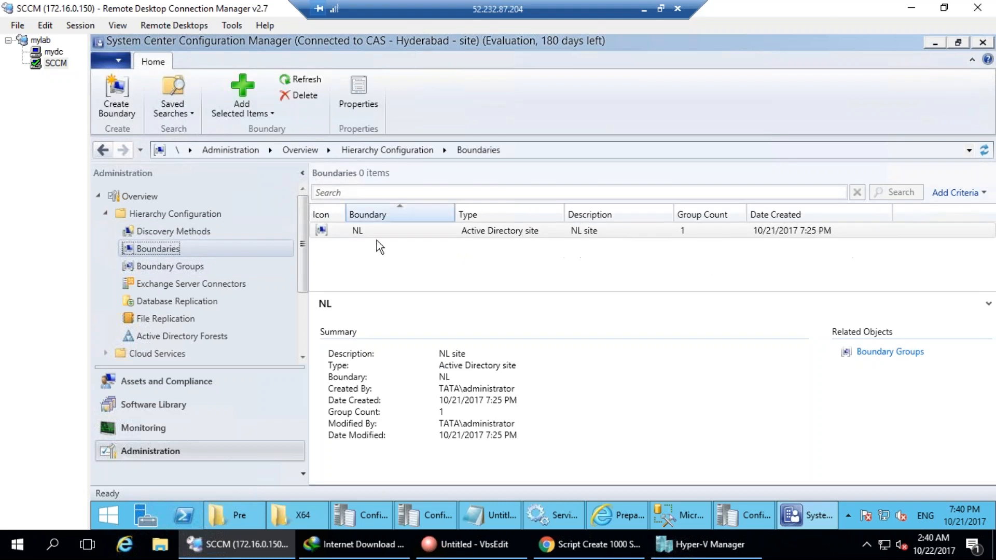
click(199, 234)
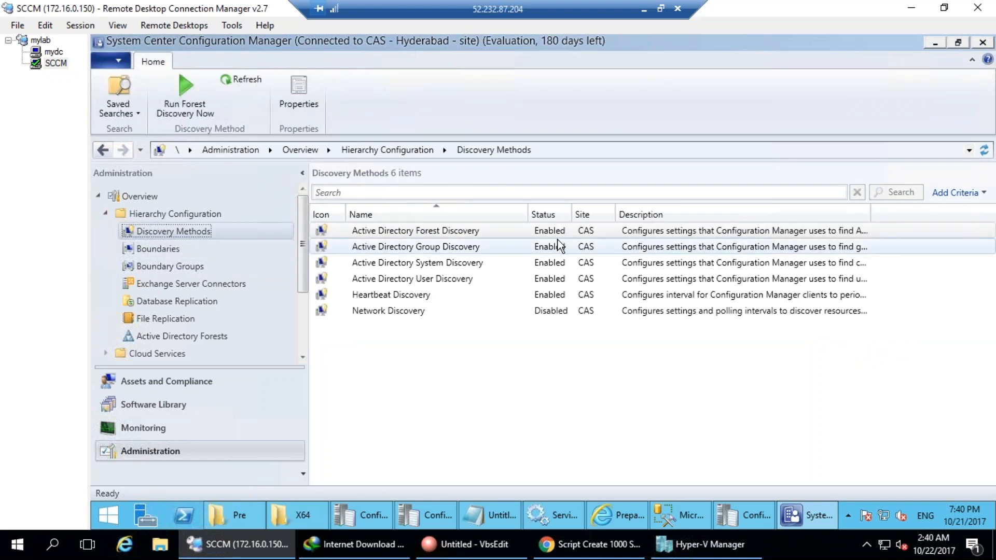
mouse_move(400, 305)
mouse_down()
mouse_move(334, 304)
mouse_move(437, 311)
mouse_move(383, 291)
mouse_up()
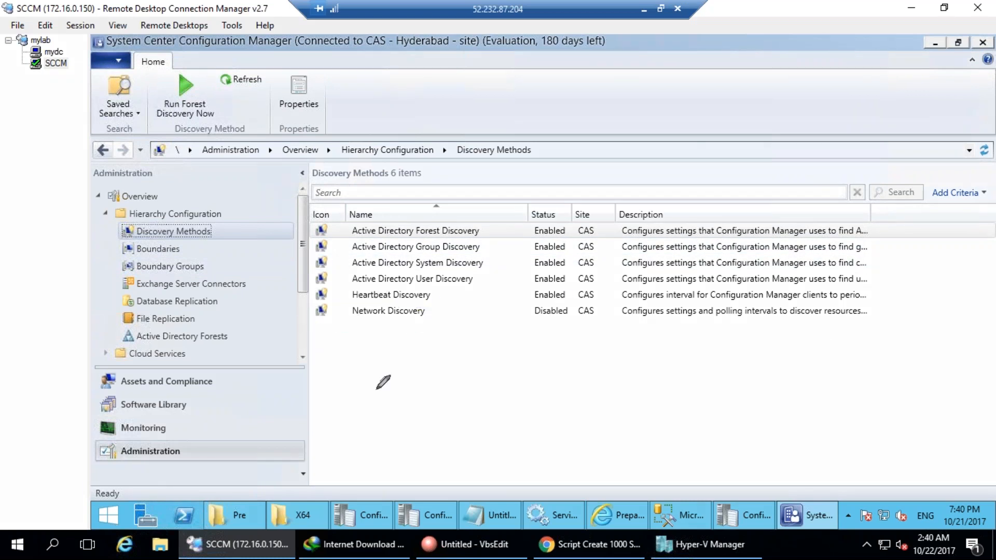
mouse_move(358, 384)
mouse_down()
mouse_move(485, 423)
mouse_move(367, 377)
mouse_up()
mouse_move(449, 456)
mouse_down()
mouse_move(470, 495)
mouse_move(481, 480)
mouse_up()
click(382, 313)
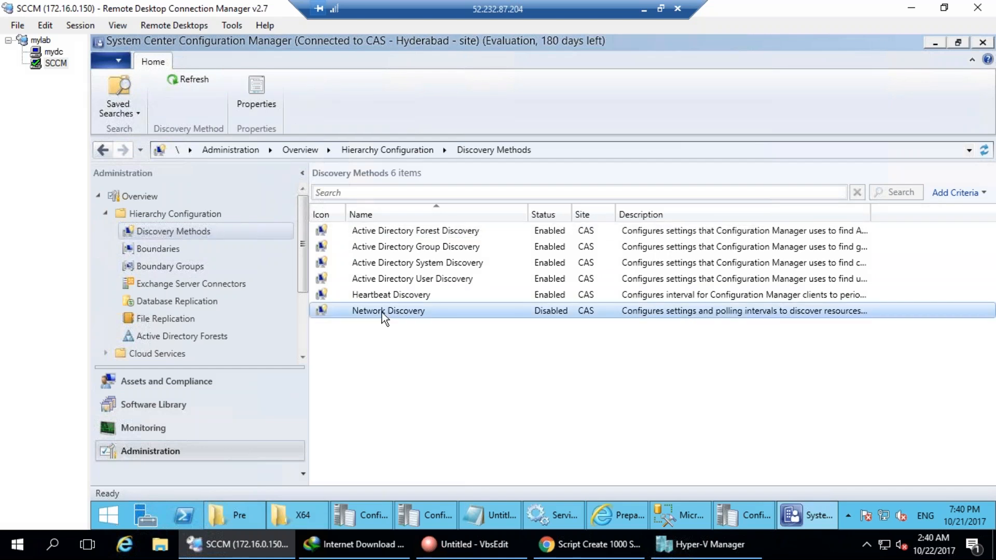
double_click(382, 312)
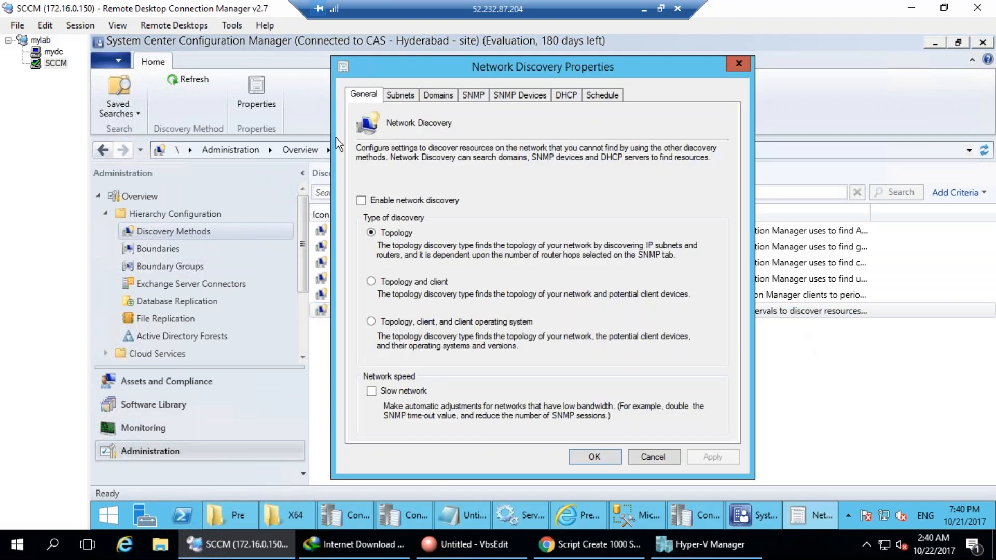
click(418, 203)
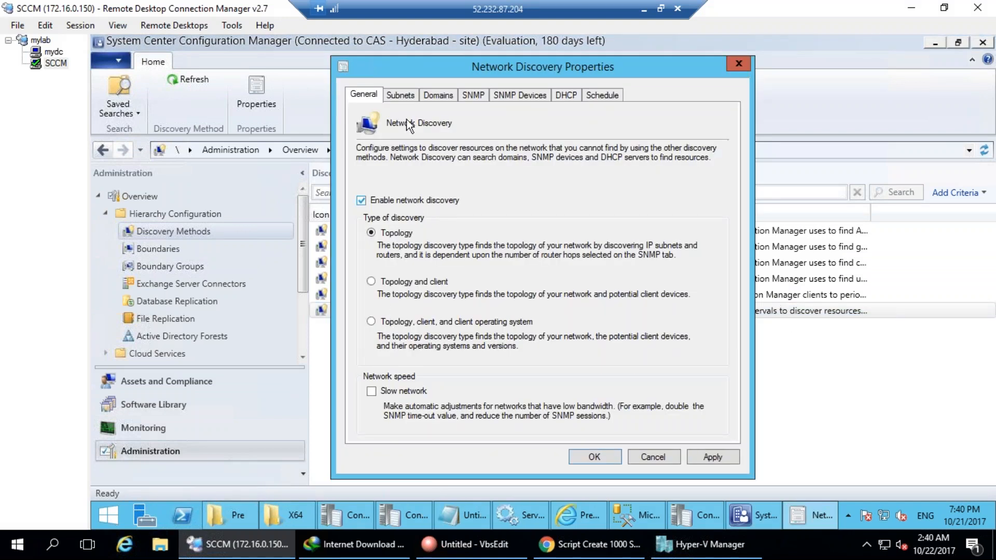
click(409, 95)
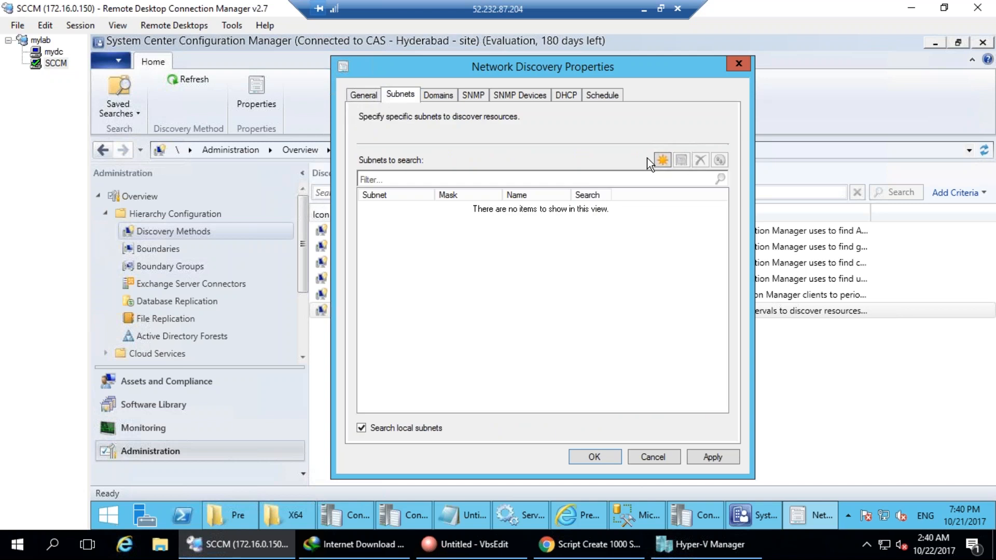
click(438, 95)
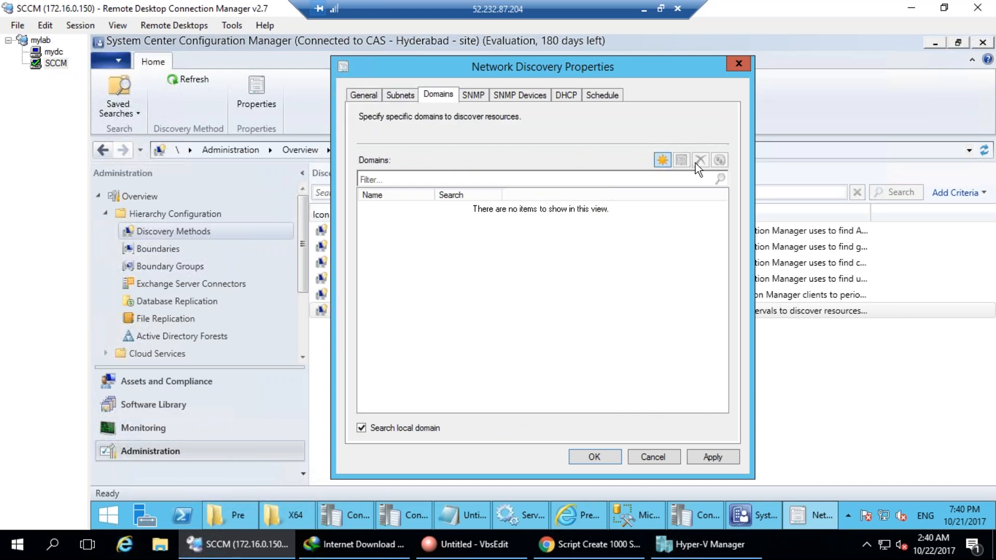
click(567, 96)
click(652, 457)
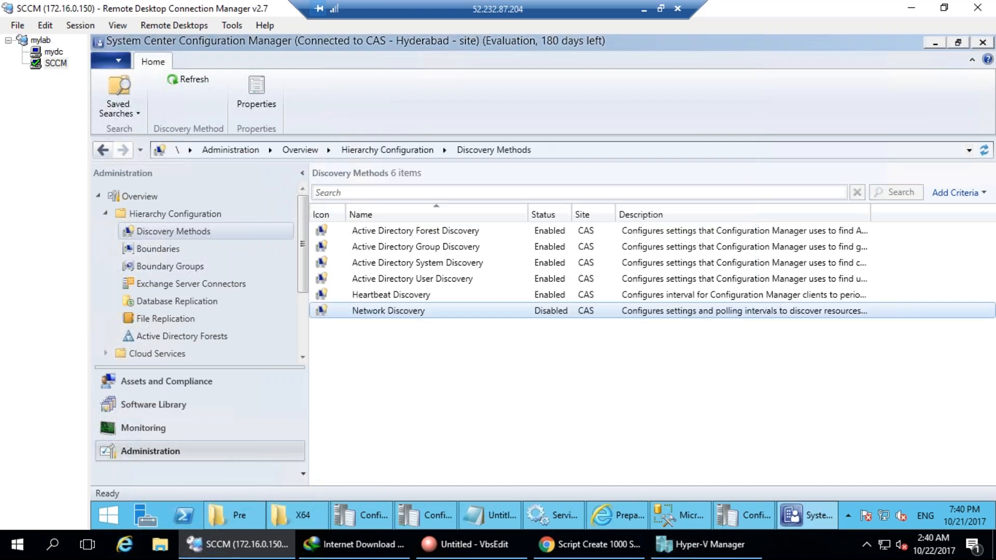
mouse_move(332, 342)
mouse_down()
mouse_move(416, 341)
mouse_move(360, 289)
mouse_move(356, 343)
mouse_up()
click(766, 336)
double_click(404, 297)
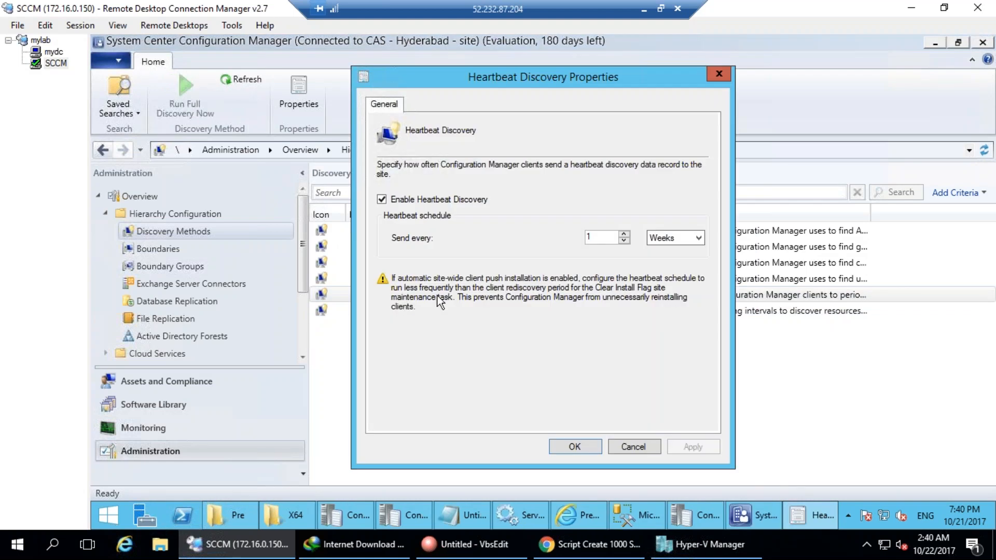
mouse_move(167, 276)
mouse_down()
mouse_move(148, 288)
mouse_move(187, 343)
mouse_up()
drag(111, 162, 170, 282)
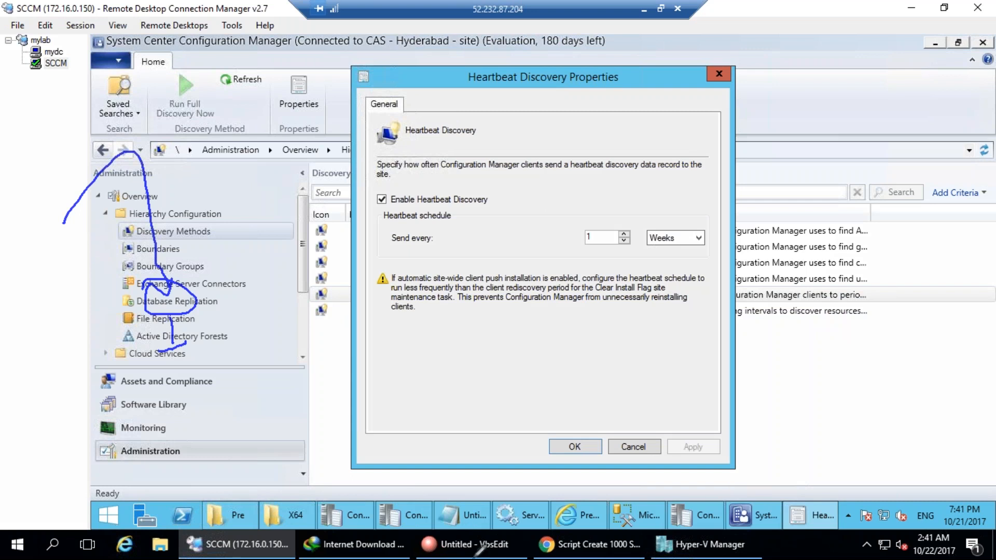
mouse_move(142, 469)
mouse_down()
mouse_move(147, 442)
mouse_move(167, 450)
mouse_move(210, 414)
mouse_move(214, 427)
mouse_move(250, 432)
mouse_move(268, 385)
mouse_up()
mouse_move(213, 456)
mouse_down()
mouse_move(273, 484)
mouse_move(292, 461)
mouse_up()
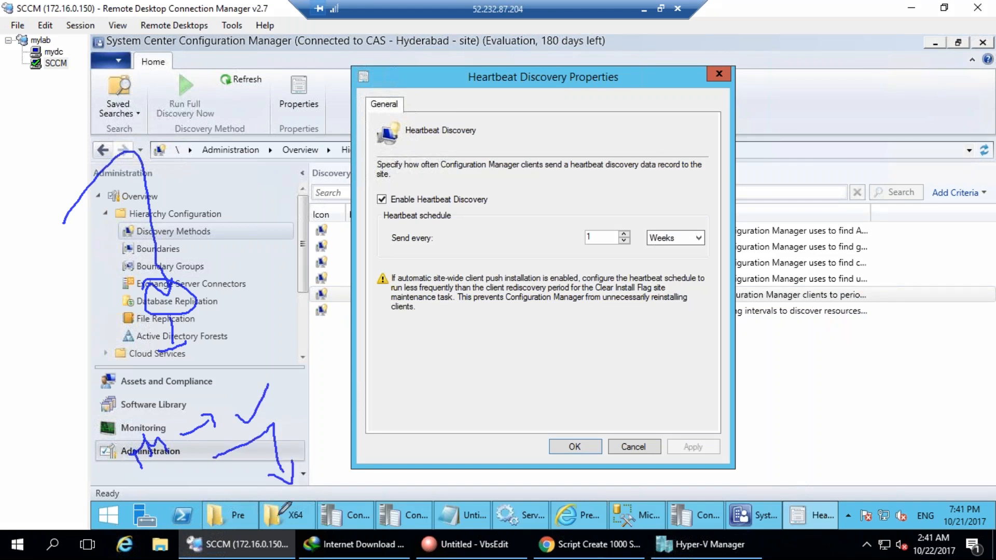
mouse_move(271, 498)
mouse_down()
mouse_move(271, 514)
mouse_move(292, 525)
mouse_move(300, 511)
mouse_up()
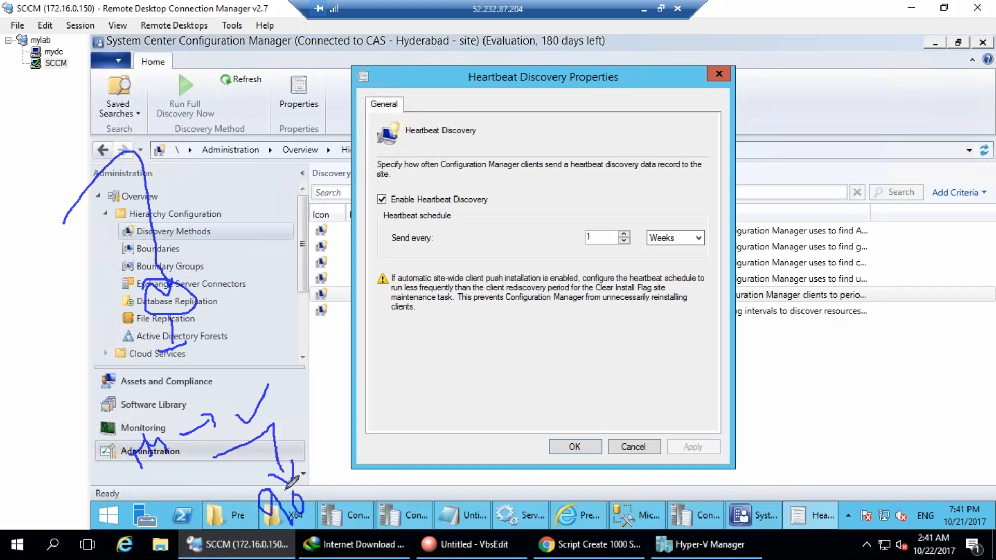
mouse_move(183, 300)
mouse_down()
mouse_move(241, 188)
mouse_move(256, 228)
mouse_up()
mouse_move(250, 164)
mouse_down()
mouse_move(275, 167)
mouse_move(322, 145)
mouse_move(343, 154)
mouse_up()
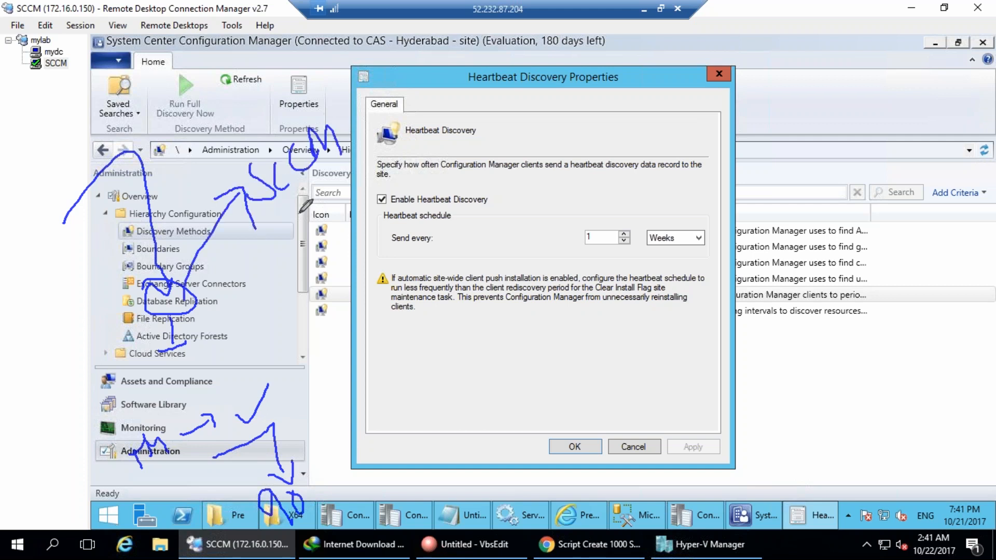
mouse_move(211, 127)
mouse_down()
mouse_move(301, 73)
mouse_move(314, 49)
mouse_move(208, 132)
mouse_move(295, 104)
mouse_move(284, 60)
mouse_up()
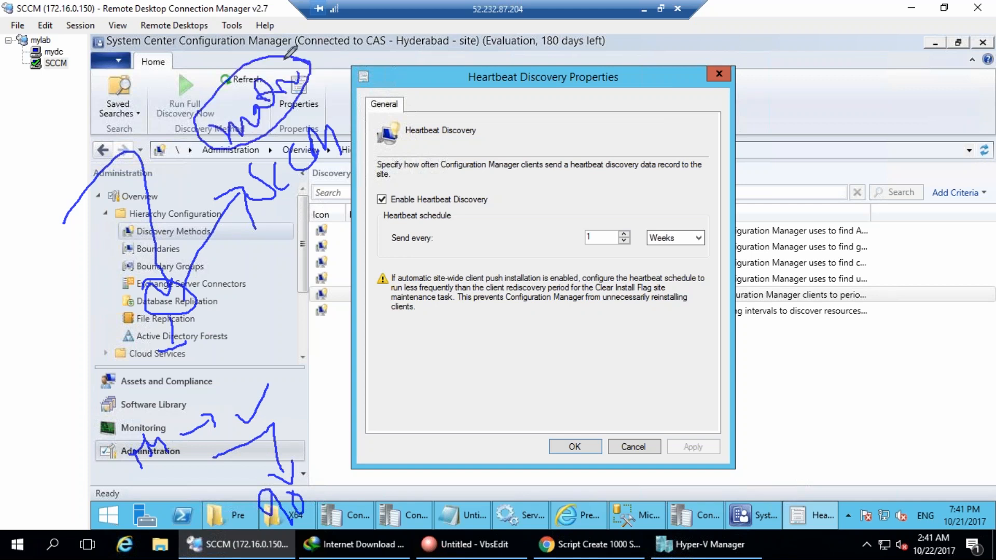
mouse_move(276, 108)
mouse_down()
mouse_move(299, 258)
mouse_move(304, 228)
mouse_up()
mouse_move(259, 291)
mouse_down()
mouse_move(273, 299)
mouse_move(259, 308)
mouse_up()
drag(285, 281, 317, 280)
mouse_move(291, 275)
mouse_down()
mouse_move(317, 280)
mouse_move(341, 264)
mouse_move(340, 312)
mouse_up()
mouse_move(320, 310)
mouse_down()
mouse_move(363, 384)
mouse_move(365, 367)
mouse_up()
drag(380, 379, 382, 399)
drag(378, 358, 395, 407)
mouse_move(427, 385)
mouse_down()
mouse_move(415, 405)
mouse_move(507, 356)
mouse_move(555, 367)
mouse_up()
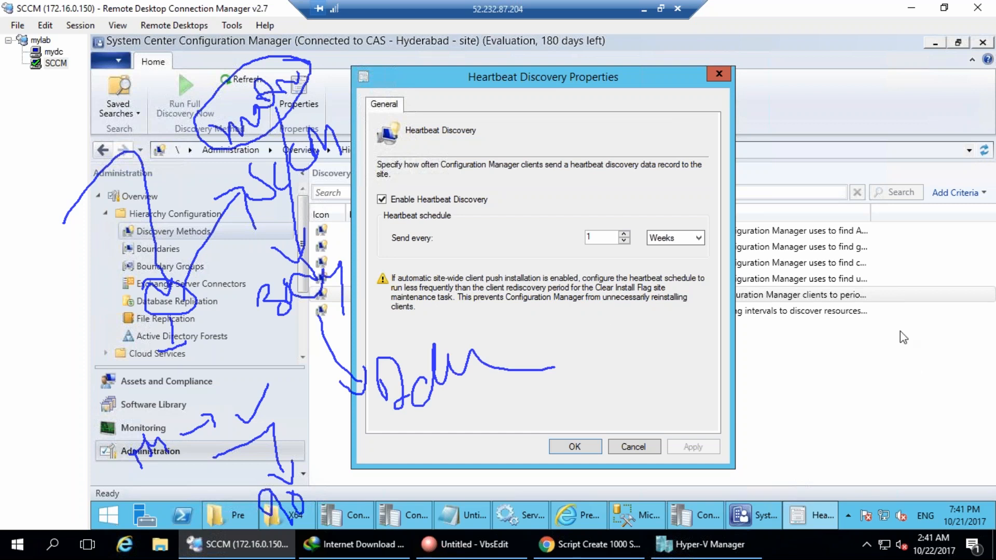
key(Escape)
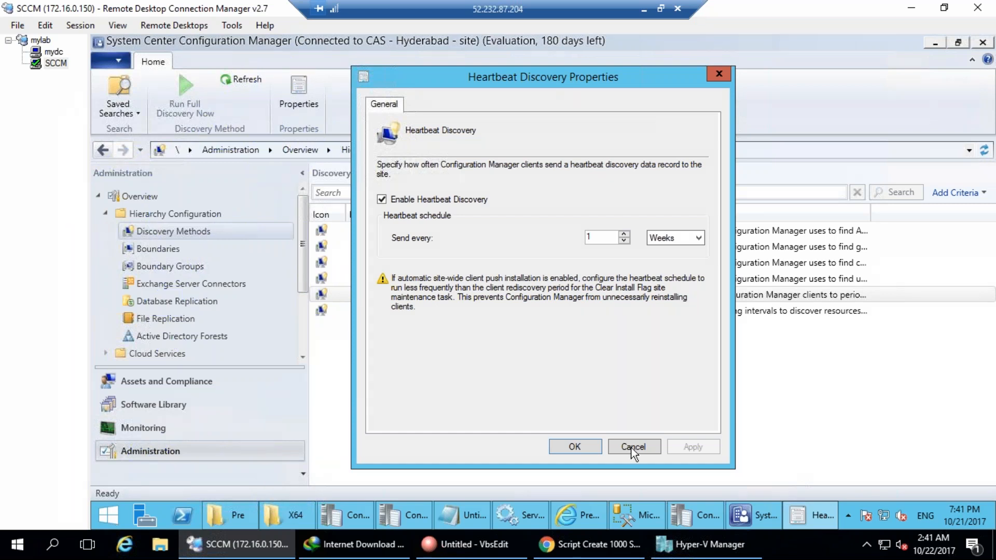
mouse_move(418, 161)
mouse_down()
mouse_move(381, 192)
mouse_move(414, 213)
mouse_up()
drag(386, 165, 379, 249)
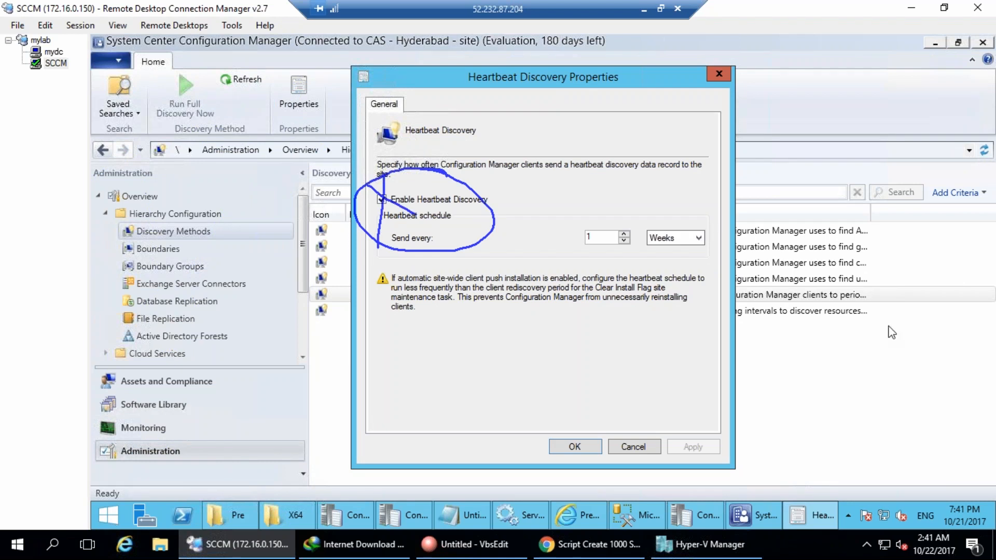
key(Escape)
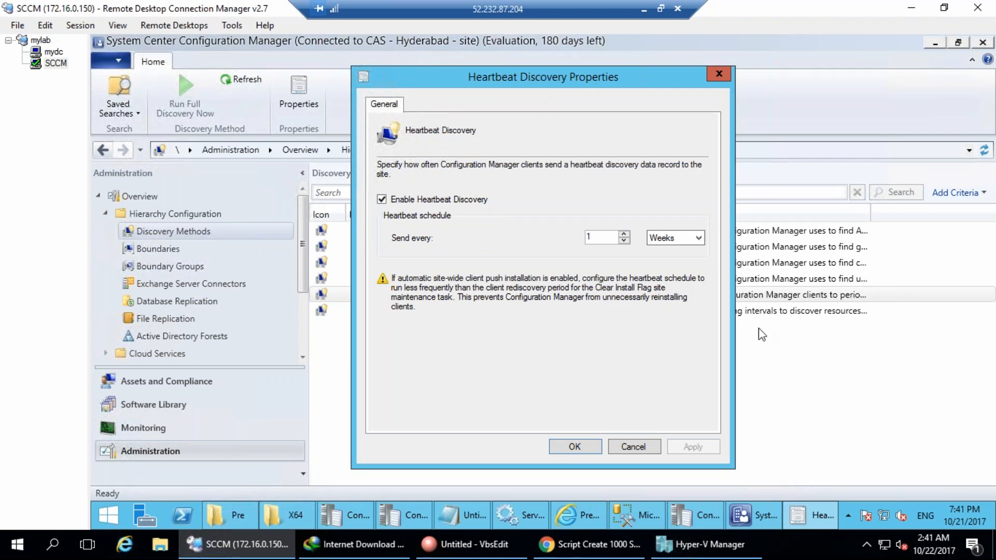
click(635, 447)
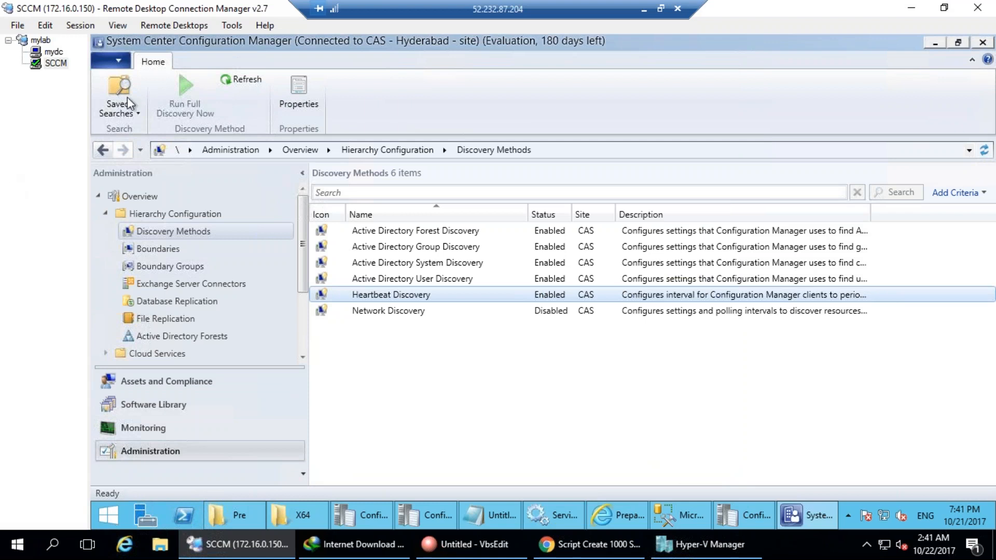
click(165, 249)
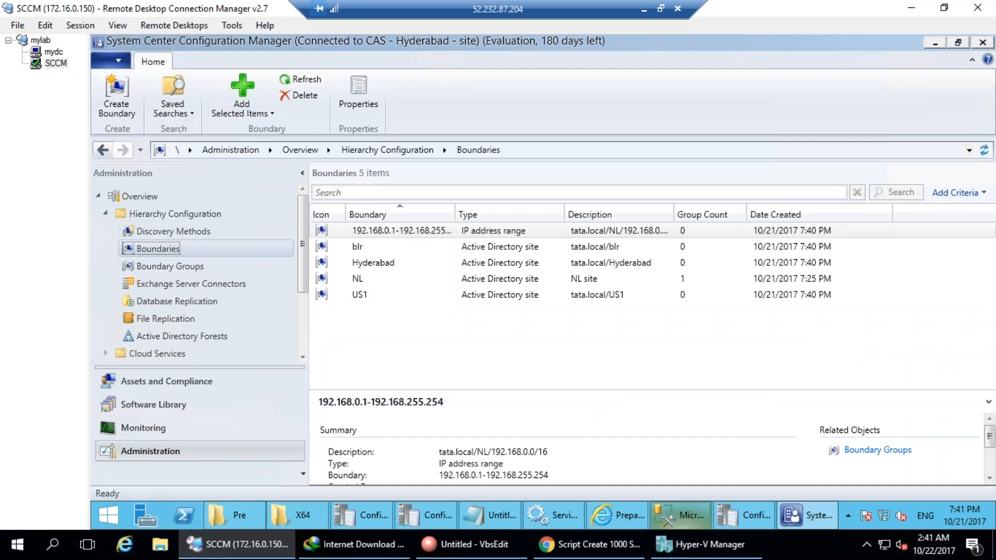
Add the 192.168.0.1-192.168.255.254 IP range boundary to the NL boundary group and save.
mouse_move(357, 340)
mouse_down()
mouse_move(454, 270)
mouse_move(363, 327)
mouse_move(397, 343)
mouse_up()
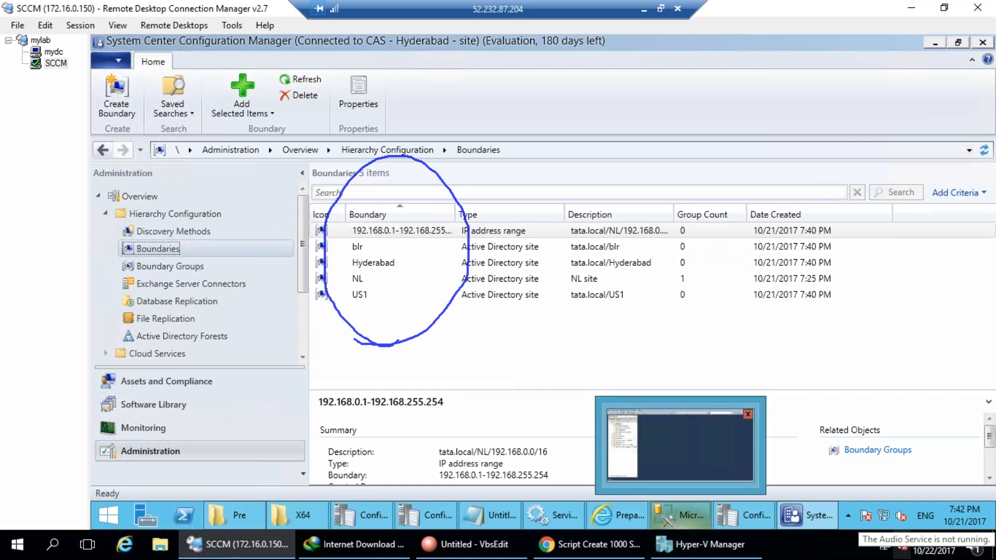
key(Escape)
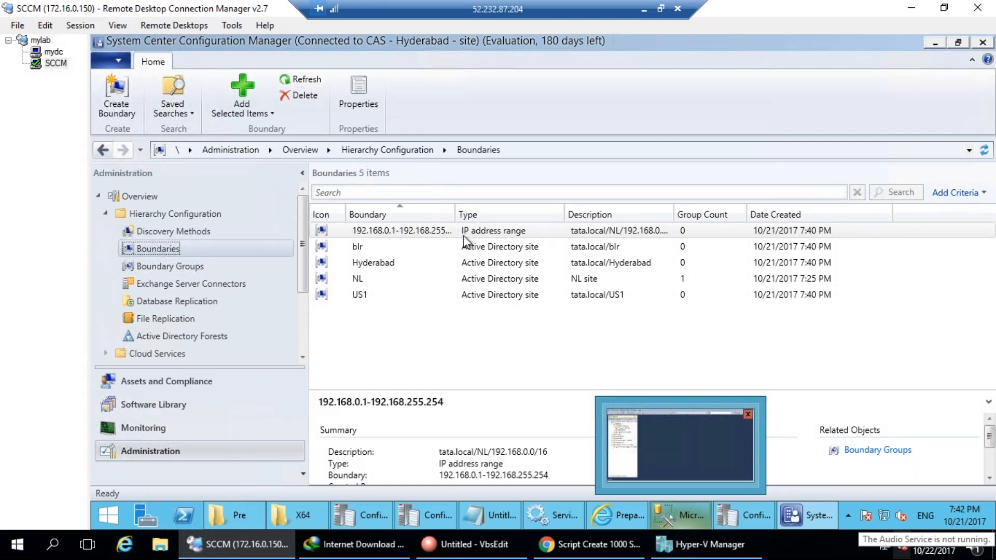
double_click(424, 231)
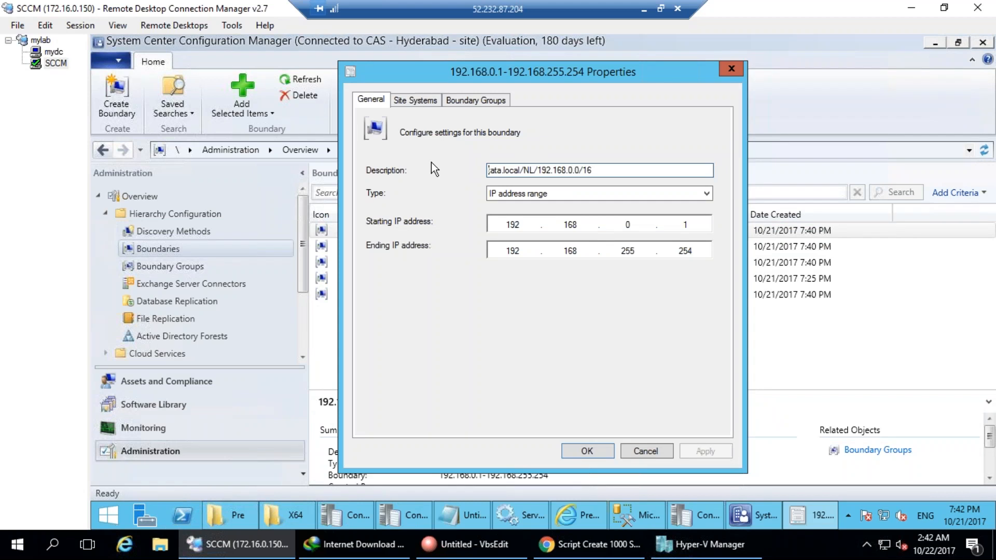
click(412, 101)
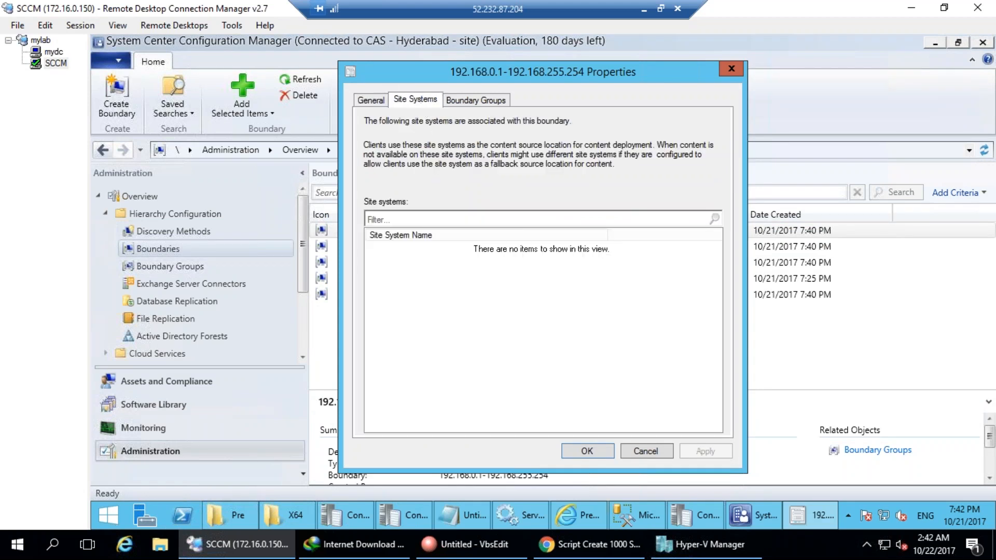
click(488, 102)
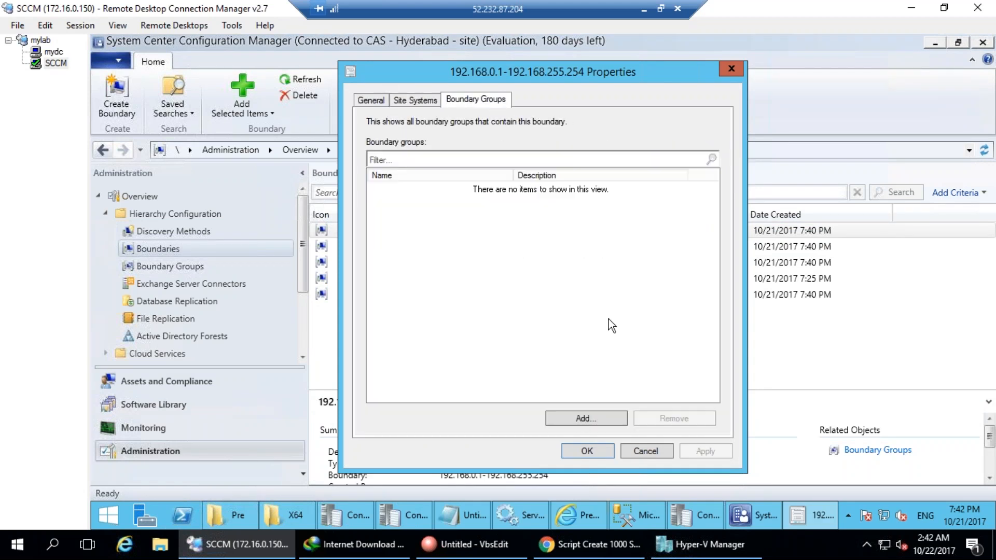
click(583, 418)
click(400, 215)
click(611, 413)
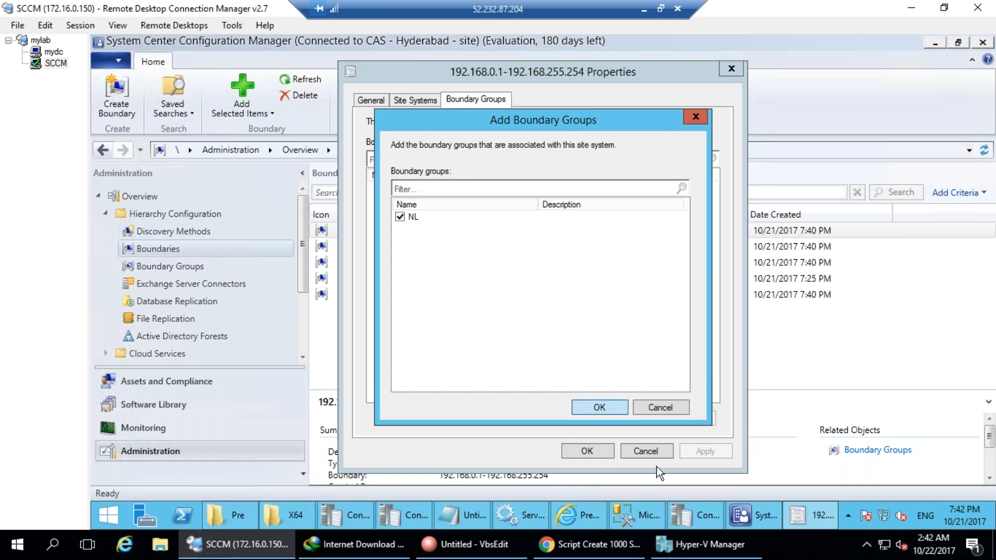
click(705, 451)
click(418, 102)
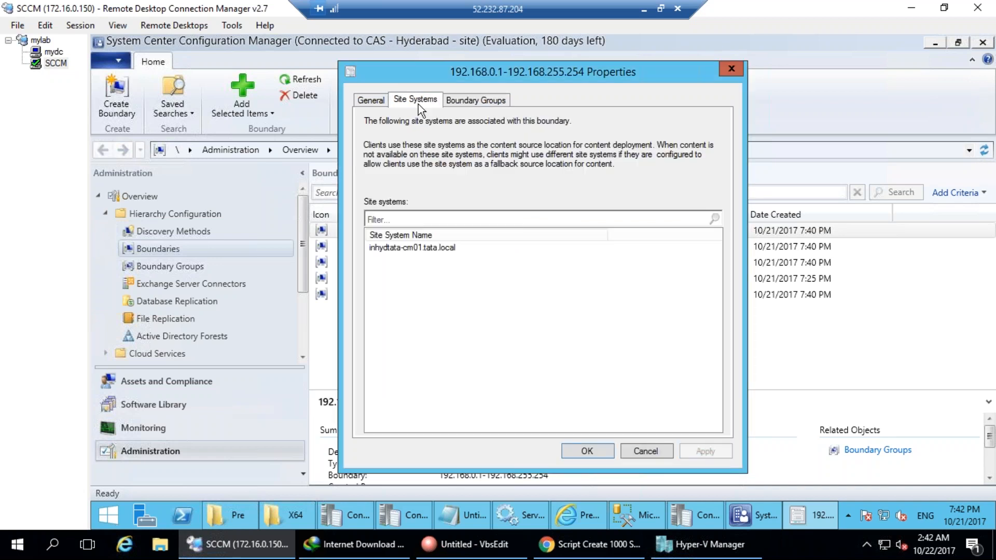
click(589, 451)
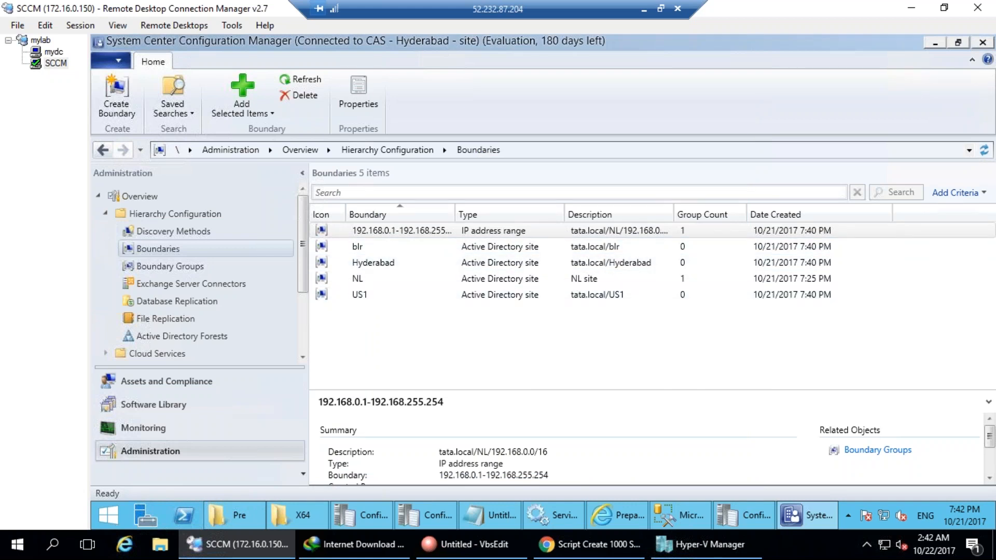
click(163, 235)
click(160, 246)
click(158, 237)
click(153, 243)
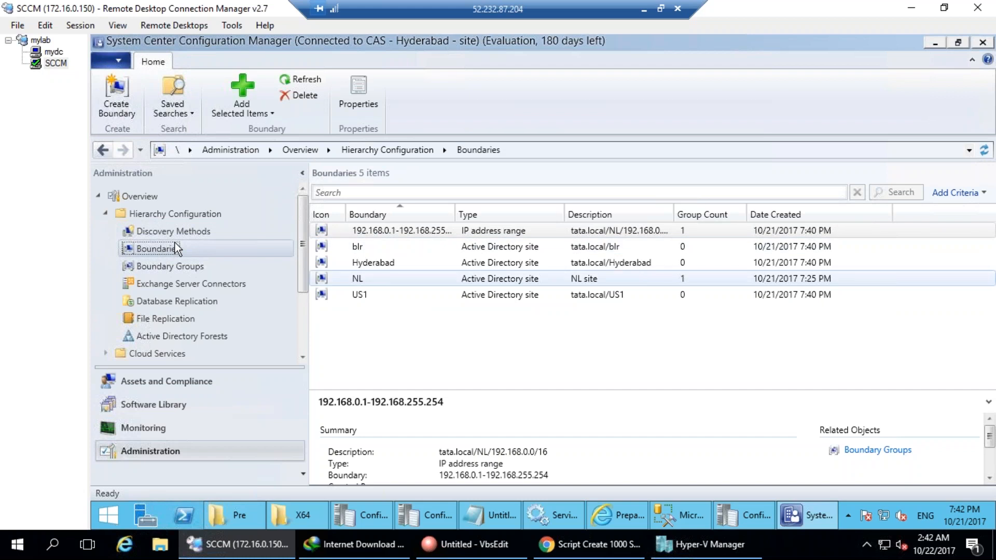
click(161, 266)
click(159, 250)
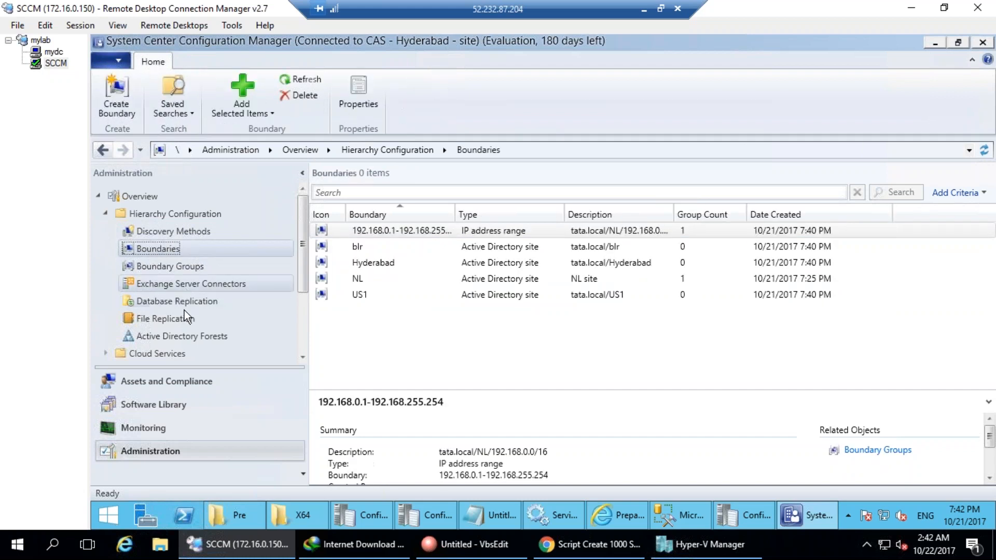
click(152, 232)
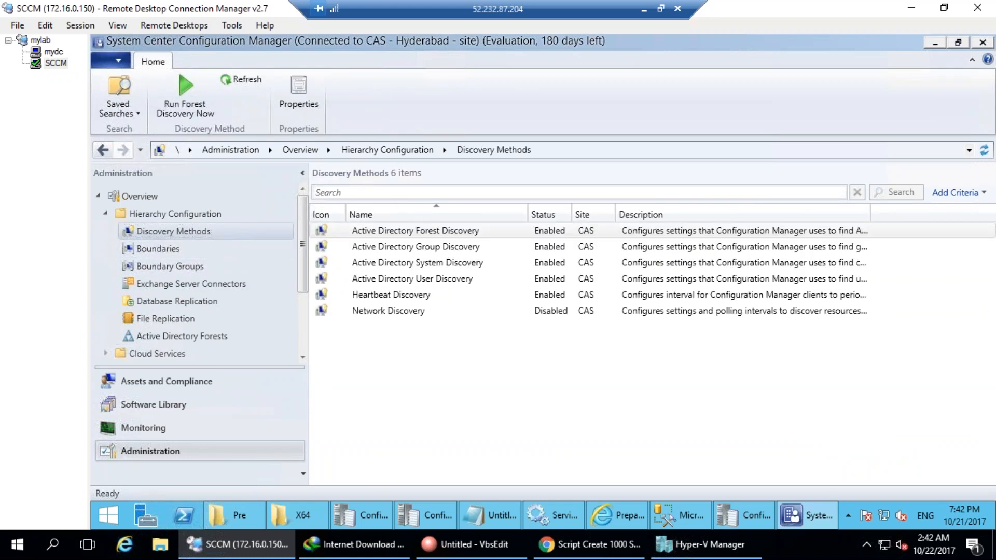
key(ctrl+2)
mouse_move(363, 179)
mouse_down()
mouse_move(283, 363)
mouse_move(358, 178)
mouse_up()
mouse_move(360, 334)
mouse_down()
mouse_move(433, 341)
mouse_move(509, 312)
mouse_move(407, 301)
mouse_move(347, 223)
mouse_move(457, 270)
mouse_move(516, 263)
mouse_move(501, 243)
mouse_up()
mouse_move(379, 369)
mouse_down()
mouse_move(410, 396)
mouse_move(345, 413)
mouse_move(401, 383)
mouse_move(390, 401)
mouse_up()
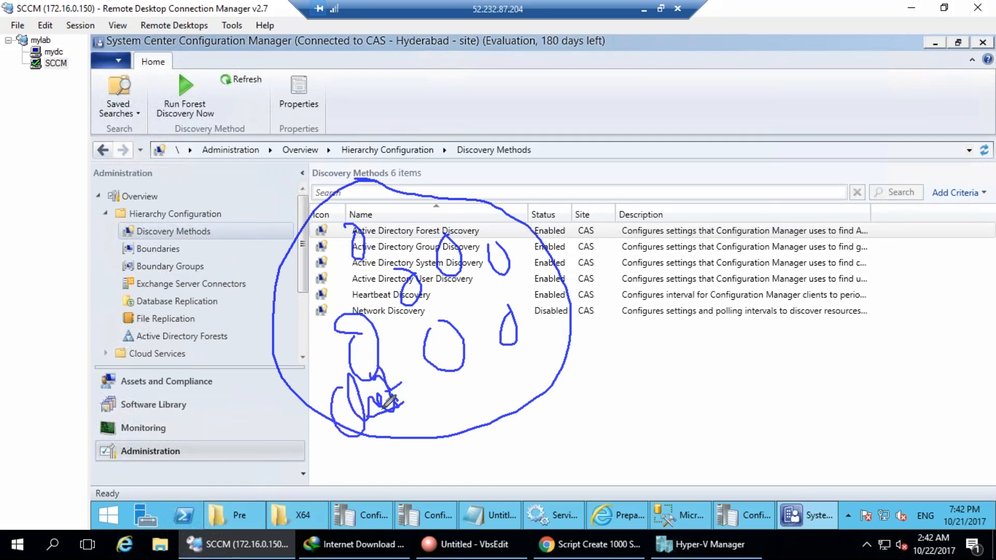
mouse_move(71, 327)
mouse_down()
mouse_move(98, 388)
mouse_move(153, 382)
mouse_up()
mouse_move(135, 353)
mouse_down()
mouse_move(211, 363)
mouse_move(254, 353)
mouse_move(190, 430)
mouse_move(207, 424)
mouse_up()
drag(216, 418, 227, 418)
drag(239, 418, 252, 414)
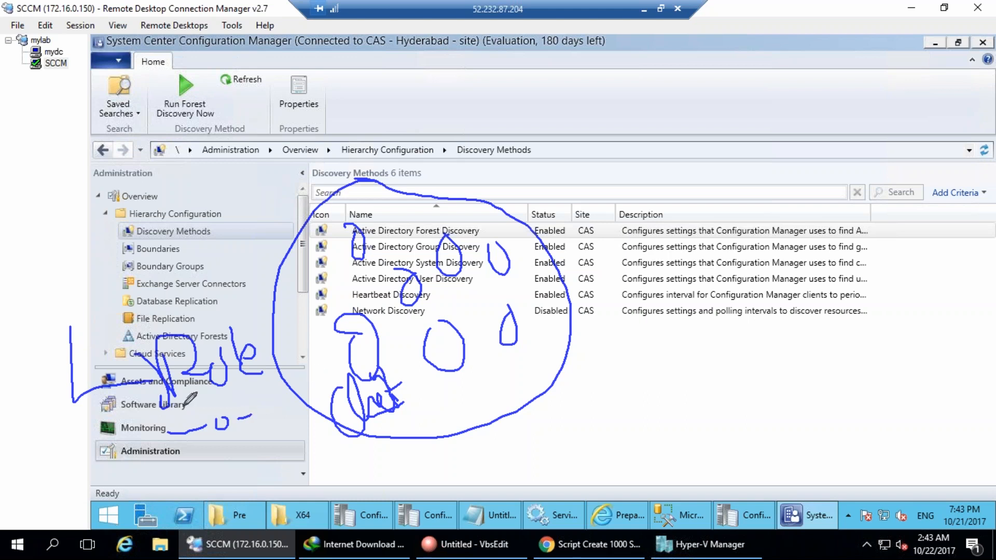
drag(245, 348, 378, 354)
drag(339, 346, 381, 348)
key(Escape)
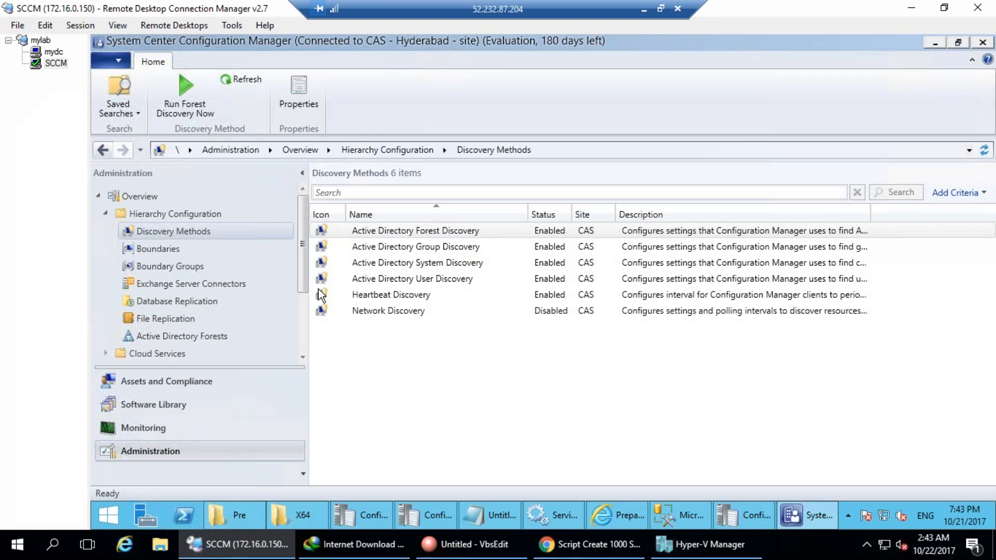
Show Servers and Site System Roles with all six CAS roles, selecting Management point and Distribution point.
click(304, 341)
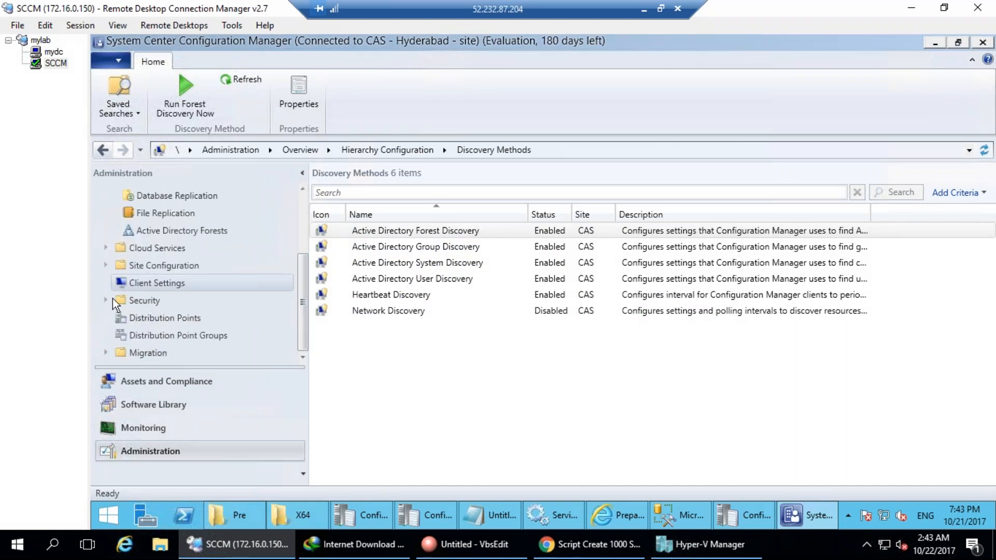
click(106, 266)
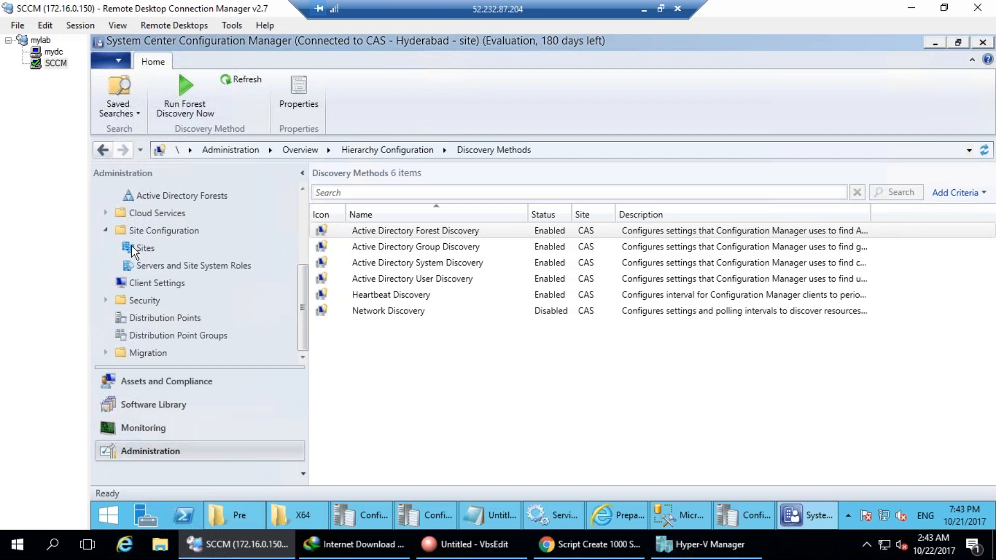
click(147, 265)
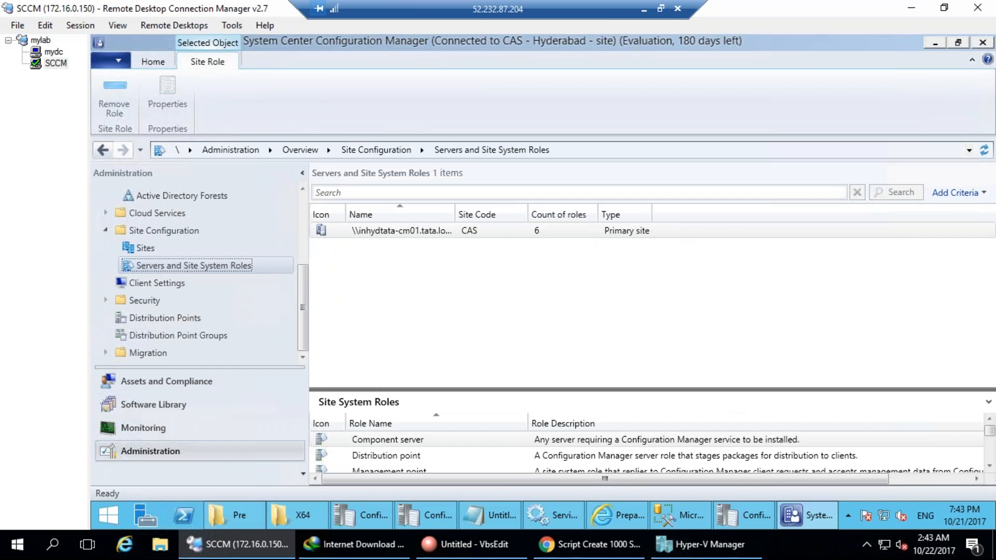
drag(395, 390, 393, 274)
click(381, 352)
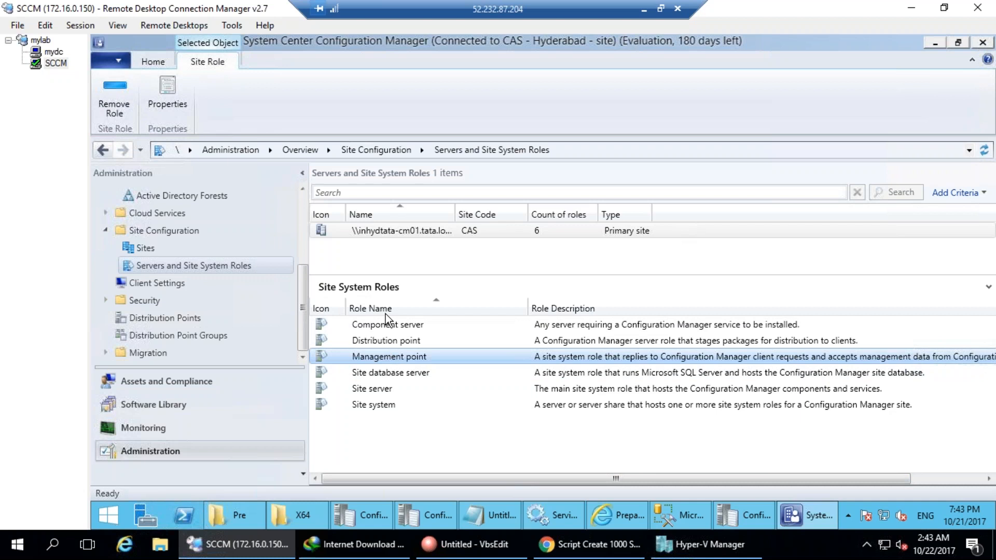
click(377, 340)
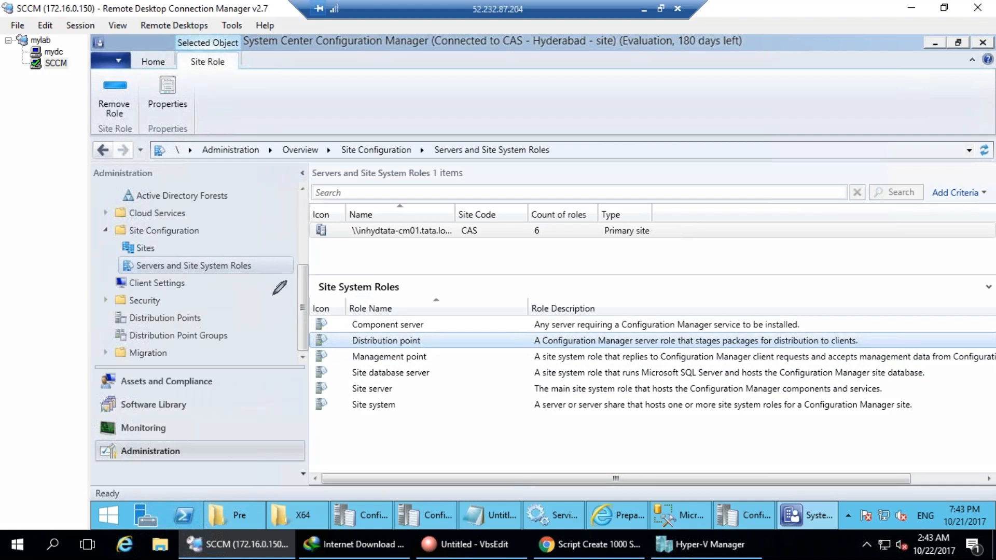
Mark up the server list and Name column with ink loops, then clear the annotations.
drag(285, 222, 300, 264)
mouse_move(303, 184)
mouse_down()
mouse_move(323, 230)
mouse_move(341, 217)
mouse_move(330, 183)
mouse_move(349, 198)
mouse_move(440, 174)
mouse_up()
drag(423, 124, 446, 161)
drag(464, 127, 438, 158)
mouse_move(467, 113)
mouse_down()
mouse_move(394, 110)
mouse_move(269, 136)
mouse_move(447, 262)
mouse_up()
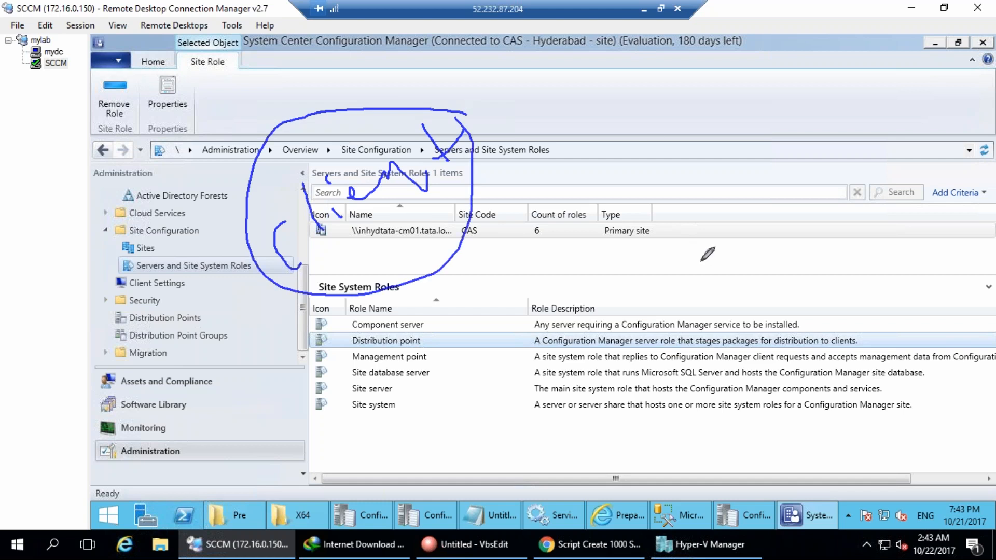
click(891, 201)
drag(390, 174, 414, 174)
drag(400, 131, 444, 187)
mouse_move(421, 152)
mouse_down()
mouse_move(477, 156)
mouse_move(501, 127)
mouse_move(420, 99)
mouse_move(467, 247)
mouse_up()
mouse_move(521, 218)
mouse_down()
mouse_move(524, 126)
mouse_move(522, 167)
mouse_up()
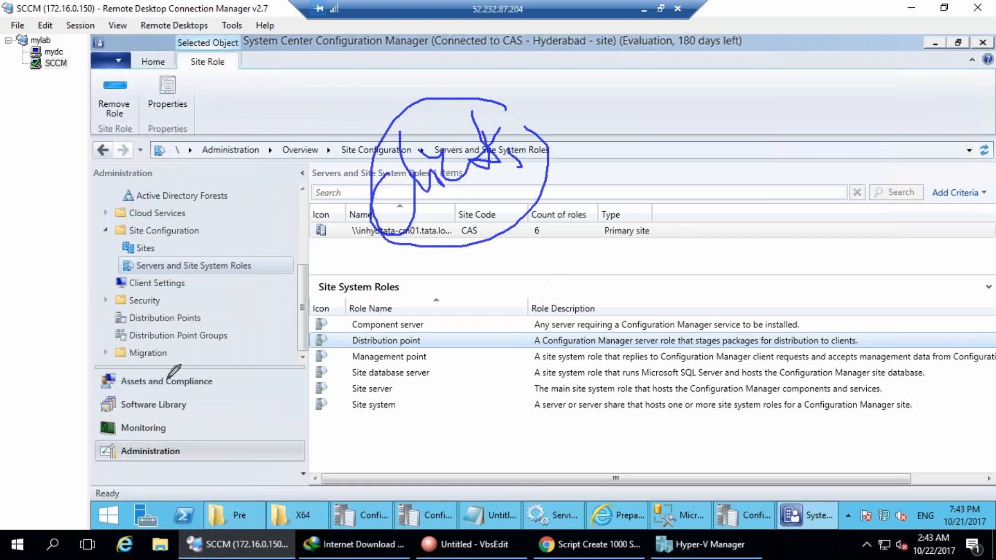
key(Escape)
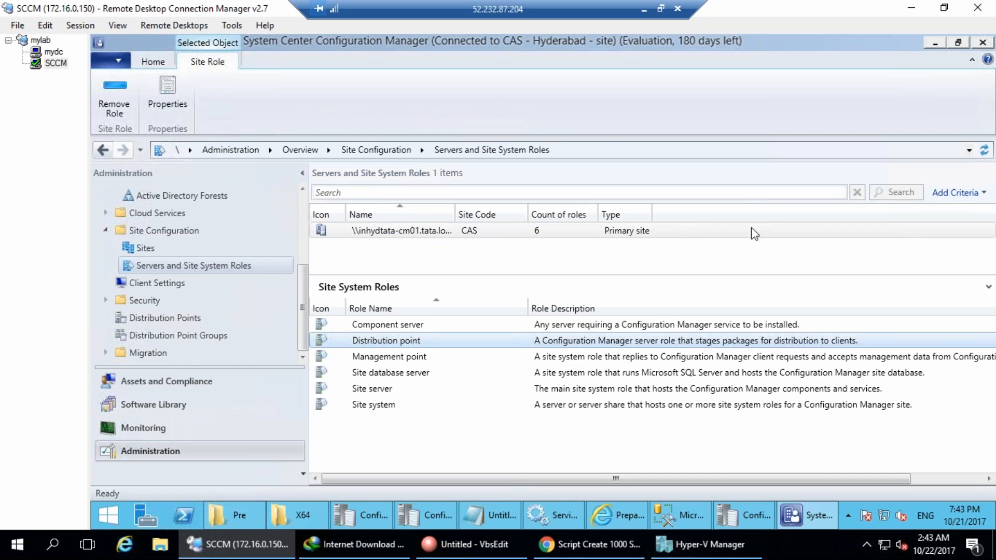
click(625, 553)
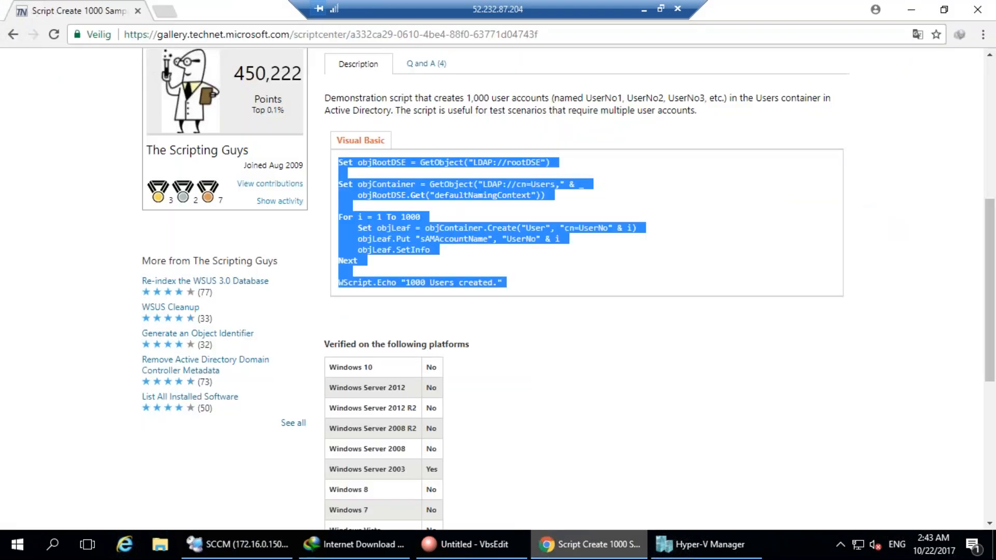
Search Google for 'sccm 2012 client deployment methods' and open the TechNet Deploying Clients article.
key(ctrl+l)
text(SCCM CLIEN)
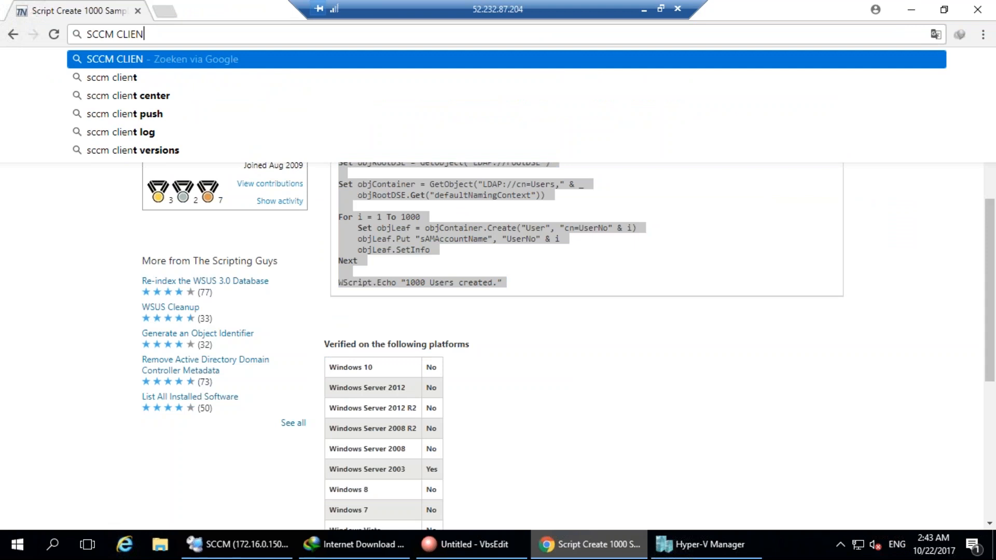
text(T DEPL)
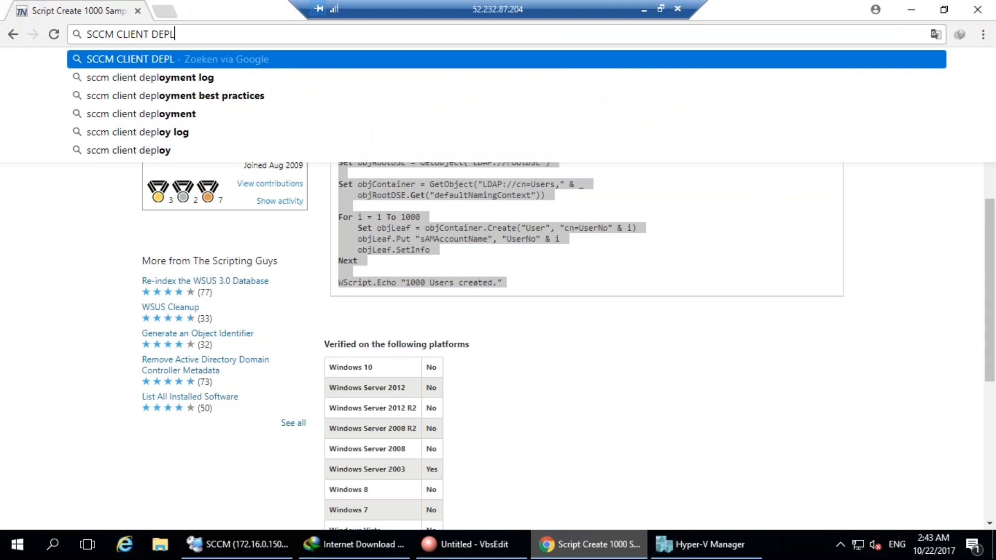
text(OYMENT MET)
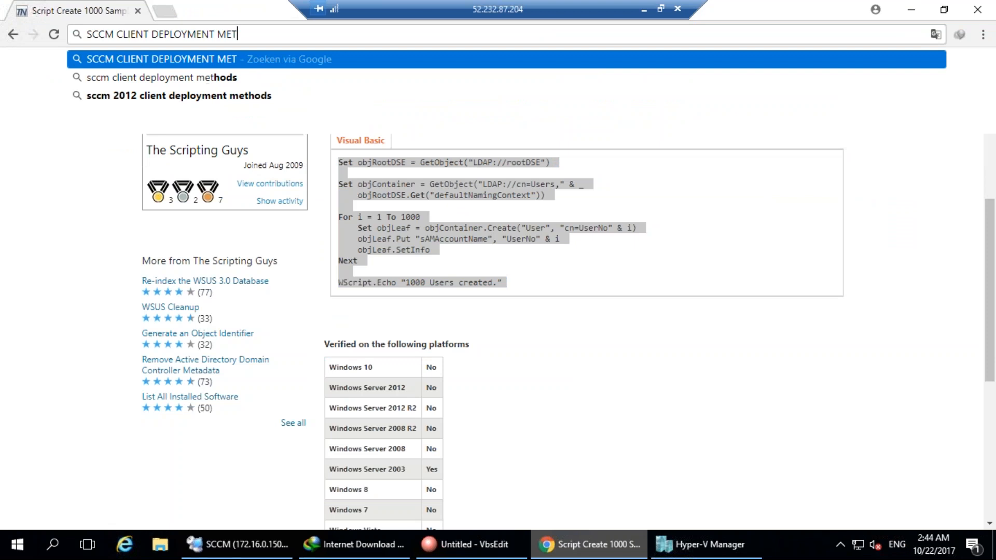
text(HODS)
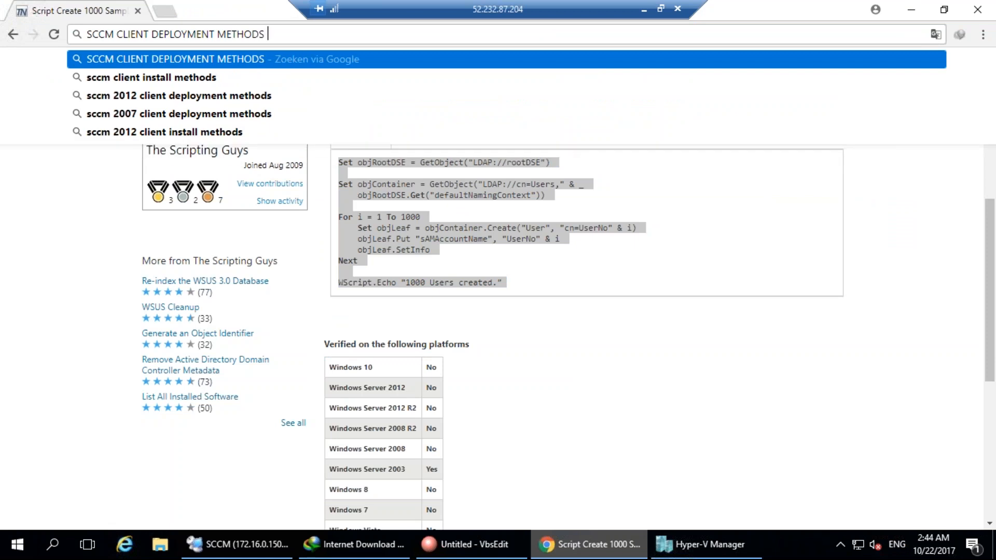
key(Down)
key(Down)
key(Return)
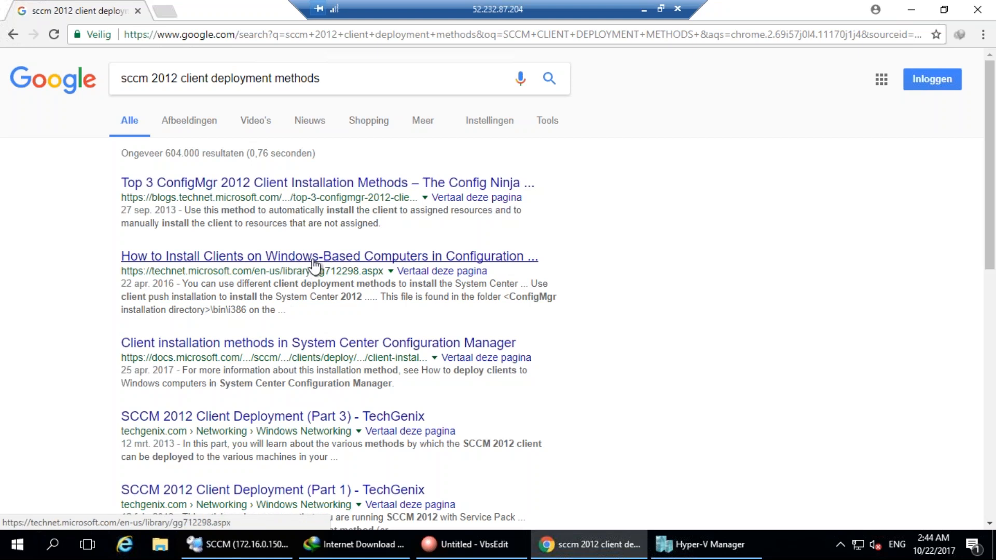
scroll(672, 367, down, 3)
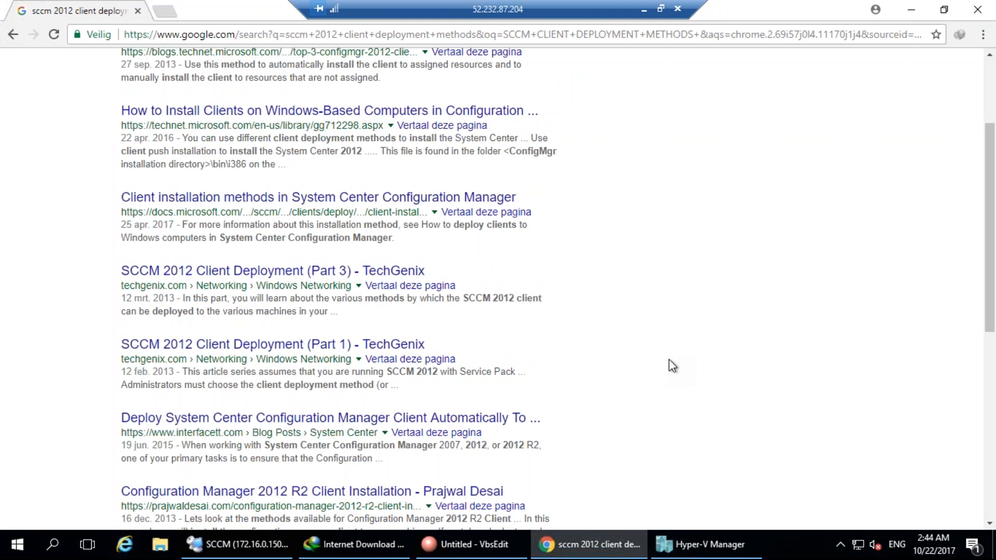
scroll(673, 366, up, 3)
click(296, 256)
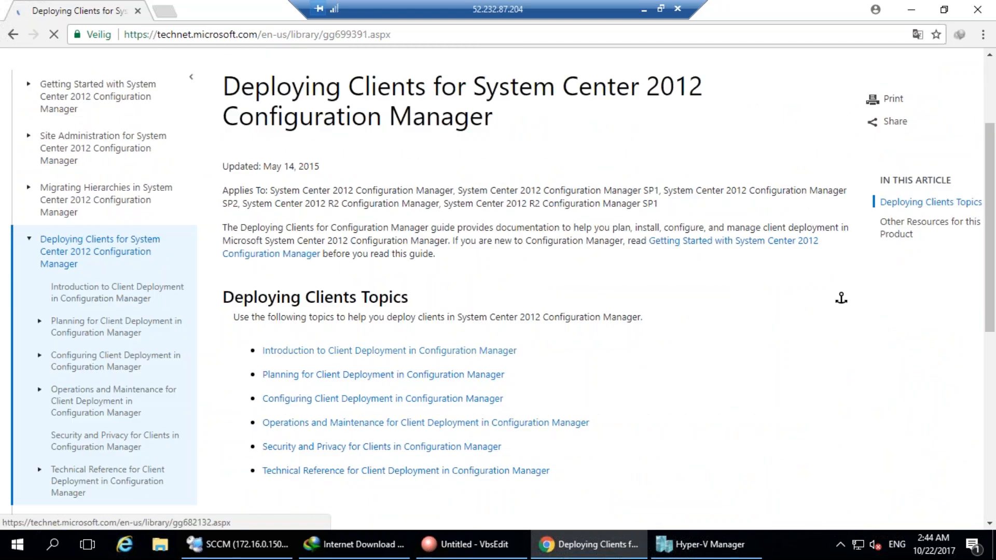
Go through Planning for Client Deployment to Introduction to Client Deployment and scroll to its methods table.
click(461, 386)
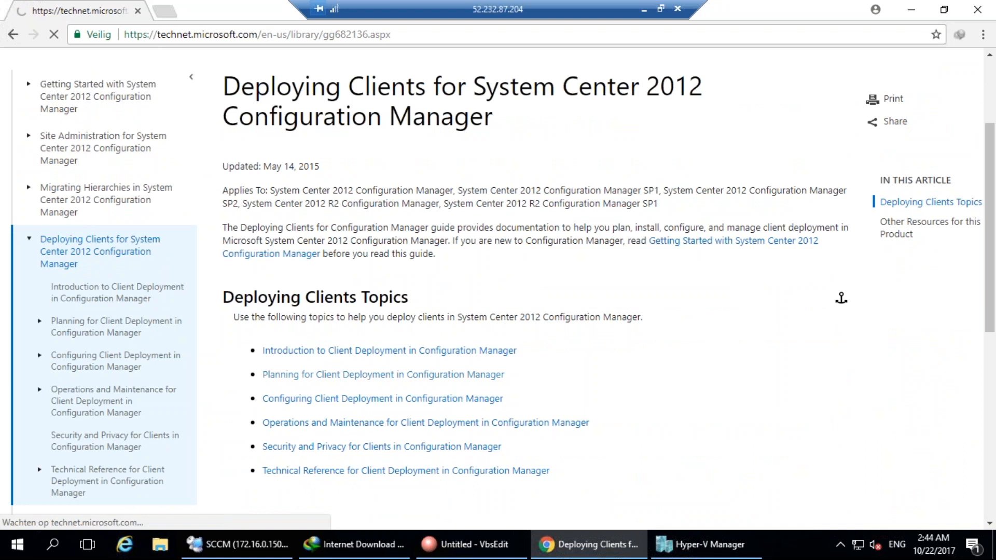
scroll(460, 386, down, 4)
scroll(382, 360, down, 3)
scroll(383, 360, up, 5)
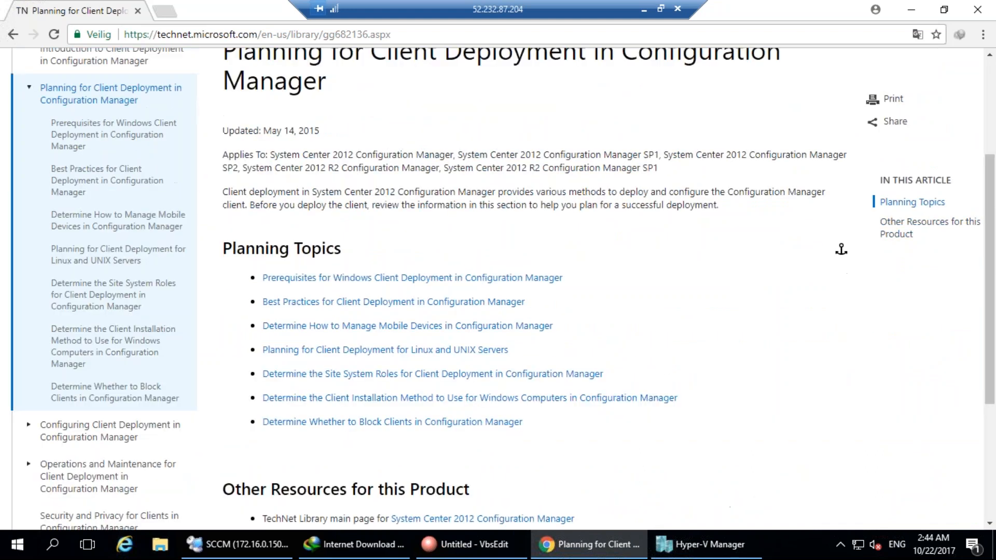
scroll(382, 360, up, 3)
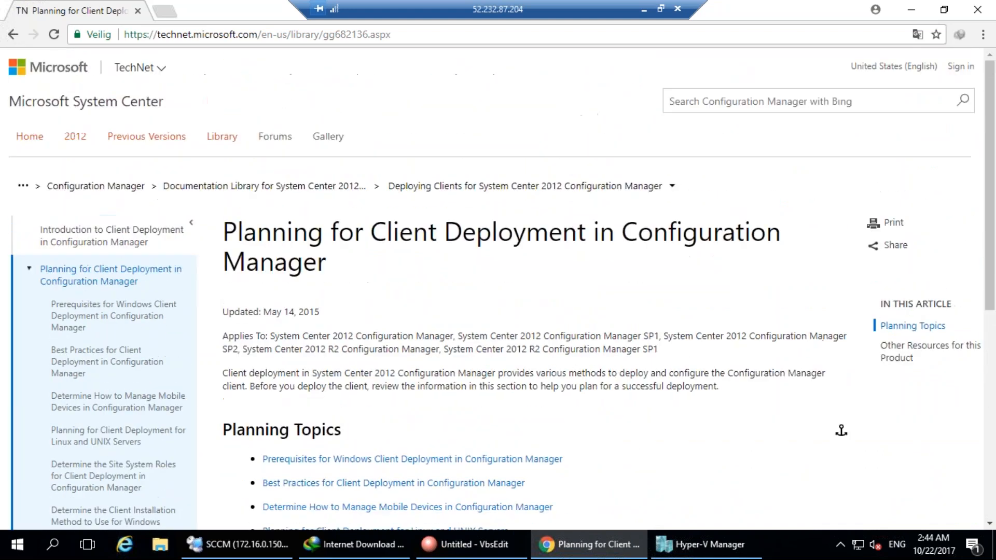
click(13, 34)
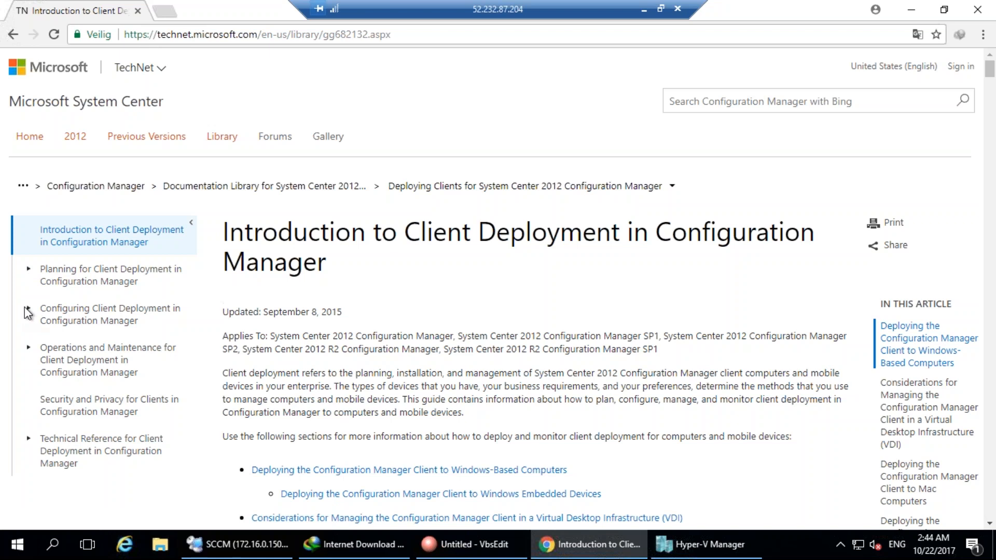
click(91, 315)
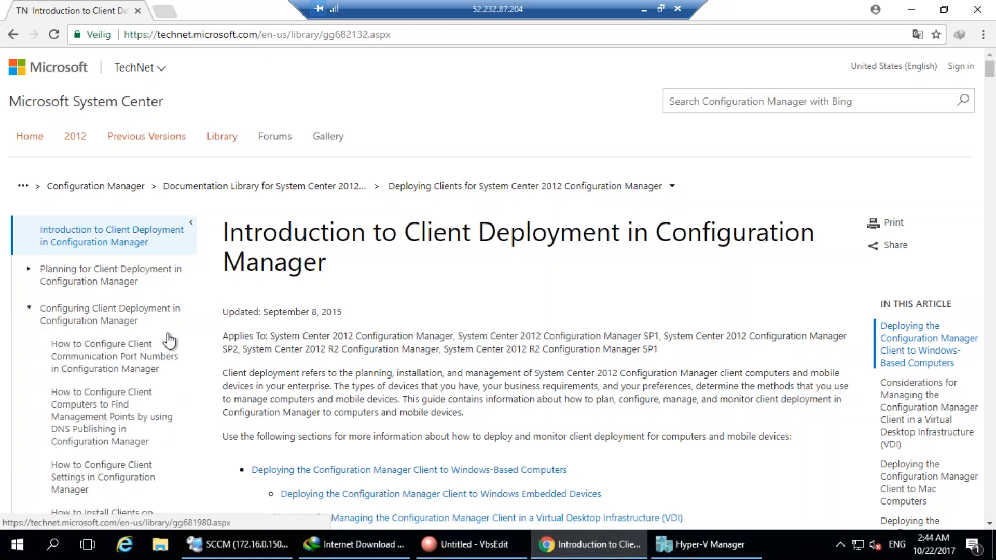
scroll(169, 341, down, 11)
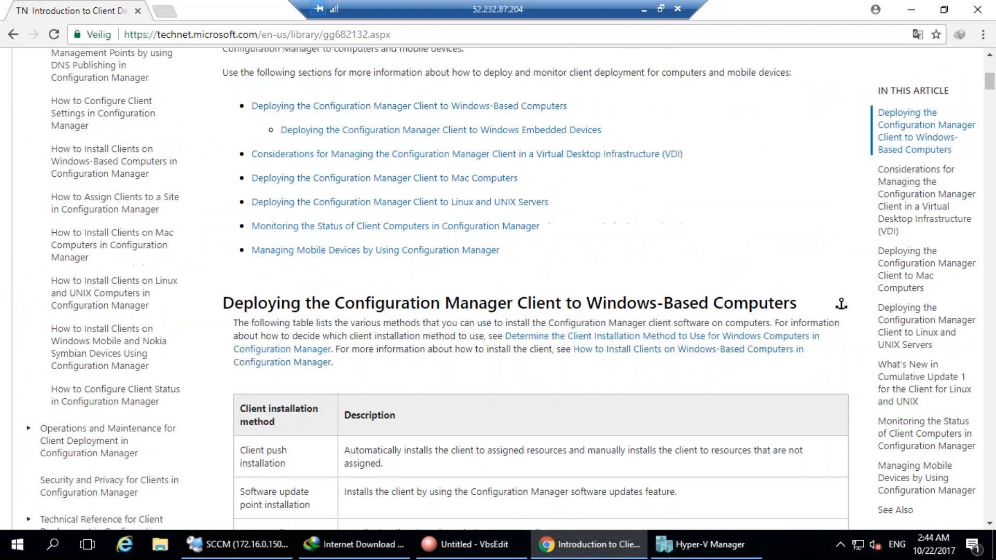
scroll(202, 393, down, 1)
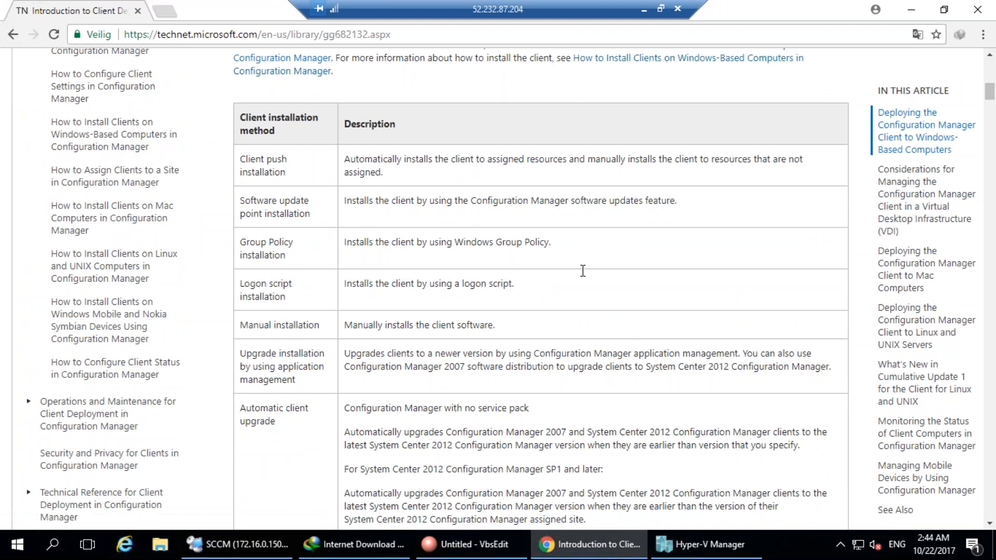
mouse_move(290, 147)
mouse_down()
mouse_move(291, 177)
mouse_move(296, 142)
mouse_move(311, 166)
mouse_move(374, 129)
mouse_up()
mouse_move(334, 269)
mouse_down()
mouse_move(595, 187)
mouse_move(415, 457)
mouse_move(356, 253)
mouse_up()
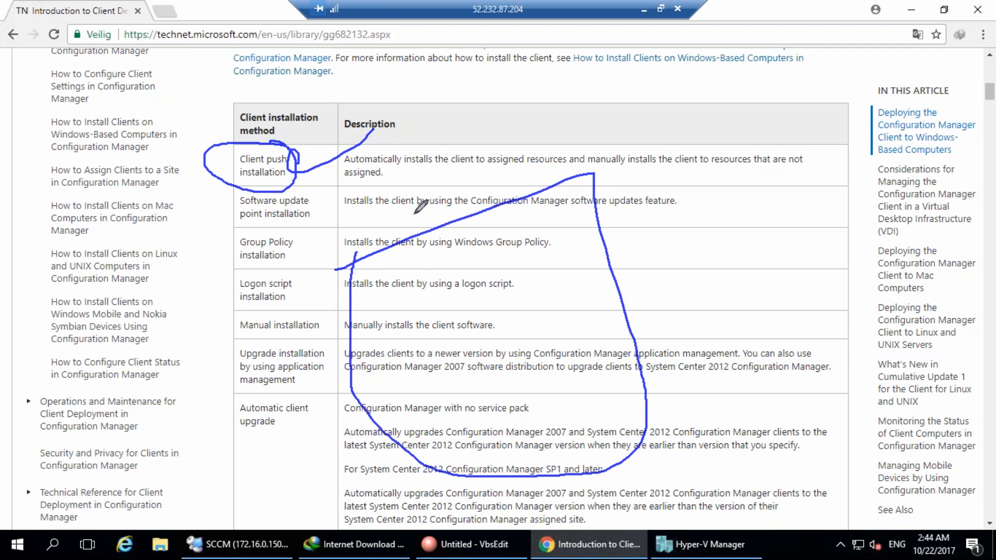
drag(427, 397, 442, 381)
drag(518, 373, 535, 369)
drag(543, 414, 546, 454)
drag(448, 441, 460, 447)
mouse_move(458, 270)
mouse_down()
mouse_move(476, 262)
mouse_move(521, 347)
mouse_move(499, 386)
mouse_up()
drag(469, 294, 465, 317)
mouse_move(482, 295)
mouse_down()
mouse_move(505, 280)
mouse_move(513, 288)
mouse_move(445, 410)
mouse_move(524, 374)
mouse_move(545, 420)
mouse_up()
mouse_move(583, 349)
mouse_down()
mouse_move(608, 385)
mouse_move(590, 359)
mouse_up()
mouse_move(595, 389)
mouse_down()
mouse_move(606, 418)
mouse_move(616, 417)
mouse_up()
drag(494, 296, 593, 374)
mouse_move(578, 259)
mouse_down()
mouse_move(574, 302)
mouse_move(604, 325)
mouse_up()
drag(300, 139, 306, 171)
drag(380, 141, 303, 170)
mouse_move(280, 215)
mouse_down()
mouse_move(335, 194)
mouse_move(233, 228)
mouse_move(345, 231)
mouse_up()
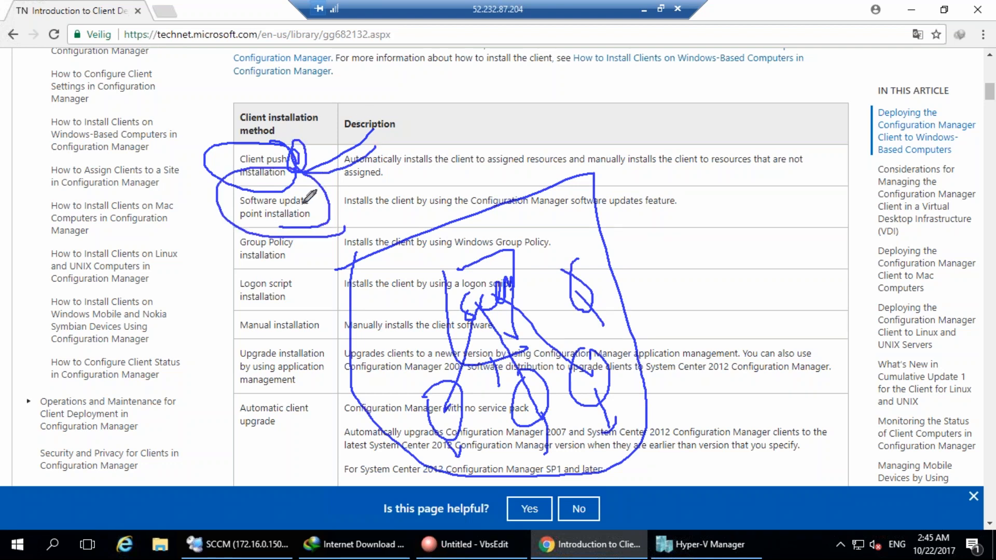
mouse_move(367, 284)
mouse_down()
mouse_move(377, 310)
mouse_move(417, 301)
mouse_up()
drag(413, 288, 424, 311)
mouse_move(401, 270)
mouse_down()
mouse_move(418, 300)
mouse_move(404, 271)
mouse_up()
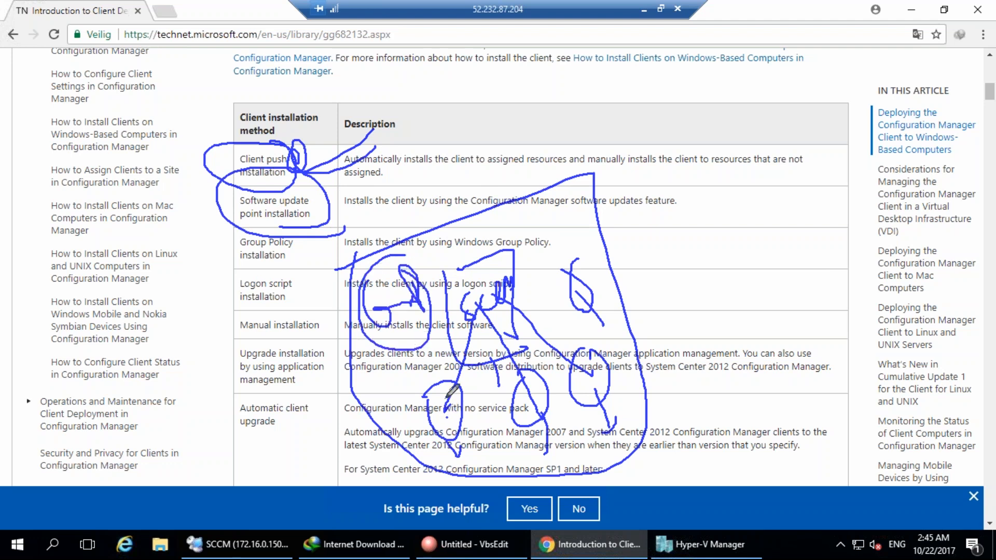
mouse_move(384, 414)
mouse_down()
mouse_move(379, 314)
mouse_move(388, 343)
mouse_move(401, 326)
mouse_move(437, 316)
mouse_up()
mouse_move(381, 332)
mouse_down()
mouse_move(402, 427)
mouse_move(459, 427)
mouse_up()
drag(389, 306, 503, 390)
drag(585, 380, 397, 314)
drag(594, 298, 379, 274)
mouse_move(347, 196)
mouse_down()
mouse_move(339, 210)
mouse_move(408, 183)
mouse_up()
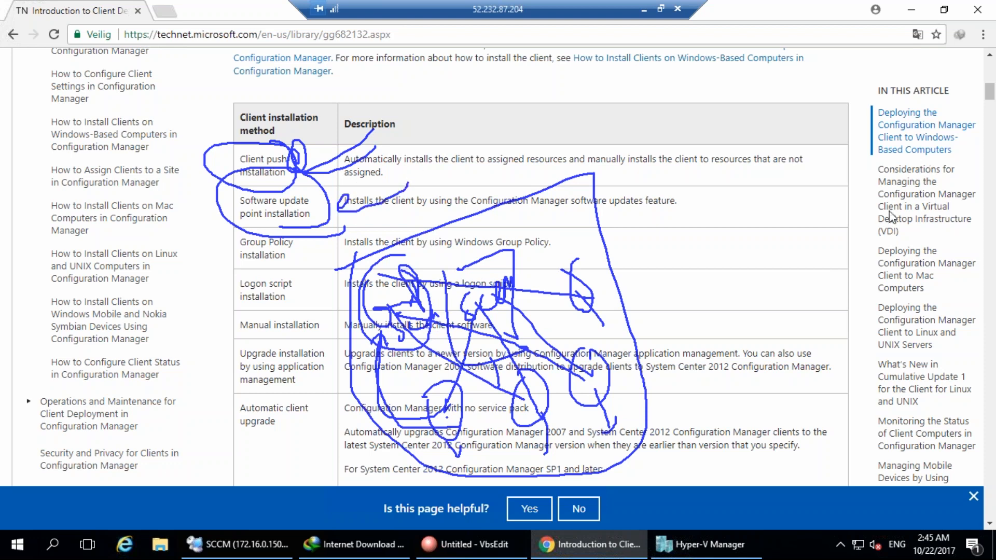
key(Escape)
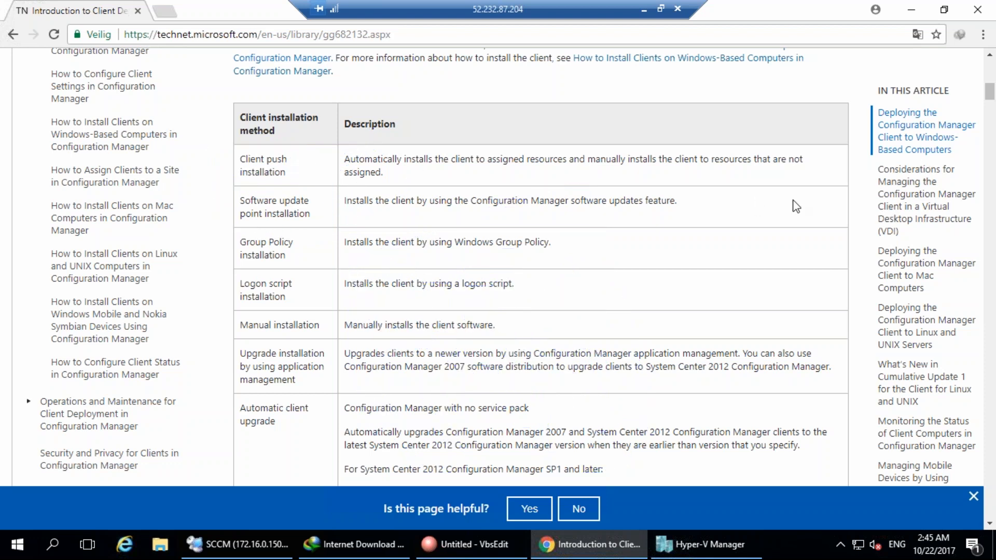
mouse_move(294, 227)
mouse_down()
mouse_move(242, 264)
mouse_move(316, 264)
mouse_move(386, 241)
mouse_move(394, 252)
mouse_up()
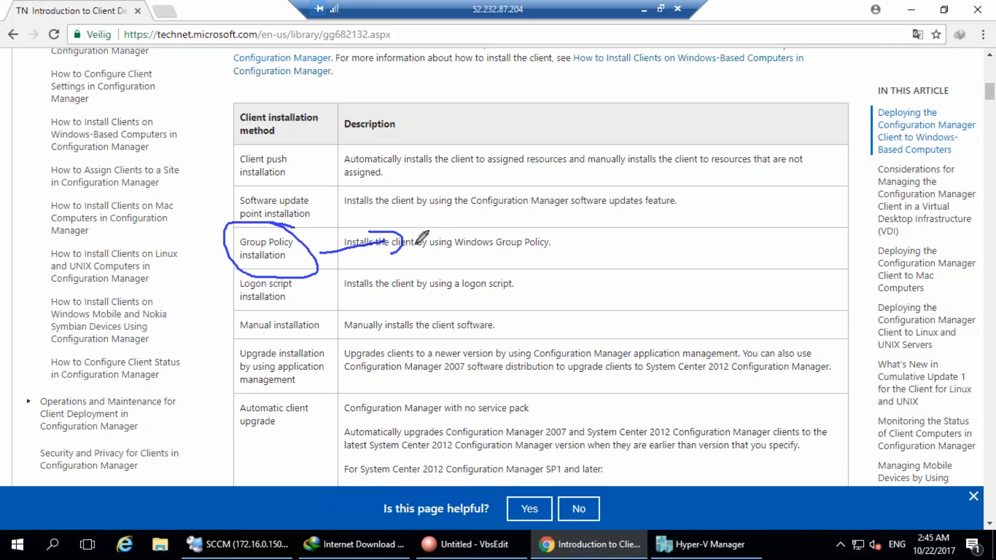
drag(429, 253, 523, 203)
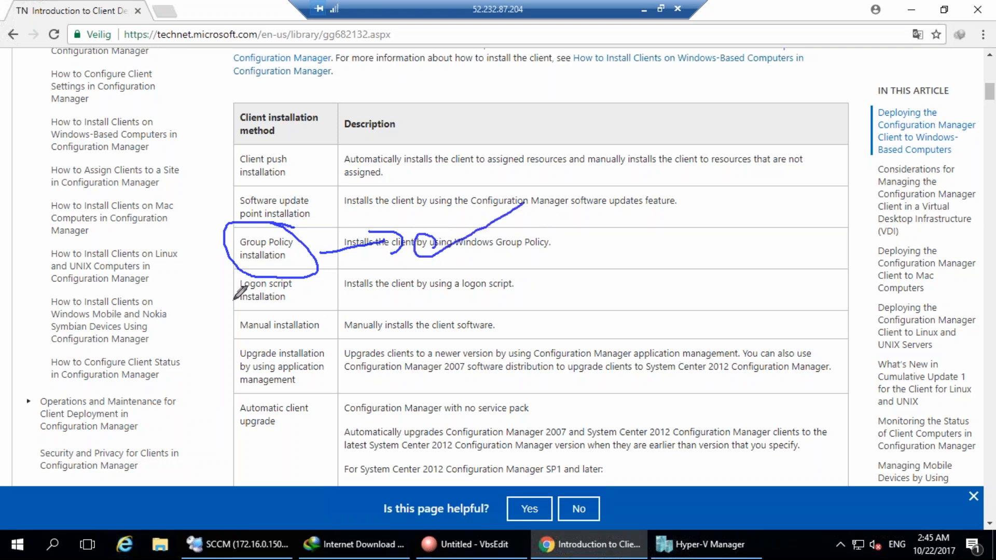
drag(276, 304, 314, 275)
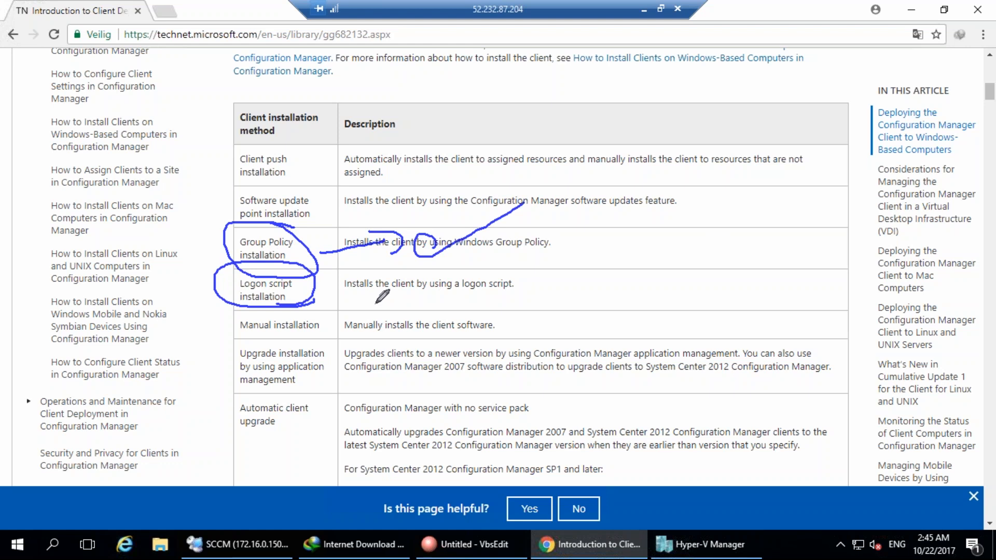
mouse_move(354, 302)
mouse_down()
mouse_move(480, 300)
mouse_move(563, 281)
mouse_move(566, 296)
mouse_up()
mouse_move(590, 263)
mouse_down()
mouse_move(591, 280)
mouse_move(680, 164)
mouse_move(697, 177)
mouse_up()
drag(607, 300, 715, 204)
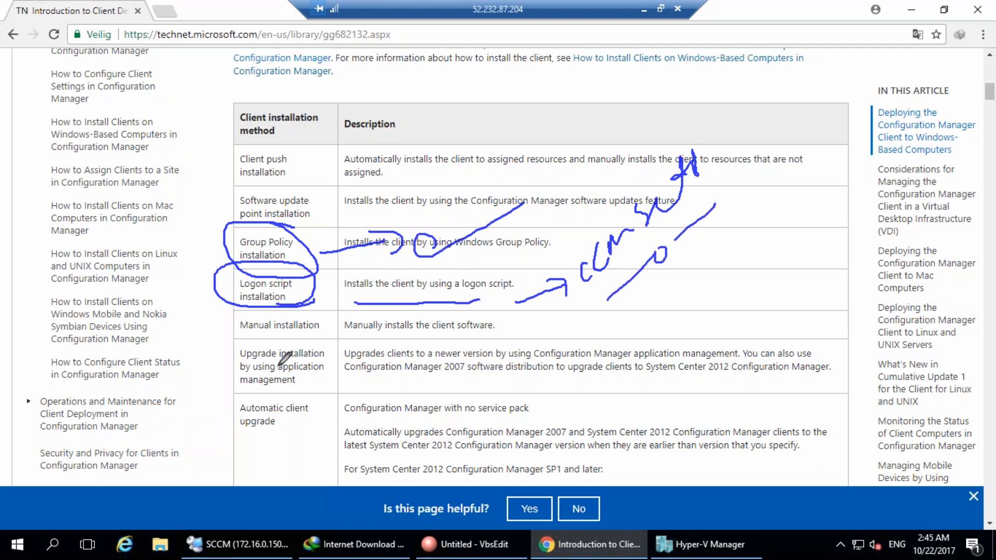
mouse_move(311, 351)
mouse_down()
mouse_move(330, 323)
mouse_move(210, 332)
mouse_move(319, 338)
mouse_up()
click(804, 204)
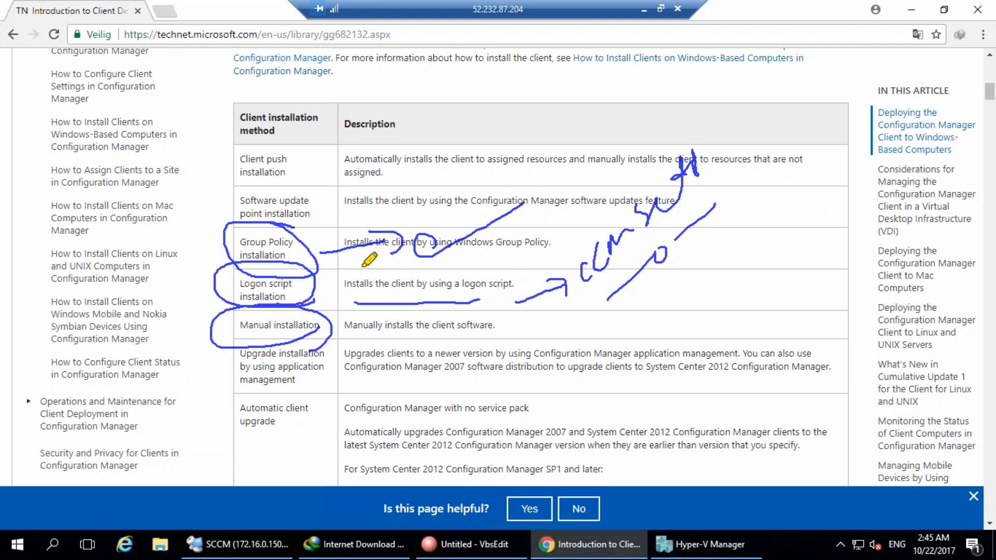
mouse_move(252, 327)
mouse_down()
mouse_move(307, 323)
mouse_move(238, 328)
mouse_up()
mouse_move(262, 124)
mouse_down()
mouse_move(218, 166)
mouse_move(236, 112)
mouse_up()
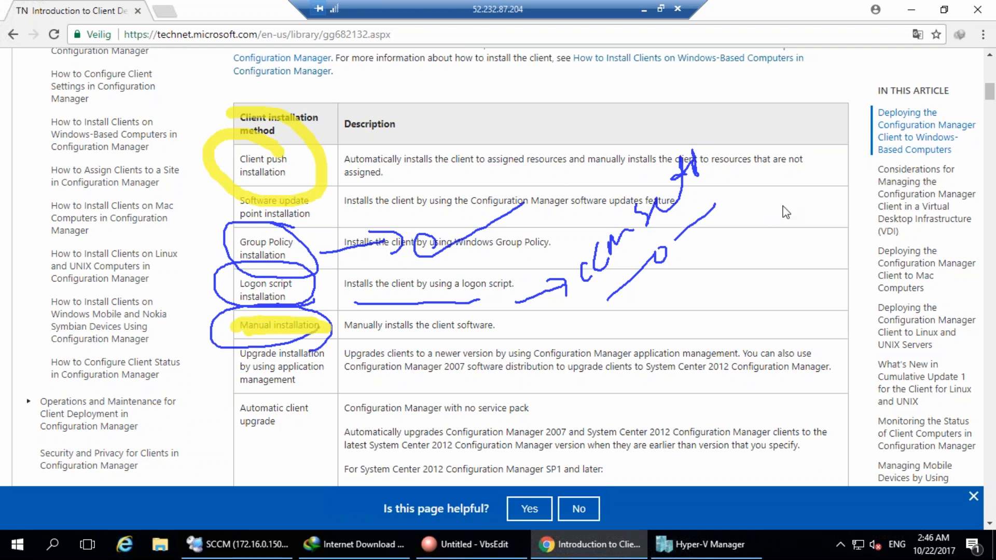
mouse_move(286, 386)
mouse_down()
mouse_move(291, 316)
mouse_move(384, 387)
mouse_move(495, 381)
mouse_up()
click(516, 387)
mouse_move(726, 377)
mouse_down()
mouse_move(596, 363)
mouse_move(555, 371)
mouse_move(648, 386)
mouse_up()
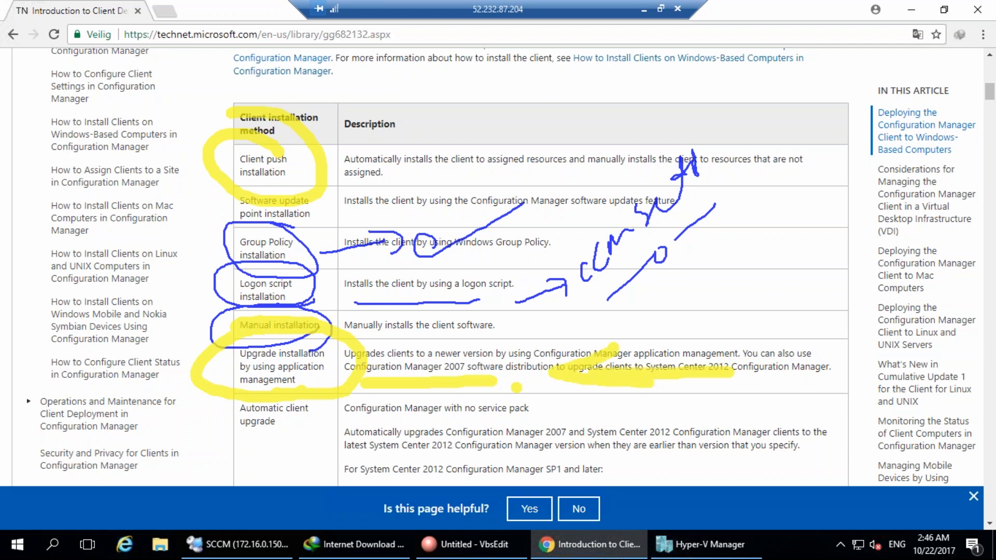
key(Escape)
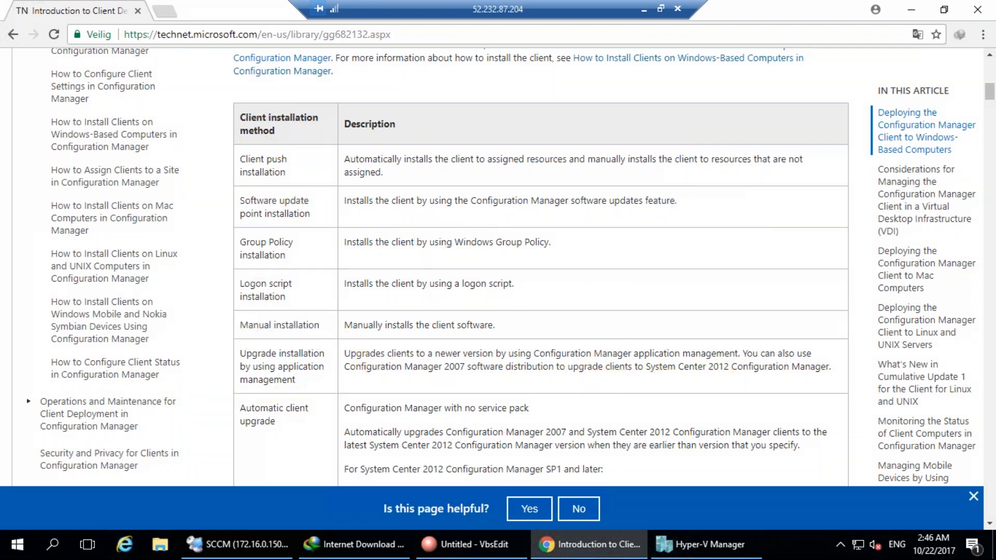
scroll(450, 391, down, 10)
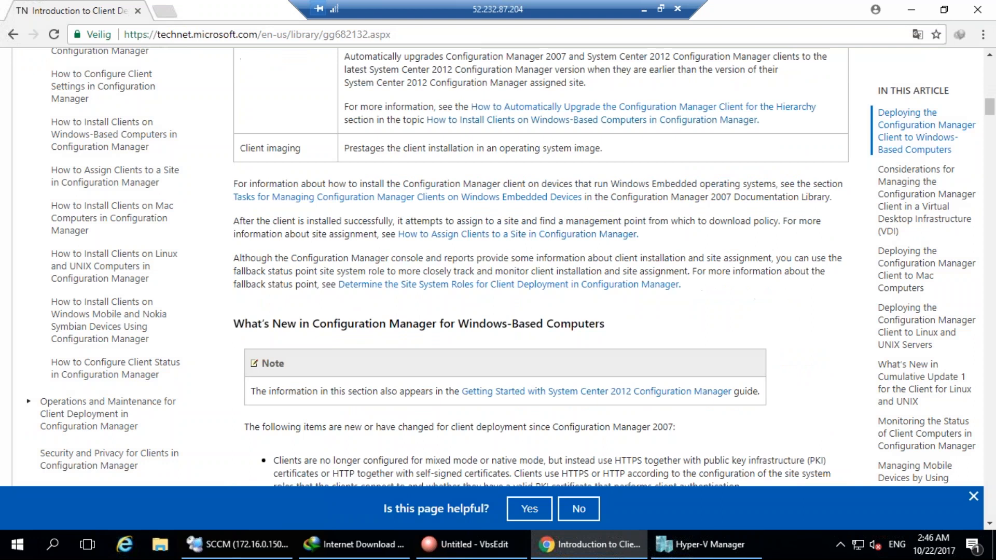
Annotate the Client imaging method, the client status reporting paragraph and the Note box.
mouse_move(232, 148)
mouse_down()
mouse_move(316, 144)
mouse_move(312, 153)
mouse_up()
mouse_move(393, 236)
mouse_down()
mouse_move(392, 410)
mouse_move(342, 415)
mouse_up()
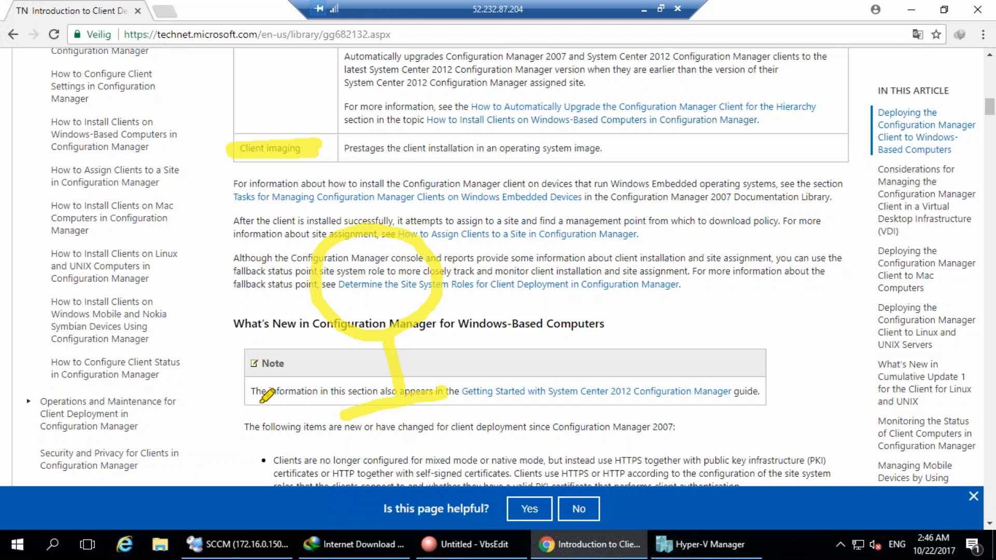
mouse_move(254, 407)
mouse_down()
mouse_move(366, 270)
mouse_move(363, 311)
mouse_move(351, 318)
mouse_up()
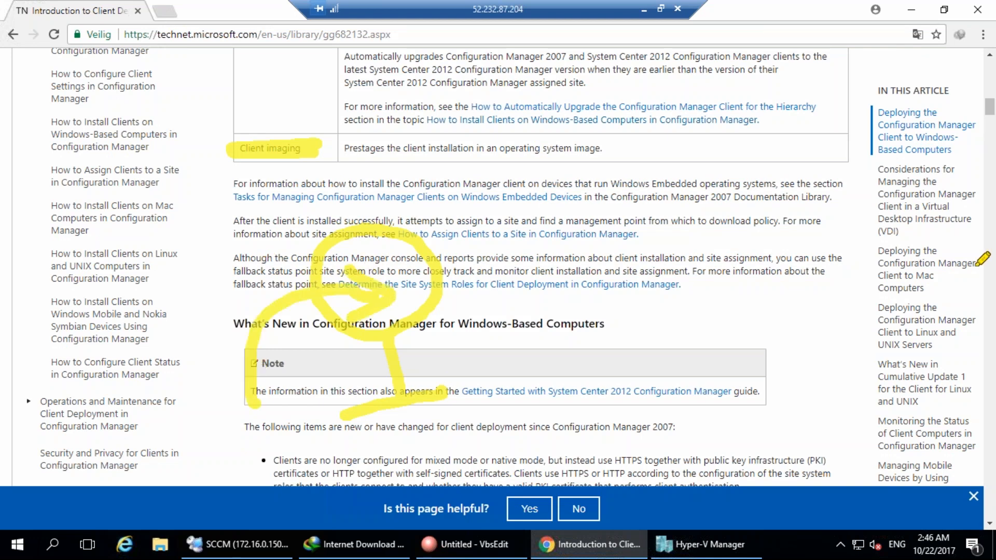
key(Escape)
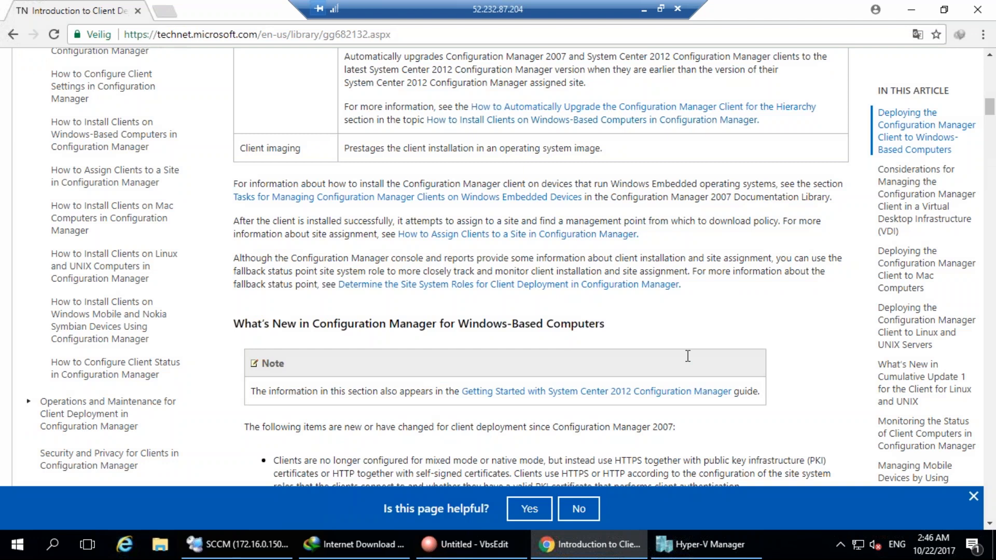
Circle the Automatic client upgrade method and highlight the Manual installation row in the methods table.
scroll(688, 356, up, 7)
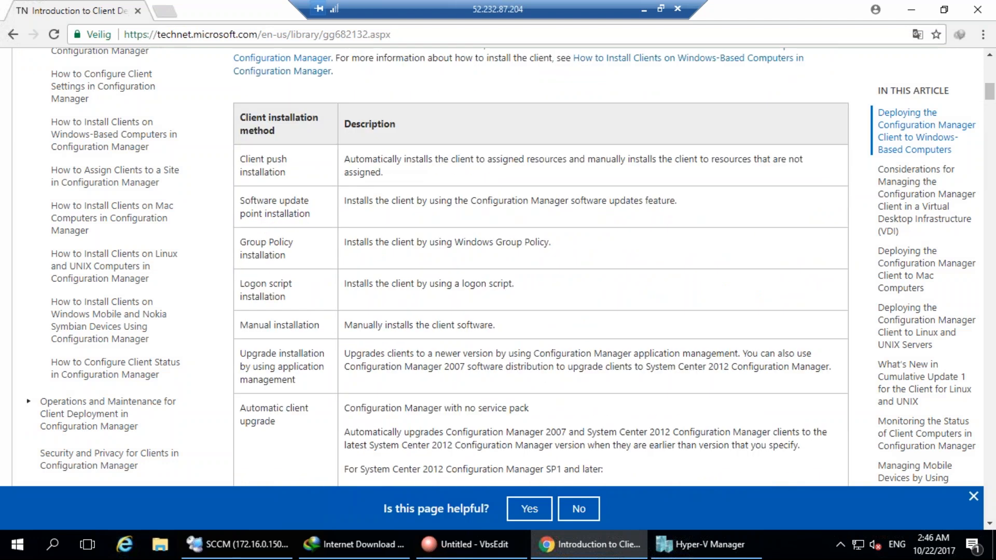
scroll(541, 267, down, 1)
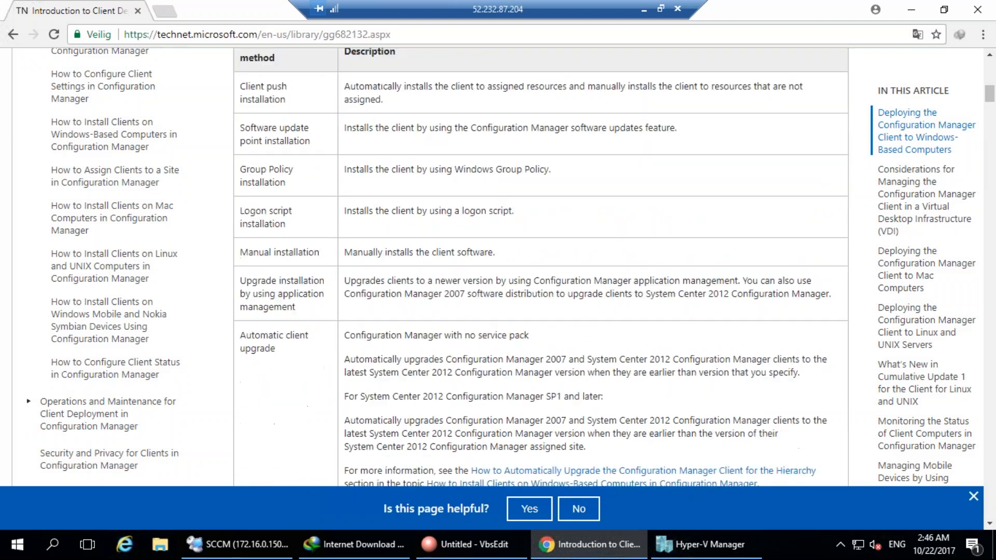
scroll(690, 358, down, 2)
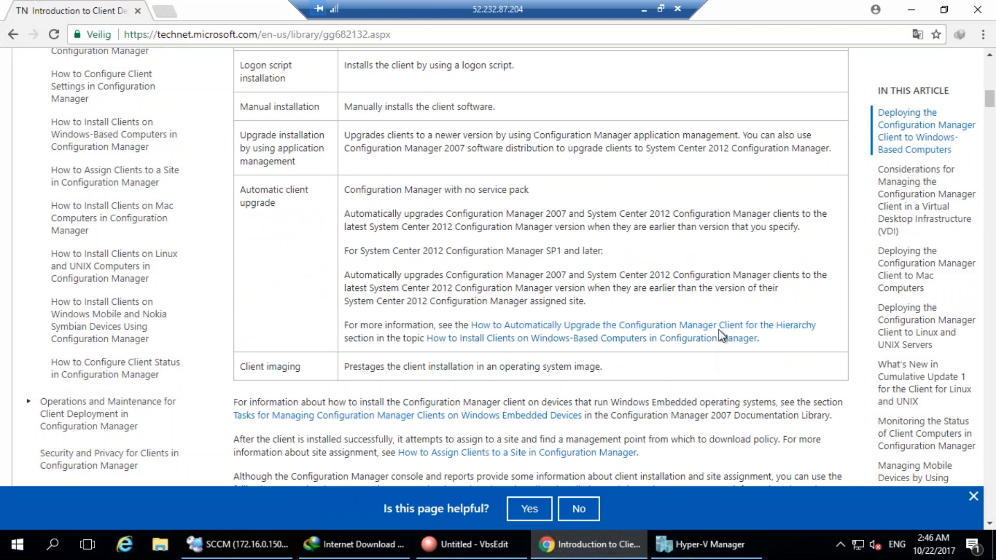
mouse_move(285, 169)
mouse_down()
mouse_move(285, 242)
mouse_move(292, 149)
mouse_up()
drag(446, 272, 584, 212)
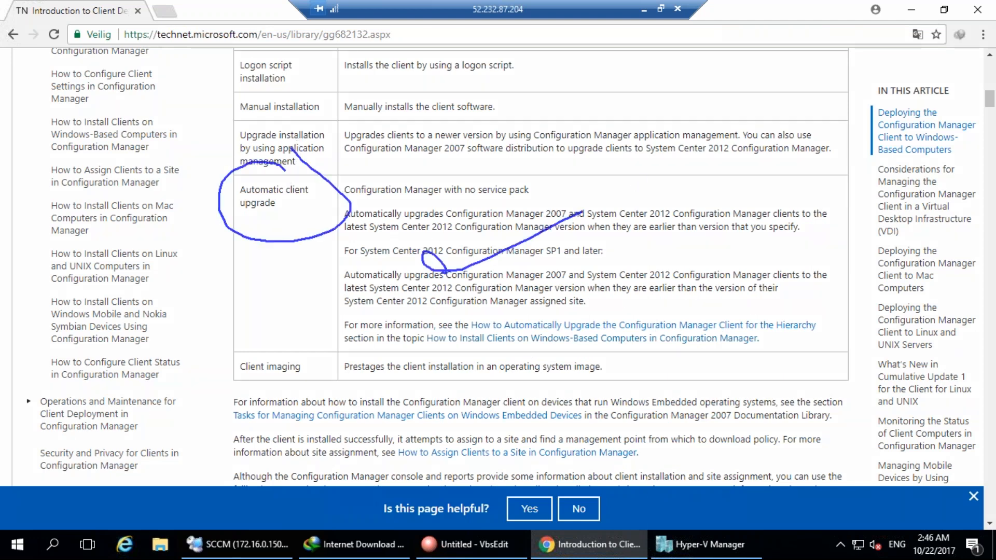
click(897, 206)
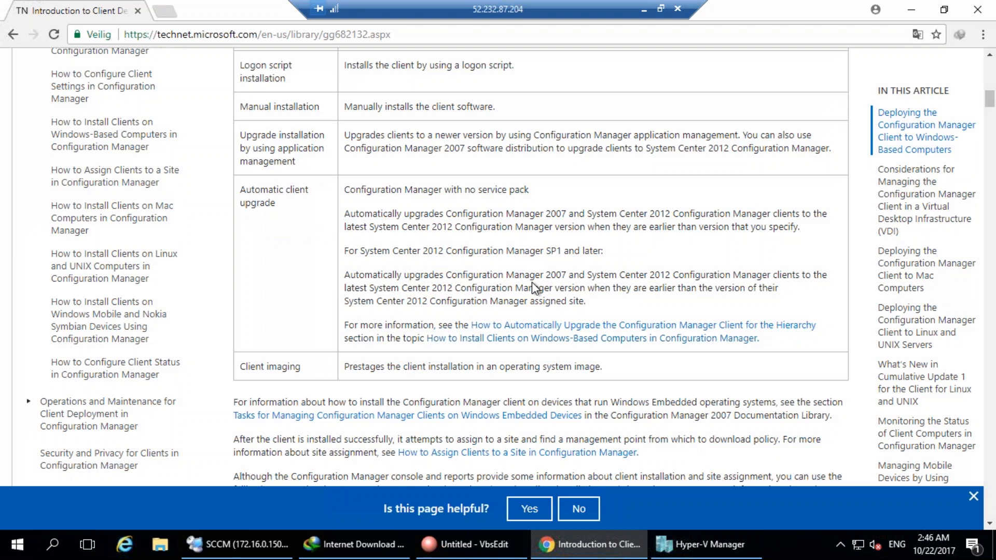
scroll(631, 265, up, 10)
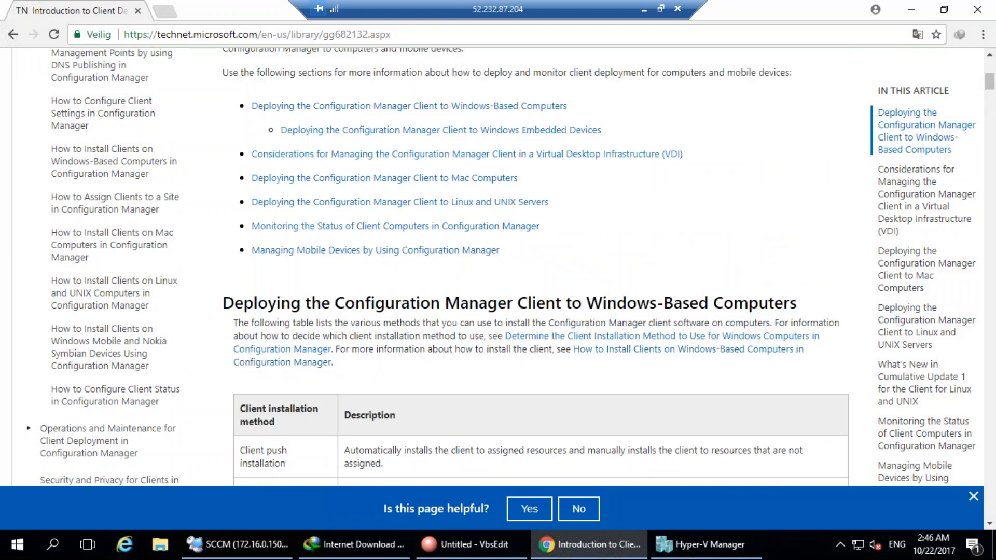
scroll(399, 420, down, 5)
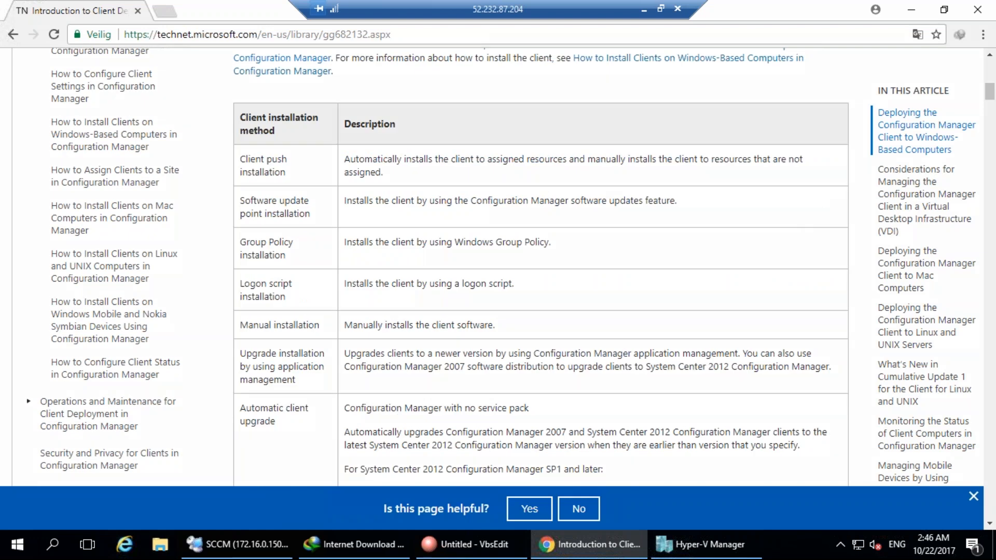
mouse_move(215, 323)
mouse_down()
mouse_move(521, 322)
mouse_move(470, 321)
mouse_up()
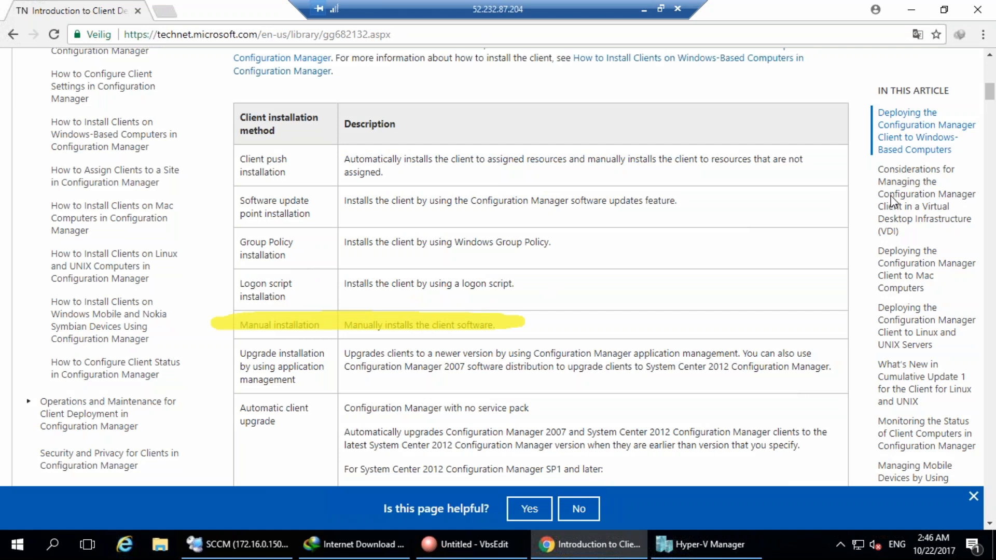
key(Escape)
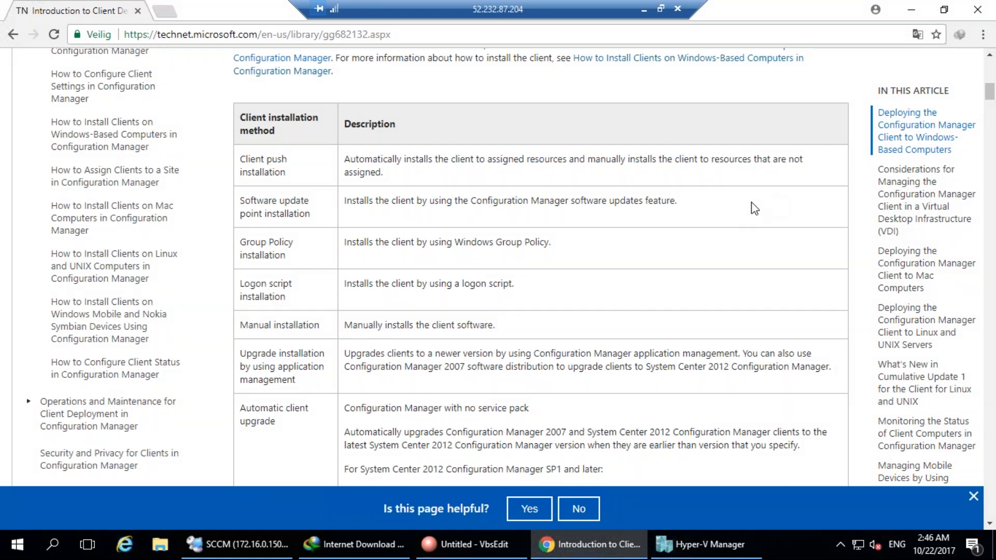
Return to the SCCM remote session and go to Assets and Compliance devices.
click(718, 554)
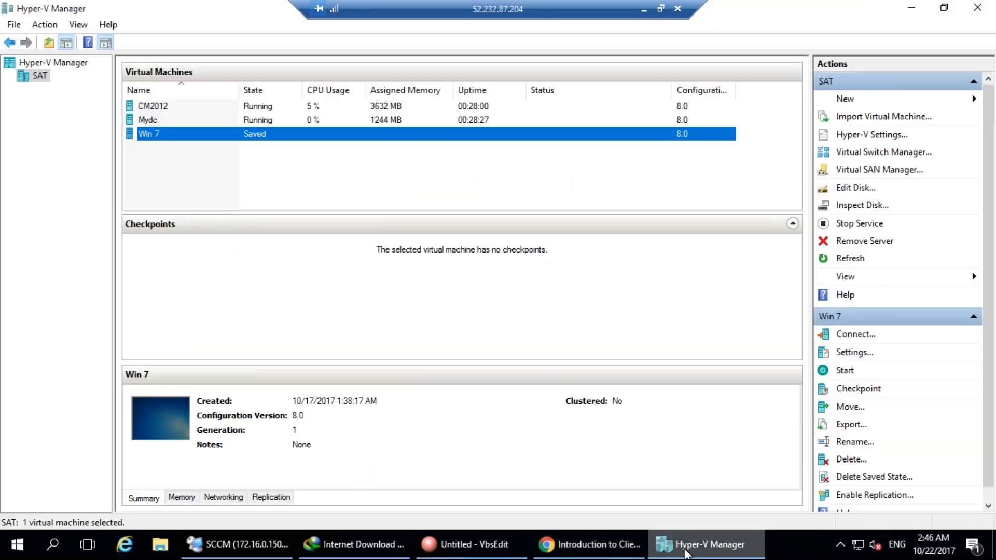
click(717, 553)
click(236, 544)
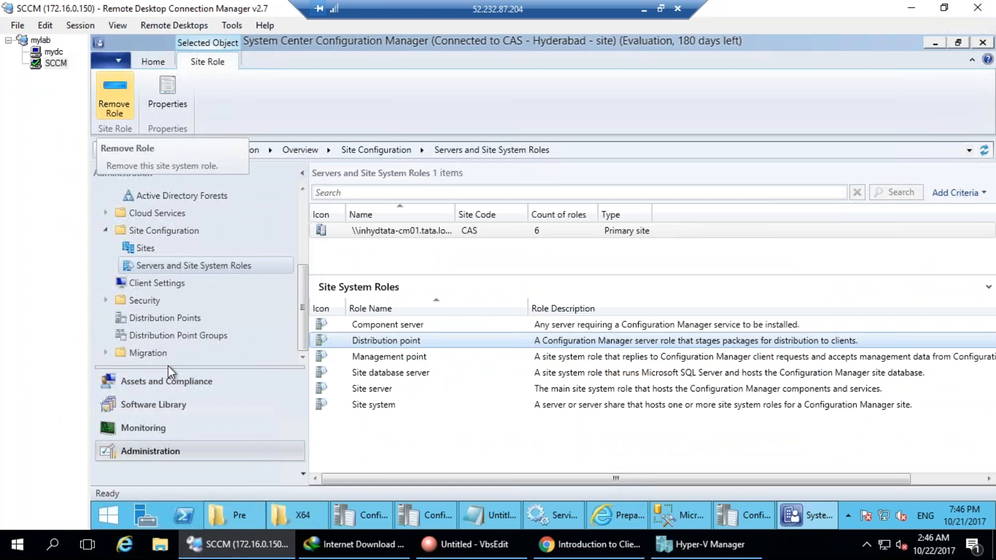
click(154, 383)
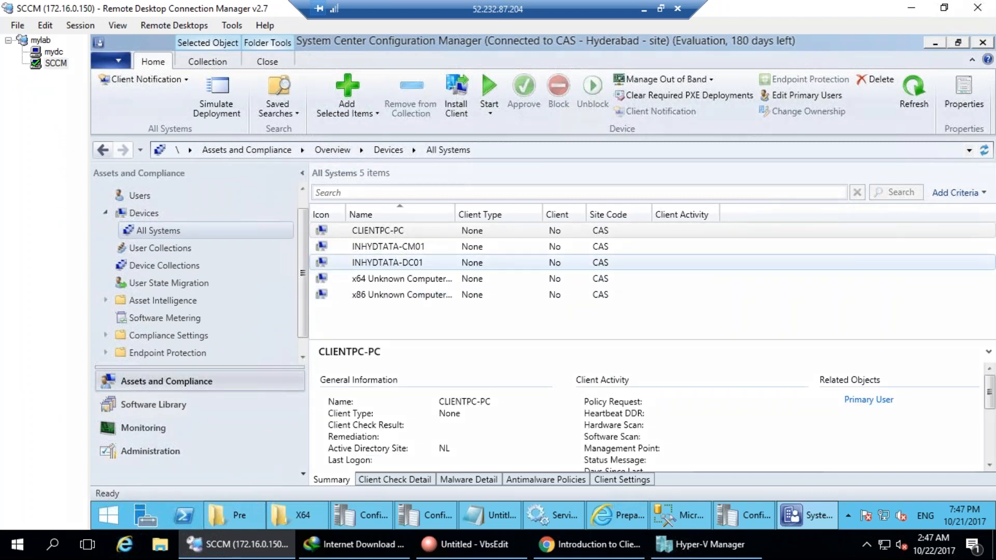
Circle the Client 'No' and Client Type 'None' columns for the five devices, then clear the ink.
mouse_move(574, 189)
mouse_down()
mouse_move(574, 307)
mouse_move(573, 182)
mouse_up()
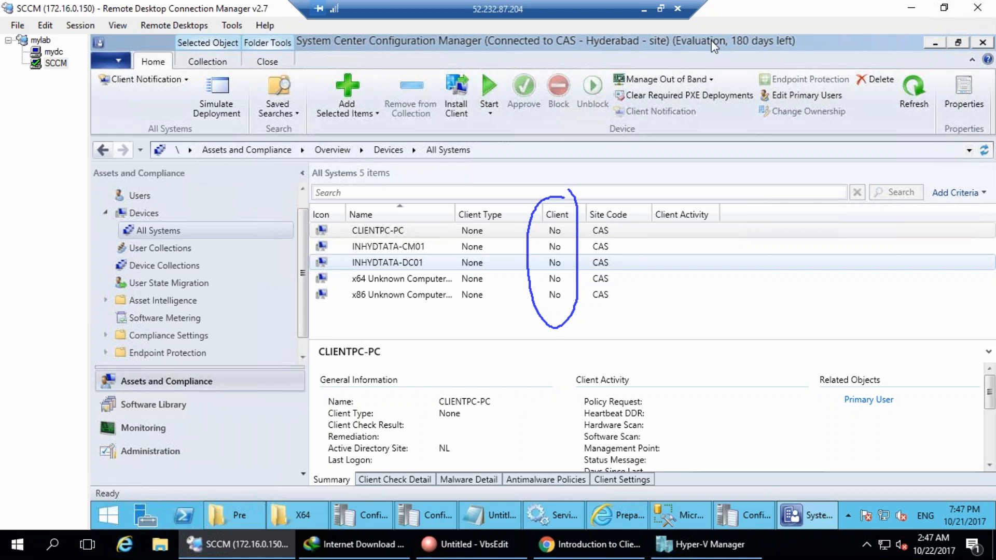
mouse_move(490, 191)
mouse_down()
mouse_move(470, 311)
mouse_move(467, 197)
mouse_move(485, 190)
mouse_up()
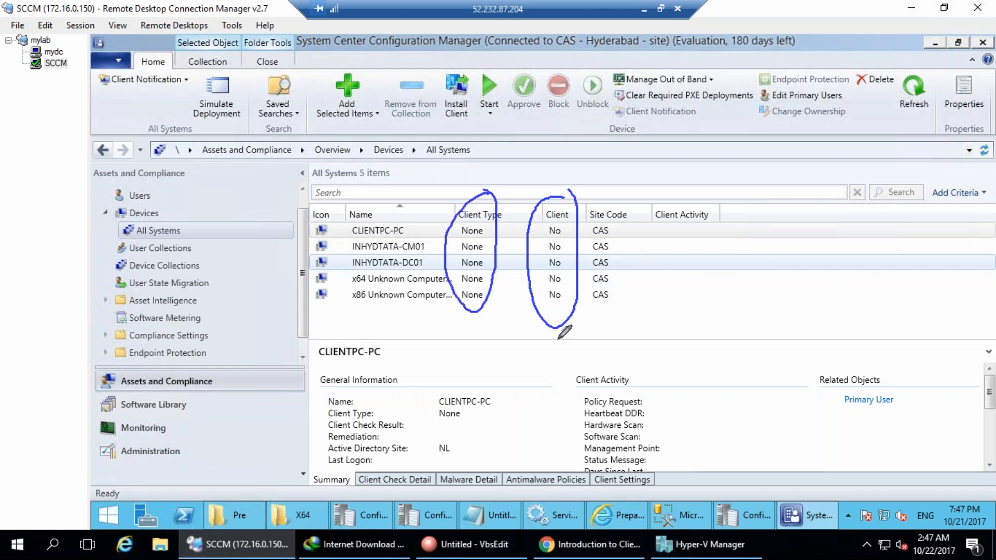
key(Escape)
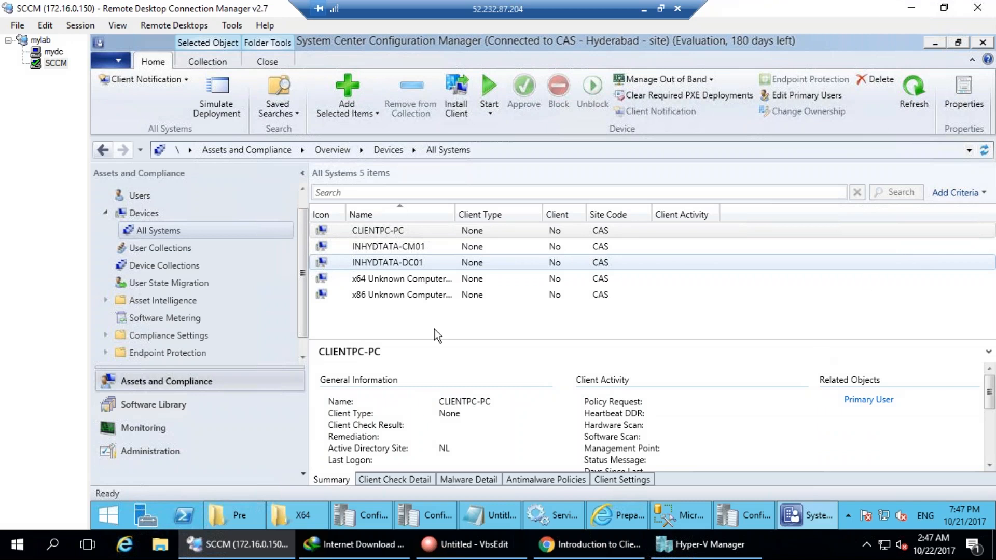
Select all four device collections and run Update Membership, confirming with Yes.
click(163, 269)
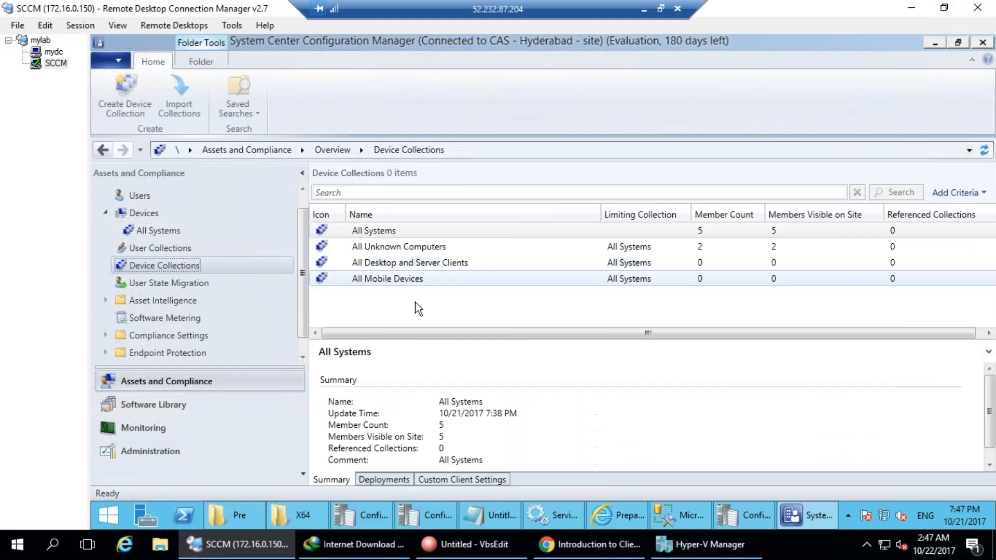
click(399, 279)
key(ctrl+a)
right_click(390, 248)
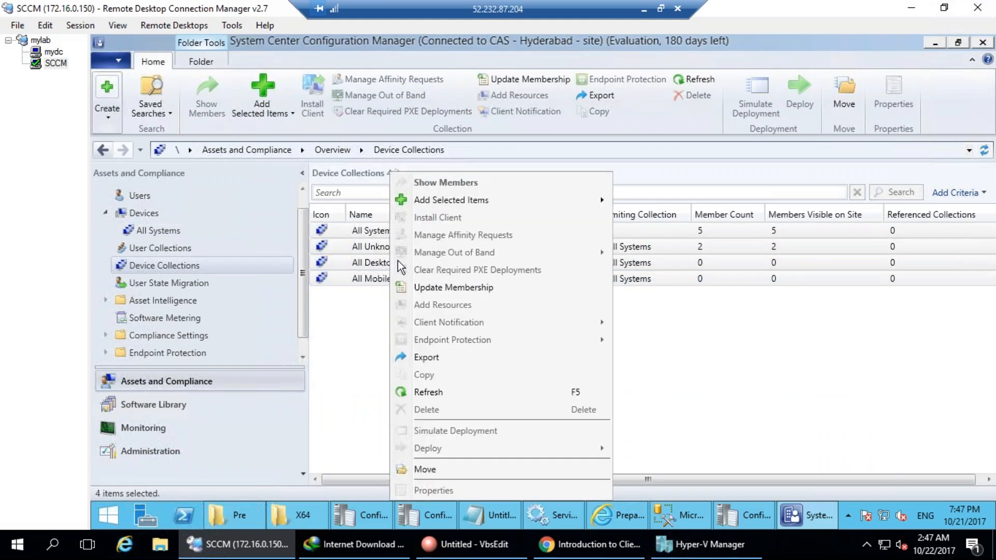
click(442, 289)
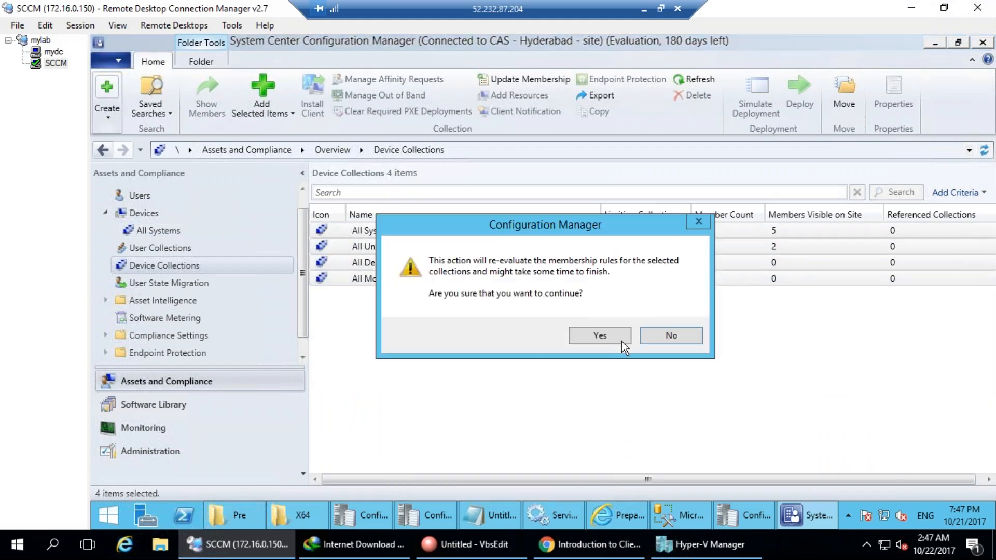
click(601, 335)
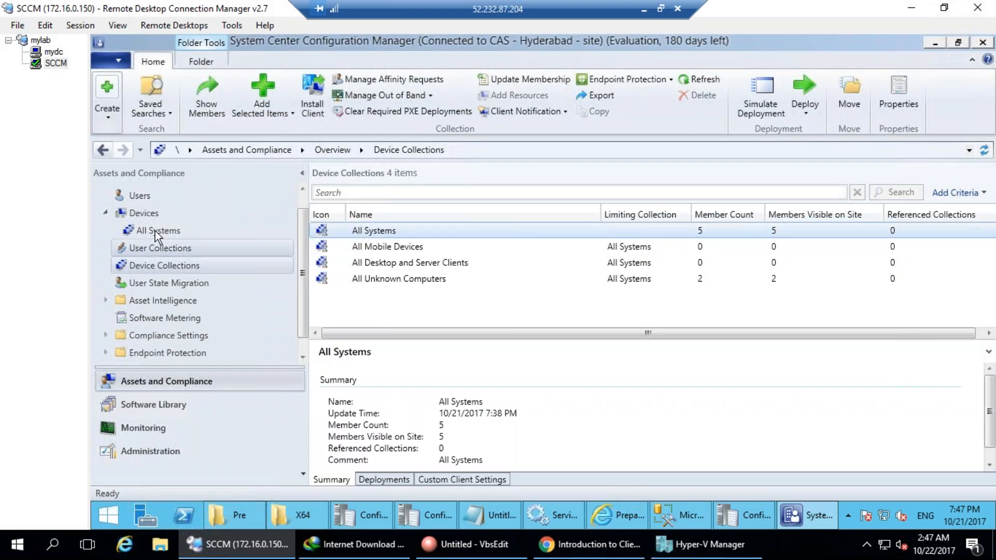
Open the All Systems collection to show its five devices.
click(375, 234)
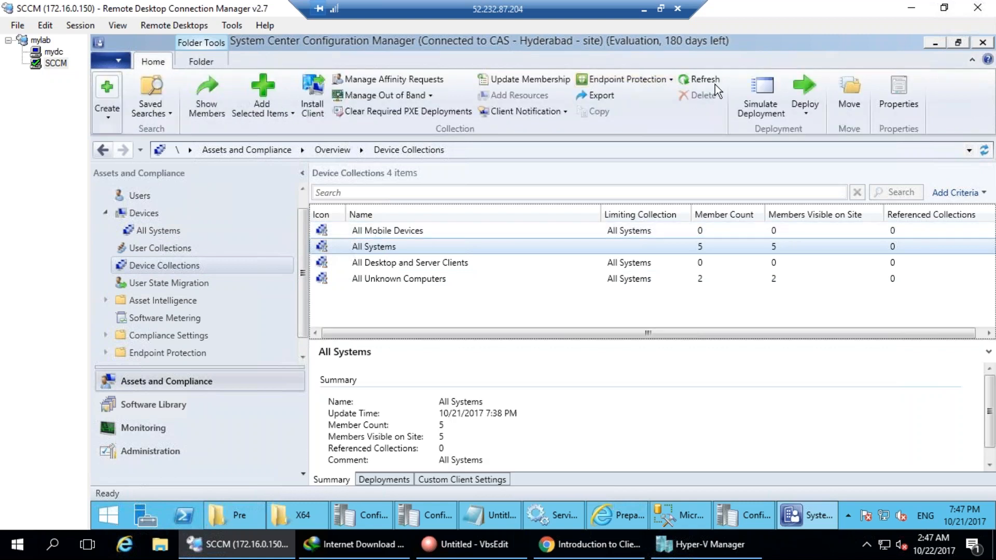
right_click(378, 245)
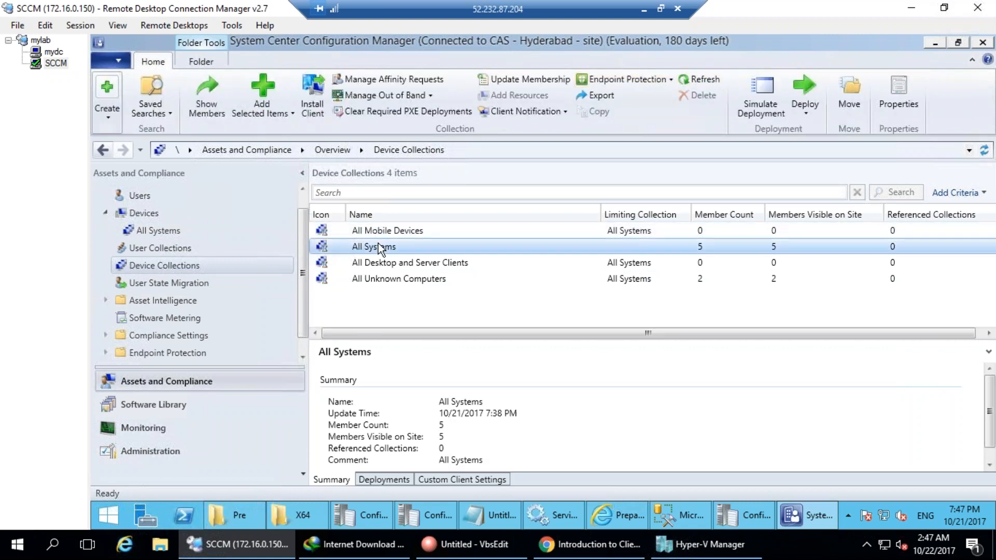
double_click(378, 246)
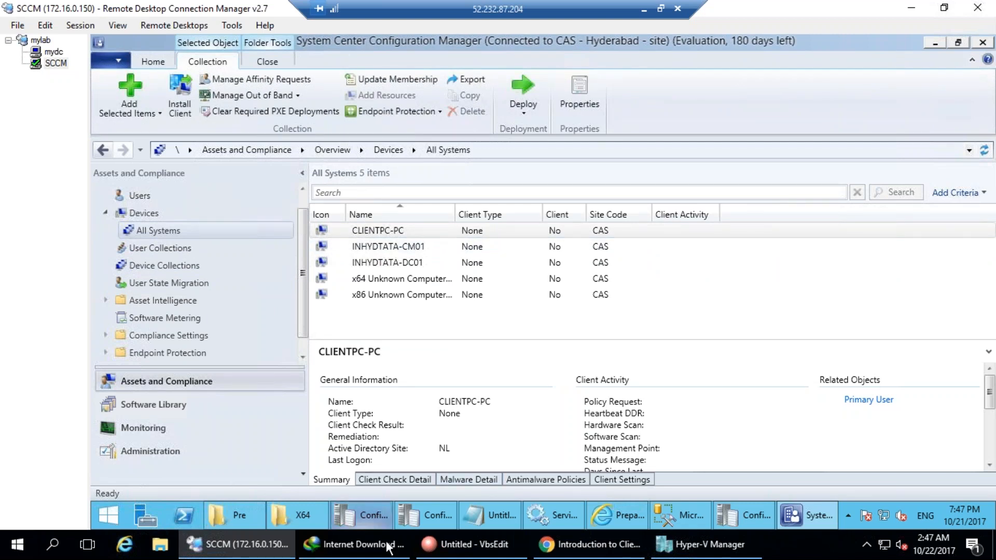
In the Pre window, browse C:\Program Files\Microsoft Configuration Manager\Logs.
click(239, 517)
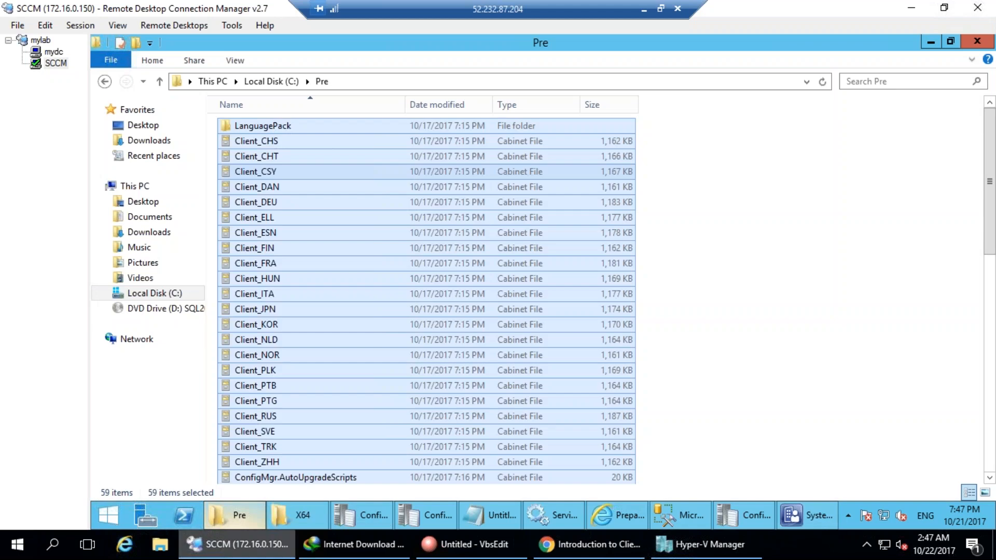
click(150, 296)
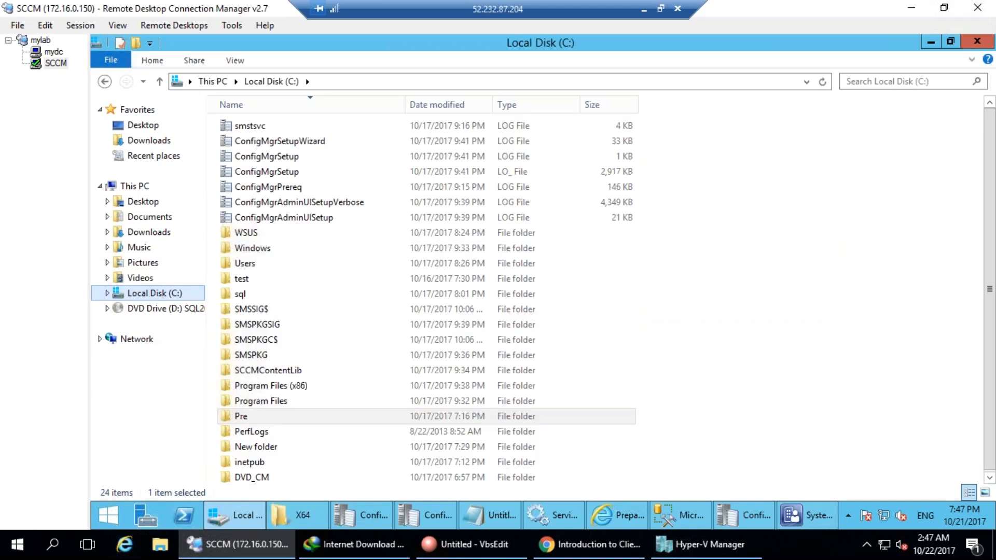
double_click(259, 403)
double_click(291, 171)
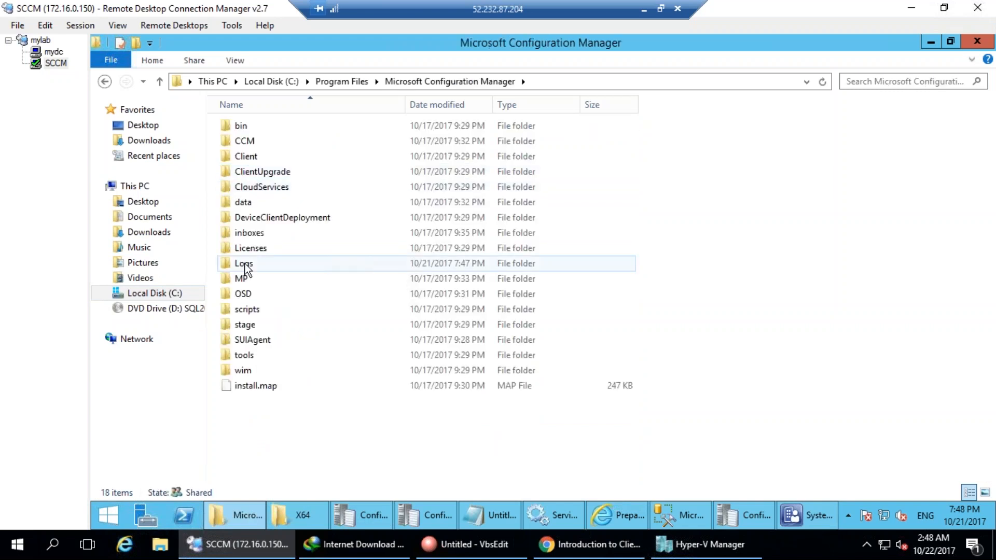
double_click(244, 263)
Draw ink annotations over the log files in the Logs folder, then clear them.
key(ctrl+2)
mouse_move(555, 55)
mouse_down()
mouse_move(207, 42)
mouse_move(309, 98)
mouse_move(542, 93)
mouse_up()
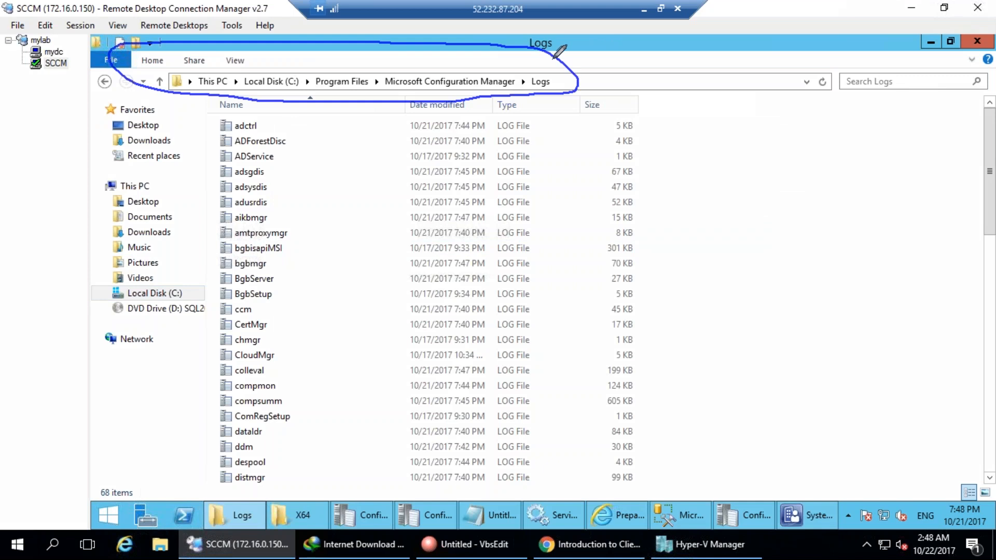
key(Escape)
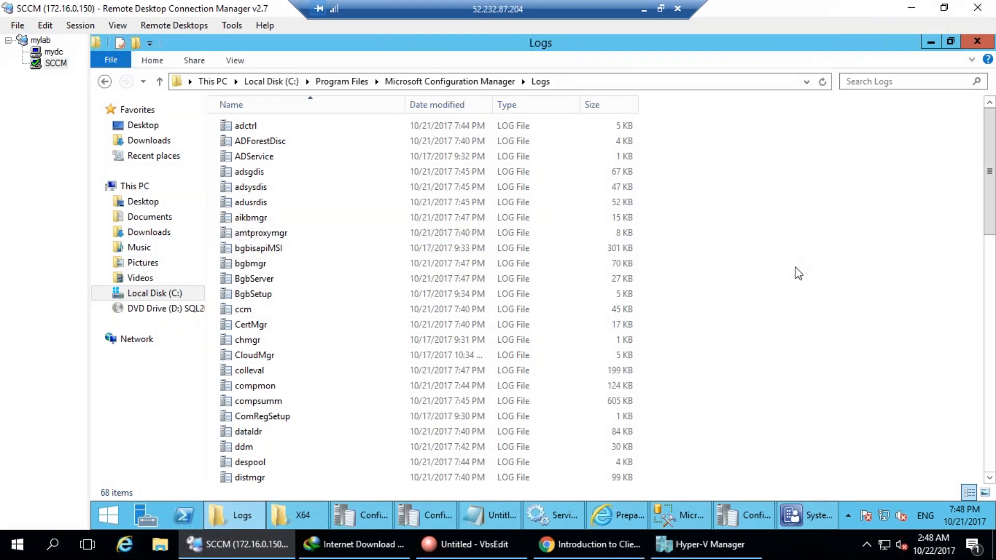
mouse_move(430, 279)
mouse_down()
mouse_move(463, 242)
mouse_move(421, 257)
mouse_up()
mouse_move(469, 170)
mouse_down()
mouse_move(480, 208)
mouse_move(510, 218)
mouse_up()
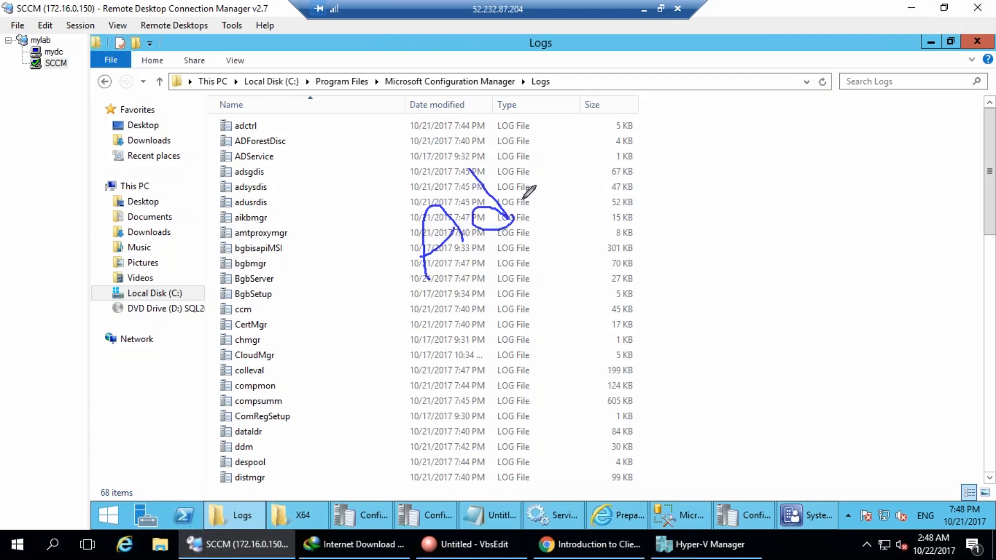
mouse_move(514, 165)
mouse_down()
mouse_move(477, 188)
mouse_move(534, 236)
mouse_move(558, 201)
mouse_up()
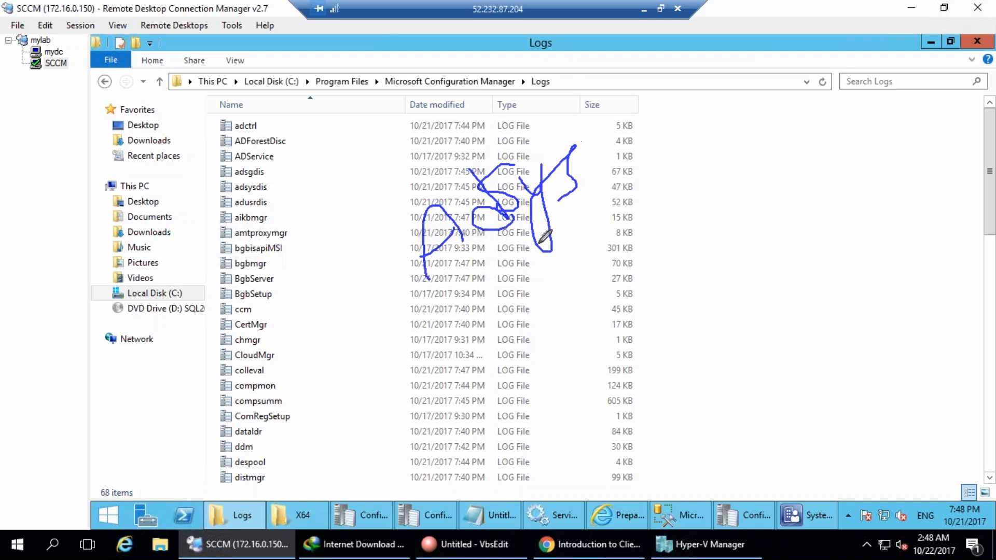
mouse_move(591, 107)
mouse_down()
mouse_move(636, 151)
mouse_move(626, 123)
mouse_move(650, 168)
mouse_move(711, 153)
mouse_up()
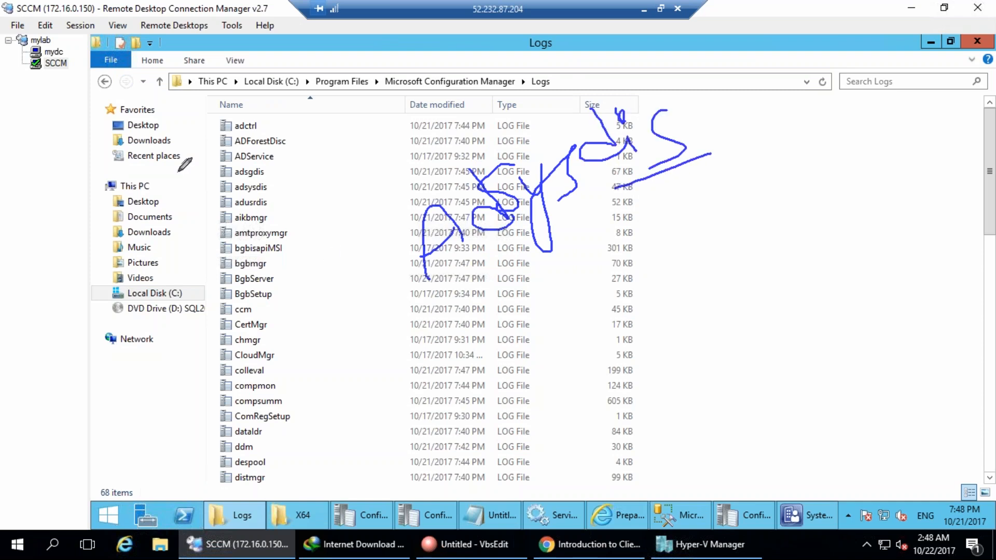
mouse_move(279, 187)
mouse_down()
mouse_move(228, 178)
mouse_move(238, 196)
mouse_move(278, 191)
mouse_move(262, 213)
mouse_move(289, 213)
mouse_up()
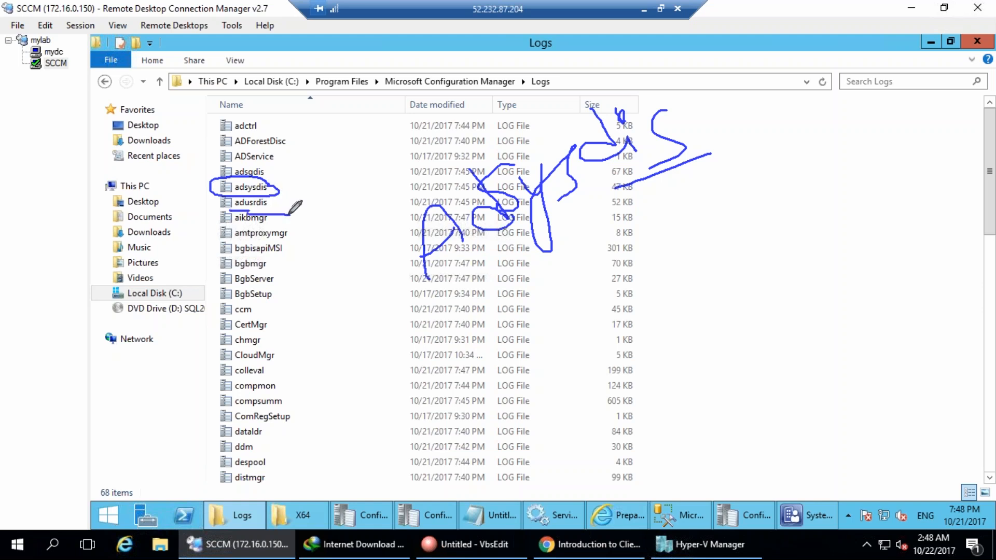
mouse_move(250, 165)
mouse_down()
mouse_move(228, 182)
mouse_move(280, 179)
mouse_move(267, 165)
mouse_move(289, 150)
mouse_up()
key(Escape)
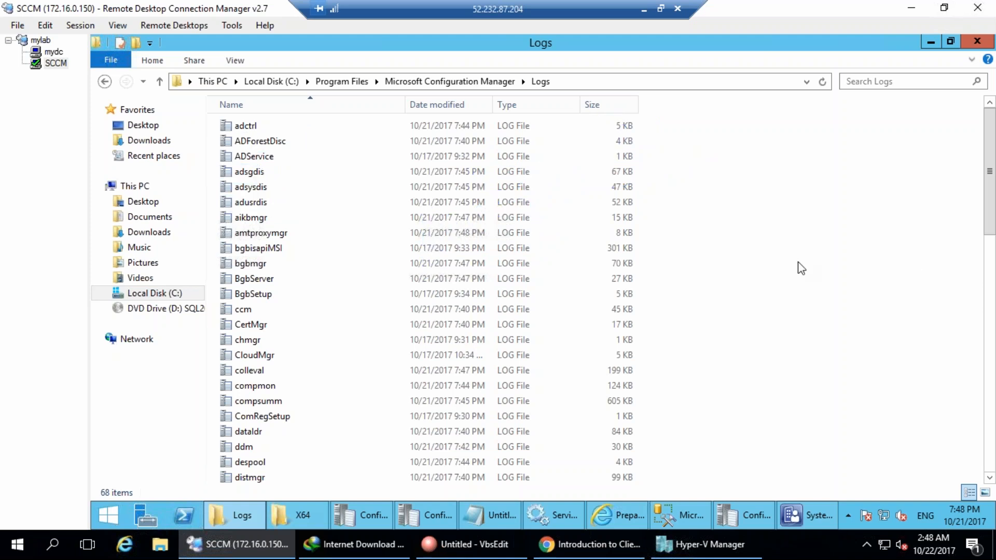
double_click(272, 141)
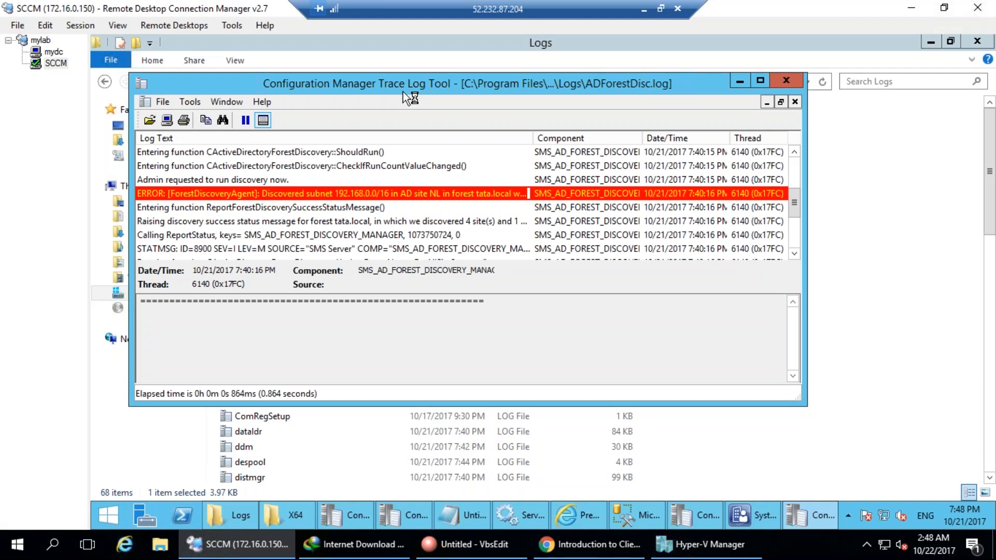
double_click(403, 91)
click(198, 180)
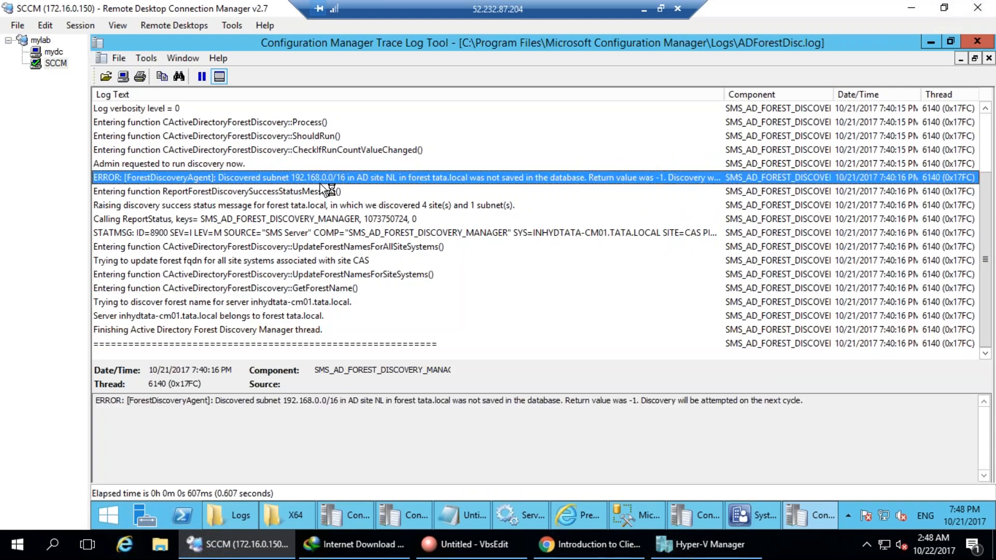
click(335, 220)
scroll(343, 239, up, 2)
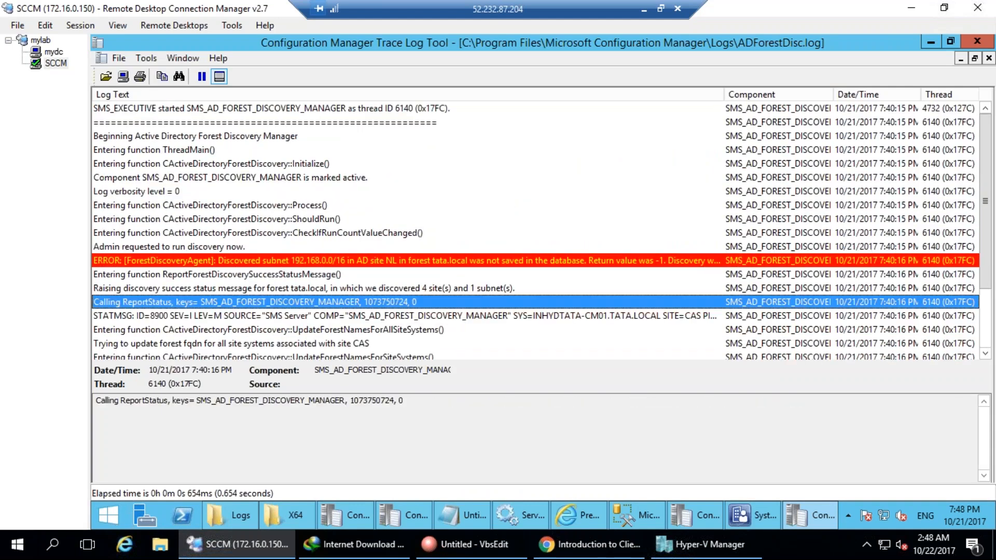
click(325, 334)
click(310, 288)
click(295, 257)
drag(282, 410, 592, 407)
click(334, 330)
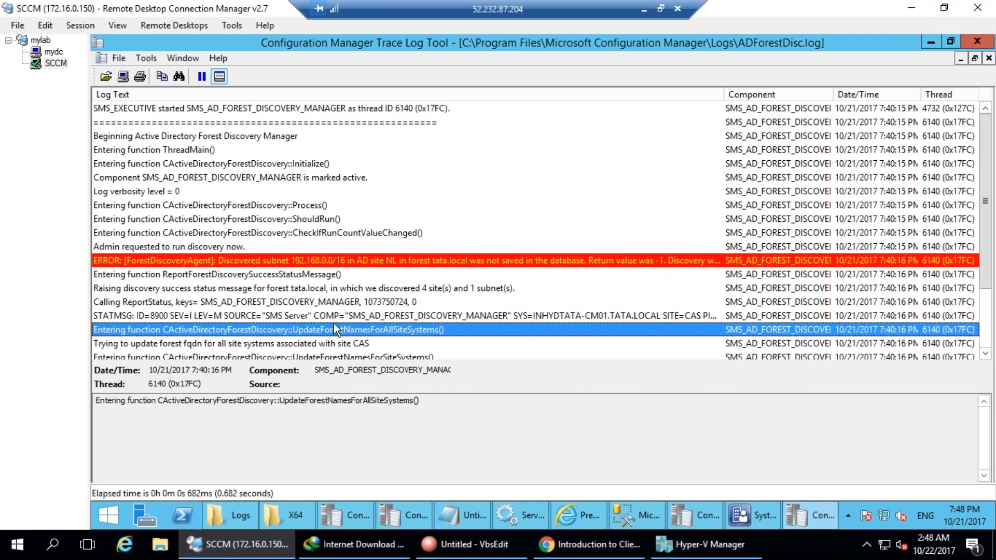
scroll(337, 319, down, 1)
click(406, 247)
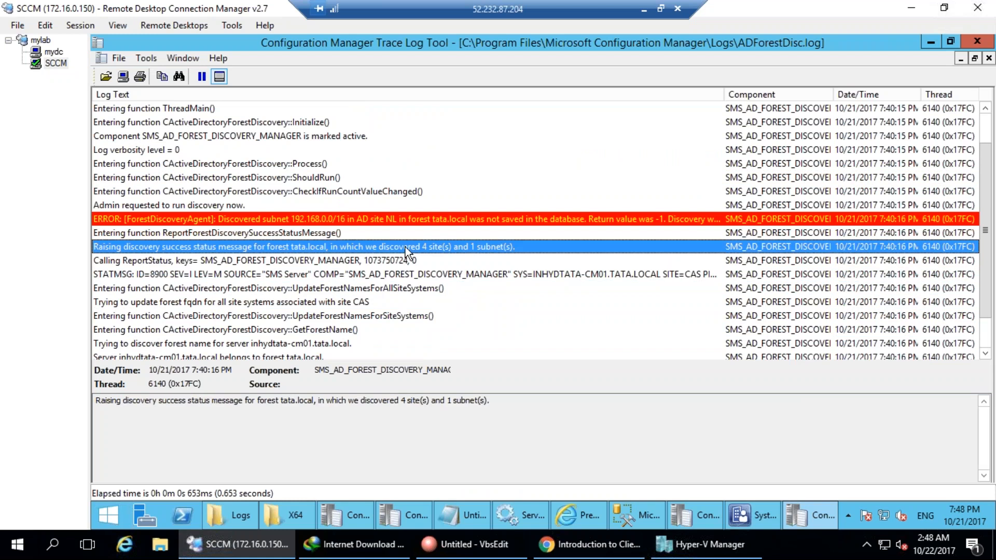
drag(493, 405, 302, 410)
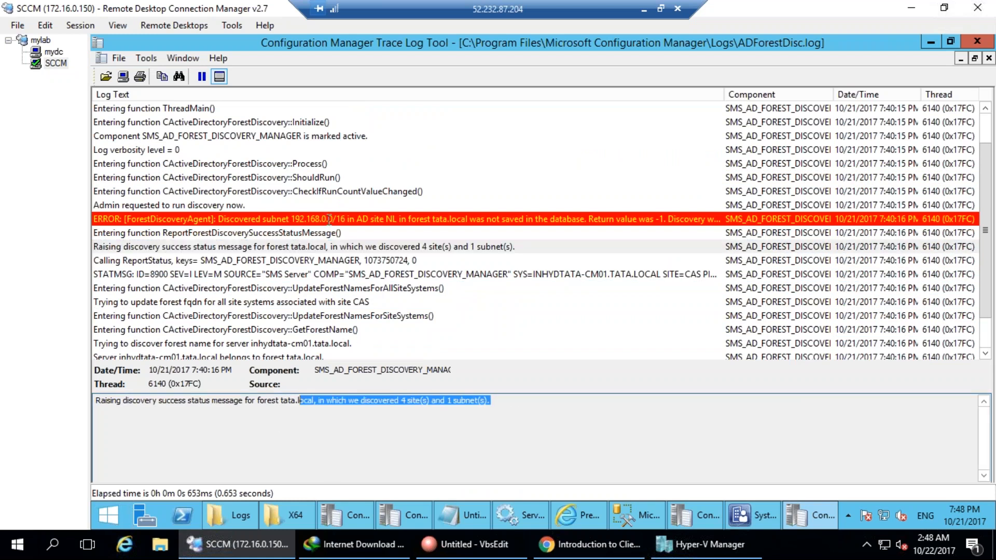
click(331, 302)
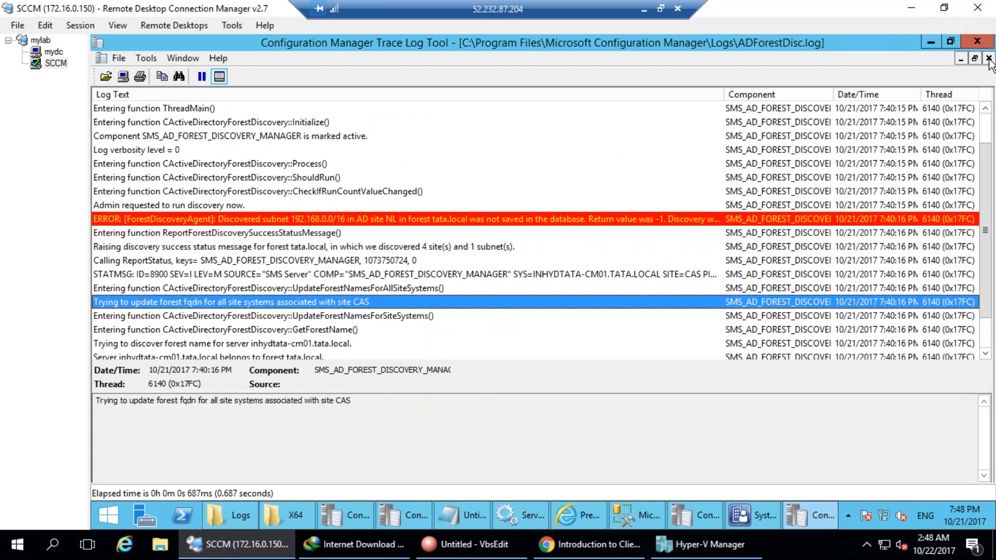
click(978, 41)
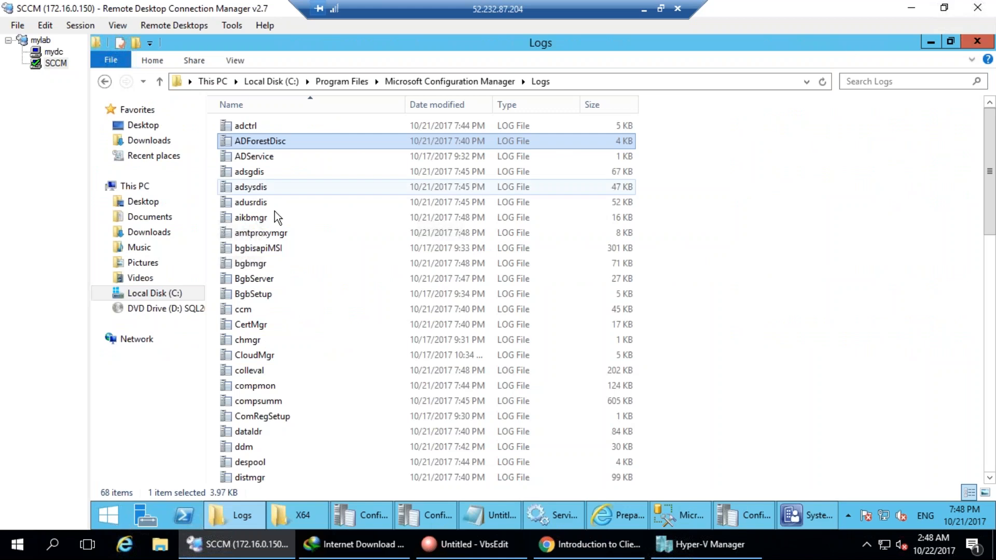
Open adsysdis.log maximized in CMTrace and read the group, Administrators and password-set entries.
double_click(254, 188)
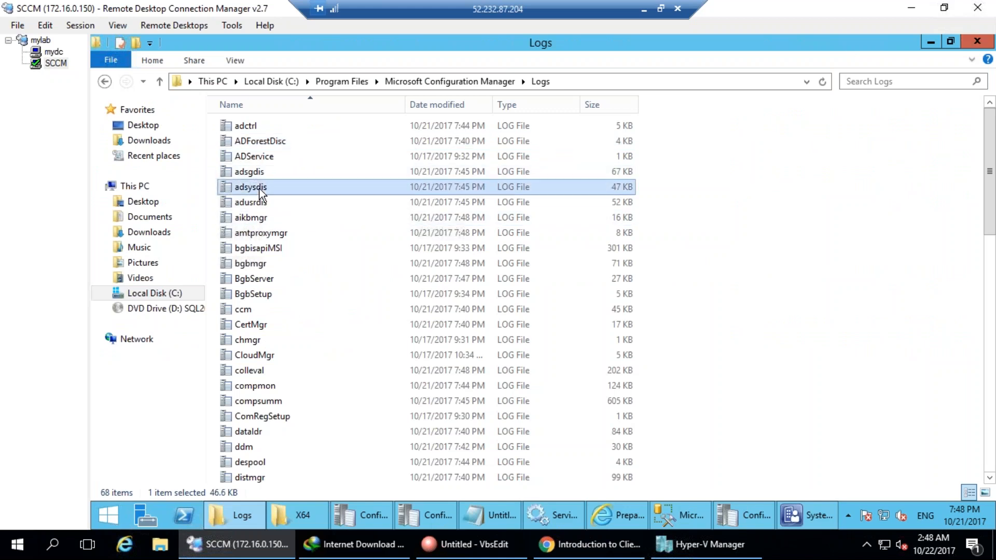
double_click(477, 100)
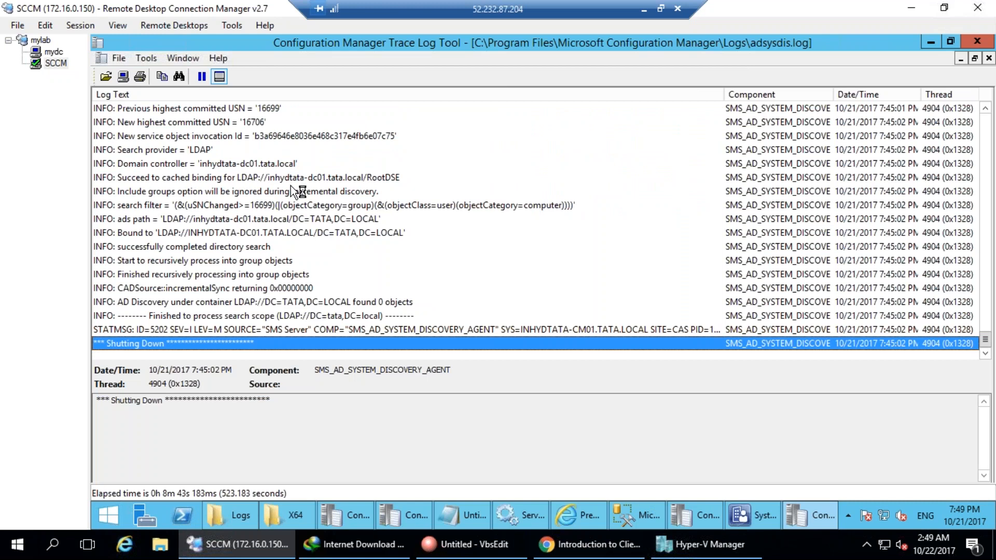
scroll(290, 303, up, 3)
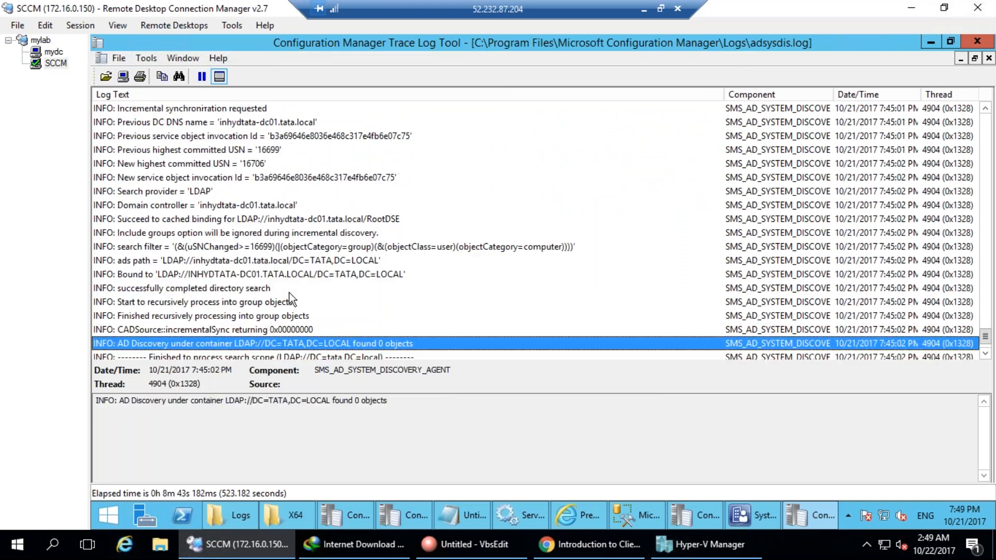
scroll(309, 314, up, 8)
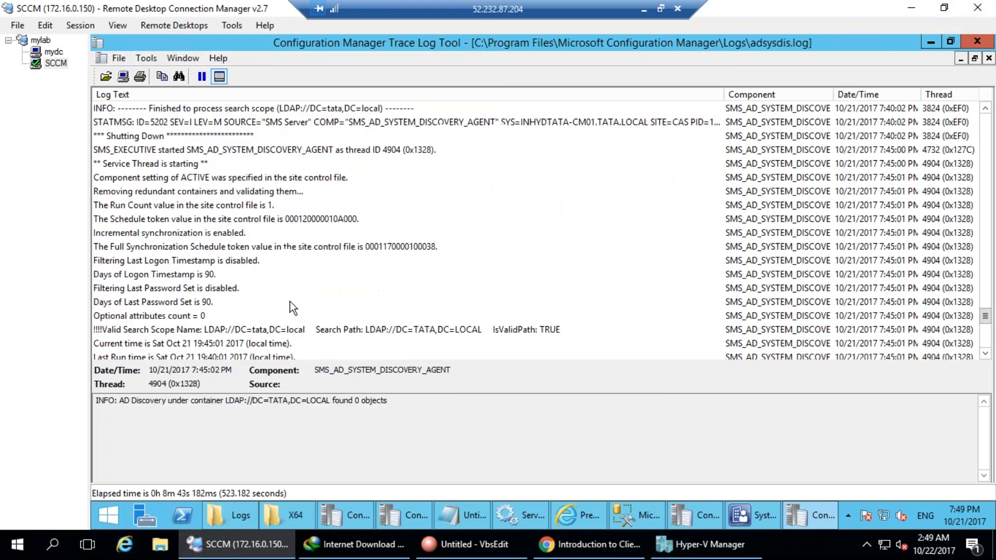
click(252, 275)
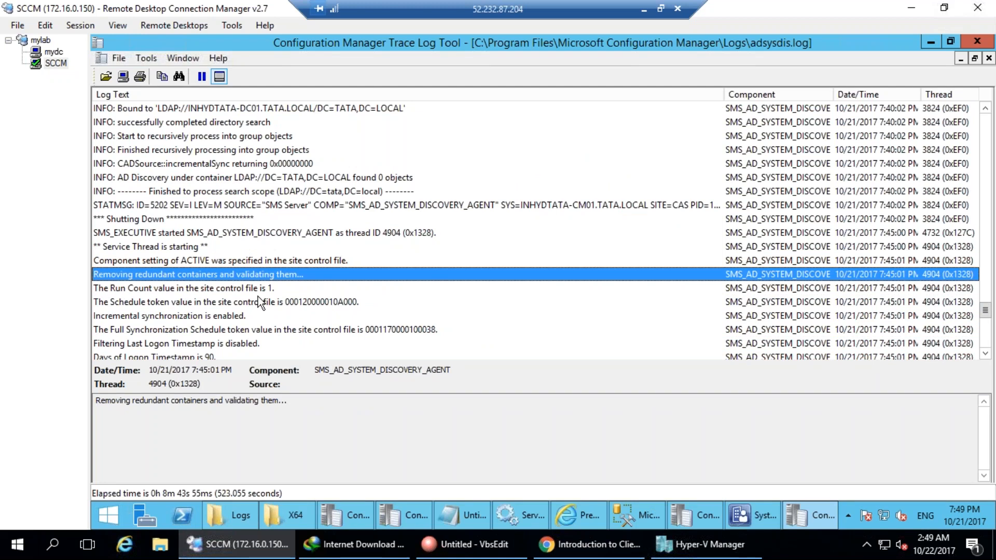
click(259, 294)
scroll(267, 300, up, 12)
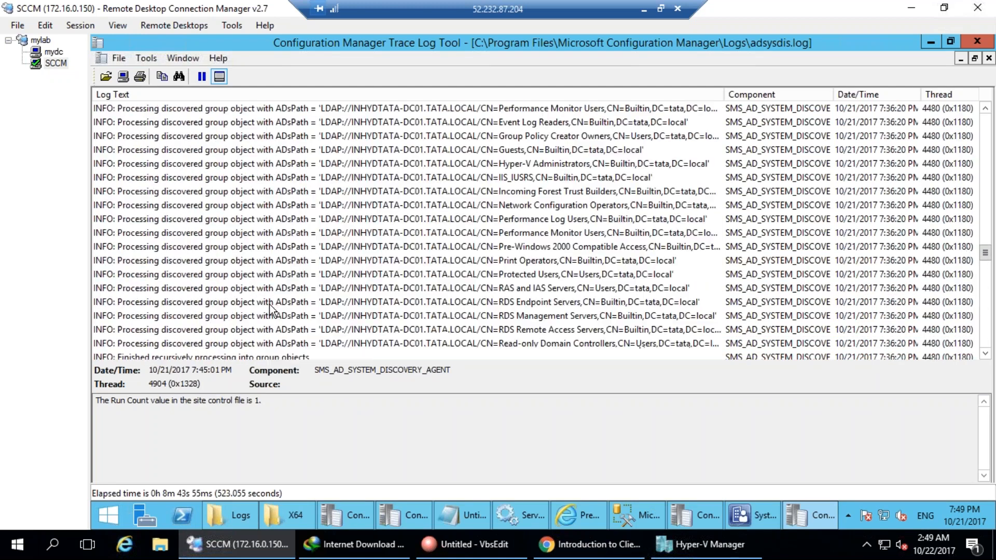
scroll(269, 304, up, 8)
click(334, 289)
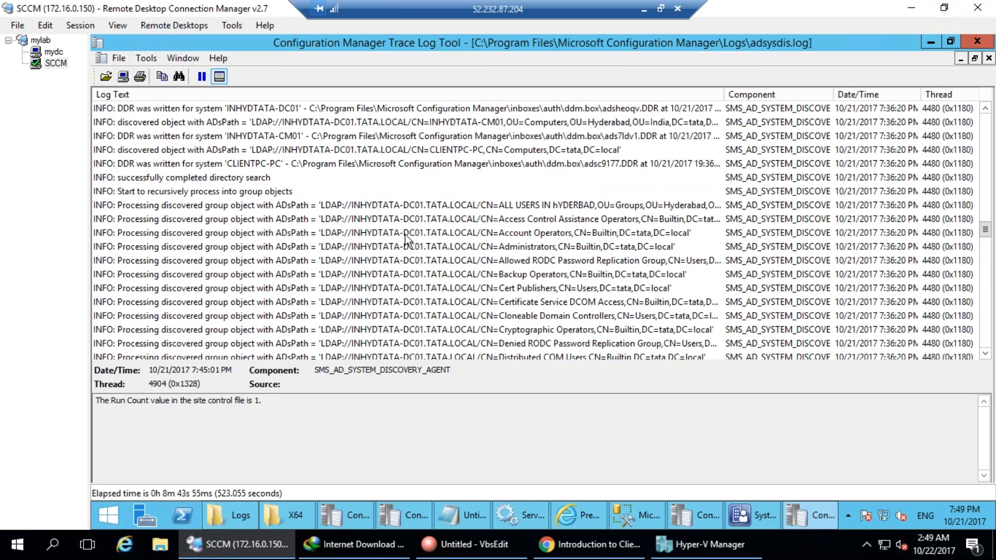
click(404, 206)
scroll(360, 278, up, 15)
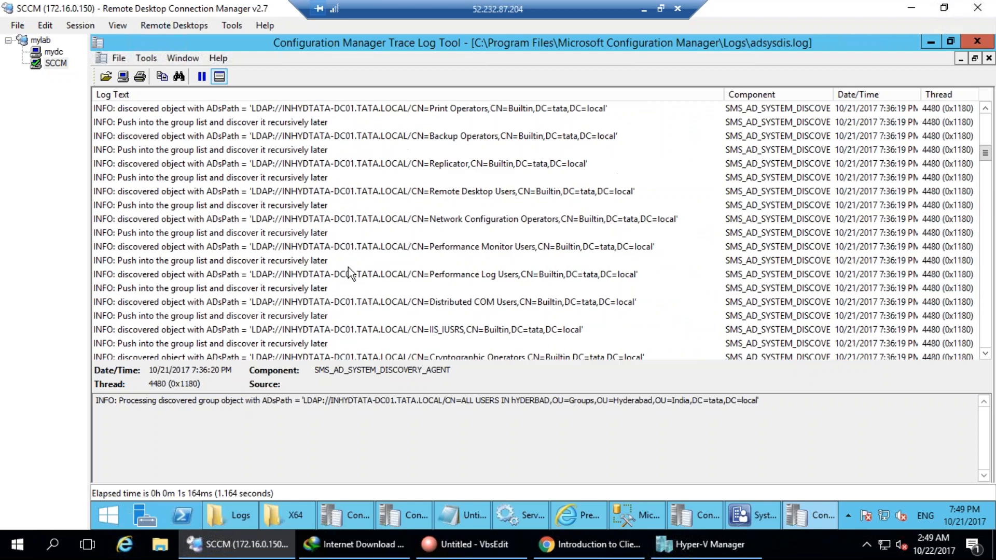
scroll(348, 267, up, 5)
click(301, 232)
scroll(262, 285, up, 7)
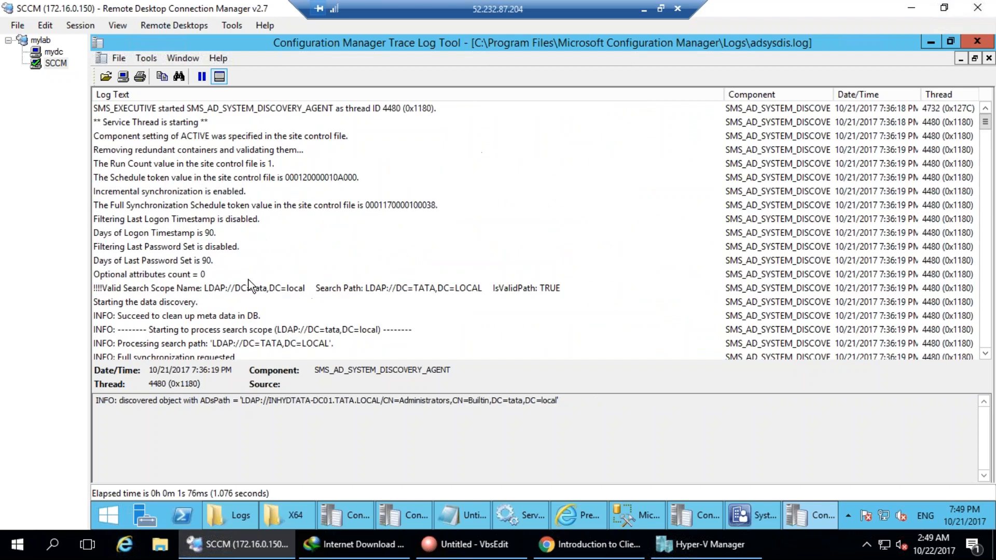
click(233, 260)
click(223, 315)
Read the LDAP bind and Read-only Domain Controllers entries up to the 3-objects-found result.
scroll(223, 344, down, 2)
scroll(222, 336, down, 6)
scroll(209, 207, up, 1)
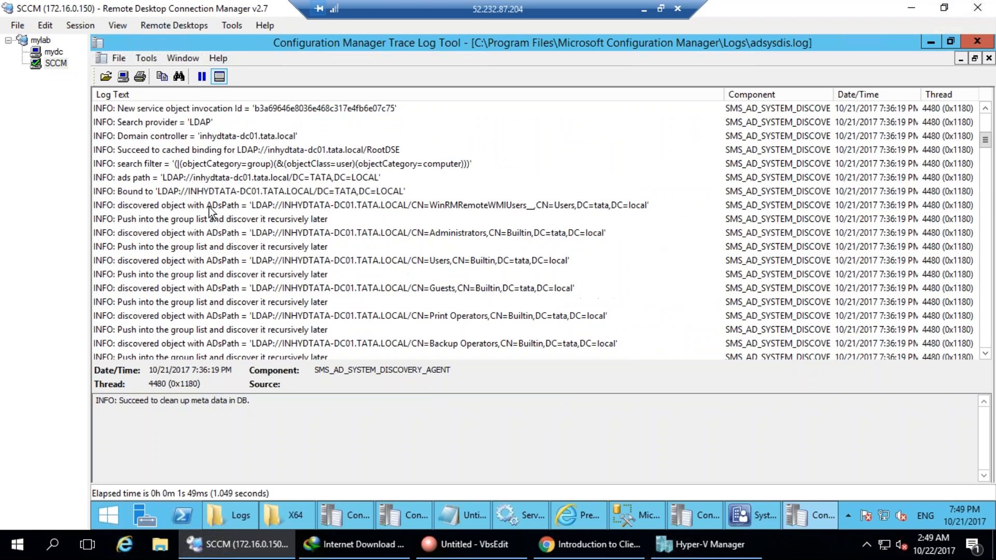
click(213, 192)
click(299, 233)
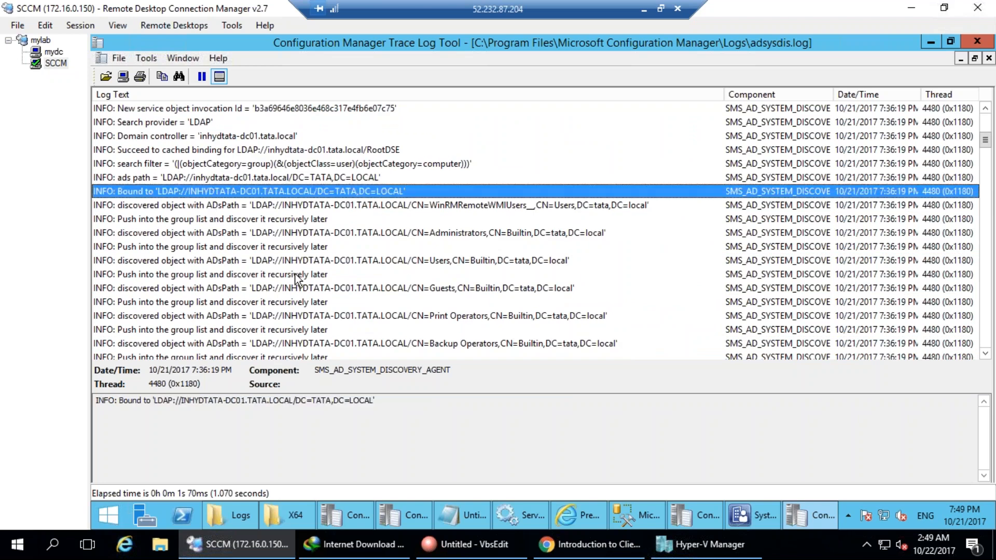
scroll(306, 332, down, 14)
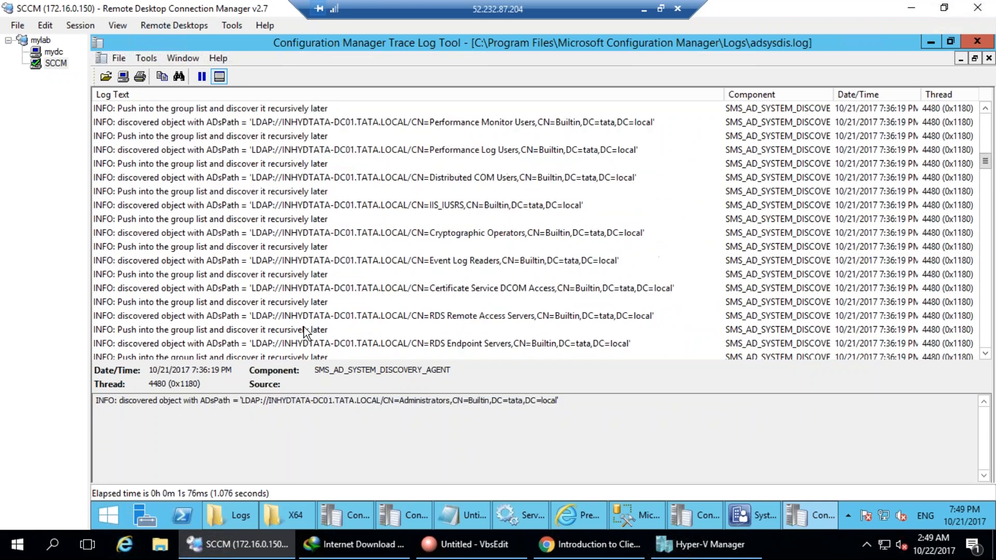
scroll(306, 332, down, 13)
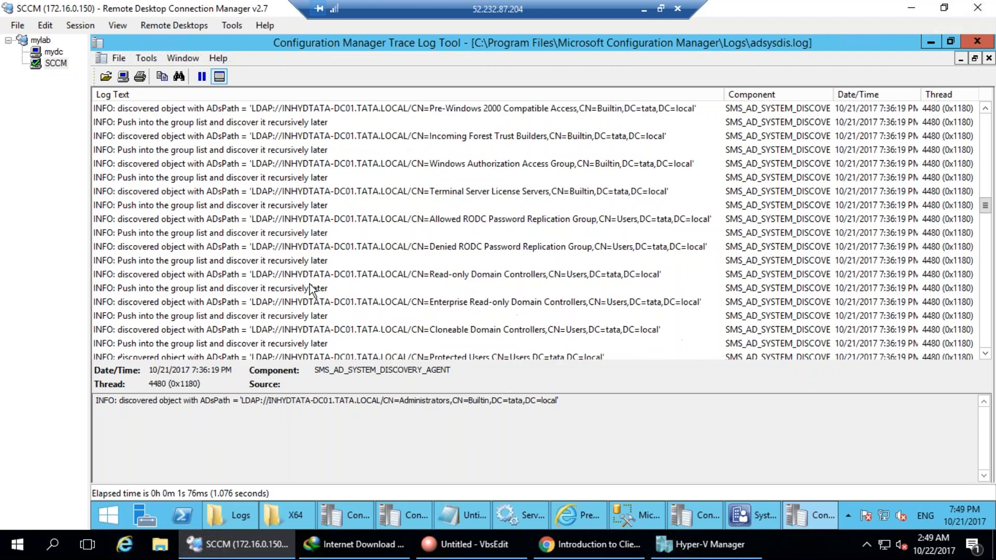
click(320, 275)
scroll(321, 336, down, 7)
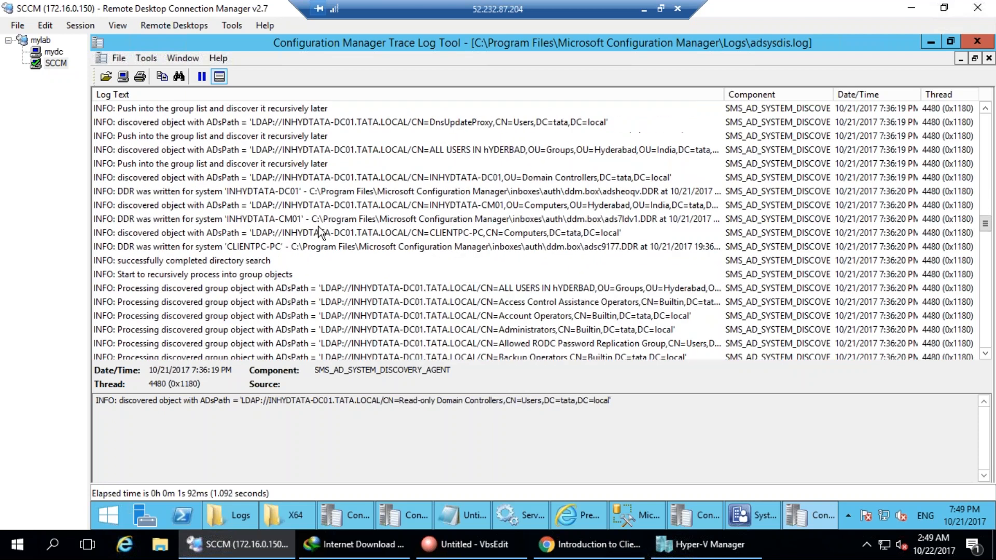
scroll(344, 336, down, 18)
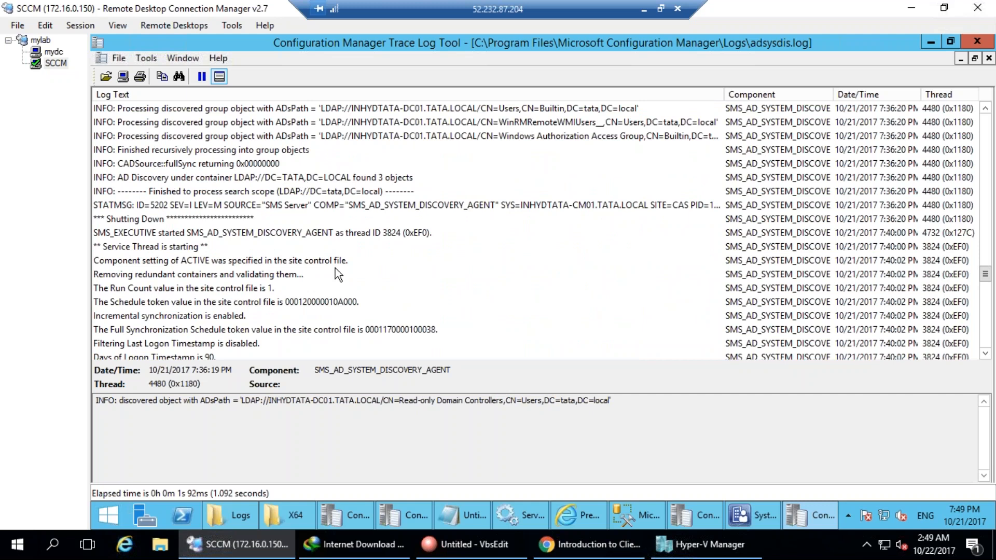
scroll(335, 268, up, 2)
click(465, 261)
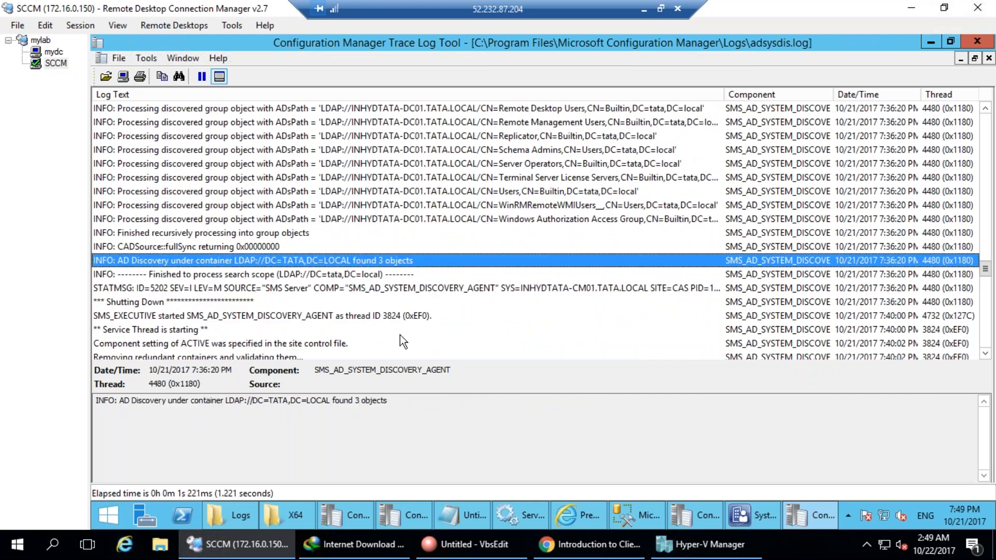
Review the next discovery run down to its 0-objects-found result, then close CMTrace.
scroll(444, 345, down, 1)
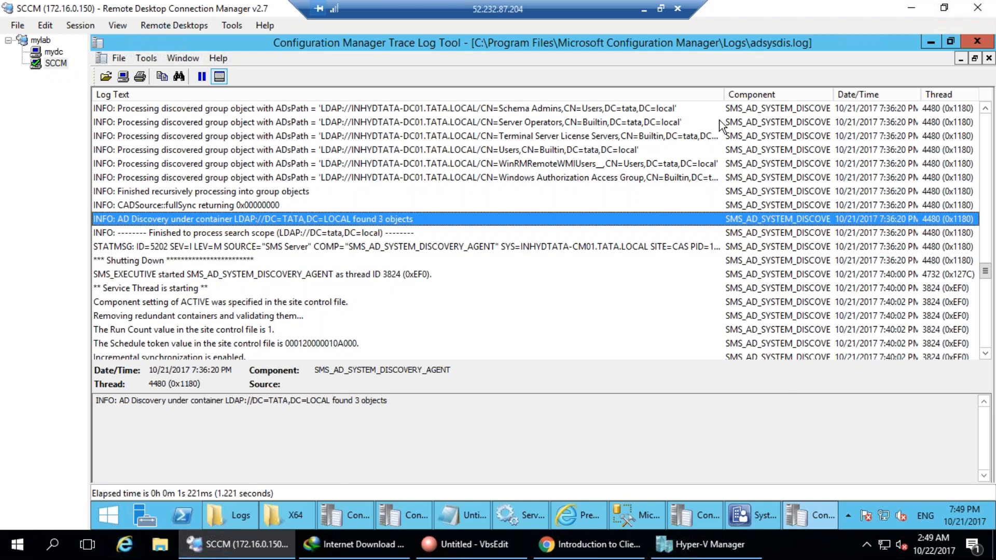
click(600, 285)
scroll(600, 285, down, 4)
scroll(600, 285, down, 10)
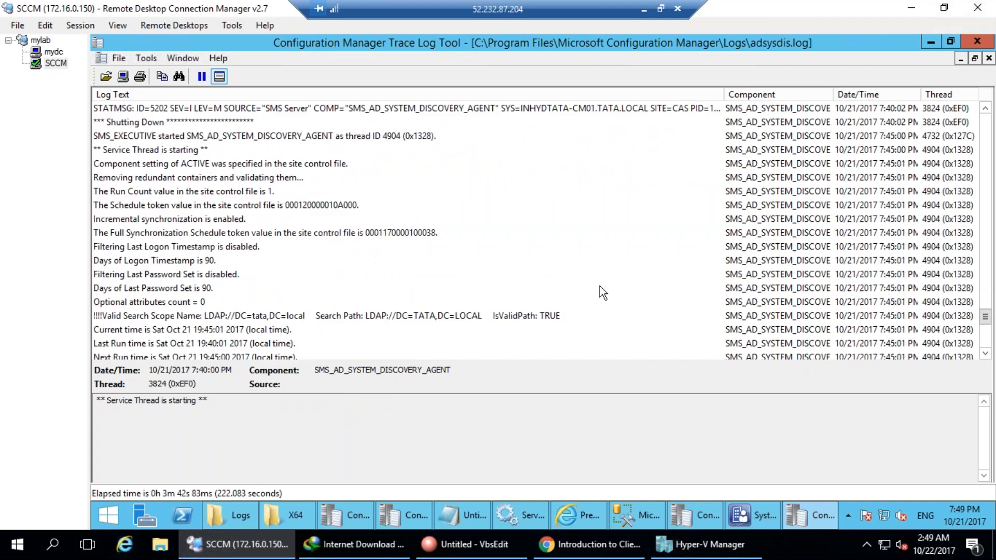
scroll(896, 233, up, 15)
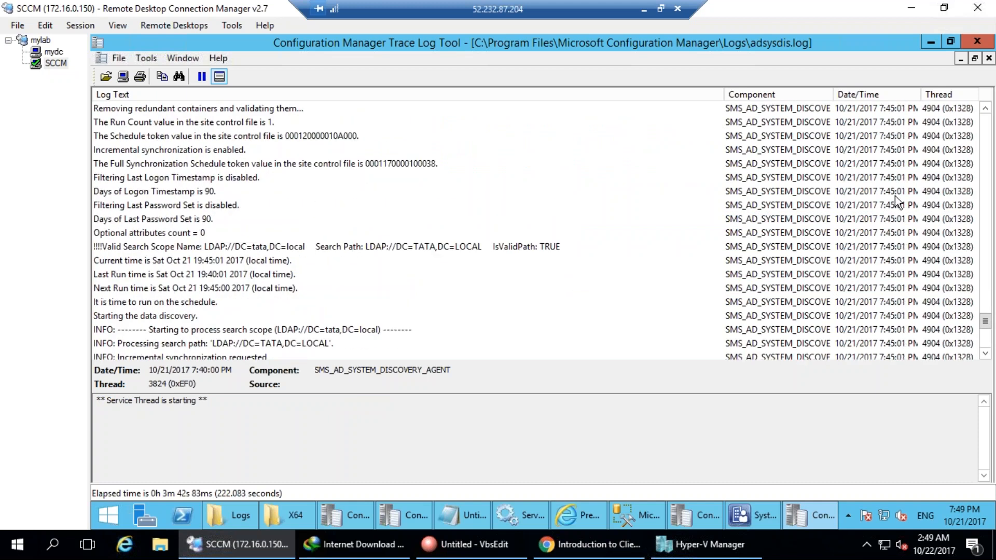
scroll(889, 225, down, 6)
click(875, 302)
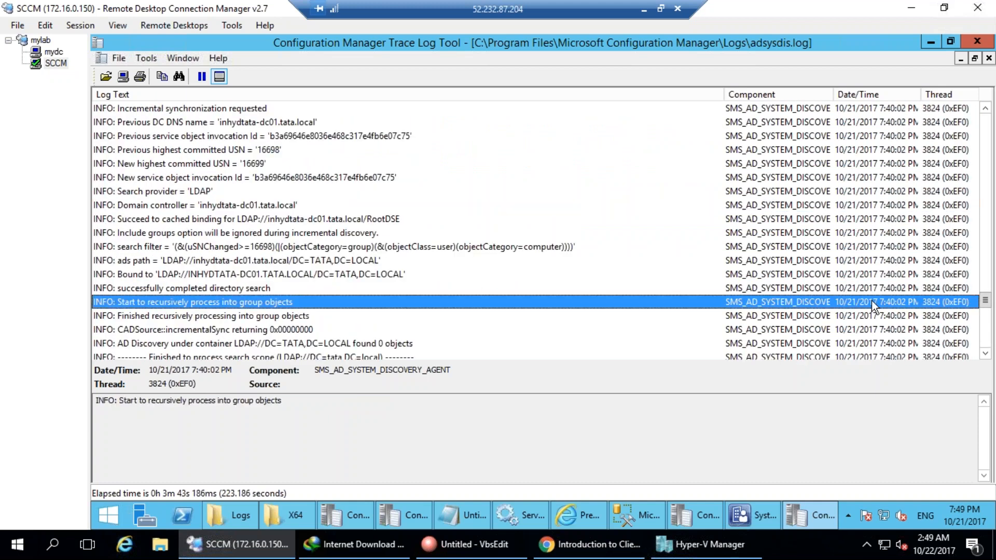
scroll(871, 301, down, 6)
click(879, 321)
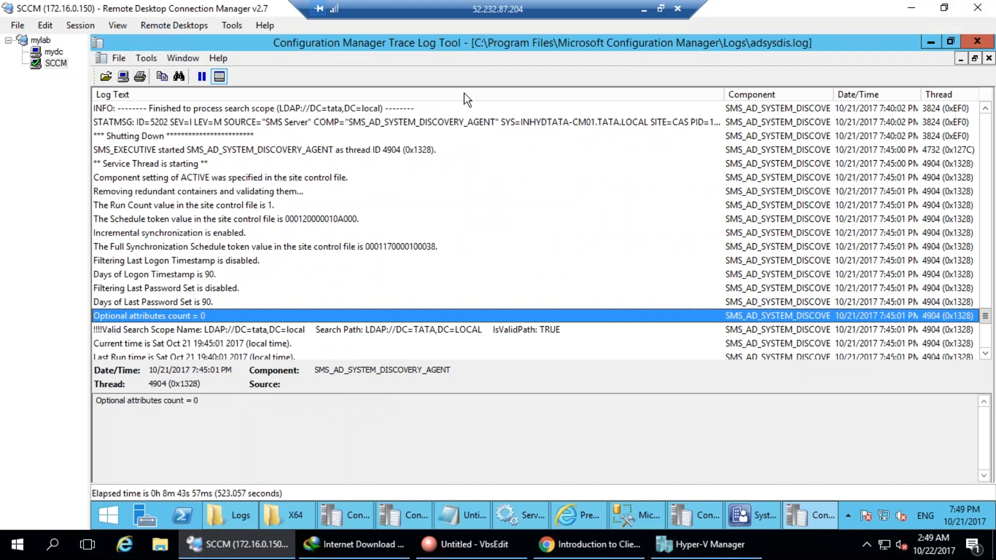
click(450, 114)
click(619, 207)
click(584, 111)
scroll(596, 218, down, 9)
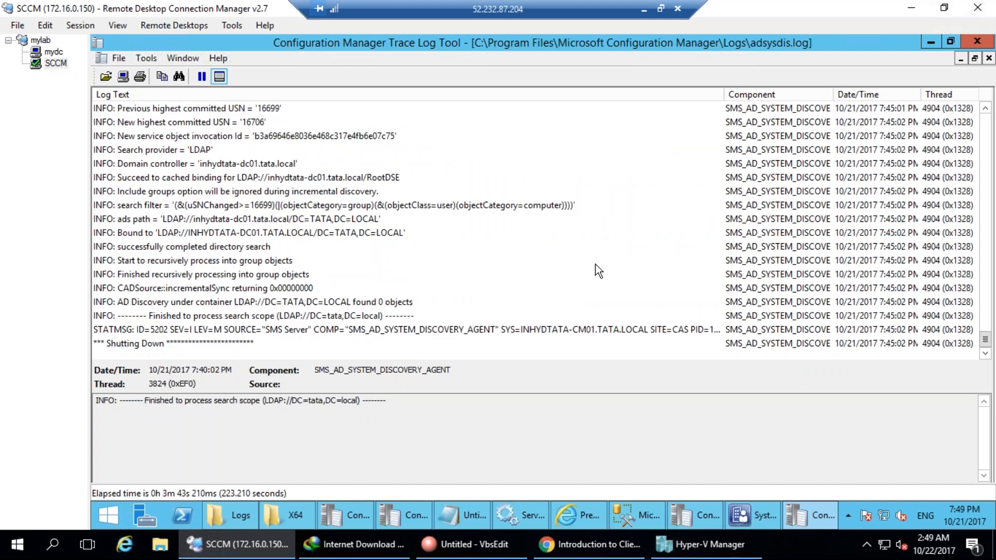
click(420, 305)
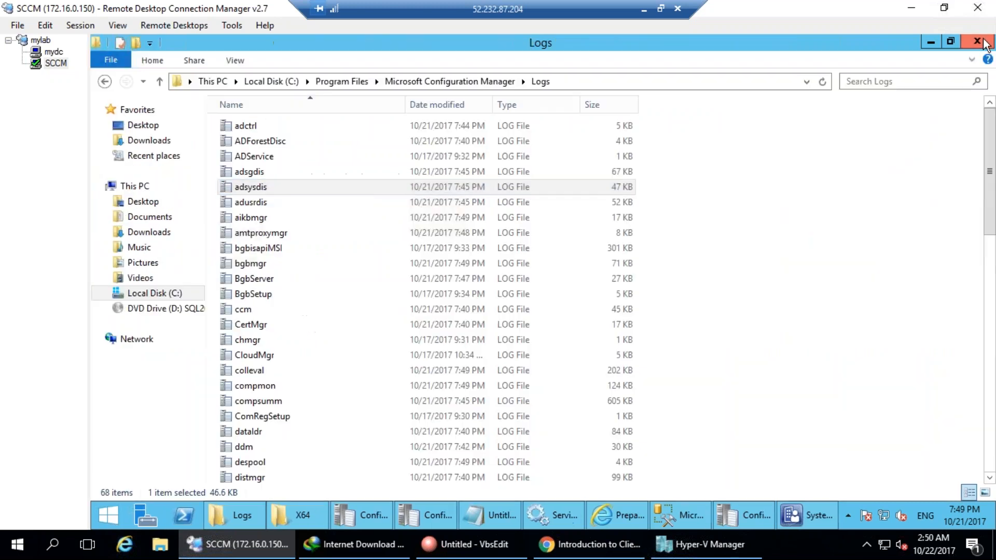
click(977, 41)
Switch between the mydc and SCCM sessions and bring back the X64 setup folder window.
scroll(488, 434, down, 8)
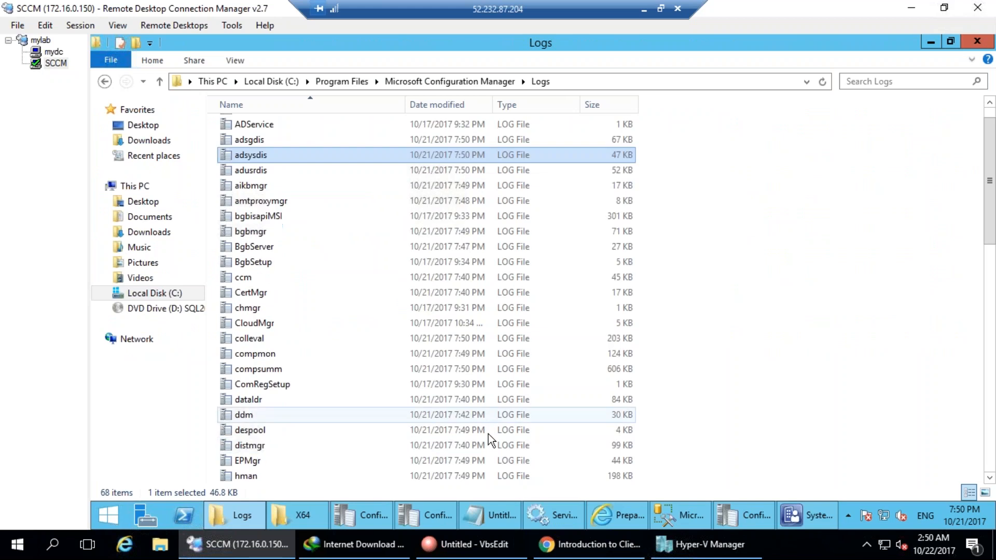
click(53, 52)
click(44, 60)
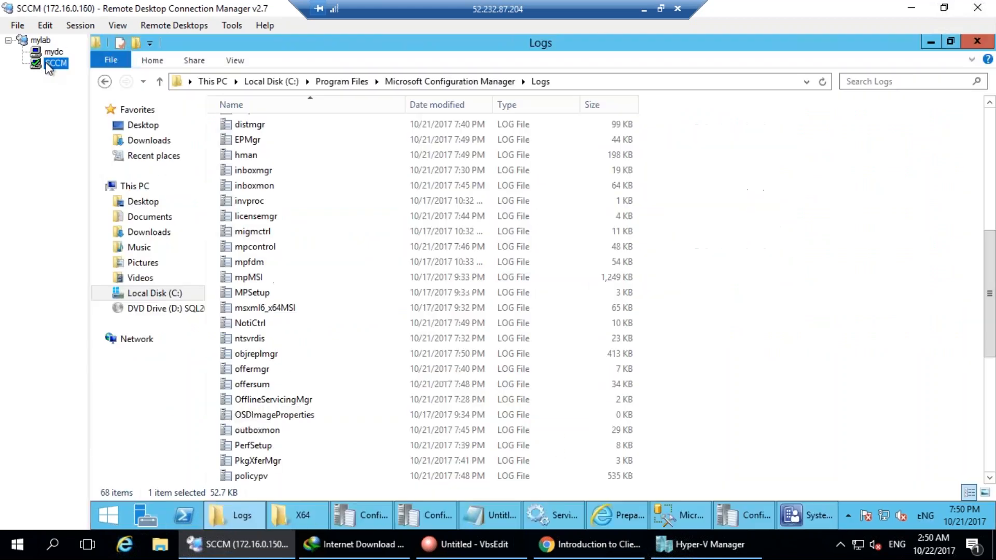
click(250, 509)
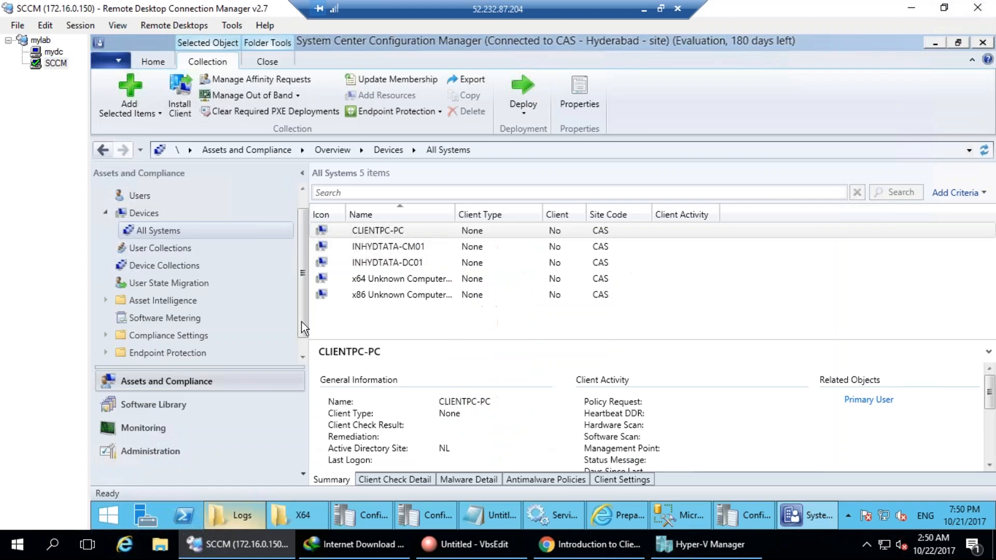
click(297, 515)
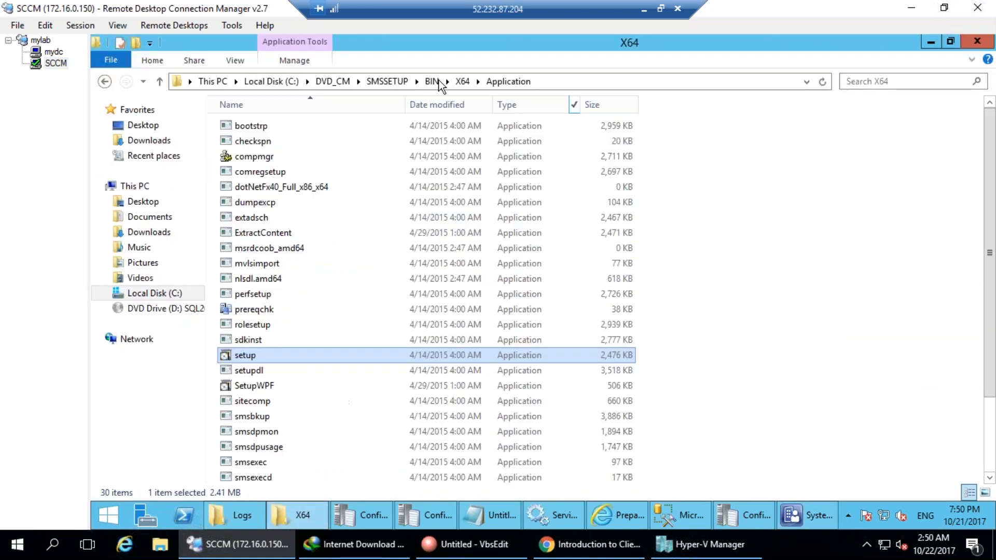
Go up to drive C: and open Program Files > Microsoft Configuration Manager > Client.
click(437, 82)
click(392, 81)
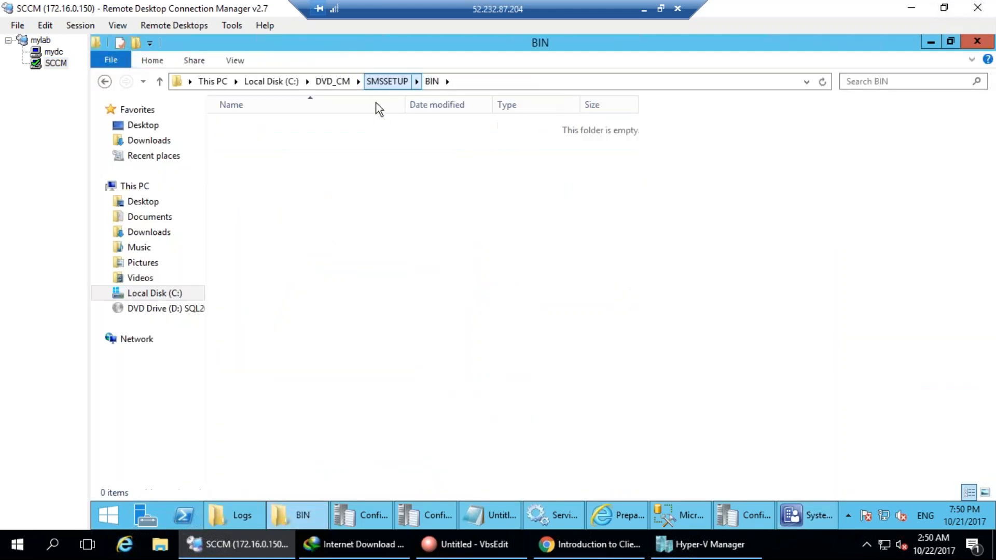
click(262, 81)
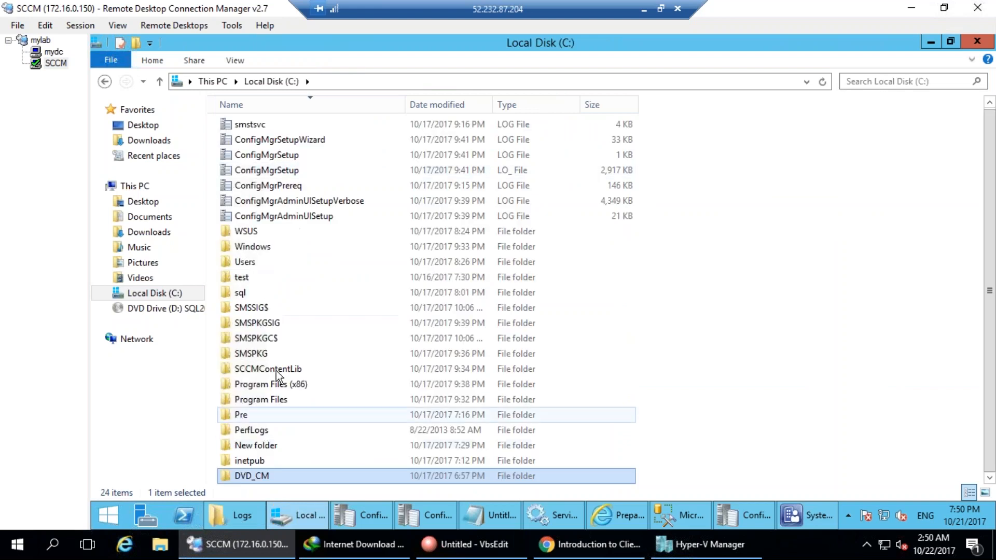
double_click(276, 401)
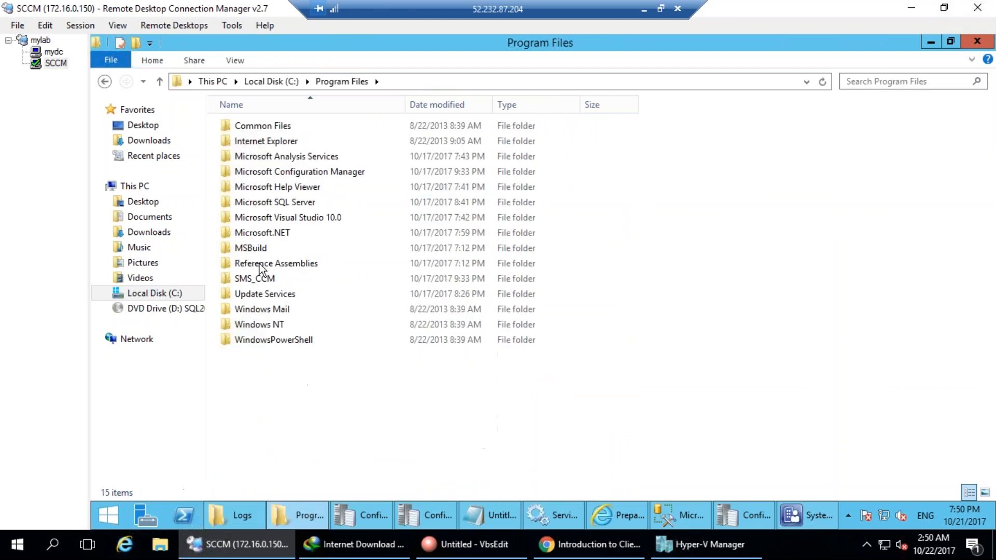
double_click(317, 172)
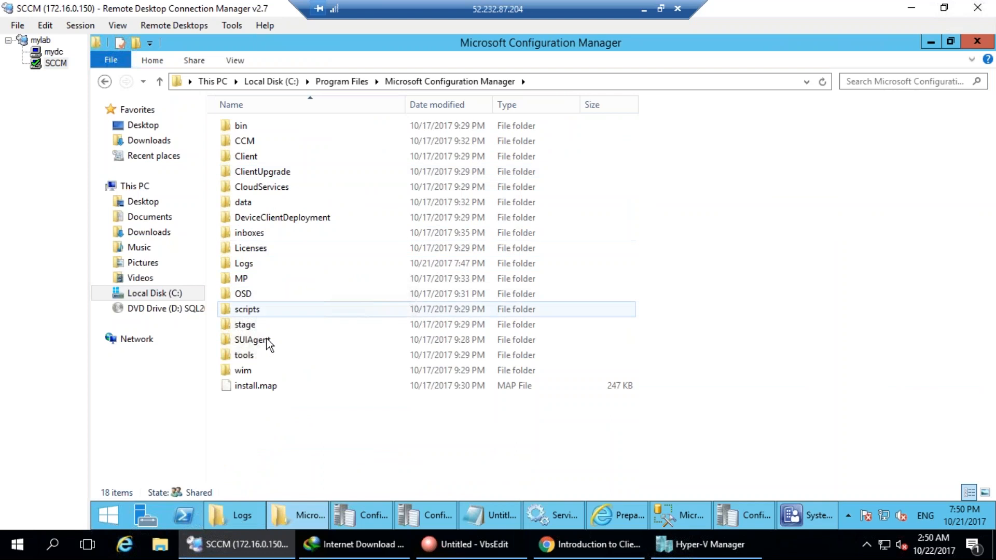
double_click(260, 156)
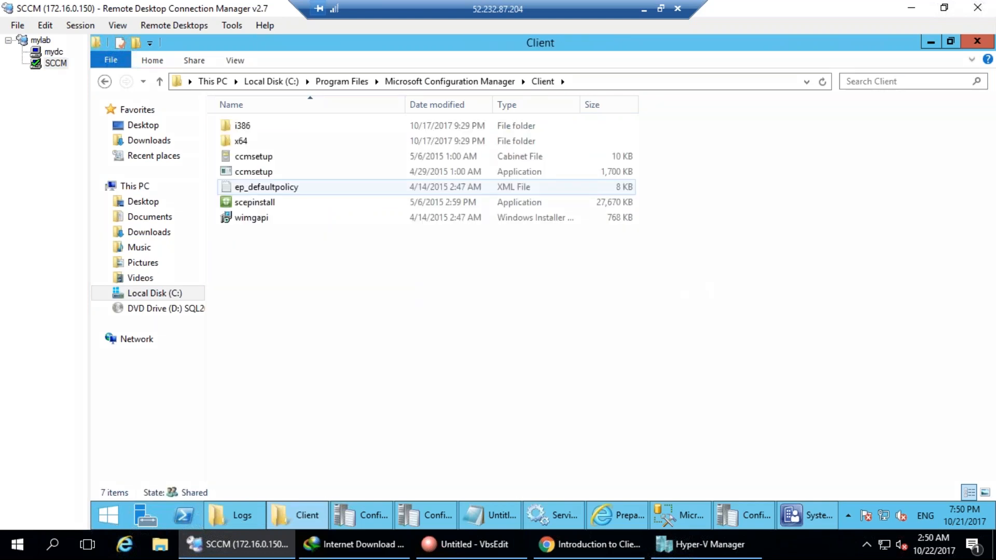
mouse_move(306, 68)
mouse_down()
mouse_move(378, 156)
mouse_move(293, 75)
mouse_up()
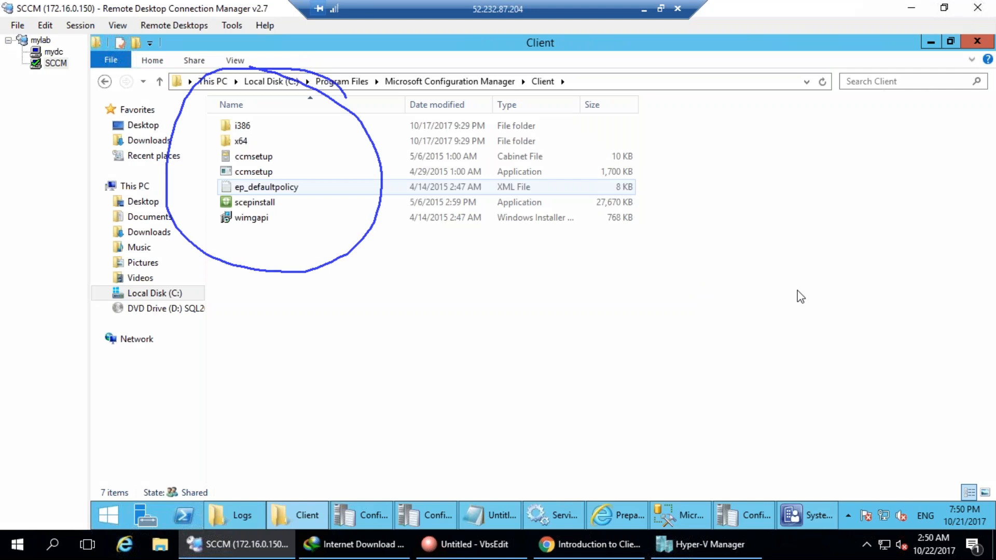
key(e)
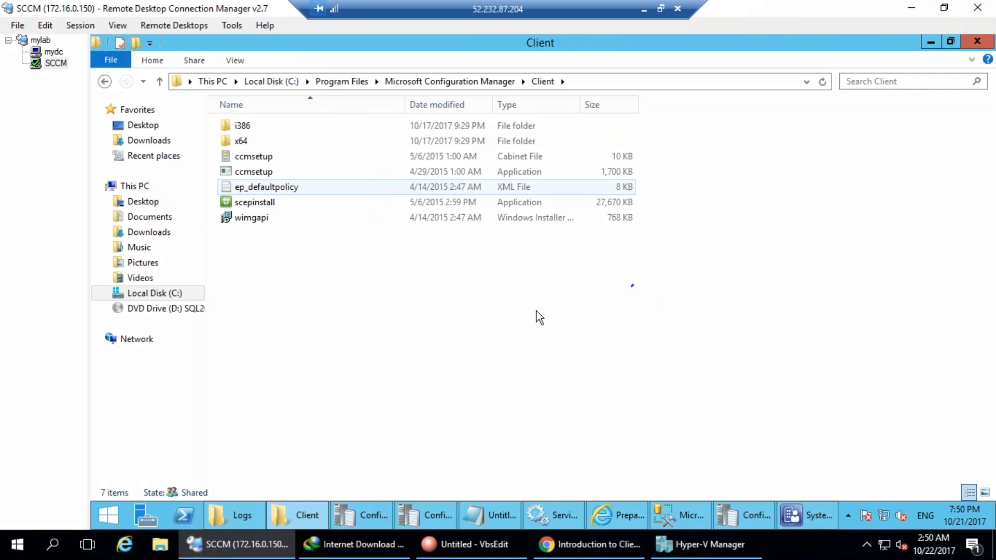
key(ctrl+a)
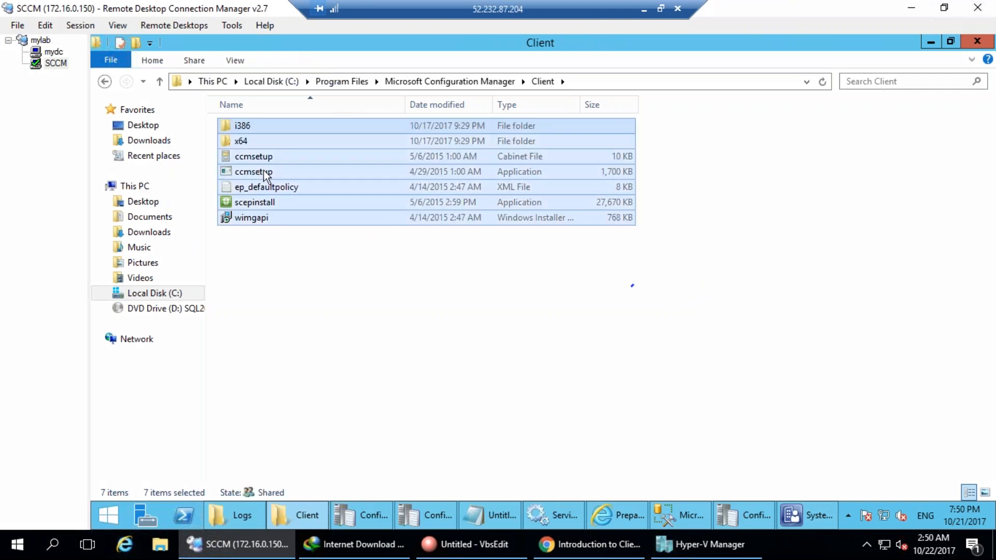
right_click(264, 171)
click(313, 322)
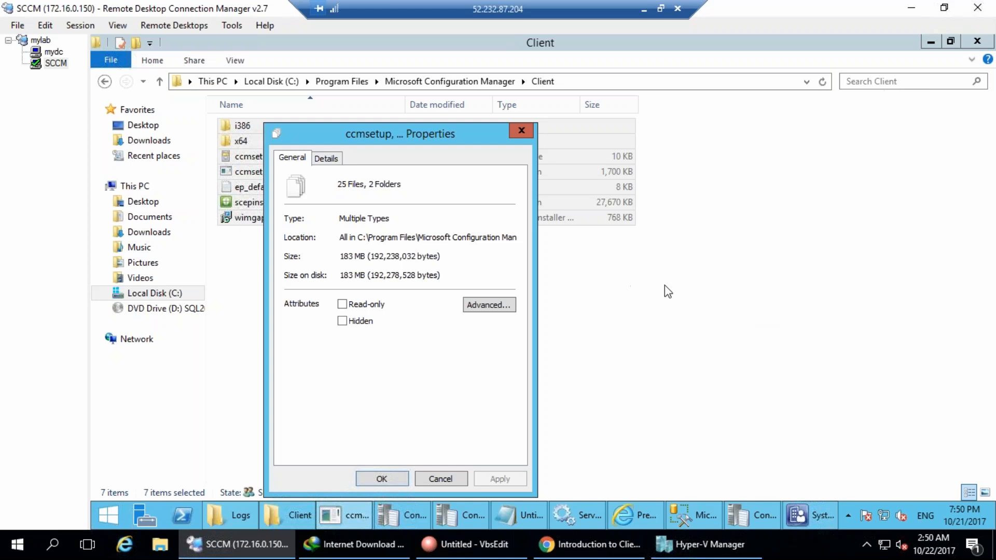
click(452, 482)
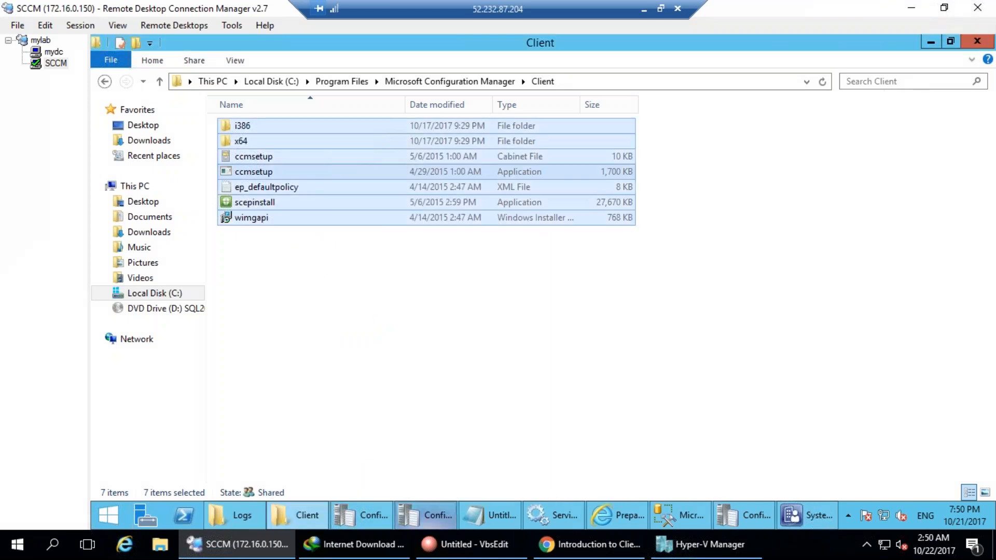
click(402, 296)
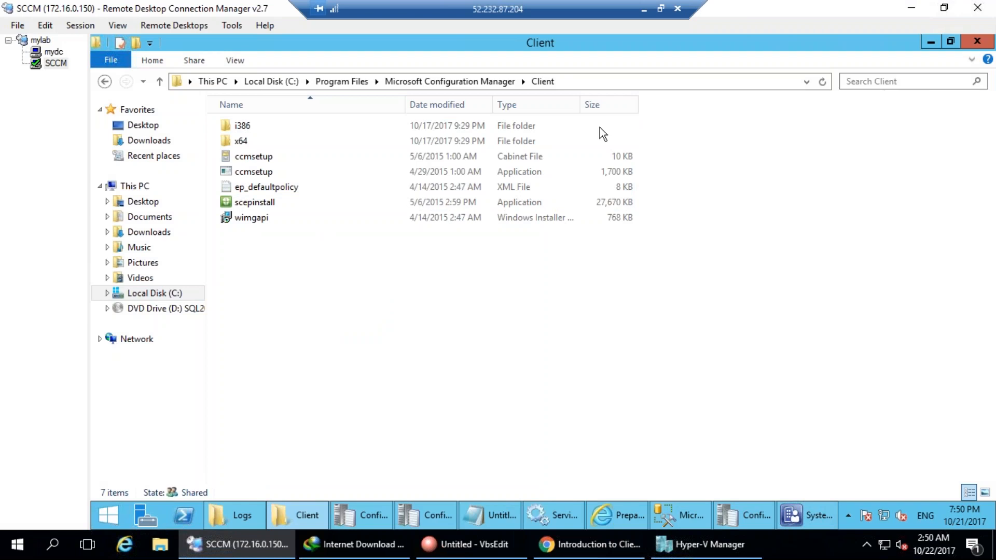
Mark up the ccmsetup file in the Client folder with ink annotations.
mouse_move(279, 169)
mouse_down()
mouse_move(240, 158)
mouse_move(210, 166)
mouse_move(231, 180)
mouse_move(279, 169)
mouse_up()
drag(294, 348, 340, 396)
drag(316, 332, 358, 375)
drag(352, 307, 375, 378)
mouse_move(354, 314)
mouse_down()
mouse_move(362, 283)
mouse_move(394, 327)
mouse_up()
mouse_move(421, 274)
mouse_down()
mouse_move(426, 337)
mouse_move(478, 329)
mouse_move(475, 240)
mouse_up()
mouse_move(468, 284)
mouse_down()
mouse_move(540, 253)
mouse_move(568, 298)
mouse_up()
drag(533, 270, 567, 262)
click(586, 258)
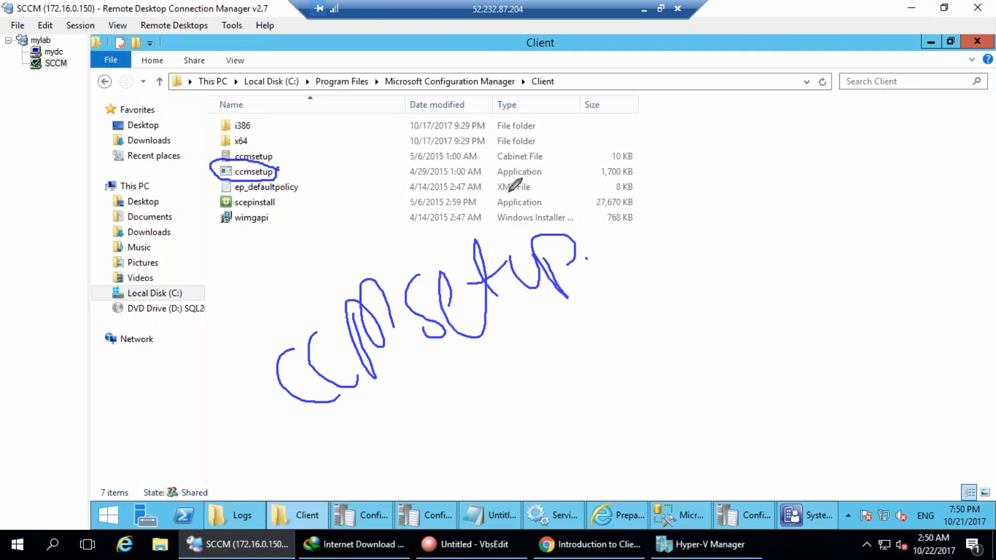
mouse_move(603, 228)
mouse_down()
mouse_move(621, 243)
mouse_move(636, 134)
mouse_move(665, 164)
mouse_up()
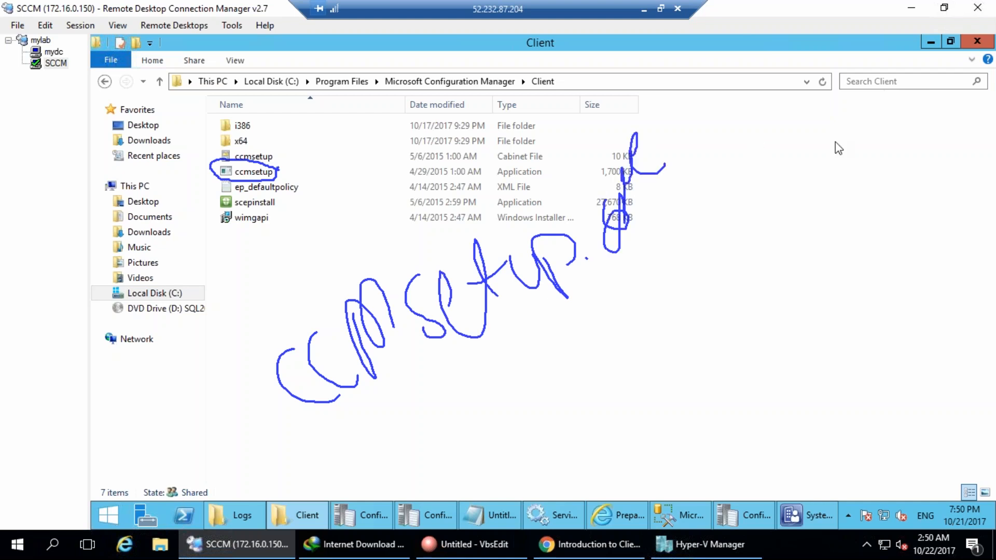
mouse_move(307, 454)
mouse_down()
mouse_move(523, 354)
mouse_move(506, 400)
mouse_move(283, 74)
mouse_move(340, 200)
mouse_move(333, 190)
mouse_up()
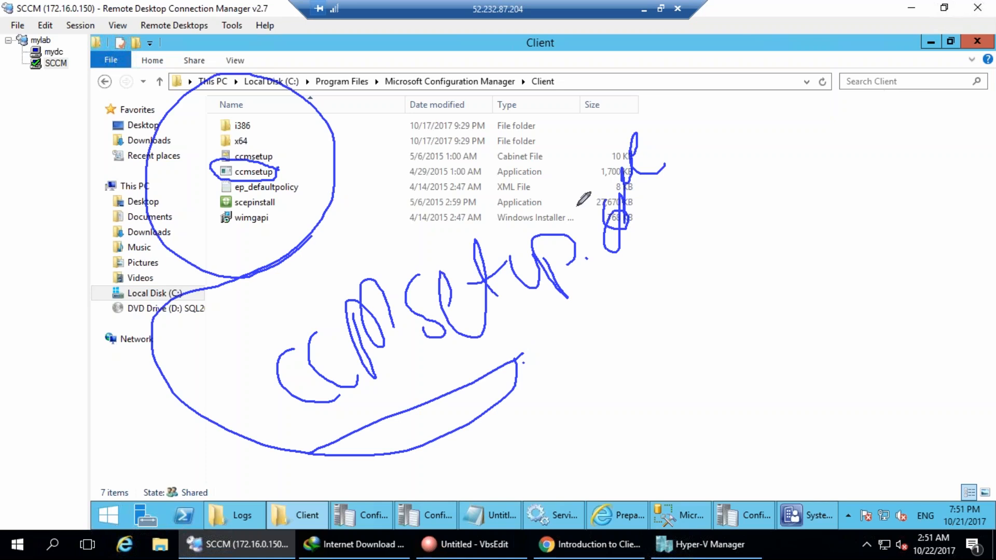
Add more annotations, clear the ink, and select the ccmsetup application.
click(969, 286)
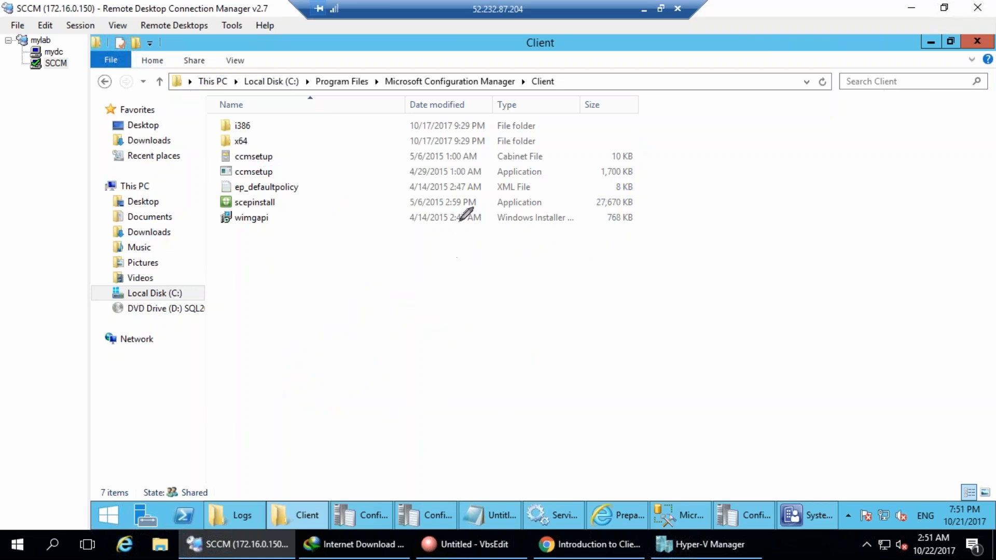
mouse_move(291, 175)
mouse_down()
mouse_move(252, 155)
mouse_move(210, 161)
mouse_move(250, 181)
mouse_move(284, 171)
mouse_up()
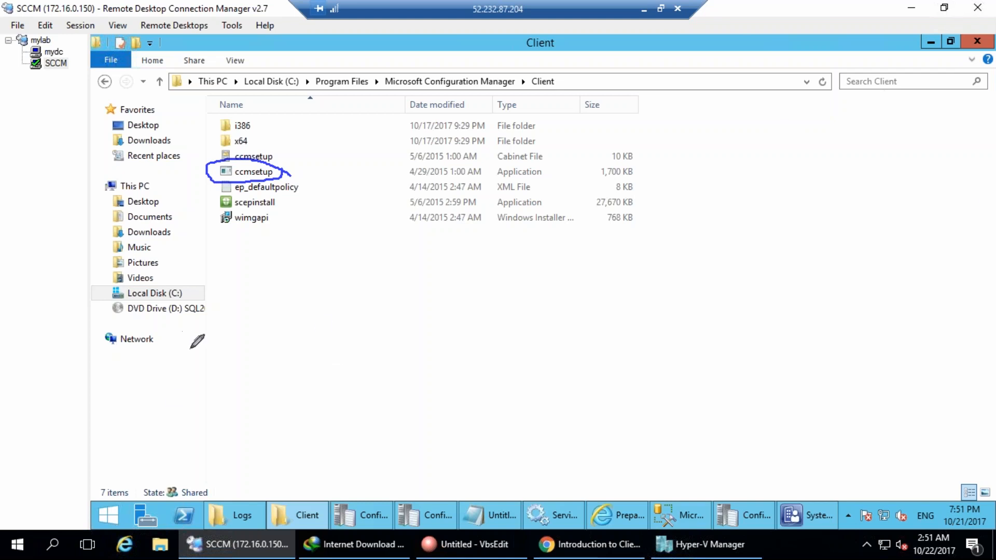
mouse_move(206, 365)
mouse_down()
mouse_move(241, 385)
mouse_move(255, 369)
mouse_up()
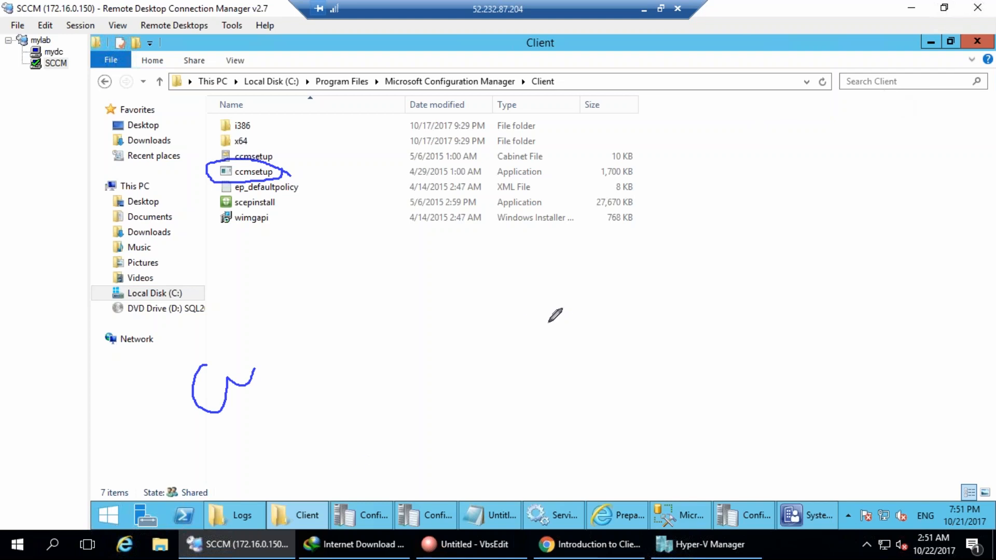
drag(341, 305, 520, 380)
mouse_move(337, 312)
mouse_down()
mouse_move(538, 185)
mouse_move(679, 318)
mouse_move(618, 360)
mouse_up()
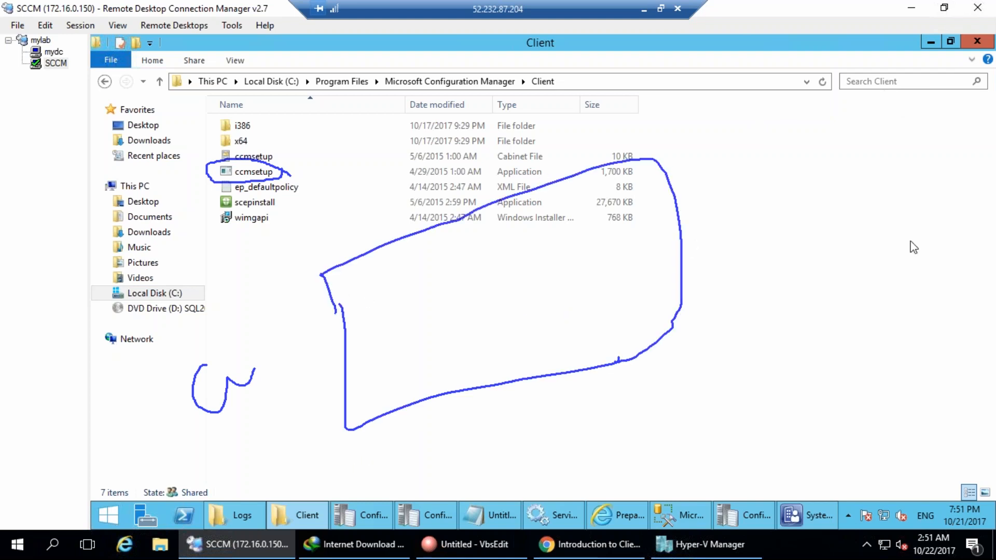
key(Escape)
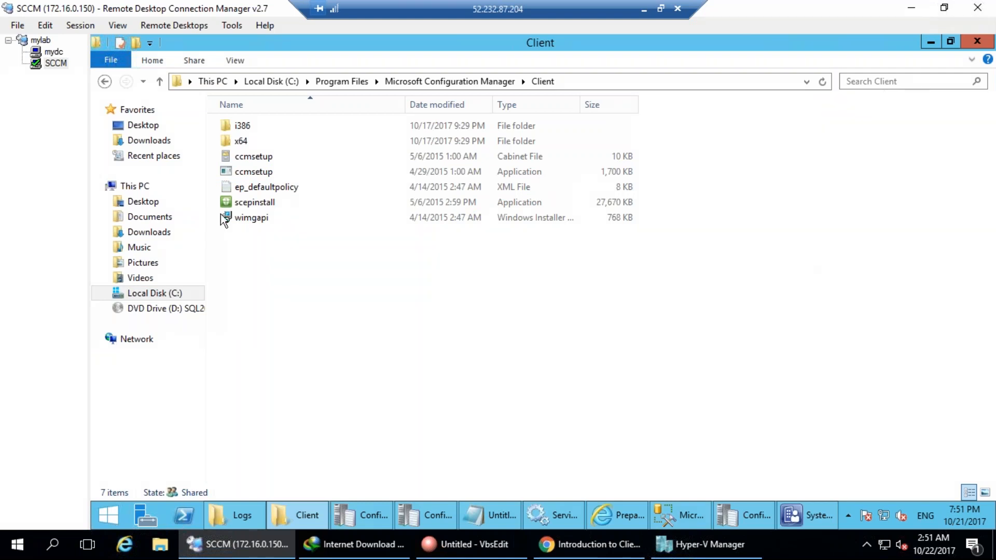
click(262, 172)
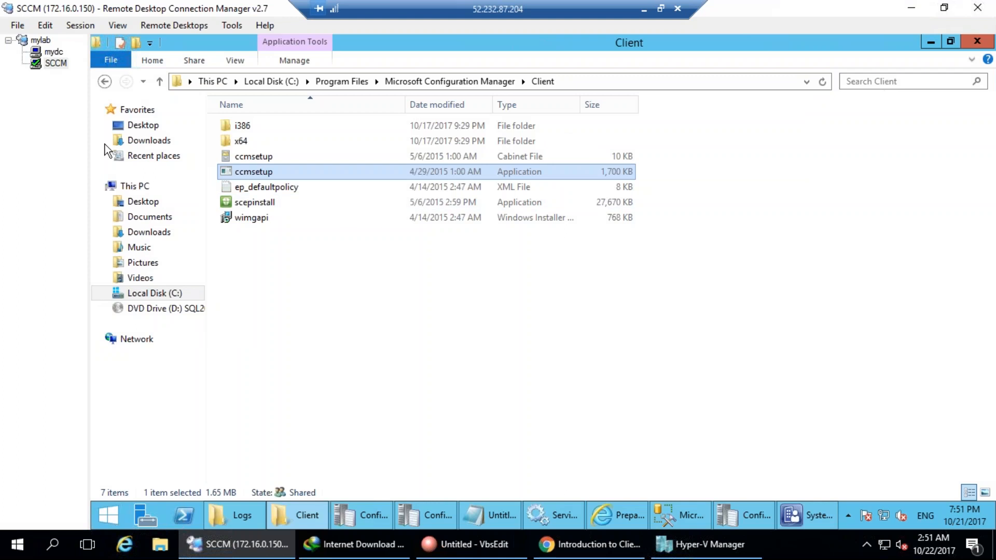
click(54, 51)
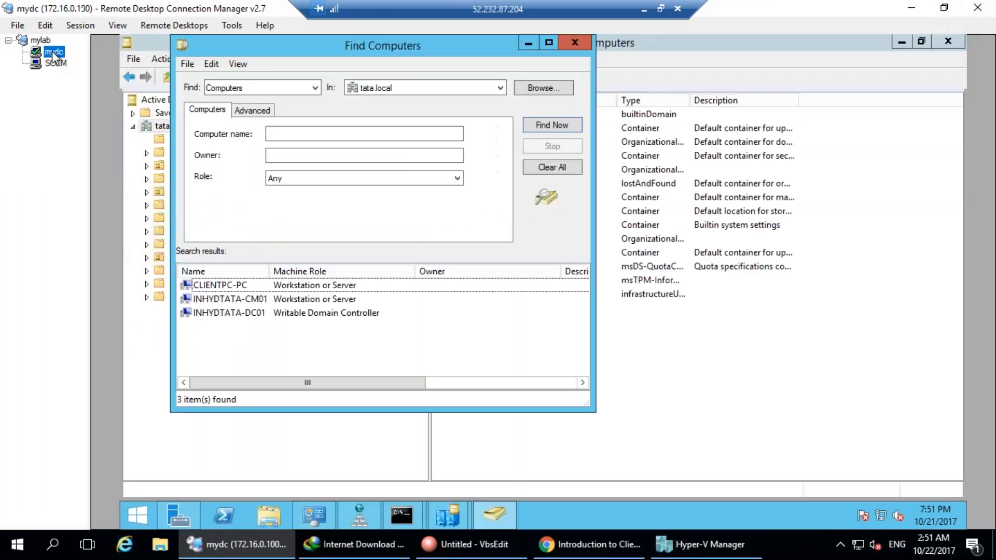
Paste the ccmsetup installer into the domain controller's Documents folder.
click(266, 514)
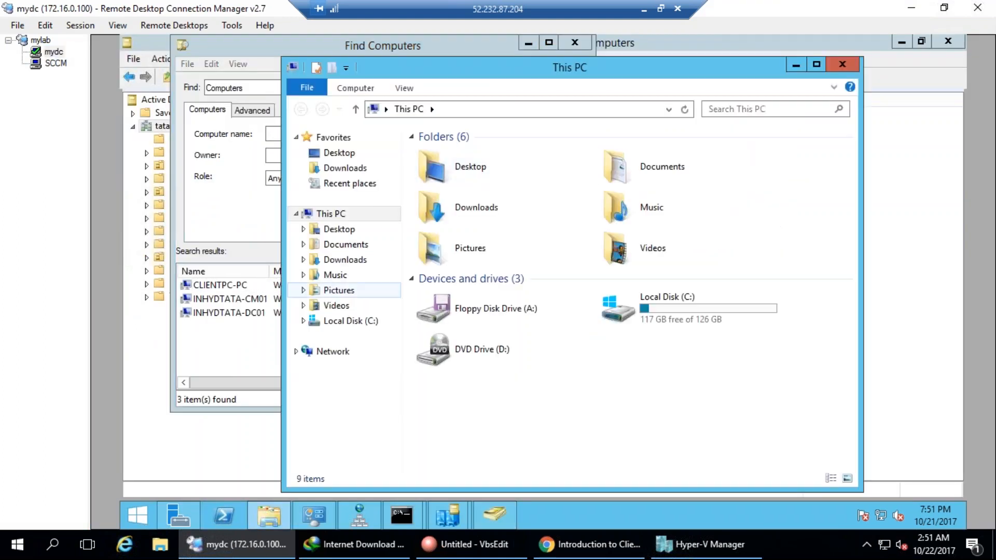
click(345, 244)
key(ctrl+v)
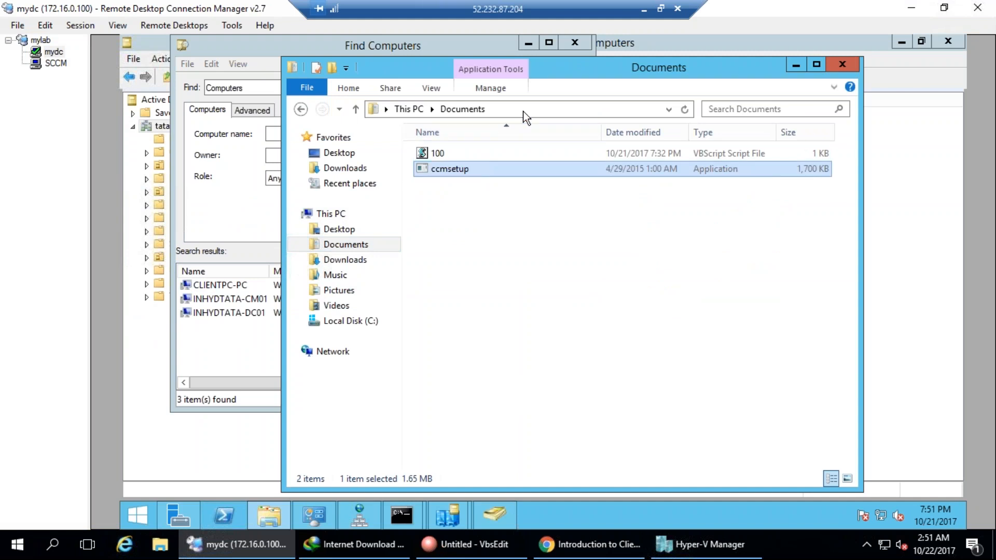
Open a Command Prompt in Documents from the address bar and enter ccmsetup.exe.
click(526, 112)
text(cmd)
key(Return)
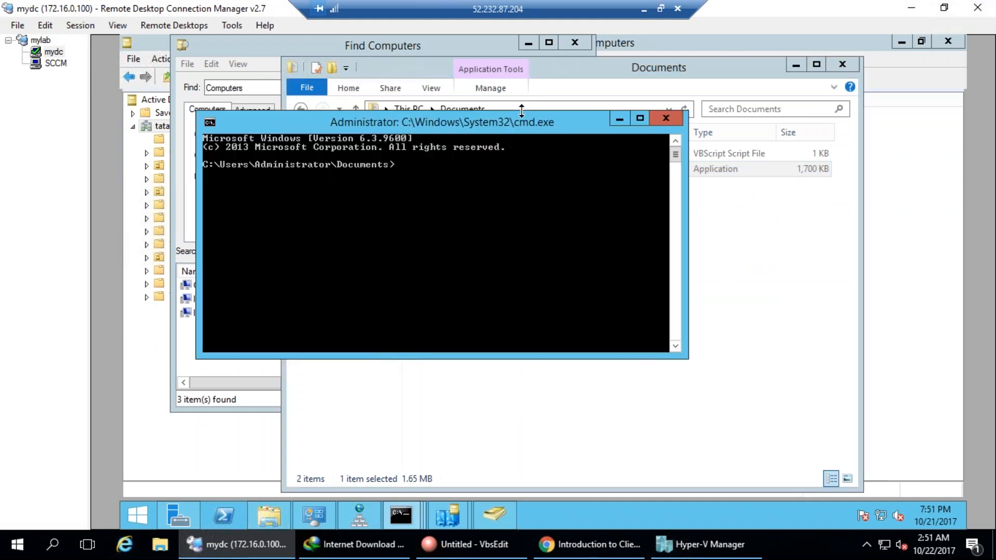
text(cc)
key(Tab)
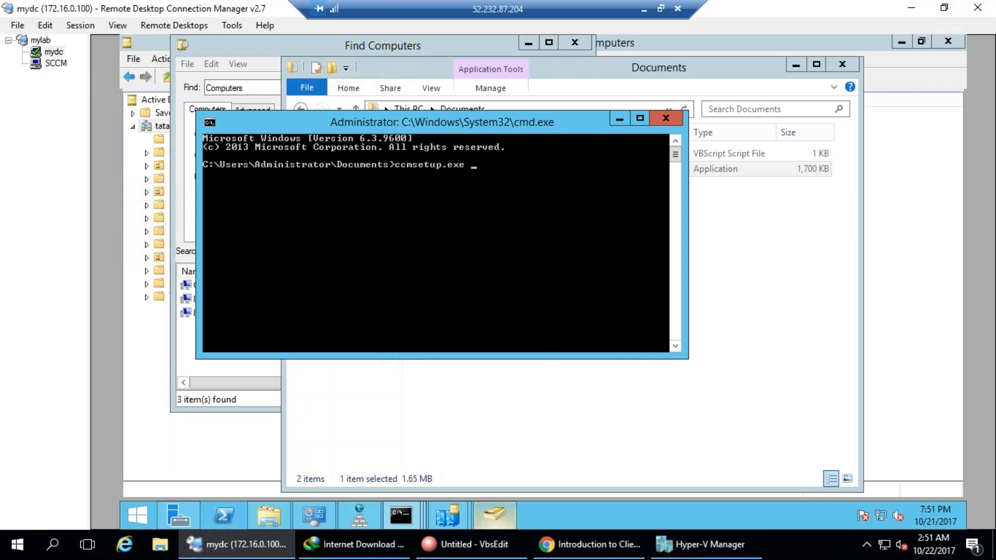
click(565, 550)
Search for 'ccmsetup.exe parameters sccm 2012' and open the About Client Installation Properties article.
key(alt)
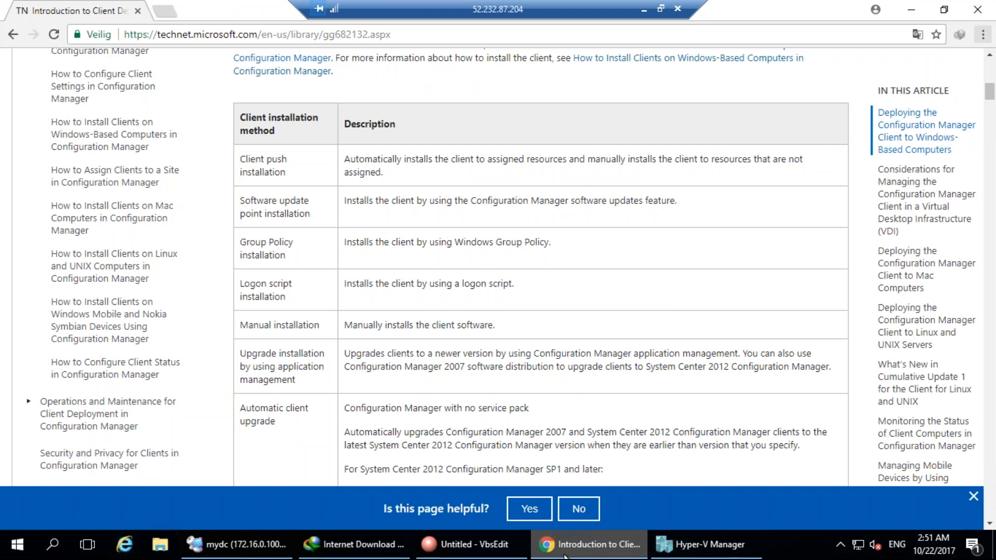
key(ctrl+t)
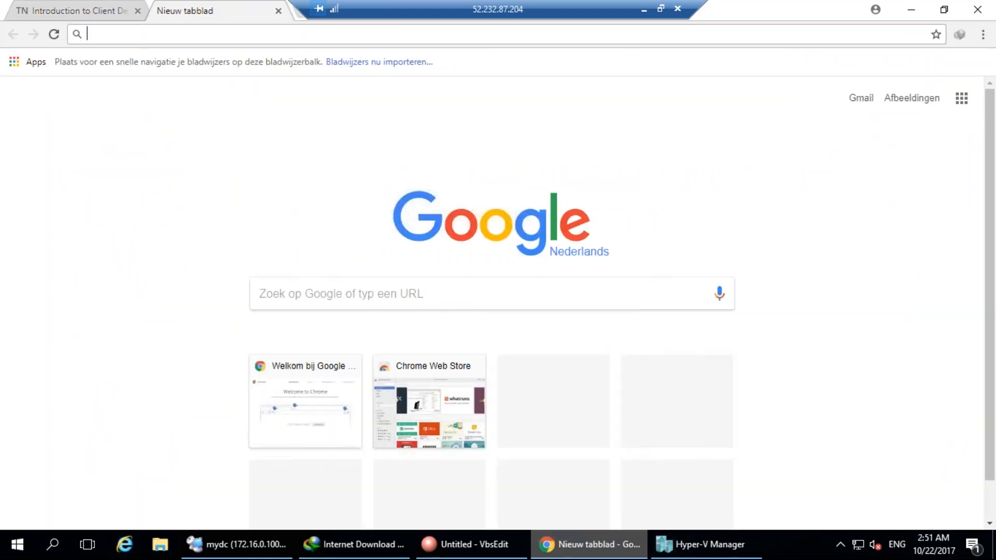
text(CCMSETUP.)
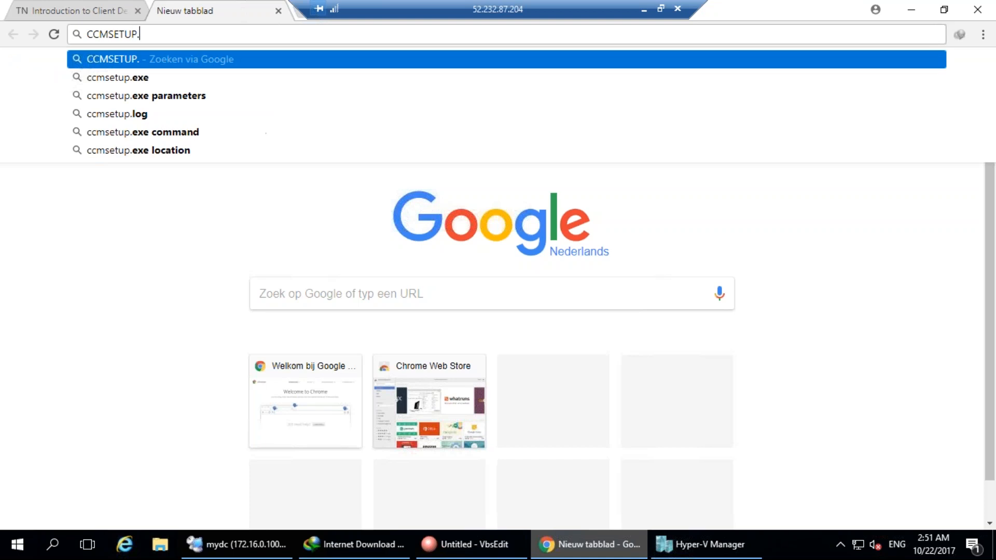
text(EXE)
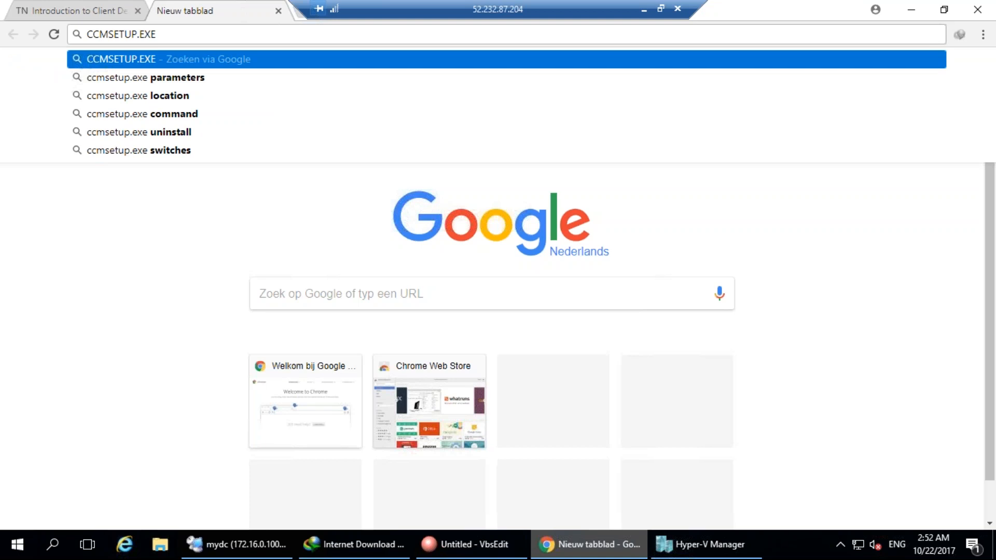
key(Down)
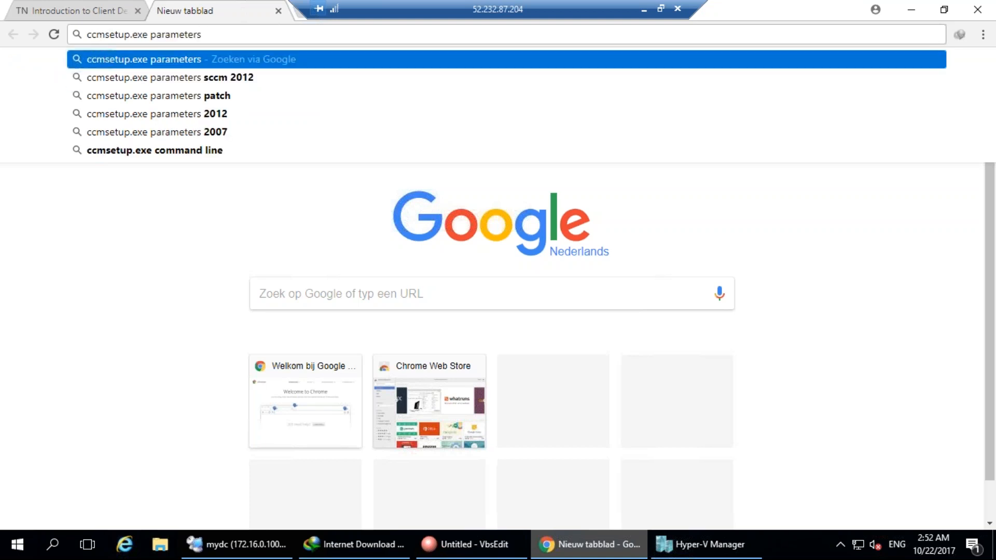
key(Down)
key(Return)
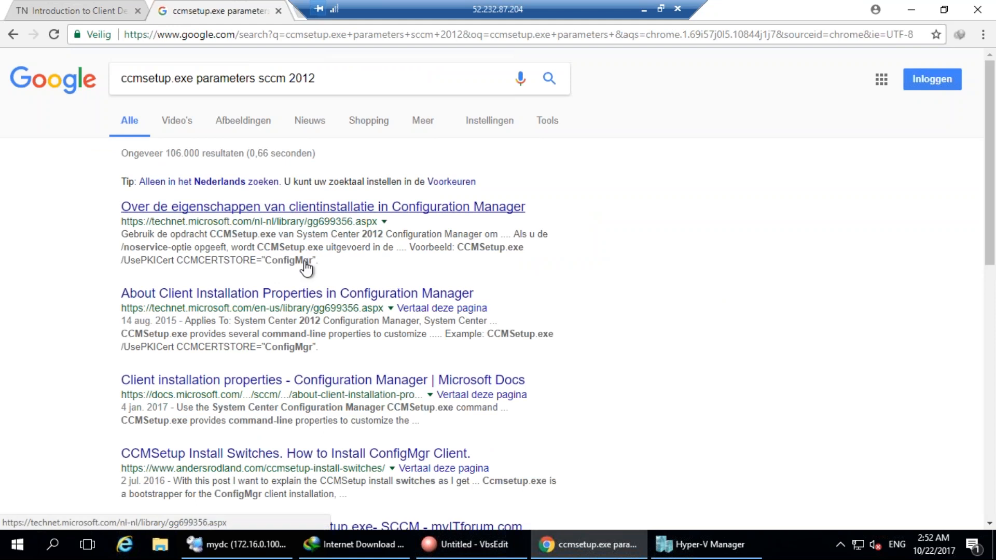
click(275, 294)
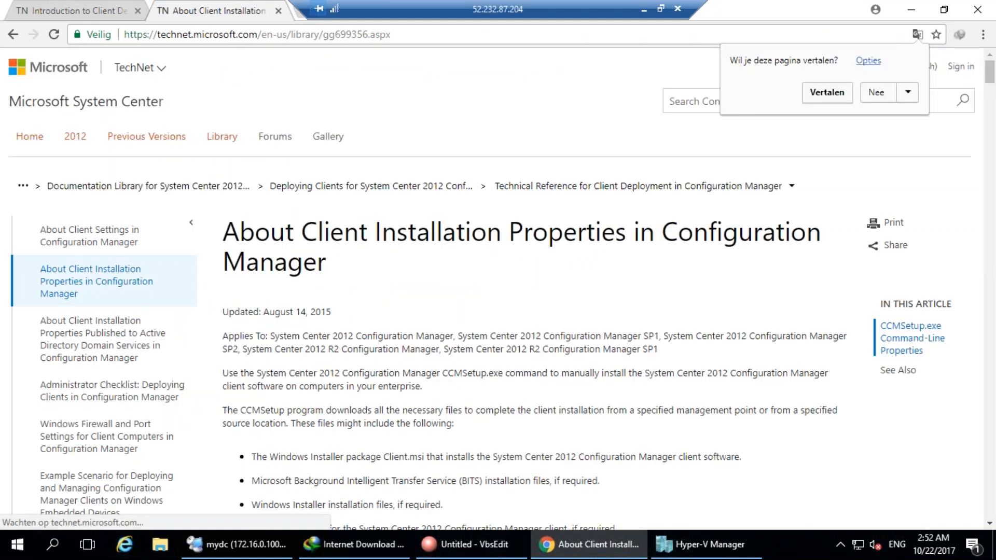
Review and highlight the /? and /mp properties, including the ccmsetup.exe /mp:SMSMP01 example.
scroll(395, 409, down, 10)
scroll(396, 407, down, 10)
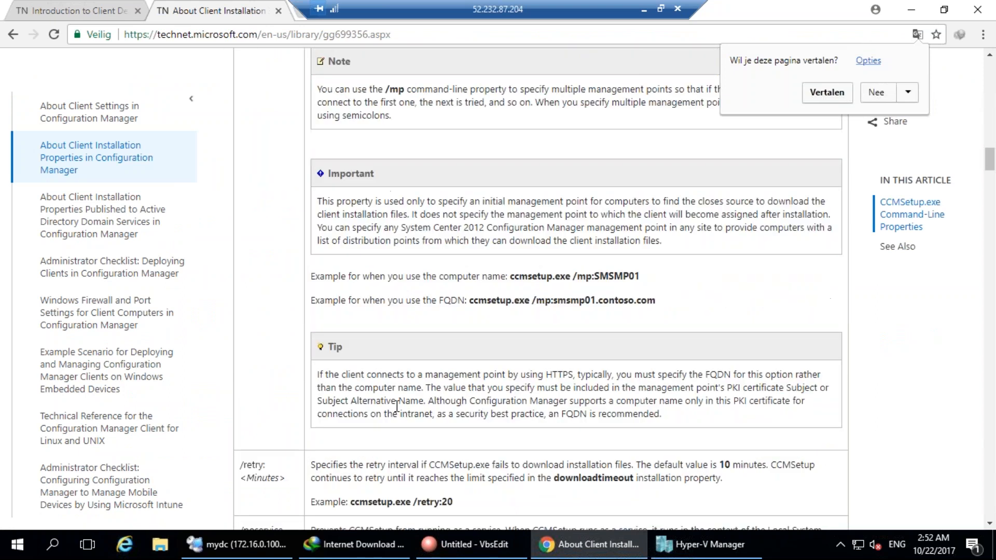
scroll(397, 407, up, 15)
scroll(387, 421, down, 5)
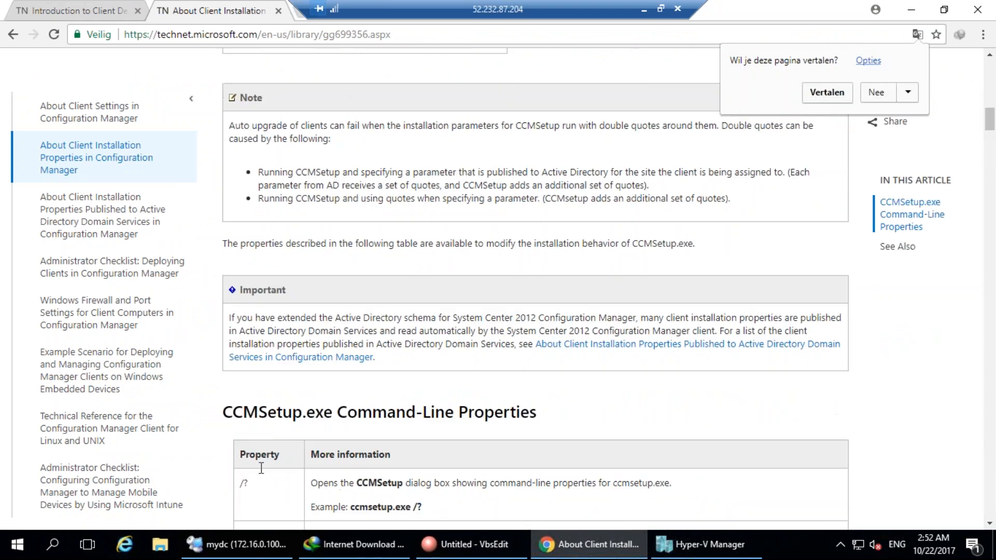
double_click(242, 484)
scroll(242, 483, down, 8)
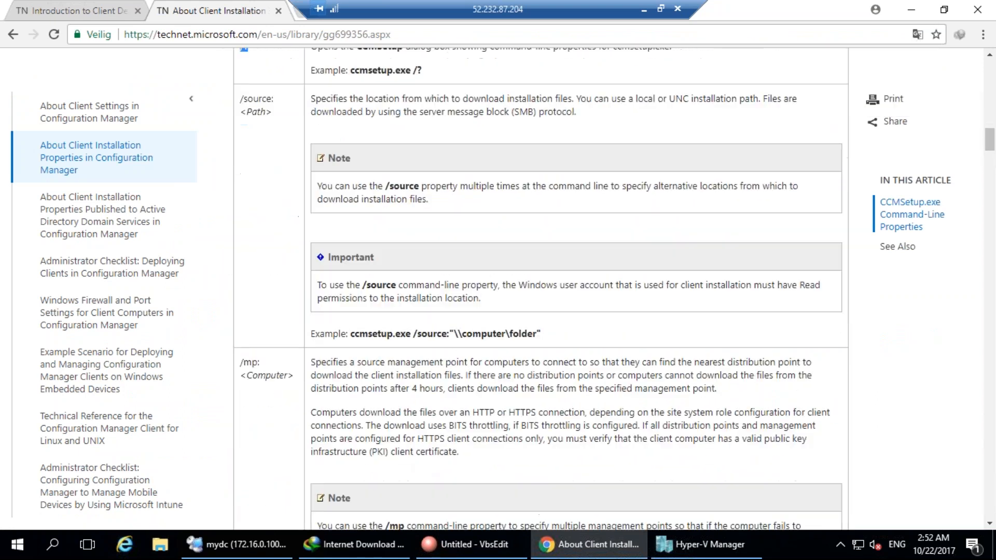
double_click(251, 362)
drag(350, 333, 541, 334)
scroll(377, 442, down, 6)
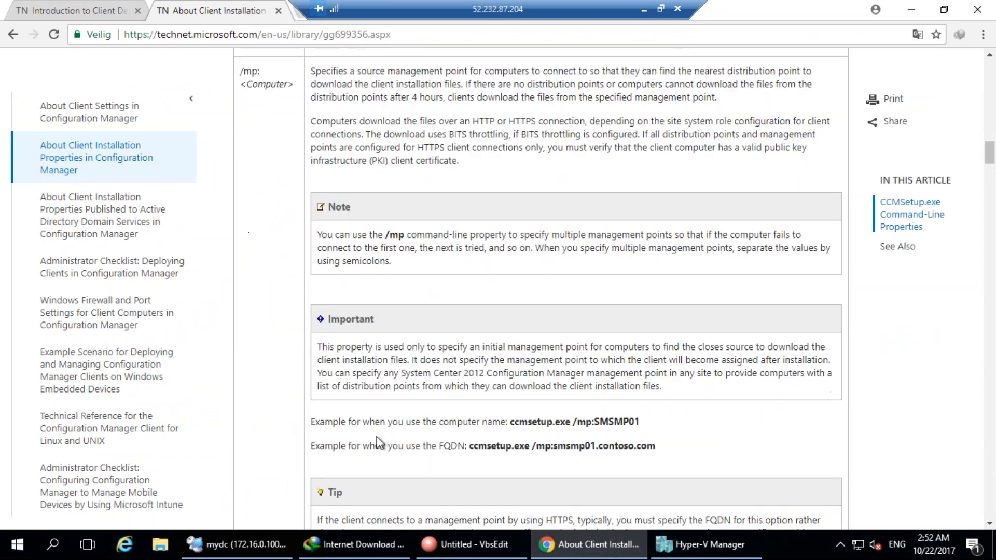
drag(510, 422, 527, 422)
Highlight the /uninstall and noservice properties, scroll to CCMCERTSEL, then minimize Chrome.
scroll(547, 457, down, 10)
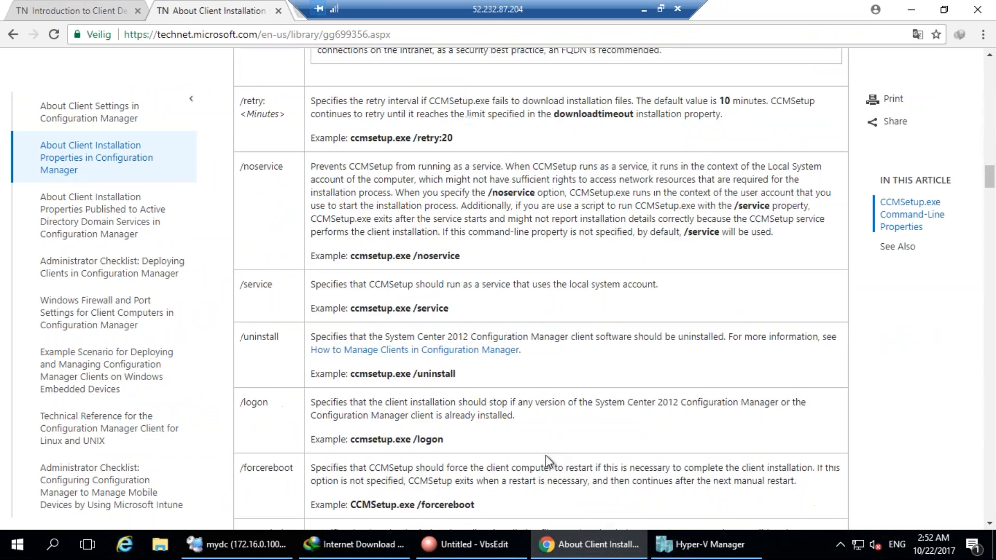
drag(279, 338, 261, 476)
double_click(256, 169)
scroll(343, 350, down, 5)
scroll(540, 290, down, 20)
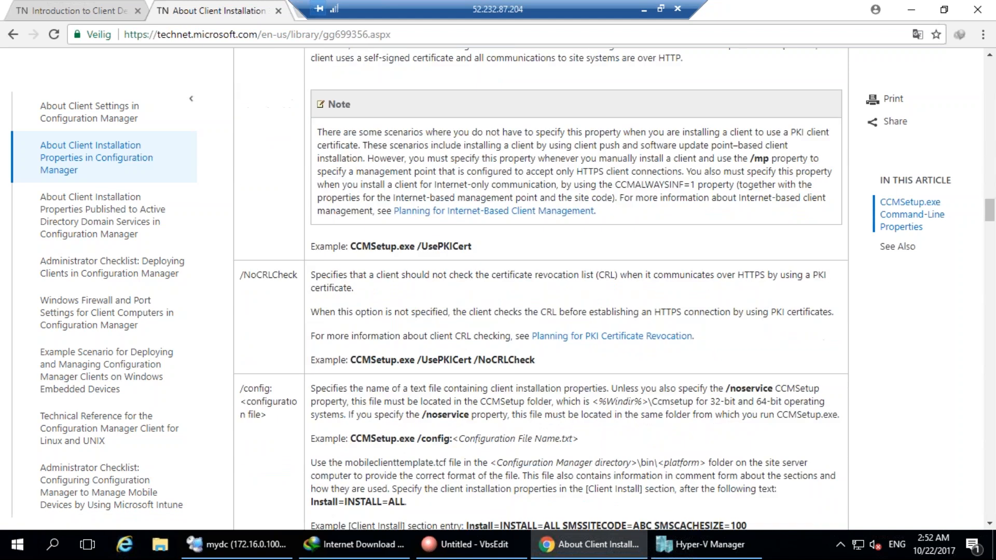
scroll(539, 290, down, 10)
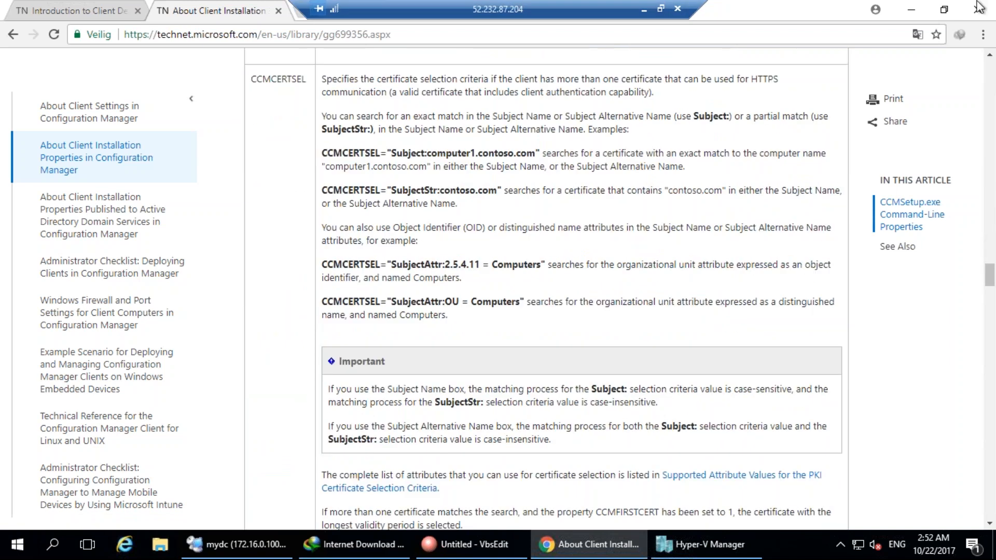
click(911, 10)
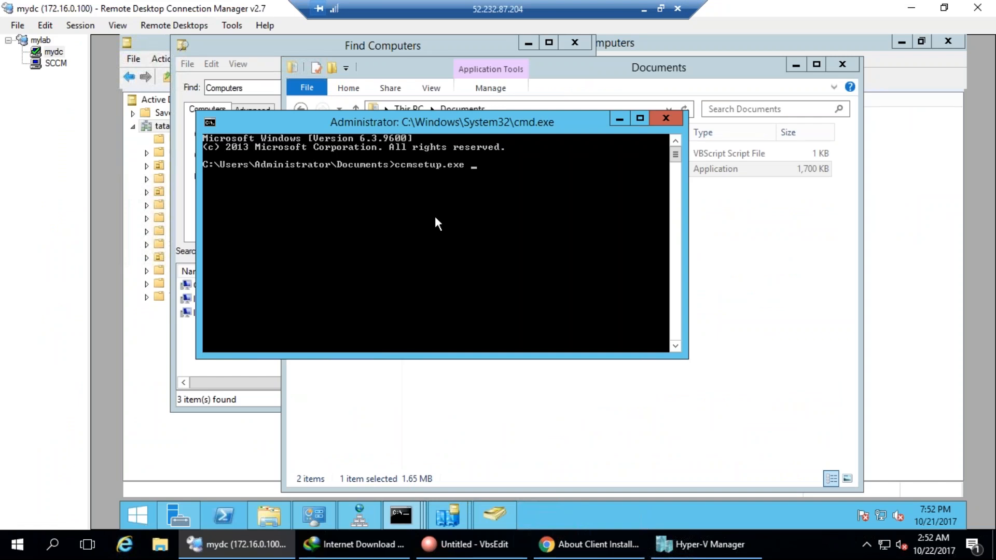
Enter ccmsetup.exe SMSSITECODE=CAS on the DC's command line and highlight the CAS site code.
text(SMSSITECODE=cas)
key(BackSpace)
key(BackSpace)
key(BackSpace)
text(CAS)
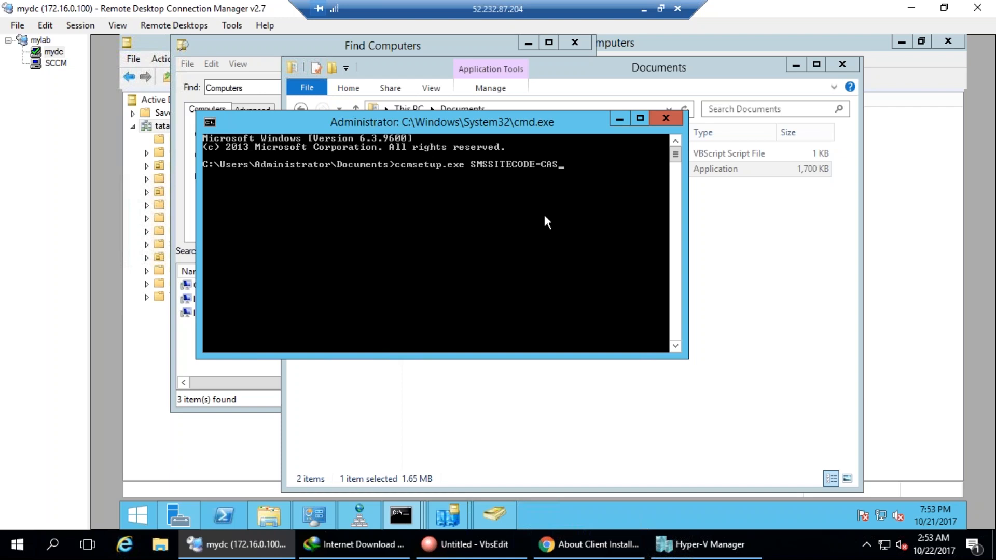
key(ctrl+2)
drag(542, 151, 540, 150)
key(Escape)
Confirm in the SCCM console's site name and device list that the site code is CAS.
click(53, 64)
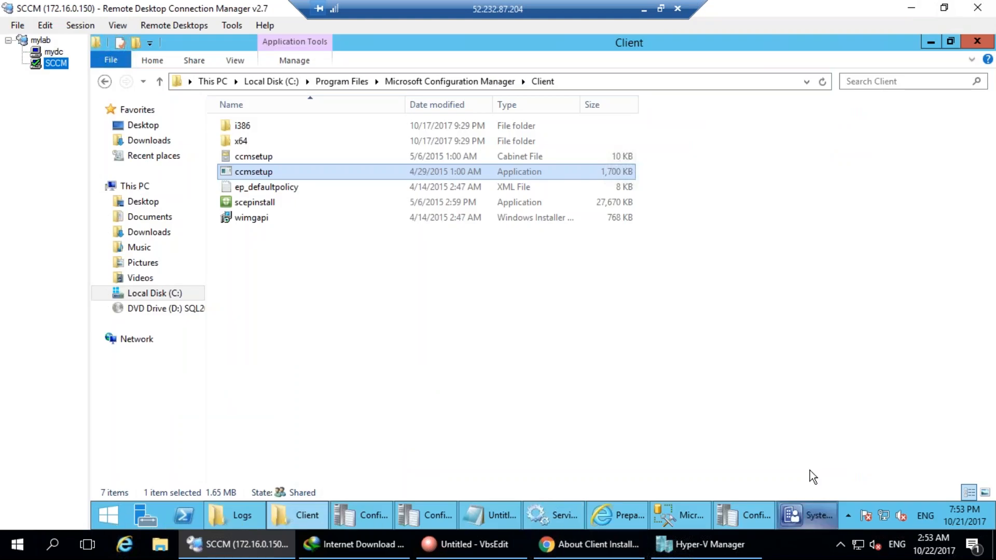
click(806, 516)
key(ctrl+2)
mouse_move(570, 30)
mouse_down()
mouse_move(549, 43)
mouse_move(558, 34)
mouse_up()
key(Escape)
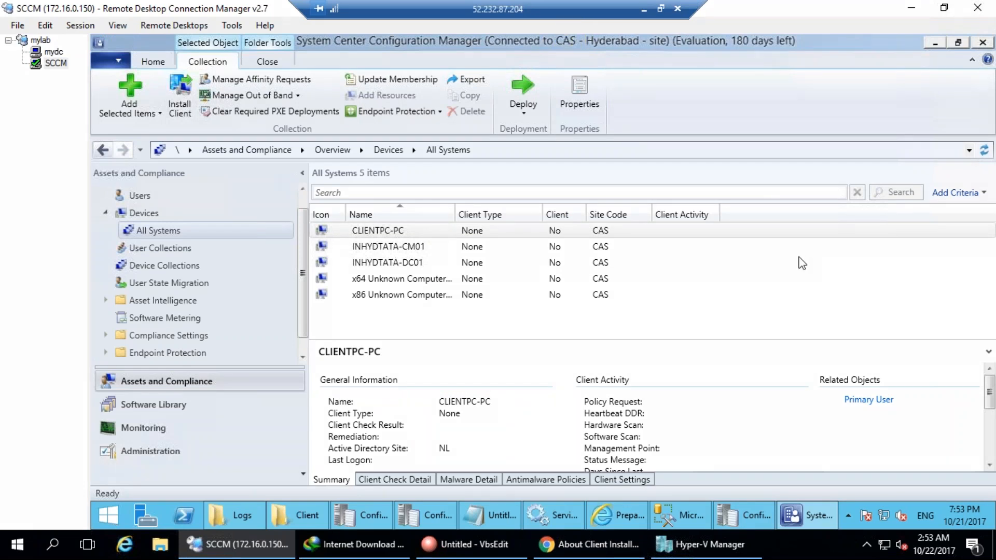
mouse_move(601, 192)
mouse_down()
mouse_move(590, 239)
mouse_move(617, 295)
mouse_move(592, 210)
mouse_up()
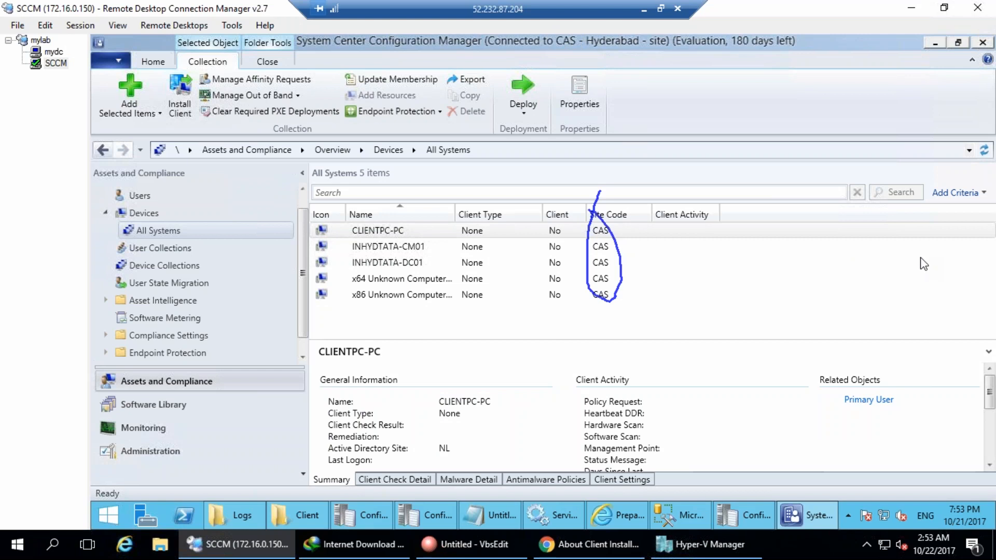
key(Escape)
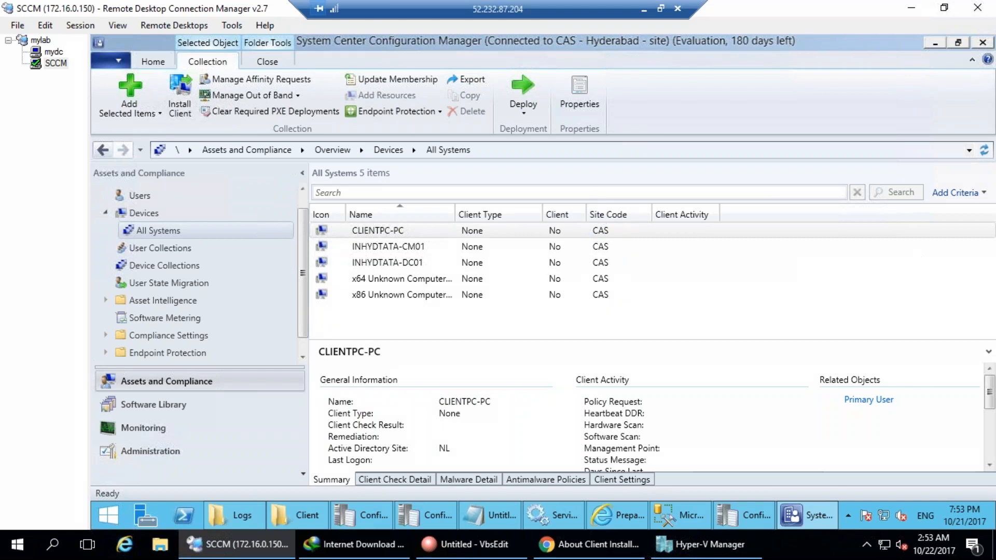
click(50, 52)
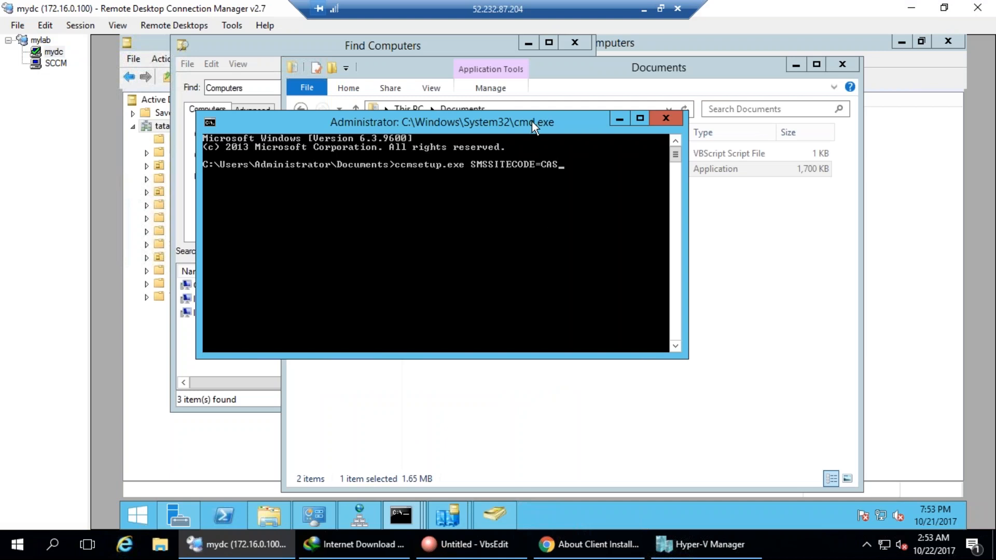
Run the ccmsetup command, annotate its C:\Windows install location, and bring up Documents.
key(Return)
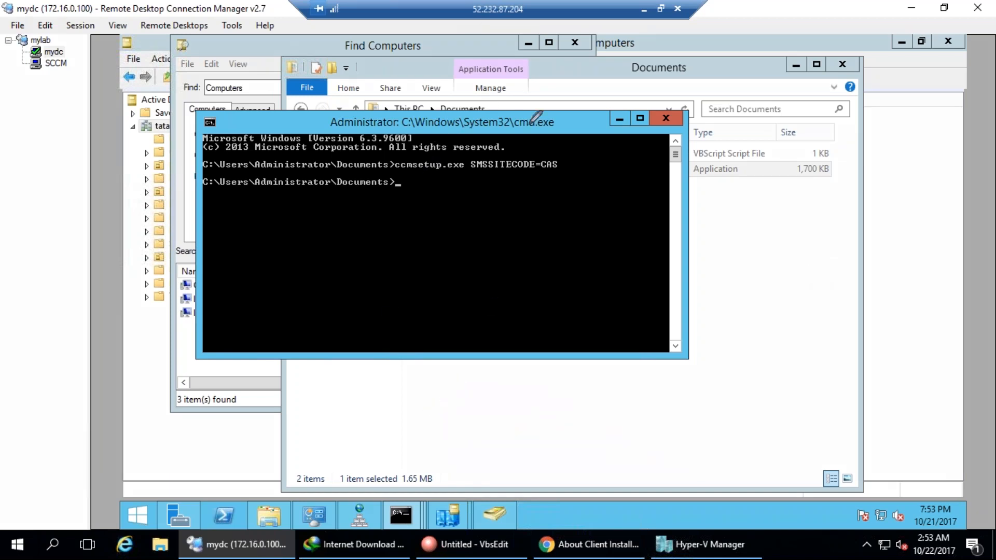
mouse_move(214, 199)
mouse_down()
mouse_move(300, 198)
mouse_move(265, 190)
mouse_move(320, 190)
mouse_move(365, 144)
mouse_move(425, 238)
mouse_up()
mouse_move(418, 285)
mouse_down()
mouse_move(418, 320)
mouse_move(431, 316)
mouse_up()
click(421, 280)
drag(430, 284, 472, 314)
mouse_move(465, 267)
mouse_down()
mouse_move(504, 241)
mouse_move(529, 255)
mouse_move(555, 240)
mouse_up()
click(526, 214)
mouse_move(564, 176)
mouse_down()
mouse_move(591, 219)
mouse_move(628, 181)
mouse_move(674, 167)
mouse_move(705, 174)
mouse_up()
mouse_move(677, 233)
mouse_down()
mouse_move(679, 218)
mouse_move(748, 400)
mouse_up()
mouse_move(684, 437)
mouse_down()
mouse_move(713, 469)
mouse_move(751, 436)
mouse_move(790, 446)
mouse_up()
key(Escape)
click(566, 67)
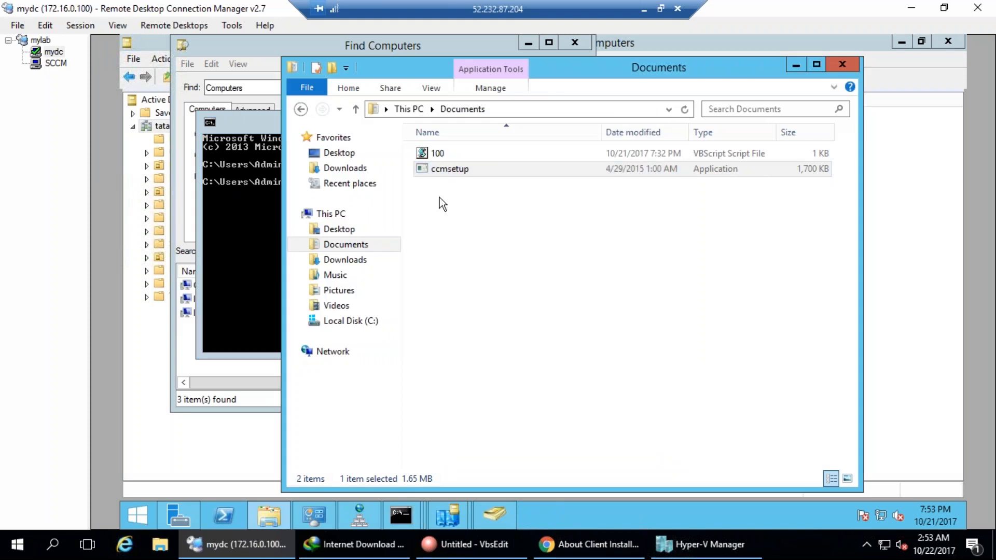
On the SCCM server, go from Logs to the Configuration Manager tools folder, select cmtrace, and open Run.
click(52, 64)
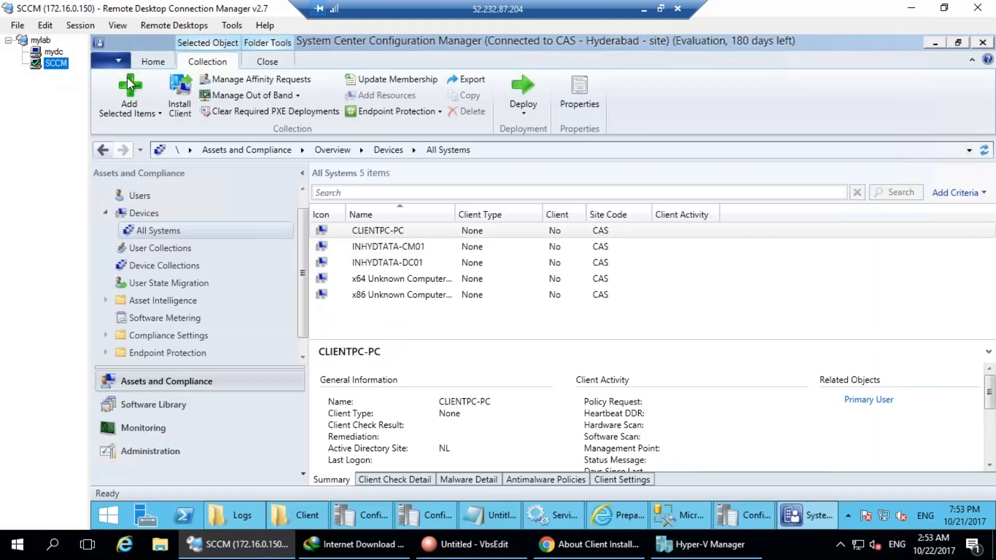
click(234, 515)
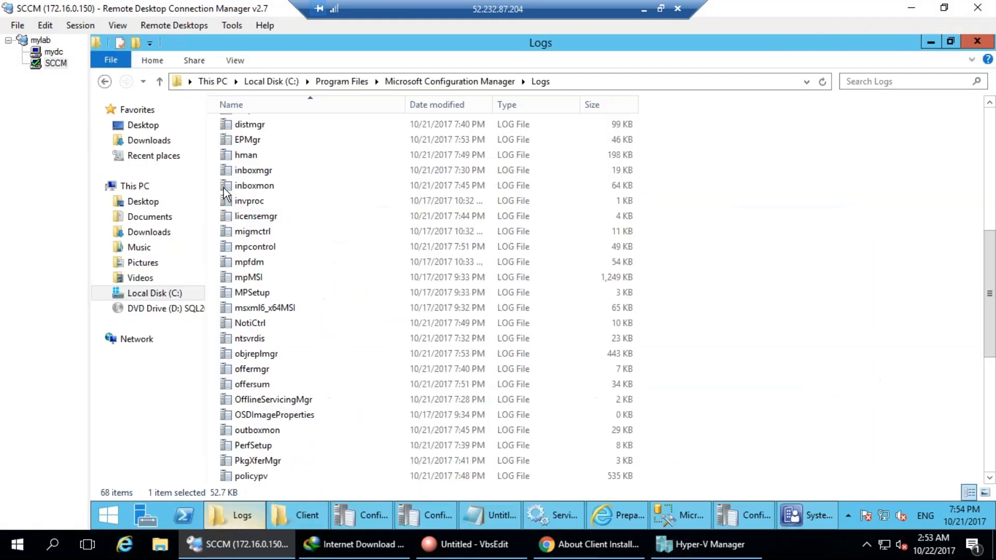
click(433, 82)
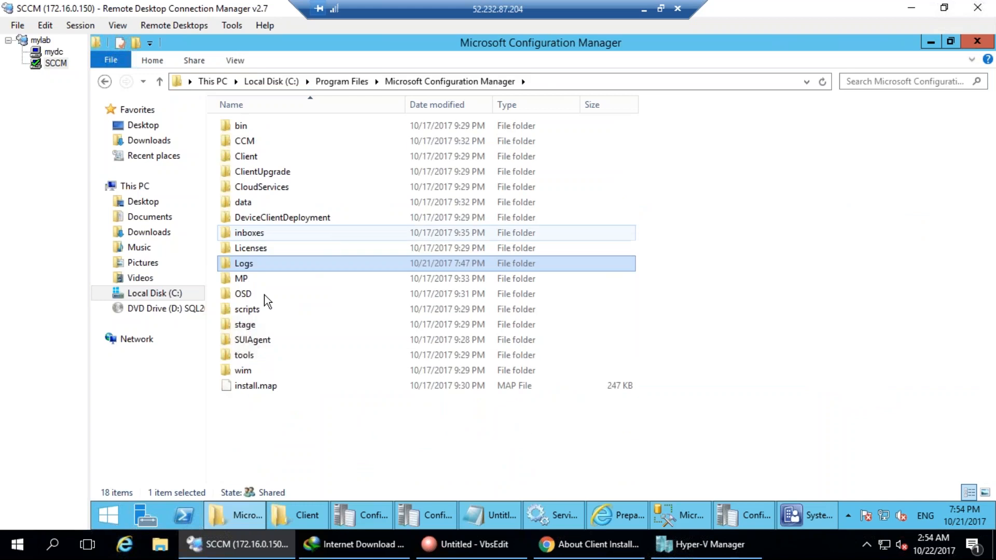
click(248, 356)
double_click(248, 358)
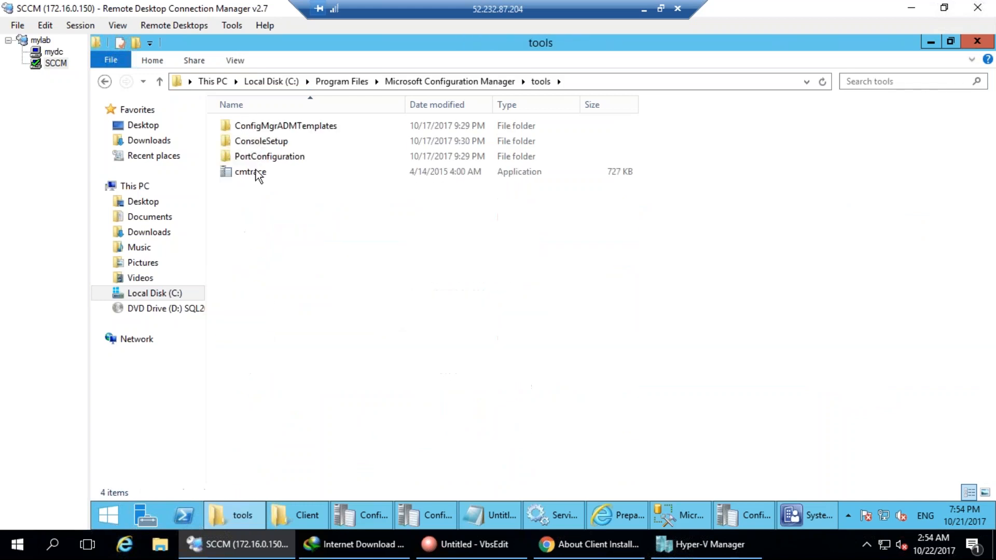
click(256, 171)
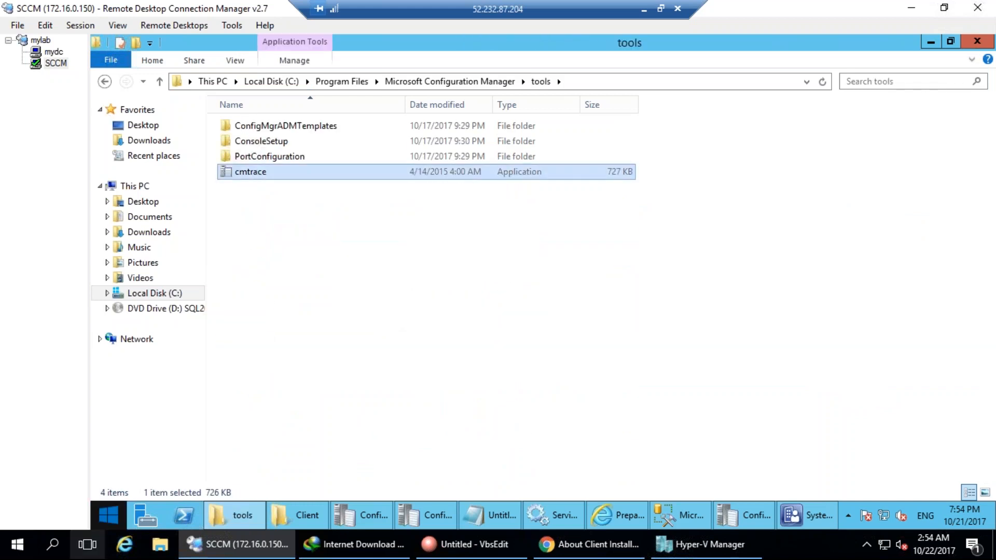
right_click(107, 511)
click(154, 472)
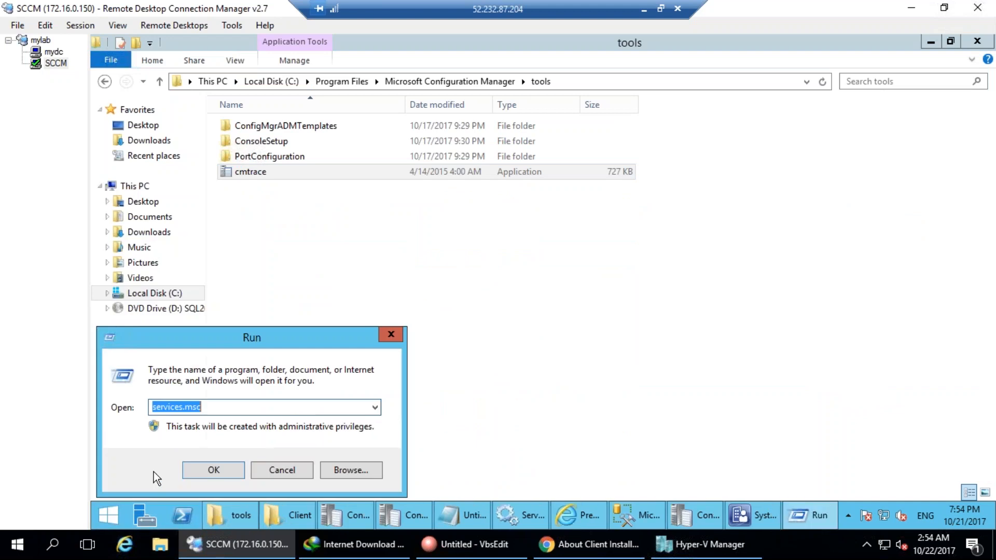
Browse to \\INHYDTATA-DC01\C$\Windows\ccmsetup and circle the downloaded ccmsetup files and Logs folder.
text(\\)
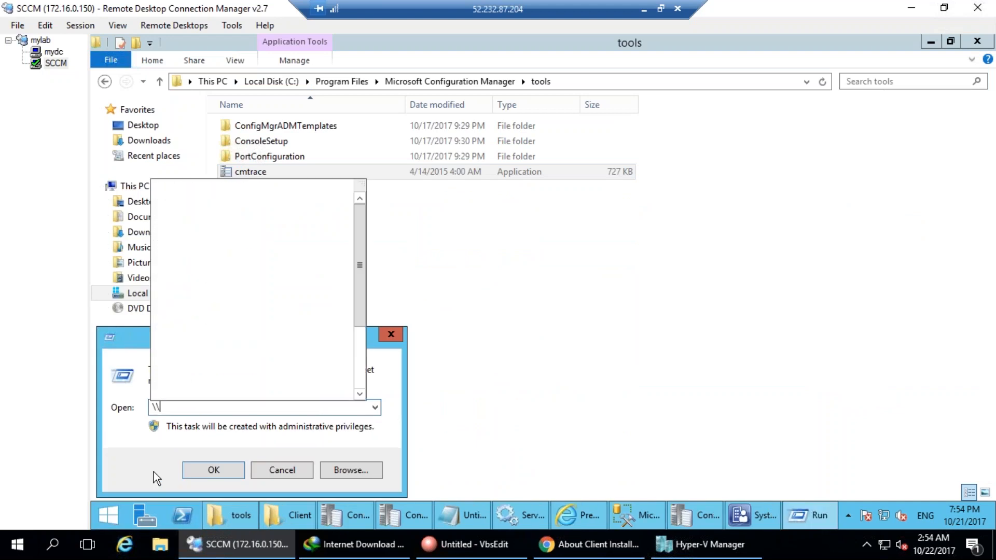
text(INHY)
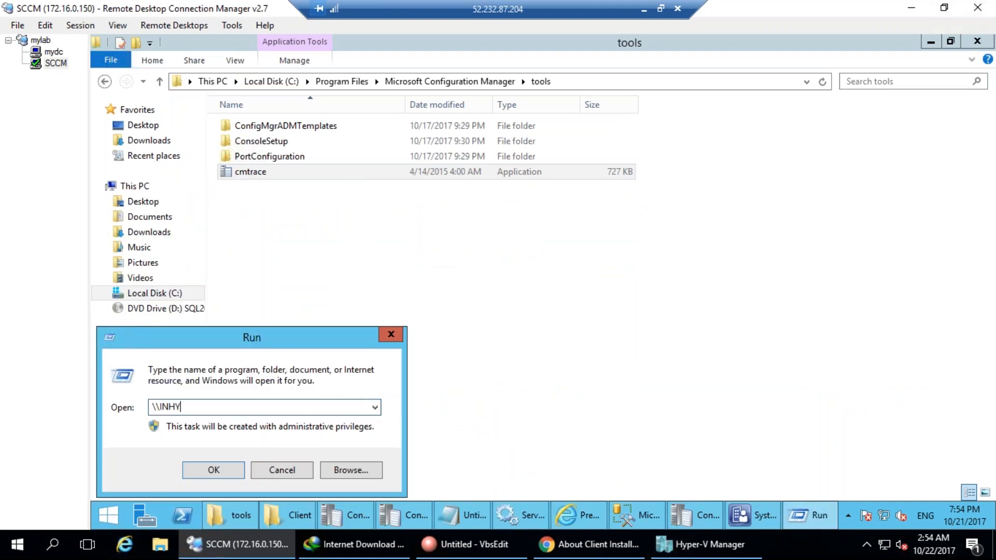
text(DTATA-DC01\)
key(Return)
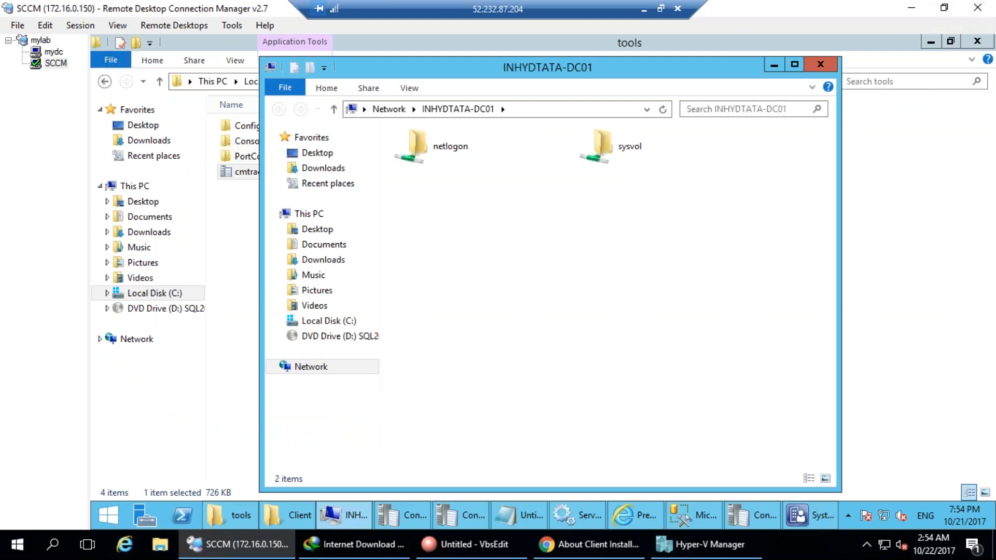
text(\AD)
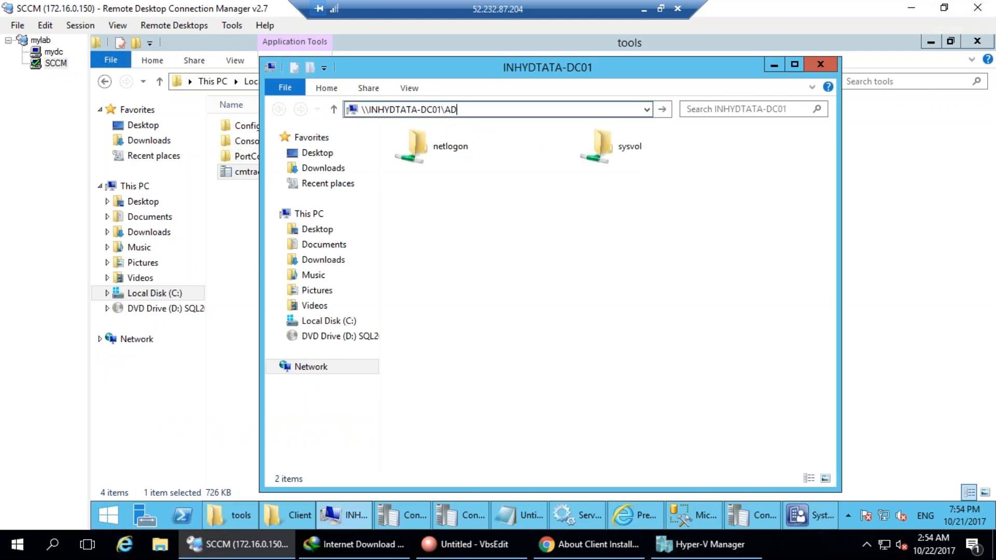
key(BackSpace)
key(BackSpace)
text(C$\)
key(Return)
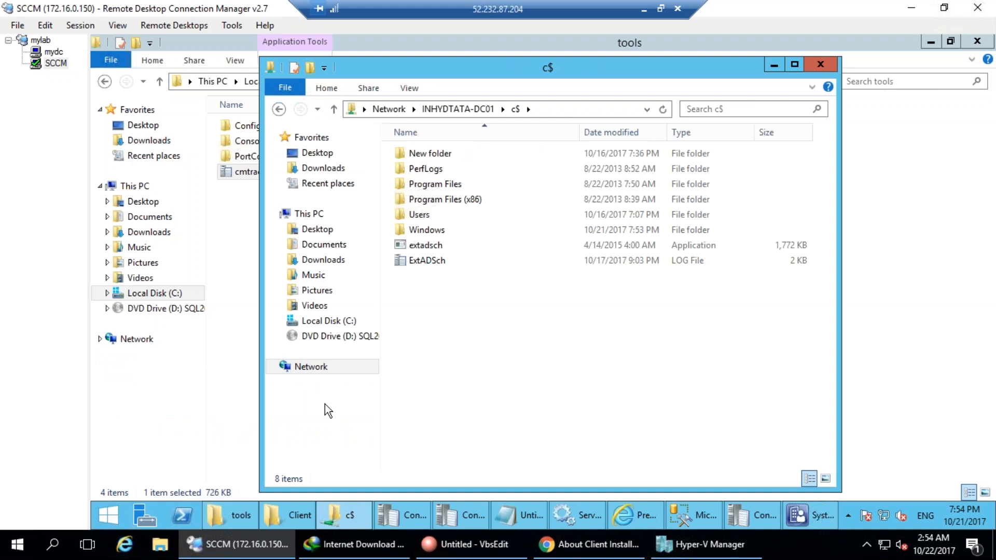
double_click(415, 230)
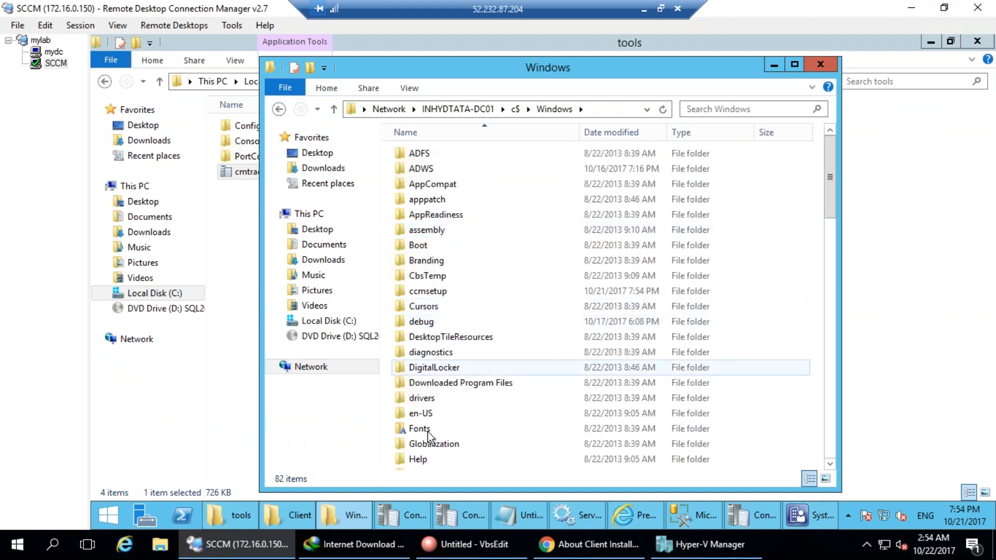
click(422, 154)
click(431, 291)
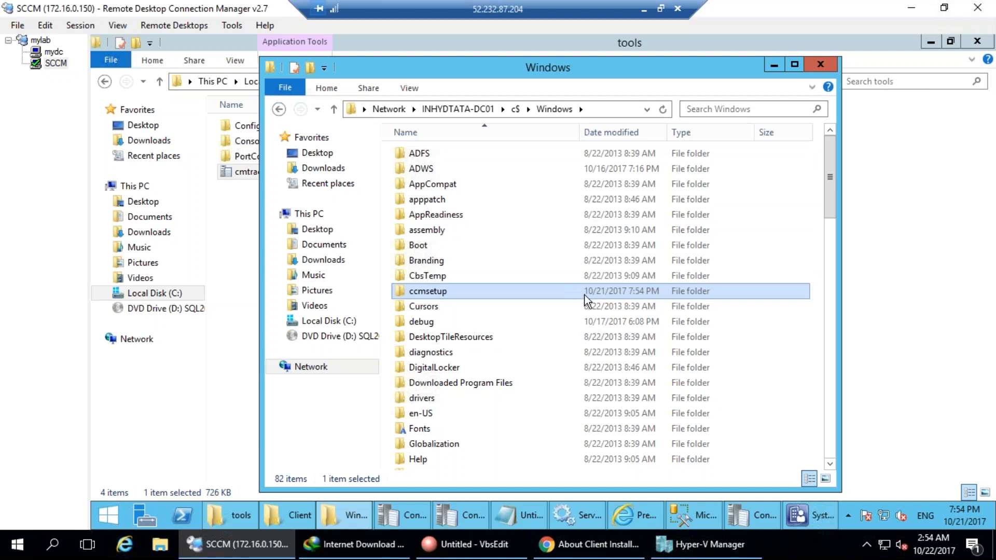
double_click(600, 291)
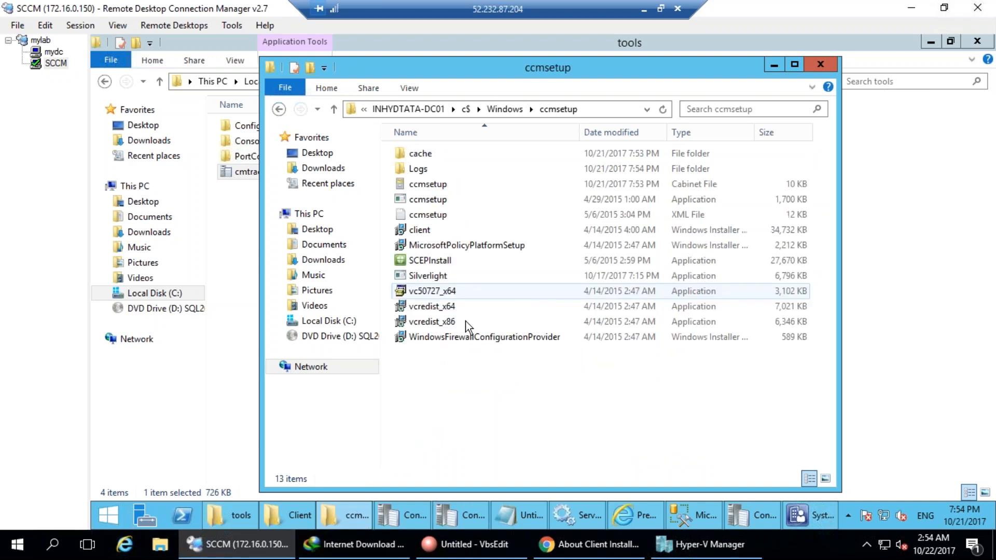
mouse_move(478, 170)
mouse_down()
mouse_move(355, 383)
mouse_move(415, 83)
mouse_up()
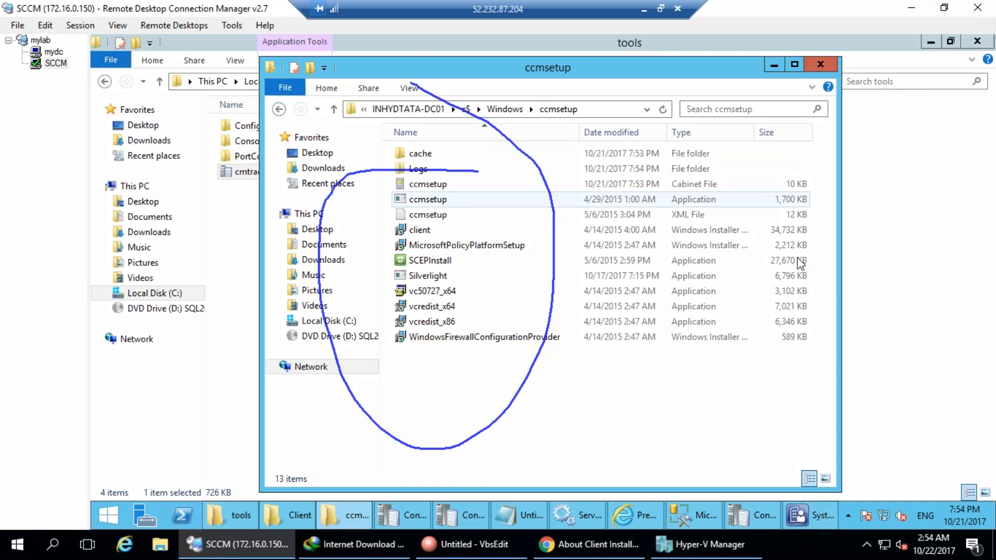
Open the Logs folder in the DC's ccmsetup folder and open ccmsetup.log.
click(300, 516)
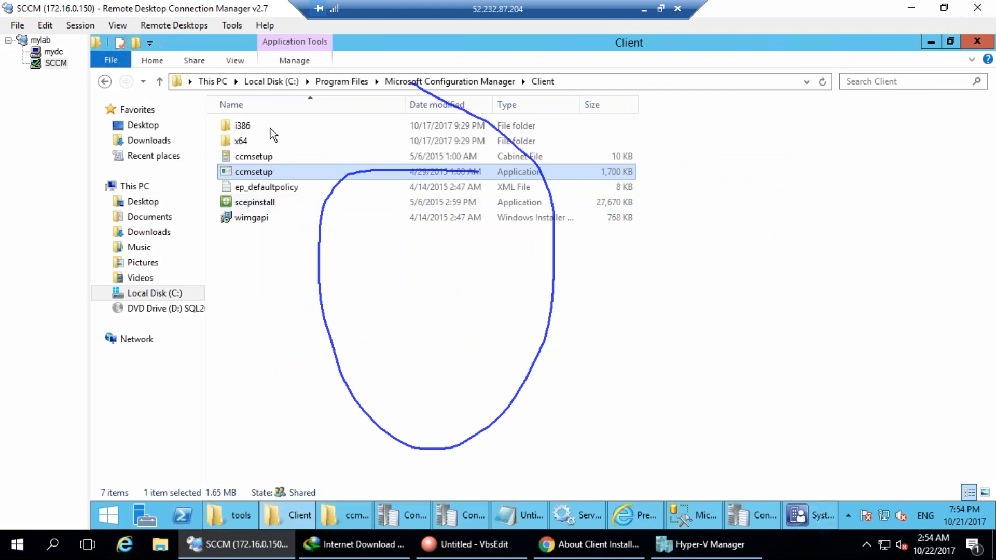
click(367, 511)
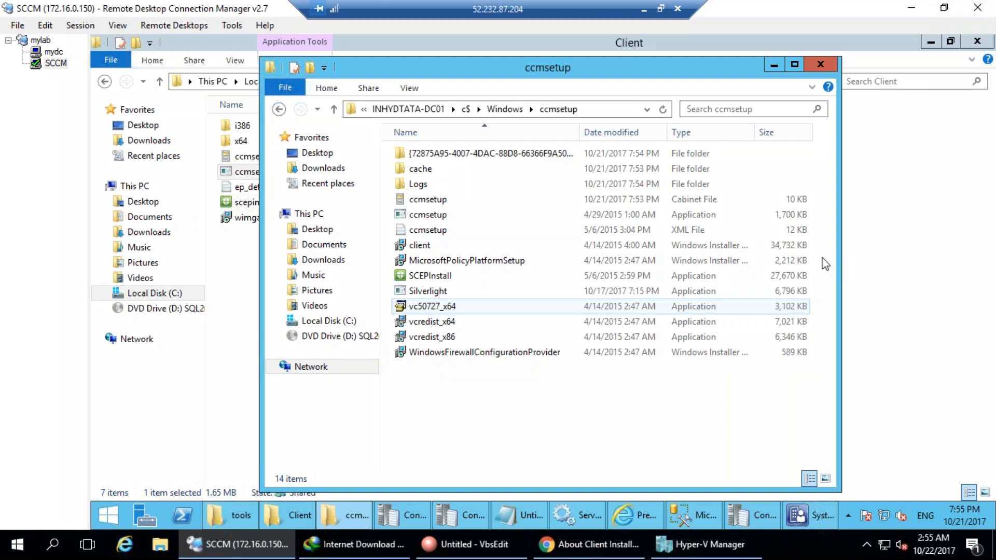
double_click(423, 185)
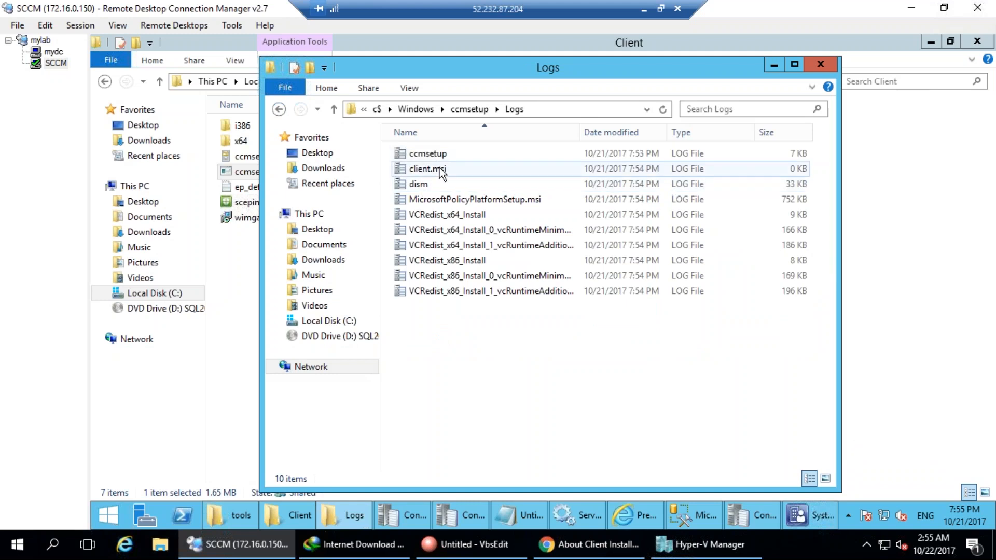
click(439, 155)
double_click(440, 154)
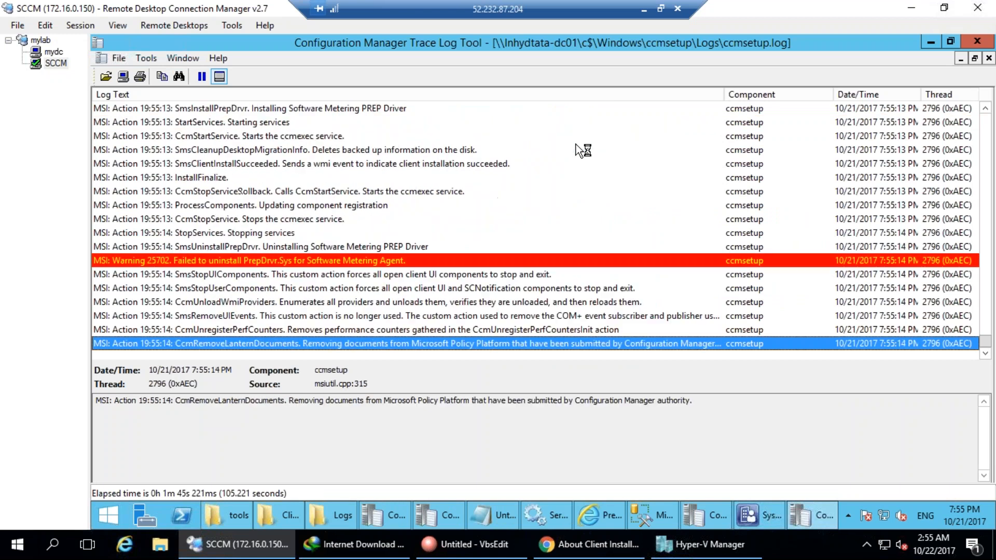
Review ccmsetup.log's launch folder, command line, ccmsetup.exe download and copy entries.
key(ctrl+Home)
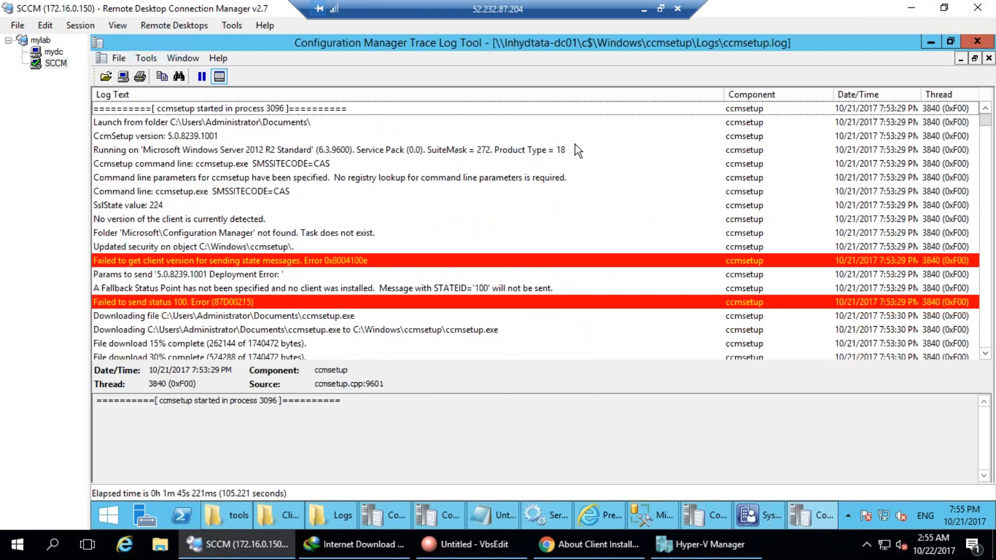
click(263, 125)
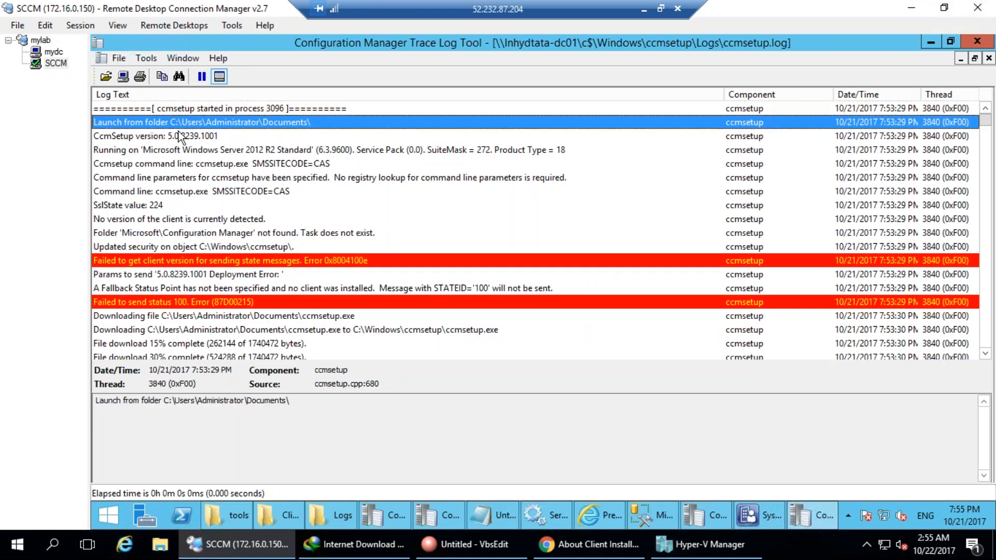
click(254, 193)
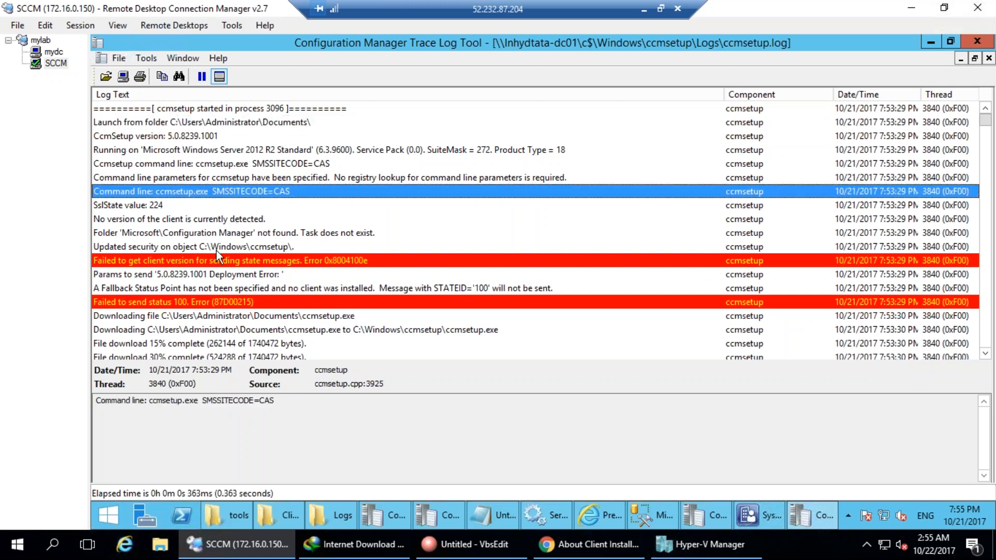
click(190, 318)
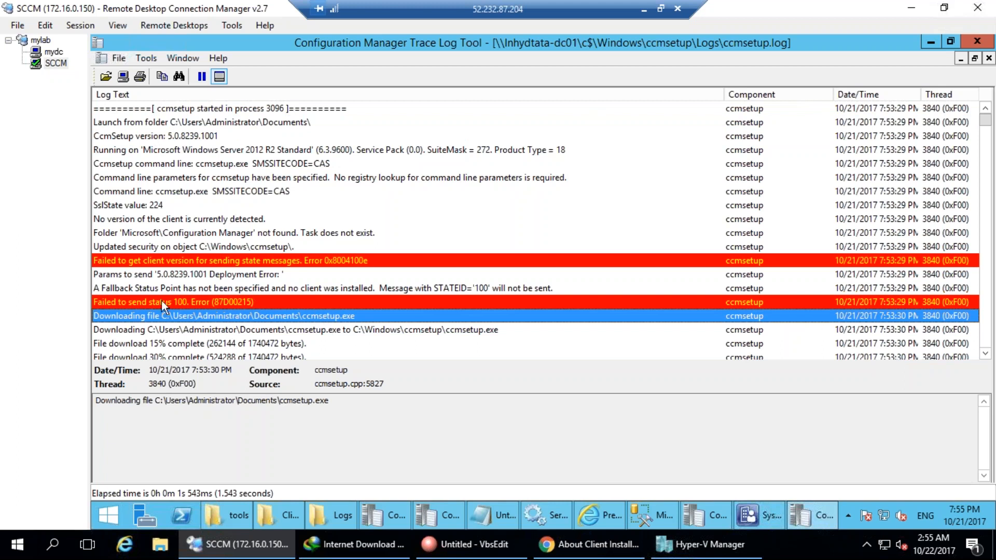
click(467, 330)
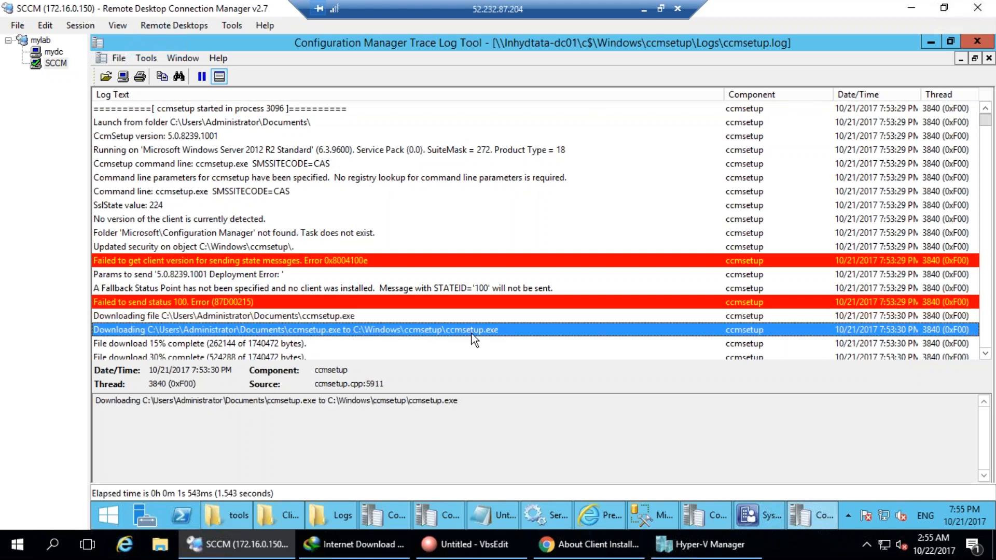
scroll(466, 331, down, 2)
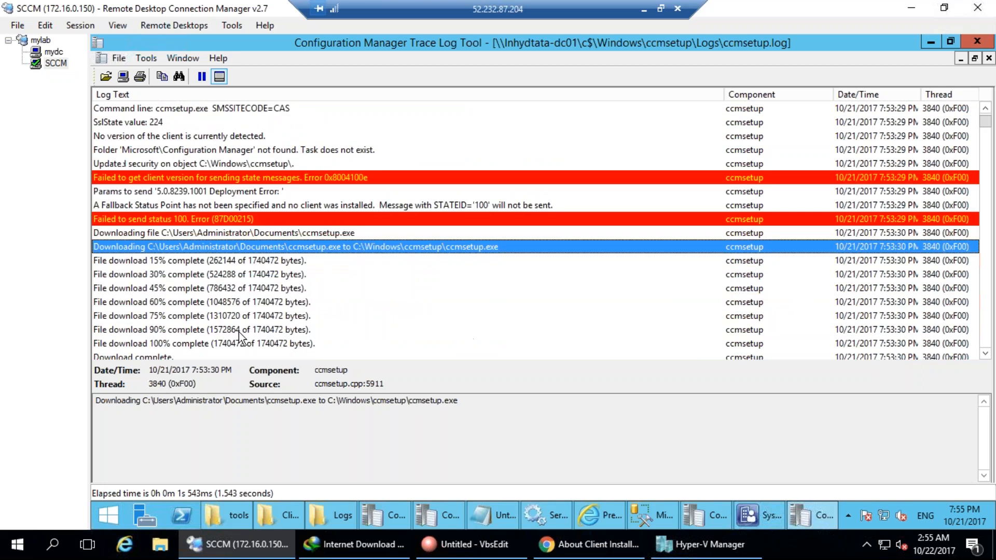
click(179, 347)
scroll(181, 345, down, 8)
scroll(182, 311, up, 2)
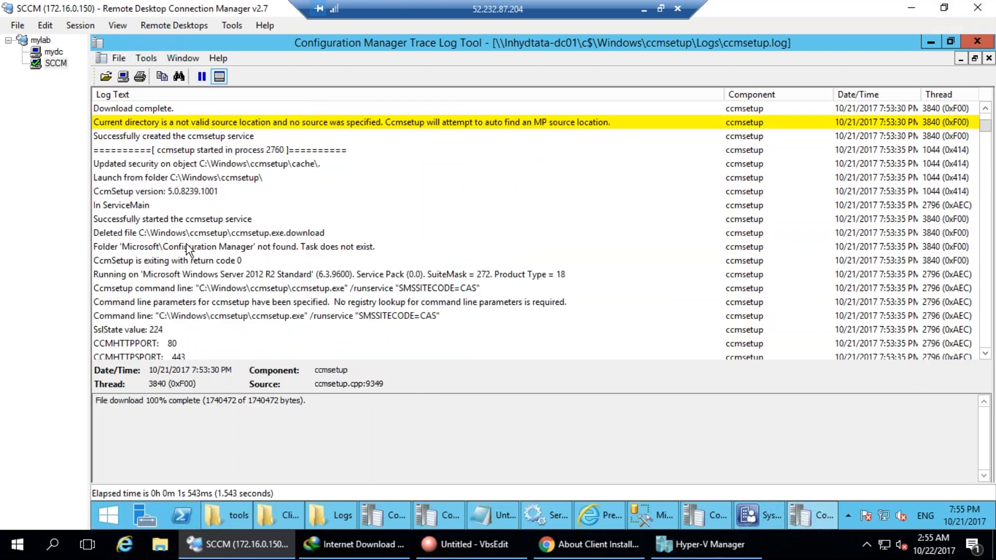
click(246, 262)
click(249, 289)
click(252, 303)
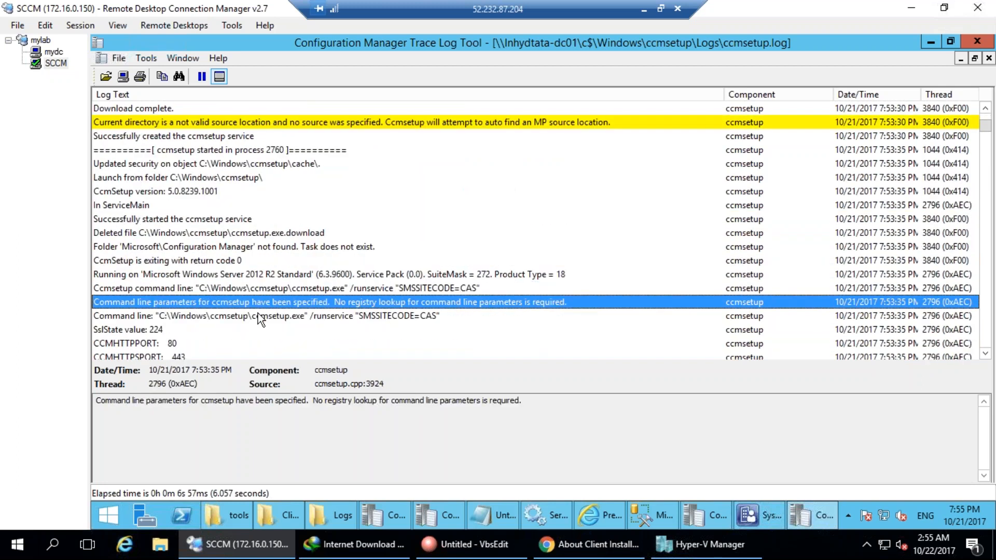
click(257, 313)
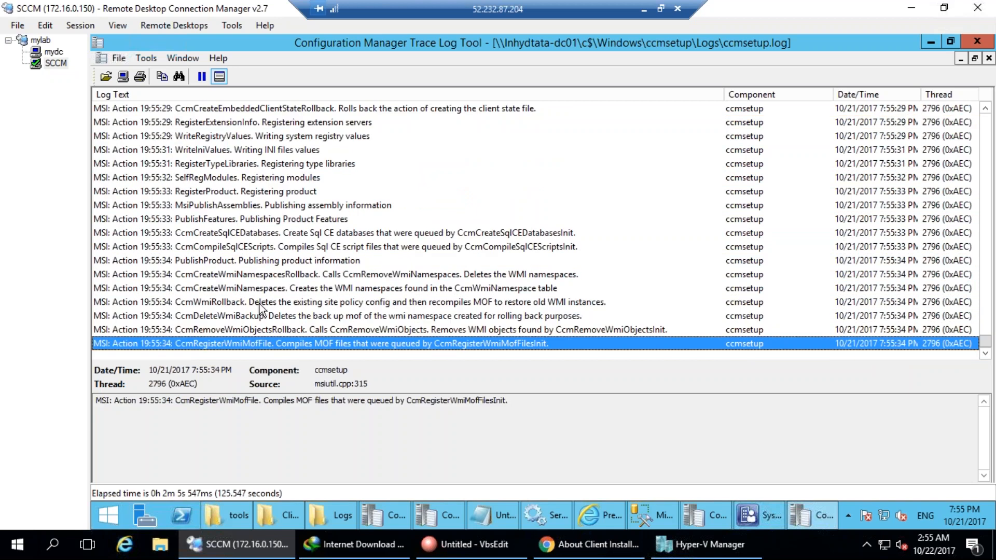
Review the return code 0, management point, CCM_POST and DP location entries.
scroll(363, 299, up, 15)
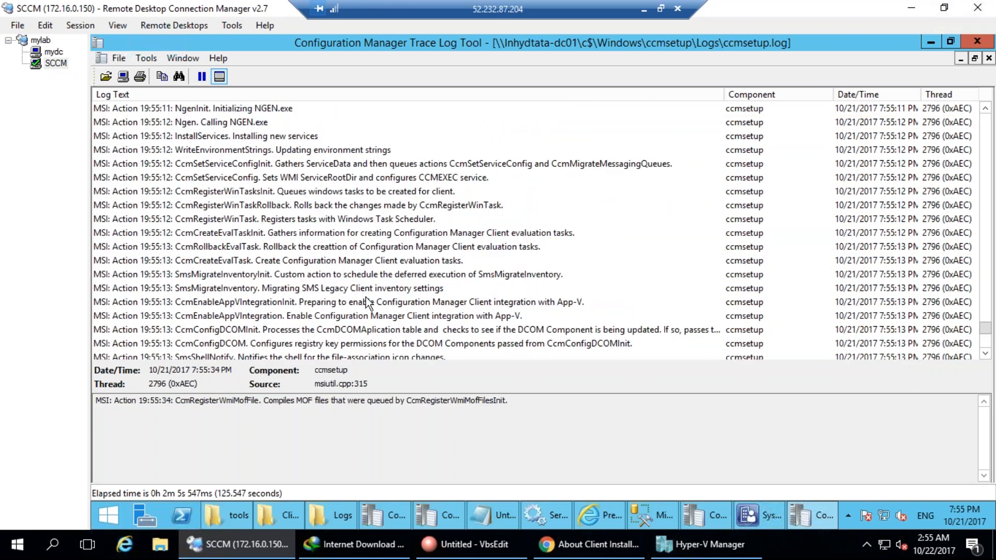
click(305, 205)
scroll(305, 208, up, 4)
key(Home)
scroll(356, 280, down, 7)
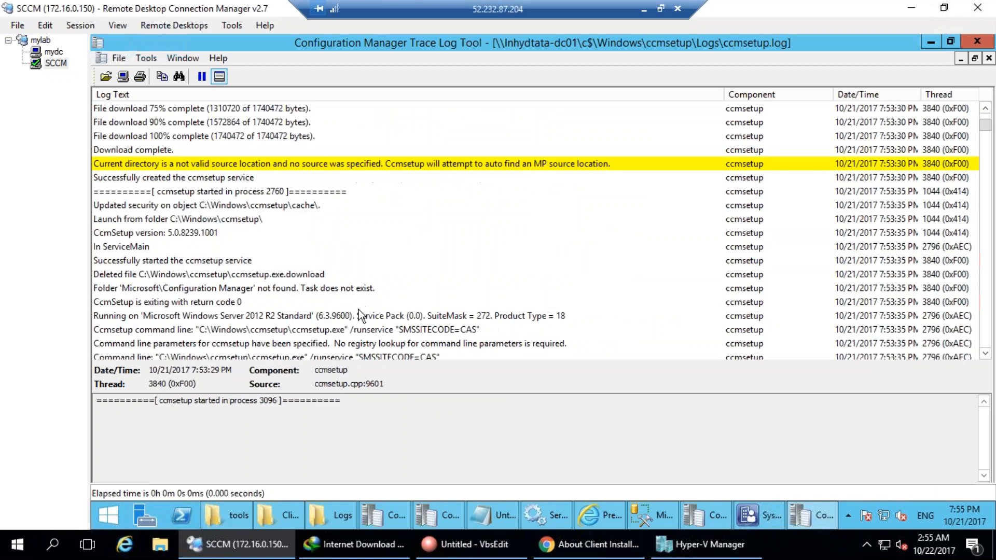
click(360, 305)
scroll(362, 319, down, 8)
scroll(362, 319, down, 10)
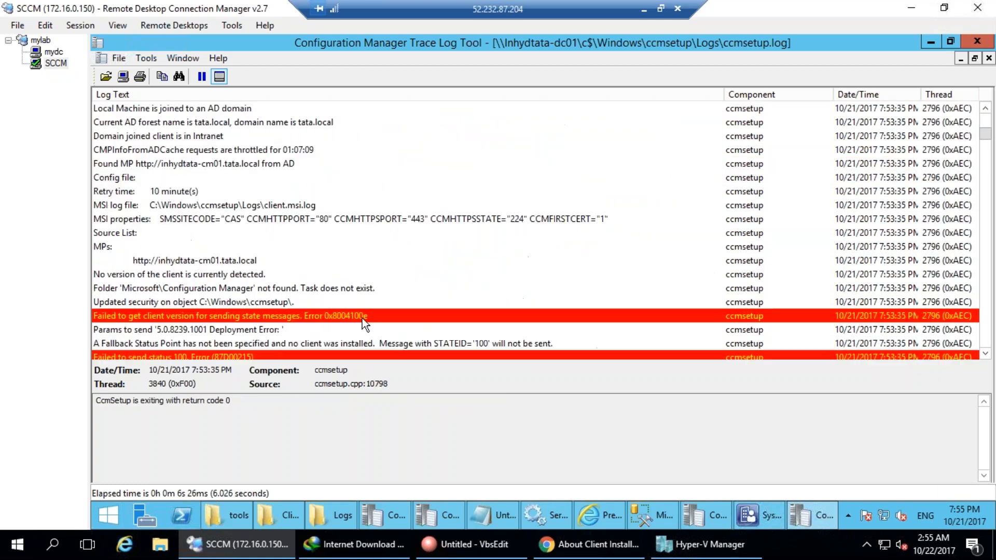
click(306, 328)
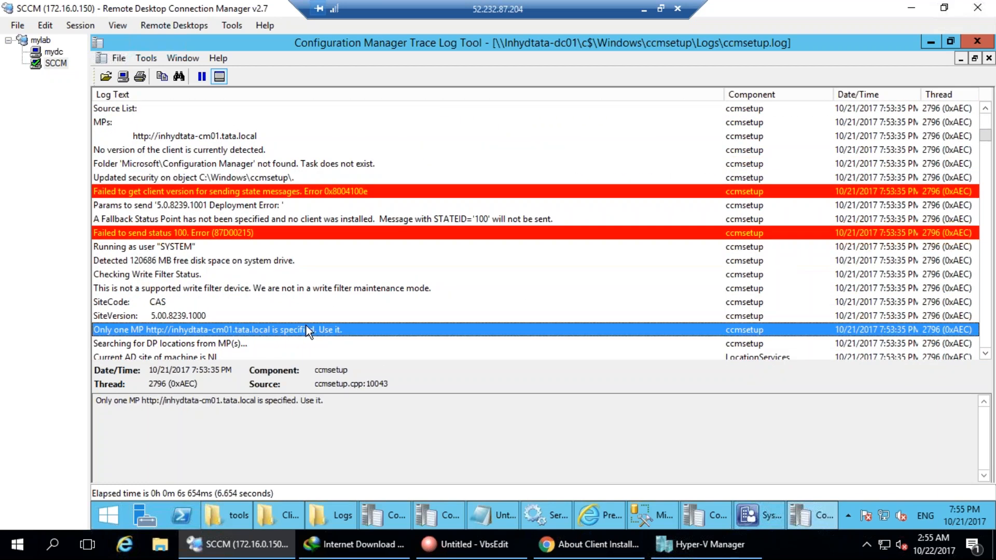
scroll(311, 326, down, 6)
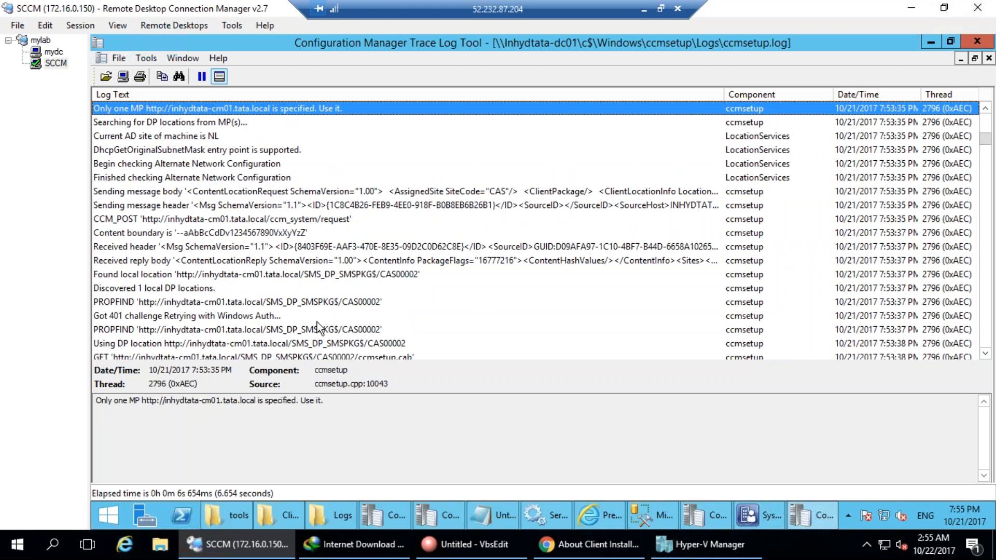
click(275, 220)
click(367, 343)
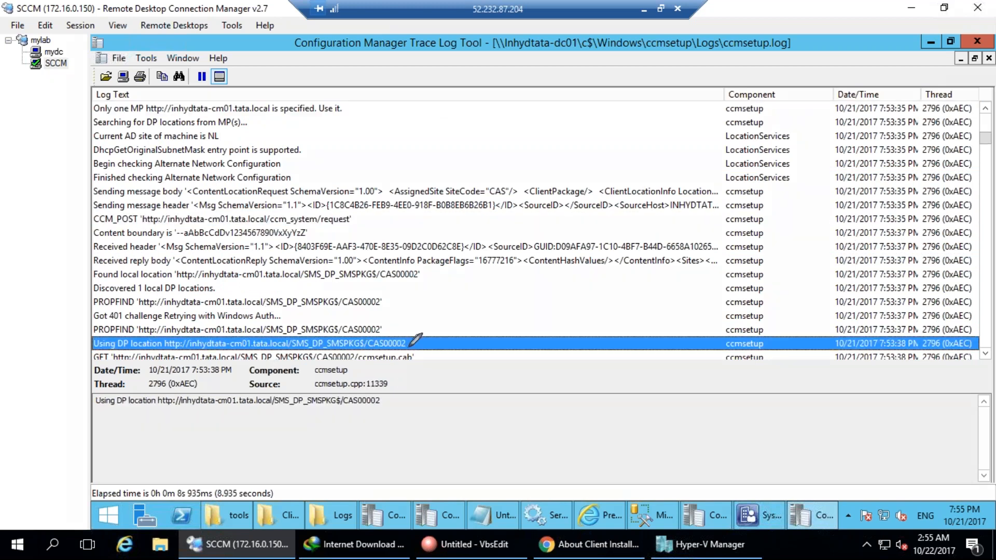
Circle CAS00002 in the DP location entry, annotate it as SCCM, and switch to the console.
mouse_move(411, 342)
mouse_down()
mouse_move(366, 352)
mouse_move(511, 323)
mouse_up()
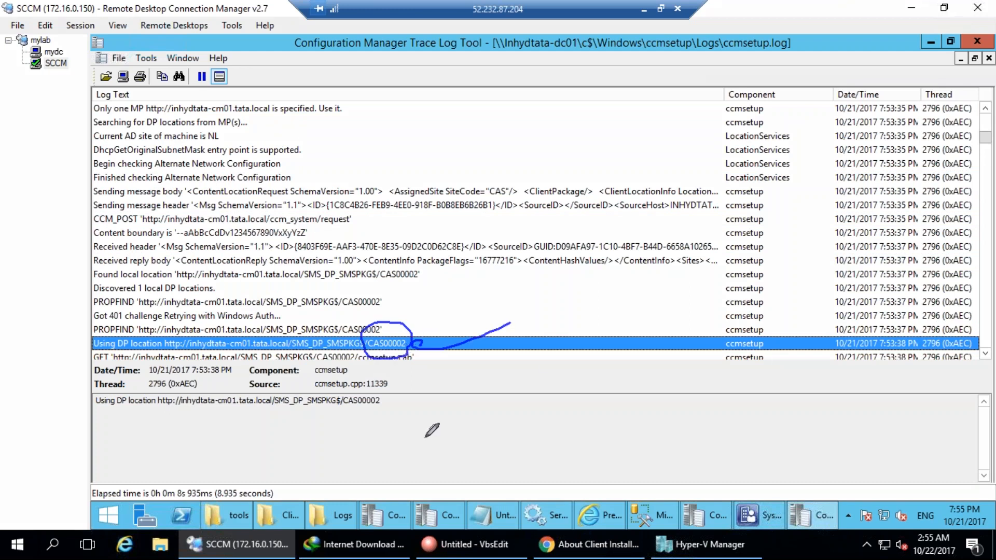
drag(441, 400, 433, 447)
drag(483, 411, 485, 427)
mouse_move(523, 396)
mouse_down()
mouse_move(519, 423)
mouse_move(576, 414)
mouse_up()
drag(425, 323, 519, 306)
key(Escape)
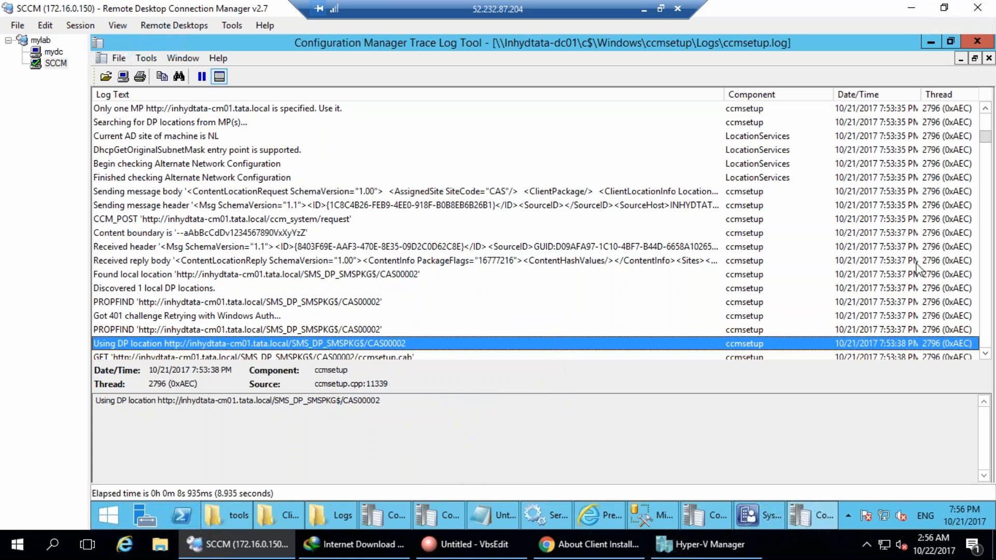
click(752, 511)
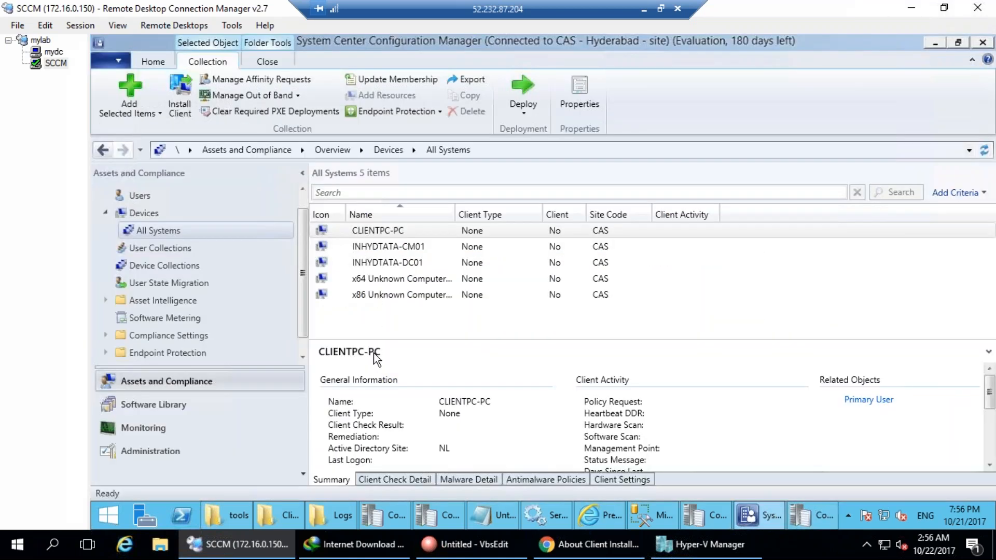
In Software Library Packages, circle the Configuration Manager Client Package and its CAS00002 ID.
click(161, 404)
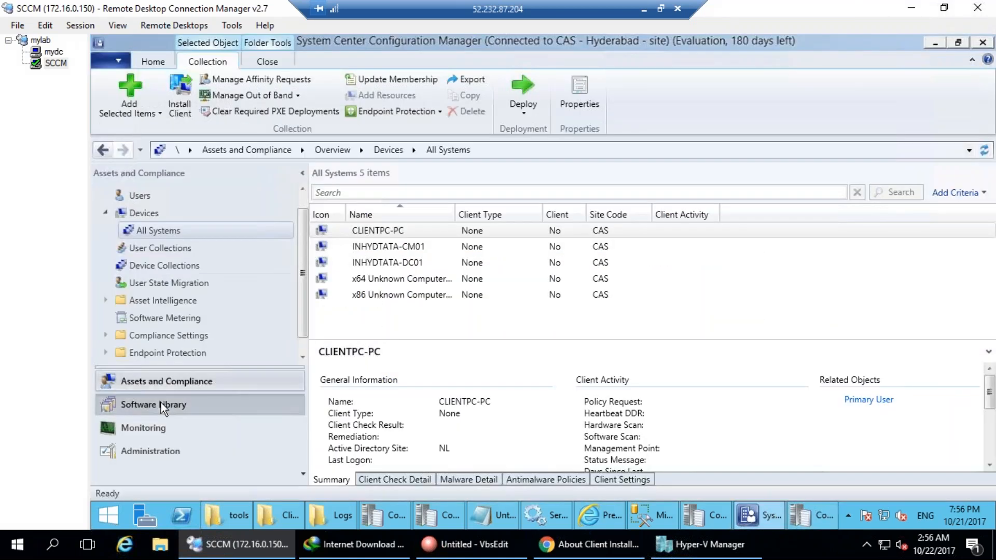
click(107, 213)
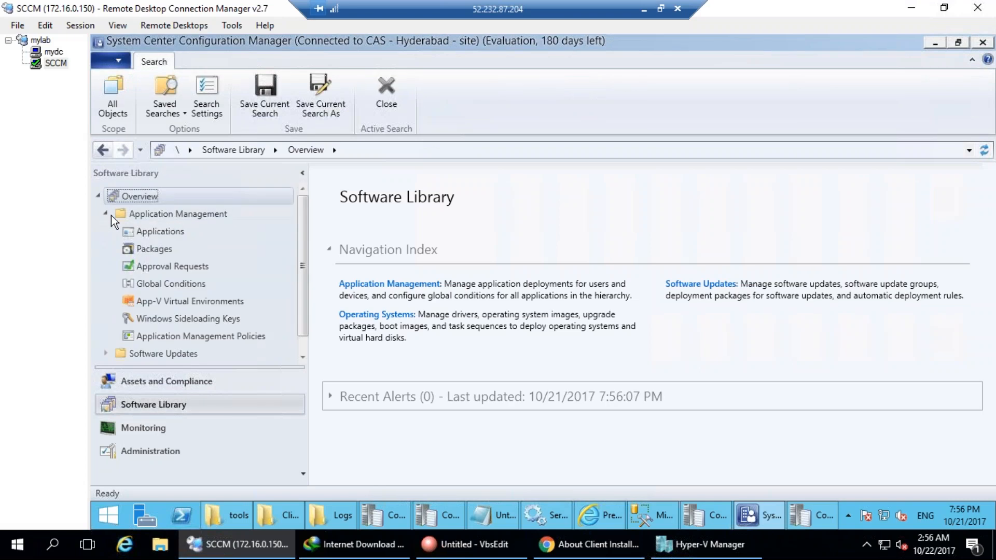
click(152, 249)
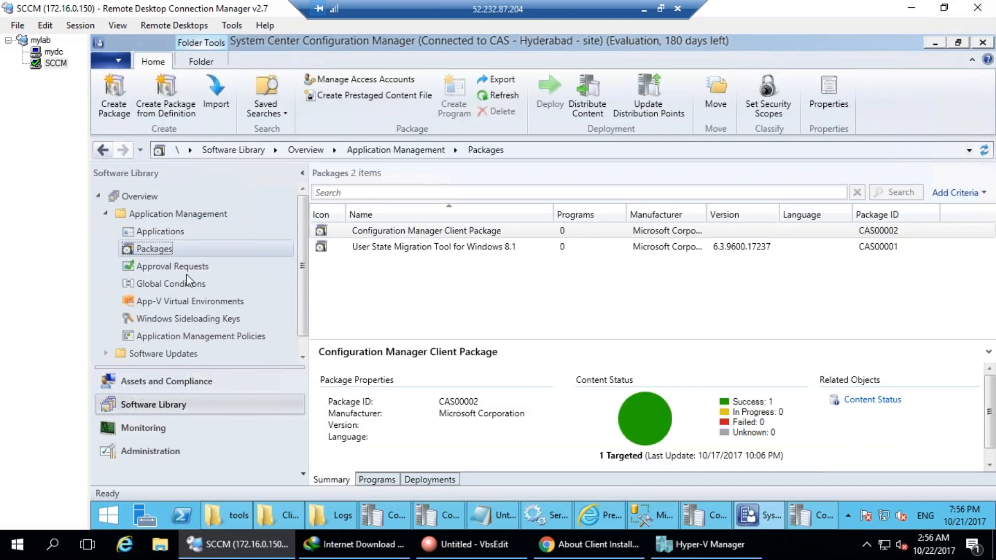
mouse_move(373, 214)
mouse_down()
mouse_move(334, 217)
mouse_move(452, 236)
mouse_move(524, 229)
mouse_move(346, 207)
mouse_up()
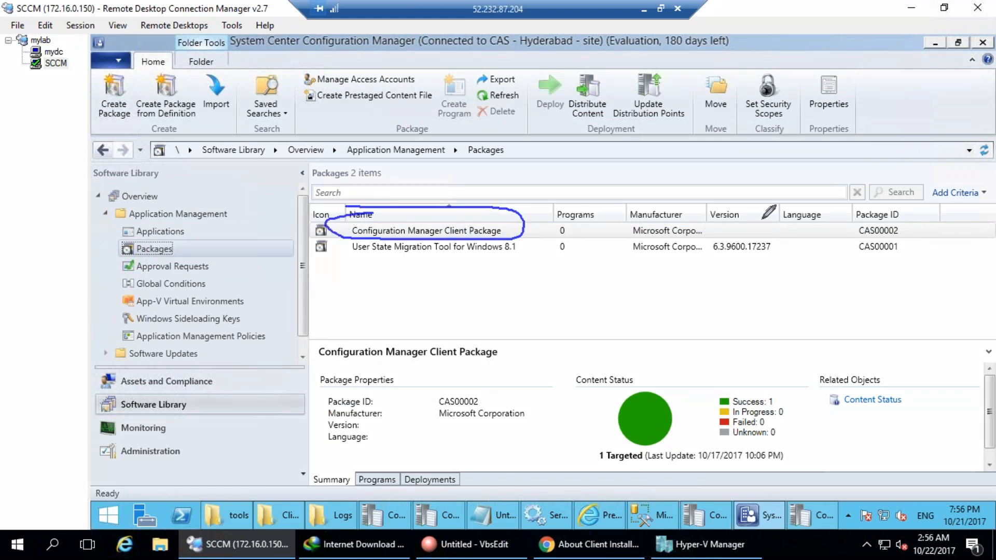
mouse_move(907, 206)
mouse_down()
mouse_move(843, 214)
mouse_move(884, 237)
mouse_move(891, 220)
mouse_up()
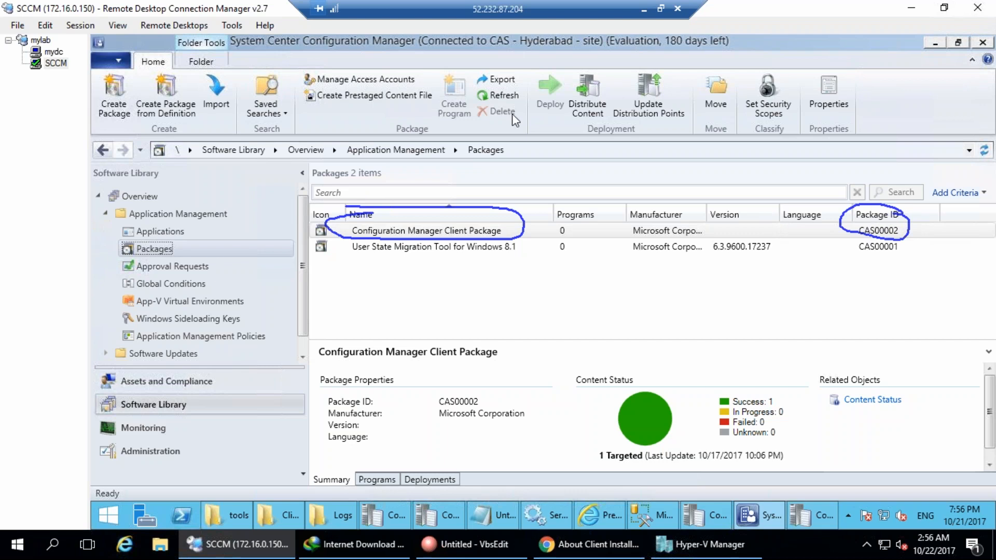
Return to ccmsetup.log in the log viewer.
click(447, 522)
click(815, 512)
scroll(323, 348, down, 4)
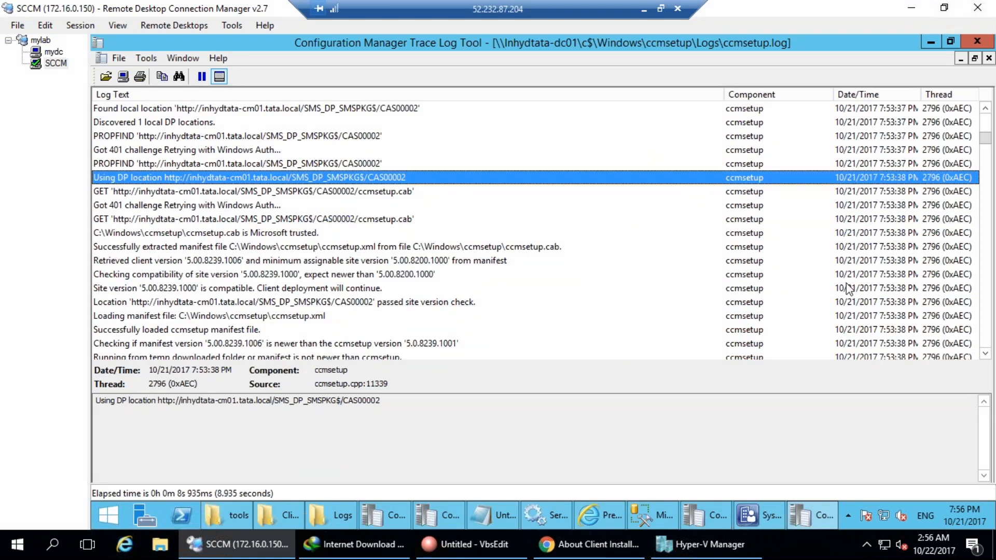
Back in ccmsetup.log, check the site version compatibility entry.
click(290, 513)
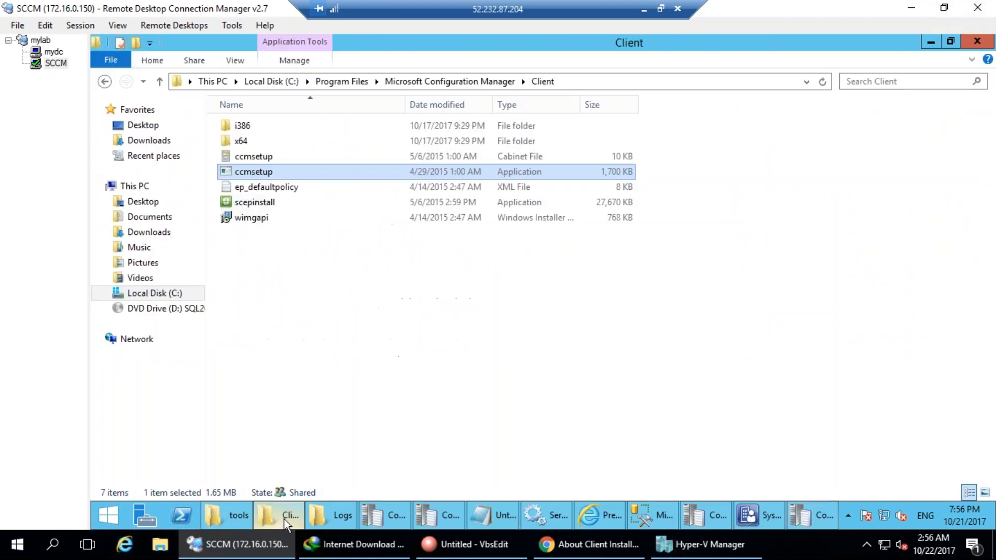
click(284, 512)
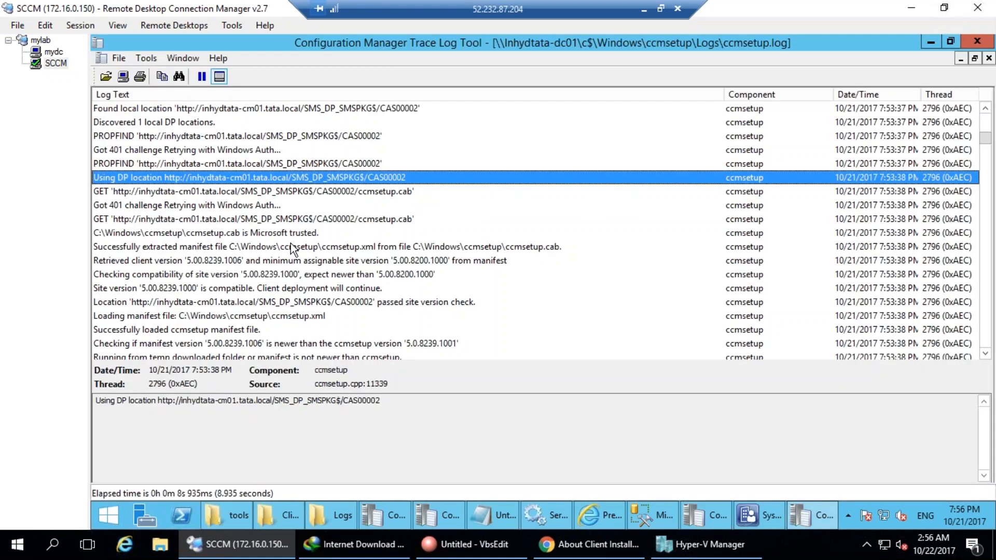
click(318, 287)
scroll(314, 325, down, 8)
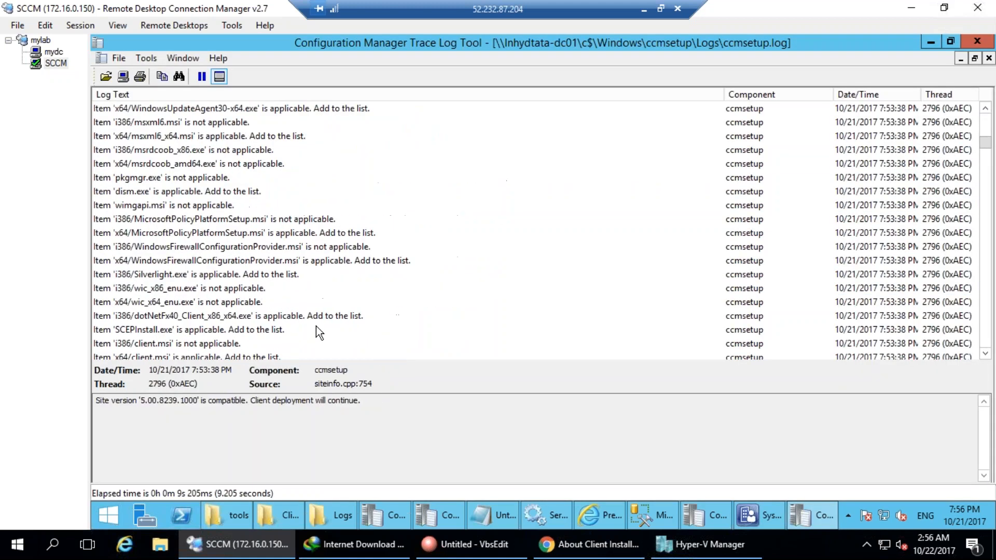
scroll(316, 327, down, 7)
scroll(253, 307, up, 5)
Inspect the WindowsFirewallConfigurationProvider.msi and client.msi entries and tick the yellow missing-file rows.
click(123, 182)
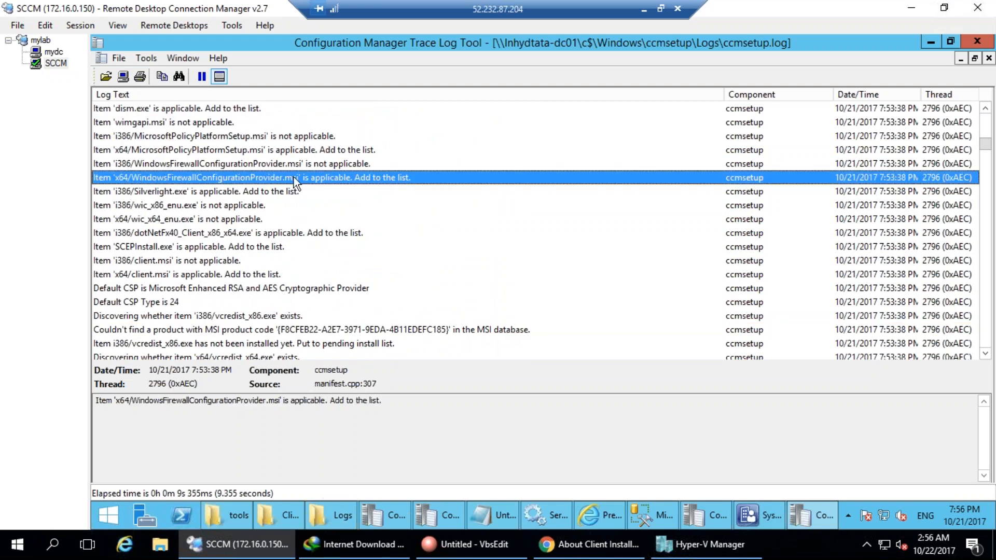
click(180, 270)
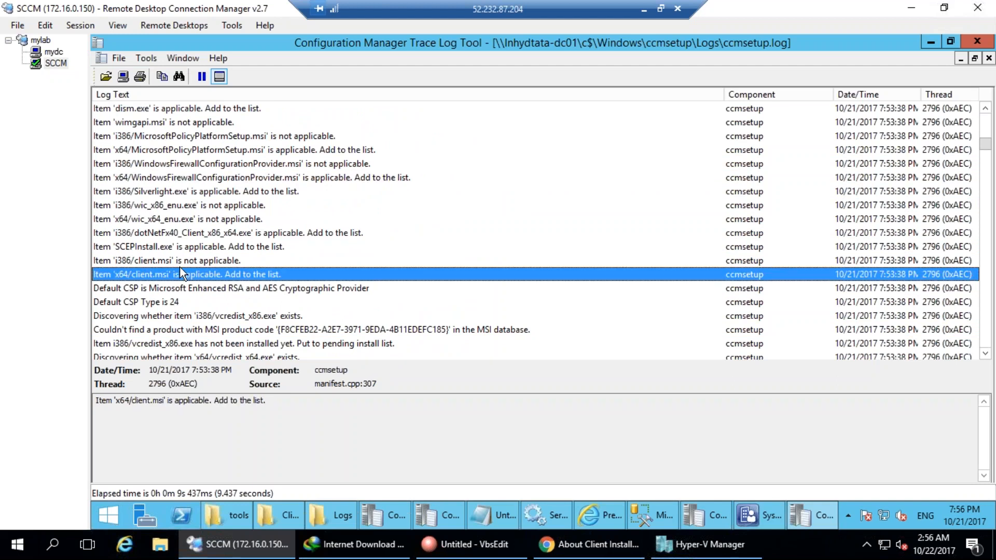
click(182, 262)
scroll(226, 340, down, 7)
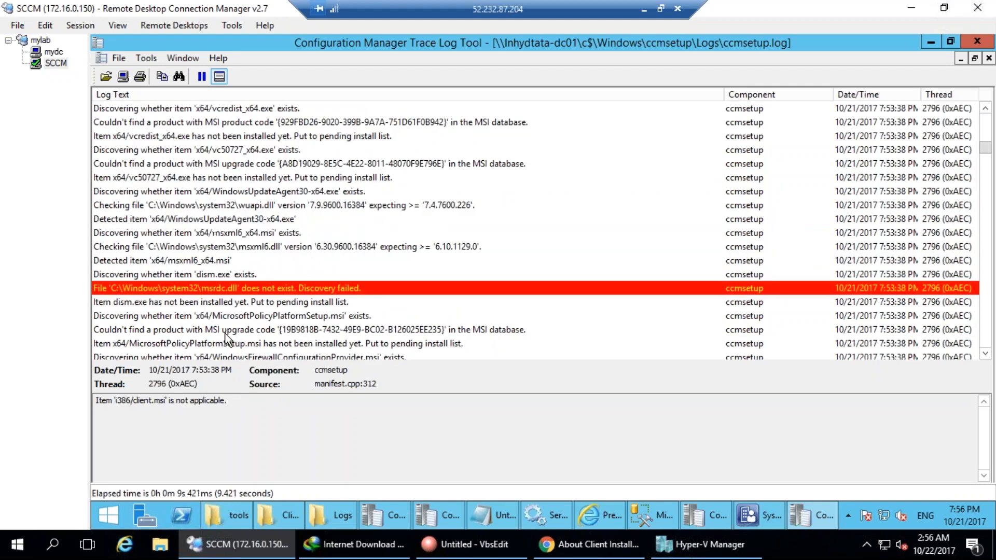
scroll(226, 340, down, 10)
scroll(239, 343, up, 2)
scroll(238, 343, up, 4)
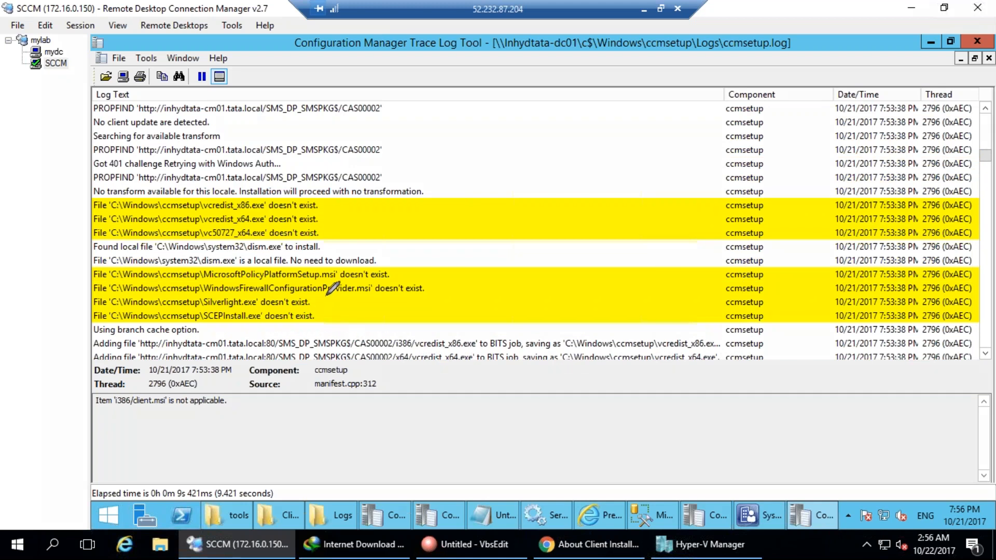
drag(323, 301, 402, 274)
drag(319, 321, 351, 310)
mouse_move(419, 107)
mouse_down()
mouse_move(454, 232)
mouse_move(481, 273)
mouse_up()
key(Escape)
Review the vcredist_x86.exe download entry and tick off the files added for download.
click(445, 344)
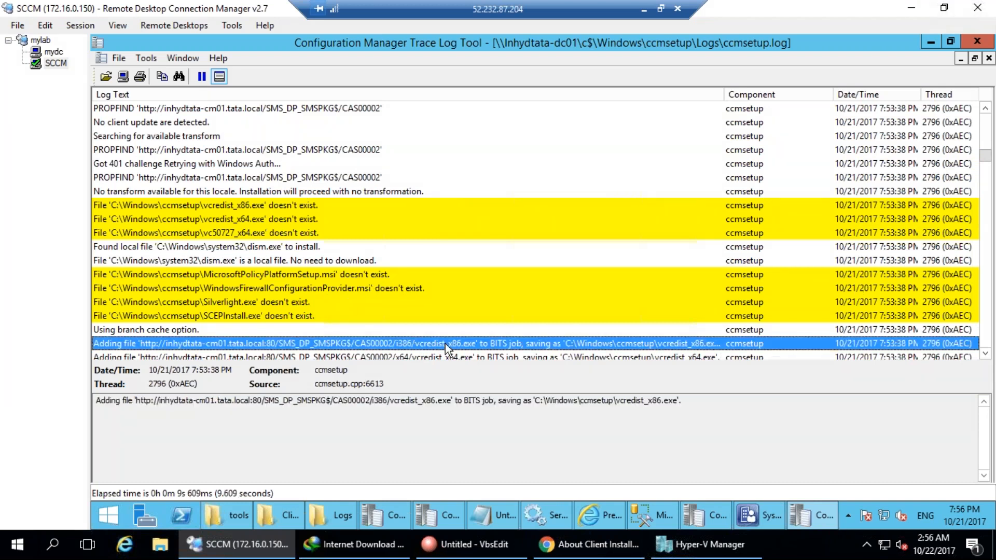
scroll(474, 345, down, 5)
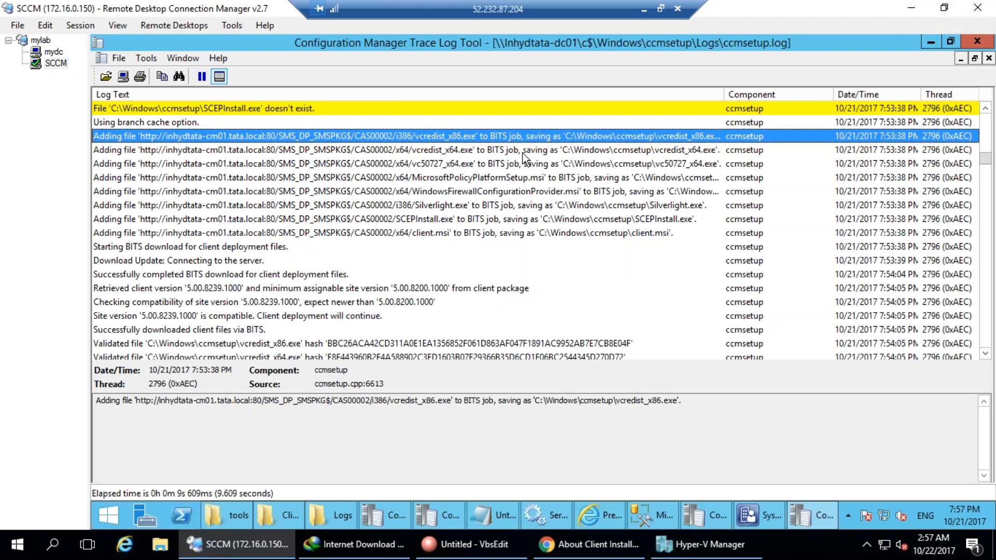
key(ctrl+shift+d)
mouse_move(478, 137)
mouse_down()
mouse_move(503, 126)
mouse_move(541, 167)
mouse_up()
drag(519, 201, 541, 196)
drag(525, 220, 567, 213)
key(Escape)
Check the retrieved client version and MSI entries, then circle the final return code 0 line.
click(344, 291)
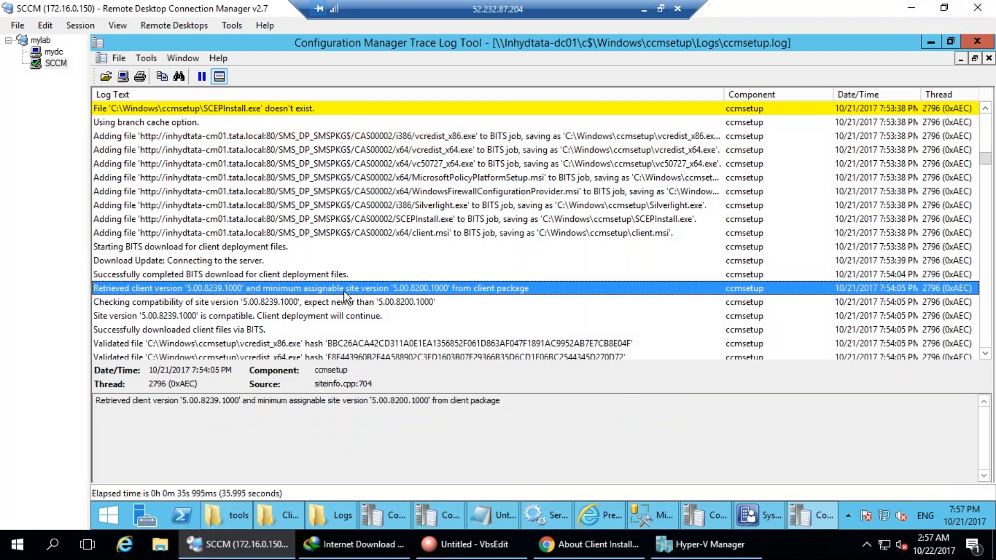
scroll(344, 288, down, 15)
scroll(346, 291, down, 5)
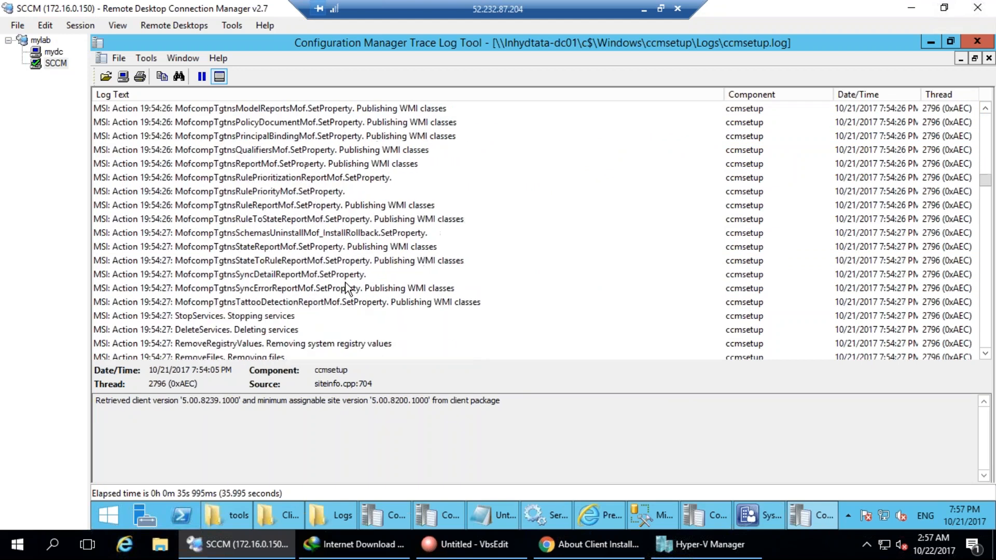
click(344, 286)
key(End)
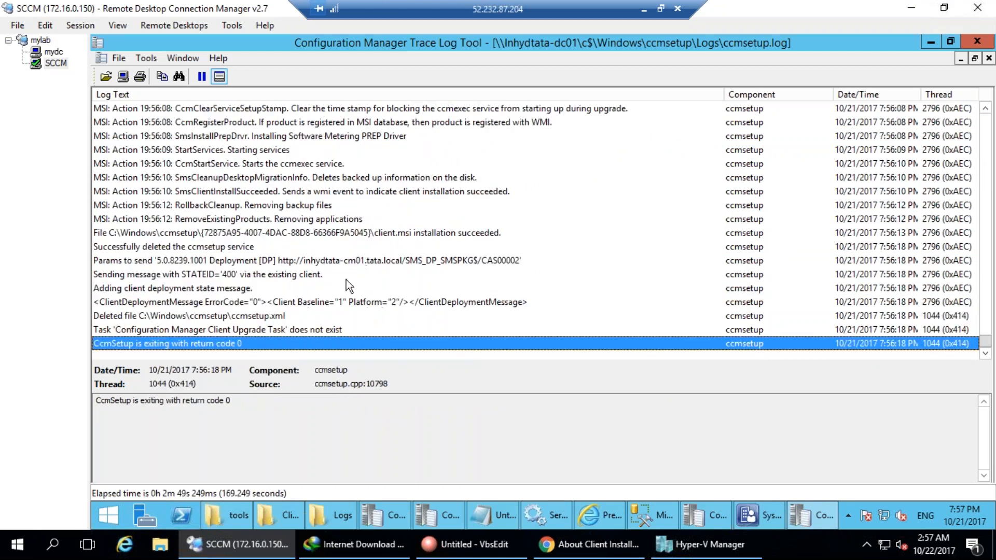
mouse_move(267, 336)
mouse_down()
mouse_move(112, 322)
mouse_move(280, 343)
mouse_move(252, 335)
mouse_up()
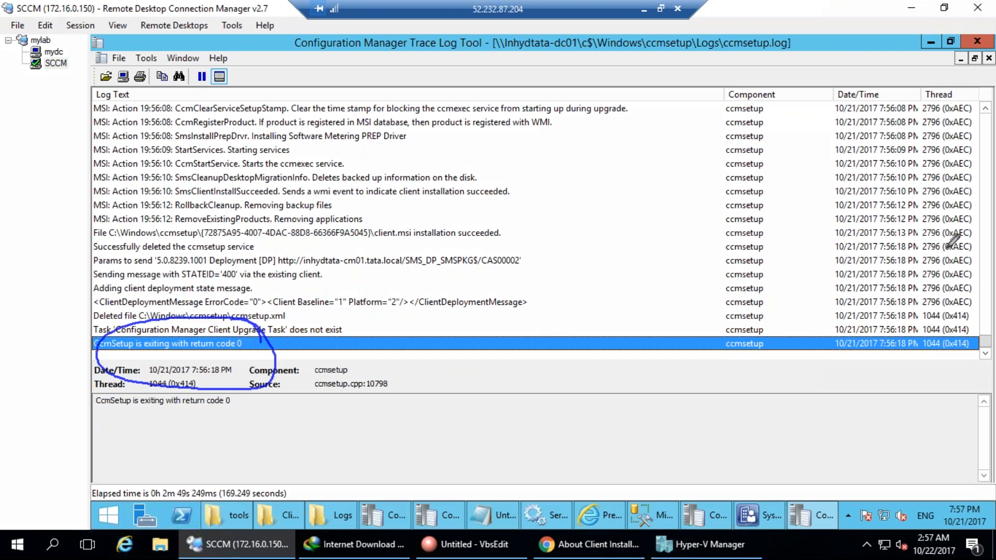
key(Escape)
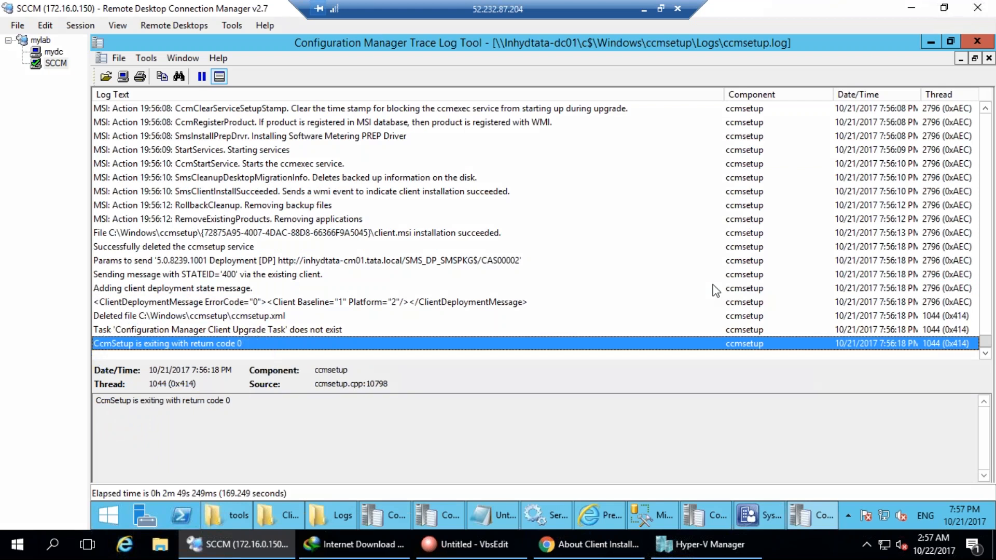
click(154, 58)
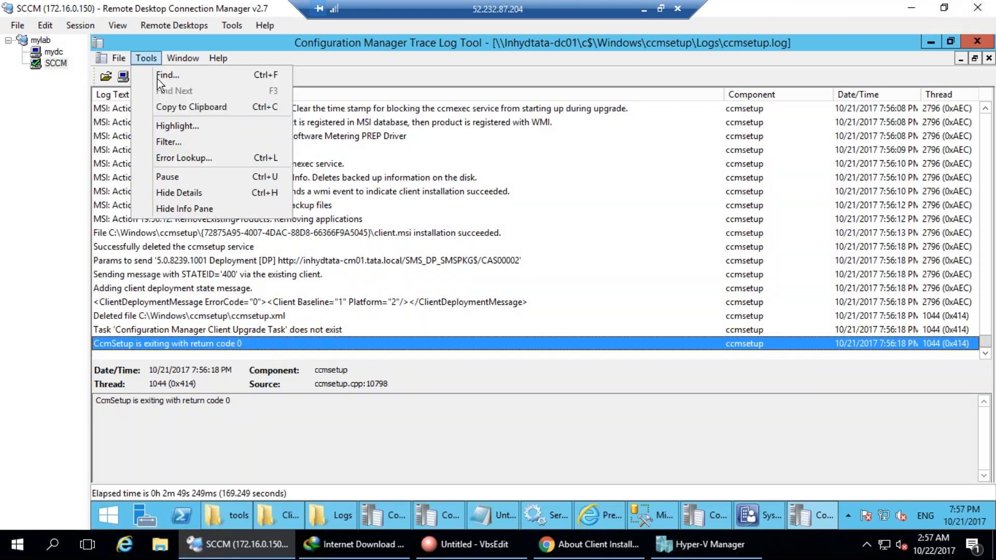
click(182, 157)
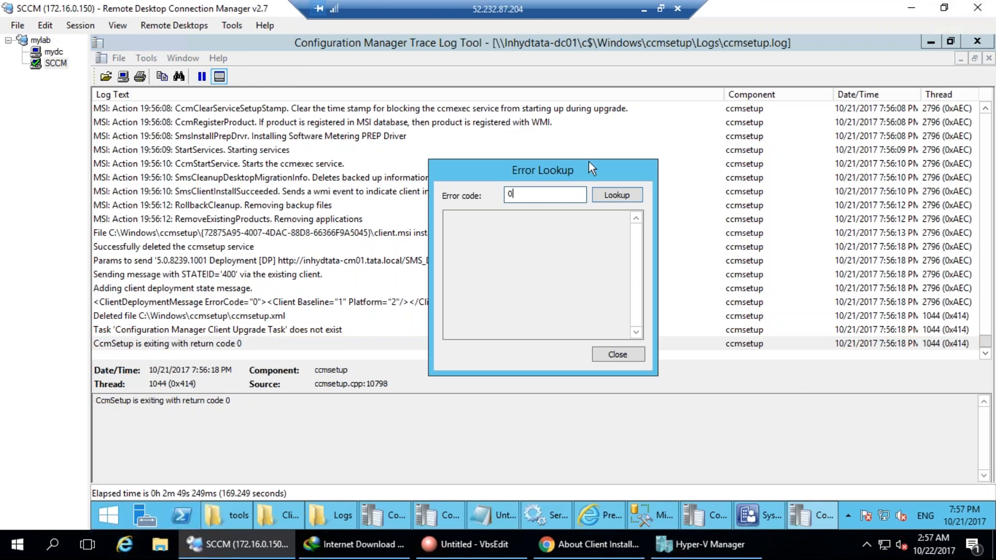
click(618, 195)
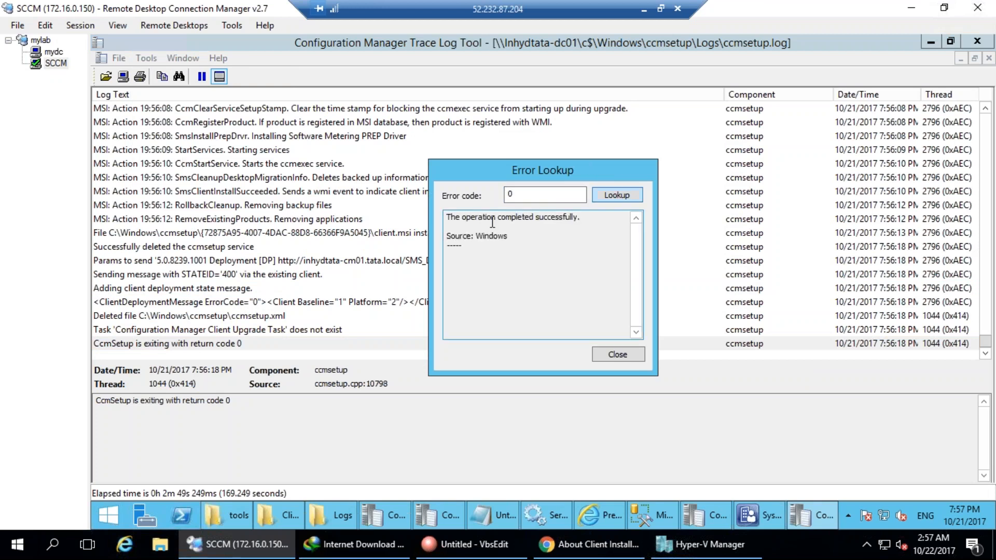
drag(447, 227, 508, 236)
click(618, 355)
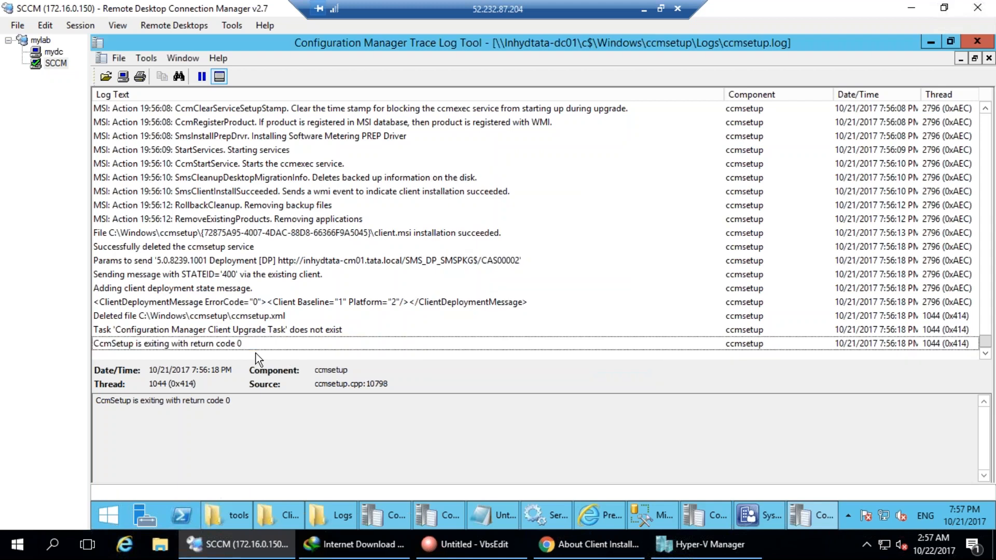
Switch to the mydc session and bring the Administrative Tools window into view.
click(52, 57)
click(54, 51)
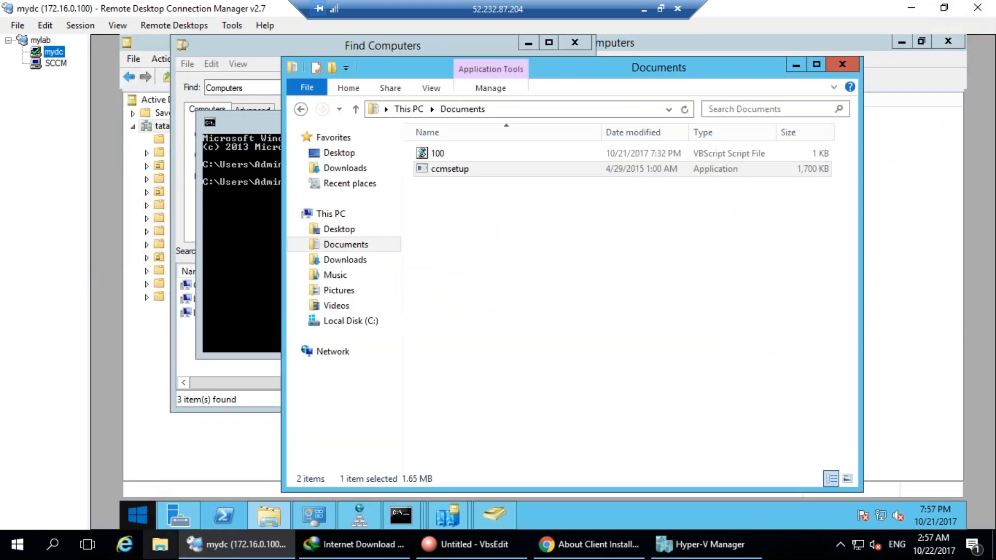
click(138, 515)
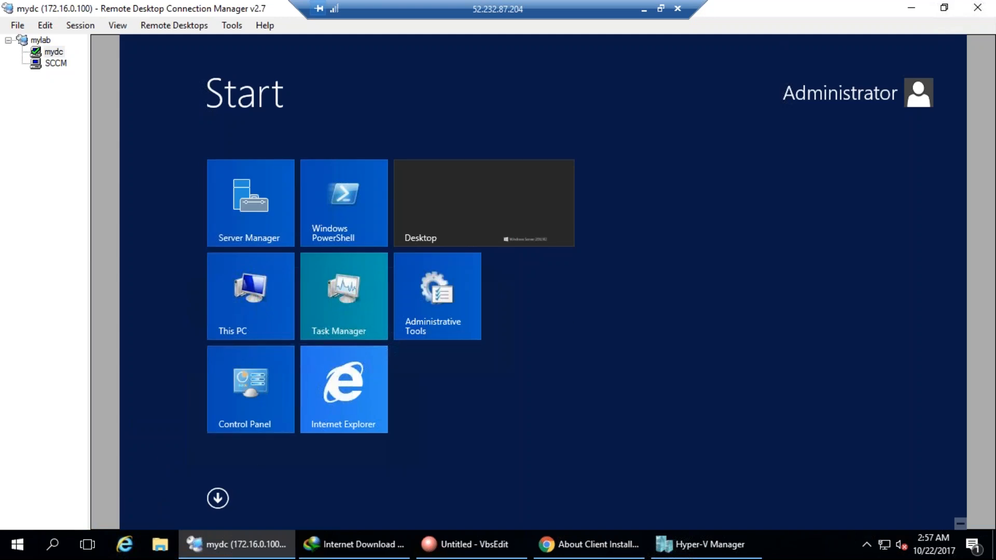
click(291, 403)
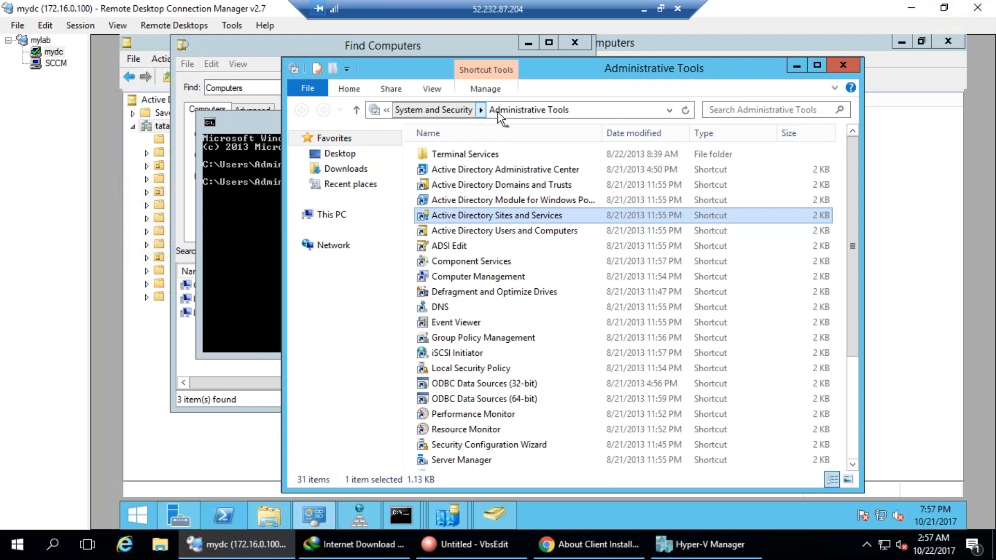
click(312, 524)
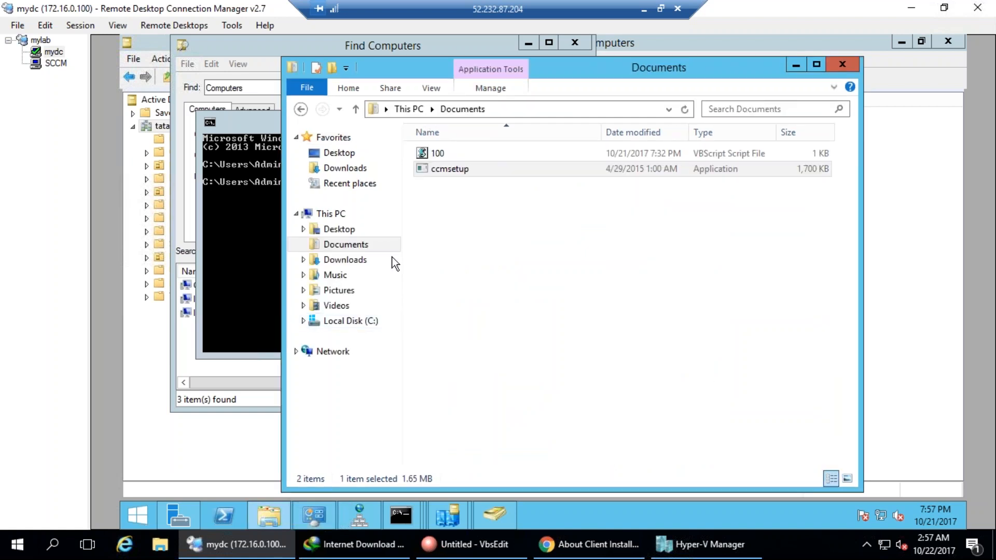
click(340, 152)
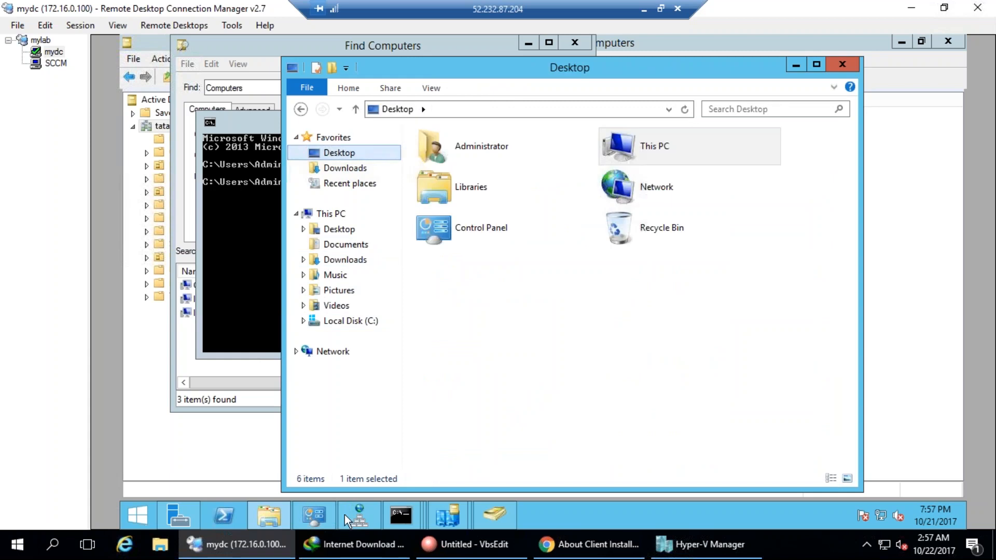
click(326, 515)
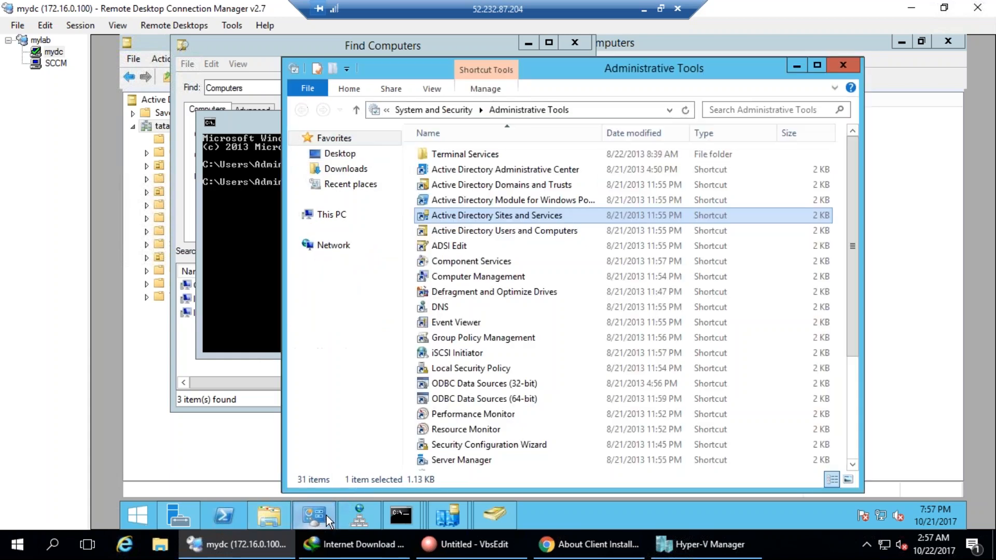
Go up to the Control Panel home and view all items as small icons.
click(432, 110)
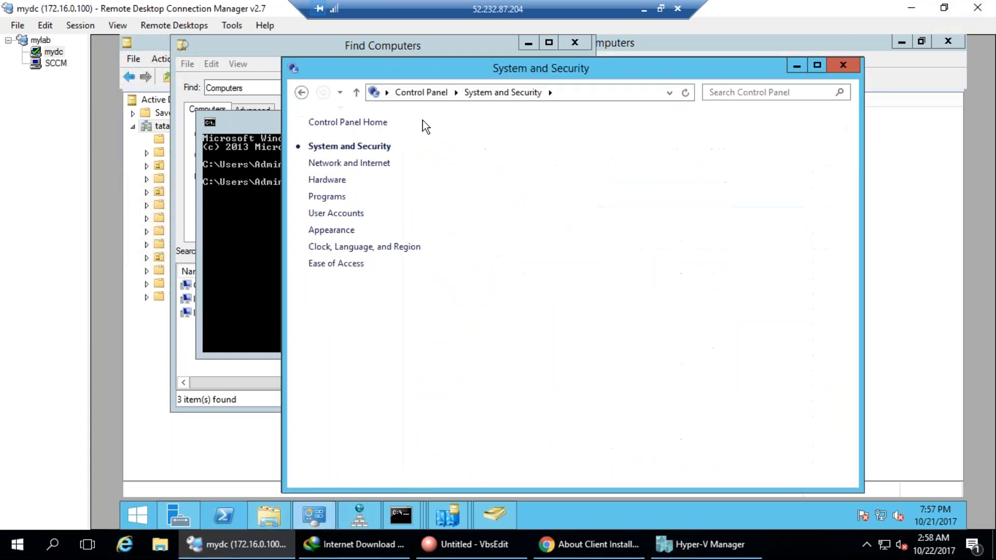
click(427, 93)
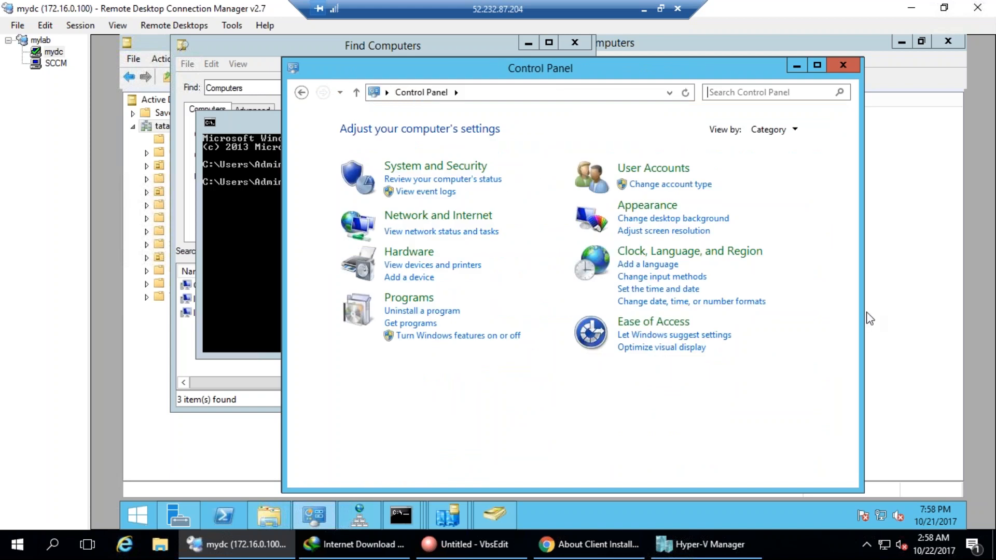
click(788, 132)
click(788, 185)
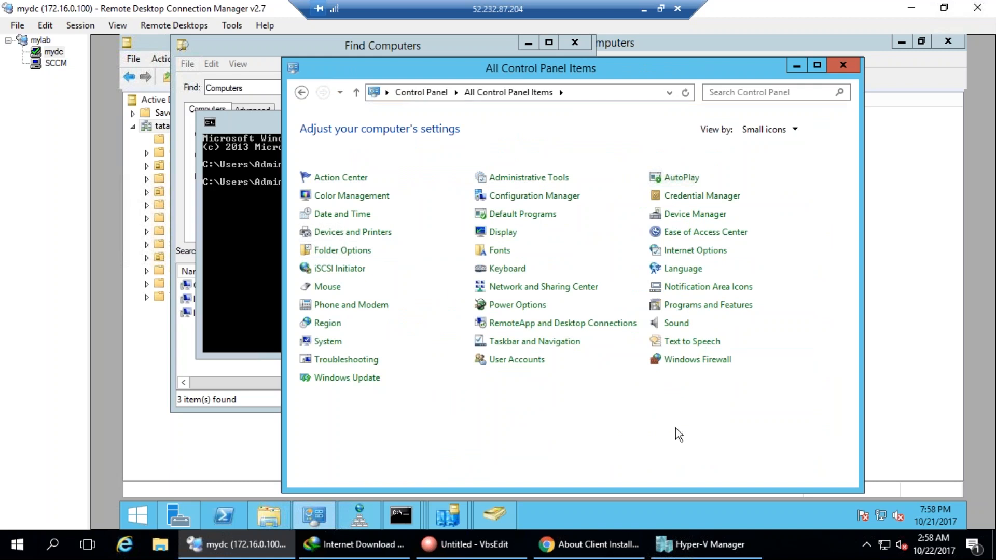
Open the Configuration Manager client properties and move the dialog to the centre.
click(550, 198)
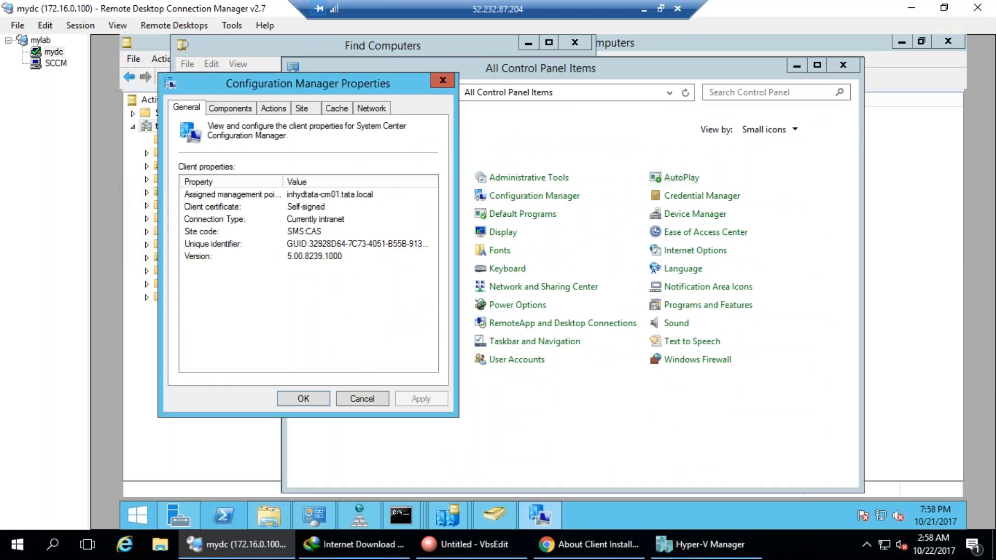
drag(343, 86, 614, 158)
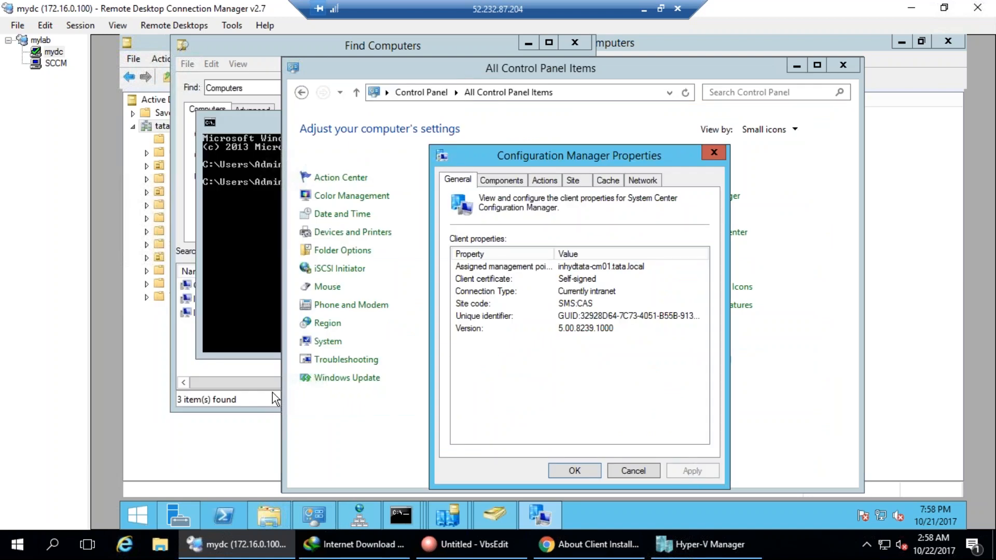
mouse_move(485, 179)
mouse_down()
mouse_move(572, 179)
mouse_move(503, 208)
mouse_move(663, 179)
mouse_up()
key(Escape)
Show the client components sorted by Status and circle the Status column.
click(503, 182)
click(676, 294)
drag(698, 317, 703, 423)
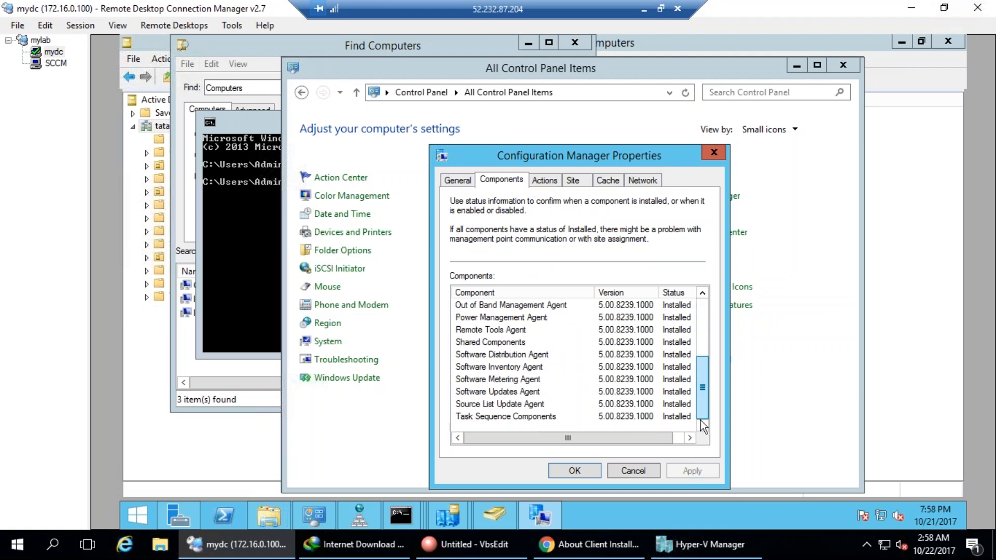
click(74, 463)
mouse_move(669, 270)
mouse_down()
mouse_move(656, 326)
mouse_move(668, 449)
mouse_move(675, 250)
mouse_up()
drag(854, 280, 877, 282)
Mark the Out of Band and Power Management agents and stress the Installed statuses.
mouse_move(580, 285)
mouse_down()
mouse_move(545, 283)
mouse_move(469, 314)
mouse_move(568, 304)
mouse_up()
drag(701, 306, 751, 267)
drag(524, 327, 589, 312)
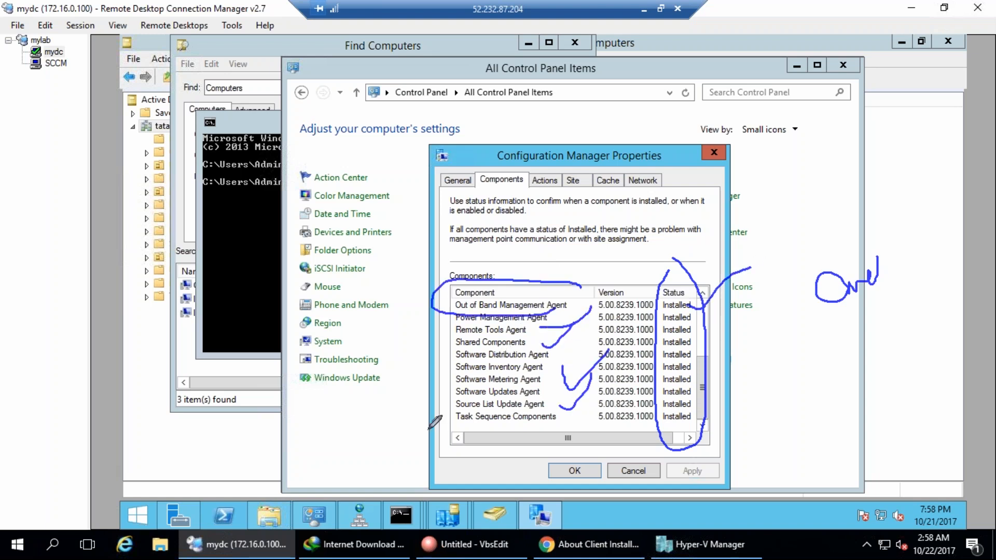
key(Escape)
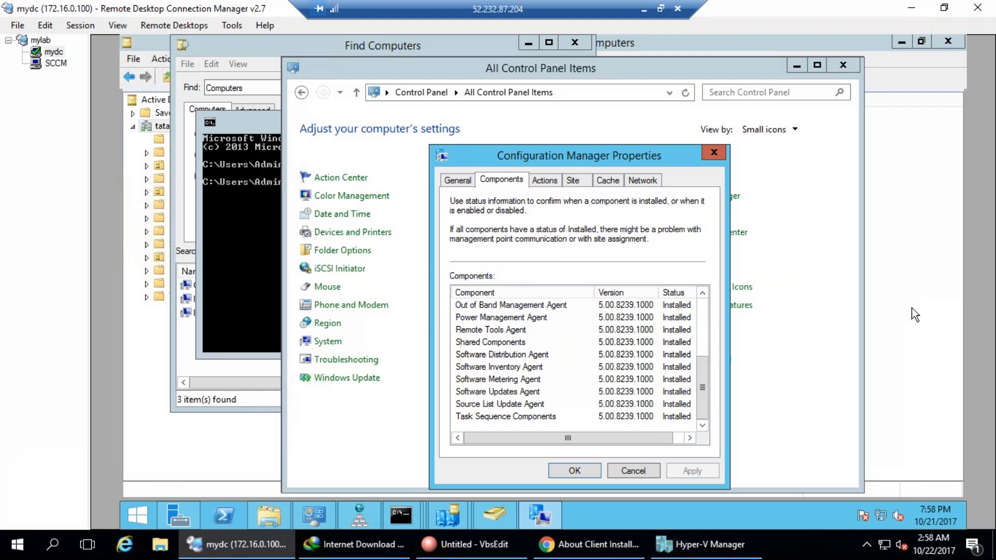
click(702, 309)
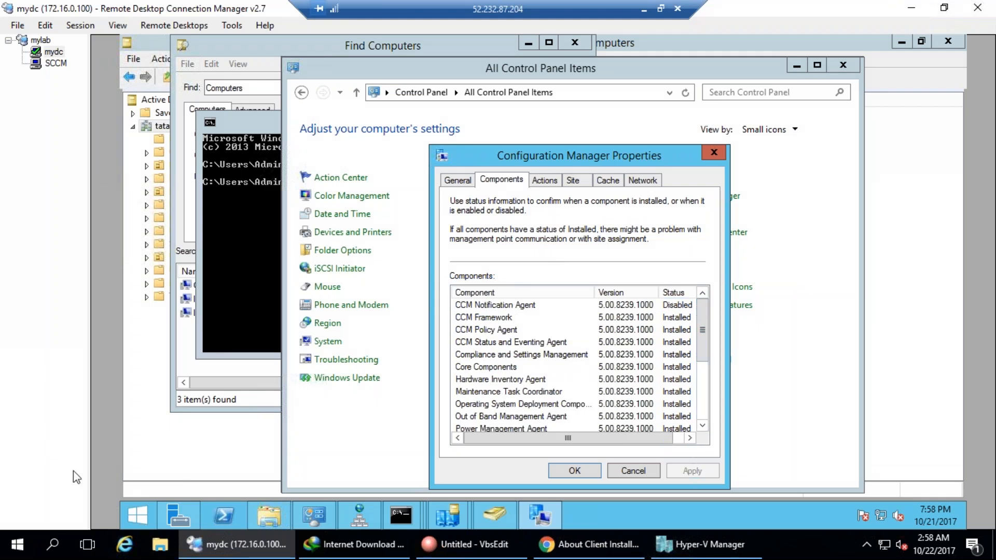
mouse_move(654, 317)
mouse_down()
mouse_move(695, 463)
mouse_move(651, 303)
mouse_up()
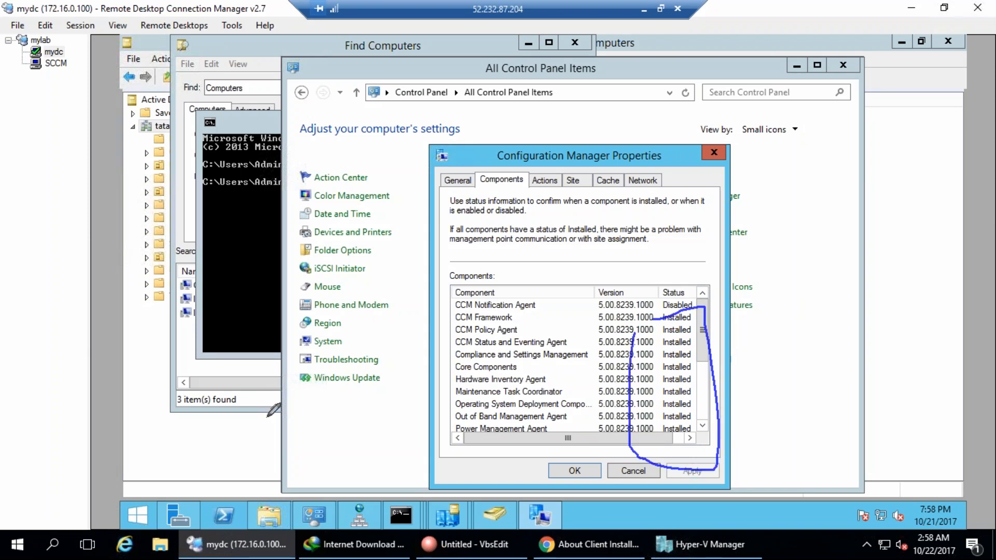
key(Escape)
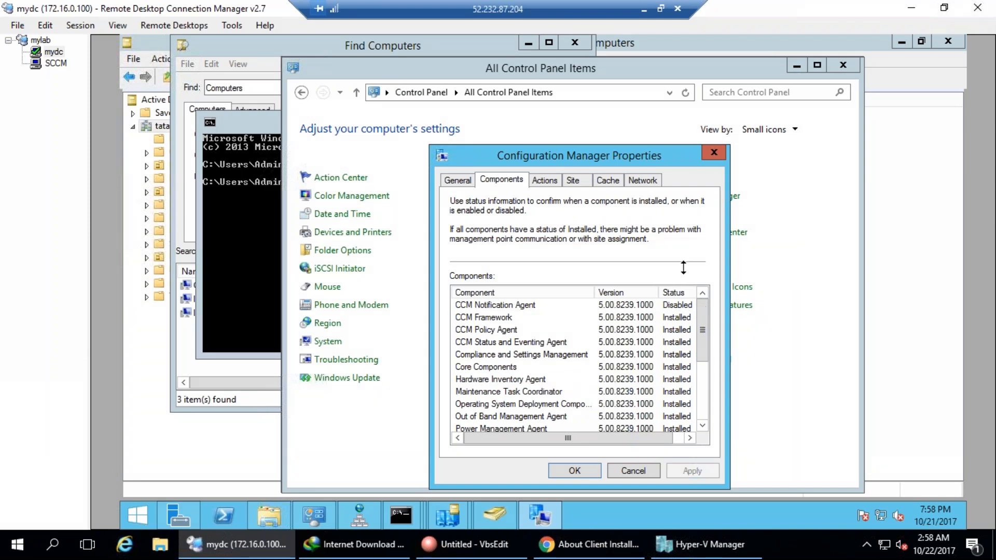
click(558, 180)
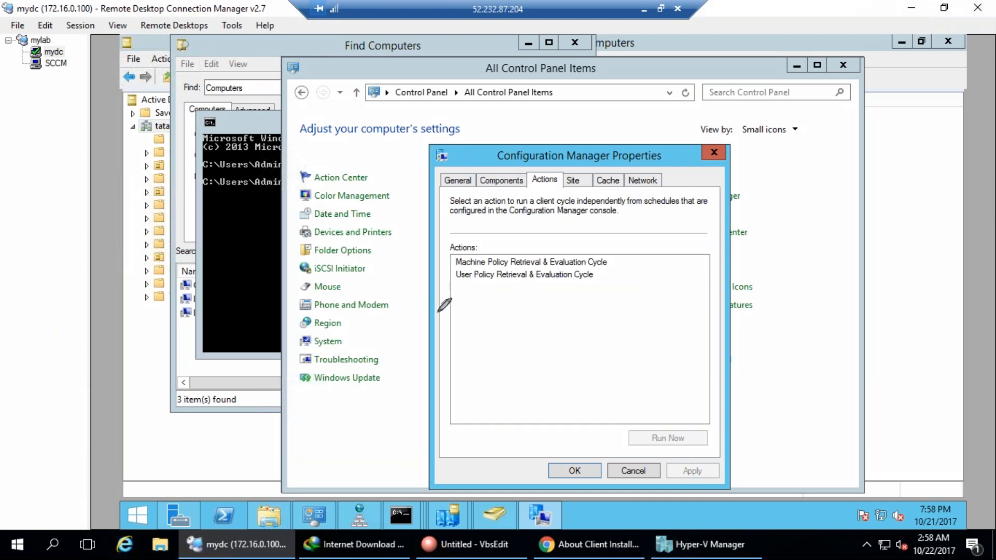
Mark up the Machine Policy and User Policy Retrieval & Evaluation Cycle actions.
mouse_move(463, 227)
mouse_down()
mouse_move(432, 280)
mouse_move(526, 430)
mouse_move(756, 321)
mouse_move(432, 234)
mouse_up()
mouse_move(596, 310)
mouse_down()
mouse_move(599, 322)
mouse_move(628, 304)
mouse_up()
mouse_move(506, 384)
mouse_down()
mouse_move(697, 271)
mouse_move(817, 244)
mouse_move(829, 263)
mouse_up()
key(e)
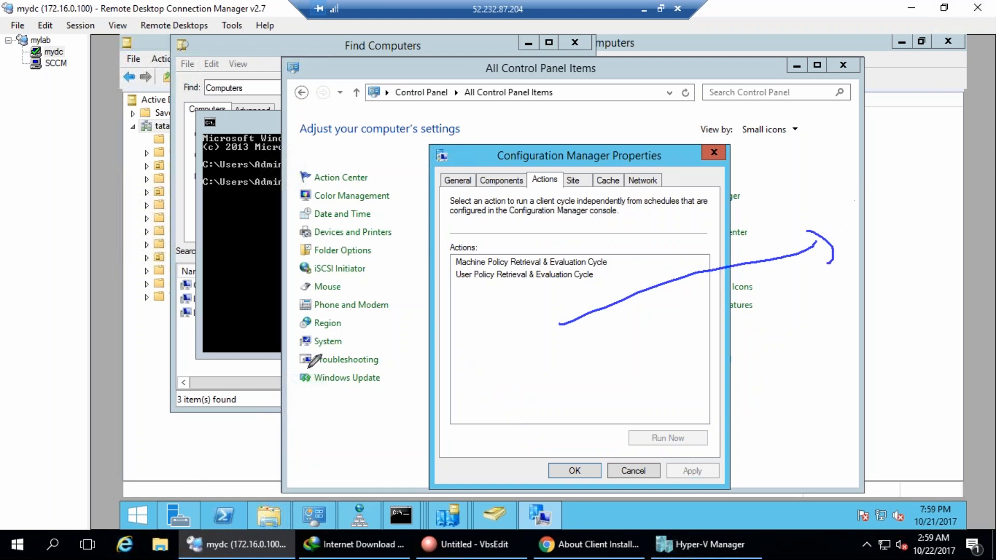
mouse_move(522, 383)
mouse_down()
mouse_move(551, 414)
mouse_move(827, 285)
mouse_move(837, 270)
mouse_move(851, 297)
mouse_up()
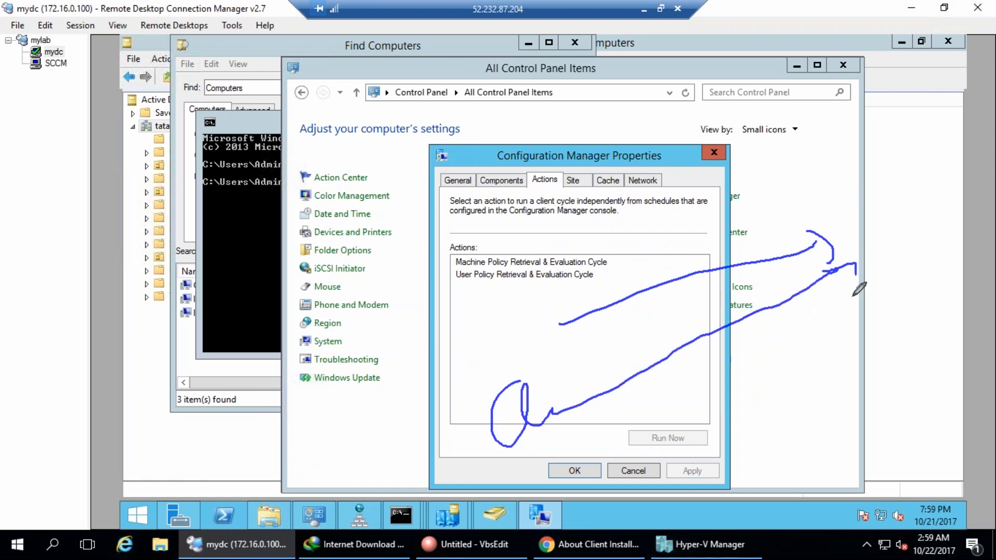
mouse_move(372, 286)
mouse_down()
mouse_move(390, 349)
mouse_move(440, 324)
mouse_up()
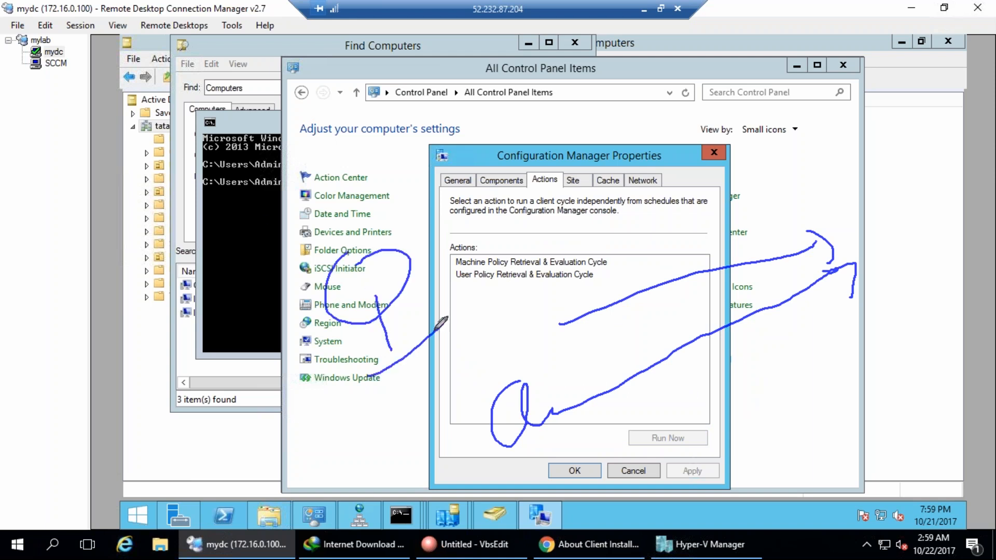
Handwrite 'SCCM' on screen and draw links from the client actions to it.
mouse_move(393, 286)
mouse_down()
mouse_move(686, 128)
mouse_move(775, 109)
mouse_up()
mouse_move(727, 100)
mouse_down()
mouse_move(785, 97)
mouse_move(768, 164)
mouse_up()
mouse_move(841, 69)
mouse_down()
mouse_move(840, 110)
mouse_move(801, 127)
mouse_up()
drag(857, 91, 865, 121)
drag(883, 77, 893, 108)
mouse_move(894, 70)
mouse_down()
mouse_move(904, 92)
mouse_move(923, 76)
mouse_up()
mouse_move(934, 42)
mouse_down()
mouse_move(935, 120)
mouse_move(914, 63)
mouse_up()
mouse_move(901, 133)
mouse_down()
mouse_move(910, 174)
mouse_move(924, 168)
mouse_up()
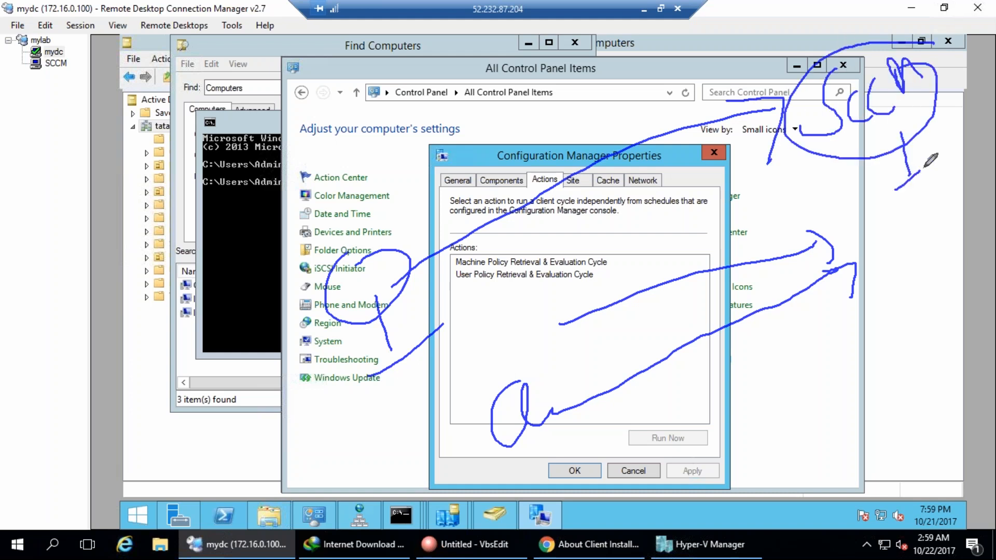
mouse_move(394, 271)
mouse_down()
mouse_move(400, 203)
mouse_move(817, 127)
mouse_up()
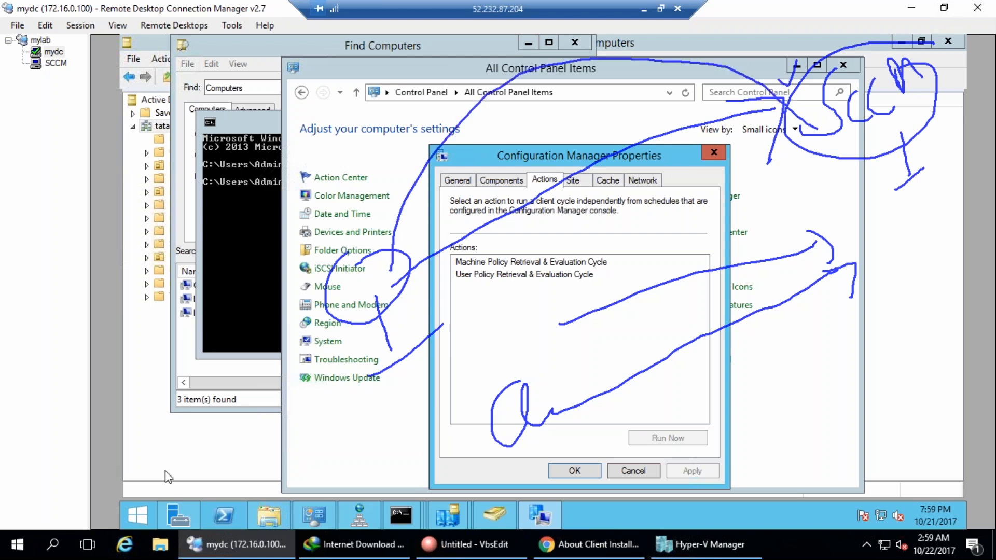
mouse_move(397, 291)
mouse_down()
mouse_move(578, 320)
mouse_move(843, 119)
mouse_move(846, 153)
mouse_up()
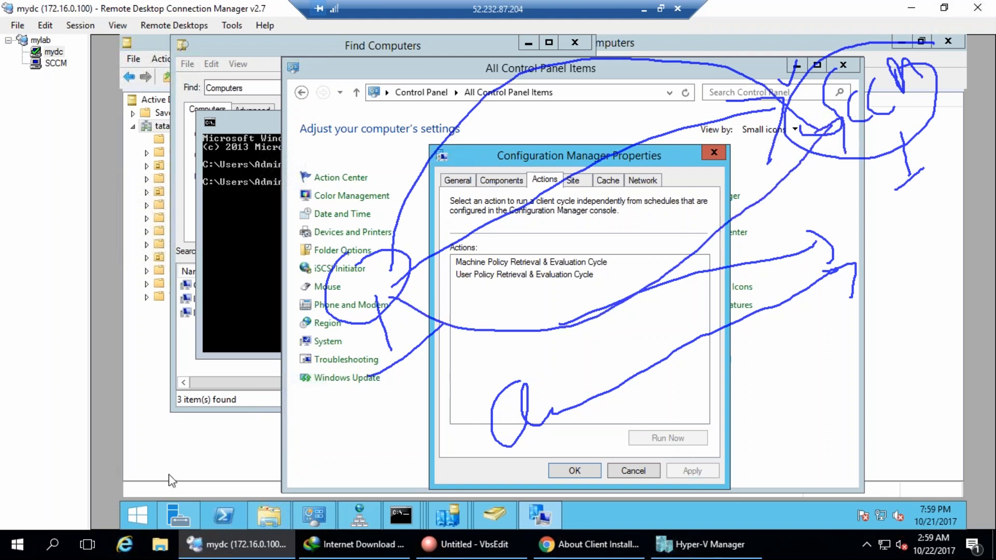
key(Escape)
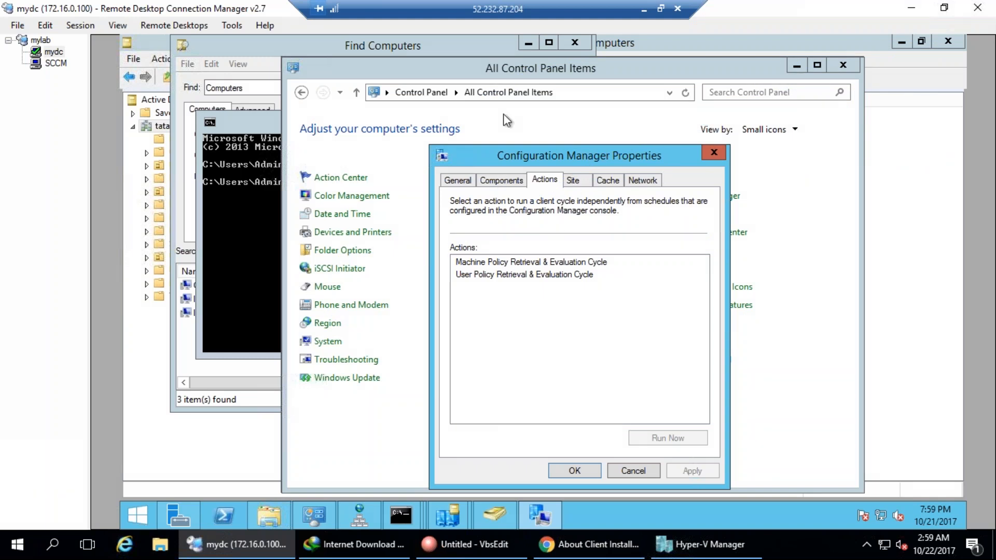
Review the Site page and circle the CAS site code.
click(574, 181)
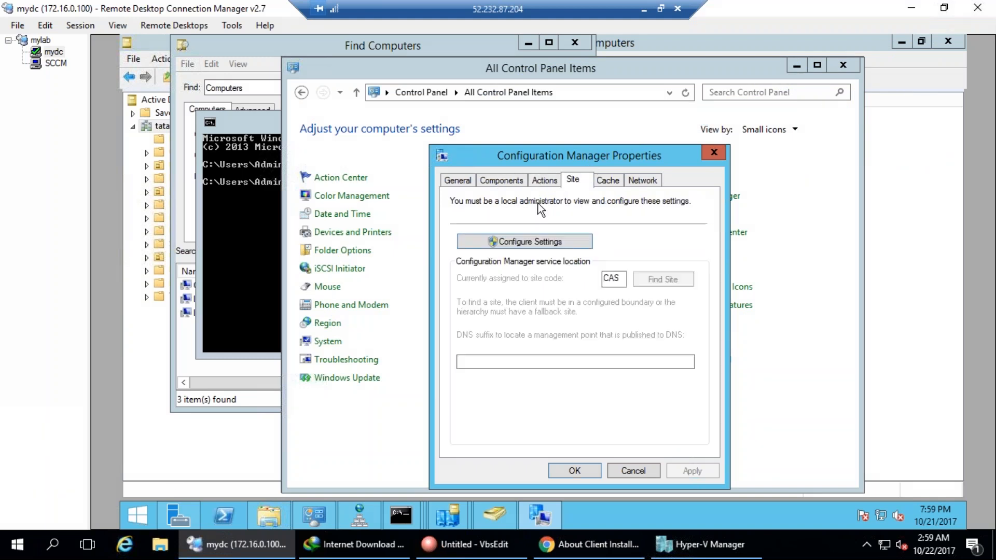
mouse_move(645, 240)
mouse_down()
mouse_move(591, 310)
mouse_move(658, 239)
mouse_move(634, 242)
mouse_up()
drag(641, 298, 719, 264)
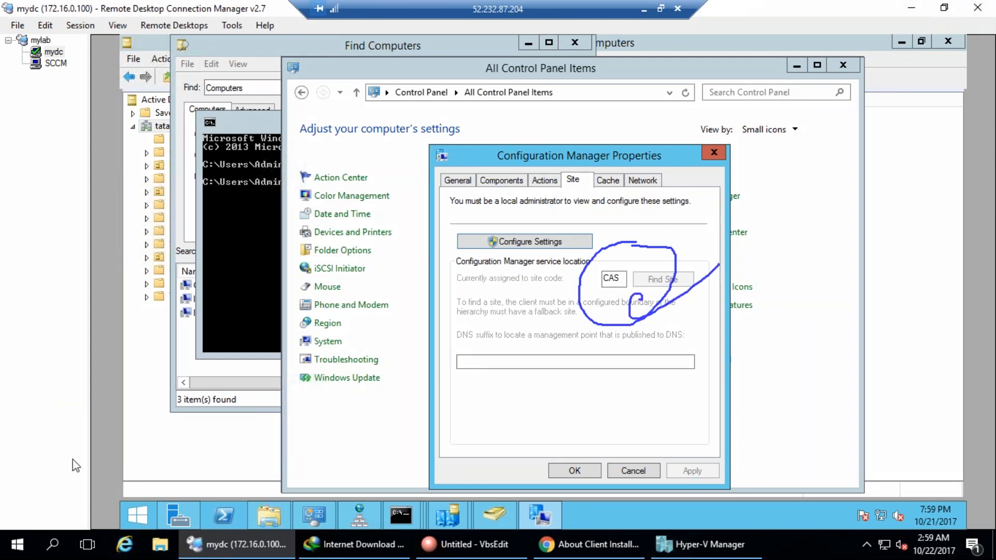
mouse_move(624, 177)
mouse_down()
mouse_move(595, 177)
mouse_move(608, 190)
mouse_up()
key(Escape)
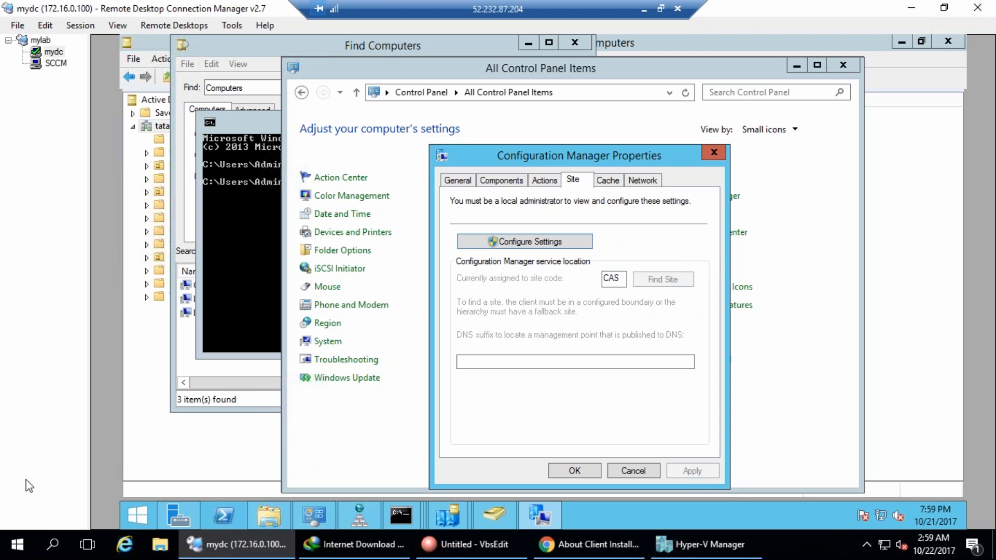
Bring up the Cache page and annotate the cache size explanation.
click(615, 181)
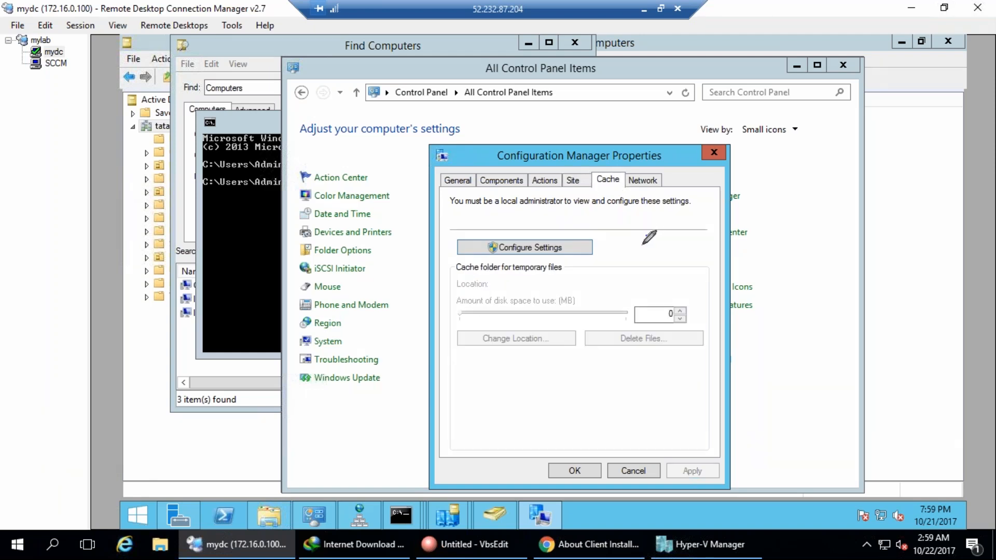
mouse_move(487, 328)
mouse_down()
mouse_move(634, 463)
mouse_move(657, 455)
mouse_up()
mouse_move(747, 436)
mouse_down()
mouse_move(732, 463)
mouse_move(758, 459)
mouse_up()
drag(759, 435, 777, 459)
click(818, 418)
mouse_move(778, 414)
mouse_down()
mouse_move(802, 438)
mouse_move(890, 402)
mouse_up()
drag(905, 334, 618, 489)
drag(650, 524, 840, 327)
mouse_move(717, 377)
mouse_down()
mouse_move(732, 390)
mouse_move(759, 369)
mouse_move(815, 372)
mouse_up()
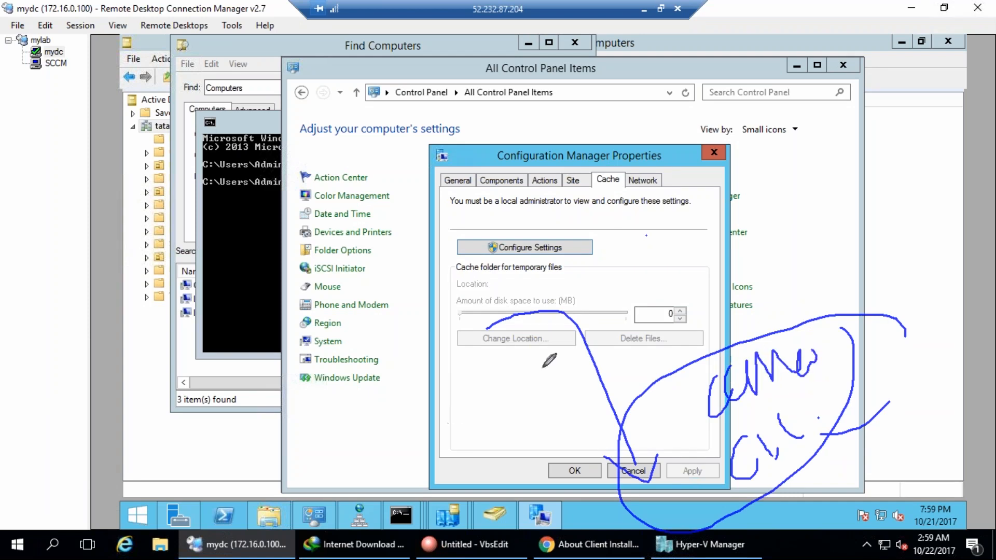
Circle the cache location and size, note 5GB, then view the Network and General pages.
mouse_move(640, 448)
mouse_down()
mouse_move(512, 417)
mouse_move(525, 437)
mouse_up()
drag(554, 408, 495, 420)
mouse_move(673, 284)
mouse_down()
mouse_move(558, 281)
mouse_move(498, 377)
mouse_move(674, 374)
mouse_move(705, 284)
mouse_move(663, 284)
mouse_up()
mouse_move(728, 253)
mouse_down()
mouse_move(803, 218)
mouse_move(732, 297)
mouse_up()
mouse_move(780, 246)
mouse_down()
mouse_move(777, 274)
mouse_move(817, 262)
mouse_move(820, 283)
mouse_up()
mouse_move(799, 197)
mouse_down()
mouse_move(749, 201)
mouse_move(806, 222)
mouse_up()
key(Escape)
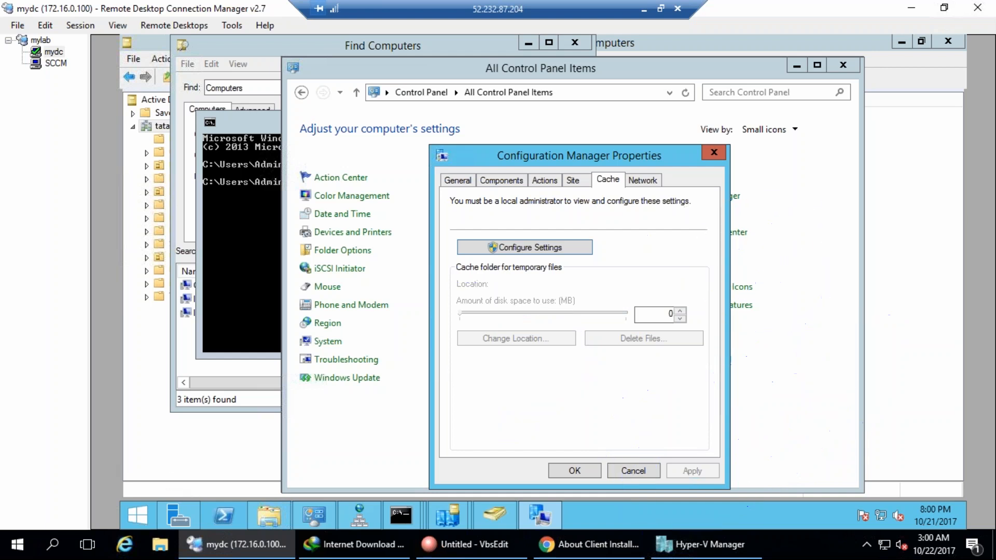
click(640, 182)
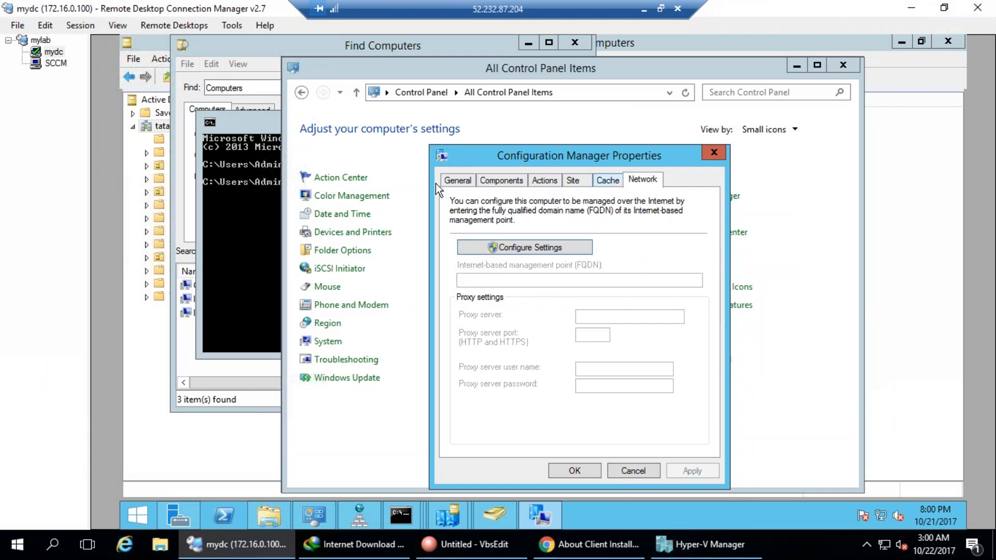
click(459, 181)
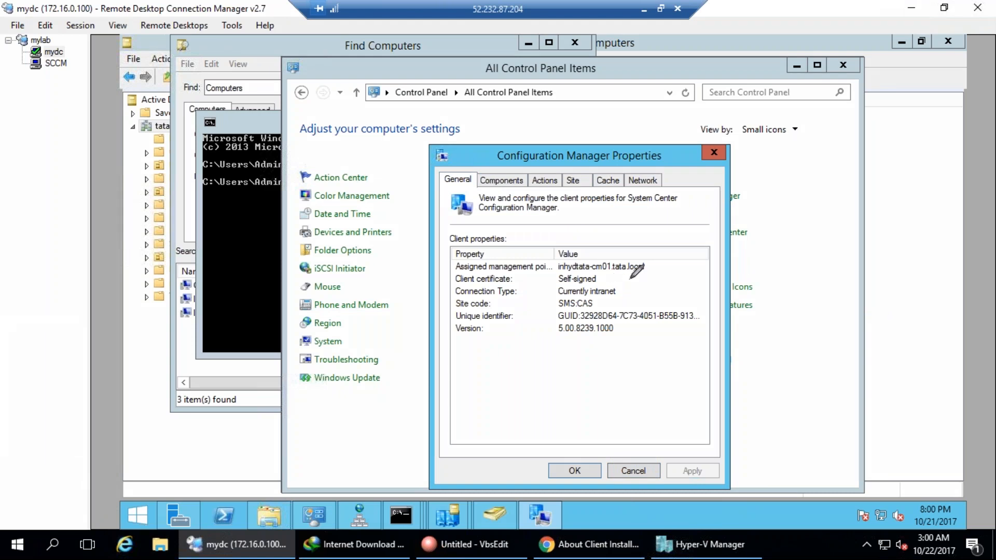
Mark the management point, SMS:CAS site code, intranet connection and client version 5.00.8239.1000.
drag(654, 264, 709, 234)
mouse_move(614, 247)
mouse_down()
mouse_move(566, 245)
mouse_move(608, 276)
mouse_move(674, 244)
mouse_move(638, 241)
mouse_move(706, 213)
mouse_up()
mouse_move(596, 306)
mouse_down()
mouse_move(644, 296)
mouse_move(667, 273)
mouse_up()
drag(619, 297, 646, 280)
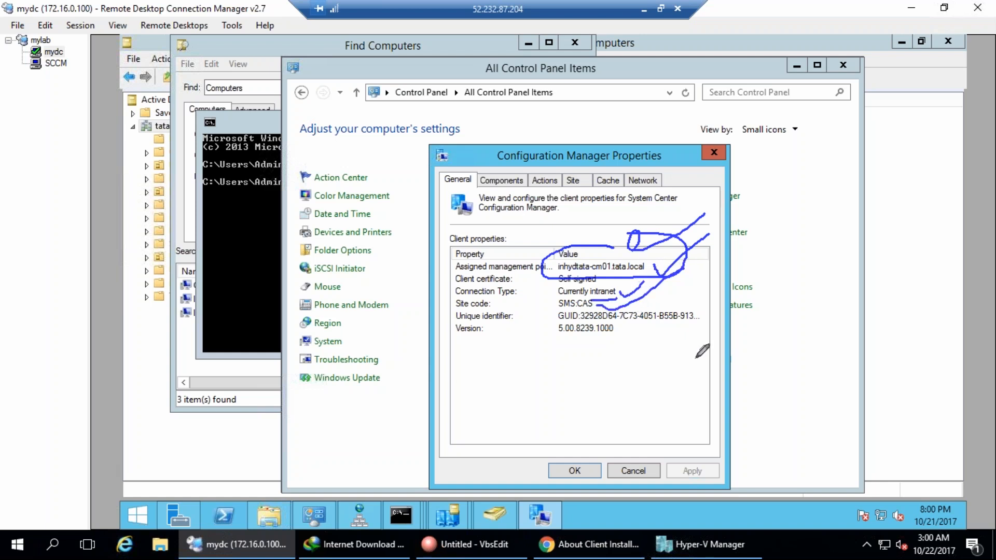
mouse_move(577, 327)
mouse_down()
mouse_move(706, 327)
mouse_move(703, 306)
mouse_up()
mouse_move(652, 328)
mouse_down()
mouse_move(566, 308)
mouse_move(623, 296)
mouse_move(712, 319)
mouse_up()
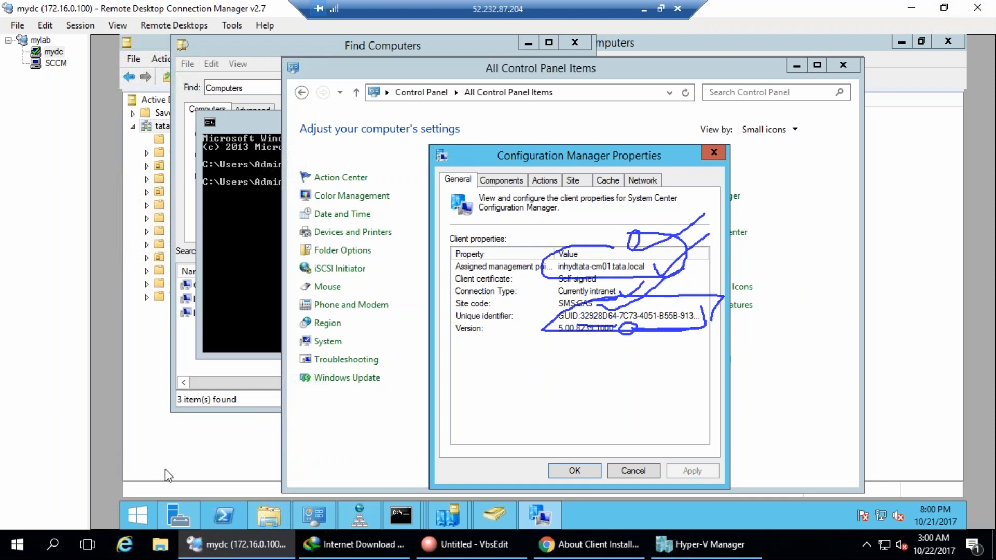
key(Escape)
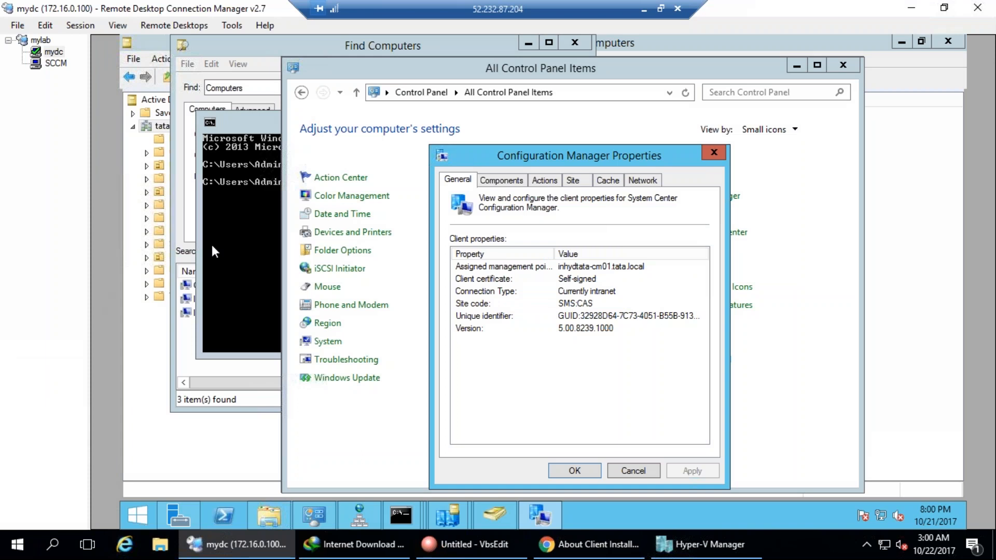
Circle the GUID and version values, then cancel out of the properties dialog.
mouse_move(584, 324)
mouse_down()
mouse_move(702, 324)
mouse_move(671, 306)
mouse_move(573, 310)
mouse_up()
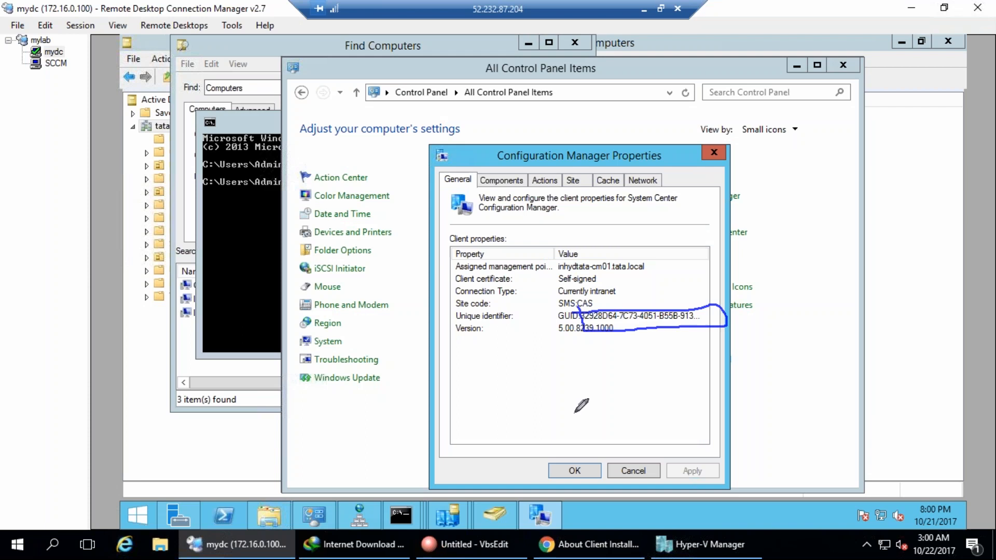
mouse_move(815, 411)
mouse_down()
mouse_move(845, 405)
mouse_move(845, 471)
mouse_move(837, 415)
mouse_move(770, 338)
mouse_move(715, 320)
mouse_move(724, 311)
mouse_move(713, 322)
mouse_up()
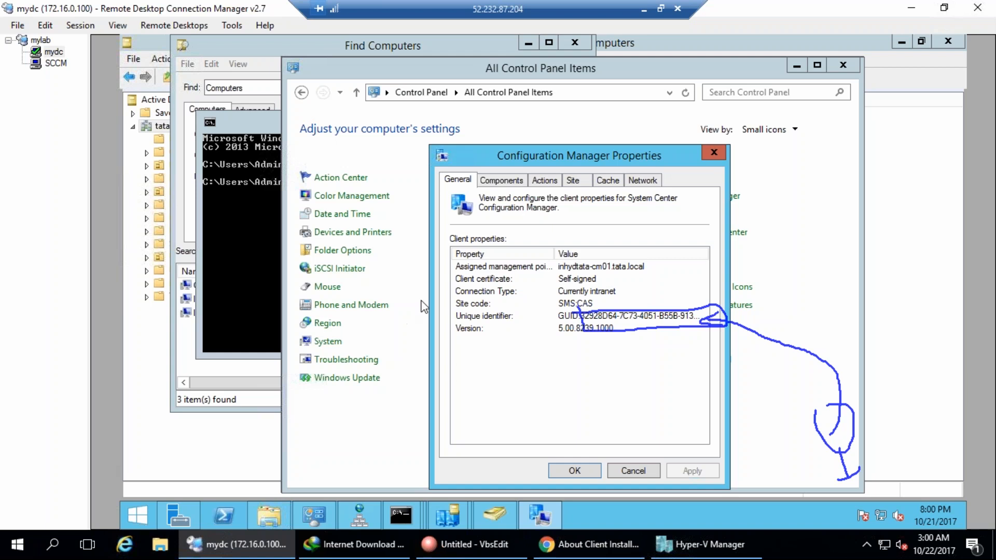
key(Escape)
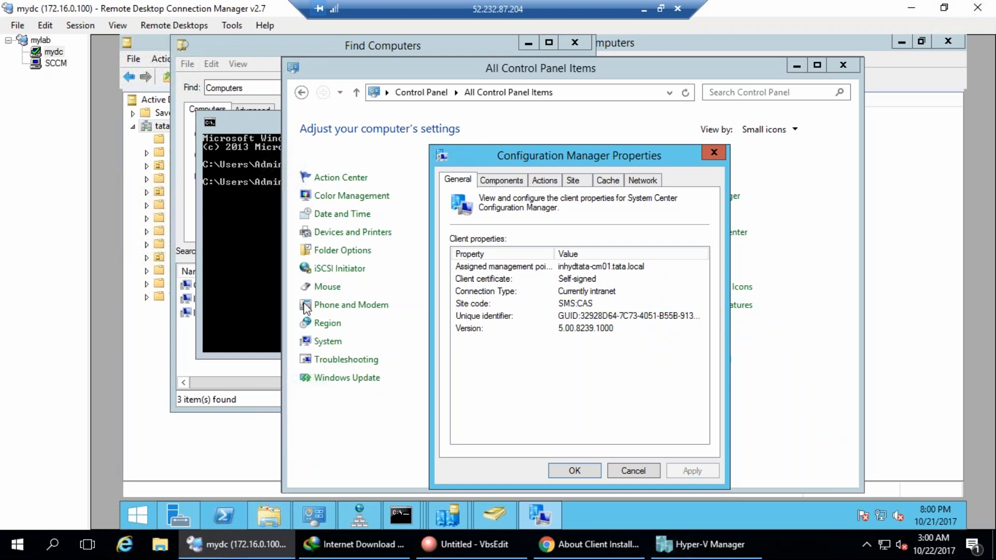
click(634, 472)
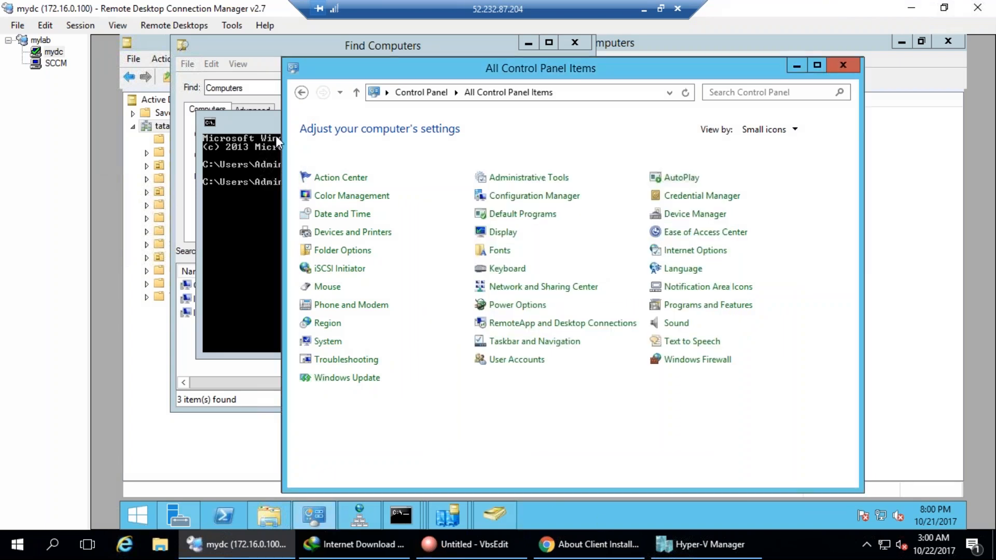
Reopen the client properties on mydc, then switch to the SCCM server session.
click(527, 197)
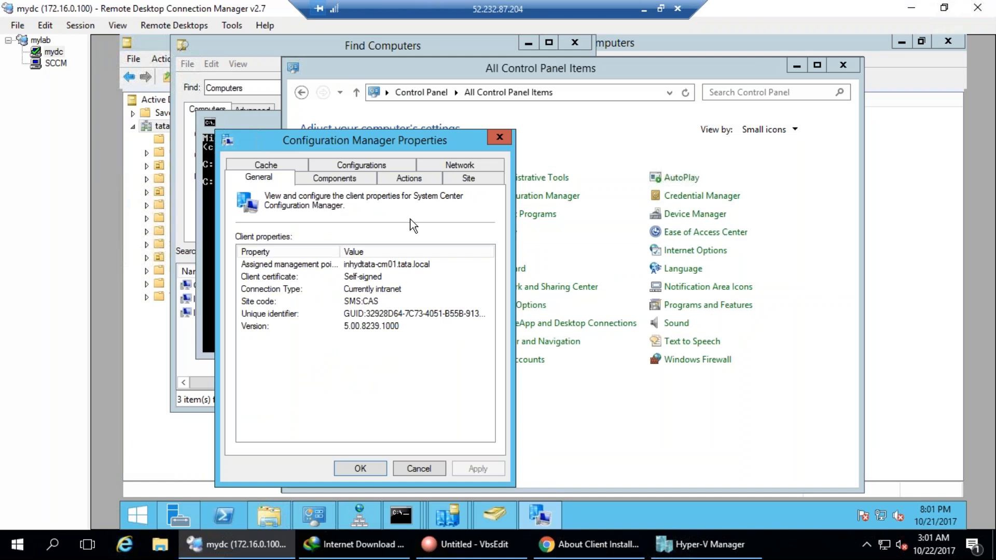
click(54, 52)
click(56, 62)
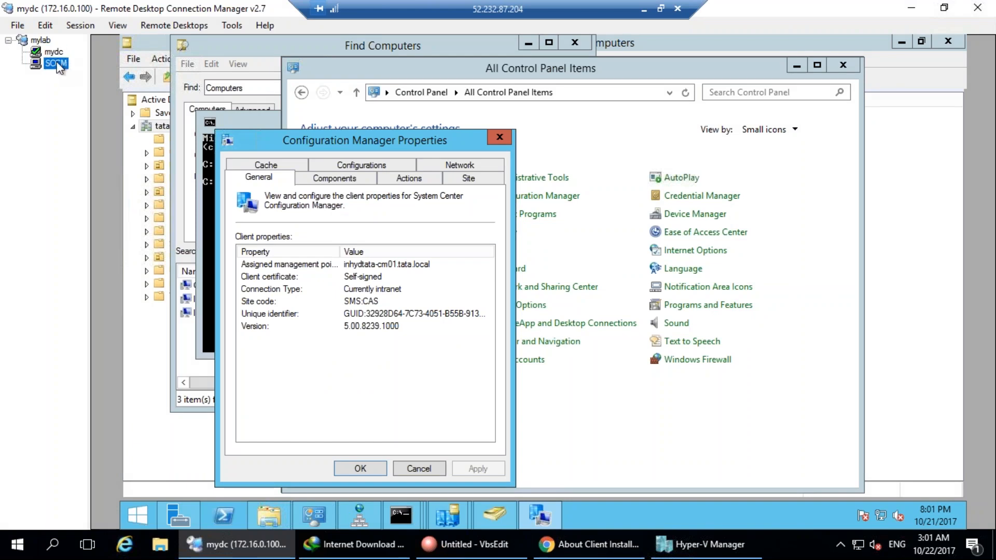
Navigate from the ccmsetup Logs folder up to the DC's Windows folder and mark the CCM folder.
click(334, 509)
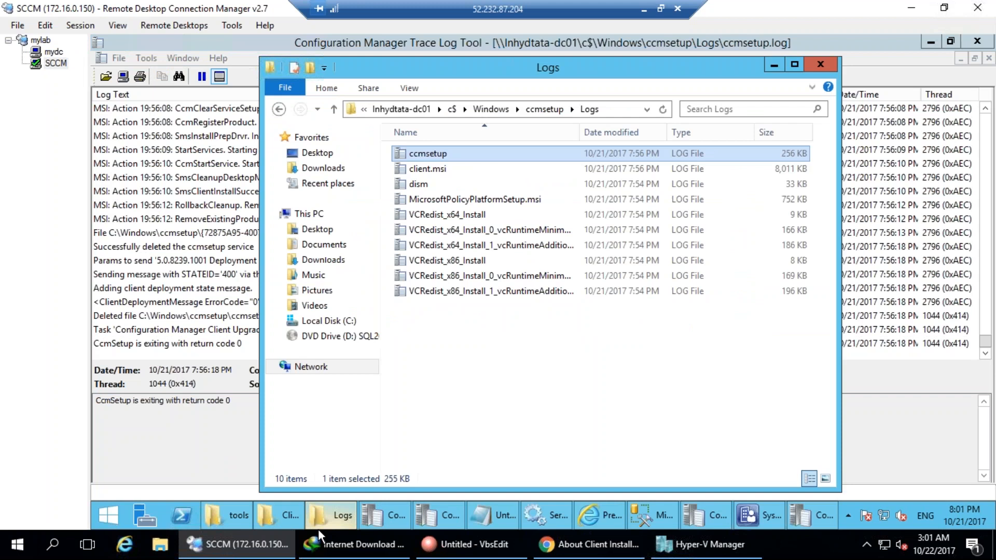
click(552, 112)
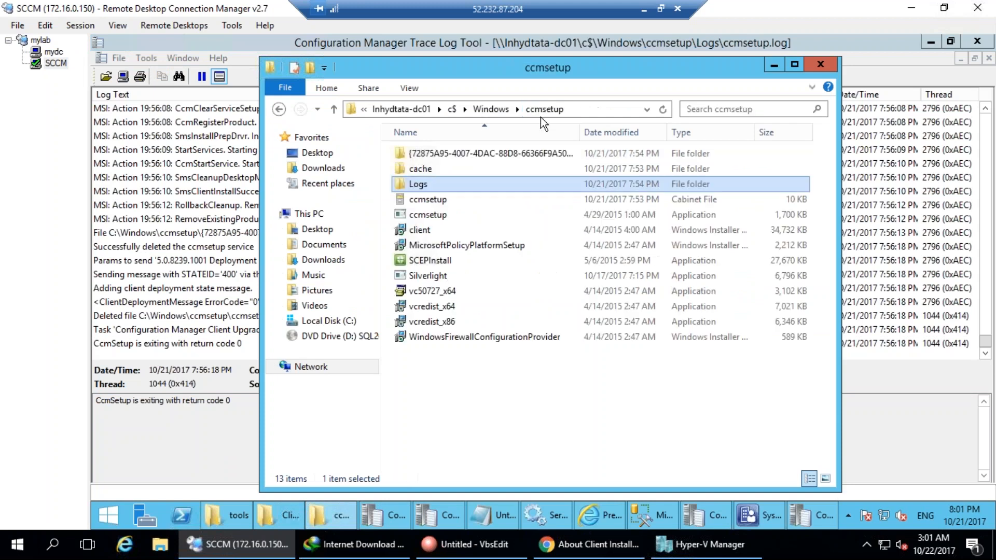
click(495, 109)
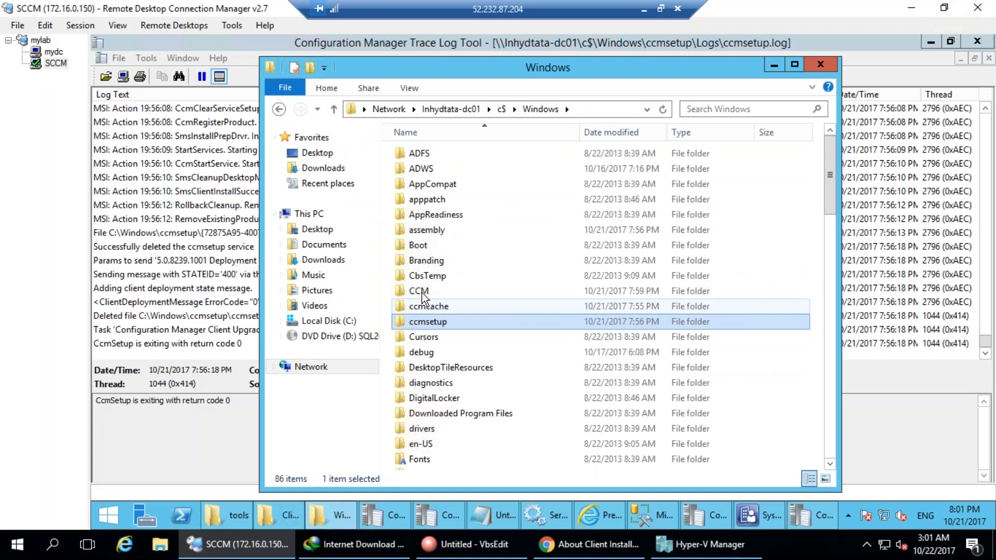
mouse_move(438, 289)
mouse_down()
mouse_move(410, 283)
mouse_move(410, 301)
mouse_move(444, 284)
mouse_move(424, 297)
mouse_move(492, 280)
mouse_up()
key(Escape)
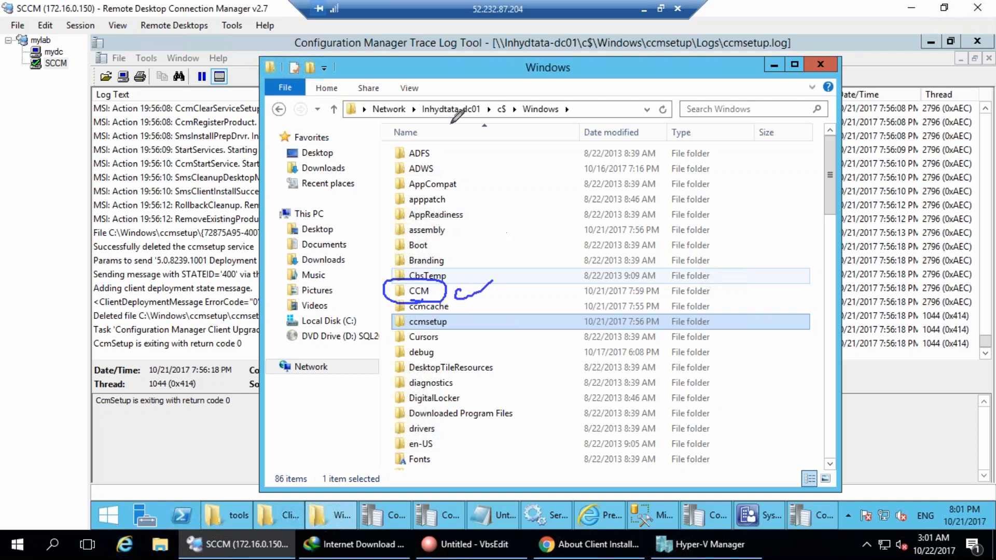
drag(424, 125, 567, 123)
drag(457, 290, 561, 278)
key(Escape)
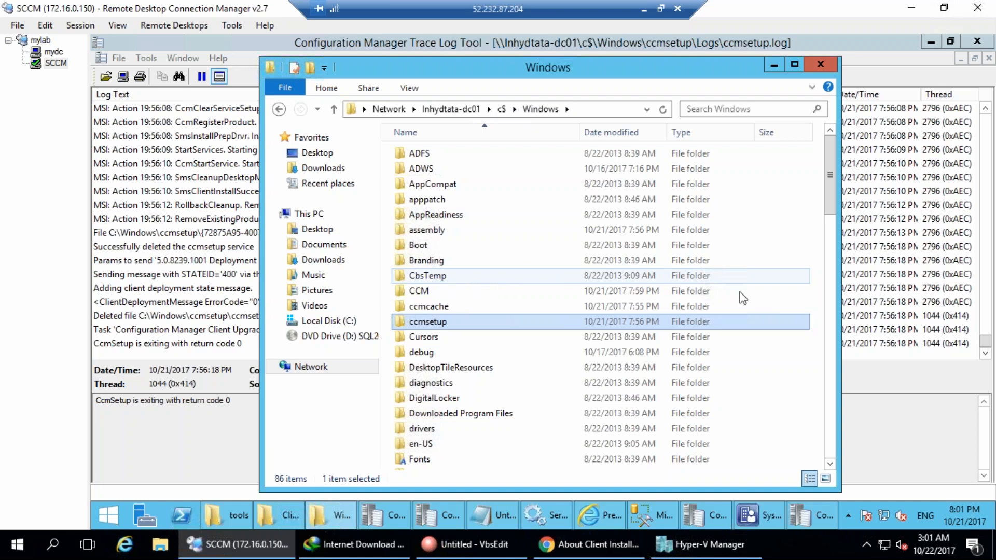
Go into CCM\Logs and launch ClientIDManagerStartup.log in the trace log viewer.
double_click(424, 292)
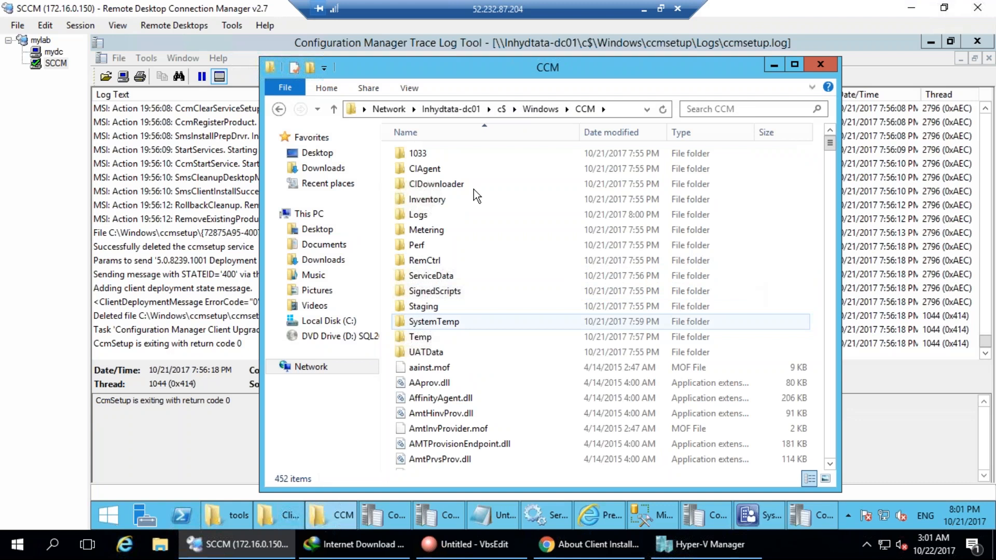
key(ctrl+2)
mouse_move(433, 203)
mouse_down()
mouse_move(397, 208)
mouse_move(421, 224)
mouse_move(433, 213)
mouse_move(524, 215)
mouse_up()
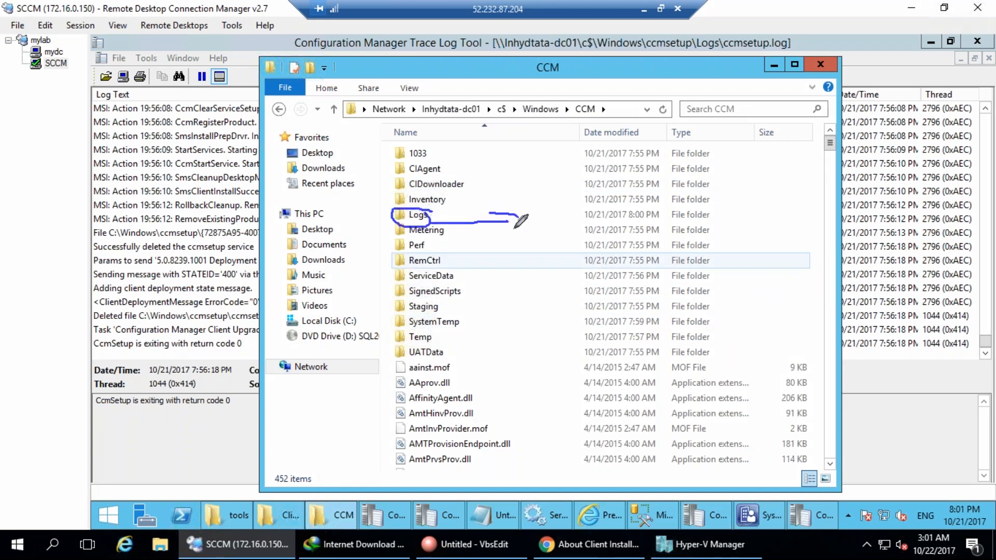
key(Escape)
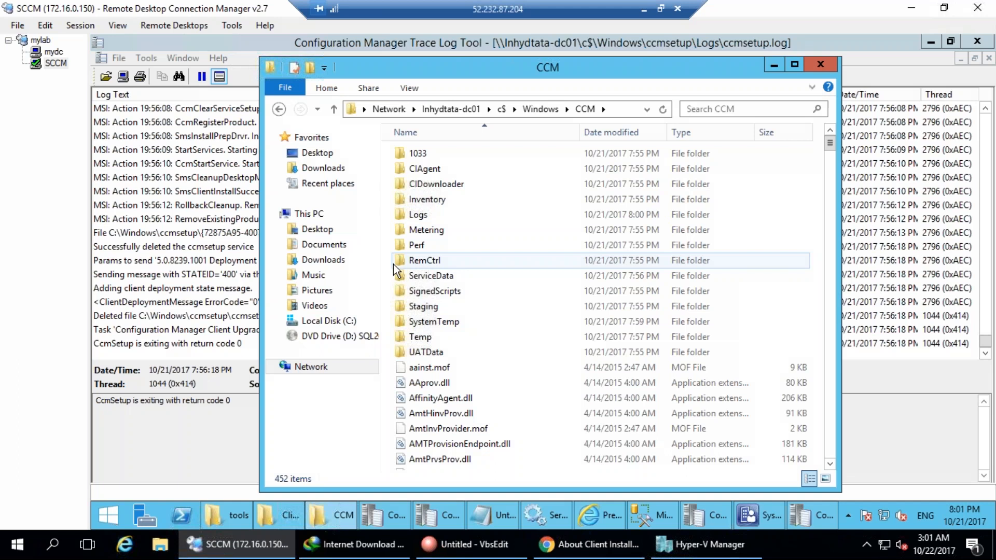
double_click(411, 215)
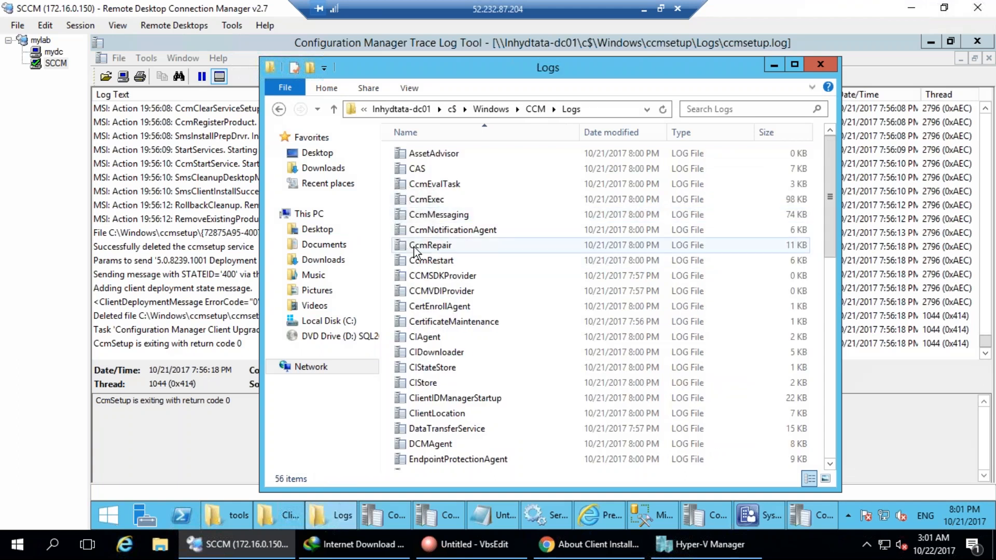
click(428, 231)
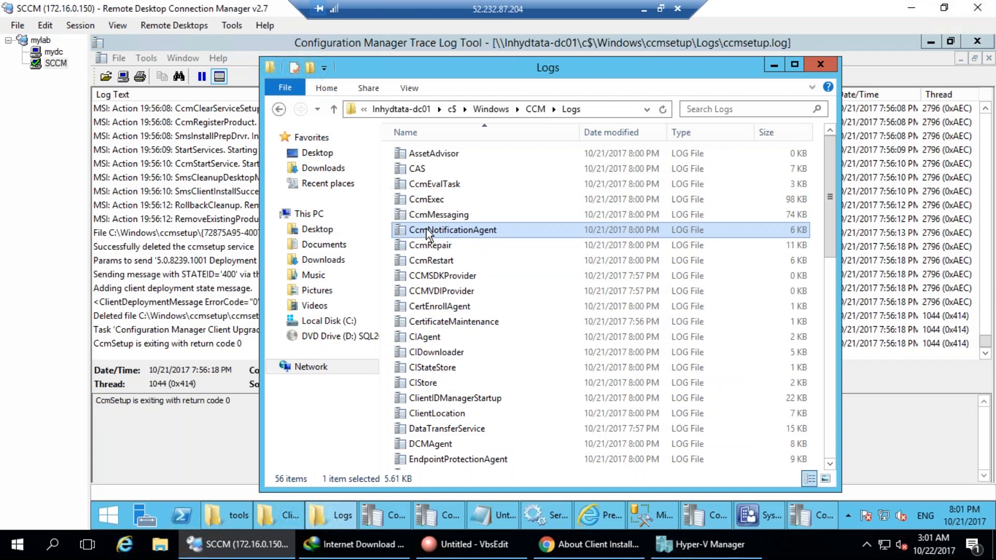
text(cl)
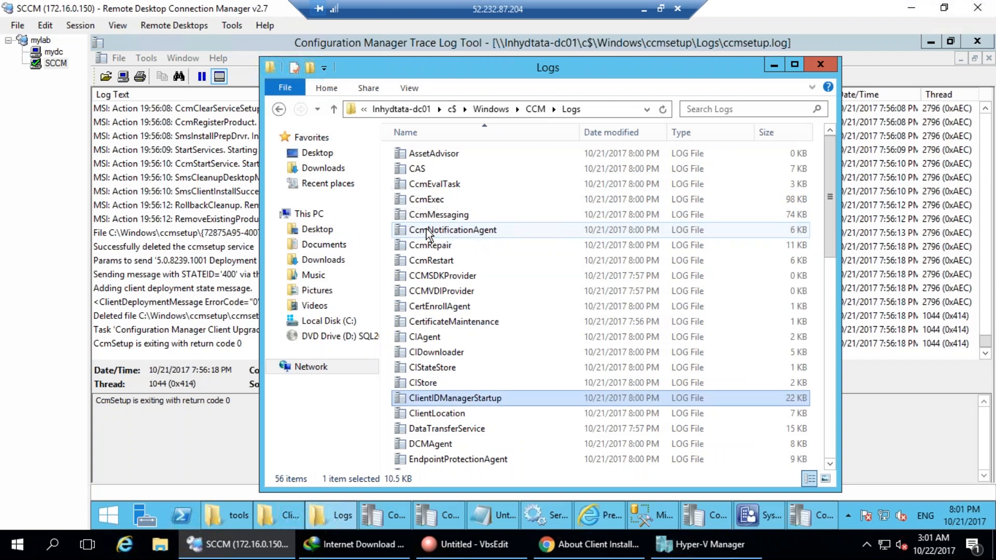
double_click(524, 397)
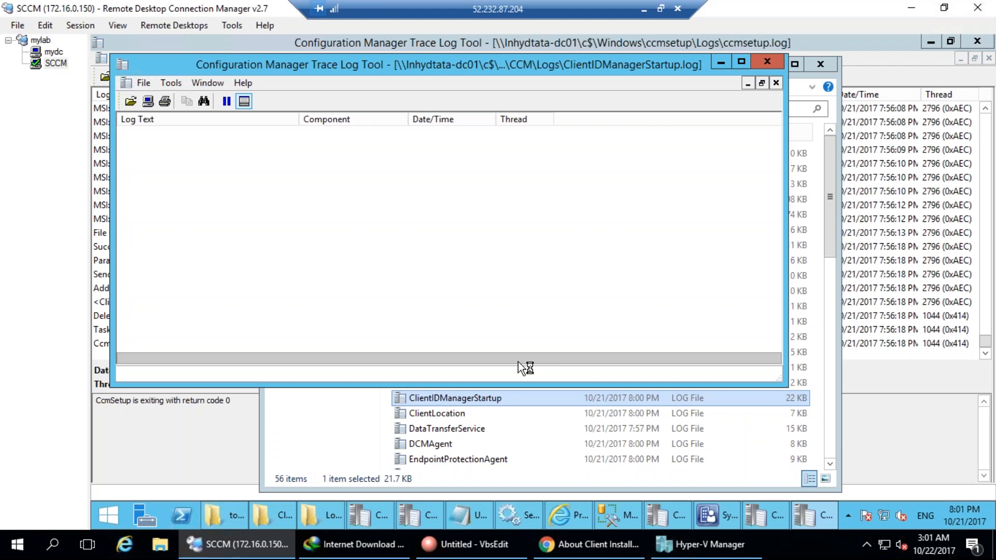
Maximize CMTrace and inspect the SMBIOS, OS Version 6.3, identity store and CCM_ServiceHost entries.
double_click(525, 64)
click(366, 232)
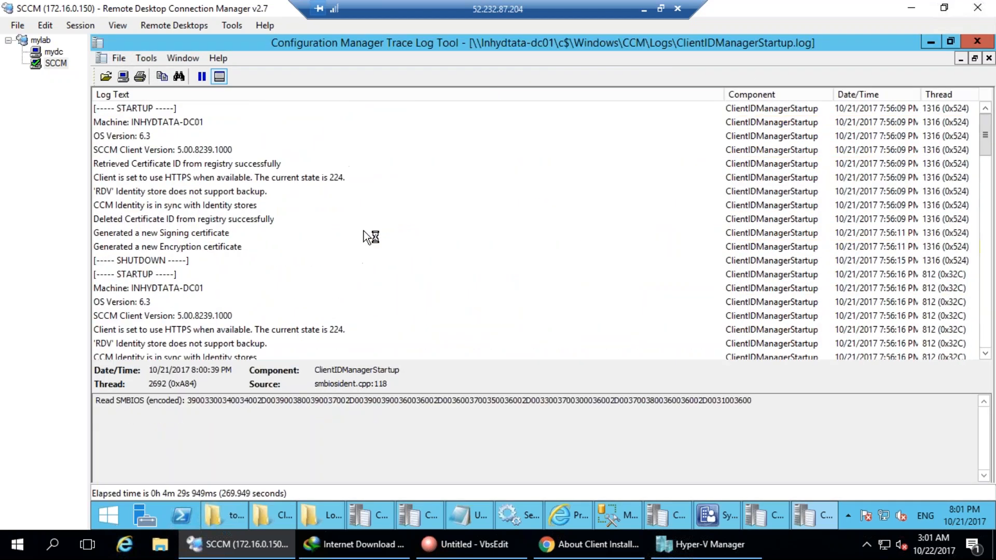
click(189, 139)
click(169, 275)
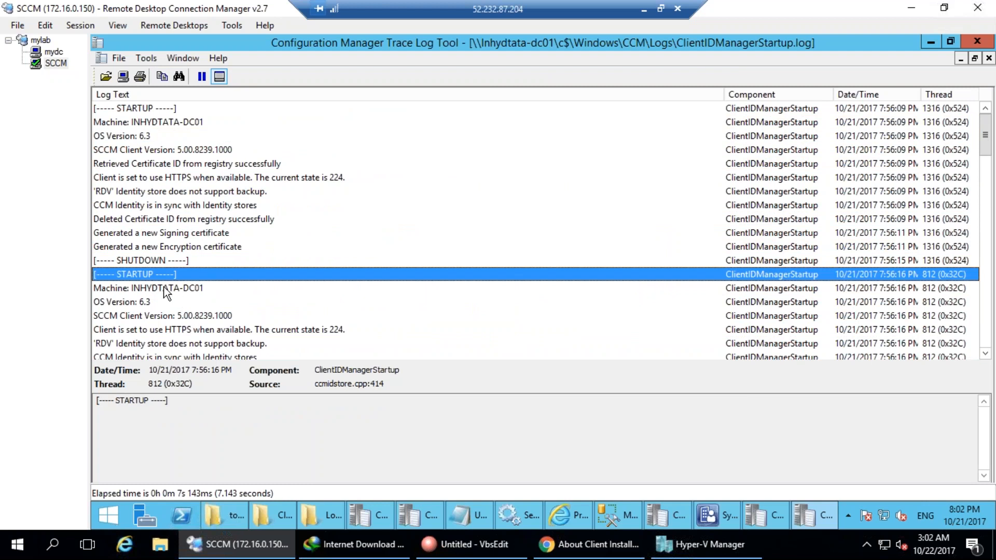
scroll(164, 288, down, 1)
click(197, 306)
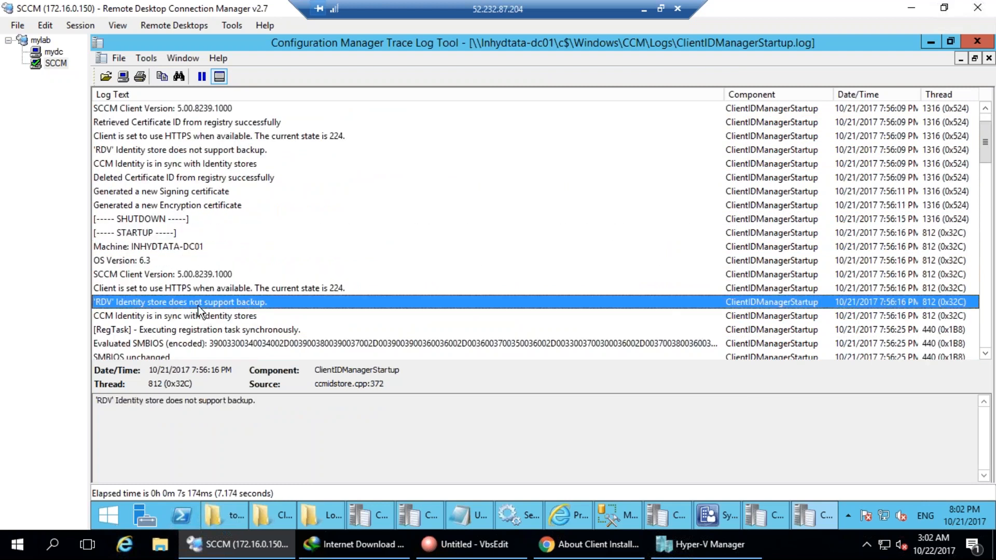
scroll(198, 307, down, 7)
scroll(192, 291, down, 1)
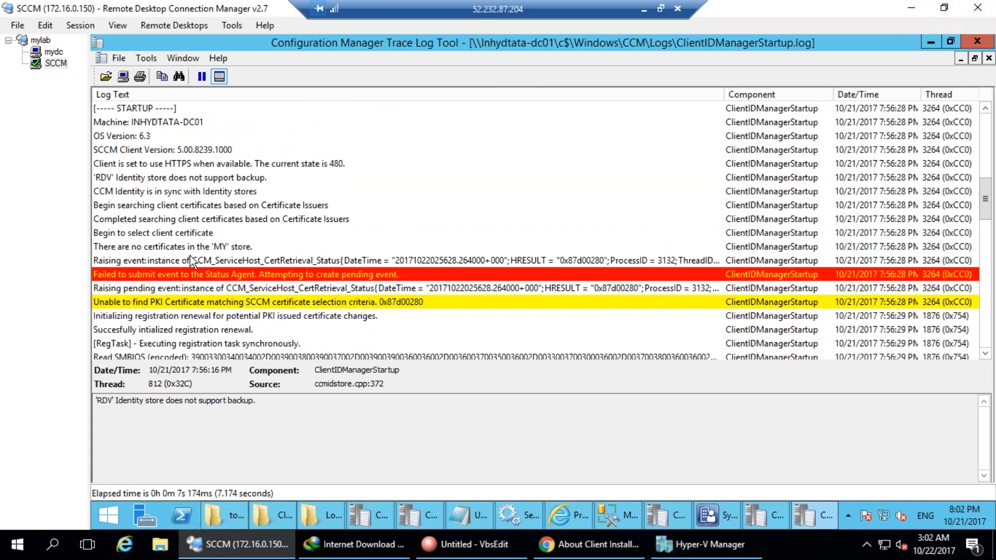
click(206, 262)
click(216, 290)
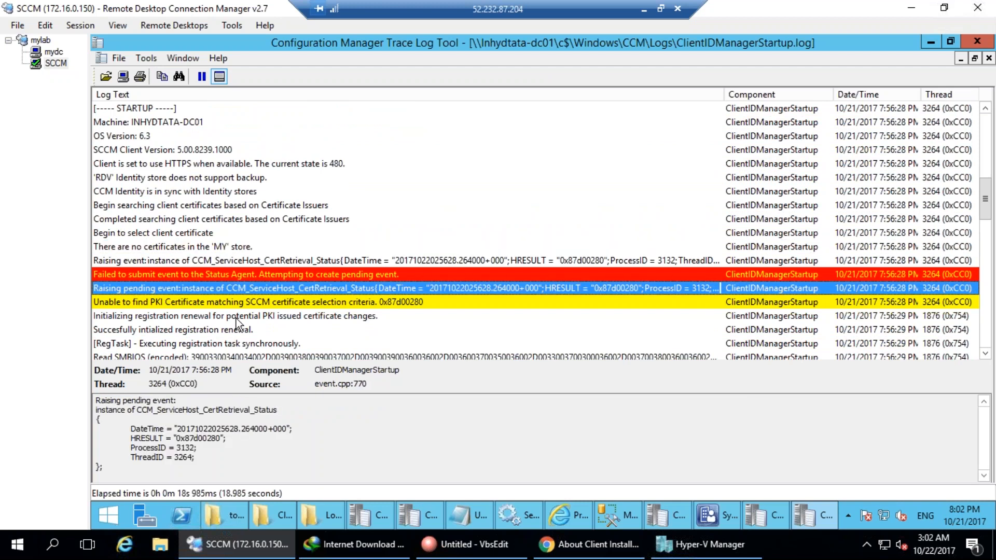
Mark PKI, then check the HardwareID, client-not-registered, registration pending and sleeping entries.
drag(280, 302, 265, 319)
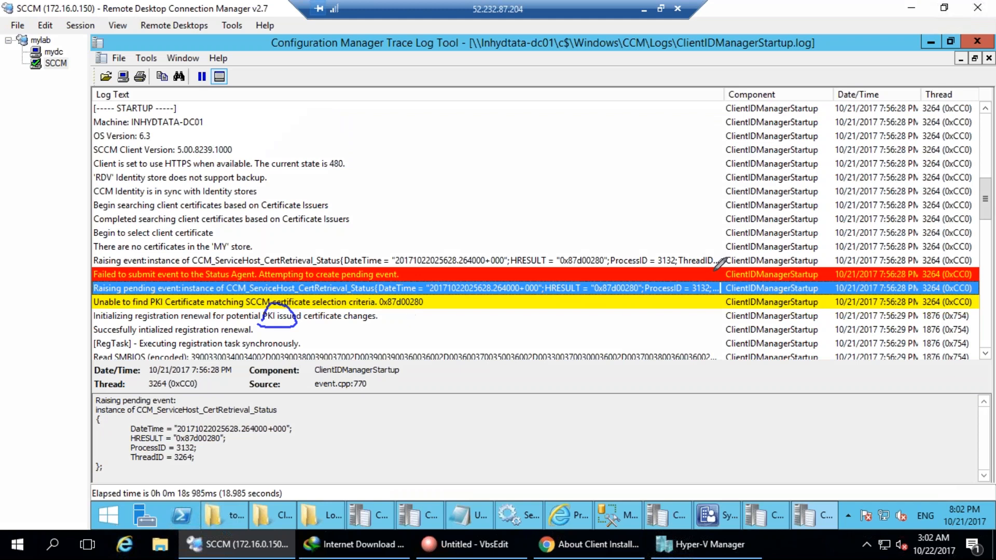
key(Escape)
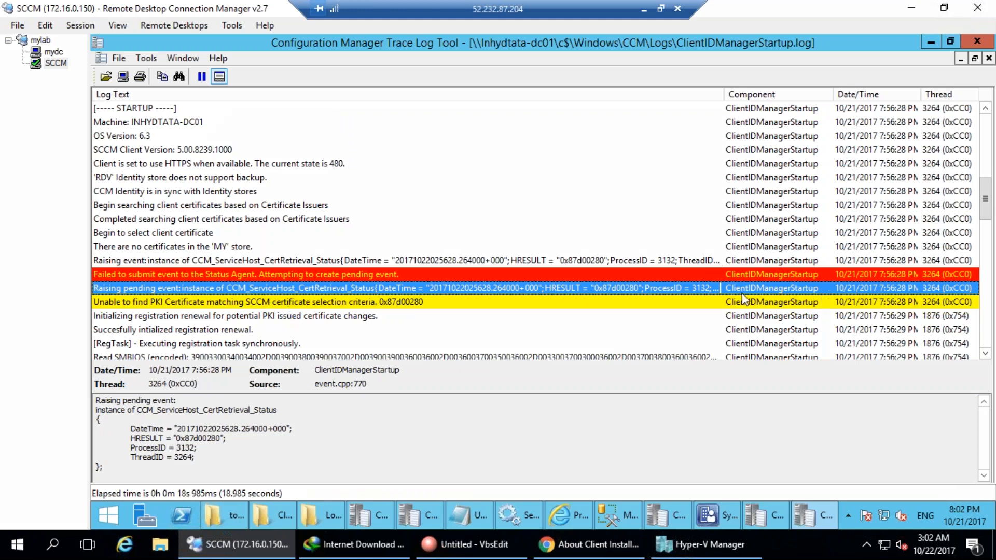
scroll(440, 294, down, 4)
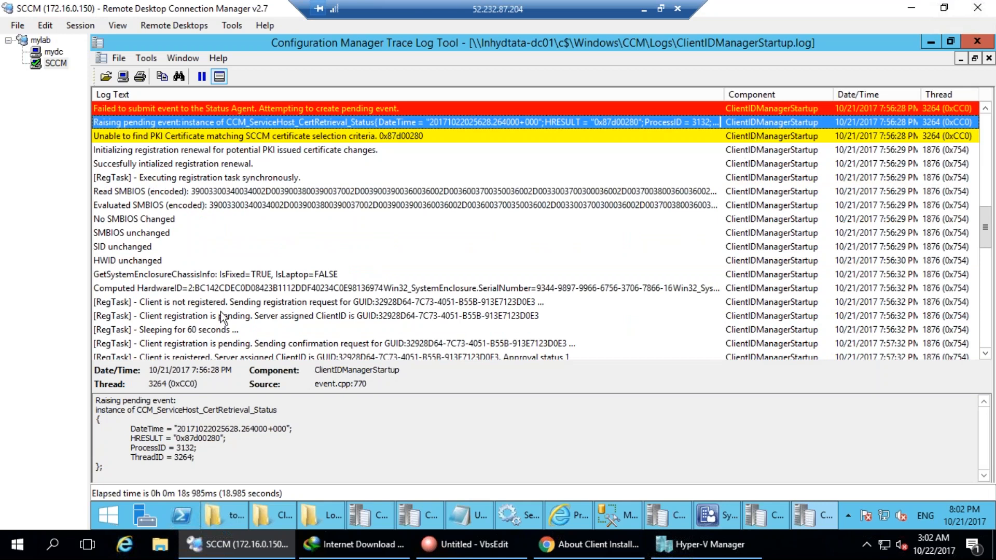
click(218, 290)
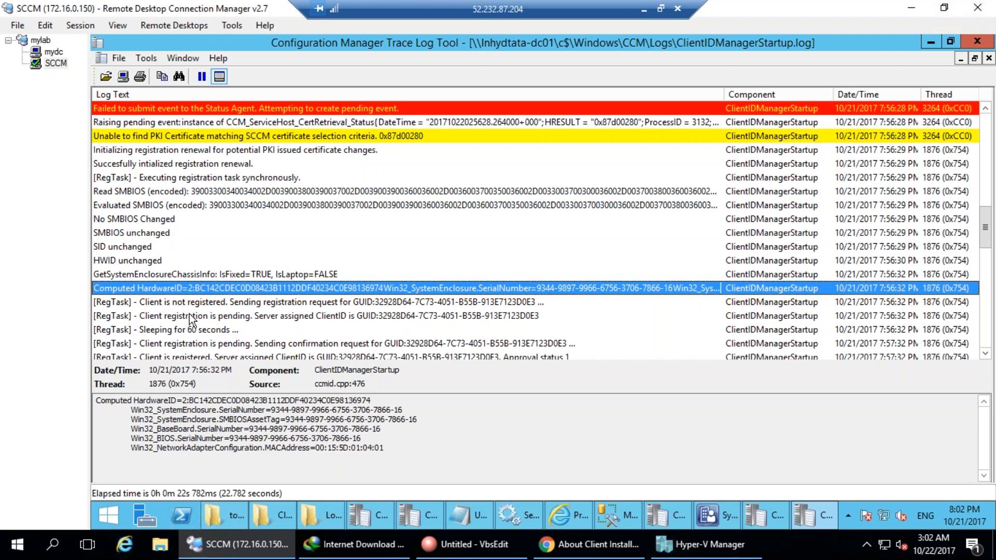
click(164, 306)
scroll(356, 304, down, 2)
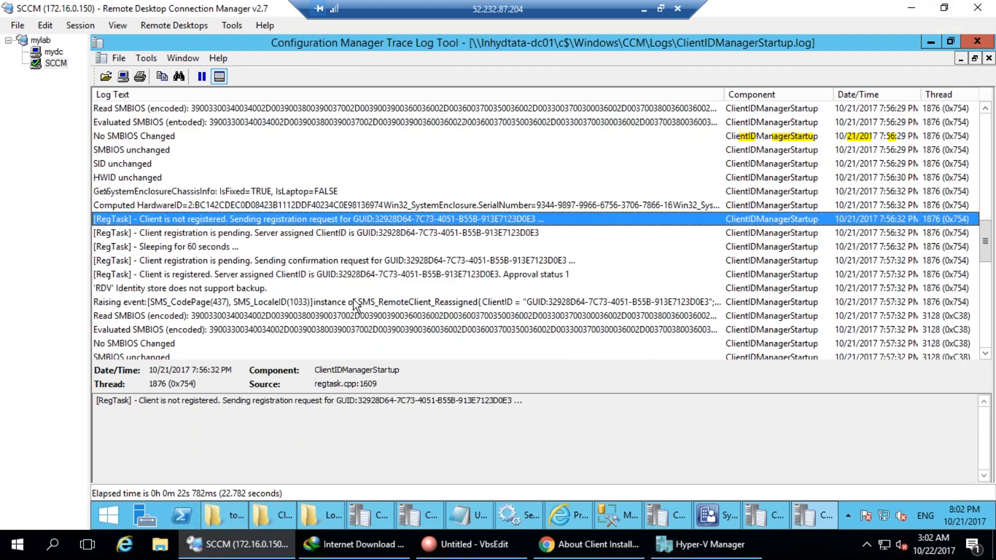
click(414, 233)
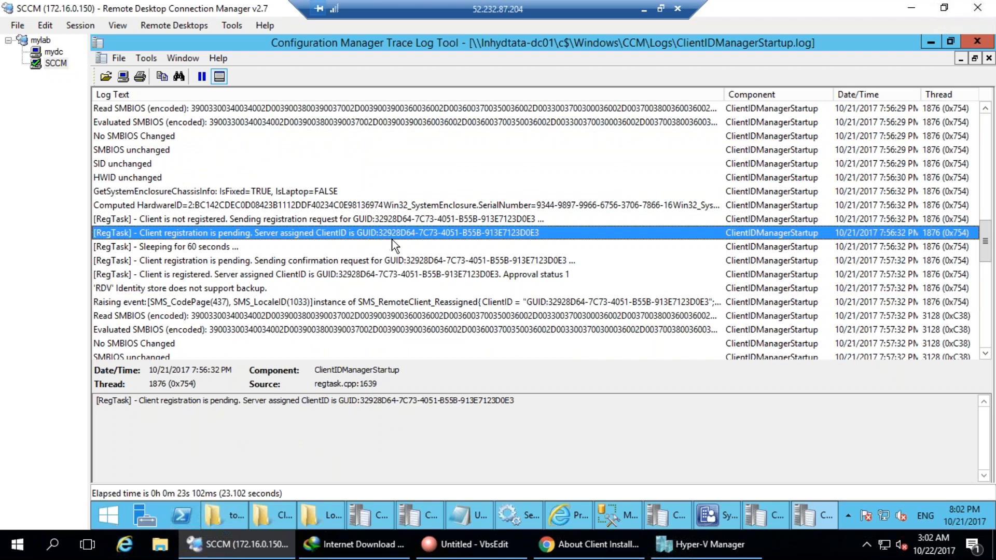
click(213, 248)
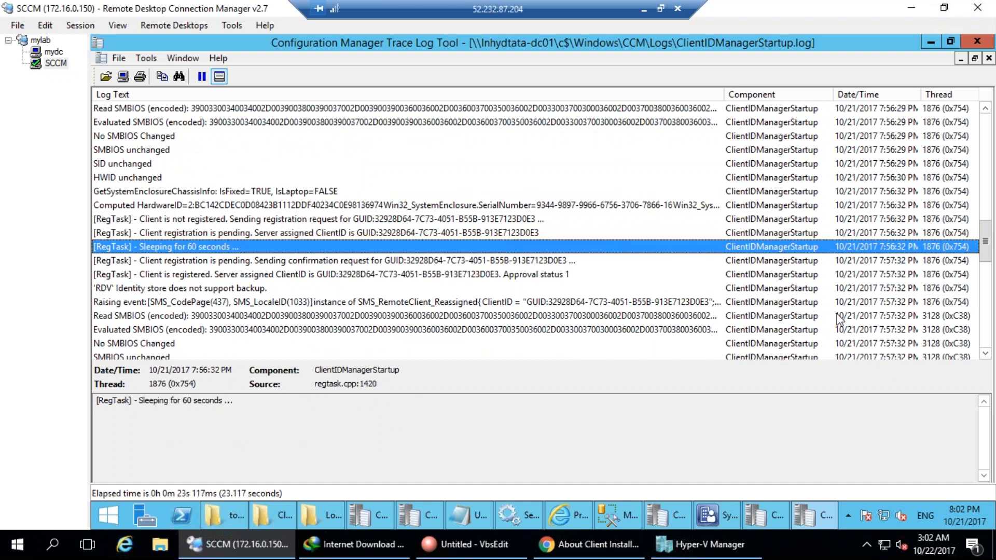
Circle 'Approval status 1' on the registration rows, then return to the Client installation folder.
drag(586, 259, 594, 251)
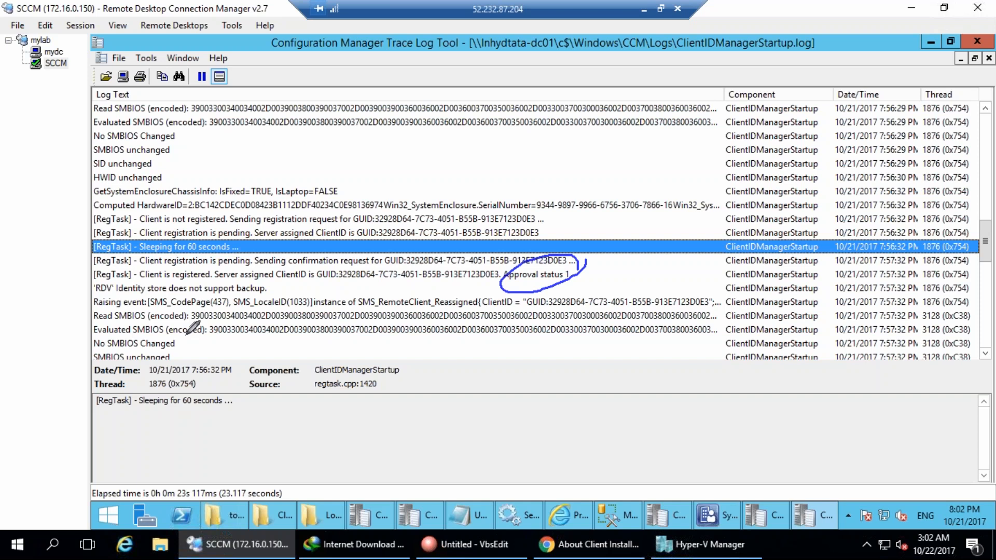
mouse_move(83, 298)
mouse_down()
mouse_move(87, 322)
mouse_move(519, 353)
mouse_move(280, 273)
mouse_move(67, 287)
mouse_up()
key(Escape)
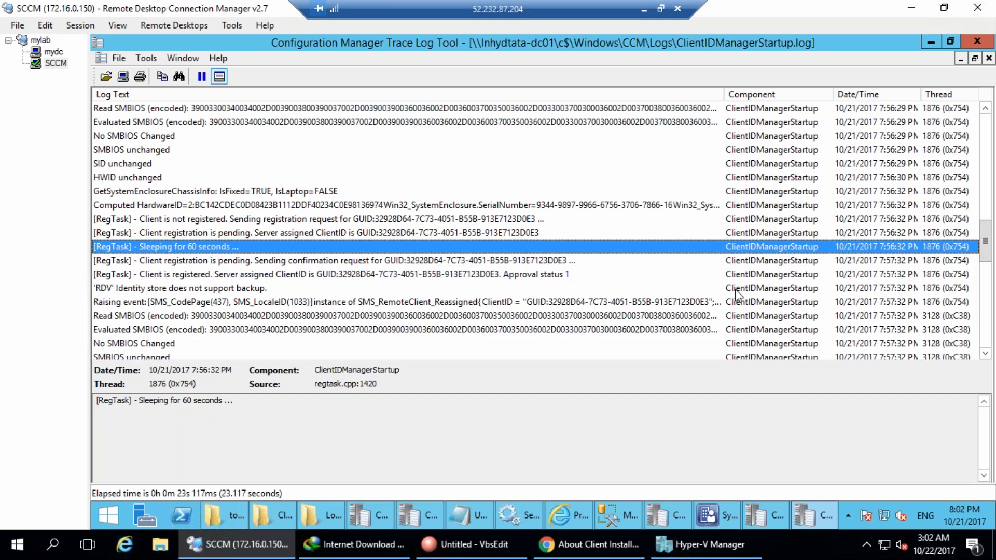
click(573, 318)
scroll(572, 319, down, 8)
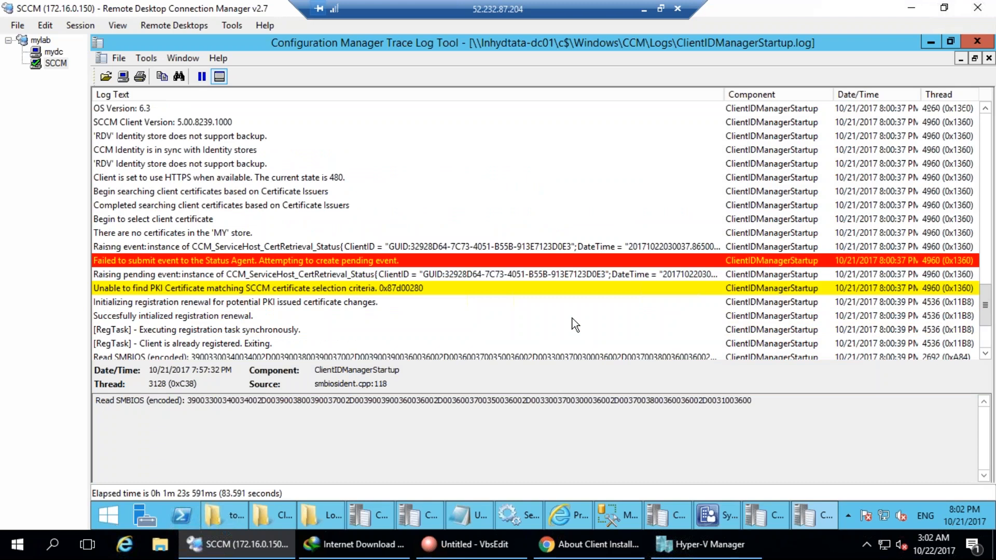
scroll(574, 325, up, 3)
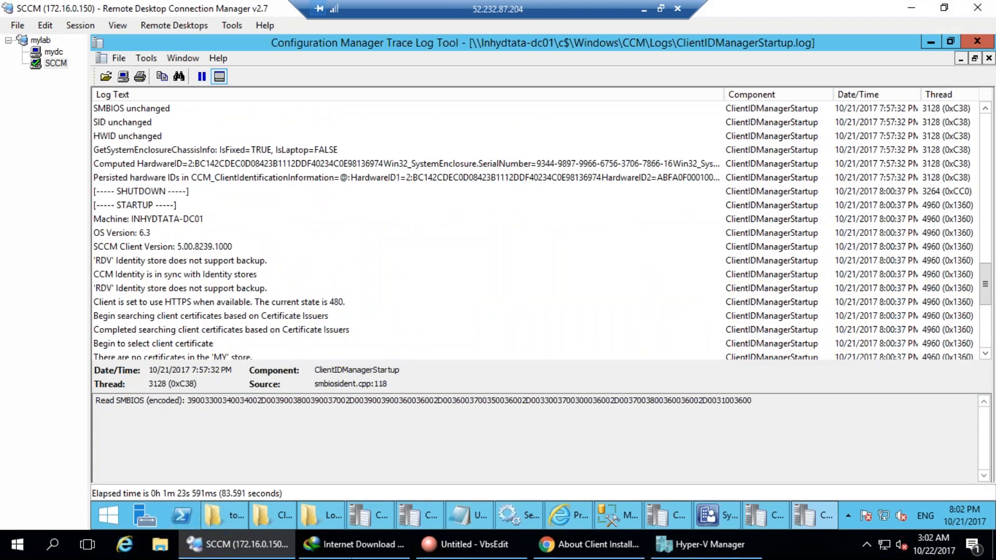
click(295, 518)
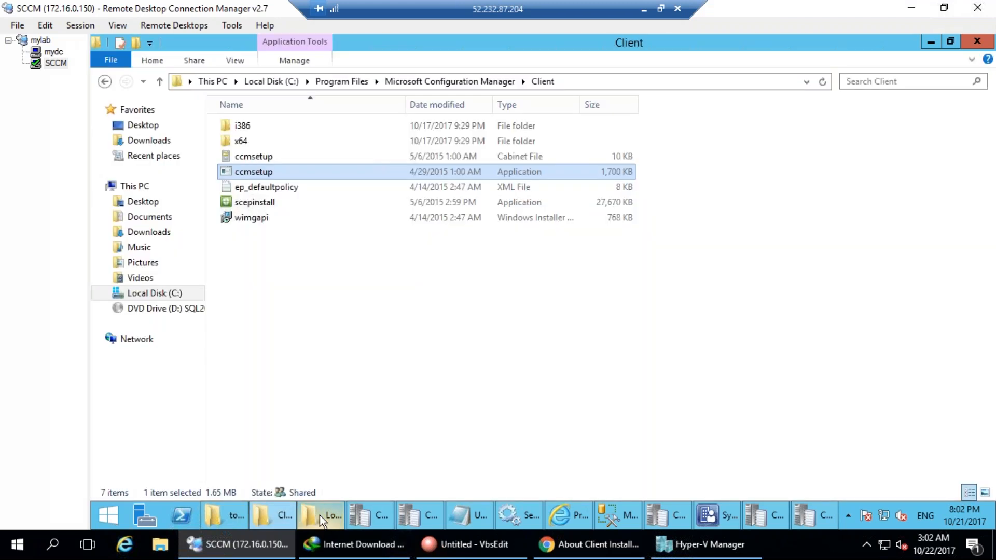
Scroll through the DC's CCM Logs folder, then switch back to the mydc session.
click(320, 515)
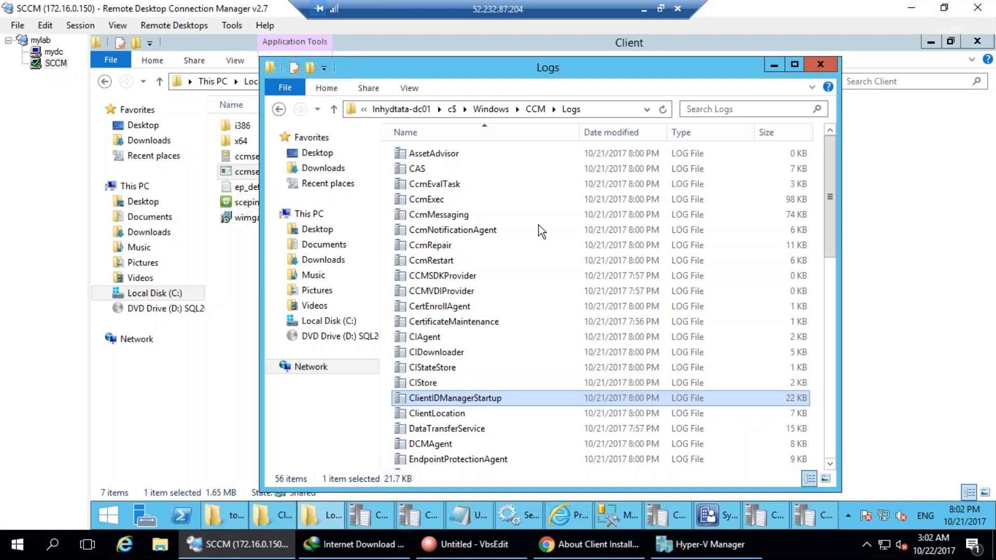
scroll(558, 368, down, 11)
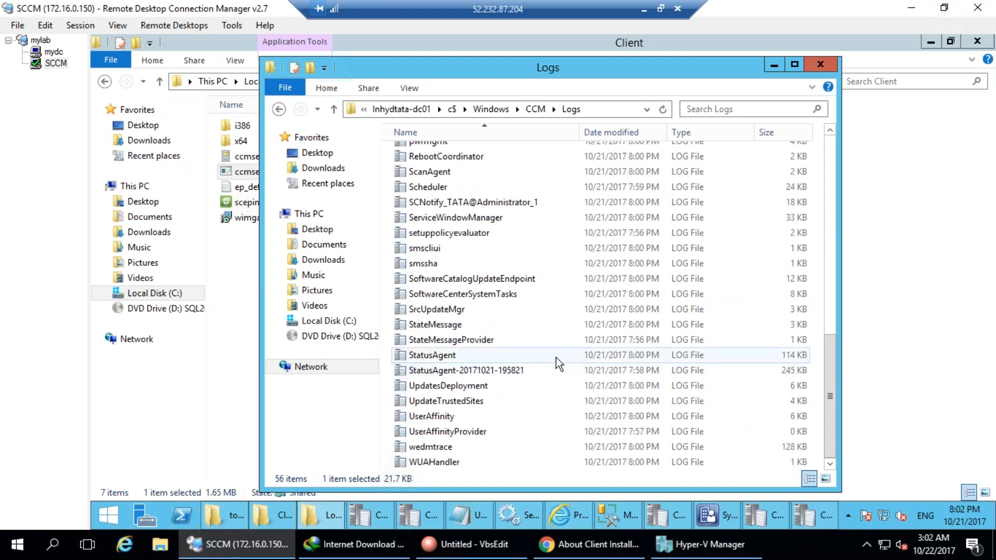
click(56, 53)
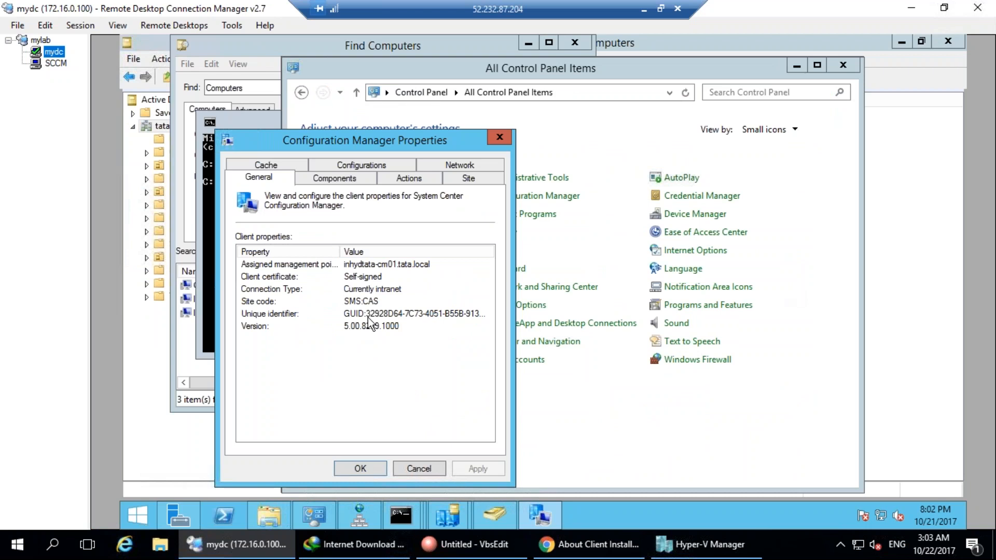
Back on mydc, list the client components sorted by Status.
click(404, 314)
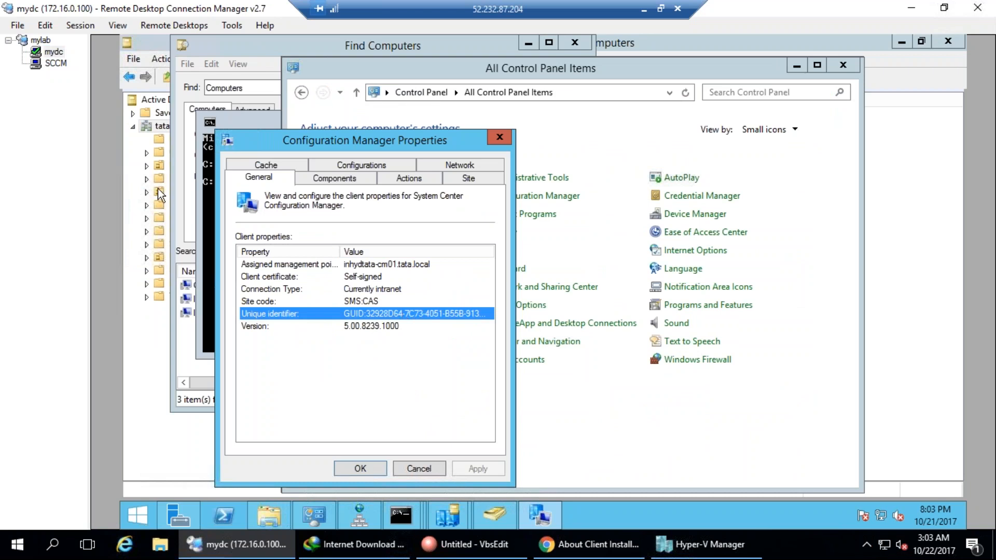
click(56, 63)
click(53, 52)
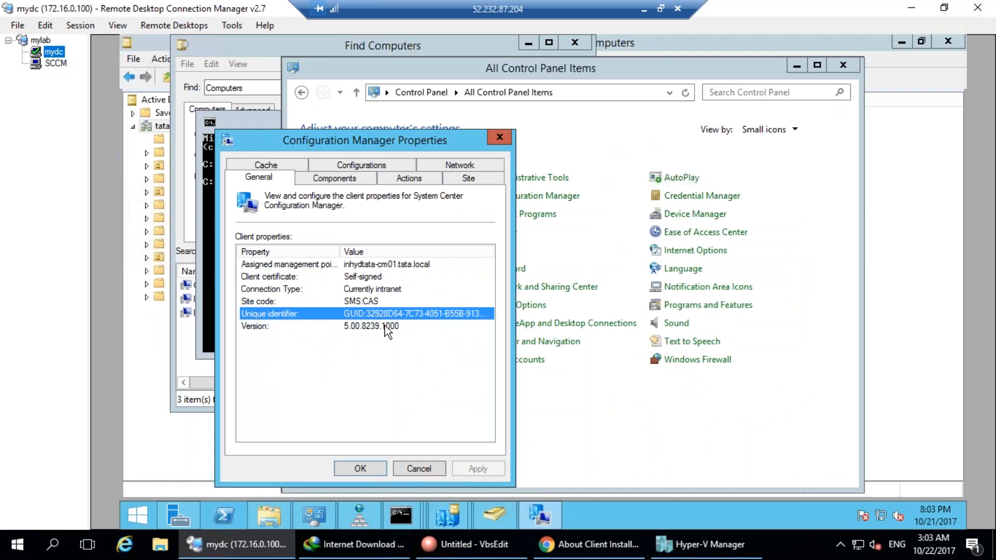
click(342, 179)
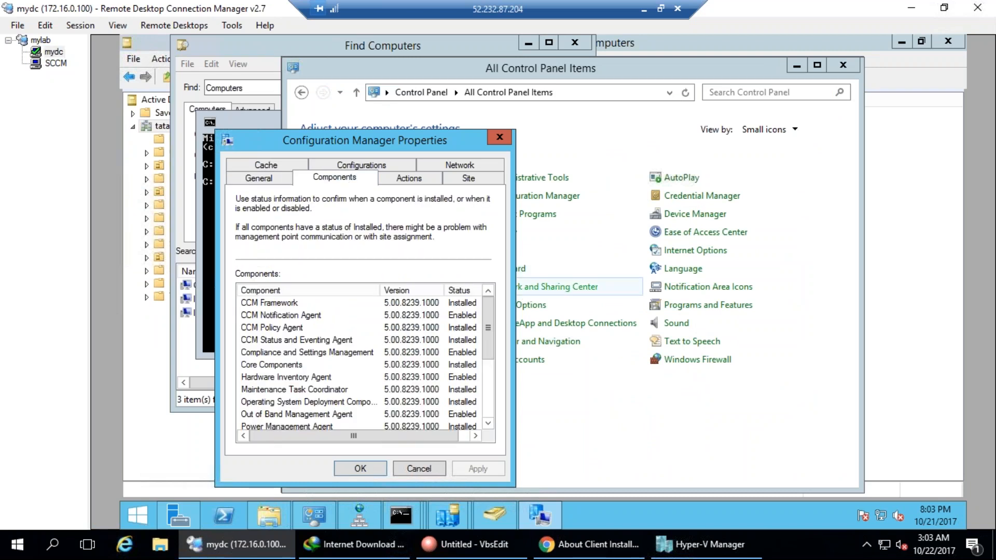
click(462, 291)
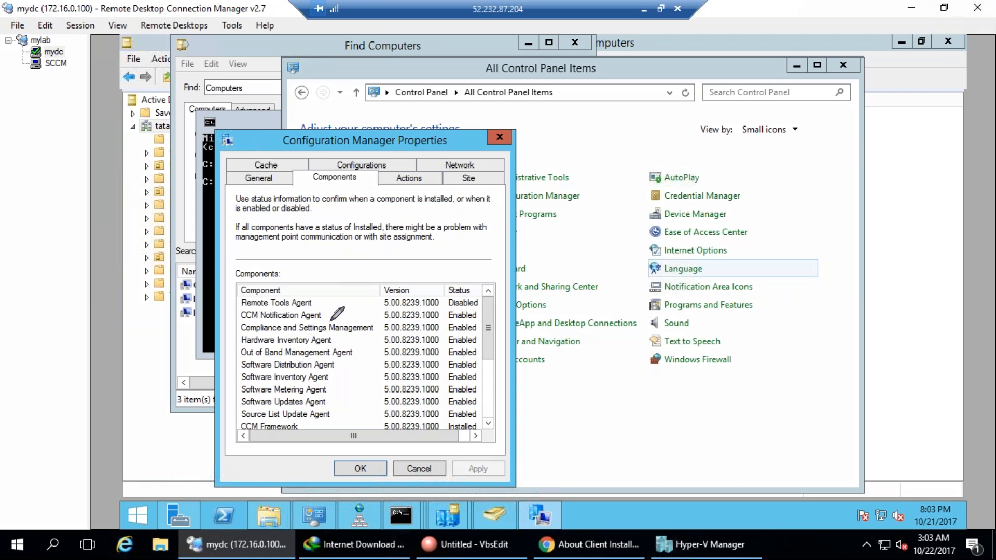
Tick the Enabled agents and draw arrows toward the lower components and their statuses.
drag(329, 314, 395, 317)
mouse_move(331, 342)
mouse_down()
mouse_move(354, 333)
mouse_move(369, 343)
mouse_move(354, 360)
mouse_up()
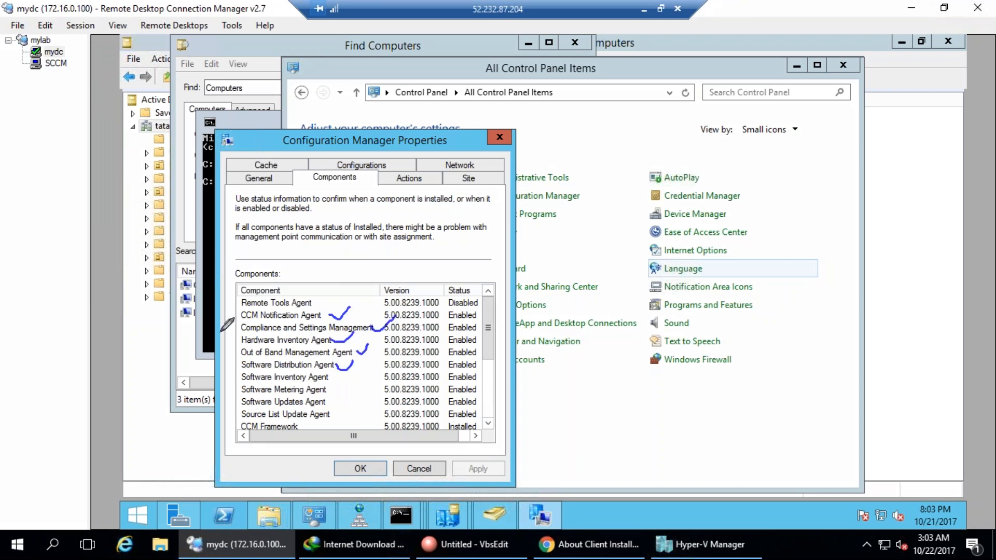
click(78, 484)
mouse_move(78, 483)
mouse_down()
mouse_move(156, 369)
mouse_move(238, 358)
mouse_up()
mouse_move(132, 497)
mouse_down()
mouse_move(165, 435)
mouse_move(227, 375)
mouse_up()
click(166, 485)
drag(167, 486, 233, 390)
drag(198, 480, 251, 399)
drag(204, 499, 261, 419)
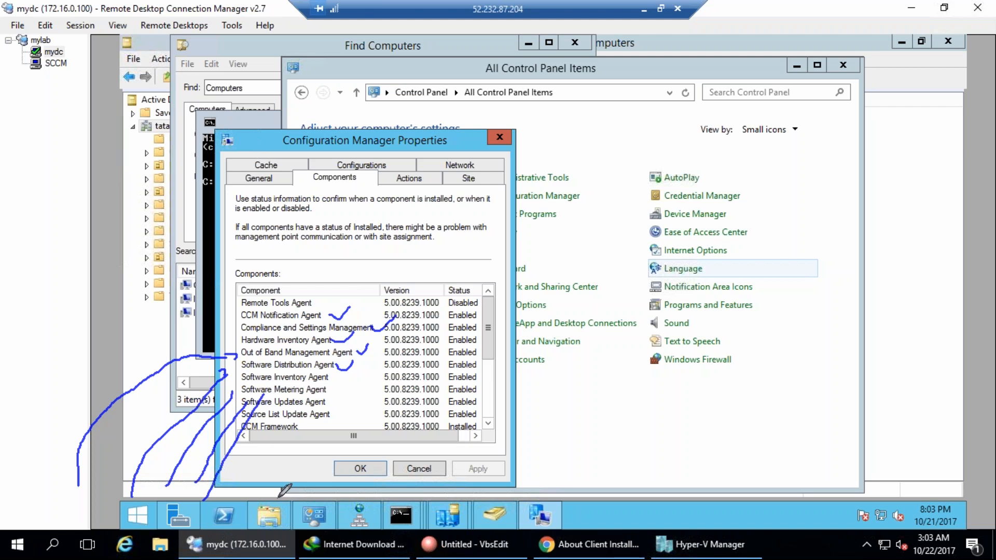
drag(243, 314, 231, 402)
drag(223, 395, 274, 445)
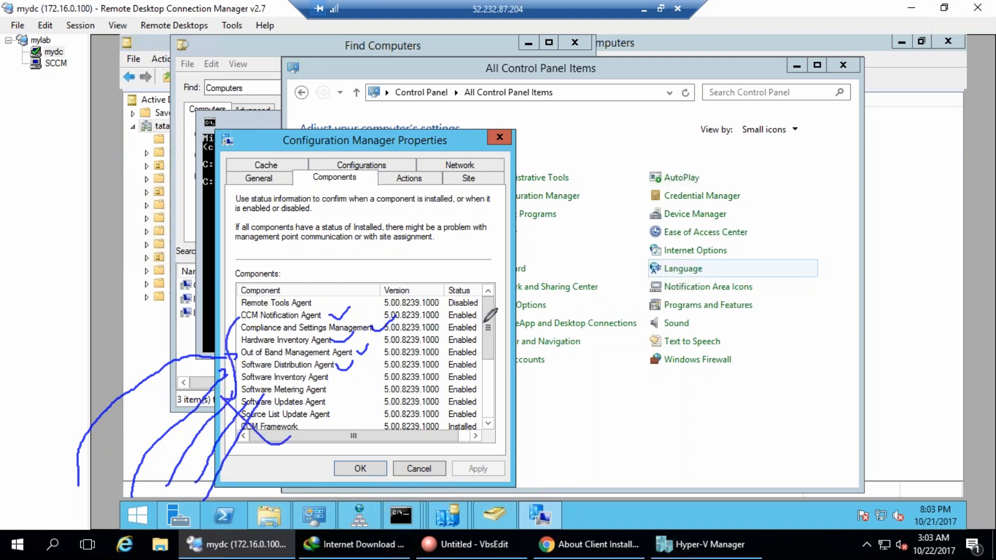
mouse_move(468, 325)
mouse_down()
mouse_move(523, 353)
mouse_move(508, 451)
mouse_up()
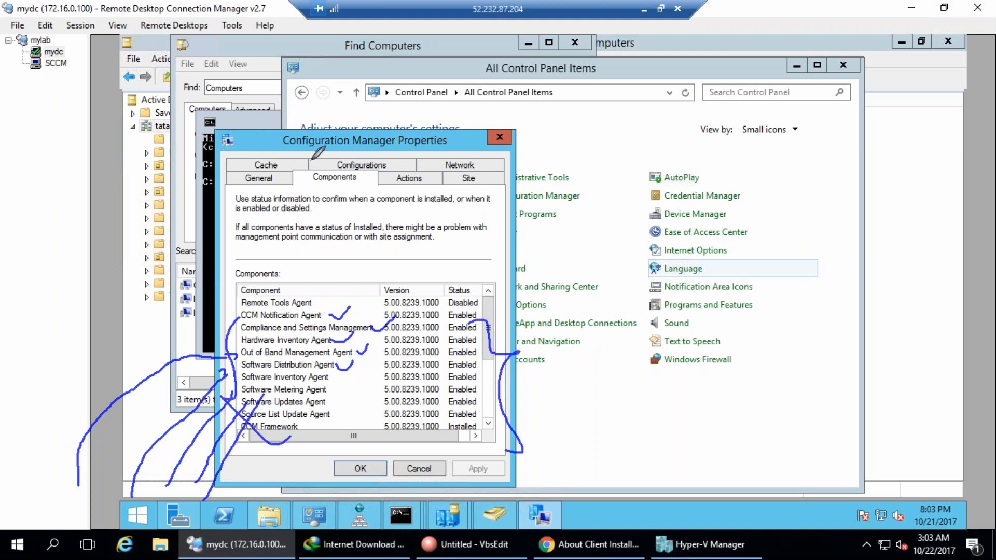
Link Control Panel to the properties, circle the Version and Status values, and scroll down.
mouse_move(332, 76)
mouse_down()
mouse_move(345, 87)
mouse_move(341, 110)
mouse_move(458, 244)
mouse_up()
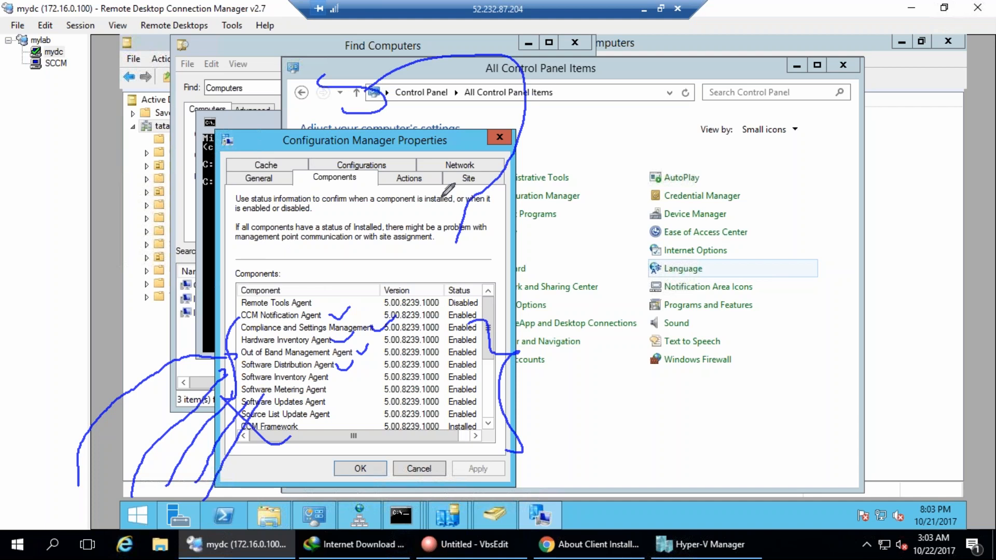
drag(442, 198, 505, 225)
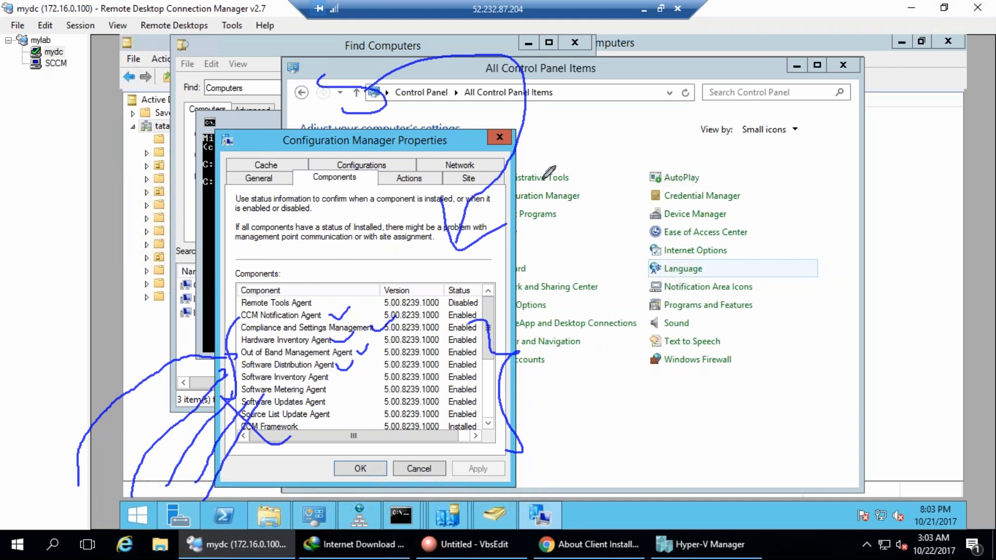
mouse_move(490, 319)
mouse_down()
mouse_move(455, 440)
mouse_move(498, 404)
mouse_up()
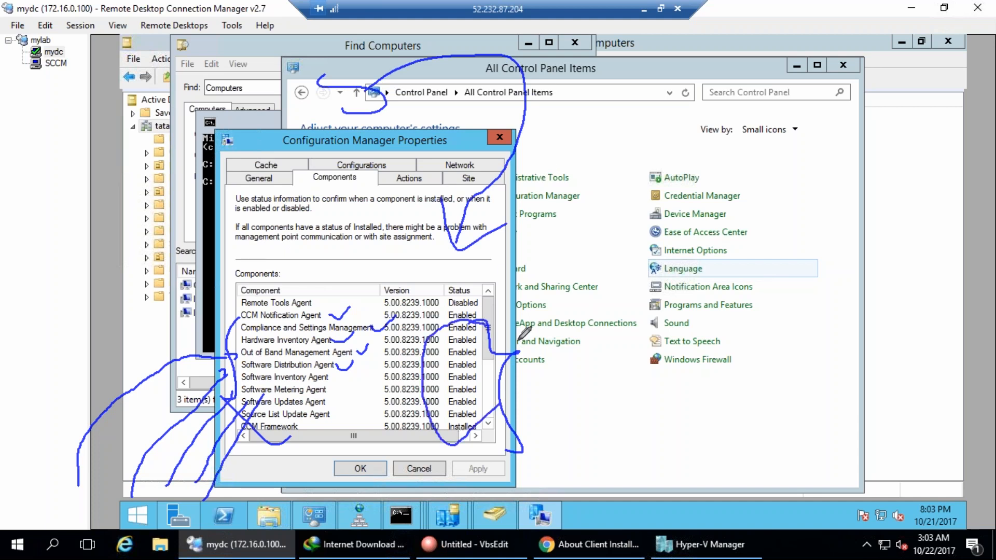
key(Escape)
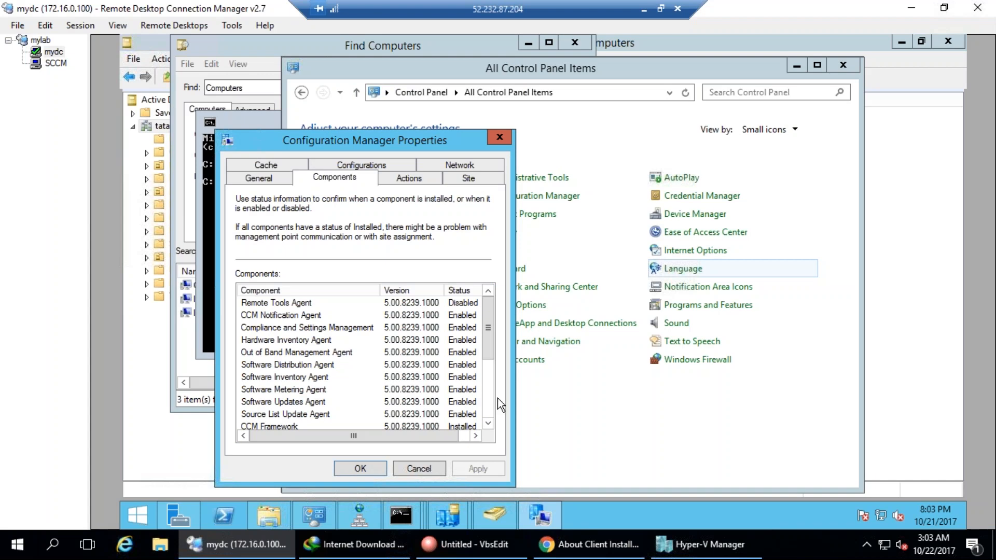
scroll(493, 400, down, 4)
key(ctrl+2)
mouse_move(440, 314)
mouse_down()
mouse_move(475, 431)
mouse_move(452, 311)
mouse_move(425, 323)
mouse_up()
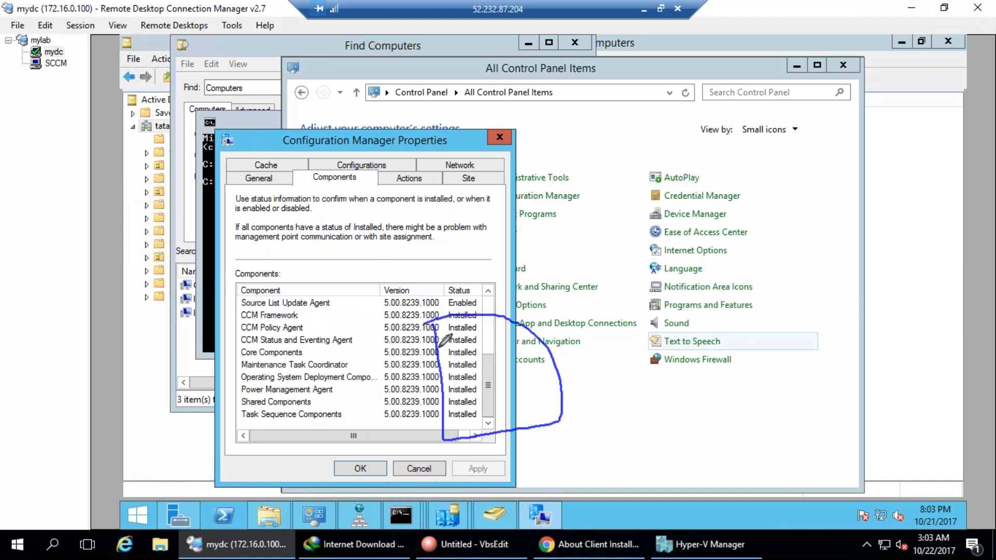
Pen-annotate the mydc and SCCM machines, linking the server to the Installed component statuses and explanation wording.
drag(69, 56, 68, 125)
mouse_move(61, 80)
mouse_down()
mouse_move(234, 63)
mouse_move(418, 351)
mouse_move(477, 367)
mouse_up()
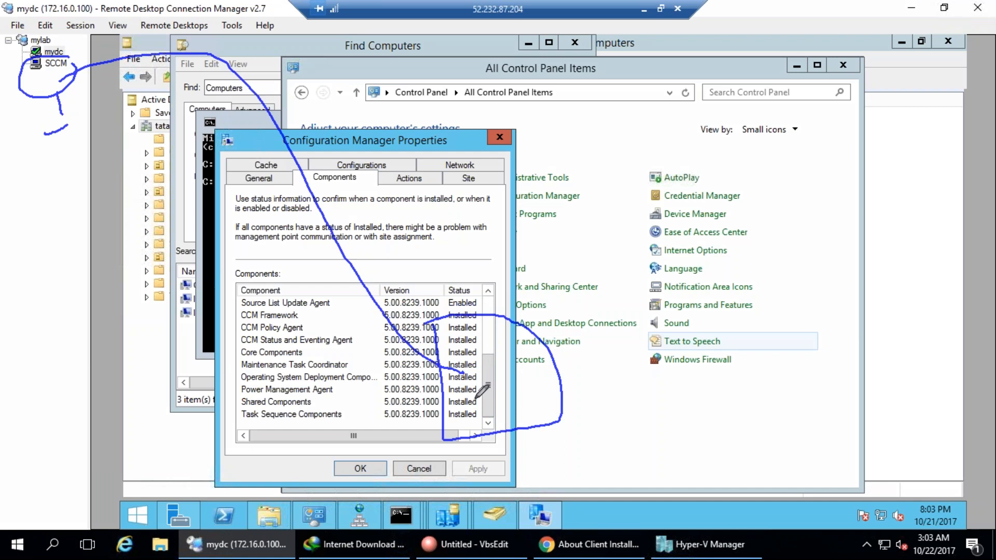
mouse_move(332, 385)
mouse_down()
mouse_move(235, 388)
mouse_move(357, 393)
mouse_up()
mouse_move(446, 178)
mouse_down()
mouse_move(470, 250)
mouse_move(435, 226)
mouse_up()
mouse_move(345, 228)
mouse_down()
mouse_move(327, 254)
mouse_move(374, 282)
mouse_up()
drag(376, 248, 431, 236)
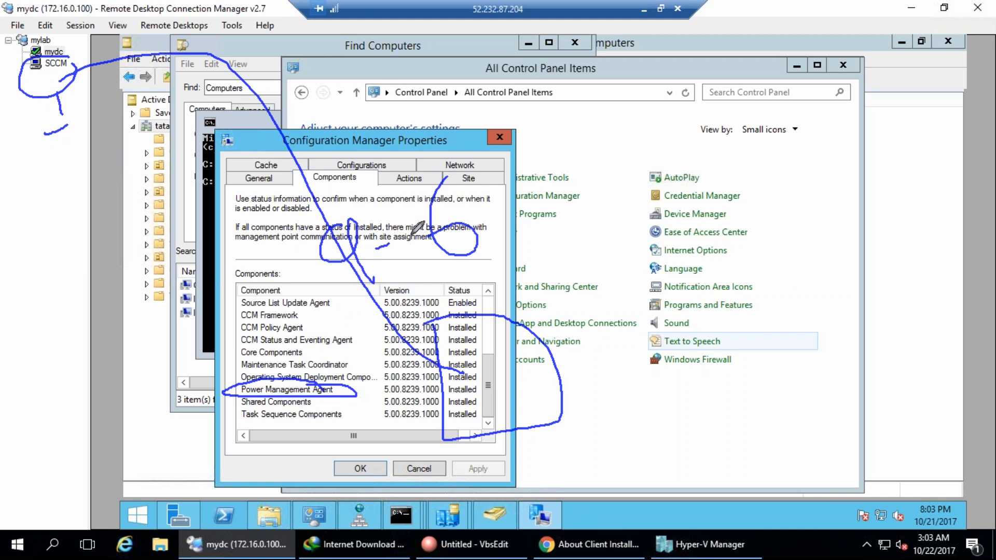
Mark up the Configuration Manager, Language and Programs and Features items in Control Panel.
drag(554, 190, 580, 223)
drag(595, 185, 556, 220)
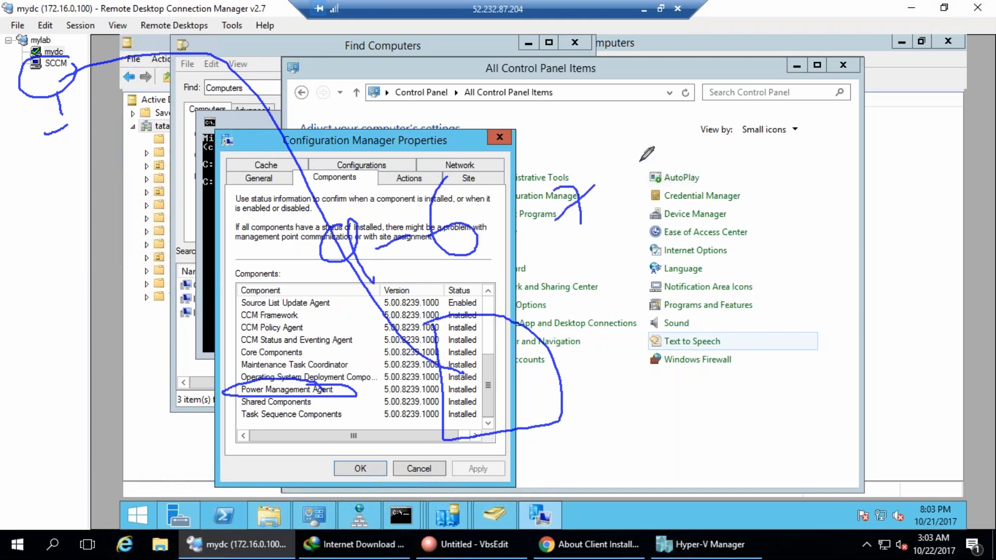
mouse_move(617, 165)
mouse_down()
mouse_move(655, 186)
mouse_move(628, 186)
mouse_up()
drag(618, 188, 593, 211)
mouse_move(616, 142)
mouse_down()
mouse_move(580, 156)
mouse_move(677, 173)
mouse_move(609, 137)
mouse_up()
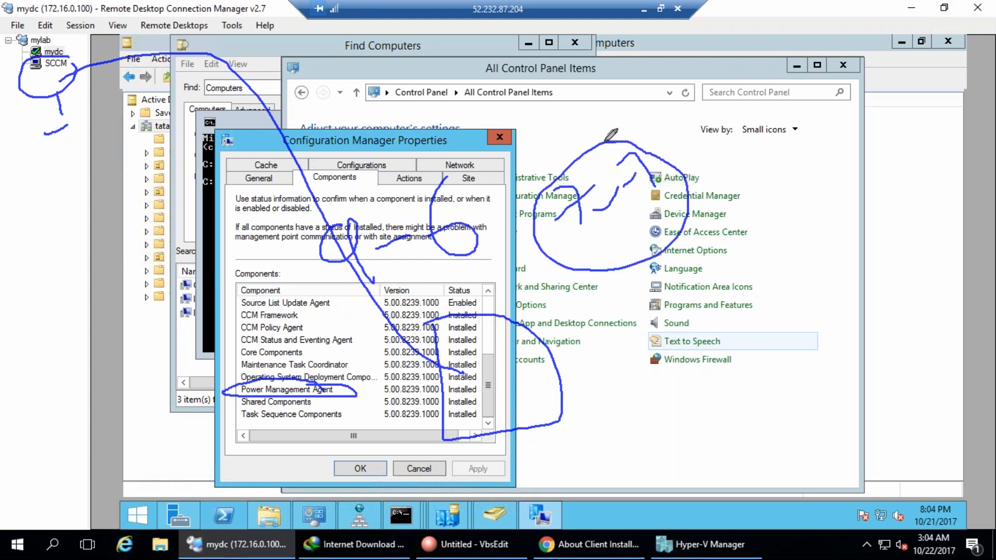
mouse_move(637, 250)
mouse_down()
mouse_move(649, 289)
mouse_move(656, 285)
mouse_up()
mouse_move(649, 257)
mouse_down()
mouse_move(654, 298)
mouse_move(647, 258)
mouse_move(658, 266)
mouse_up()
drag(623, 318, 696, 271)
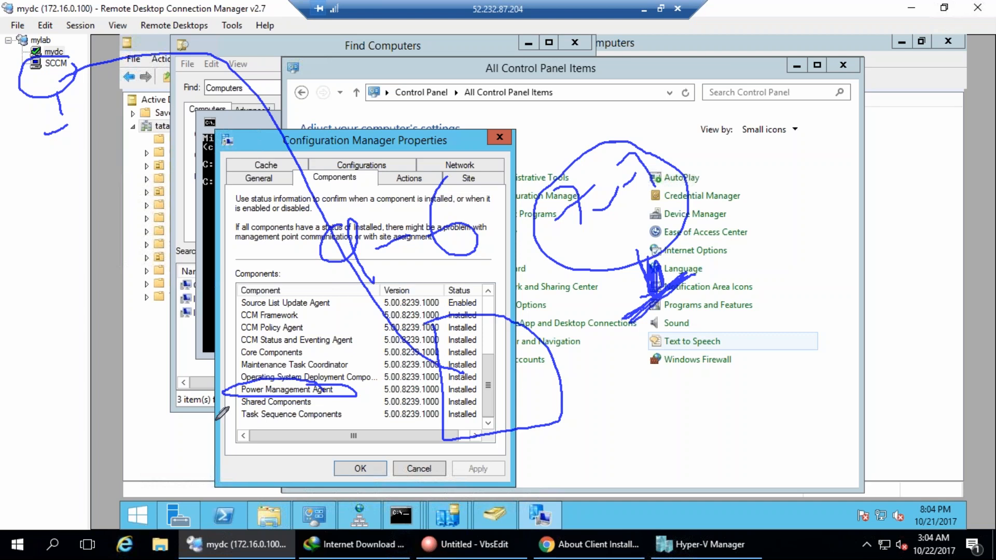
Highlight Power Management Agent as Installed, clear the drawing, and show the client Actions list.
drag(233, 360, 205, 393)
mouse_move(477, 385)
mouse_down()
mouse_move(444, 392)
mouse_move(476, 382)
mouse_up()
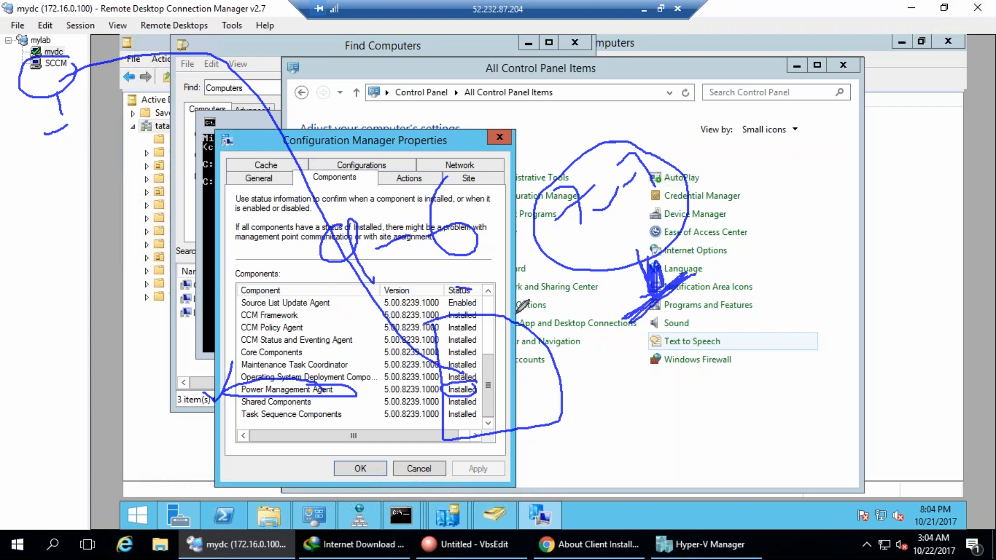
key(Escape)
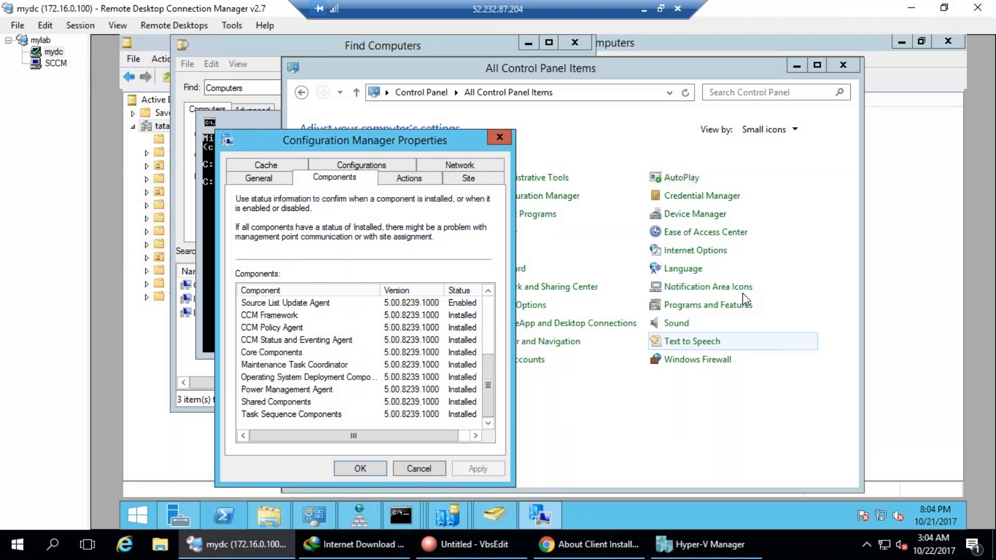
click(408, 179)
key(ctrl+shift+d)
drag(417, 220, 447, 419)
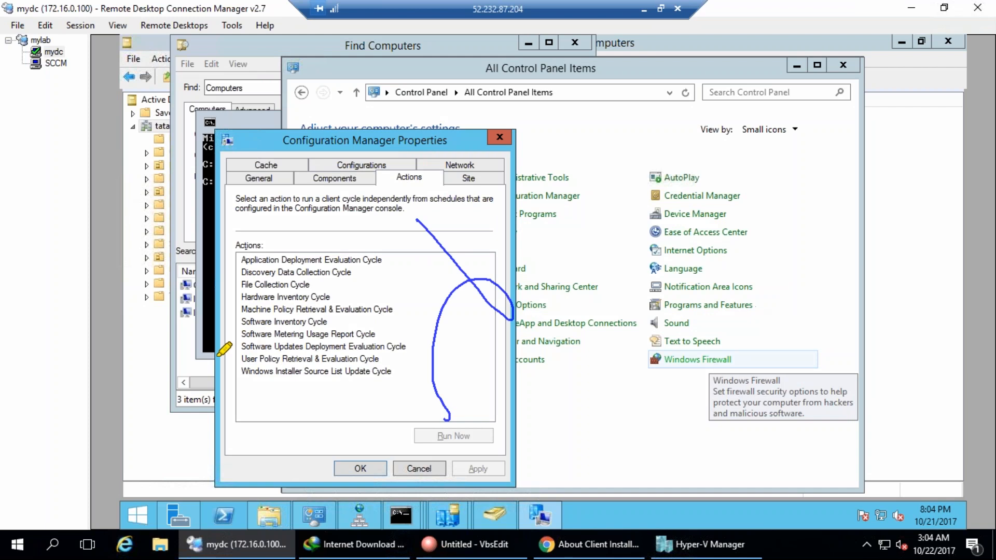
drag(242, 359, 374, 358)
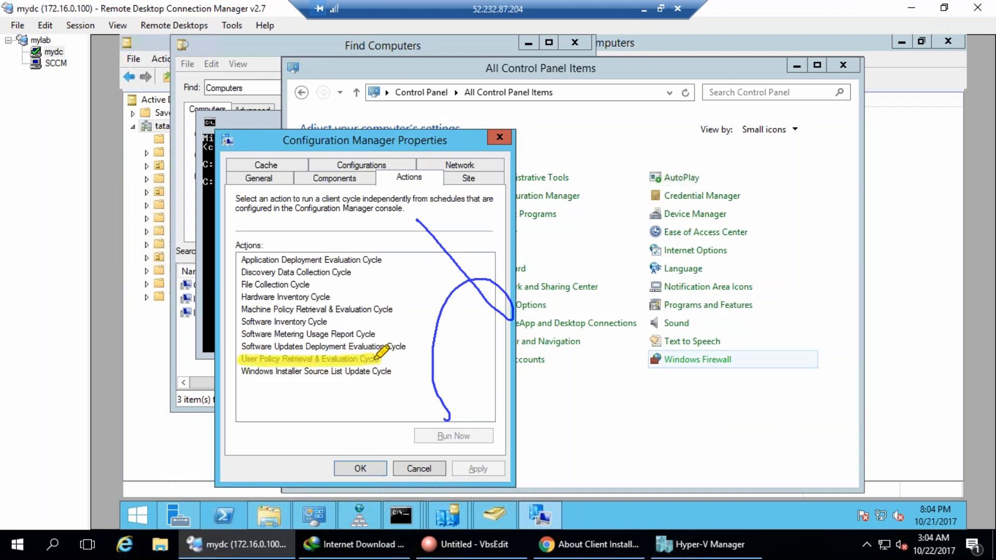
drag(234, 310, 394, 311)
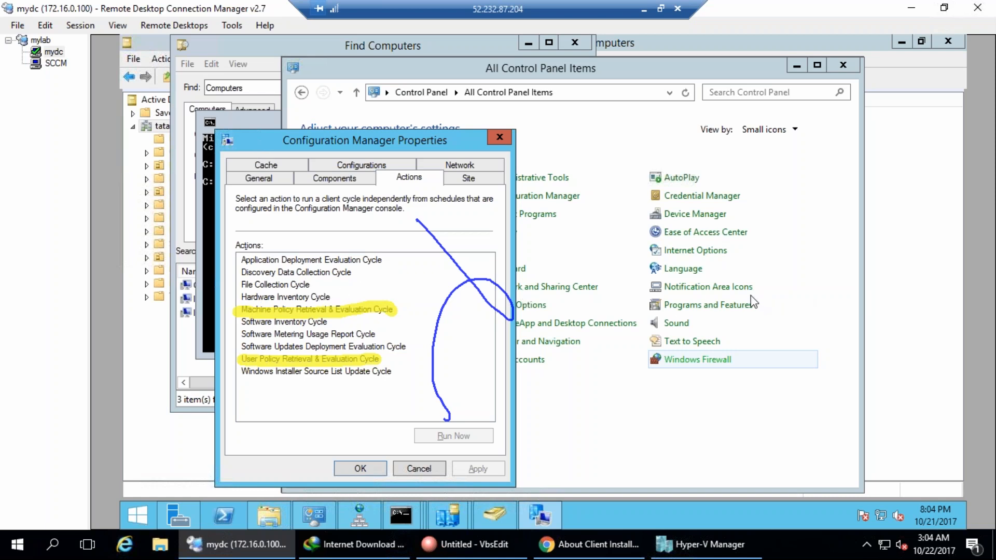
Run the Hardware Inventory Cycle now and dismiss its confirmation notice.
click(318, 299)
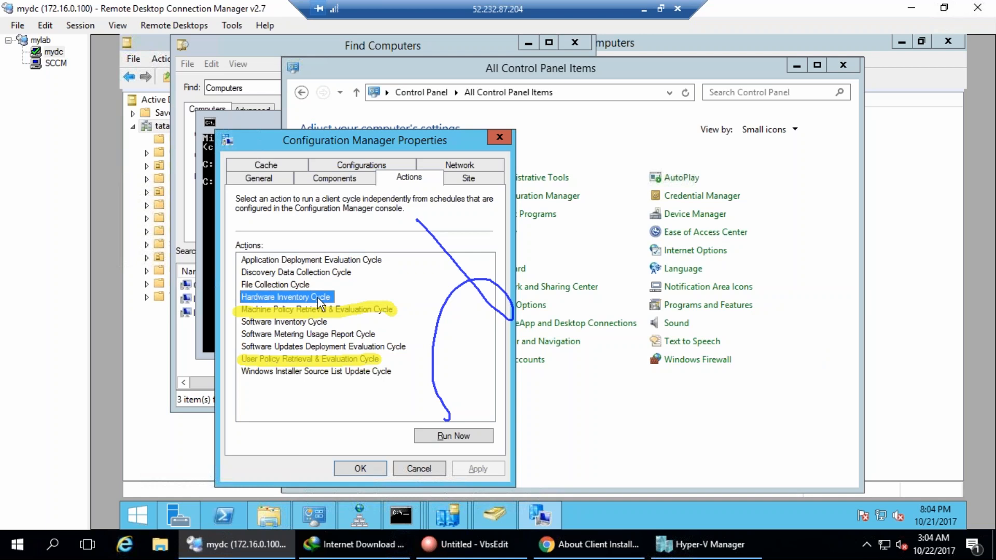
click(457, 434)
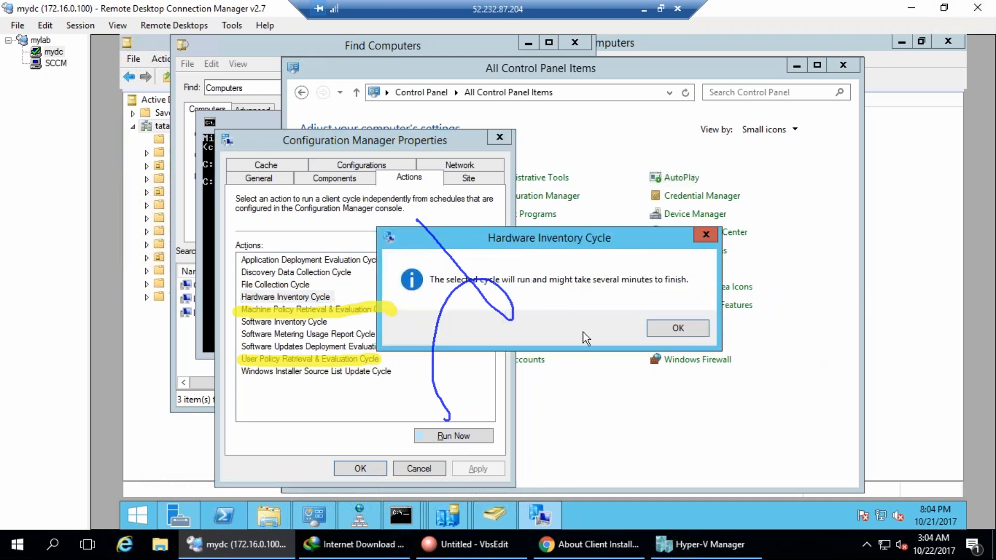
key(Return)
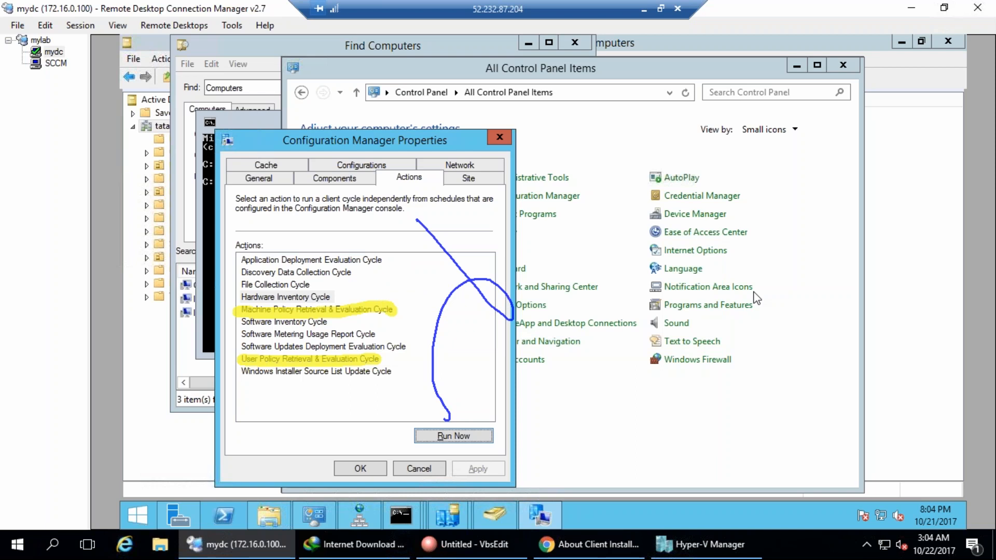
Annotate the actions list with an arrow from Hardware Inventory Cycle, then clear the ink.
drag(277, 258, 287, 294)
mouse_move(276, 225)
mouse_down()
mouse_move(303, 215)
mouse_move(364, 221)
mouse_move(375, 283)
mouse_up()
mouse_move(317, 150)
mouse_down()
mouse_move(291, 332)
mouse_move(433, 208)
mouse_up()
mouse_move(353, 310)
mouse_down()
mouse_move(358, 371)
mouse_move(322, 385)
mouse_up()
mouse_move(349, 301)
mouse_down()
mouse_move(617, 189)
mouse_move(604, 233)
mouse_up()
mouse_move(613, 171)
mouse_down()
mouse_move(630, 156)
mouse_move(628, 123)
mouse_move(669, 120)
mouse_move(686, 96)
mouse_move(752, 191)
mouse_up()
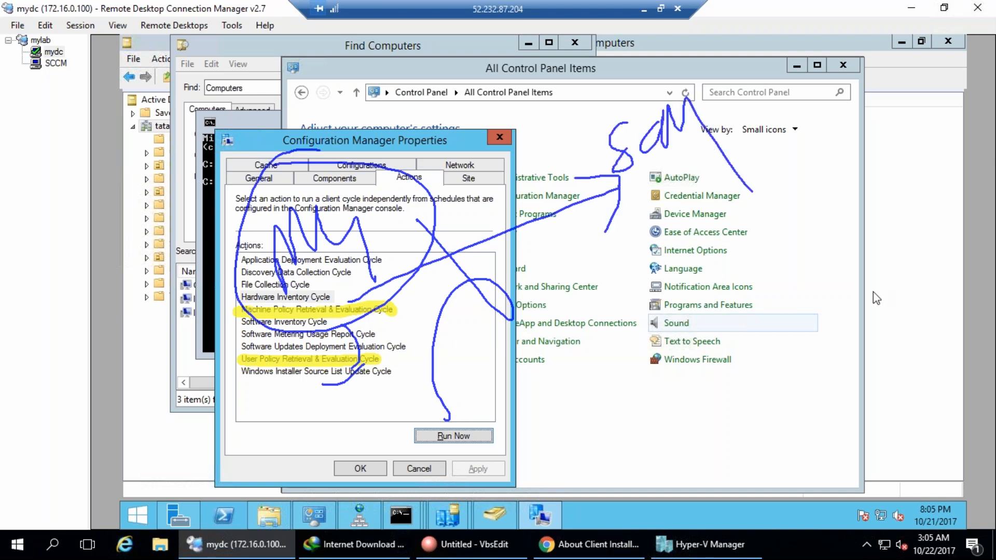
key(Escape)
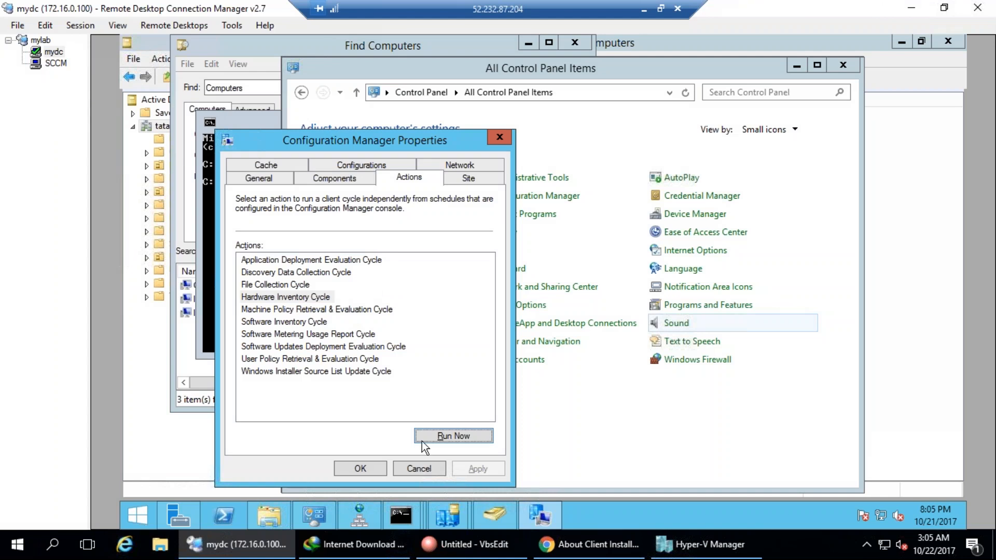
Circle Machine Policy Retrieval & Evaluation Cycle with the pen, then clear the annotation.
key(ctrl+shift+d)
mouse_move(232, 307)
mouse_down()
mouse_move(236, 322)
mouse_move(411, 308)
mouse_move(228, 305)
mouse_up()
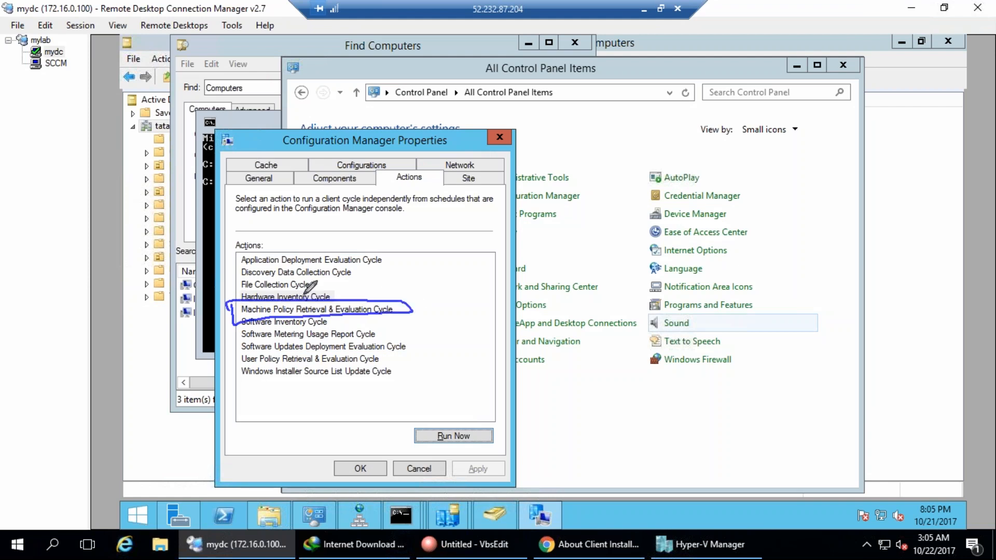
mouse_move(412, 311)
mouse_down()
mouse_move(508, 236)
mouse_move(522, 275)
mouse_up()
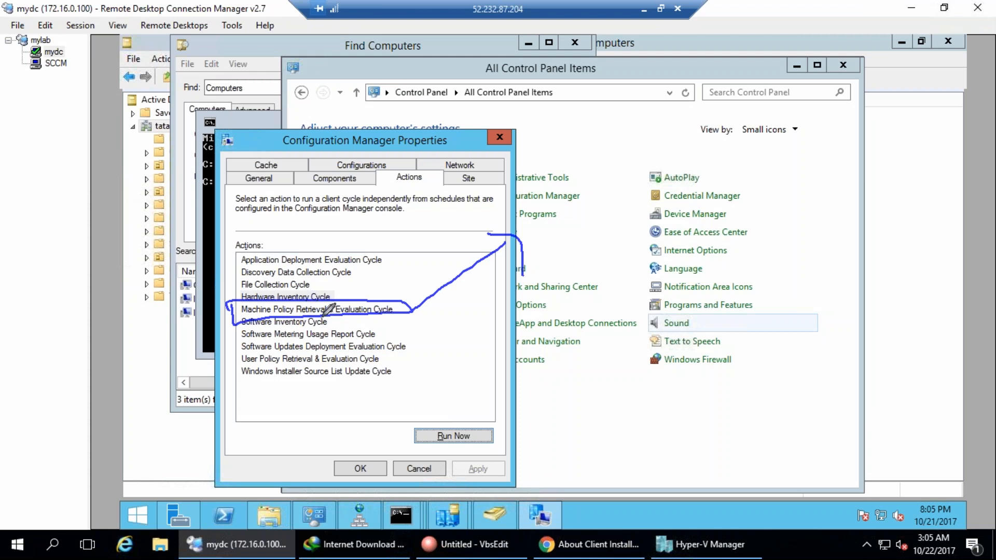
key(Escape)
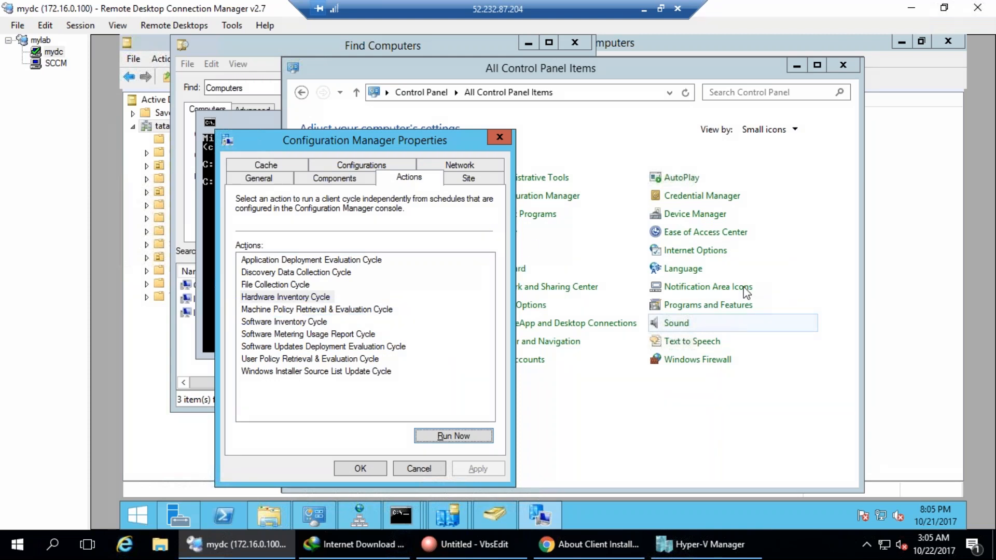
Check the client's site code CAS and the 5120 MB cache on the Site and Cache tabs.
click(485, 182)
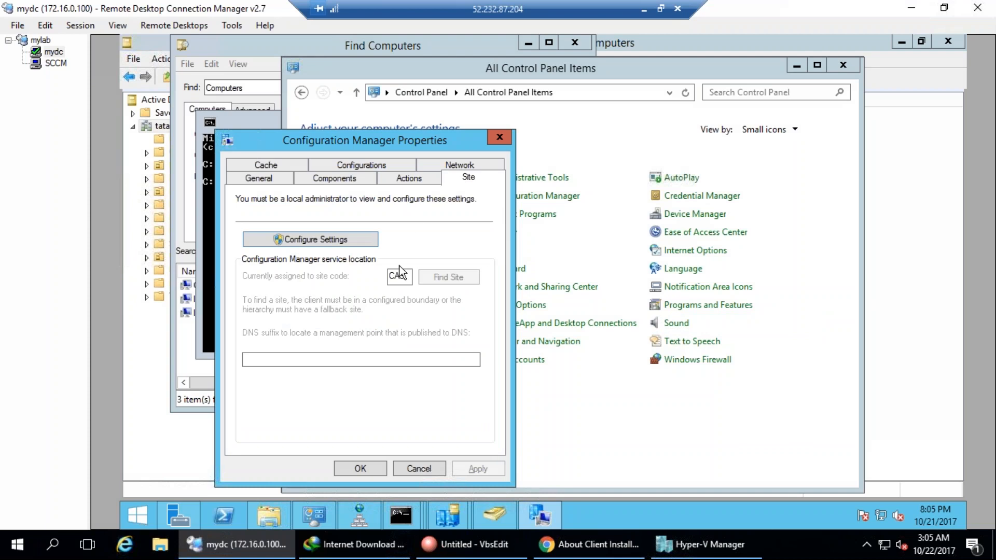
click(332, 244)
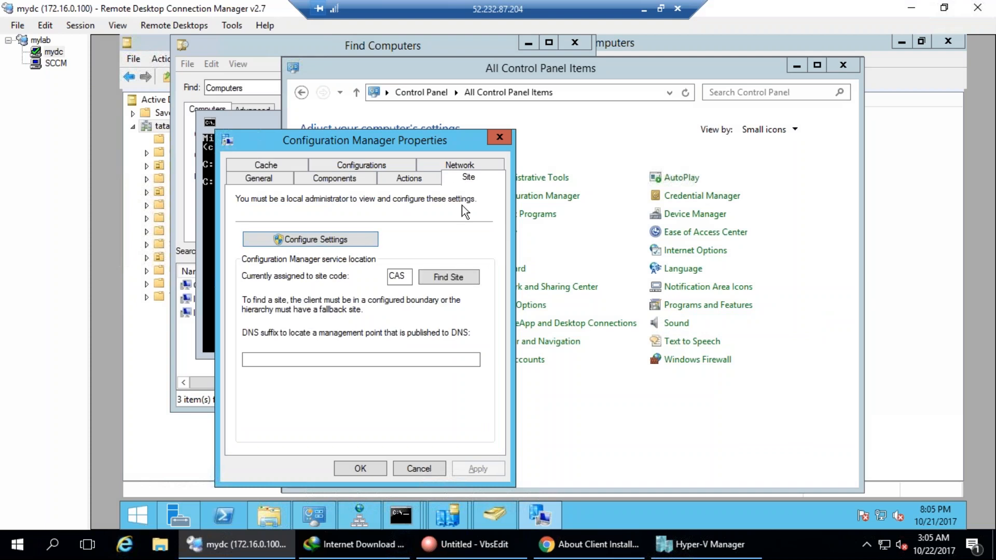
click(294, 165)
click(315, 247)
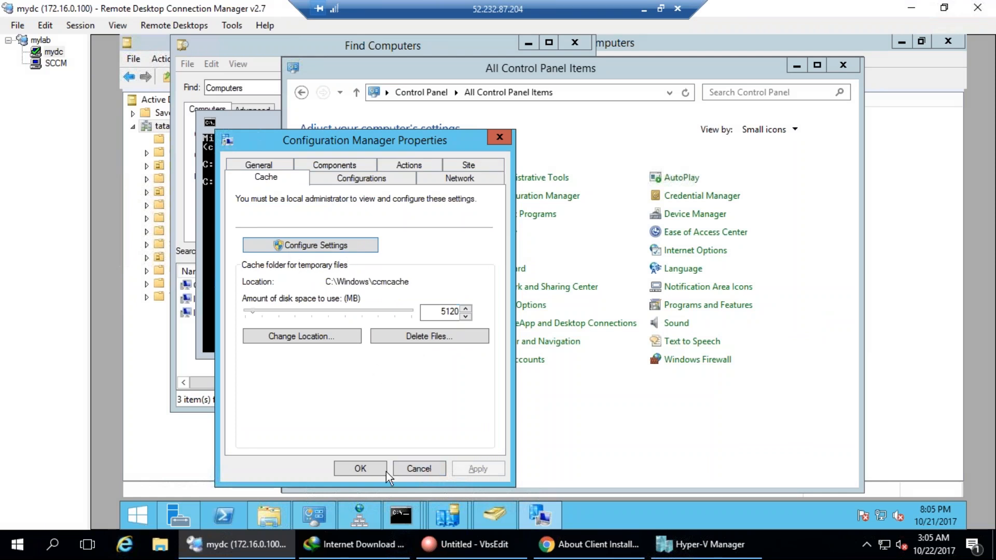
Show the DC's CCM Logs folder, then switch to the SCCM server session.
click(286, 516)
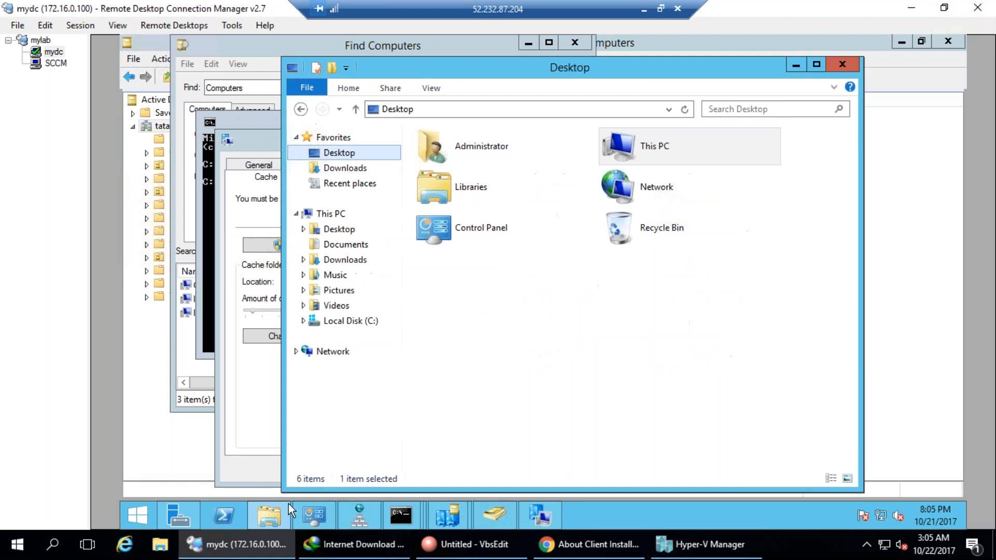
click(271, 284)
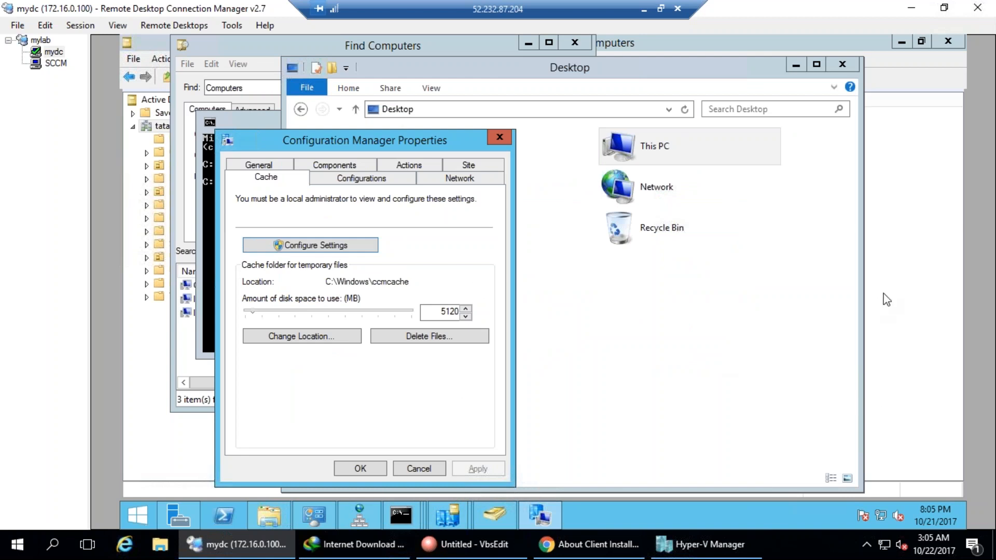
click(60, 64)
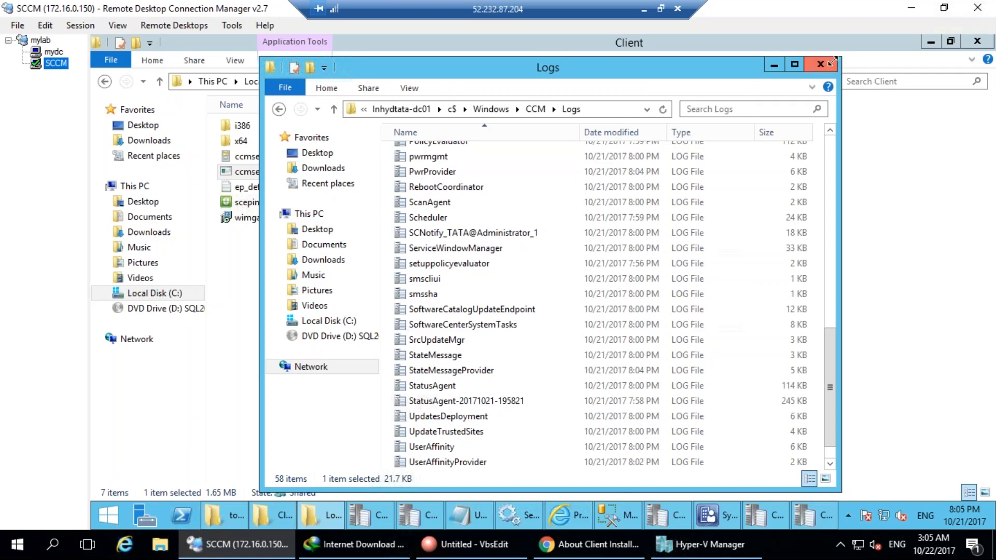
Close the CCM Logs window and go to the Assets and Compliance workspace in the console.
click(803, 64)
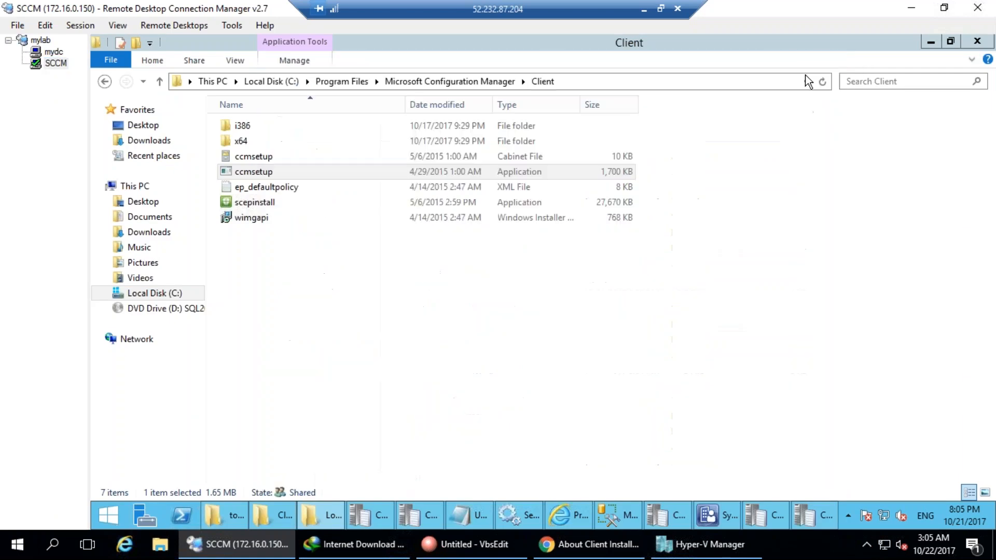
click(717, 517)
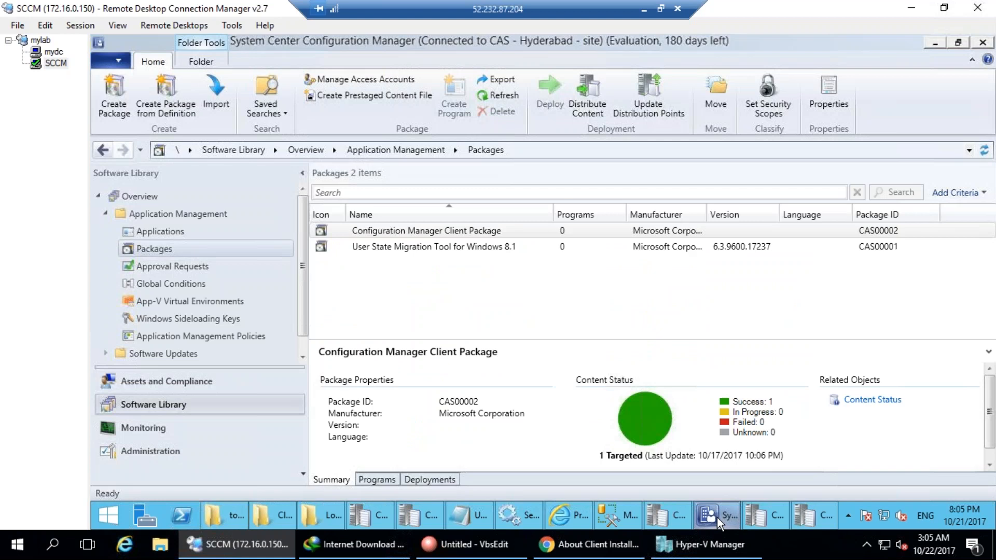
click(176, 385)
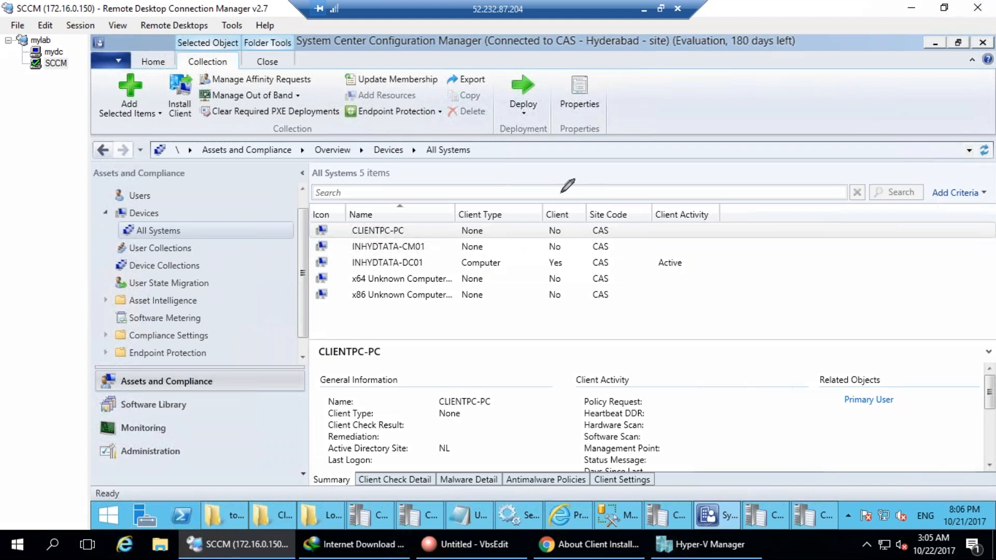
Annotate INHYDTATA-DC01's Yes client status and All Systems, then list the Device Collections.
mouse_move(548, 193)
mouse_down()
mouse_move(525, 255)
mouse_move(537, 337)
mouse_move(598, 293)
mouse_move(561, 205)
mouse_up()
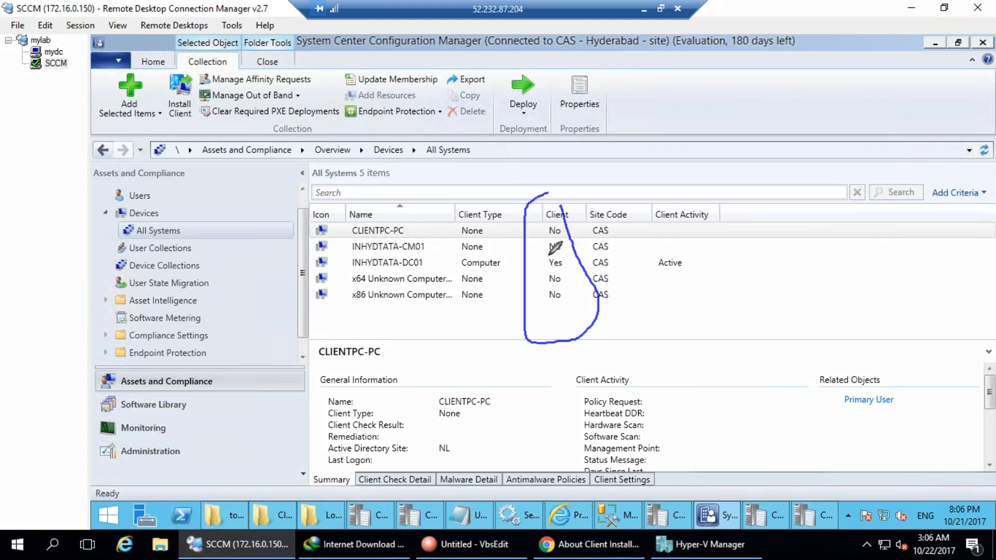
drag(538, 261, 560, 255)
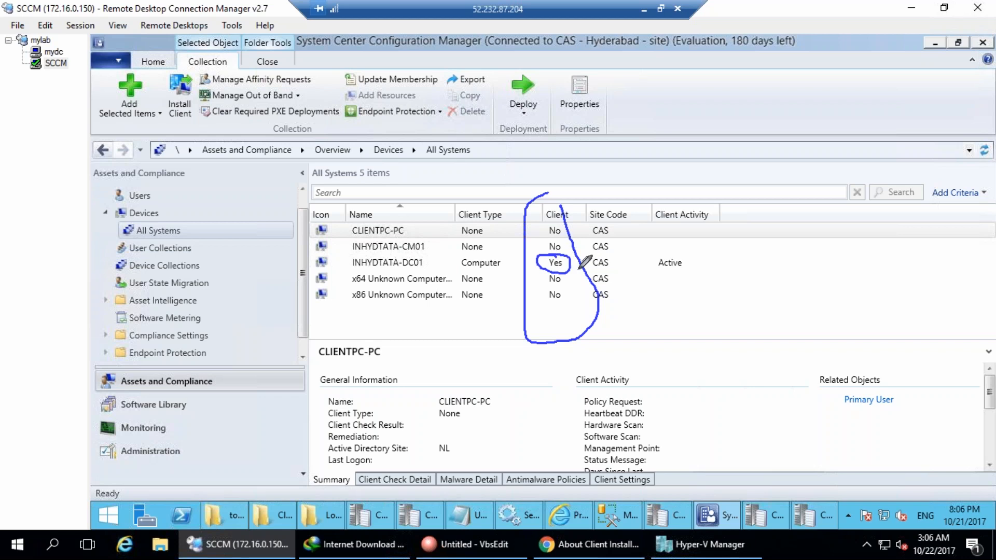
drag(605, 384, 609, 394)
mouse_move(193, 228)
mouse_down()
mouse_move(142, 203)
mouse_move(193, 238)
mouse_move(275, 181)
mouse_up()
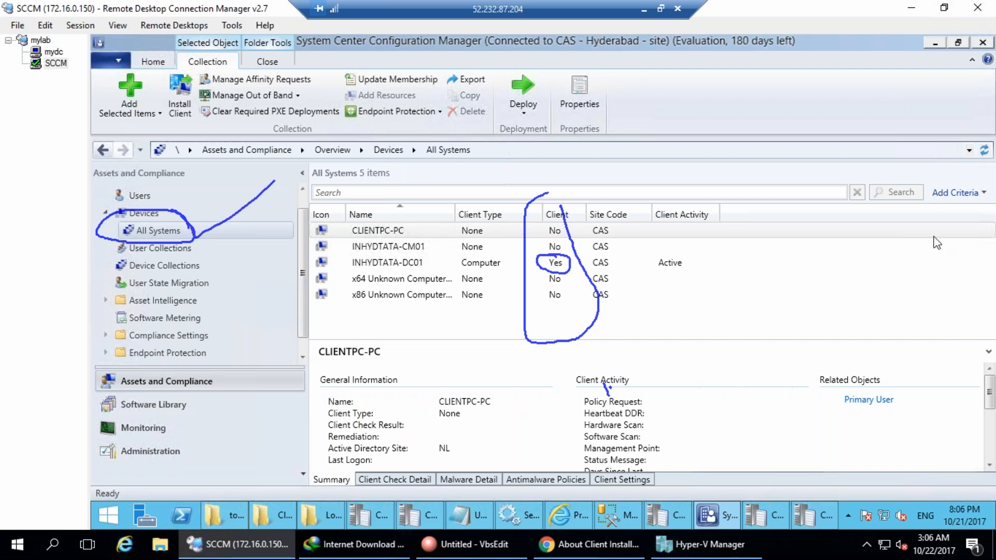
mouse_move(423, 66)
mouse_down()
mouse_move(334, 64)
mouse_move(401, 45)
mouse_up()
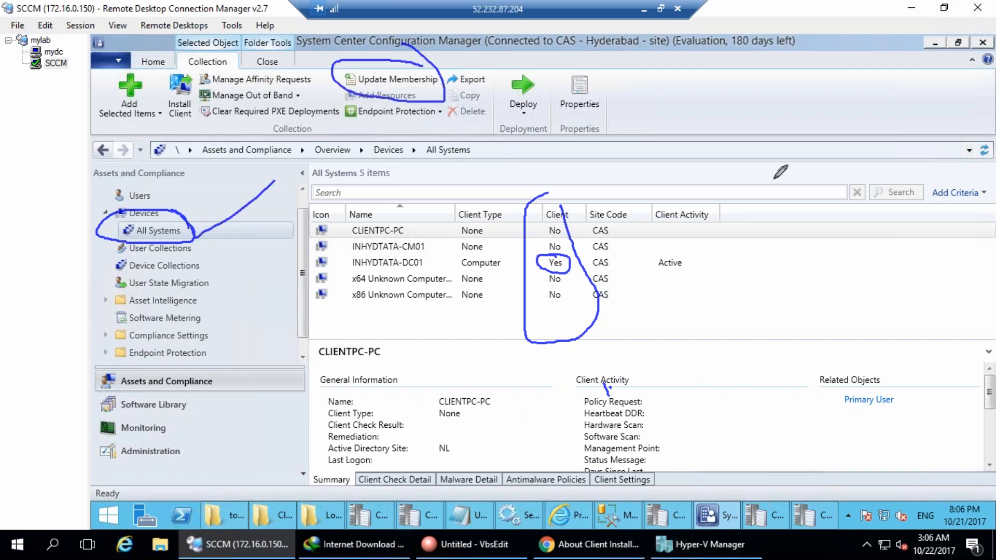
key(Escape)
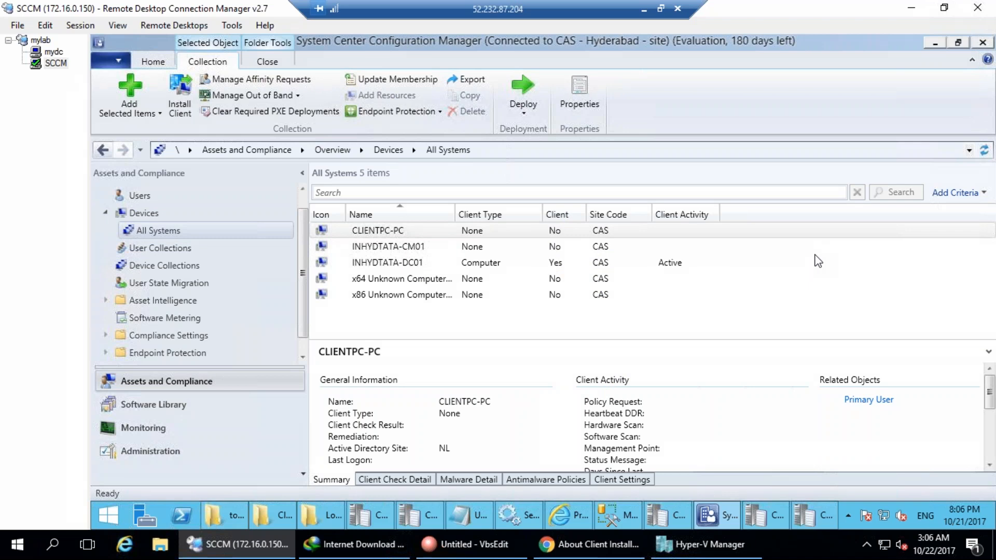
click(142, 214)
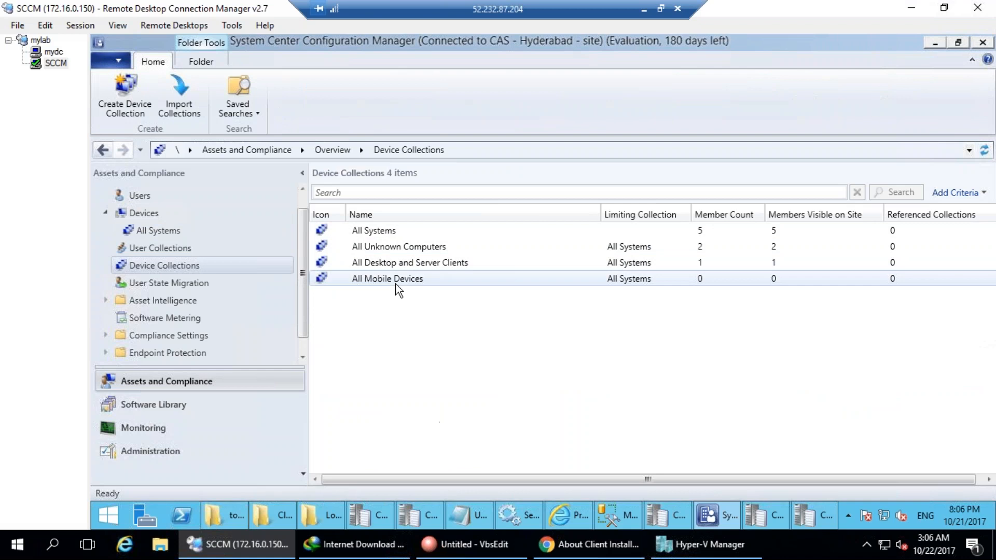
Update membership of all four device collections and confirm.
click(385, 232)
shift+click(387, 278)
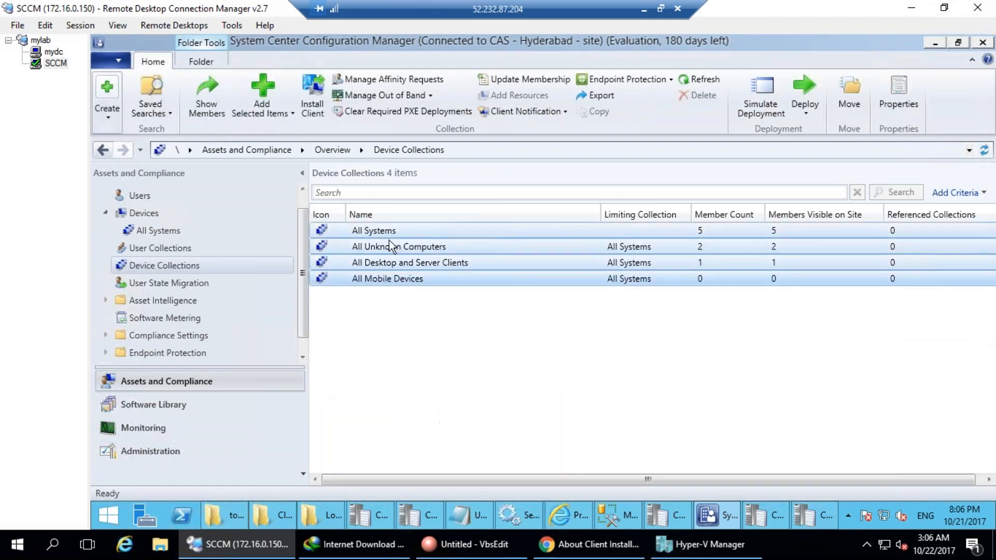
right_click(389, 241)
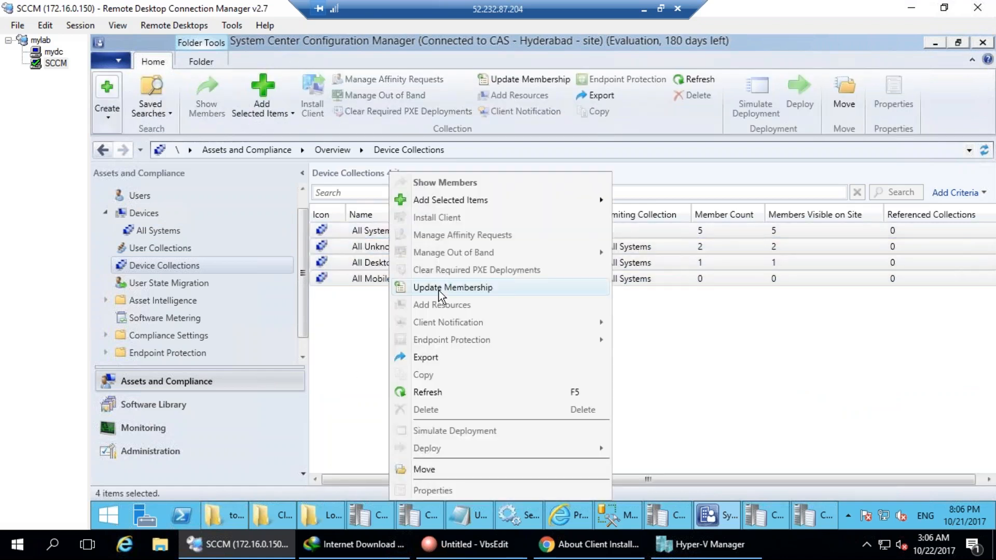
click(442, 289)
click(599, 335)
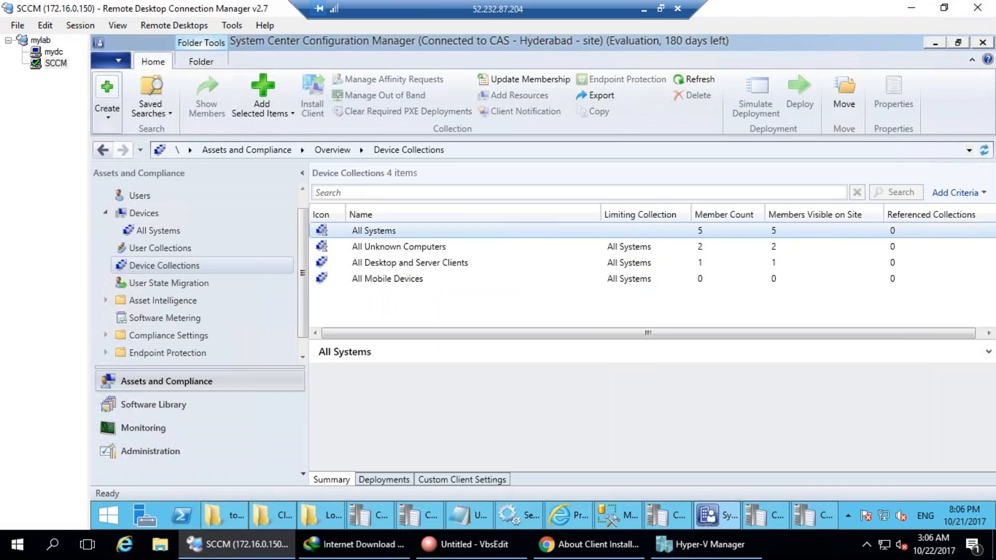
Start the Win 7 virtual machine in Hyper-V Manager.
click(706, 543)
right_click(180, 136)
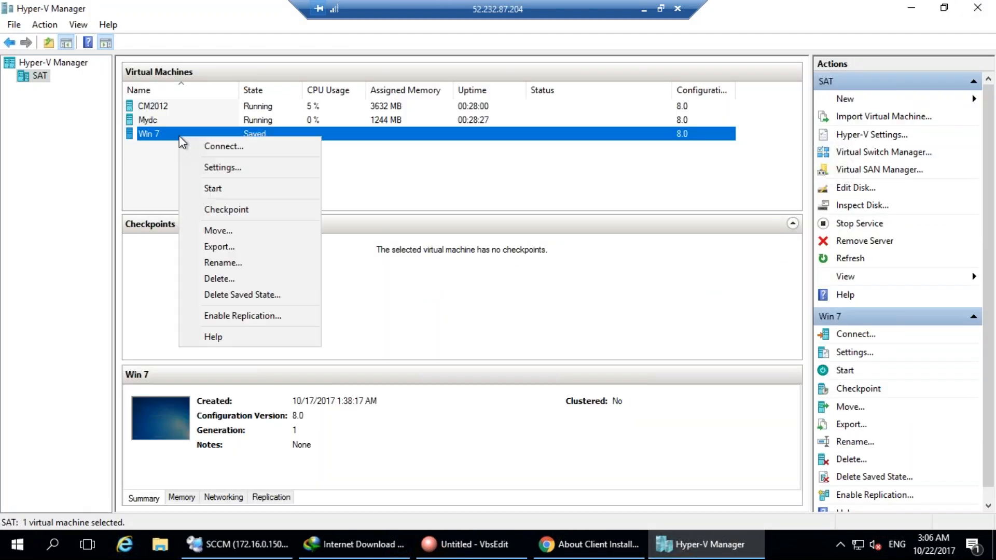
click(210, 191)
click(909, 11)
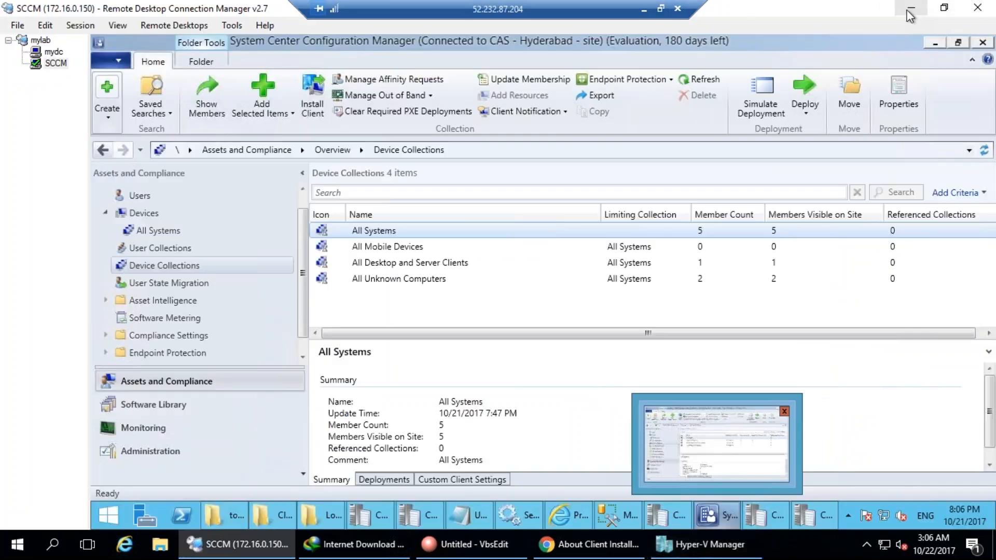
Refresh the device collections and open the All Systems device list.
key(ctrl+a)
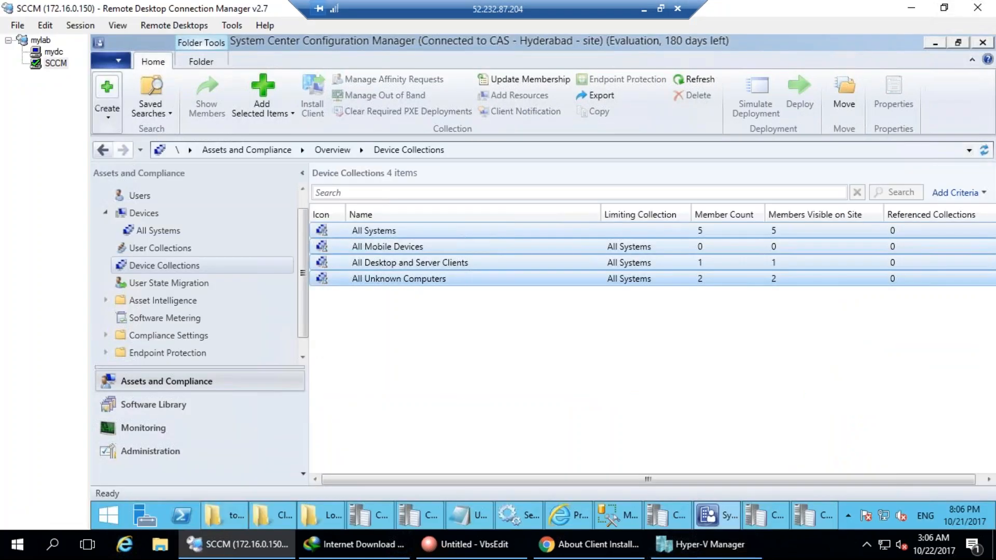
click(702, 82)
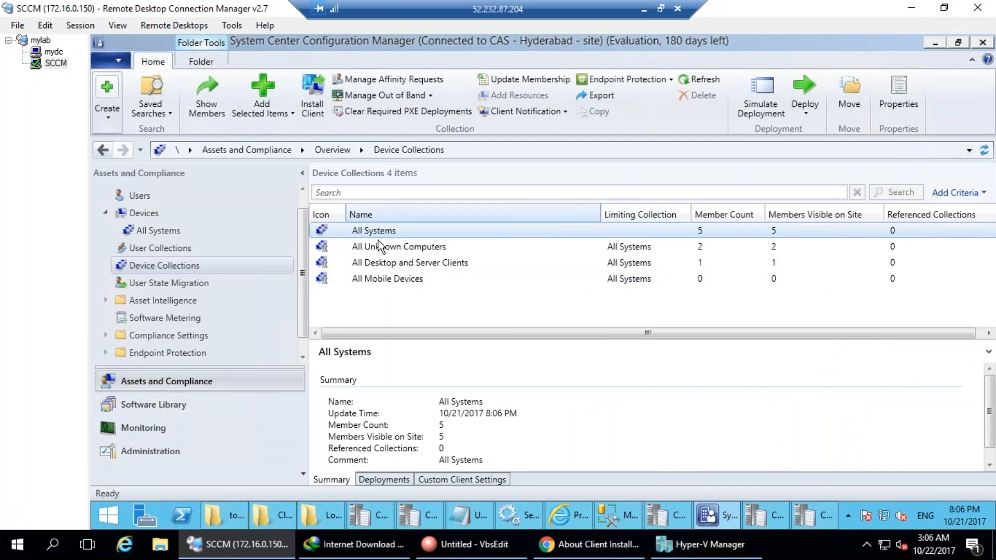
click(381, 239)
click(380, 232)
double_click(381, 233)
Inspect the client details of CLIENTPC-PC, INHYDTATA-DC01 and INHYDTATA-CM01.
click(489, 228)
click(448, 265)
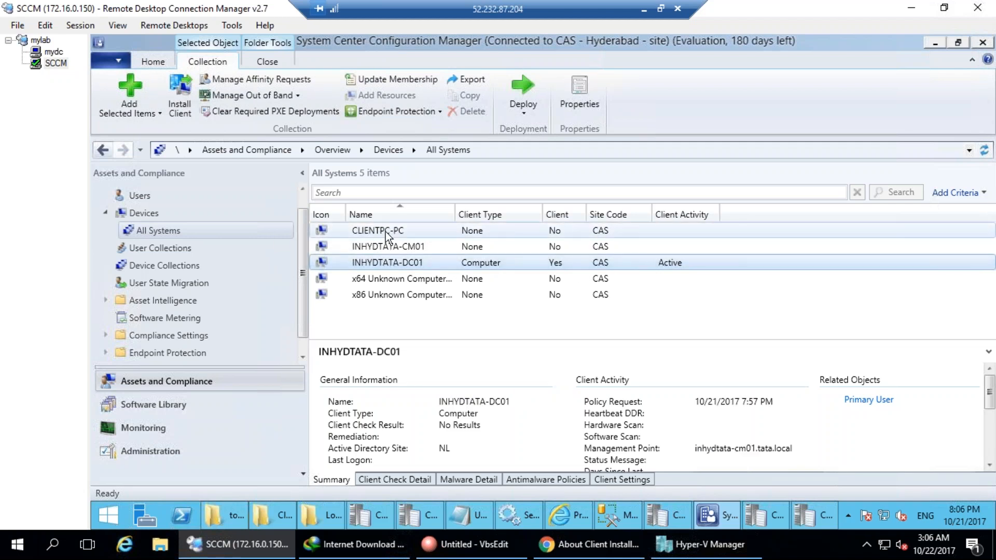
click(352, 233)
click(506, 249)
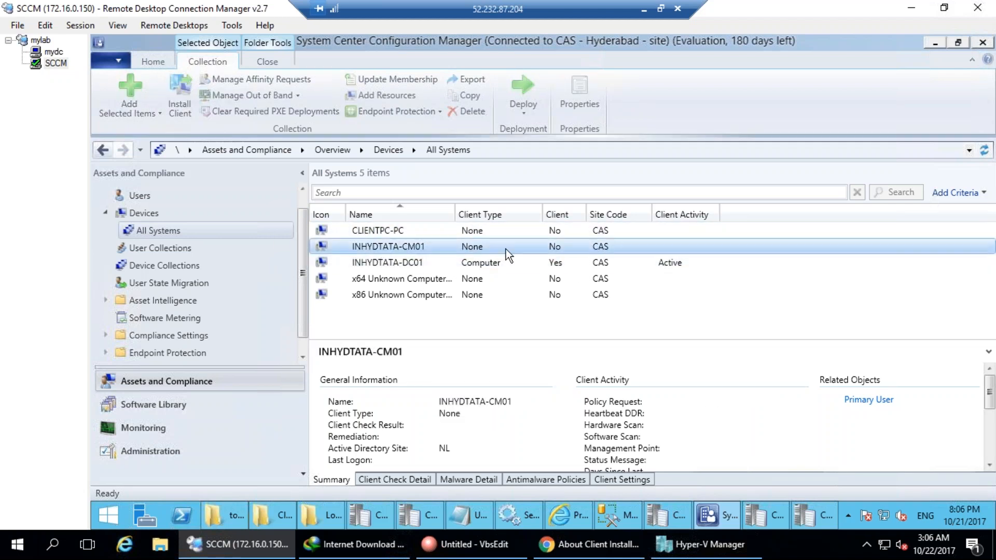
click(150, 448)
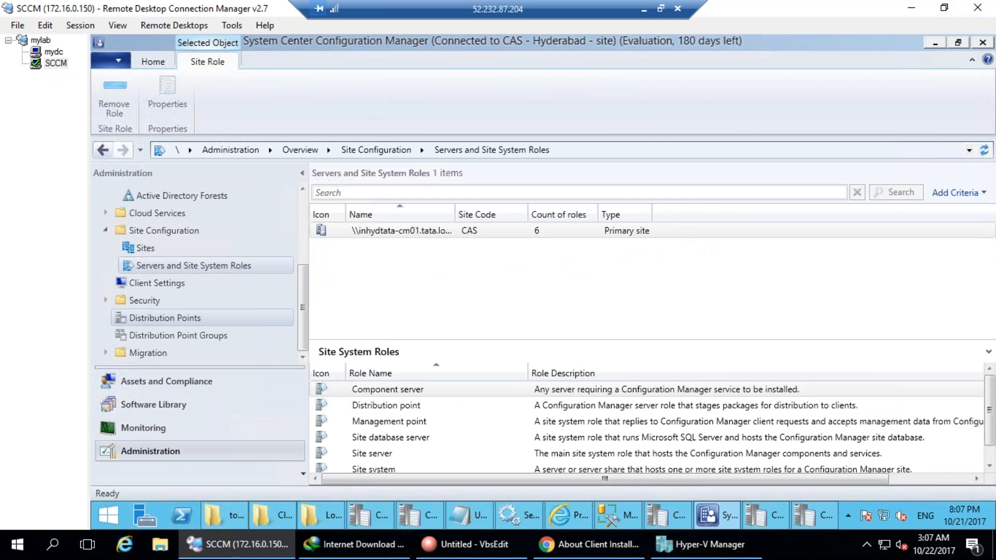
Show the CAS - Hyderabad site's Settings > Client Installation Settings choices.
click(156, 248)
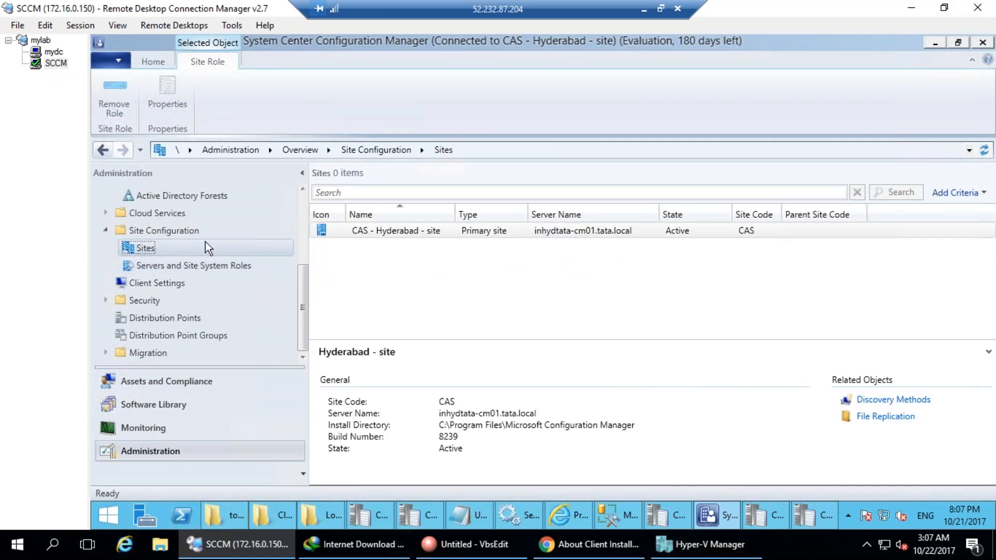
click(394, 244)
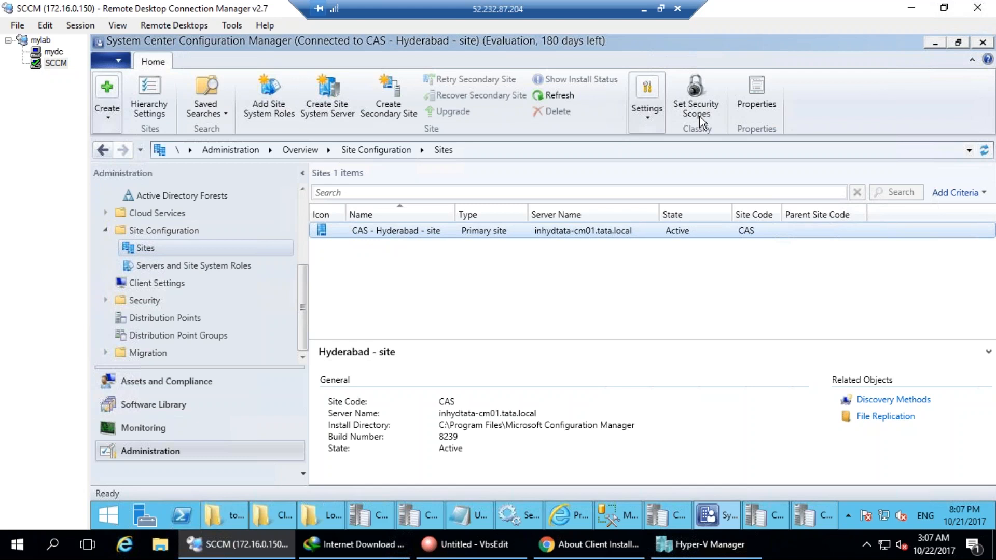
click(648, 117)
click(662, 174)
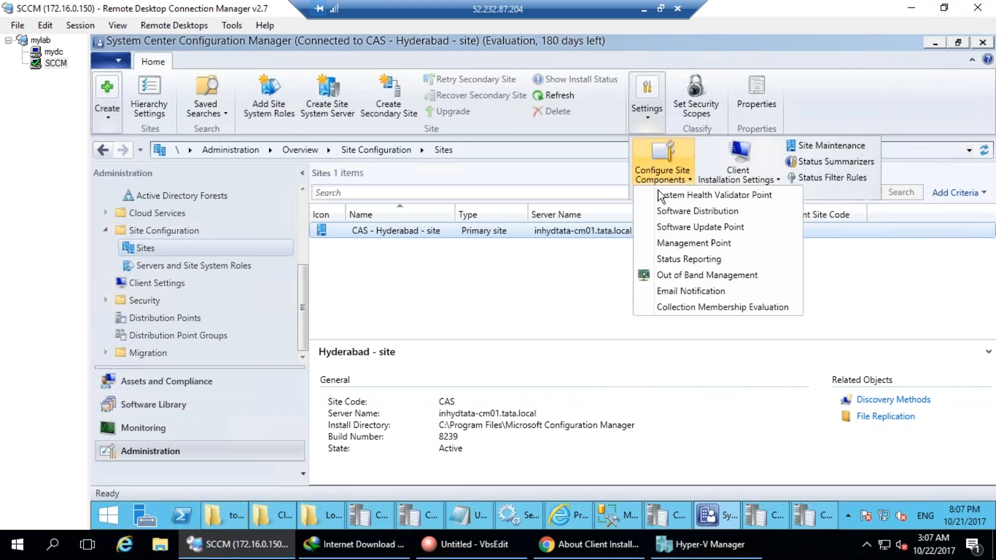
click(740, 169)
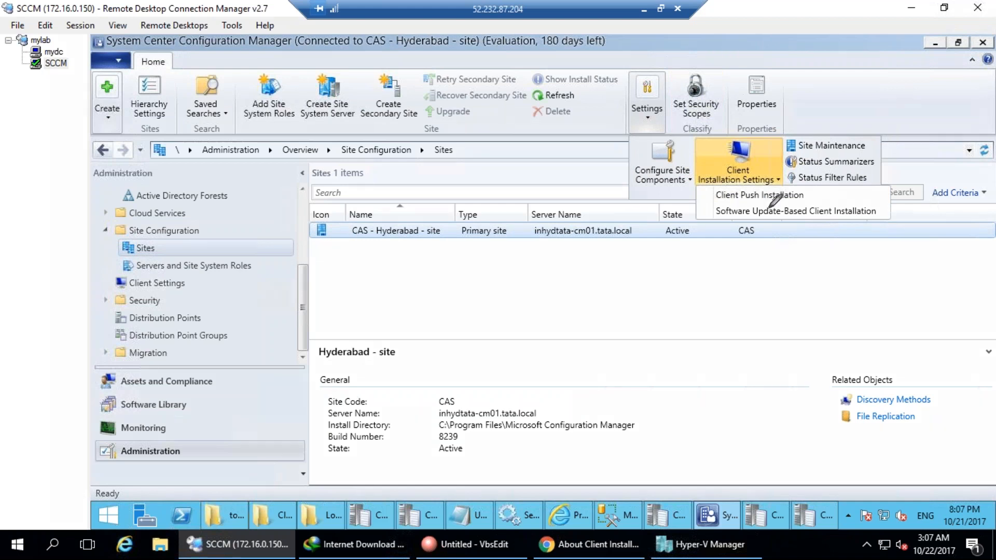
Ink check marks beside Client Push and Software Update-Based installation, then clear them.
drag(812, 195, 856, 161)
drag(881, 207, 959, 182)
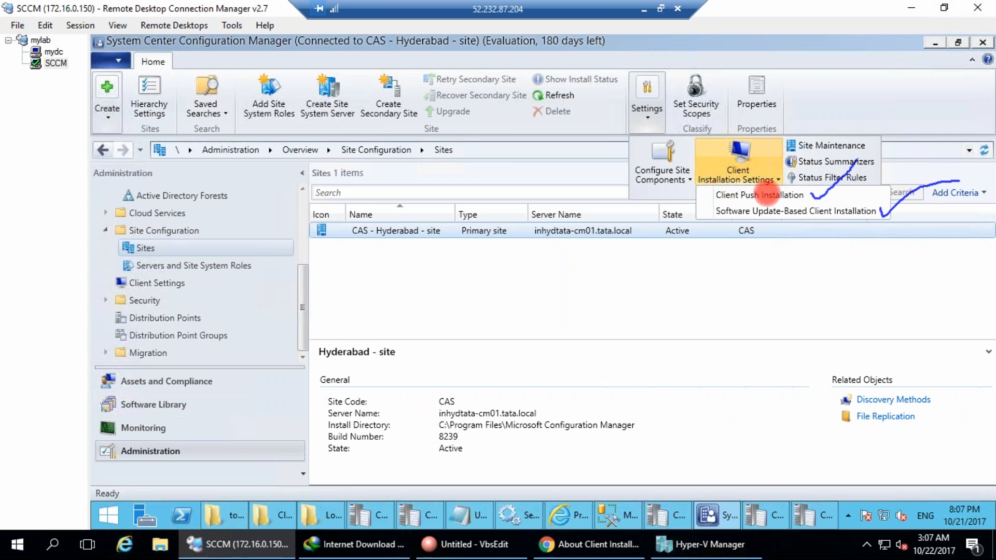
key(Escape)
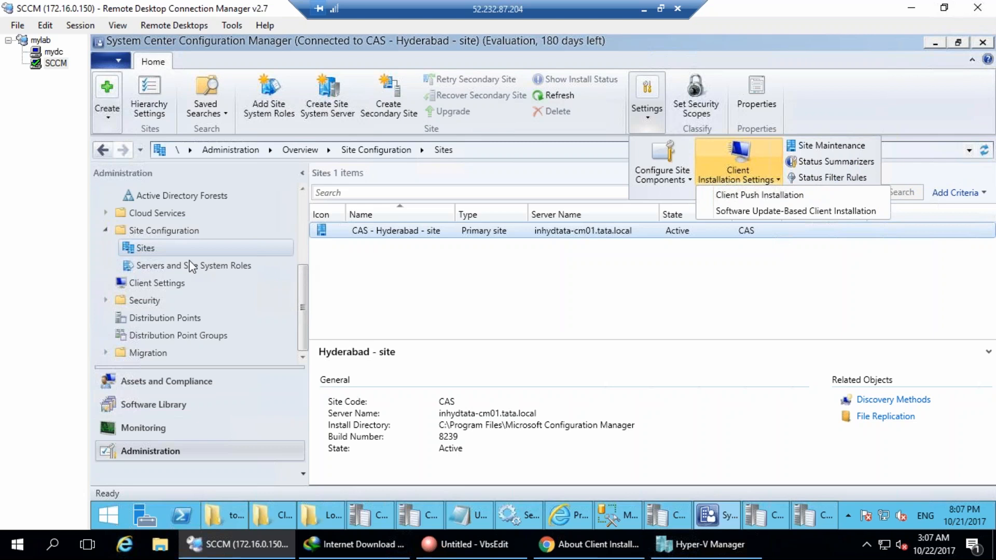
Open Client Push Installation Properties and annotate the system types and domain controller options.
click(797, 195)
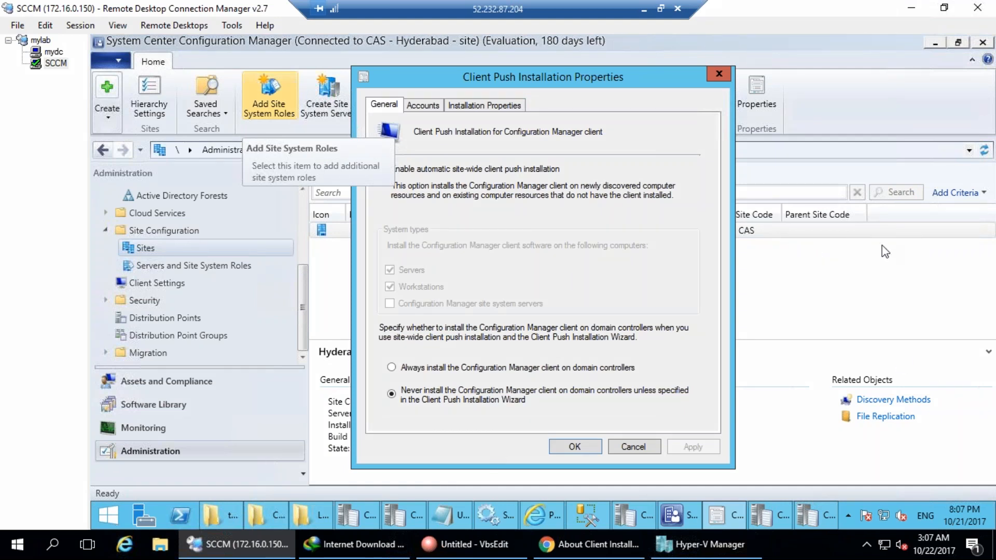
drag(545, 82, 551, 83)
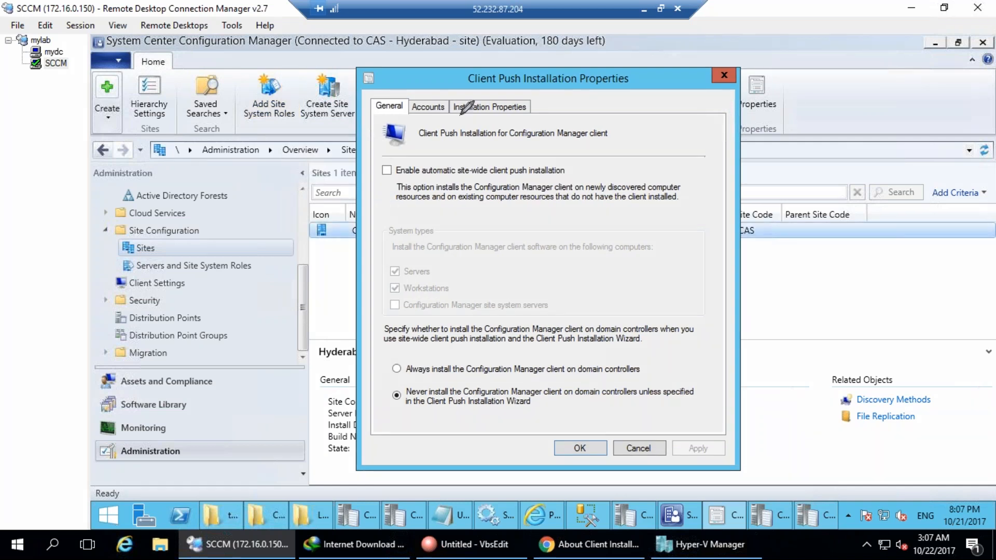
drag(454, 220, 438, 263)
mouse_move(469, 252)
mouse_down()
mouse_move(476, 234)
mouse_move(479, 250)
mouse_up()
drag(504, 219, 497, 244)
mouse_move(509, 241)
mouse_down()
mouse_move(520, 223)
mouse_move(540, 233)
mouse_up()
mouse_move(418, 172)
mouse_down()
mouse_move(612, 218)
mouse_move(431, 182)
mouse_up()
mouse_move(289, 77)
mouse_down()
mouse_move(643, 408)
mouse_move(571, 72)
mouse_move(288, 68)
mouse_up()
mouse_move(538, 290)
mouse_down()
mouse_move(540, 310)
mouse_move(549, 310)
mouse_up()
drag(502, 395, 501, 410)
mouse_move(563, 385)
mouse_down()
mouse_move(555, 402)
mouse_move(575, 388)
mouse_up()
mouse_move(620, 363)
mouse_down()
mouse_move(630, 335)
mouse_move(646, 374)
mouse_up()
drag(570, 400, 562, 417)
drag(501, 408, 516, 420)
mouse_move(496, 253)
mouse_down()
mouse_move(484, 345)
mouse_move(512, 410)
mouse_move(505, 389)
mouse_move(497, 444)
mouse_move(534, 433)
mouse_up()
Ink explanatory strokes linking the never-install and domain controller choices to the wizard wording.
mouse_move(365, 471)
mouse_down()
mouse_move(371, 436)
mouse_move(423, 417)
mouse_move(493, 467)
mouse_move(499, 443)
mouse_up()
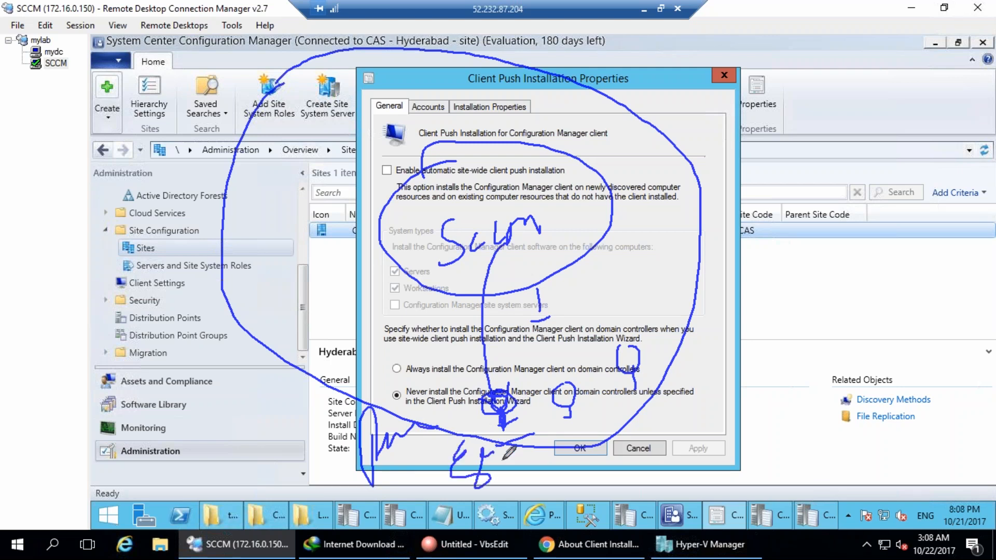
drag(569, 375, 571, 409)
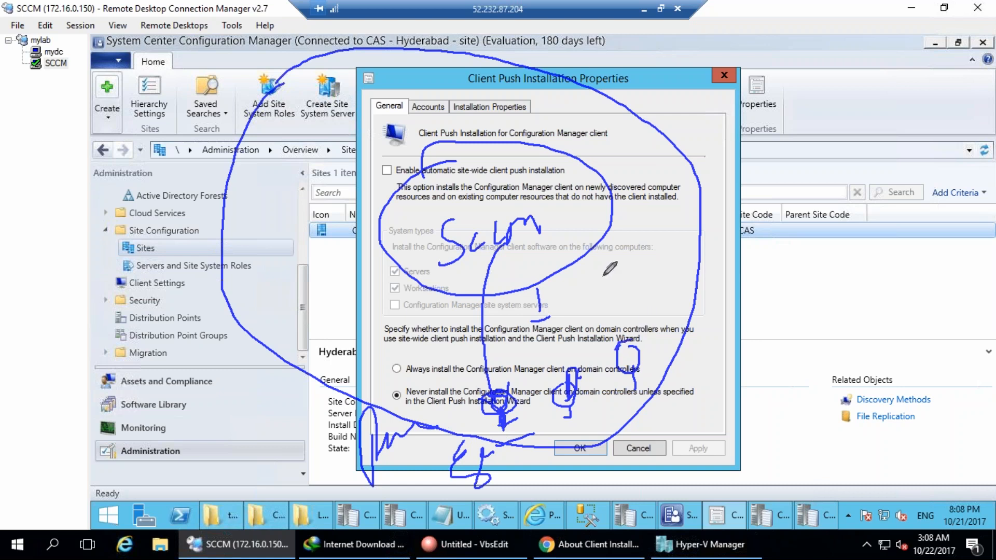
drag(499, 238, 500, 390)
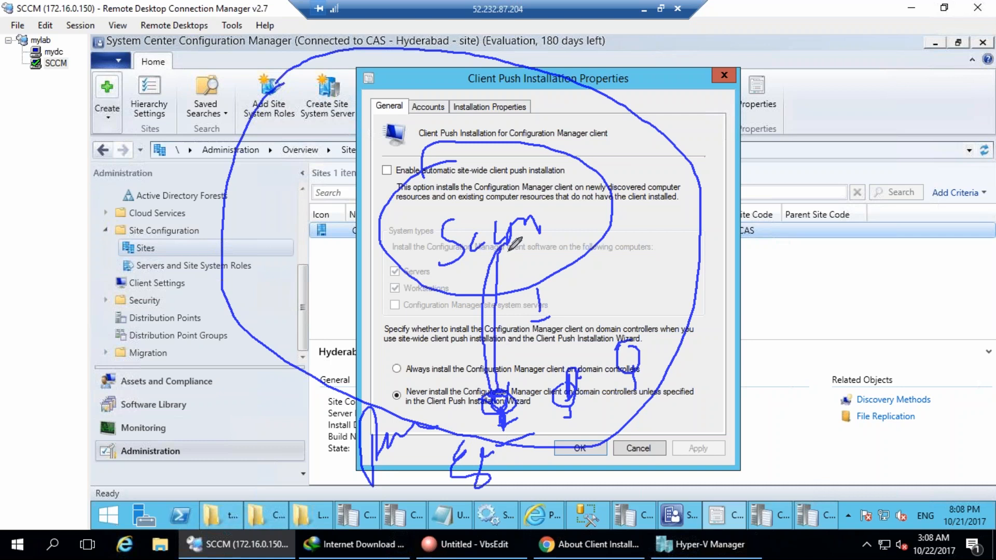
drag(505, 238, 506, 395)
mouse_move(497, 246)
mouse_down()
mouse_move(565, 253)
mouse_move(627, 347)
mouse_up()
mouse_move(617, 262)
mouse_down()
mouse_move(693, 193)
mouse_move(718, 197)
mouse_move(718, 179)
mouse_move(739, 182)
mouse_up()
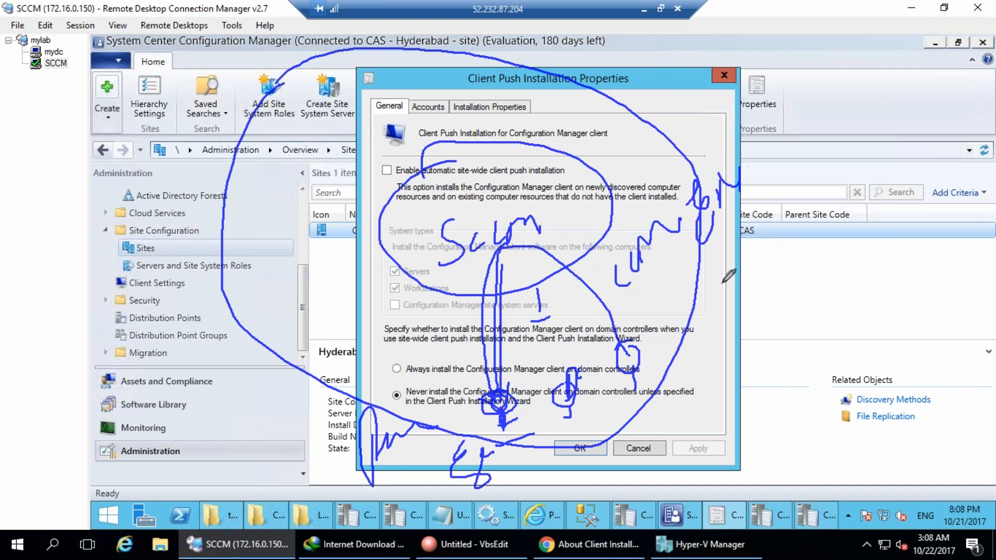
drag(675, 223, 658, 306)
mouse_move(652, 361)
mouse_down()
mouse_move(676, 316)
mouse_move(684, 242)
mouse_up()
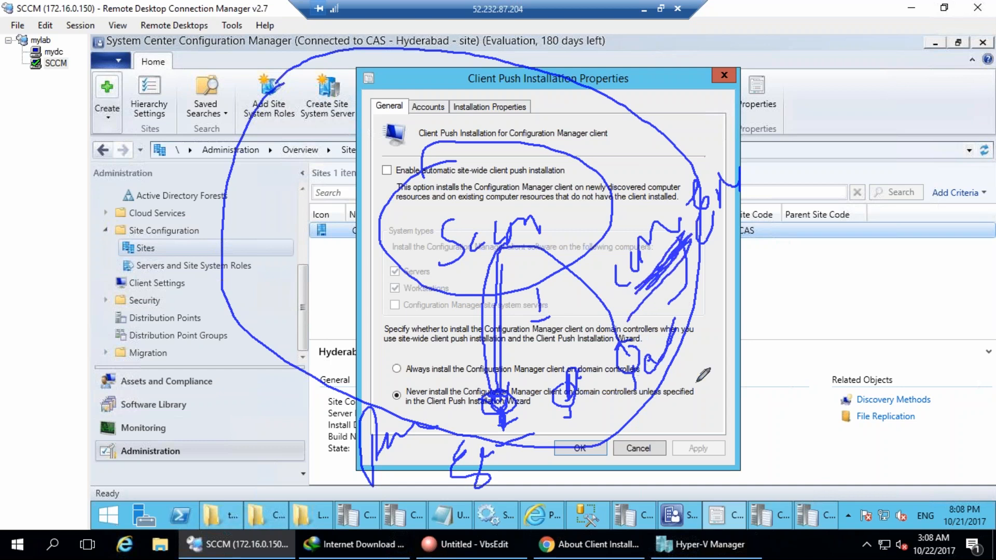
drag(670, 332, 704, 395)
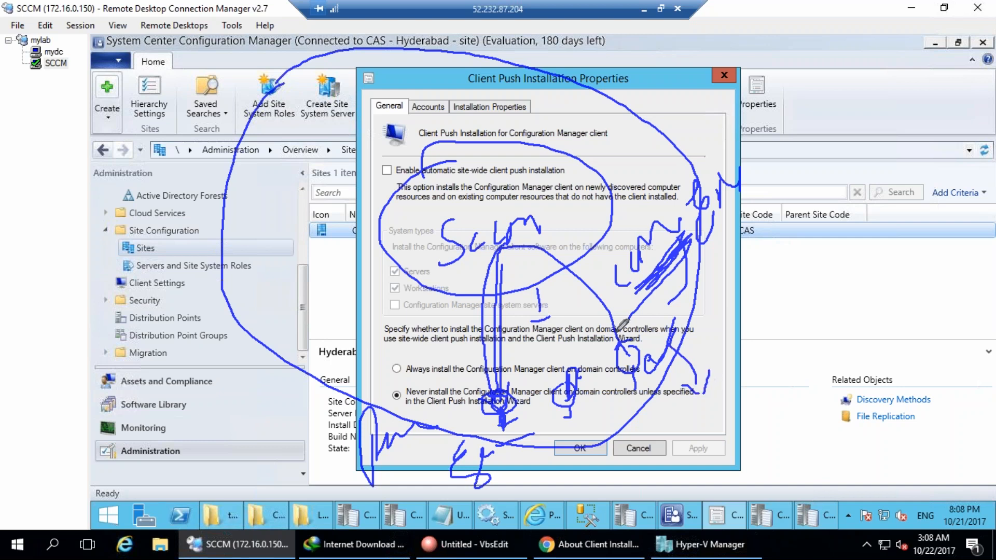
mouse_move(525, 247)
mouse_down()
mouse_move(567, 234)
mouse_move(642, 347)
mouse_up()
mouse_move(445, 390)
mouse_down()
mouse_move(549, 434)
mouse_move(702, 371)
mouse_up()
mouse_move(442, 389)
mouse_down()
mouse_move(729, 302)
mouse_move(728, 382)
mouse_up()
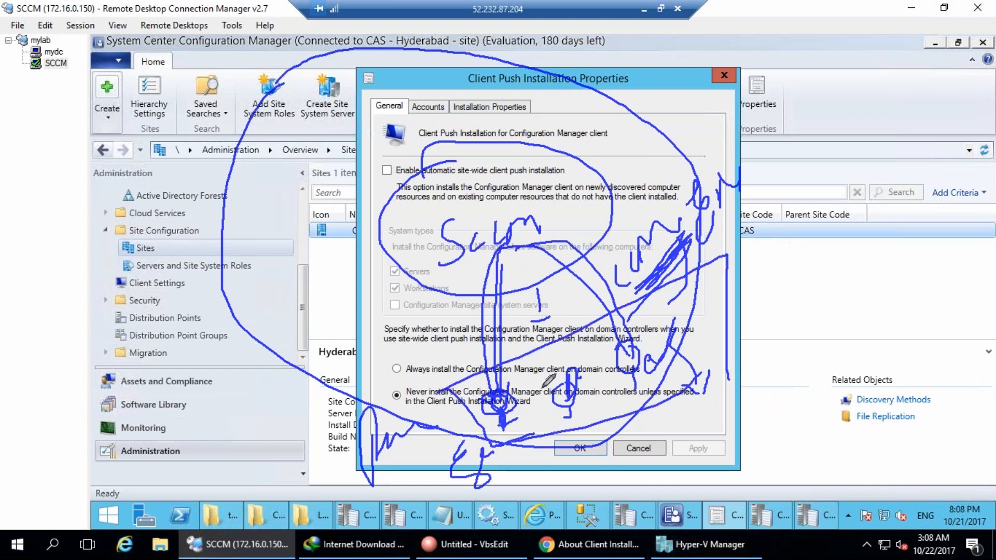
Loop the always-install choice, sites list and automatic push option, then clear the ink.
mouse_move(390, 369)
mouse_down()
mouse_move(411, 374)
mouse_move(407, 388)
mouse_up()
mouse_move(322, 307)
mouse_down()
mouse_move(313, 327)
mouse_move(336, 335)
mouse_up()
mouse_move(285, 224)
mouse_down()
mouse_move(266, 247)
mouse_move(293, 271)
mouse_up()
mouse_move(290, 112)
mouse_down()
mouse_move(291, 156)
mouse_move(325, 198)
mouse_up()
drag(396, 82, 415, 123)
drag(403, 174, 471, 136)
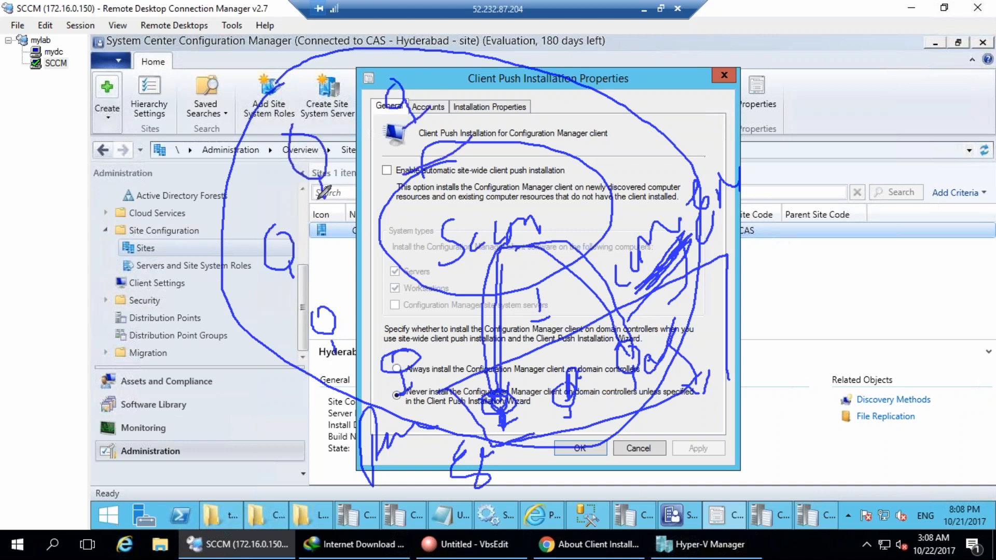
drag(286, 288, 299, 279)
mouse_move(517, 104)
mouse_down()
mouse_move(539, 115)
mouse_move(626, 107)
mouse_up()
key(Escape)
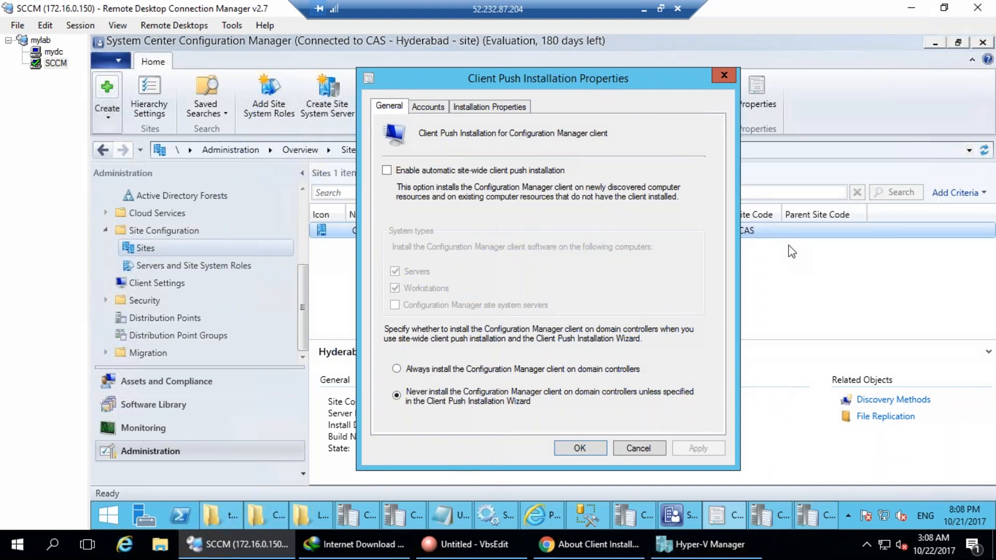
Toggle automatic site-wide client push on and back off, then show the Accounts tab.
click(498, 169)
click(436, 172)
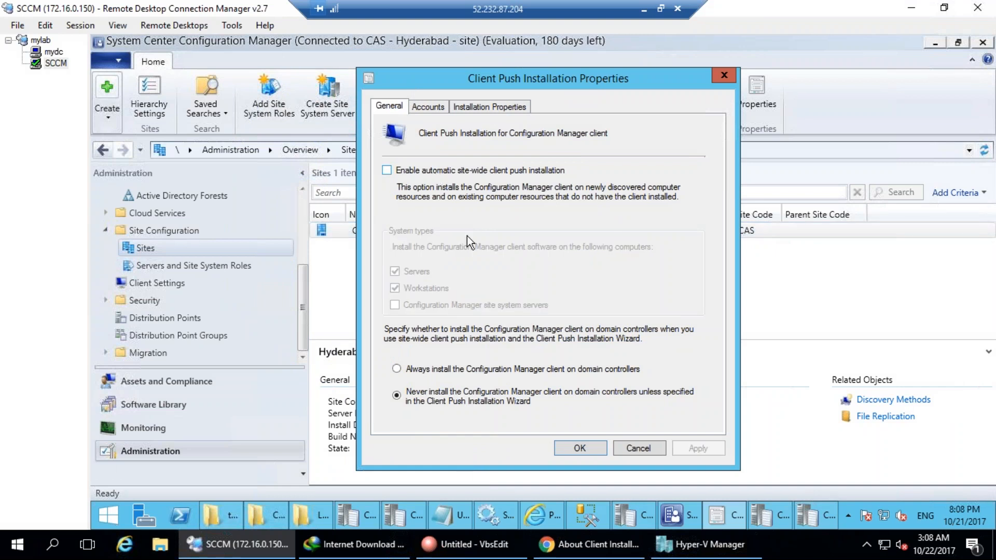
click(440, 108)
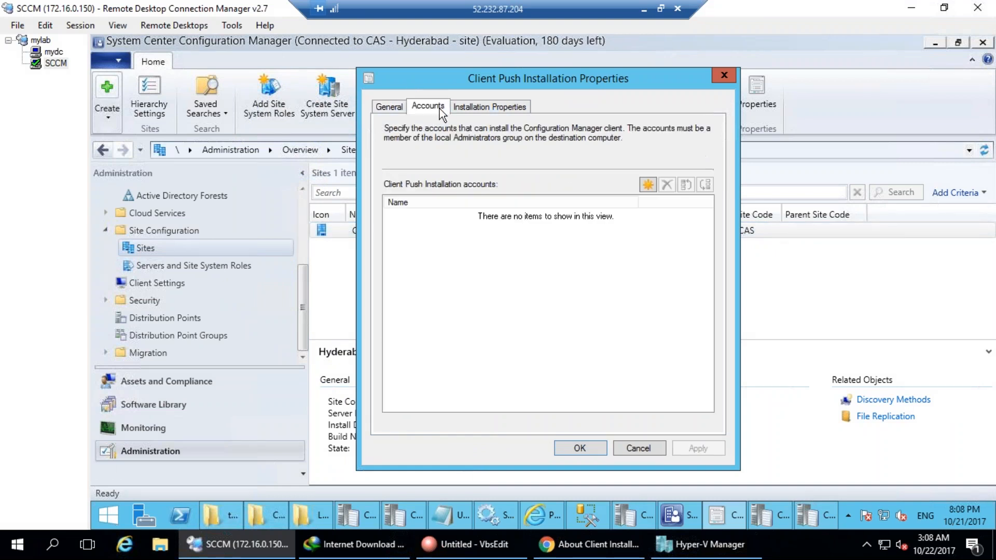
Add a new push installation account using the domain Administrator user.
click(648, 185)
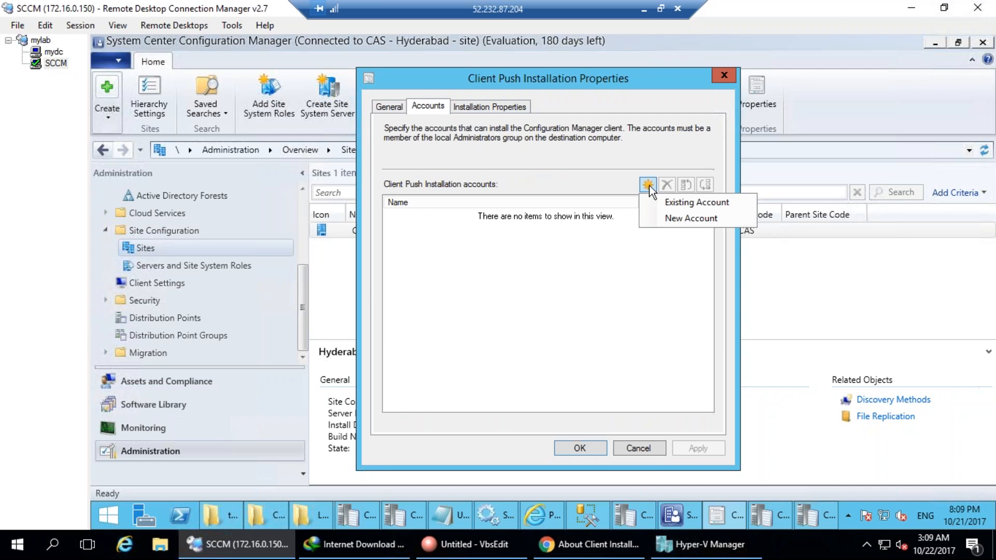
click(663, 215)
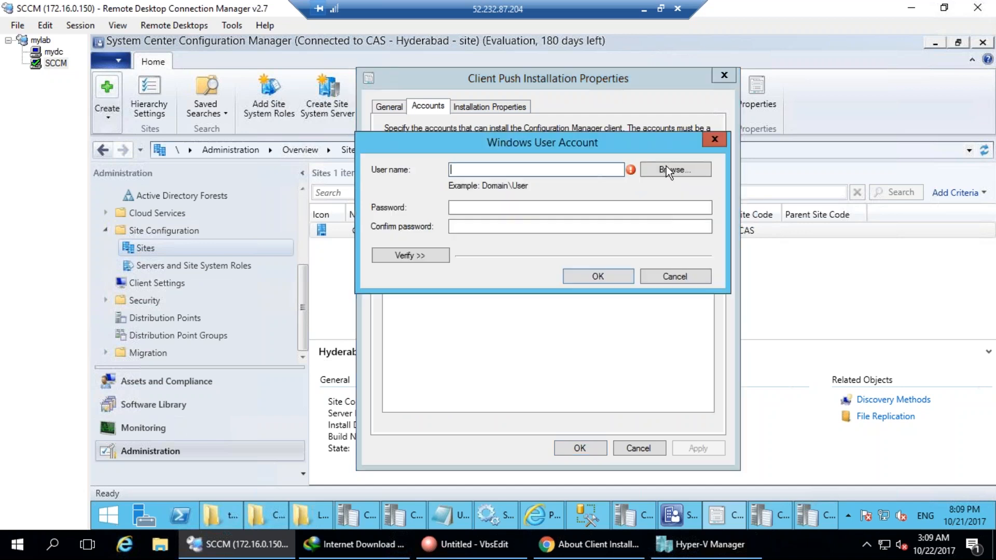
click(672, 170)
click(407, 321)
click(701, 223)
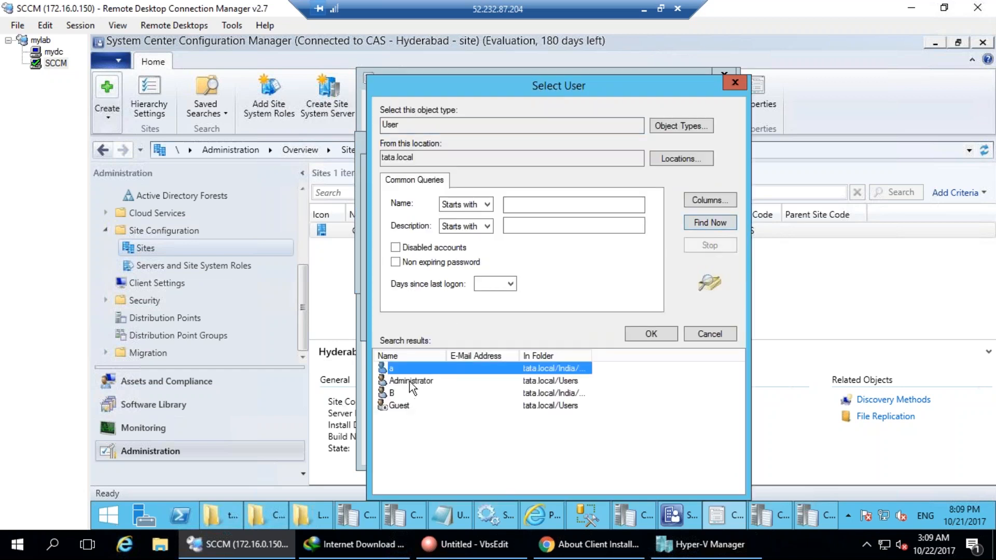
double_click(410, 382)
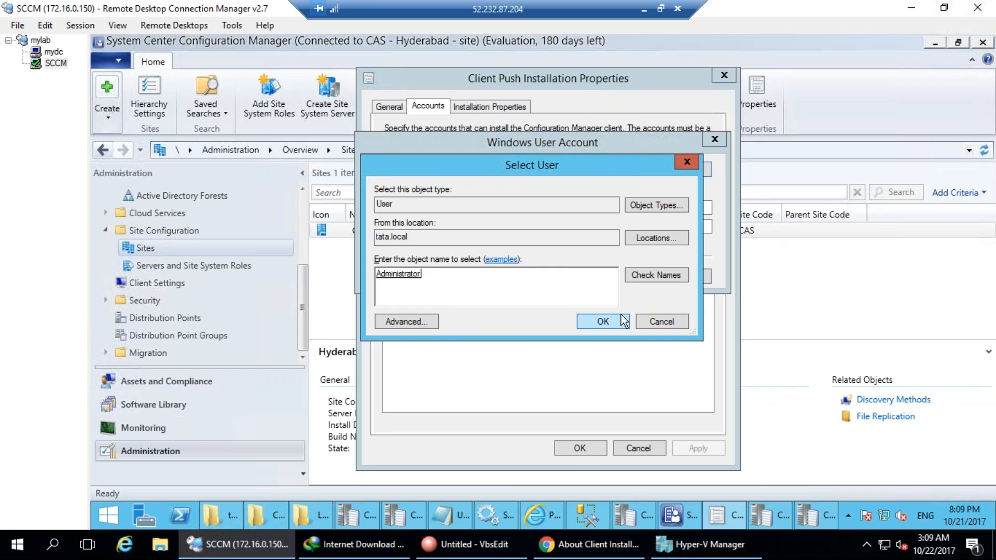
click(624, 321)
Enter and confirm the account password, then expand the verification options.
click(518, 207)
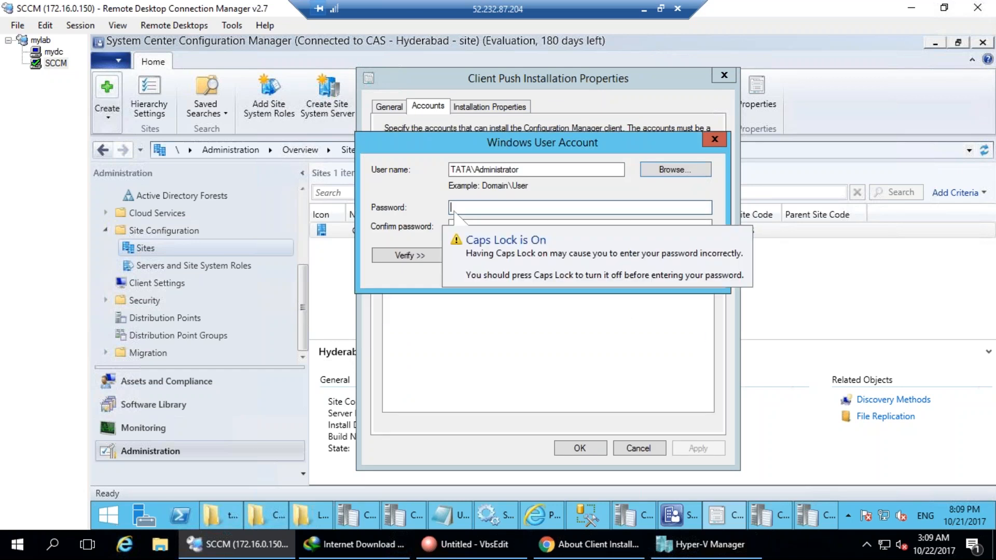
key(Caps_Lock)
text(•••••••)
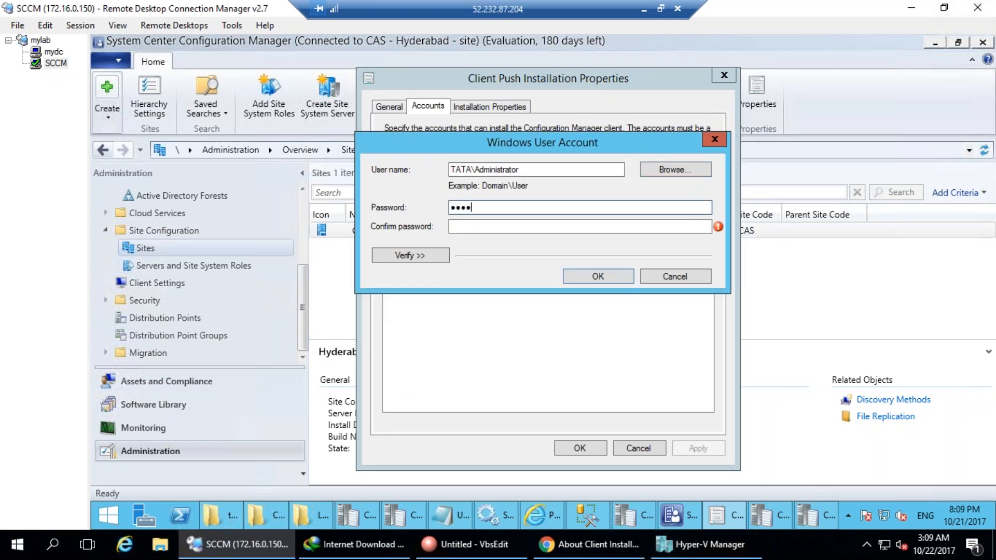
text(•)
key(Tab)
text(••••••••)
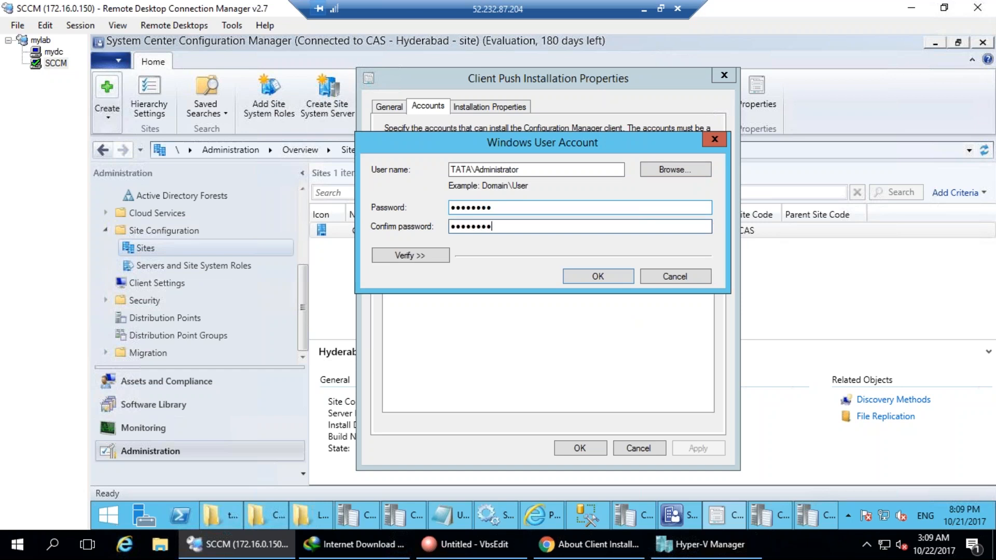
click(413, 256)
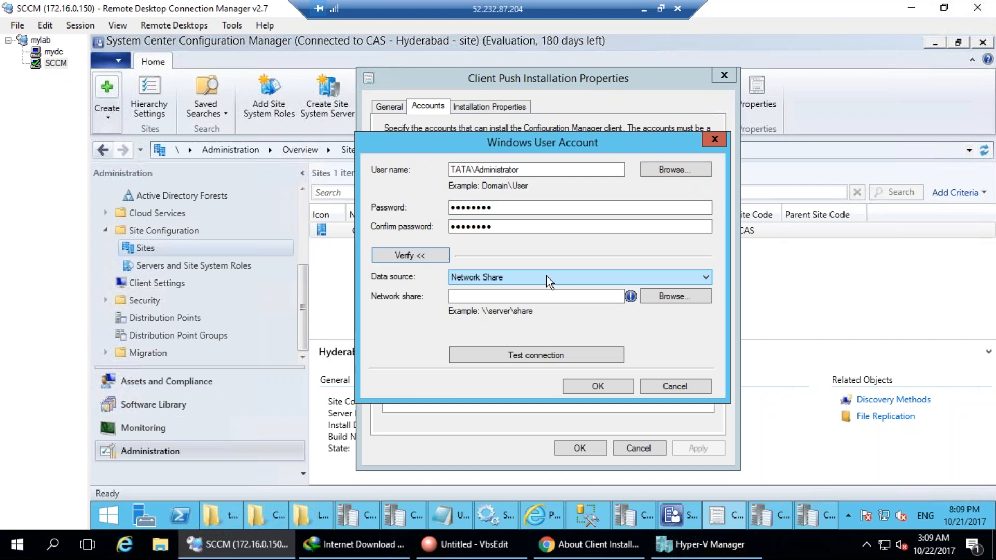
Test the share path \\INHYDTATA-DC01\c$\ and dismiss the network-path-not-found error.
click(516, 296)
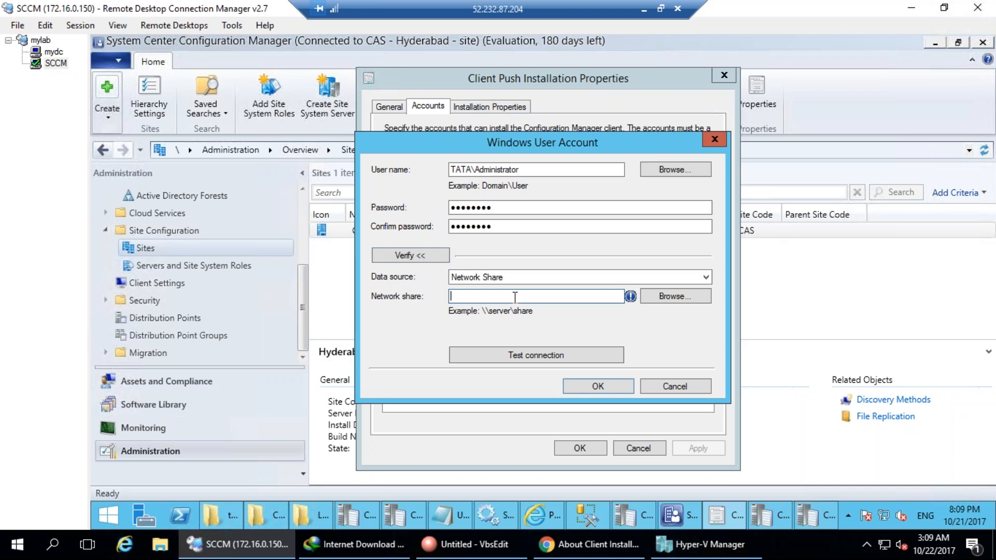
text(\inhydtaTA-CM01)
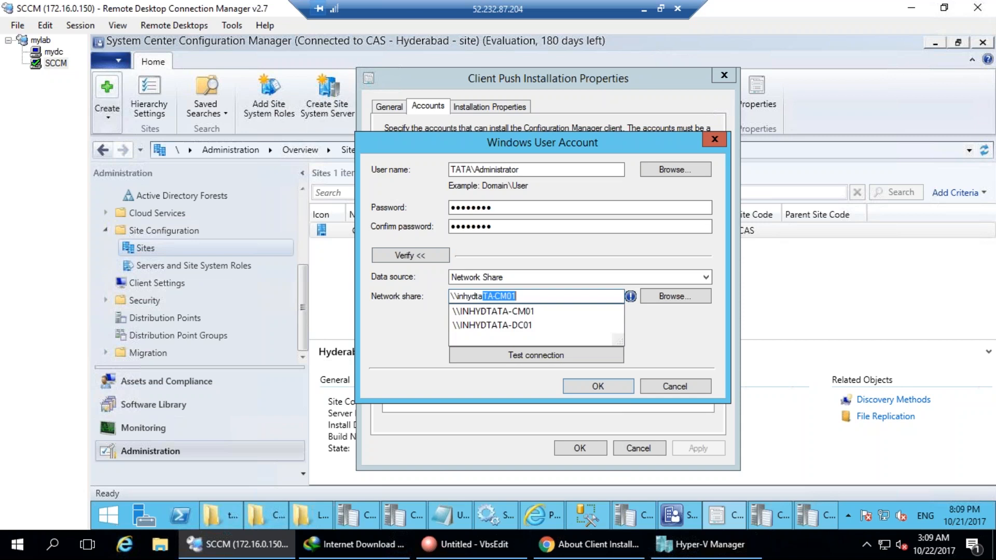
key(Down)
key(Down)
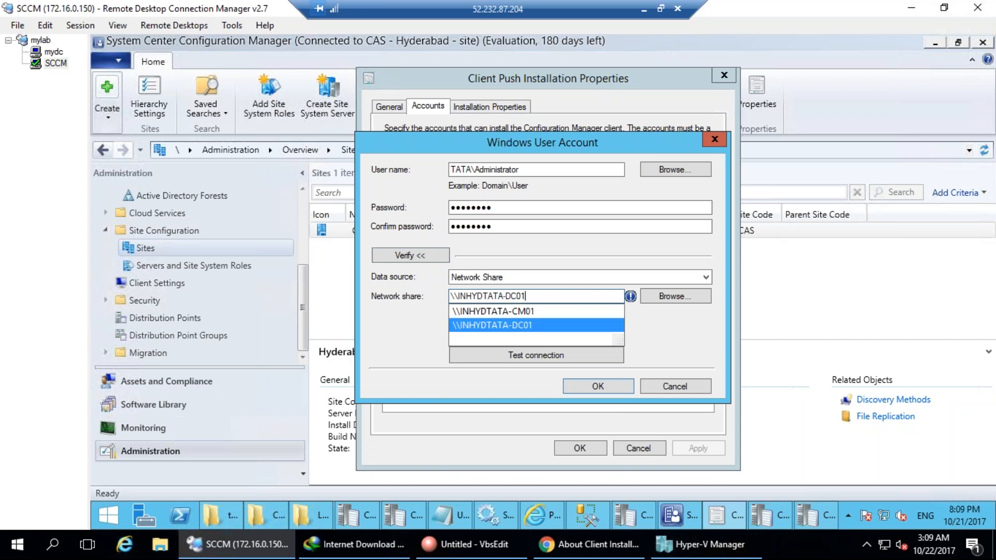
text(\c)
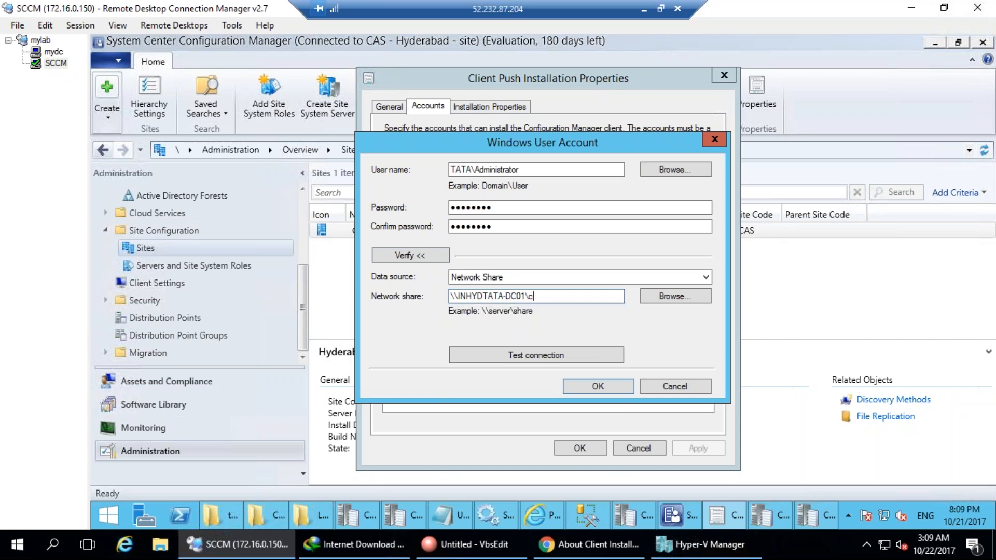
text($\)
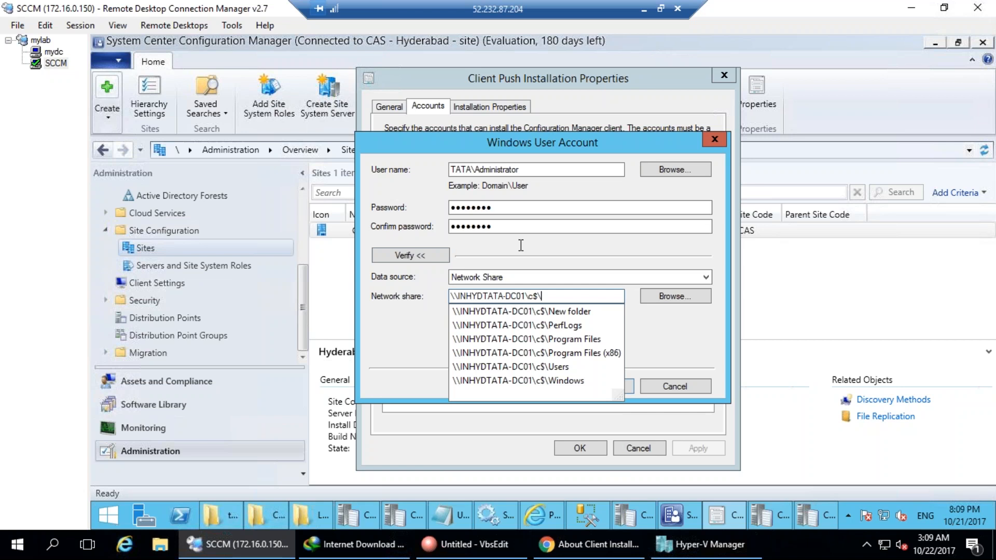
click(674, 340)
click(581, 357)
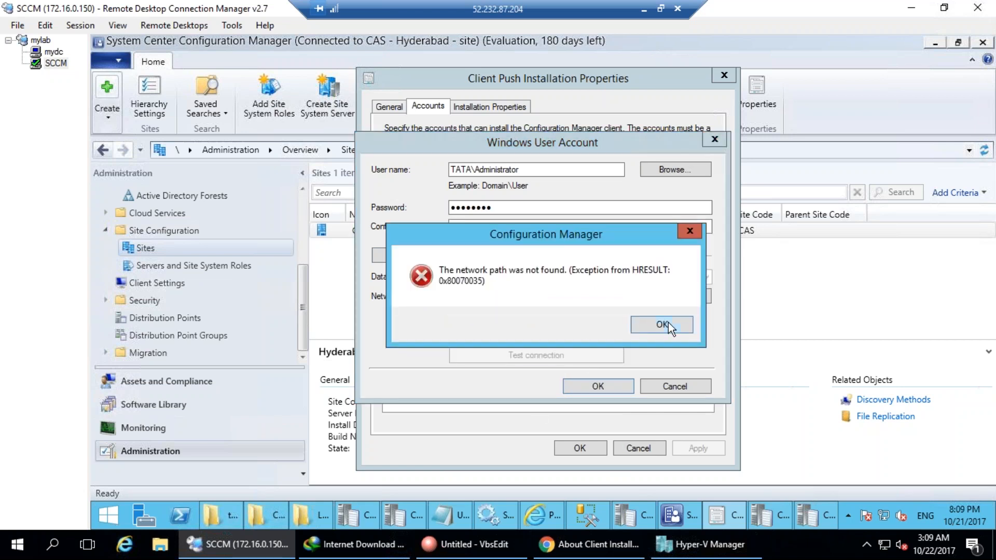
click(664, 325)
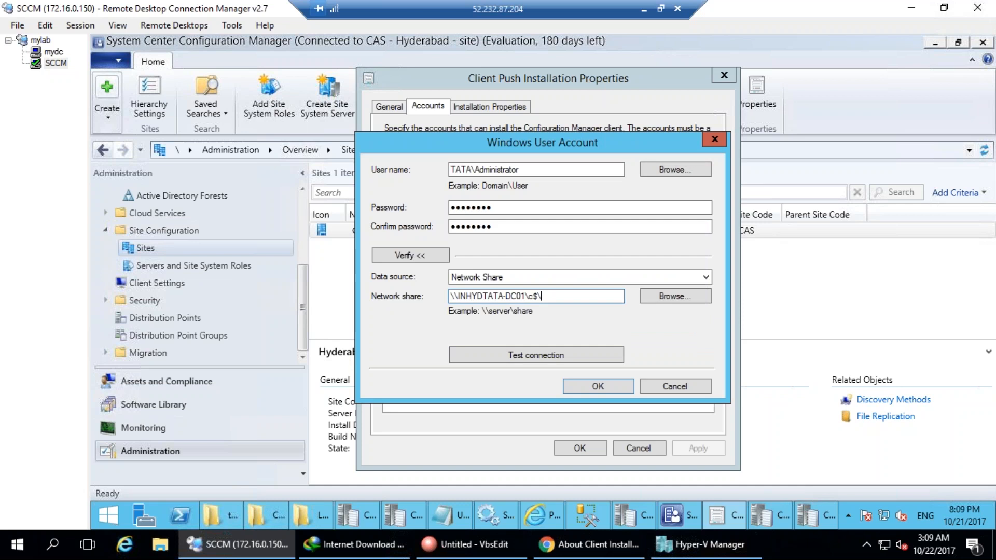
Switch the path to the netlogon share, test successfully, and keep Network Share as data source.
key(BackSpace)
key(BackSpace)
key(BackSpace)
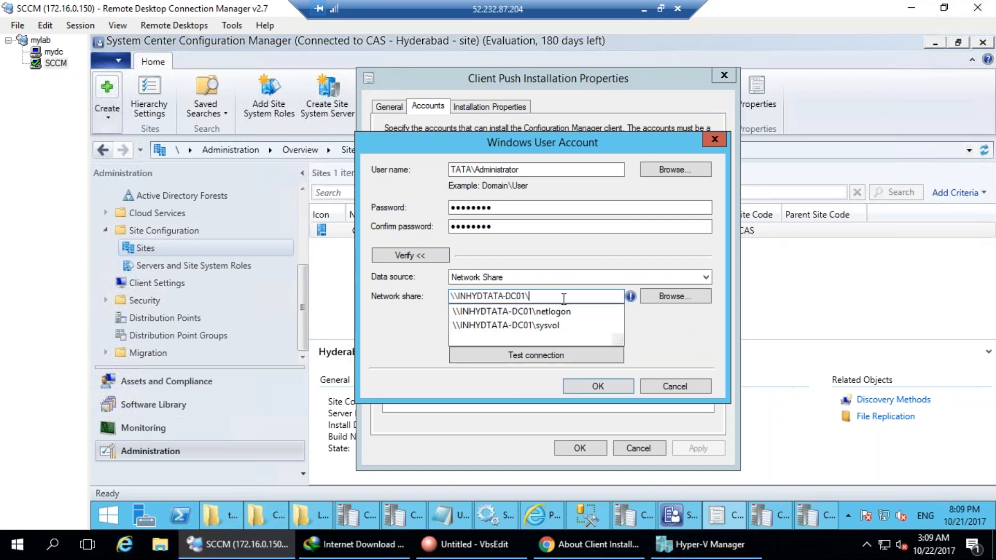
click(563, 315)
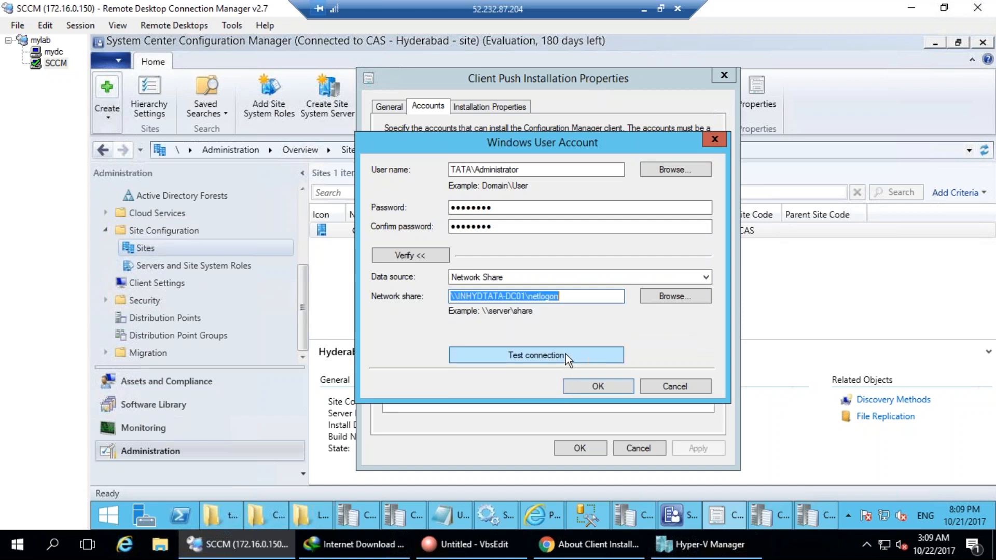
click(565, 354)
click(614, 321)
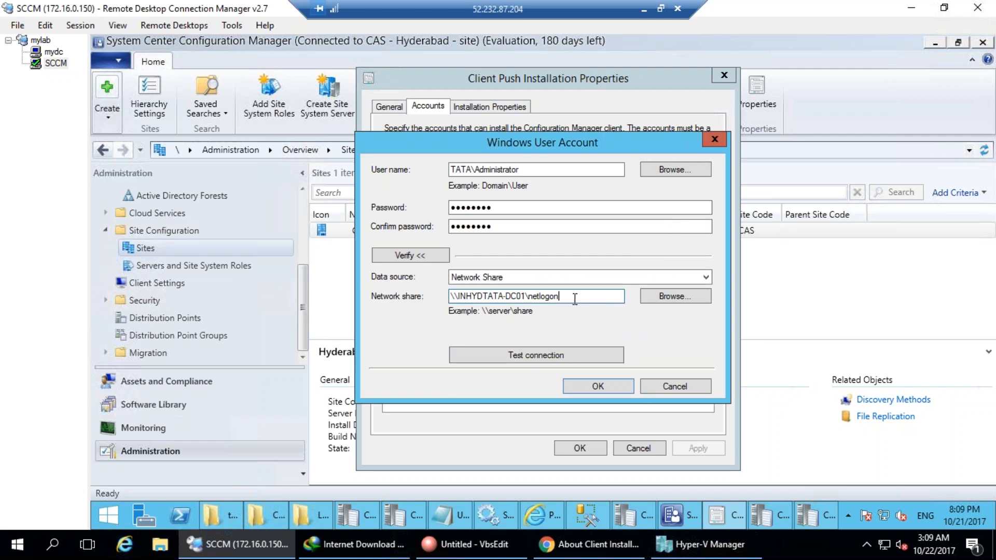
click(606, 296)
double_click(611, 296)
click(539, 278)
click(537, 278)
Re-enter the Administrator password and confirmation, then save and apply the push account.
click(410, 255)
drag(497, 207, 439, 203)
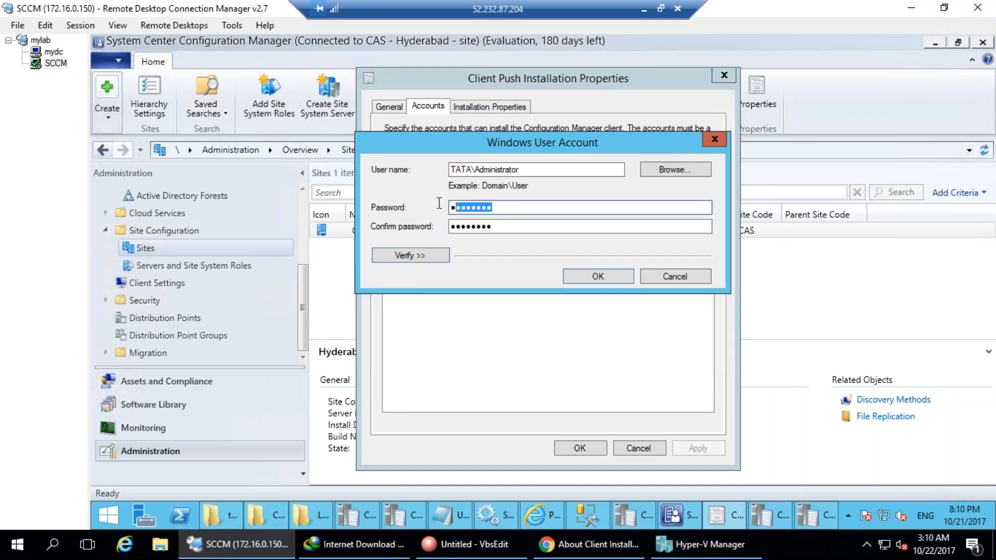
key(BackSpace)
text(••••)
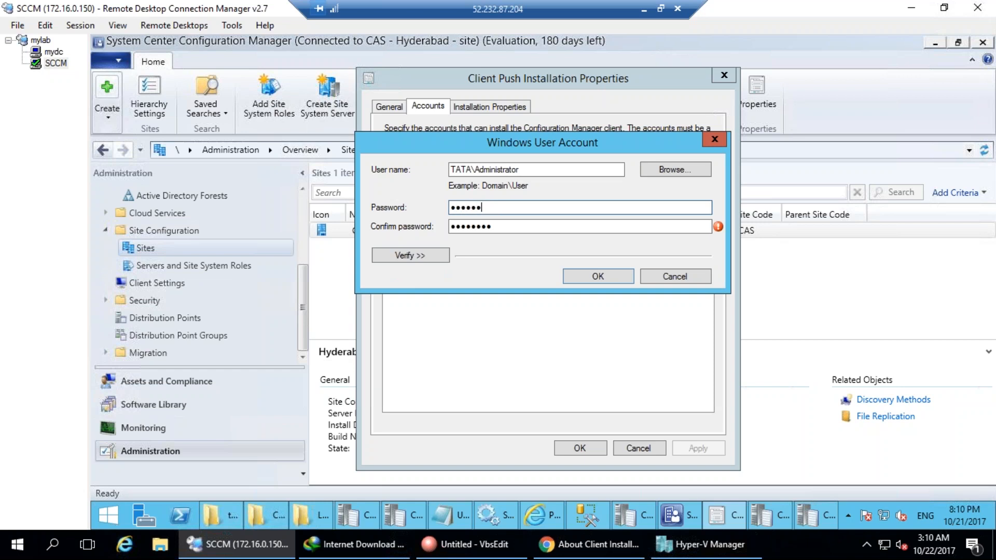
text(•••)
key(Tab)
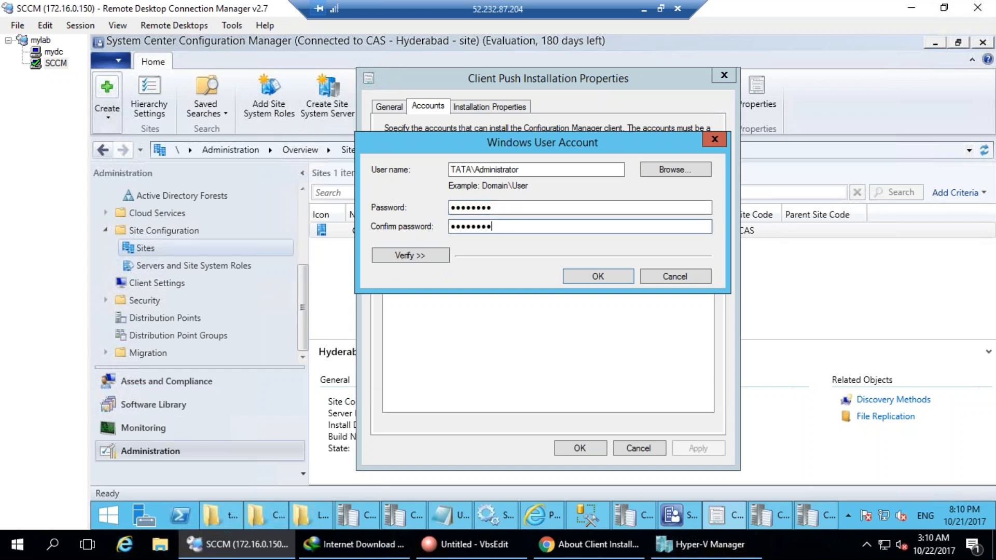
key(BackSpace)
key(BackSpace)
key(BackSpace)
key(BackSpace)
key(BackSpace)
key(BackSpace)
key(BackSpace)
key(BackSpace)
text(••••••••)
key(super+r)
text(asdasd)
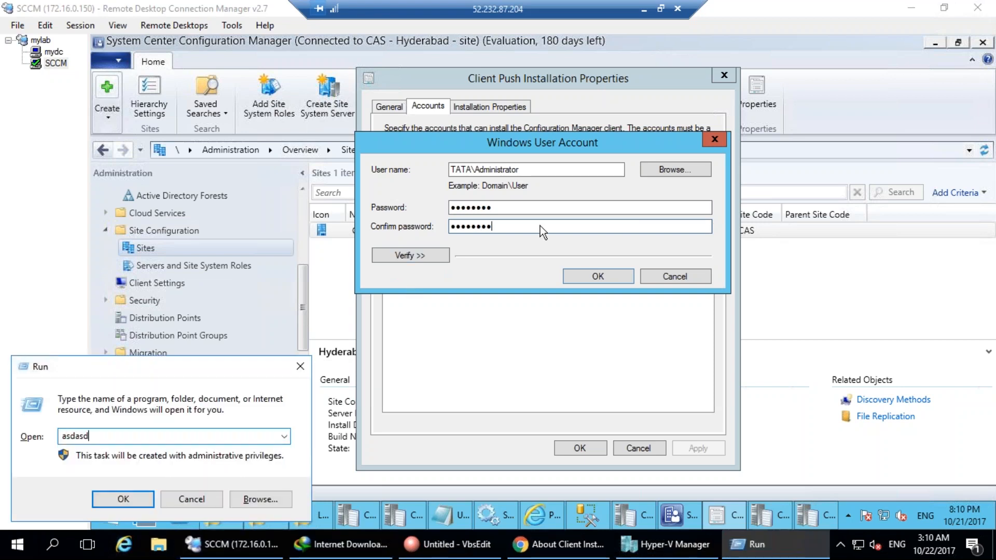
click(597, 278)
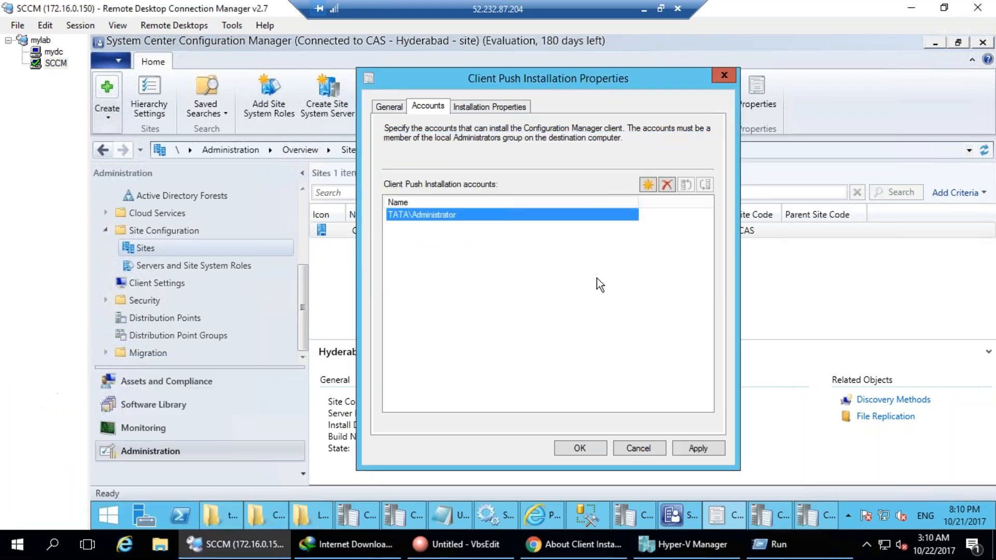
click(701, 450)
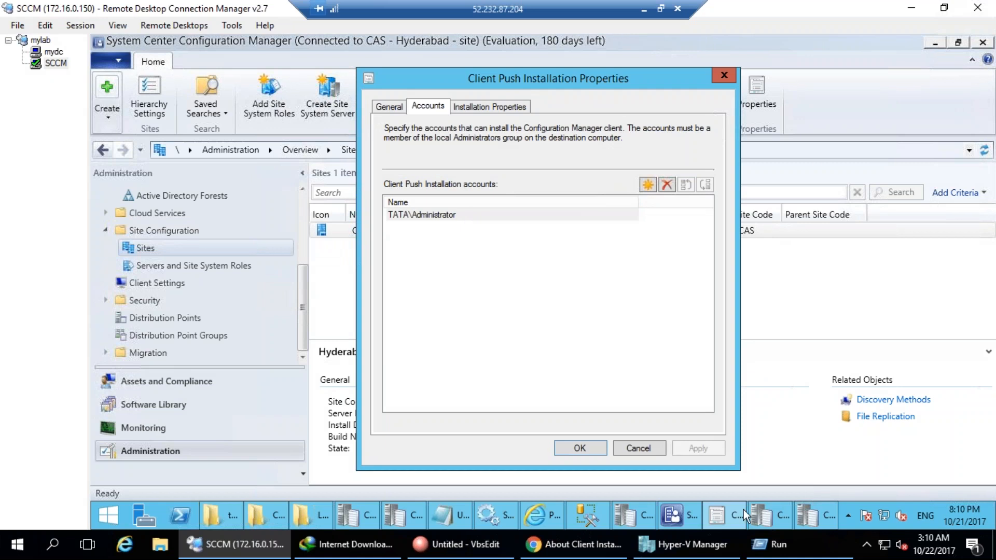
Connect to the Win 7 virtual machine from Hyper-V Manager.
click(695, 553)
right_click(290, 135)
click(322, 144)
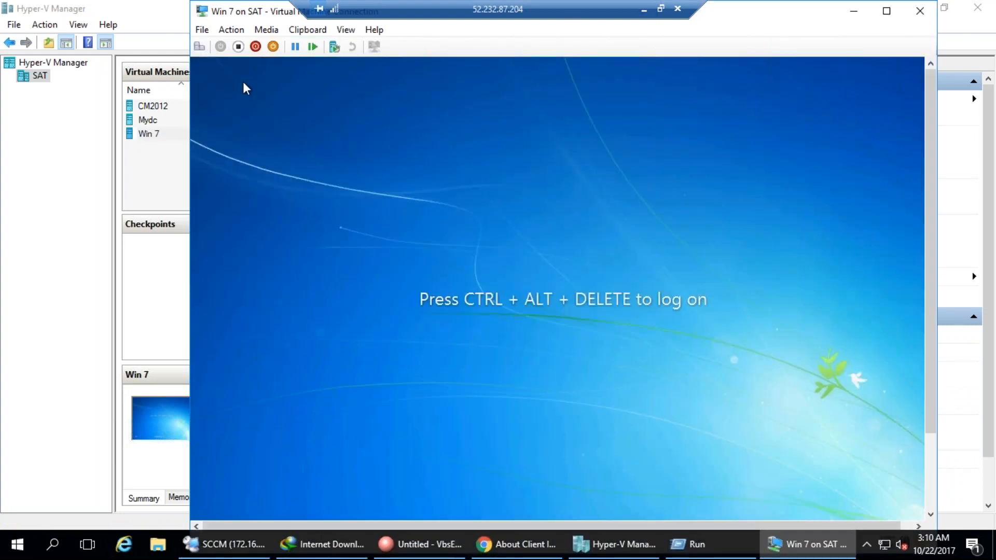
Sign in to the Win 7 virtual machine with the administrator account's password.
click(199, 47)
click(506, 374)
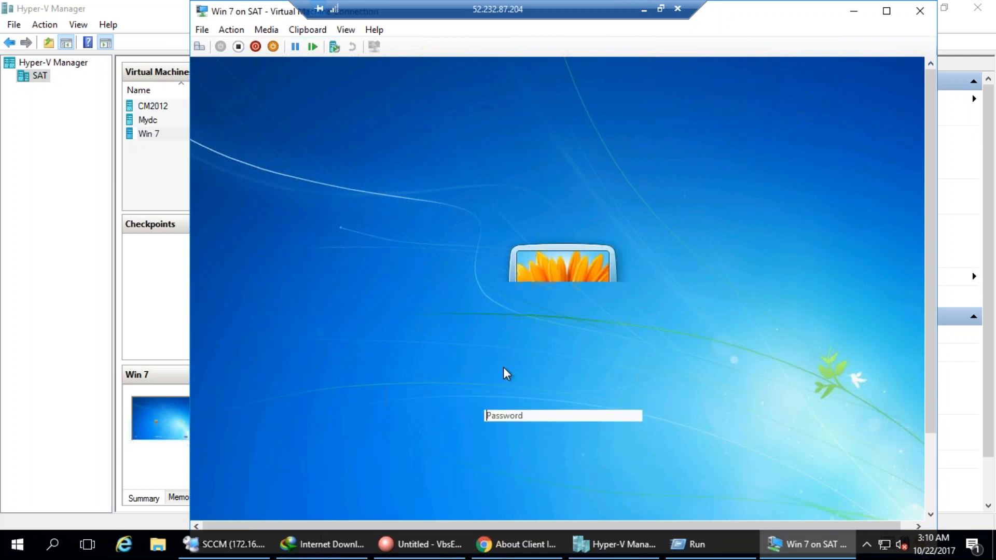
text(••••••••)
key(Return)
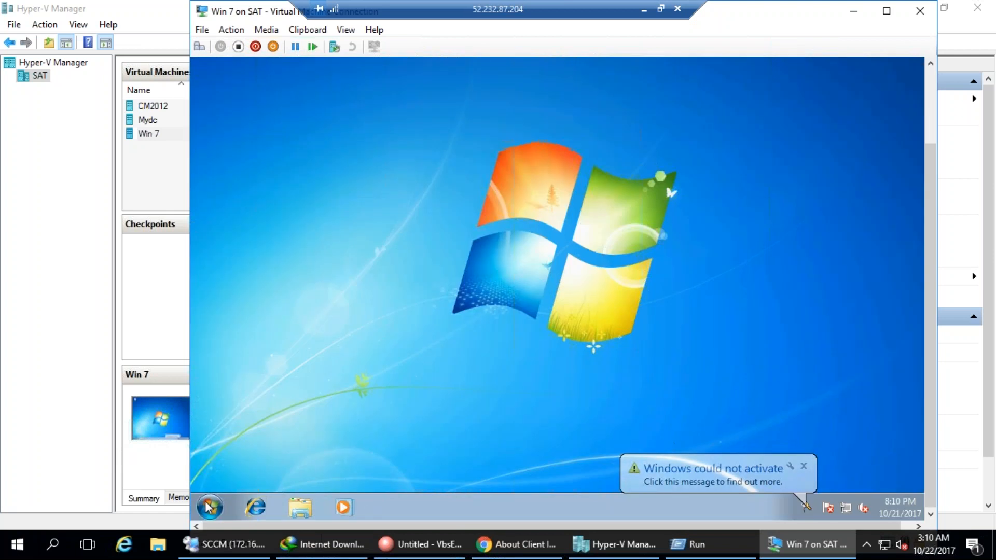
Open Computer Management from the Start menu's Computer entry and list the local groups.
click(209, 507)
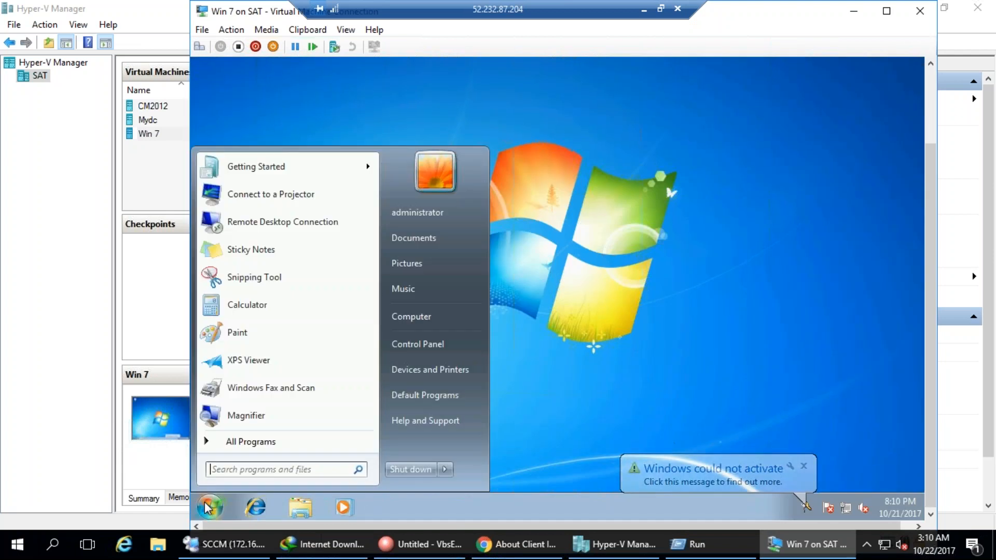
right_click(429, 315)
click(450, 341)
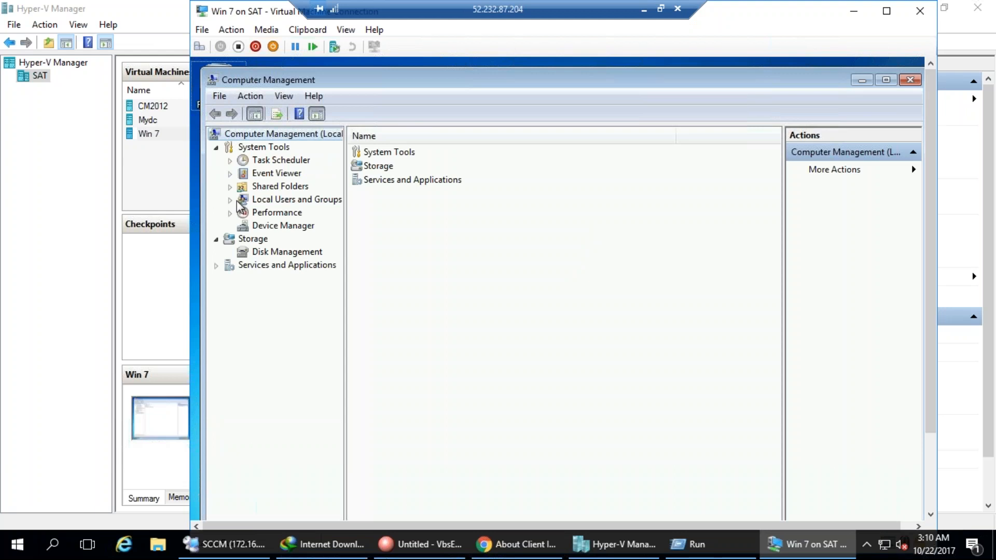
click(230, 200)
click(275, 225)
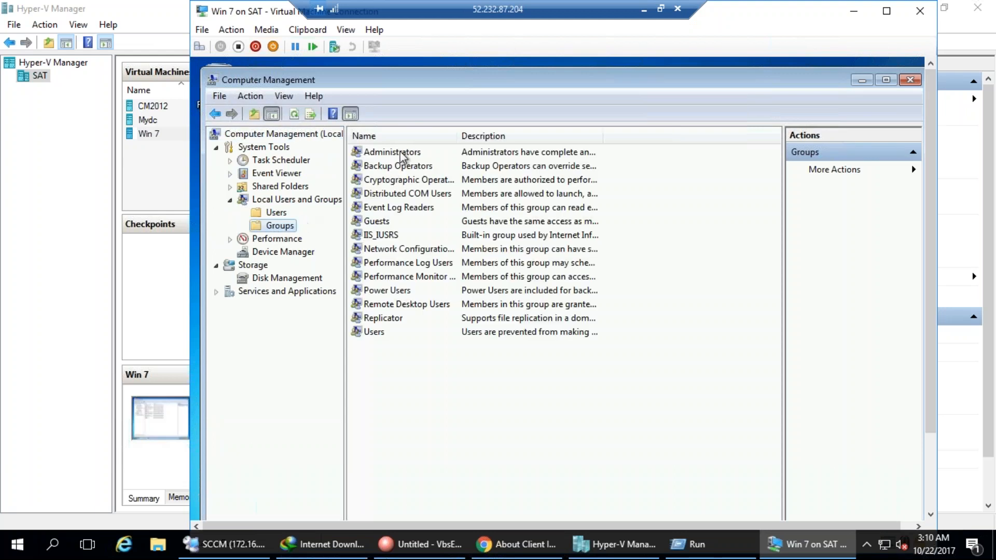
Open the Administrators group and highlight TATA\Domain Admins among its members, then return to SCCM.
click(402, 153)
double_click(402, 153)
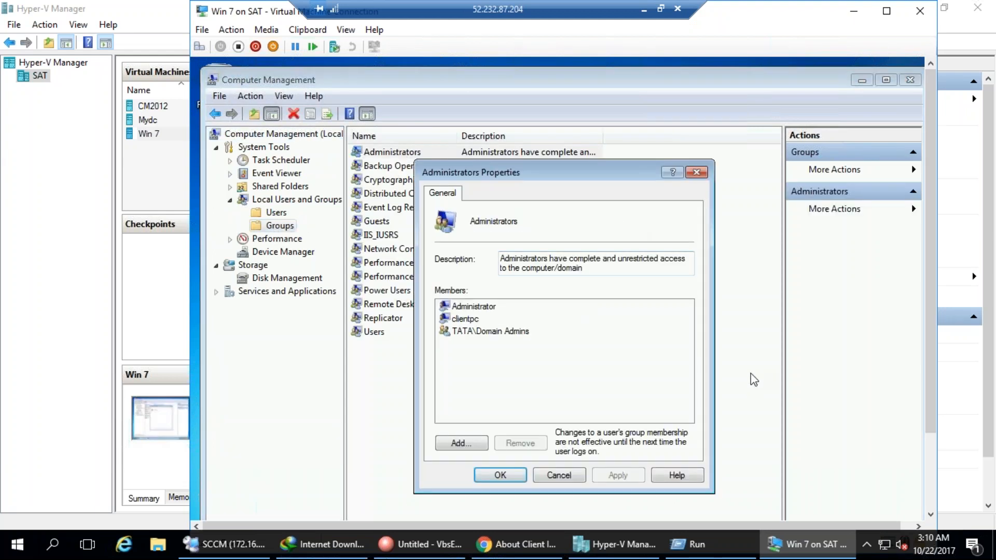
mouse_move(524, 357)
mouse_down()
mouse_move(496, 322)
mouse_move(426, 326)
mouse_move(542, 340)
mouse_move(615, 309)
mouse_up()
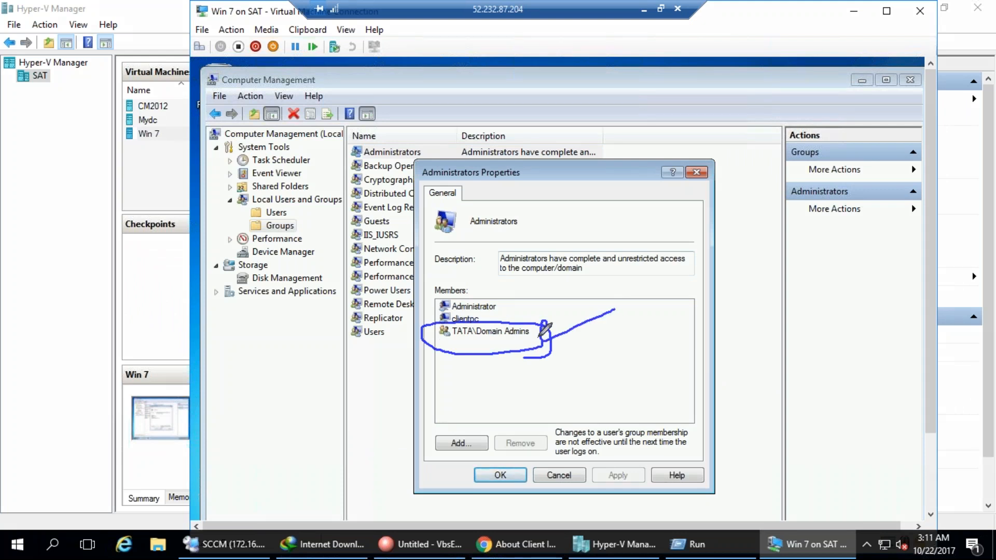
drag(542, 330, 581, 331)
key(Escape)
mouse_move(419, 354)
mouse_down()
mouse_move(551, 343)
mouse_move(441, 318)
mouse_move(432, 342)
mouse_up()
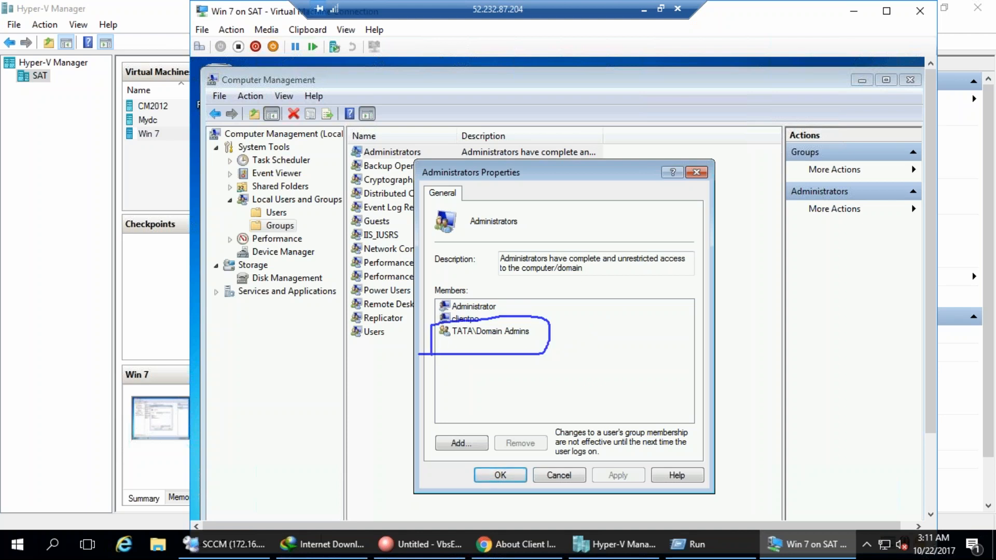
click(854, 386)
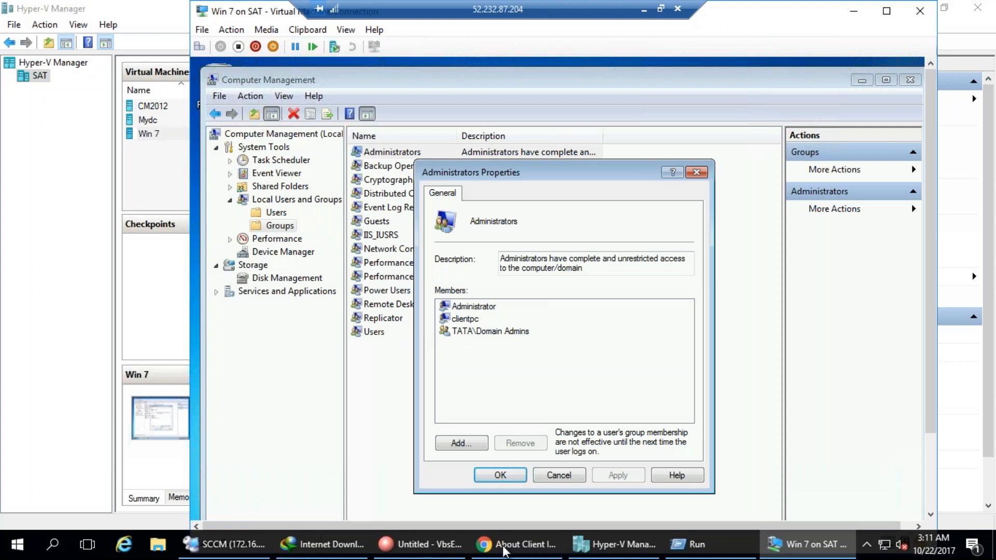
click(255, 543)
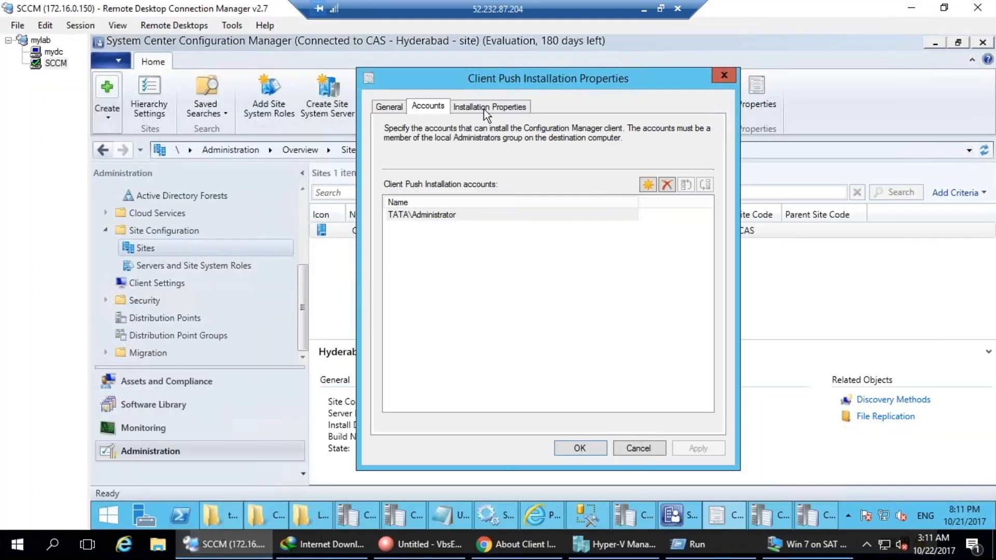
Review the client push Installation Properties showing SMSSITECODE=CAS, then bring up the TechNet page.
click(470, 106)
click(484, 193)
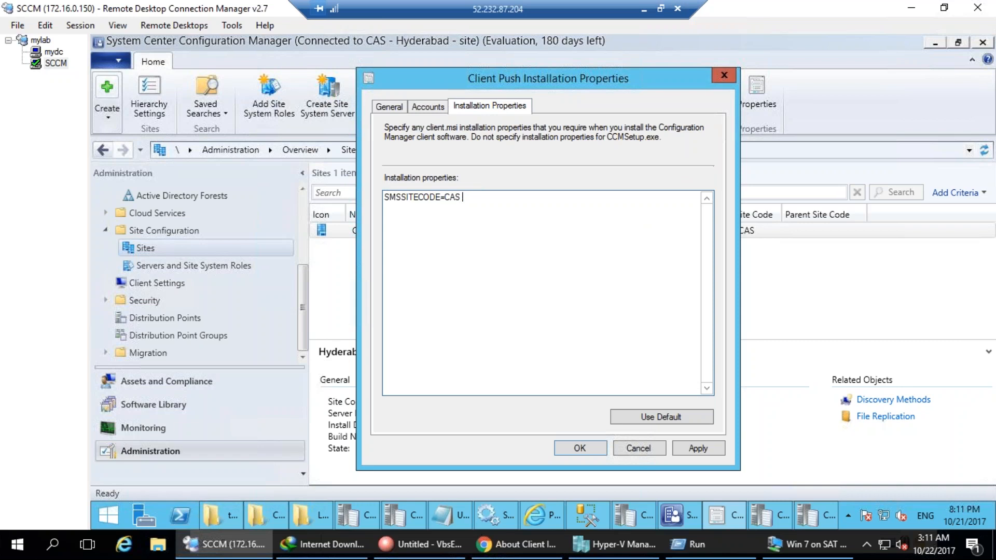
click(444, 523)
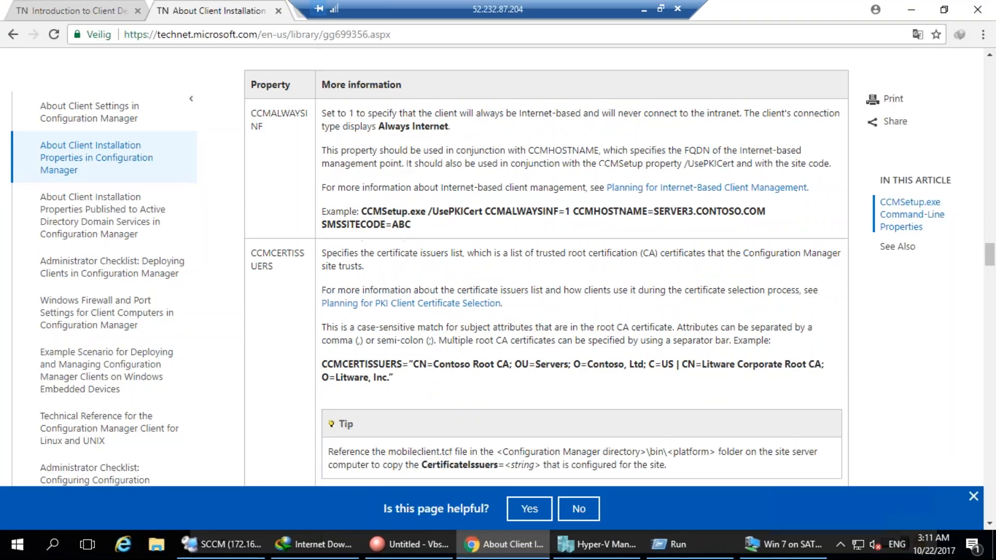
Search the TechNet page for 'fsp' to read the FSP property, then return to SCCM.
scroll(545, 269, up, 4)
key(ctrl+f)
text(fsp)
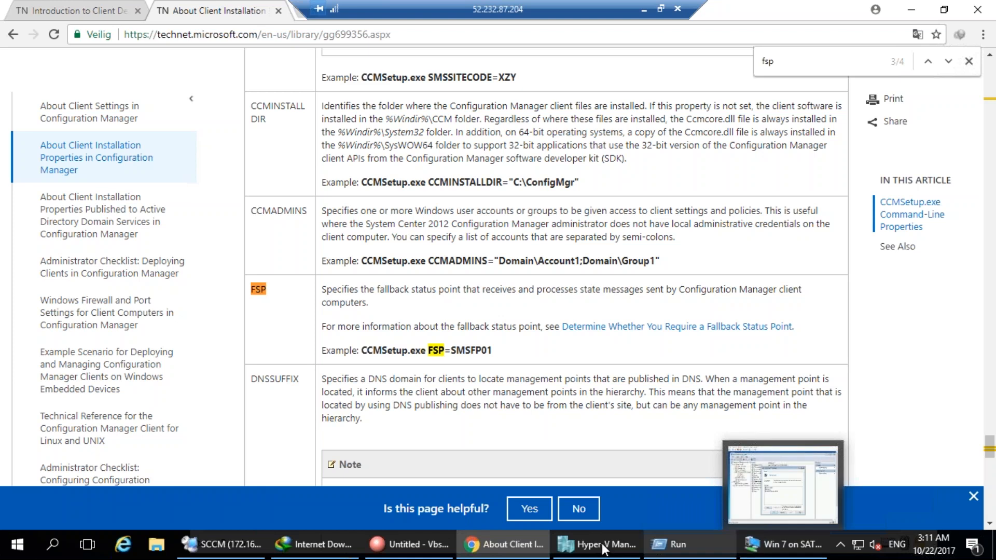
click(223, 544)
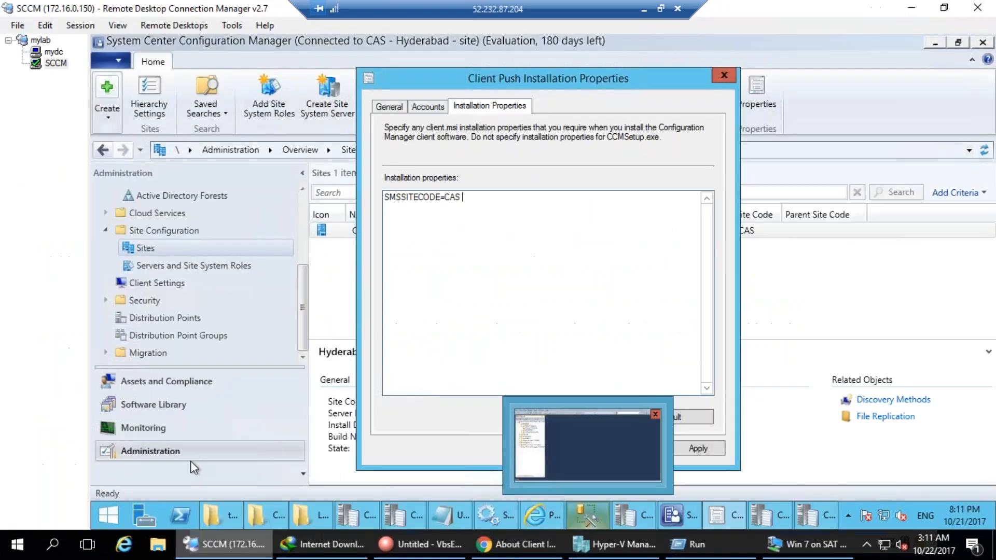
Close the client push properties and start Add Site System Roles on inhydtata-cm01.
click(639, 448)
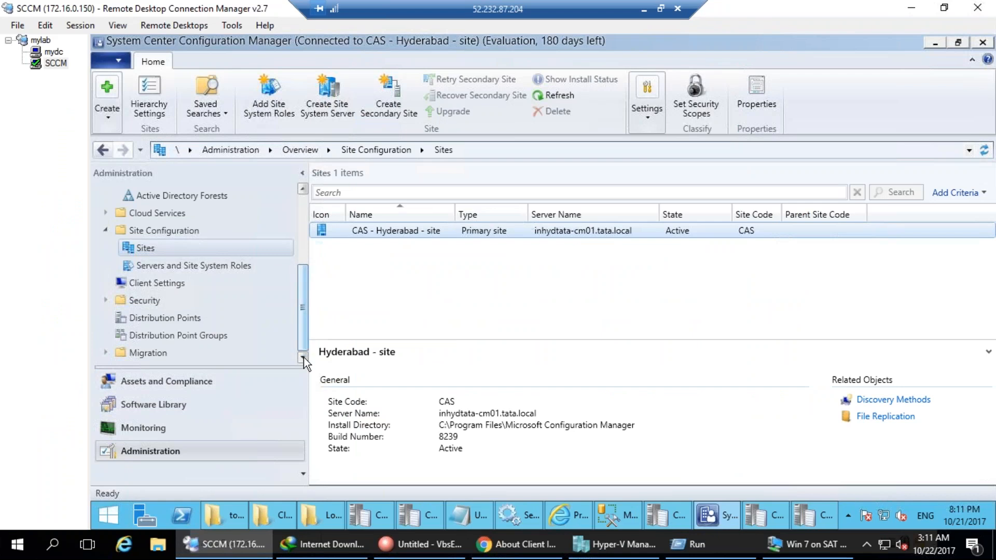
click(170, 266)
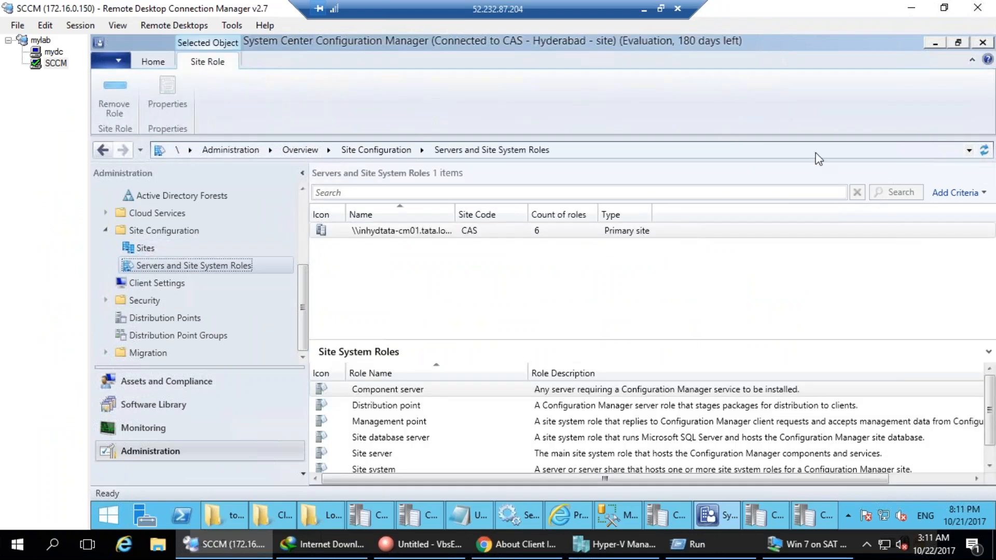
click(511, 342)
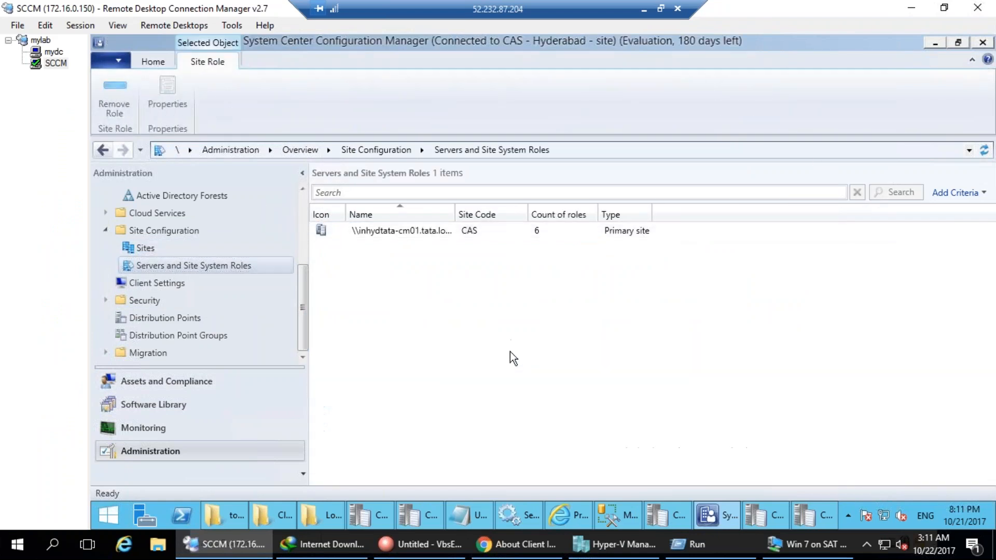
click(420, 231)
drag(469, 464, 467, 292)
right_click(385, 235)
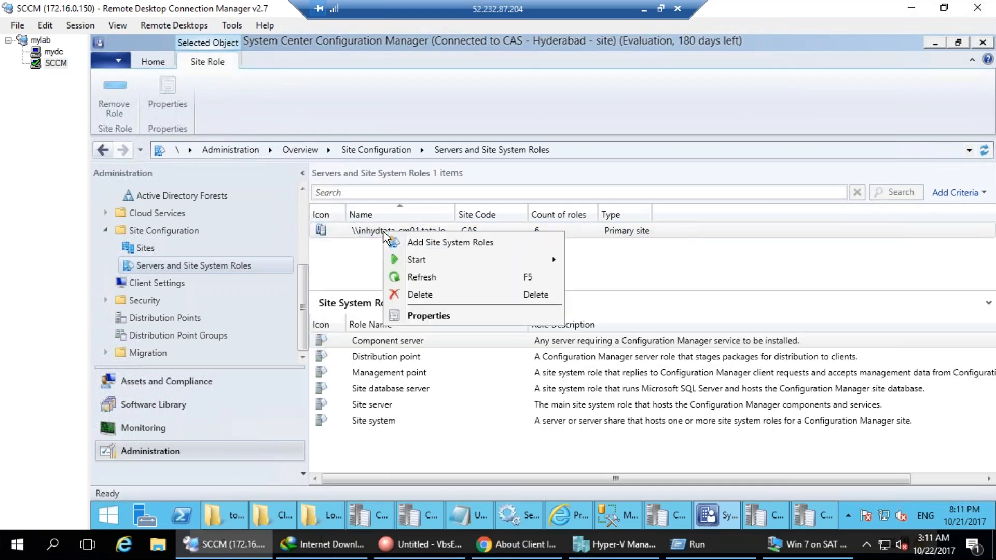
click(425, 242)
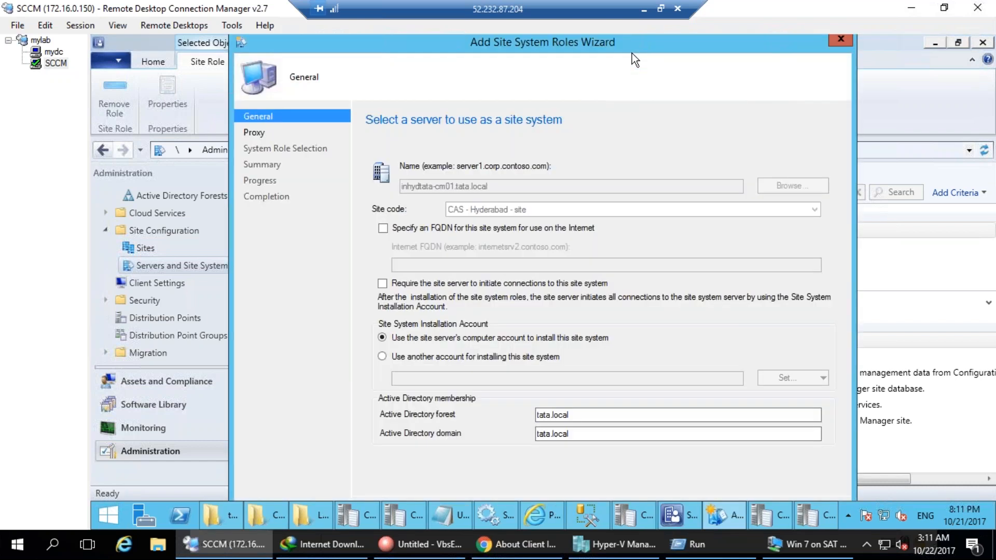
Dock the remote session's taskbar along the right edge of the screen.
drag(537, 42, 528, 36)
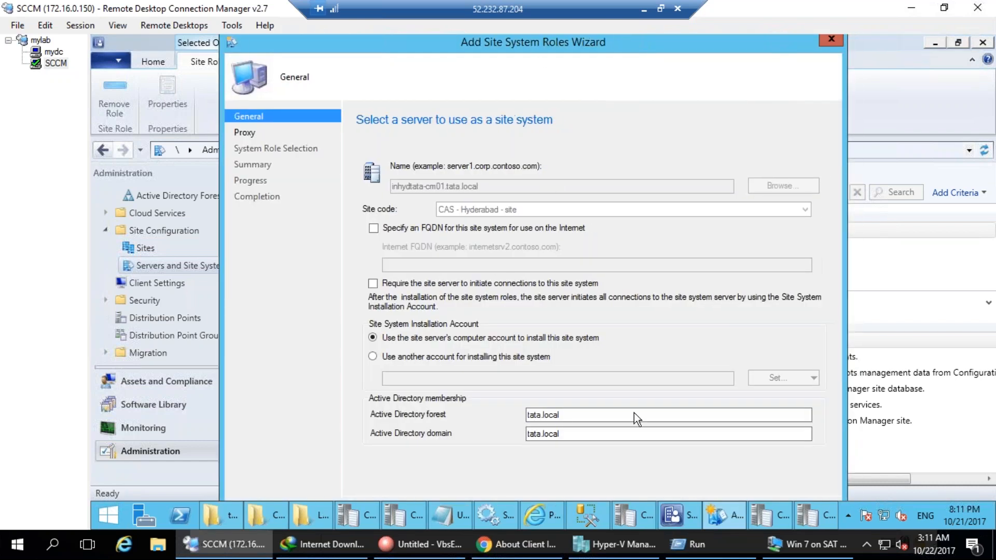
click(845, 507)
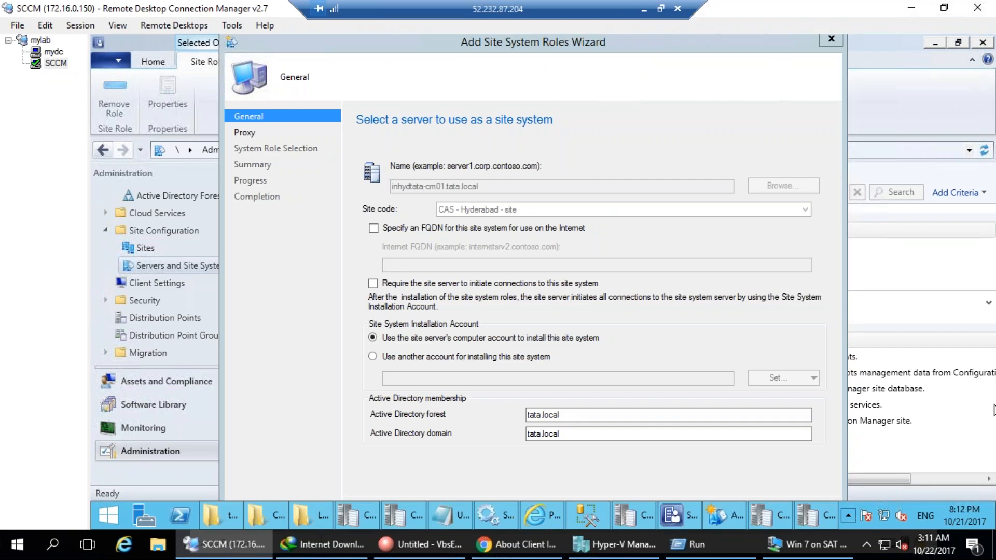
click(848, 515)
click(861, 503)
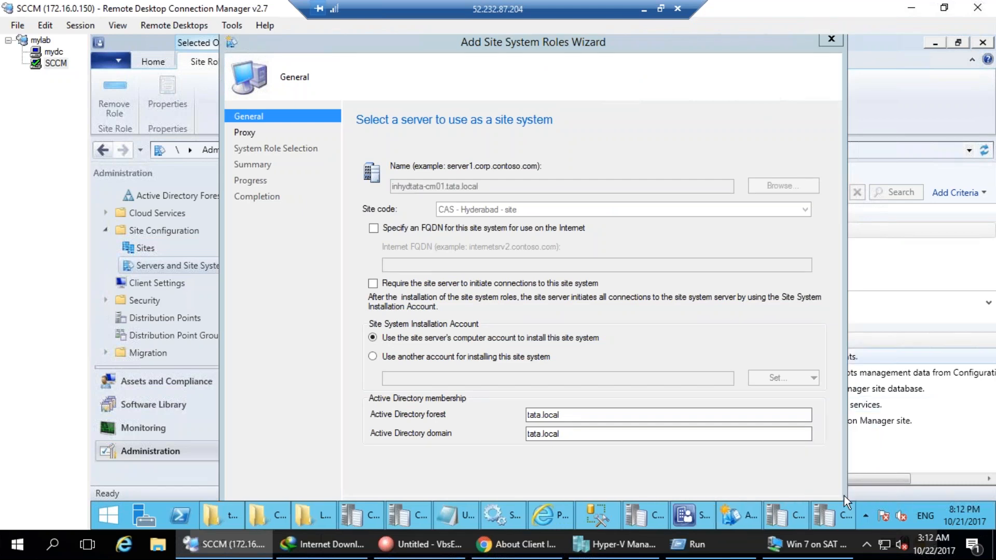
click(860, 500)
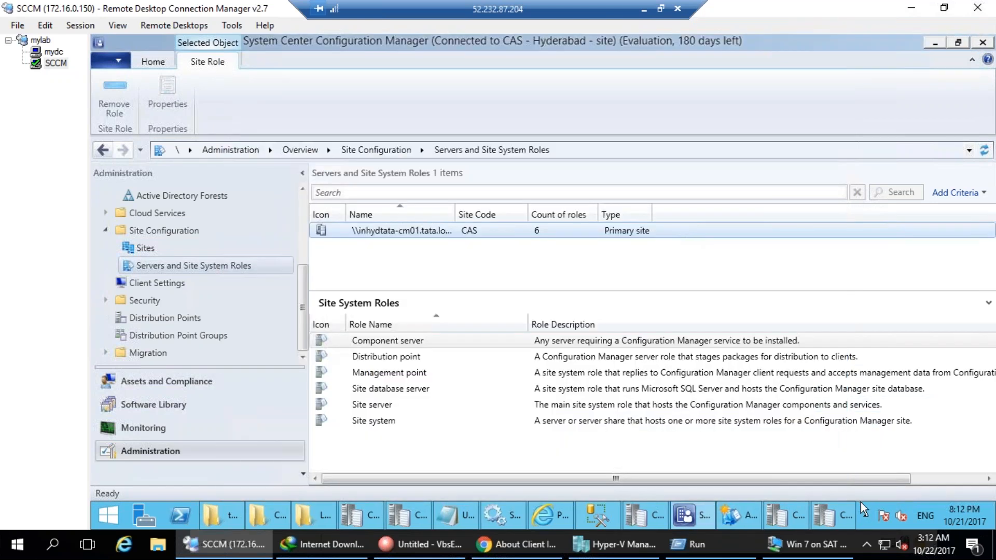
click(861, 503)
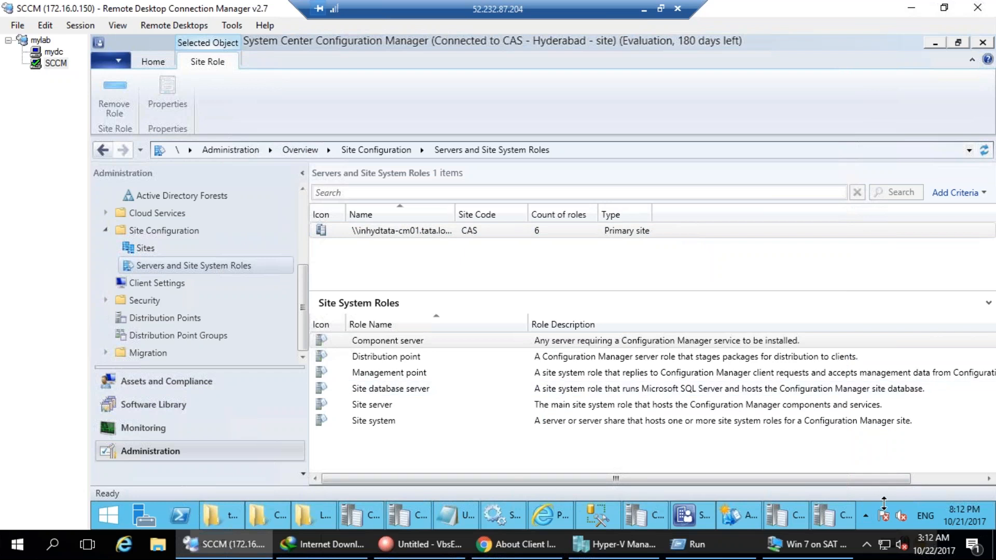
click(866, 515)
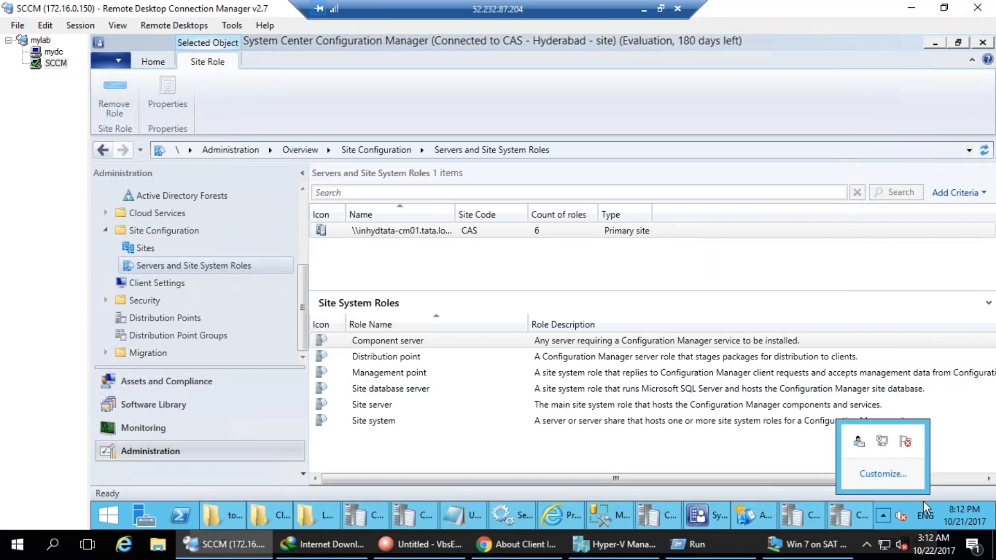
drag(923, 501, 922, 437)
drag(634, 487, 980, 420)
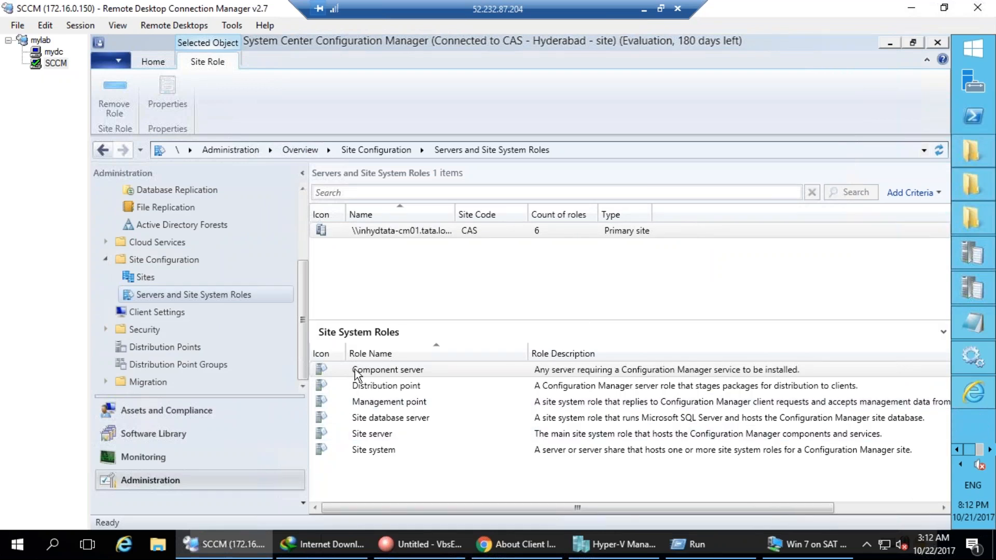
Return to the wizard and accept the General and Proxy pages to reach role selection.
right_click(373, 234)
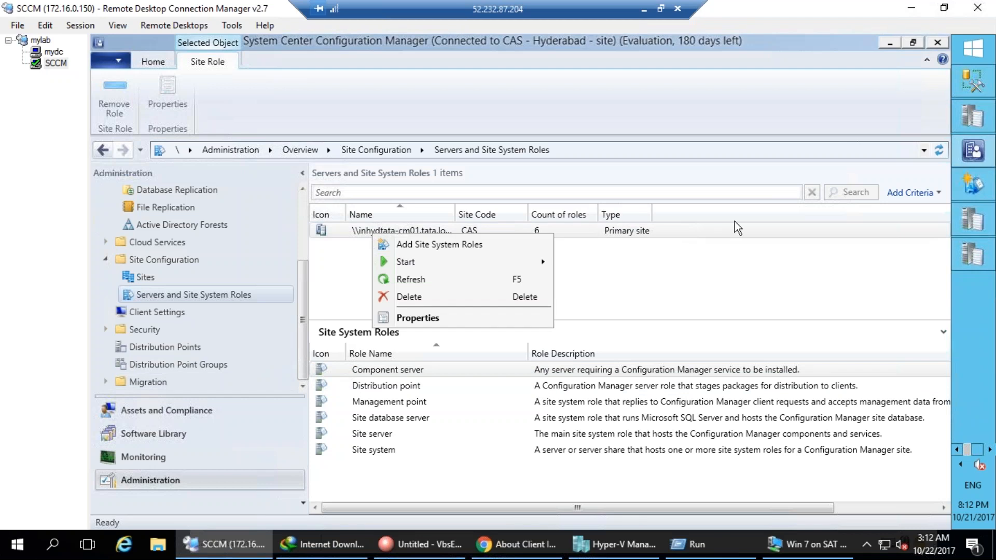
click(960, 185)
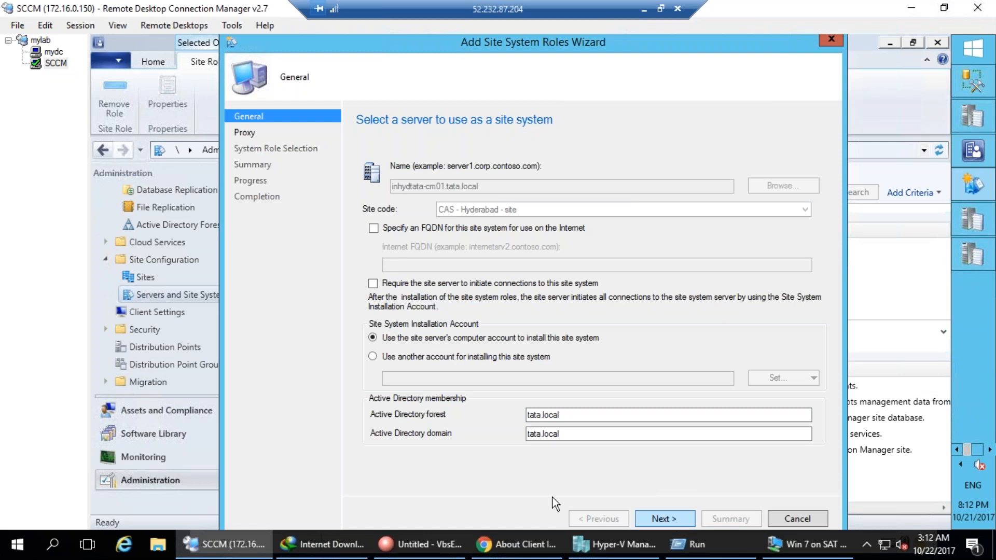
click(675, 521)
click(693, 525)
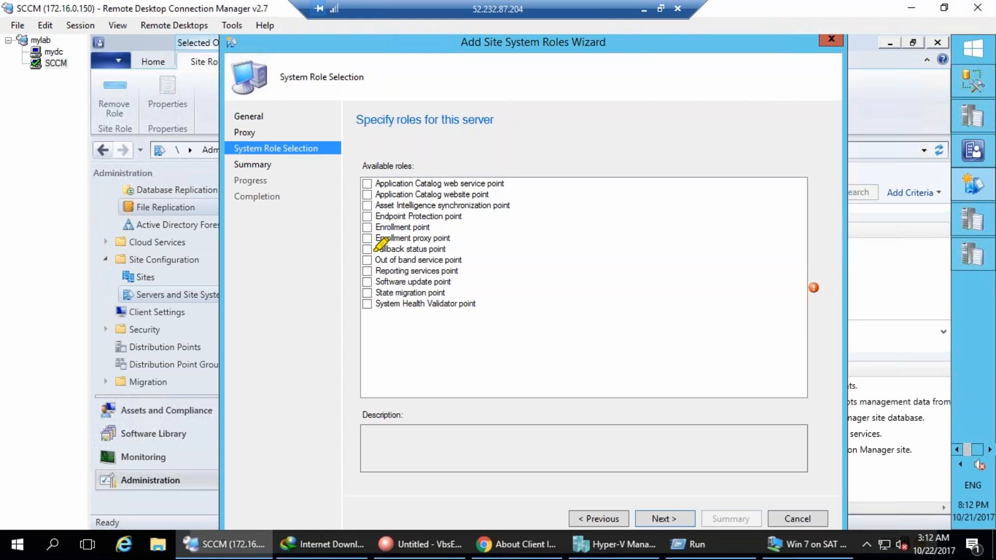
drag(374, 250, 454, 250)
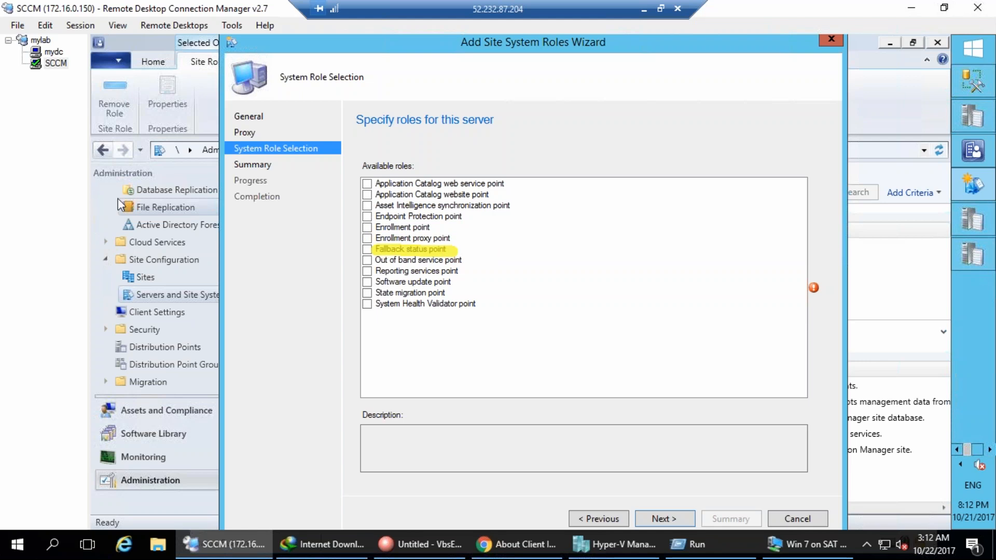
mouse_move(626, 214)
mouse_down()
mouse_move(636, 234)
mouse_move(628, 248)
mouse_up()
mouse_move(598, 90)
mouse_down()
mouse_move(566, 281)
mouse_move(793, 163)
mouse_up()
drag(743, 119, 573, 106)
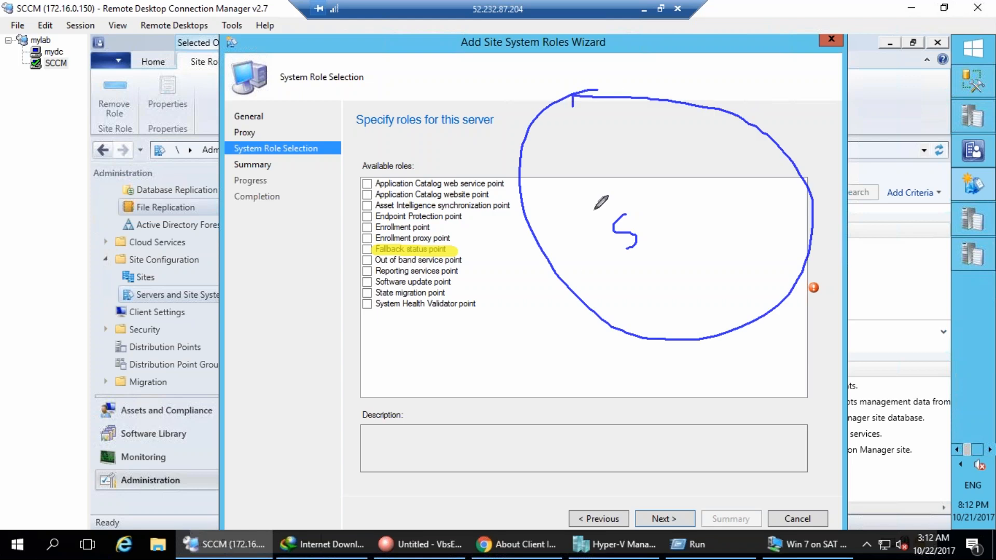
drag(641, 217, 651, 231)
mouse_move(661, 212)
mouse_down()
mouse_move(671, 223)
mouse_move(683, 209)
mouse_move(690, 225)
mouse_move(680, 207)
mouse_up()
drag(671, 250, 687, 263)
drag(551, 134, 563, 136)
drag(627, 106, 639, 126)
mouse_move(697, 110)
mouse_down()
mouse_move(694, 142)
mouse_move(707, 124)
mouse_up()
mouse_move(756, 145)
mouse_down()
mouse_move(767, 145)
mouse_move(773, 179)
mouse_up()
drag(776, 216, 747, 244)
drag(695, 283, 694, 291)
mouse_move(617, 286)
mouse_down()
mouse_move(635, 290)
mouse_move(623, 284)
mouse_up()
drag(567, 239, 588, 275)
drag(570, 199, 571, 231)
drag(548, 165, 605, 196)
drag(628, 150, 637, 210)
drag(699, 134, 675, 210)
mouse_move(747, 161)
mouse_down()
mouse_move(666, 210)
mouse_move(749, 228)
mouse_up()
mouse_move(662, 244)
mouse_down()
mouse_move(684, 275)
mouse_move(674, 259)
mouse_up()
drag(642, 245, 626, 286)
mouse_move(603, 236)
mouse_down()
mouse_move(589, 244)
mouse_move(569, 218)
mouse_move(566, 142)
mouse_up()
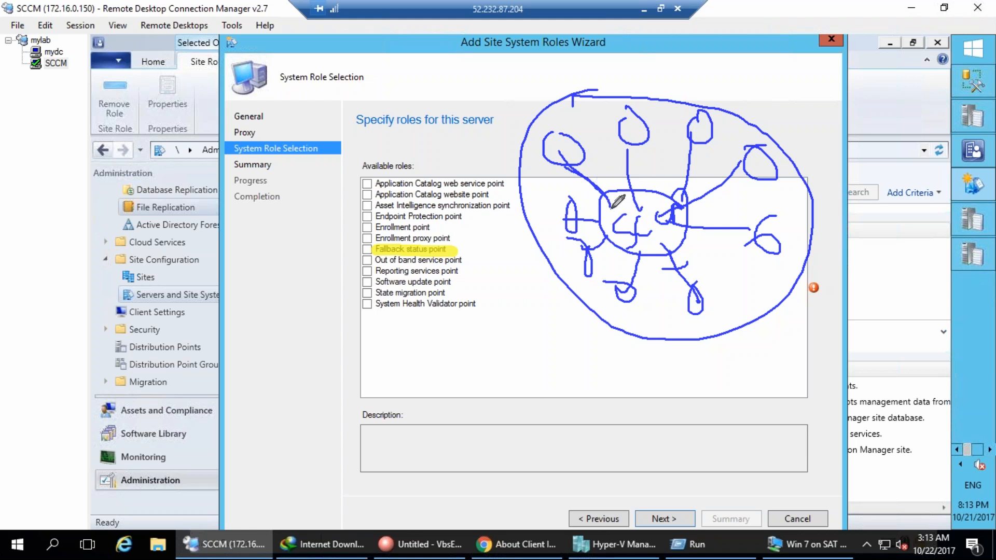
mouse_move(574, 159)
mouse_down()
mouse_move(607, 205)
mouse_move(581, 163)
mouse_up()
drag(541, 130, 570, 104)
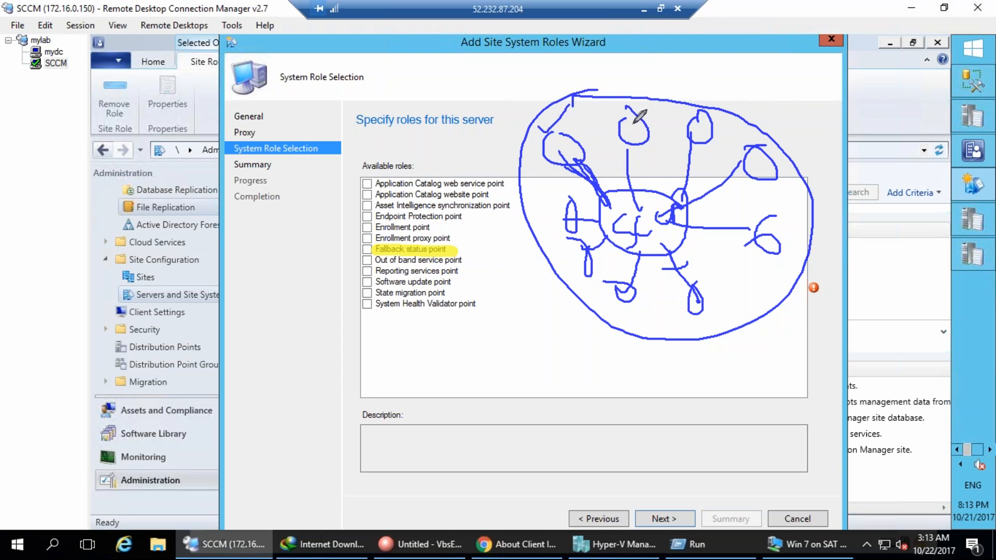
mouse_move(633, 110)
mouse_down()
mouse_move(648, 142)
mouse_move(628, 116)
mouse_up()
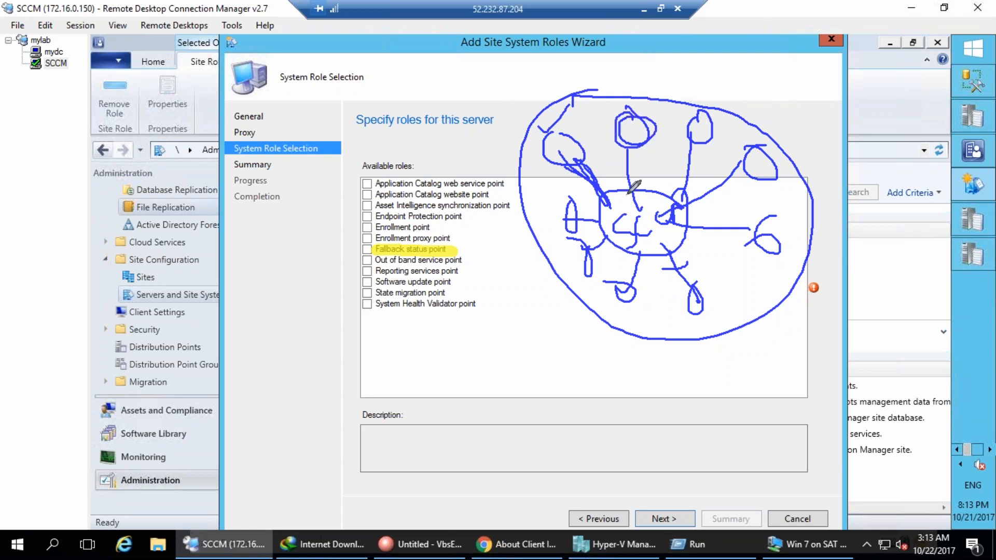
mouse_move(641, 210)
mouse_down()
mouse_move(620, 171)
mouse_move(622, 138)
mouse_up()
mouse_move(711, 109)
mouse_down()
mouse_move(685, 116)
mouse_move(704, 135)
mouse_move(726, 115)
mouse_move(697, 127)
mouse_up()
drag(677, 203, 691, 130)
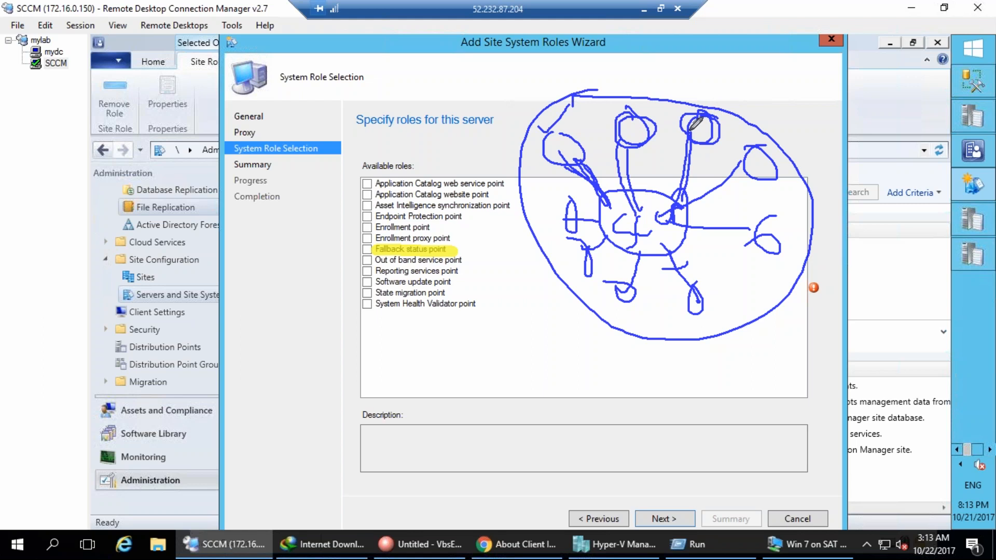
drag(737, 142, 916, 338)
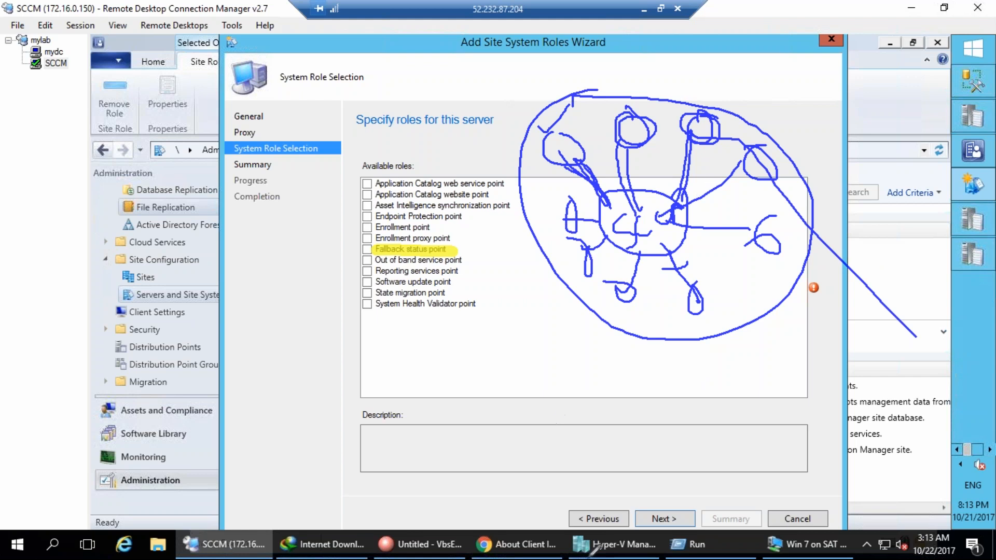
drag(429, 377, 438, 421)
mouse_move(451, 370)
mouse_down()
mouse_move(459, 394)
mouse_move(471, 380)
mouse_move(559, 384)
mouse_move(603, 408)
mouse_move(631, 383)
mouse_move(666, 399)
mouse_up()
drag(465, 447, 481, 507)
mouse_move(474, 448)
mouse_down()
mouse_move(500, 441)
mouse_move(545, 457)
mouse_move(677, 440)
mouse_up()
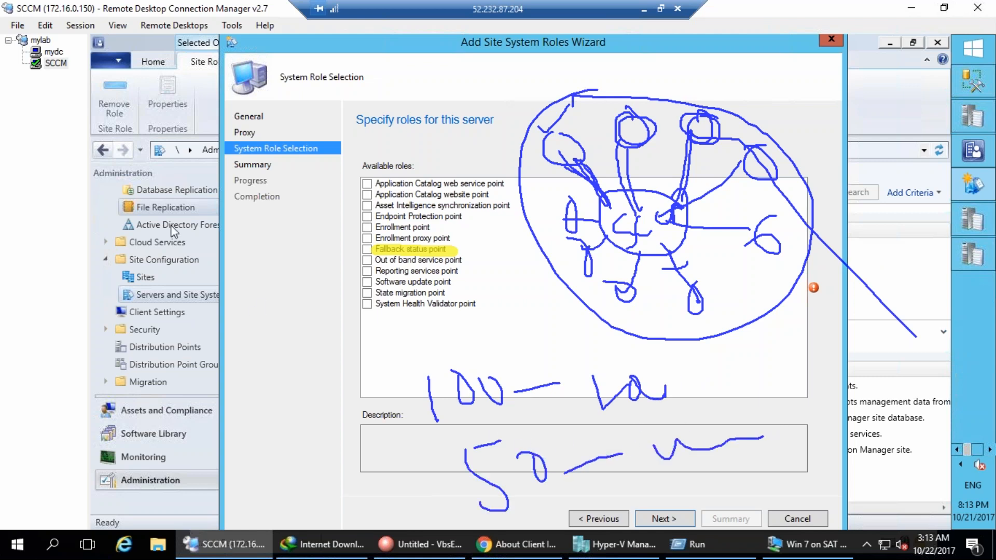
key(Escape)
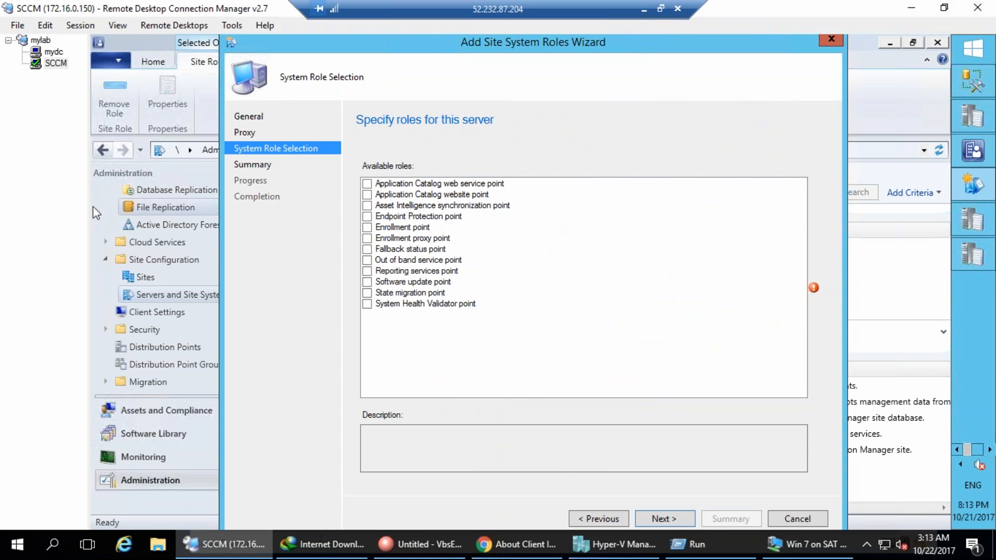
Select Fallback status point, accept default settings and the summary, and close the wizard.
click(368, 250)
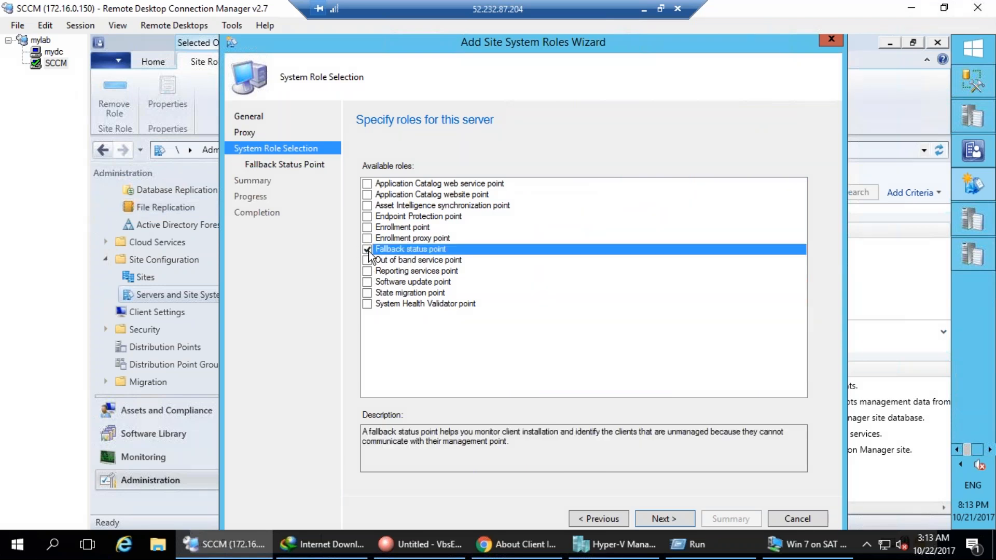
drag(388, 434, 791, 446)
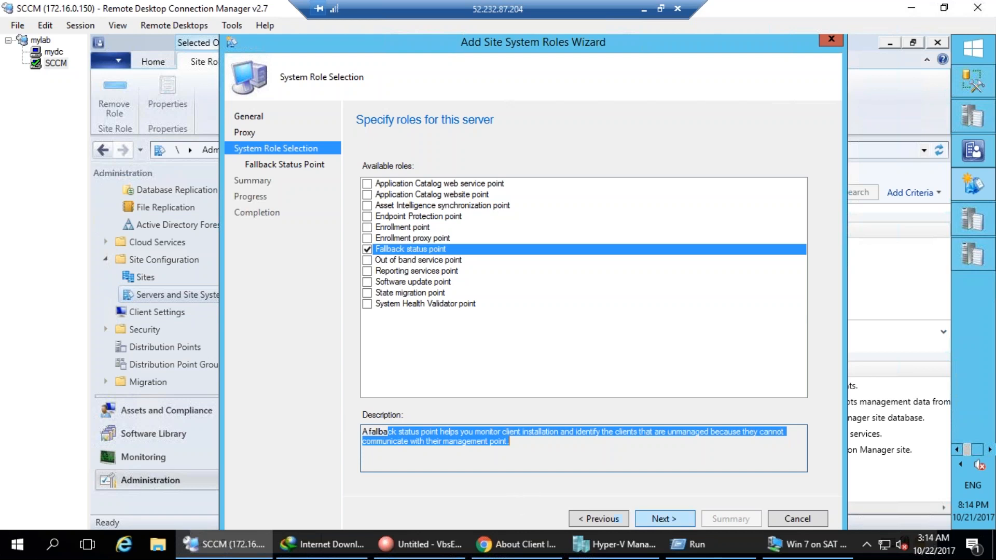
click(670, 519)
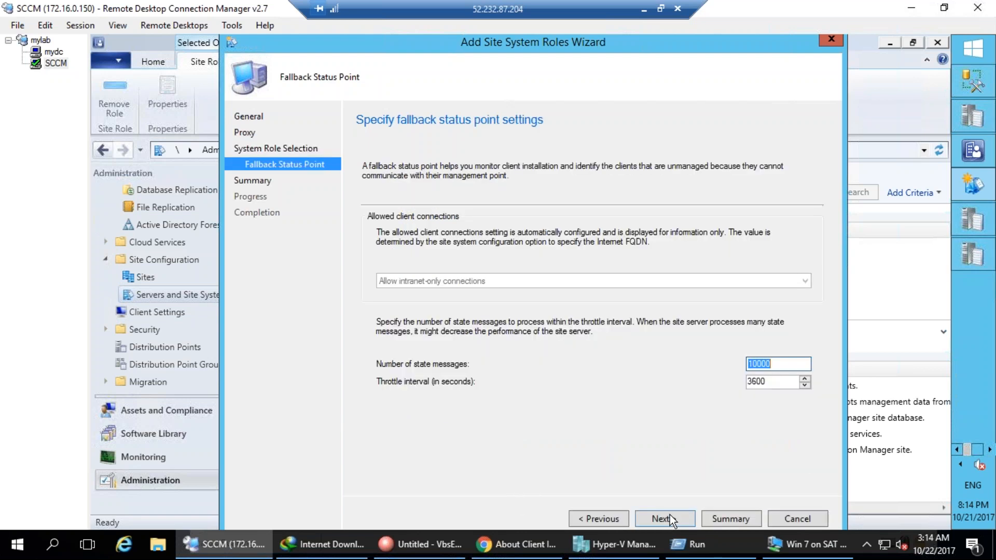
click(670, 518)
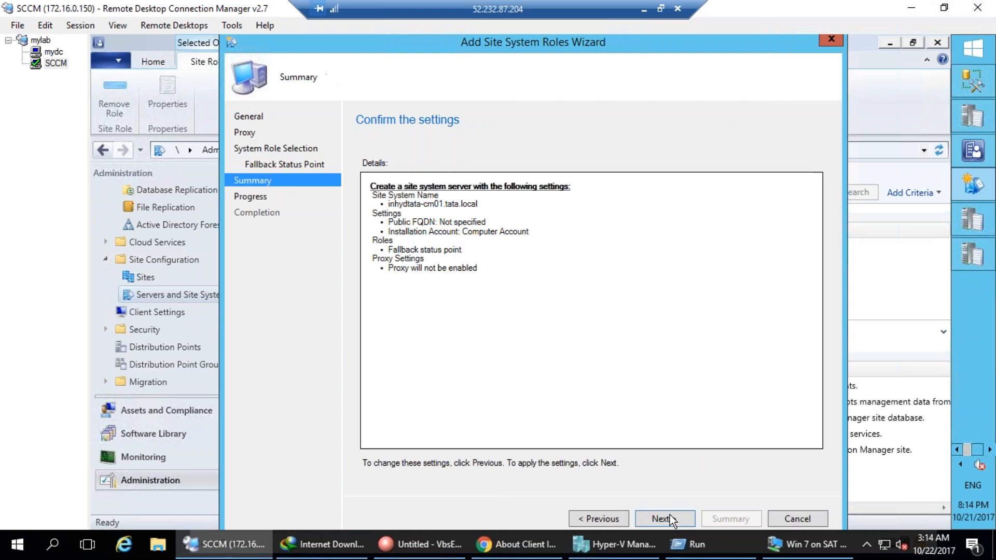
click(671, 518)
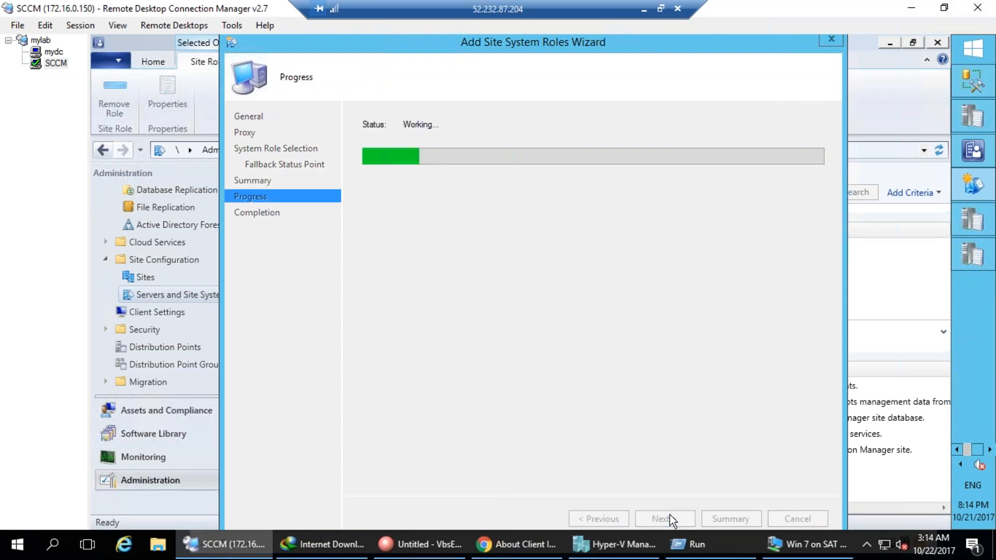
click(789, 518)
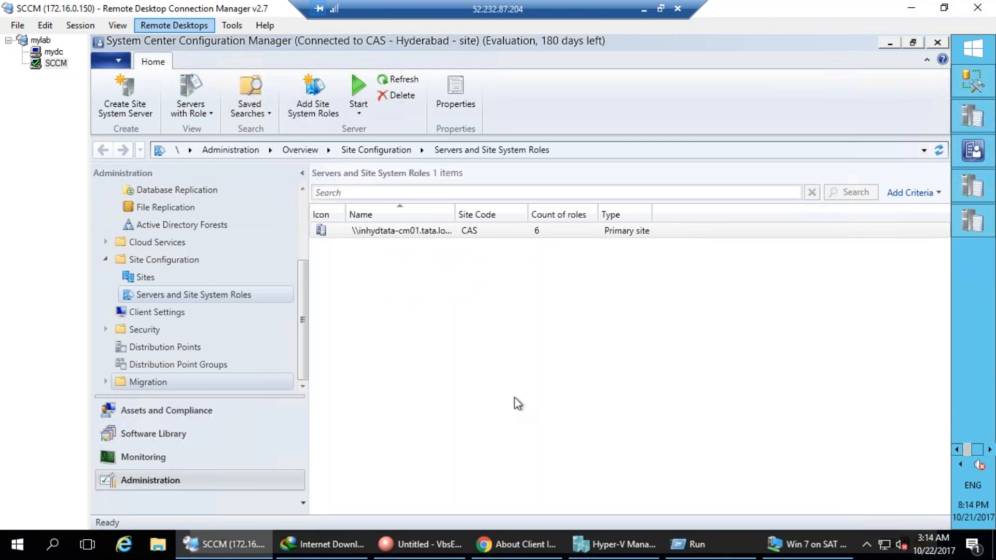
click(959, 450)
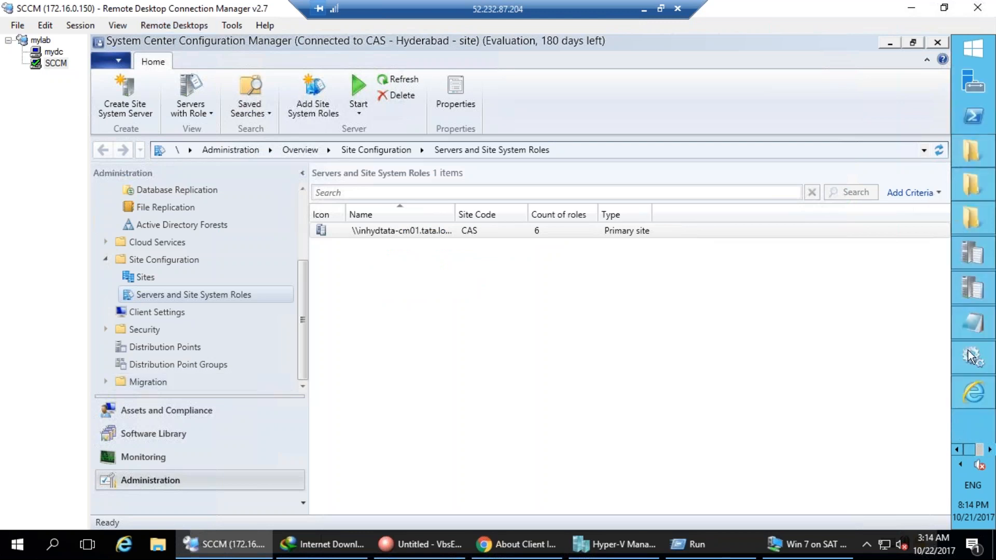
Open fspMSI.log from the Microsoft Configuration Manager Logs folder.
click(973, 197)
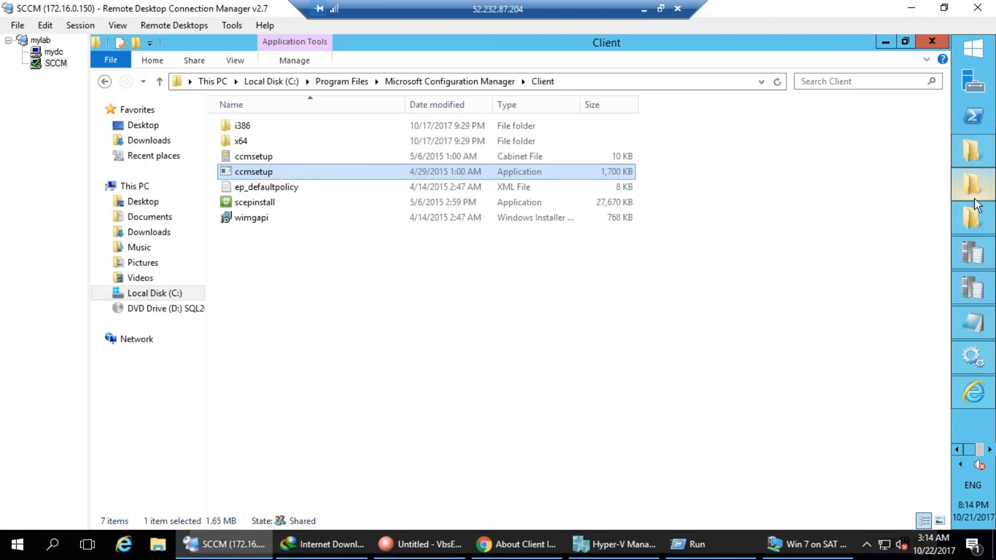
click(975, 218)
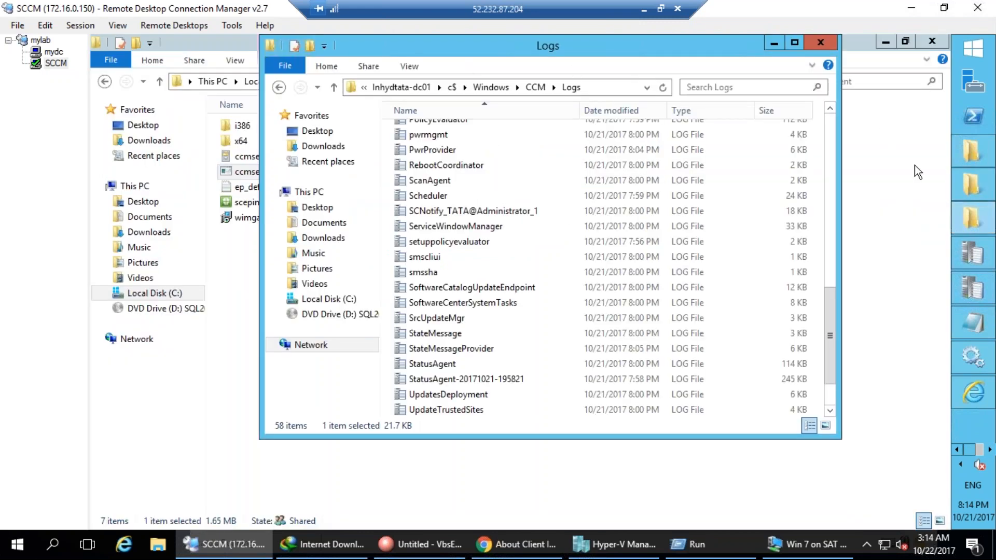
click(904, 196)
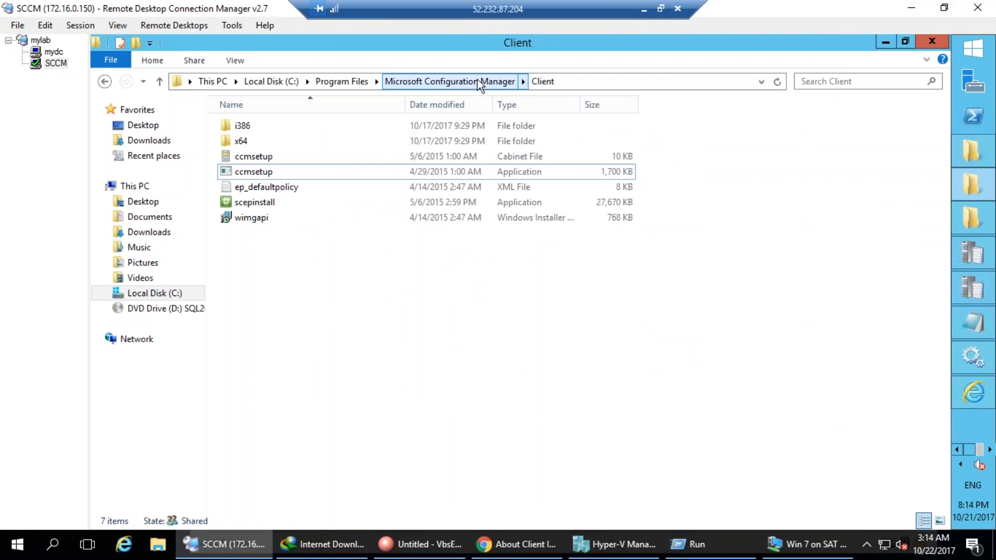
click(449, 82)
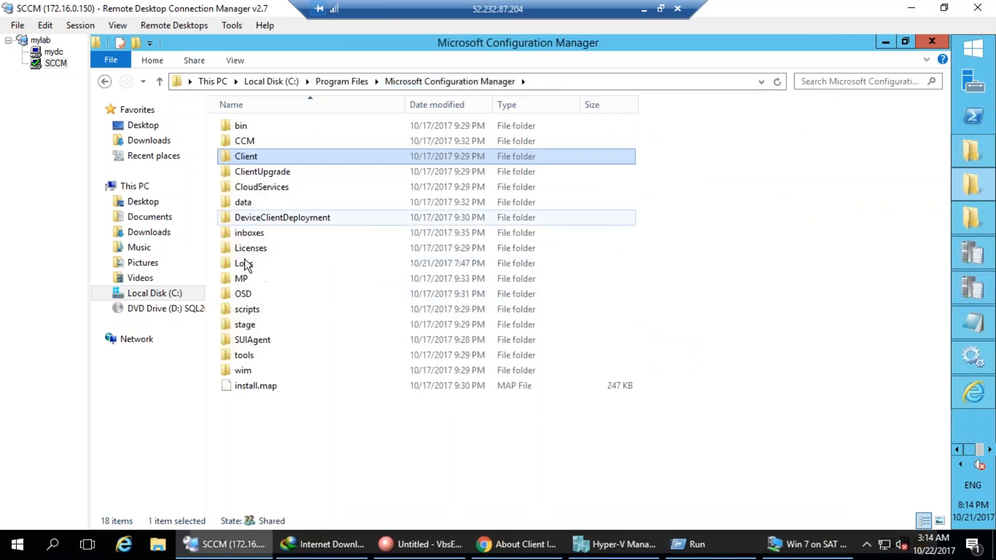
double_click(244, 264)
click(264, 217)
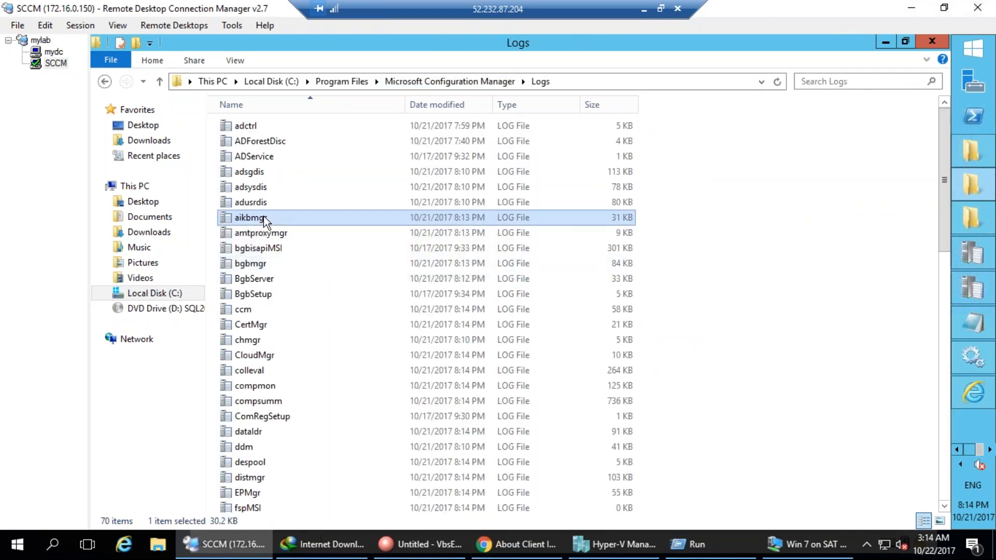
key(f)
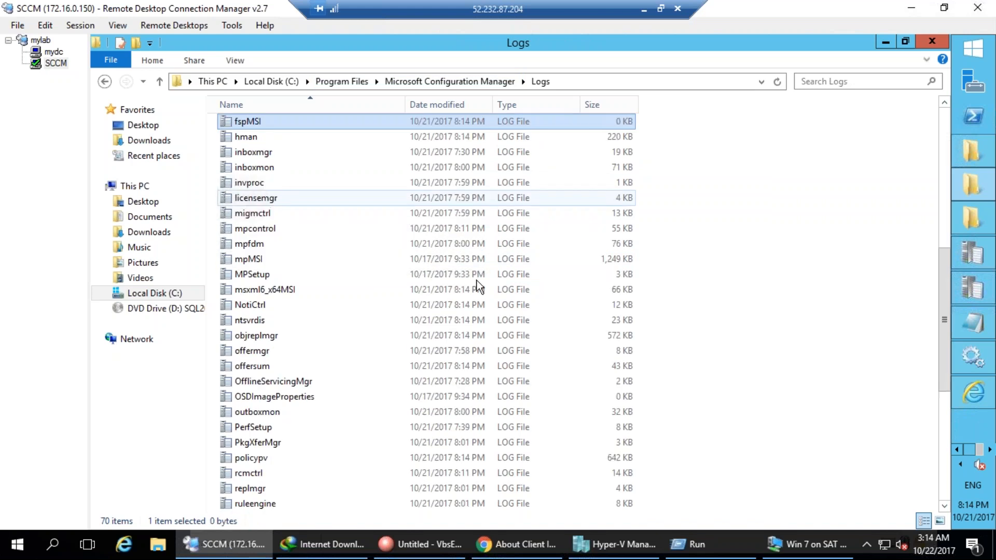
double_click(256, 120)
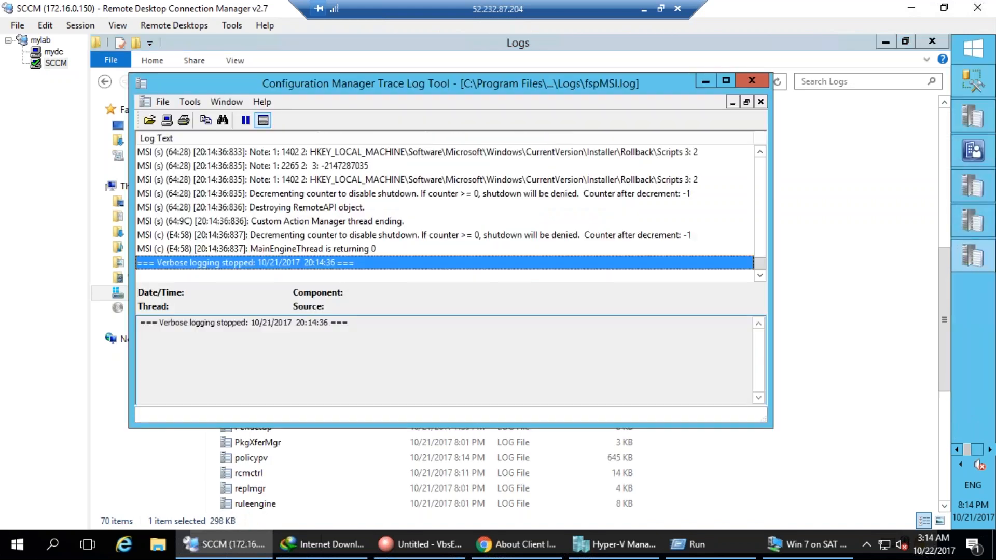
Confirm the 'MainEngineThread is returning 0' entry, close the log, and close extra Explorer windows.
click(361, 249)
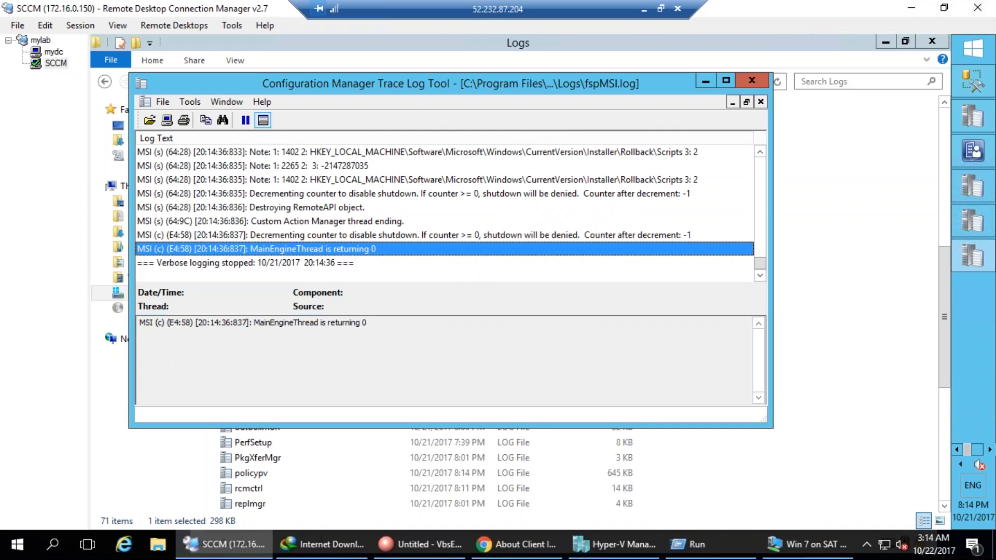
drag(354, 85, 471, 85)
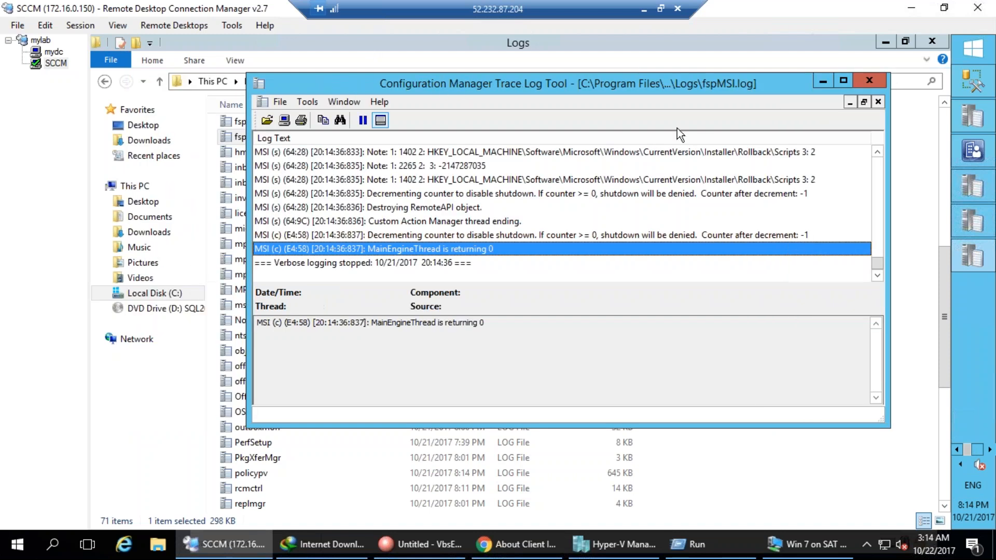
click(875, 79)
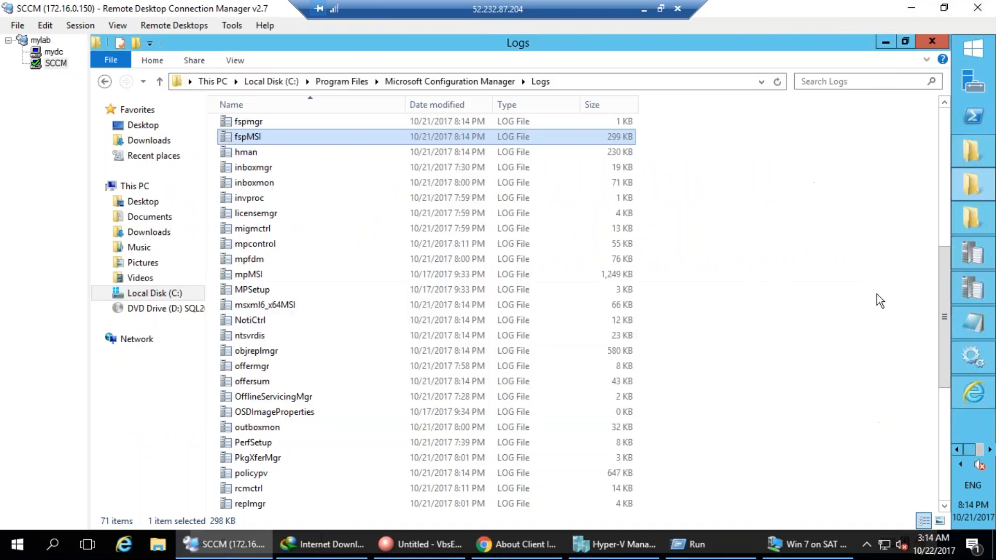
right_click(972, 218)
click(859, 211)
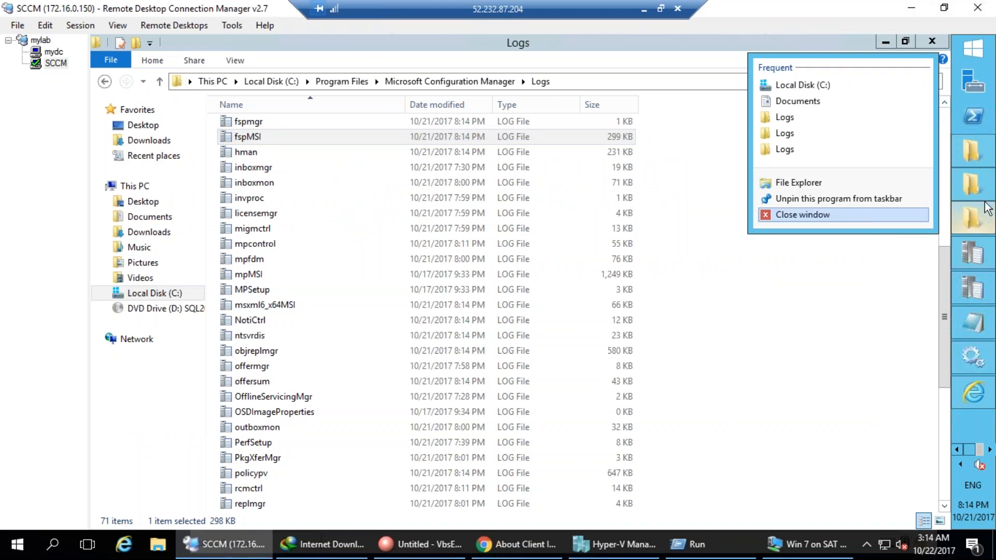
right_click(973, 179)
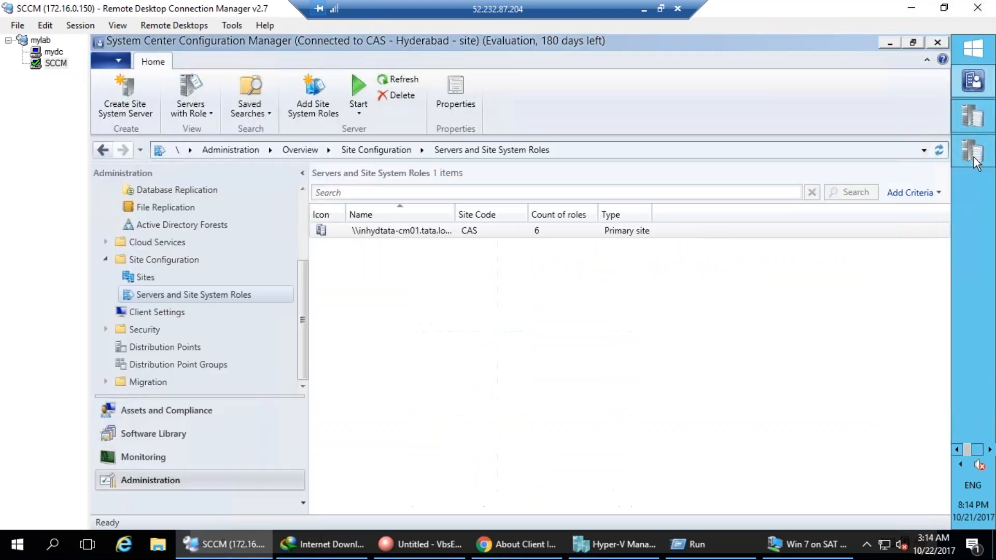
Close the remaining Explorer and server windows from the taskbar.
right_click(973, 155)
click(853, 152)
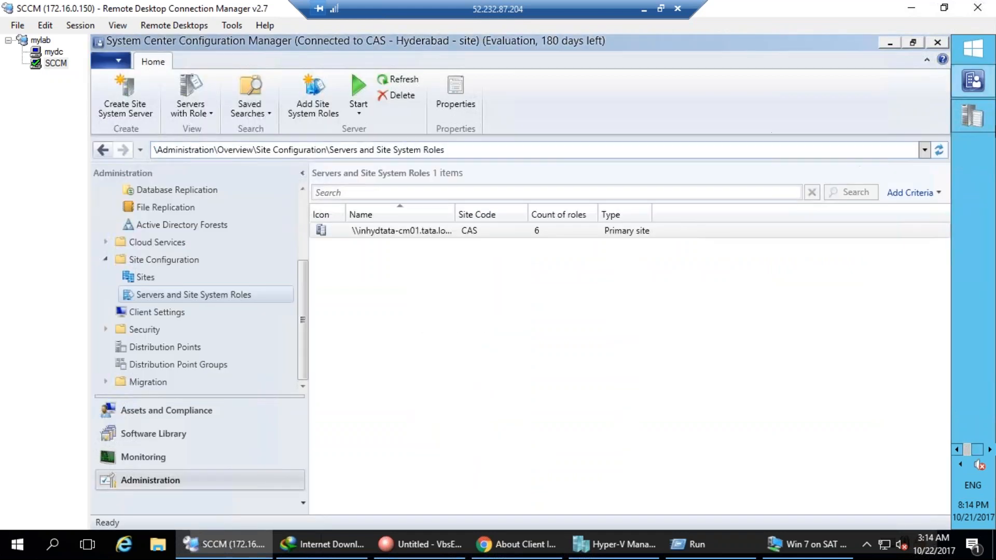
right_click(966, 123)
click(849, 120)
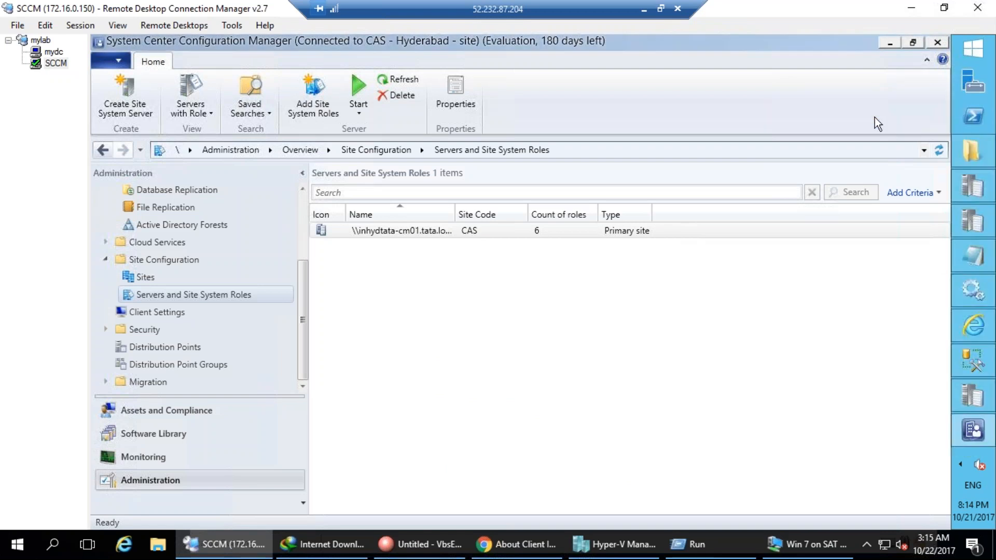
right_click(973, 362)
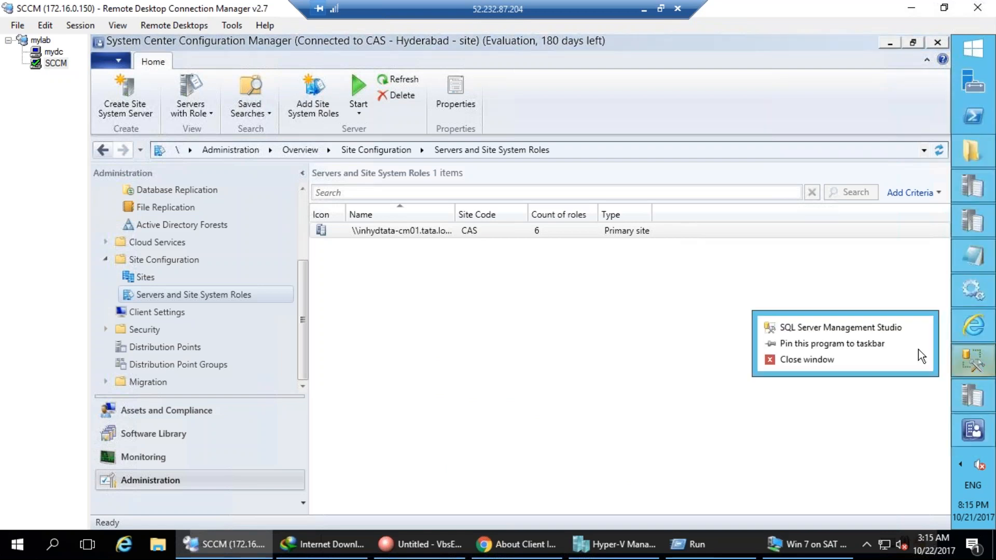
right_click(981, 397)
click(903, 398)
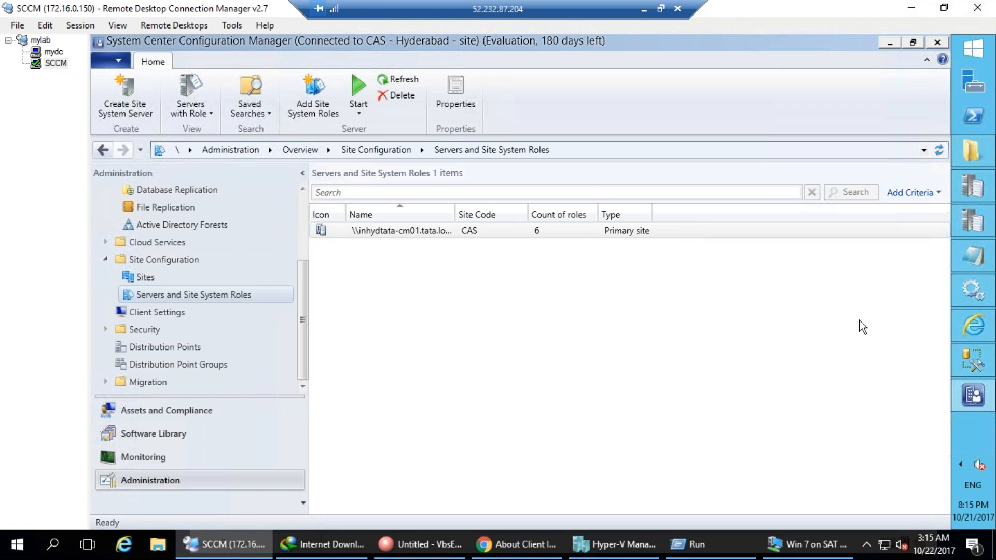
Confirm Fallback status point is among inhydtata-cm01's site system roles.
click(367, 228)
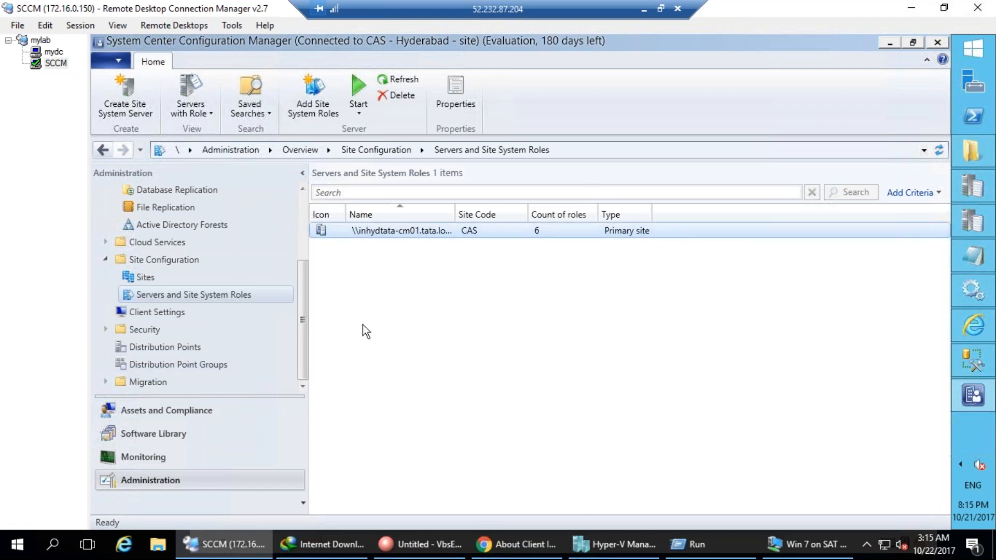
click(145, 277)
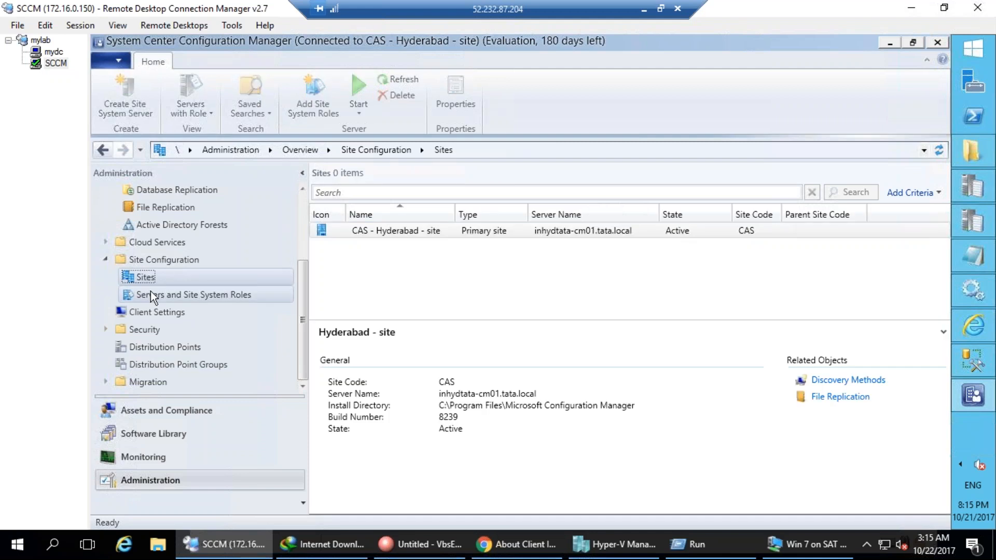
click(151, 291)
click(403, 229)
click(416, 400)
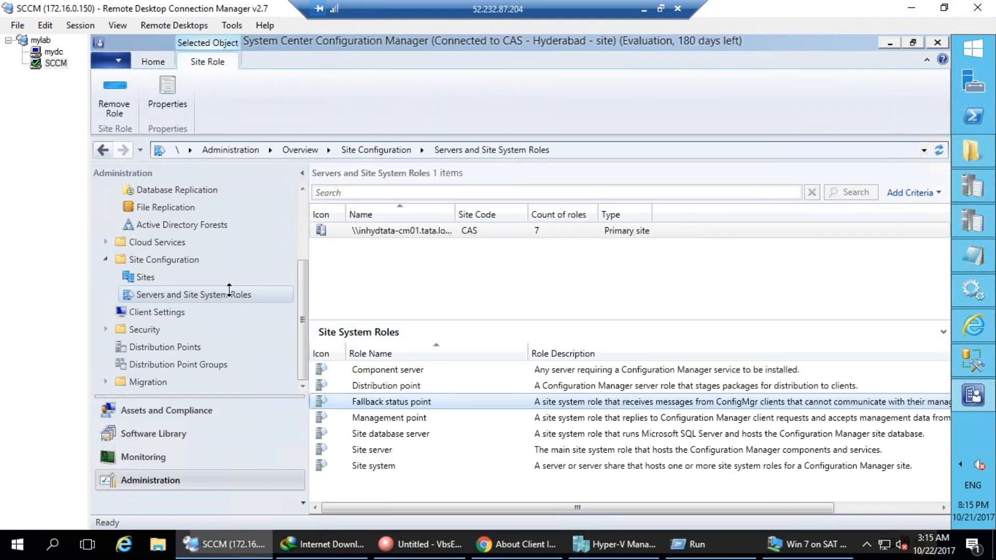
Open the CAS - Hyderabad site's properties, then switch to the mydc session.
click(145, 277)
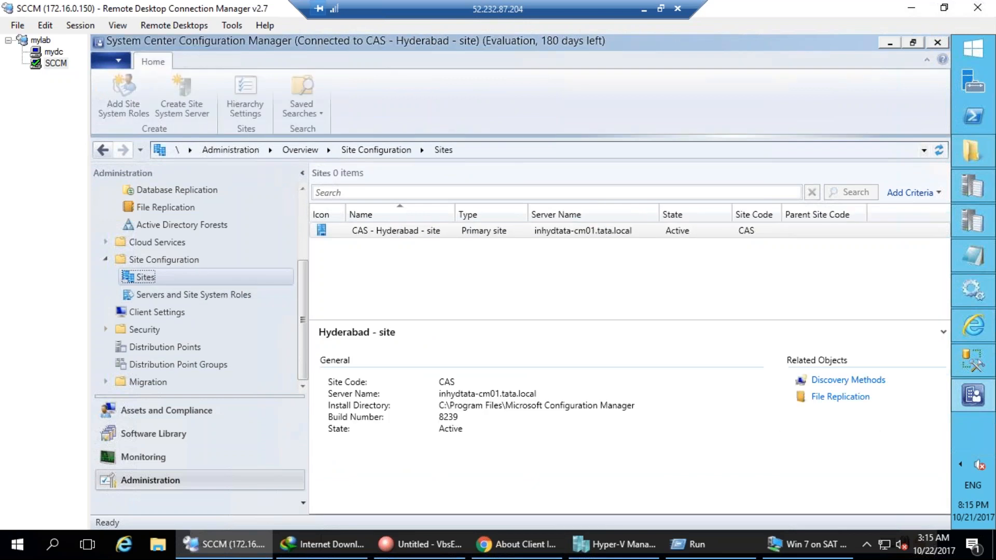
click(447, 230)
right_click(447, 230)
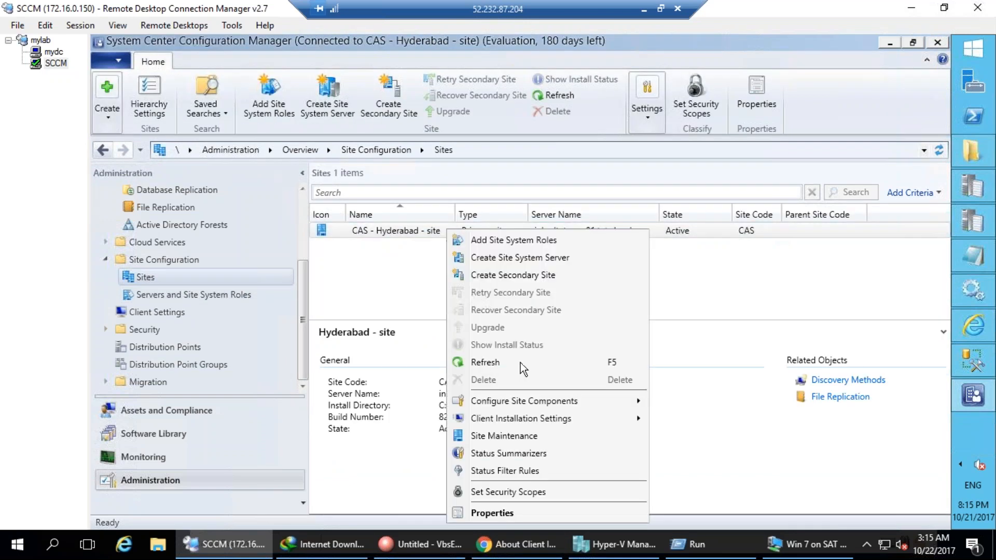
click(517, 512)
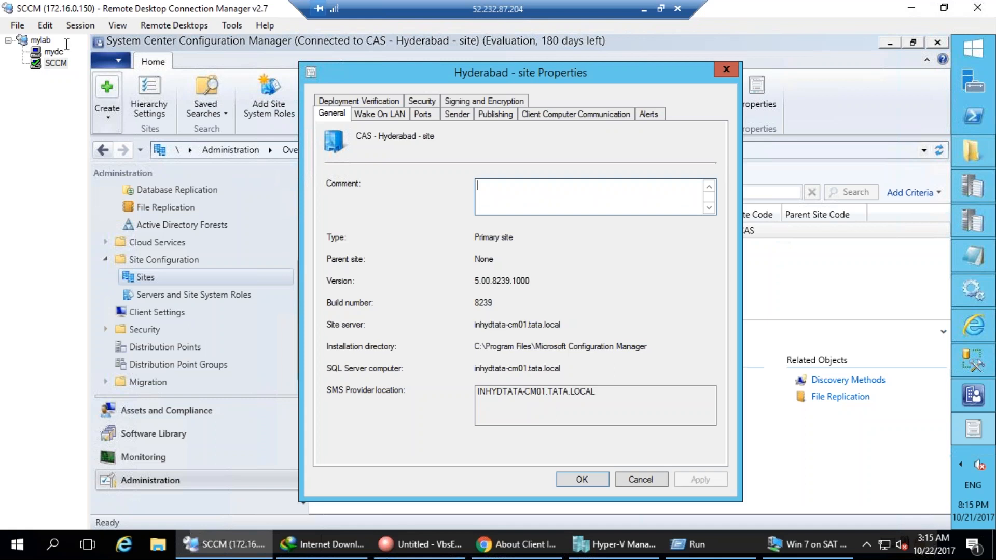
click(54, 51)
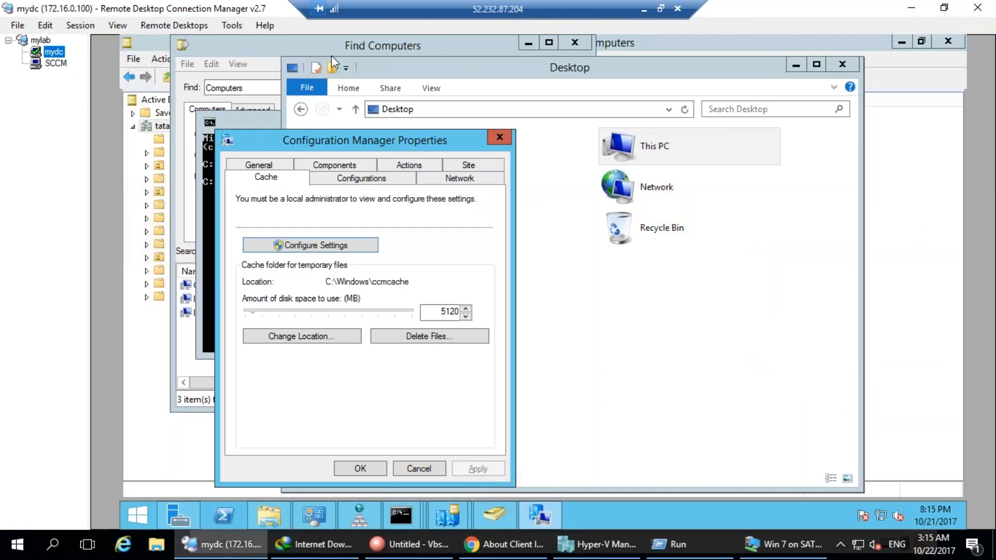
At the mydc prompt, recall ccmsetup.exe SMSSITECODE=CAS and append fspserver=.
click(206, 229)
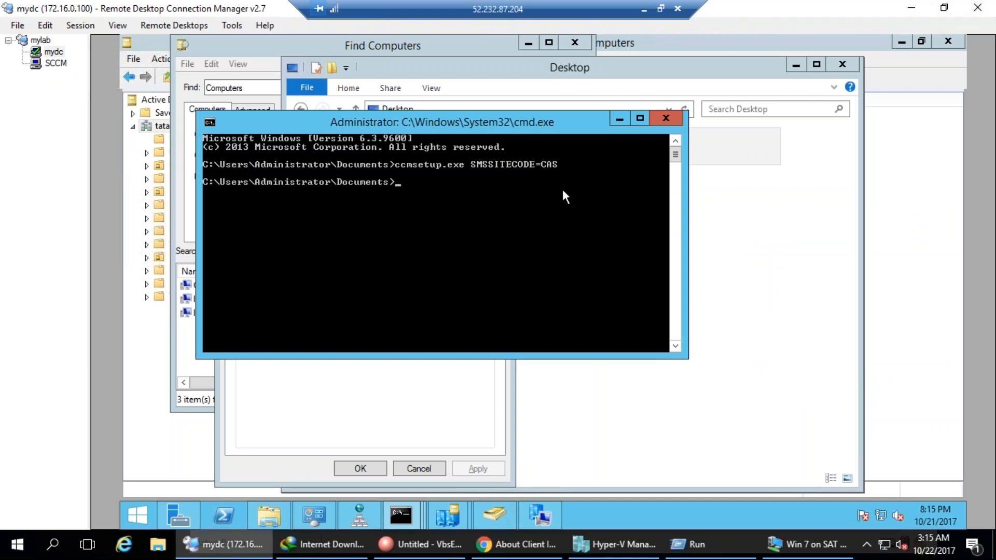
key(Up)
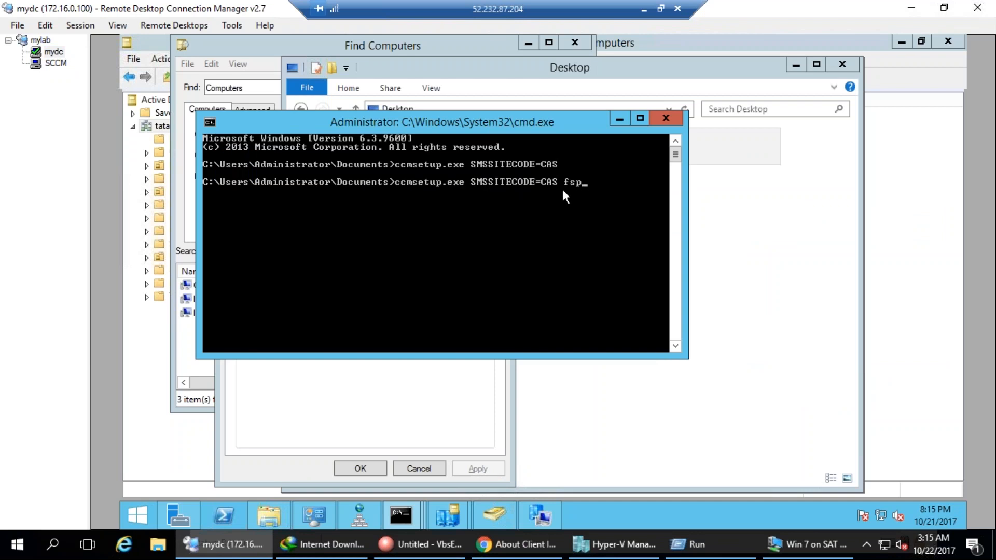
text(rver=)
click(544, 544)
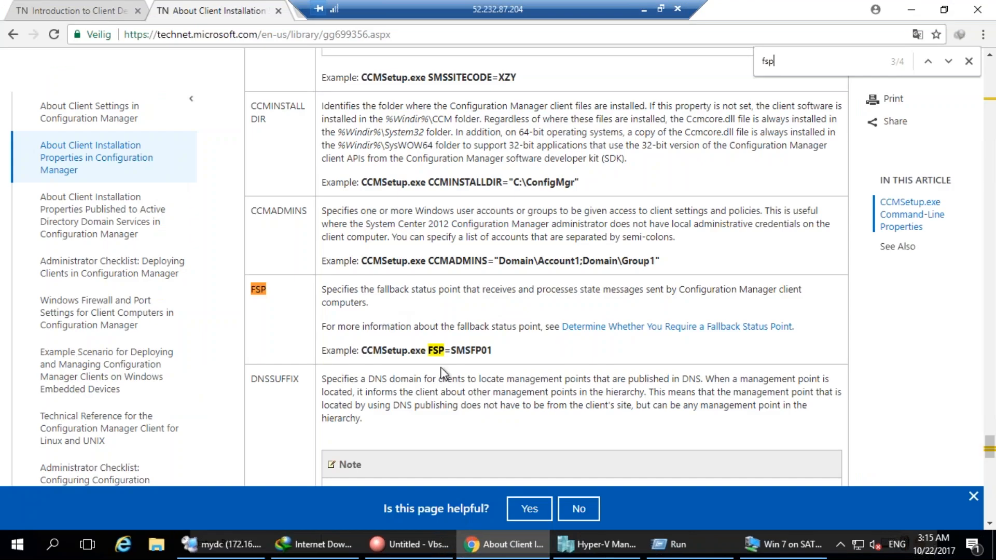
Check TechNet's FSP=SMSFP01 example, clear the unfinished mydc command, and return to the SCCM server.
drag(428, 352, 492, 353)
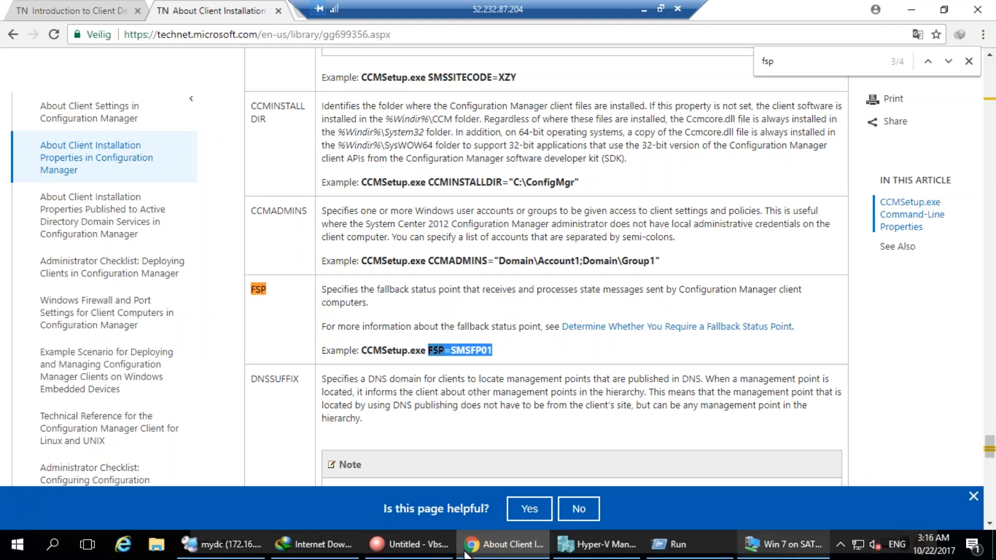
click(213, 544)
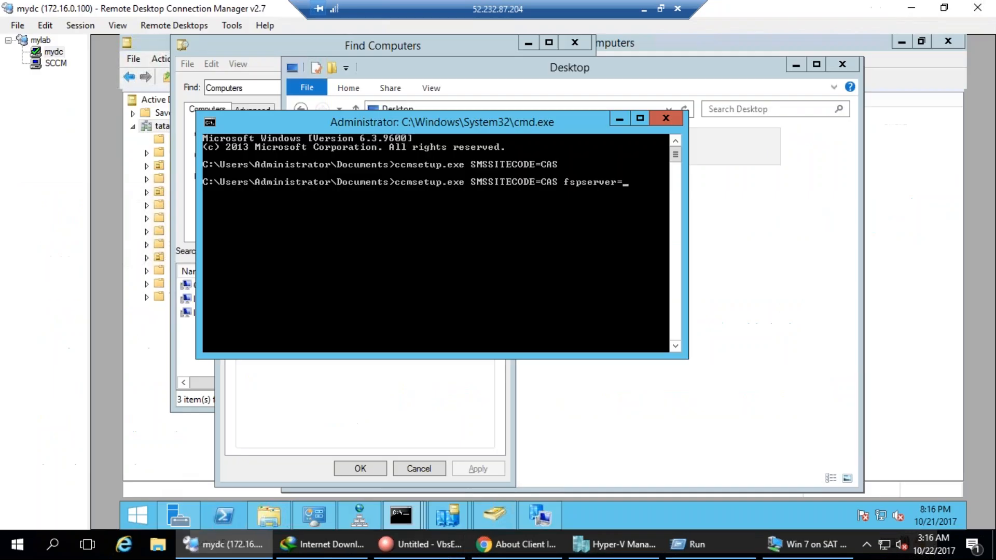
key(Escape)
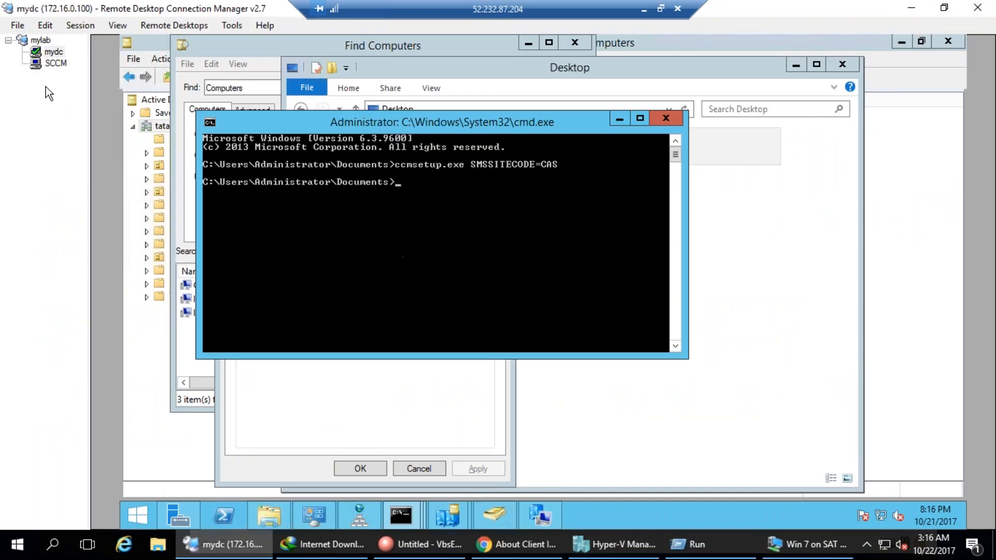
click(54, 63)
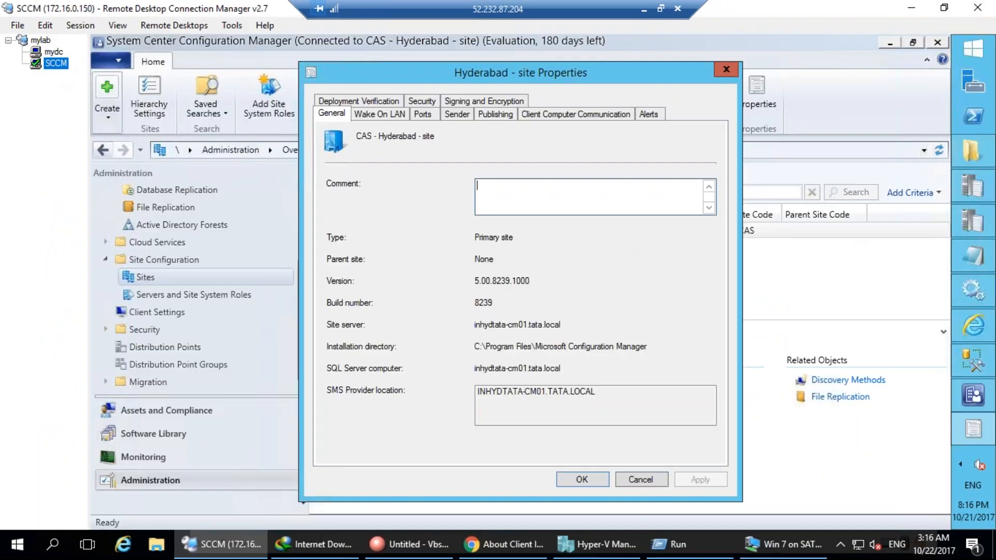
Close the Hyderabad site properties and open the Client Push Installation properties.
click(643, 481)
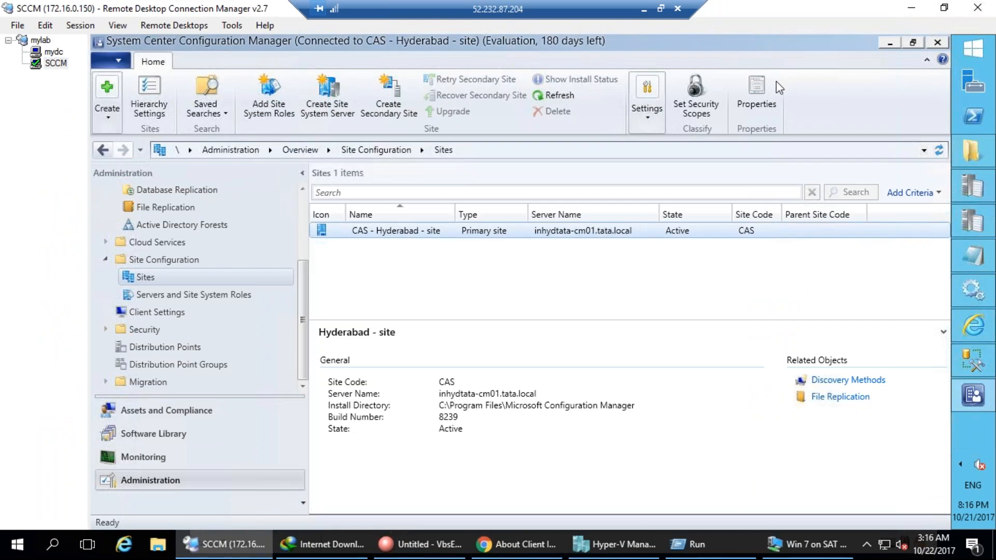
click(649, 117)
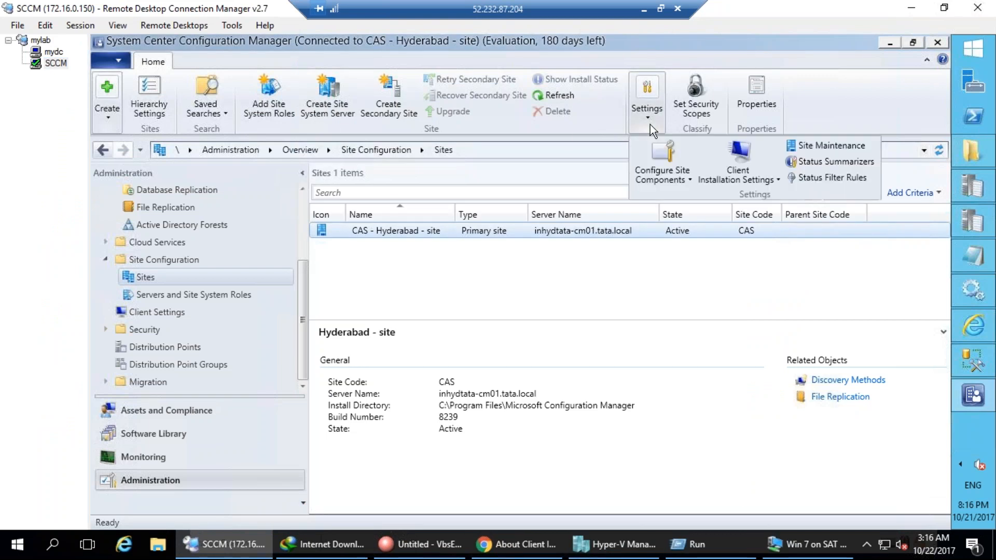
click(749, 171)
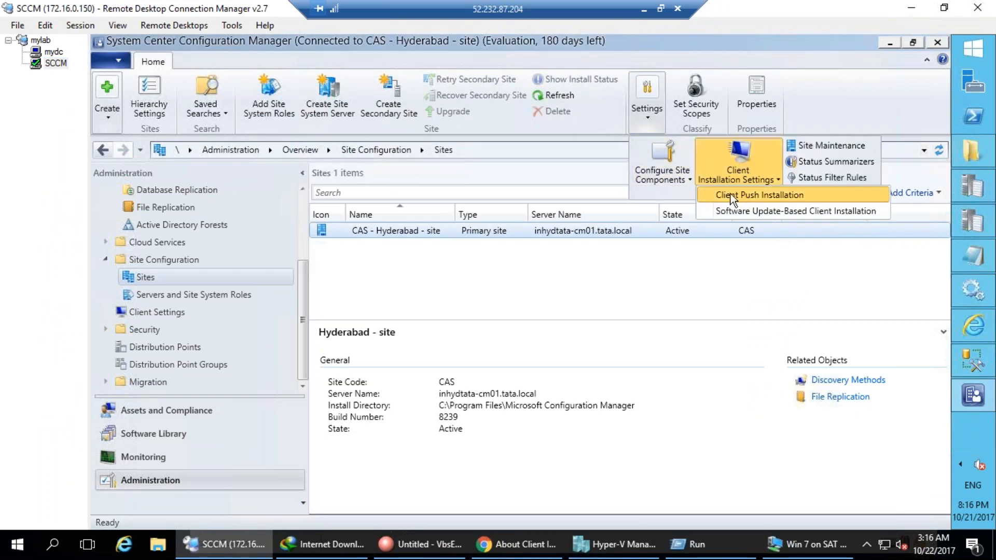
click(745, 195)
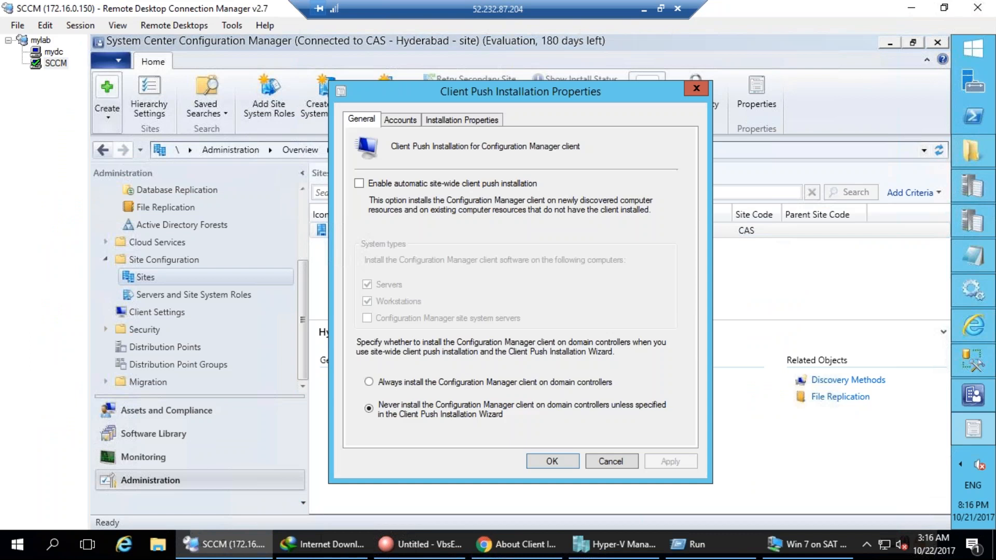
click(483, 124)
Append FSP=SMSFP01 after SMSSITECODE=CAS in the installation properties.
click(466, 209)
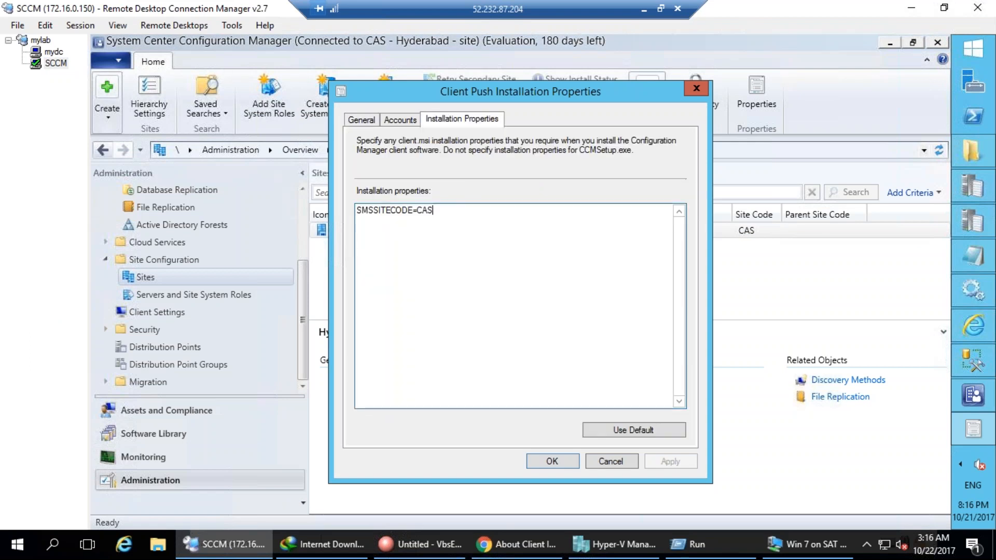
text(FSP=SMSFP01)
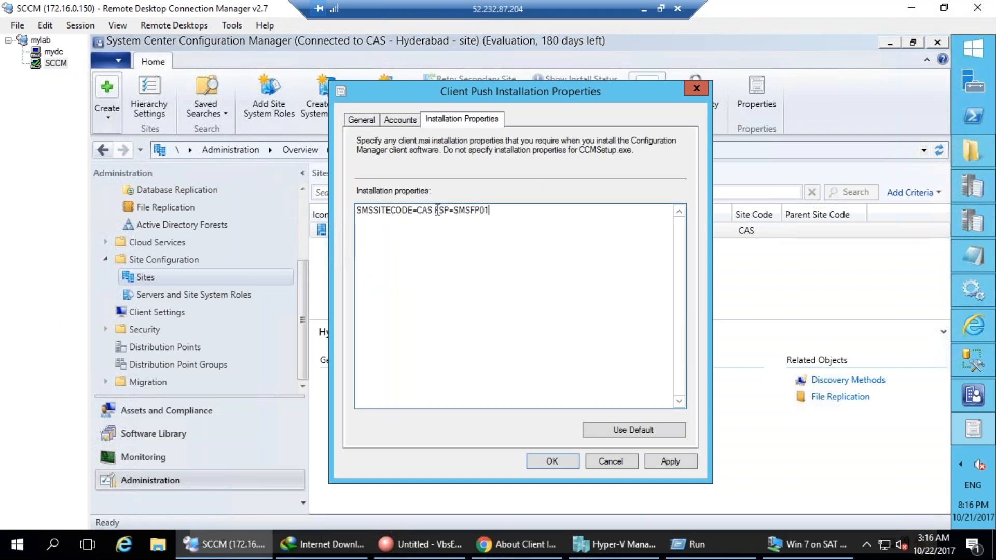
drag(433, 209, 330, 206)
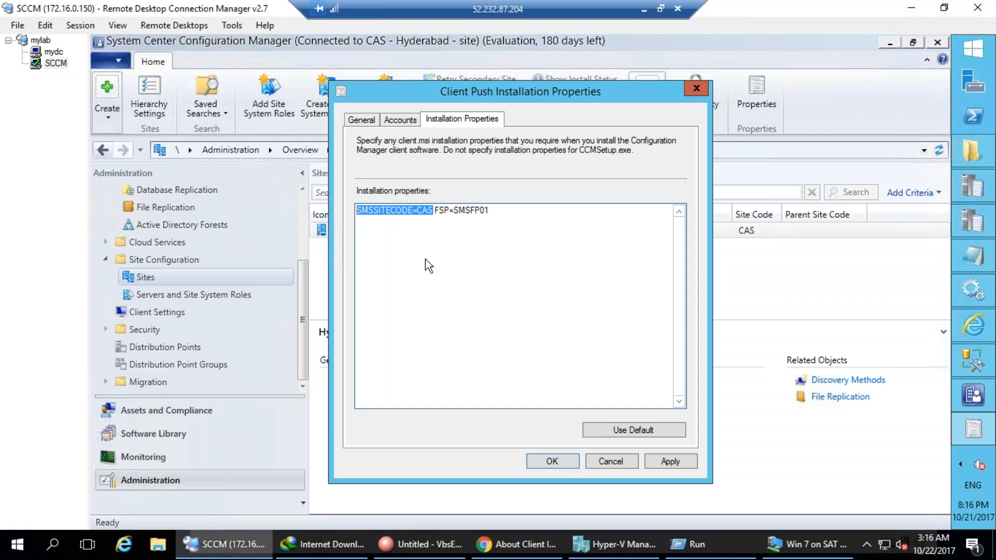
click(508, 246)
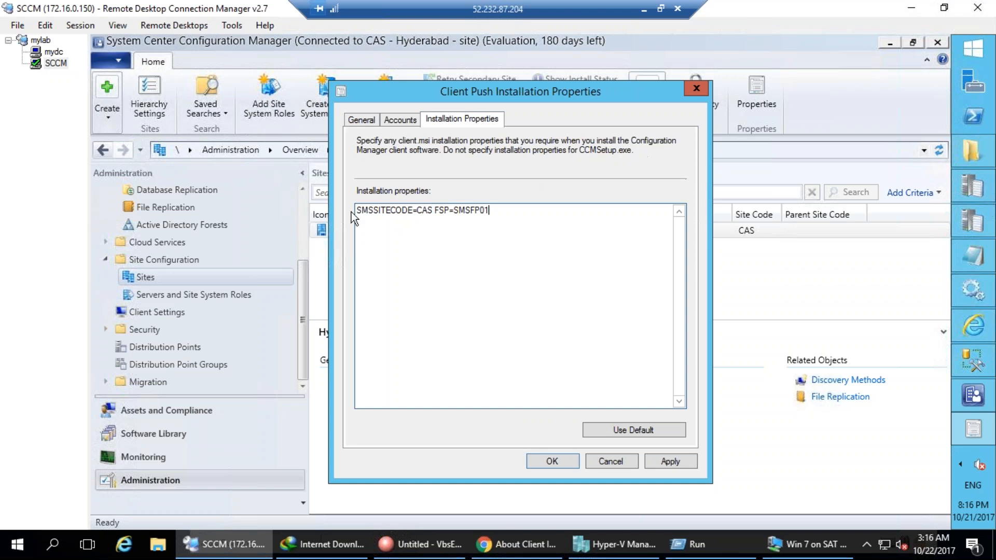
drag(356, 210, 423, 211)
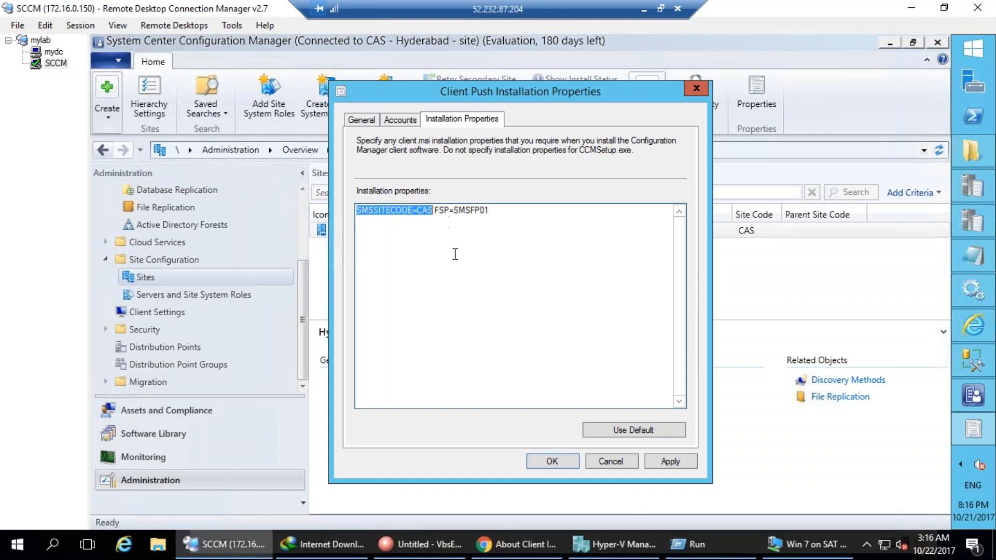
click(453, 212)
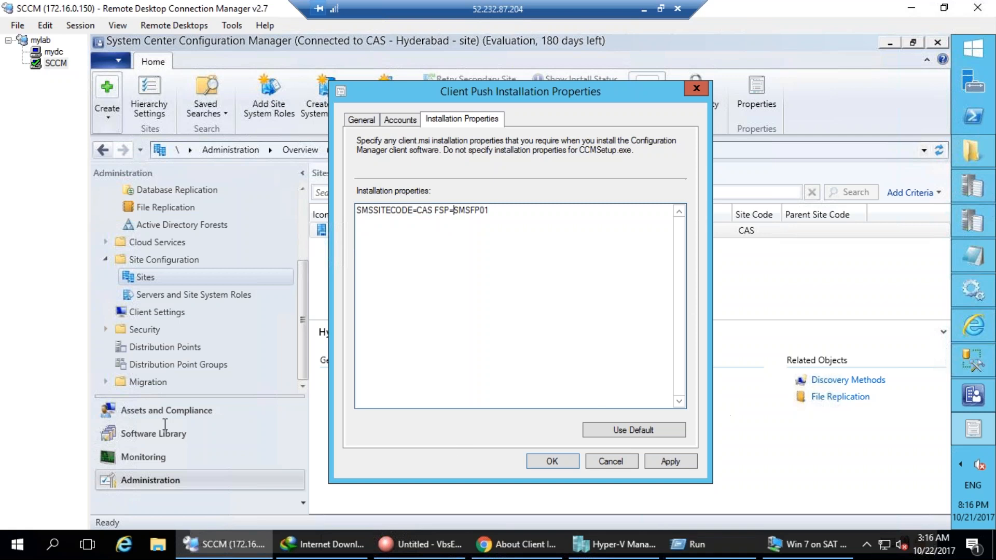
click(967, 116)
Run hostname in PowerShell and copy the result, inhydtata-cm01.
text(hostname)
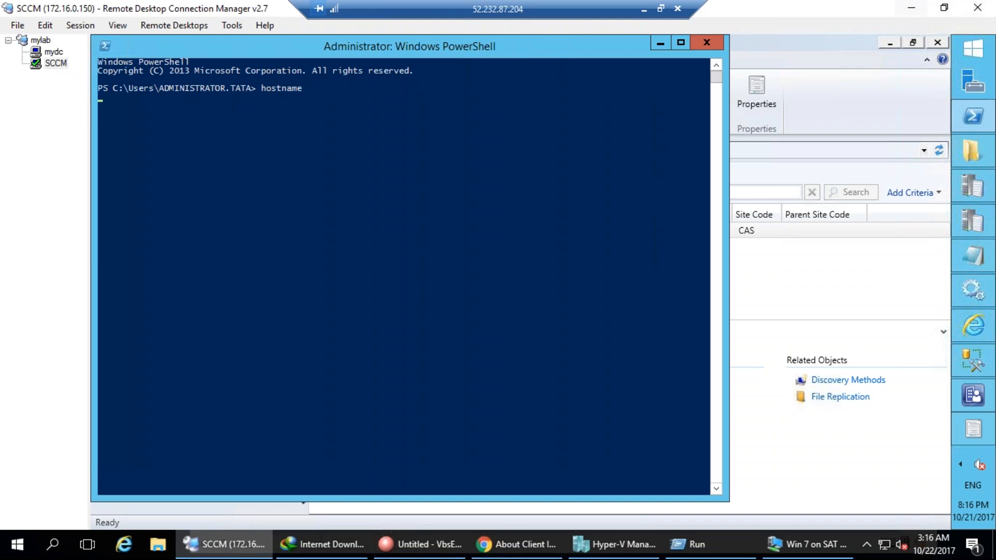
click(263, 266)
key(Return)
key(Return)
key(Return)
key(Return)
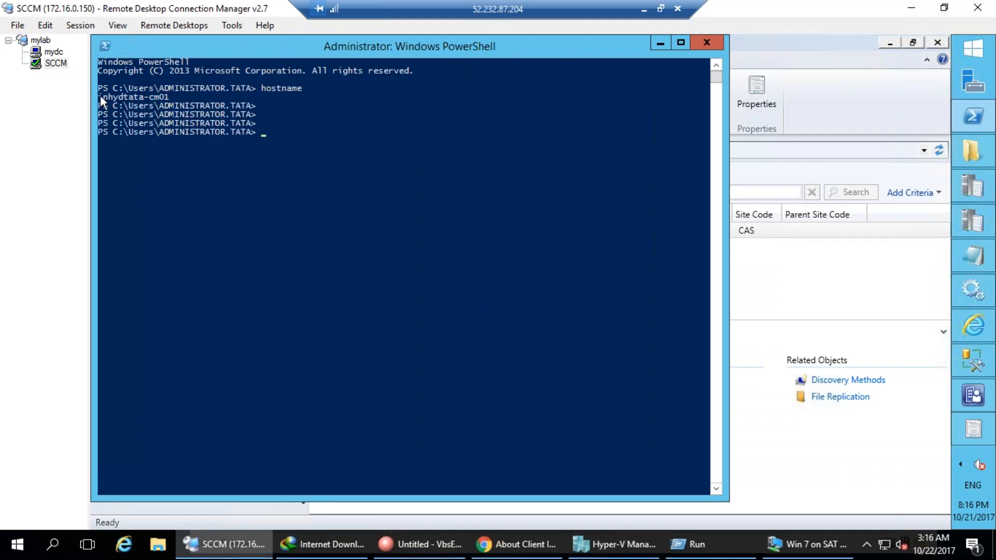
drag(101, 96, 162, 99)
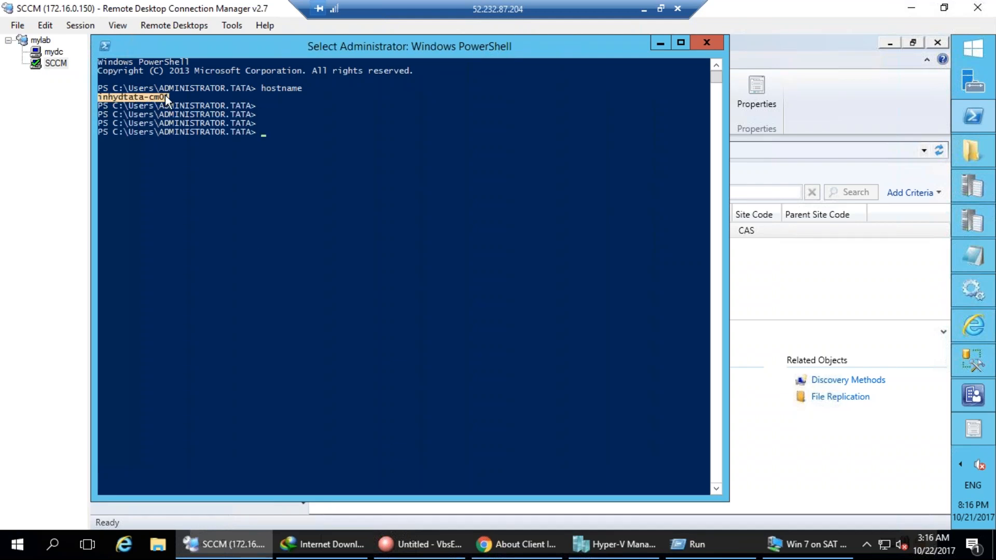
key(Return)
Ping inhydtata-cm01 and copy the resolved FQDN inhydtata-cm01.tata.local.
right_click(474, 210)
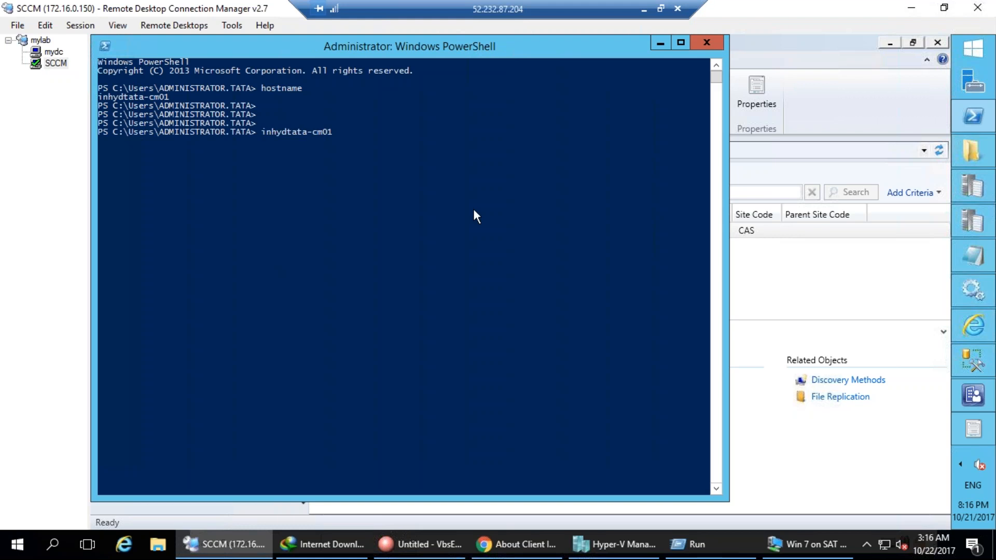
key(Home)
text(ping)
key(Return)
drag(140, 149, 262, 151)
key(ctrl+c)
right_click(264, 147)
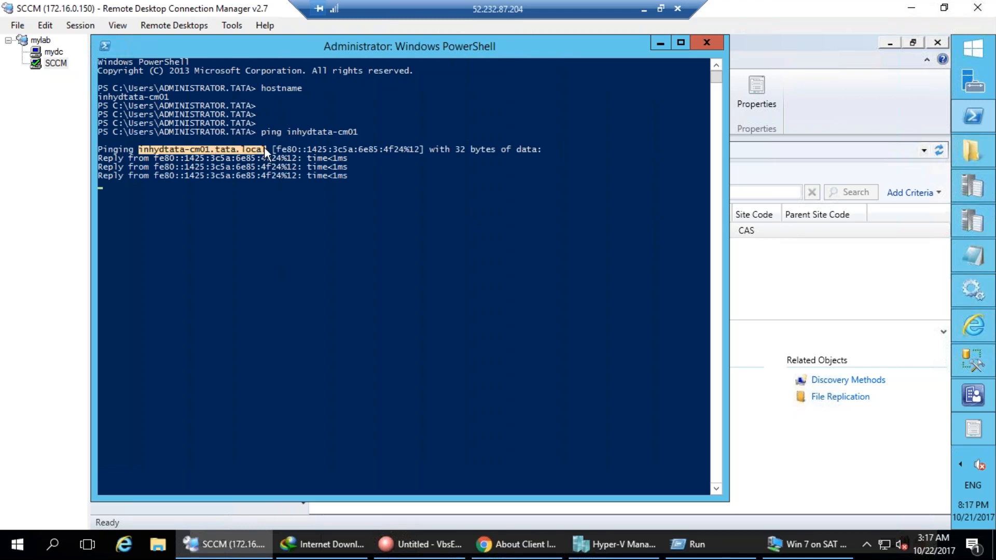
click(660, 43)
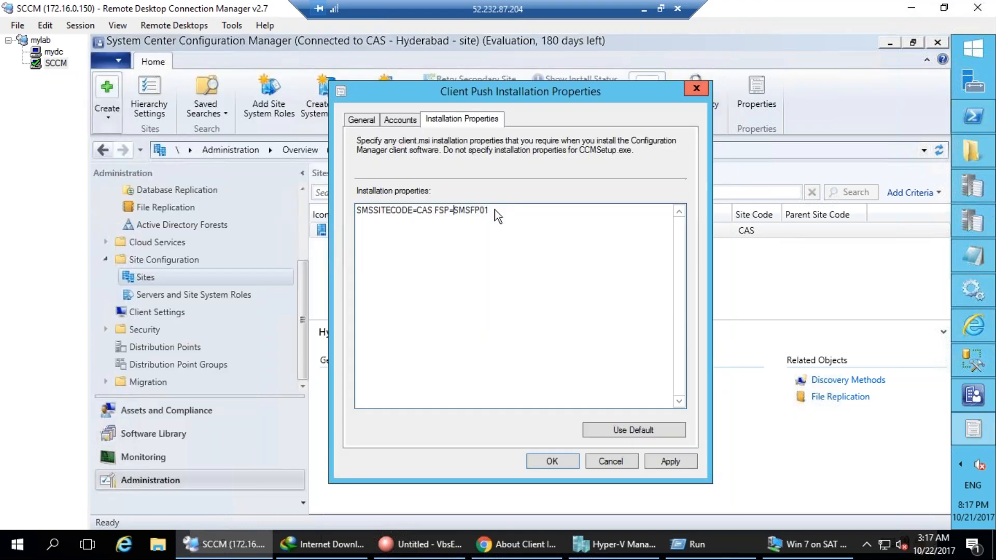
Replace SMSFP01 with inhydtata-cm01.tata.local as the FSP value and apply.
key(shift+End)
key(ctrl+v)
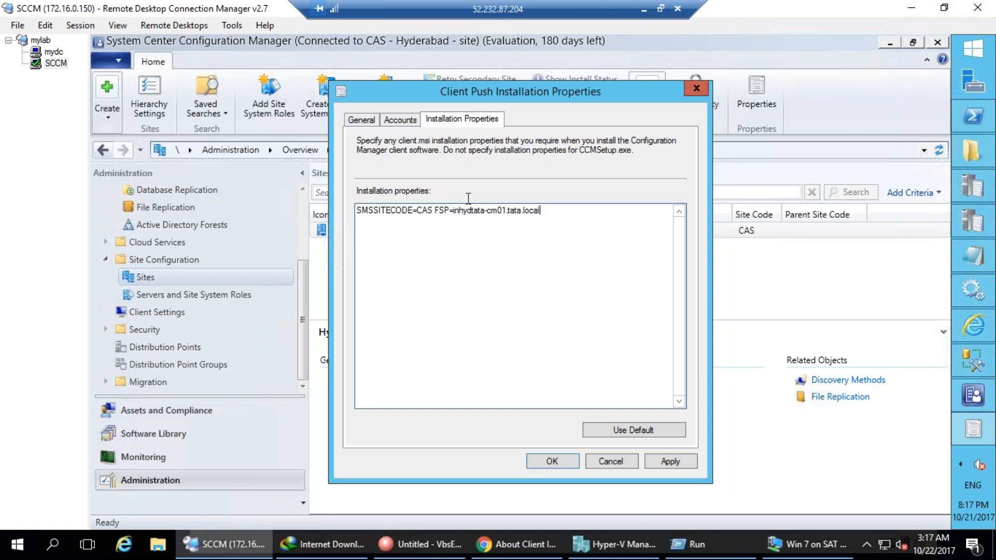
click(680, 462)
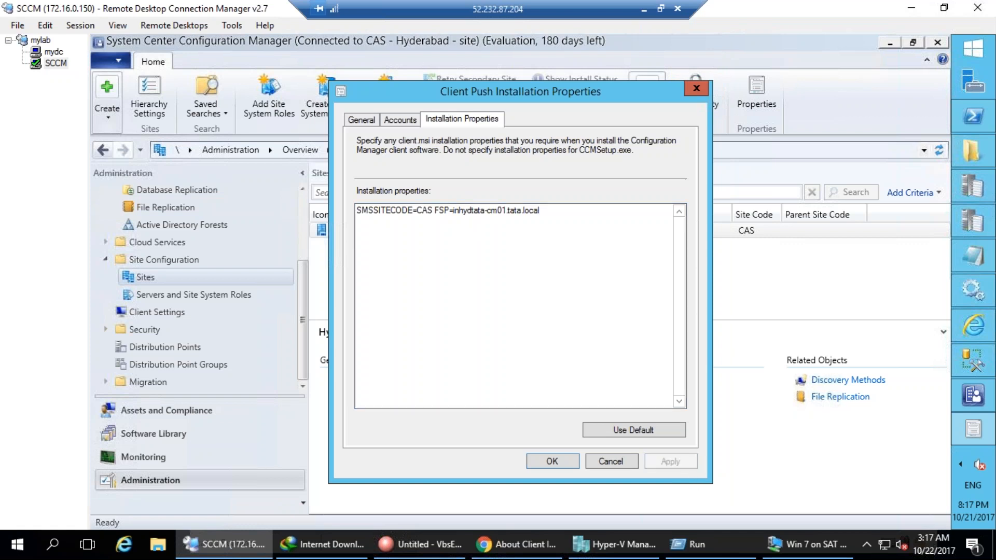
Switch to the General tab and mark the account, installation properties and automatic push settings.
click(388, 123)
click(359, 120)
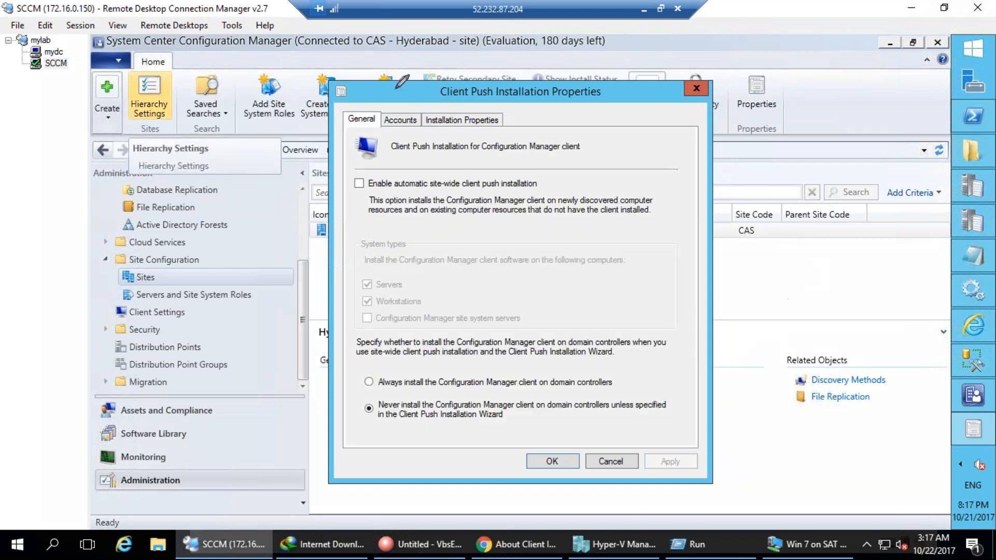
drag(375, 95, 417, 100)
mouse_move(519, 93)
mouse_down()
mouse_move(459, 83)
mouse_move(425, 127)
mouse_move(627, 101)
mouse_up()
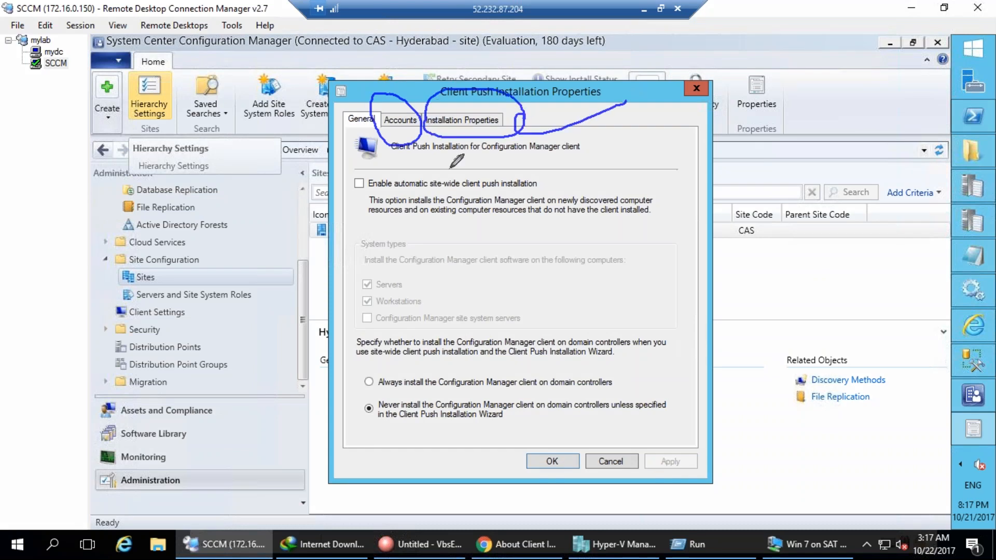
mouse_move(366, 166)
mouse_down()
mouse_move(357, 183)
mouse_move(417, 185)
mouse_move(506, 153)
mouse_up()
key(Escape)
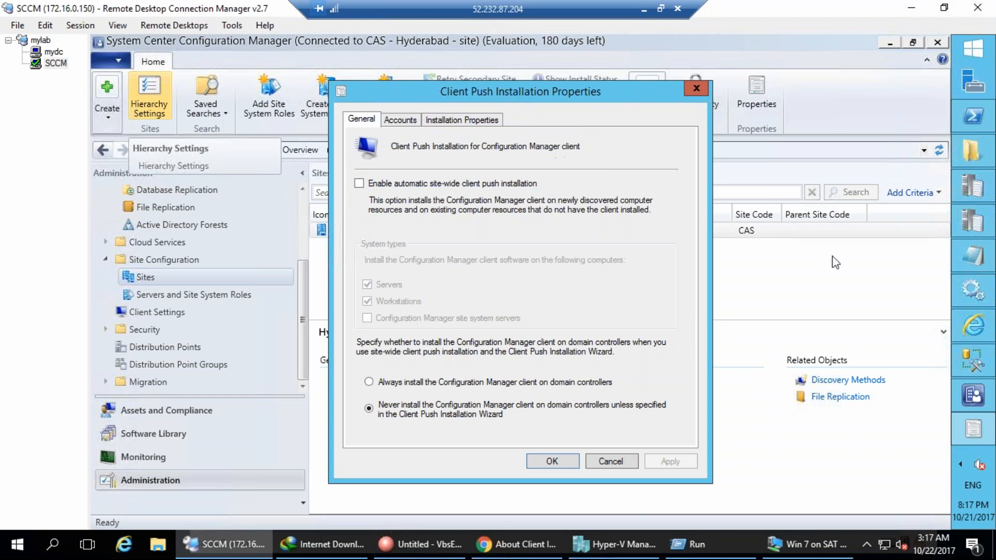
Enable automatic site-wide client push installation and annotate the Servers option.
click(372, 181)
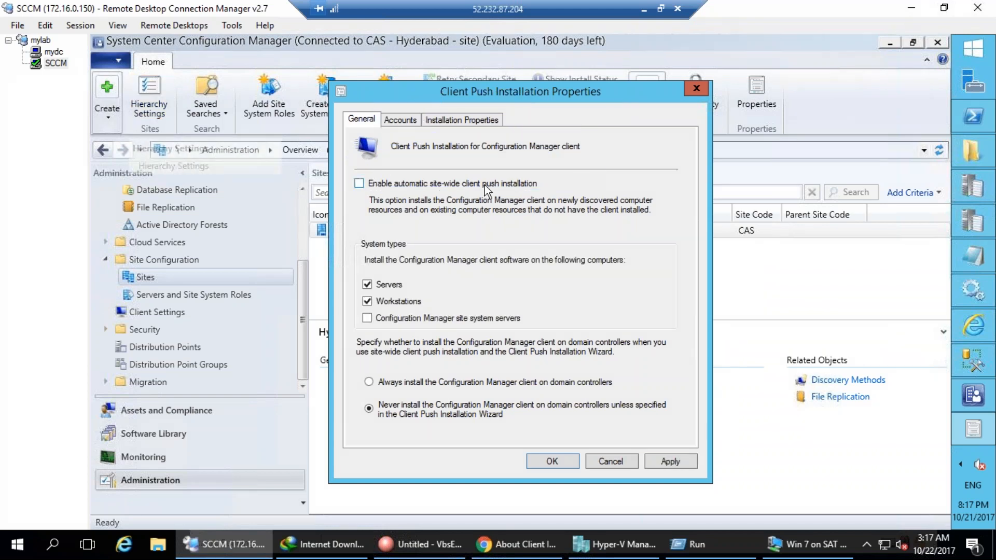
key(ctrl+2)
mouse_move(420, 258)
mouse_down()
mouse_move(358, 262)
mouse_move(415, 285)
mouse_move(423, 258)
mouse_move(429, 281)
mouse_move(561, 239)
mouse_up()
mouse_move(580, 149)
mouse_down()
mouse_move(656, 99)
mouse_move(679, 209)
mouse_up()
mouse_move(651, 193)
mouse_down()
mouse_move(670, 201)
mouse_move(695, 173)
mouse_up()
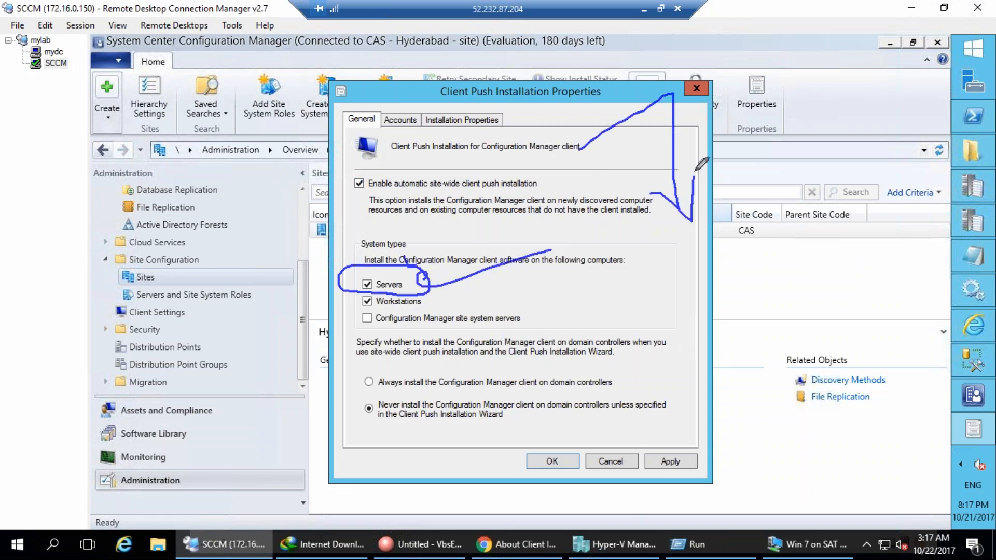
mouse_move(671, 235)
mouse_down()
mouse_move(668, 273)
mouse_move(715, 244)
mouse_up()
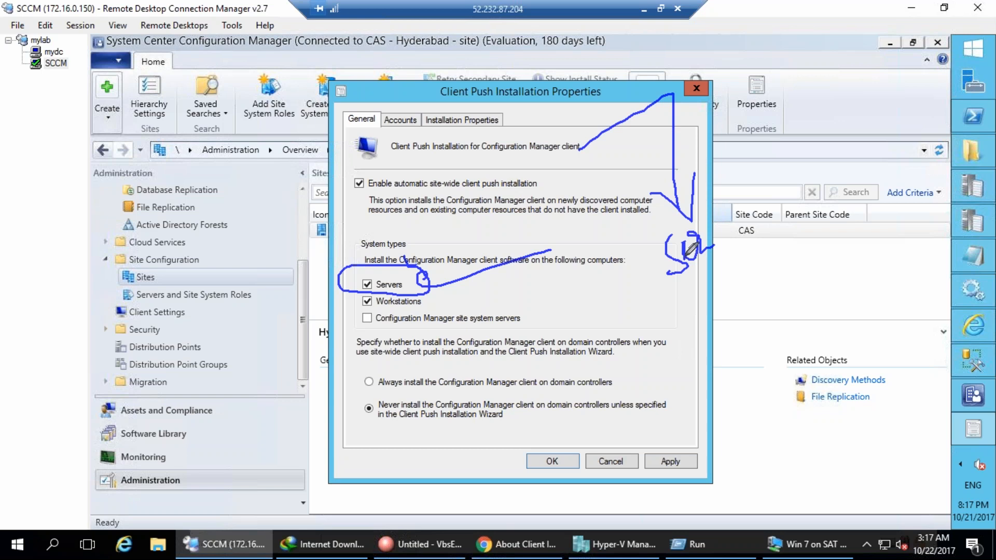
Annotate the Workstations and site system servers options with handwritten notes.
click(367, 284)
drag(430, 305, 558, 272)
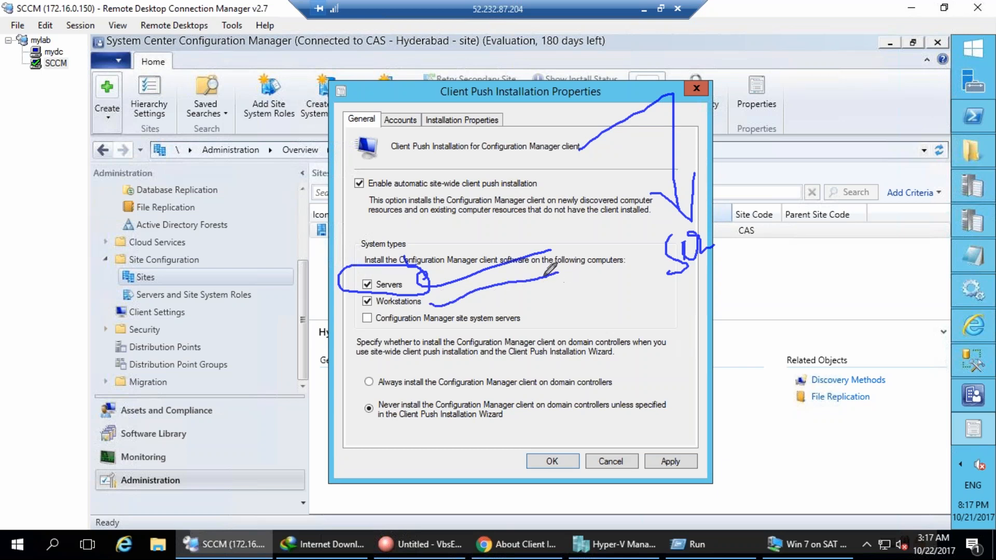
mouse_move(352, 307)
mouse_down()
mouse_move(372, 332)
mouse_move(540, 326)
mouse_move(481, 293)
mouse_move(345, 304)
mouse_move(342, 314)
mouse_up()
mouse_move(131, 214)
mouse_down()
mouse_move(100, 254)
mouse_move(119, 284)
mouse_up()
drag(178, 206, 202, 255)
mouse_move(206, 199)
mouse_down()
mouse_move(227, 194)
mouse_move(275, 99)
mouse_move(65, 256)
mouse_move(215, 136)
mouse_move(166, 111)
mouse_move(213, 151)
mouse_move(205, 85)
mouse_up()
Finish the handwritten explanation, clear it, and include site system servers in client push.
mouse_move(170, 357)
mouse_down()
mouse_move(151, 527)
mouse_move(142, 524)
mouse_up()
drag(190, 412, 252, 456)
drag(231, 318, 292, 392)
mouse_move(292, 400)
mouse_down()
mouse_move(291, 431)
mouse_move(316, 385)
mouse_up()
mouse_move(323, 373)
mouse_down()
mouse_move(324, 411)
mouse_move(268, 441)
mouse_up()
drag(301, 484, 282, 364)
drag(158, 394, 199, 405)
drag(91, 481, 140, 429)
drag(261, 400, 285, 418)
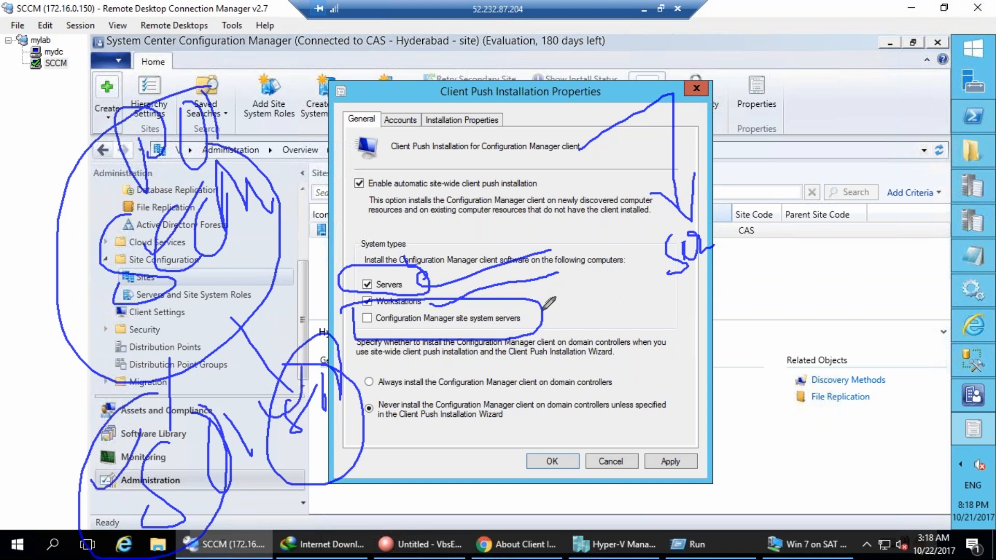
key(Escape)
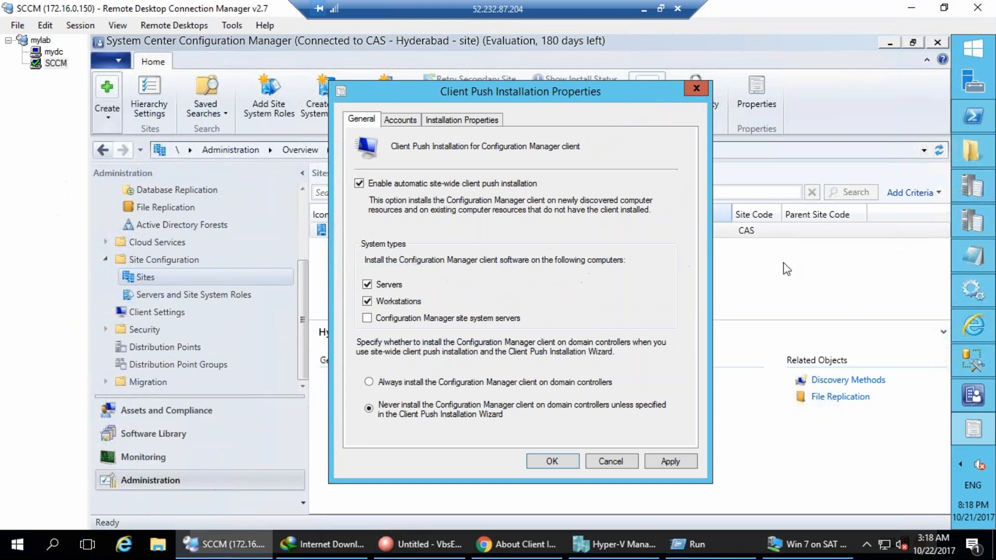
click(369, 318)
Highlight the domain controller install choices and the Servers option with on-screen annotations.
drag(352, 366, 358, 411)
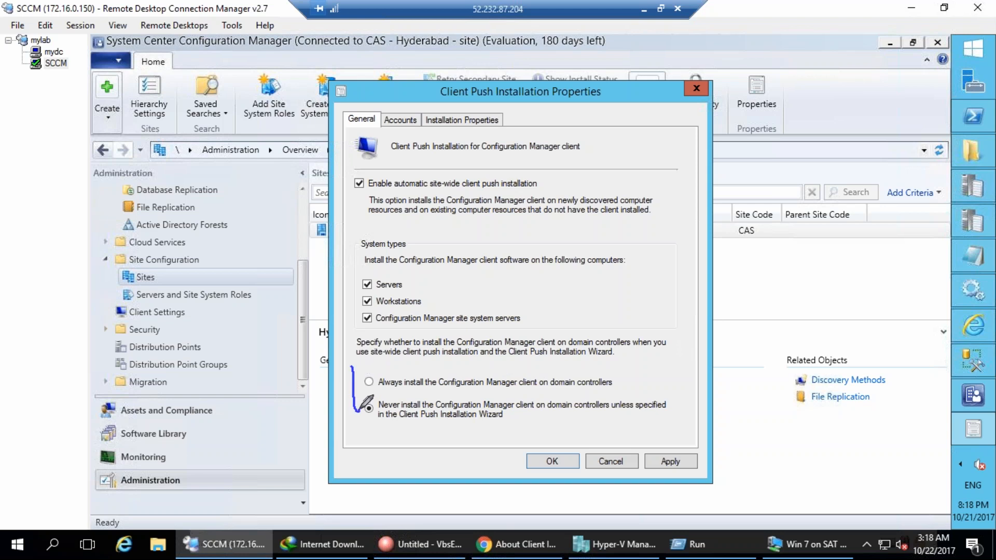
drag(501, 399, 632, 398)
drag(426, 432, 539, 423)
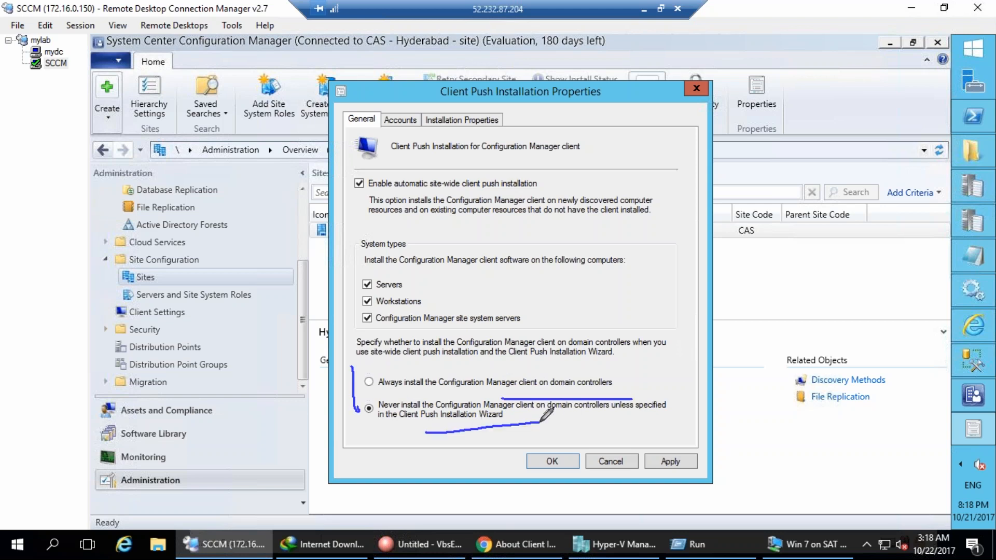
key(Escape)
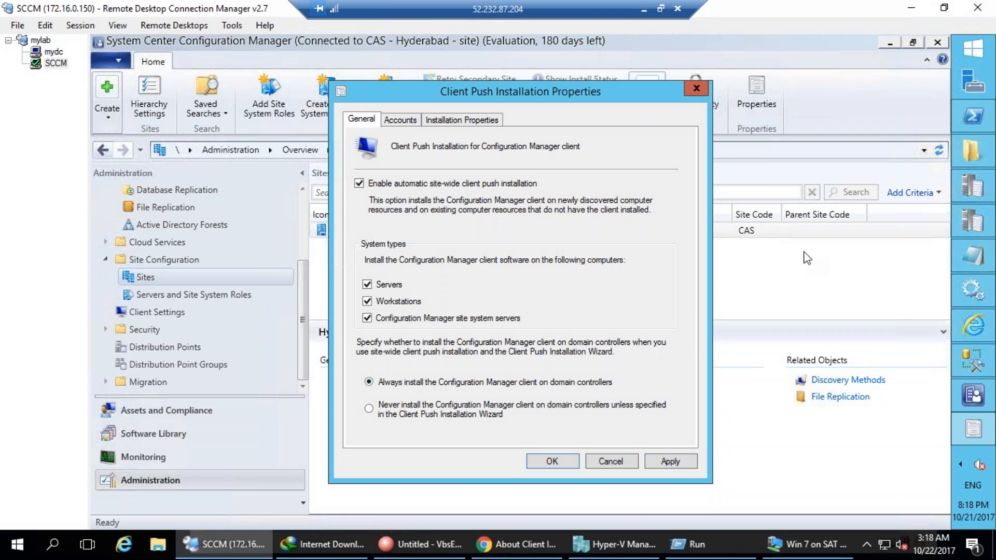
key(ctrl+2)
mouse_move(400, 283)
mouse_down()
mouse_move(421, 288)
mouse_move(410, 289)
mouse_up()
drag(362, 377, 368, 370)
mouse_move(346, 381)
mouse_down()
mouse_move(378, 388)
mouse_move(355, 410)
mouse_up()
mouse_move(429, 281)
mouse_down()
mouse_move(495, 268)
mouse_move(478, 291)
mouse_up()
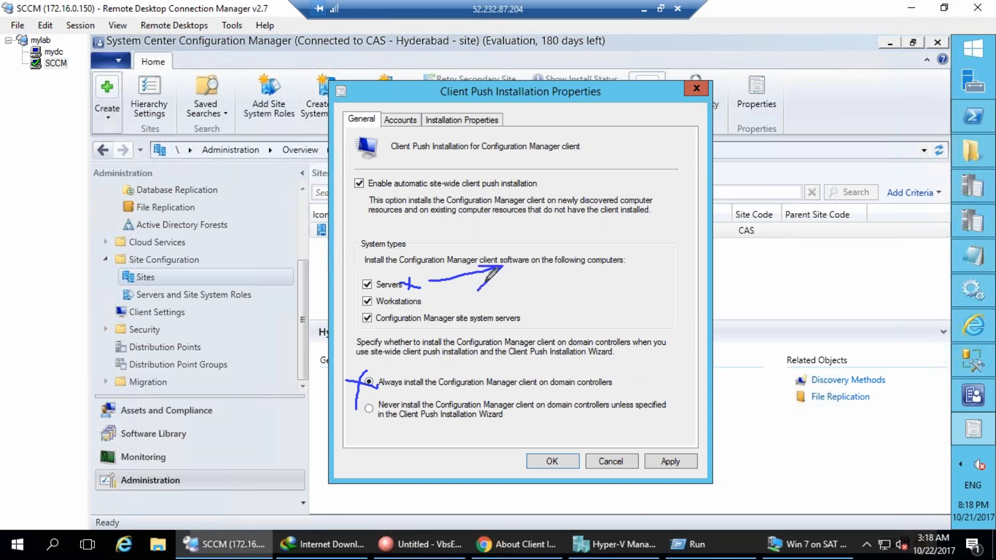
click(911, 247)
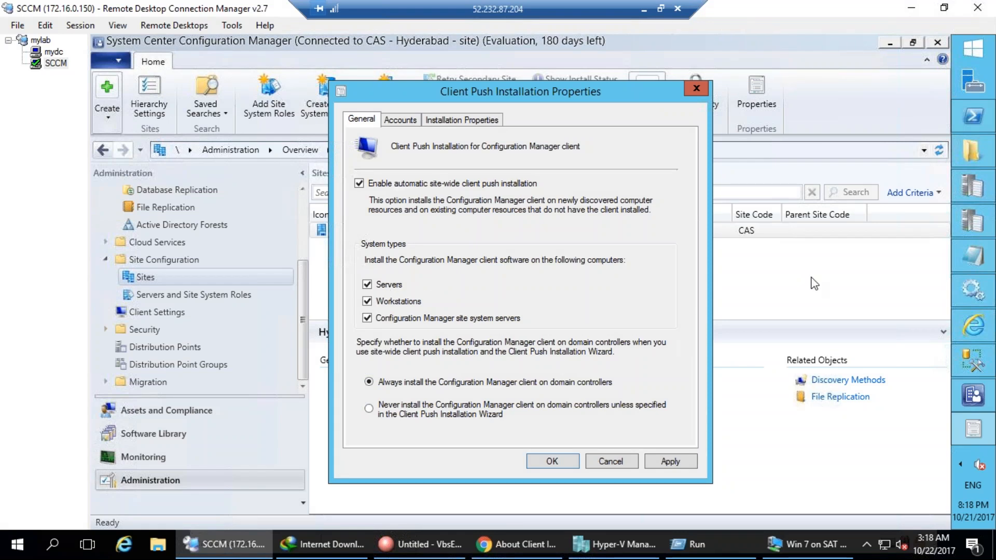
Apply the client push settings and close the dialog.
mouse_move(430, 63)
mouse_down()
mouse_move(711, 116)
mouse_move(503, 57)
mouse_move(430, 61)
mouse_up()
click(674, 461)
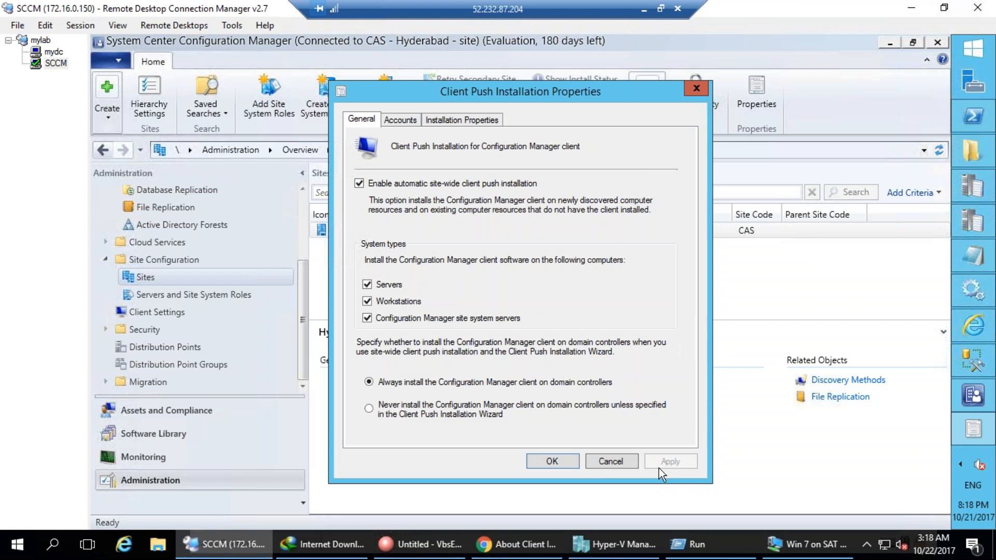
click(572, 461)
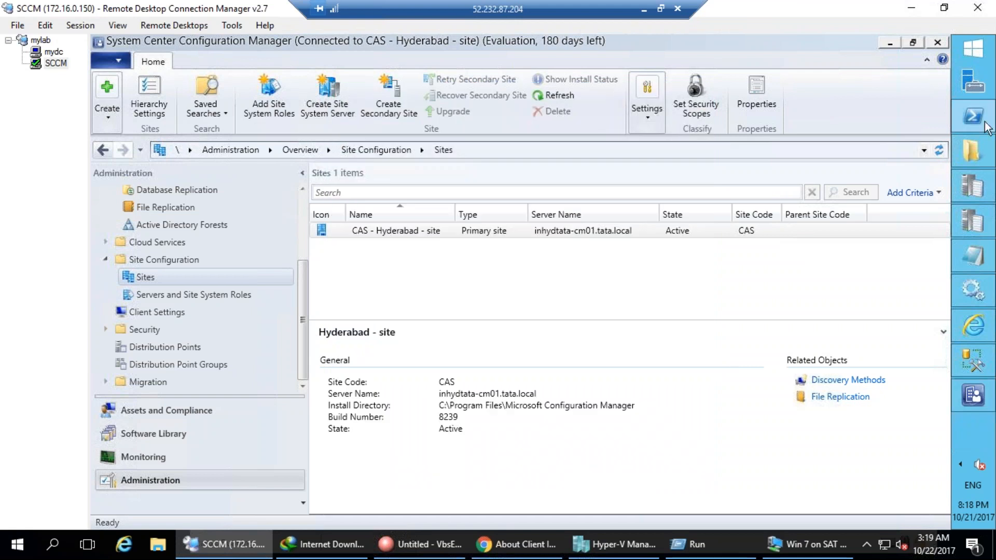
Open the inboxes\ccr.box\inproc folder in File Explorer.
click(972, 150)
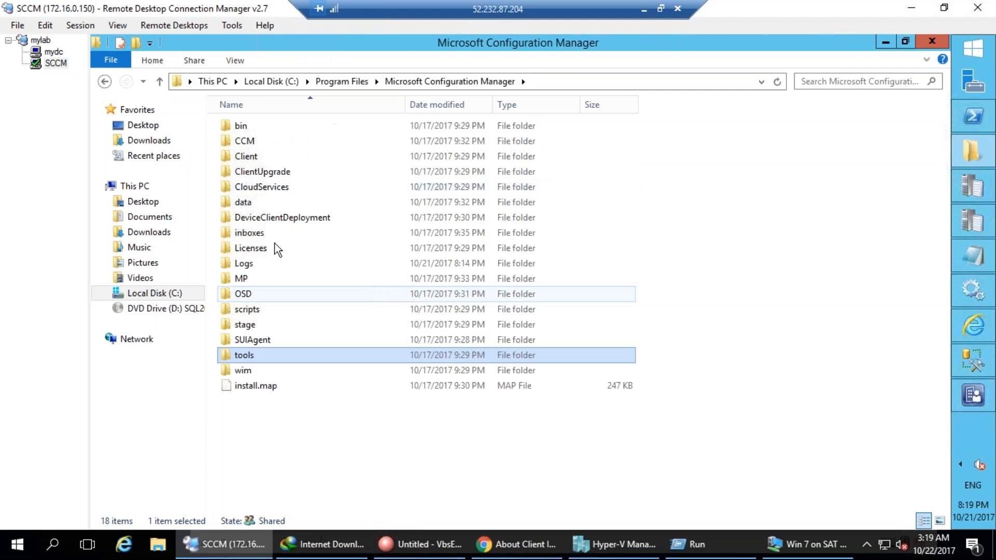
click(257, 233)
double_click(257, 233)
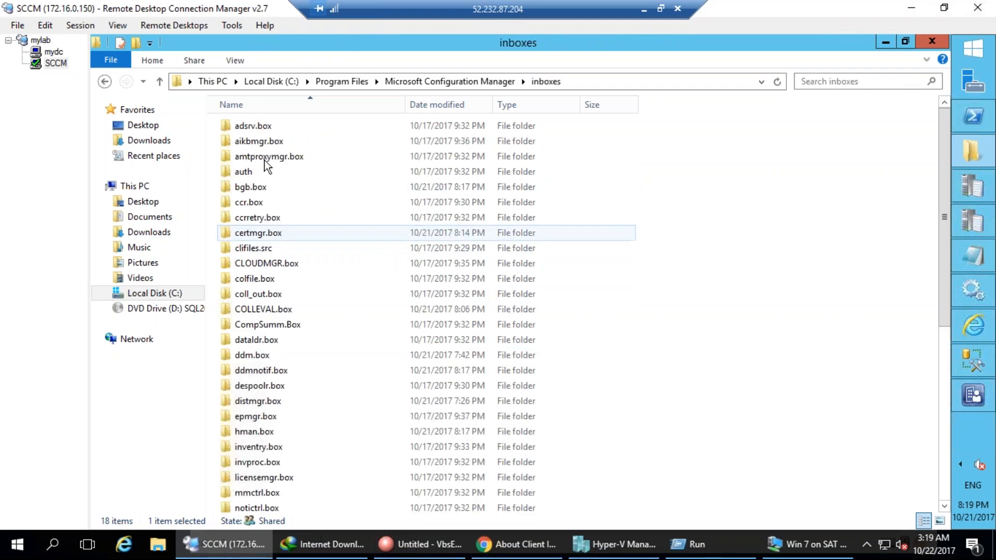
double_click(255, 202)
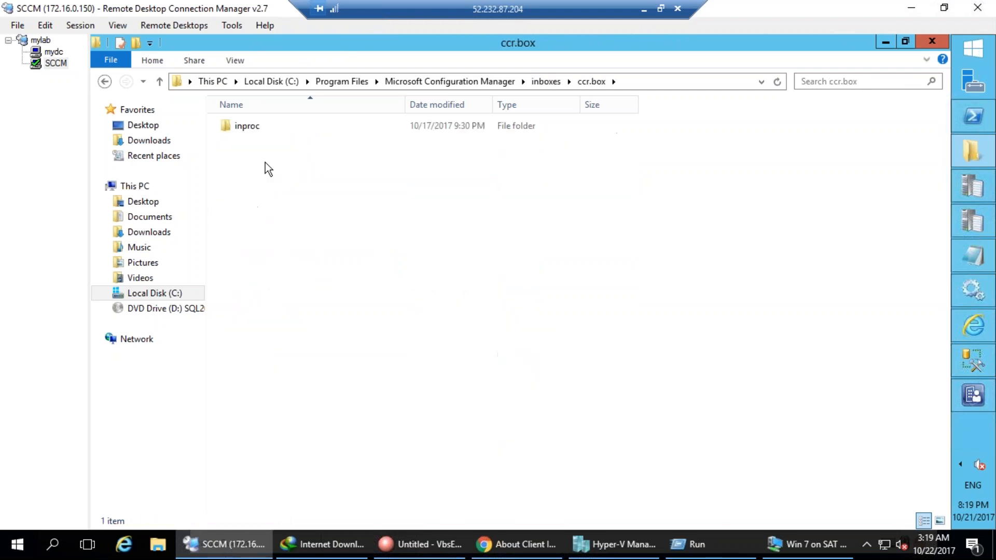
double_click(259, 130)
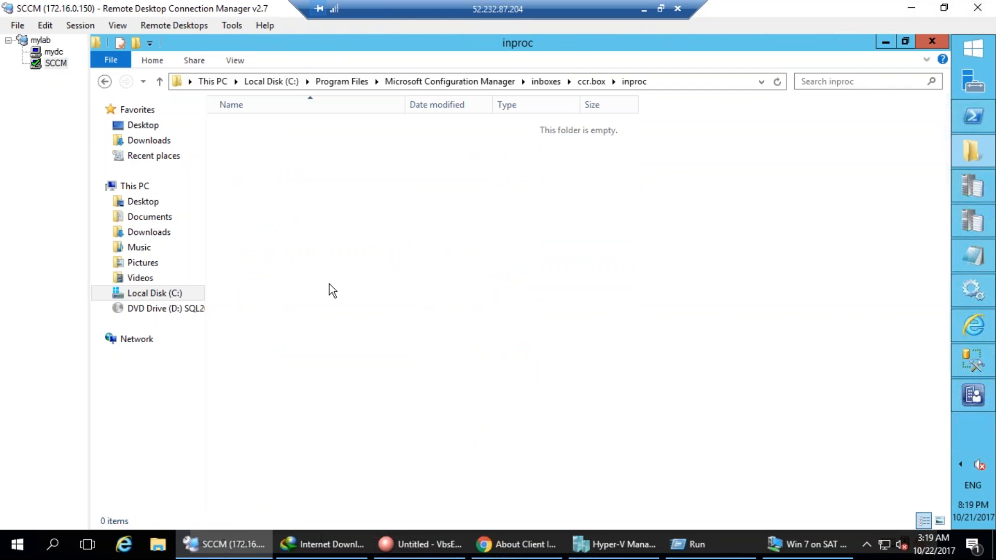
Return to ccr.box and refresh its listing twice.
key(BackSpace)
click(325, 196)
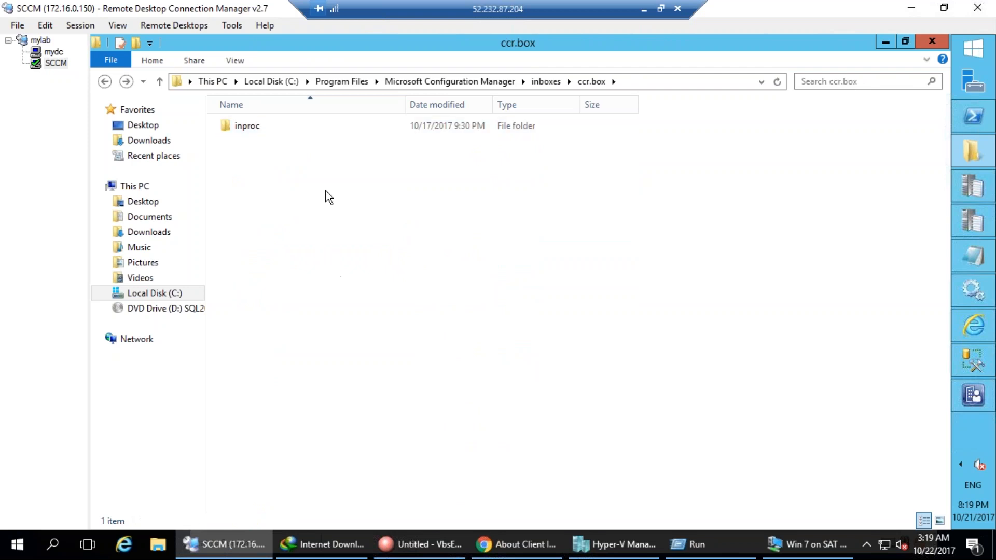
right_click(357, 243)
click(381, 297)
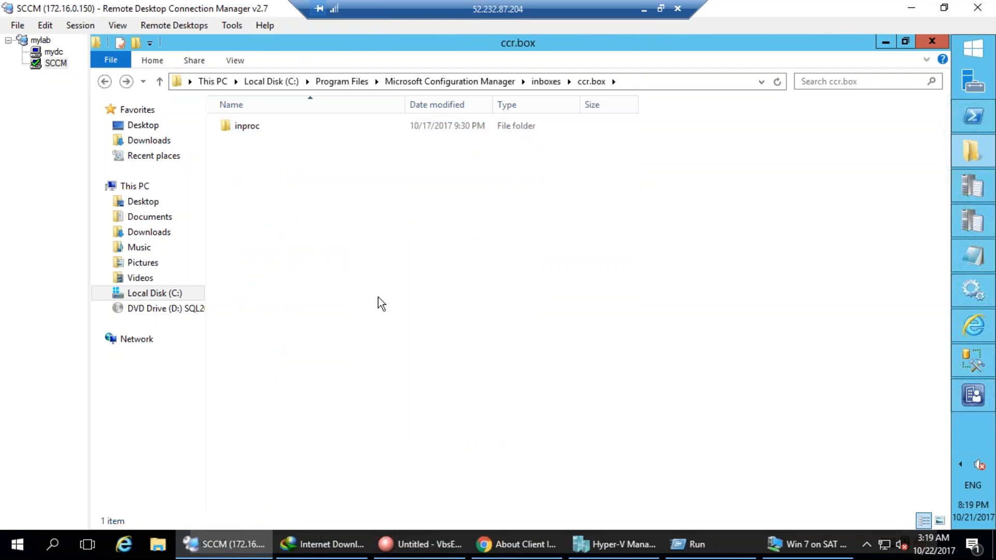
right_click(310, 223)
click(347, 279)
mouse_move(289, 238)
mouse_down()
mouse_move(332, 267)
mouse_move(296, 231)
mouse_up()
drag(309, 283, 297, 317)
drag(288, 254, 290, 271)
drag(310, 252, 327, 256)
mouse_move(415, 209)
mouse_down()
mouse_move(413, 251)
mouse_move(429, 248)
mouse_move(439, 266)
mouse_up()
drag(420, 282, 450, 258)
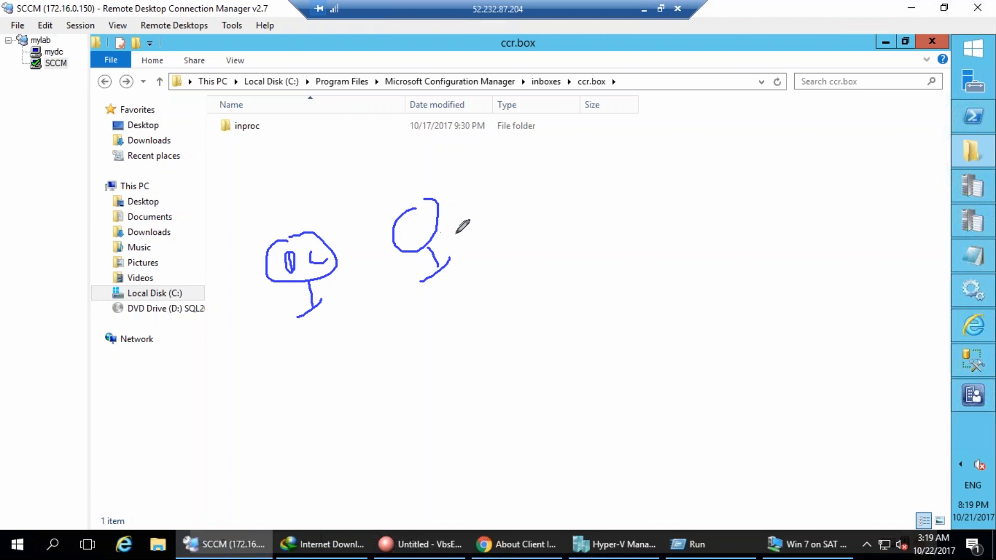
mouse_move(446, 224)
mouse_down()
mouse_move(467, 210)
mouse_move(474, 242)
mouse_up()
mouse_move(459, 237)
mouse_down()
mouse_move(478, 221)
mouse_move(412, 183)
mouse_move(464, 289)
mouse_move(483, 289)
mouse_move(486, 328)
mouse_up()
drag(477, 380, 471, 376)
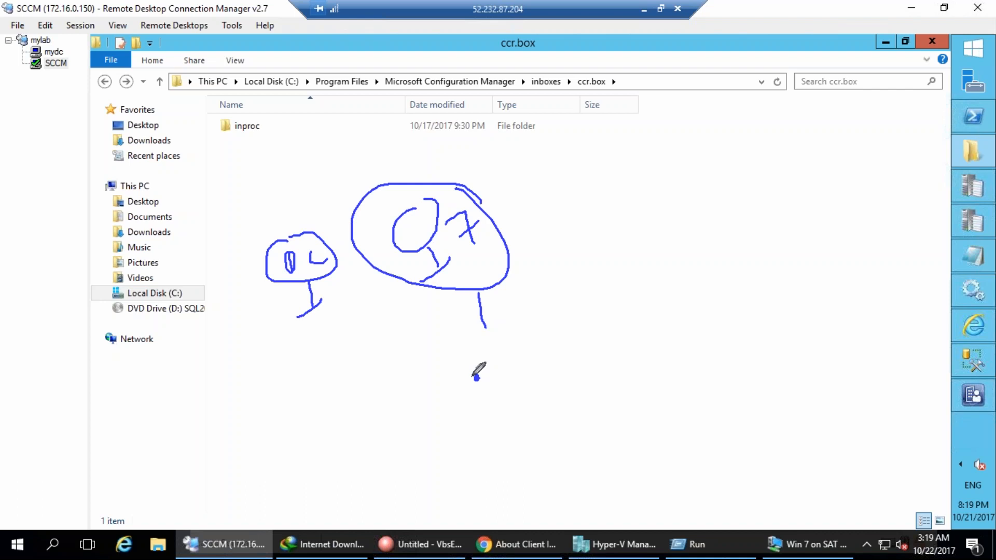
drag(367, 416, 467, 388)
mouse_move(499, 358)
mouse_down()
mouse_move(496, 372)
mouse_move(515, 362)
mouse_up()
mouse_move(515, 361)
mouse_down()
mouse_move(524, 334)
mouse_move(545, 349)
mouse_up()
mouse_move(459, 445)
mouse_down()
mouse_move(367, 389)
mouse_move(457, 431)
mouse_up()
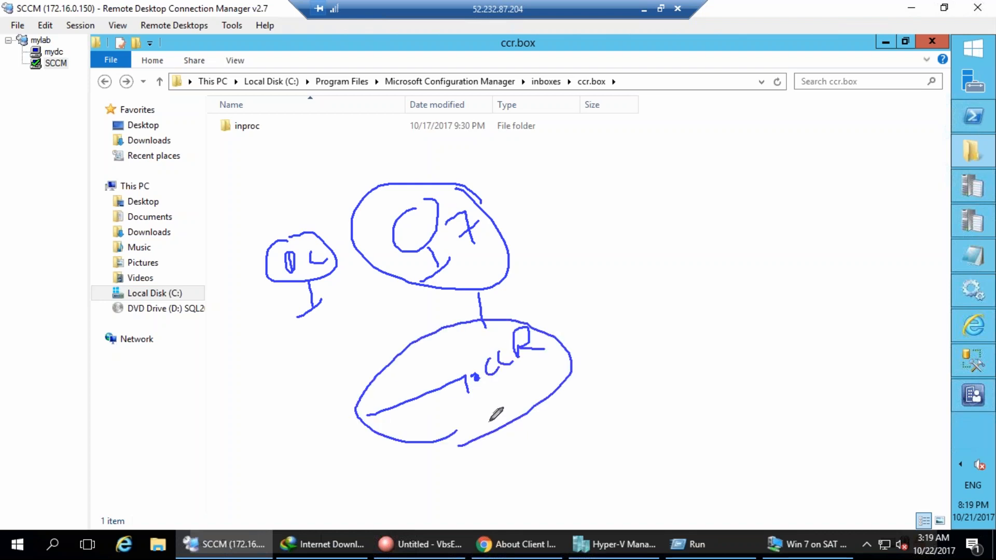
drag(545, 375, 643, 227)
drag(611, 257, 654, 261)
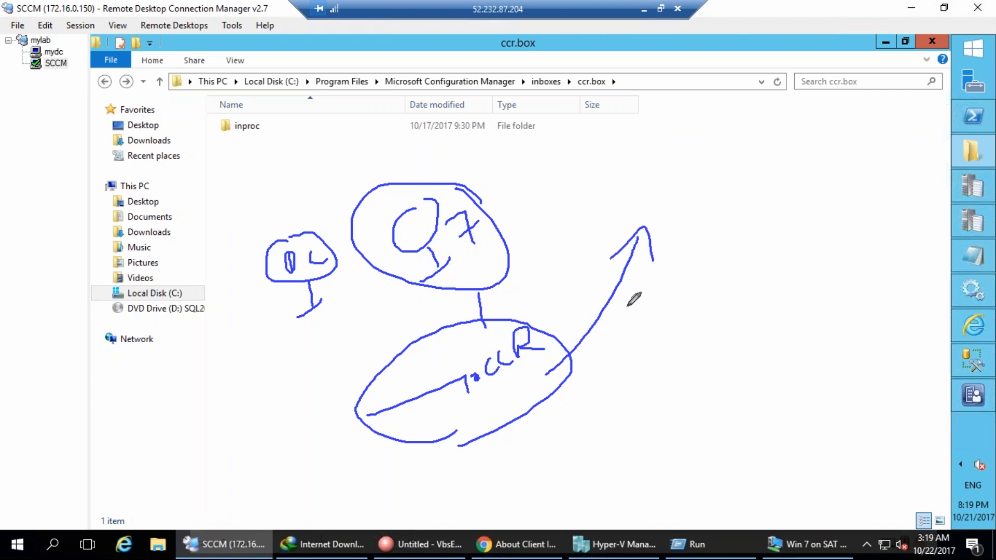
drag(607, 337, 616, 363)
mouse_move(608, 349)
mouse_down()
mouse_move(598, 363)
mouse_move(616, 323)
mouse_up()
drag(600, 382, 628, 343)
drag(629, 329, 633, 359)
drag(622, 312, 617, 349)
drag(522, 384, 587, 357)
mouse_move(629, 383)
mouse_down()
mouse_move(641, 384)
mouse_move(648, 366)
mouse_up()
drag(635, 414, 666, 384)
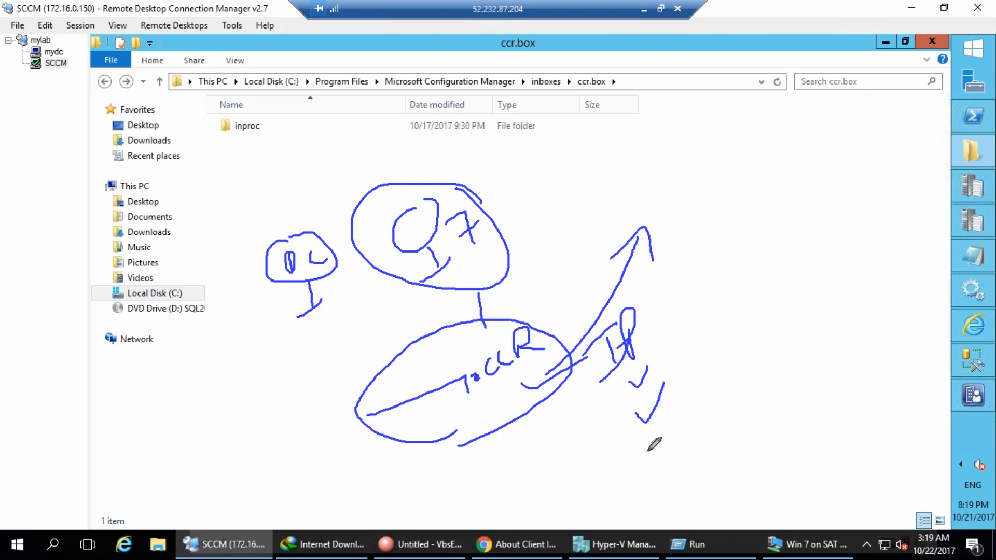
drag(637, 429, 663, 421)
drag(643, 461, 673, 450)
mouse_move(638, 492)
mouse_down()
mouse_move(659, 493)
mouse_move(675, 465)
mouse_up()
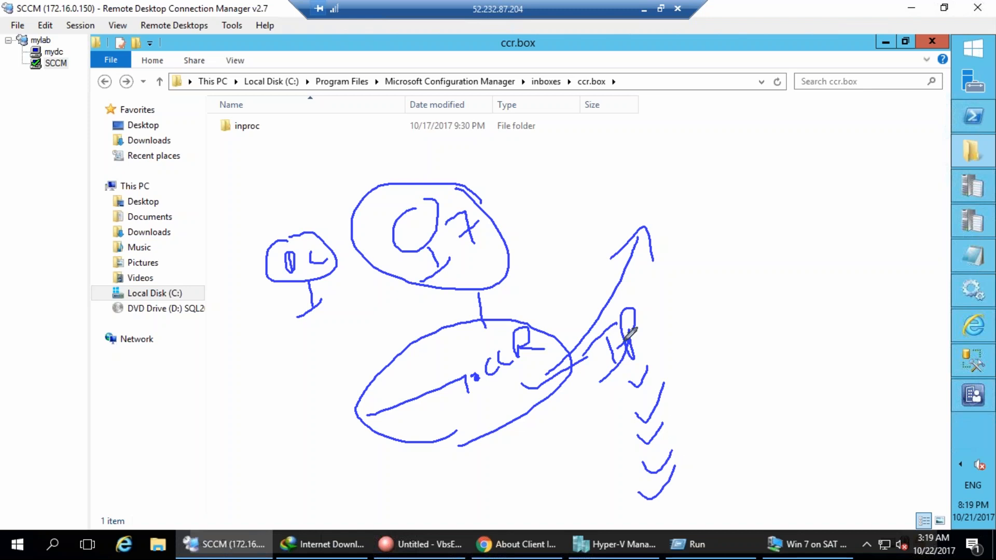
mouse_move(577, 328)
mouse_down()
mouse_move(637, 305)
mouse_move(620, 533)
mouse_move(587, 325)
mouse_up()
drag(196, 361, 190, 400)
drag(227, 359, 238, 391)
drag(253, 340, 292, 359)
drag(265, 307, 189, 381)
drag(202, 417, 312, 280)
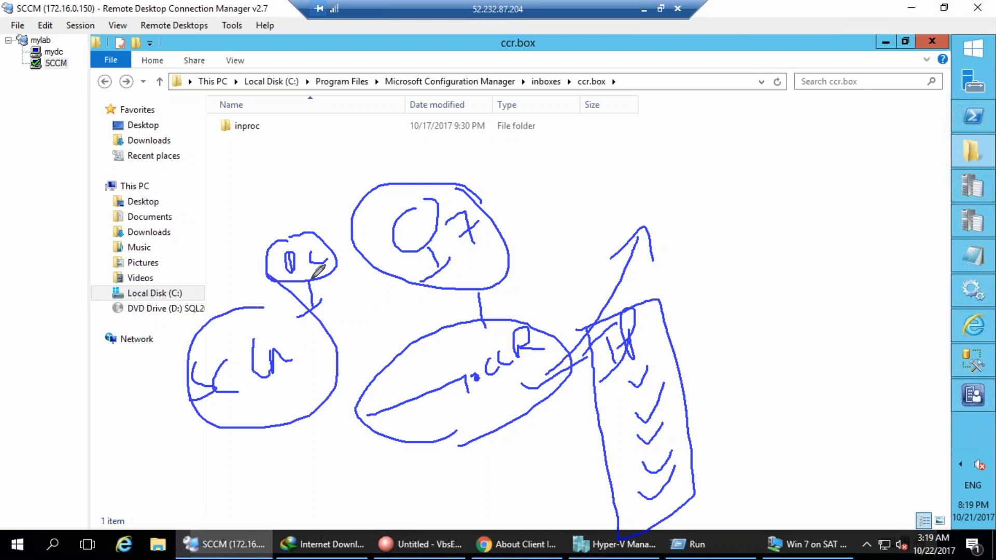
Open ccm.log from the Configuration Manager Logs folder and maximise the log viewer.
click(910, 254)
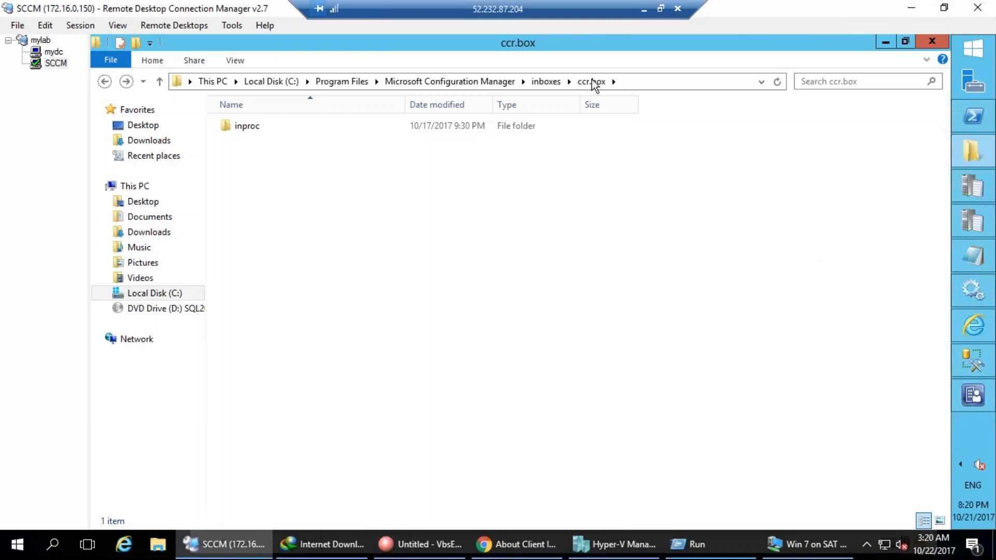
click(991, 155)
click(988, 155)
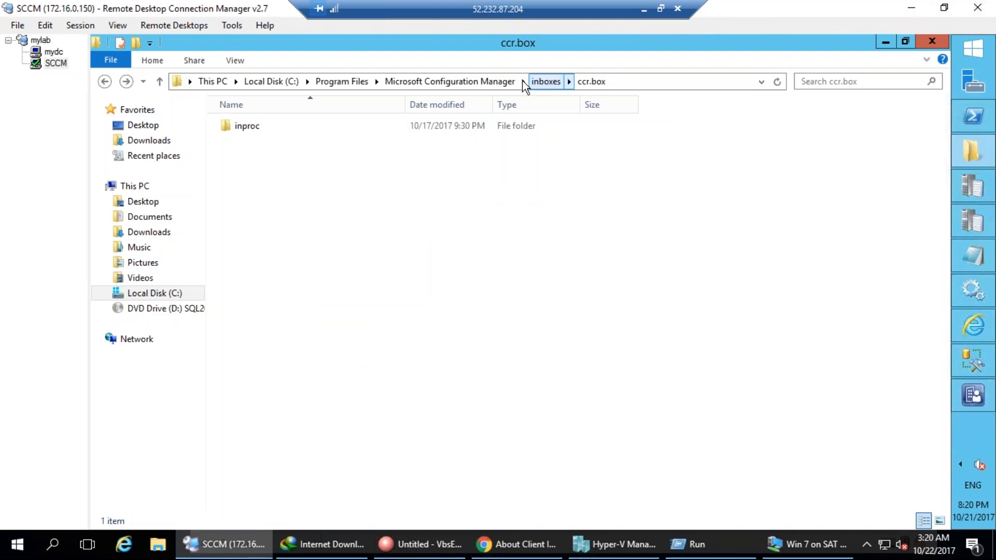
click(482, 81)
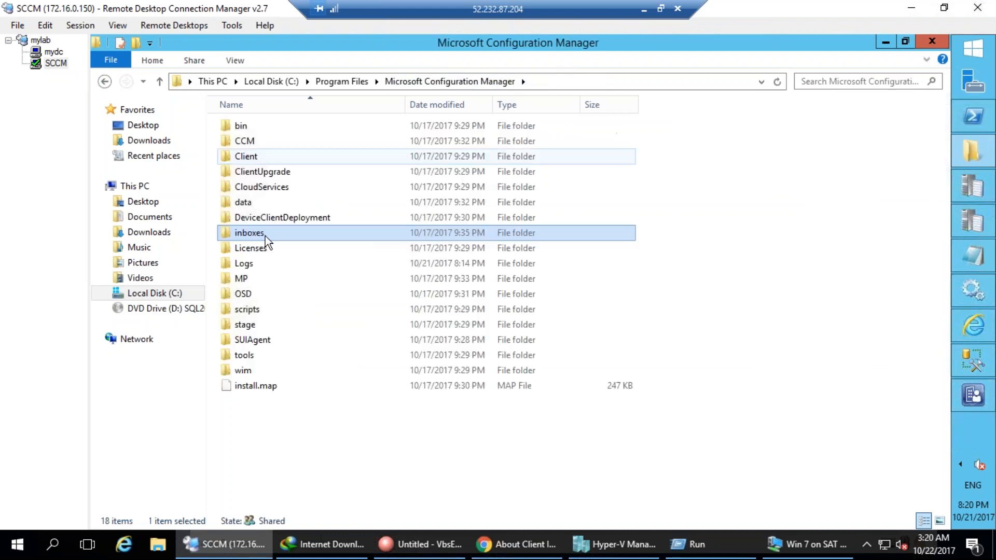
double_click(244, 263)
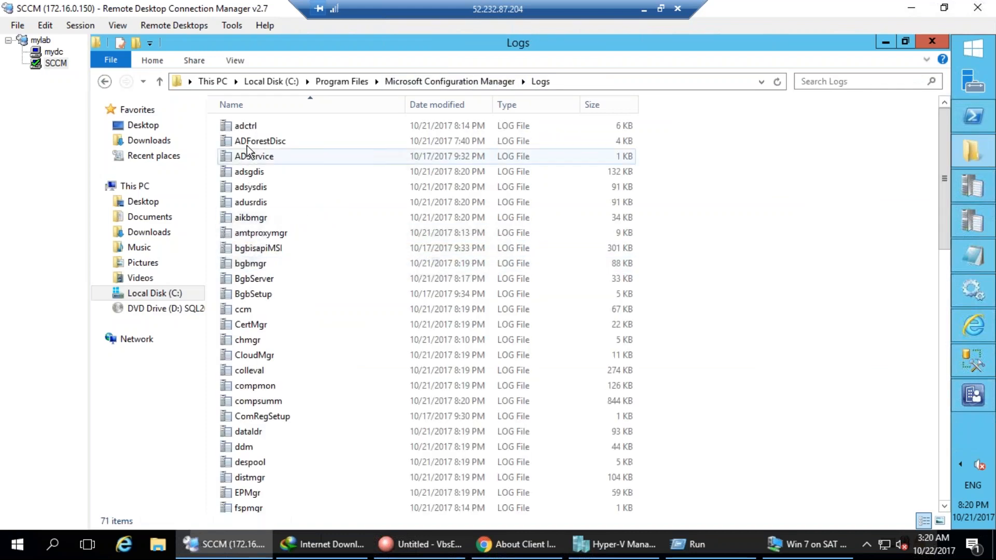
click(247, 147)
text(ccm)
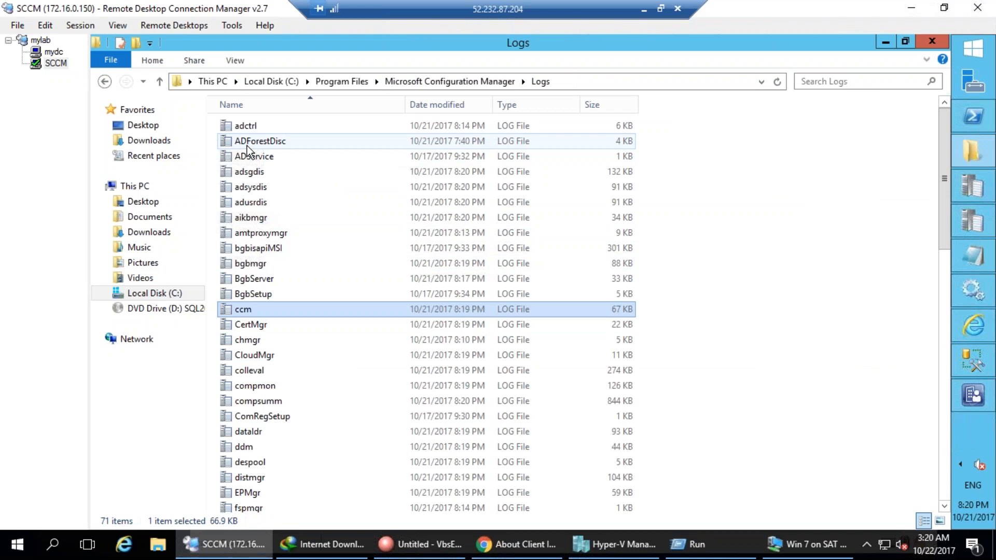
key(Return)
double_click(318, 100)
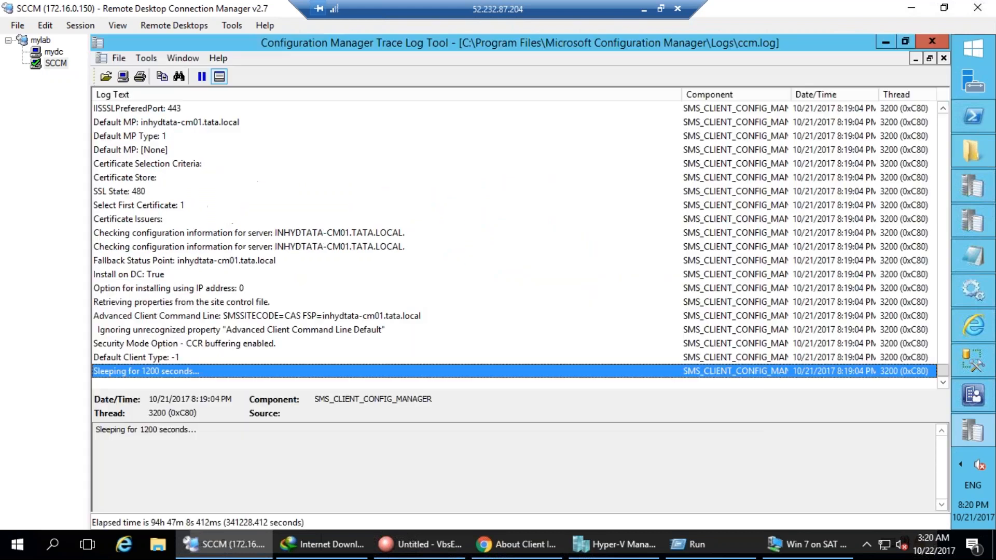
Inspect the CCR buffering, install-using-IP, Travel Mode and ccr.box Inbox Path entries.
click(267, 339)
scroll(275, 337, up, 8)
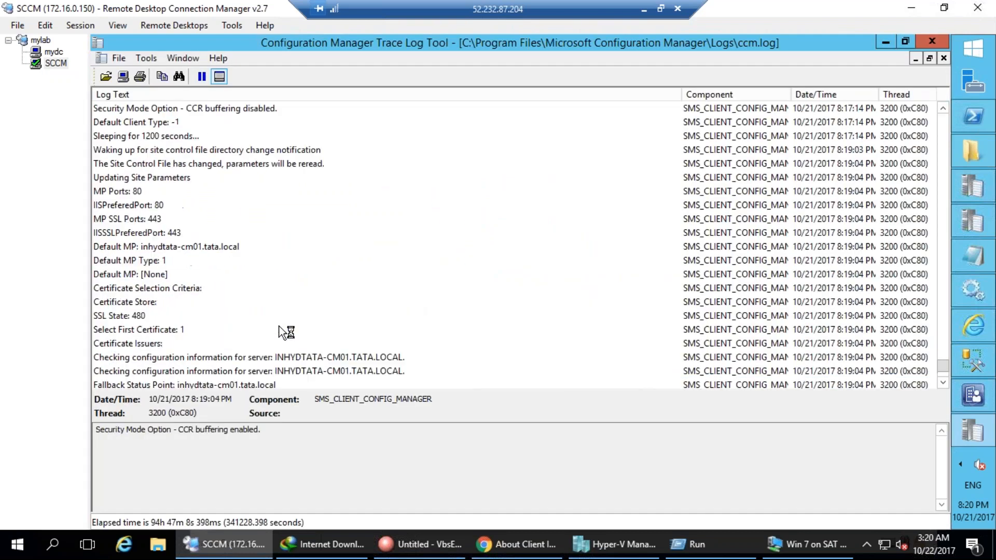
scroll(280, 332, up, 3)
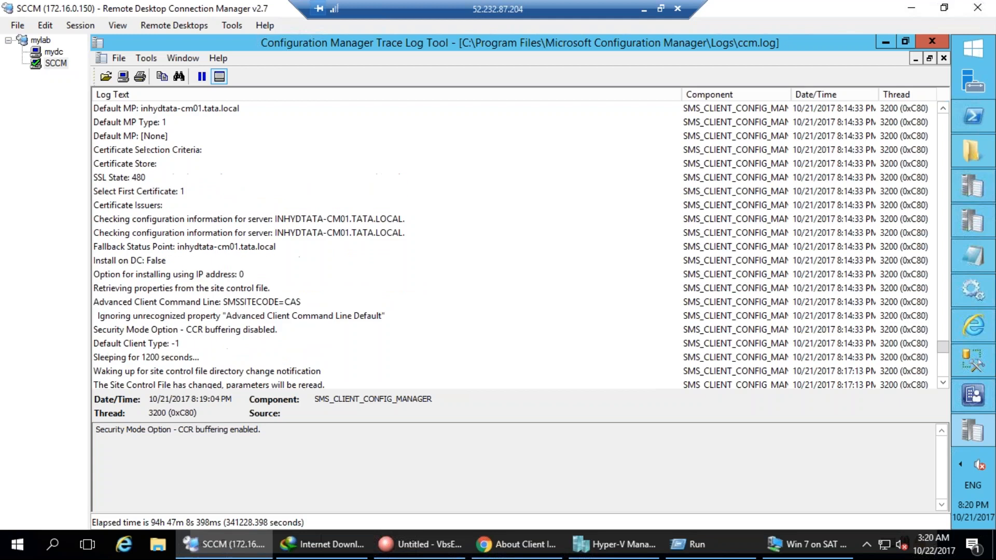
scroll(516, 246, up, 8)
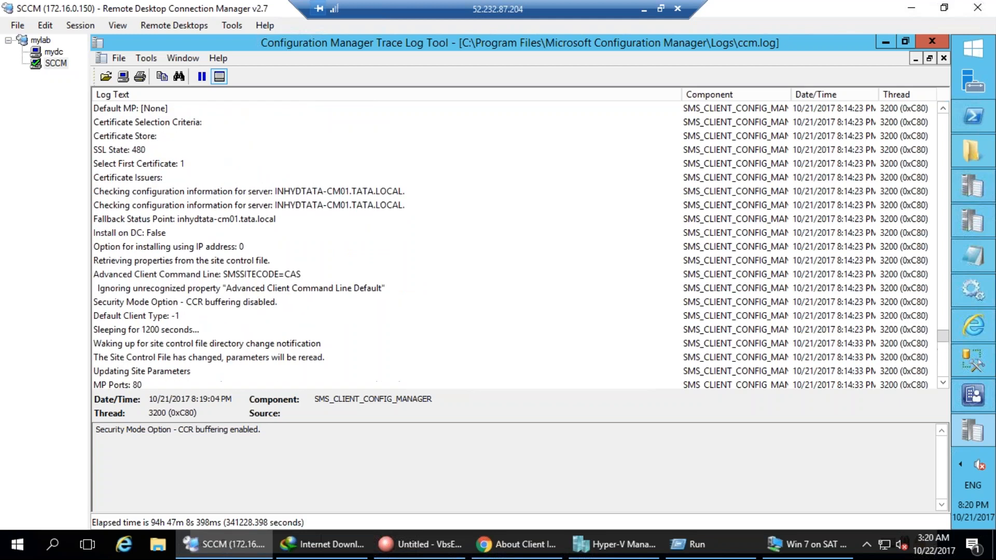
scroll(516, 247, down, 13)
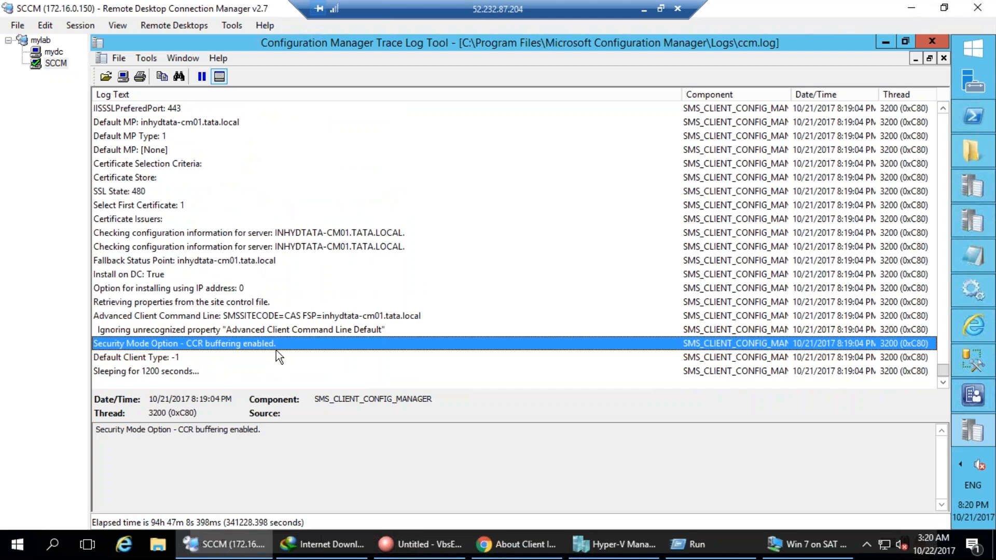
key(Down)
key(Down)
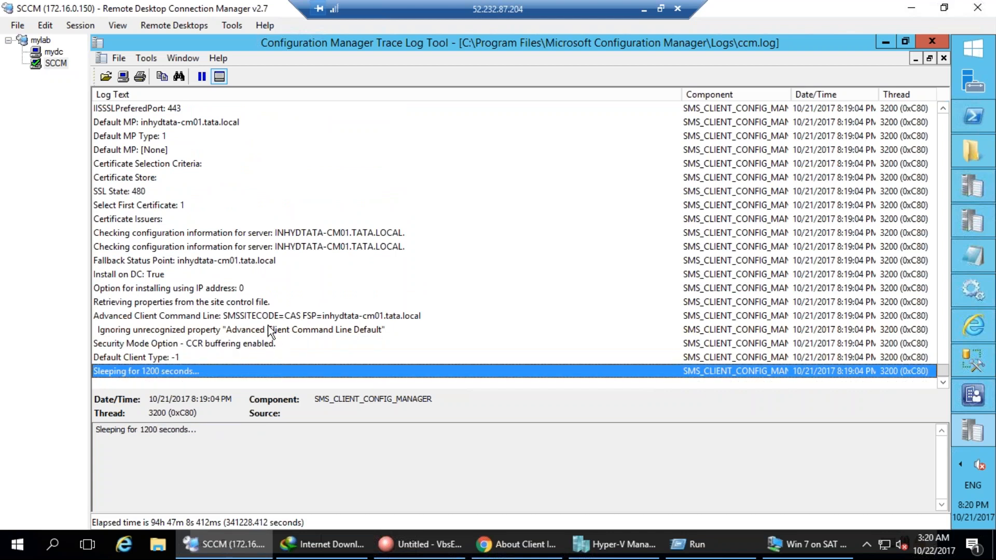
click(172, 292)
scroll(172, 293, up, 9)
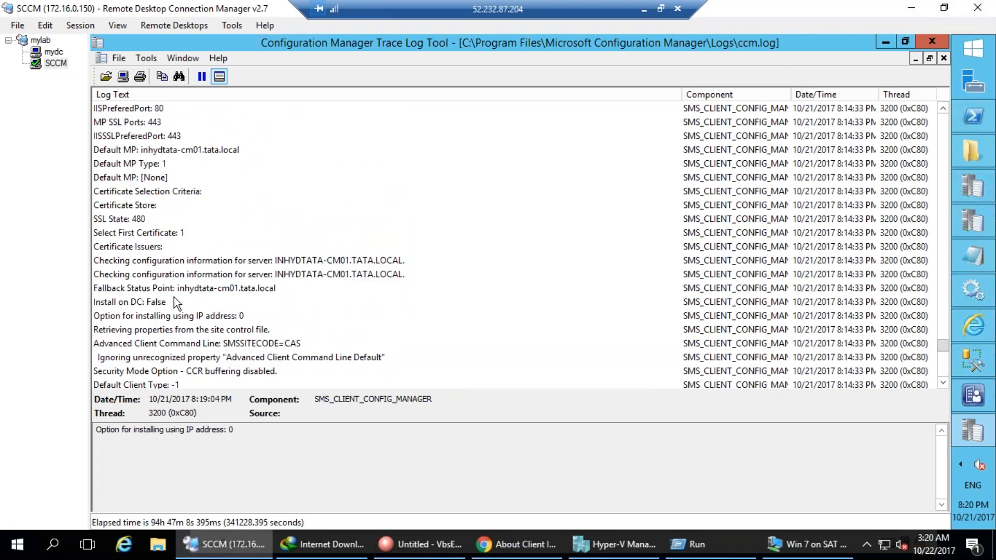
scroll(173, 297, up, 8)
scroll(175, 298, up, 10)
scroll(218, 260, down, 1)
click(262, 220)
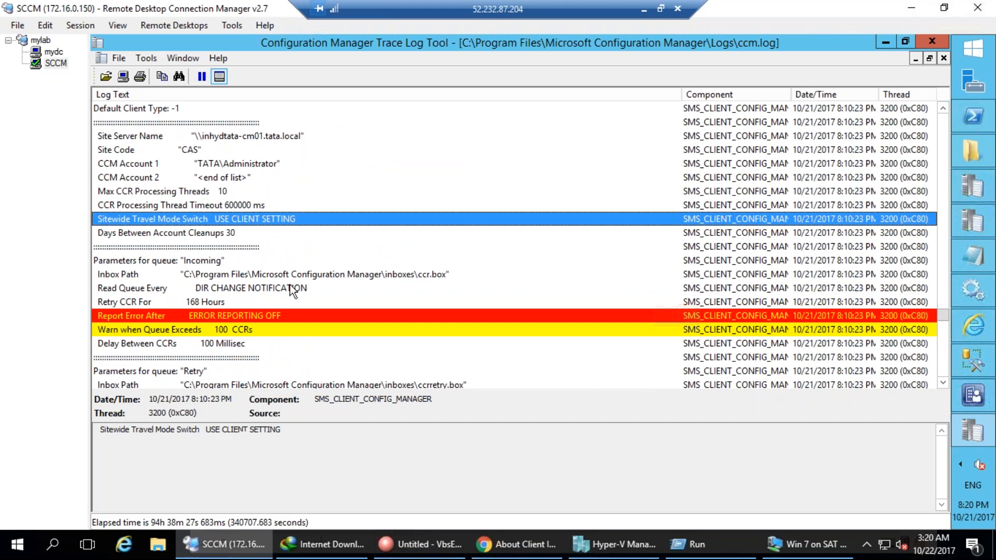
click(303, 273)
Check the Site Code CAS, Report Error After and site-control-change wake-up entries.
scroll(307, 274, up, 3)
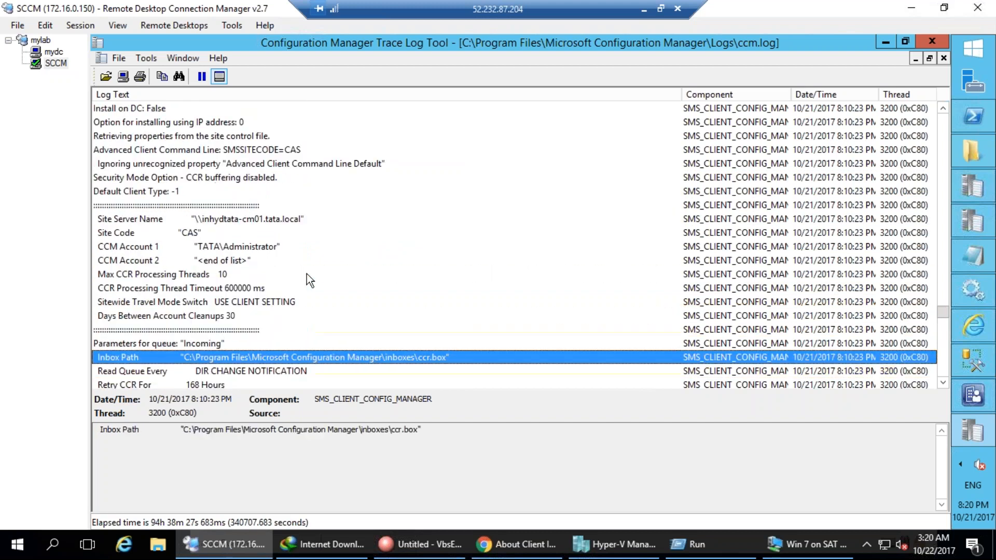
scroll(306, 274, up, 1)
click(657, 315)
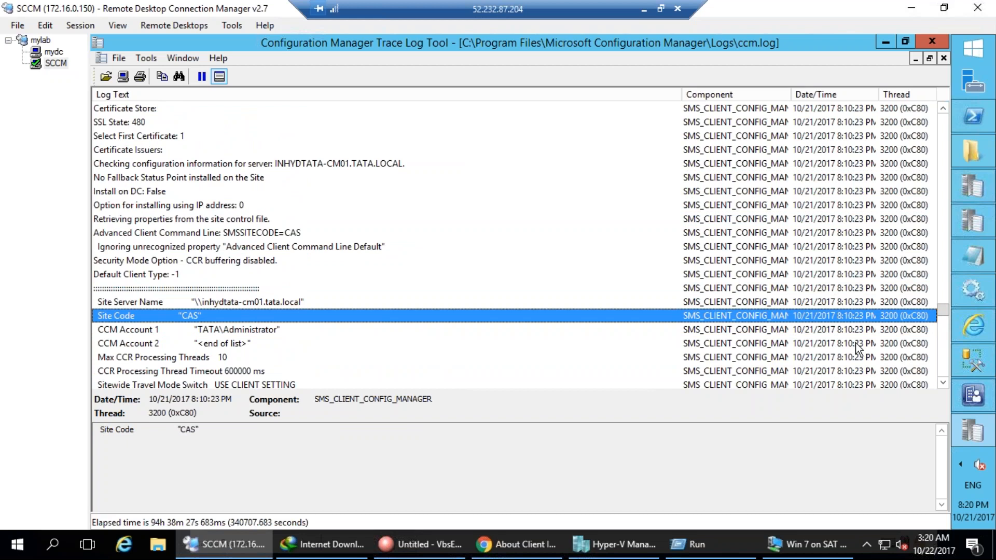
scroll(264, 341, down, 6)
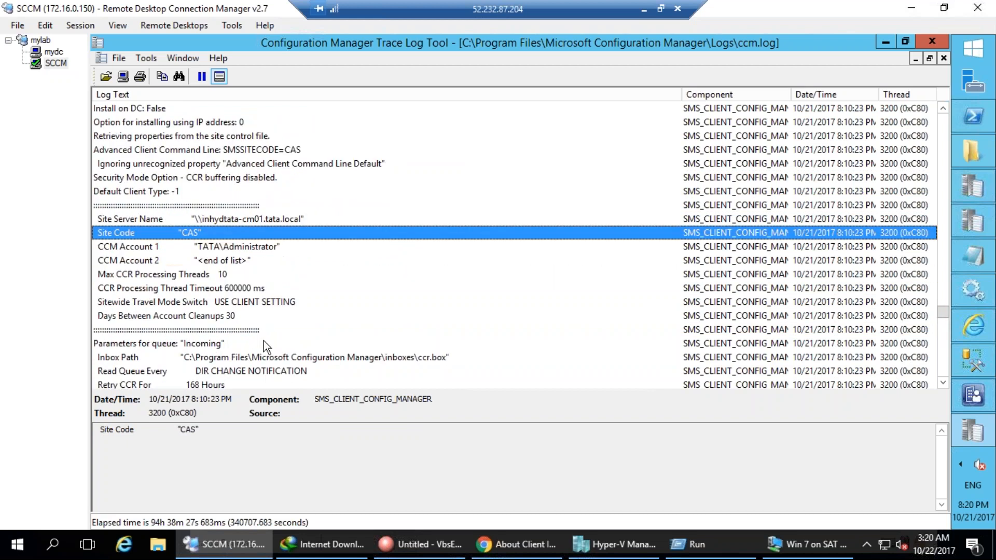
click(254, 229)
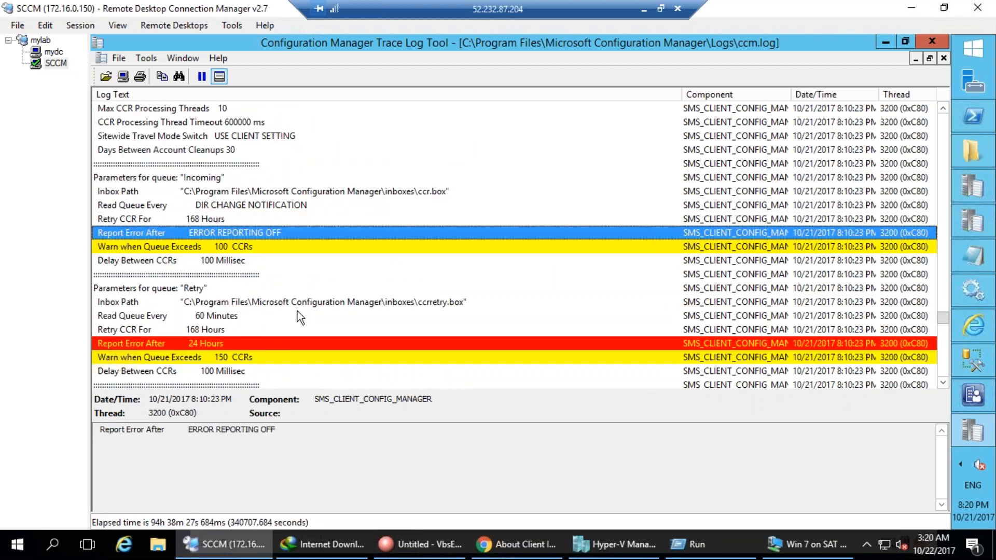
click(411, 188)
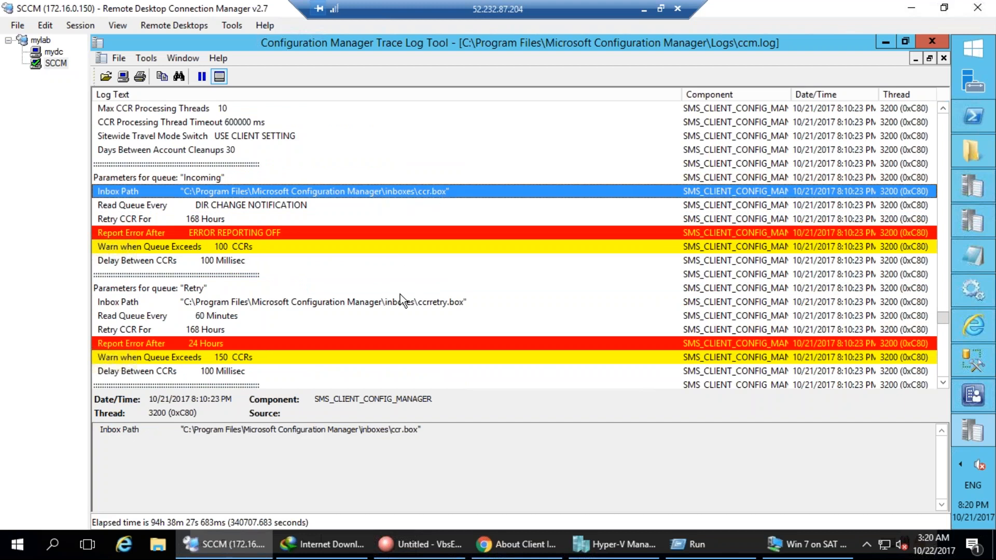
scroll(401, 298, down, 3)
scroll(400, 299, down, 4)
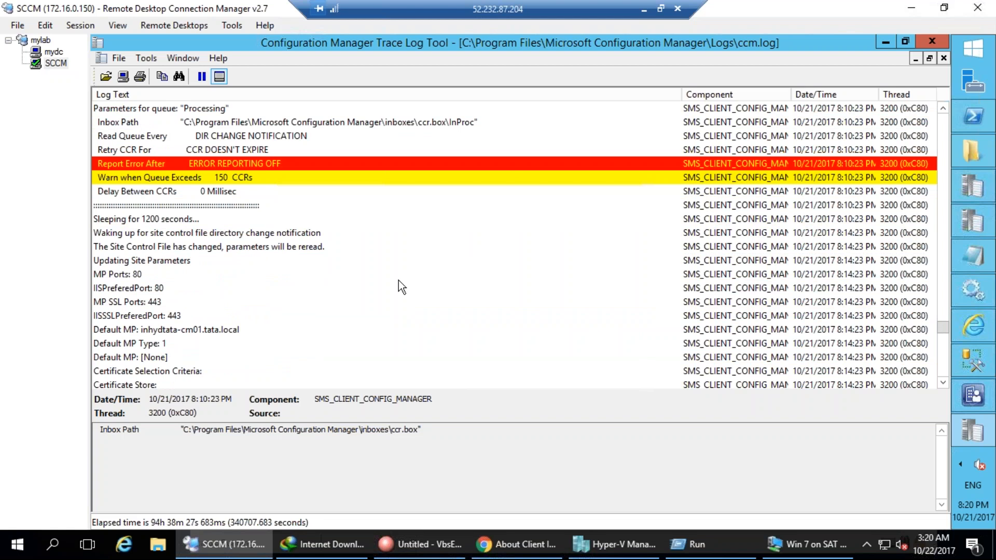
scroll(399, 281, down, 8)
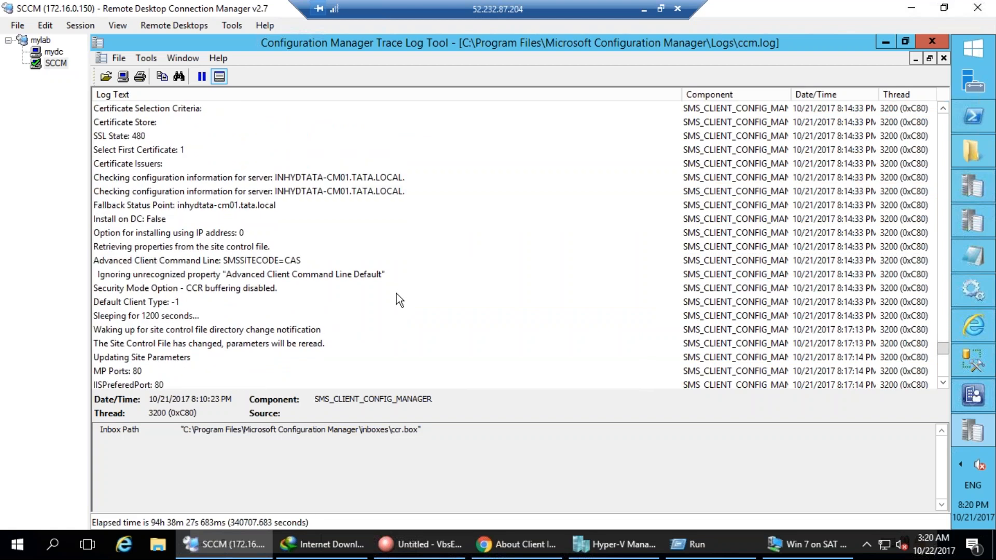
scroll(397, 293, down, 1)
click(397, 293)
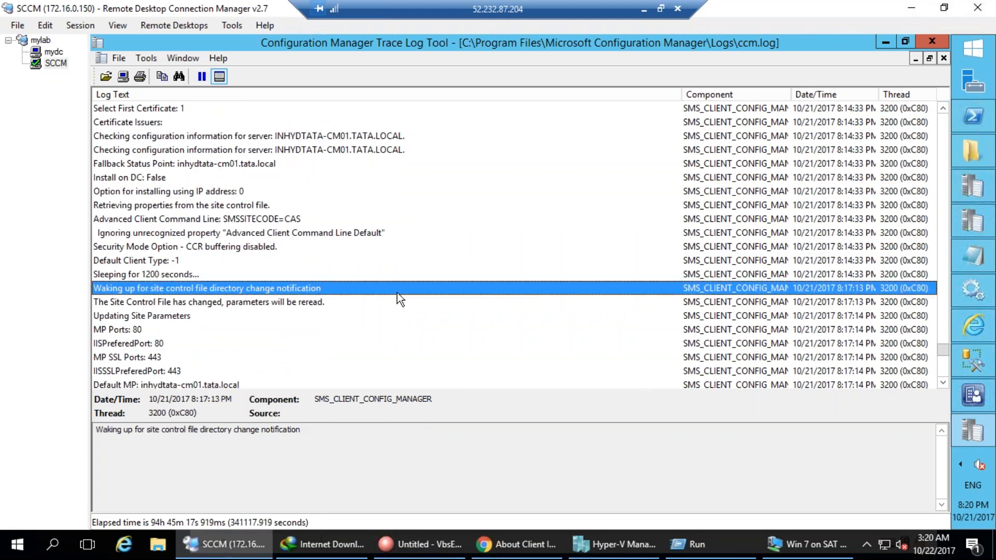
Confirm Install on DC: True and FSP=inhydtata-cm01.tata.local in the newest ccm.log entries.
key(End)
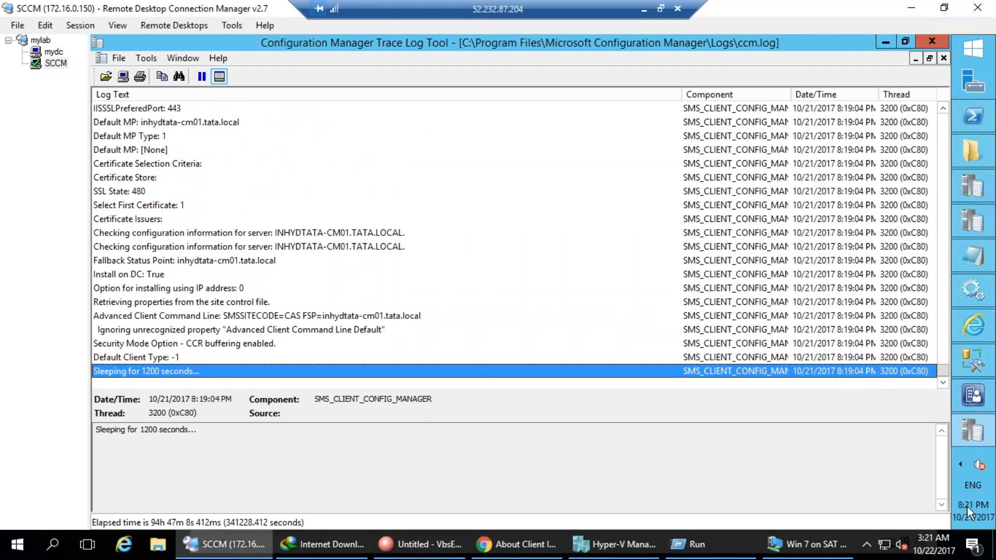
click(355, 279)
scroll(362, 293, up, 6)
click(344, 219)
scroll(343, 220, up, 1)
scroll(363, 259, down, 6)
click(384, 307)
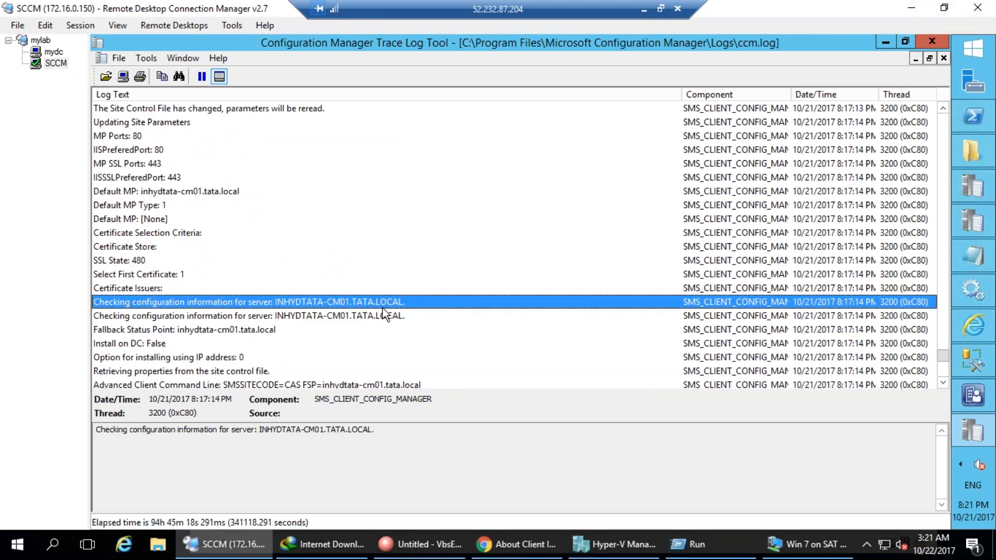
scroll(384, 312, down, 2)
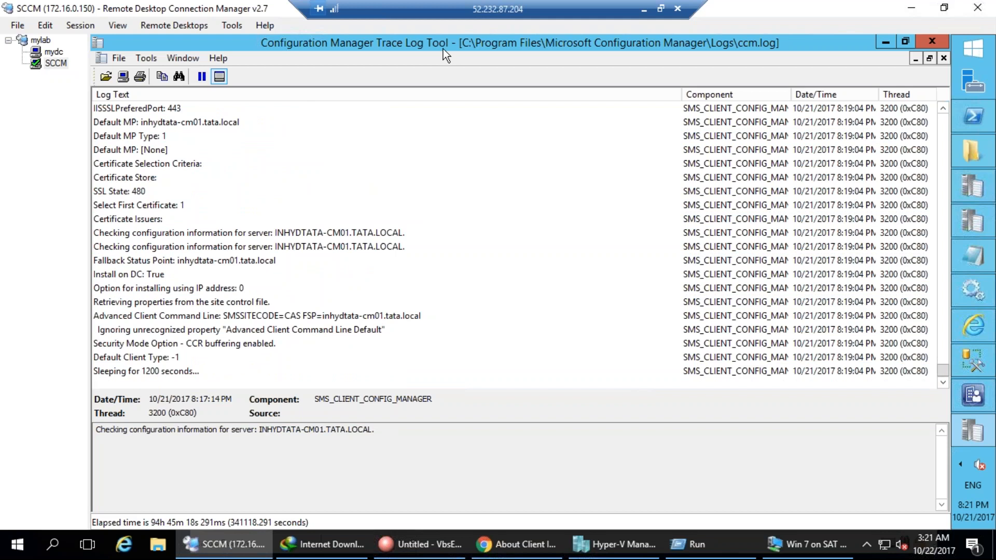
click(298, 336)
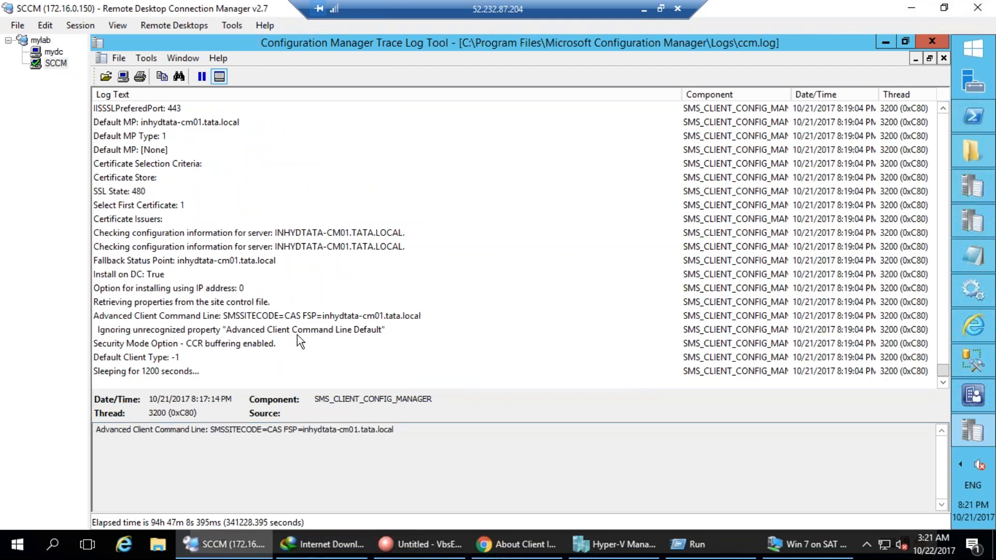
click(222, 373)
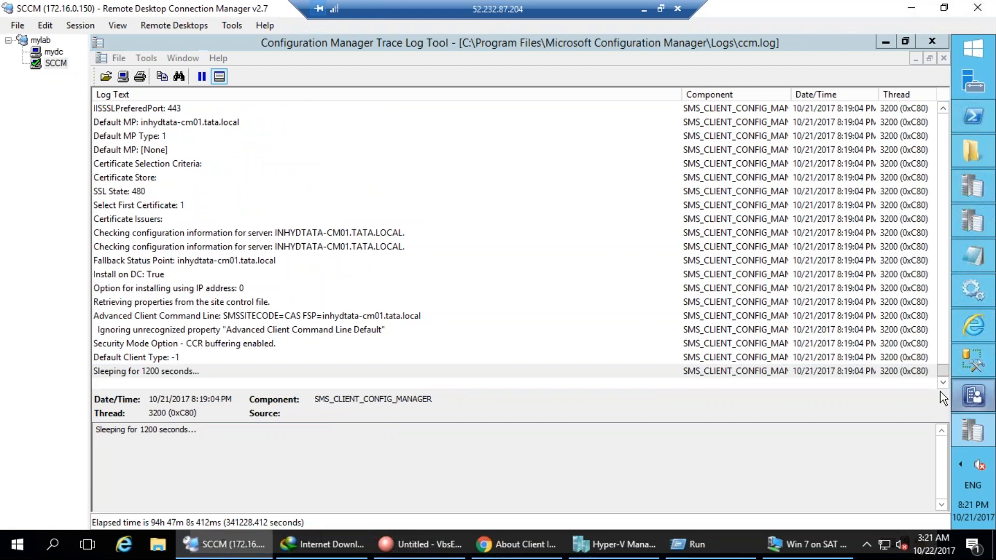
click(969, 396)
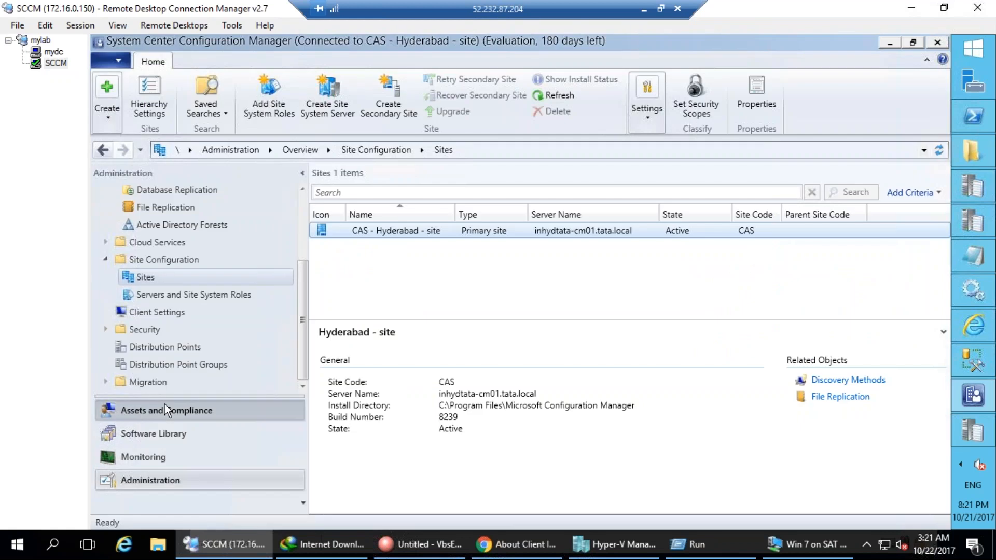
click(140, 410)
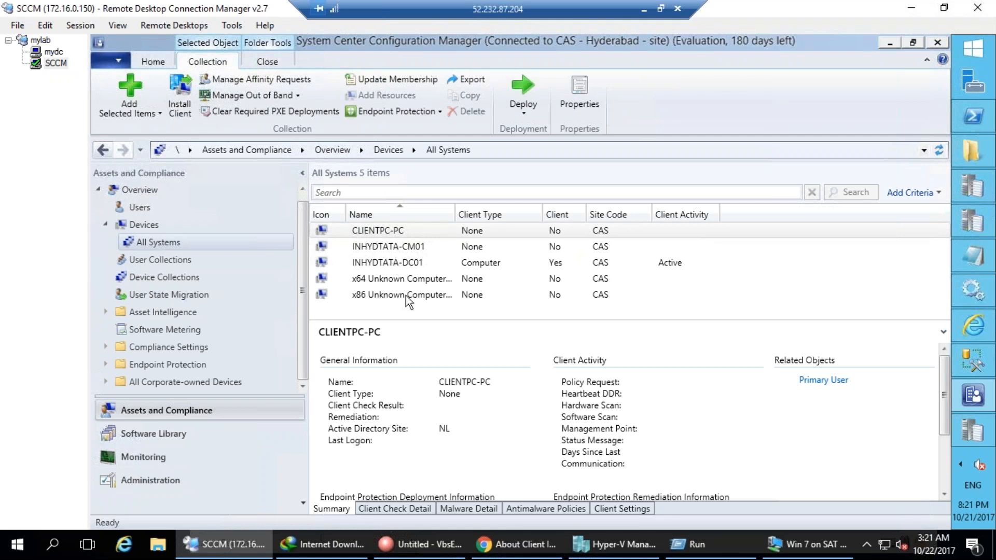
Start Install Client on INHYDTATA-CM01: always install, uninstall existing client, use CAS-Hyderabad.
click(388, 248)
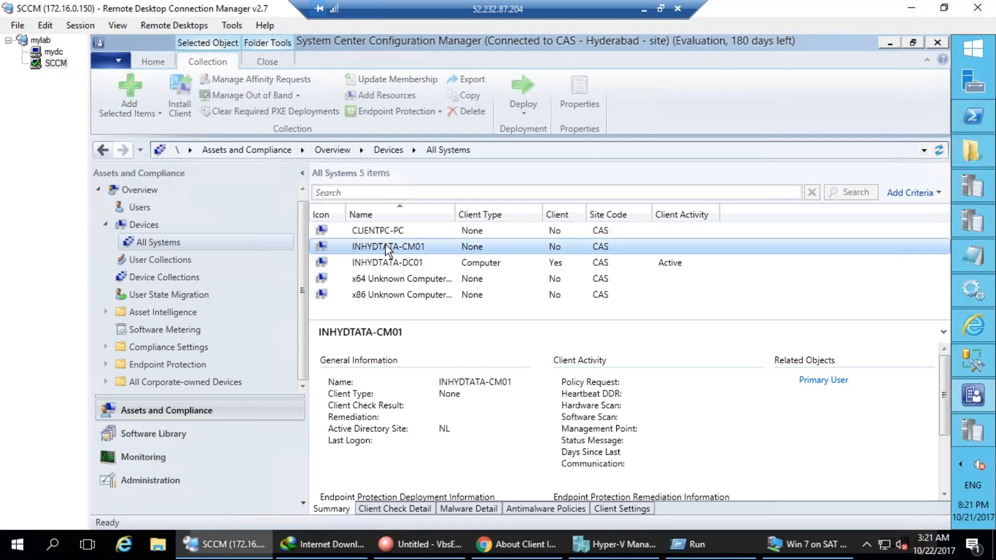
right_click(387, 246)
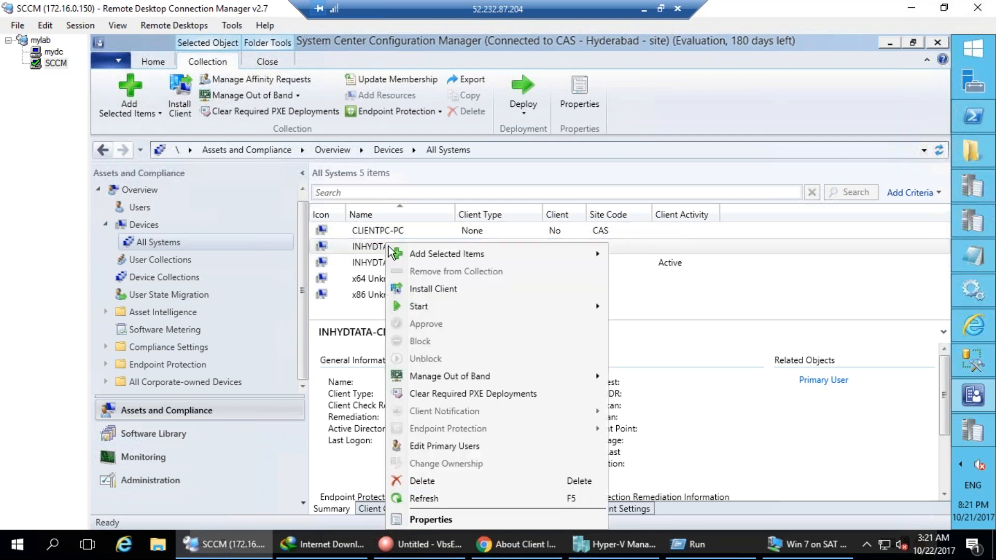
click(427, 291)
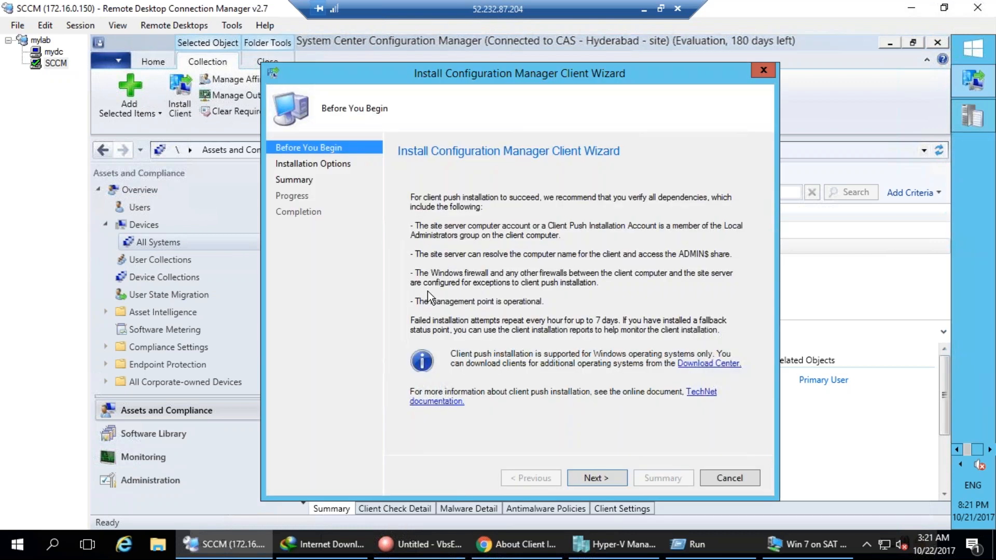
click(596, 479)
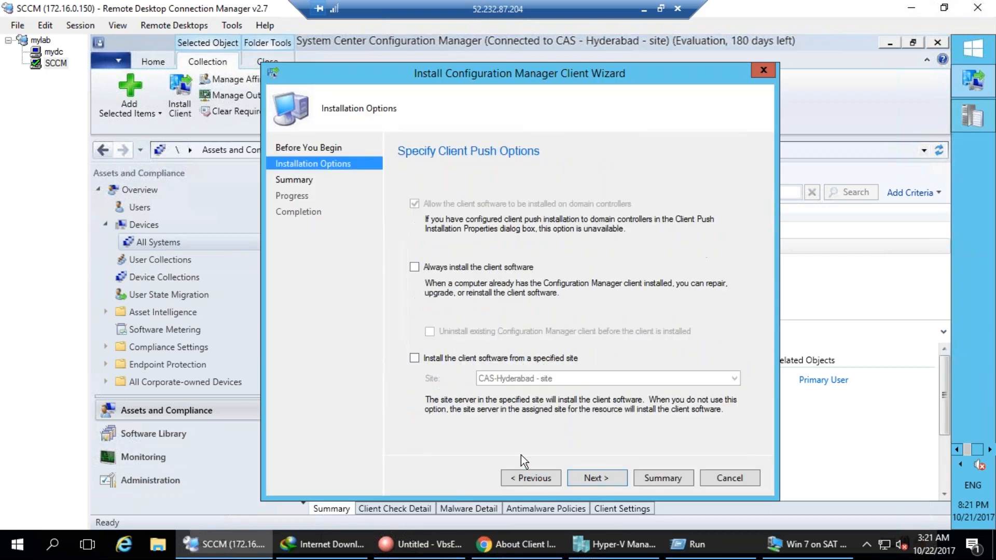
click(479, 264)
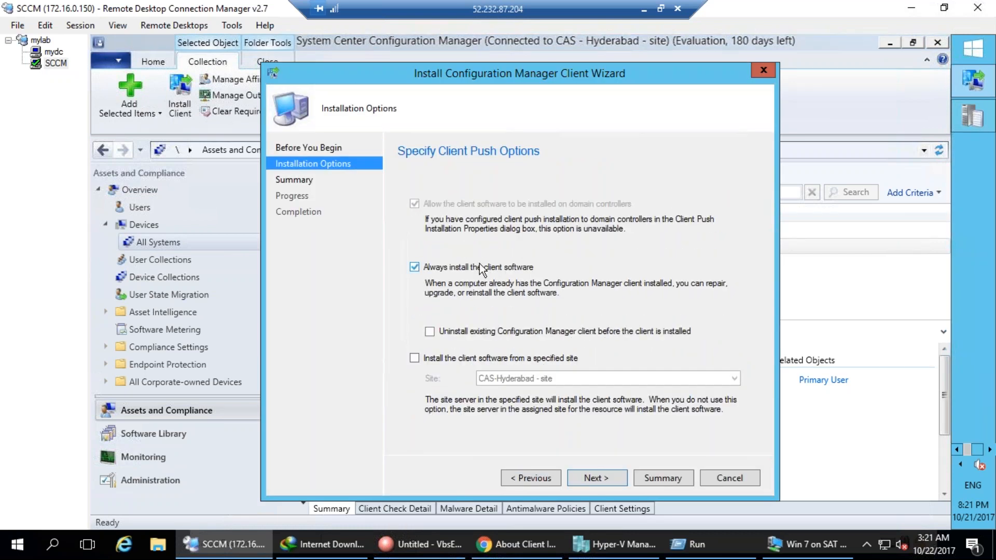
click(483, 331)
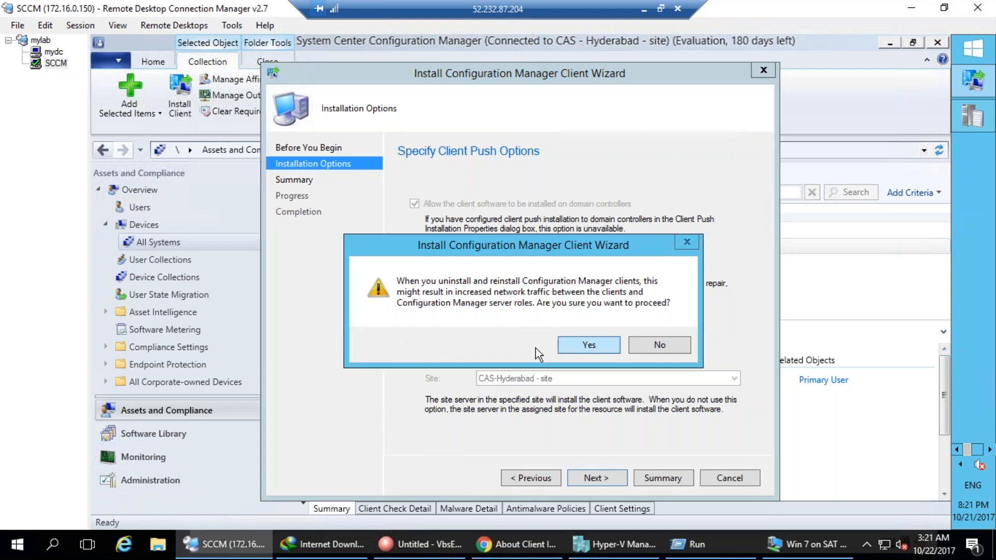
click(588, 345)
click(438, 356)
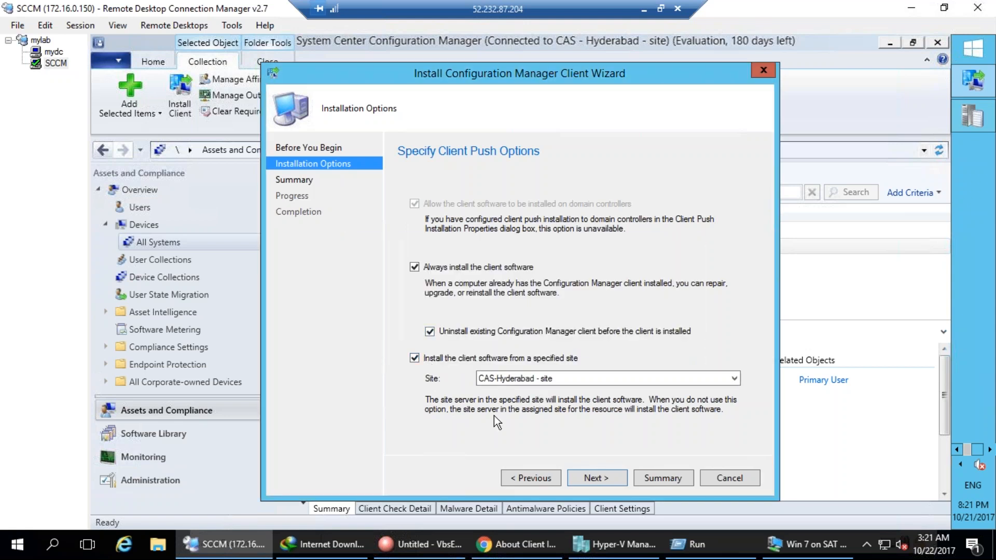
Cancel the client install wizard without saving and show the Devices list.
click(596, 480)
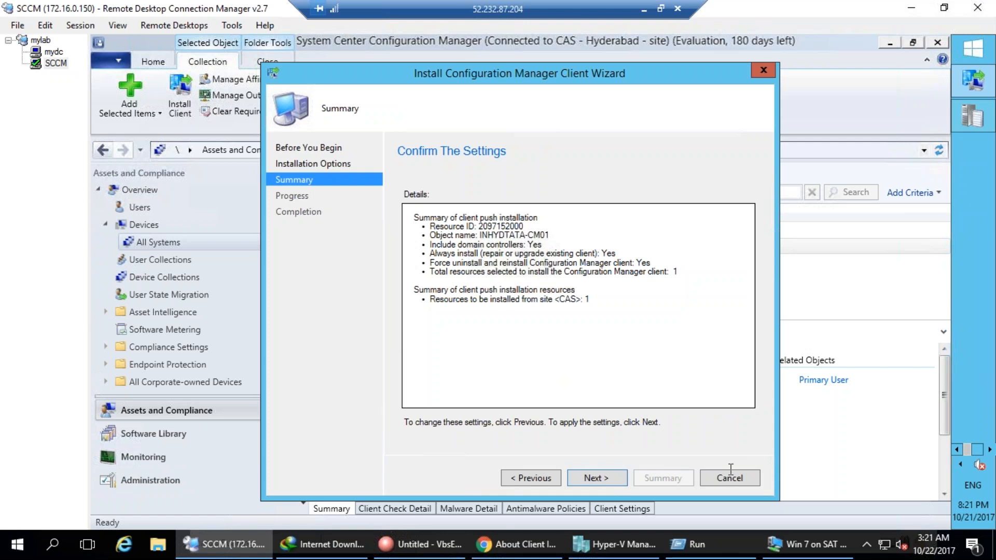
click(740, 483)
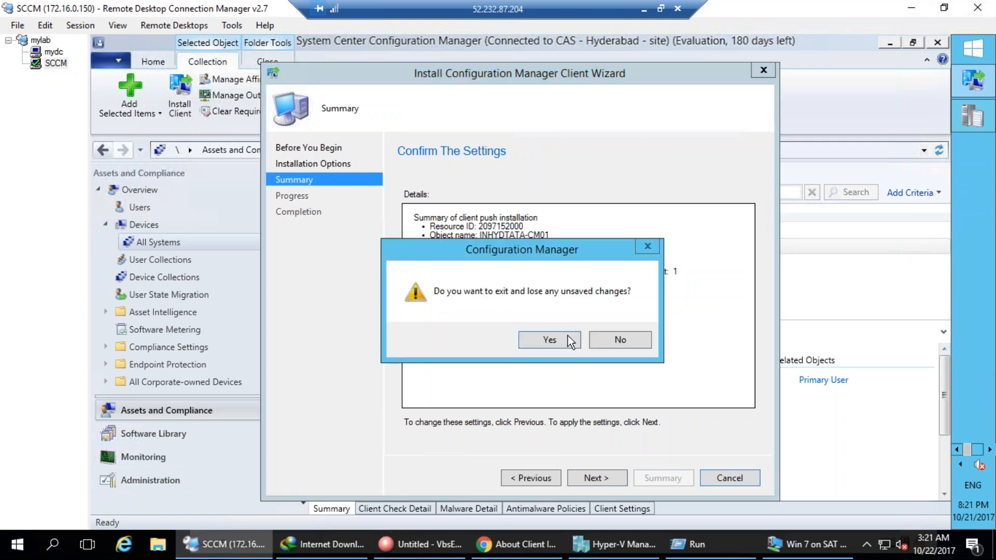
click(556, 338)
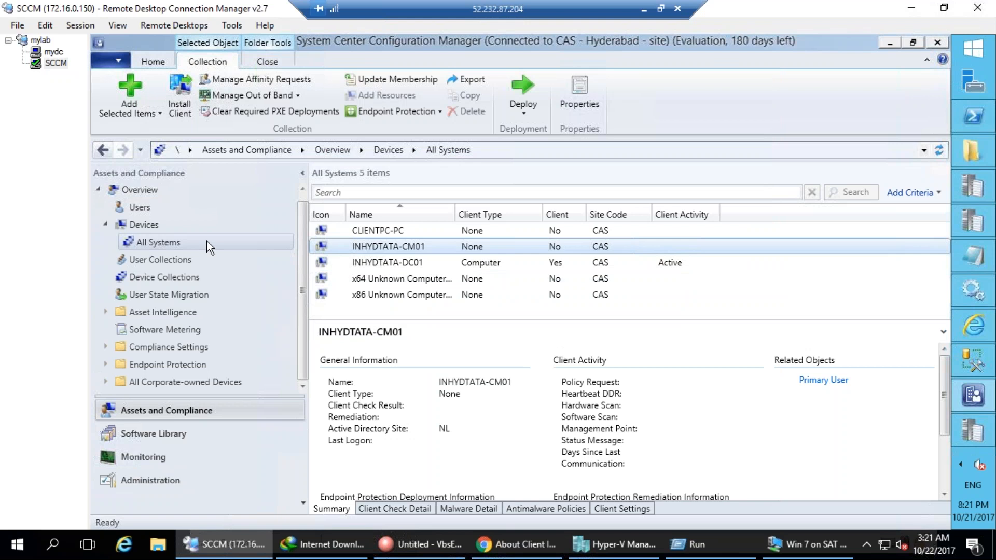
click(155, 231)
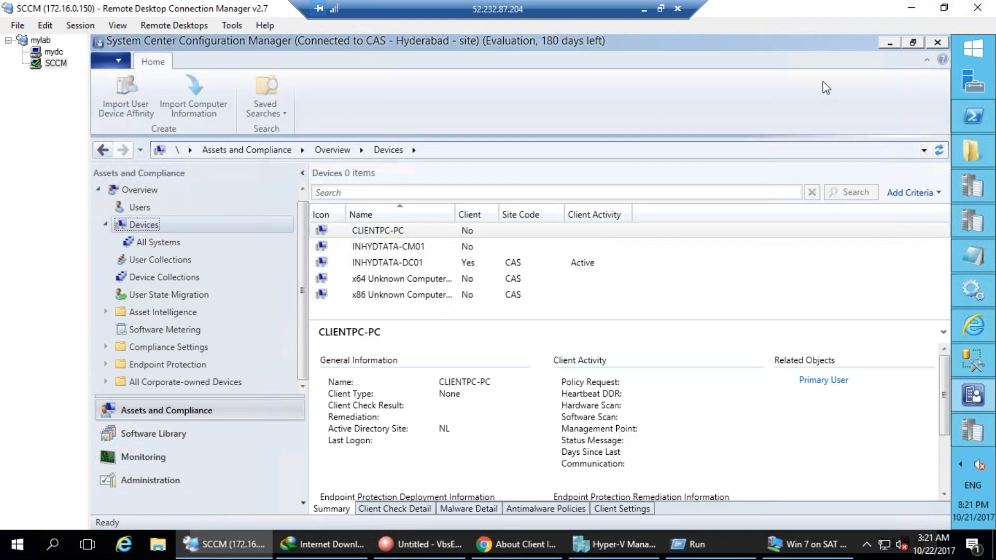
Update membership of the four device collections, from All Systems to All Mobile Devices, then refresh the list.
right_click(136, 226)
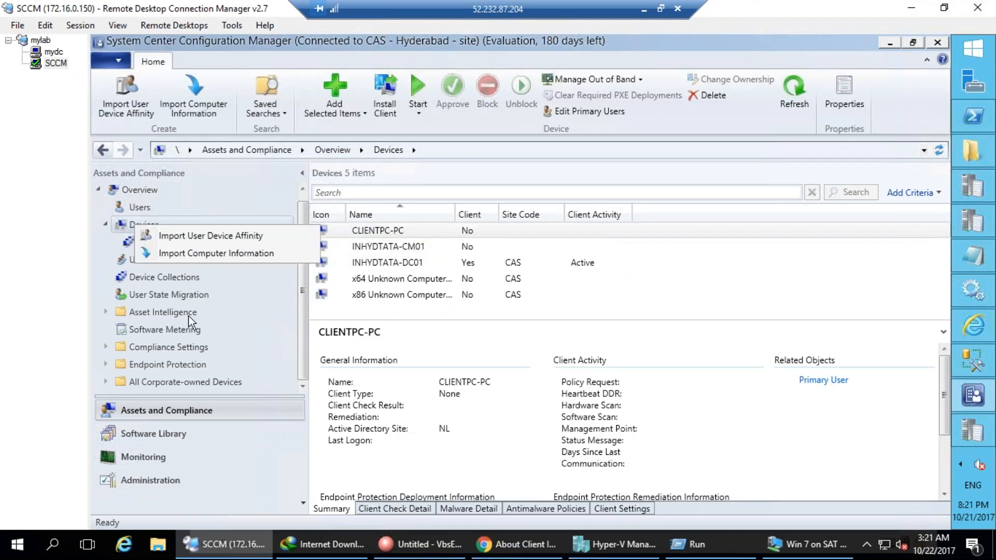
click(161, 278)
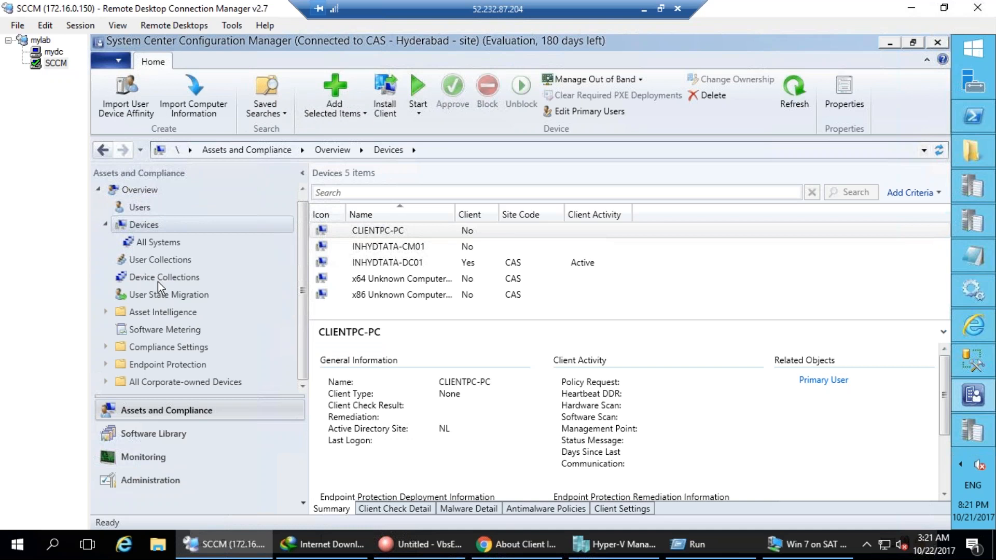
click(395, 229)
shift+click(389, 265)
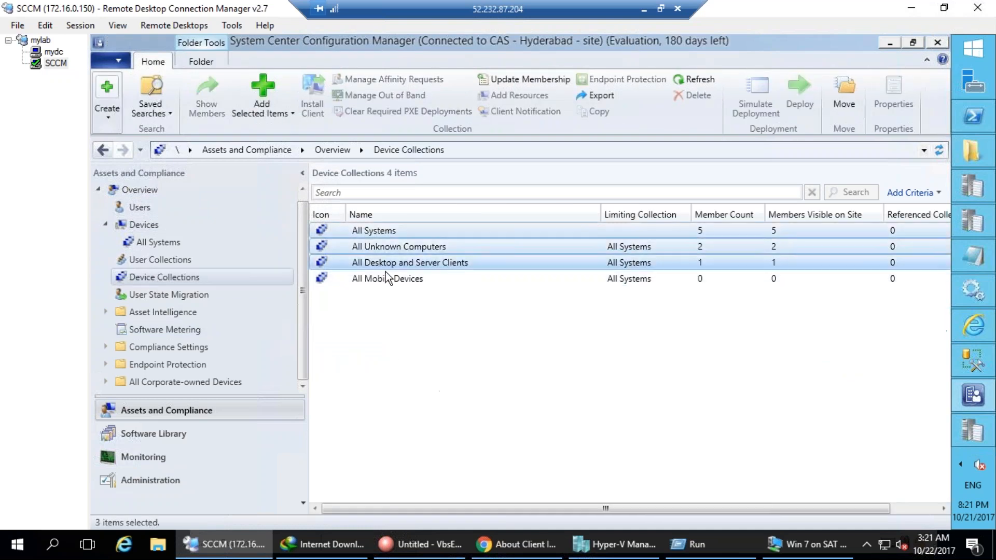
shift+click(385, 273)
right_click(385, 270)
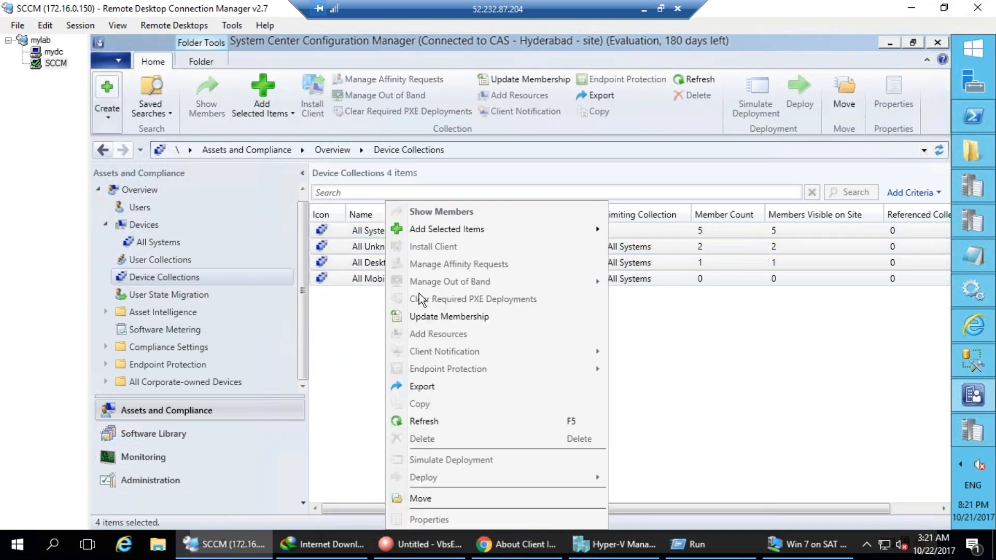
click(438, 318)
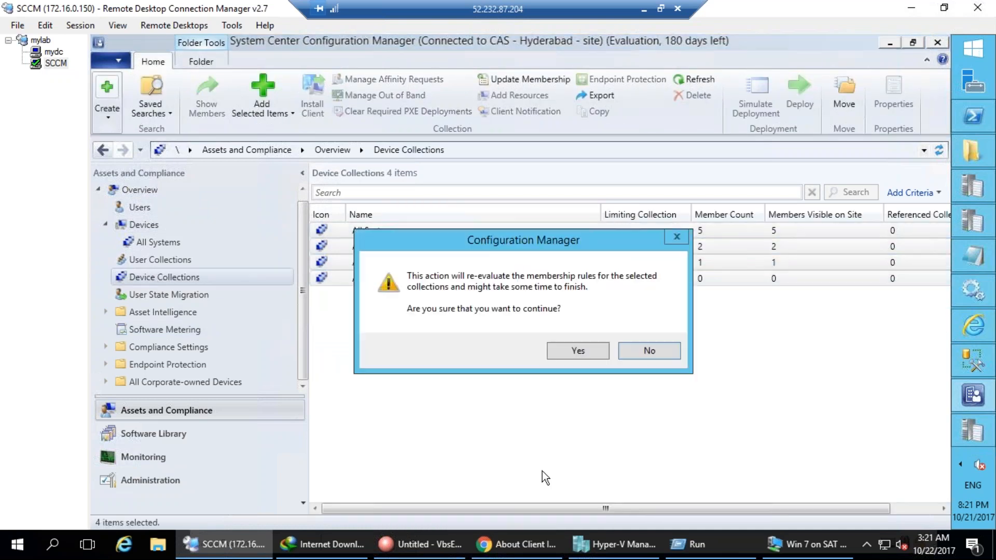
click(566, 356)
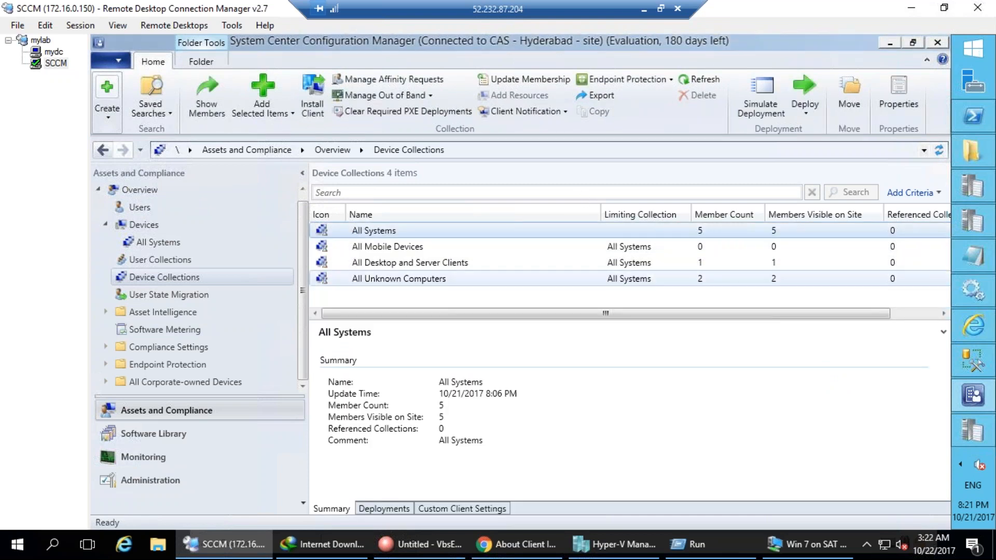
shift+click(383, 279)
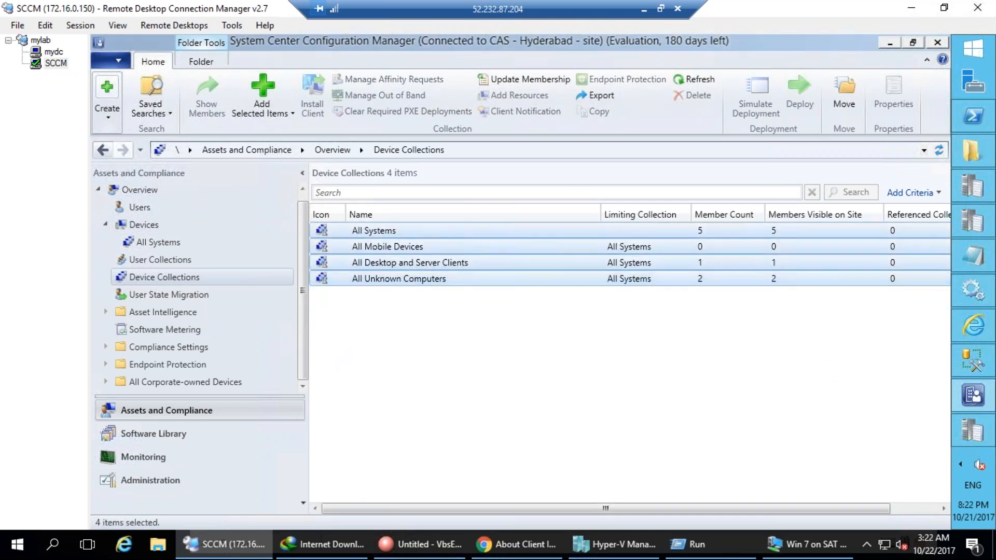
click(683, 79)
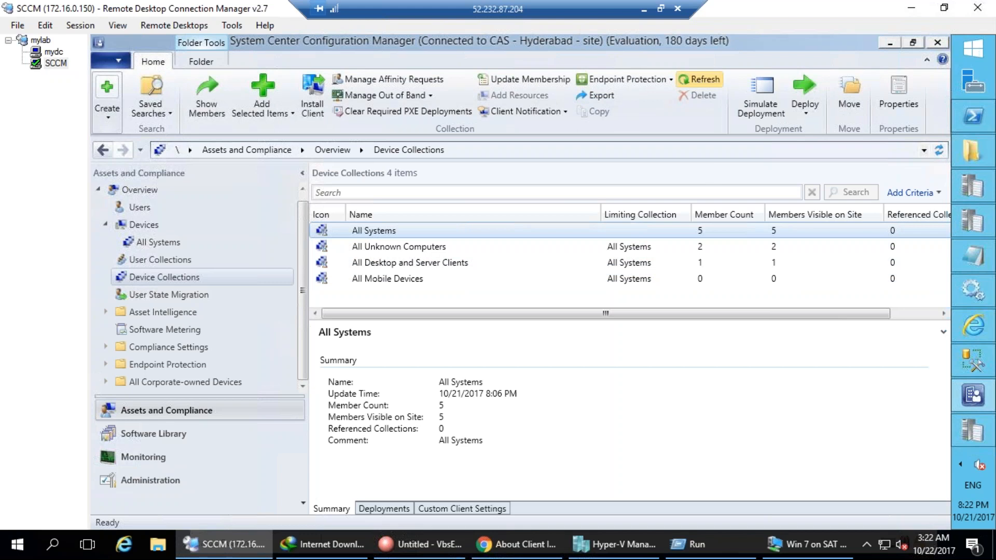
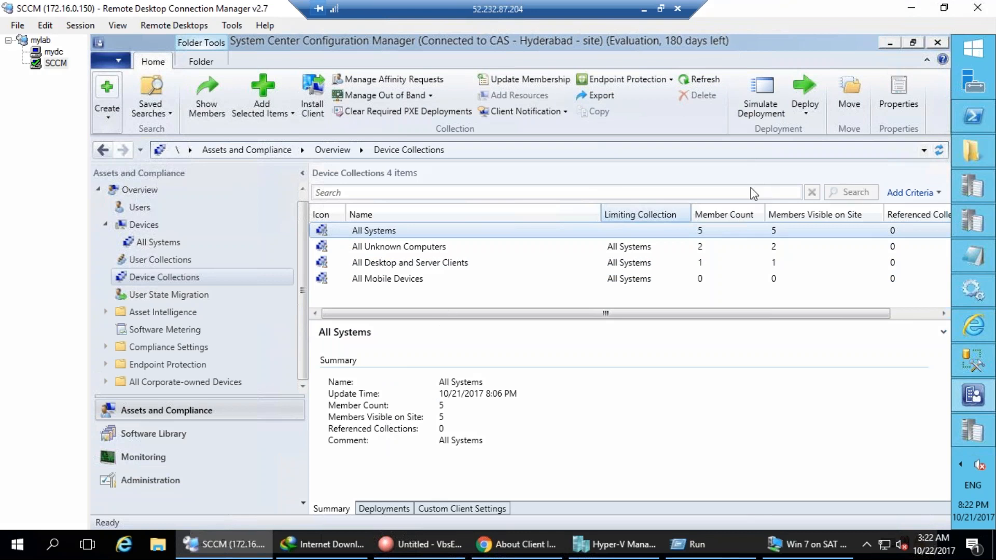
Open the All Systems collection's five devices, then bring ccm.log forward in the Trace Log Tool.
double_click(377, 231)
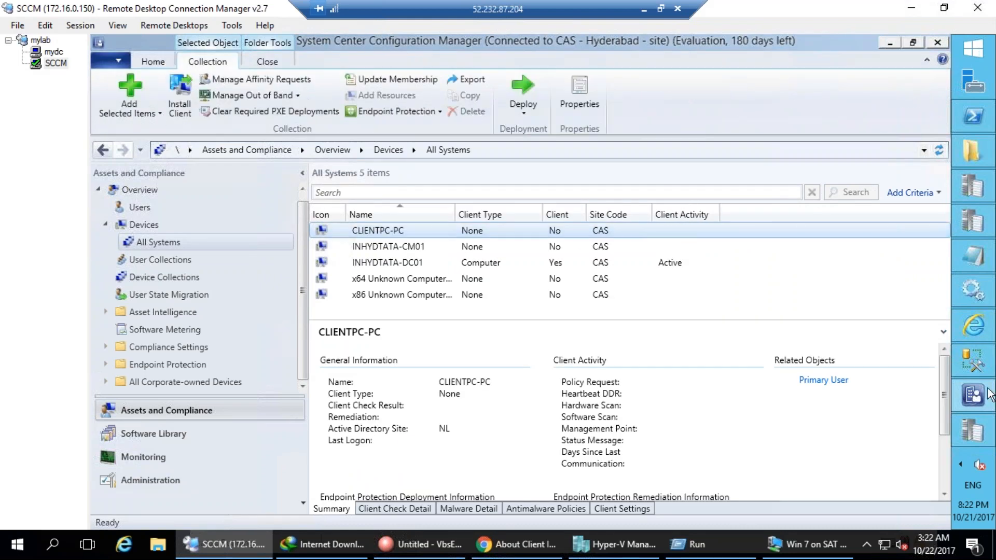
click(975, 431)
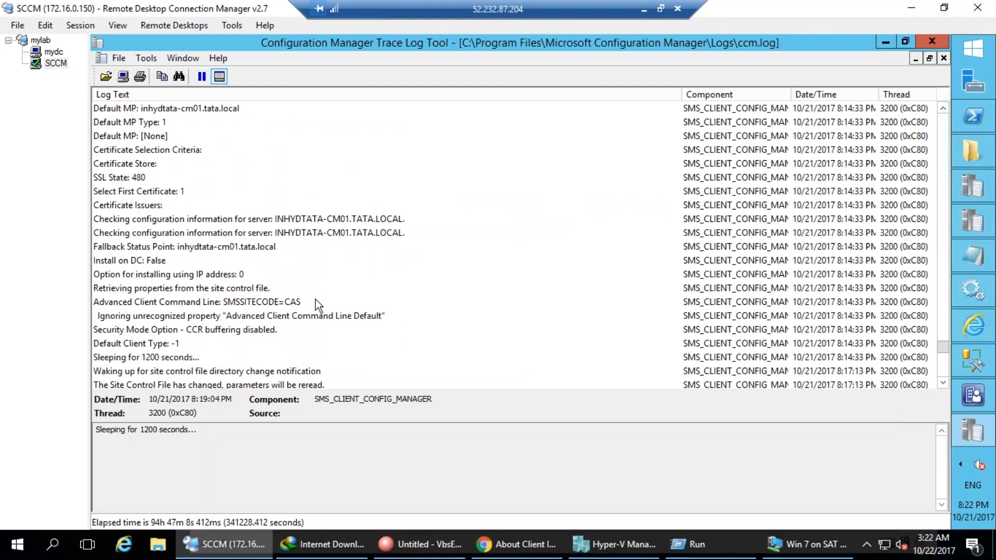
Review ccm.log's queue and site parameter entries, then return to the console's All Systems list.
scroll(316, 300, down, 2)
scroll(316, 300, up, 9)
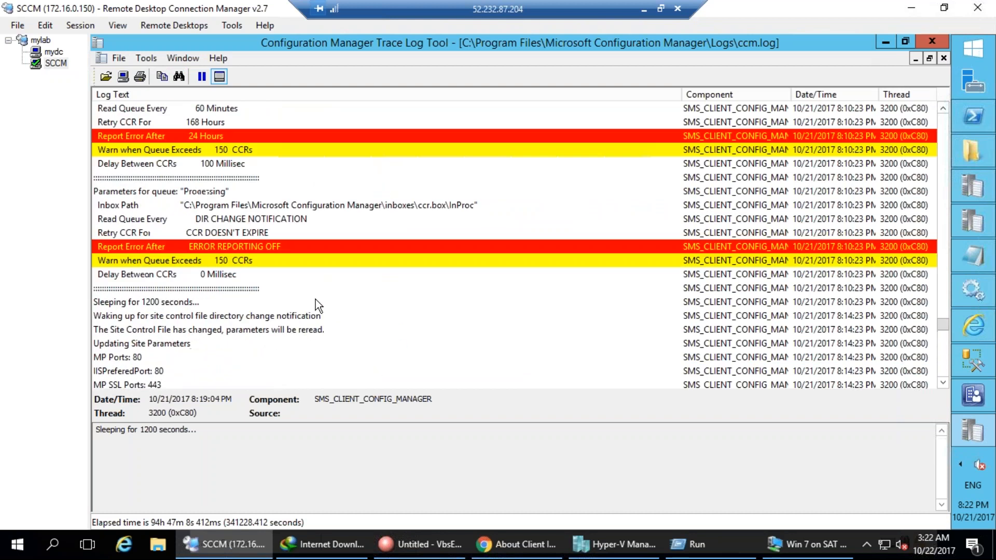
scroll(315, 300, up, 1)
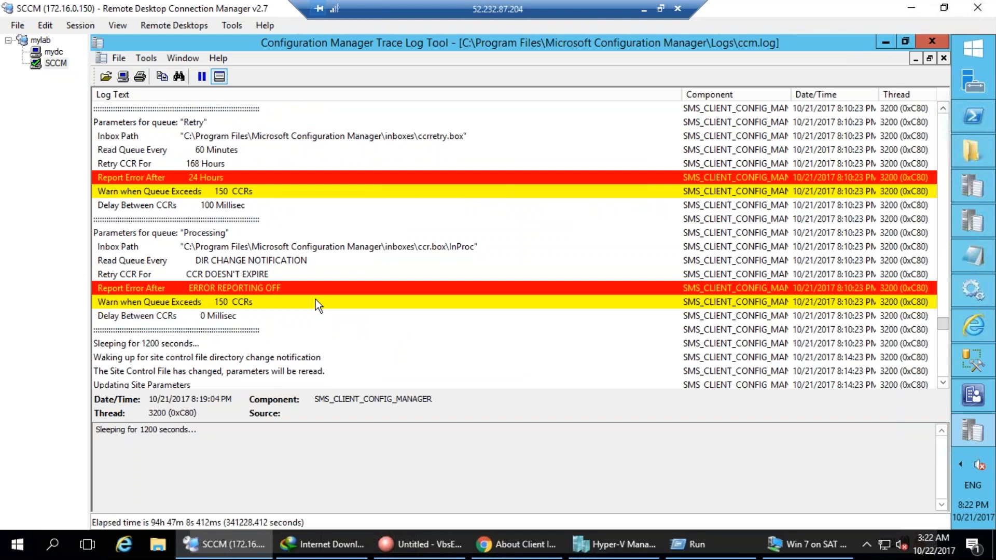
scroll(316, 300, up, 9)
scroll(316, 304, down, 2)
scroll(315, 306, up, 2)
scroll(316, 311, down, 10)
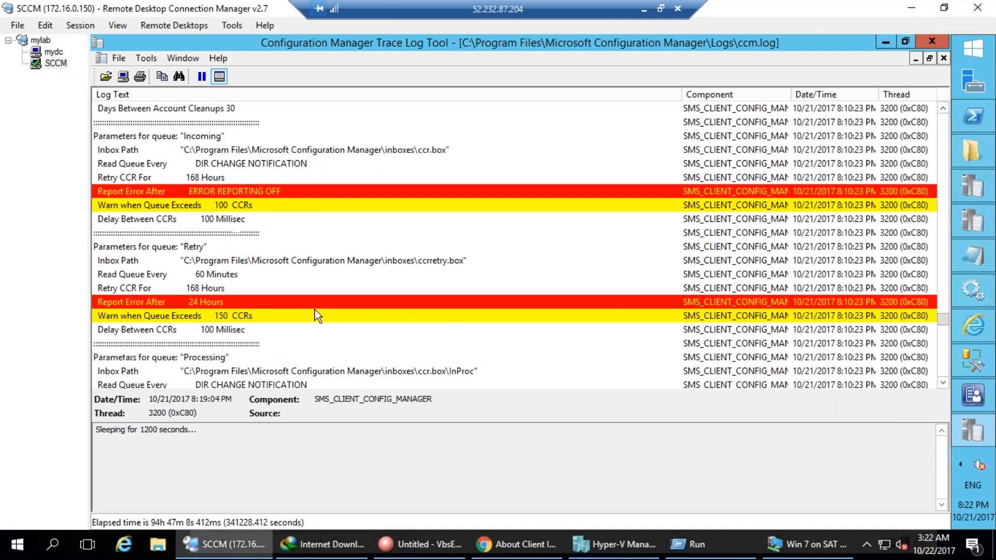
scroll(316, 314, up, 1)
scroll(316, 315, down, 9)
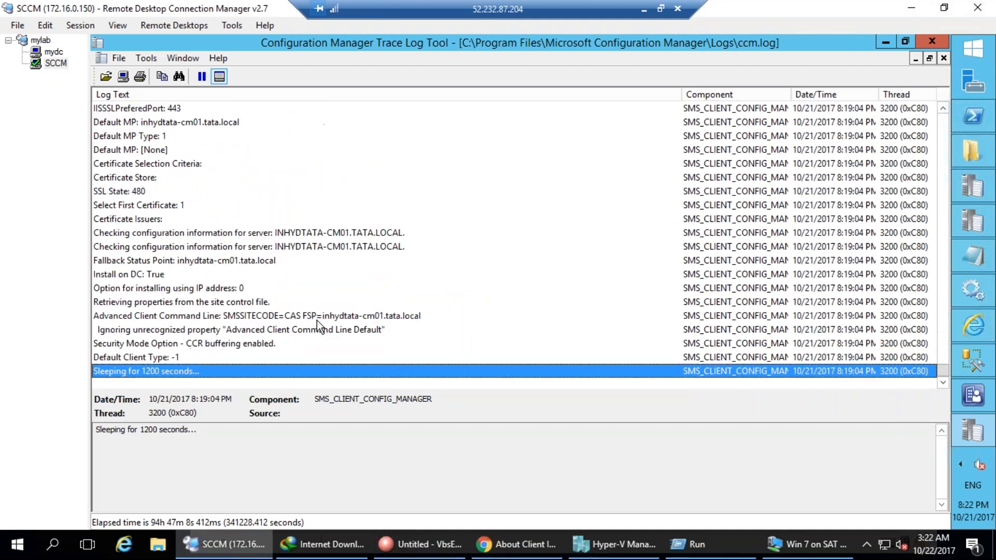
click(973, 395)
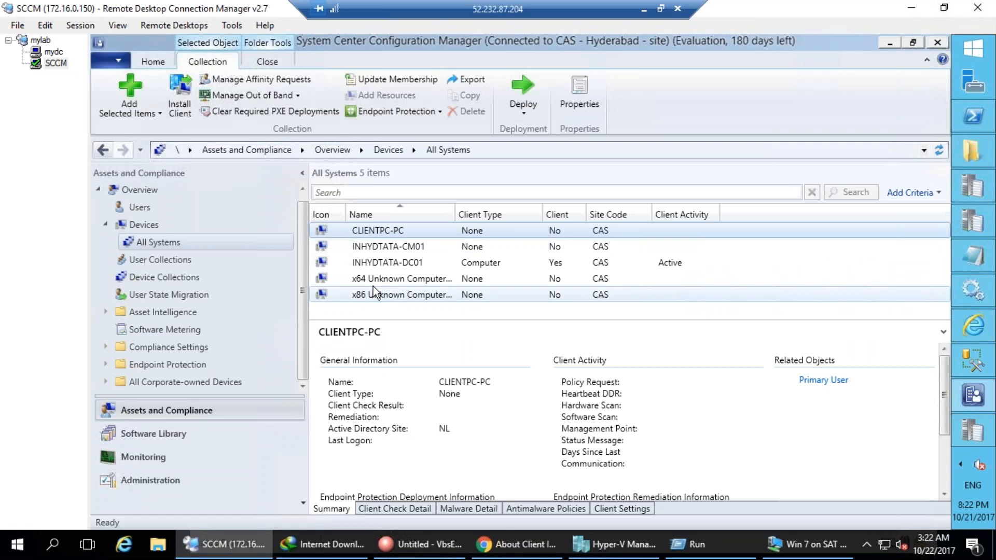
Show INHYDTATA-DC01's details, briefly visiting the mydc session before returning to SCCM.
click(367, 259)
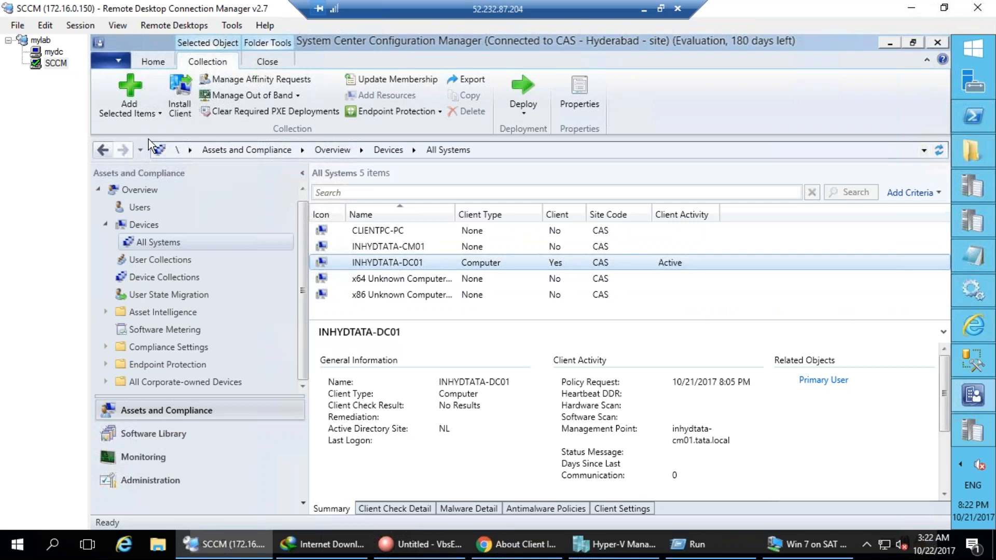
click(59, 52)
click(58, 64)
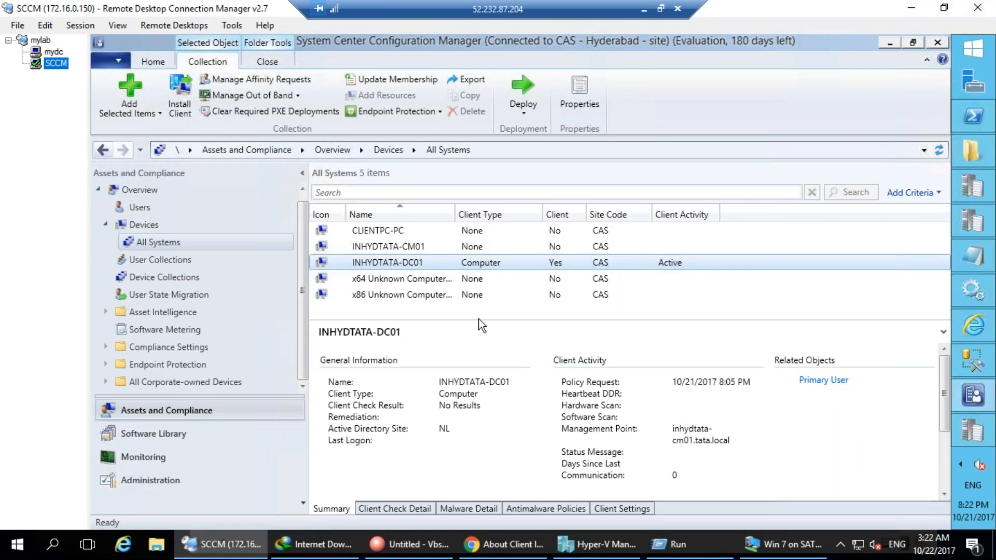
Bring the TechNet client installation properties page to the front.
mouse_move(958, 398)
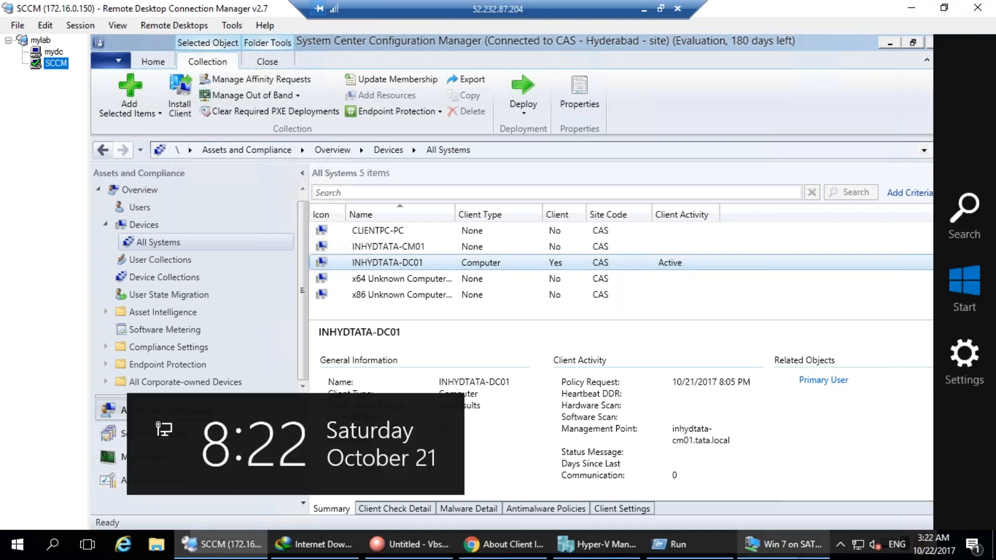
mouse_move(671, 544)
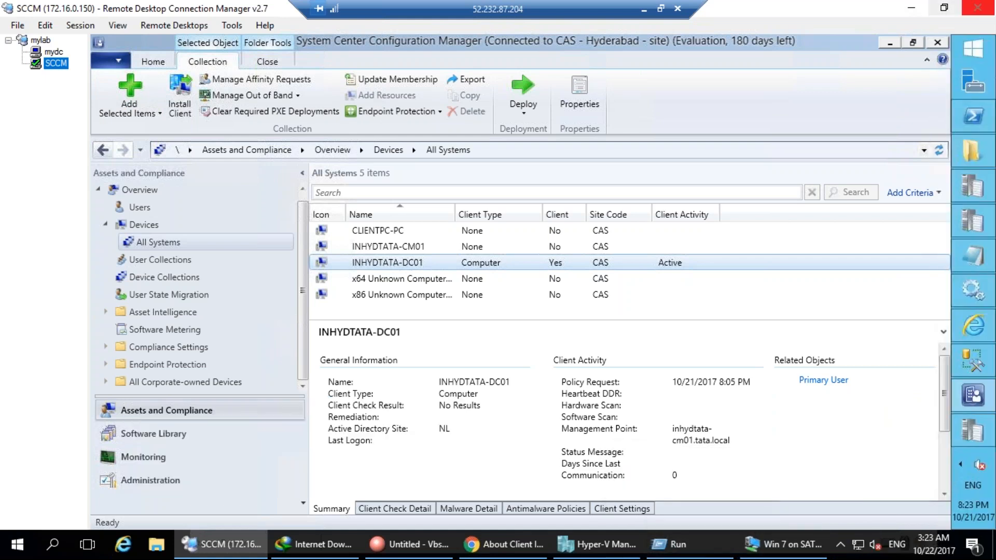
click(492, 544)
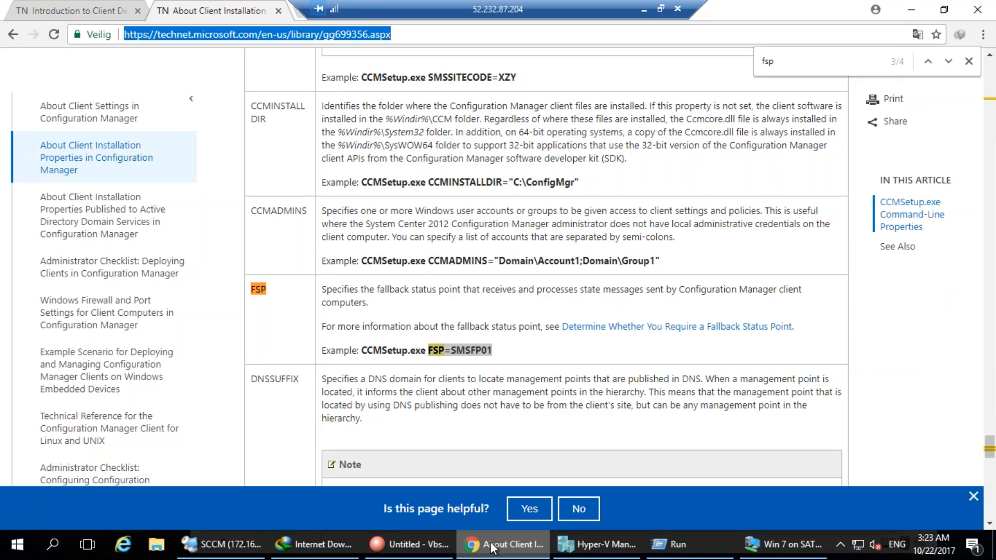
Search Google for 'sccm toolkit 2016' in a new tab.
key(ctrl+t)
text(sccm)
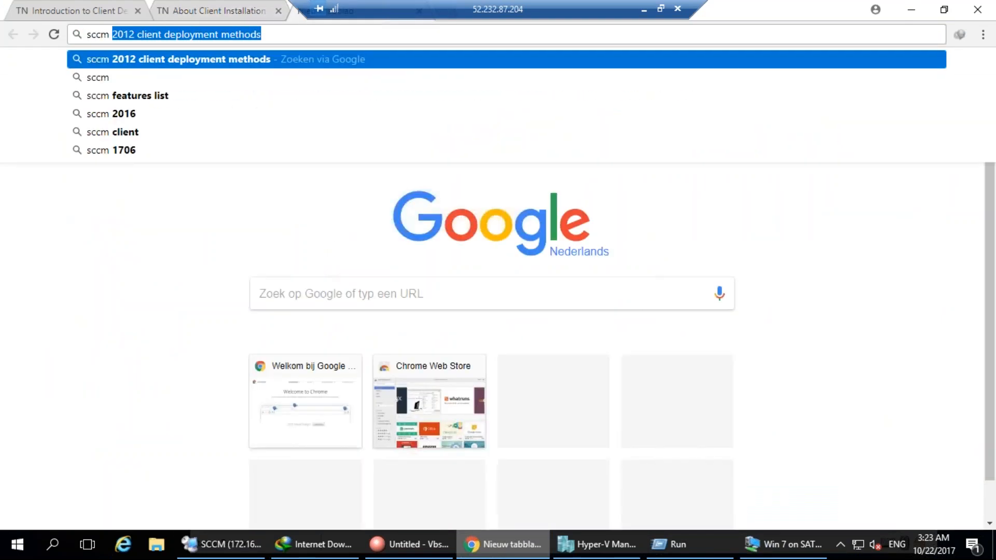
text( t)
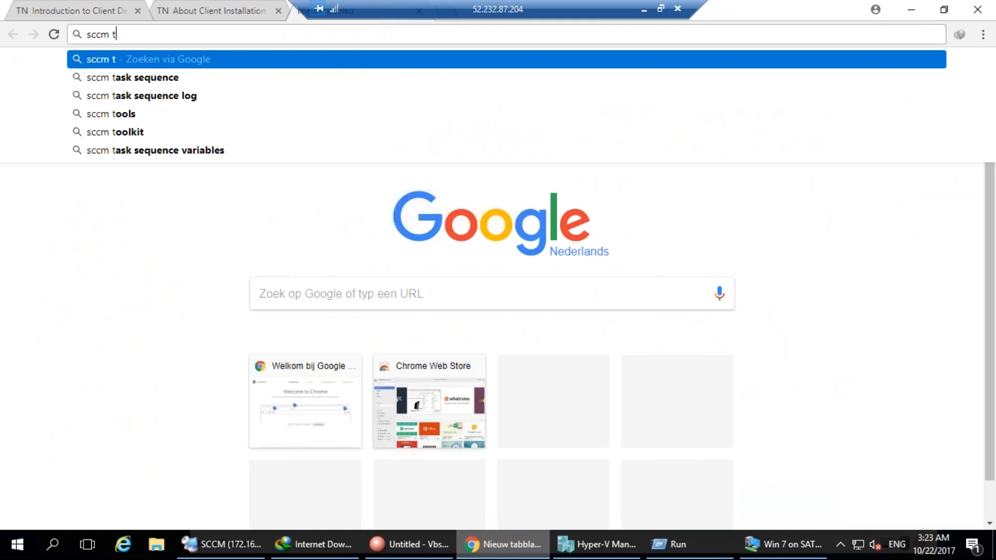
text(oolkit)
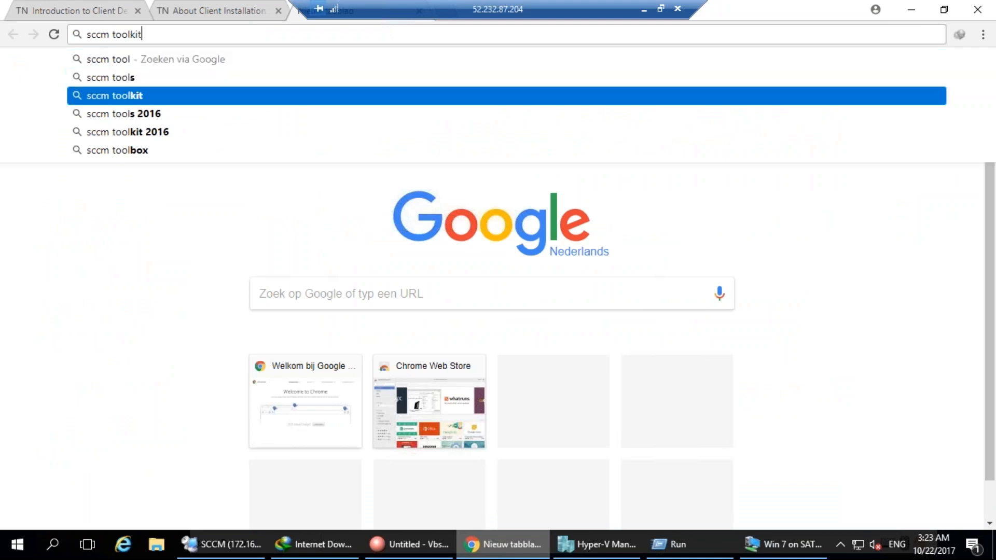
key(Down)
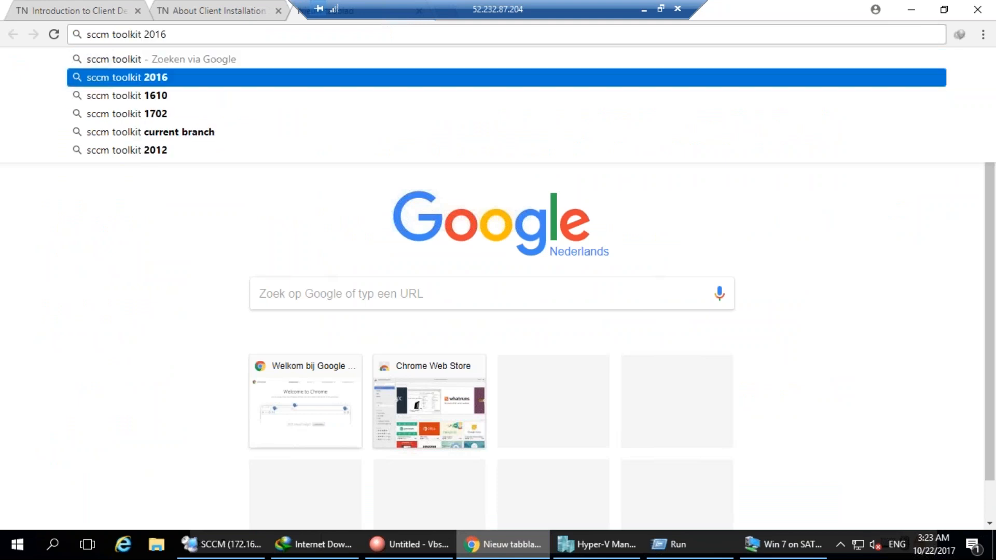
key(Return)
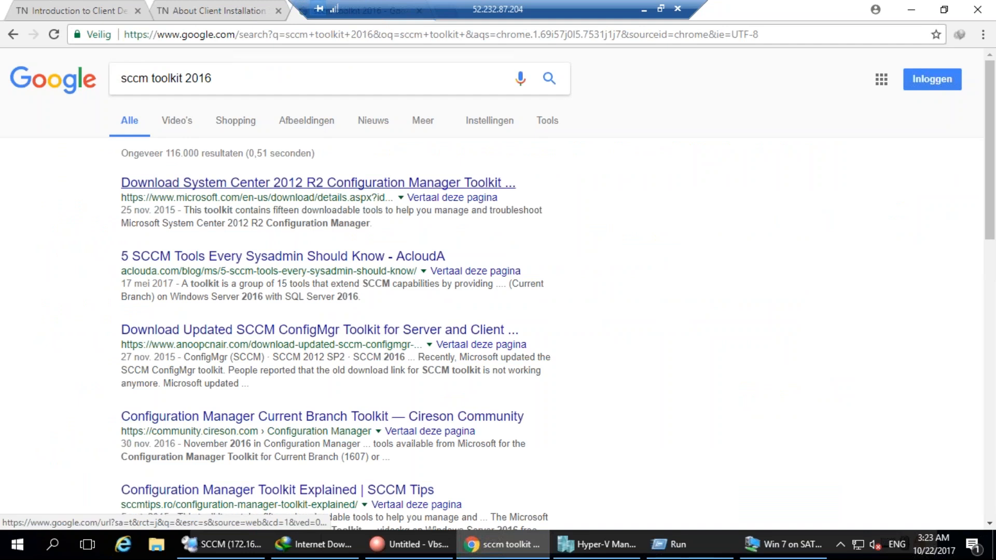
Download the Configuration Manager Toolkit (ConfigMgrTools.msi, 5.40 MB) from the Microsoft Download Center.
click(322, 183)
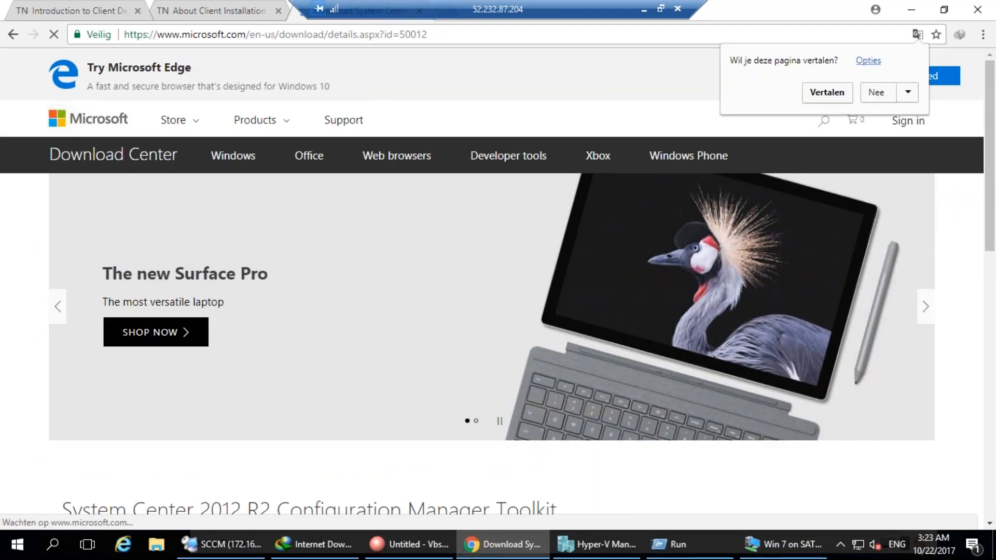
scroll(385, 378, down, 7)
click(527, 230)
scroll(527, 230, down, 6)
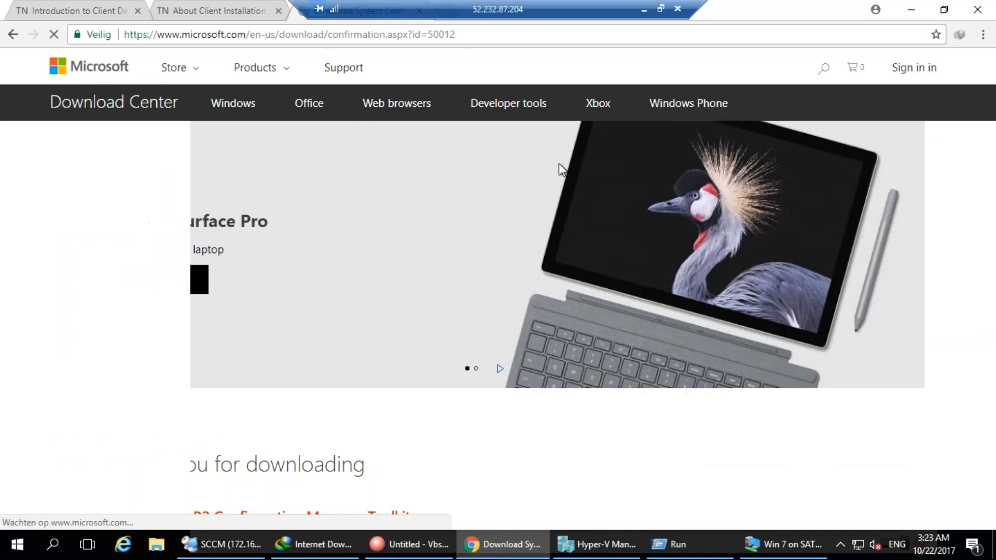
scroll(477, 324, down, 4)
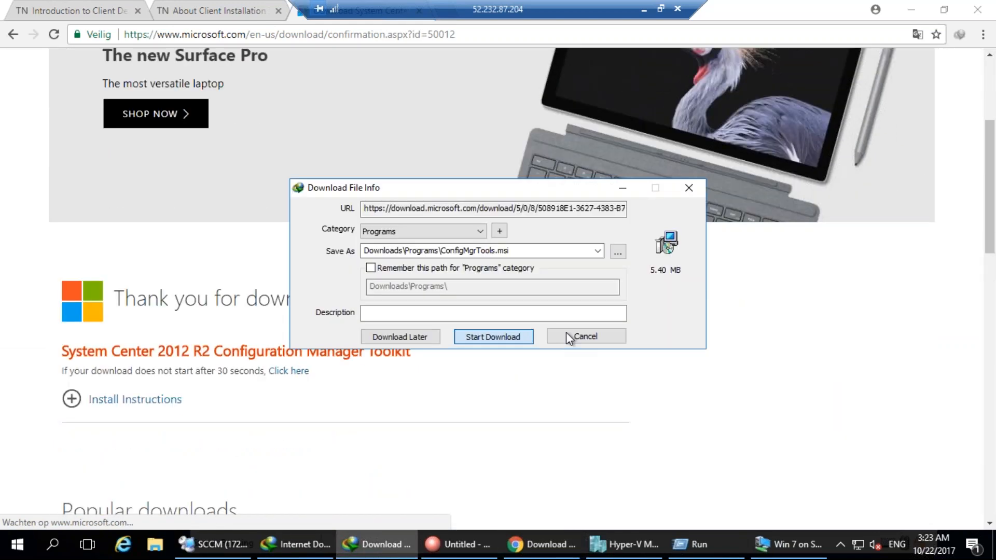
Dismiss the repeat download prompt and open ConfigMgrTools.msi's folder from Internet Download Manager.
click(571, 335)
click(338, 555)
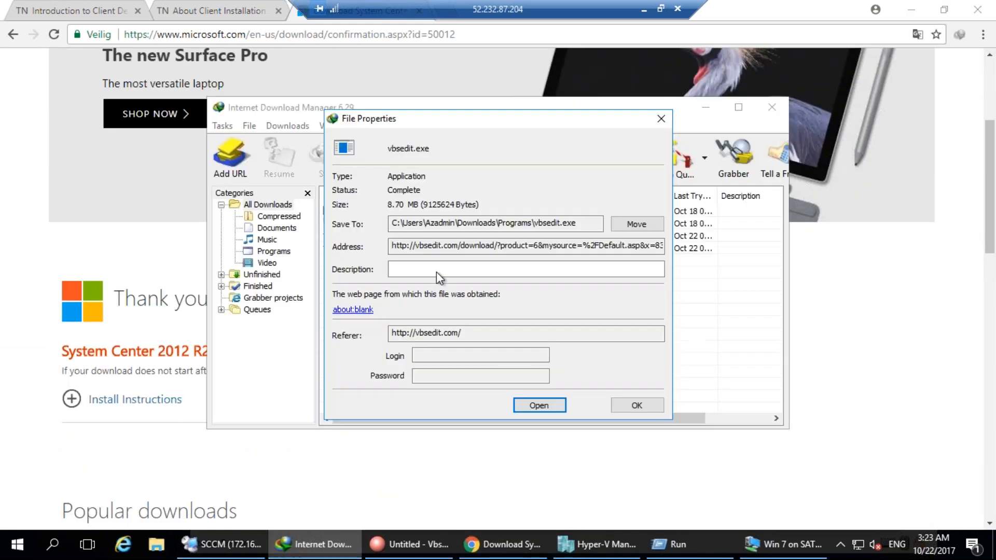
click(638, 405)
right_click(369, 250)
click(371, 253)
right_click(372, 253)
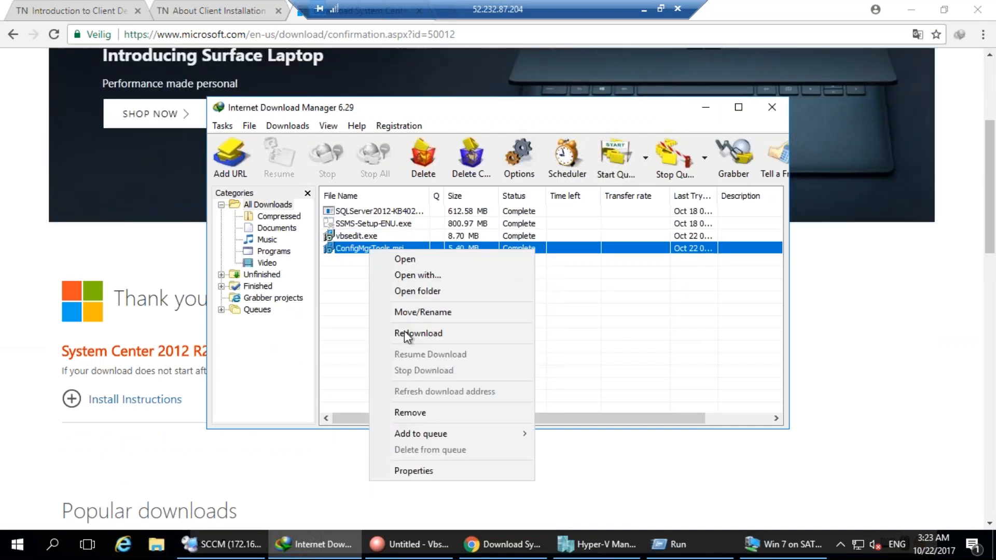
click(407, 294)
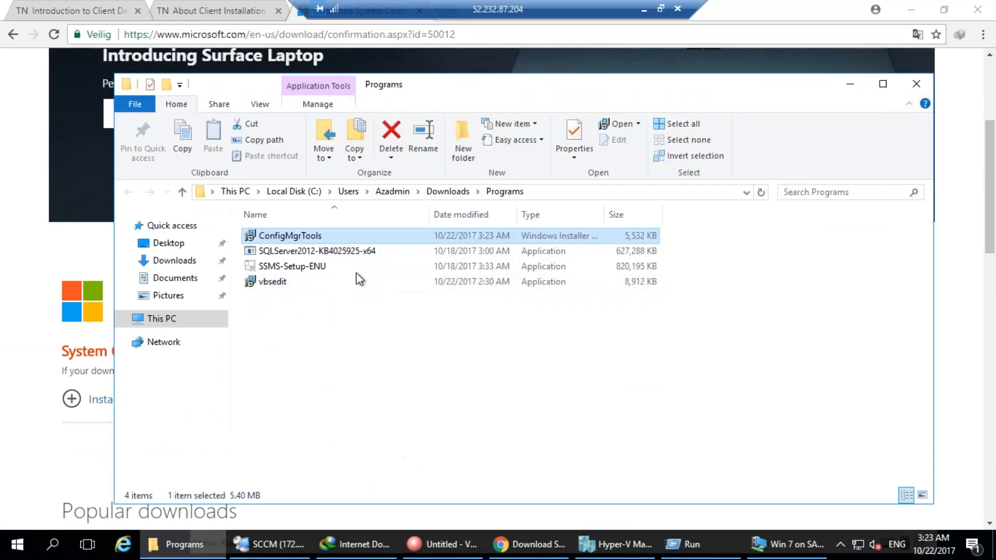
Copy the ConfigMgrTools.msi installer and return to the SCCM server session.
right_click(365, 236)
click(404, 422)
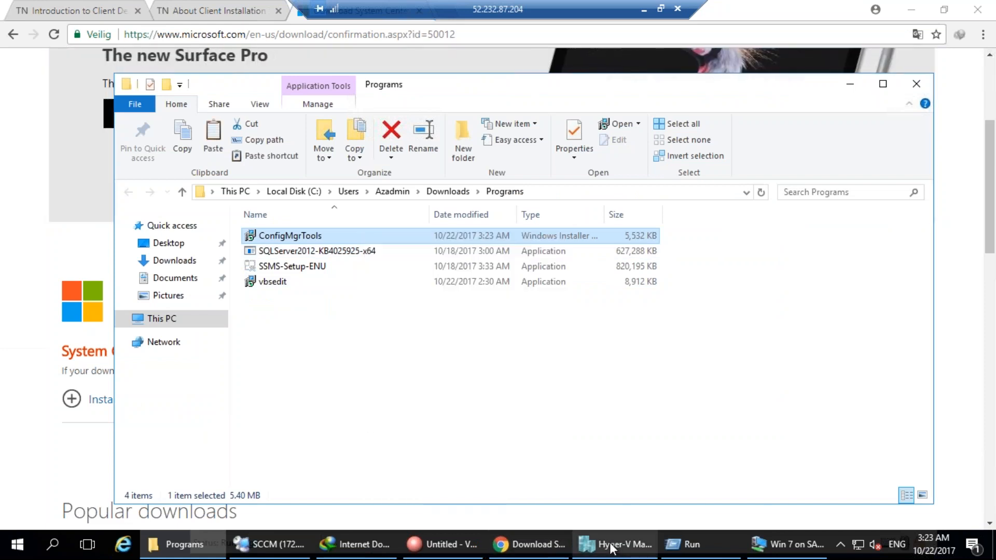
click(613, 544)
click(295, 546)
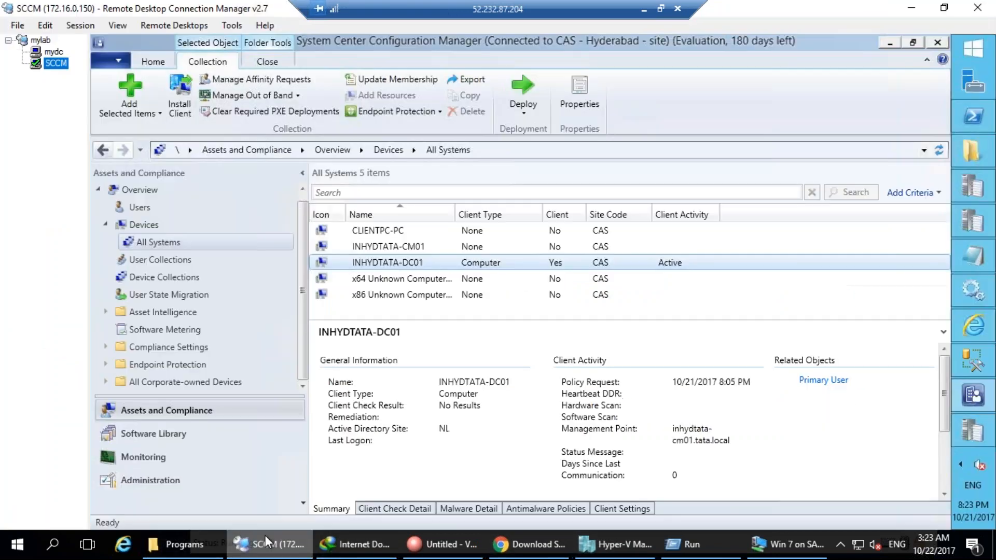
Create a folder named Softwarea on Local Disk (C:), correcting the initial 'Softwars' name.
click(972, 150)
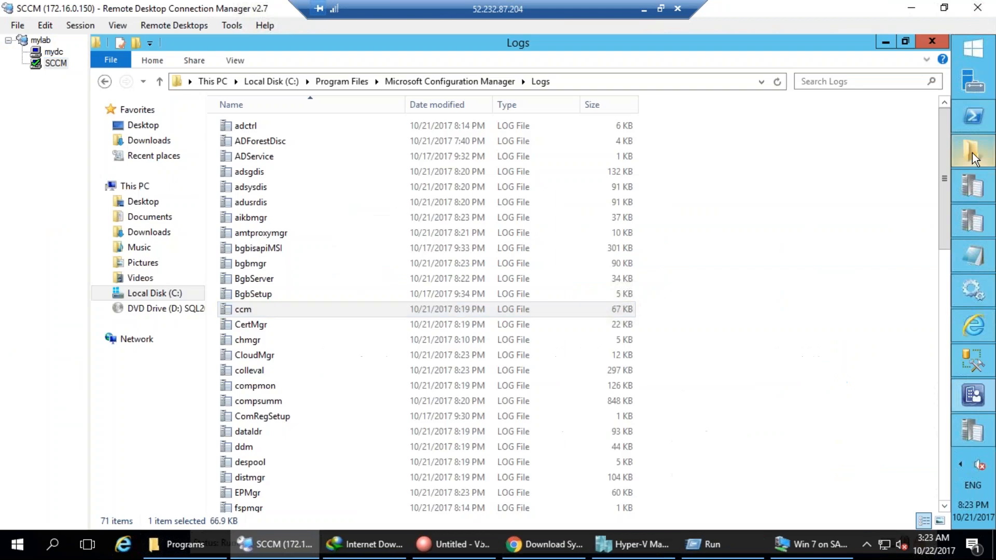
click(212, 82)
double_click(498, 242)
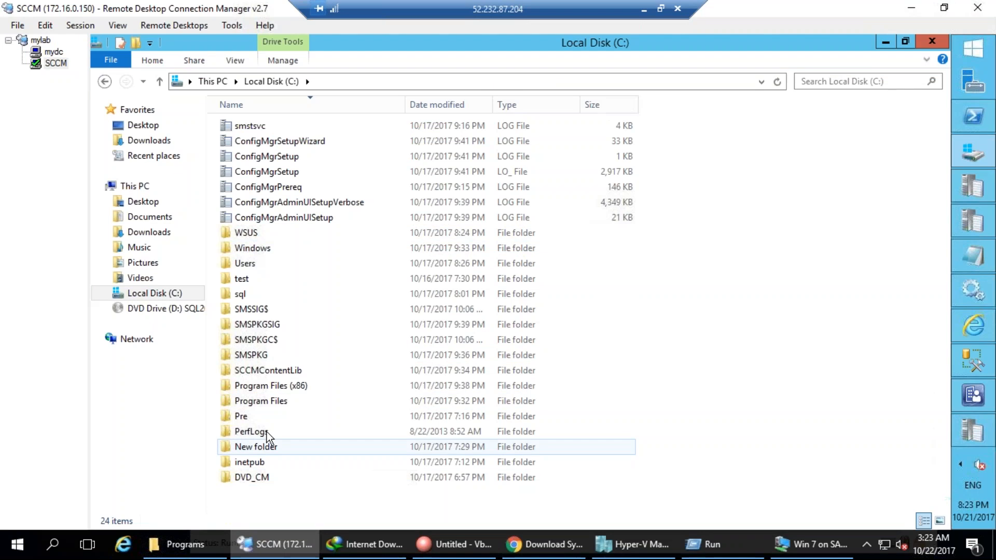
double_click(262, 447)
click(271, 82)
click(251, 446)
text(Softwars)
key(Return)
key(Return)
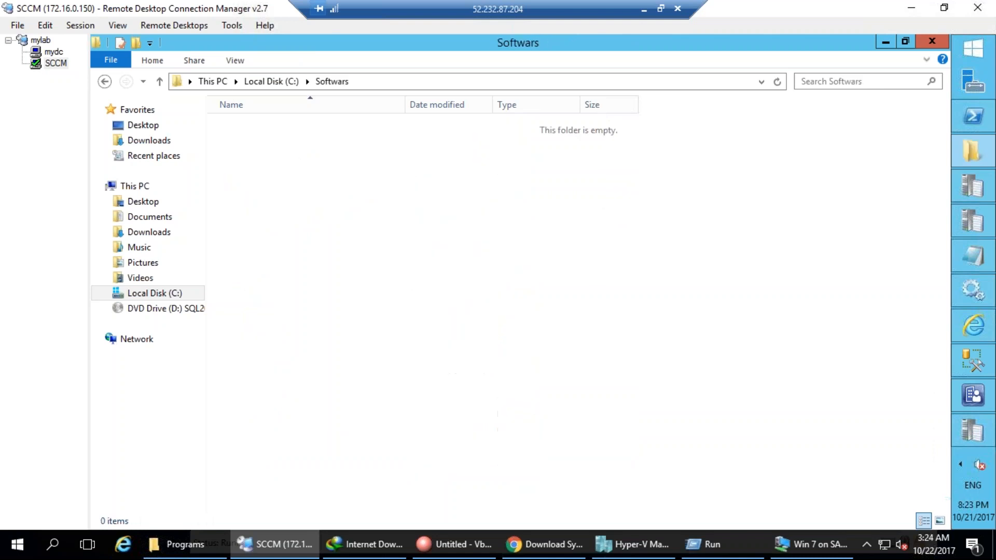
key(BackSpace)
key(F2)
text(Software)
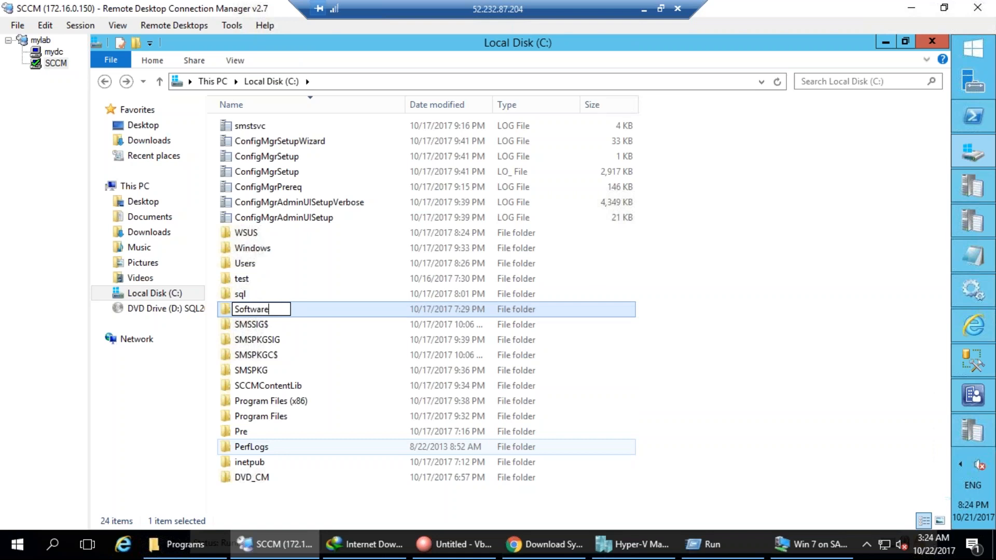
text(a)
key(Return)
key(Return)
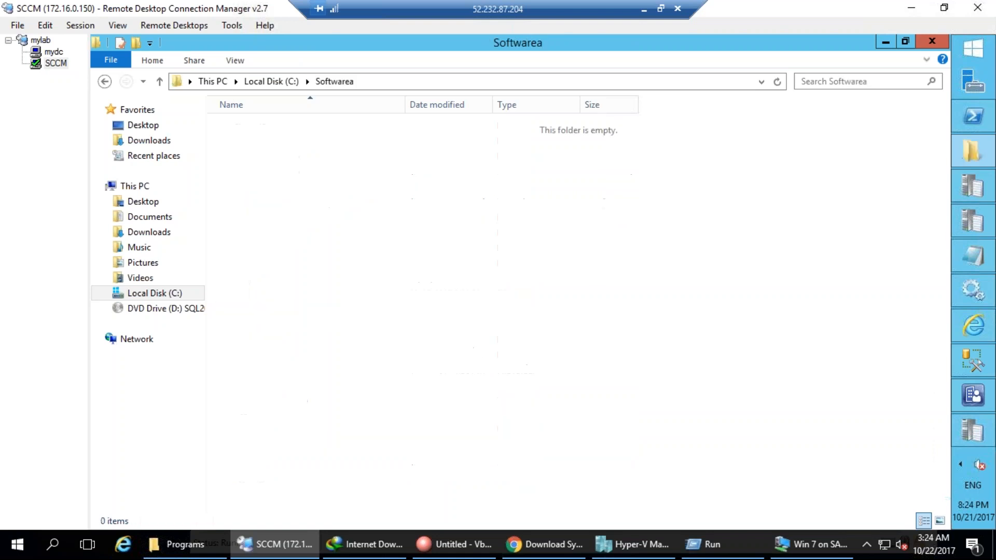
Create a Toolkit folder inside Softwarea, paste ConfigMgrTools.msi into it, and return to the console.
click(136, 43)
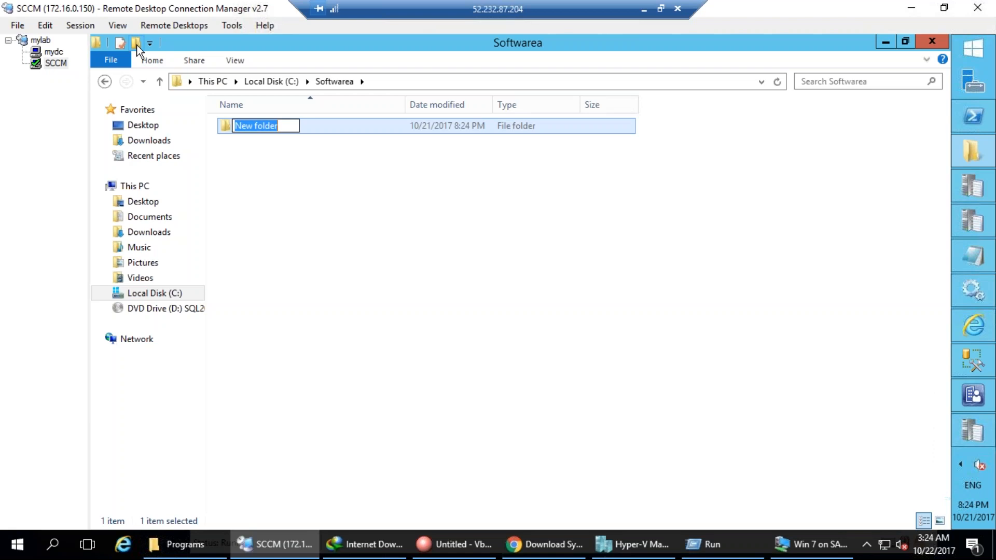
text(Toolkit)
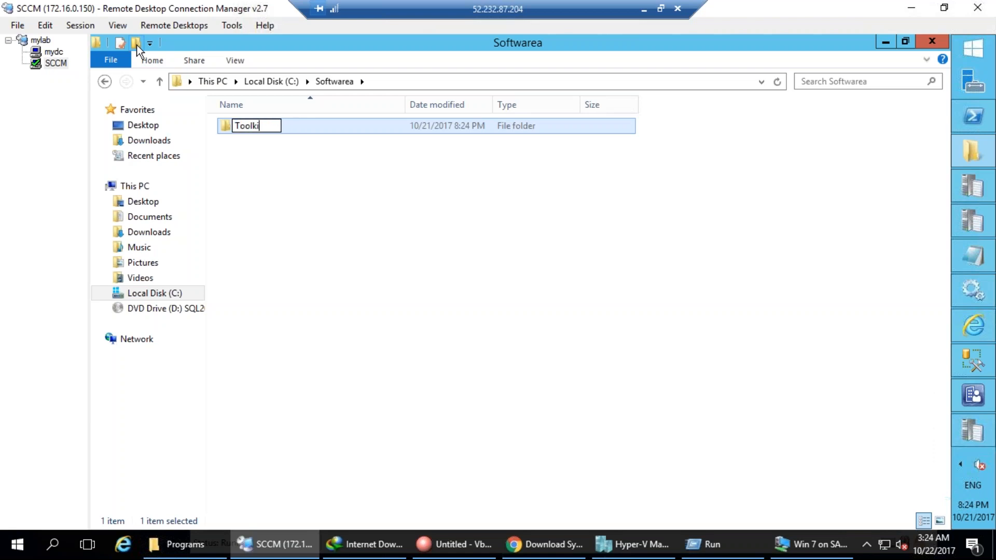
key(Return)
key(Return)
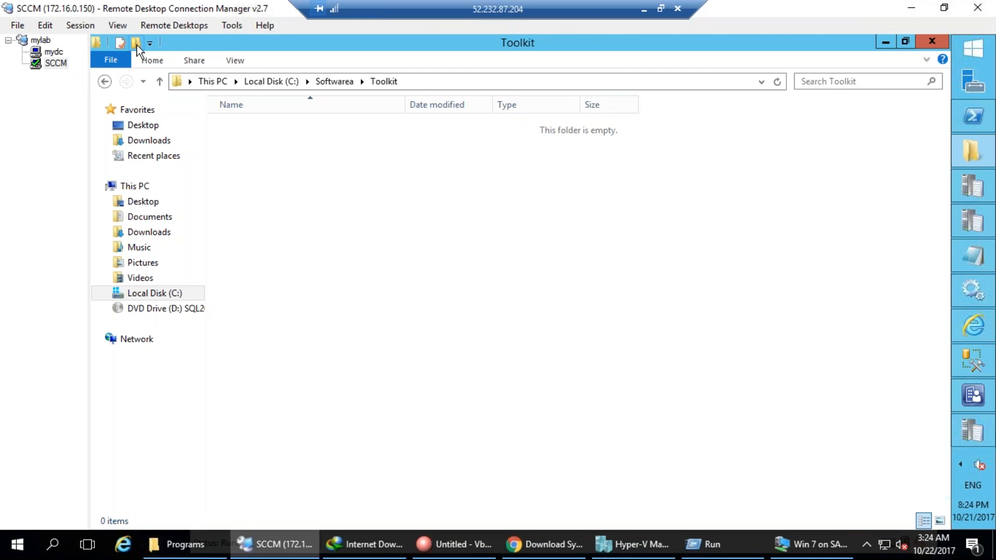
key(ctrl+v)
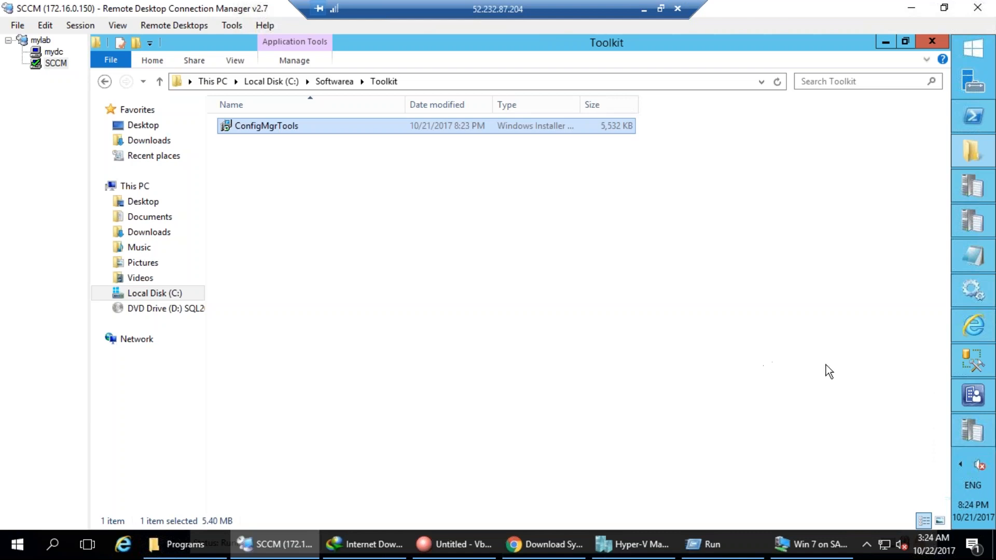
click(974, 395)
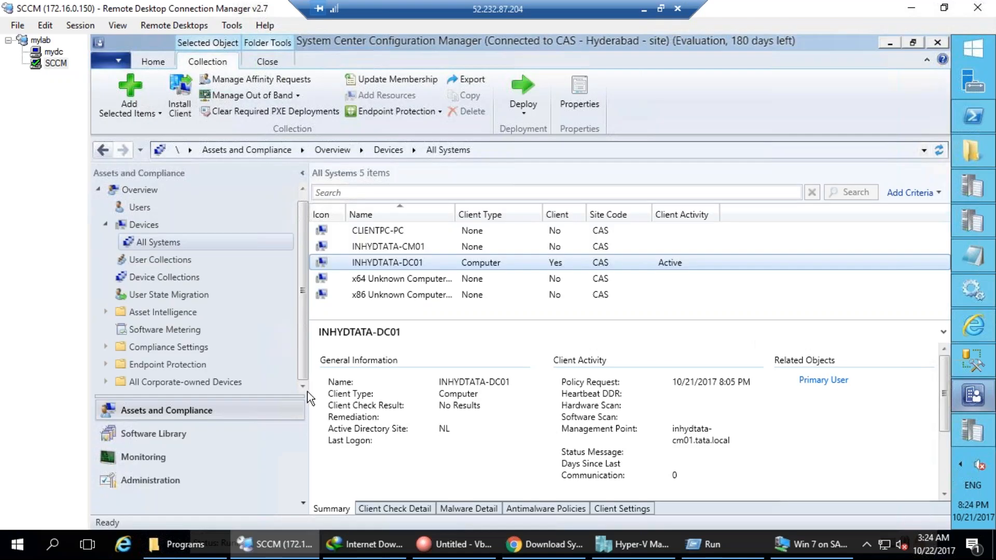
Show the Software Library's Application Management overview with its sections expanded.
click(207, 434)
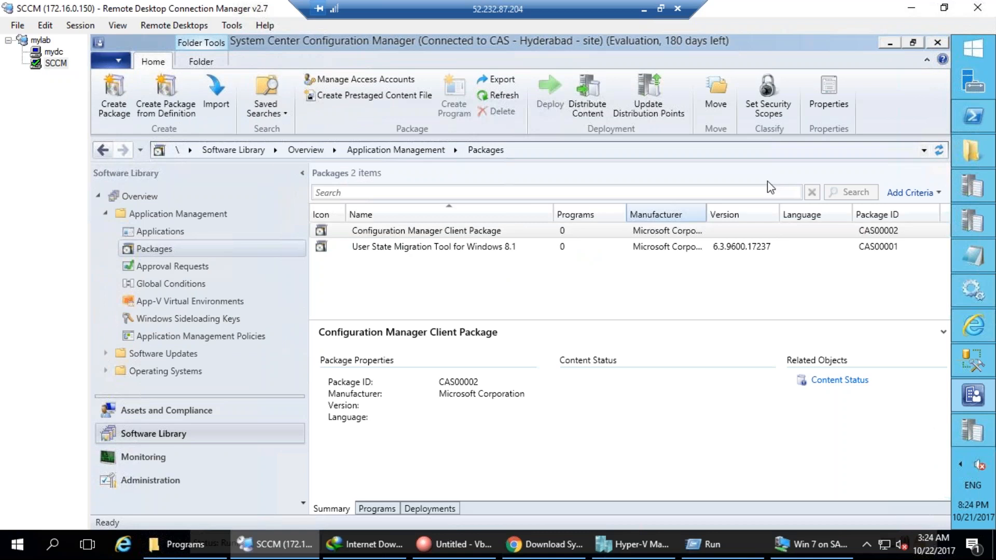
mouse_move(173, 420)
mouse_down()
mouse_move(87, 428)
mouse_move(136, 452)
mouse_move(193, 433)
mouse_move(180, 423)
mouse_up()
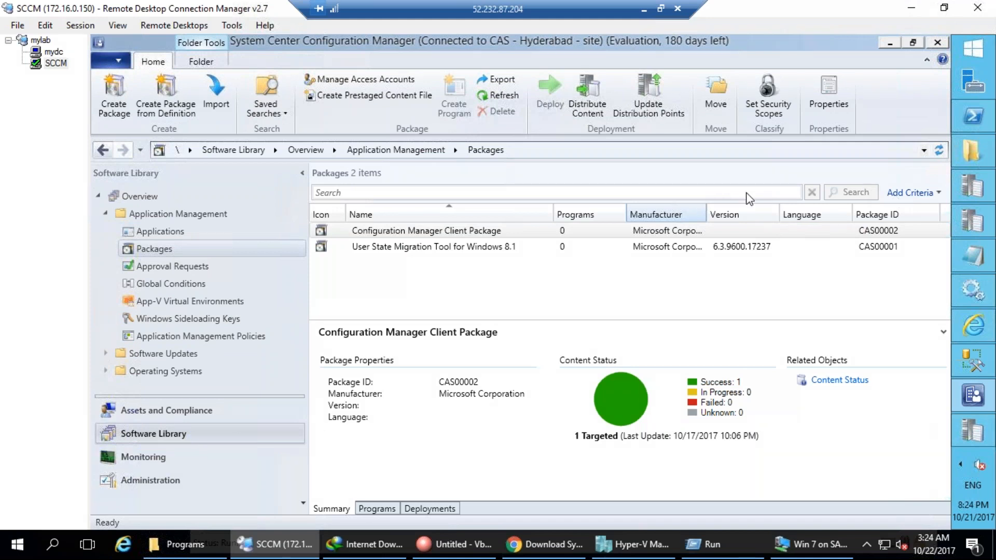
click(105, 213)
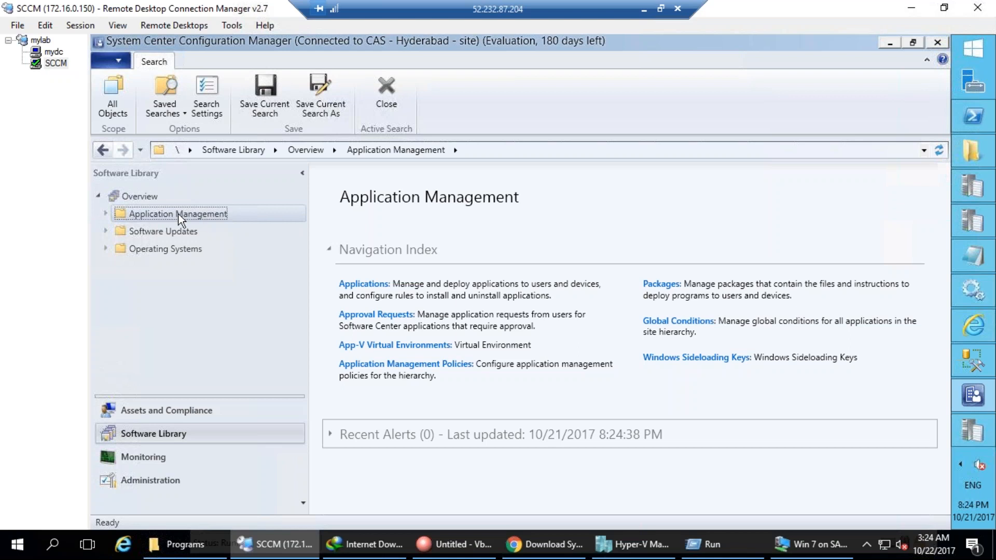
click(105, 214)
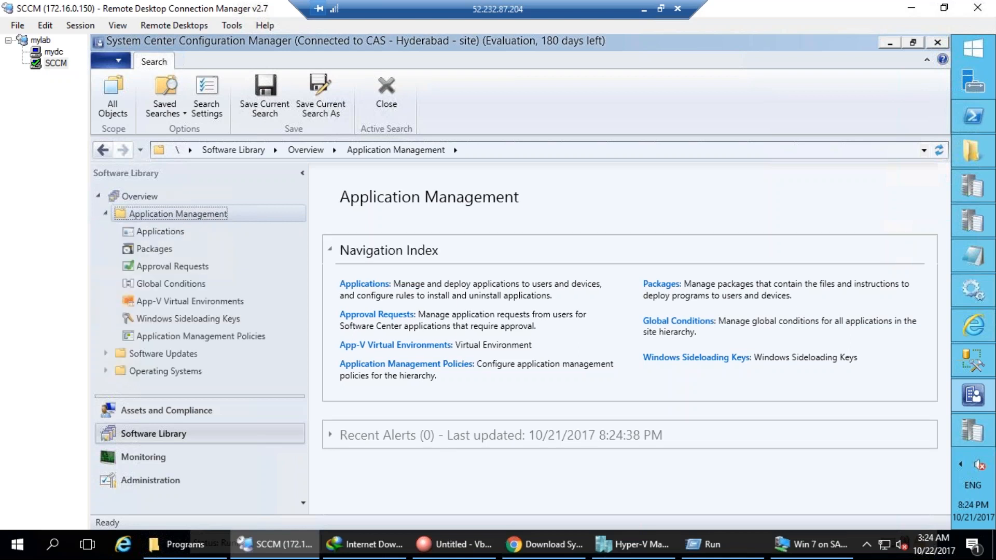
Annotate Applications and Packages with ink arrows and a circled handwritten 'old'.
key(ctrl+2)
mouse_move(170, 223)
mouse_down()
mouse_move(116, 234)
mouse_move(193, 230)
mouse_up()
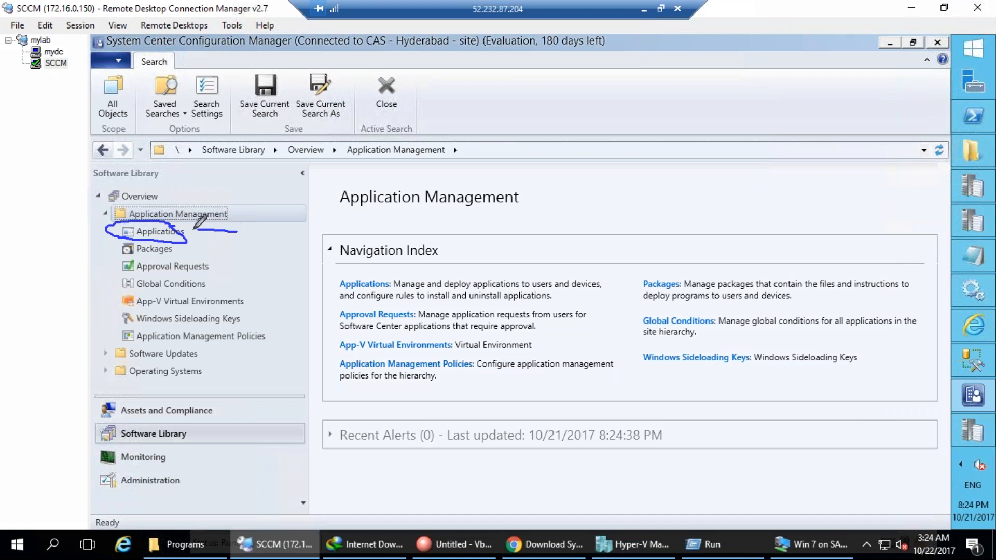
mouse_move(251, 254)
mouse_down()
mouse_move(186, 252)
mouse_move(200, 265)
mouse_up()
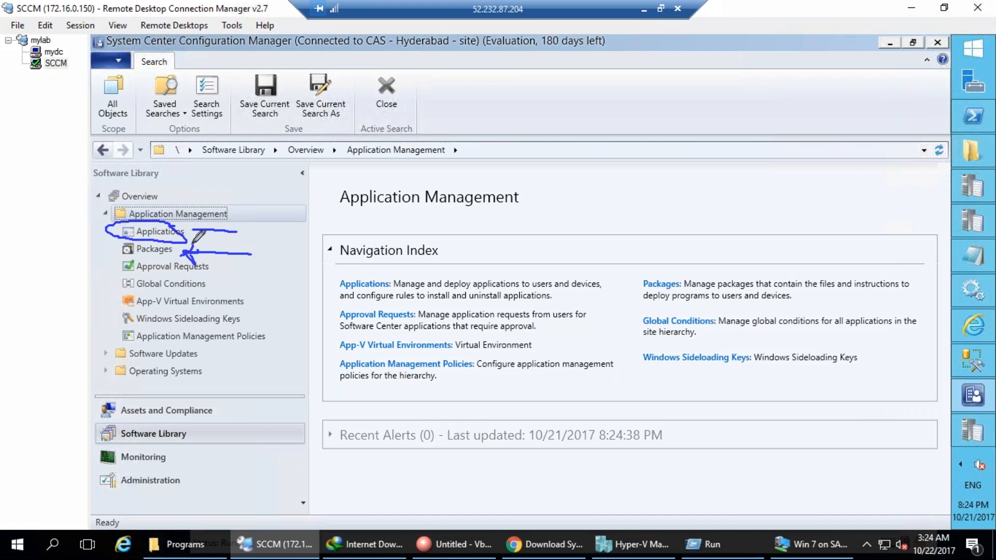
mouse_move(30, 327)
mouse_down()
mouse_move(89, 257)
mouse_move(106, 259)
mouse_up()
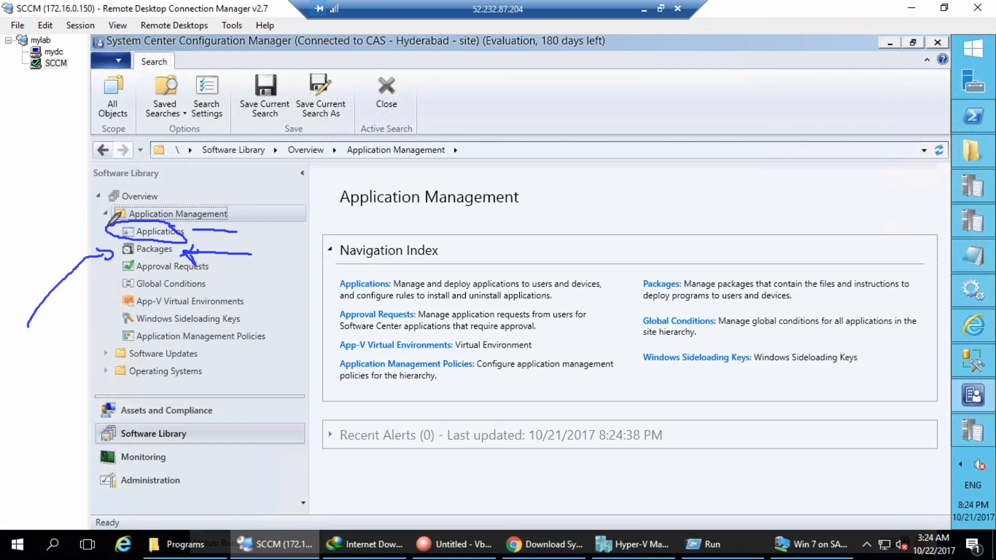
mouse_move(5, 250)
mouse_down()
mouse_move(110, 237)
mouse_move(101, 229)
mouse_up()
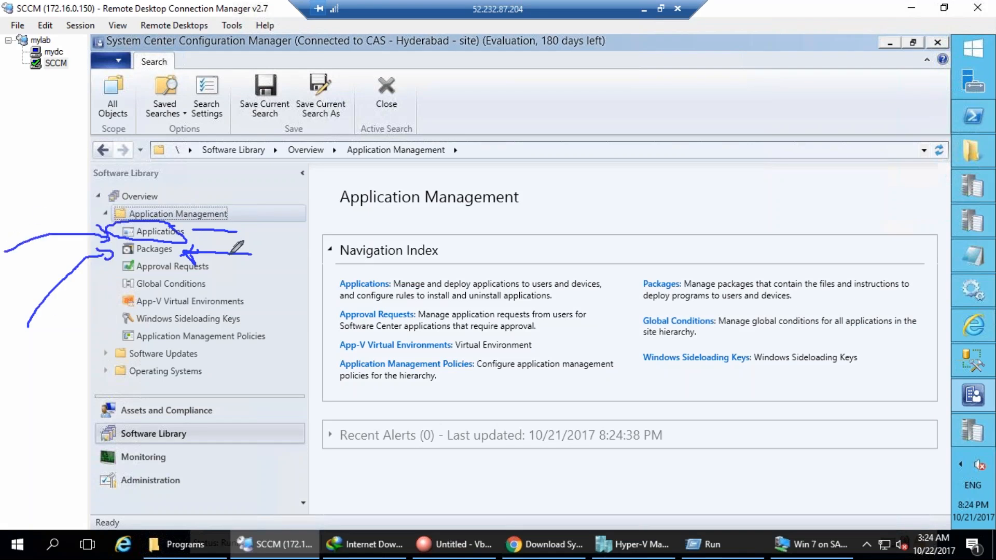
mouse_move(184, 252)
mouse_down()
mouse_move(407, 251)
mouse_move(418, 278)
mouse_up()
drag(463, 254, 506, 280)
drag(517, 232, 544, 271)
drag(537, 262, 544, 269)
mouse_move(537, 221)
mouse_down()
mouse_move(393, 280)
mouse_move(551, 311)
mouse_move(525, 234)
mouse_up()
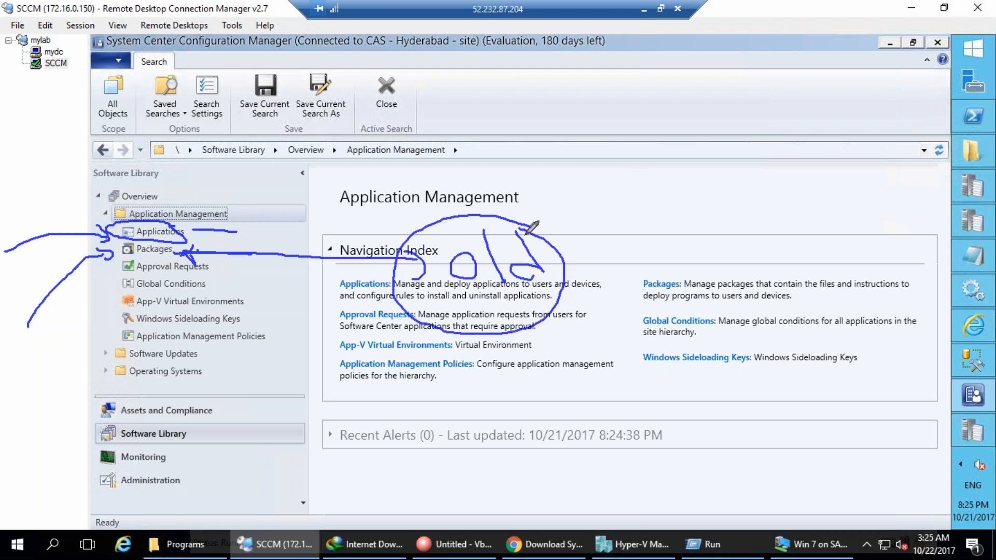
Draw ink lines toward the path and search-ending option, then erase all annotations.
mouse_move(195, 231)
mouse_down()
mouse_move(233, 229)
mouse_move(340, 161)
mouse_move(346, 177)
mouse_up()
click(315, 166)
mouse_move(363, 83)
mouse_down()
mouse_move(297, 137)
mouse_move(383, 72)
mouse_move(339, 78)
mouse_up()
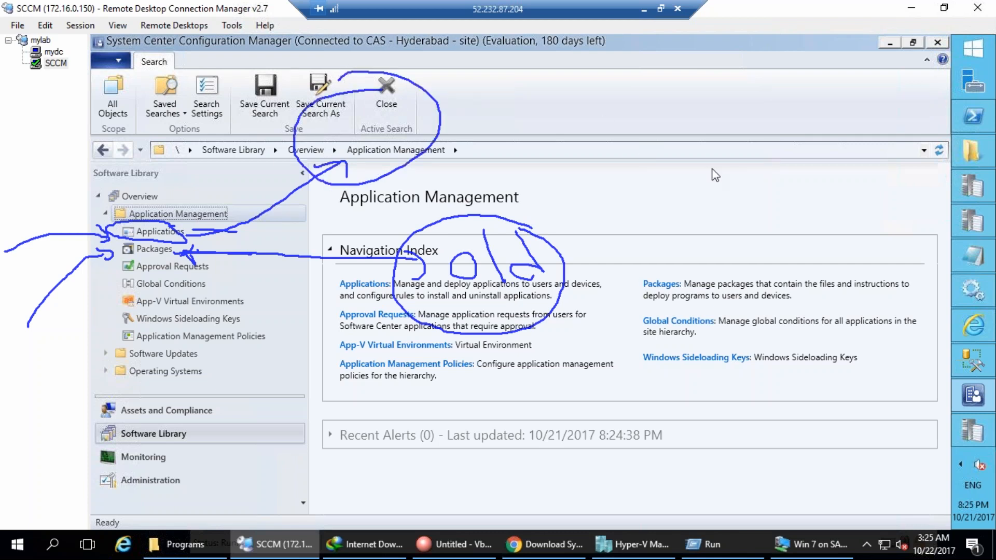
drag(383, 126, 501, 90)
drag(378, 110, 476, 78)
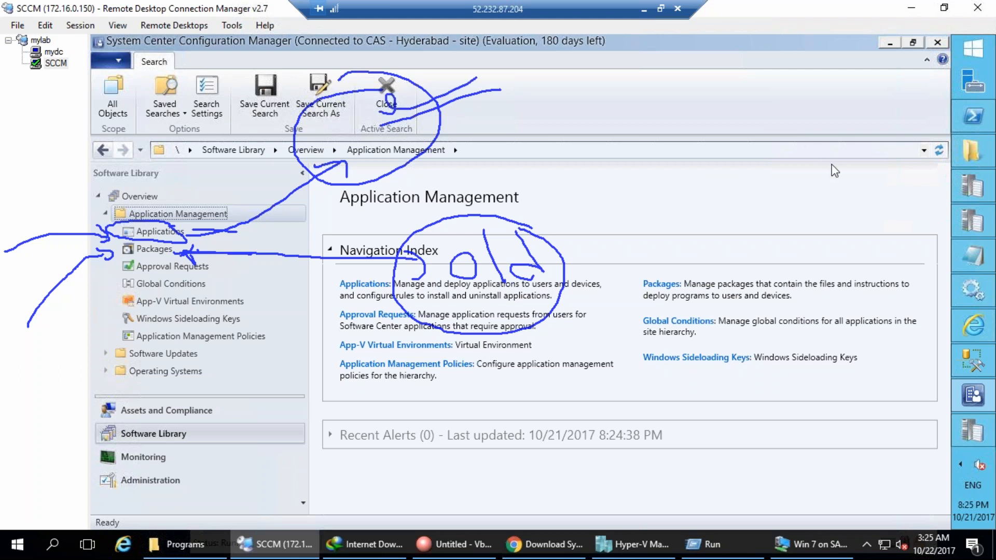
click(863, 181)
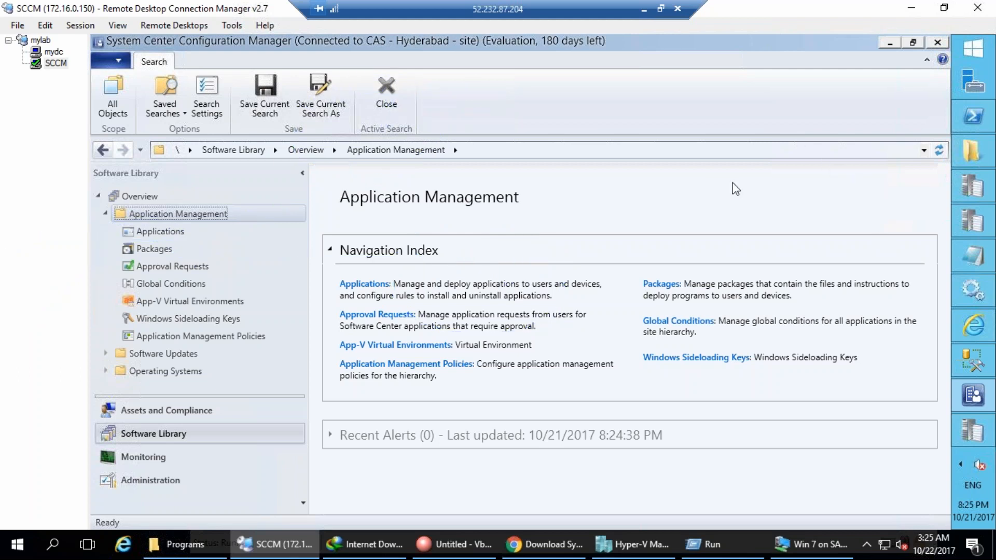
Start the Create Package from Definition wizard under Packages and browse for a definition file.
click(165, 249)
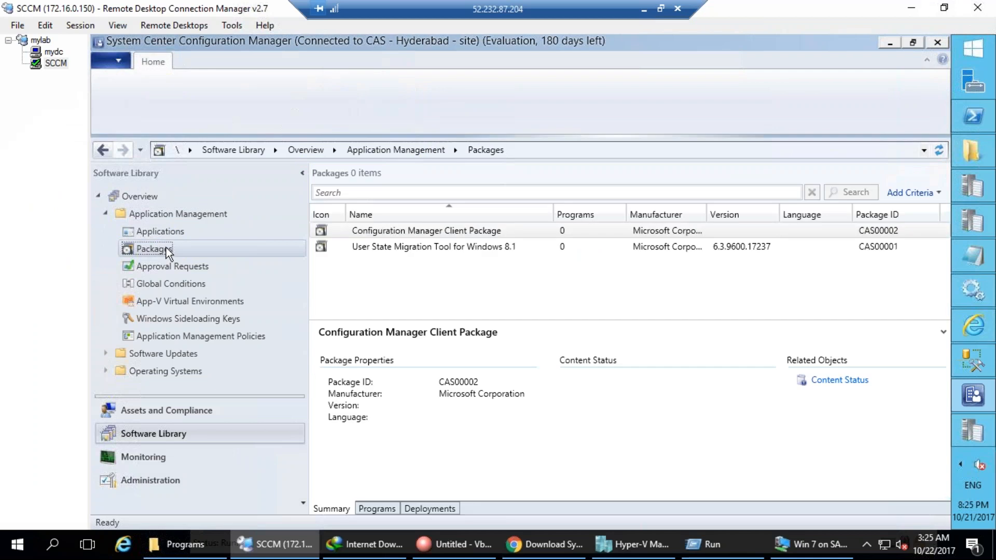
right_click(166, 247)
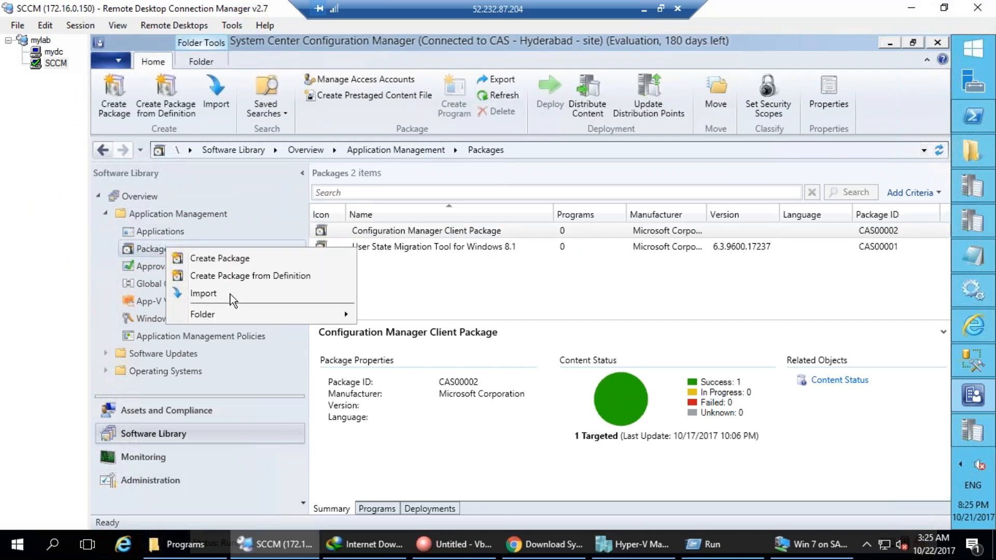
mouse_move(254, 314)
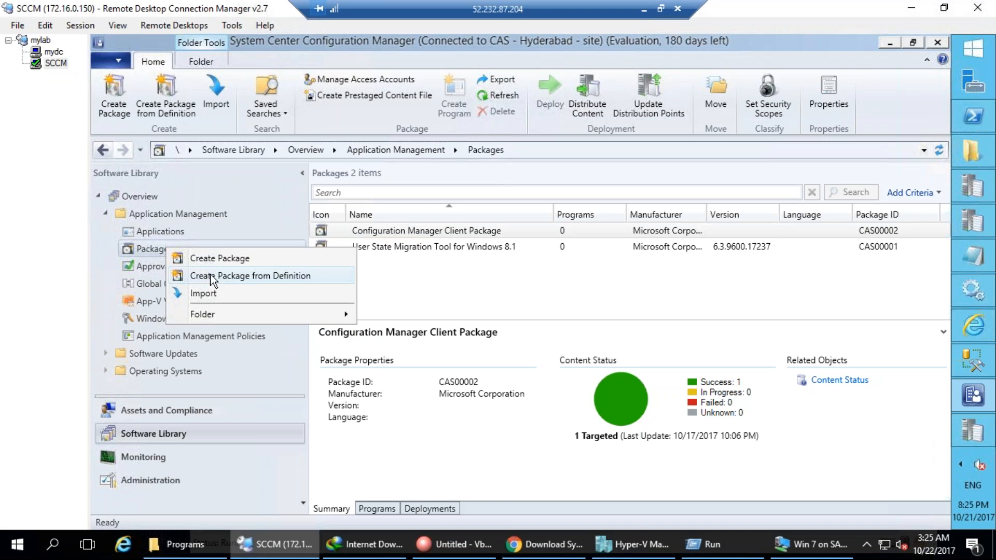
click(271, 275)
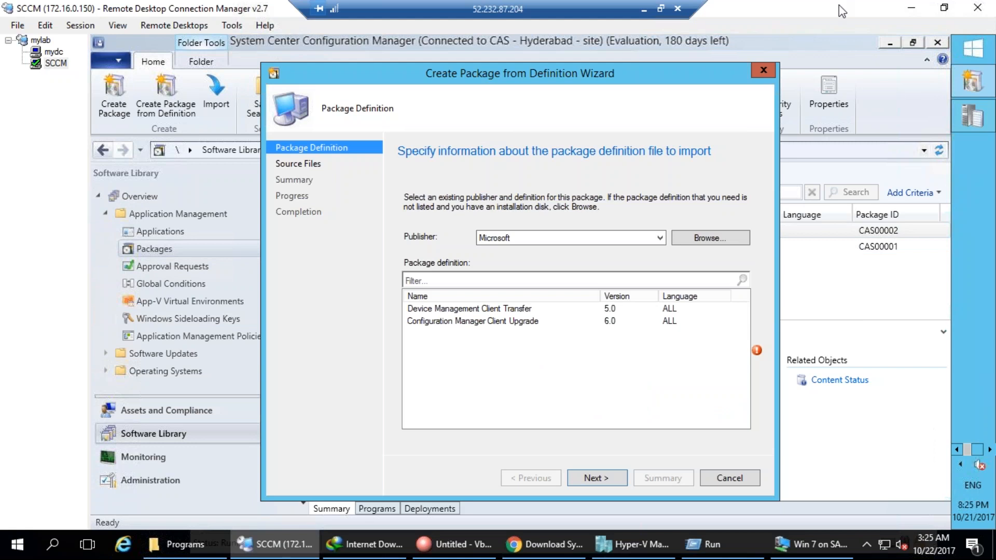
click(706, 244)
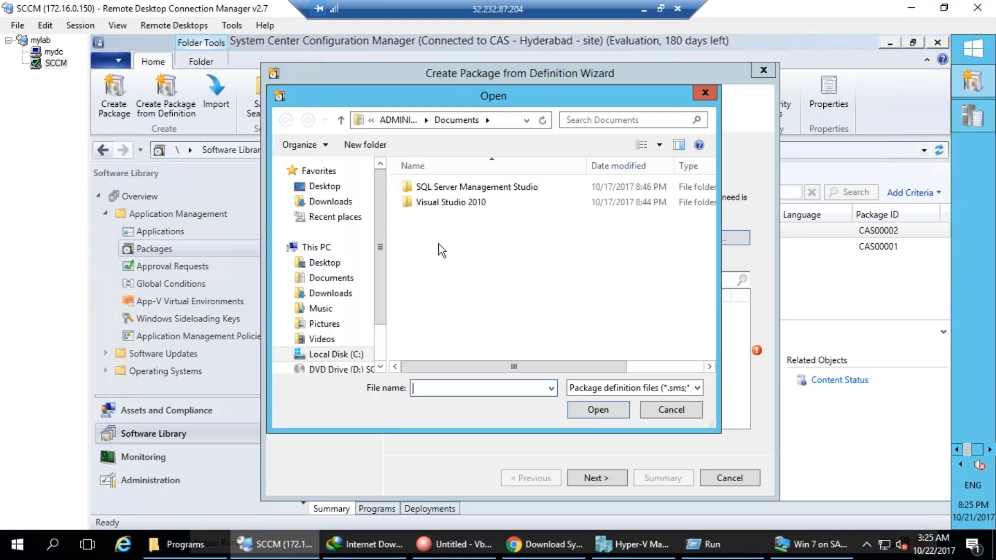
Rename the C:\Softwarea folder to Softwares from within the Open dialog.
click(336, 354)
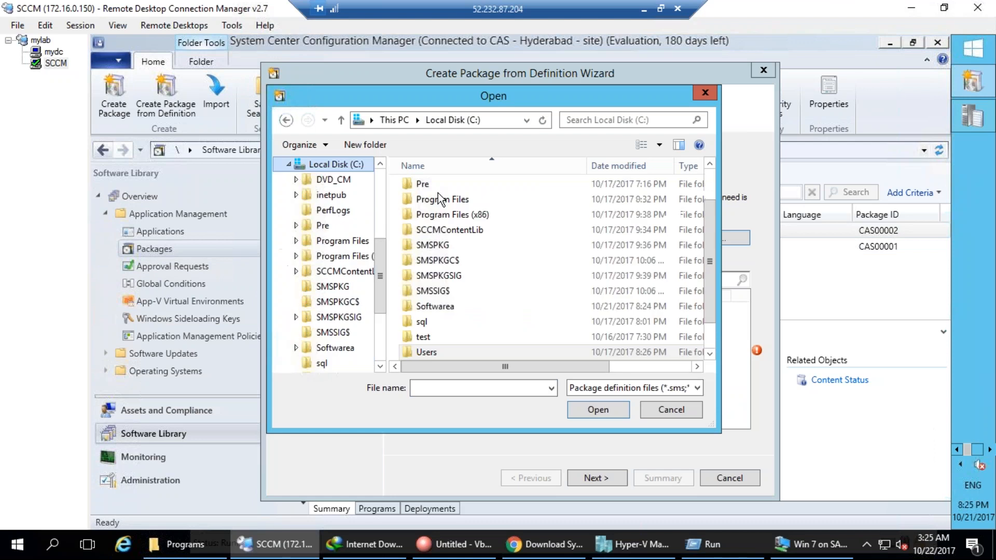
click(434, 307)
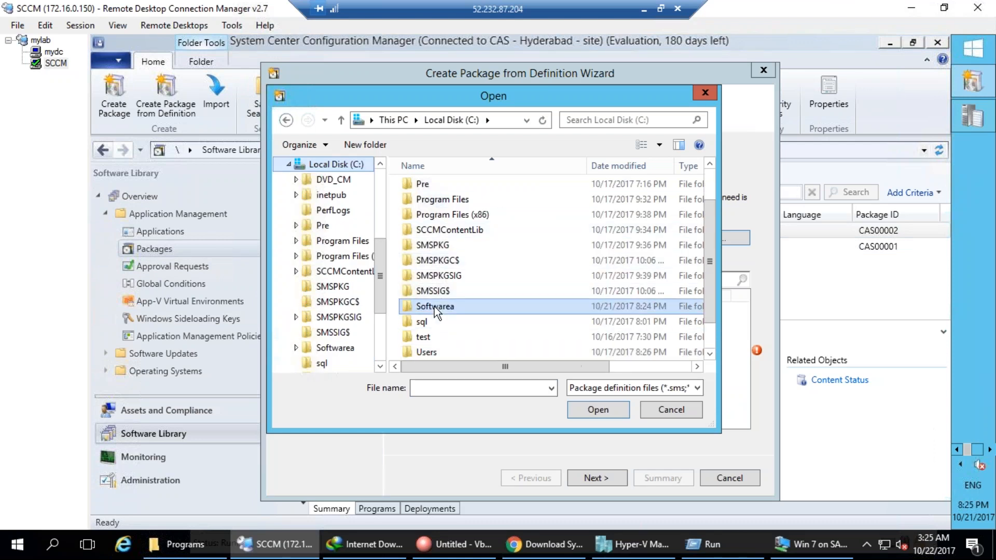
double_click(435, 307)
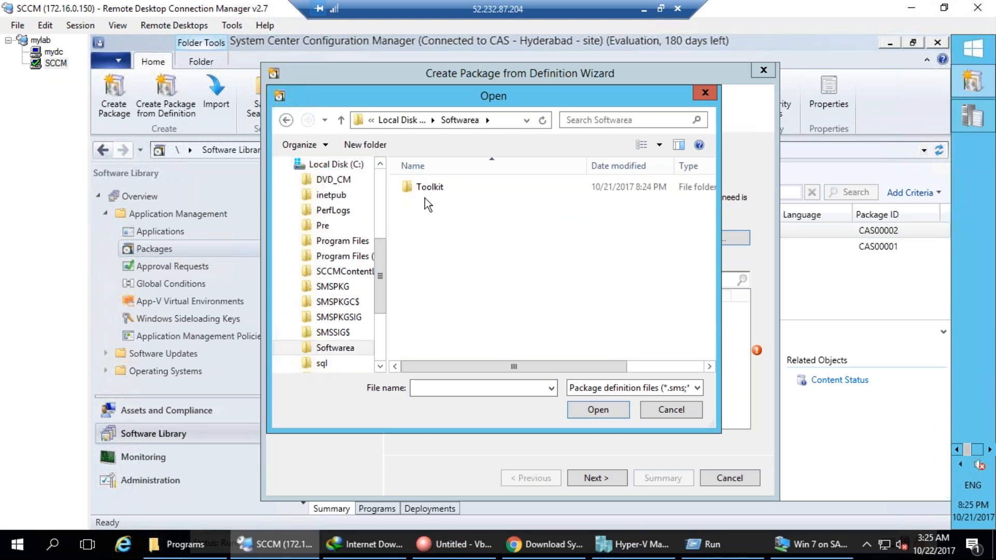
click(433, 120)
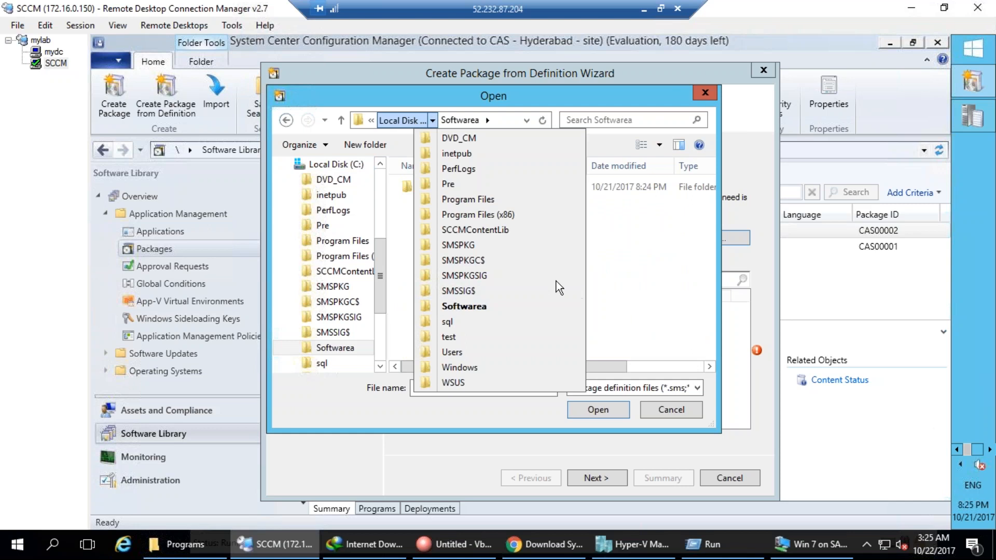
click(348, 75)
click(400, 120)
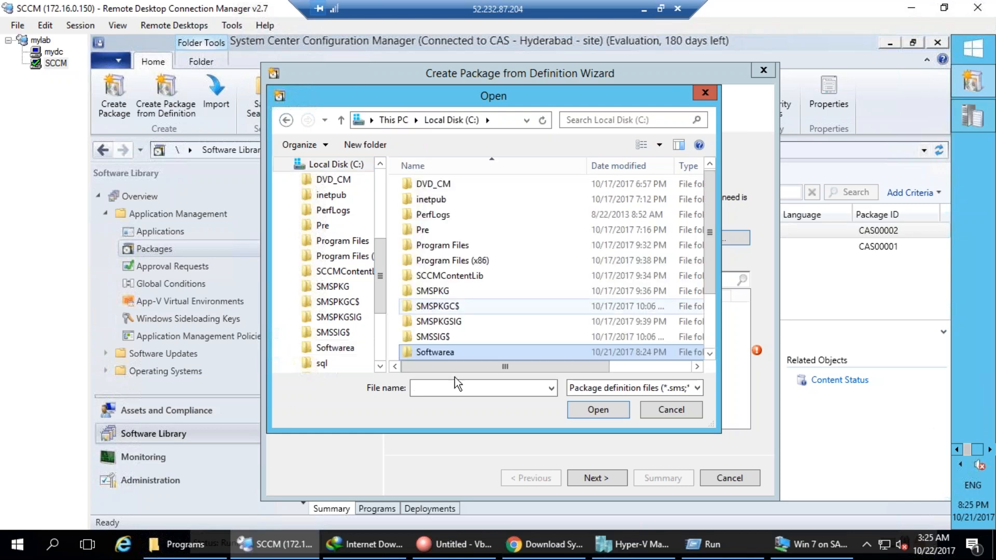
click(461, 352)
key(BackSpace)
text(s)
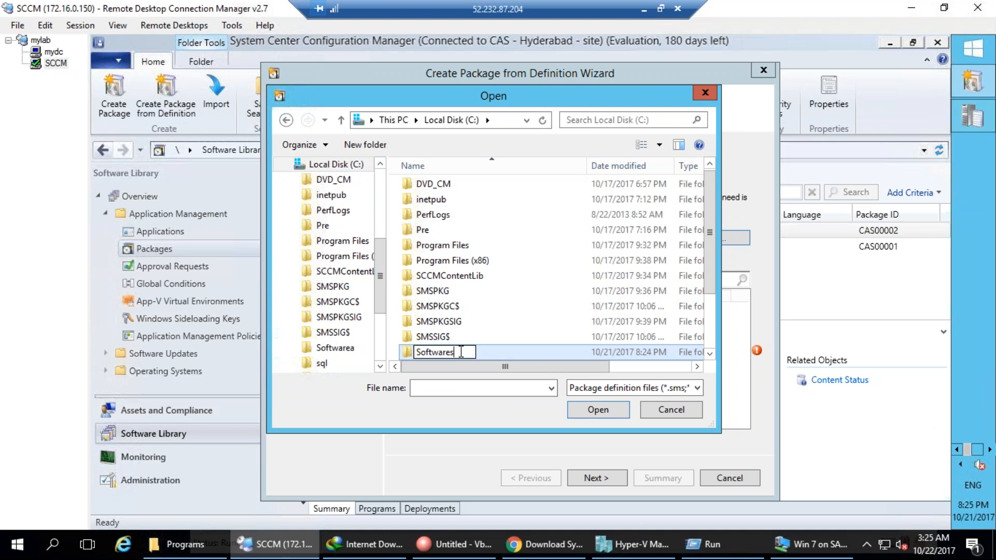
key(Return)
Load the ConfigMgrTools definition from C:\Softwares\Toolkit.
double_click(461, 353)
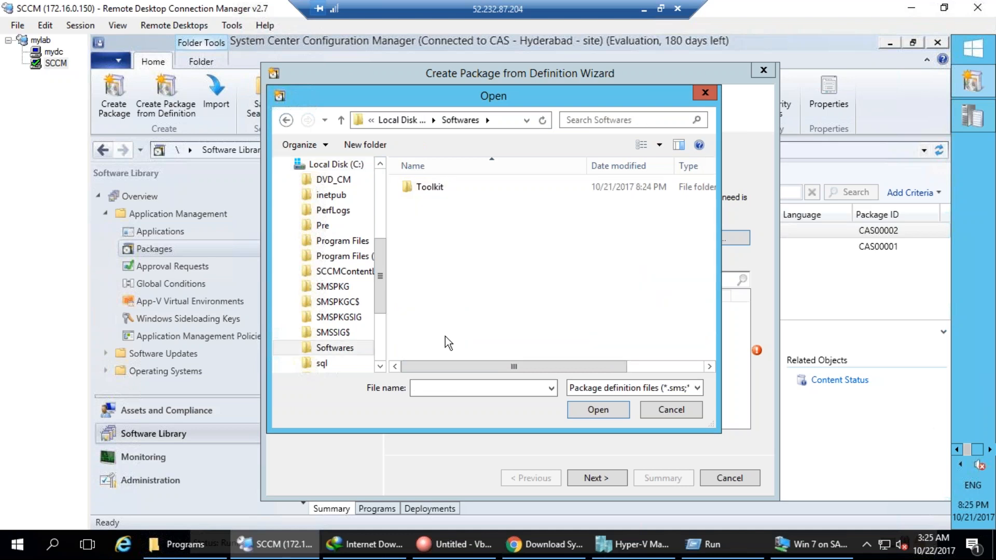
double_click(436, 188)
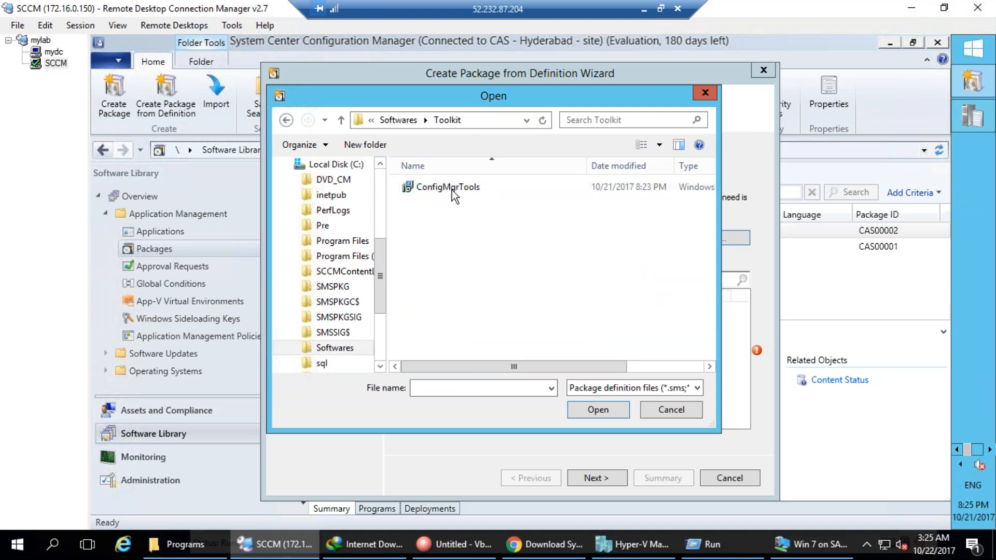
double_click(452, 190)
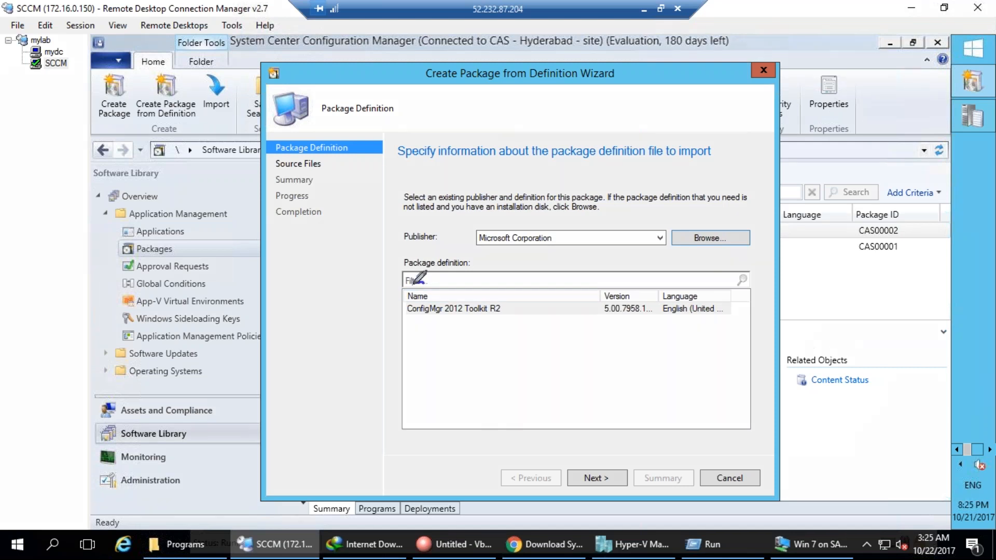
Mark up the ConfigMgr 2012 Toolkit R2 definition row and its version in ink, then clear it.
mouse_move(424, 281)
mouse_down()
mouse_move(522, 335)
mouse_move(426, 280)
mouse_up()
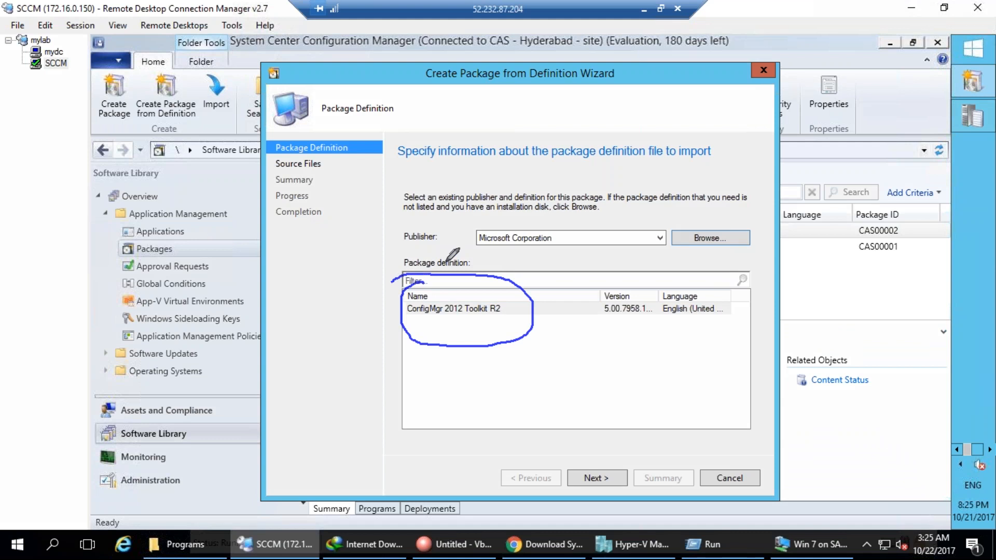
mouse_move(619, 278)
mouse_down()
mouse_move(658, 311)
mouse_move(669, 296)
mouse_move(702, 288)
mouse_up()
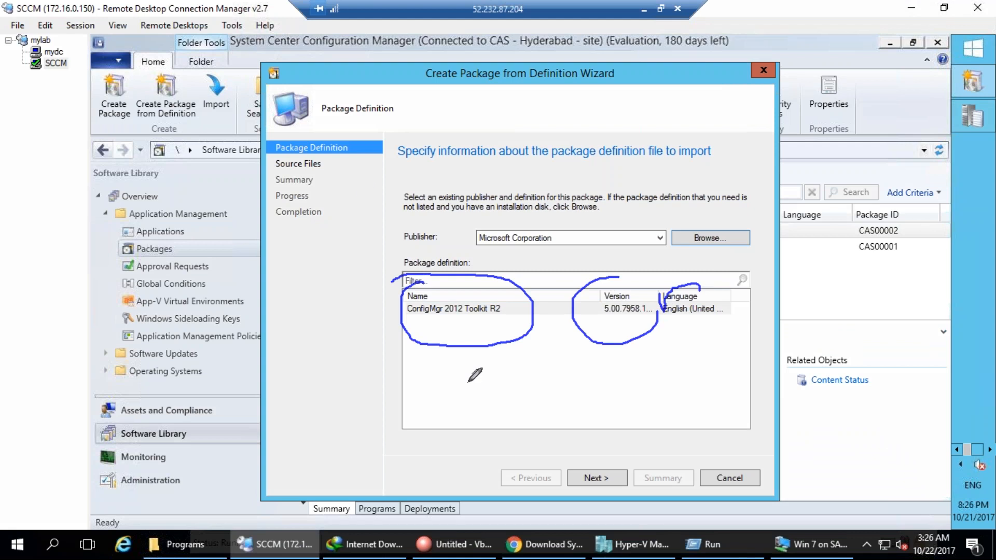
mouse_move(477, 314)
mouse_down()
mouse_move(458, 352)
mouse_move(490, 349)
mouse_up()
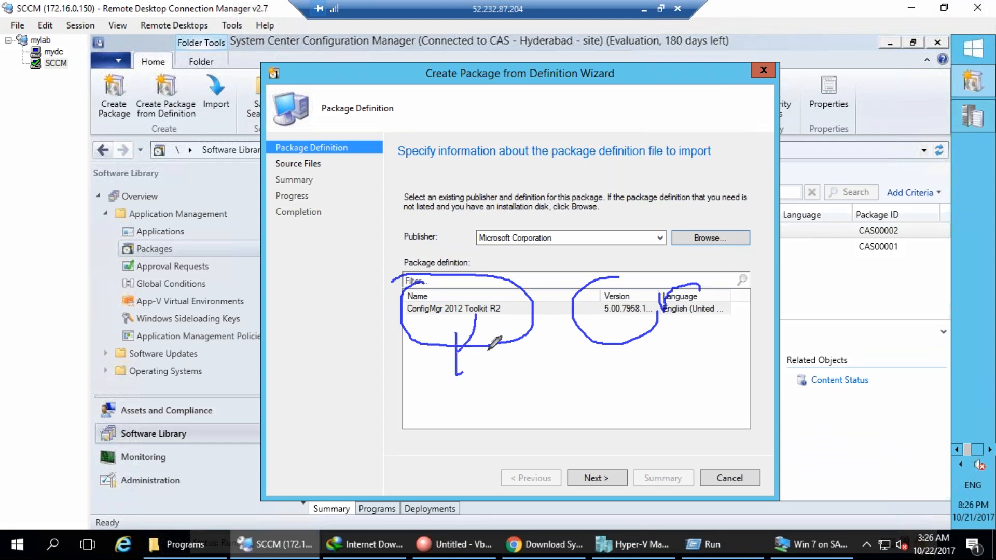
mouse_move(369, 475)
mouse_down()
mouse_move(404, 394)
mouse_move(422, 382)
mouse_move(435, 419)
mouse_up()
drag(410, 376, 433, 354)
drag(431, 442, 457, 425)
drag(383, 328, 456, 290)
drag(655, 347, 658, 344)
drag(591, 325, 624, 313)
drag(678, 339, 719, 320)
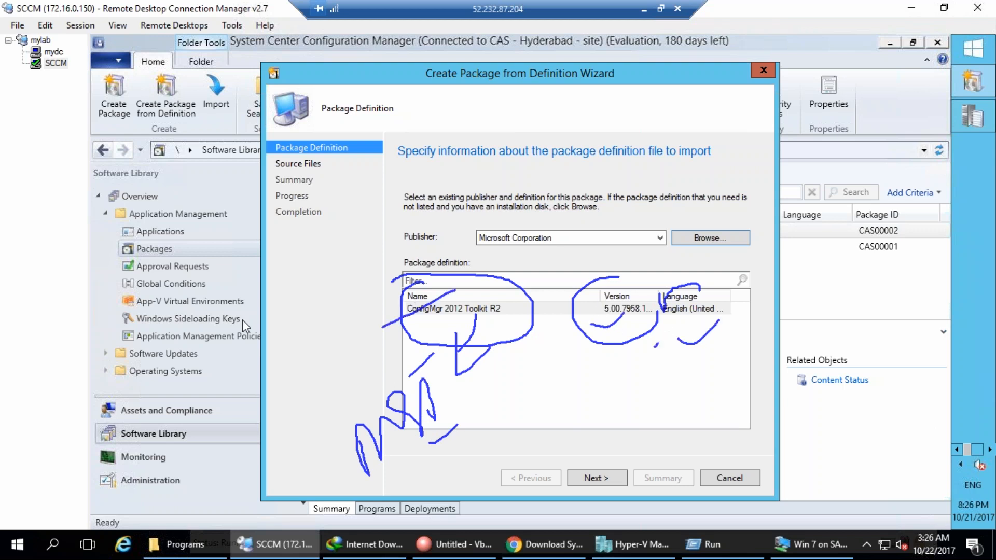
key(Escape)
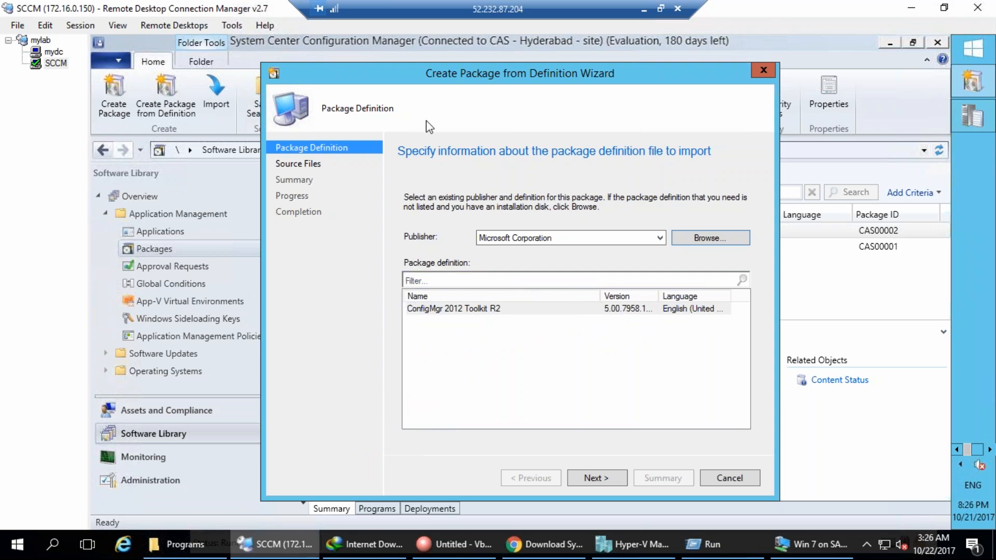
Highlight the Packages node and existing Package IDs, clear the ink, and accept the definition.
mouse_move(165, 241)
mouse_down()
mouse_move(112, 254)
mouse_move(177, 245)
mouse_up()
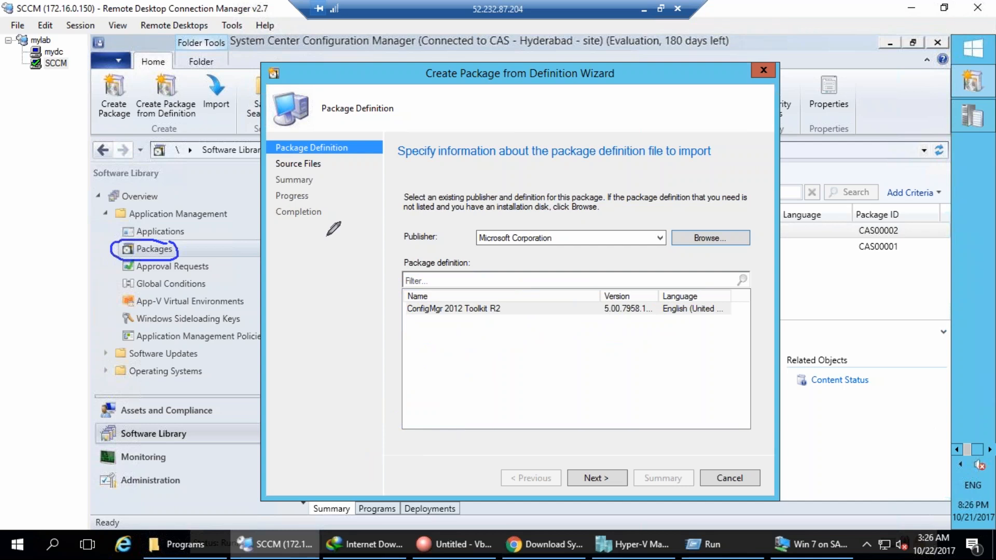
mouse_move(916, 184)
mouse_down()
mouse_move(833, 249)
mouse_move(893, 171)
mouse_up()
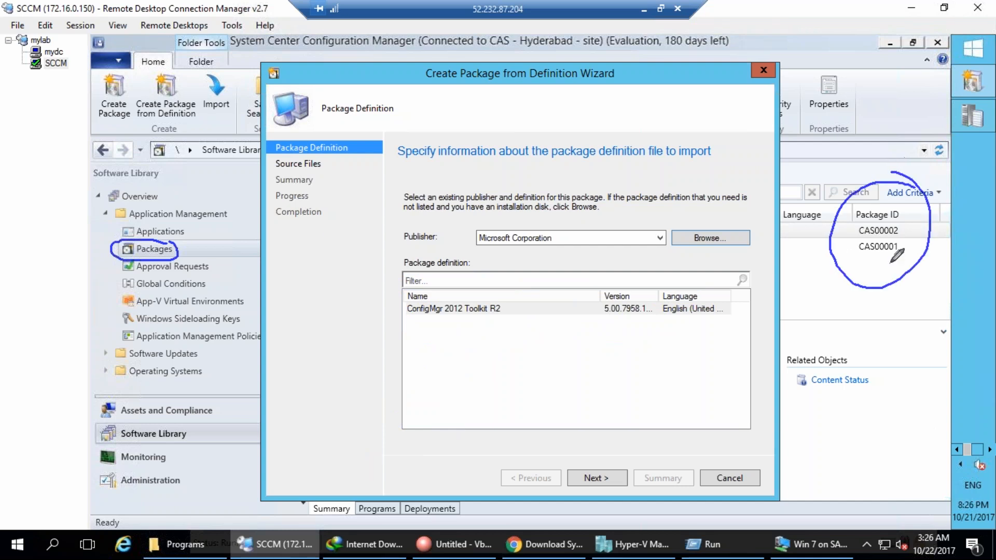
mouse_move(899, 265)
mouse_down()
mouse_move(918, 289)
mouse_move(886, 262)
mouse_up()
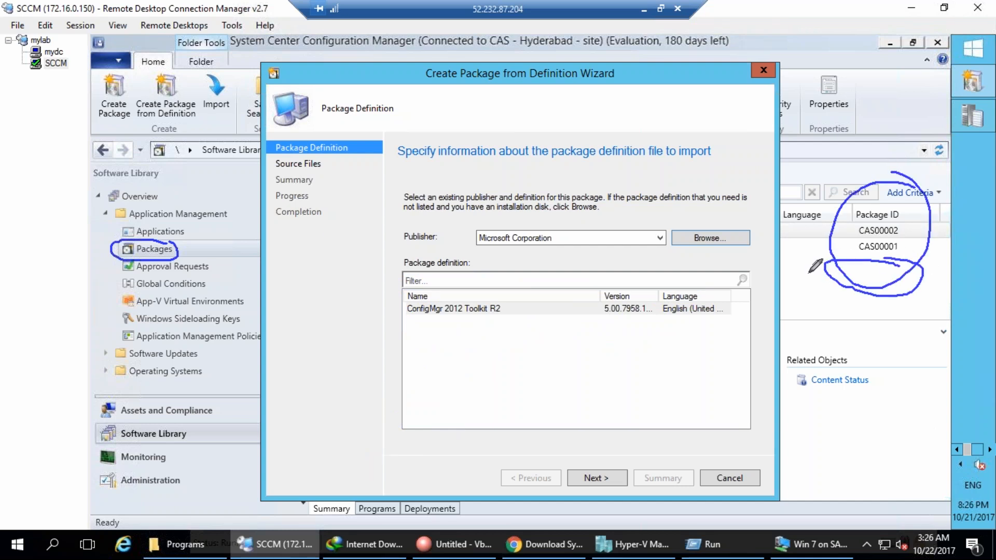
key(Escape)
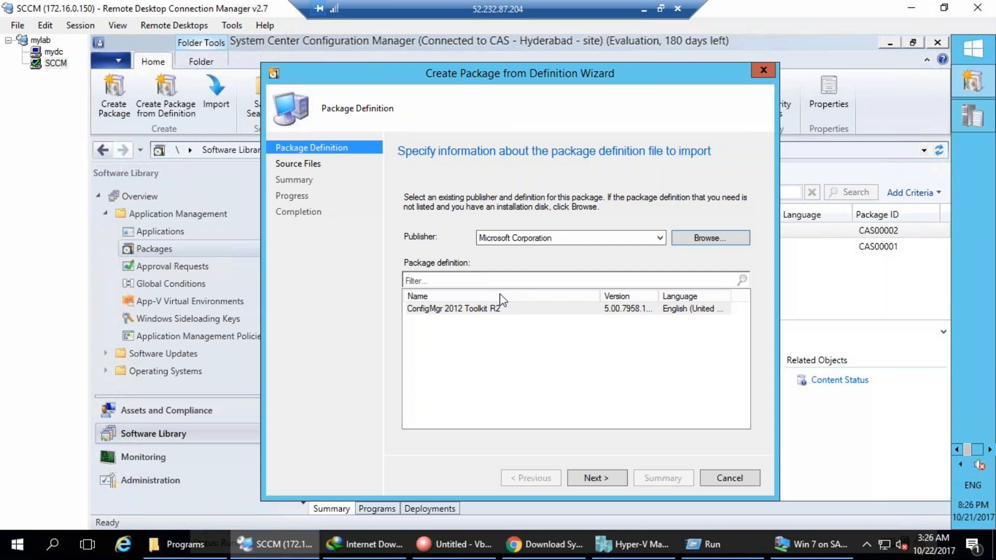
click(616, 482)
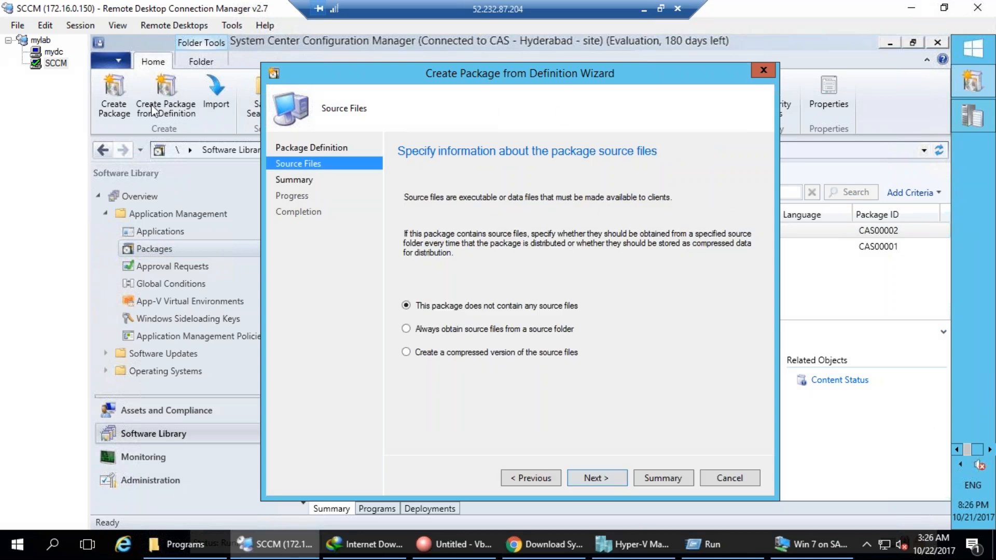
Always obtain source files from the local source folder C:\Softwares\Toolkit.
click(476, 331)
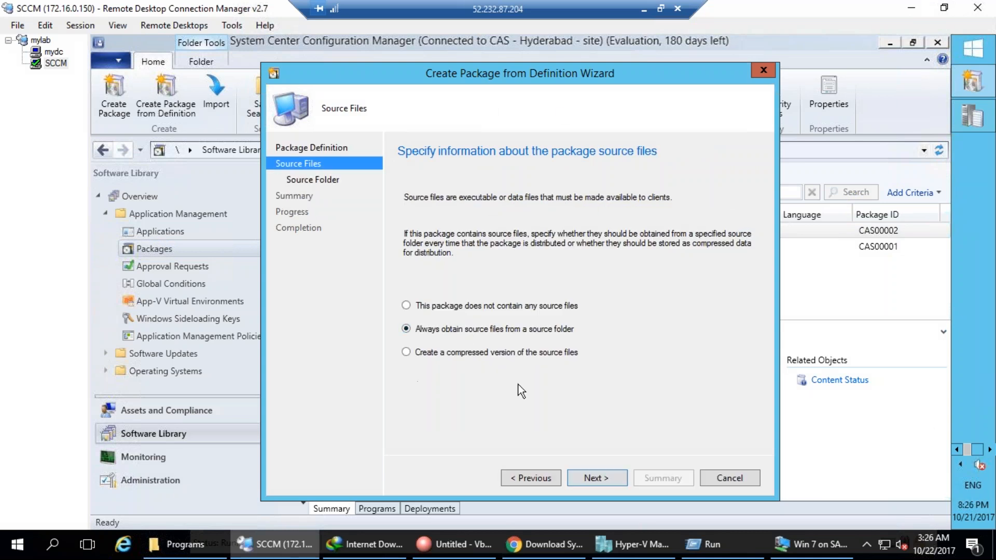
click(591, 476)
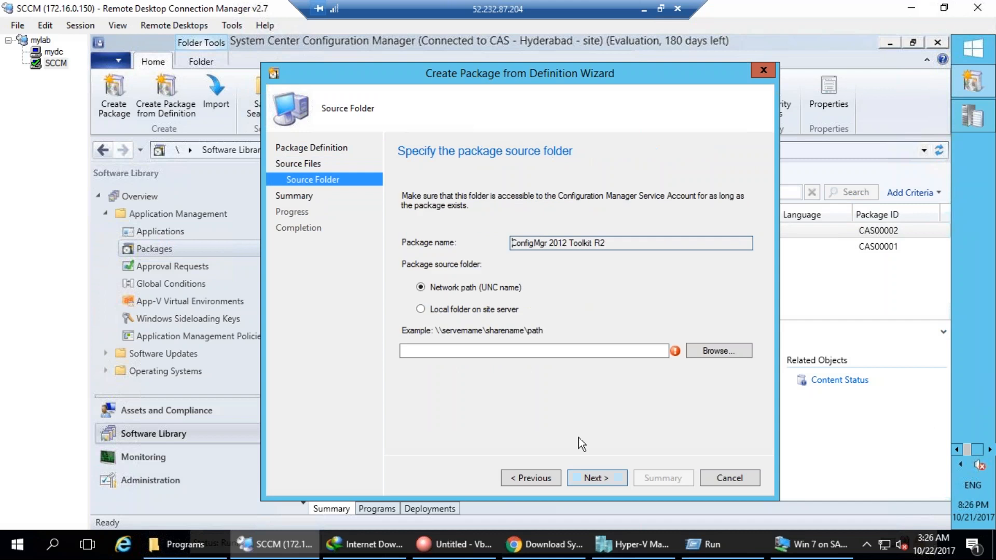
click(473, 310)
click(724, 350)
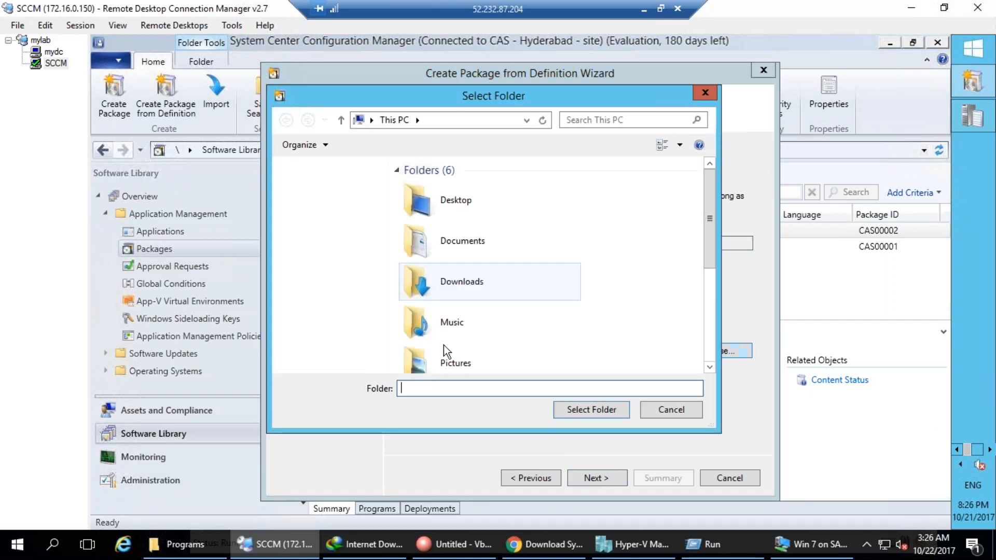
click(710, 356)
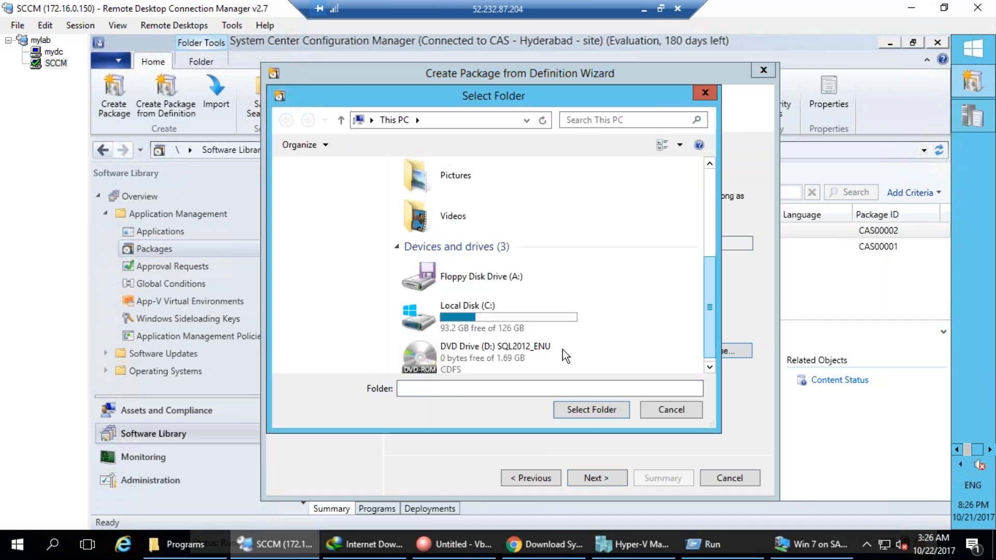
double_click(446, 325)
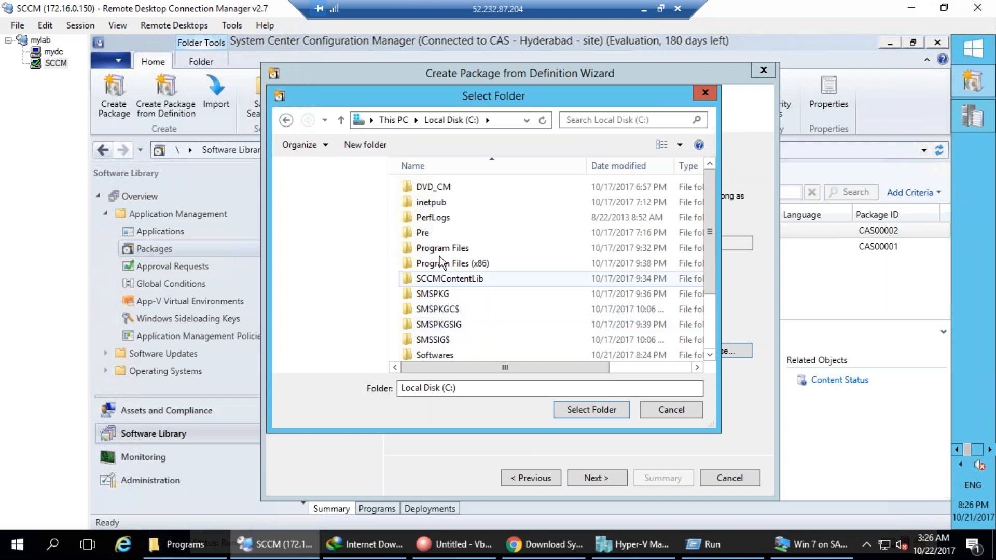
click(439, 219)
click(451, 279)
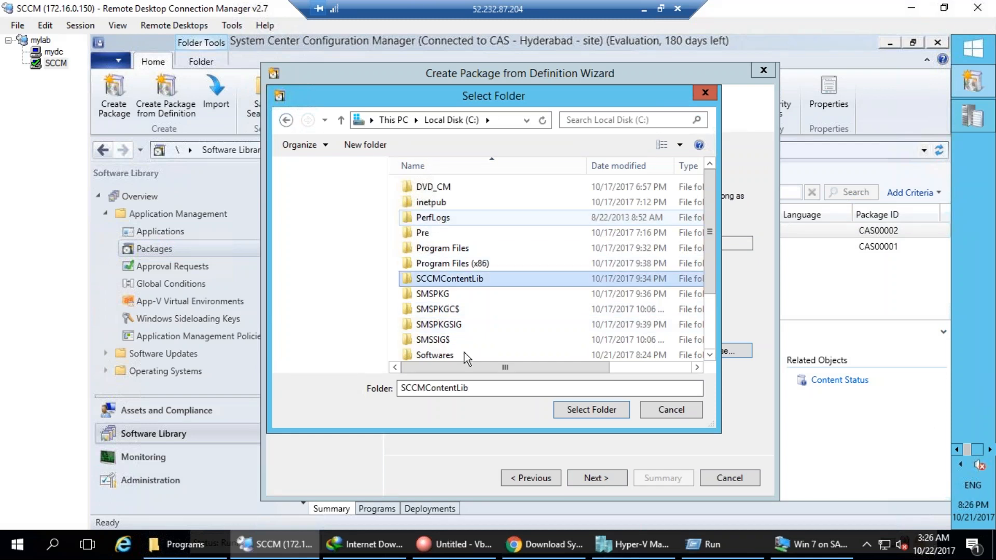
click(441, 293)
double_click(446, 354)
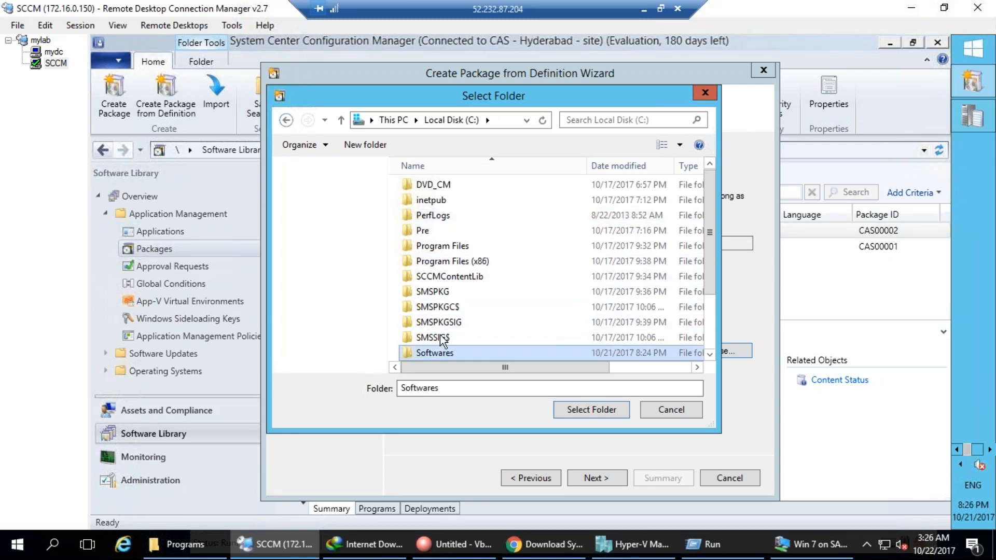
double_click(436, 186)
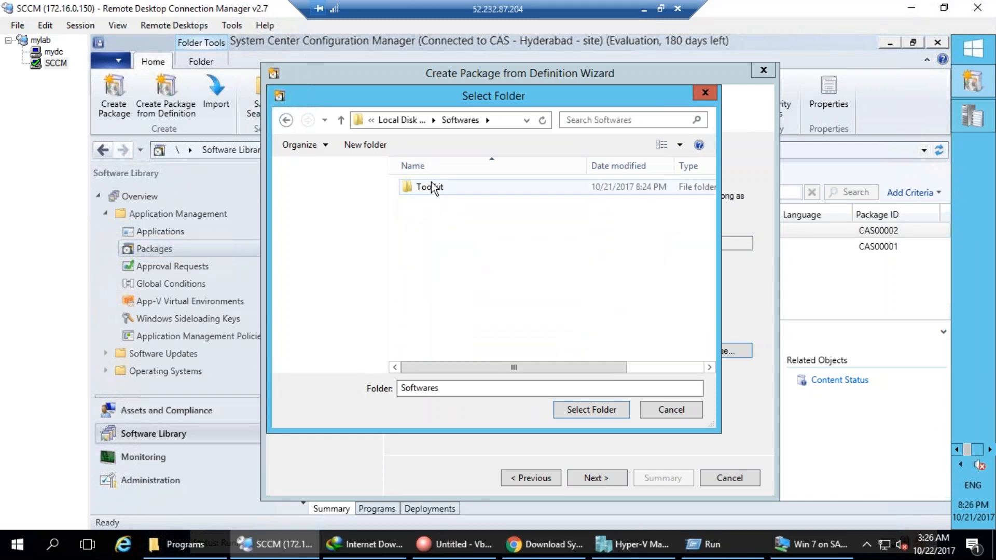
click(614, 409)
Confirm the summary to create package CAS00006 and close the wizard.
click(602, 473)
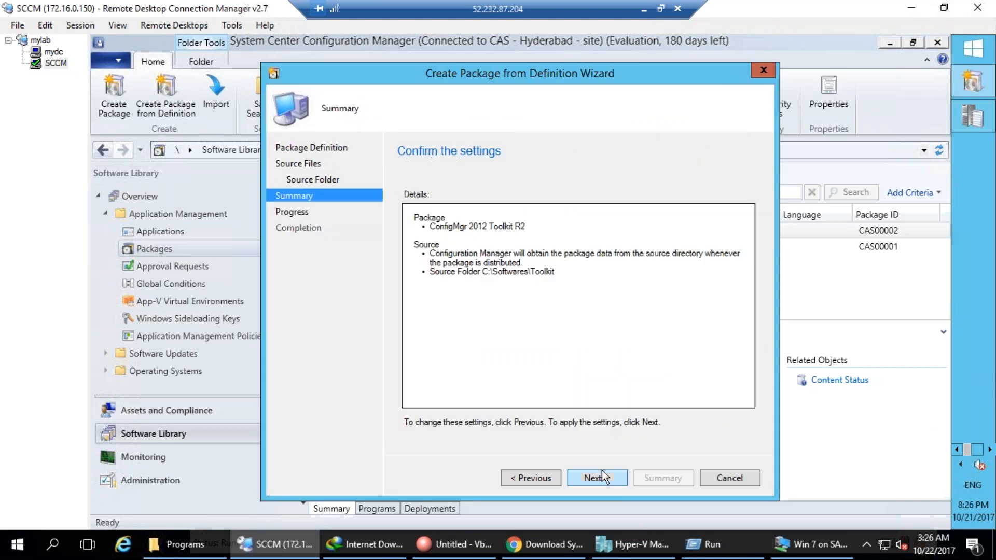
click(606, 479)
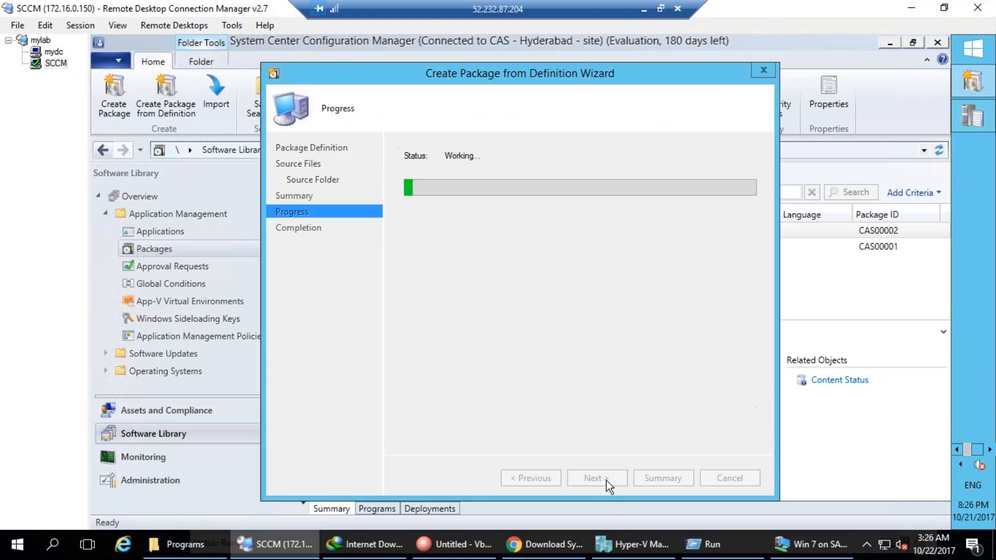
click(730, 479)
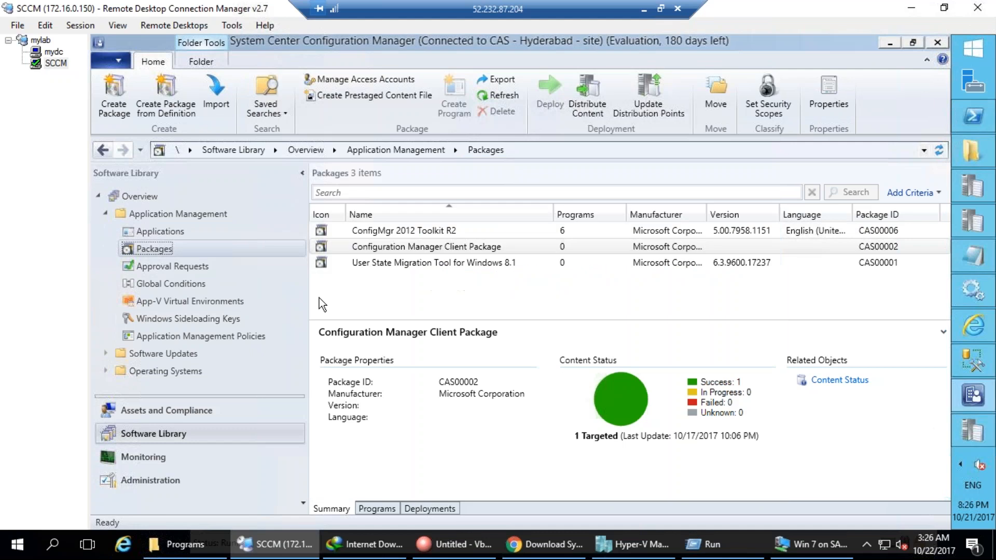
Select the ConfigMgr 2012 Toolkit R2 package and show its programs in an enlarged pane.
click(395, 263)
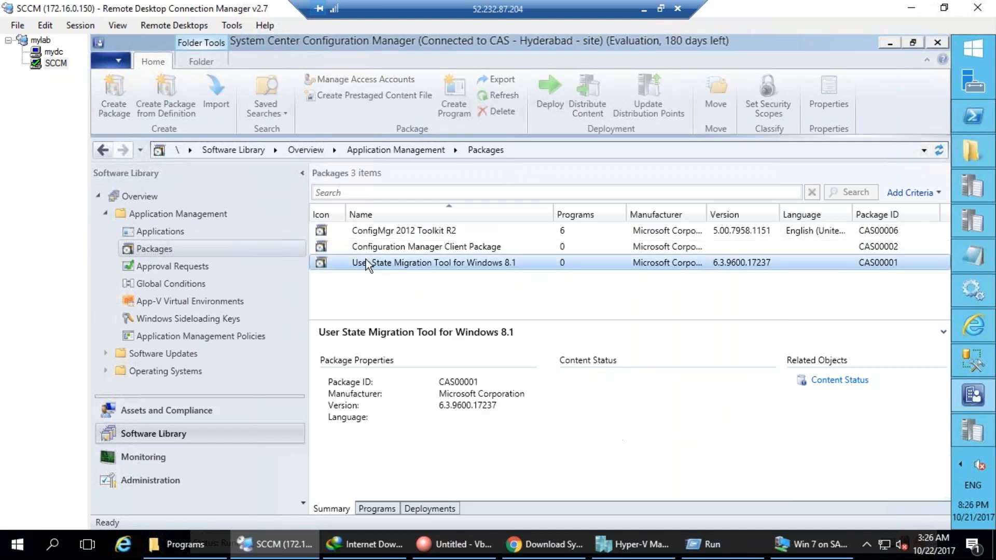
click(375, 233)
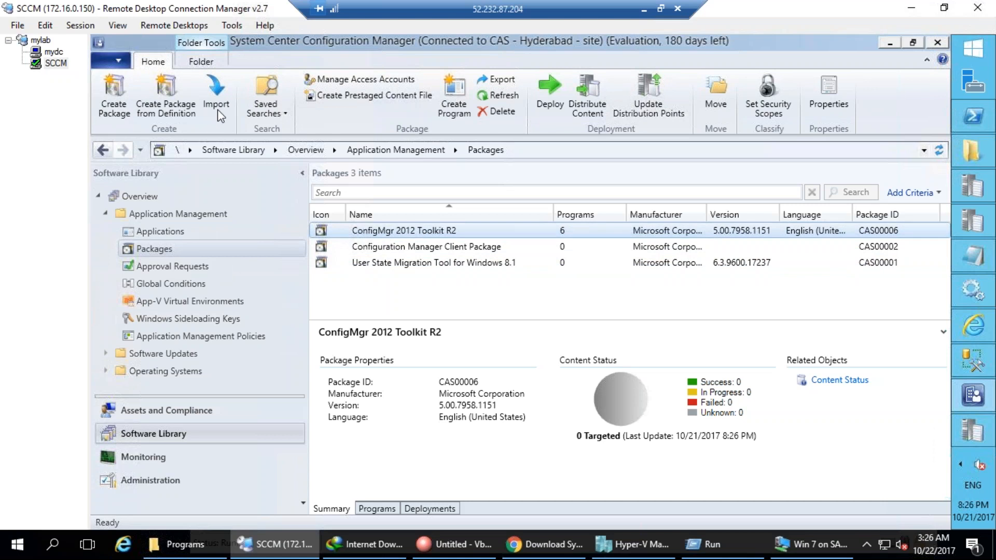
click(372, 509)
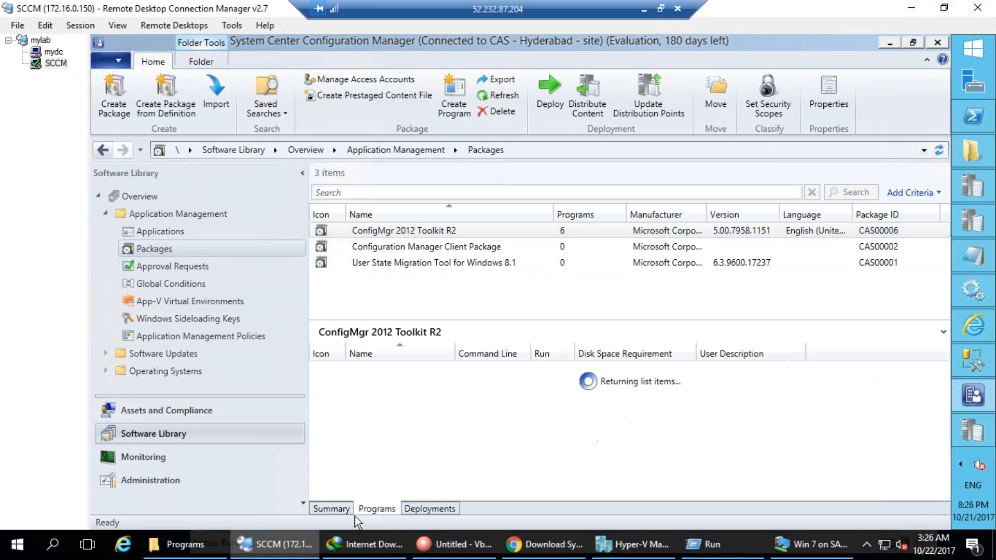
drag(496, 316, 495, 289)
Widen the Command Line column to reveal each program's full msiexec command.
mouse_move(394, 164)
mouse_down()
mouse_move(568, 494)
mouse_move(323, 138)
mouse_up()
drag(408, 211, 429, 209)
drag(460, 176, 461, 175)
mouse_move(167, 238)
mouse_down()
mouse_move(136, 234)
mouse_move(113, 249)
mouse_move(184, 259)
mouse_up()
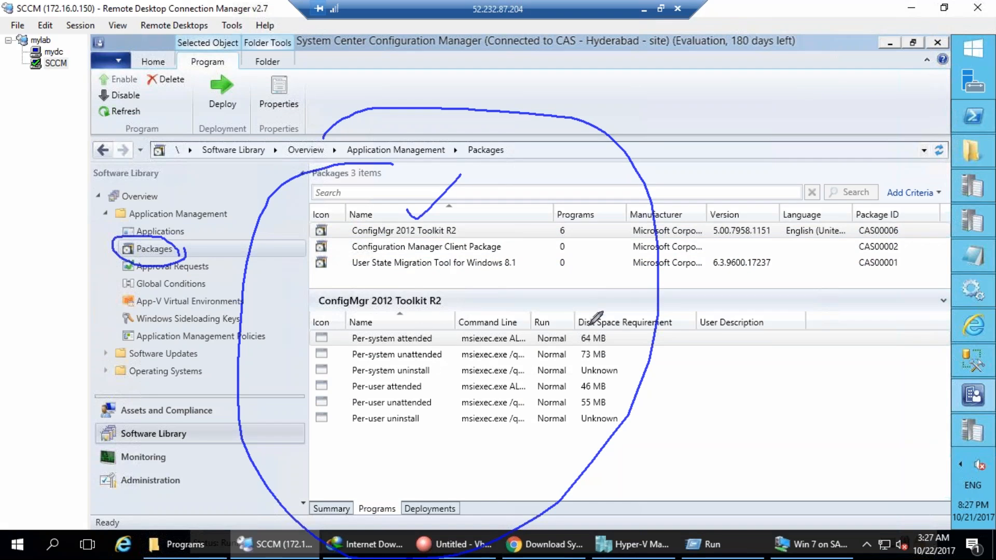
key(Escape)
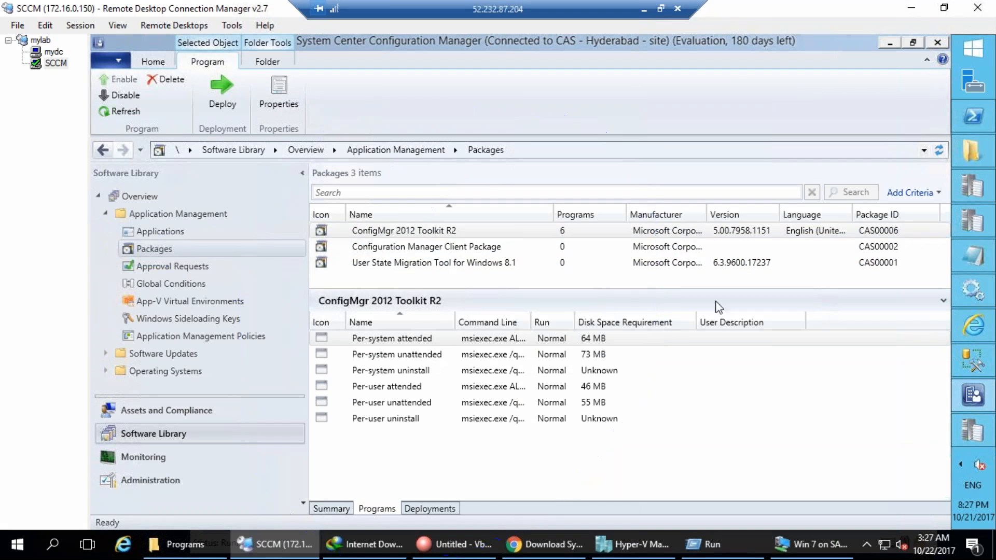
double_click(529, 318)
click(530, 319)
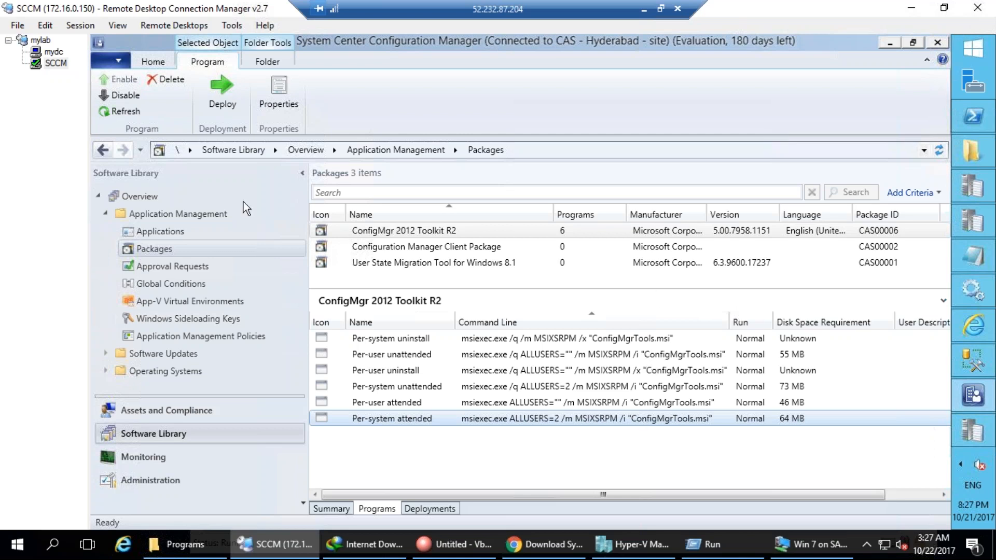
click(145, 247)
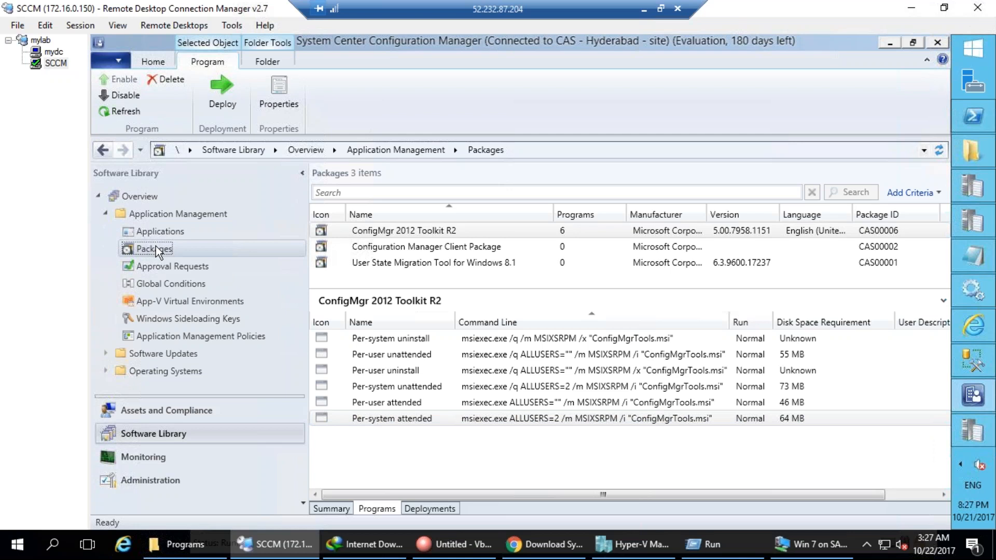
right_click(410, 227)
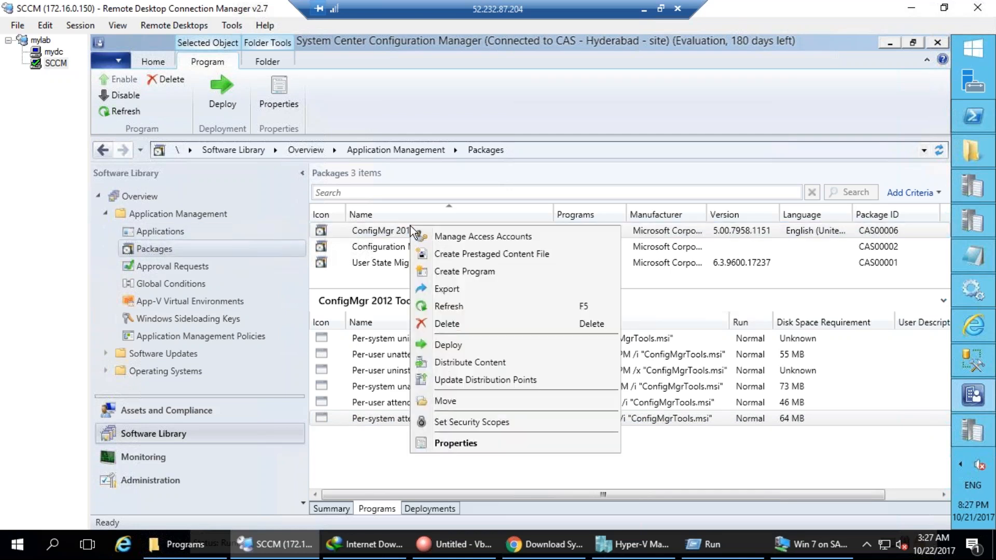
click(451, 442)
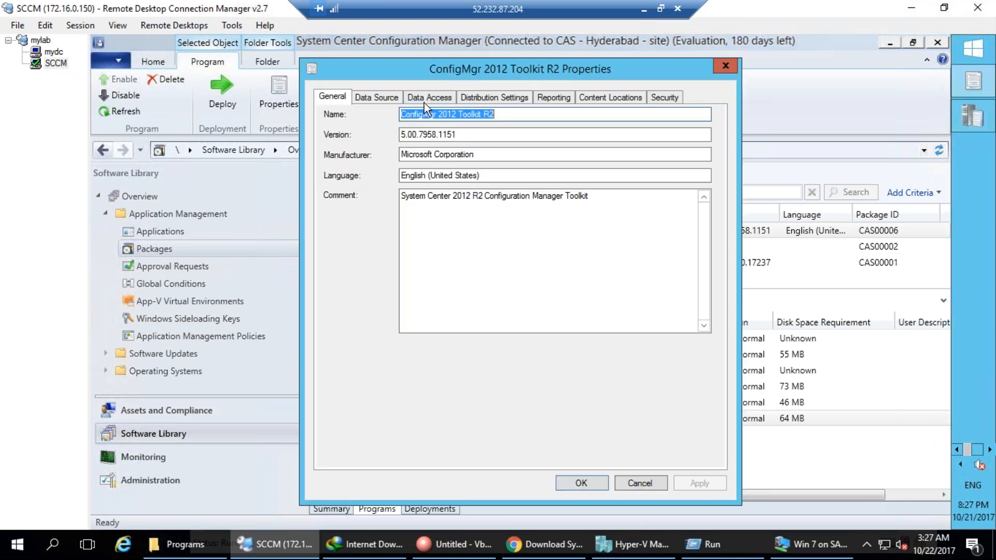
click(381, 95)
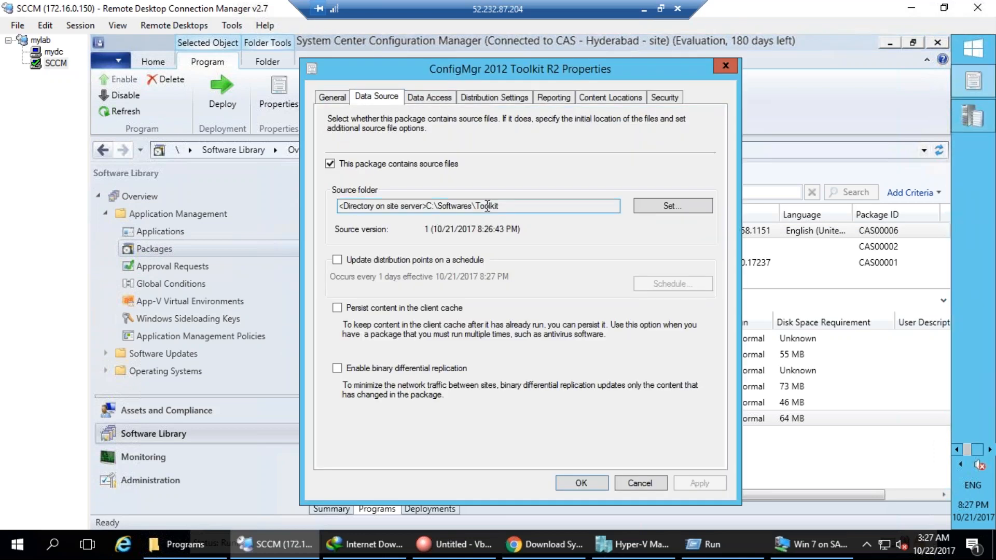
drag(426, 206, 534, 206)
click(655, 485)
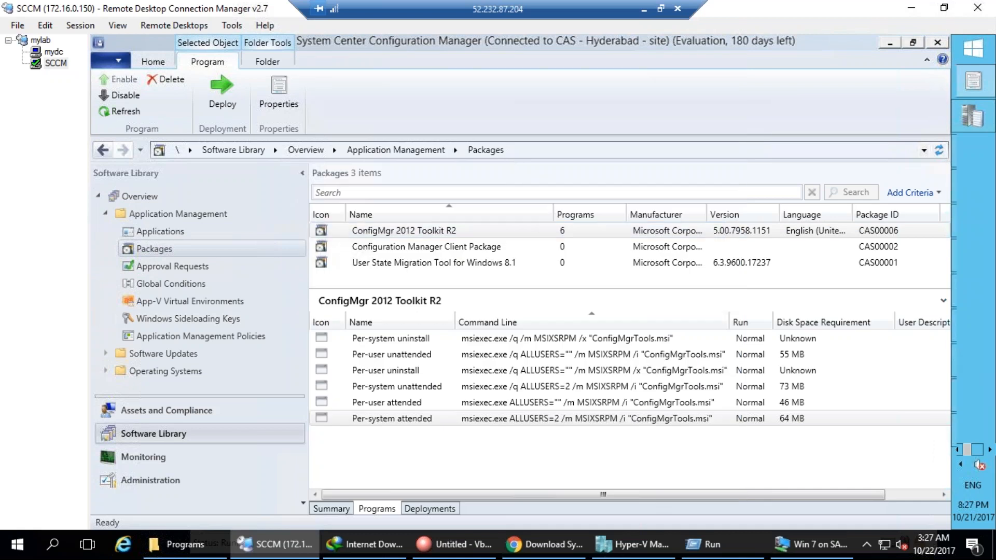
click(327, 509)
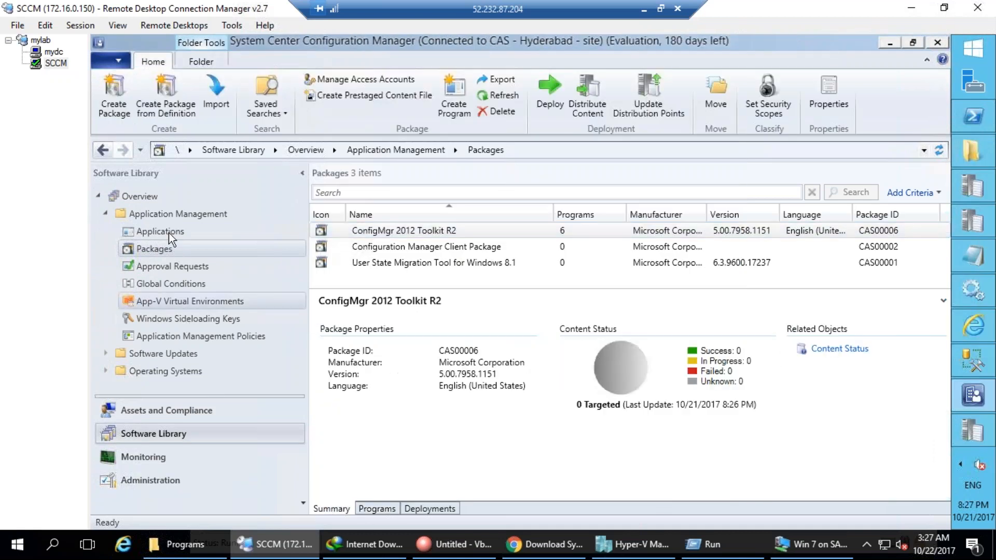
click(378, 509)
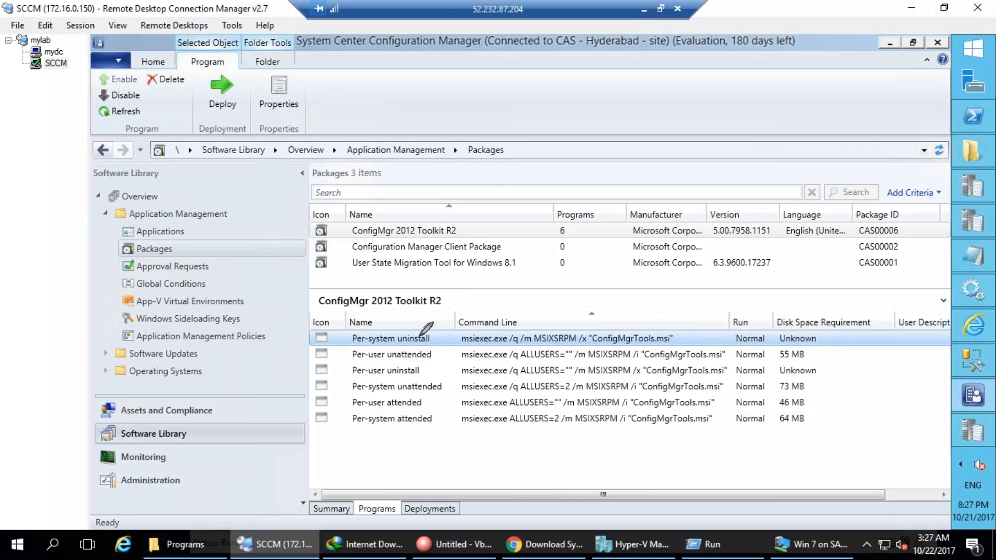
mouse_move(374, 317)
mouse_down()
mouse_move(337, 334)
mouse_move(338, 410)
mouse_move(402, 460)
mouse_move(465, 371)
mouse_move(427, 300)
mouse_move(500, 334)
mouse_move(495, 297)
mouse_move(562, 266)
mouse_move(600, 316)
mouse_move(617, 305)
mouse_up()
key(Escape)
Open the Per-system uninstall program's properties and review the Run option, keeping Normal.
double_click(401, 340)
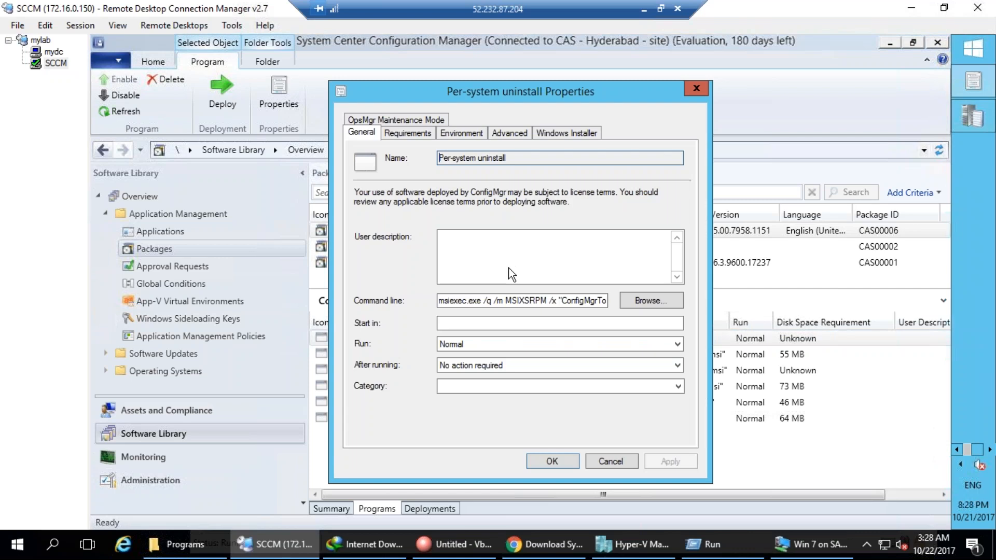
key(ctrl+2)
mouse_move(423, 278)
mouse_down()
mouse_move(496, 319)
mouse_move(627, 310)
mouse_move(422, 271)
mouse_up()
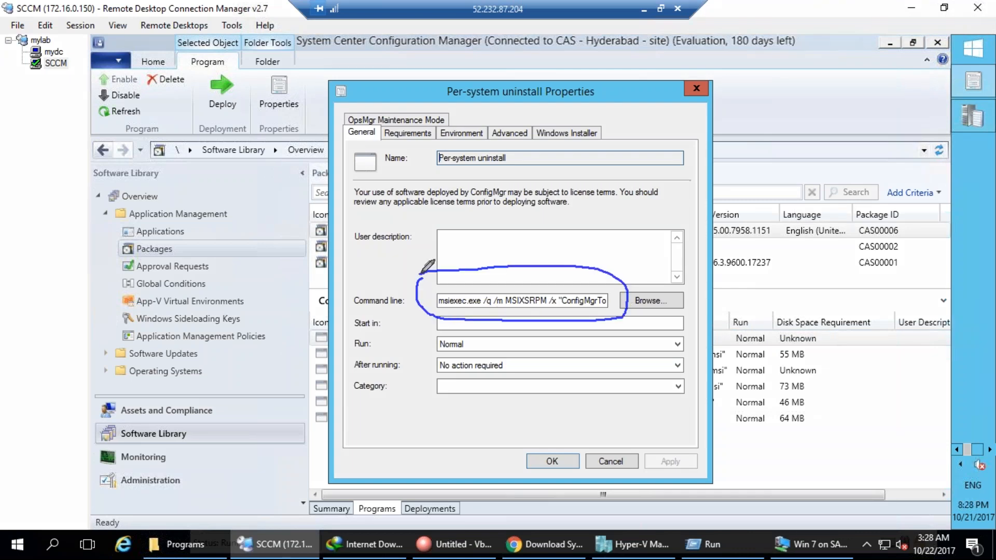
key(e)
key(Escape)
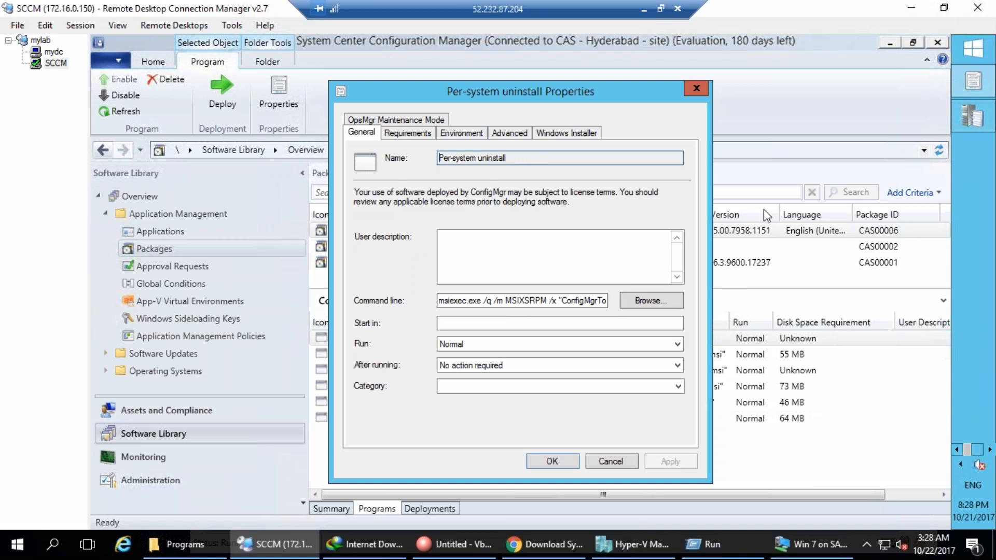
click(677, 345)
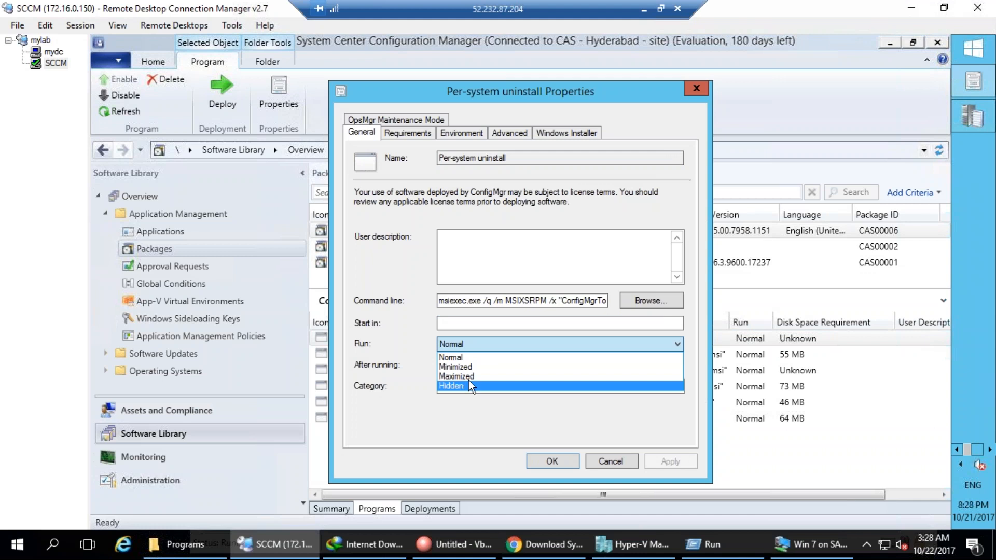
click(413, 325)
key(shift+Tab)
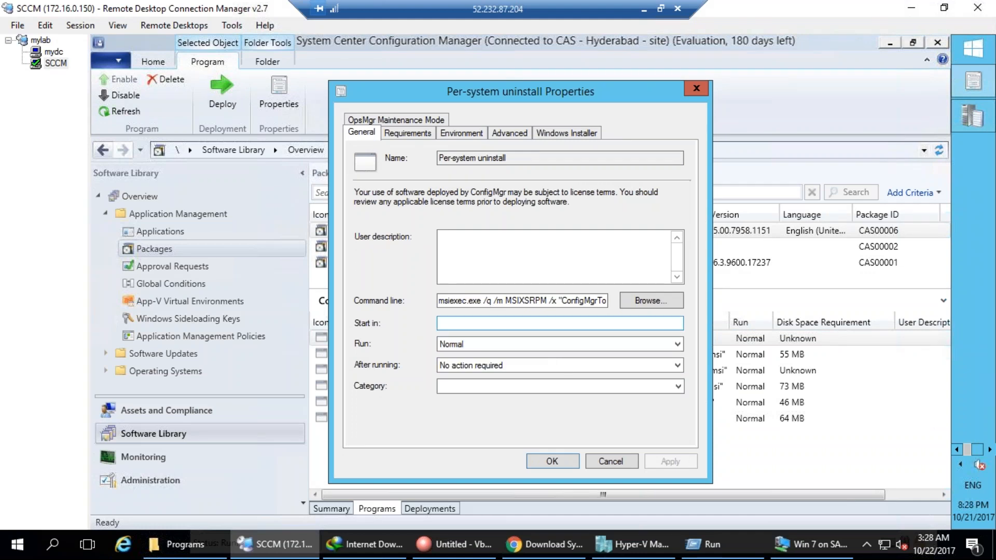
Review the quiet /q command line and keep After running at No action required.
drag(483, 304, 488, 304)
click(492, 303)
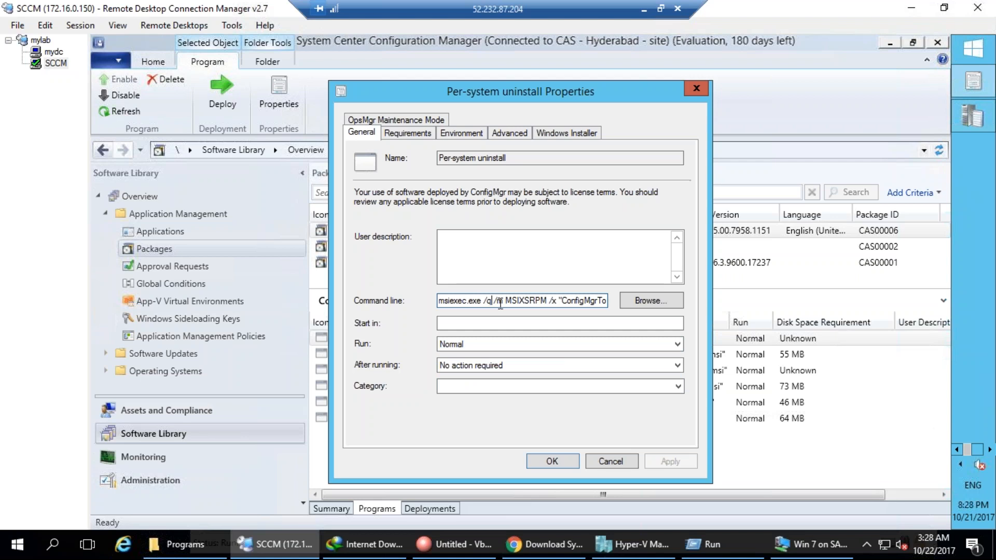
click(506, 339)
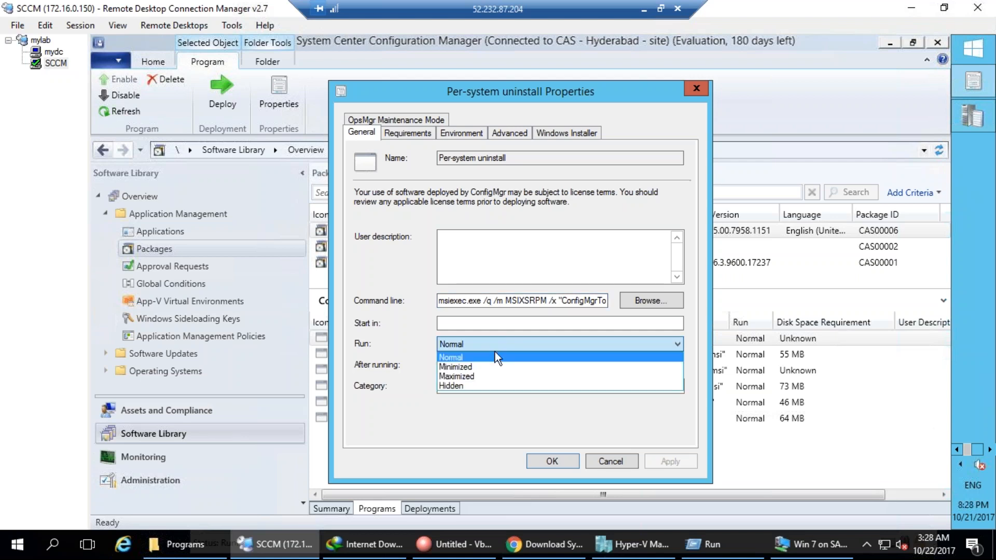
click(403, 356)
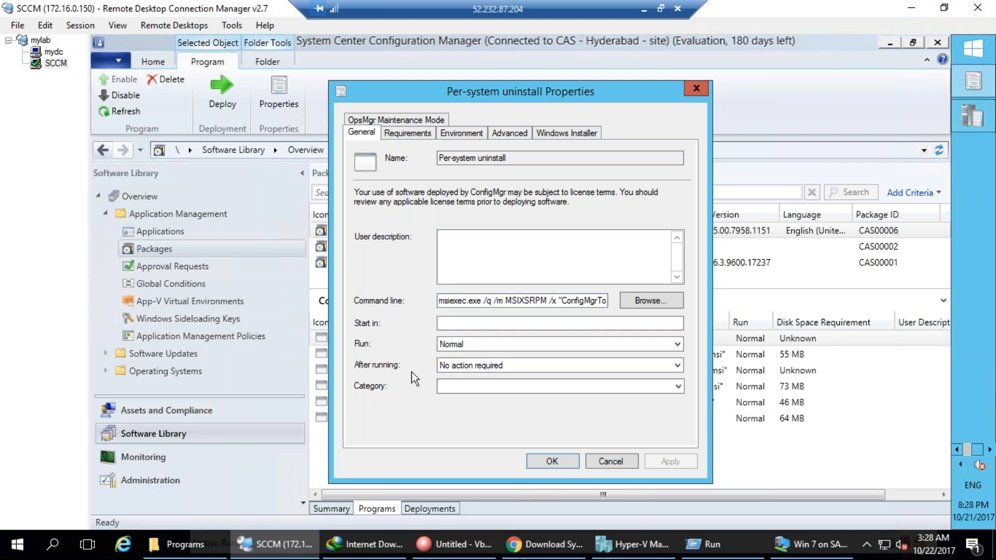
drag(448, 306, 612, 307)
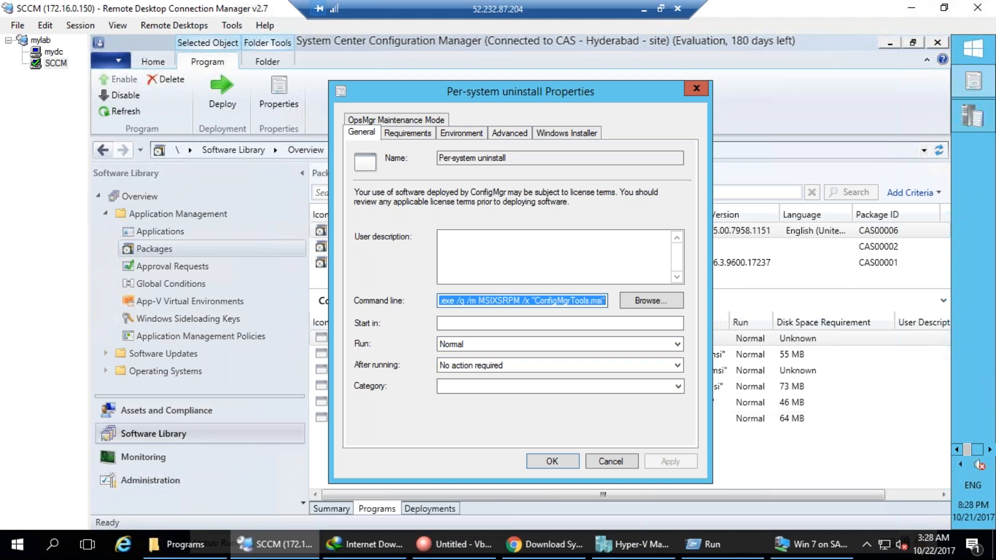
click(472, 366)
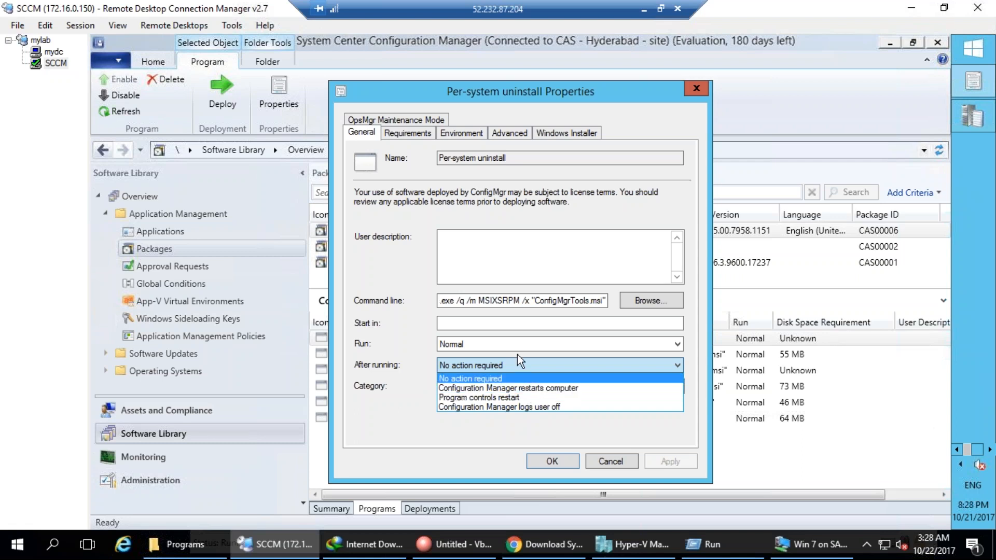
click(487, 380)
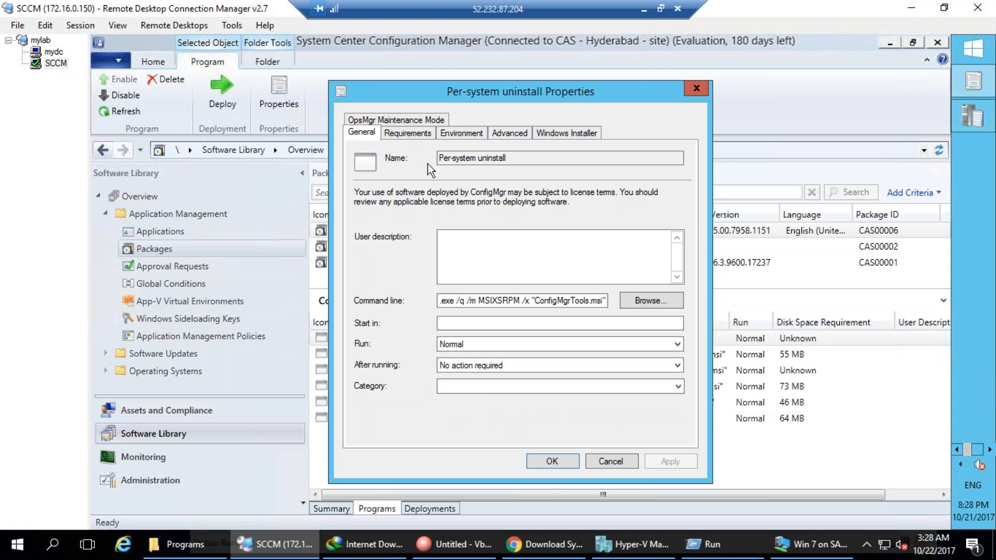
click(423, 136)
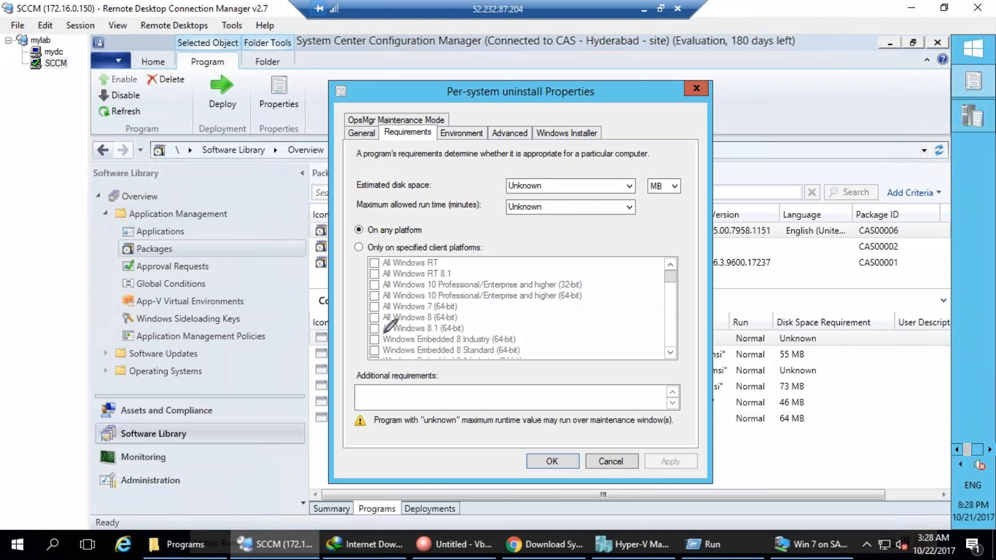
Annotate example requirements such as All Windows 7 (64-bit) and a 60 min run time.
mouse_move(378, 299)
mouse_down()
mouse_move(363, 308)
mouse_move(379, 309)
mouse_up()
drag(458, 308, 502, 287)
mouse_move(552, 198)
mouse_down()
mouse_move(492, 218)
mouse_move(550, 234)
mouse_move(548, 197)
mouse_move(598, 245)
mouse_move(595, 225)
mouse_move(616, 243)
mouse_move(701, 221)
mouse_up()
click(648, 211)
drag(618, 227, 681, 262)
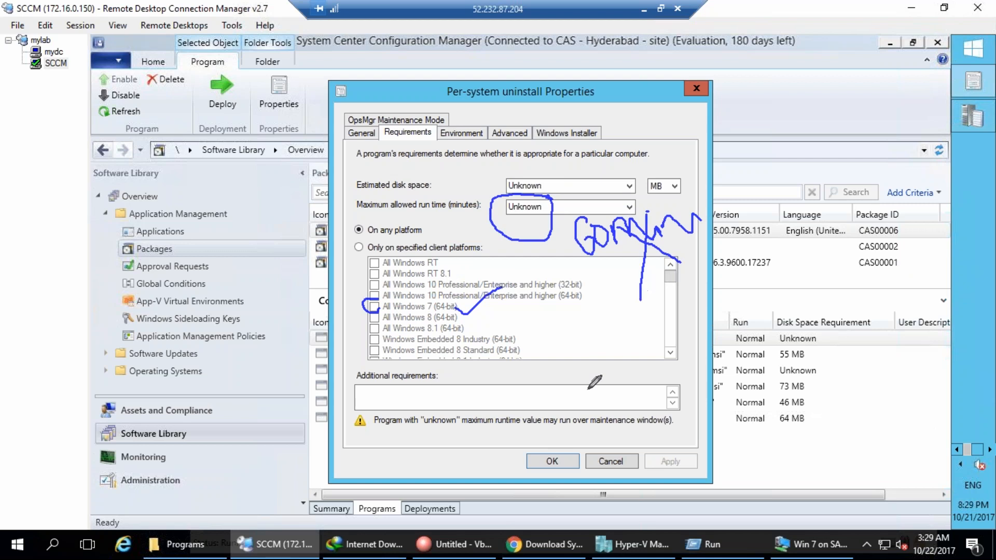
mouse_move(656, 214)
mouse_down()
mouse_move(723, 357)
mouse_move(728, 334)
mouse_up()
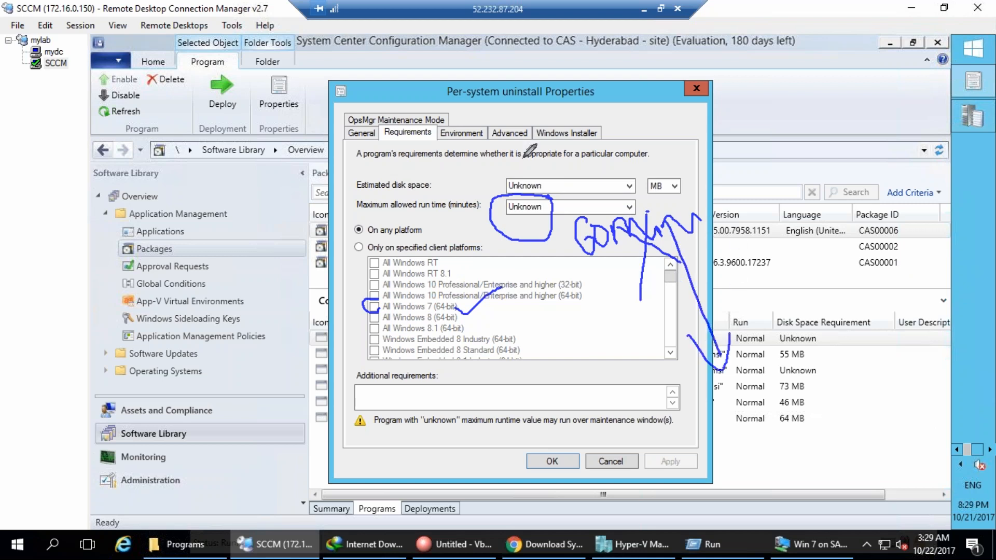
mouse_move(568, 160)
mouse_down()
mouse_move(501, 162)
mouse_move(517, 198)
mouse_move(564, 165)
mouse_move(580, 195)
mouse_move(611, 180)
mouse_up()
mouse_move(674, 167)
mouse_down()
mouse_move(674, 203)
mouse_move(704, 151)
mouse_up()
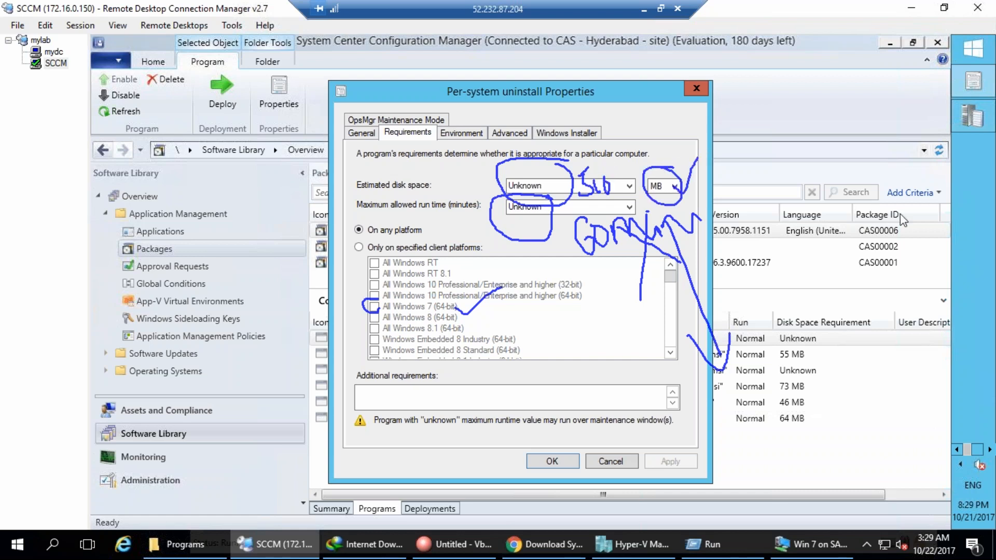
key(Escape)
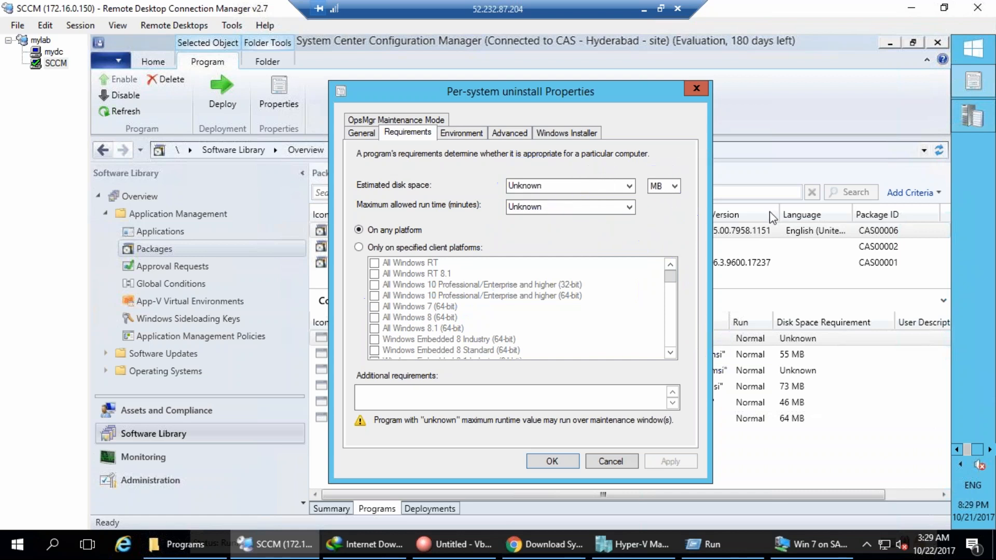
Check the disk space and maximum run time choices, leaving both Unknown.
click(629, 186)
click(625, 203)
click(628, 207)
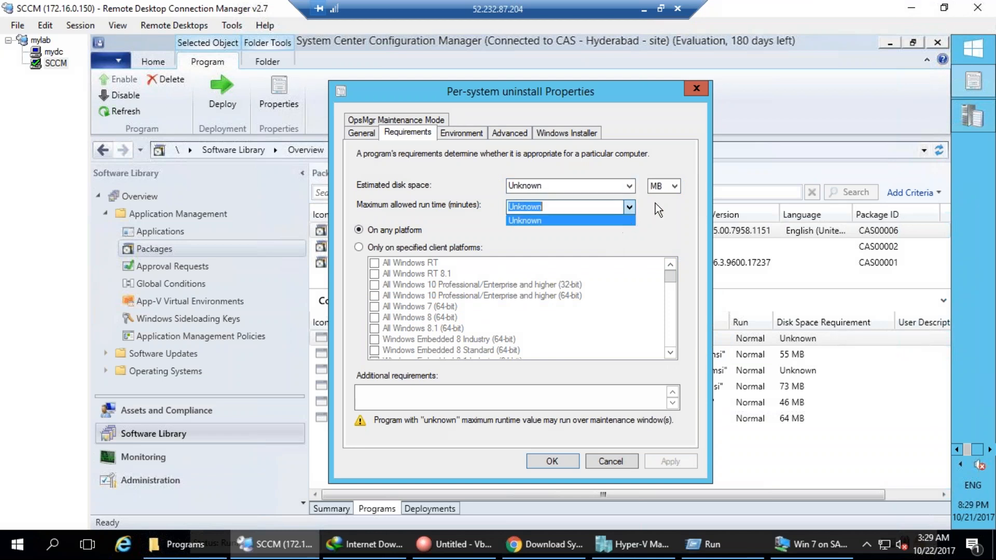
click(676, 190)
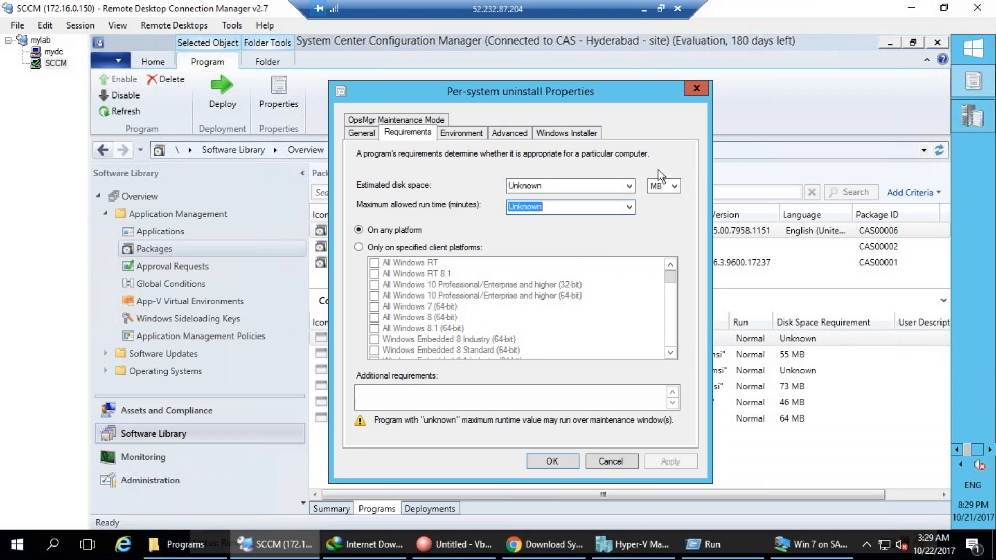
click(674, 187)
click(674, 187)
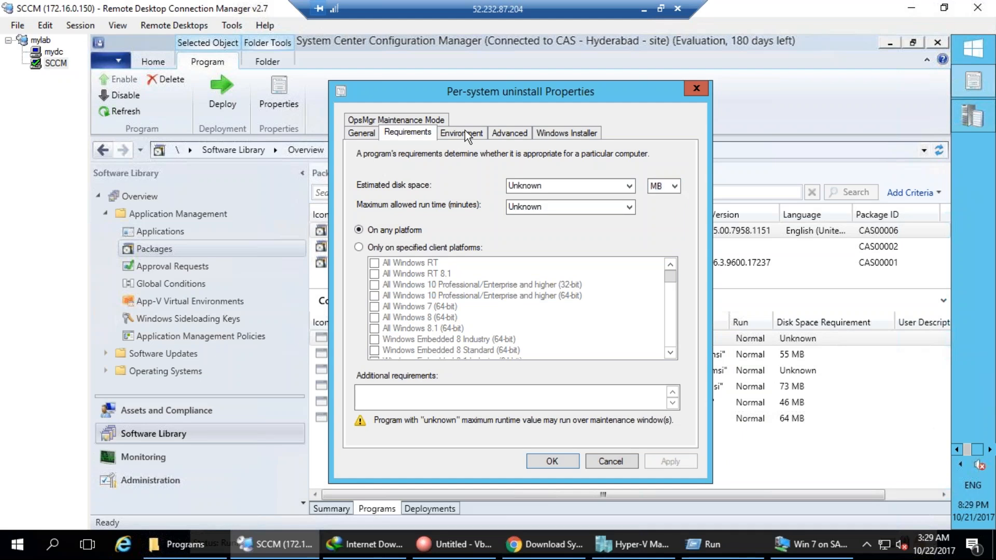
Review the Environment, Advanced and Windows Installer tabs, then cancel without changes.
click(461, 133)
click(511, 134)
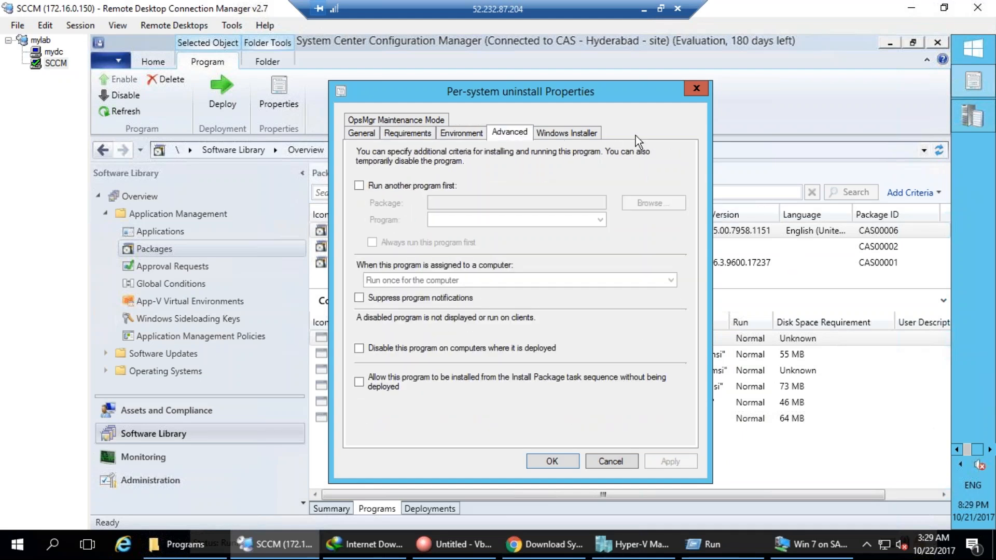
click(576, 133)
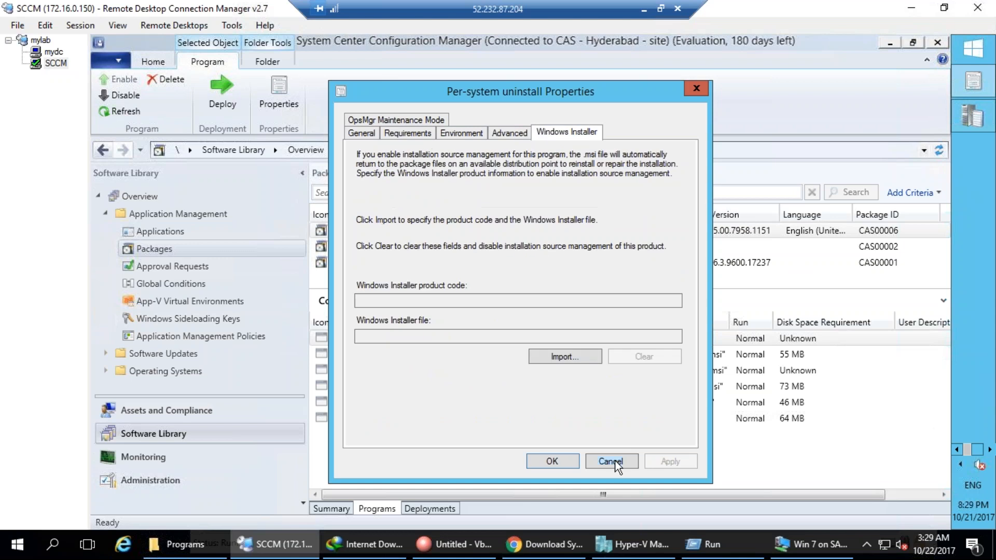
click(610, 462)
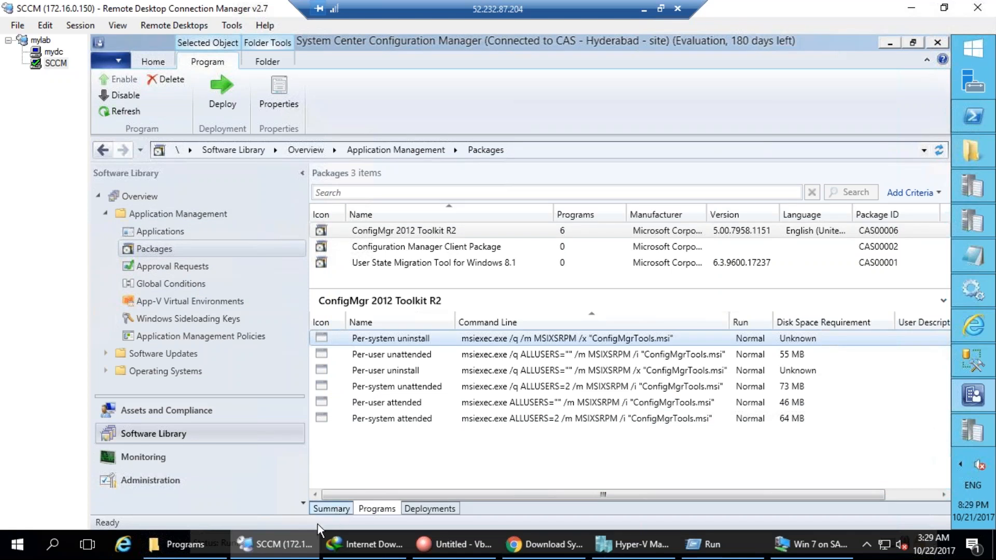
Compare the Toolkit R2 summary with the Configuration Manager Client Package's 1-targeted content status.
click(331, 509)
mouse_move(653, 336)
mouse_down()
mouse_move(642, 325)
mouse_move(605, 441)
mouse_move(716, 404)
mouse_move(629, 303)
mouse_up()
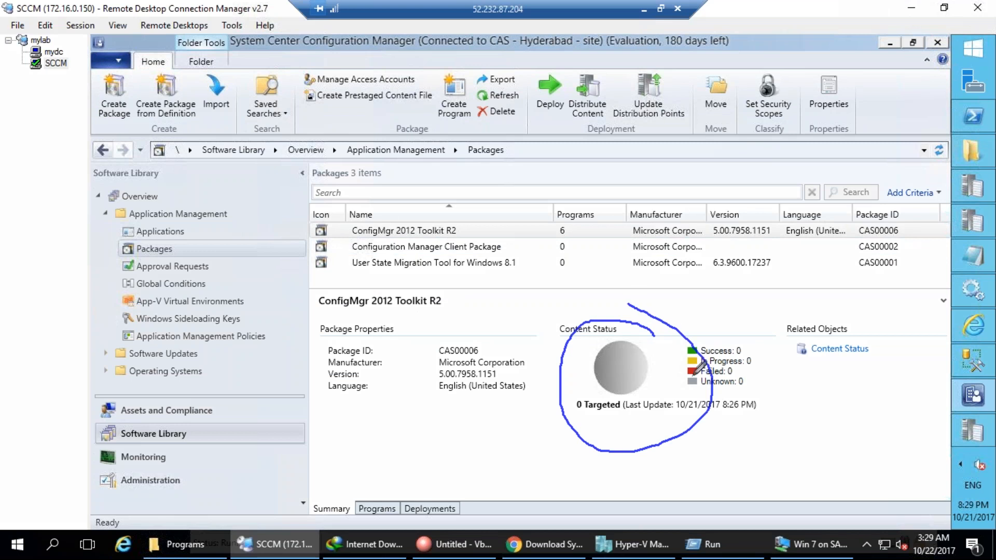
click(457, 247)
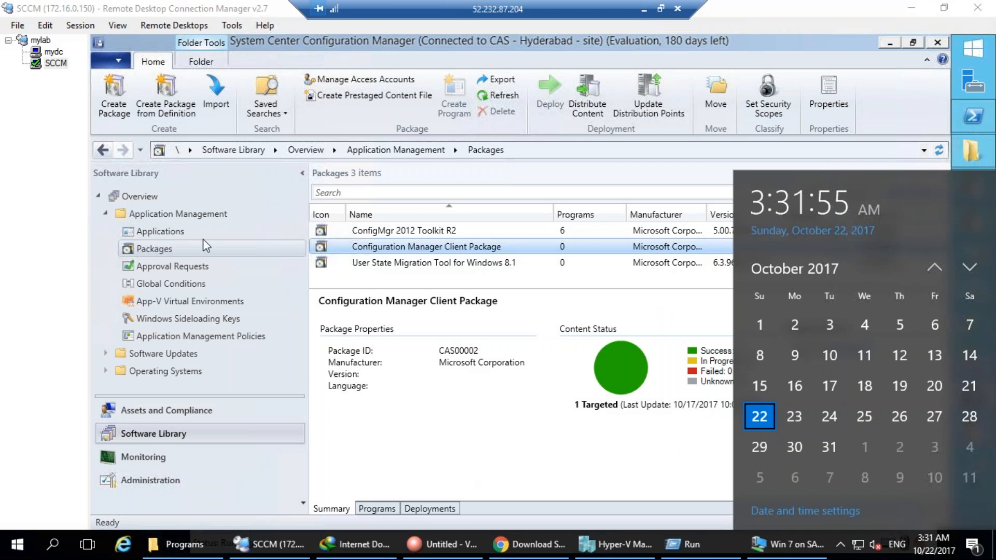
mouse_move(546, 433)
mouse_down()
mouse_move(519, 450)
mouse_move(542, 428)
mouse_move(532, 441)
mouse_up()
mouse_move(552, 466)
mouse_down()
mouse_move(551, 489)
mouse_move(566, 483)
mouse_up()
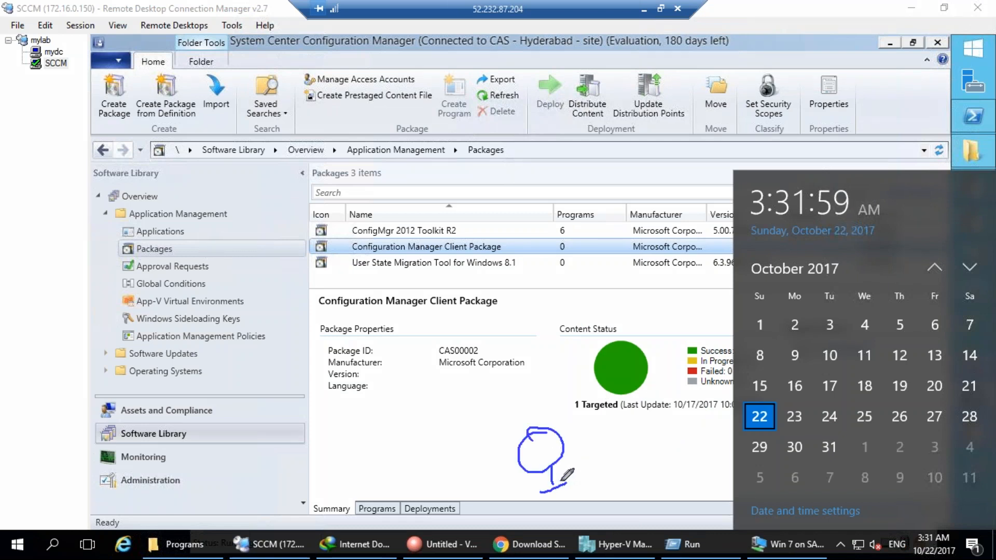
mouse_move(446, 190)
mouse_down()
mouse_move(521, 171)
mouse_move(550, 151)
mouse_move(583, 156)
mouse_up()
mouse_move(539, 112)
mouse_down()
mouse_move(559, 113)
mouse_move(571, 252)
mouse_move(524, 131)
mouse_up()
mouse_move(521, 222)
mouse_down()
mouse_move(560, 190)
mouse_move(524, 236)
mouse_move(523, 215)
mouse_up()
mouse_move(433, 231)
mouse_down()
mouse_move(400, 213)
mouse_move(412, 232)
mouse_move(521, 239)
mouse_move(542, 223)
mouse_up()
mouse_move(463, 146)
mouse_down()
mouse_move(461, 157)
mouse_move(484, 160)
mouse_move(448, 147)
mouse_move(493, 150)
mouse_move(545, 205)
mouse_move(539, 223)
mouse_move(562, 225)
mouse_move(566, 243)
mouse_move(611, 226)
mouse_up()
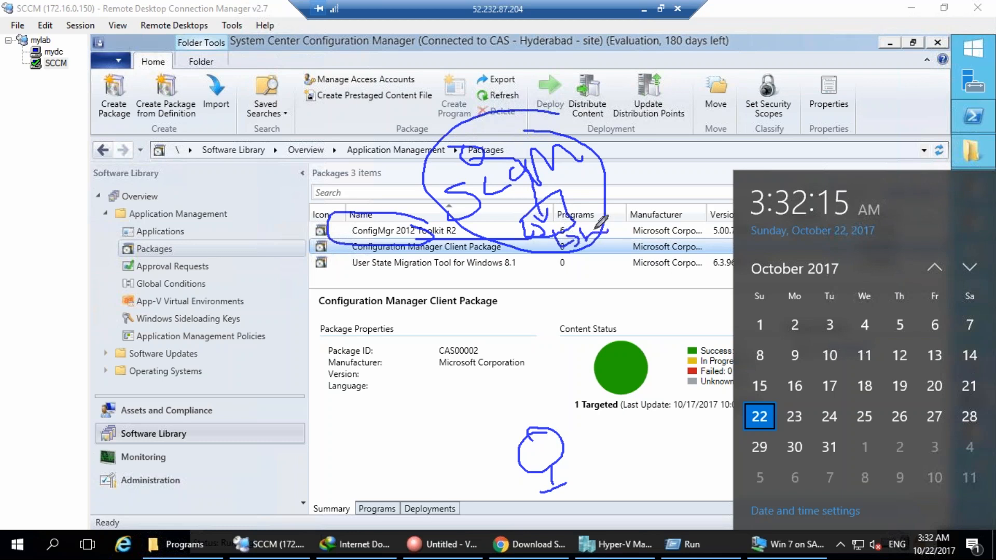
mouse_move(544, 243)
mouse_down()
mouse_move(563, 247)
mouse_move(557, 253)
mouse_up()
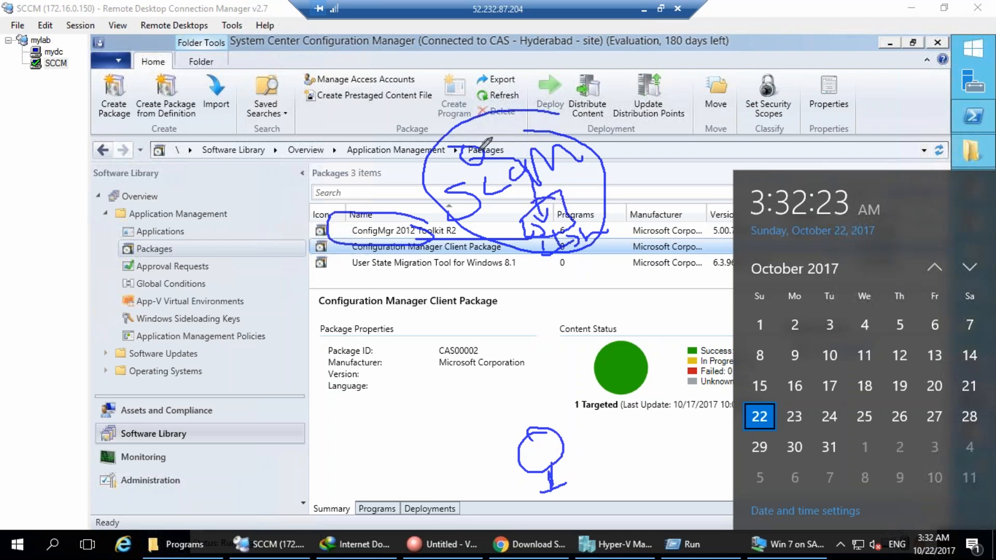
mouse_move(465, 136)
mouse_down()
mouse_move(438, 145)
mouse_move(488, 168)
mouse_move(470, 160)
mouse_up()
mouse_move(498, 126)
mouse_down()
mouse_move(465, 150)
mouse_move(423, 254)
mouse_move(546, 437)
mouse_move(542, 447)
mouse_move(553, 427)
mouse_move(595, 461)
mouse_move(648, 441)
mouse_up()
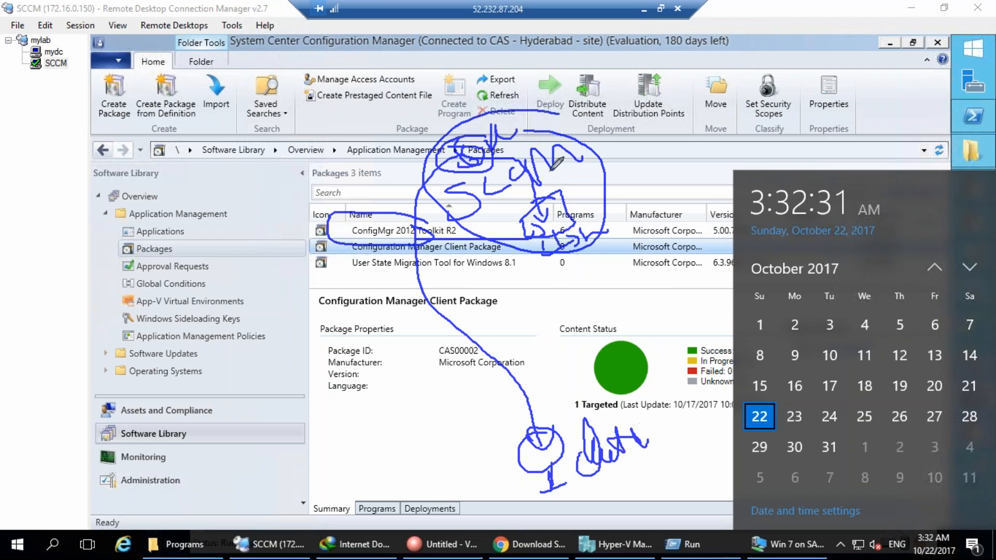
mouse_move(563, 235)
mouse_down()
mouse_move(577, 238)
mouse_move(613, 357)
mouse_move(568, 405)
mouse_move(590, 399)
mouse_up()
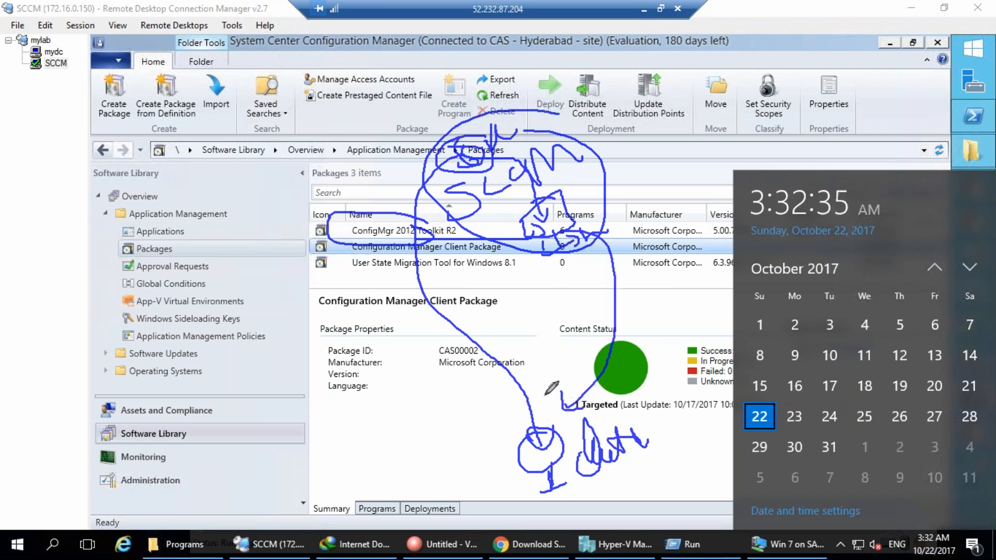
drag(366, 374, 360, 429)
drag(400, 393, 465, 393)
mouse_move(410, 315)
mouse_down()
mouse_move(425, 459)
mouse_move(424, 293)
mouse_up()
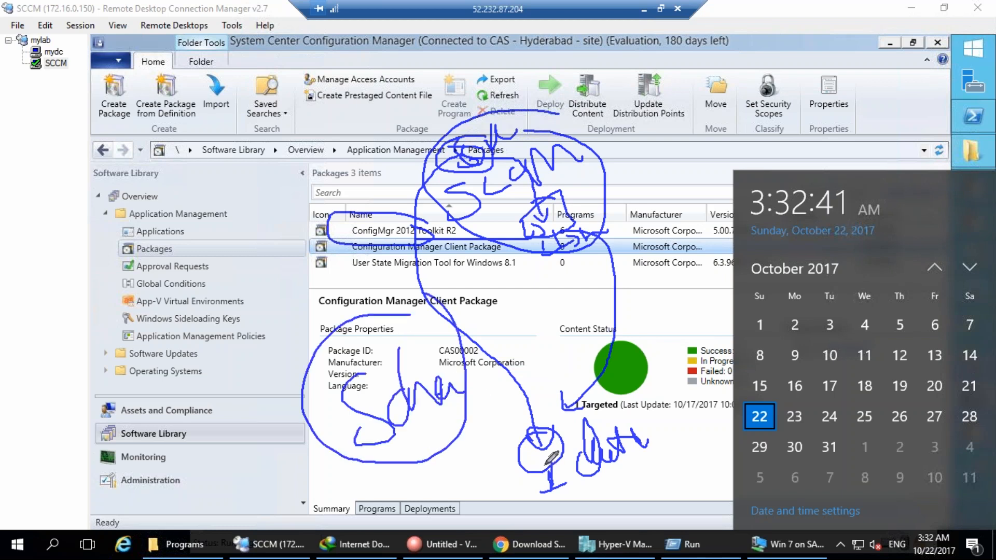
mouse_move(462, 143)
mouse_down()
mouse_move(432, 230)
mouse_move(527, 404)
mouse_move(524, 426)
mouse_move(563, 418)
mouse_up()
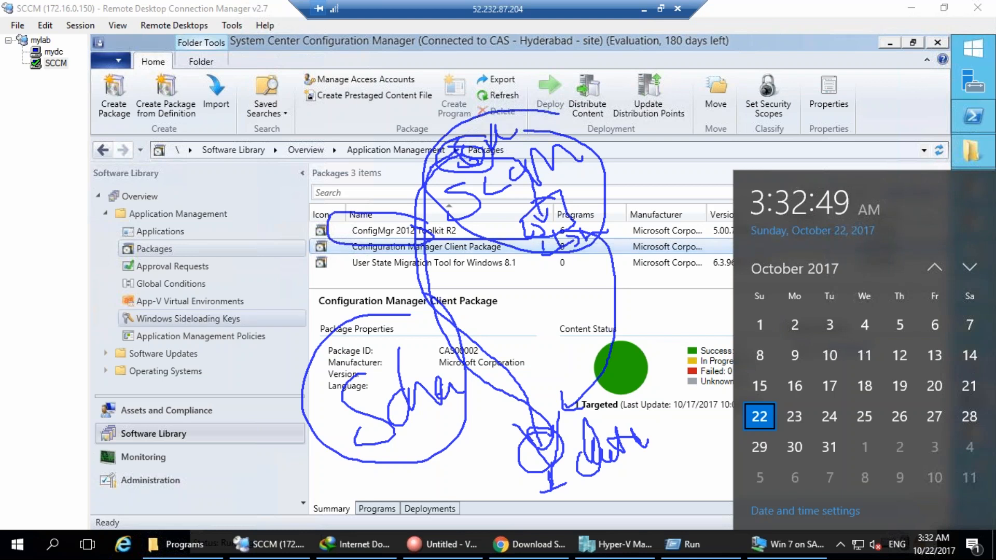
mouse_move(483, 151)
mouse_down()
mouse_move(456, 148)
mouse_move(492, 200)
mouse_move(459, 150)
mouse_move(482, 161)
mouse_move(511, 139)
mouse_move(581, 210)
mouse_move(597, 176)
mouse_move(555, 156)
mouse_move(601, 156)
mouse_up()
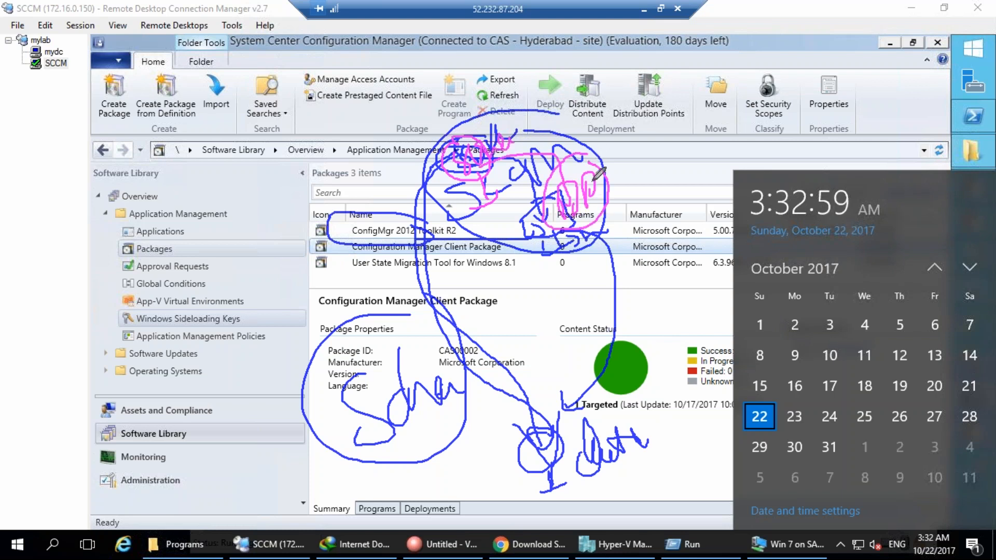
drag(613, 199, 643, 229)
mouse_move(645, 187)
mouse_down()
mouse_move(662, 177)
mouse_move(663, 206)
mouse_move(716, 147)
mouse_move(754, 140)
mouse_move(727, 155)
mouse_move(779, 139)
mouse_move(787, 147)
mouse_move(781, 106)
mouse_up()
drag(528, 457, 675, 205)
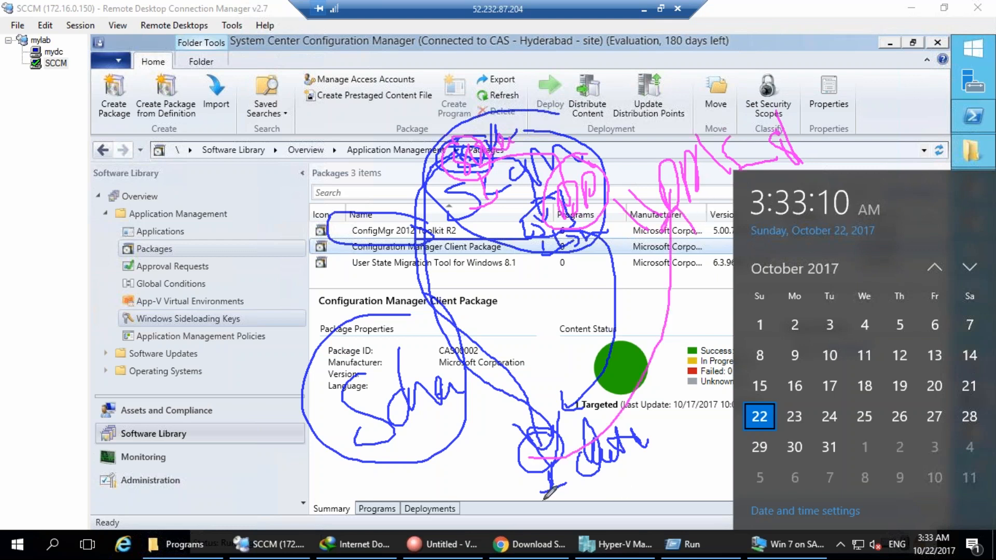
mouse_move(465, 496)
mouse_down()
mouse_move(462, 519)
mouse_move(493, 495)
mouse_move(553, 506)
mouse_move(581, 477)
mouse_move(603, 516)
mouse_move(483, 558)
mouse_move(607, 491)
mouse_up()
mouse_move(366, 445)
mouse_down()
mouse_move(421, 433)
mouse_move(394, 441)
mouse_move(471, 483)
mouse_up()
mouse_move(207, 467)
mouse_down()
mouse_move(210, 516)
mouse_move(223, 467)
mouse_move(244, 479)
mouse_move(249, 468)
mouse_move(358, 537)
mouse_move(498, 516)
mouse_up()
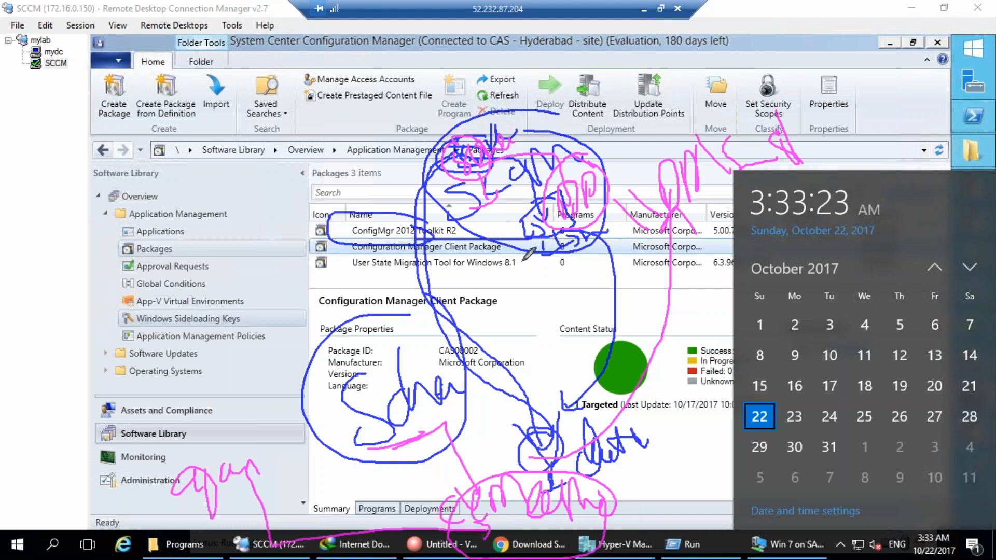
drag(586, 466, 708, 441)
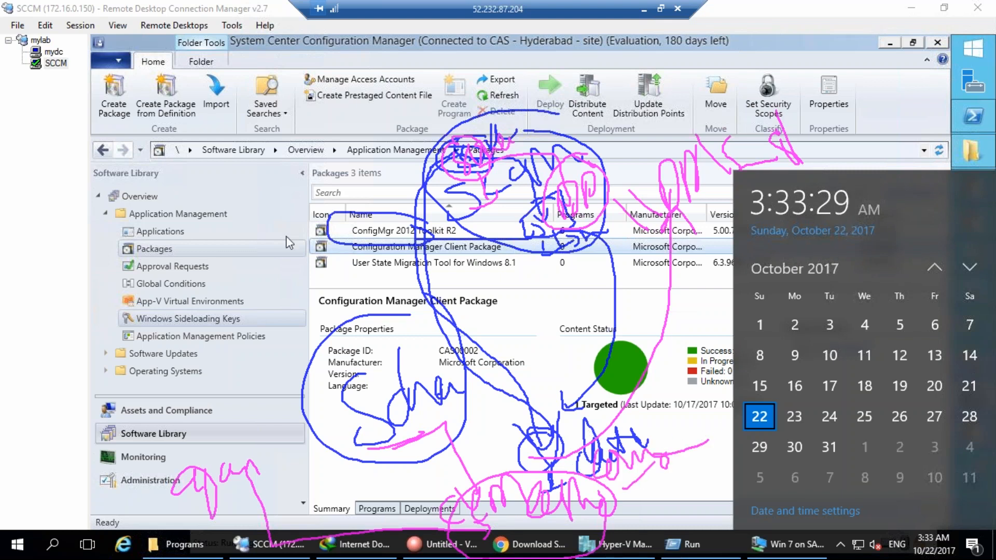
key(Escape)
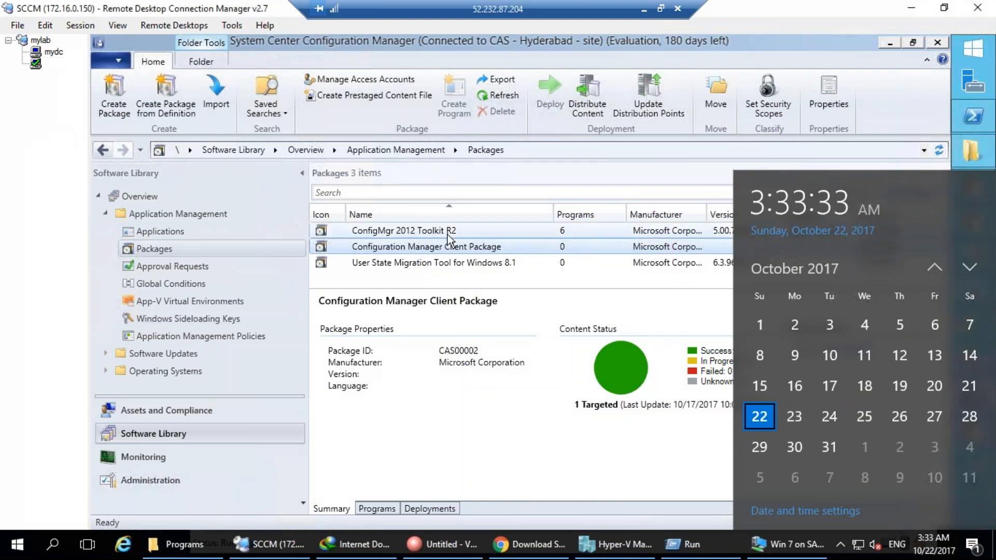
Distribute ConfigMgr 2012 Toolkit R2 content, adding distribution point INHYDTATA-CM01.TATA.LOCAL.
click(418, 231)
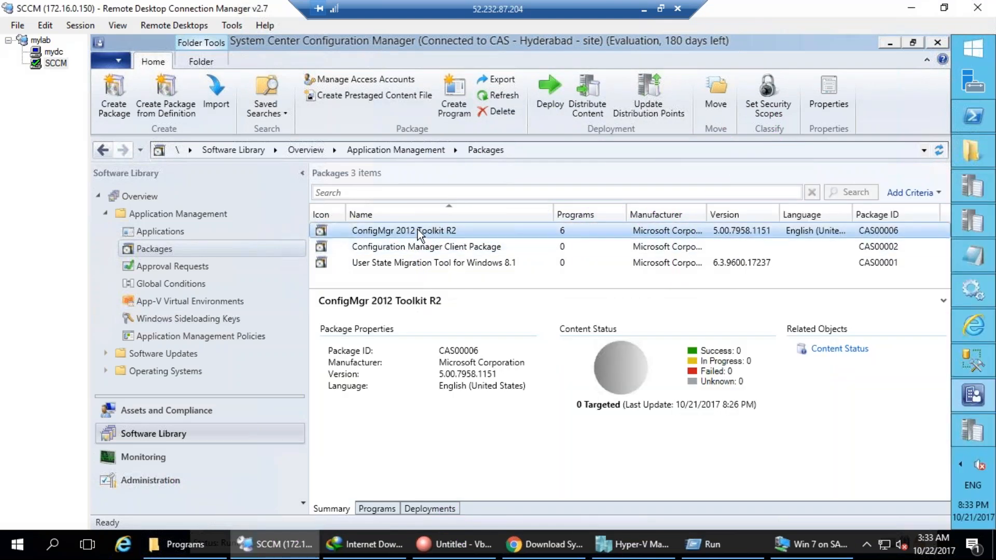
right_click(418, 232)
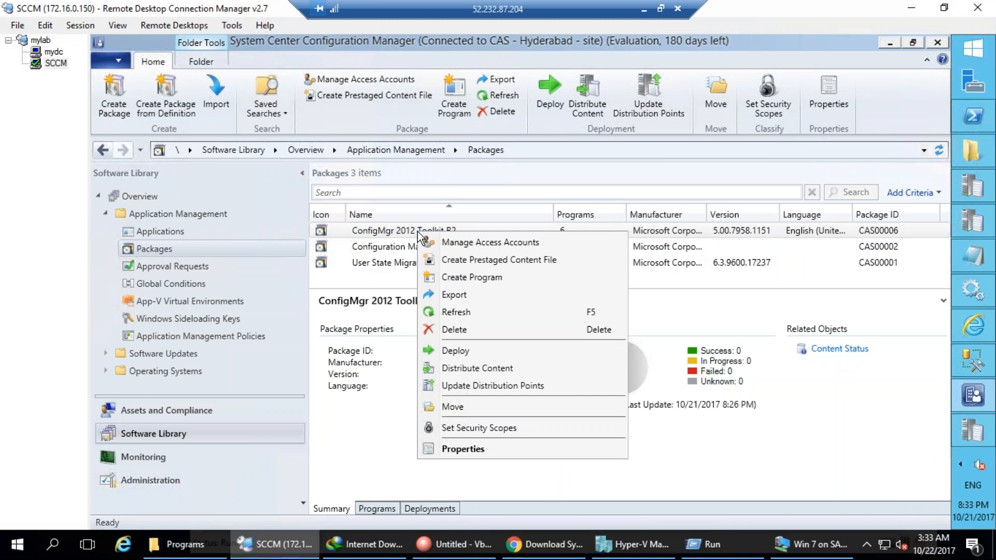
click(456, 368)
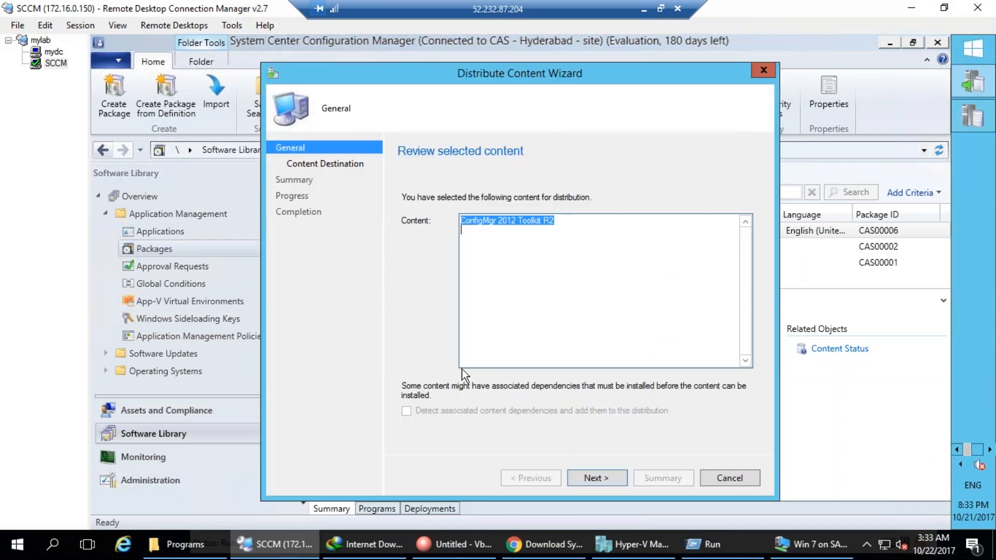
click(595, 477)
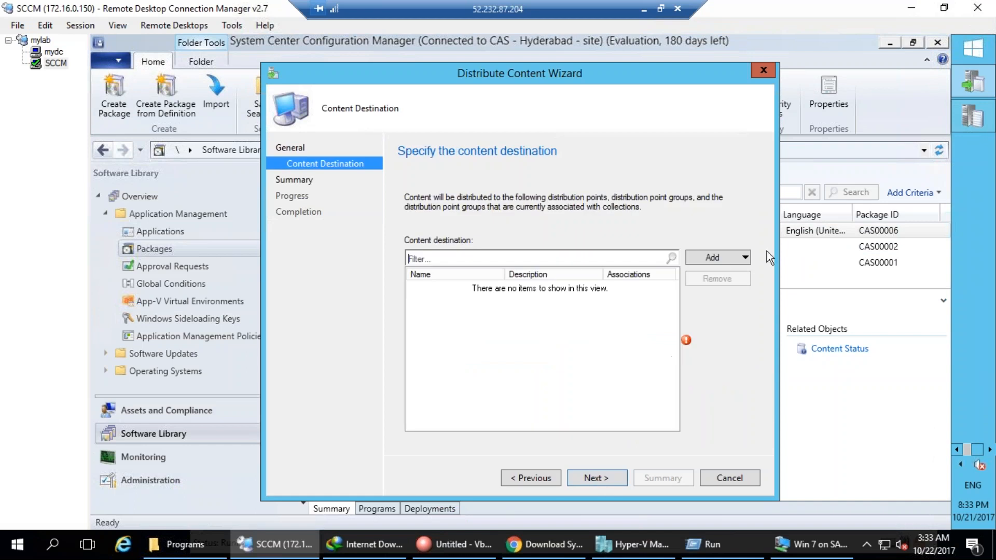
click(720, 254)
click(715, 288)
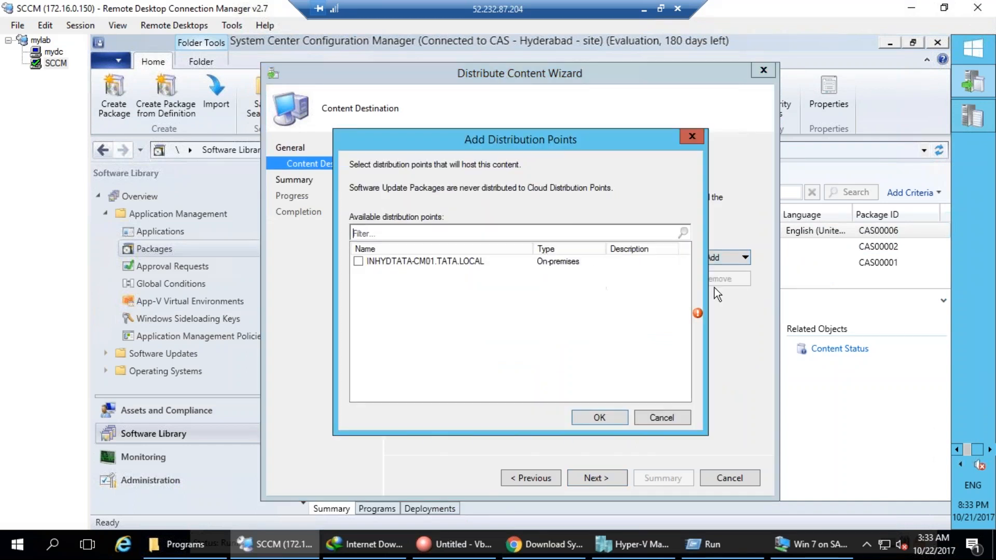
click(358, 262)
click(601, 418)
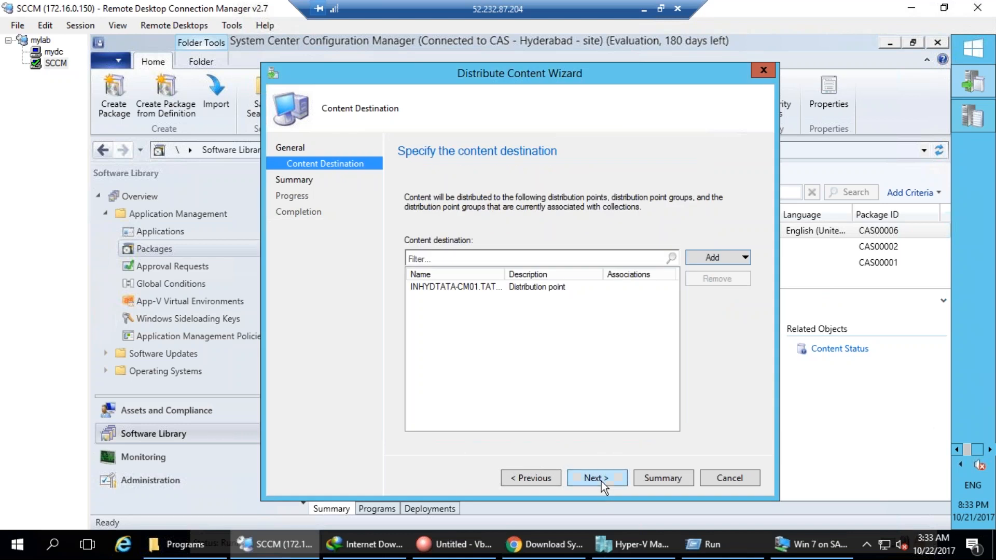
Finish the Distribute Content Wizard, confirm it completed successfully, and close it.
click(601, 480)
click(602, 480)
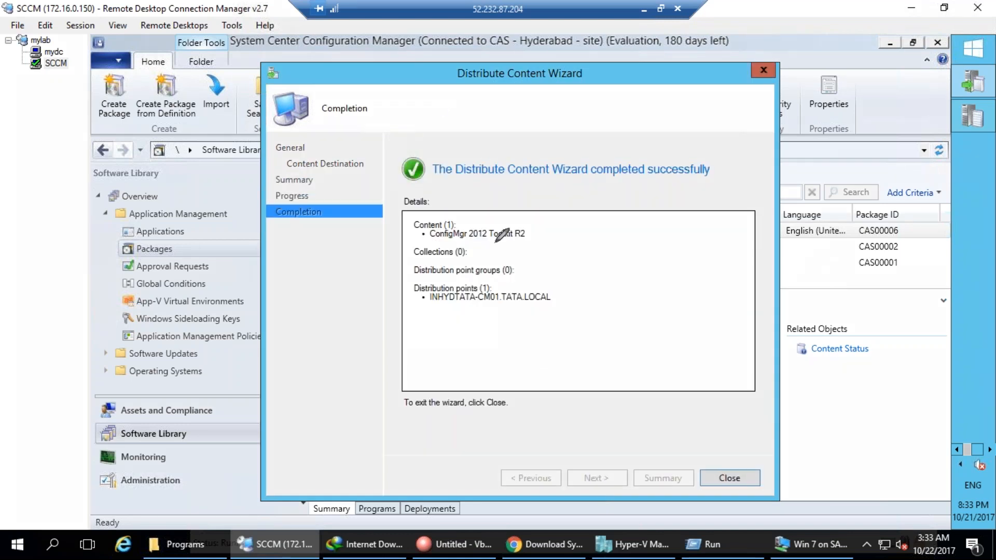
drag(436, 119, 433, 129)
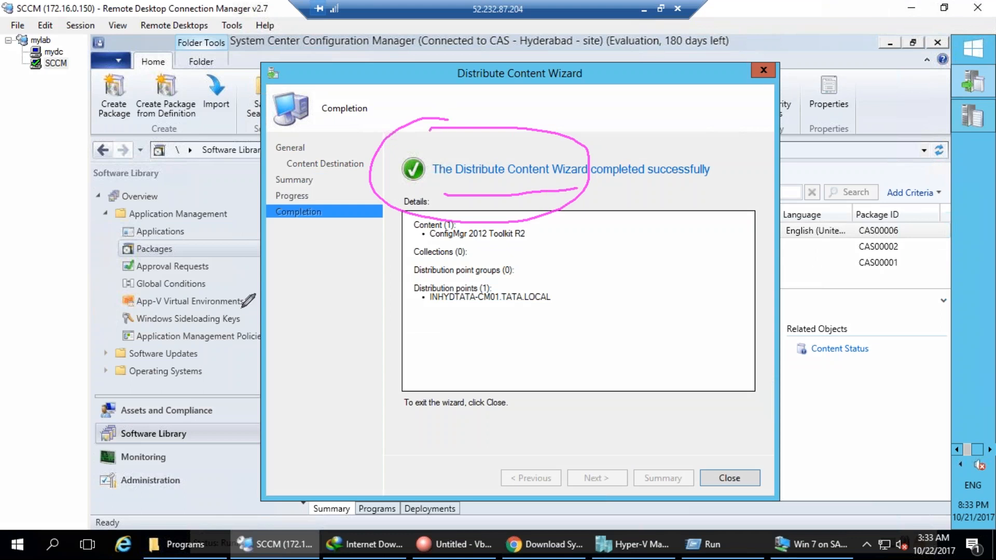
click(285, 238)
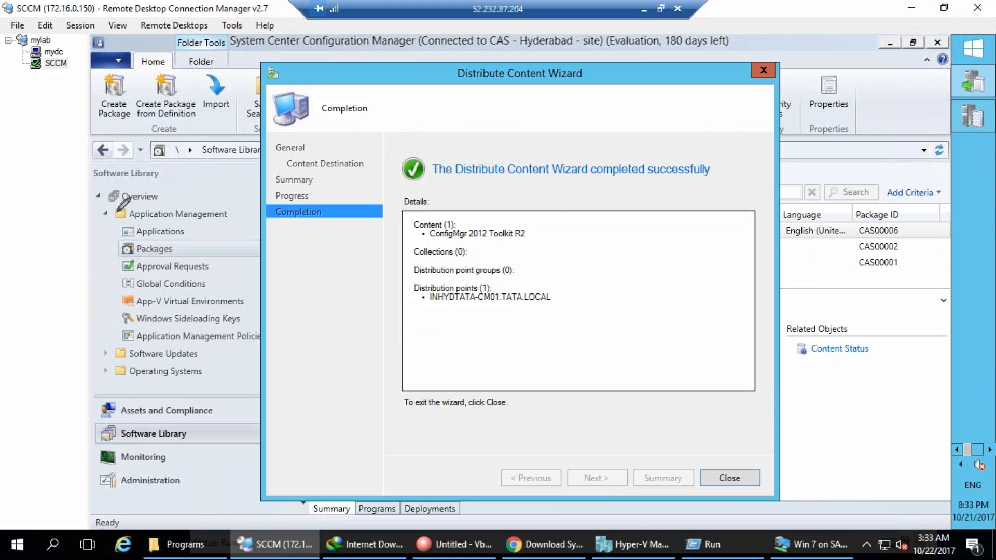
click(729, 477)
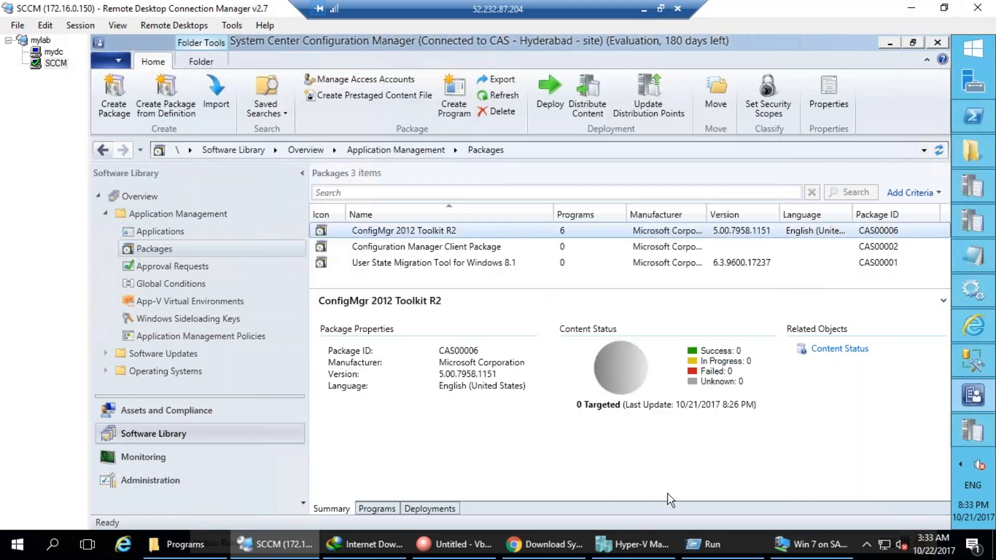
Refresh ConfigMgr 2012 Toolkit R2 so Content Status reads 1 targeted, 1 success.
click(438, 247)
click(437, 233)
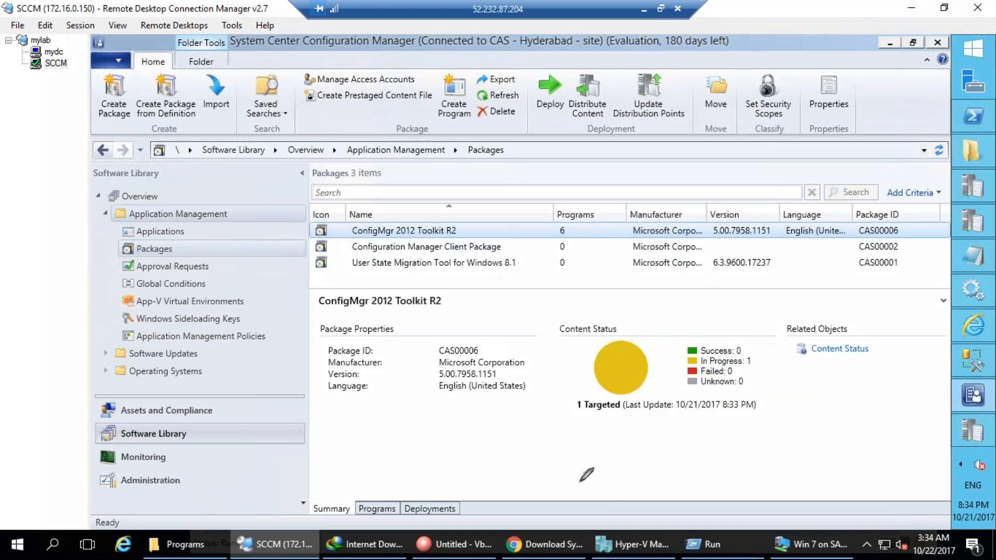
drag(746, 351, 665, 347)
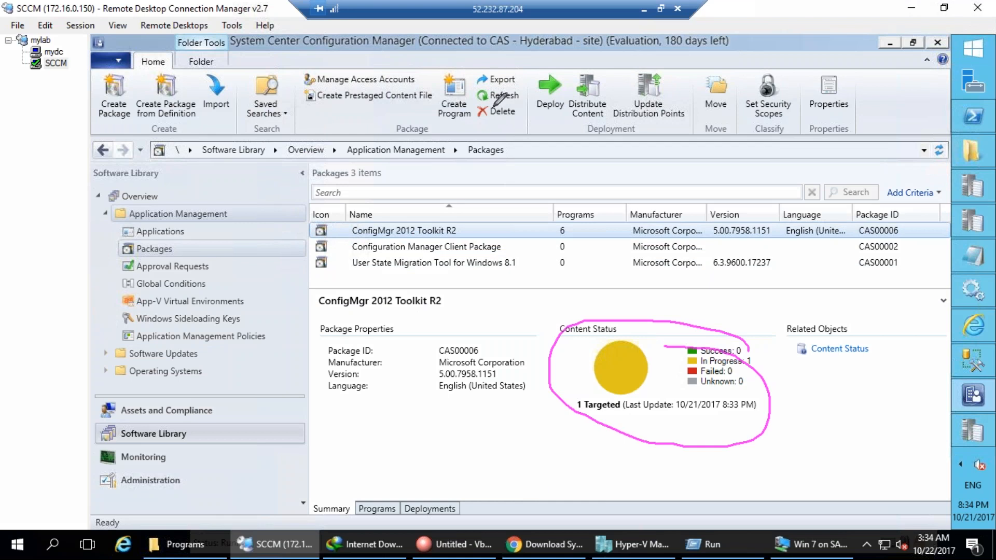
click(502, 96)
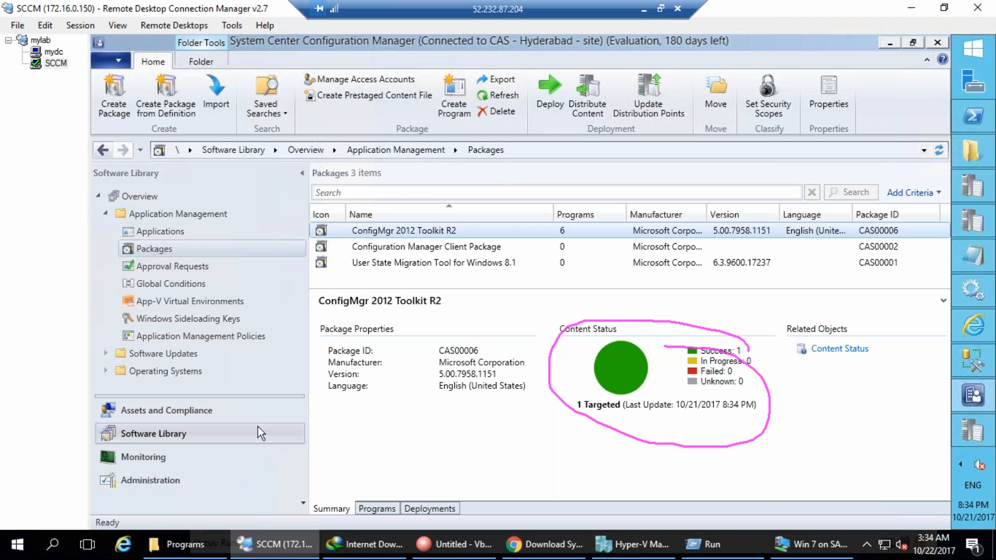
Browse to the root of C: in File Explorer and look inside SMSPKGC$.
click(973, 153)
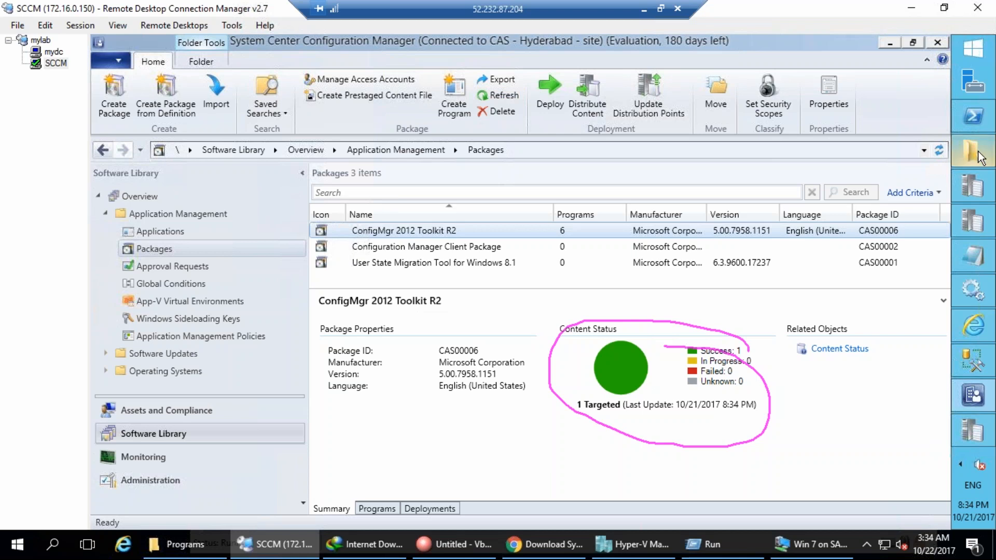
key(alt+Up)
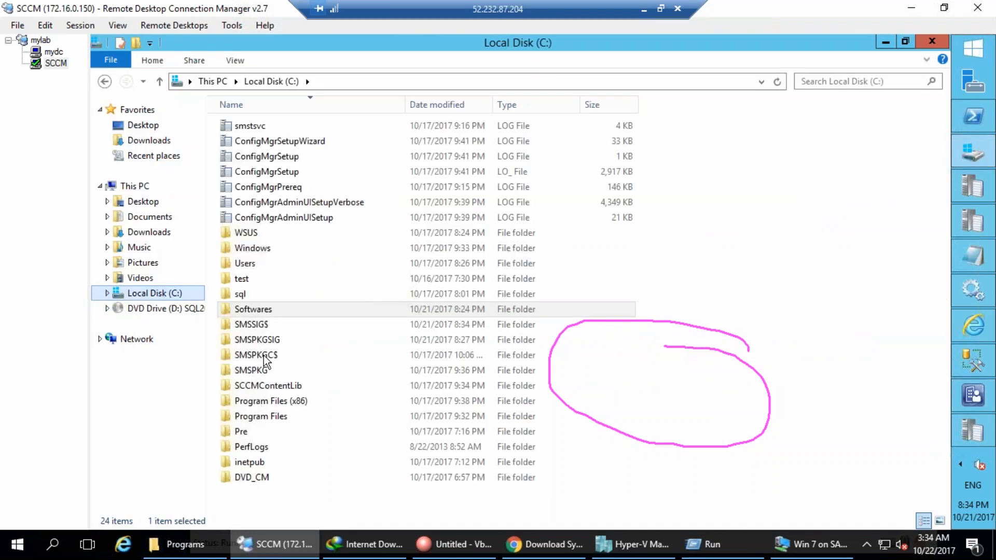
double_click(263, 356)
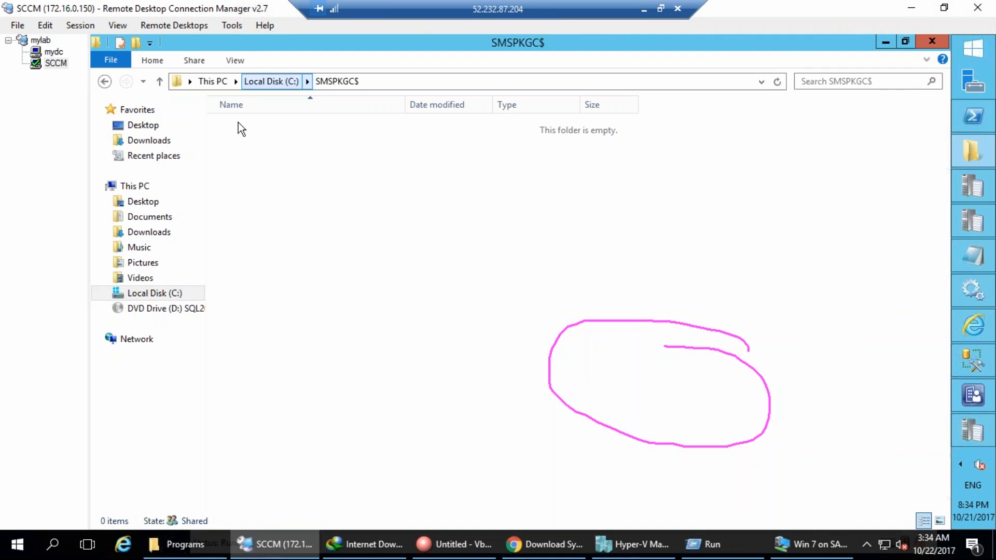
click(259, 81)
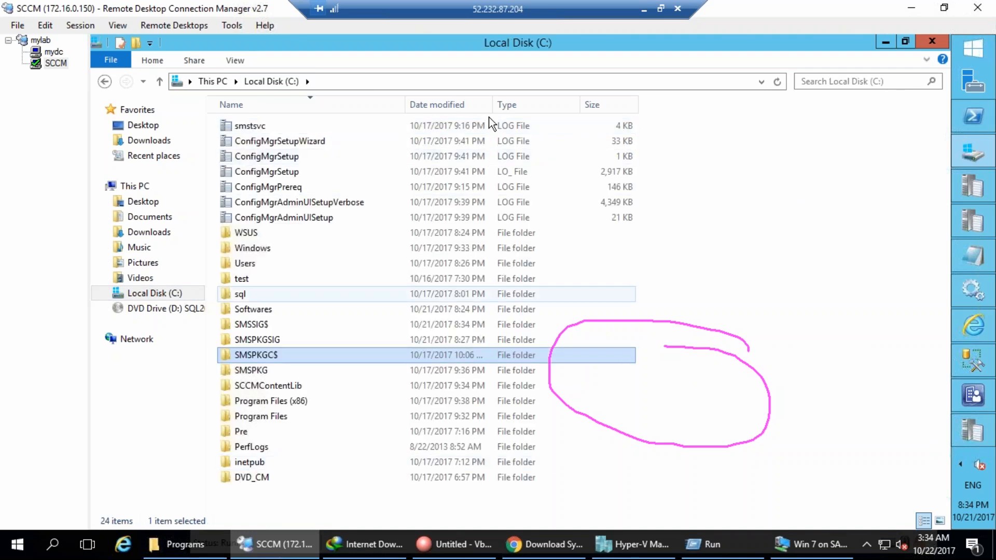
click(487, 102)
Open C:\SMSPKGSIG\CAS00006.1 to find the ConfigMgrTools installer, then return to C:.
click(272, 342)
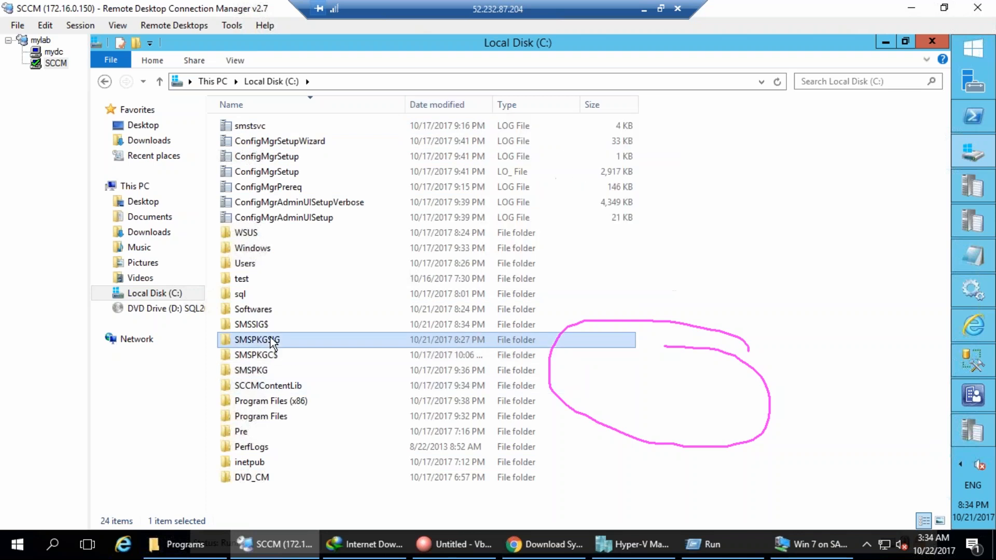
double_click(271, 343)
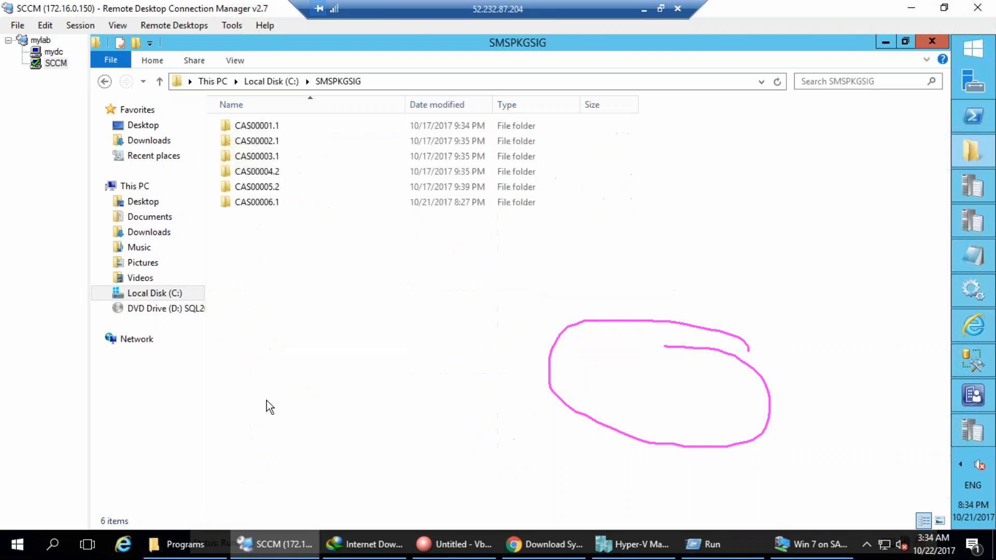
double_click(267, 206)
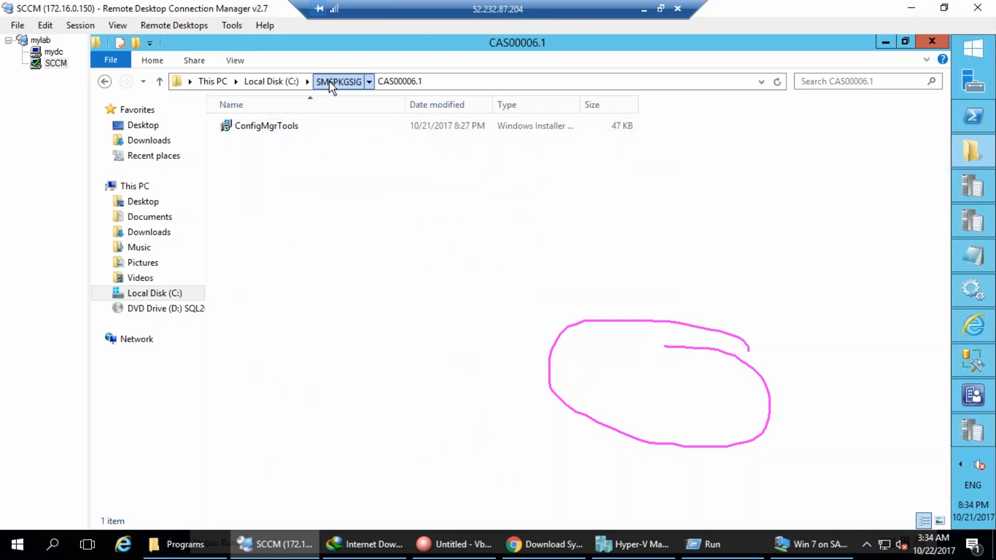
key(BackSpace)
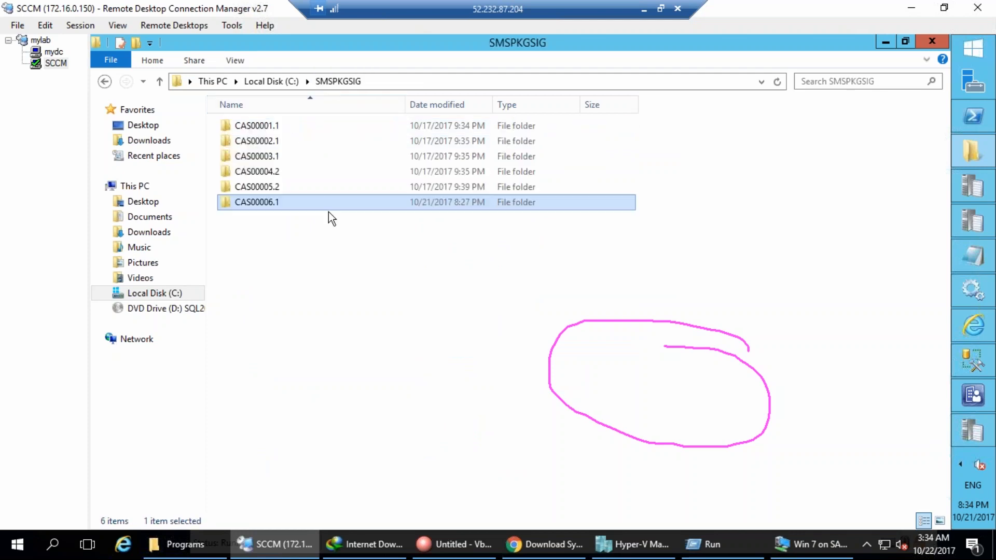
click(278, 82)
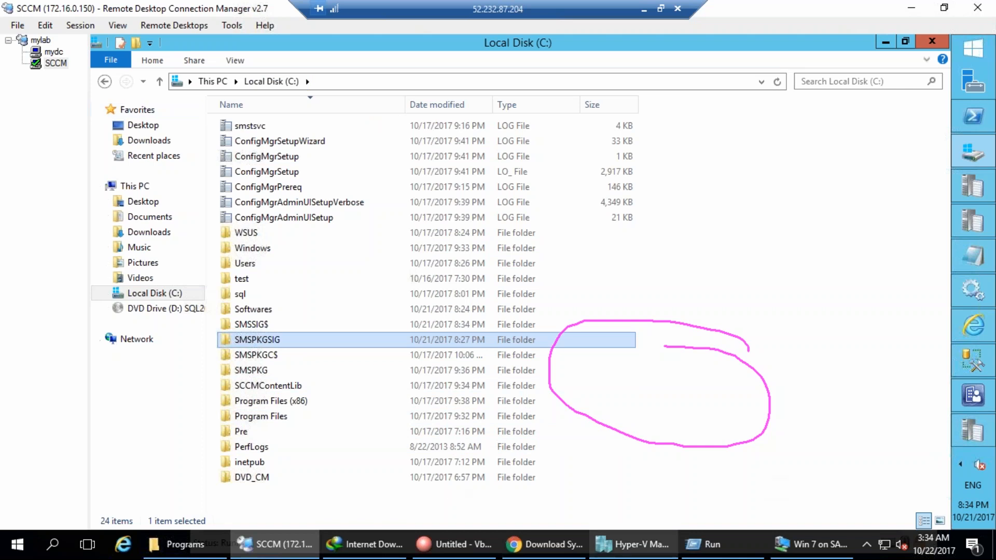
click(968, 406)
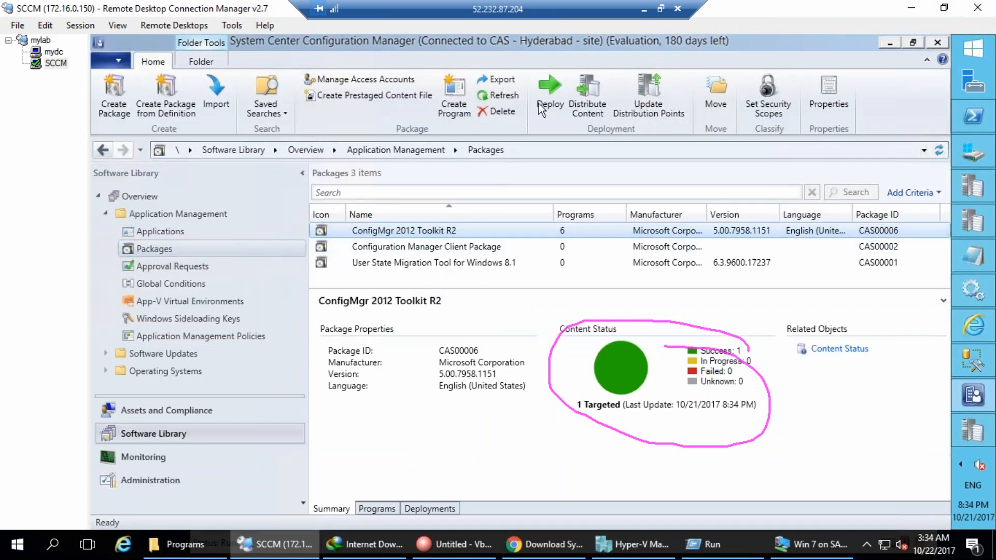
Run Update Membership on the All Systems collection and confirm with Yes.
click(184, 412)
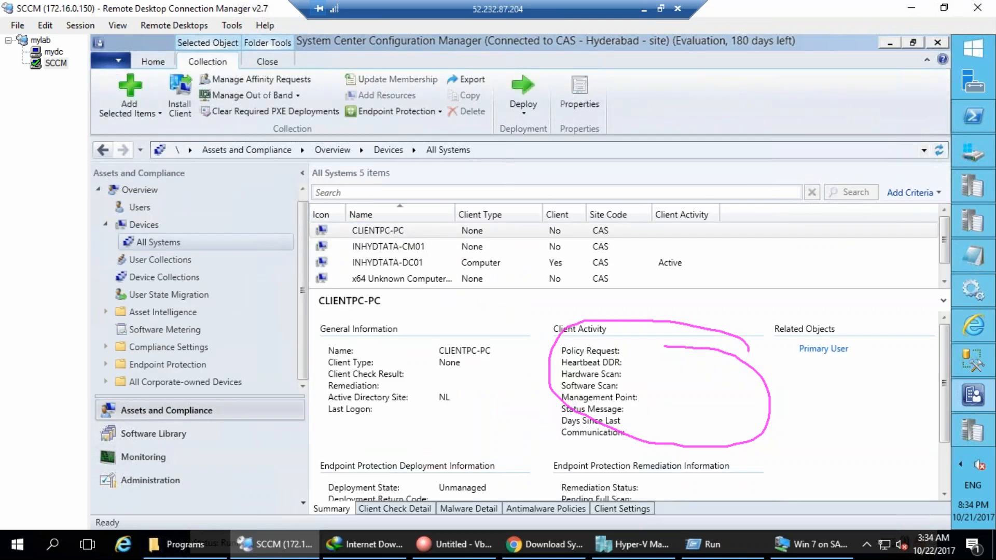
right_click(140, 245)
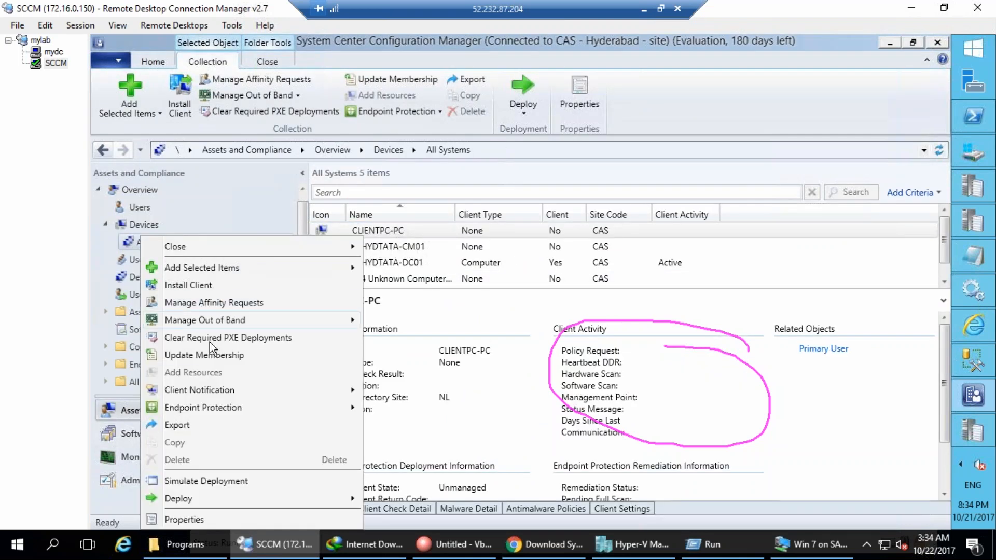
click(206, 359)
click(580, 353)
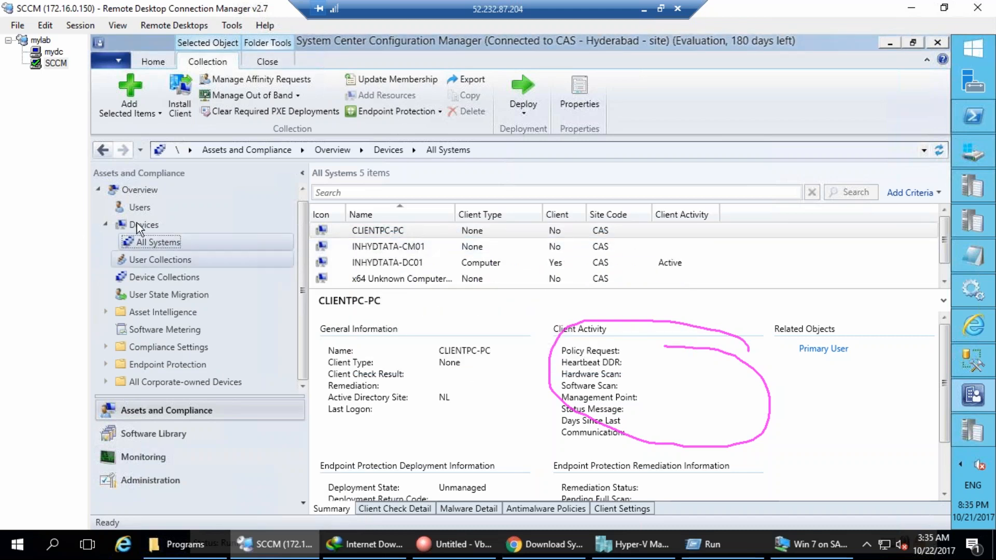
click(144, 257)
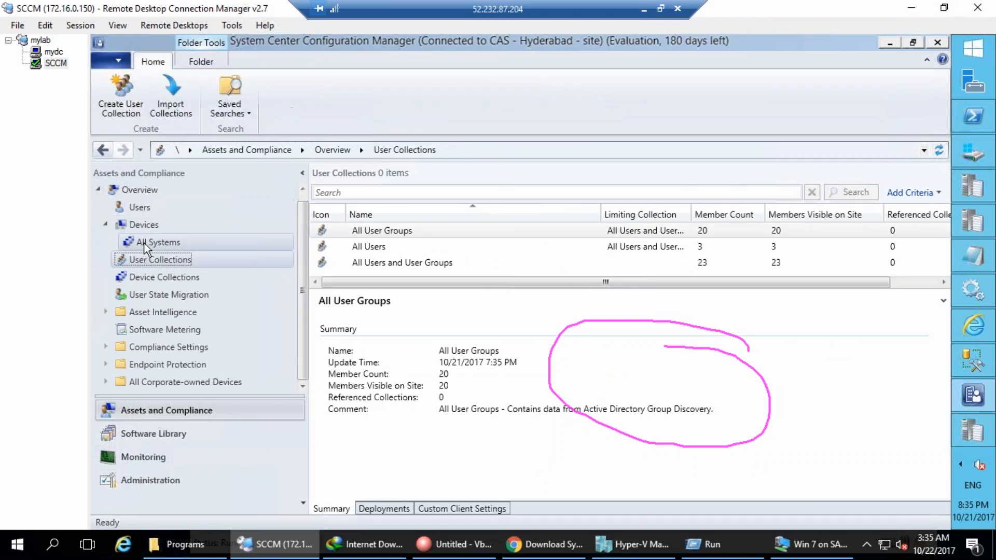
click(144, 244)
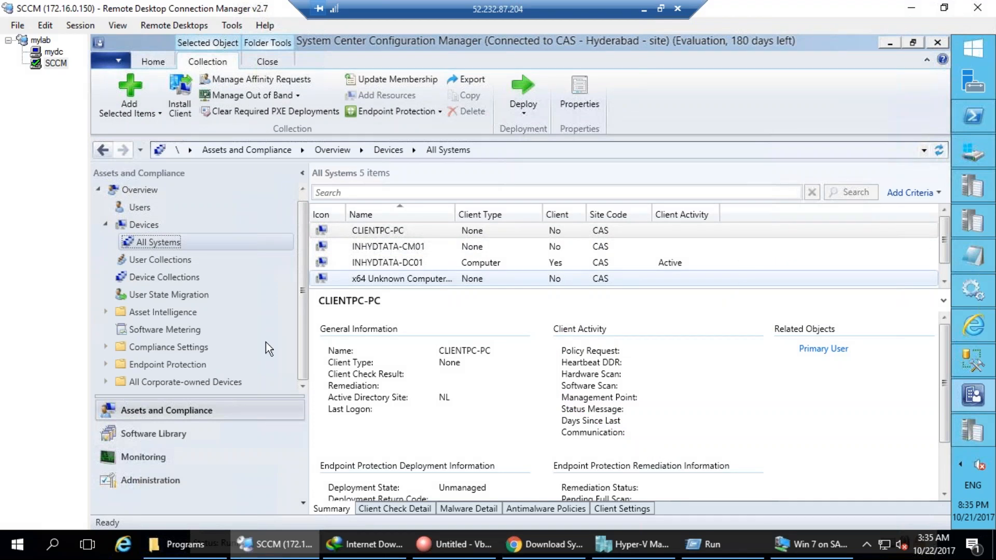
Repeat the All Systems membership update from Device Collections, refresh, and bring up ccm.log.
click(229, 279)
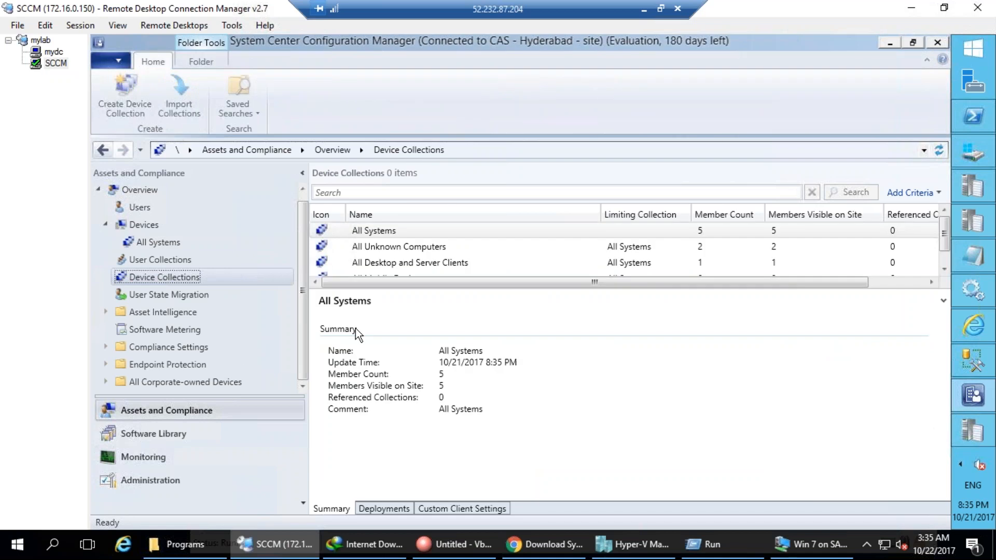
click(366, 229)
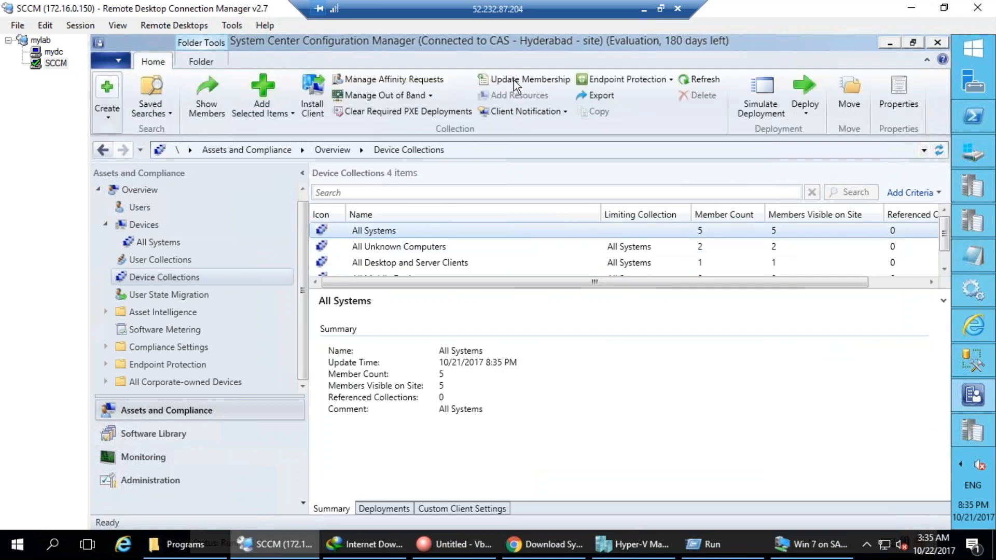
click(577, 352)
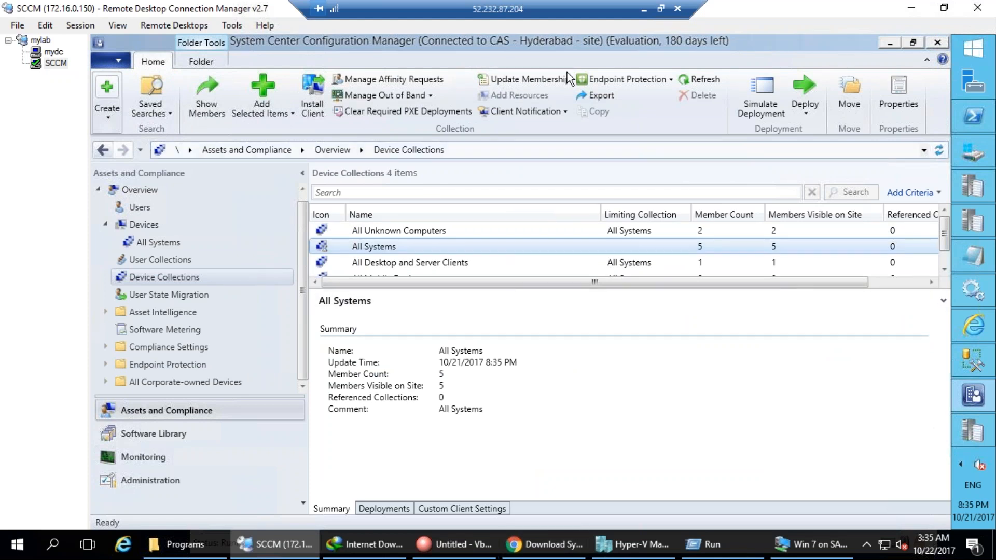
click(700, 79)
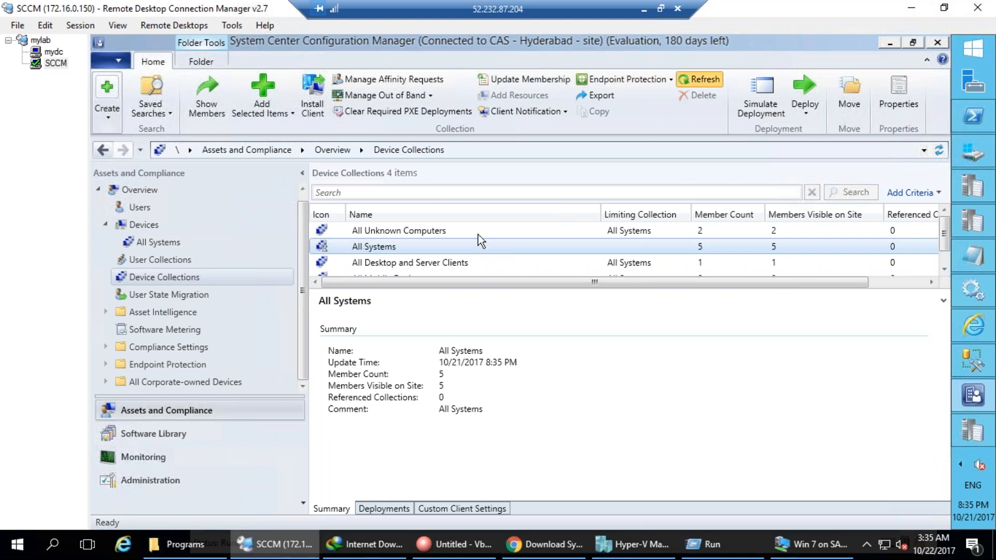
double_click(387, 248)
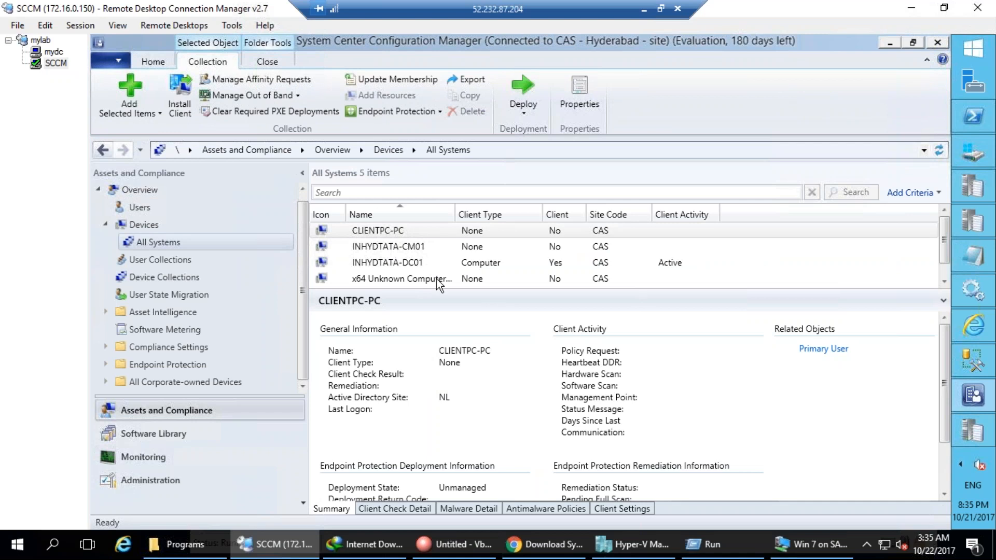
click(973, 430)
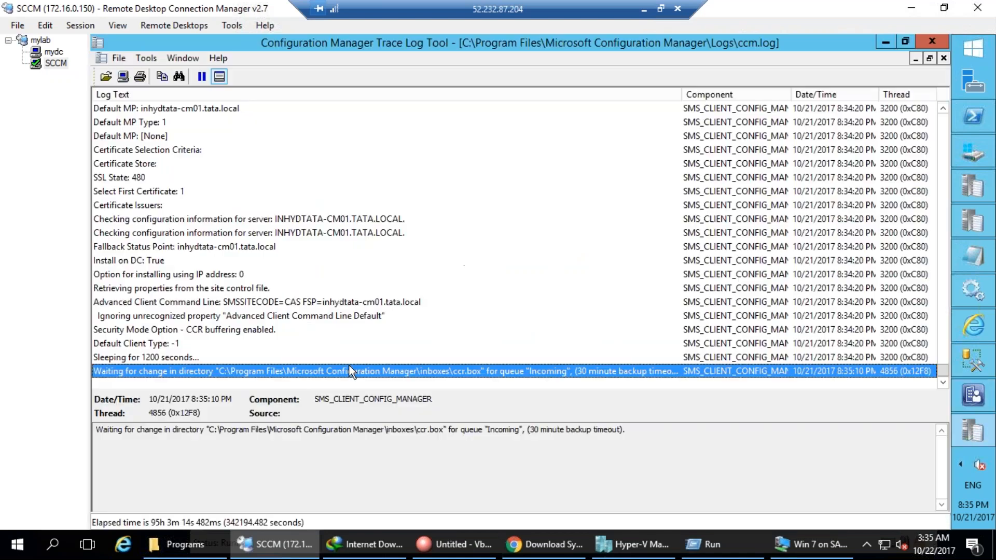
click(239, 299)
click(244, 330)
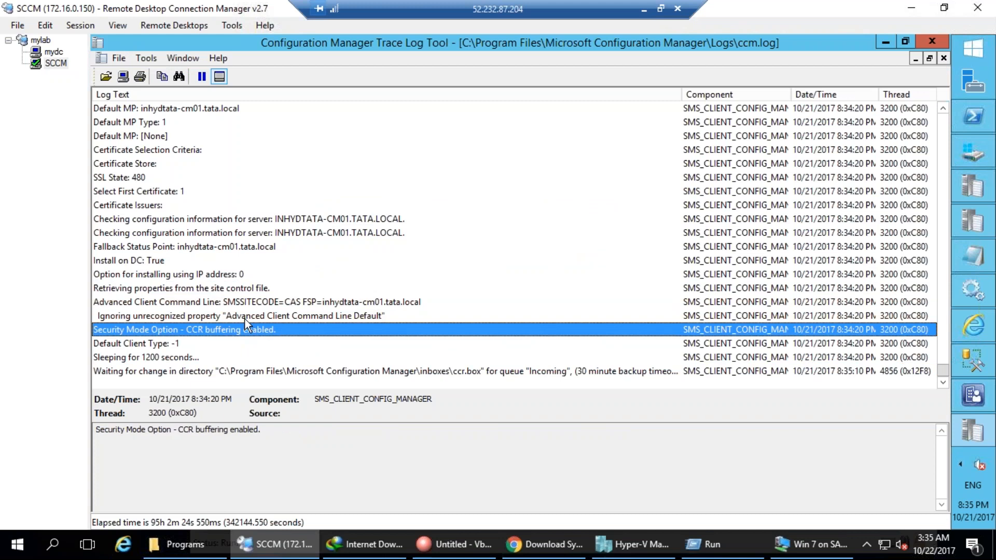
key(End)
key(Home)
key(End)
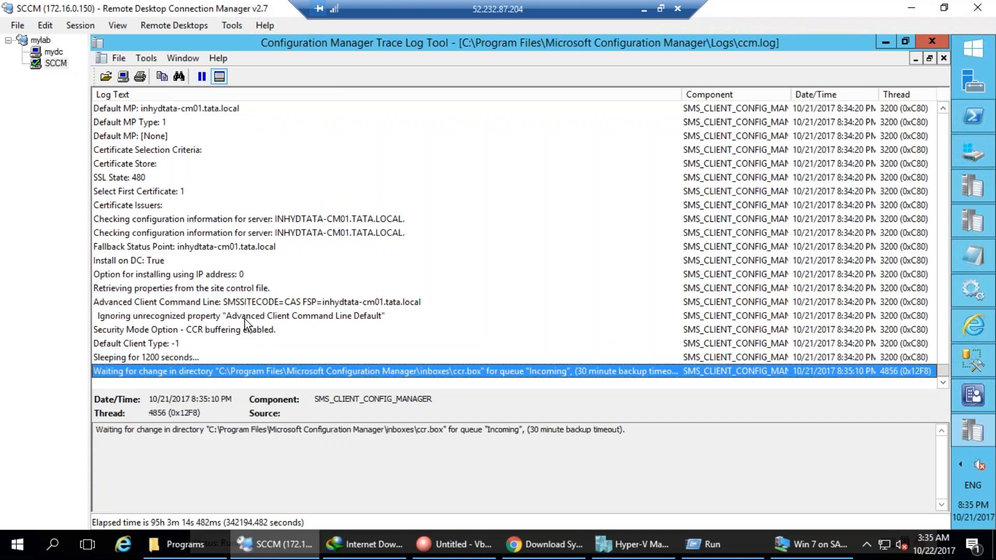
key(Page_Up)
key(Page_Up)
key(Page_Up)
key(Page_Up)
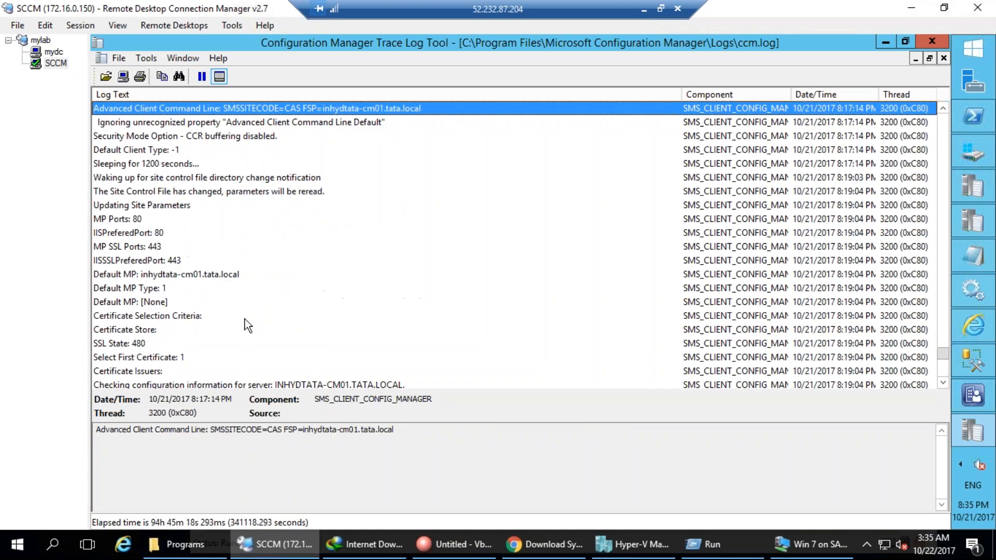
key(Page_Up)
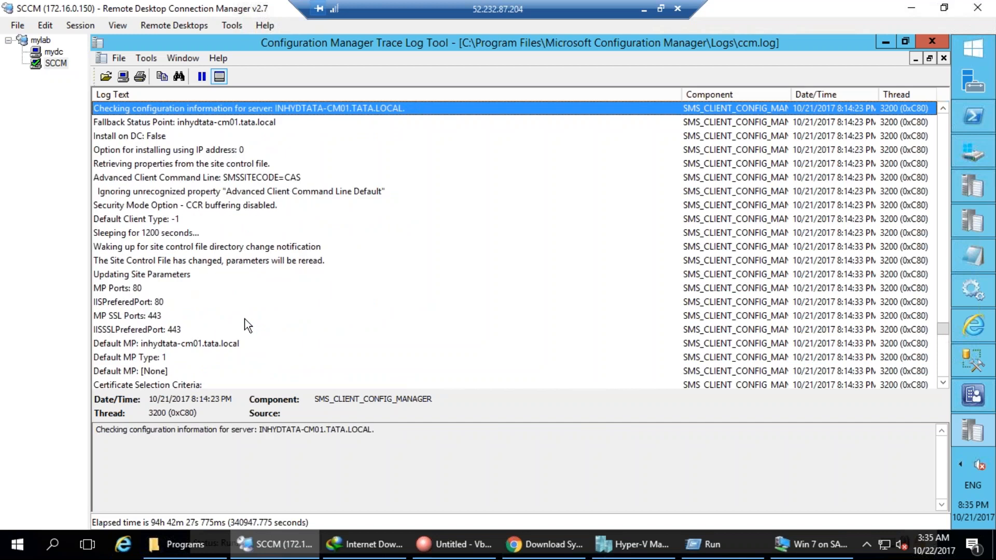
key(Page_Up)
key(Page_Up)
key(Page_Up)
key(Page_Up)
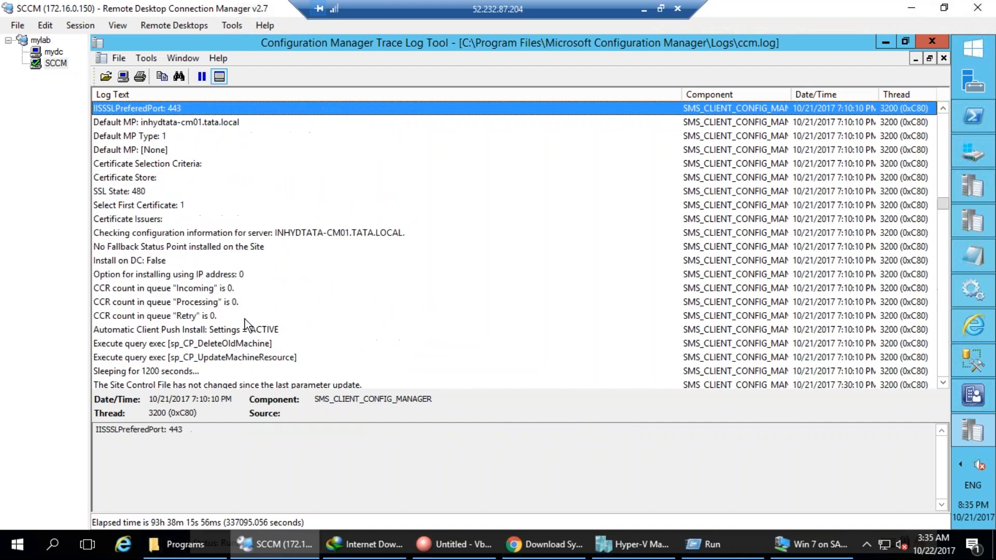
key(Page_Down)
key(Page_Down)
key(Page_Down)
key(Page_Down)
key(Page_Down)
key(Page_Down)
key(Page_Down)
key(Page_Down)
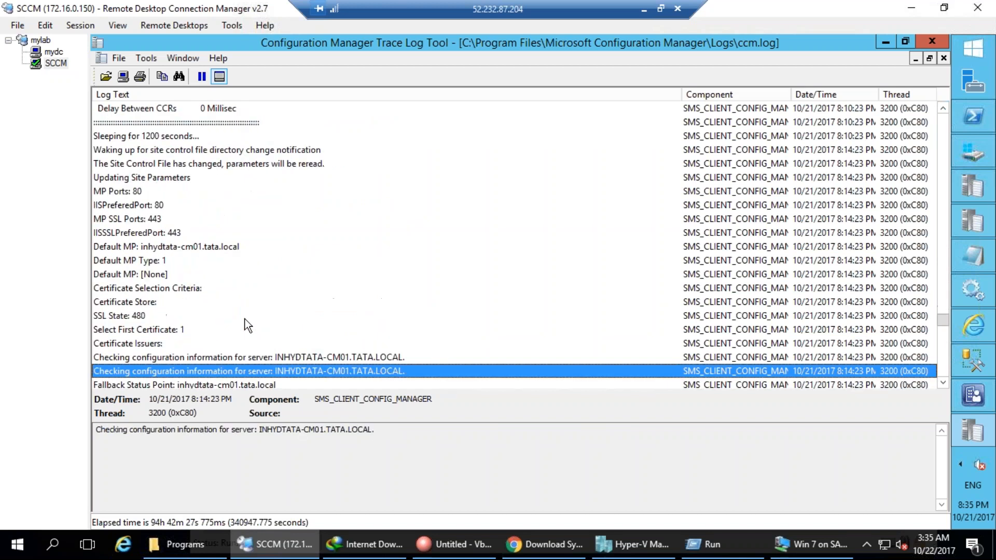
key(Page_Up)
key(Page_Up)
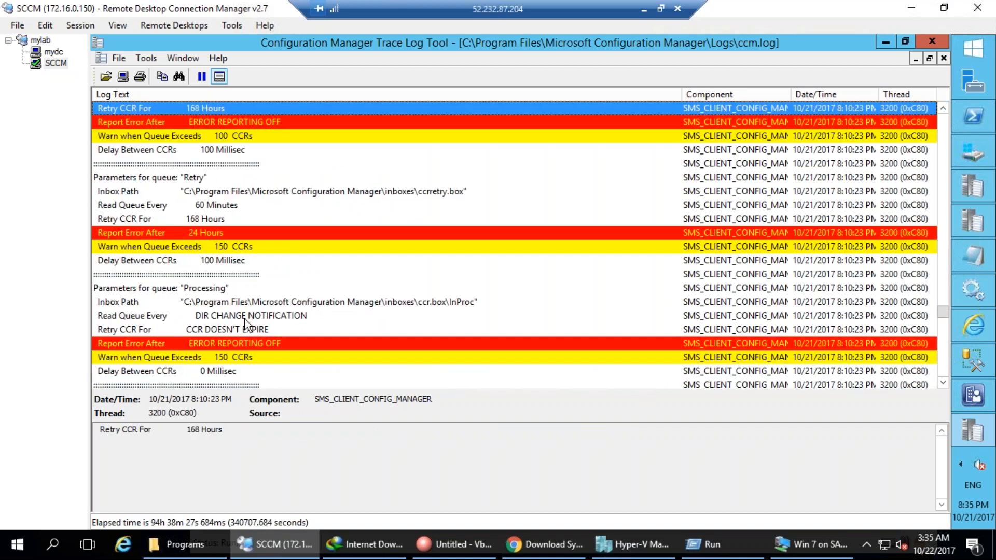
click(244, 318)
scroll(259, 353, down, 2)
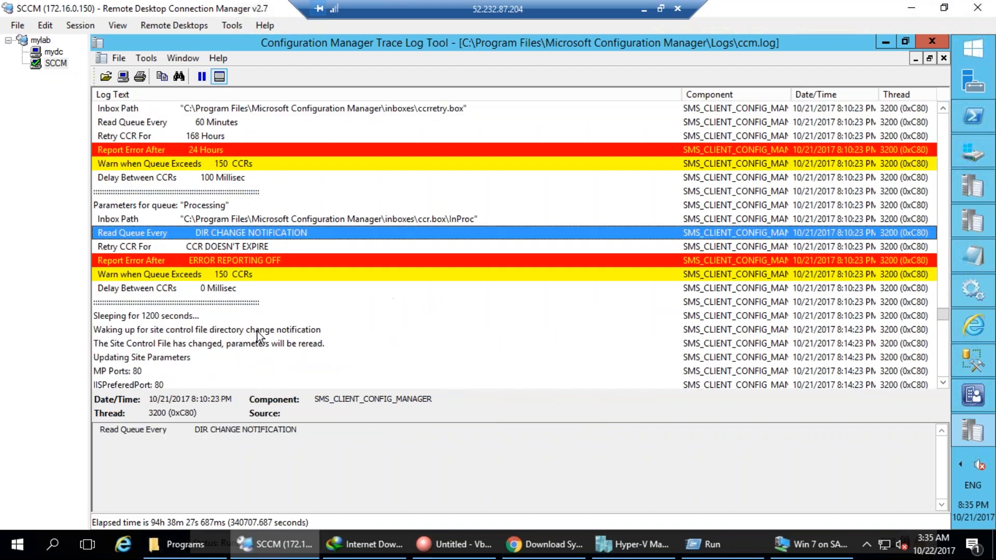
click(247, 261)
click(230, 301)
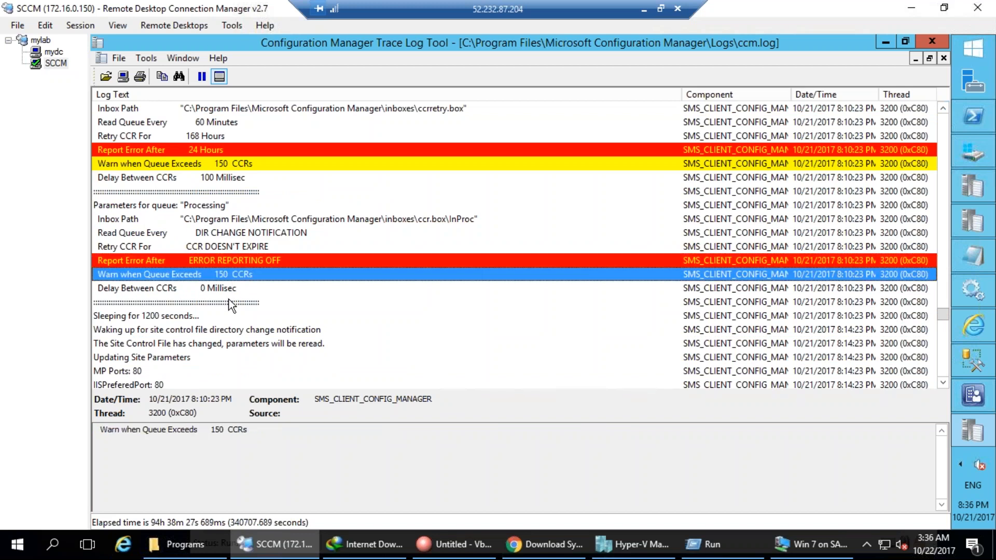
click(232, 275)
scroll(220, 315, down, 8)
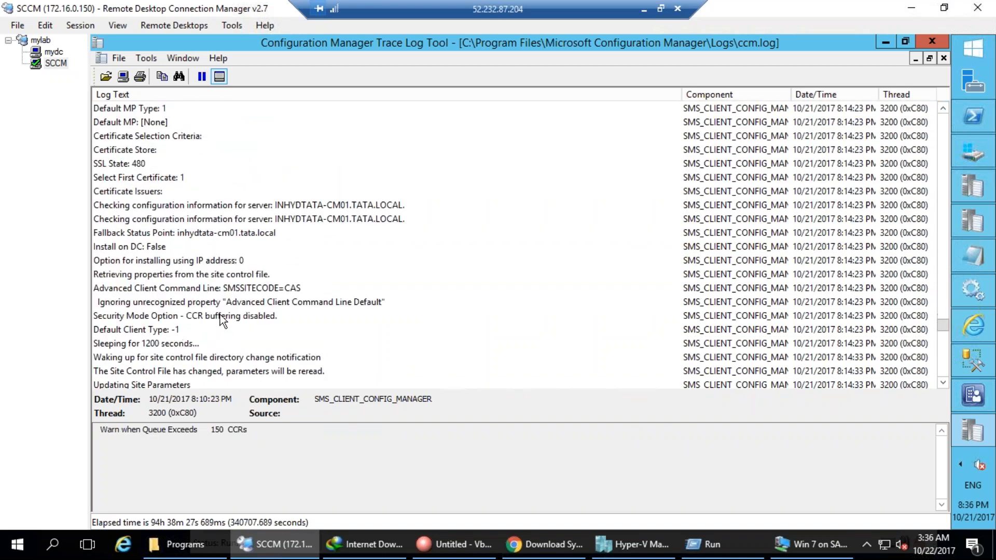
scroll(220, 315, down, 11)
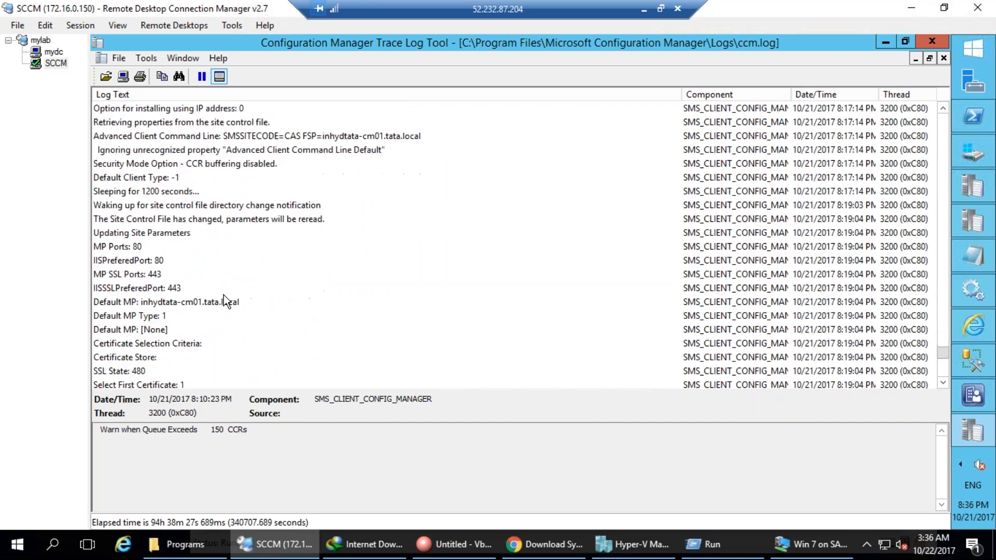
scroll(223, 295, down, 4)
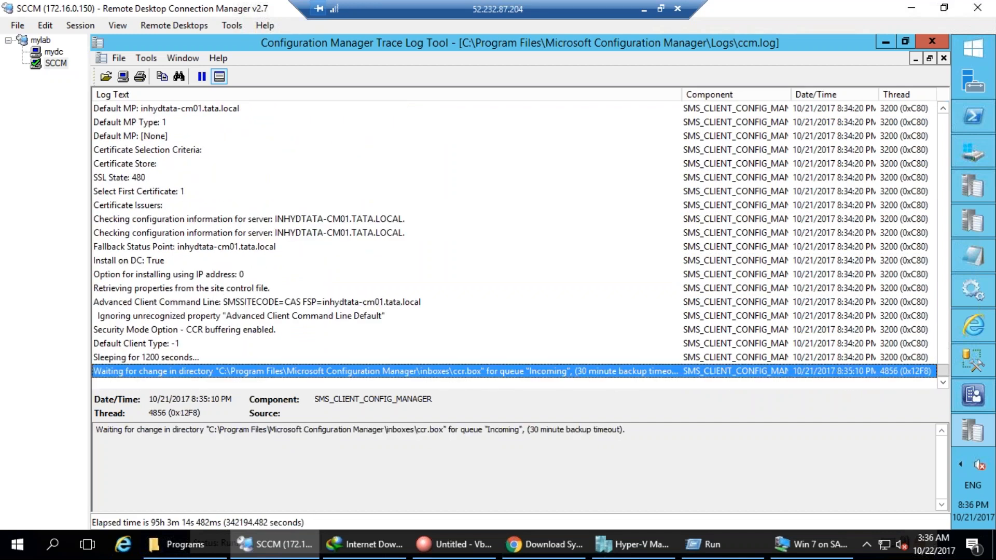
Return to the console and list all four device collections in an enlarged pane.
click(884, 42)
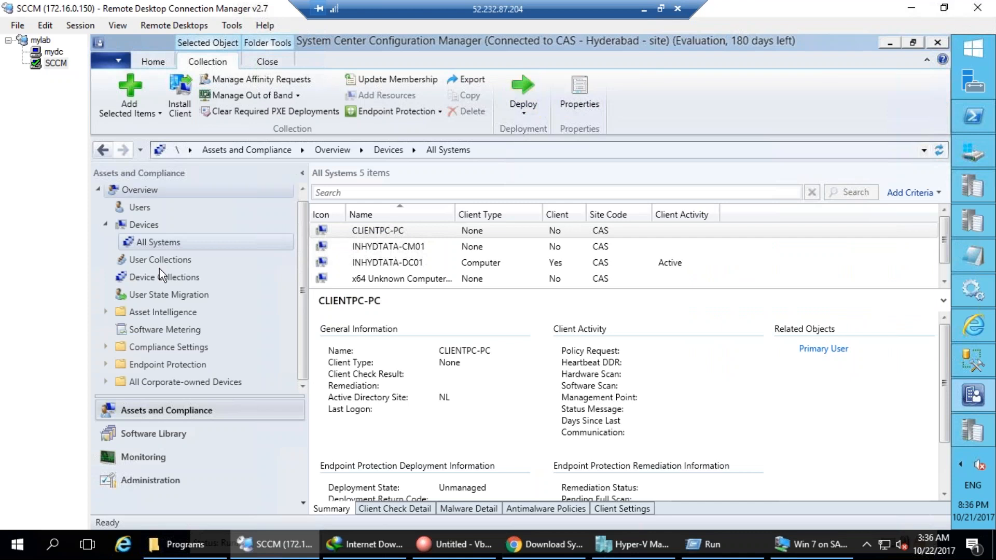
click(711, 426)
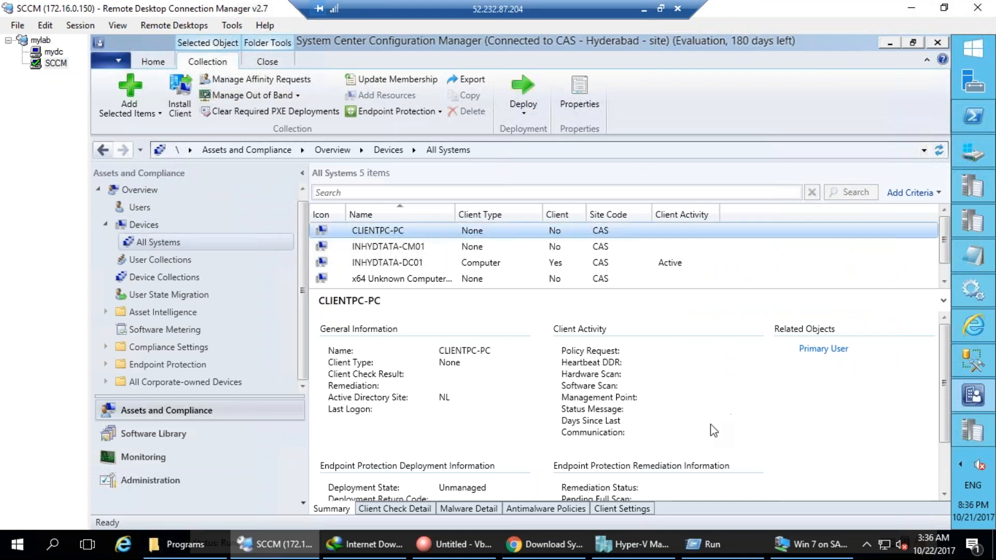
mouse_move(217, 171)
mouse_down()
mouse_move(280, 189)
mouse_move(295, 174)
mouse_move(379, 181)
mouse_move(286, 126)
mouse_move(247, 248)
mouse_move(251, 228)
mouse_move(268, 265)
mouse_move(302, 214)
mouse_up()
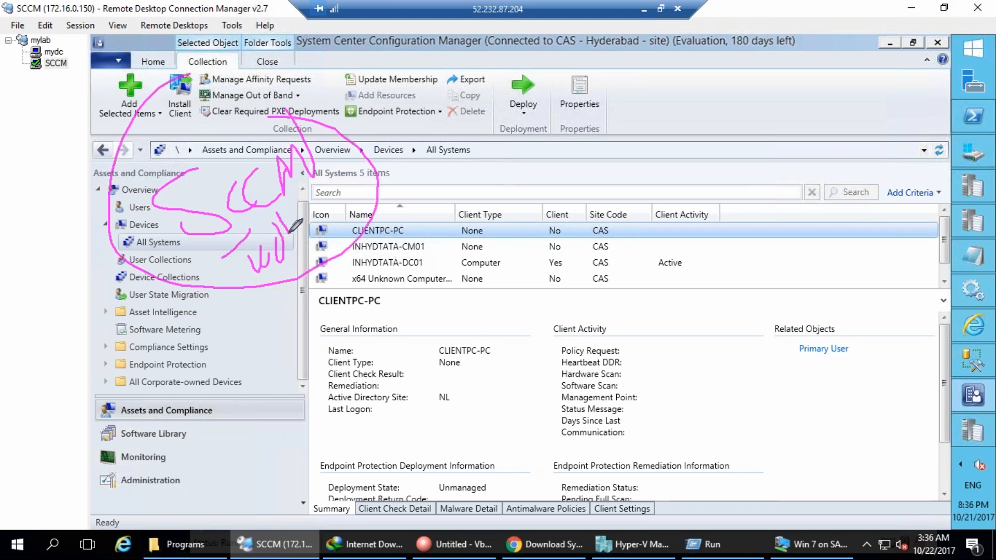
mouse_move(382, 415)
mouse_down()
mouse_move(450, 412)
mouse_move(383, 419)
mouse_move(416, 403)
mouse_up()
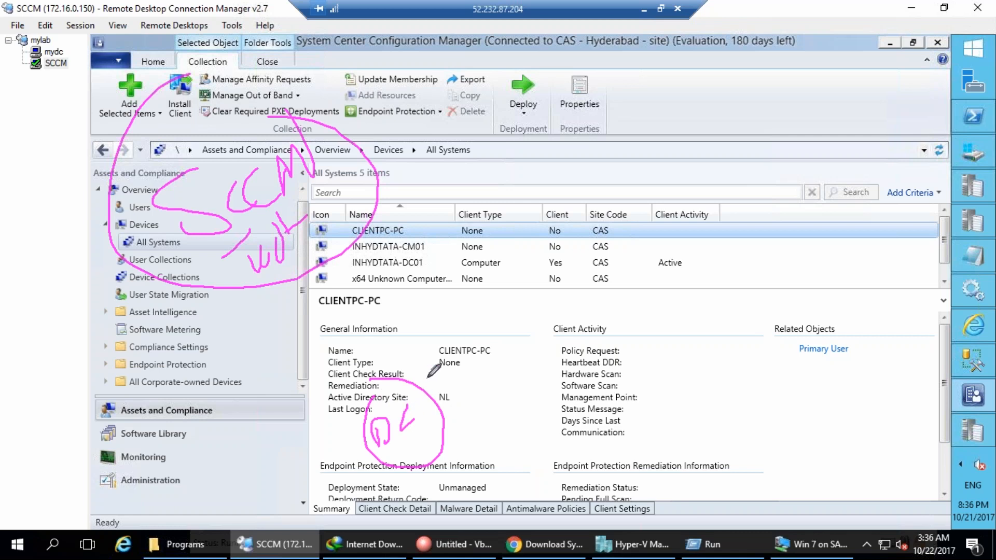
key(Escape)
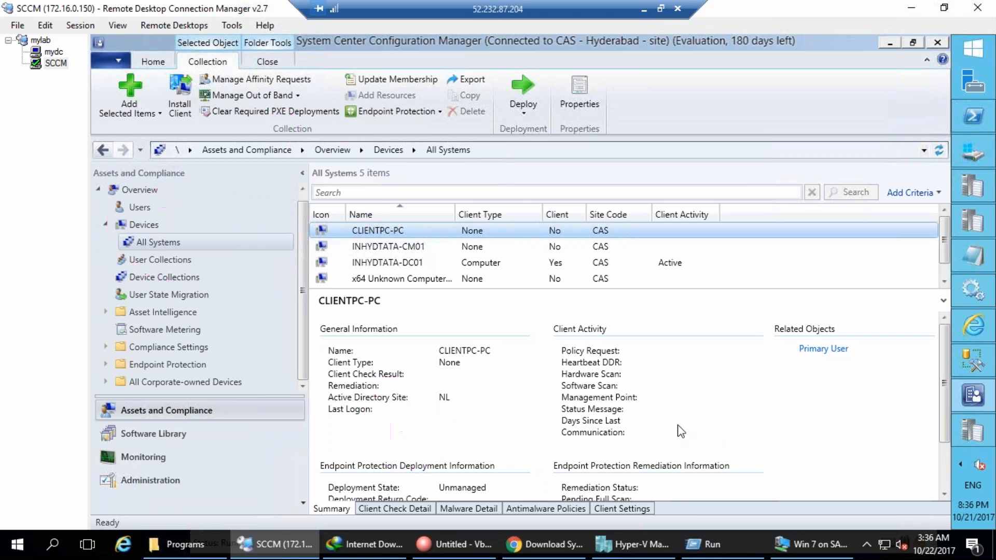
click(157, 278)
drag(491, 291, 495, 368)
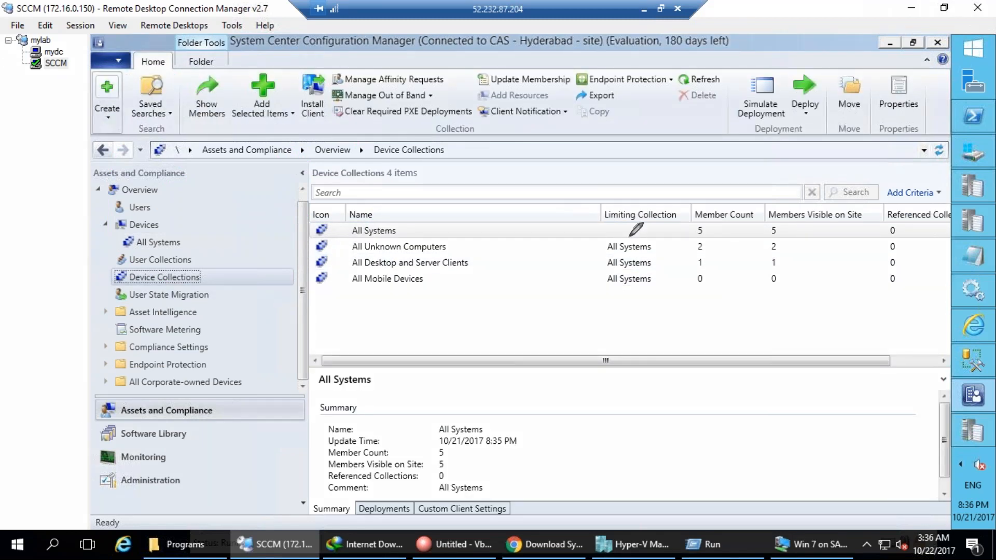
drag(698, 216, 701, 271)
mouse_move(480, 259)
mouse_down()
mouse_move(334, 251)
mouse_move(506, 266)
mouse_up()
key(Escape)
View the All Desktop and Server Clients collection, then go back to Device Collections.
double_click(402, 263)
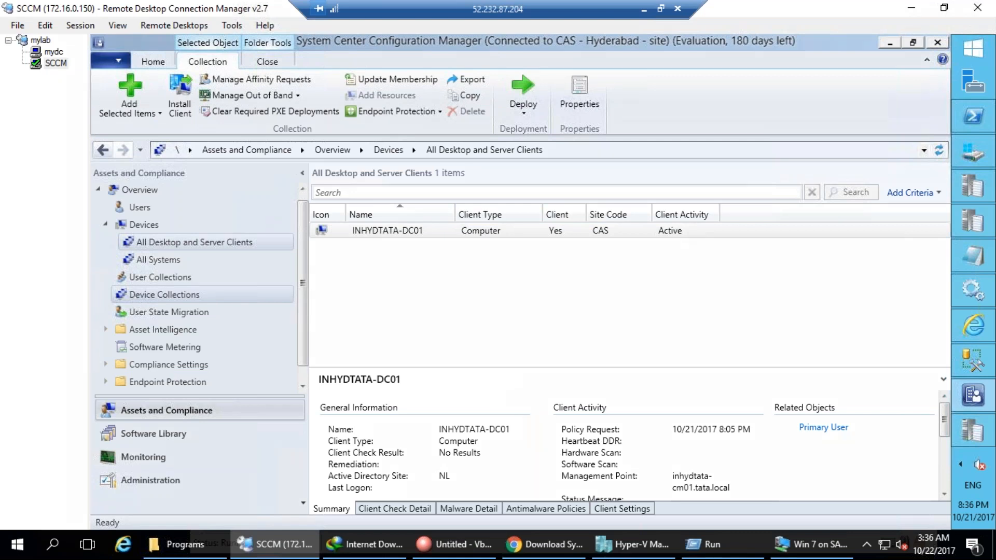
mouse_move(161, 220)
mouse_down()
mouse_move(141, 260)
mouse_move(181, 248)
mouse_move(165, 216)
mouse_up()
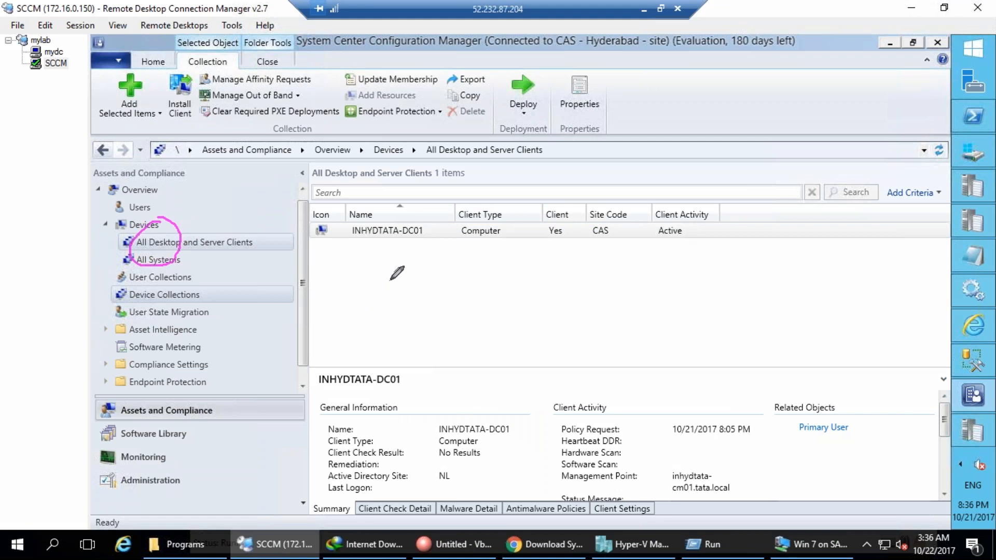
mouse_move(346, 467)
mouse_down()
mouse_move(446, 434)
mouse_move(409, 301)
mouse_move(459, 276)
mouse_up()
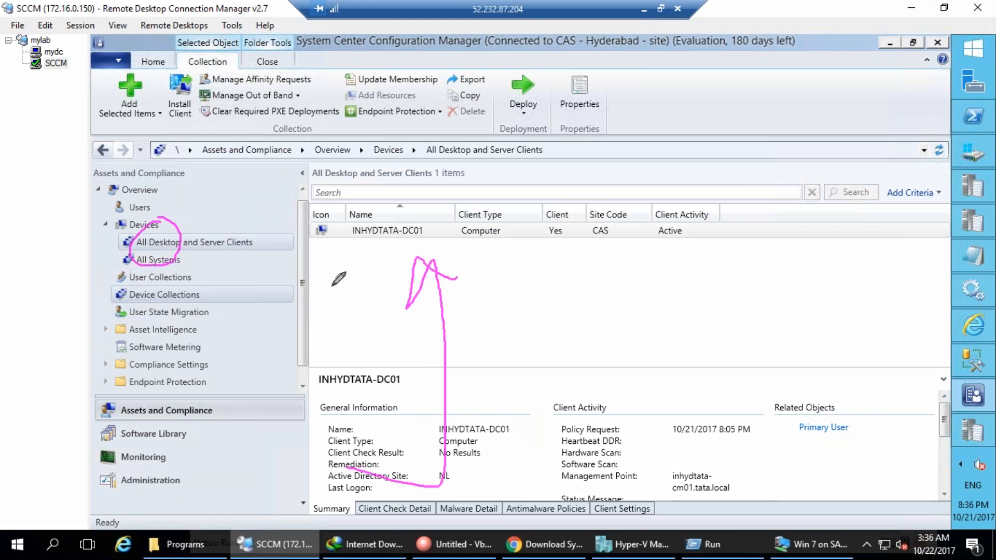
drag(502, 342, 529, 367)
mouse_move(628, 310)
mouse_down()
mouse_move(643, 344)
mouse_move(642, 372)
mouse_up()
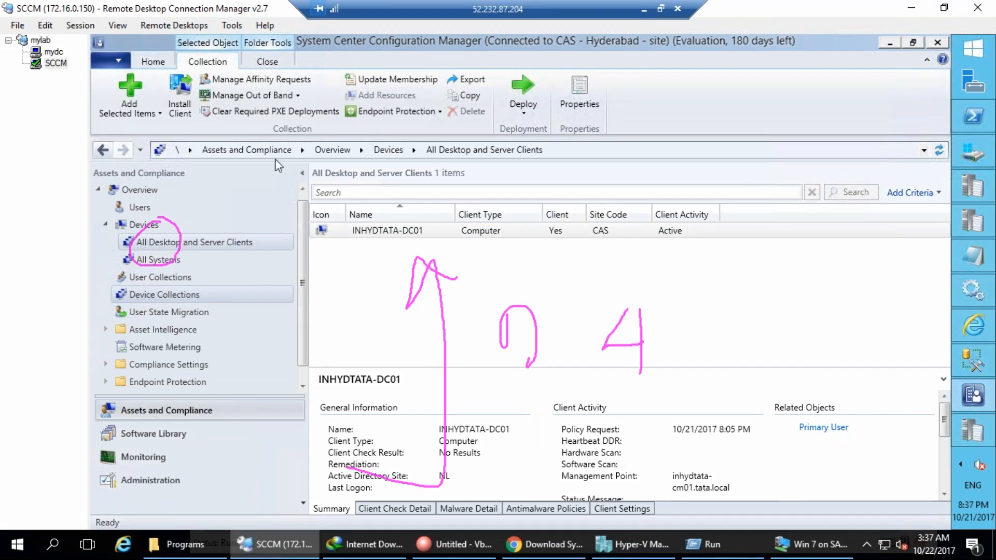
click(152, 295)
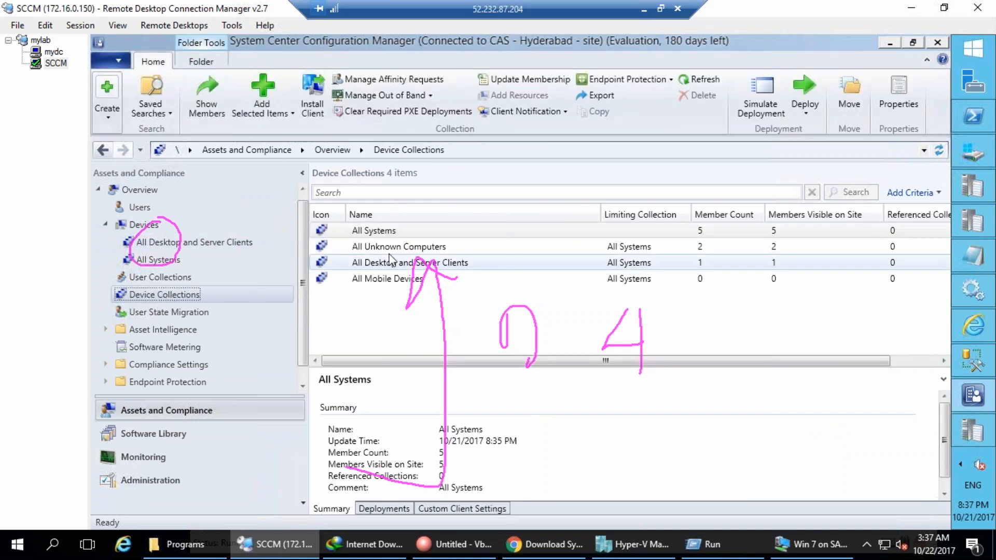
key(Escape)
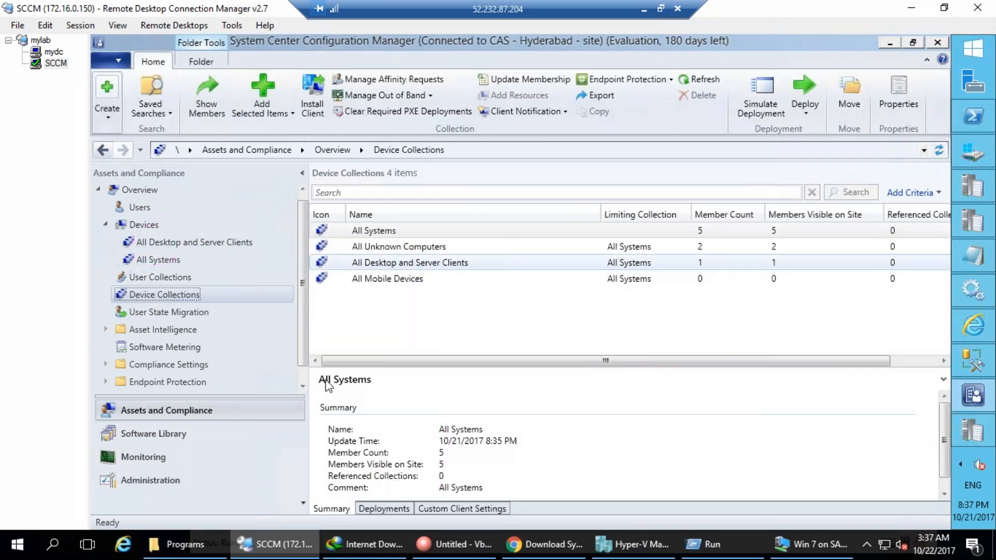
right_click(173, 294)
Start a new device collection named 'Toolkit Software - Install'.
click(197, 305)
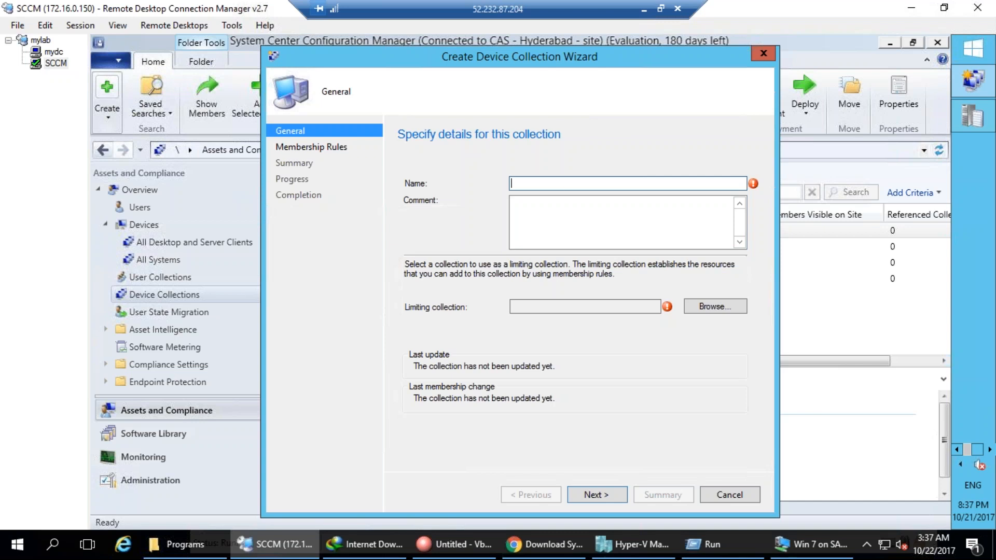
text(To)
text(Software - Install)
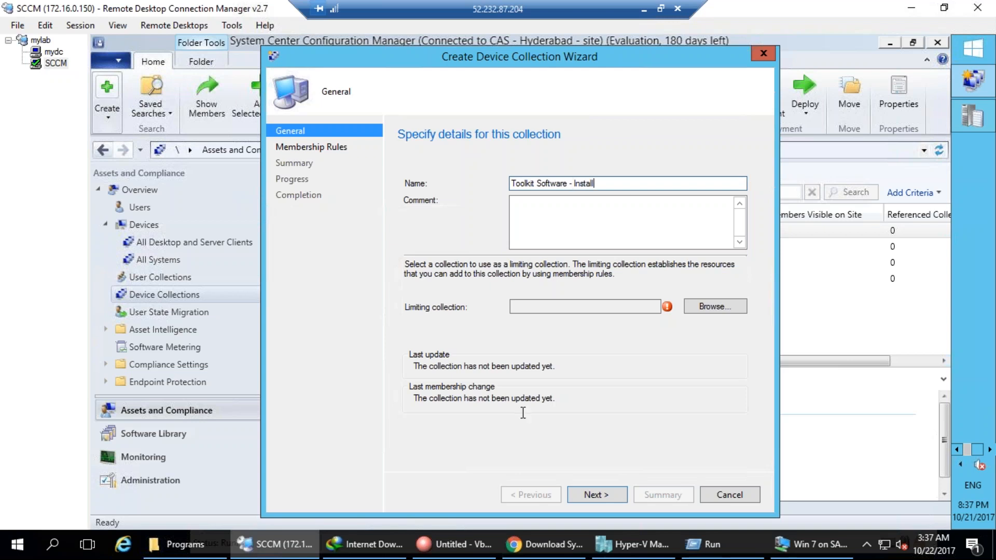
click(102, 278)
mouse_move(490, 299)
mouse_down()
mouse_move(436, 291)
mouse_move(472, 307)
mouse_move(471, 290)
mouse_up()
mouse_move(373, 306)
mouse_down()
mouse_move(267, 204)
mouse_move(282, 231)
mouse_up()
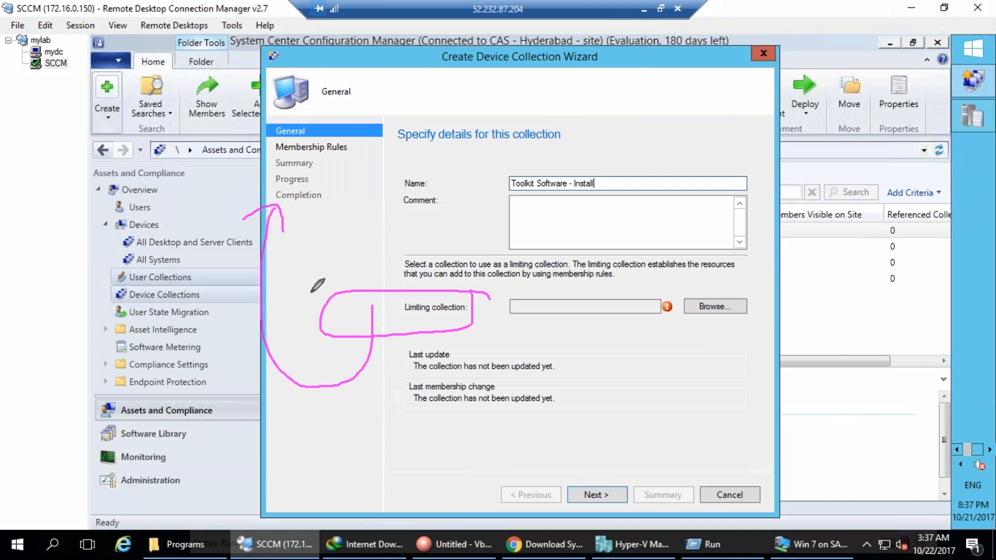
mouse_move(284, 157)
mouse_down()
mouse_move(291, 173)
mouse_move(319, 145)
mouse_up()
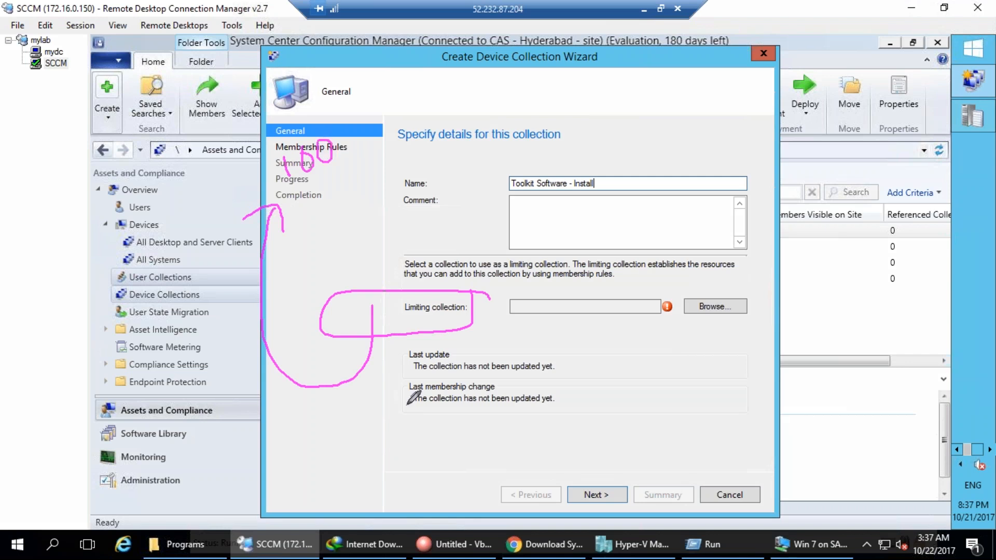
mouse_move(387, 300)
mouse_down()
mouse_move(389, 335)
mouse_move(403, 317)
mouse_up()
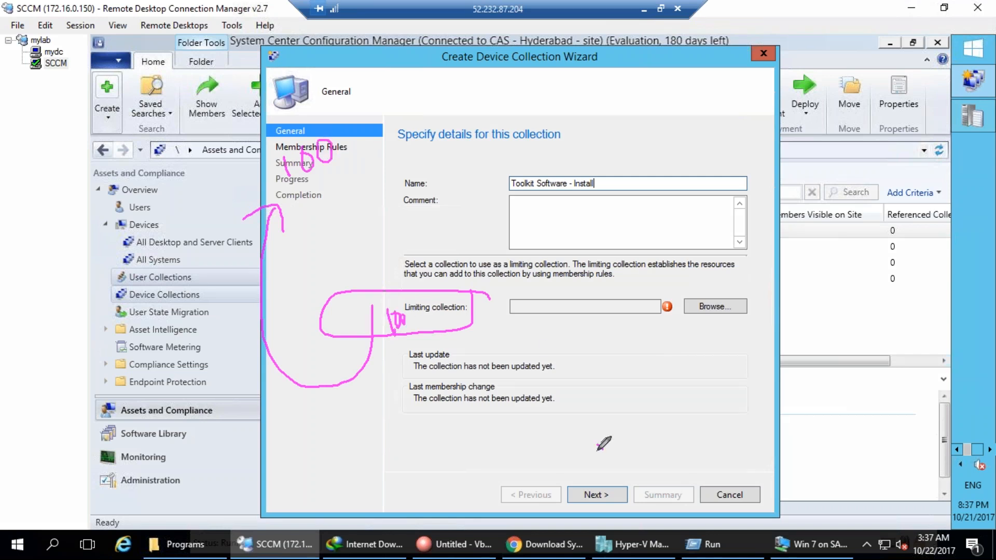
mouse_move(517, 461)
mouse_down()
mouse_move(595, 431)
mouse_move(606, 449)
mouse_up()
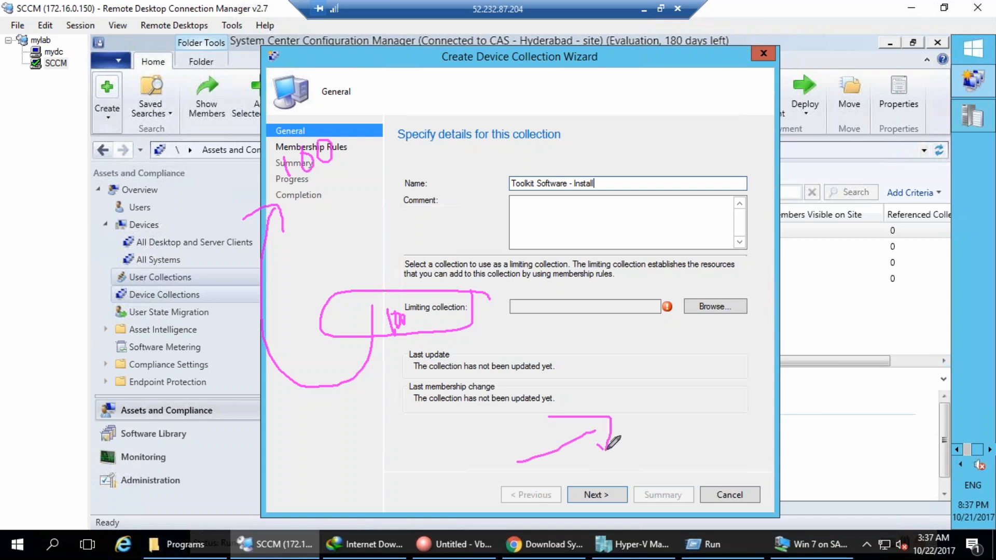
mouse_move(622, 381)
mouse_down()
mouse_move(673, 387)
mouse_move(661, 355)
mouse_move(693, 354)
mouse_move(683, 429)
mouse_move(690, 415)
mouse_up()
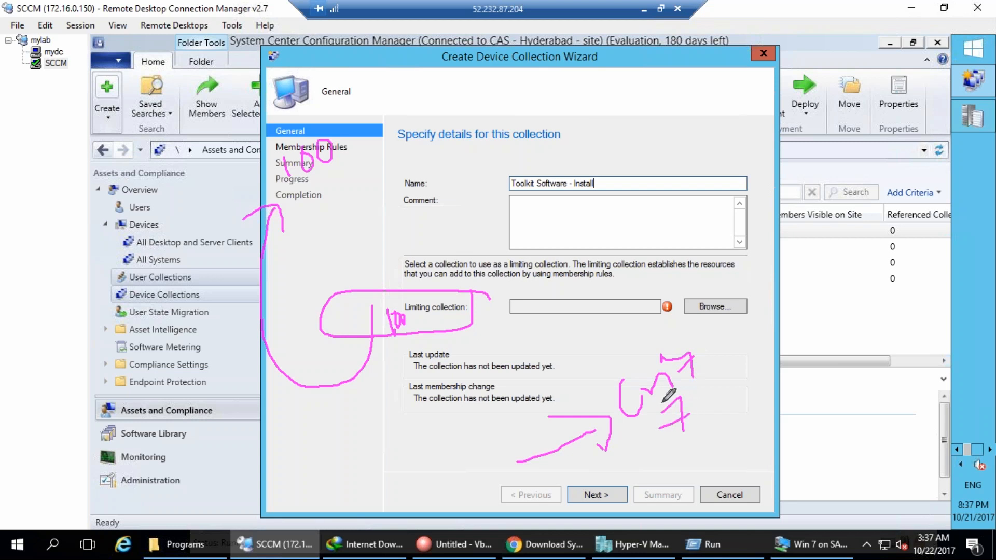
mouse_move(332, 109)
mouse_down()
mouse_move(371, 171)
mouse_move(397, 98)
mouse_move(437, 85)
mouse_move(429, 96)
mouse_up()
mouse_move(445, 78)
mouse_down()
mouse_move(452, 100)
mouse_move(446, 81)
mouse_move(511, 65)
mouse_move(564, 303)
mouse_move(563, 283)
mouse_up()
drag(392, 271, 399, 312)
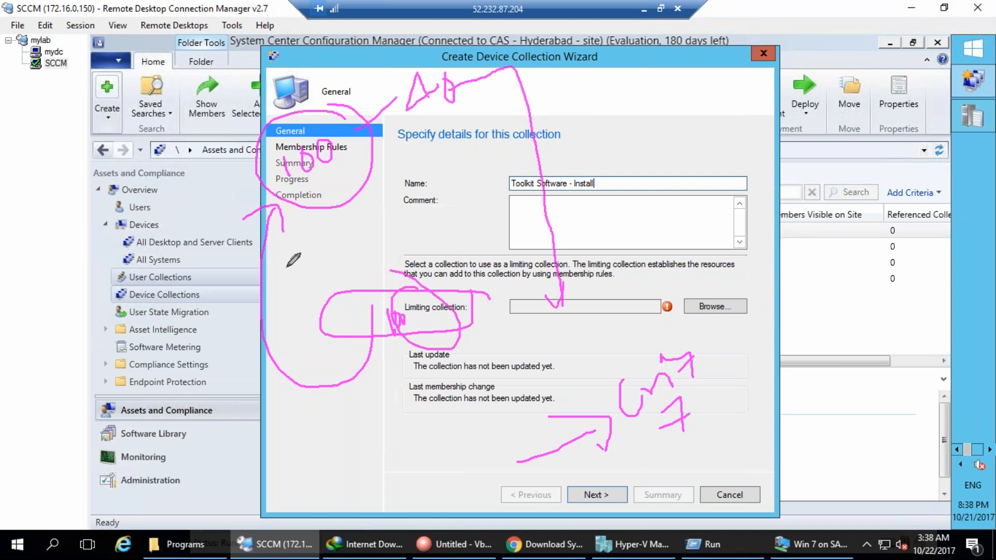
key(Escape)
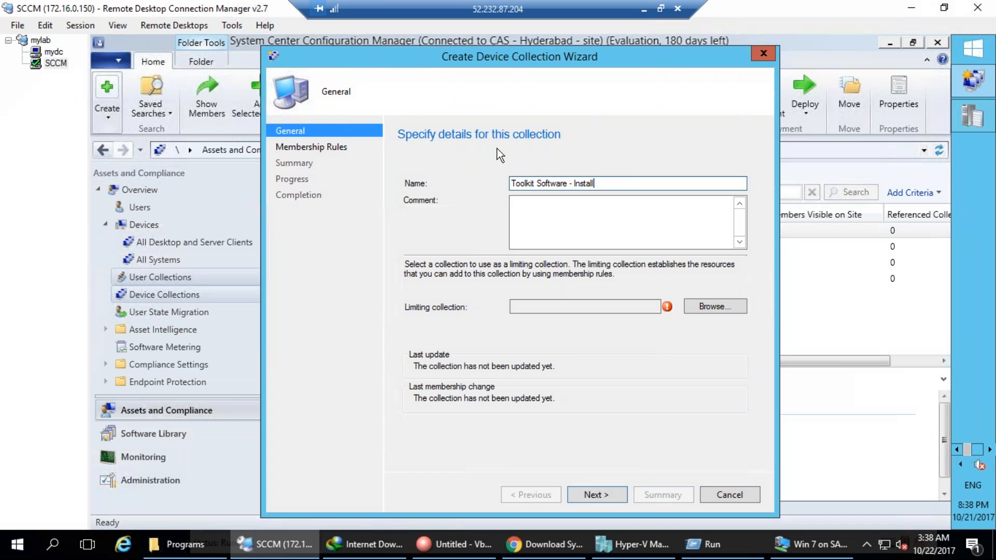
Limit the collection to All Systems and continue to the Membership Rules step.
click(718, 306)
double_click(499, 200)
click(597, 494)
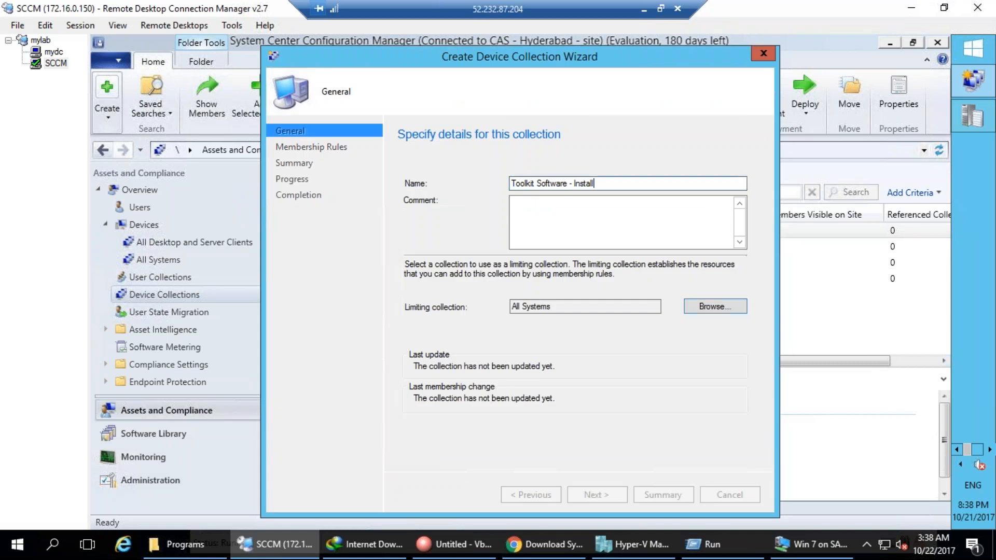
click(578, 335)
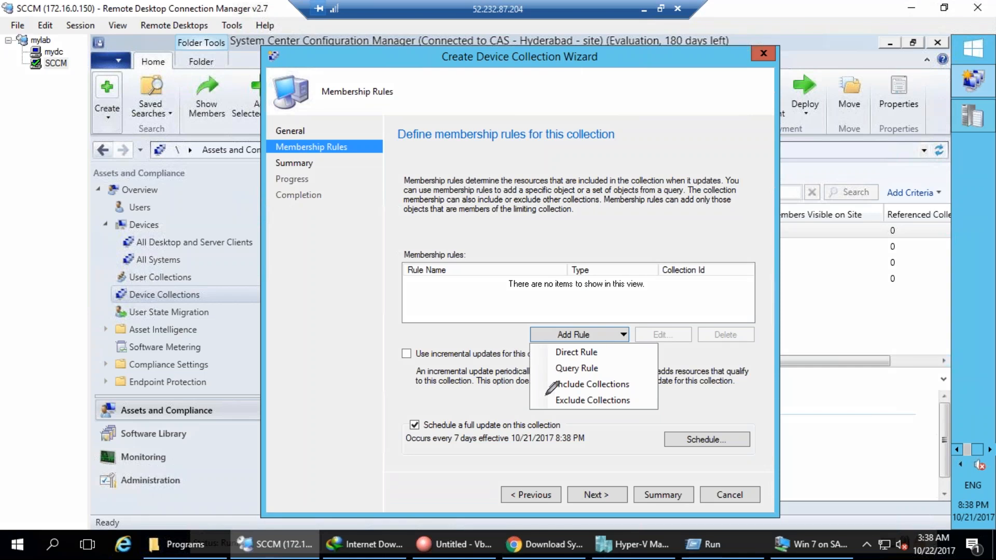
mouse_move(545, 384)
mouse_down()
mouse_move(571, 418)
mouse_move(648, 377)
mouse_move(521, 376)
mouse_up()
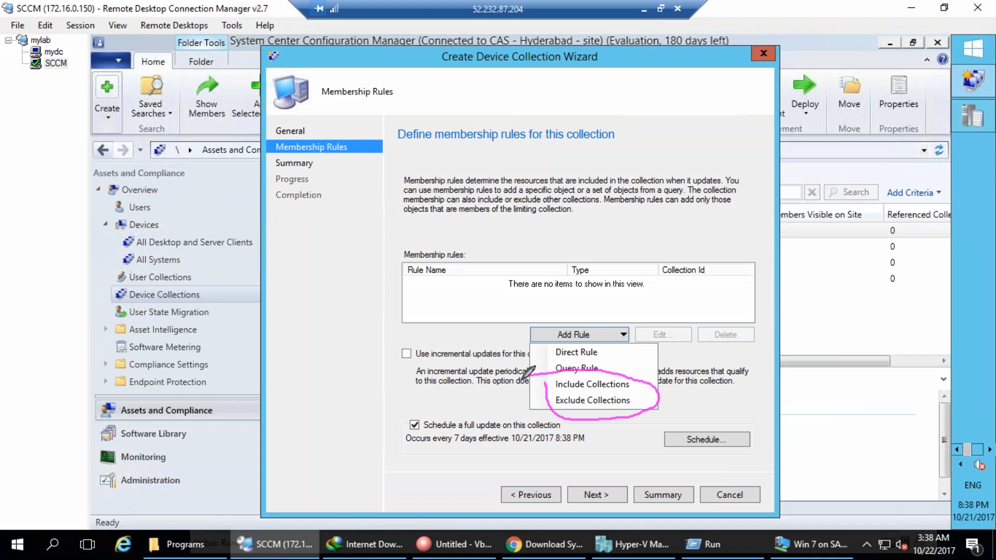
mouse_move(636, 385)
mouse_down()
mouse_move(690, 375)
mouse_move(735, 332)
mouse_up()
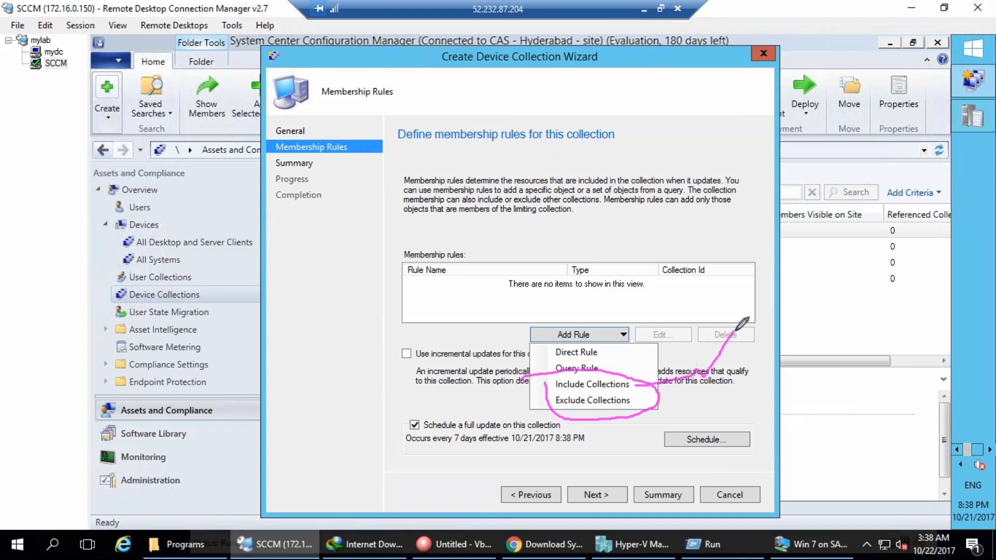
mouse_move(634, 402)
mouse_down()
mouse_move(651, 417)
mouse_move(771, 394)
mouse_up()
mouse_move(758, 294)
mouse_down()
mouse_move(767, 310)
mouse_move(781, 283)
mouse_up()
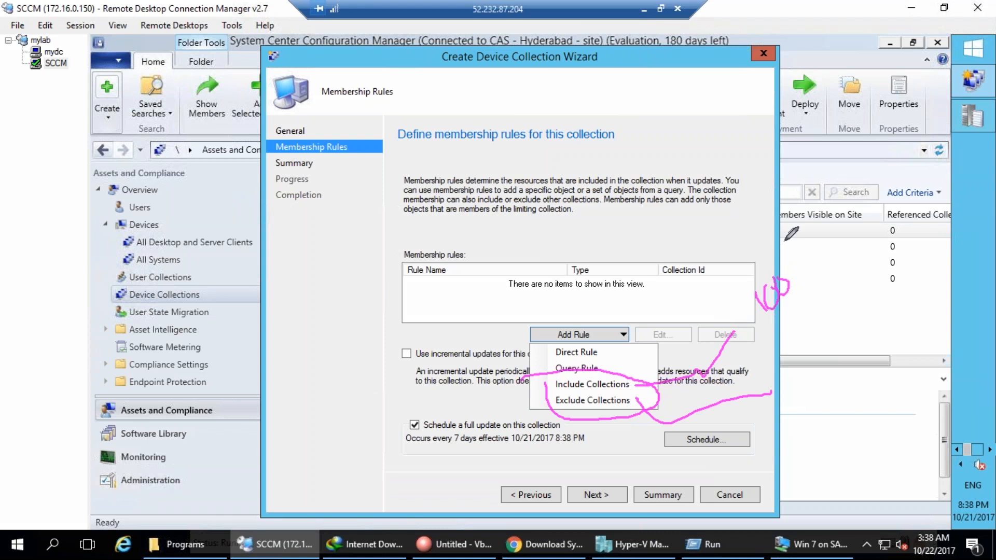
mouse_move(816, 193)
mouse_down()
mouse_move(799, 257)
mouse_move(810, 250)
mouse_up()
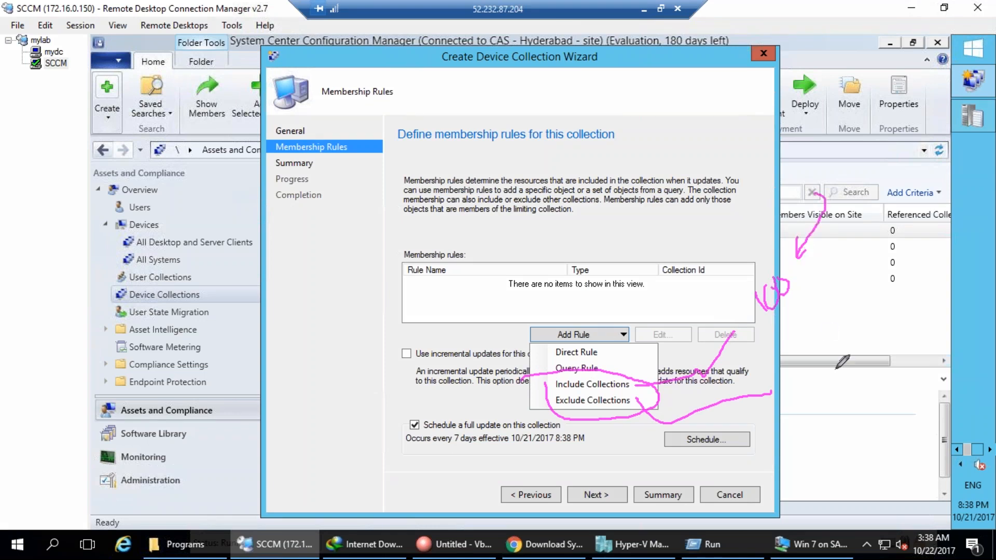
drag(745, 174, 767, 244)
mouse_move(712, 200)
mouse_down()
mouse_move(740, 231)
mouse_move(737, 256)
mouse_up()
drag(755, 236, 772, 236)
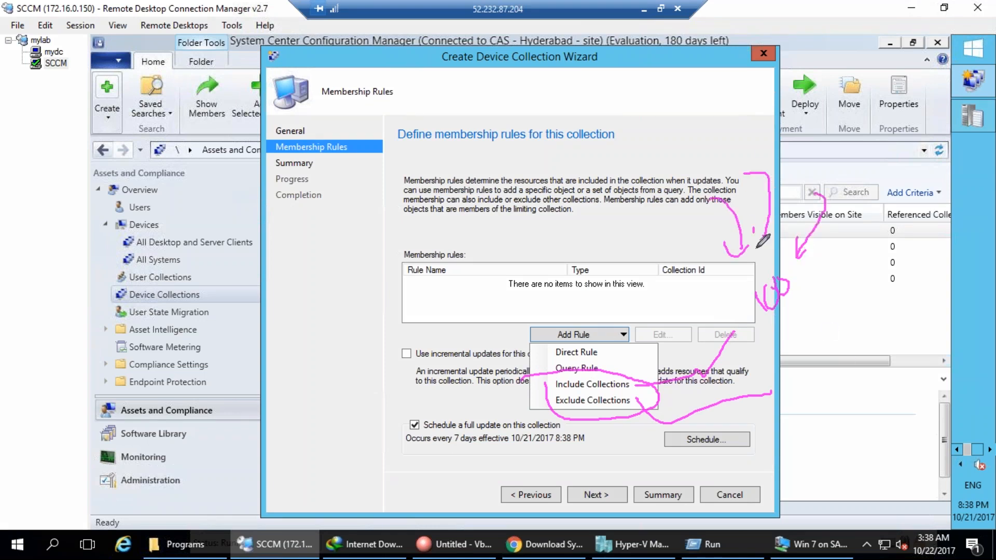
mouse_move(771, 393)
mouse_down()
mouse_move(758, 401)
mouse_move(815, 433)
mouse_move(819, 473)
mouse_up()
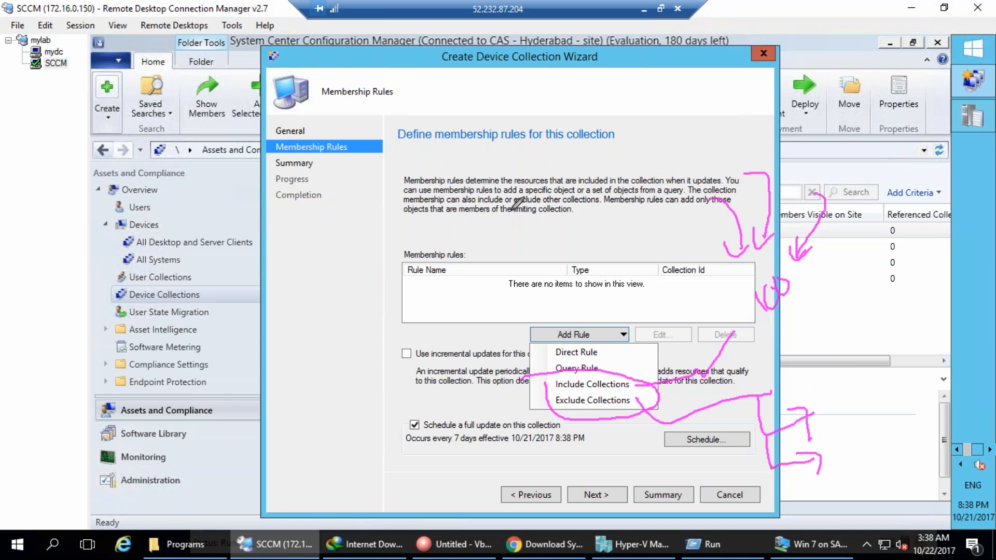
drag(551, 409, 467, 454)
drag(391, 472, 432, 470)
mouse_move(420, 218)
mouse_down()
mouse_move(456, 300)
mouse_move(438, 222)
mouse_up()
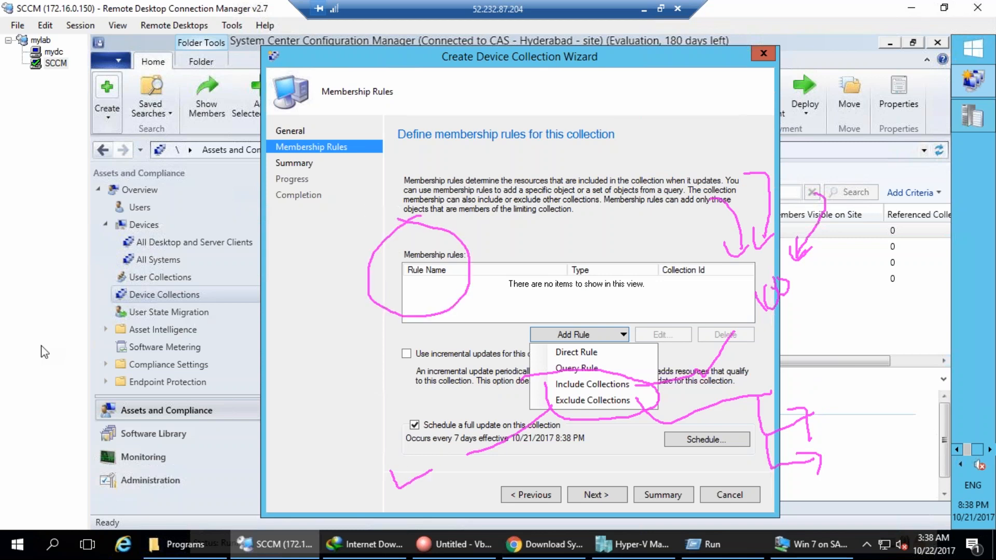
key(Escape)
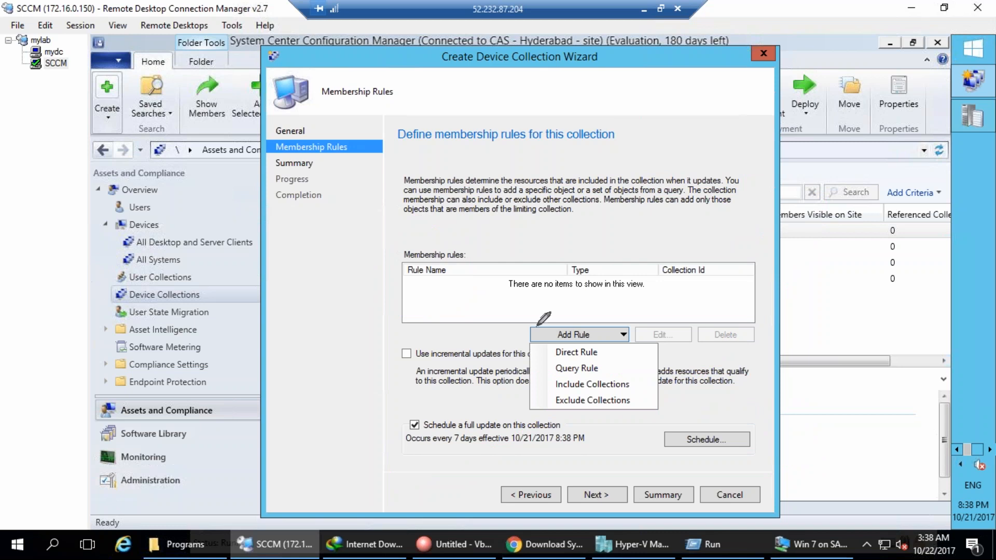
Review the Add Rule choices on the 'Toolkit Software - Install' Membership Rules page, with no rules added.
mouse_move(606, 344)
mouse_down()
mouse_move(537, 357)
mouse_move(599, 359)
mouse_move(606, 370)
mouse_move(655, 312)
mouse_up()
mouse_move(603, 372)
mouse_down()
mouse_move(691, 358)
mouse_move(708, 368)
mouse_up()
mouse_move(655, 260)
mouse_down()
mouse_move(646, 269)
mouse_move(657, 288)
mouse_move(696, 293)
mouse_up()
drag(710, 357, 720, 377)
mouse_move(646, 254)
mouse_down()
mouse_move(648, 297)
mouse_move(662, 260)
mouse_up()
mouse_move(698, 346)
mouse_down()
mouse_move(712, 332)
mouse_move(742, 330)
mouse_move(701, 358)
mouse_move(720, 324)
mouse_up()
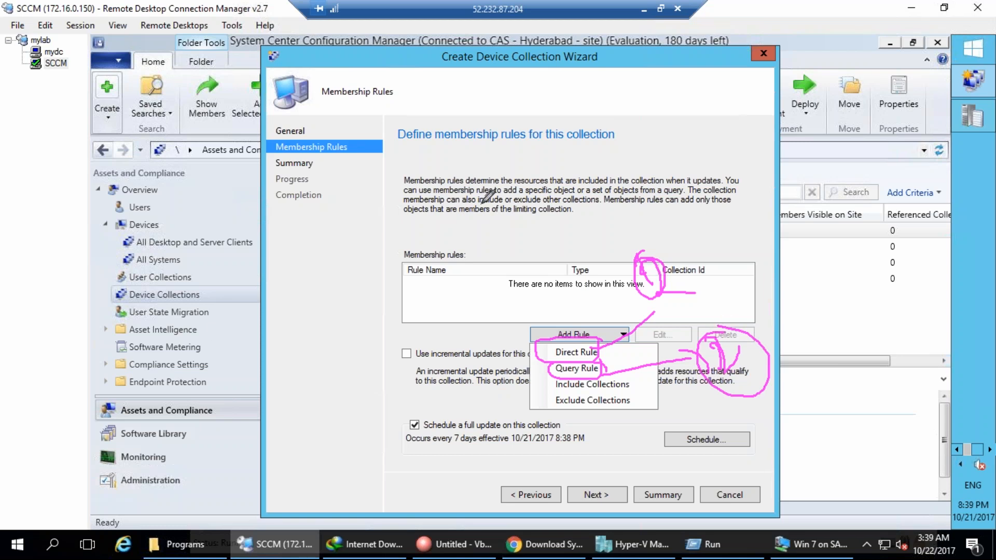
drag(551, 238, 551, 343)
drag(551, 377, 429, 418)
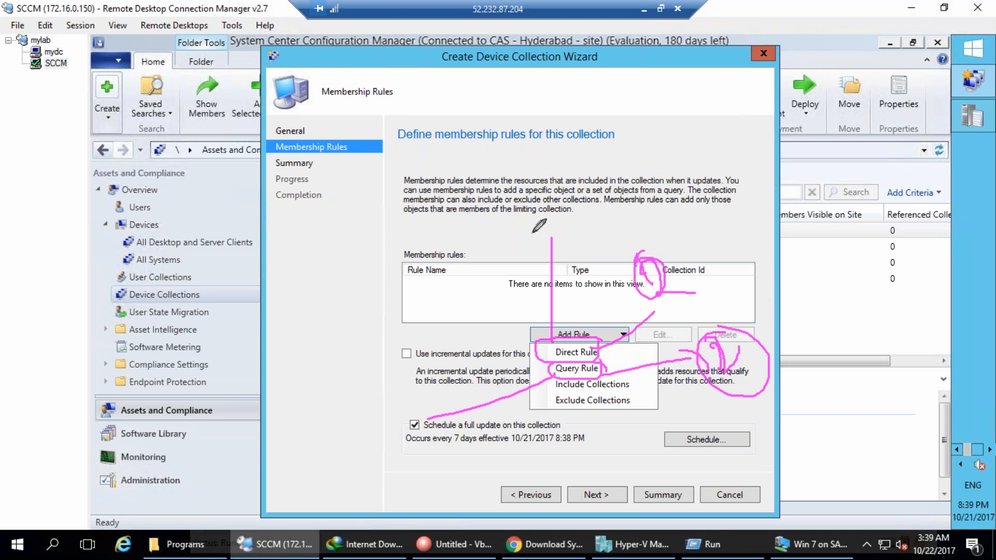
drag(511, 232, 537, 195)
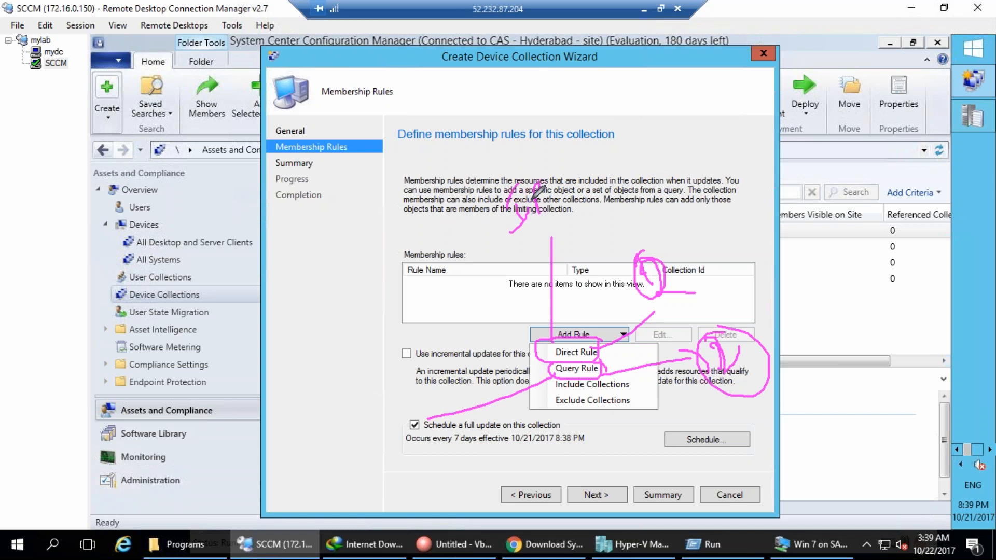
mouse_move(555, 325)
mouse_down()
mouse_move(549, 222)
mouse_move(538, 252)
mouse_up()
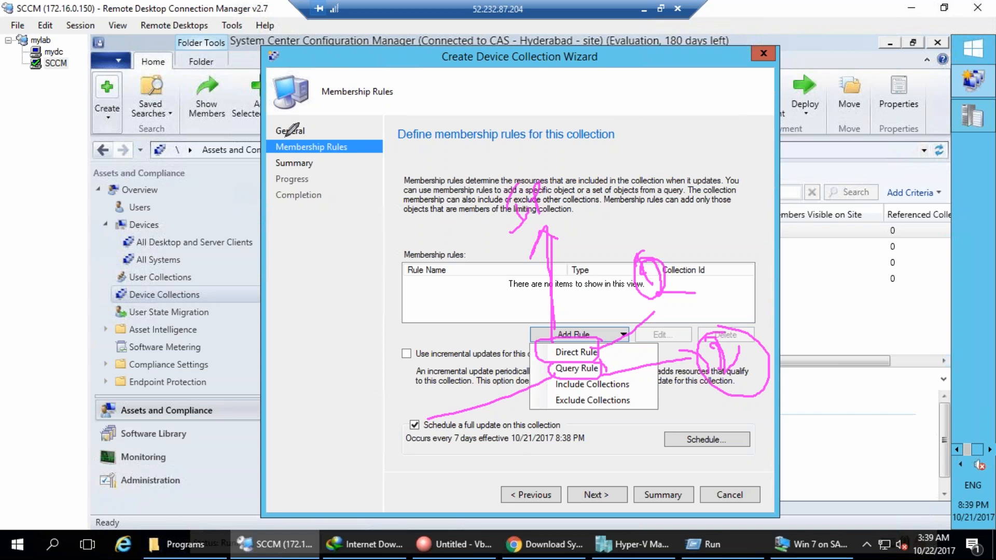
key(Escape)
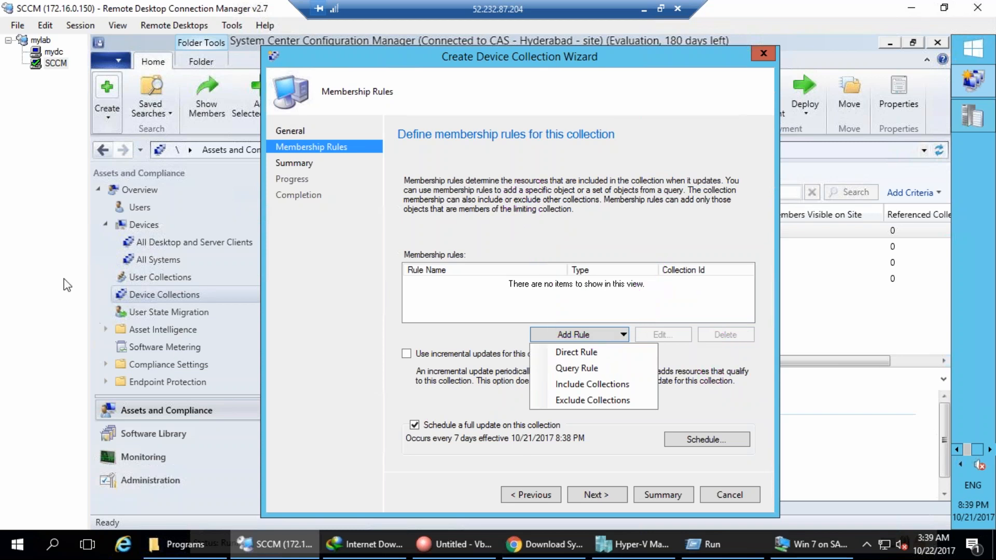
Start a new Direct Rule and move past its welcome page.
click(583, 352)
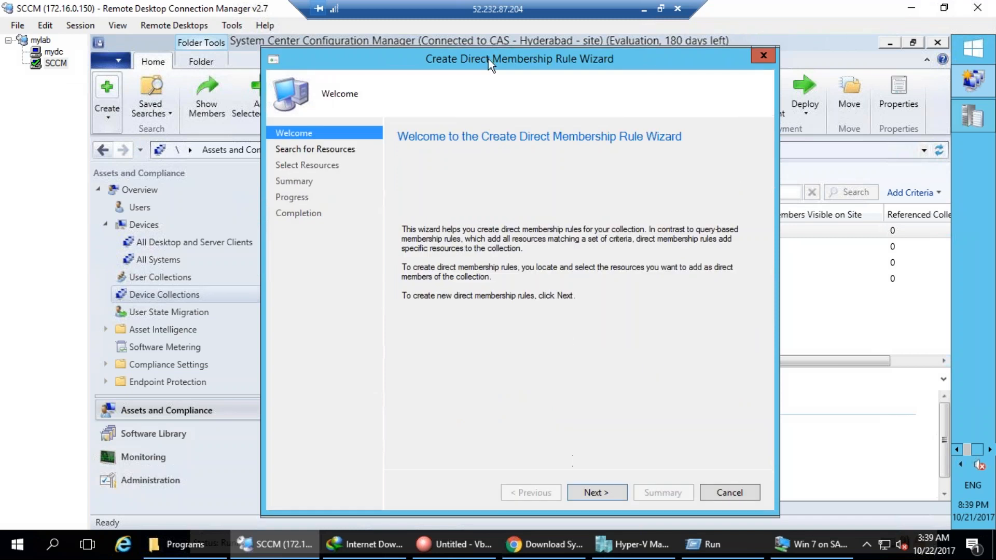
drag(471, 60, 568, 45)
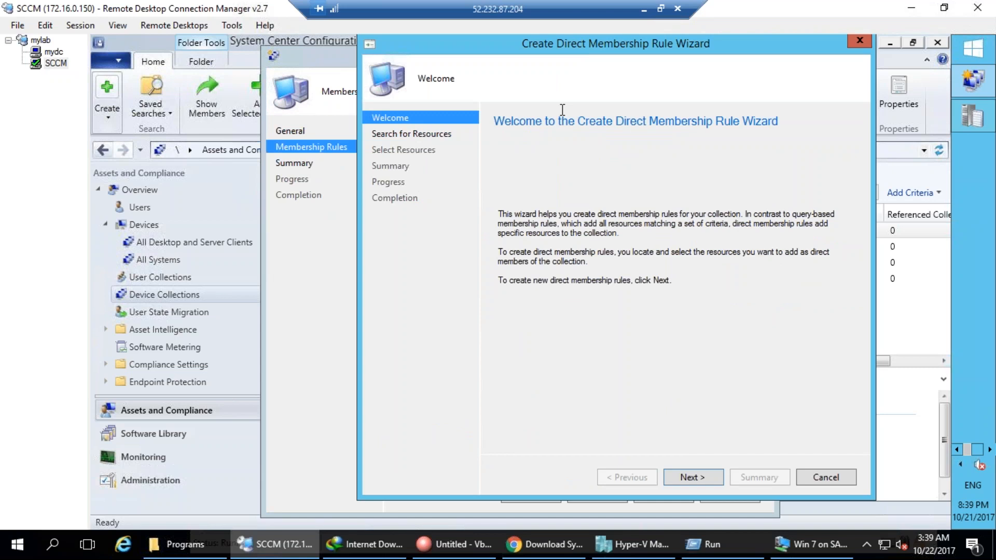
click(697, 481)
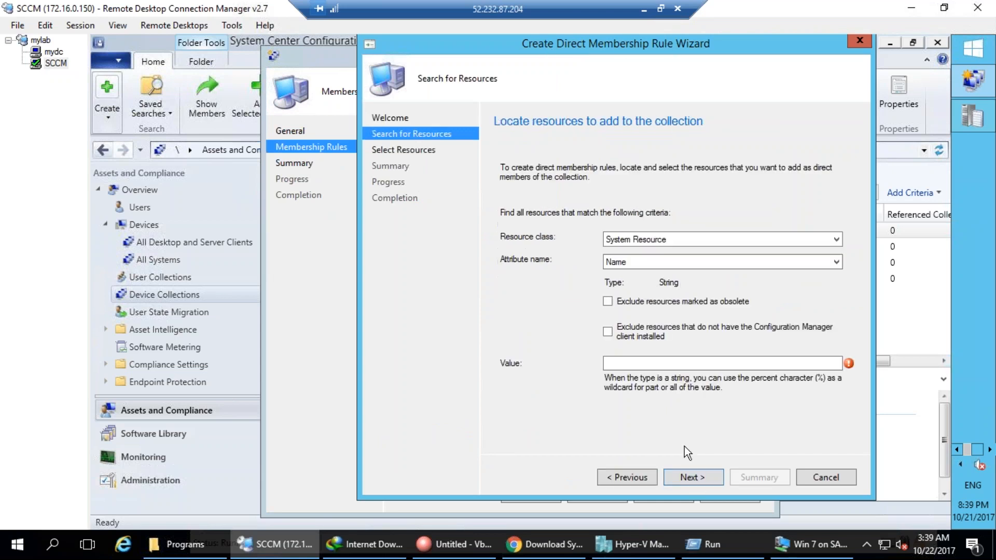
Search System Resource devices whose Name matches %dc.
click(677, 239)
click(671, 252)
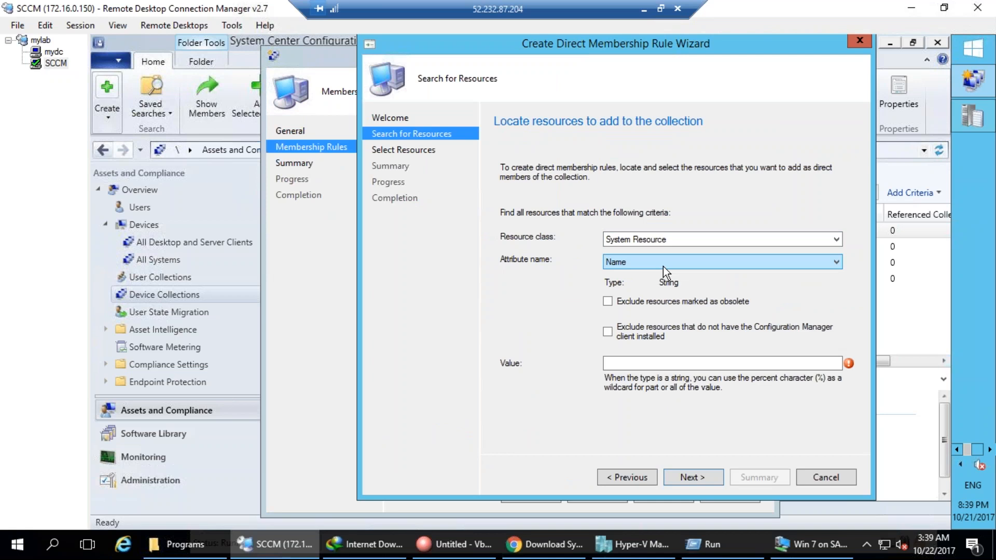
click(669, 264)
drag(837, 297, 842, 203)
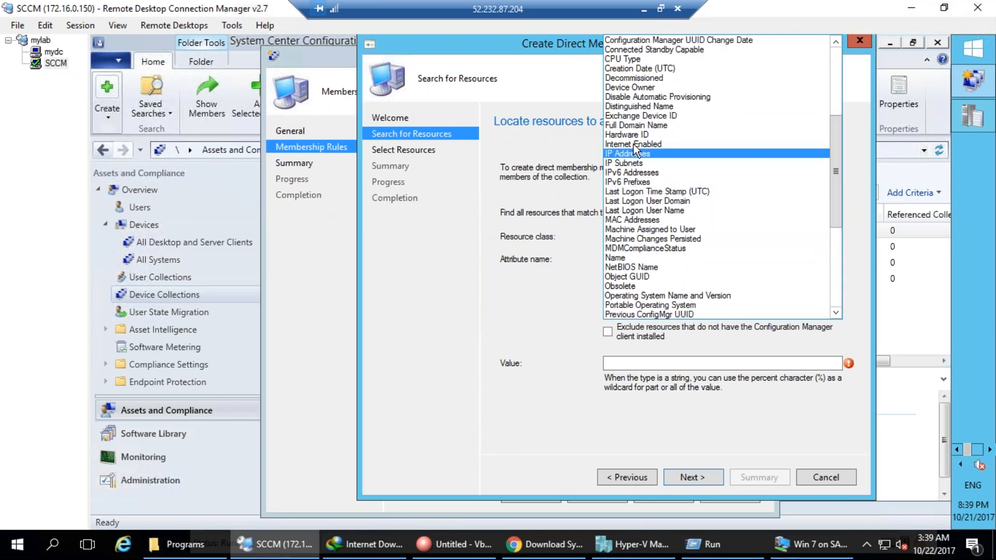
click(621, 257)
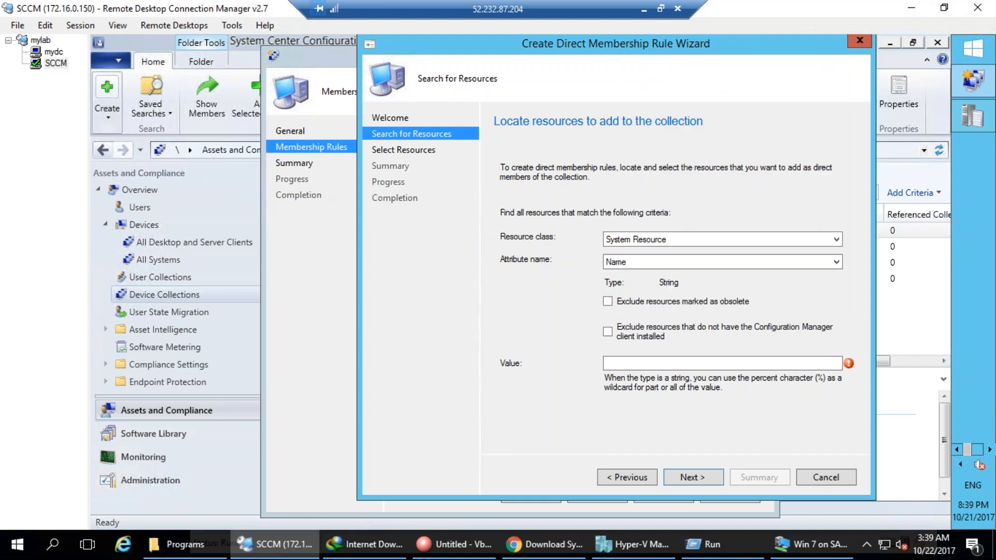
text(dc)
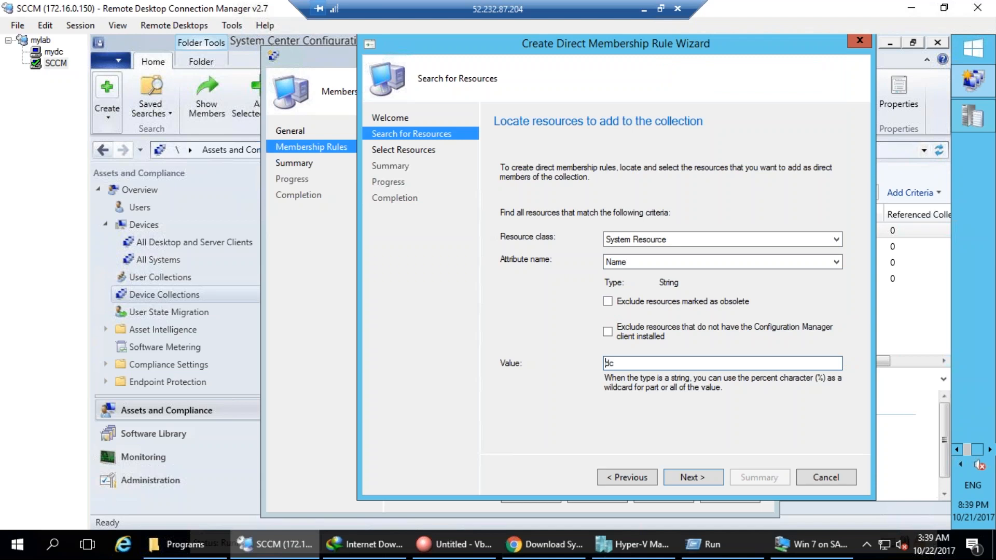
text(%)
click(699, 479)
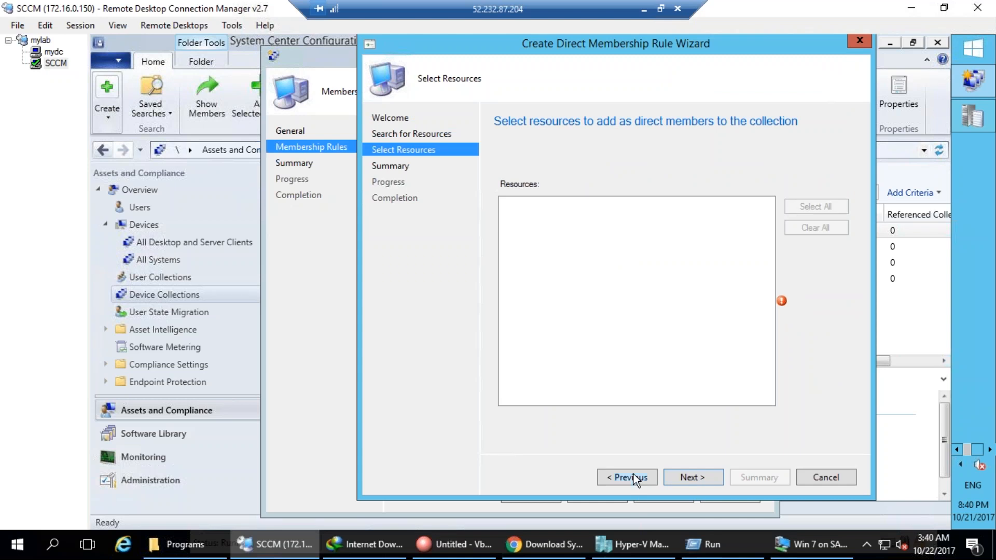
Change the search value to % to list every device, leaving INHYDTATA-DC01 unselected.
drag(636, 367, 571, 363)
key(BackSpace)
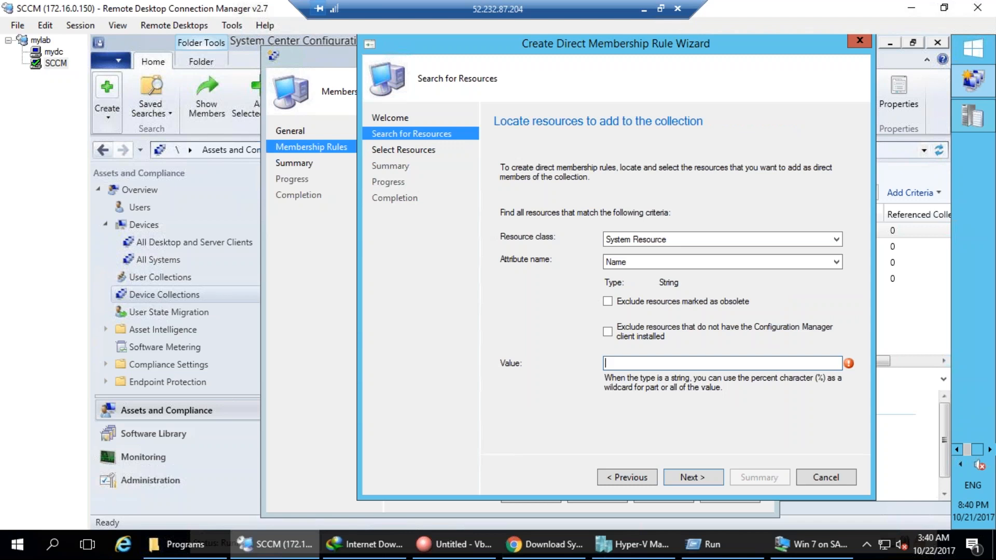
text(%)
click(695, 478)
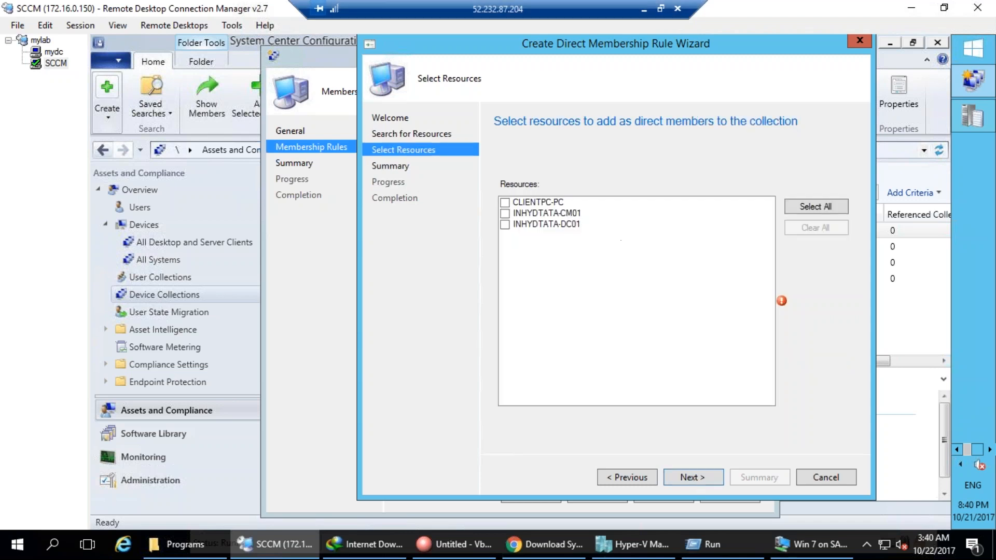
click(505, 226)
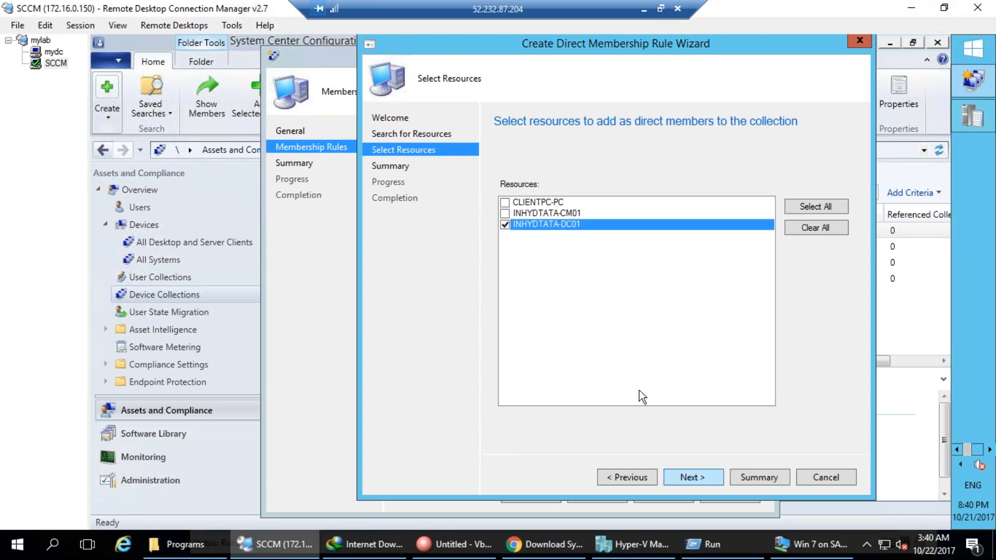
click(505, 225)
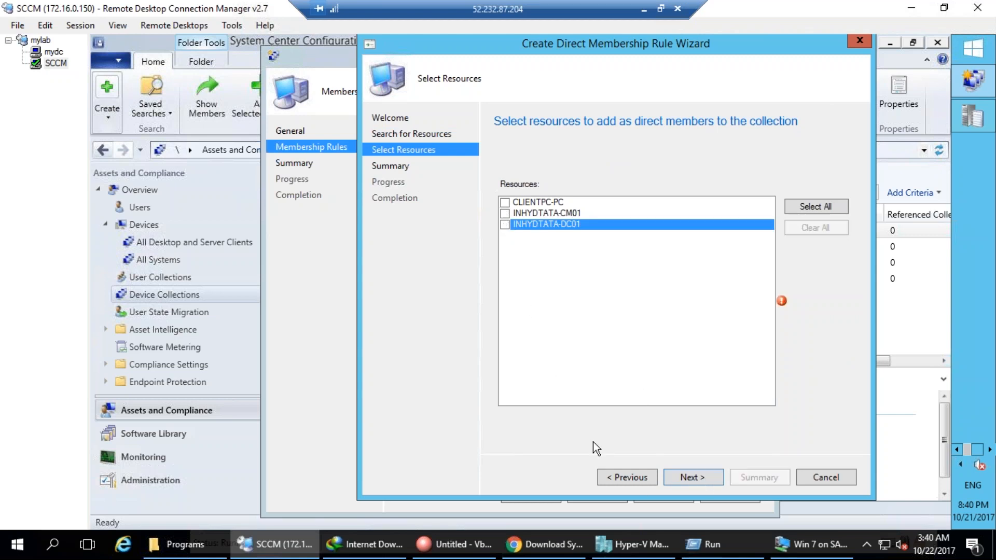
Narrow the search value to %DC01, run it, and return to the criteria.
click(637, 479)
click(616, 363)
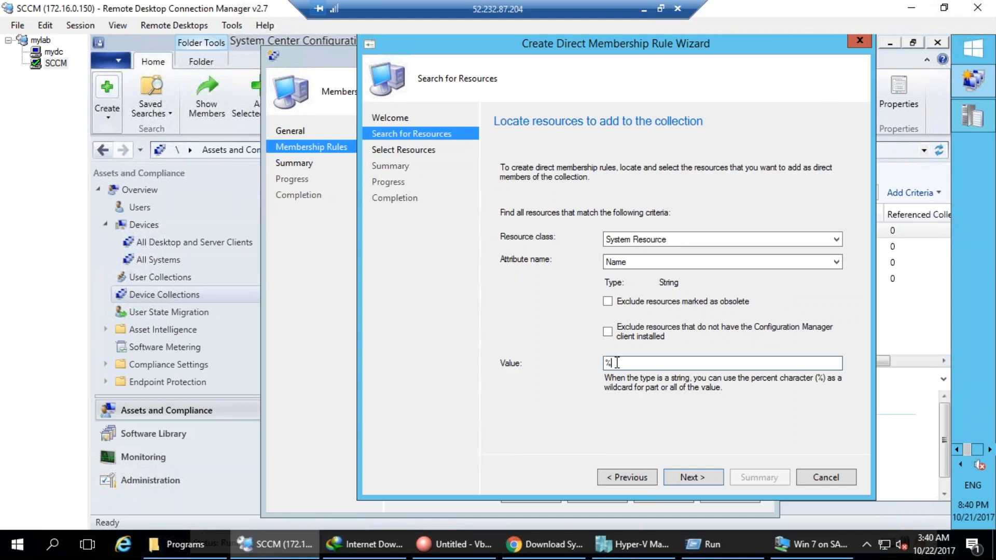
text(DC01)
click(693, 477)
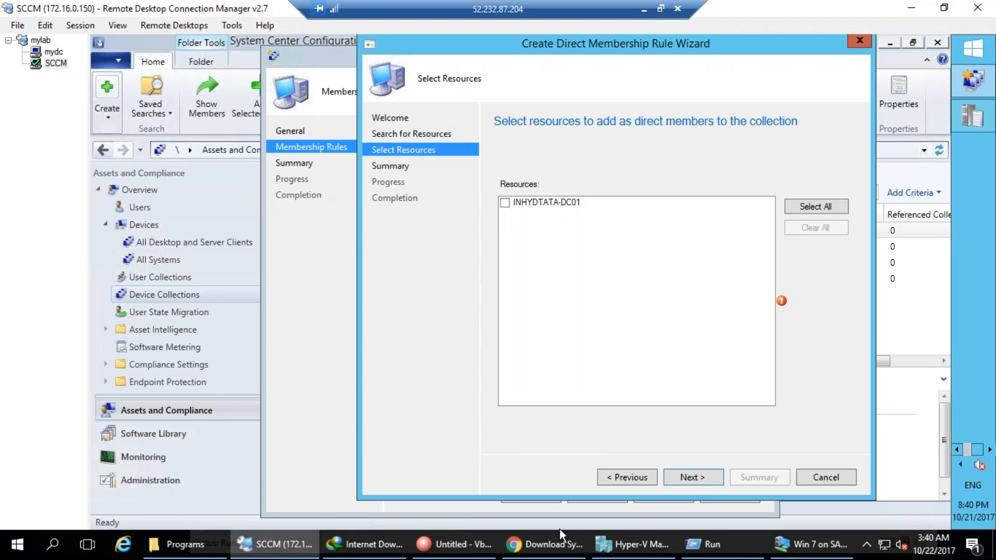
click(618, 478)
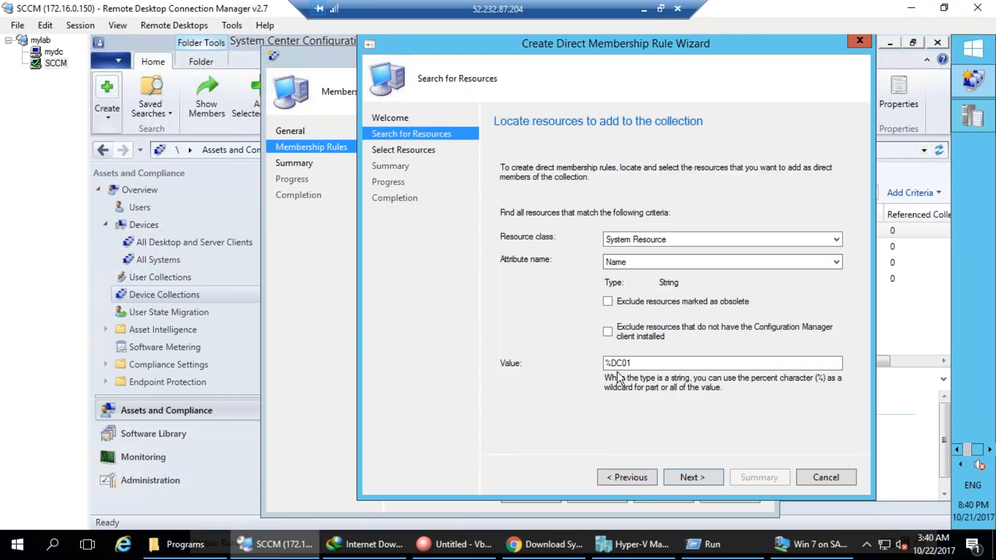
Search on the IP Addresses attribute with value %, then return to the criteria.
click(651, 257)
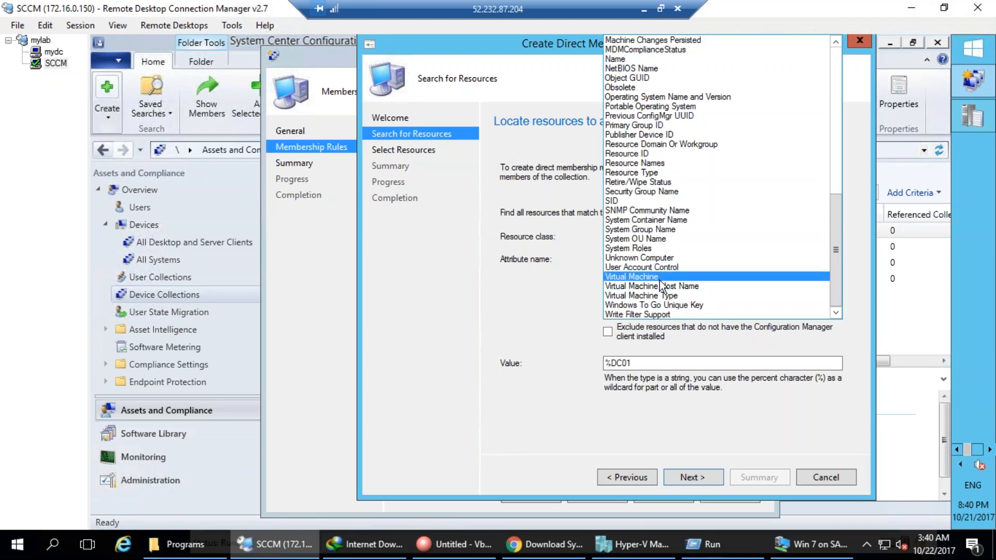
scroll(659, 284, up, 8)
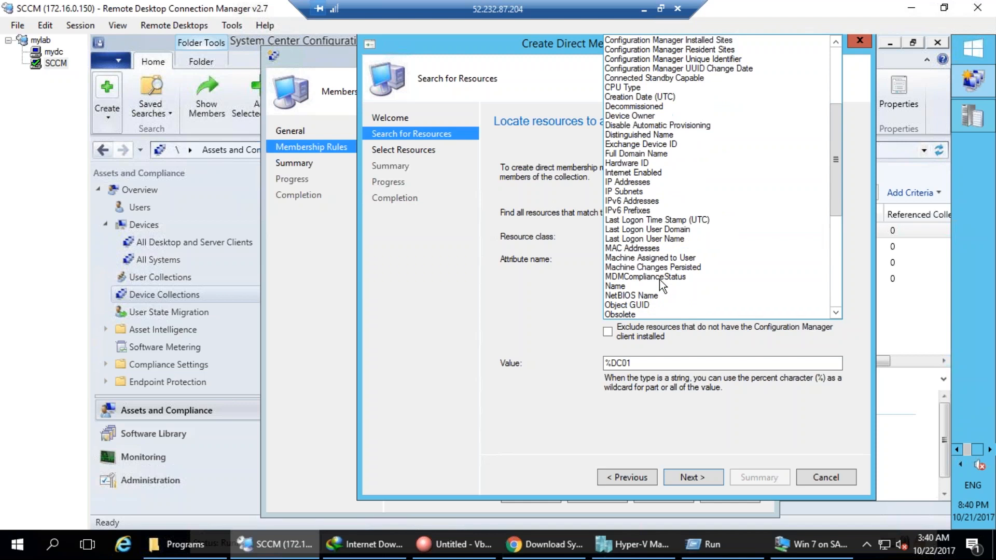
scroll(658, 280, up, 2)
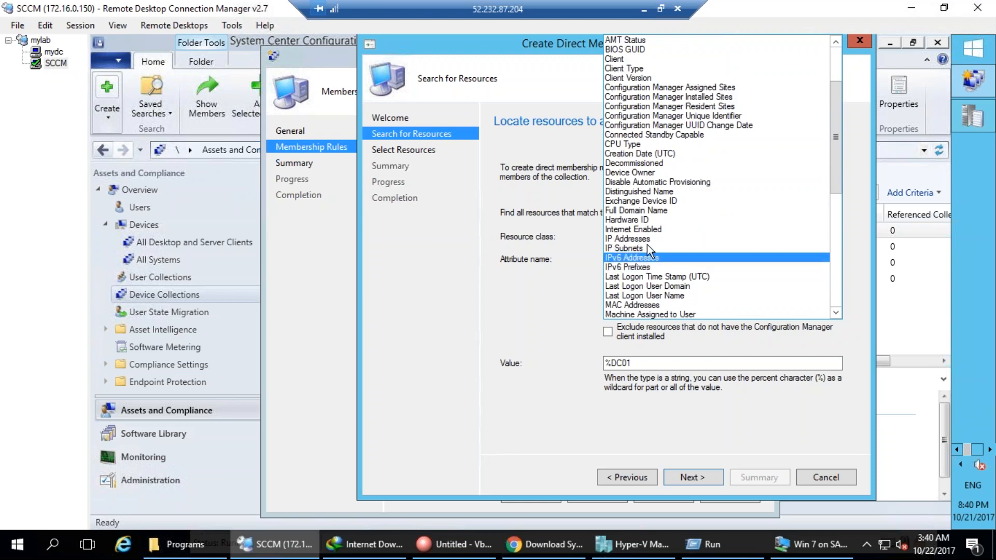
click(649, 239)
drag(634, 363, 579, 354)
key(BackSpace)
text(%)
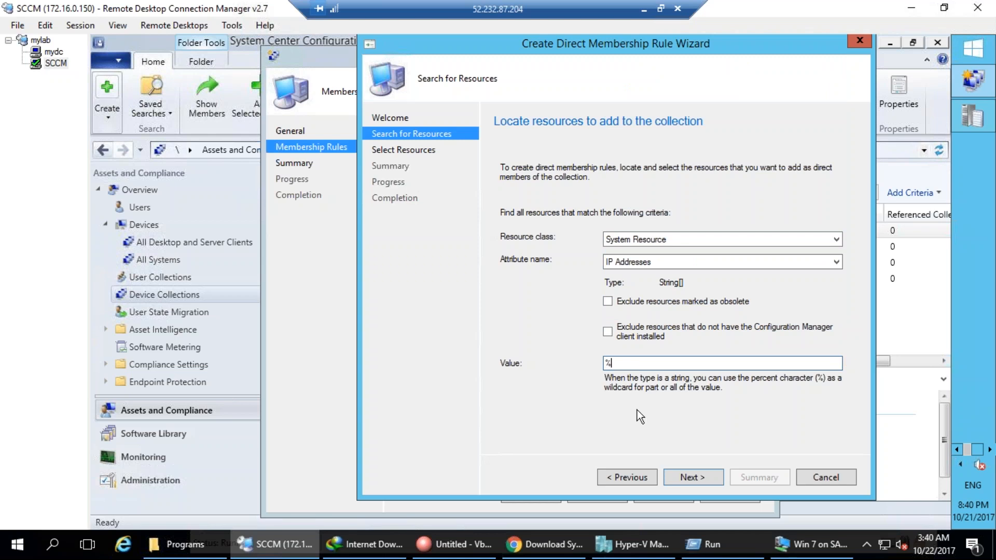
click(691, 477)
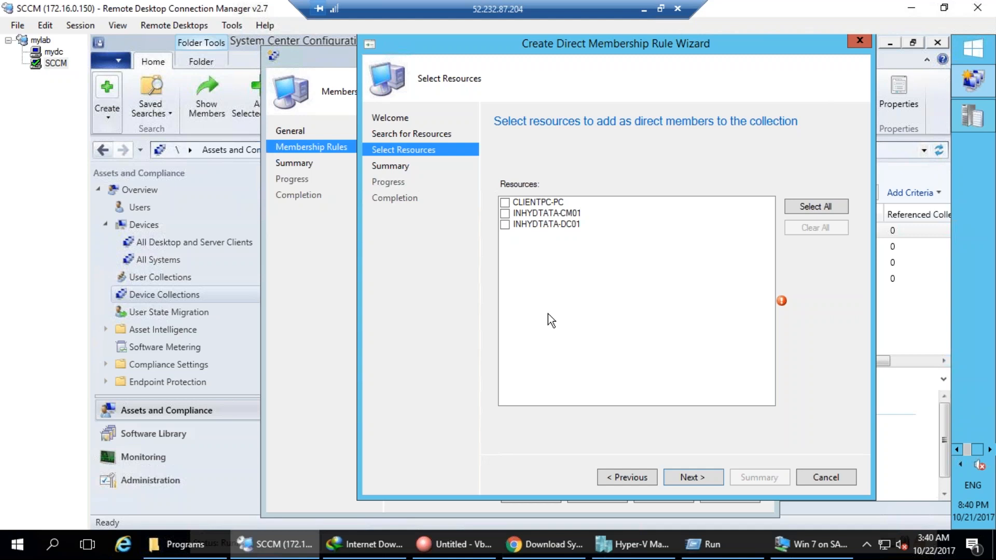
click(624, 478)
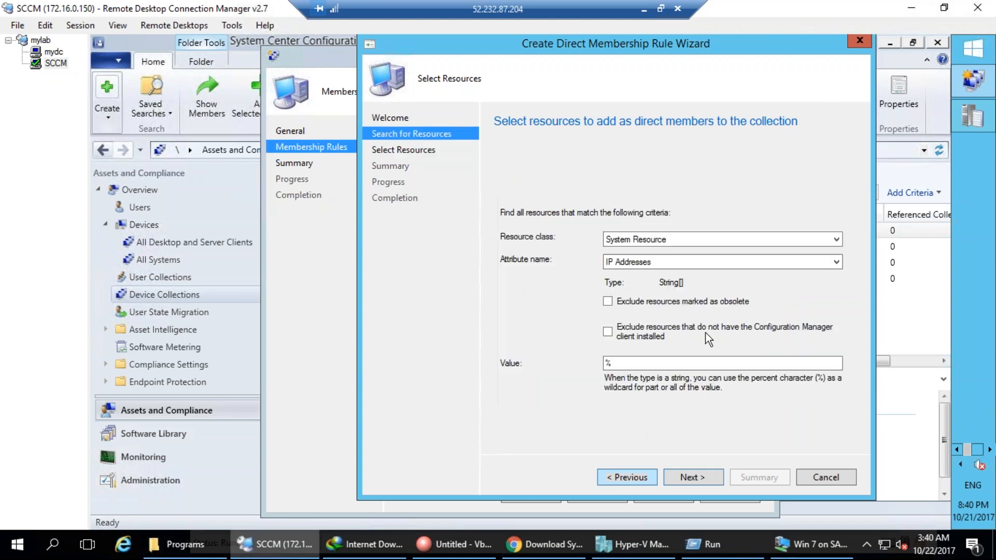
Search on the Virtual Machine attribute instead, then reopen the attribute list.
click(740, 264)
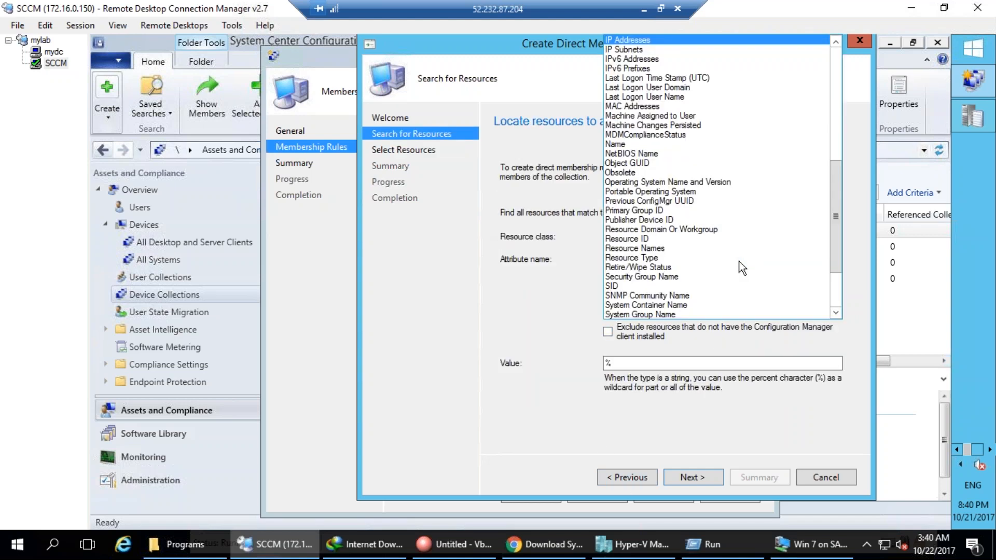
scroll(742, 267, down, 3)
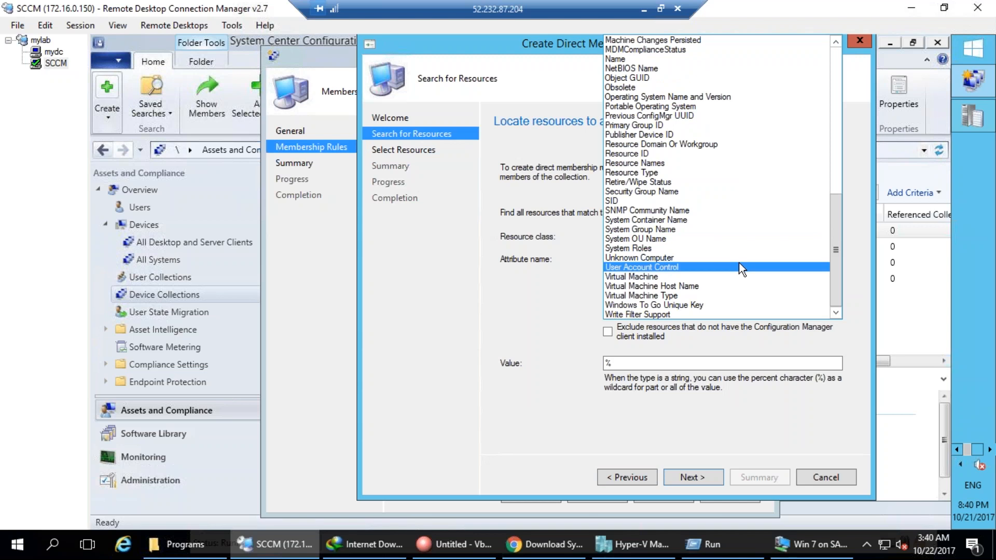
click(628, 277)
click(693, 477)
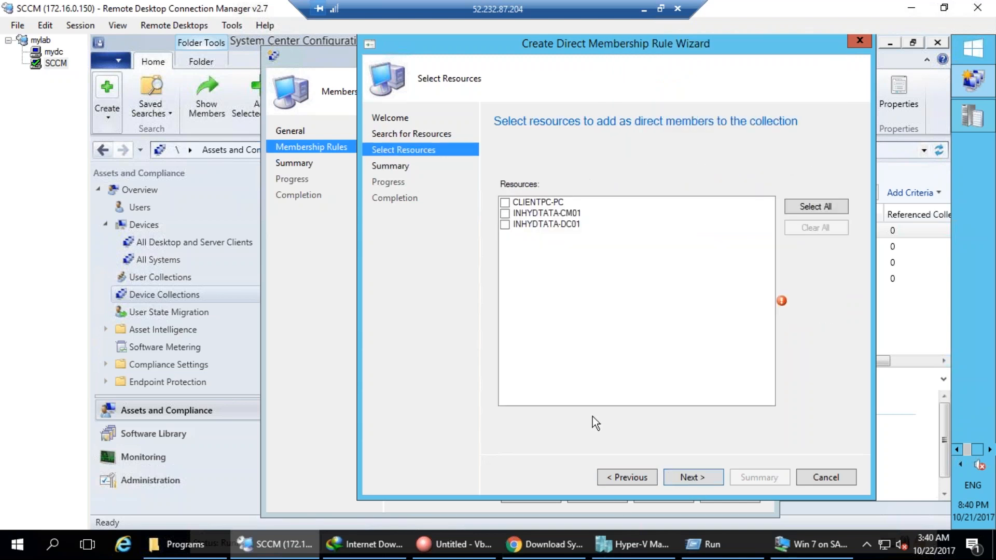
click(619, 474)
click(684, 261)
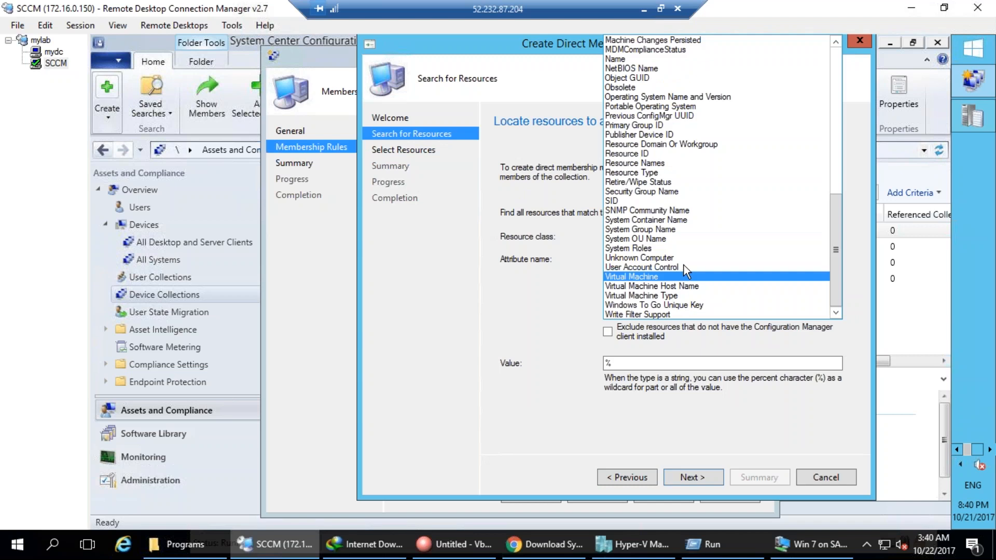
scroll(691, 253, up, 15)
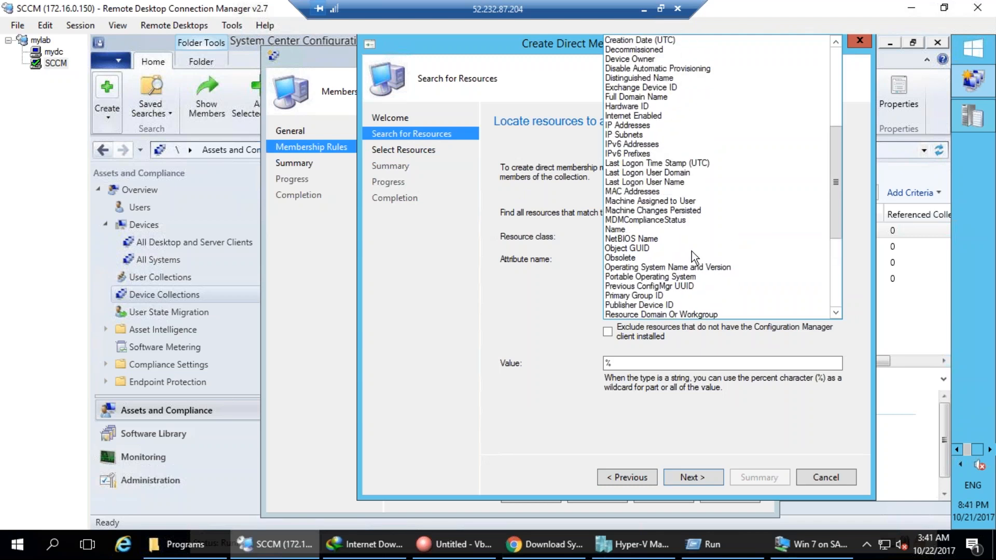
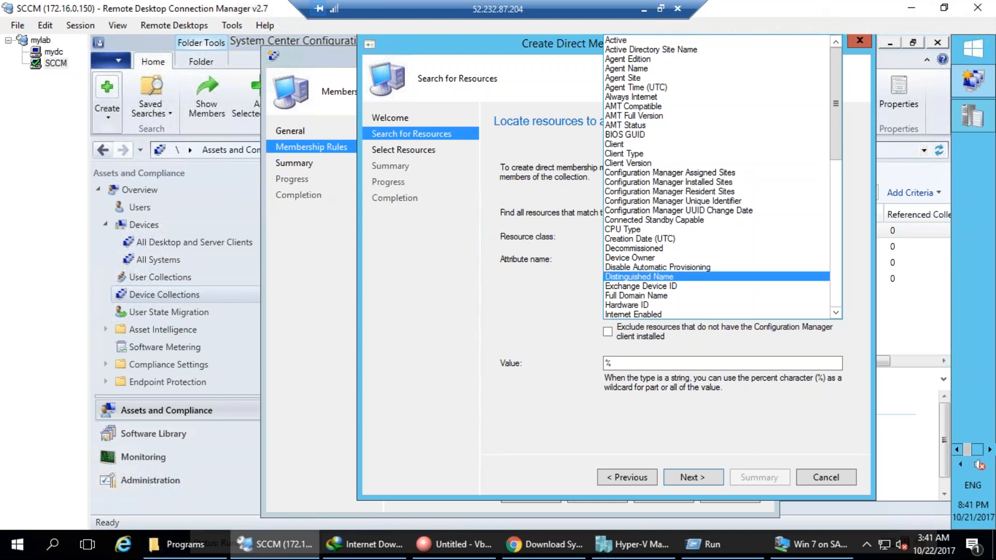
Close the attribute list, cancel the direct membership rule, and confirm discarding its changes.
click(778, 412)
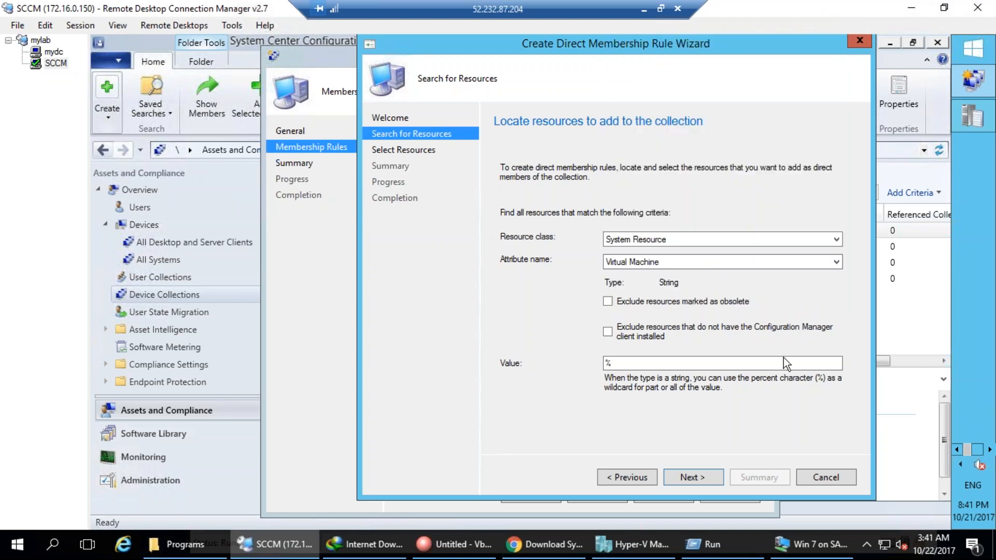
click(817, 483)
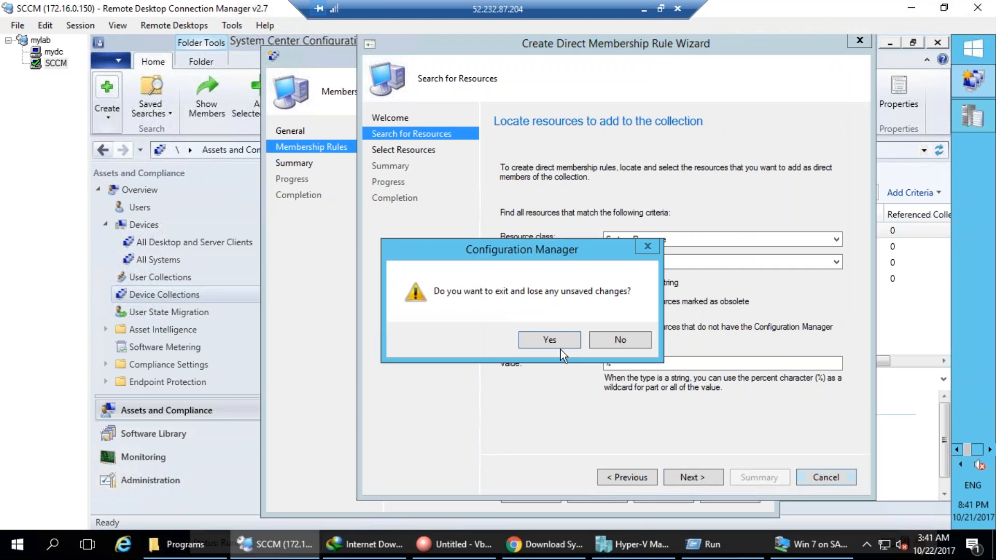
click(561, 348)
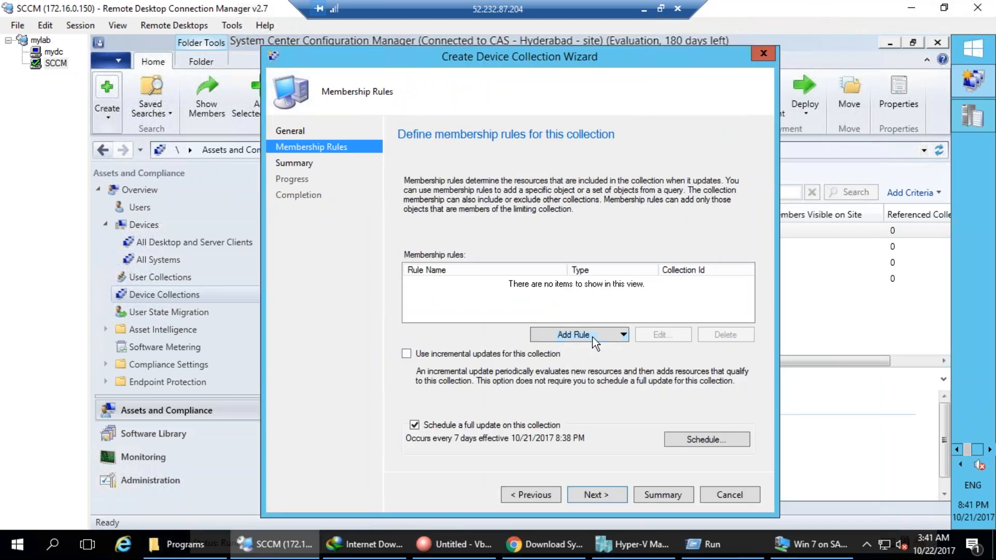
Start a new Query Rule and annotate the screen with a note about SQL.
click(592, 335)
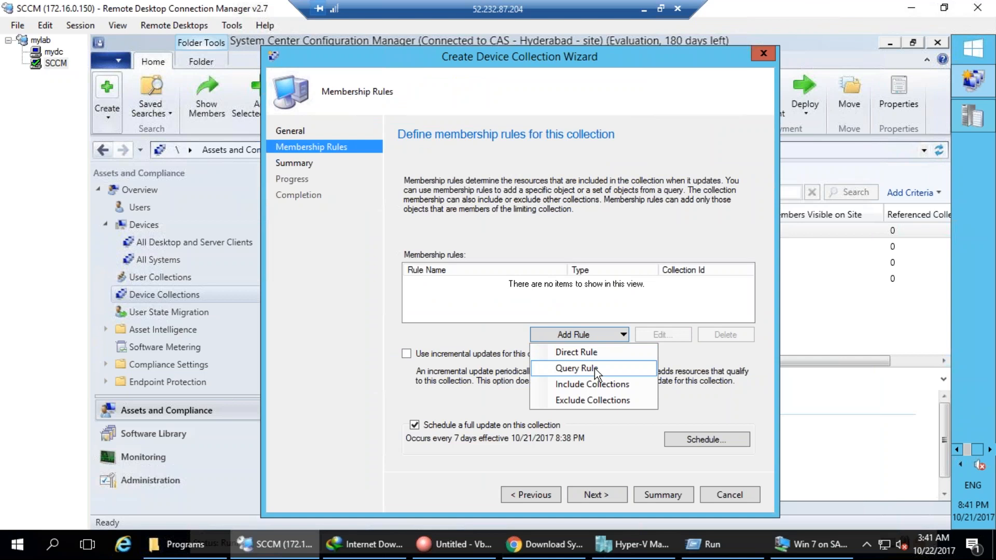
click(594, 369)
mouse_move(212, 414)
mouse_down()
mouse_move(208, 445)
mouse_move(171, 474)
mouse_up()
mouse_move(233, 435)
mouse_down()
mouse_move(261, 484)
mouse_move(240, 467)
mouse_move(283, 492)
mouse_up()
drag(280, 428, 320, 458)
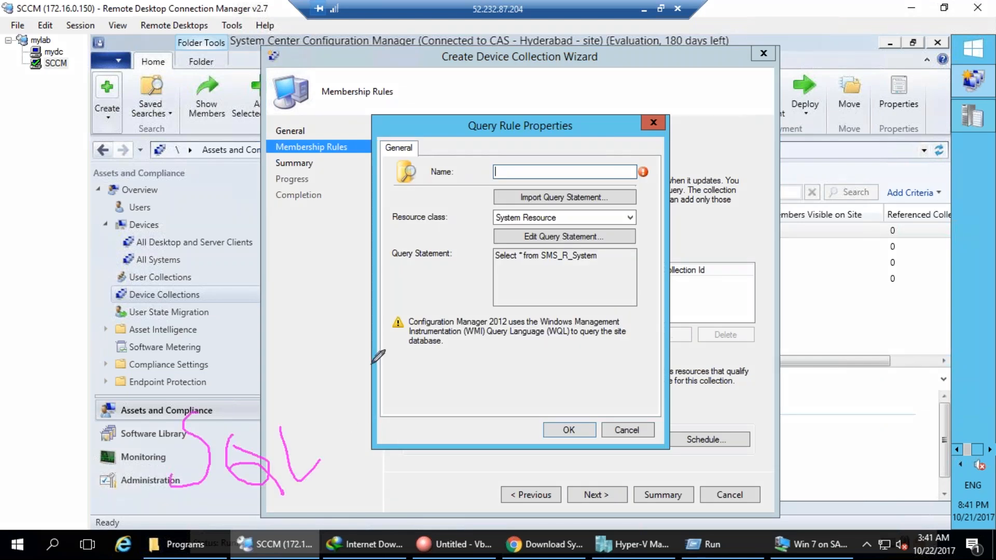
mouse_move(489, 248)
mouse_down()
mouse_move(495, 283)
mouse_move(621, 251)
mouse_move(490, 248)
mouse_up()
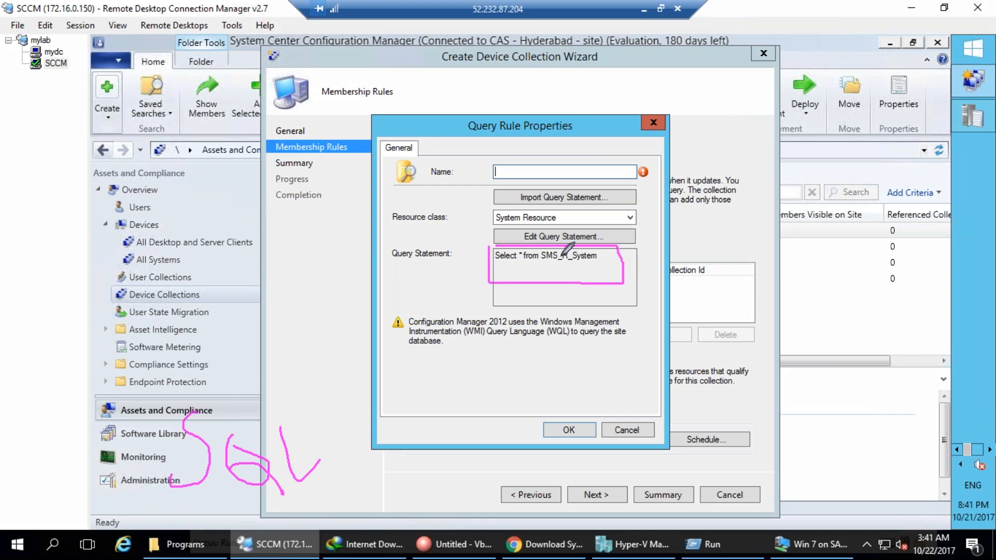
mouse_move(541, 268)
mouse_down()
mouse_move(595, 269)
mouse_move(547, 358)
mouse_move(560, 317)
mouse_up()
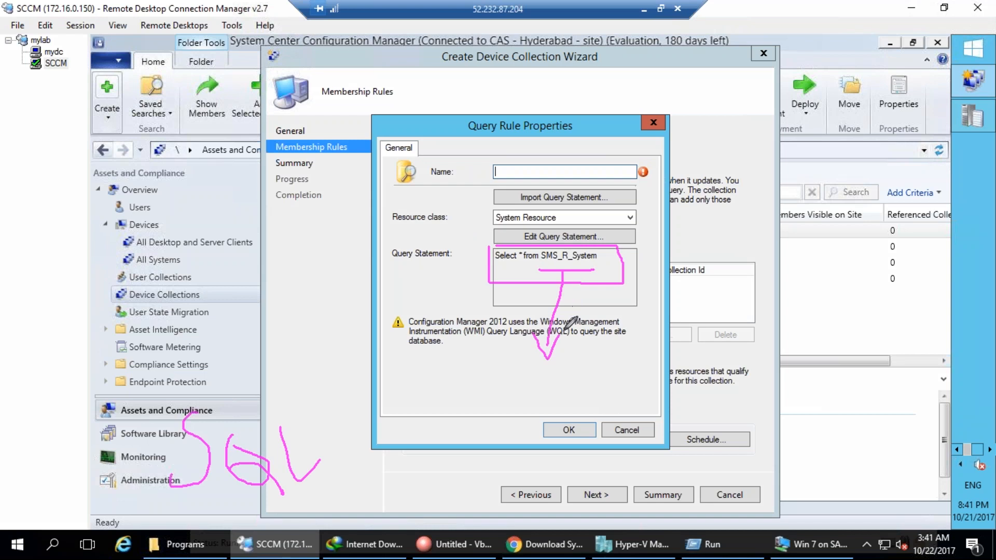
Mark SMS_R_System as WQL and name the query rule 'test'.
key(Escape)
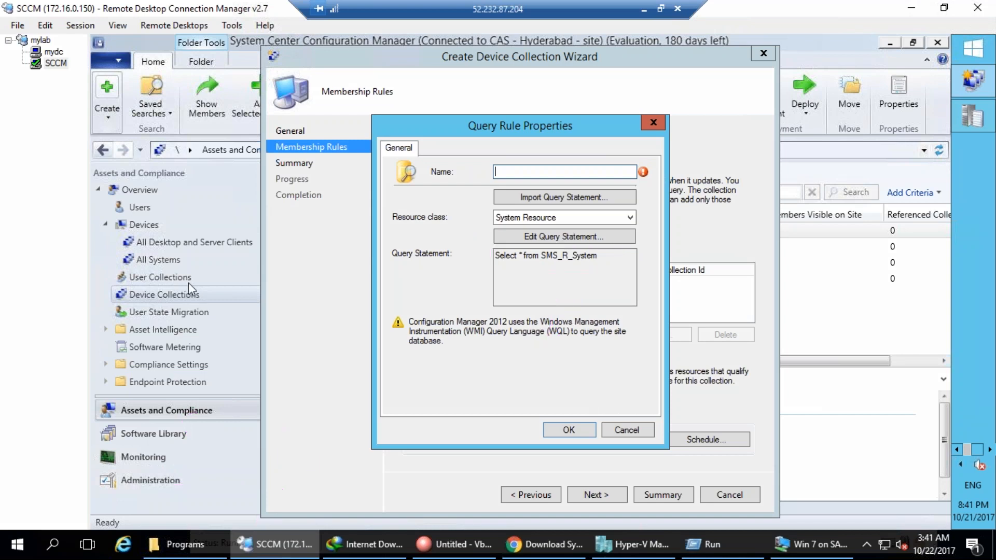
mouse_move(596, 262)
mouse_down()
mouse_move(586, 248)
mouse_move(567, 260)
mouse_move(604, 262)
mouse_move(581, 318)
mouse_up()
drag(575, 295, 614, 293)
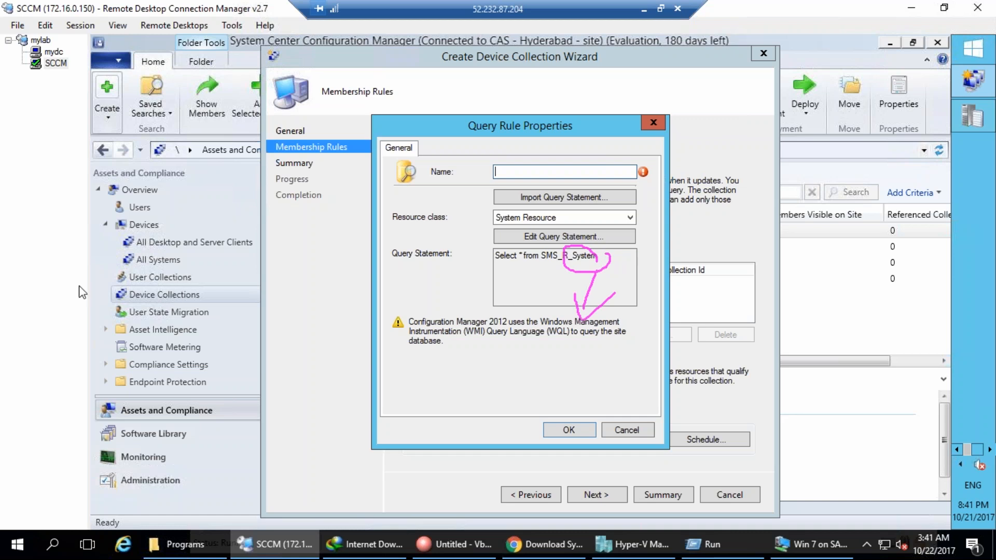
text(test)
click(553, 237)
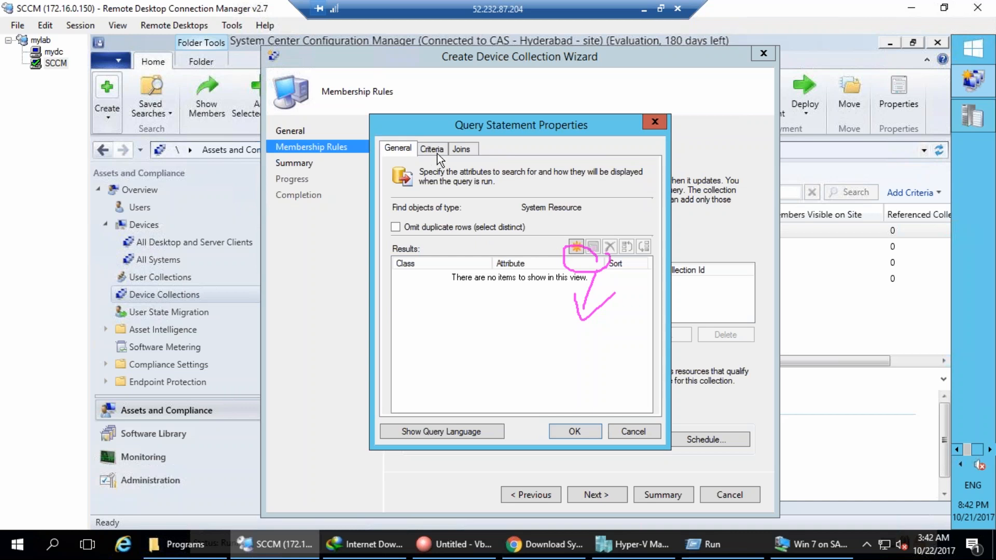
Add a Simple value criterion using the CDROM Drive attribute class.
click(436, 153)
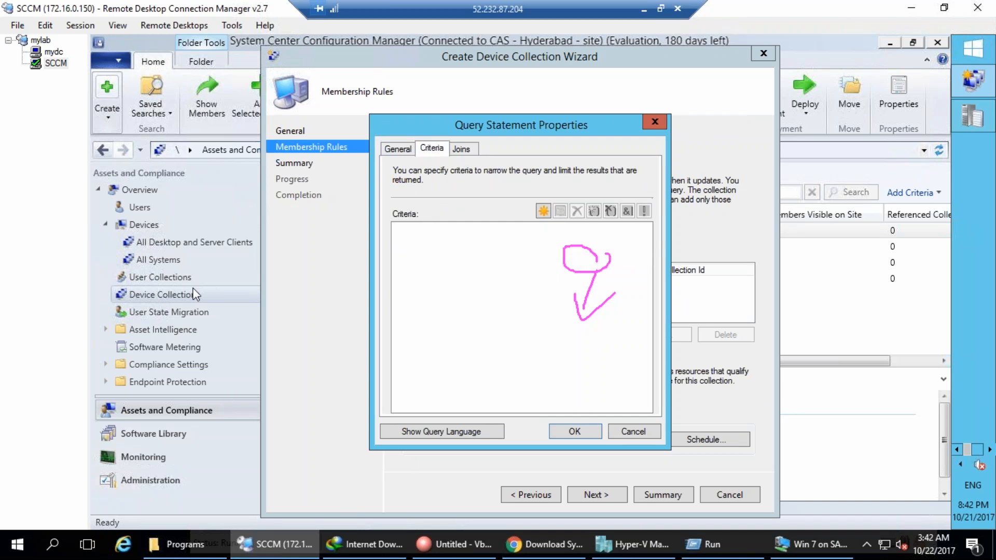
click(544, 211)
click(551, 214)
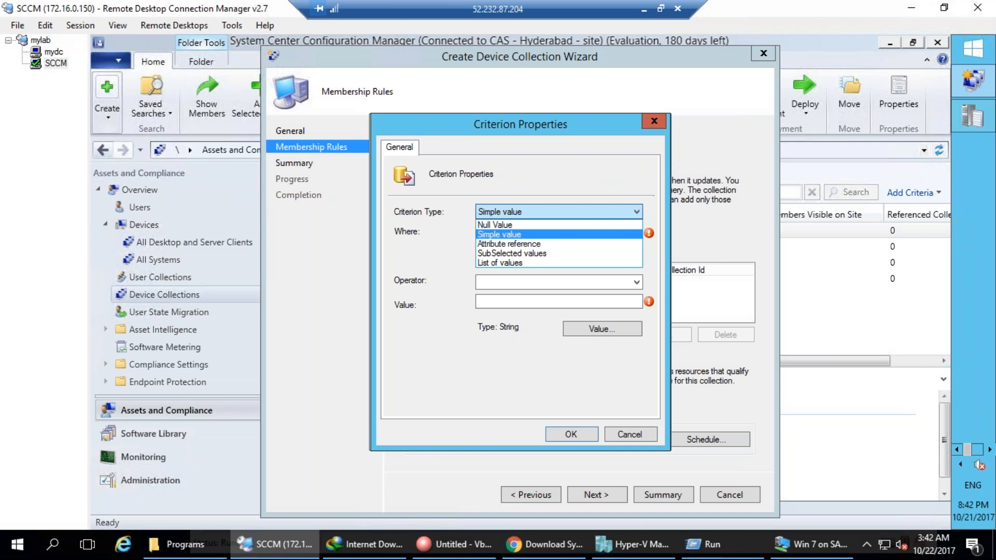
click(571, 234)
click(571, 250)
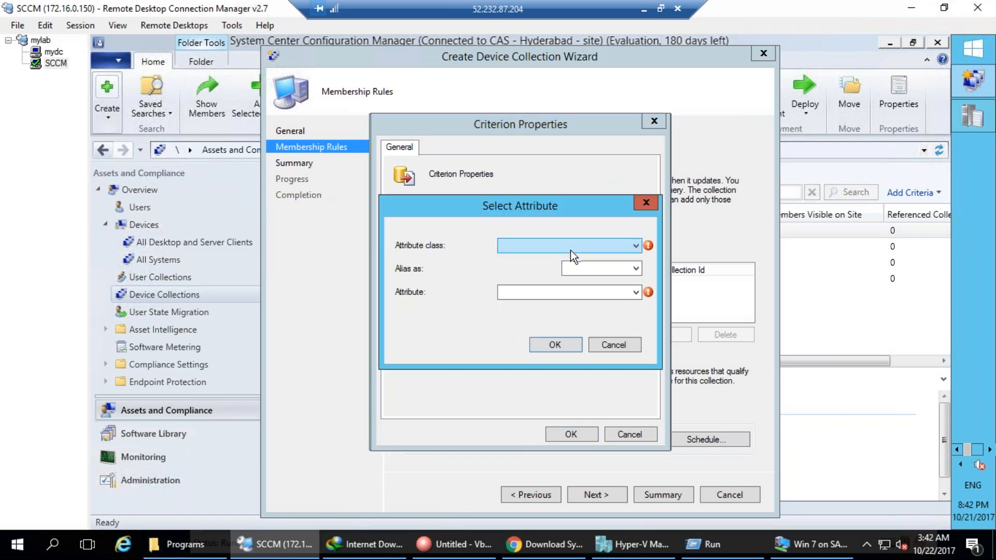
click(595, 245)
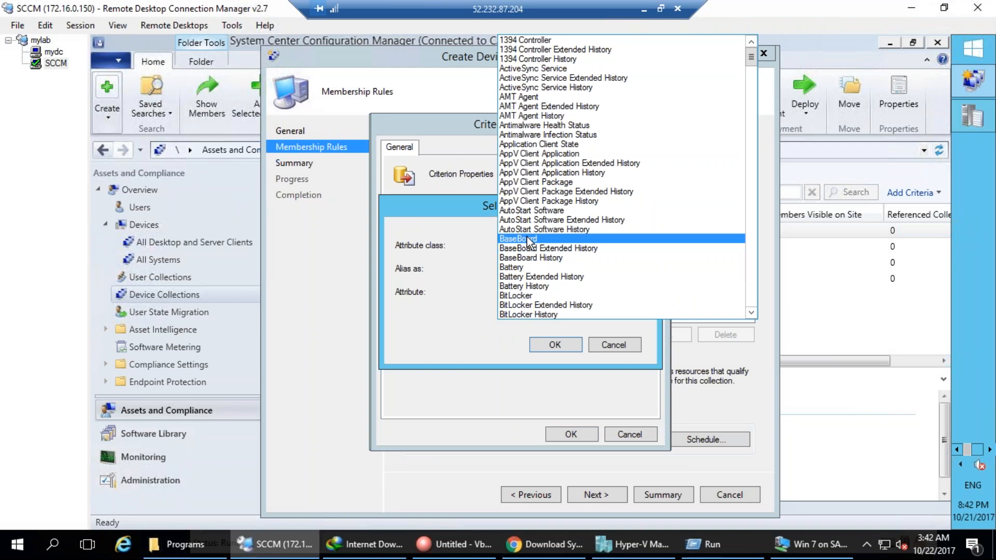
scroll(531, 241, down, 5)
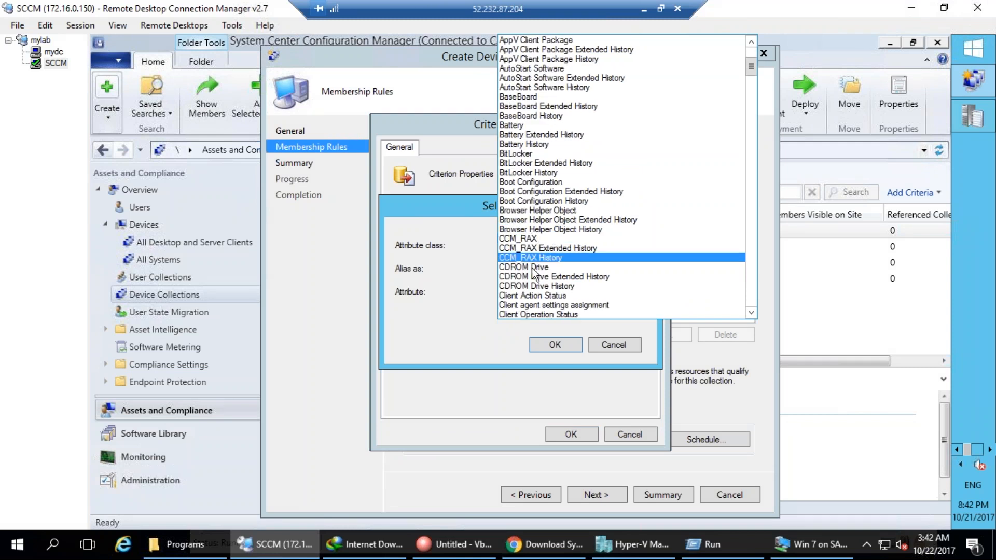
click(533, 267)
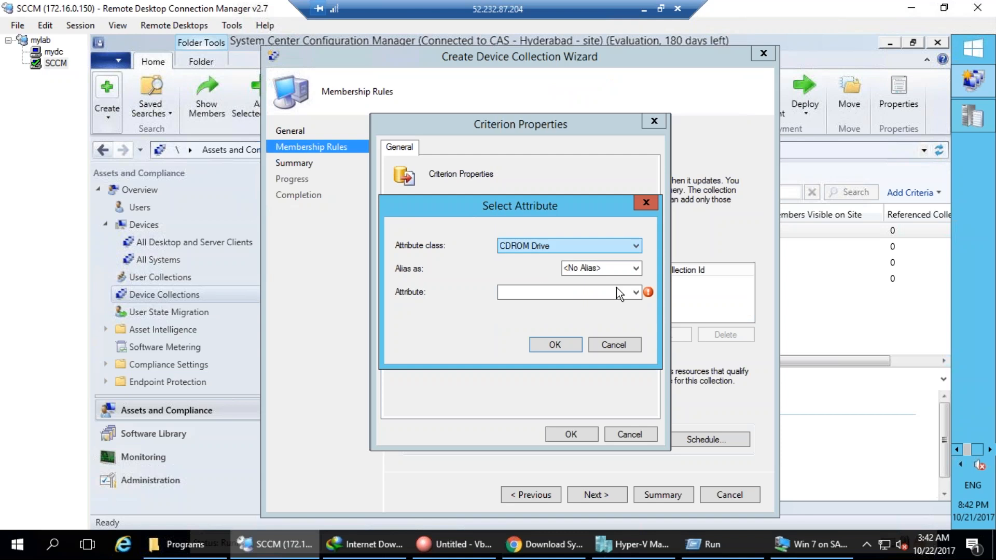
Set the criterion to CDROM Drive Name equal to 'Msft Virtual CD/ROM ATA Device' and save it.
click(633, 292)
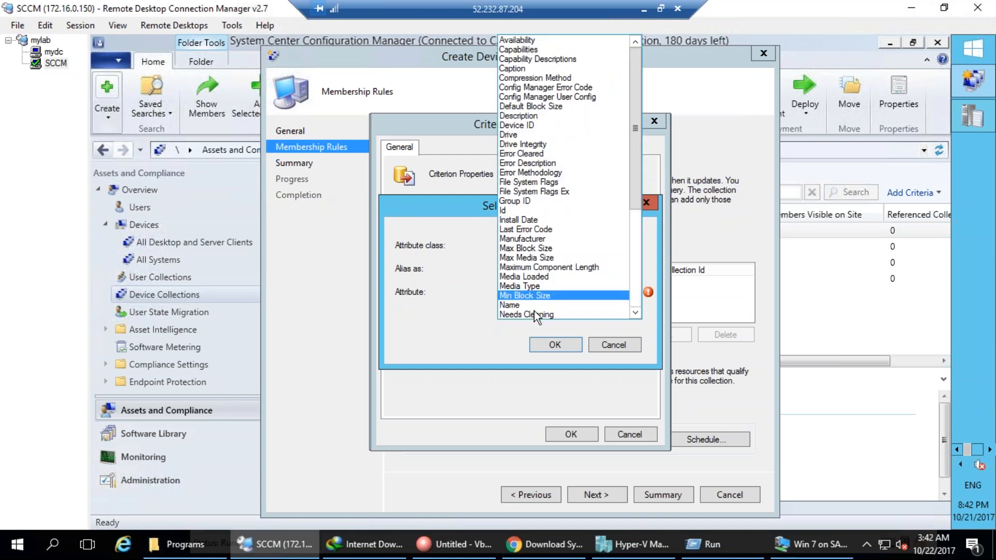
click(535, 295)
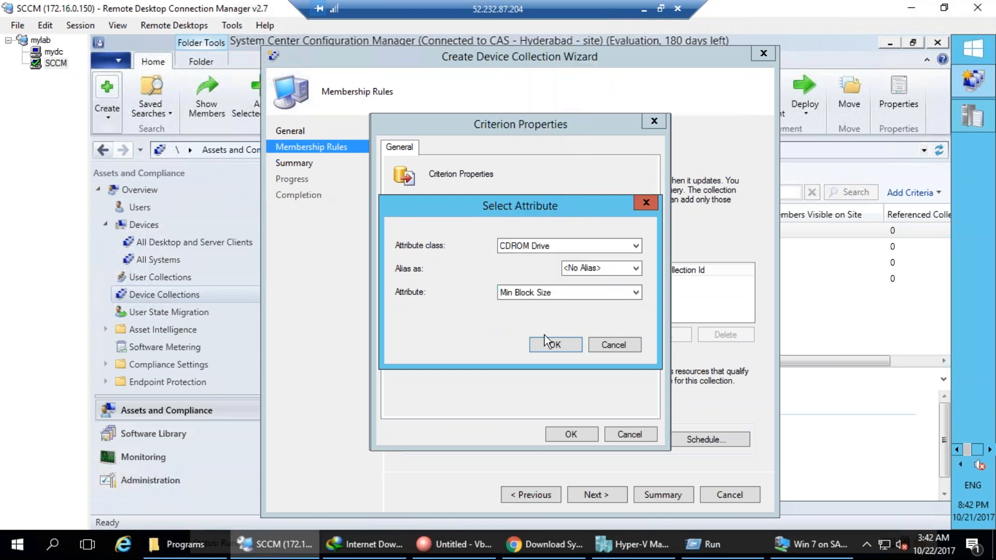
click(615, 295)
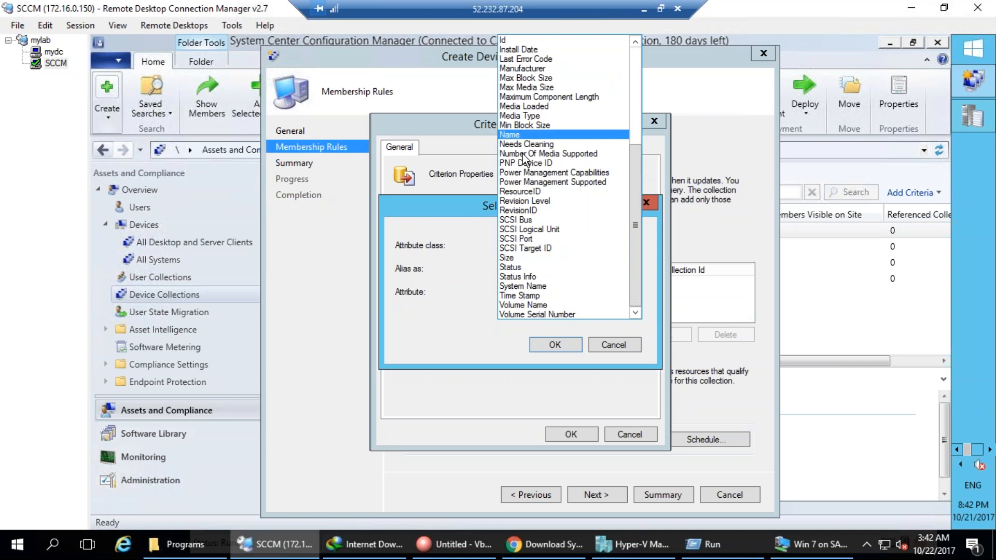
click(521, 134)
click(553, 345)
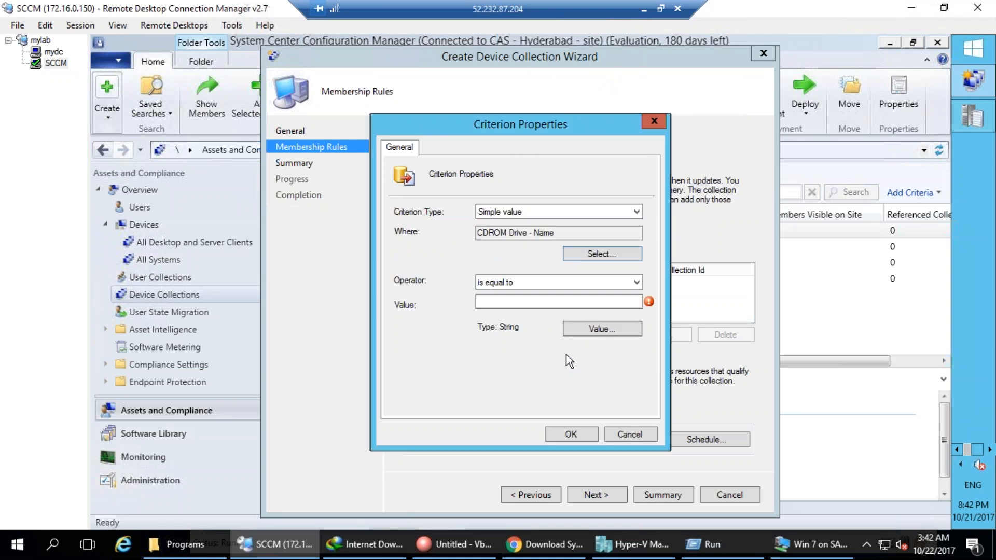
click(602, 328)
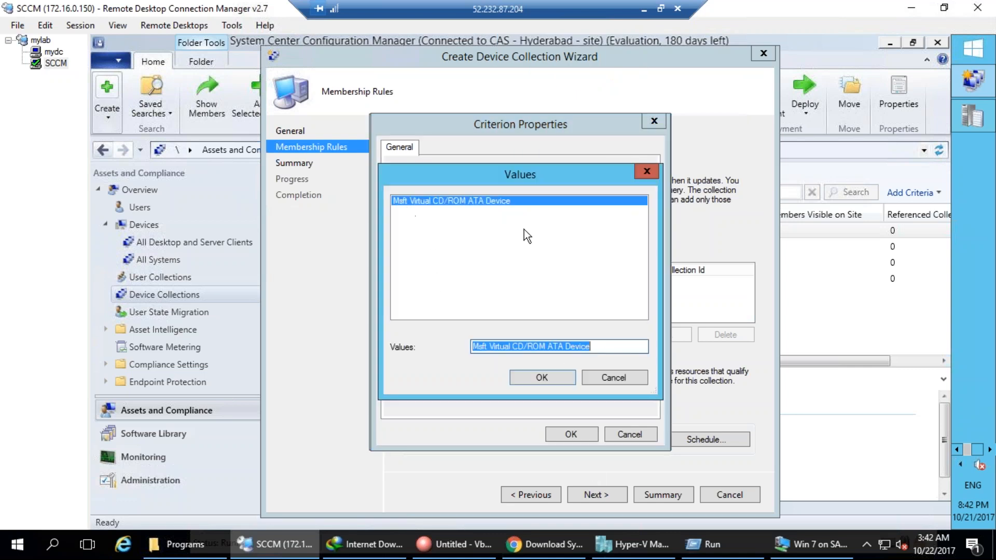
click(544, 376)
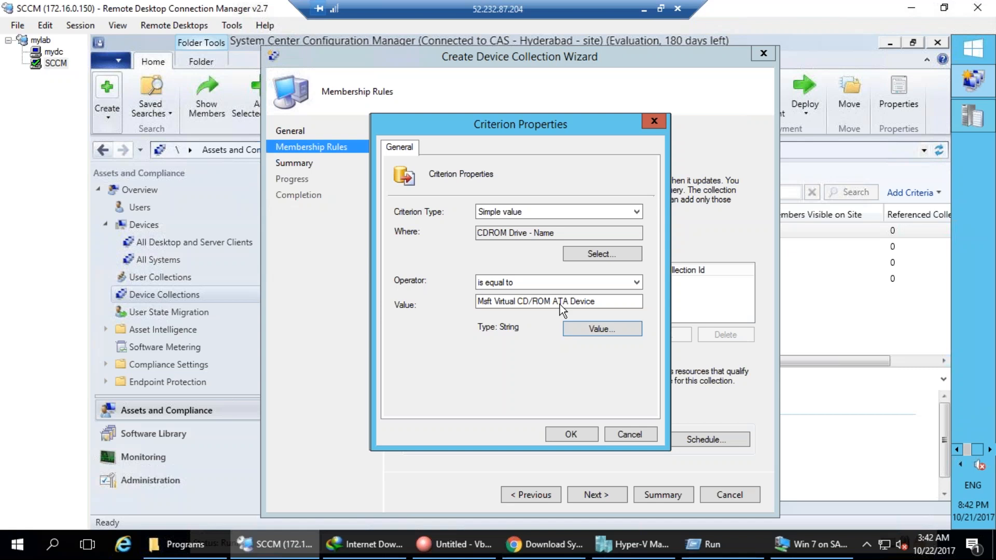
click(570, 435)
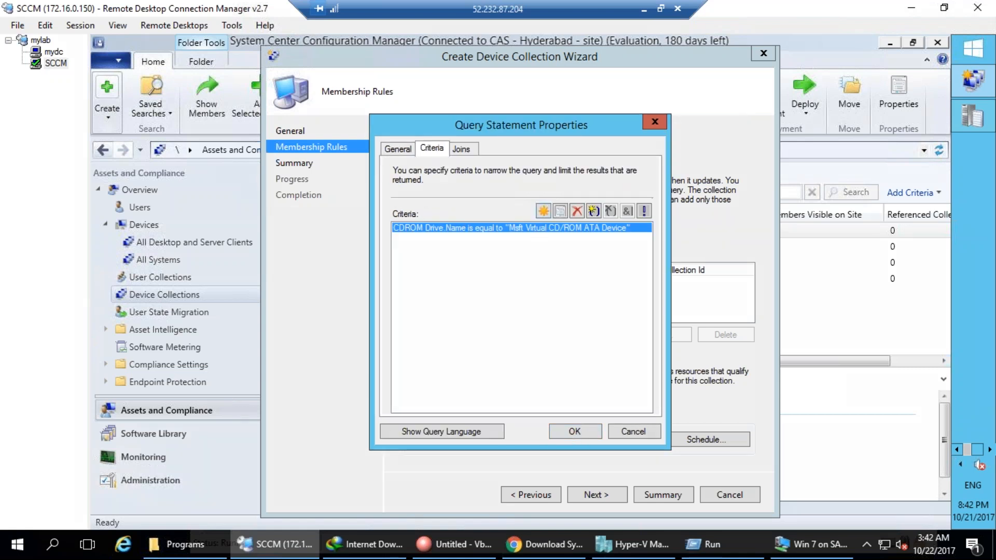
drag(287, 337, 262, 335)
drag(287, 371, 293, 419)
drag(263, 449, 313, 434)
drag(281, 361, 282, 374)
drag(276, 368, 414, 366)
mouse_move(480, 366)
mouse_down()
mouse_move(544, 240)
mouse_move(551, 245)
mouse_up()
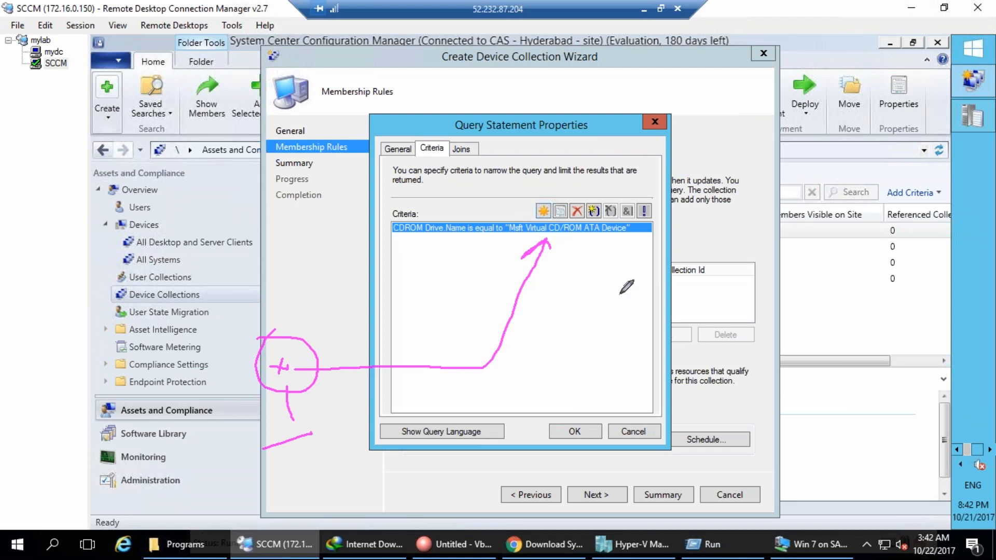
click(198, 284)
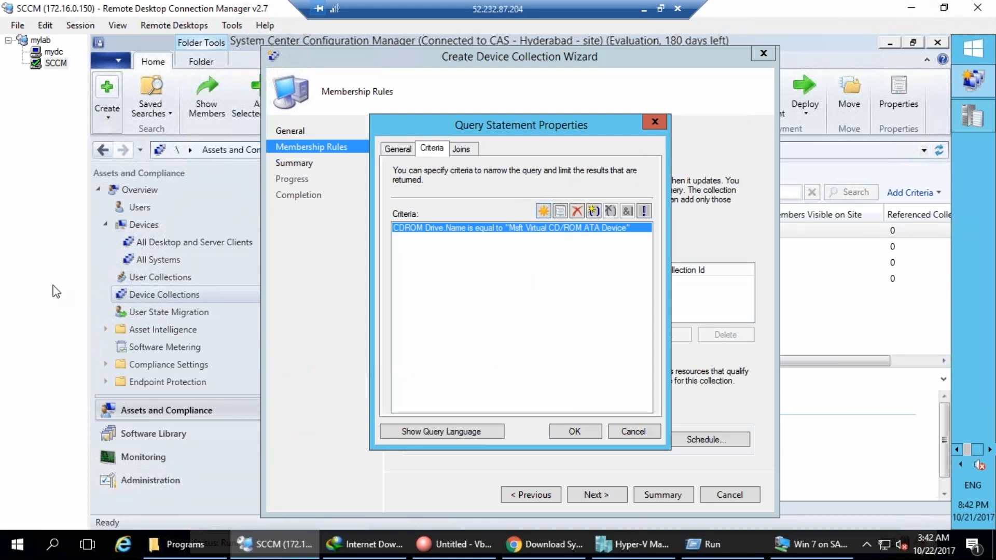
mouse_move(462, 279)
mouse_down()
mouse_move(502, 322)
mouse_move(446, 297)
mouse_up()
drag(465, 332, 516, 363)
mouse_move(511, 298)
mouse_down()
mouse_move(515, 329)
mouse_move(585, 314)
mouse_up()
mouse_move(462, 258)
mouse_down()
mouse_move(474, 382)
mouse_move(542, 248)
mouse_up()
drag(476, 242, 426, 259)
mouse_move(605, 291)
mouse_down()
mouse_move(609, 322)
mouse_move(603, 268)
mouse_up()
mouse_move(594, 337)
mouse_down()
mouse_move(620, 326)
mouse_move(669, 244)
mouse_move(719, 283)
mouse_up()
drag(724, 239, 732, 270)
drag(737, 175, 729, 200)
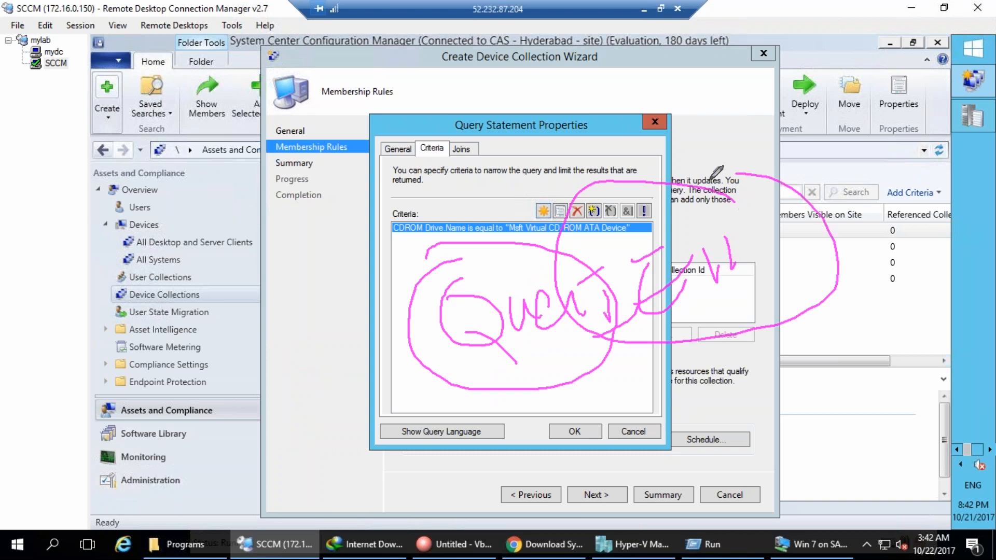
drag(740, 382, 736, 412)
mouse_move(758, 348)
mouse_down()
mouse_move(759, 419)
mouse_move(834, 372)
mouse_move(884, 382)
mouse_up()
mouse_move(874, 332)
mouse_down()
mouse_move(877, 404)
mouse_move(736, 440)
mouse_move(885, 353)
mouse_up()
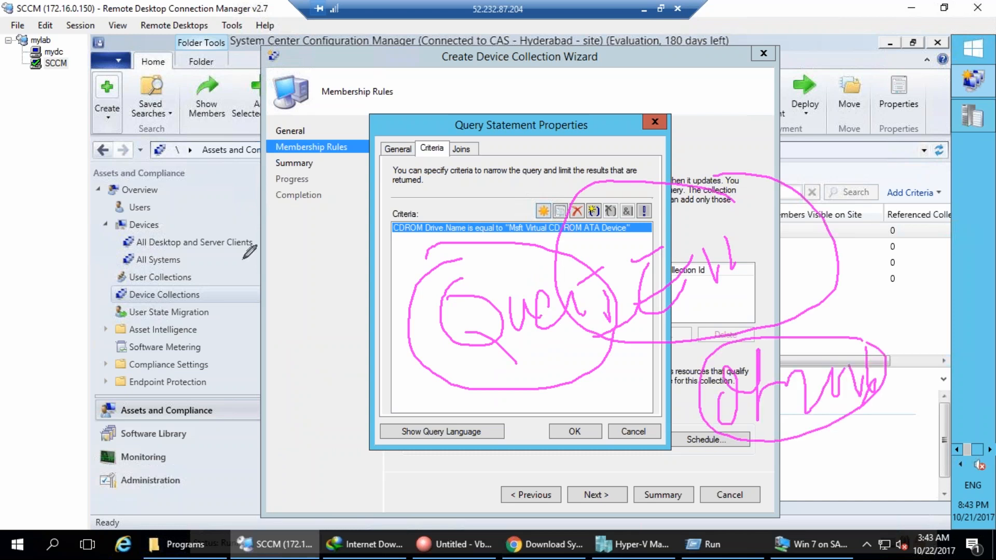
key(e)
drag(469, 259, 497, 248)
drag(469, 291, 501, 278)
drag(470, 322, 493, 324)
drag(465, 364, 492, 360)
key(e)
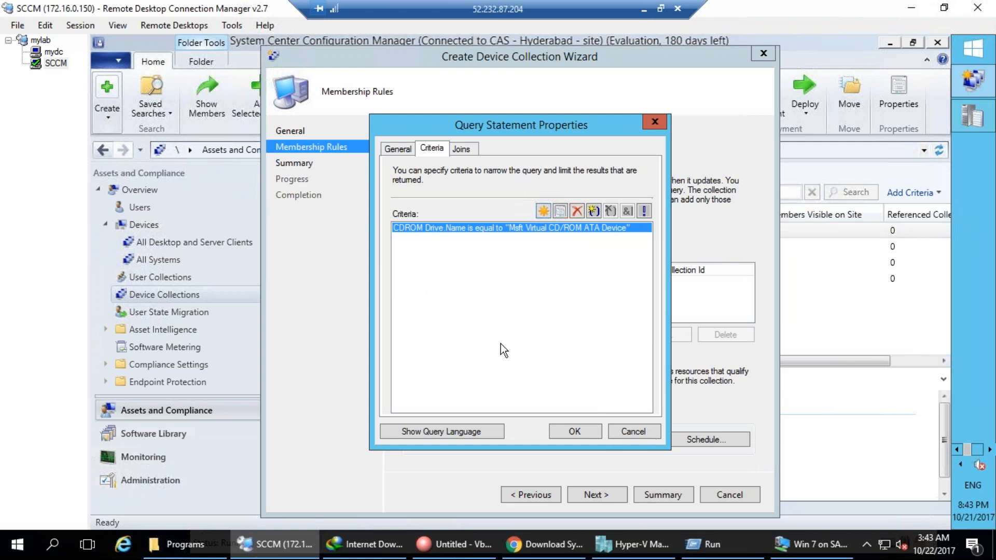
Remove the CDROM Drive Name criterion and cancel the query statement and query rule.
click(577, 210)
click(648, 429)
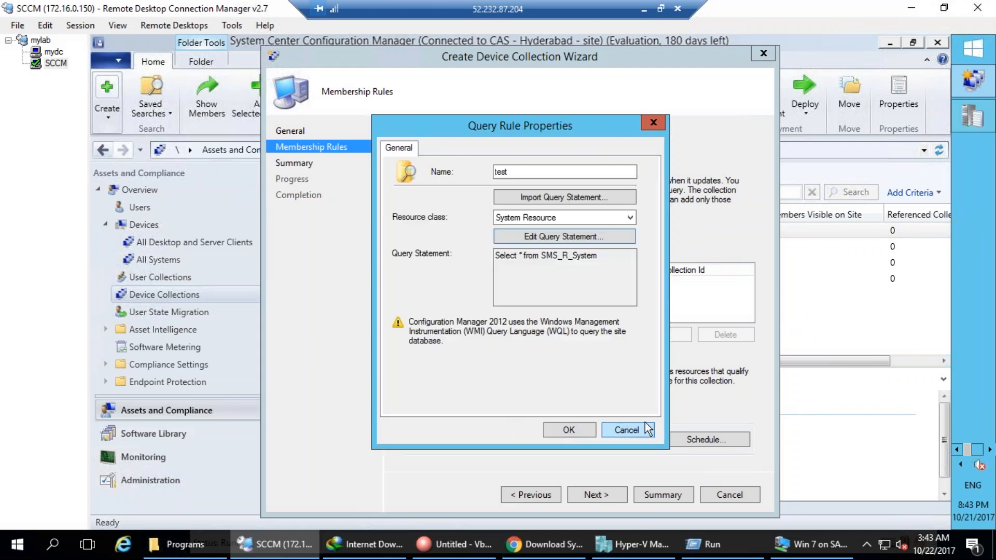
click(623, 431)
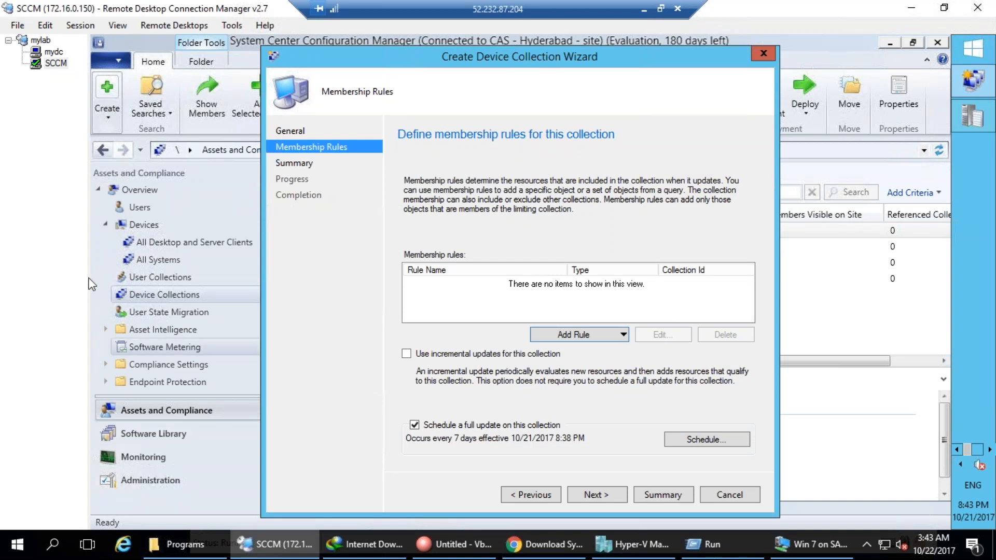
Cancel the Create Device Collection Wizard and confirm exiting without saving.
drag(590, 230, 605, 261)
drag(639, 193, 675, 186)
drag(467, 114, 474, 151)
mouse_move(466, 92)
mouse_down()
mouse_move(511, 118)
mouse_move(541, 111)
mouse_up()
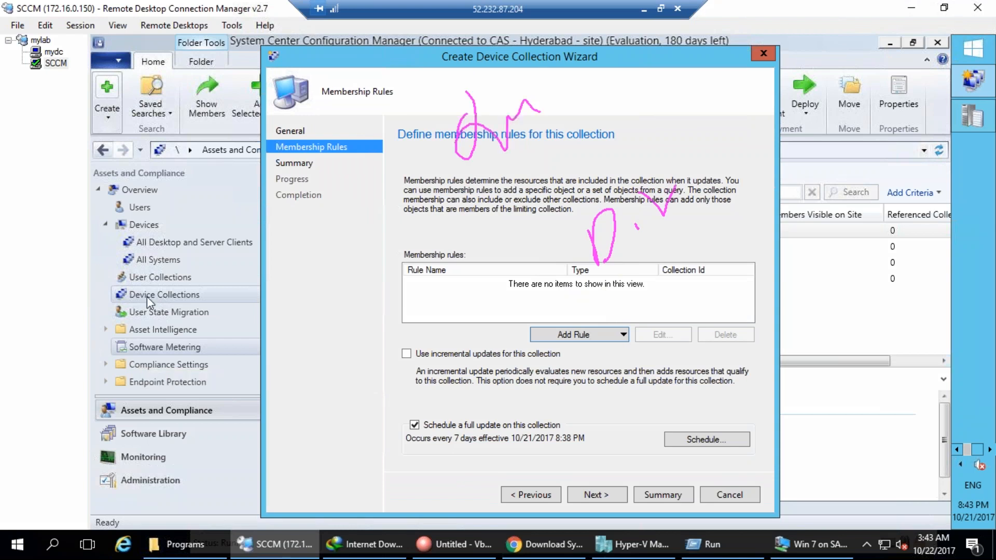
key(Escape)
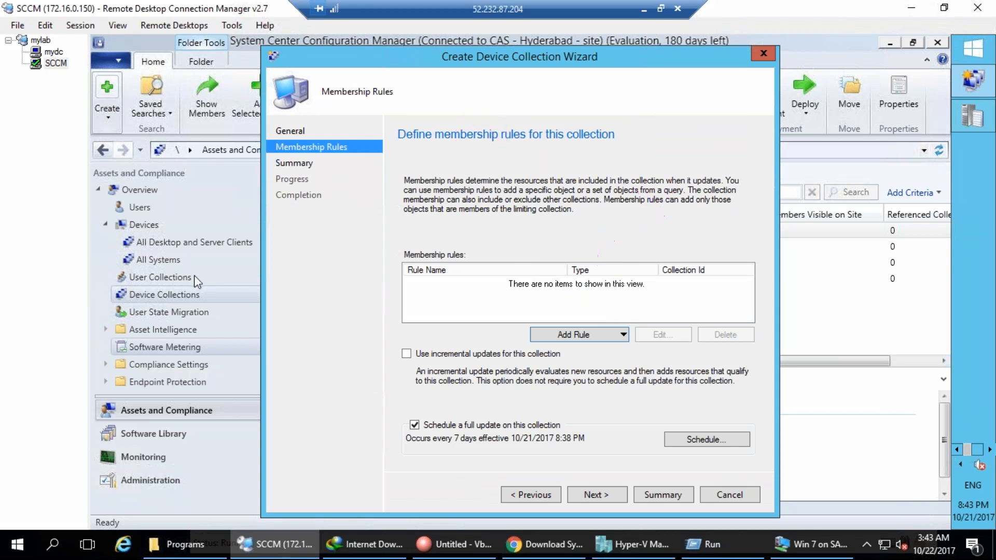
click(745, 497)
click(550, 340)
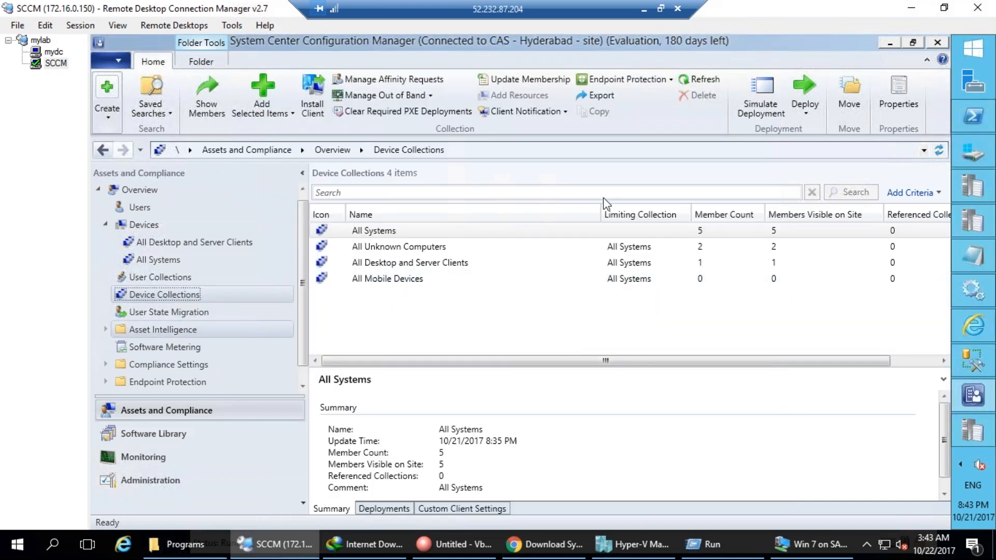
Start a new device collection named Test, limited to All Systems.
right_click(172, 298)
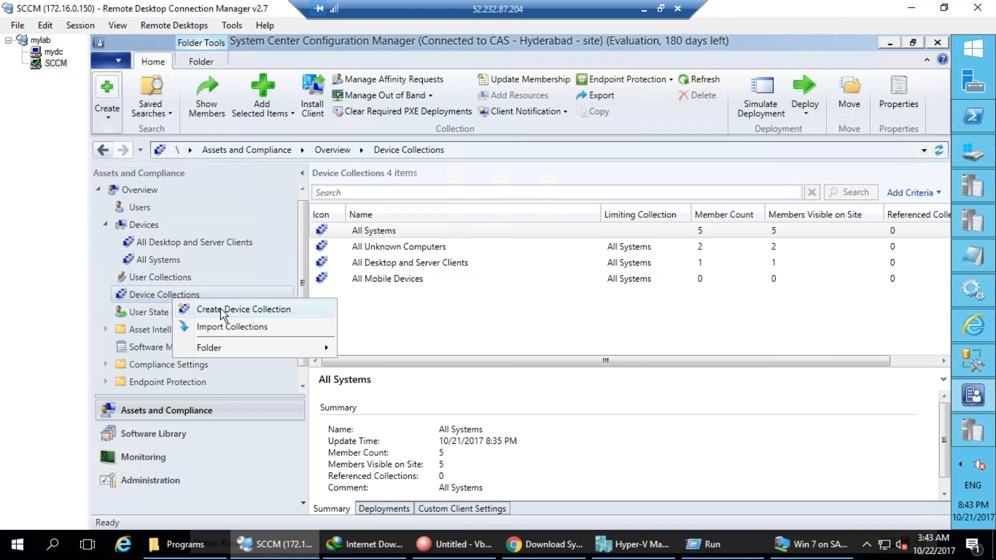
click(220, 310)
text(Ts)
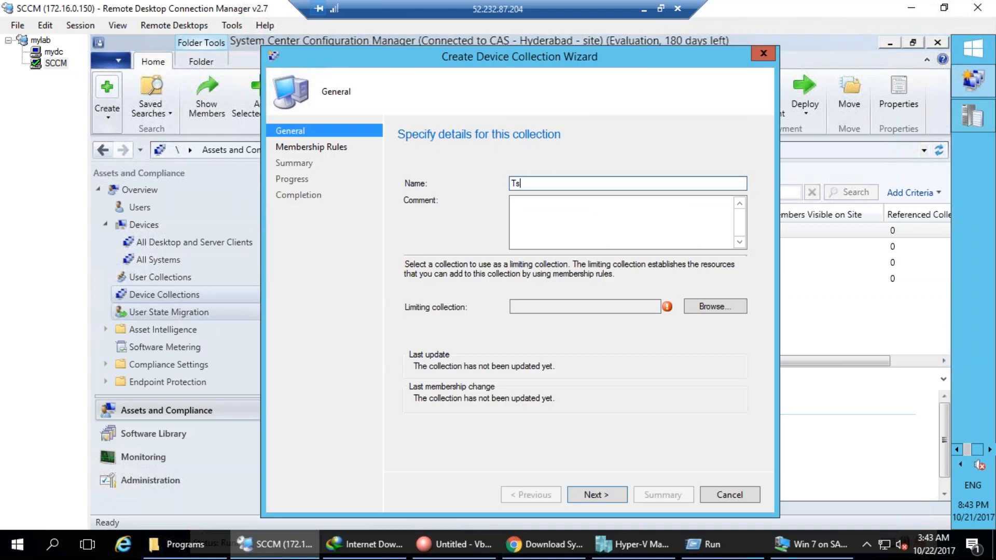
key(BackSpace)
text(est)
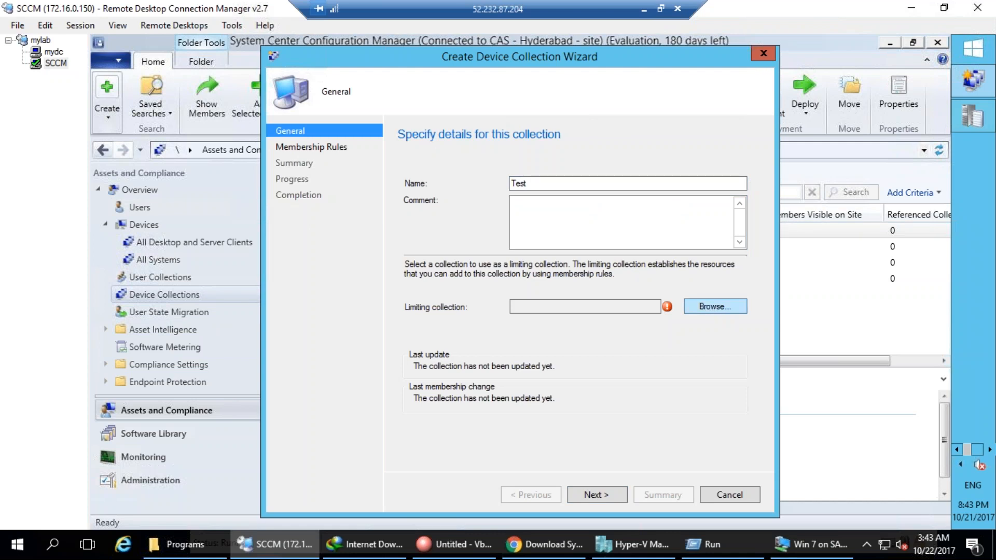
click(710, 306)
click(487, 198)
click(680, 435)
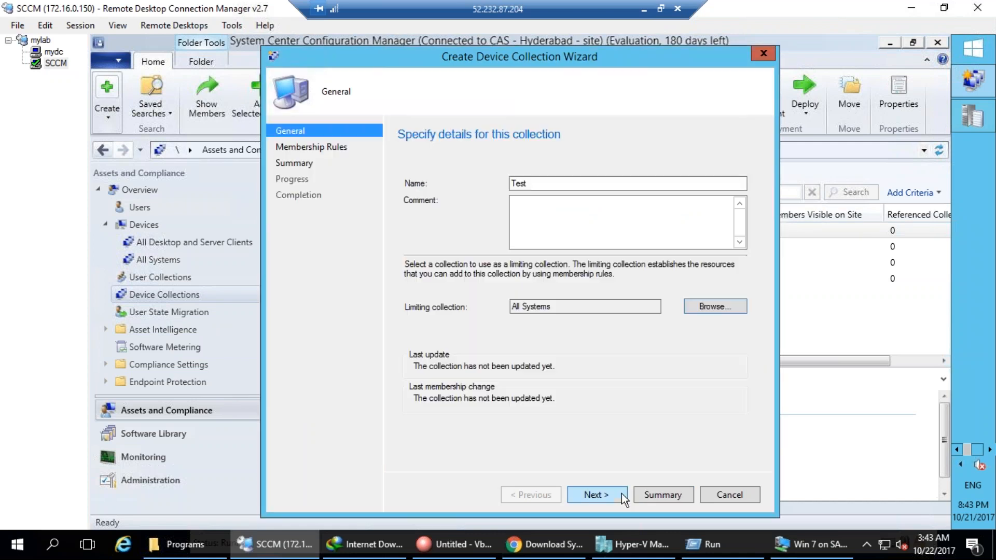
Finish the Test collection wizard with no membership rules, accepting the warning.
click(596, 494)
click(622, 493)
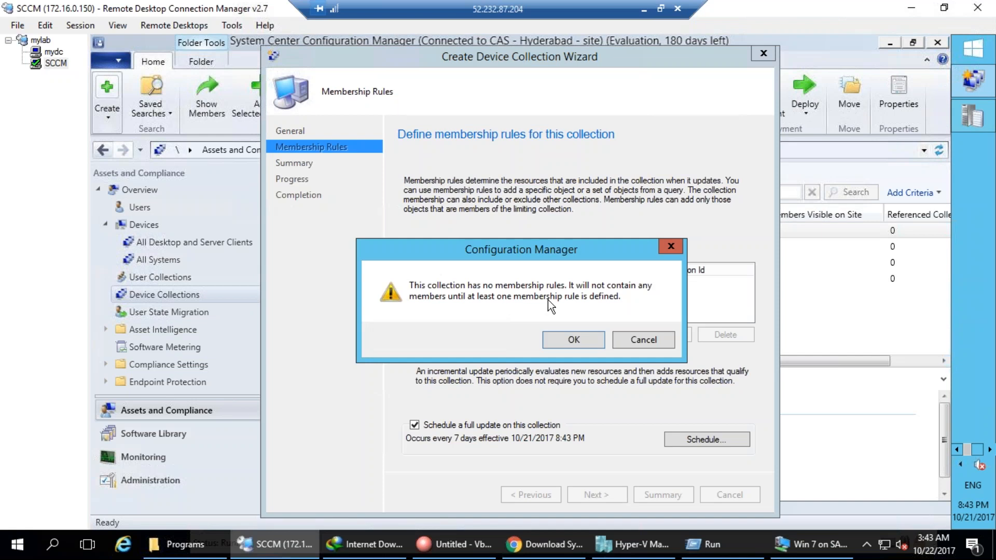
click(567, 342)
click(602, 493)
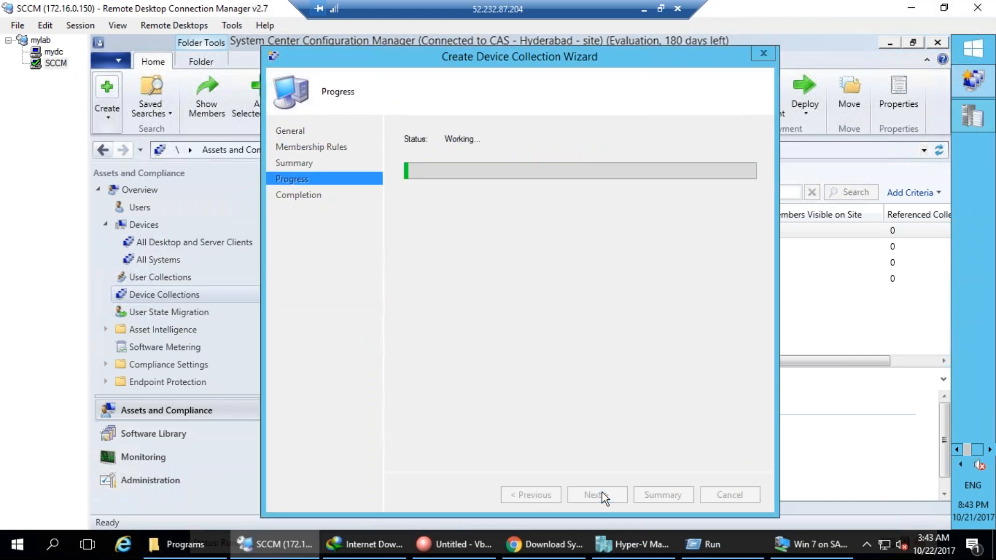
click(730, 495)
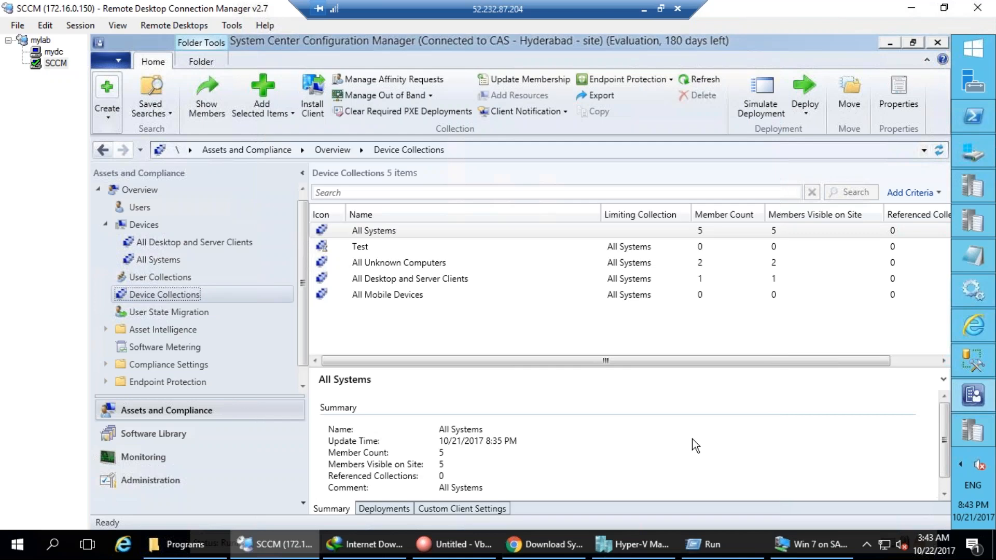
click(357, 248)
right_click(357, 248)
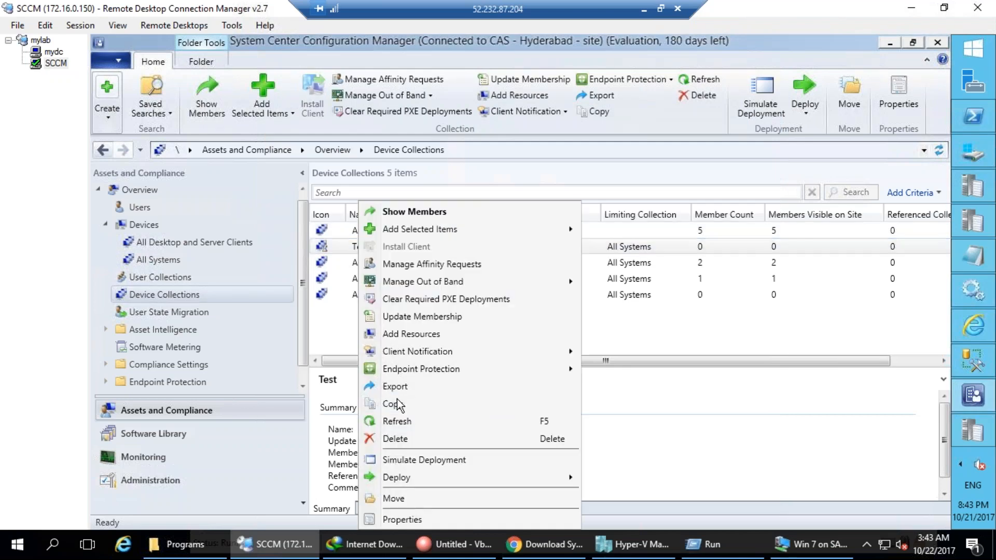
click(415, 519)
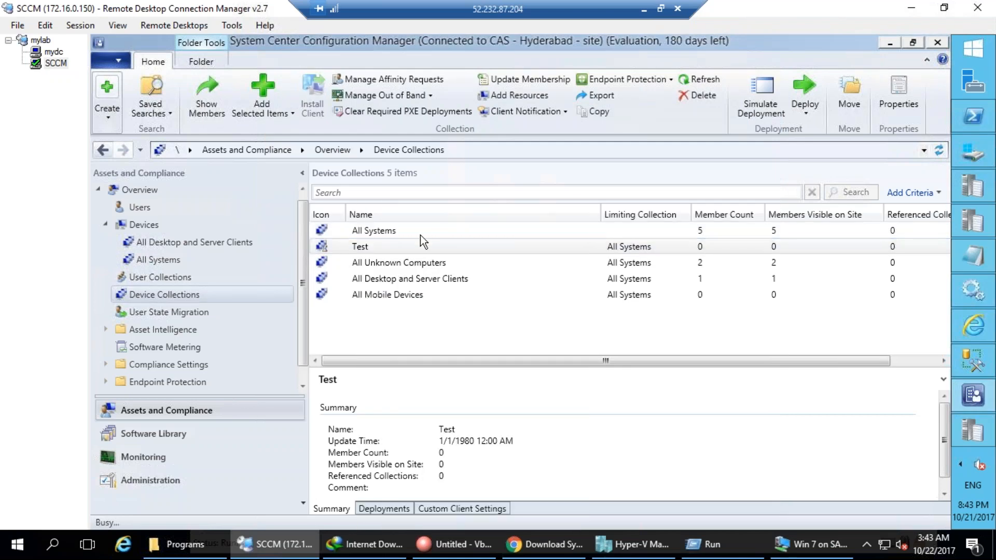
click(420, 133)
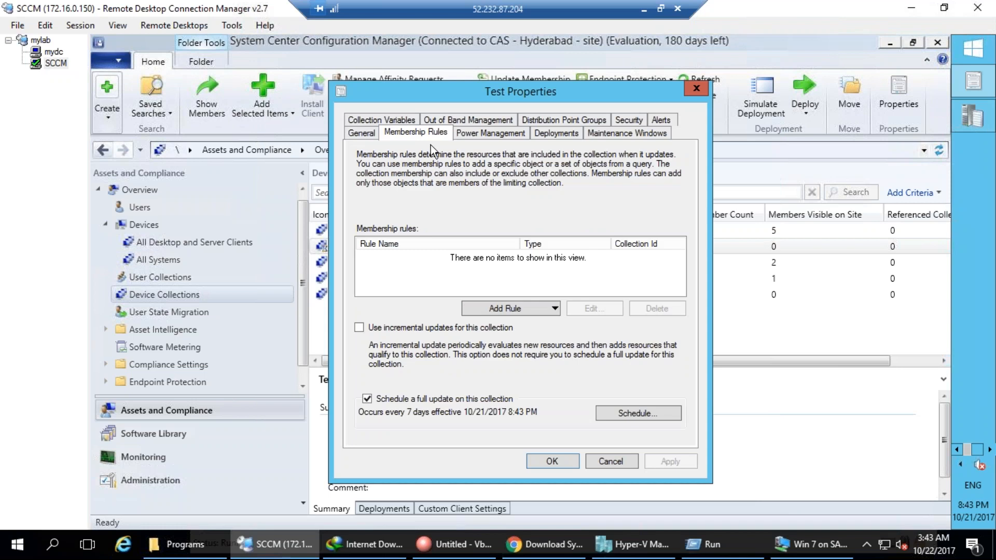
click(538, 309)
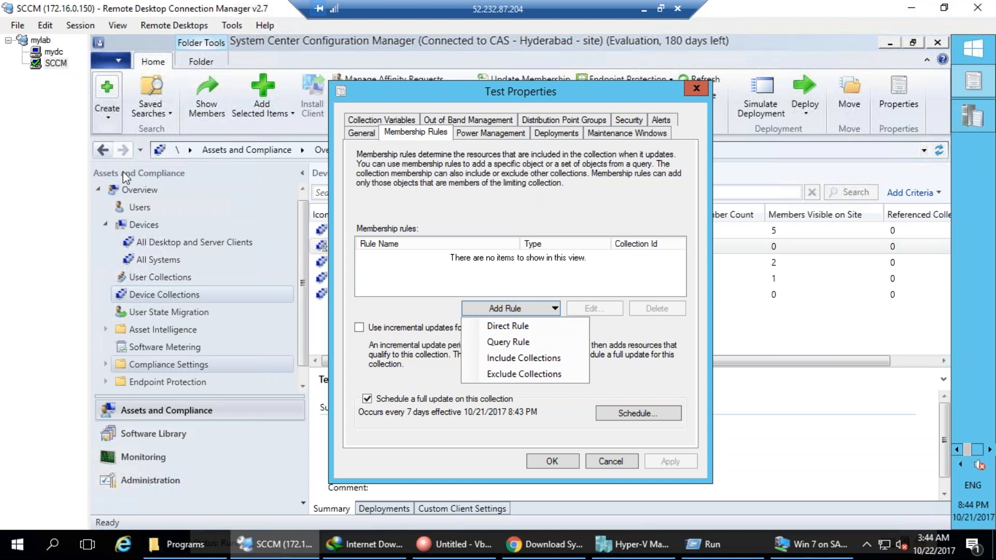
mouse_move(365, 384)
mouse_down()
mouse_move(405, 457)
mouse_move(565, 386)
mouse_move(369, 375)
mouse_up()
mouse_move(392, 434)
mouse_down()
mouse_move(428, 432)
mouse_move(427, 462)
mouse_move(463, 436)
mouse_up()
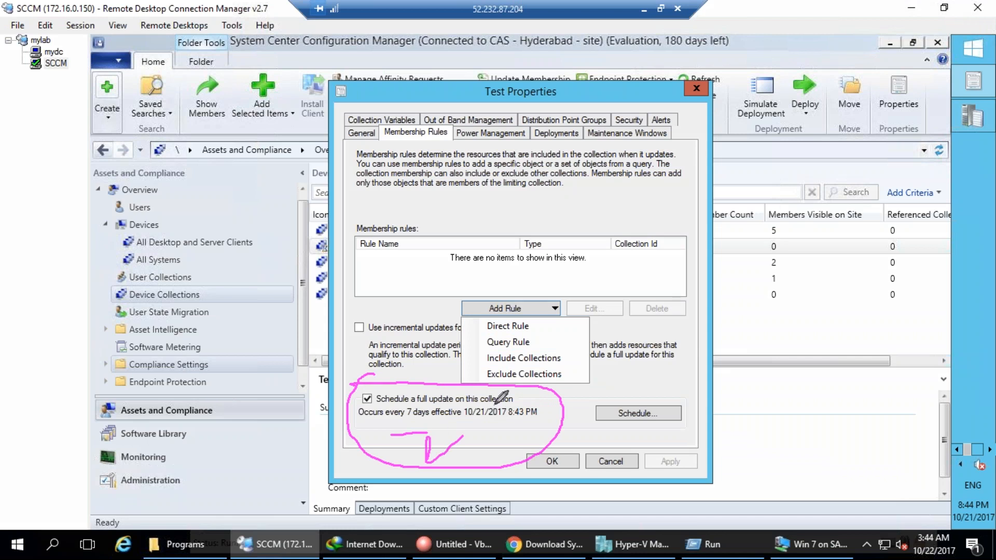
drag(387, 424, 425, 390)
key(Escape)
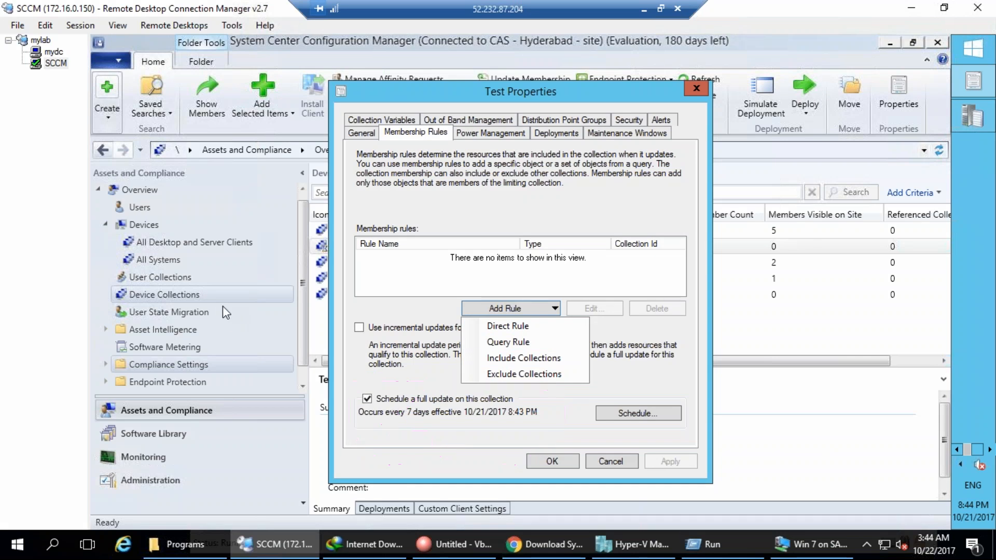
click(420, 375)
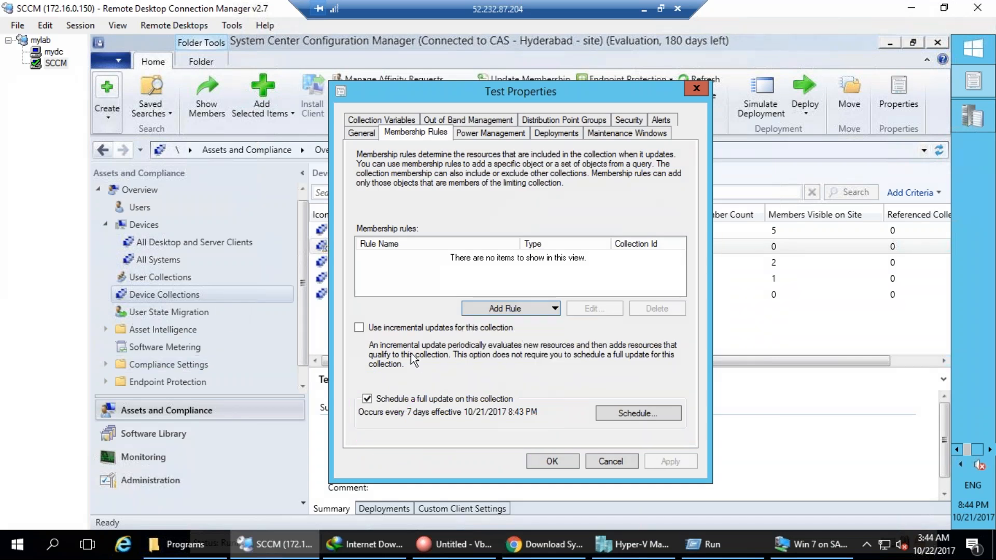
click(135, 302)
drag(521, 347, 524, 357)
mouse_move(549, 328)
mouse_down()
mouse_move(537, 337)
mouse_move(551, 357)
mouse_up()
mouse_move(388, 312)
mouse_down()
mouse_move(357, 341)
mouse_move(378, 337)
mouse_move(373, 326)
mouse_move(410, 279)
mouse_up()
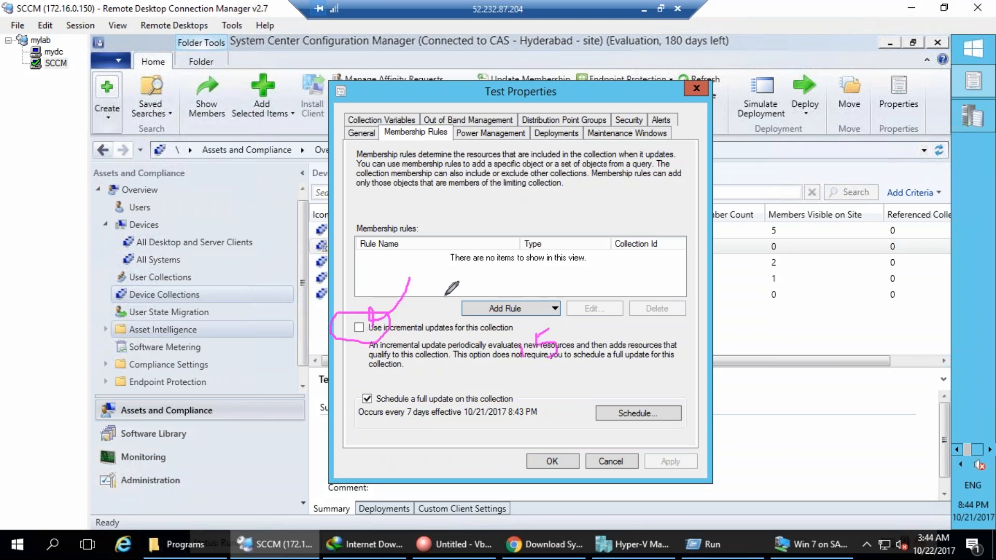
mouse_move(376, 339)
mouse_down()
mouse_move(667, 310)
mouse_move(670, 347)
mouse_up()
click(691, 272)
mouse_move(685, 273)
mouse_down()
mouse_move(698, 301)
mouse_move(718, 255)
mouse_move(711, 326)
mouse_up()
drag(718, 257, 721, 283)
mouse_move(729, 231)
mouse_down()
mouse_move(681, 303)
mouse_move(721, 224)
mouse_up()
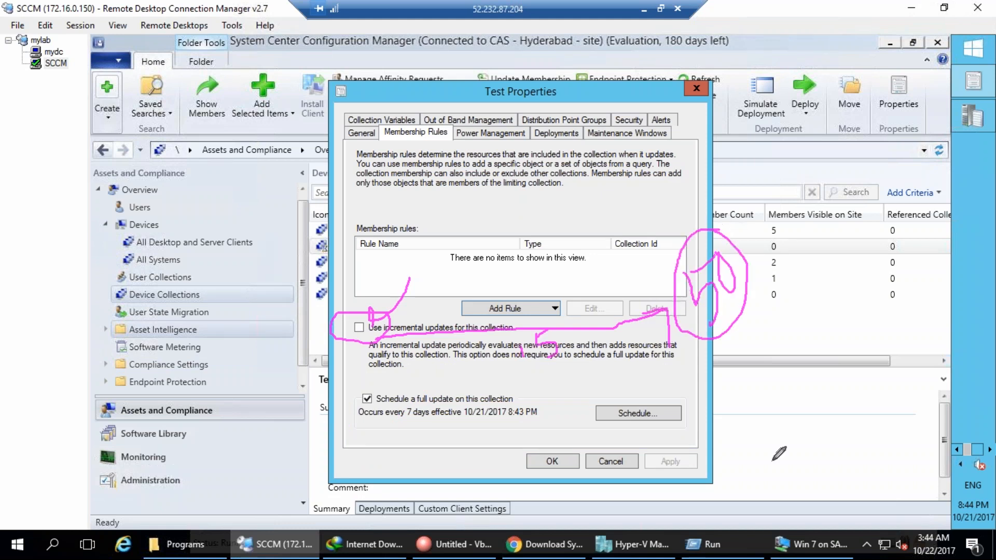
drag(761, 329, 874, 300)
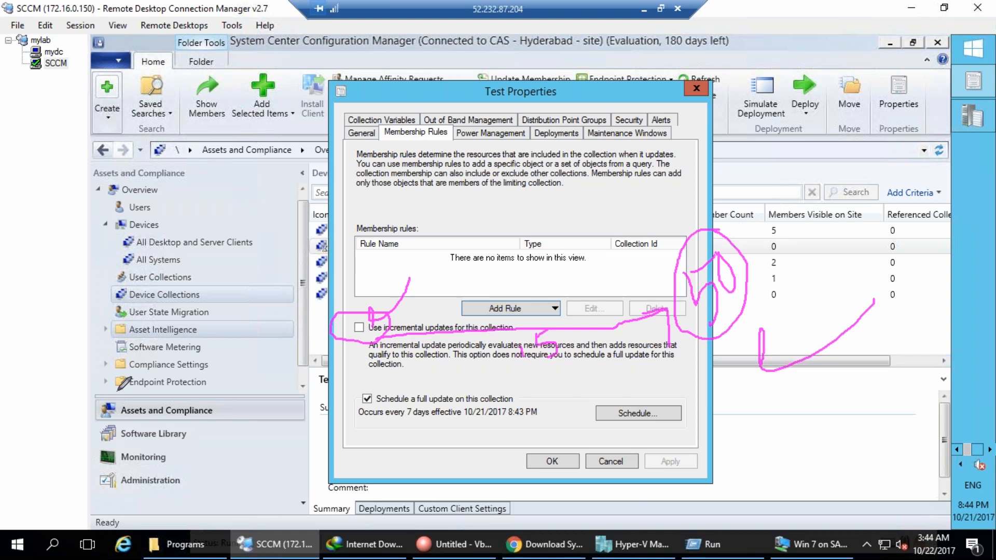
key(Escape)
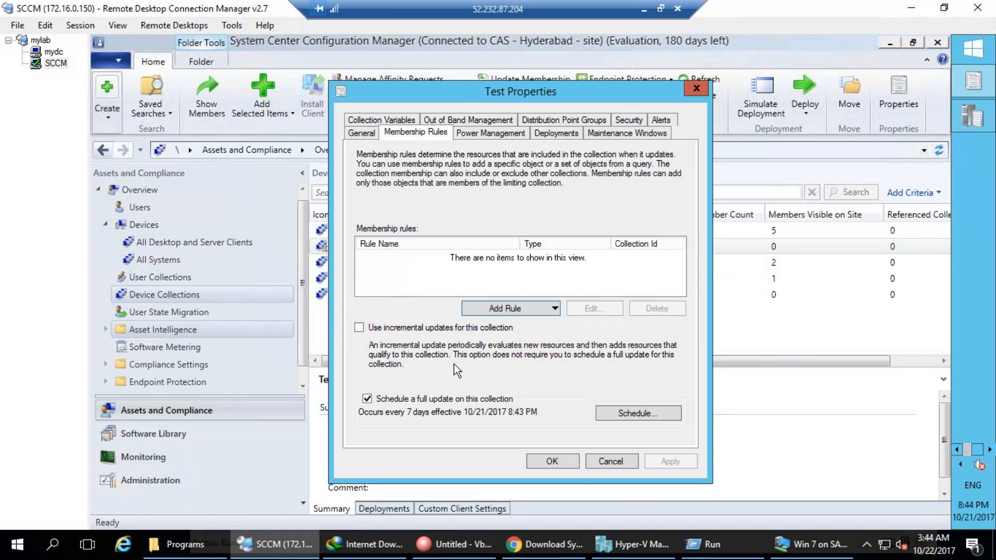
click(610, 461)
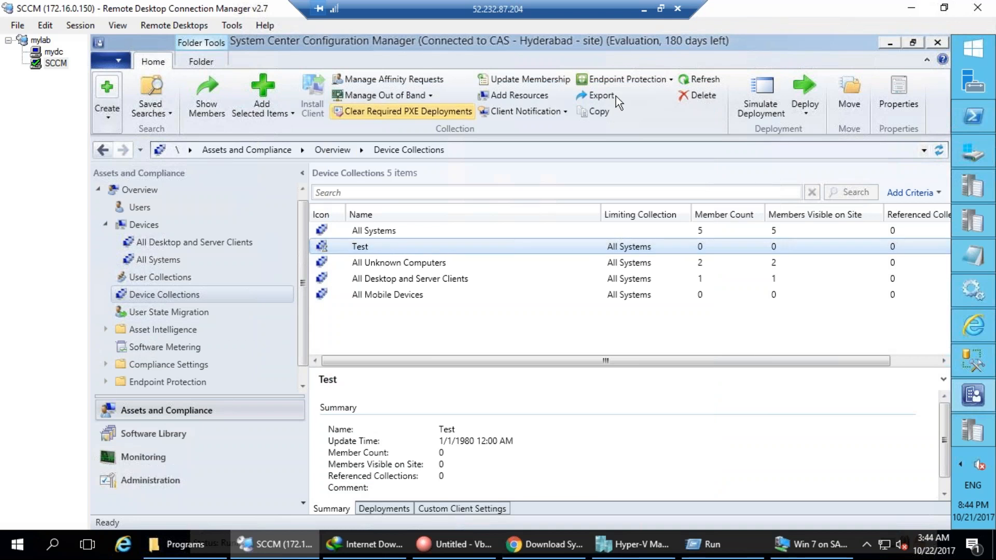
Refresh the list and add INHYDTATA-DC01 to the Test collection via Add Resources.
click(715, 80)
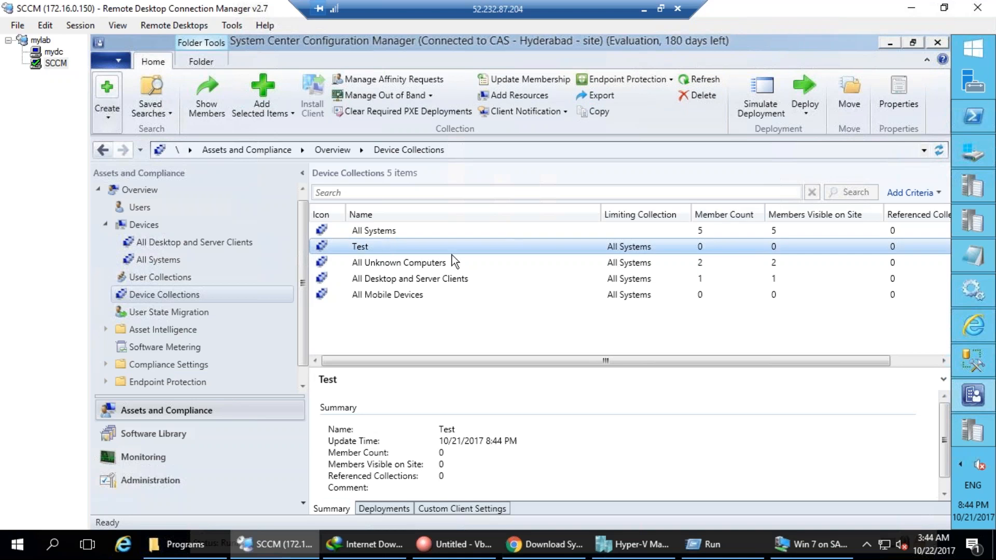
right_click(378, 249)
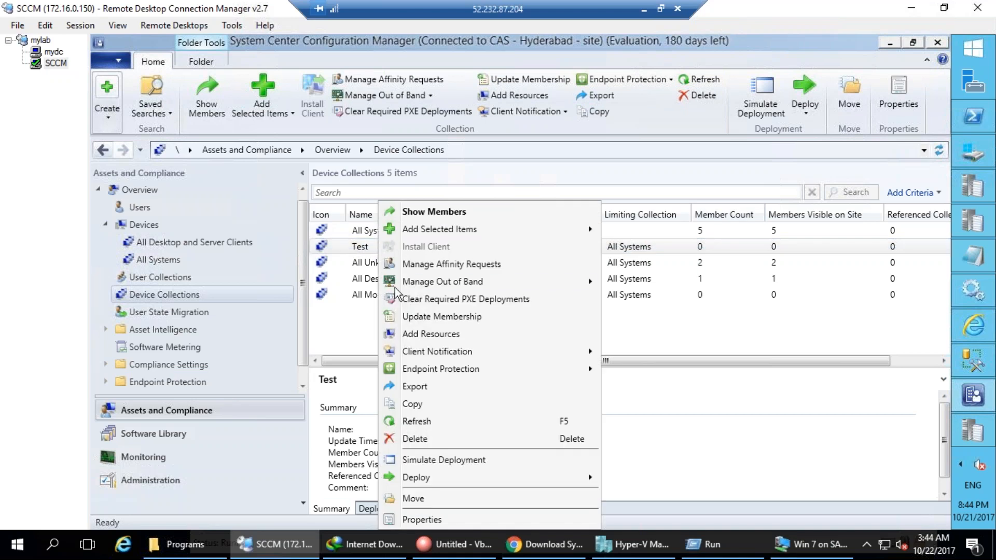
click(420, 334)
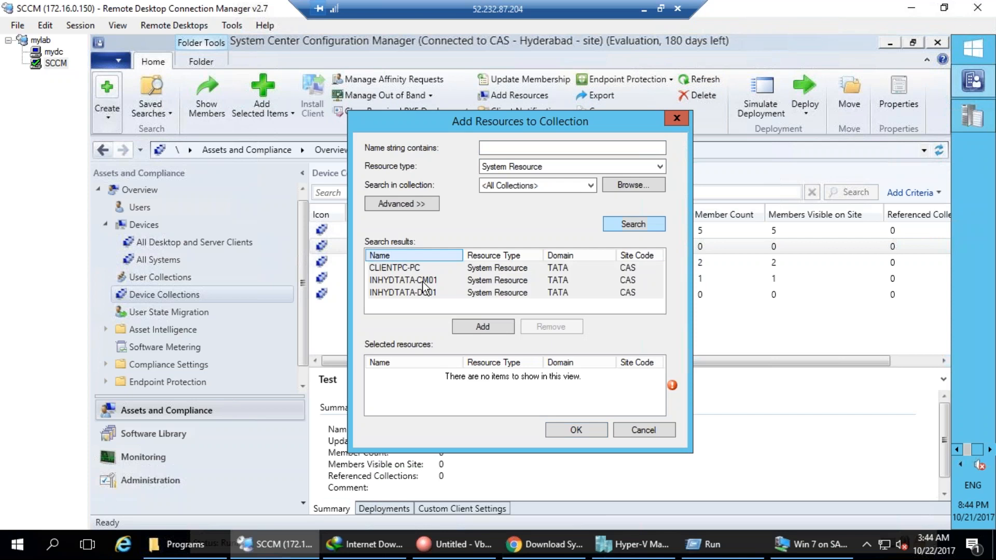
click(425, 293)
click(492, 327)
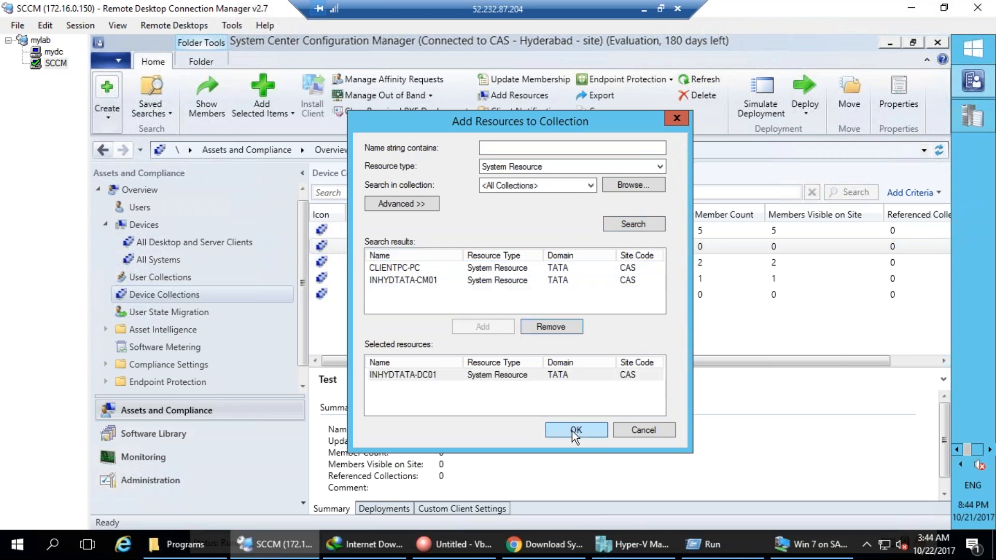
click(572, 431)
right_click(369, 251)
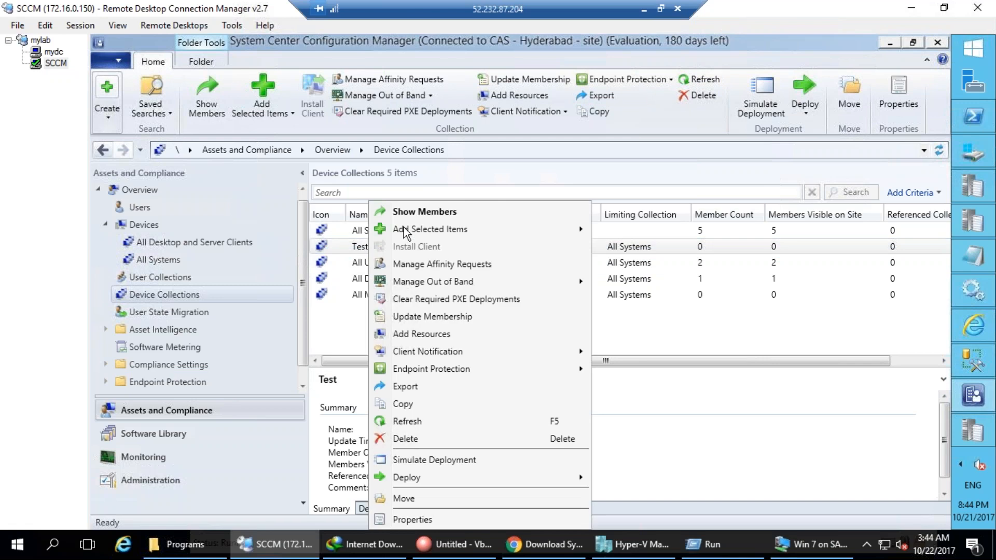
Update the Test collection's membership and refresh to show its new member.
click(692, 78)
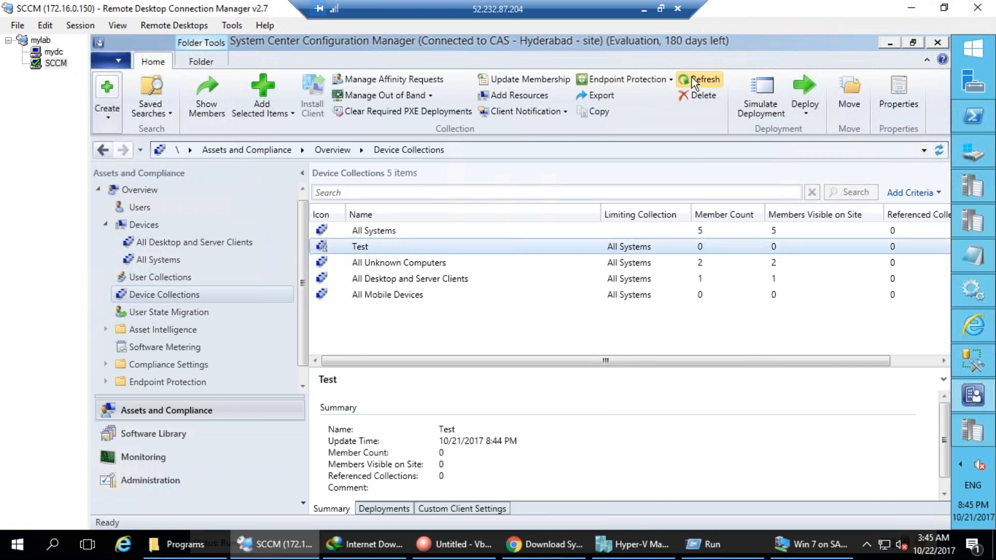
click(692, 77)
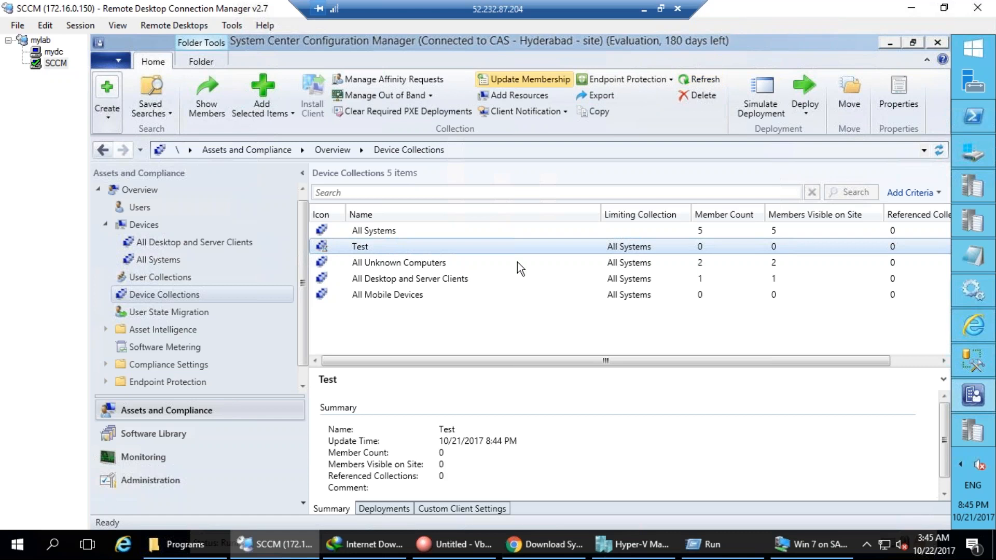
click(537, 74)
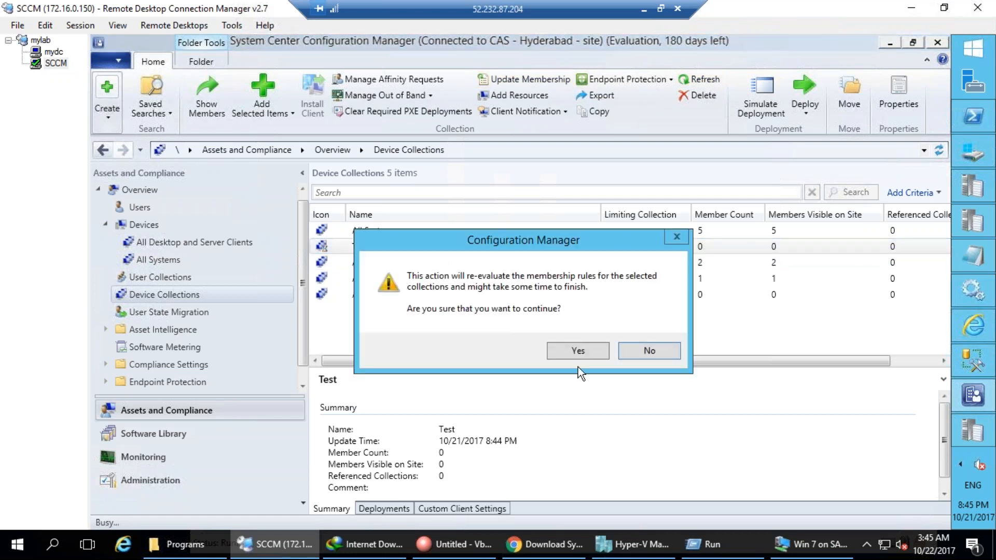
key(Return)
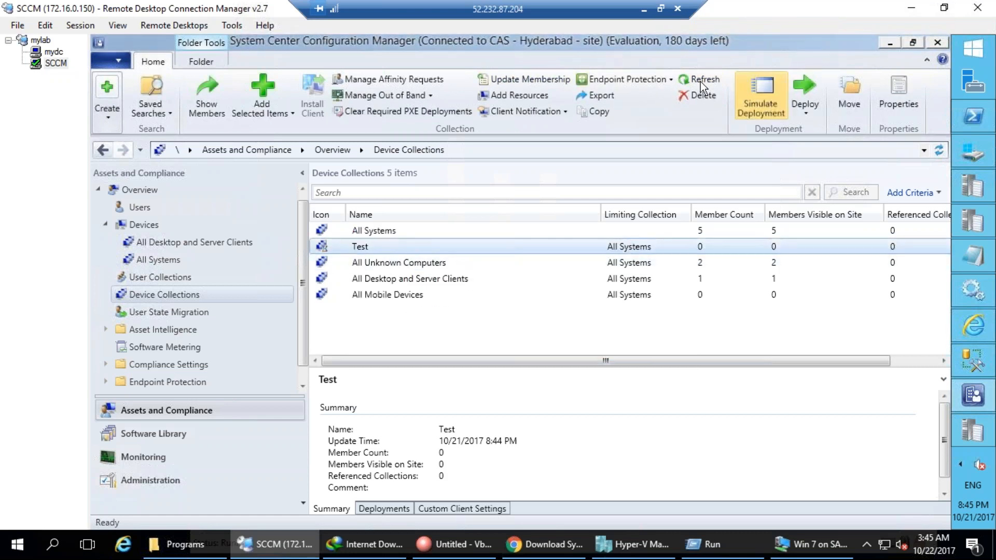
right_click(346, 247)
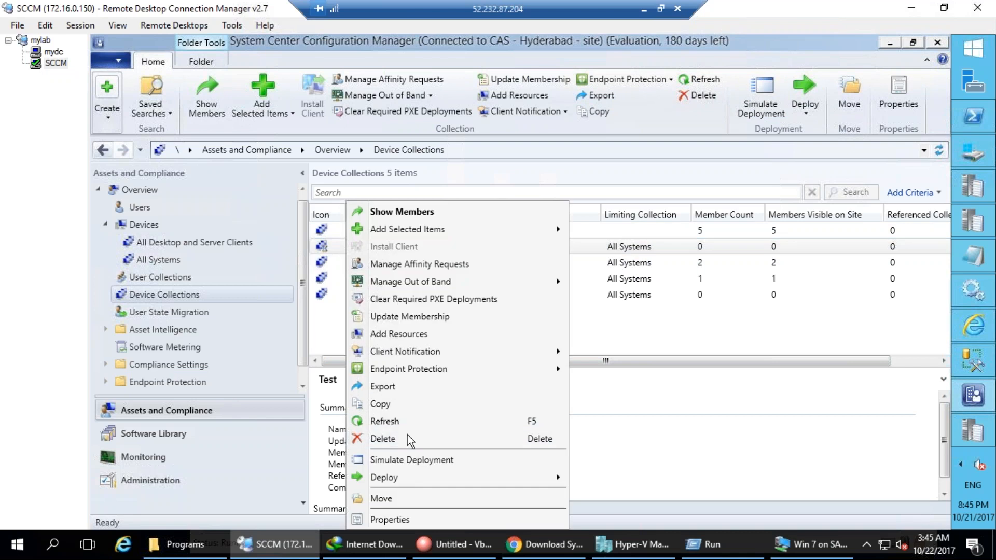
click(382, 421)
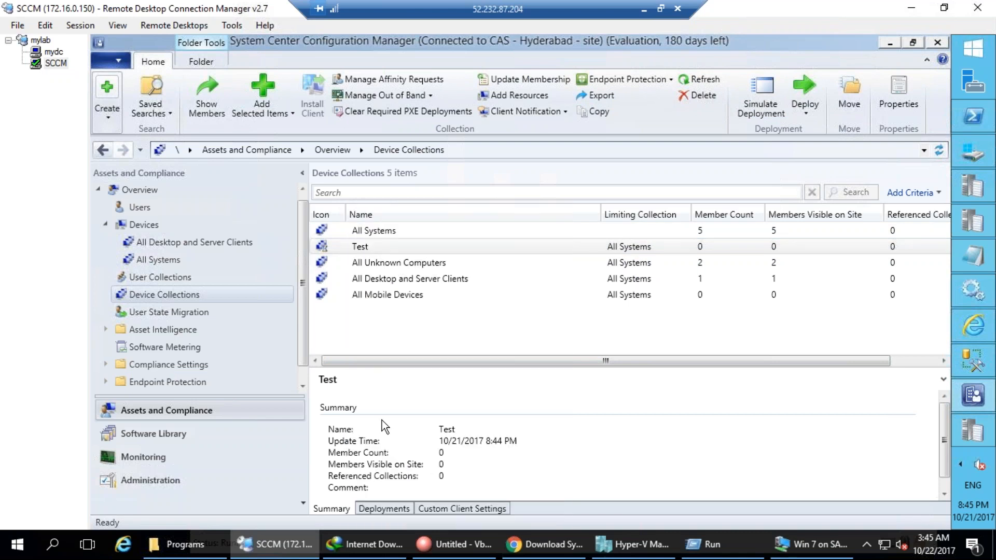
Check the Test collection's membership rules in its properties, then close them.
right_click(366, 247)
click(395, 519)
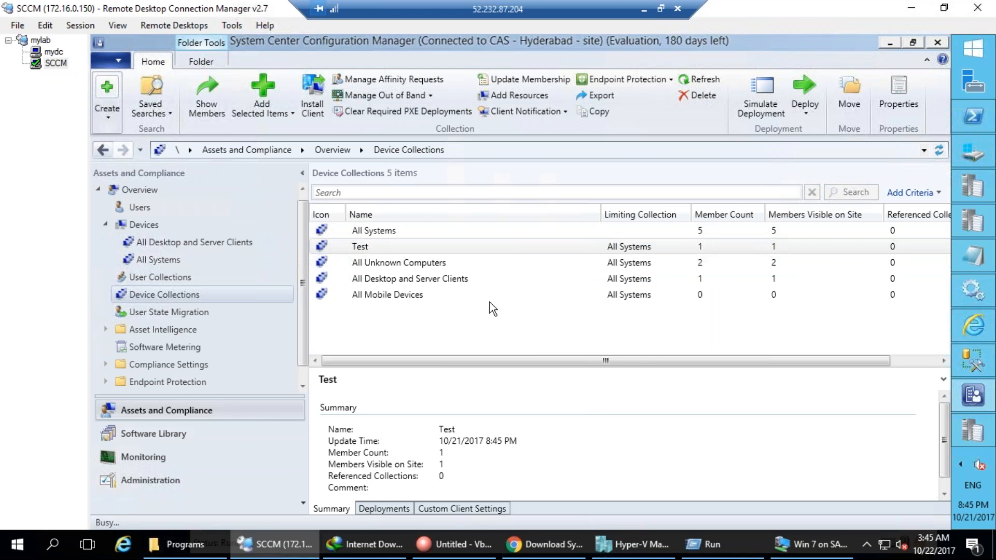
click(408, 130)
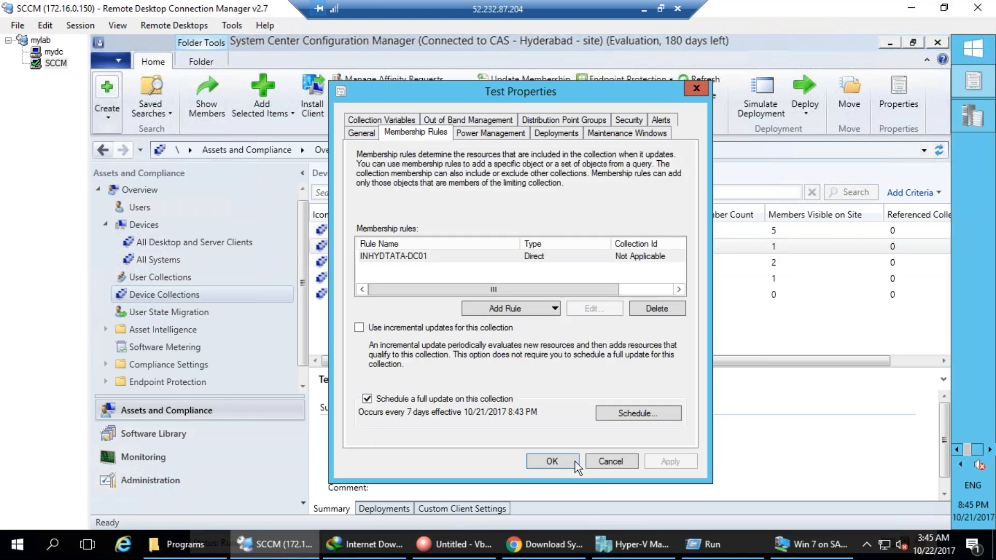
click(600, 457)
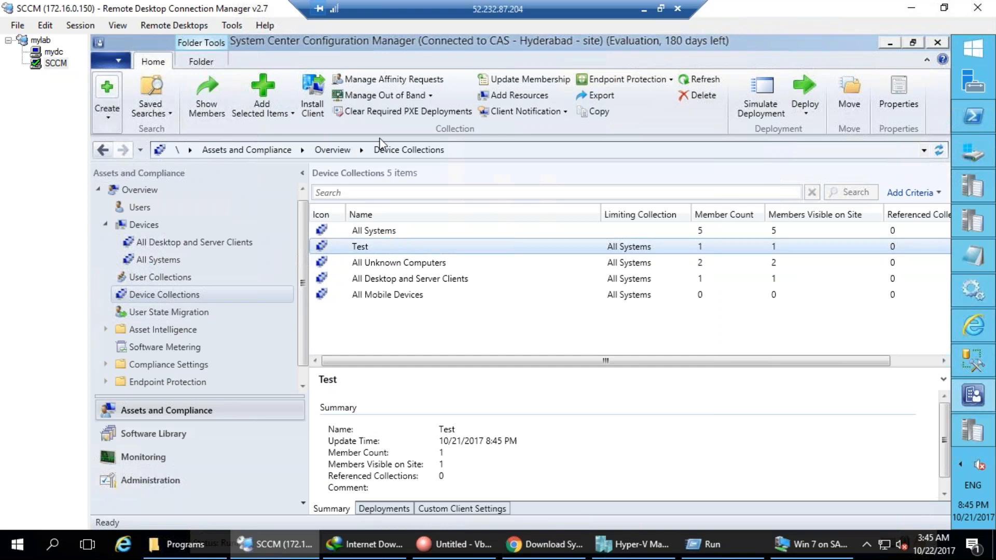
Deploy the ConfigMgr 2012 Toolkit R2 package from the Packages list.
click(141, 434)
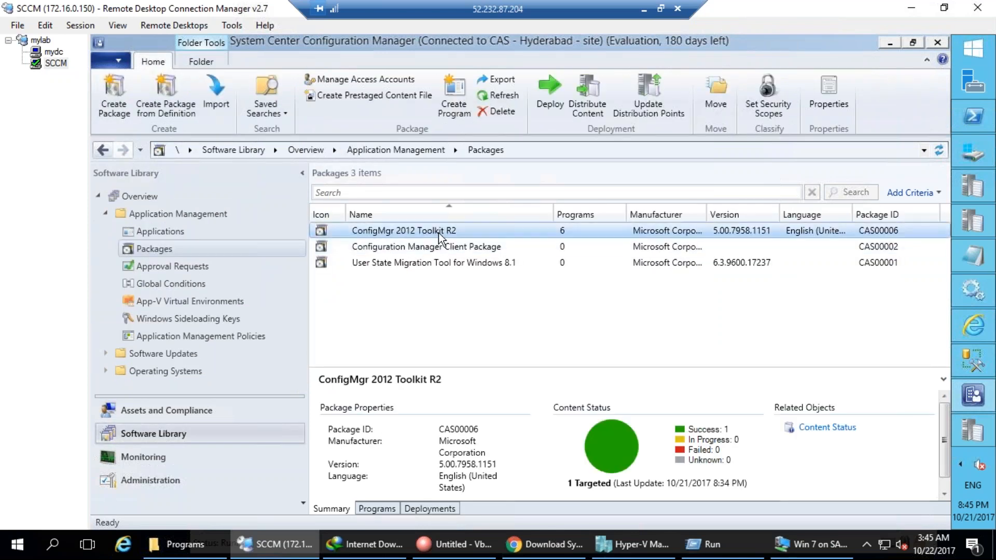
right_click(438, 232)
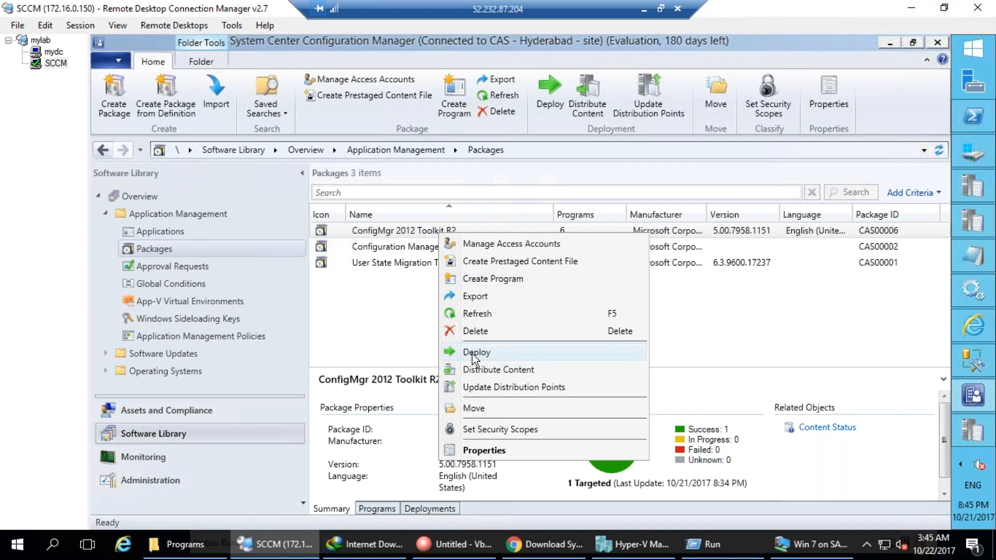
mouse_move(540, 347)
mouse_down()
mouse_move(431, 343)
mouse_move(521, 363)
mouse_move(530, 345)
mouse_up()
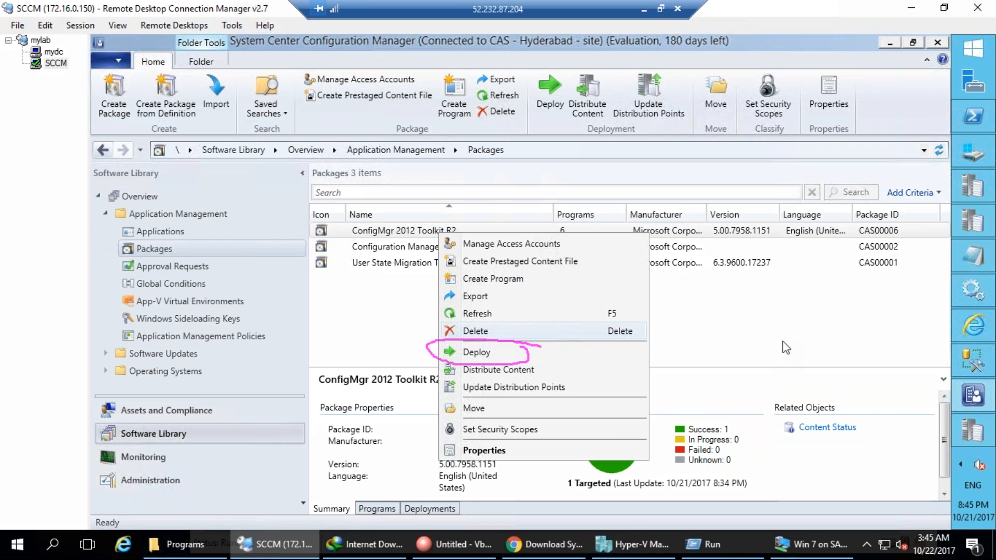
drag(446, 355, 317, 262)
mouse_move(197, 231)
mouse_down()
mouse_move(186, 274)
mouse_move(237, 203)
mouse_move(317, 218)
mouse_move(151, 296)
mouse_move(275, 208)
mouse_up()
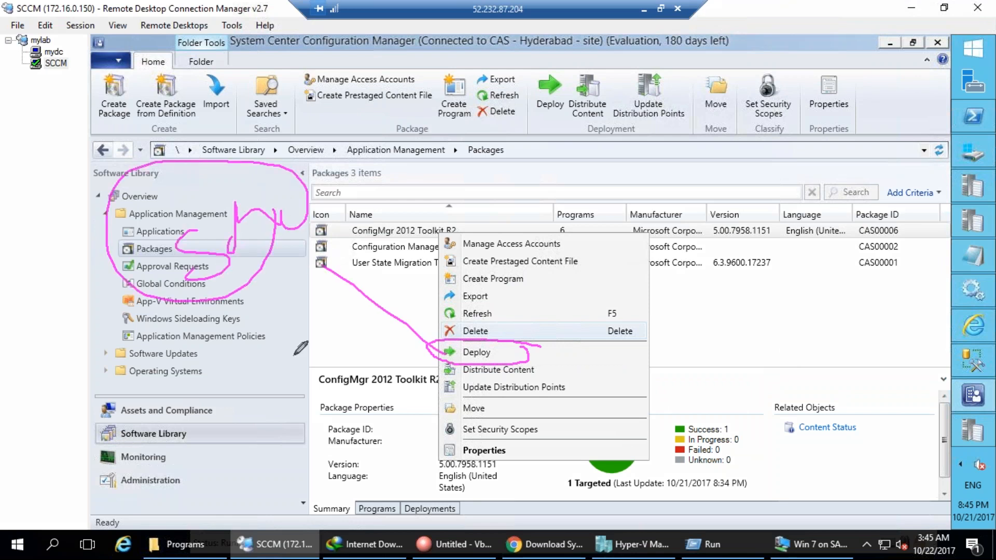
drag(226, 327, 252, 307)
drag(227, 353, 255, 336)
drag(215, 388, 240, 374)
drag(227, 419, 321, 365)
key(Escape)
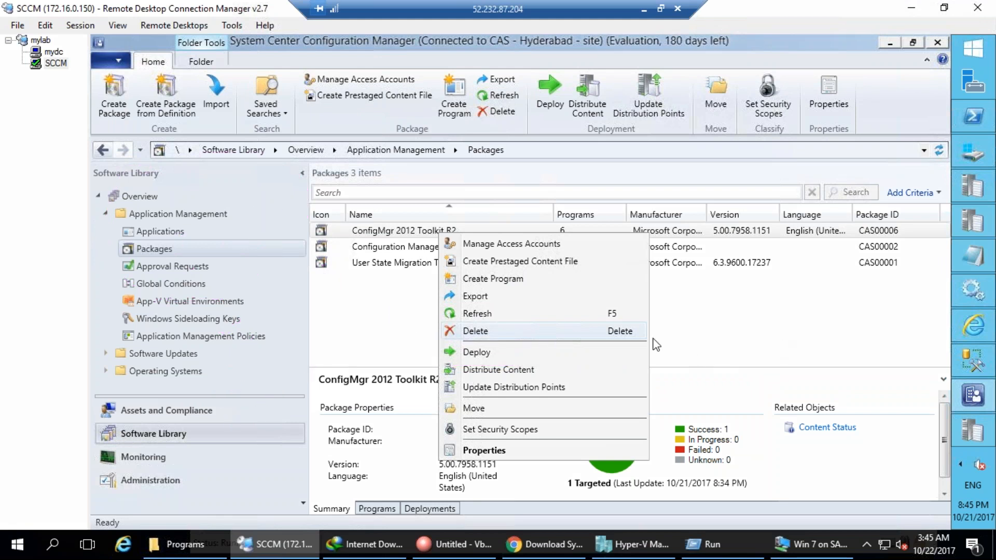
click(476, 355)
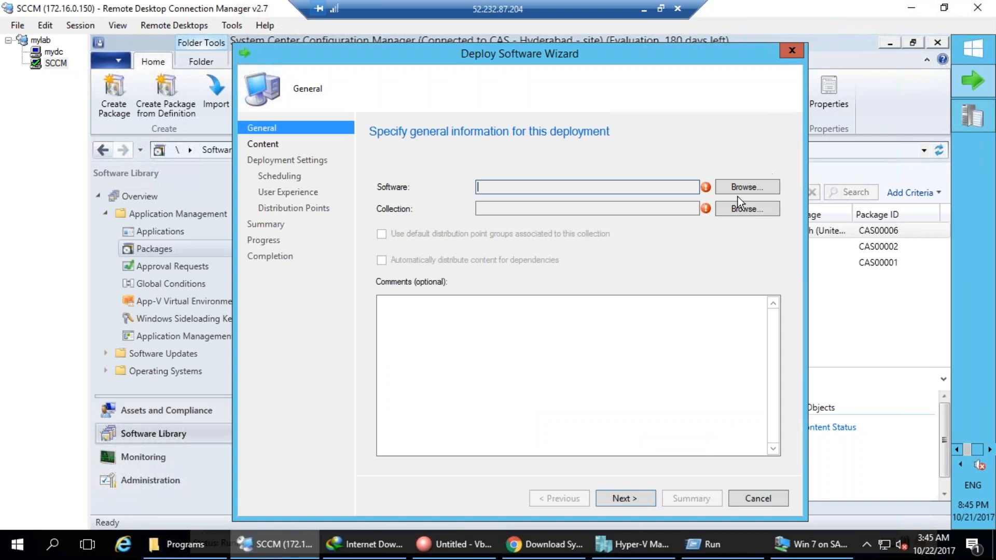
Pick the Per-system unattended program as the software, annotating the program list.
click(747, 187)
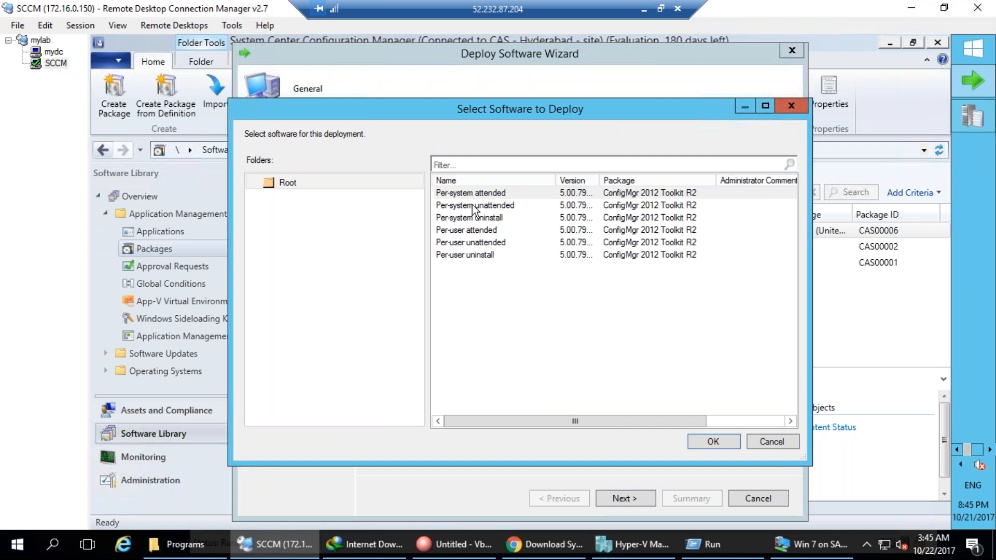
click(454, 208)
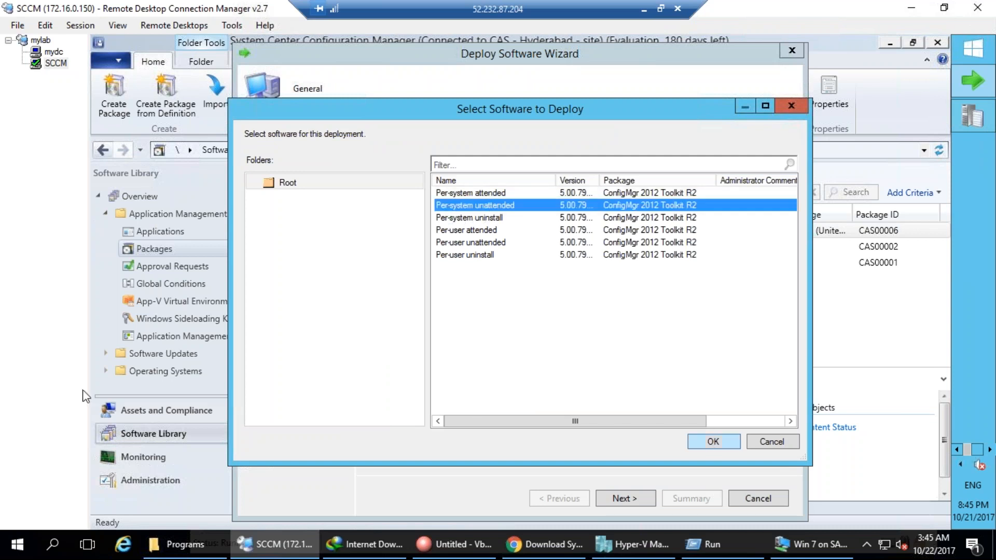
drag(528, 206, 585, 166)
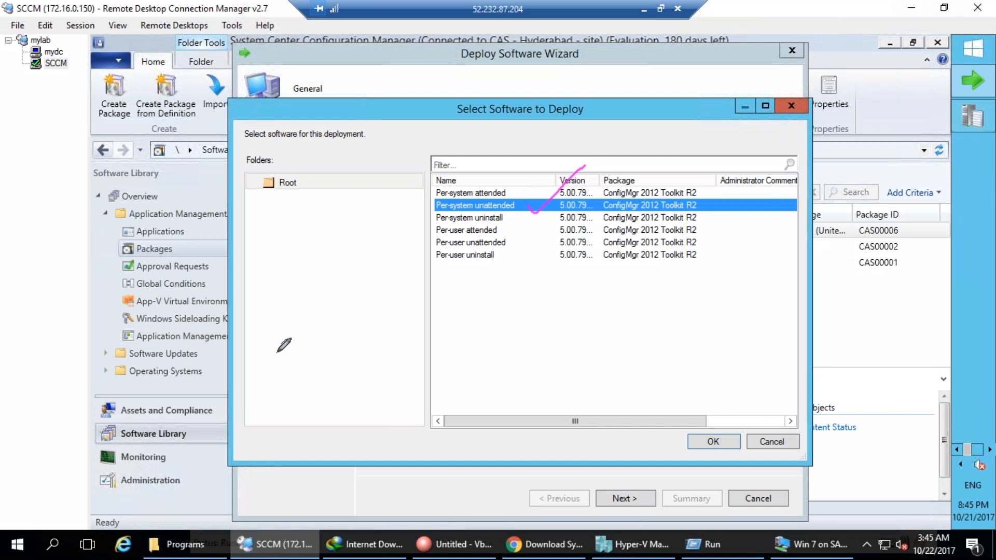
drag(287, 340, 326, 317)
drag(296, 370, 323, 343)
drag(301, 400, 350, 358)
mouse_move(328, 413)
mouse_down()
mouse_move(358, 403)
mouse_move(388, 371)
mouse_up()
mouse_move(455, 380)
mouse_down()
mouse_move(445, 436)
mouse_move(455, 460)
mouse_up()
drag(439, 472, 464, 458)
mouse_move(416, 419)
mouse_down()
mouse_move(391, 371)
mouse_move(402, 364)
mouse_up()
drag(255, 412, 272, 402)
mouse_move(249, 471)
mouse_down()
mouse_move(305, 475)
mouse_move(316, 510)
mouse_move(364, 529)
mouse_up()
drag(363, 529, 420, 494)
drag(396, 485, 413, 492)
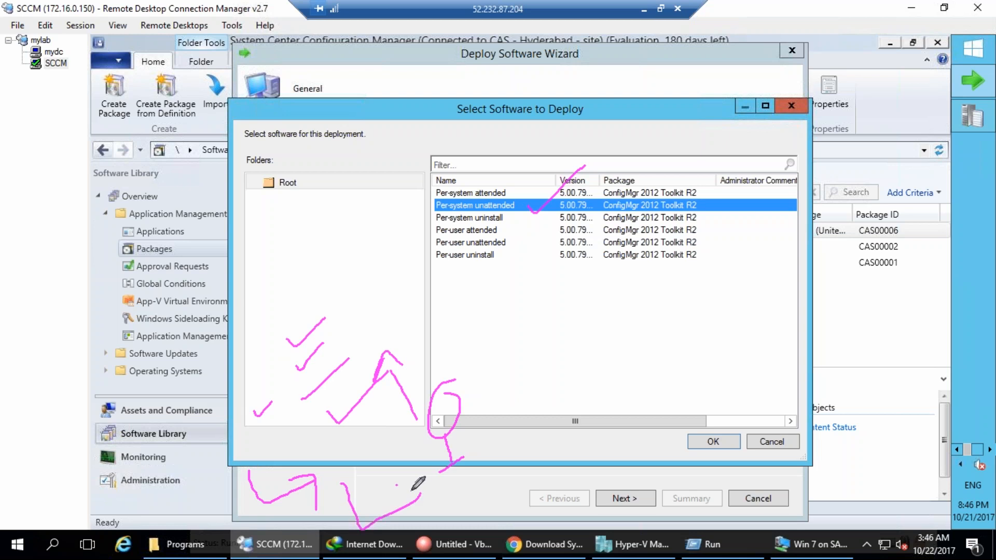
drag(512, 224, 486, 318)
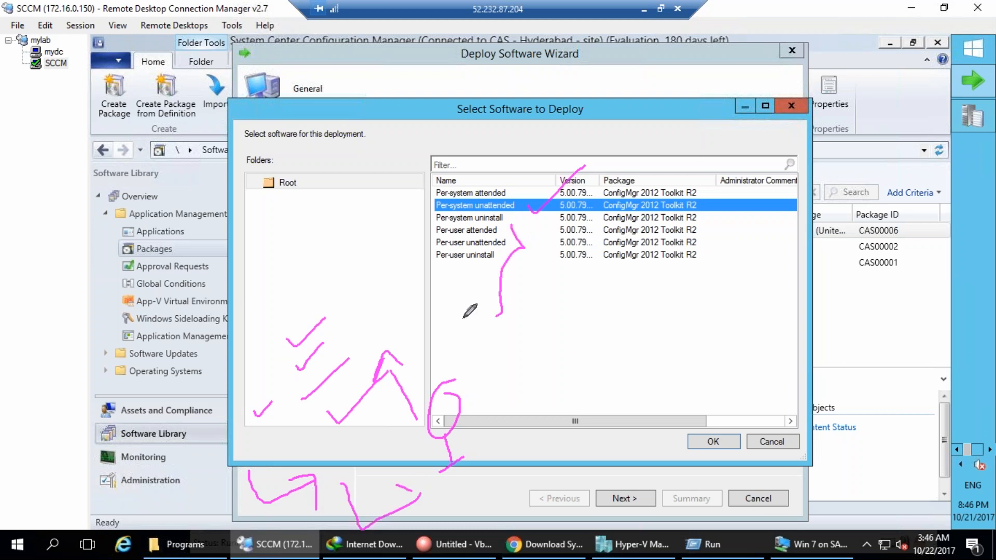
key(Escape)
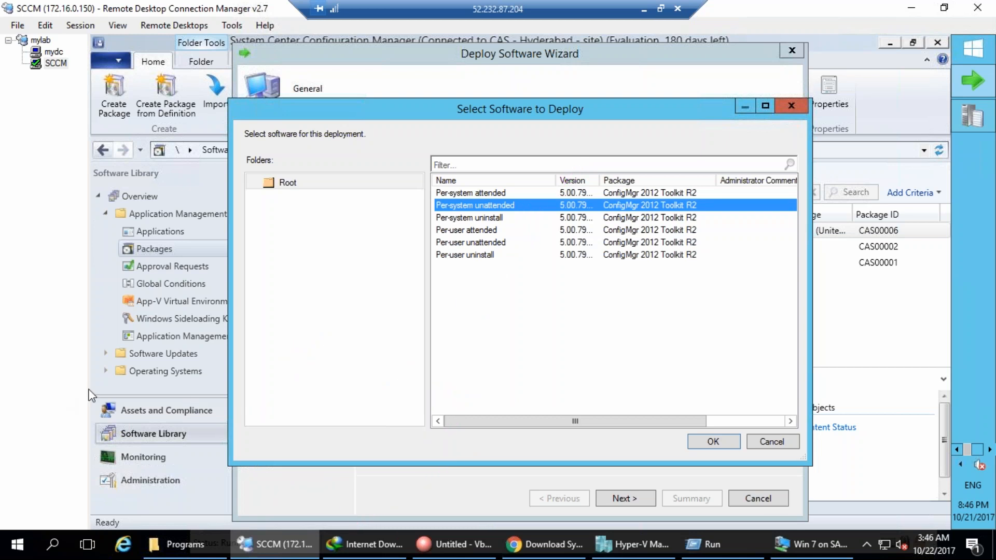
Confirm Per-system unattended and set Test as the deployment's target collection.
mouse_move(521, 203)
mouse_down()
mouse_move(511, 223)
mouse_move(539, 192)
mouse_up()
click(158, 378)
click(720, 443)
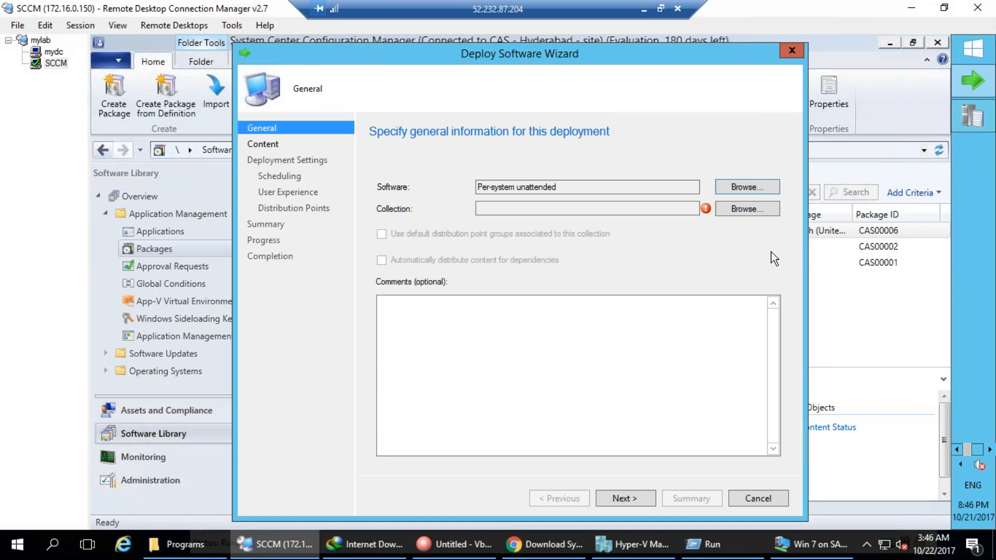
click(752, 208)
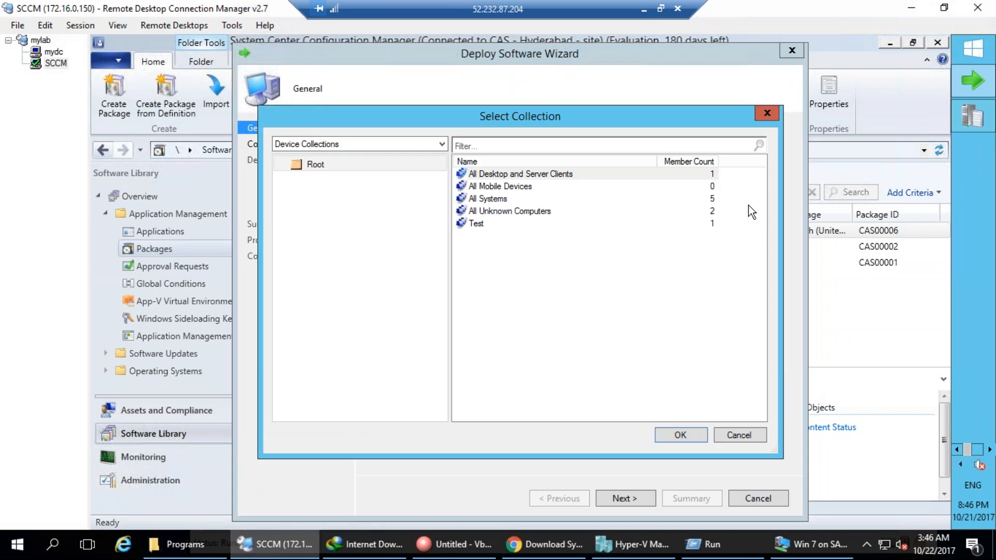
click(477, 223)
click(675, 438)
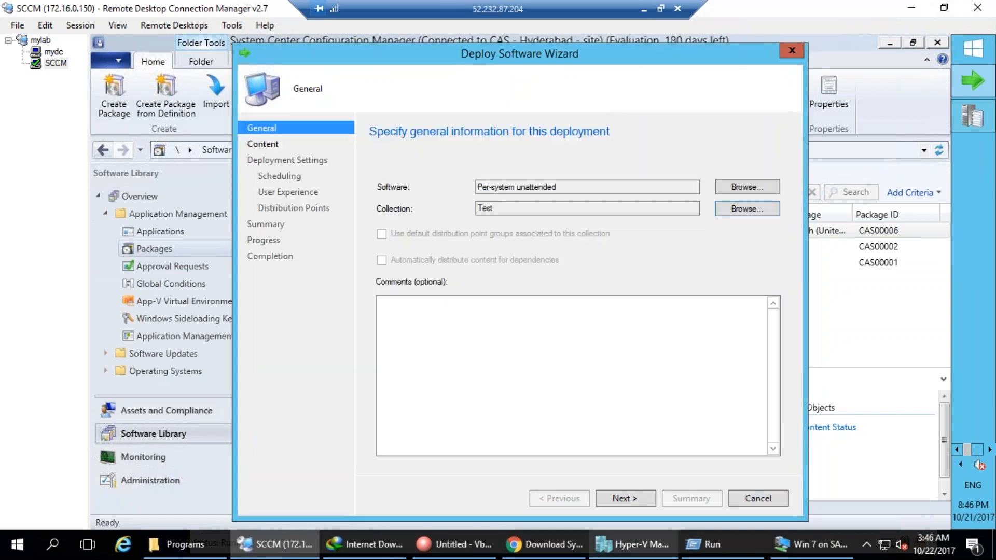
click(628, 498)
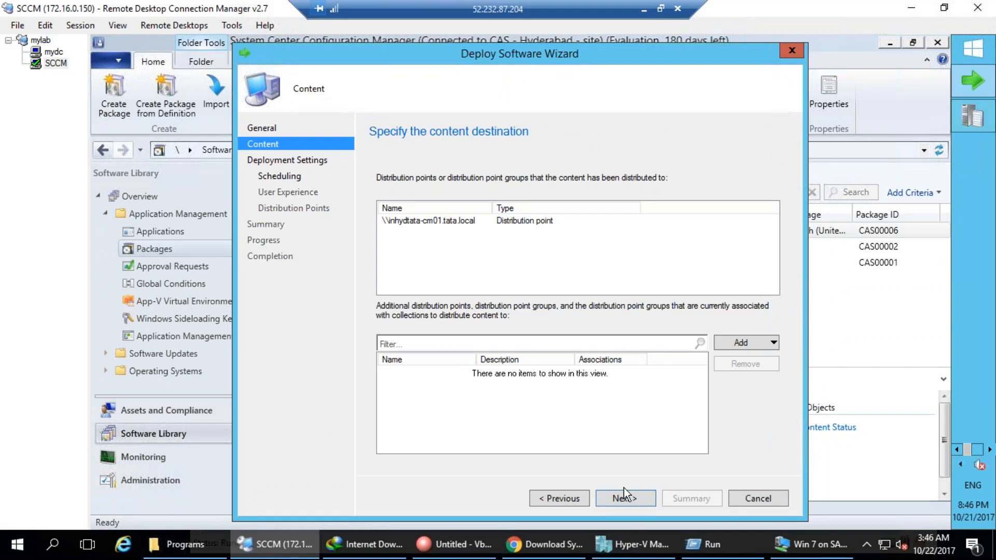
Move on to Deployment Settings and change the purpose from Required to Available.
click(626, 501)
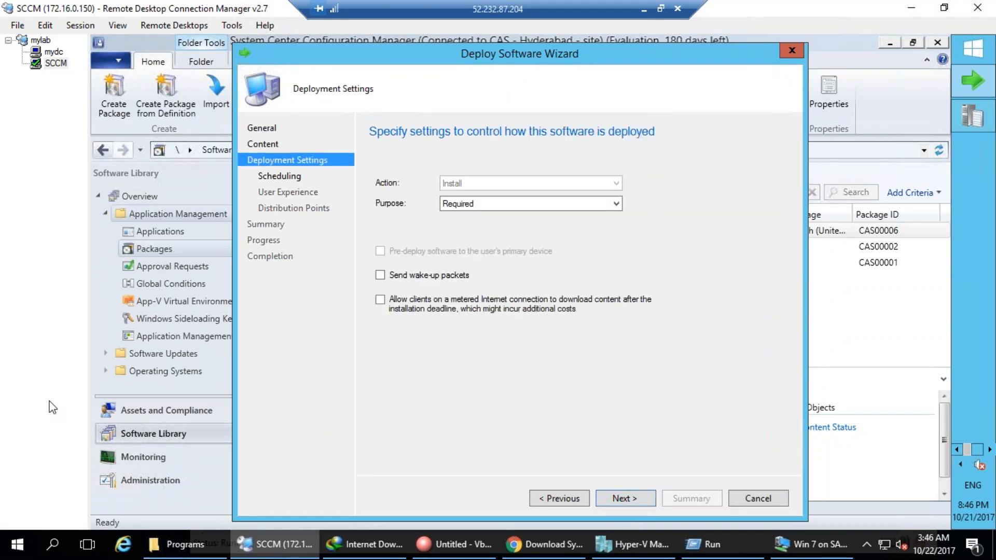
mouse_move(494, 185)
mouse_down()
mouse_move(444, 228)
mouse_move(569, 138)
mouse_up()
drag(490, 212, 501, 219)
drag(469, 385, 518, 404)
mouse_move(508, 395)
mouse_down()
mouse_move(525, 415)
mouse_move(550, 402)
mouse_up()
mouse_move(560, 378)
mouse_down()
mouse_move(589, 383)
mouse_move(603, 370)
mouse_up()
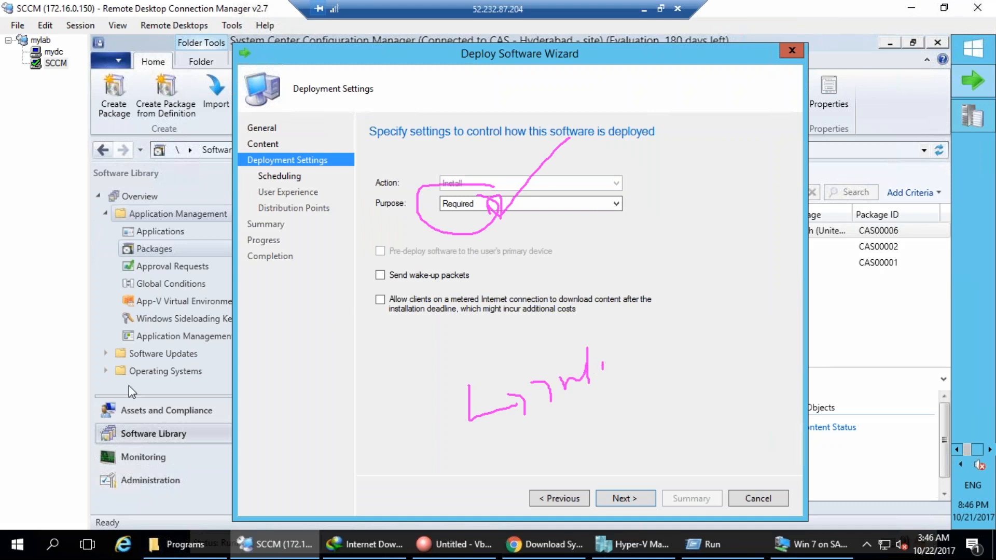
key(Escape)
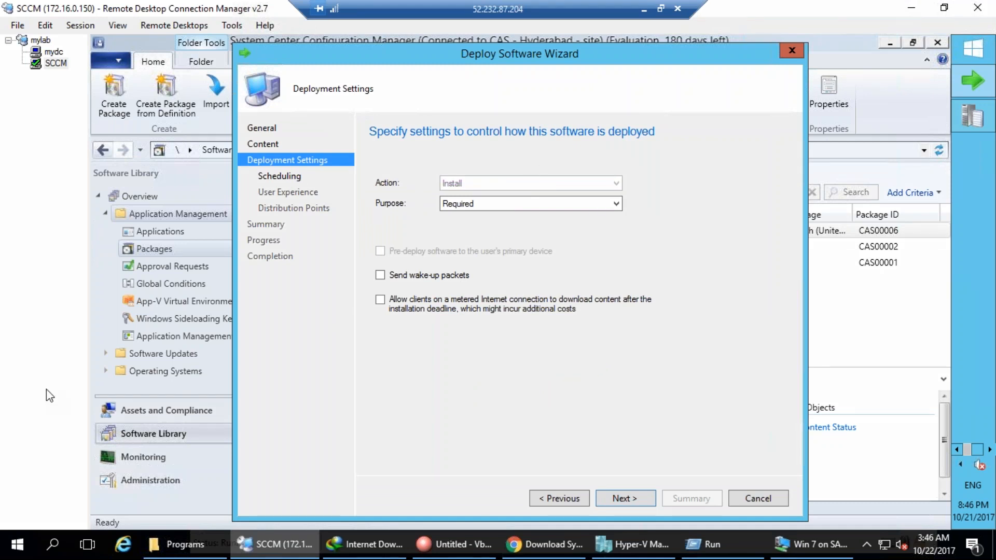
click(518, 204)
click(457, 217)
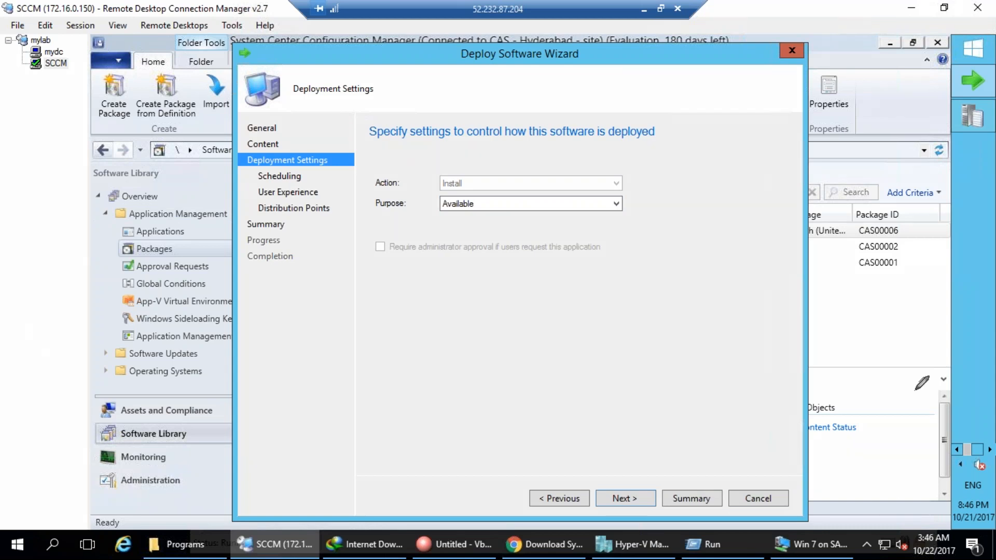
Draw pen annotations over the wizard's Deployment Settings page.
mouse_move(986, 388)
mouse_down()
mouse_move(835, 487)
mouse_move(964, 411)
mouse_up()
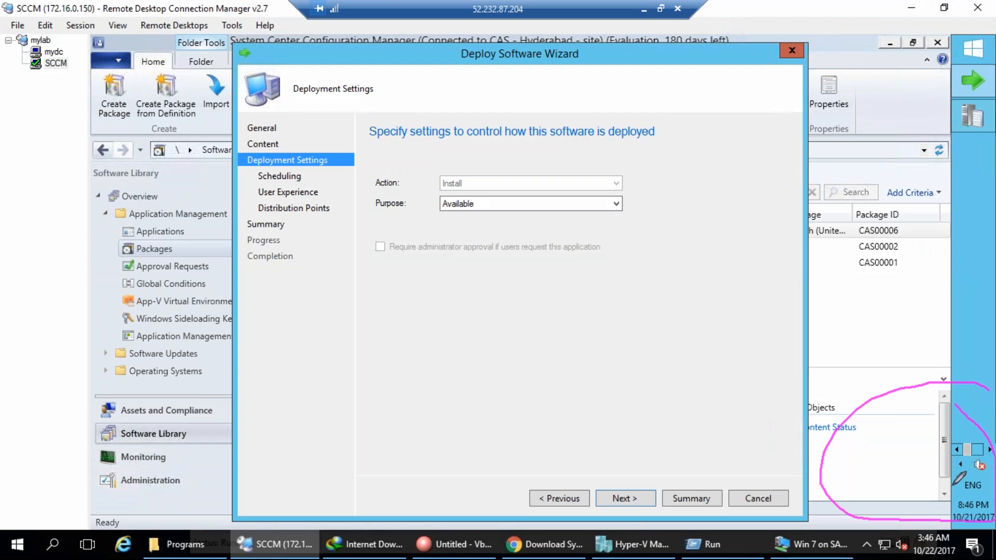
mouse_move(957, 485)
mouse_down()
mouse_move(861, 324)
mouse_move(896, 320)
mouse_up()
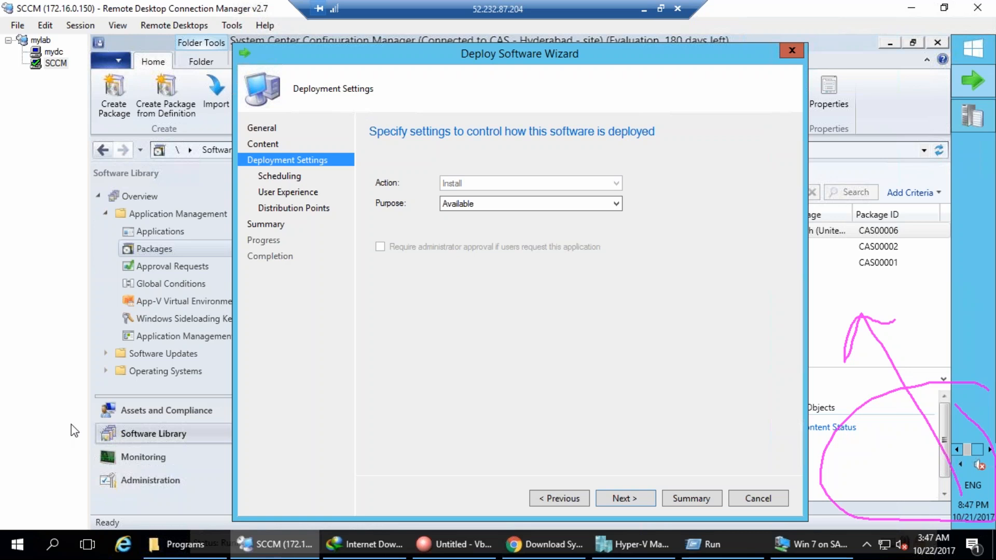
drag(960, 437, 926, 519)
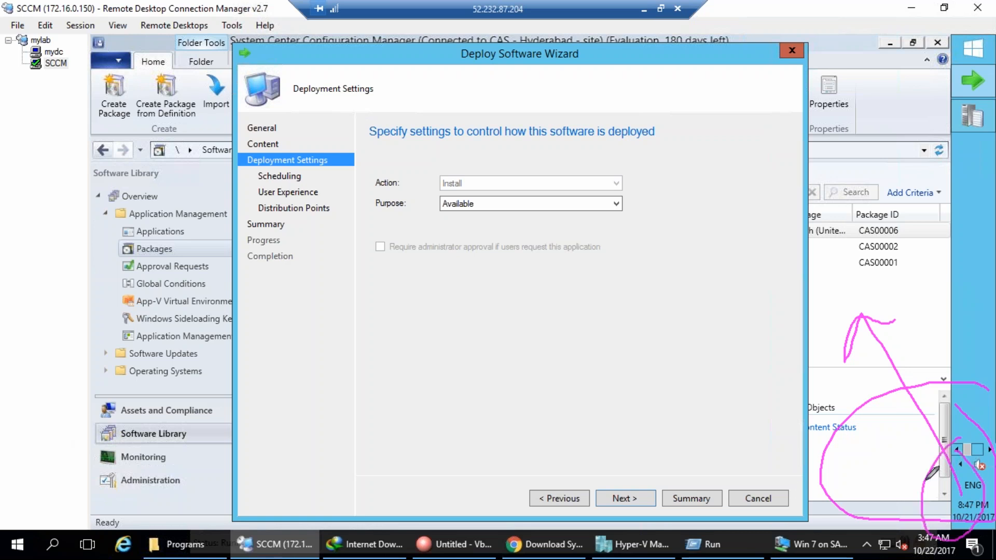
mouse_move(861, 316)
mouse_down()
mouse_move(856, 346)
mouse_move(862, 316)
mouse_up()
drag(748, 300, 792, 271)
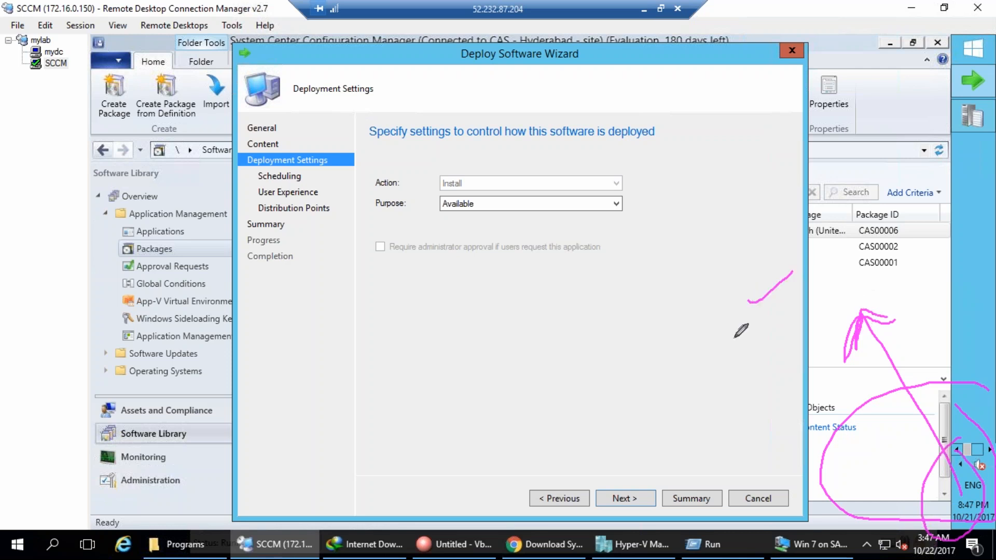
mouse_move(751, 318)
mouse_down()
mouse_move(767, 327)
mouse_move(781, 310)
mouse_up()
drag(748, 355, 781, 338)
drag(751, 397, 778, 385)
drag(737, 437, 785, 424)
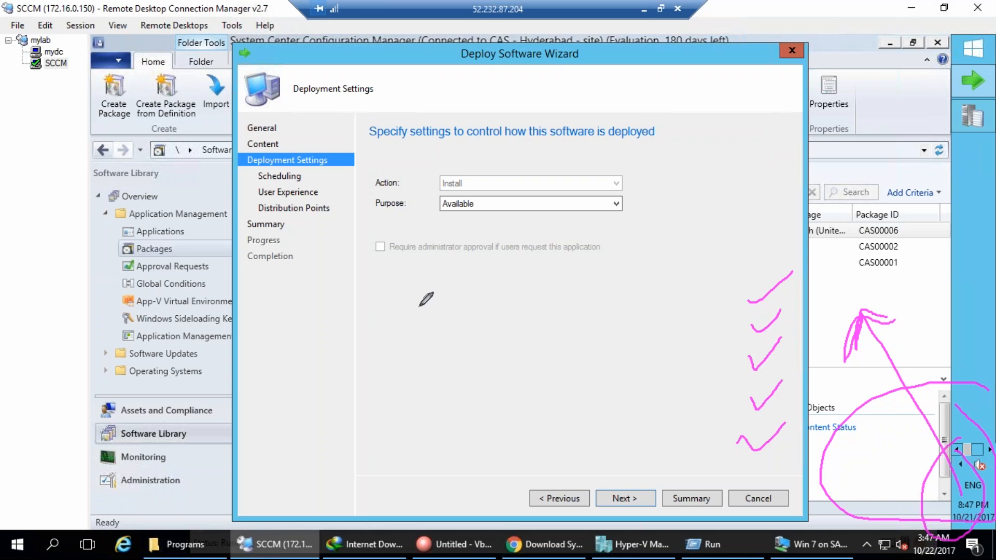
mouse_move(312, 396)
mouse_down()
mouse_move(393, 372)
mouse_move(380, 390)
mouse_up()
mouse_move(483, 323)
mouse_down()
mouse_move(457, 319)
mouse_move(474, 370)
mouse_move(457, 385)
mouse_move(494, 373)
mouse_up()
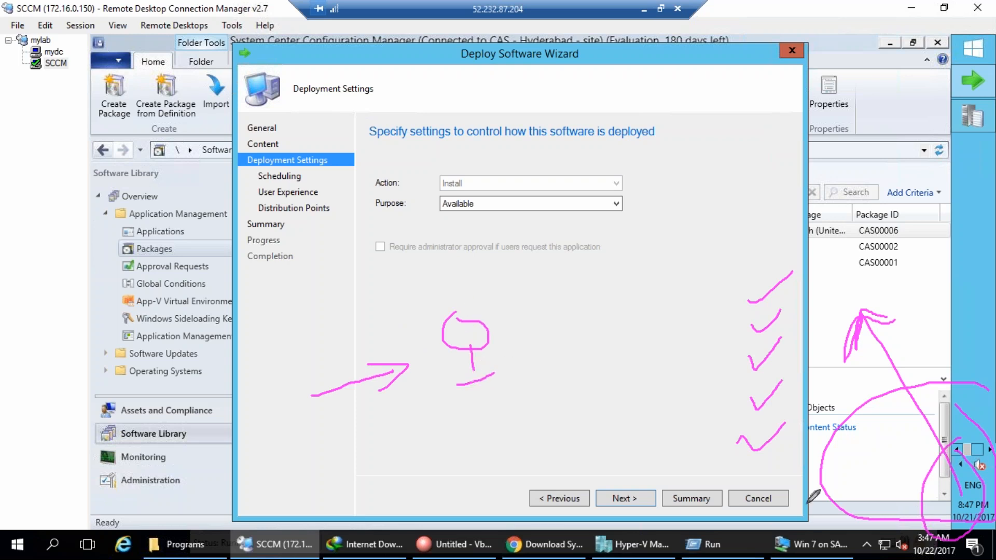
drag(473, 297, 524, 257)
drag(492, 410, 496, 410)
Change the deployment Purpose from Available to Required.
click(490, 207)
click(458, 226)
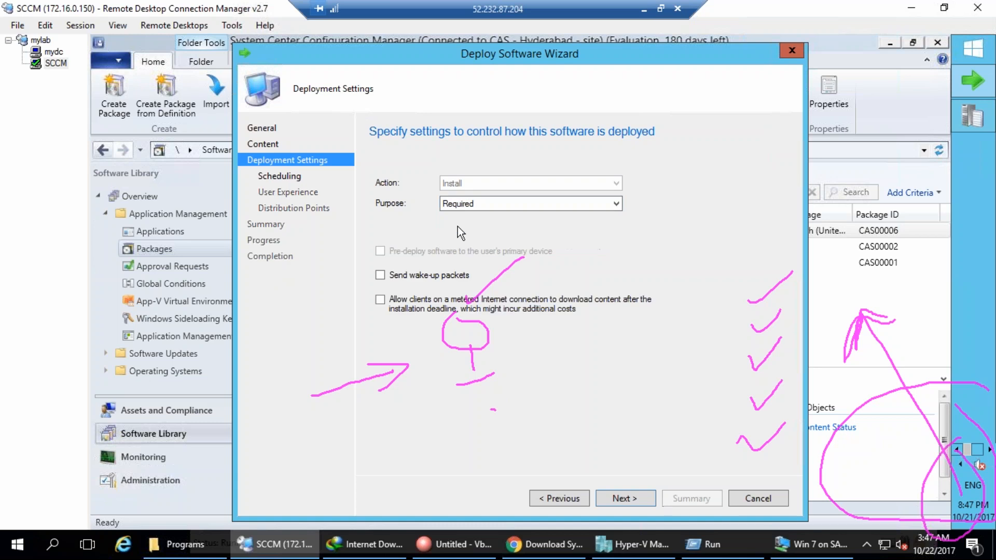
click(78, 390)
mouse_move(493, 194)
mouse_down()
mouse_move(550, 223)
mouse_move(524, 189)
mouse_up()
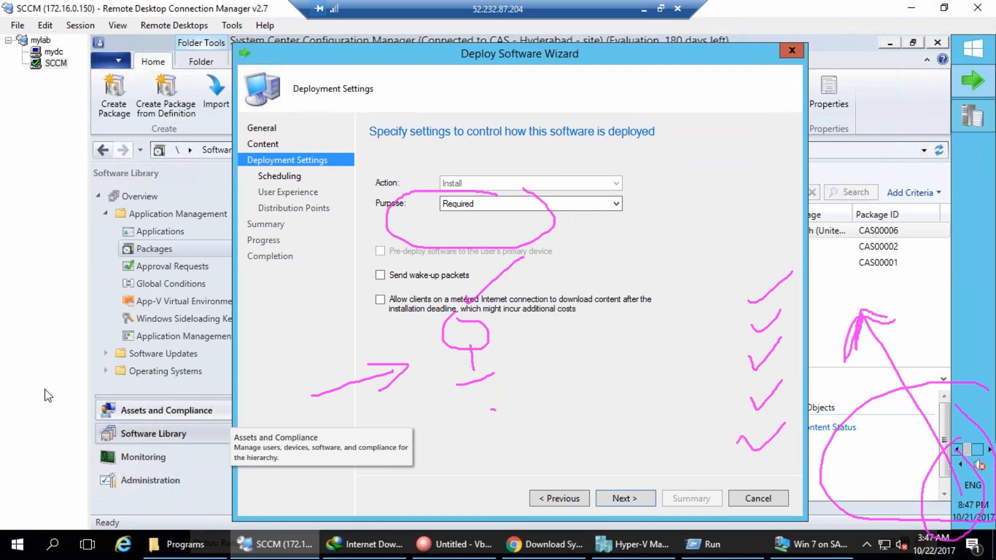
click(525, 204)
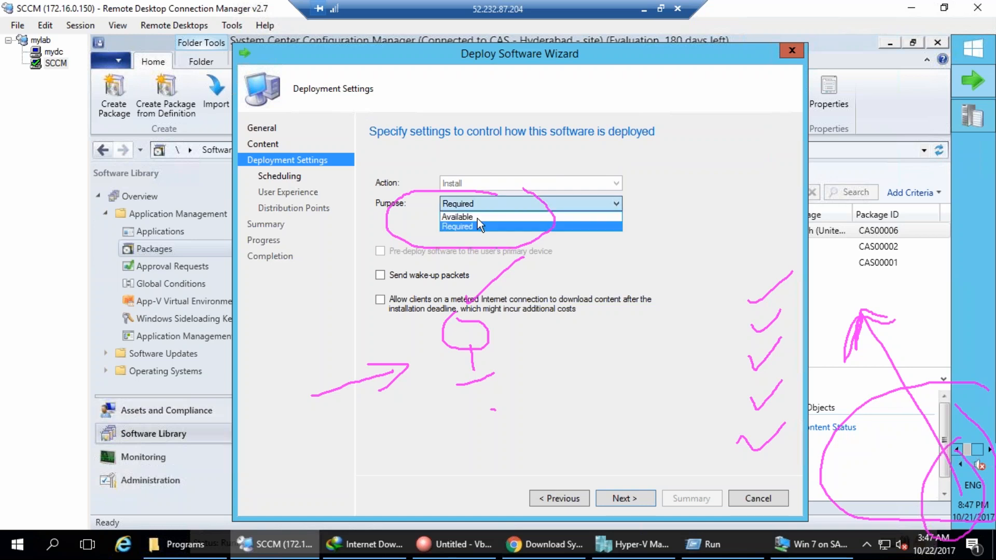
click(477, 218)
click(475, 204)
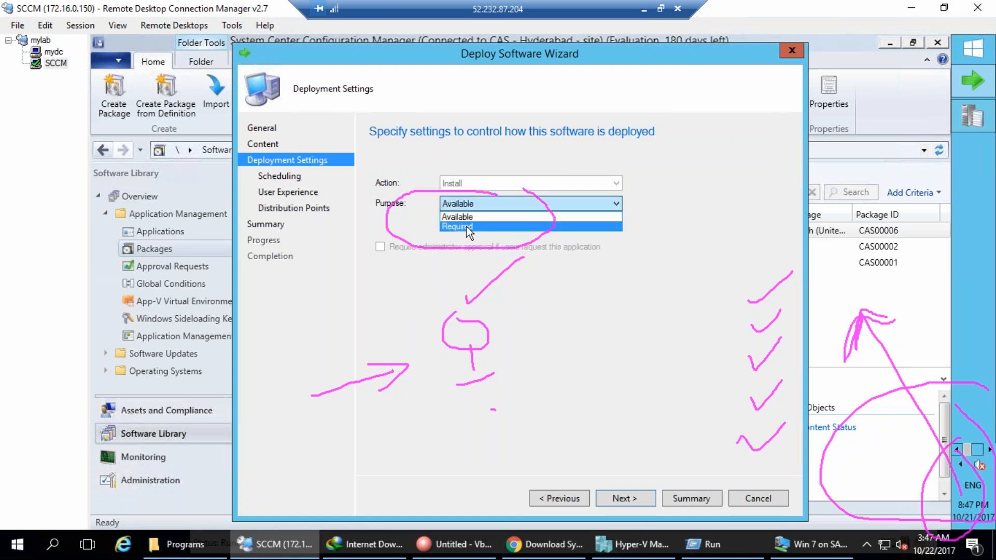
click(467, 225)
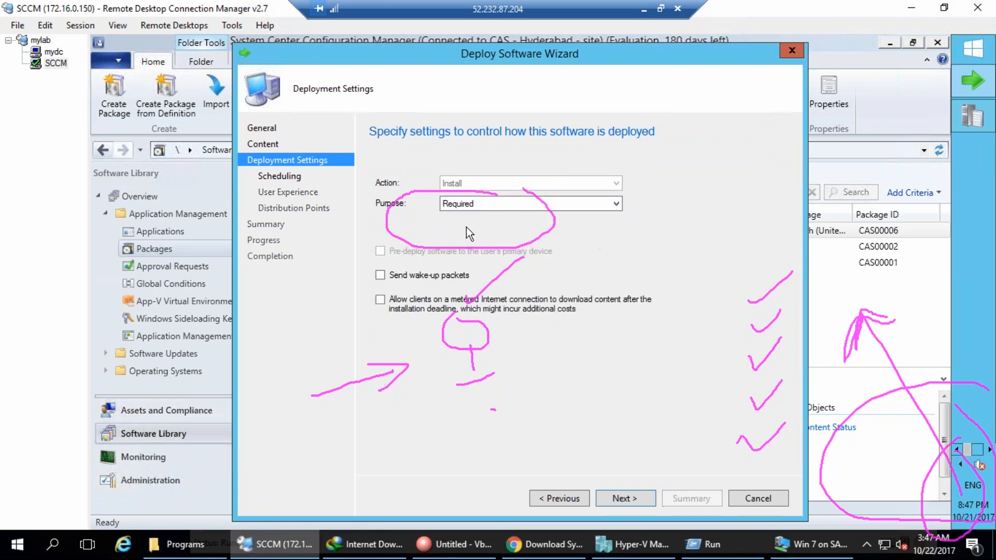
Schedule the deployment's availability and set it to expire on 10/30/2017.
click(615, 500)
click(504, 228)
key(Escape)
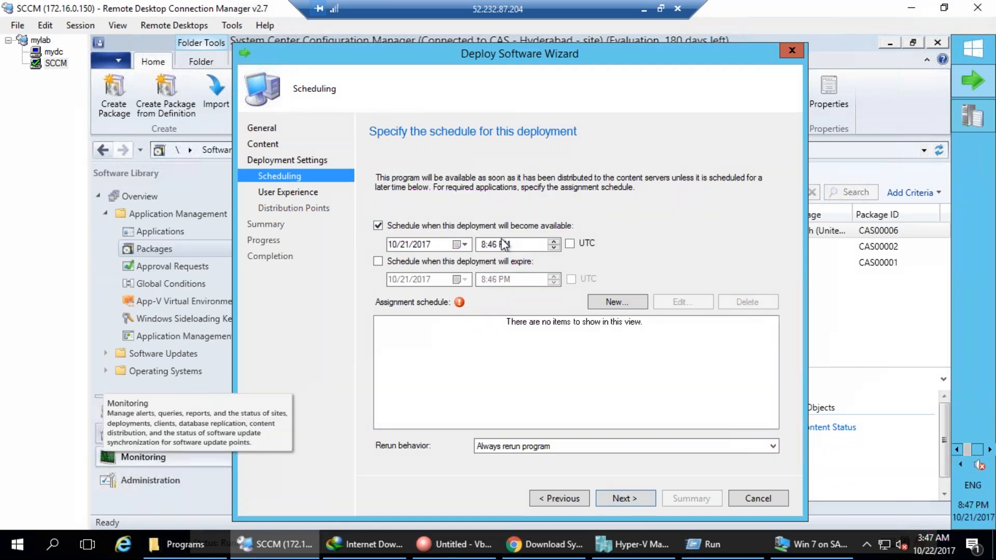
click(410, 264)
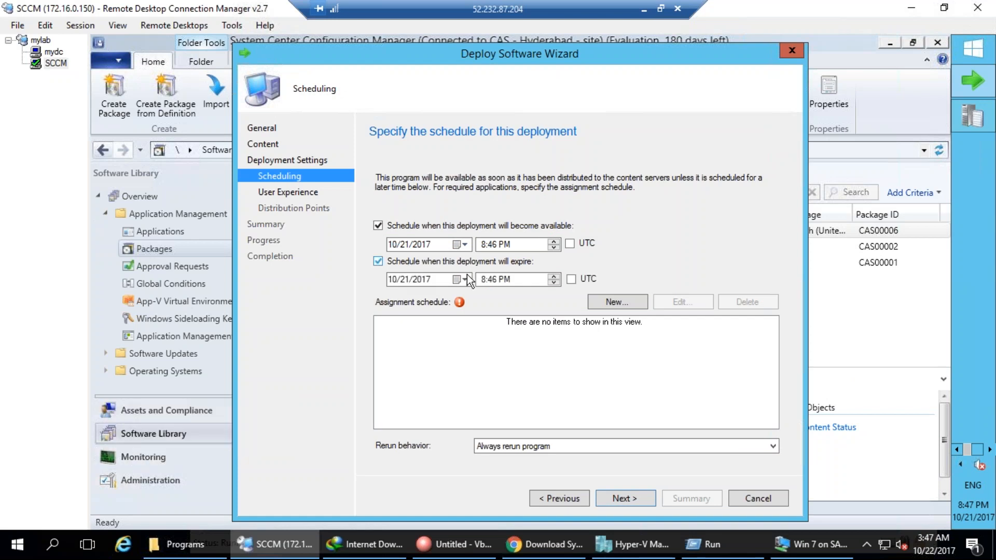
click(466, 280)
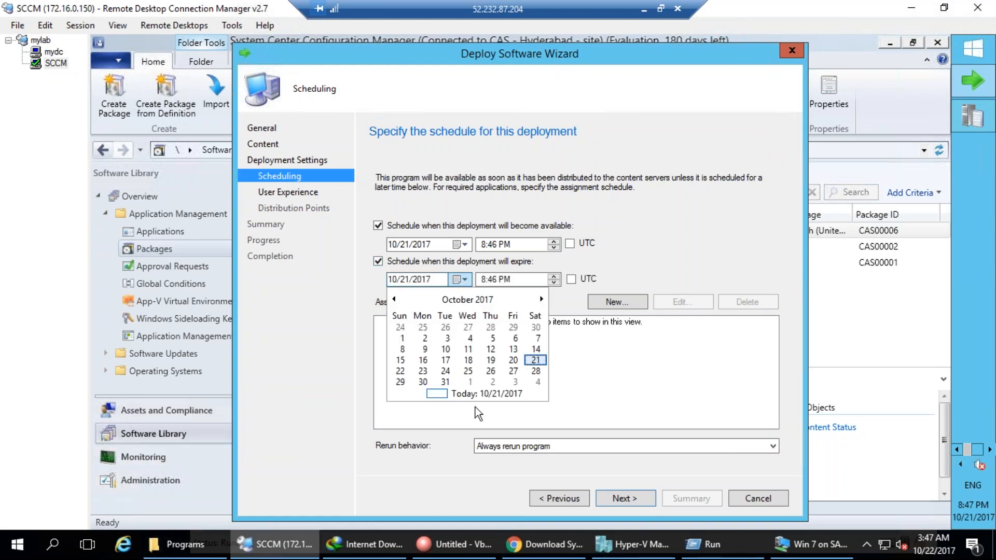
click(423, 382)
Add an 'As soon as possible' assignment schedule.
click(630, 304)
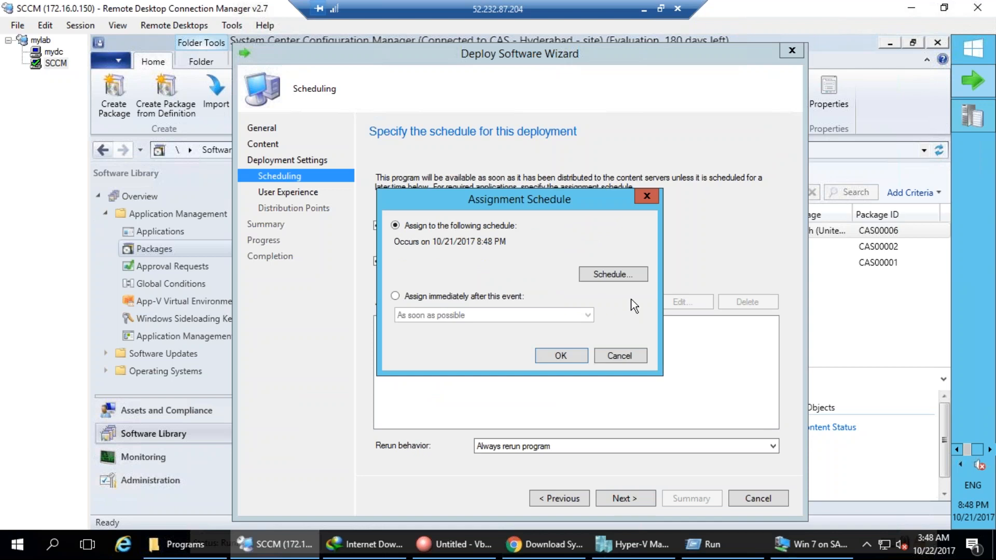
click(453, 297)
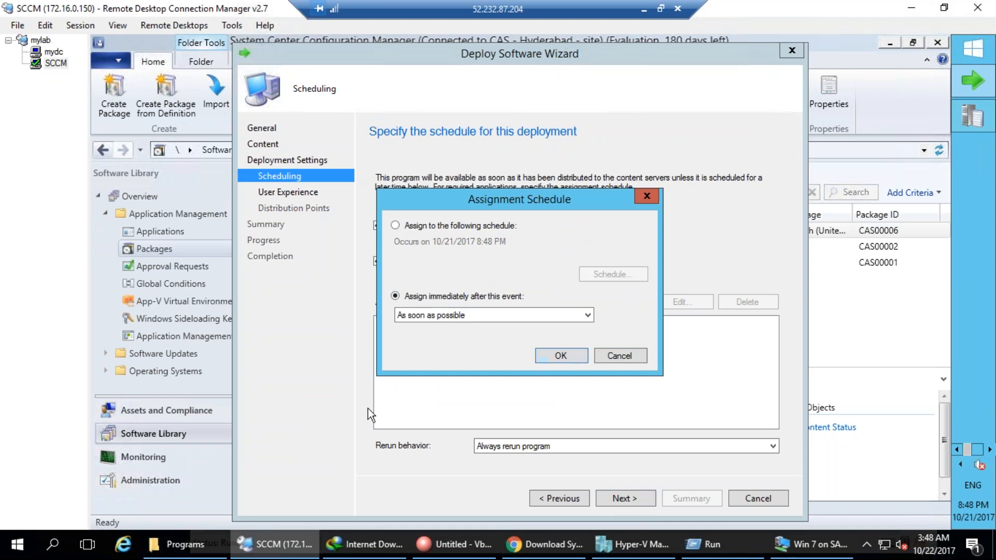
click(546, 360)
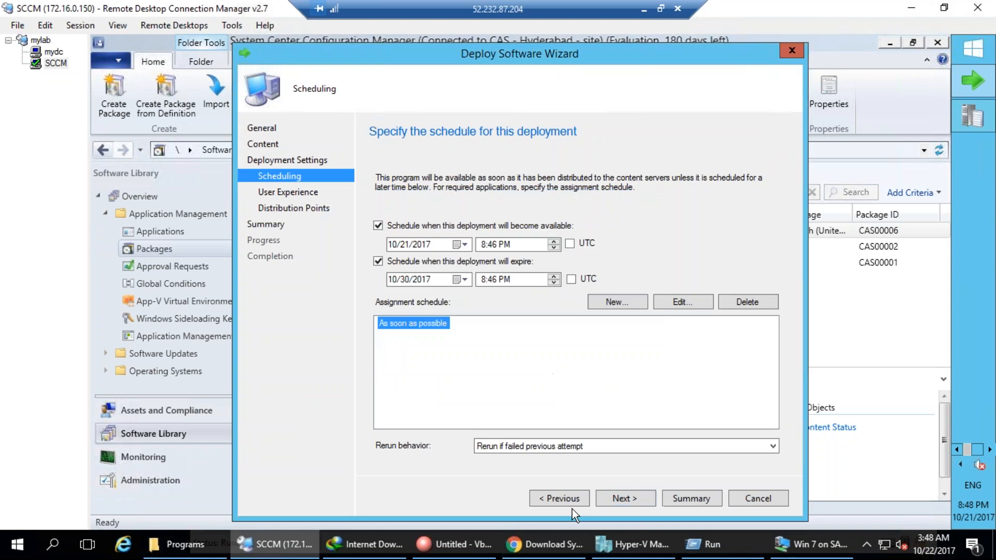
click(618, 499)
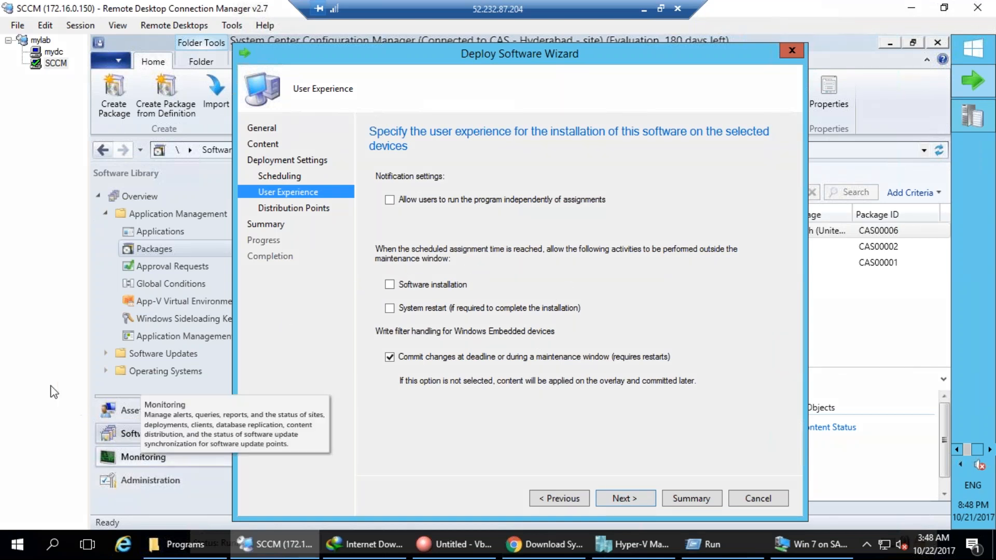
Allow software installation and system restart outside maintenance windows, and stop independent program runs.
click(402, 286)
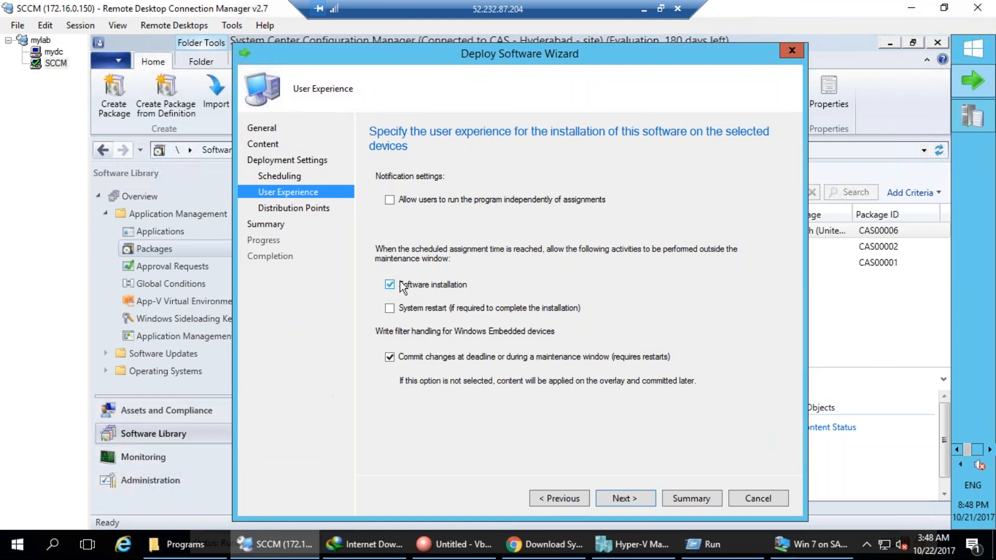
click(390, 309)
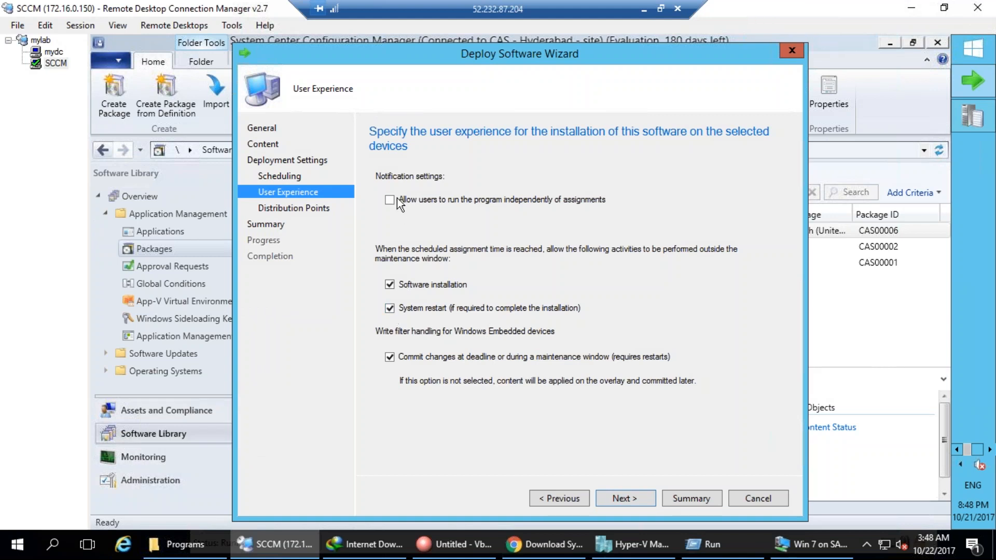
click(438, 196)
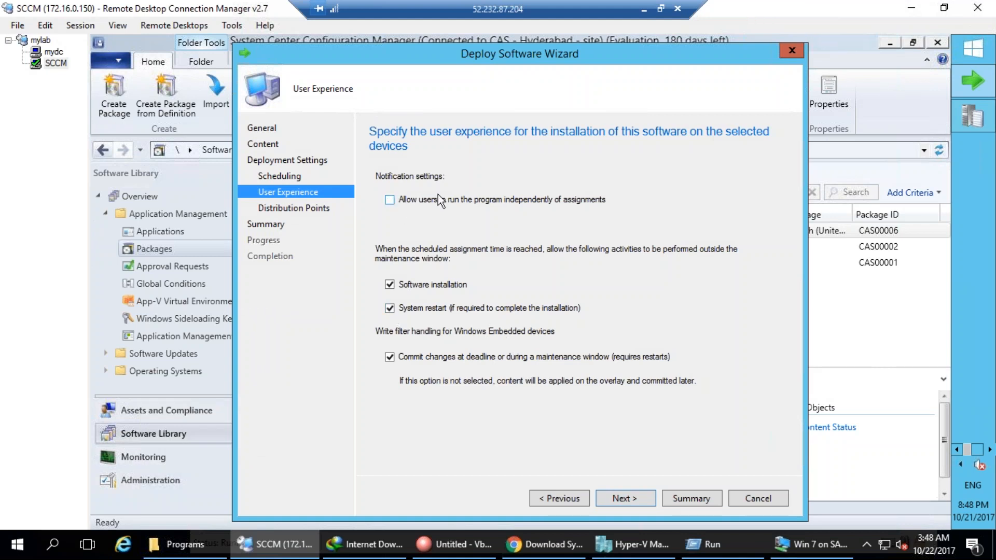
Finish the Deploy Software Wizard through Summary and close it.
click(648, 496)
click(649, 496)
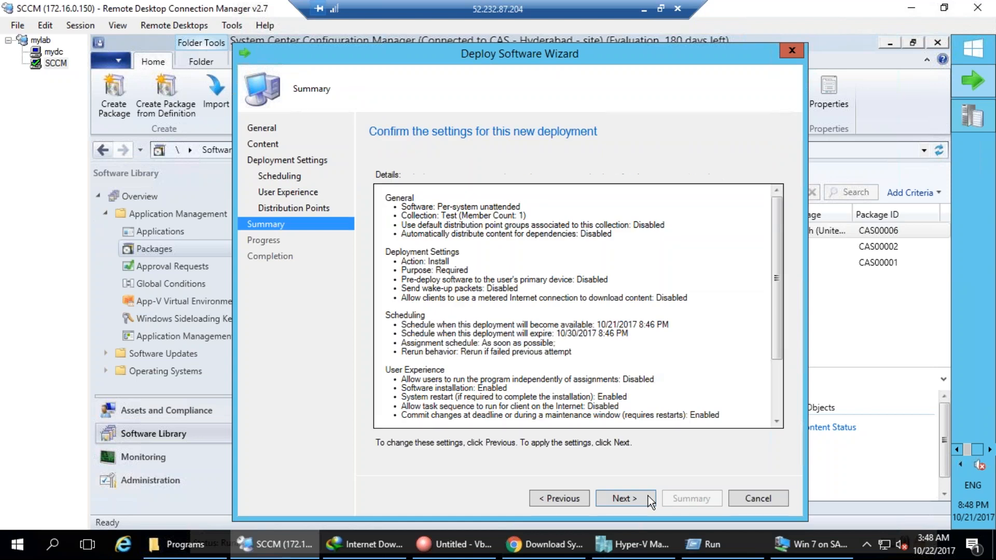
click(646, 496)
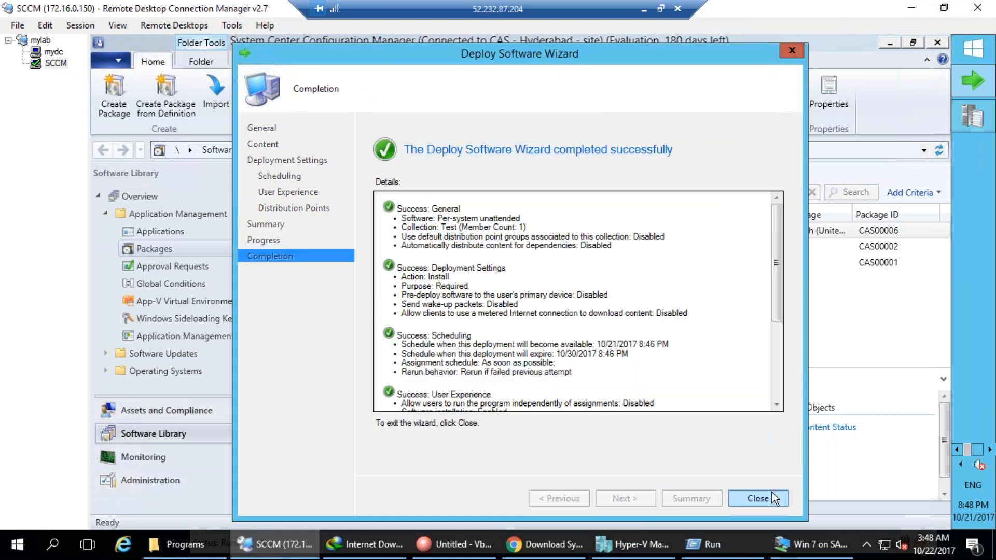
click(772, 492)
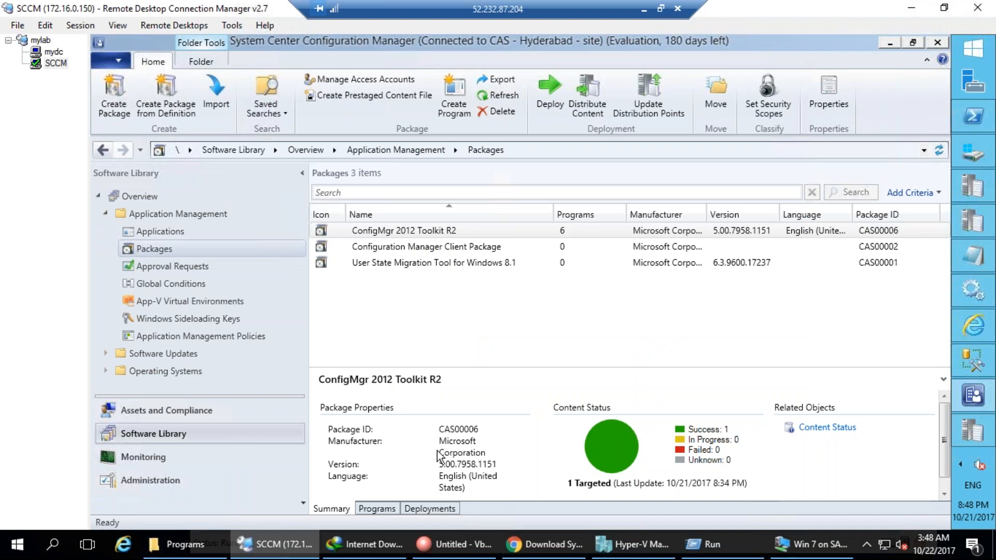
Change the Test deployment's start date to 10/17/2017 in its properties and save.
click(450, 509)
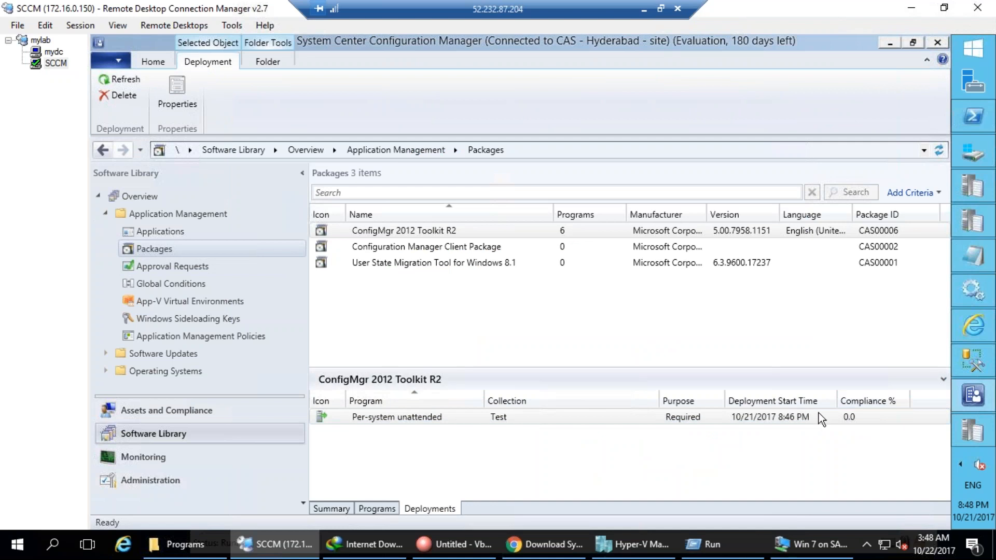
double_click(481, 415)
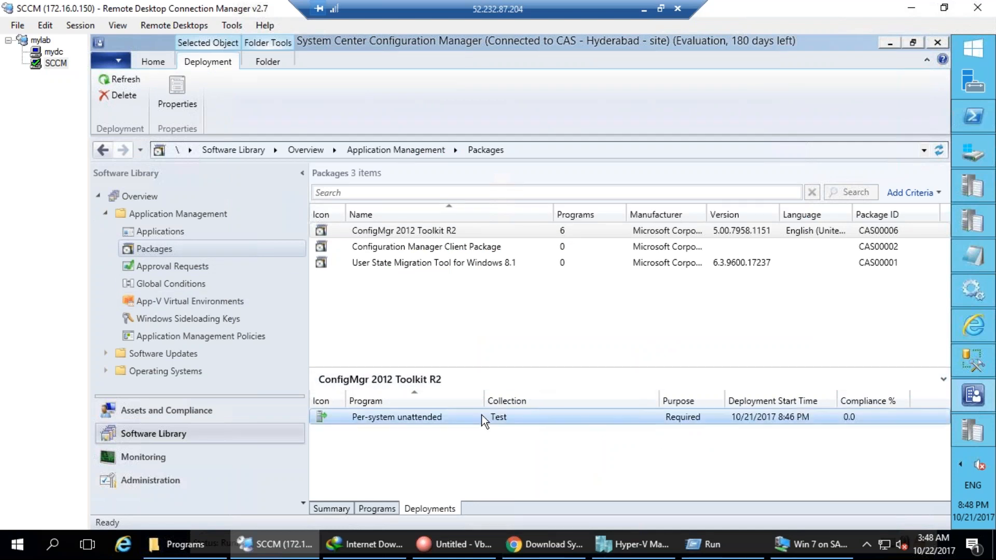
click(398, 121)
click(324, 120)
click(347, 120)
click(470, 120)
click(403, 209)
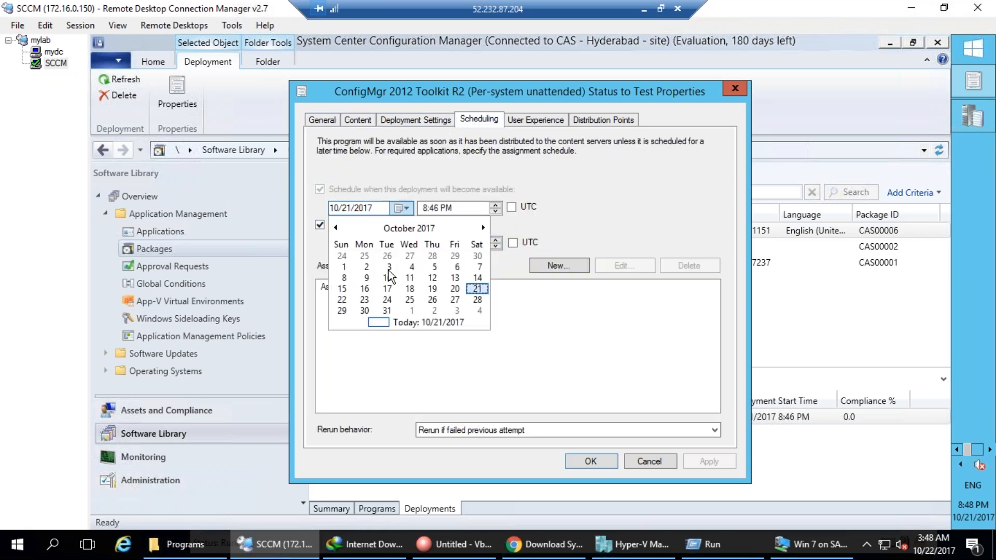
click(387, 289)
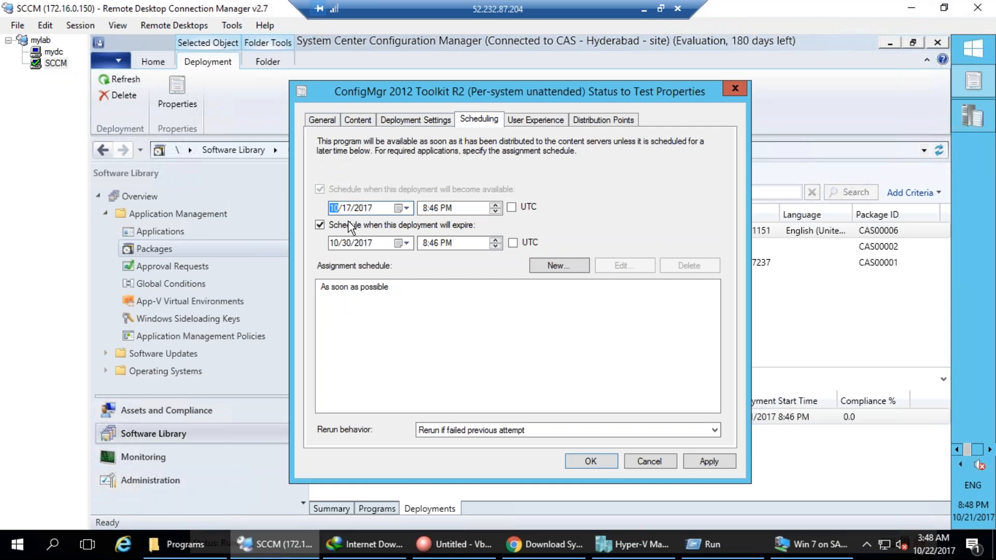
click(708, 462)
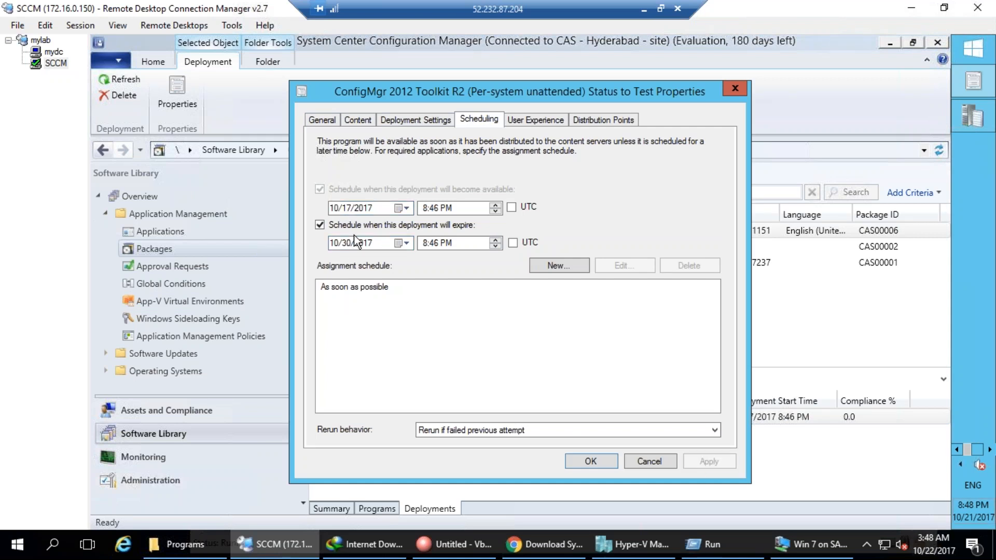
click(591, 465)
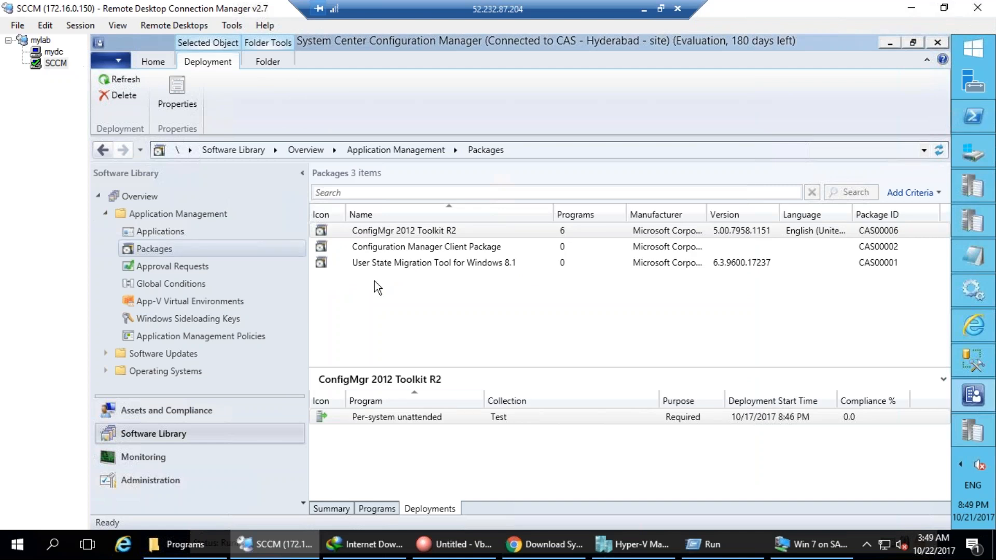
Draw and clear pen annotations, then open Device Collections under Assets and Compliance.
mouse_move(275, 447)
mouse_down()
mouse_move(267, 475)
mouse_move(291, 496)
mouse_move(293, 532)
mouse_up()
mouse_move(262, 156)
mouse_down()
mouse_move(238, 189)
mouse_move(374, 136)
mouse_up()
mouse_move(289, 99)
mouse_down()
mouse_move(387, 173)
mouse_move(307, 213)
mouse_move(281, 454)
mouse_up()
mouse_move(328, 404)
mouse_down()
mouse_move(314, 415)
mouse_move(332, 433)
mouse_move(378, 402)
mouse_move(405, 410)
mouse_move(415, 380)
mouse_move(435, 386)
mouse_up()
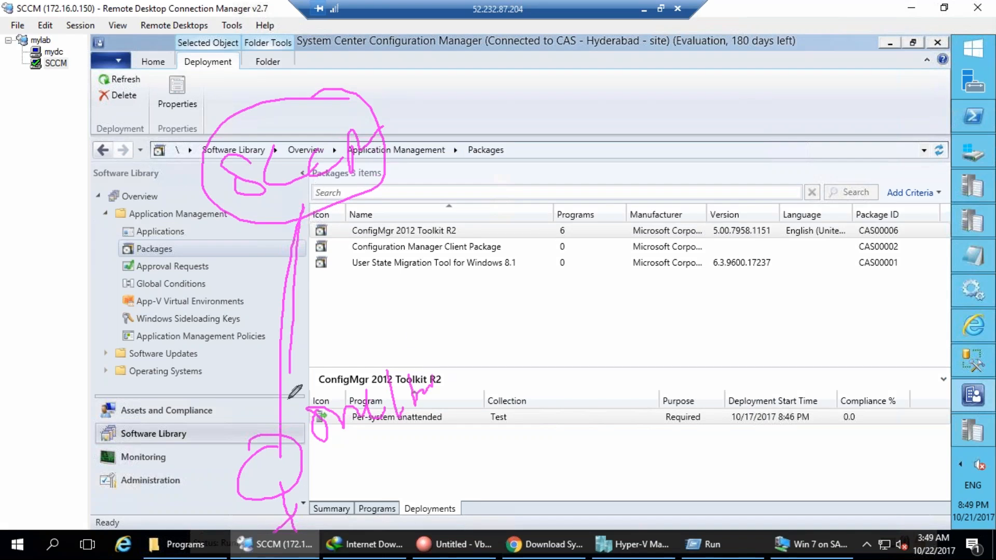
drag(345, 275, 350, 277)
mouse_move(361, 240)
mouse_down()
mouse_move(380, 284)
mouse_move(421, 231)
mouse_move(470, 246)
mouse_up()
drag(349, 378, 407, 327)
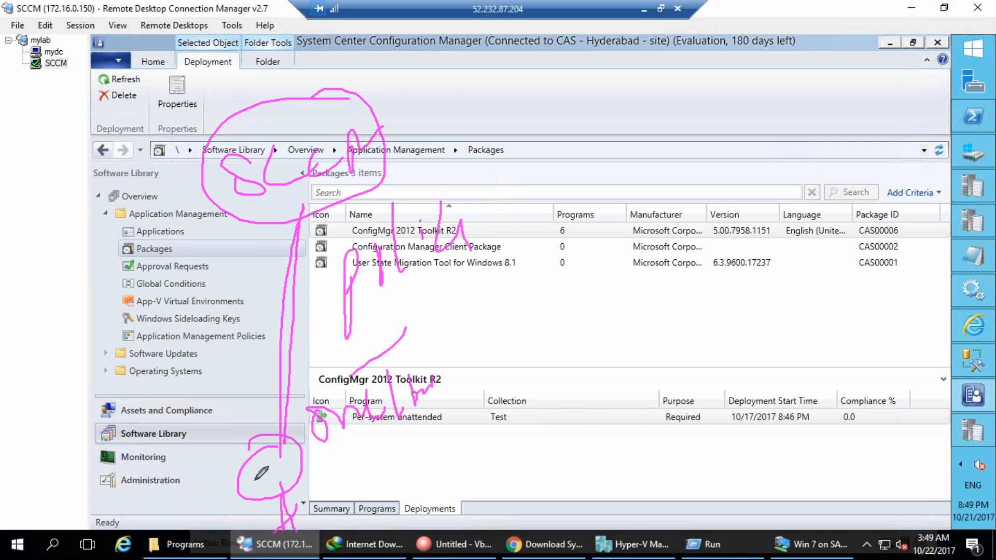
mouse_move(268, 204)
mouse_down()
mouse_move(275, 432)
mouse_move(266, 458)
mouse_up()
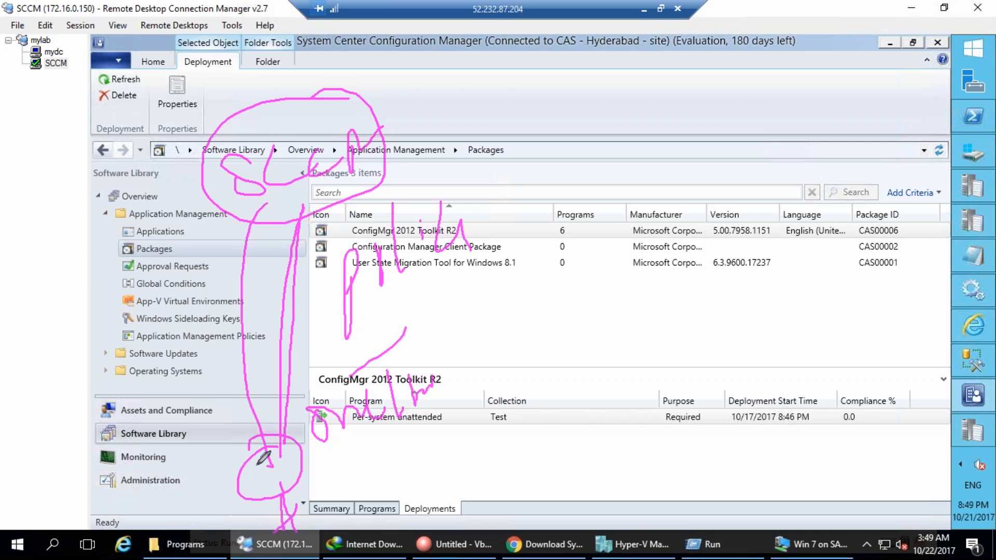
key(Escape)
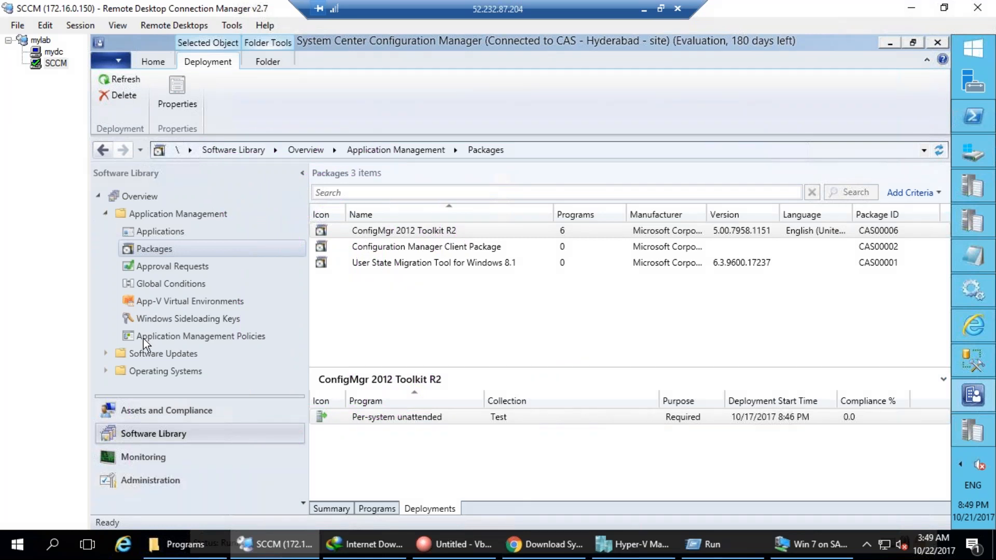
click(149, 412)
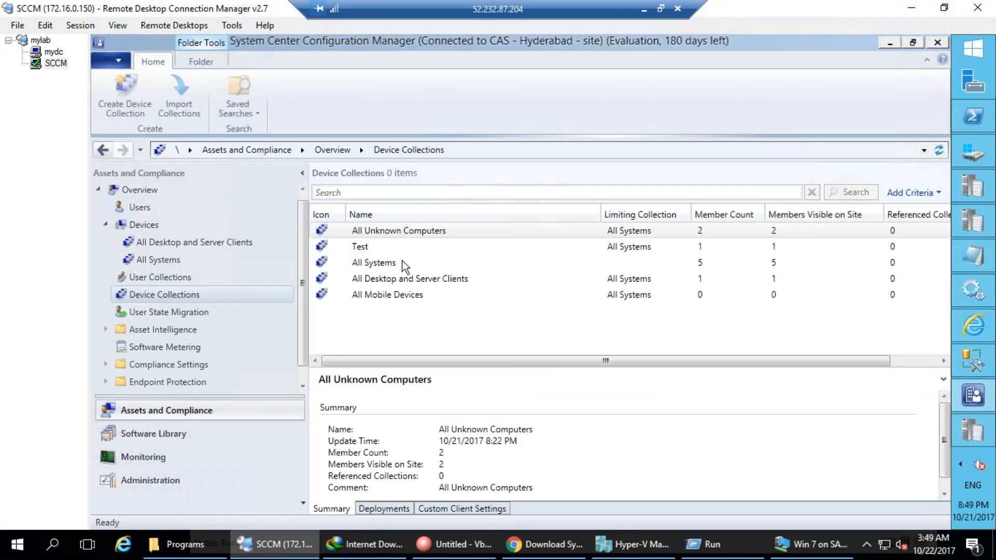
Send a Download Computer Policy notification to the Test collection, then switch to mydc.
click(356, 247)
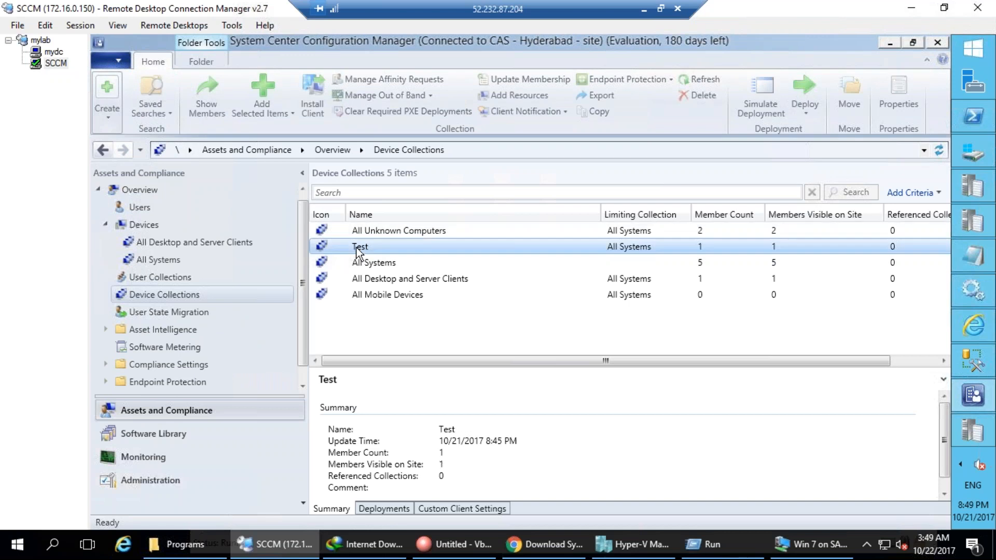
right_click(357, 248)
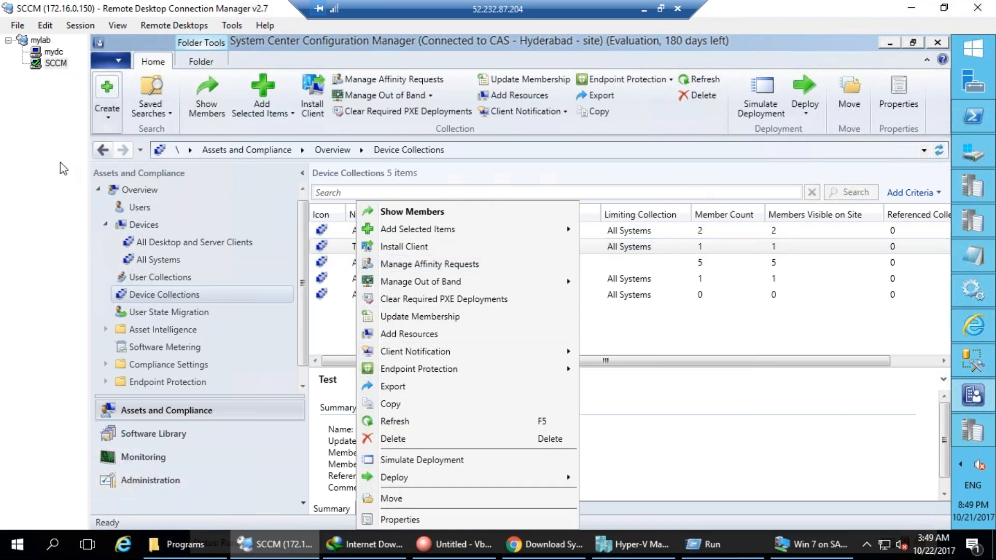
mouse_move(522, 351)
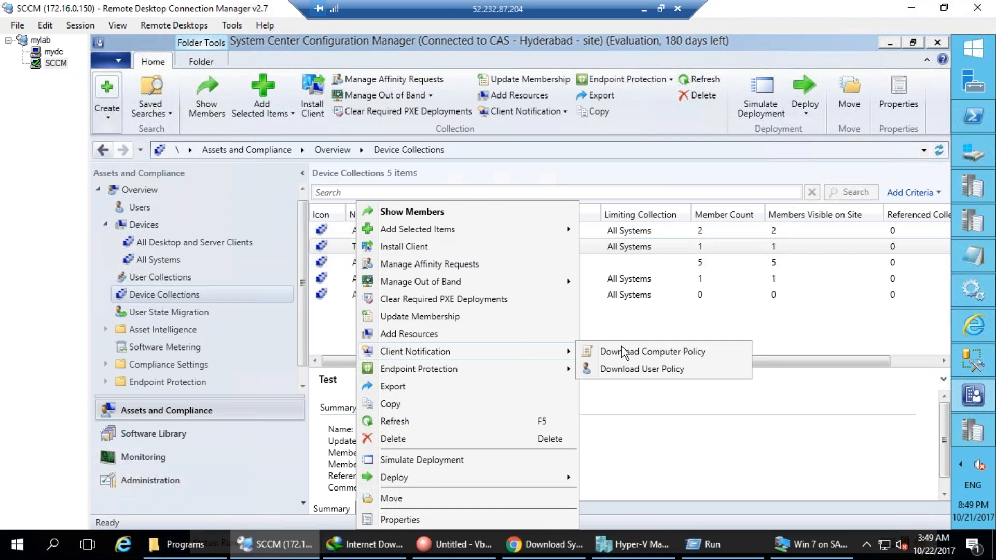
click(624, 351)
click(589, 345)
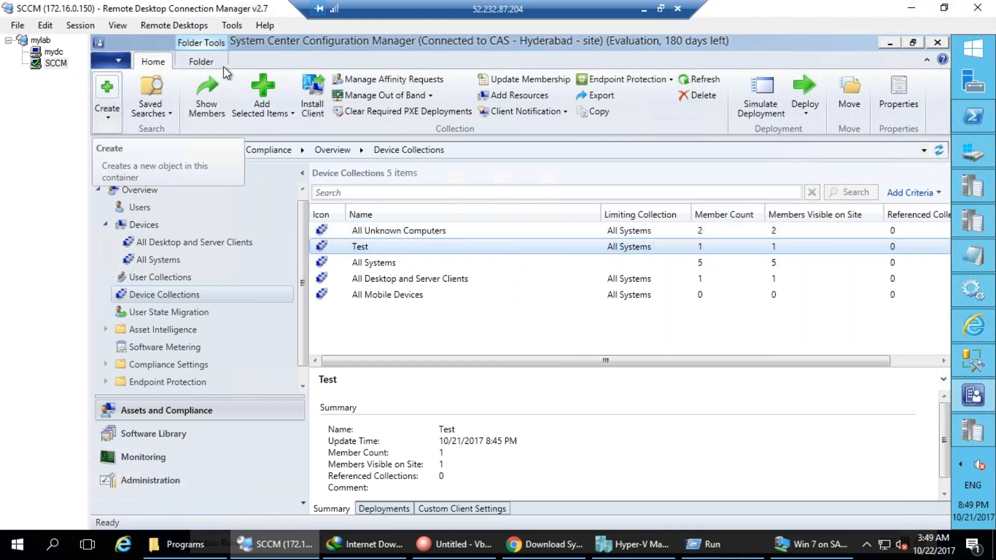
click(53, 51)
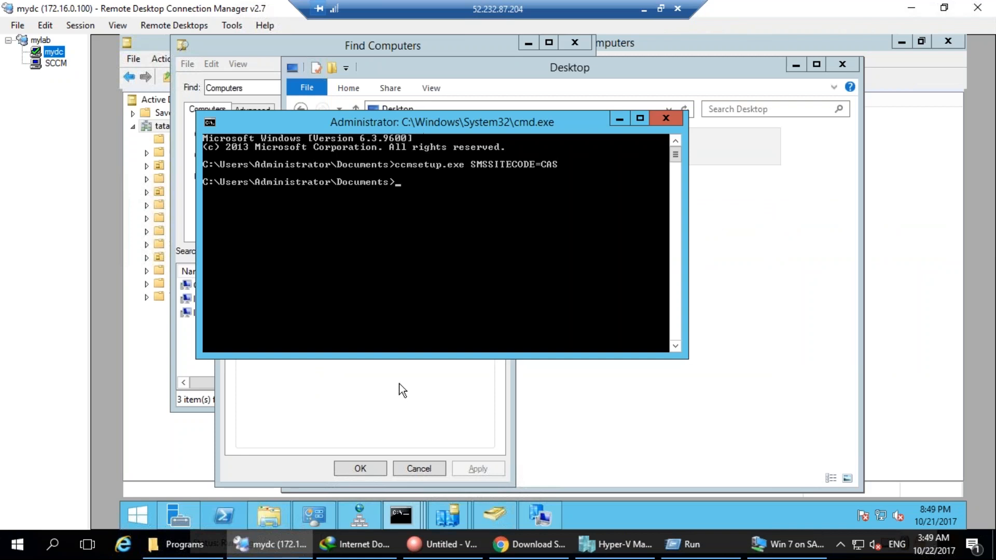
Show the client's Actions list and mark up the software installation notifications, then clear them.
click(382, 370)
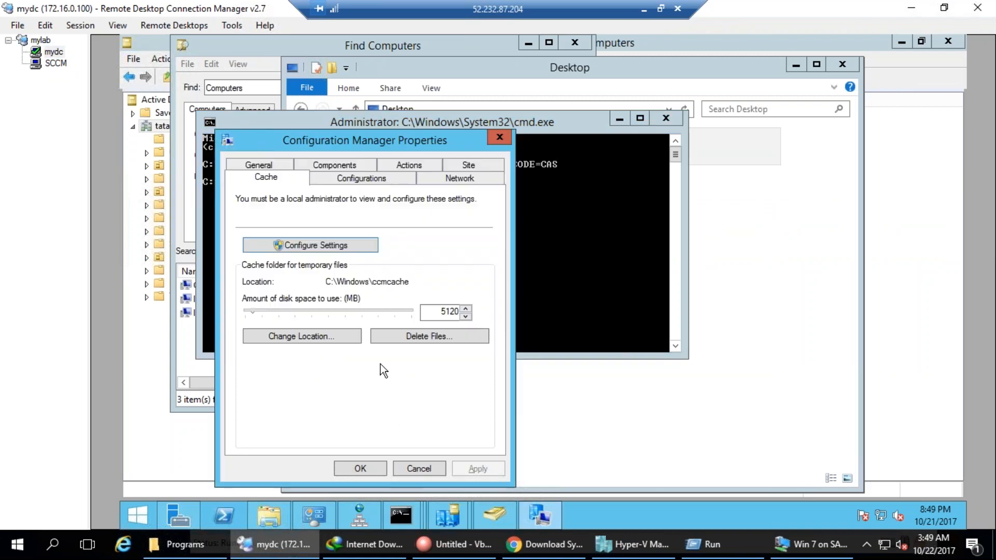
click(410, 165)
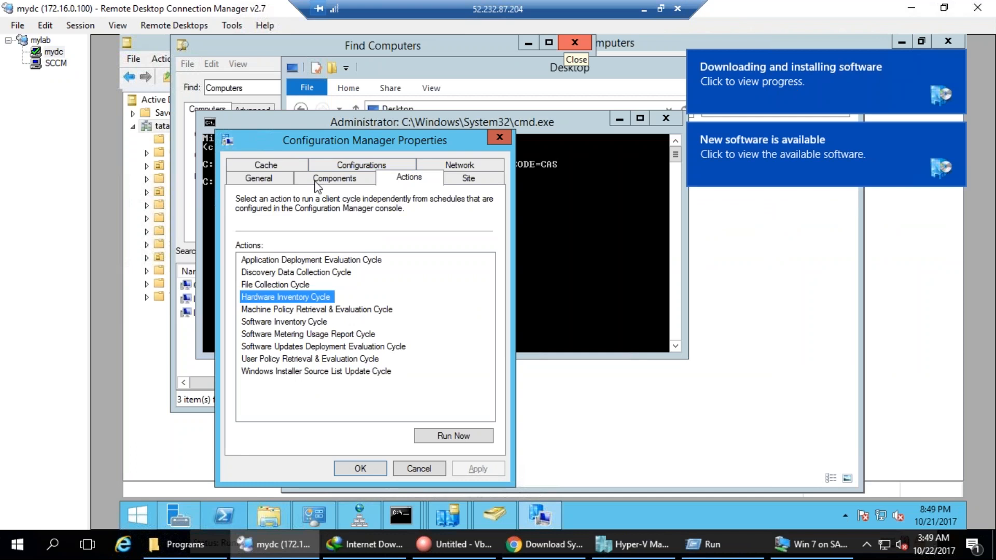
mouse_move(632, 41)
mouse_down()
mouse_move(799, 283)
mouse_move(661, 83)
mouse_up()
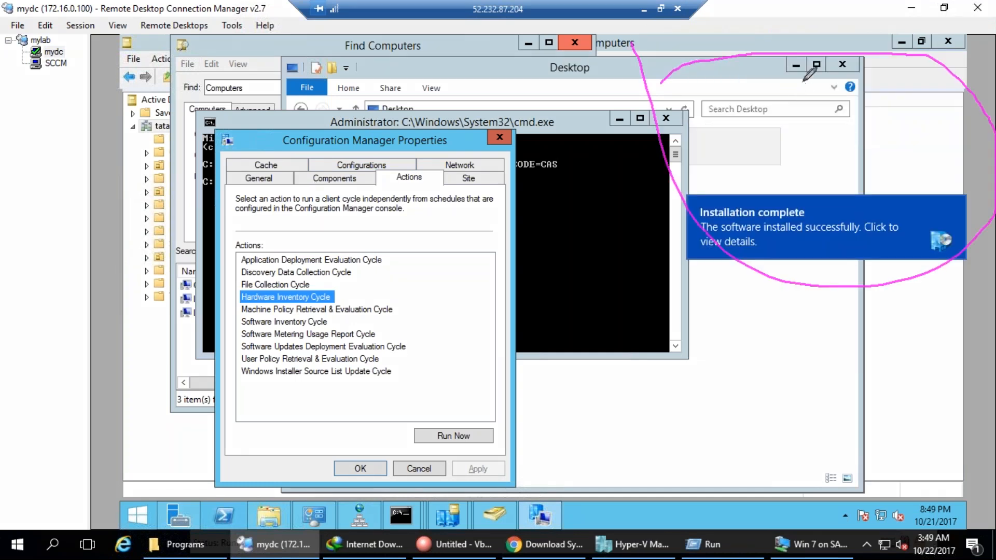
drag(796, 74, 833, 60)
drag(711, 77, 774, 43)
drag(777, 111, 811, 100)
mouse_move(801, 234)
mouse_down()
mouse_move(809, 241)
mouse_move(875, 197)
mouse_up()
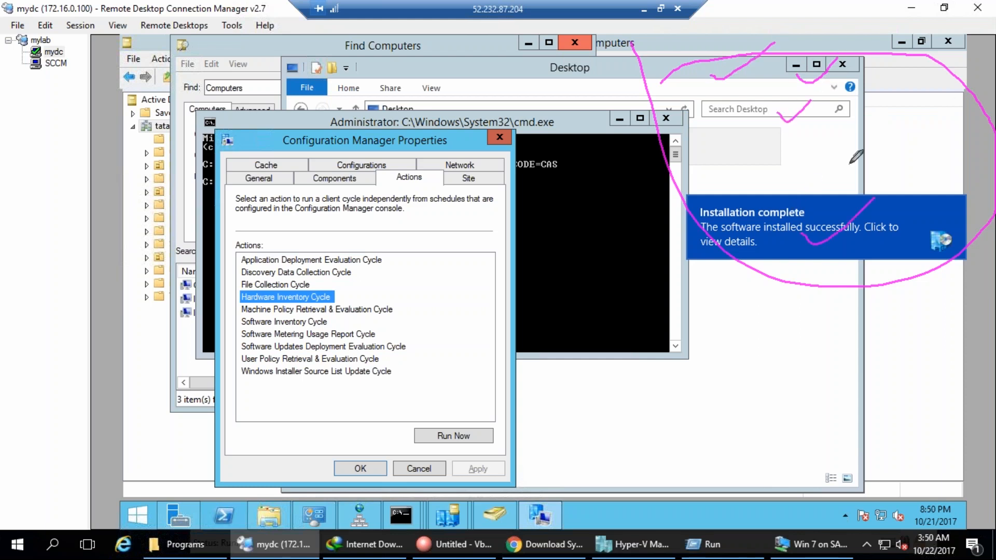
key(e)
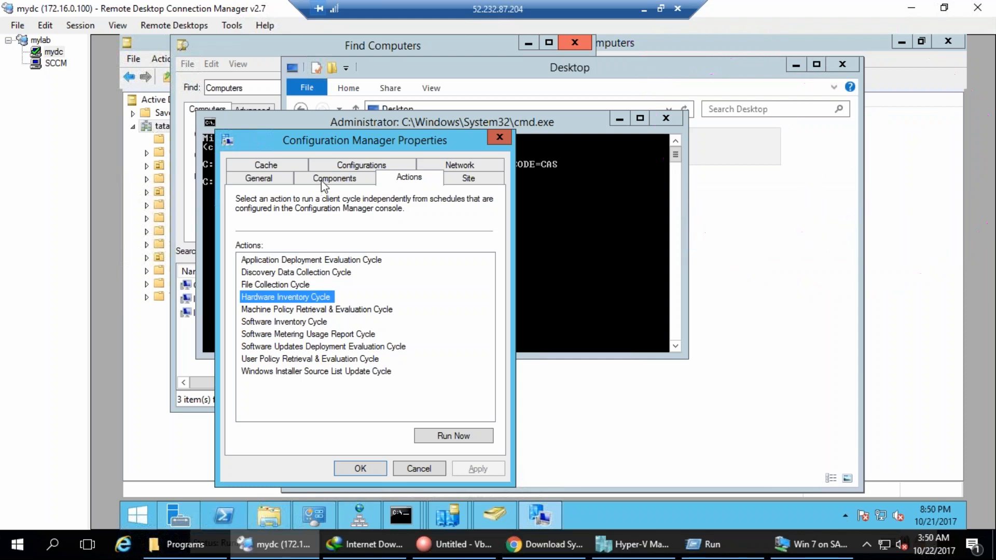
key(Escape)
Run the Machine Policy Retrieval & Evaluation Cycle and open mydc's Start screen.
click(266, 310)
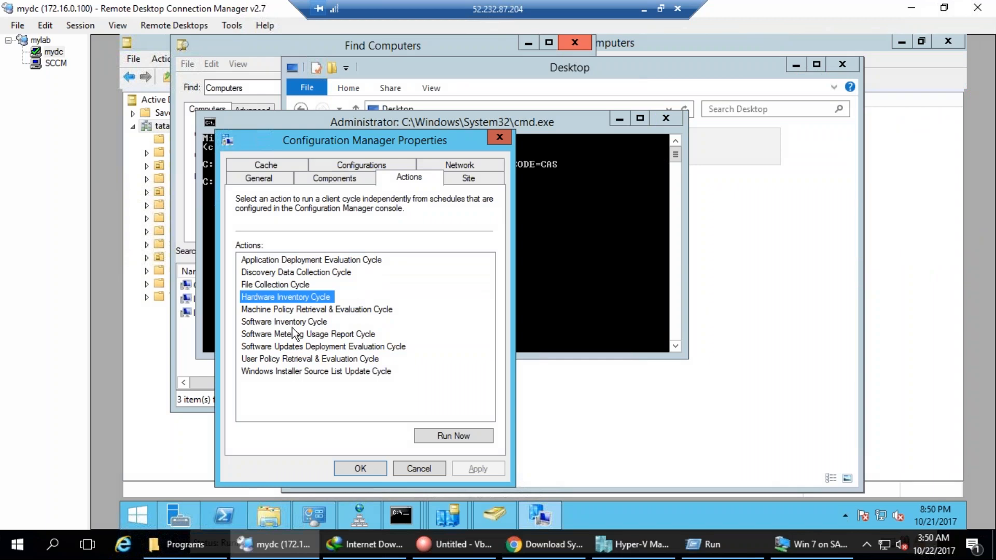
click(462, 440)
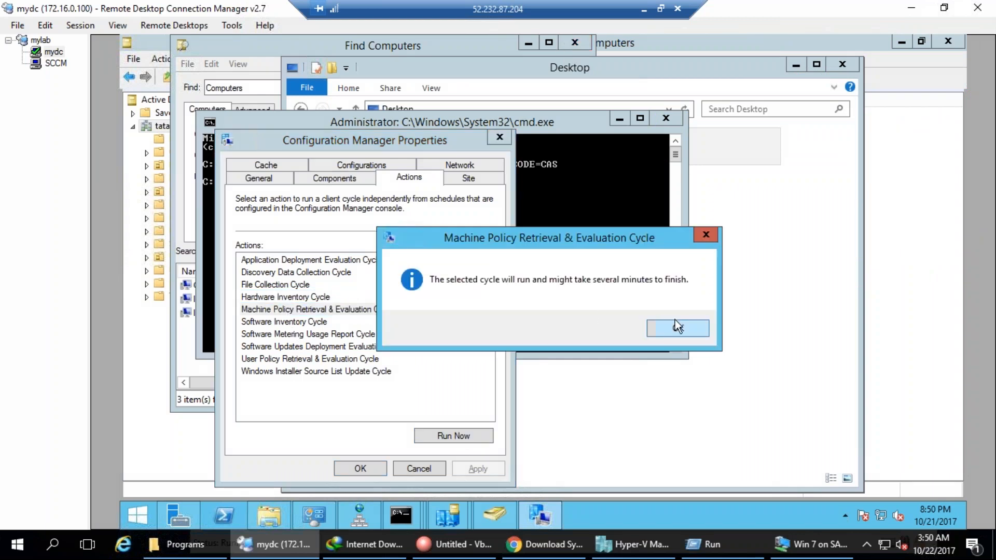
click(679, 328)
click(147, 513)
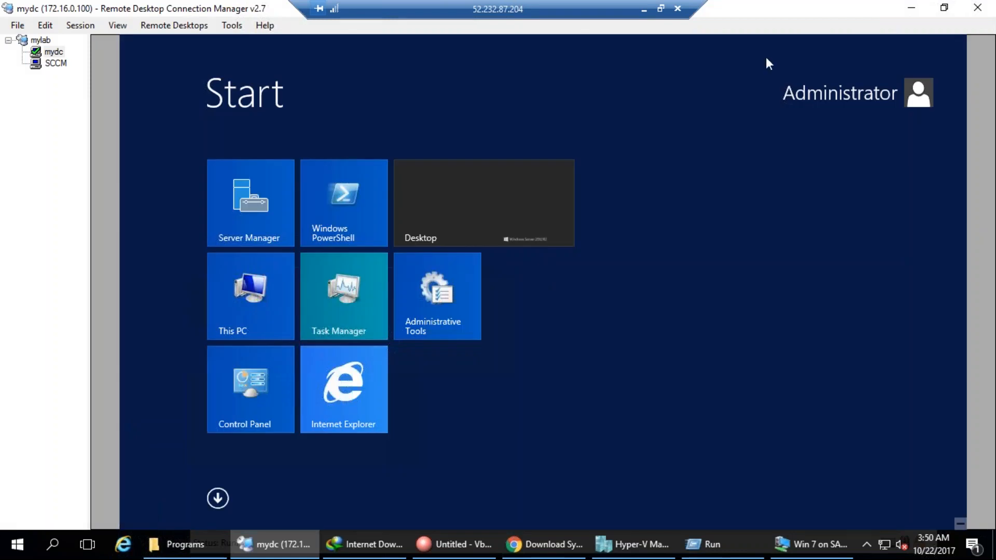
Launch Software Center from the Apps list under Microsoft System Center.
click(218, 498)
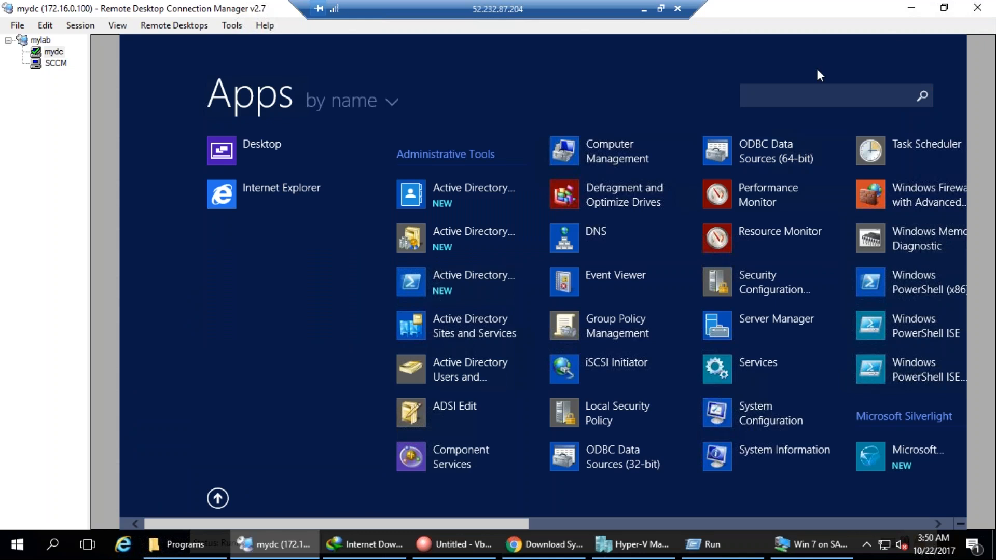
drag(393, 526, 497, 527)
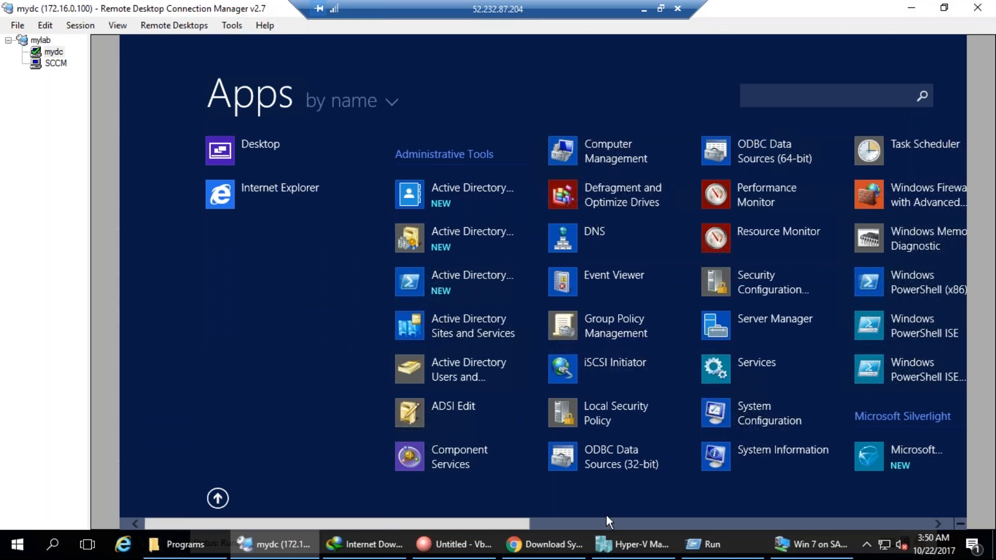
click(650, 523)
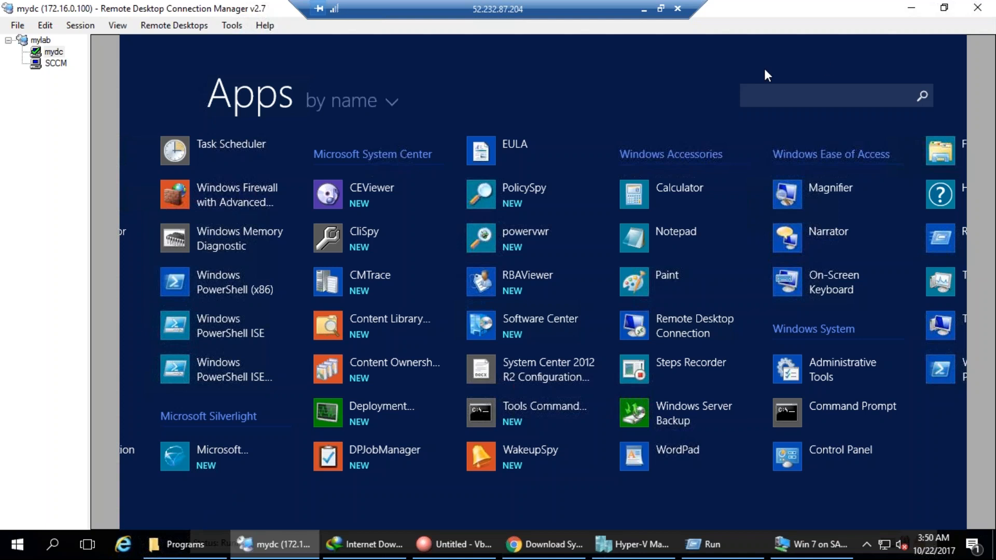
click(540, 330)
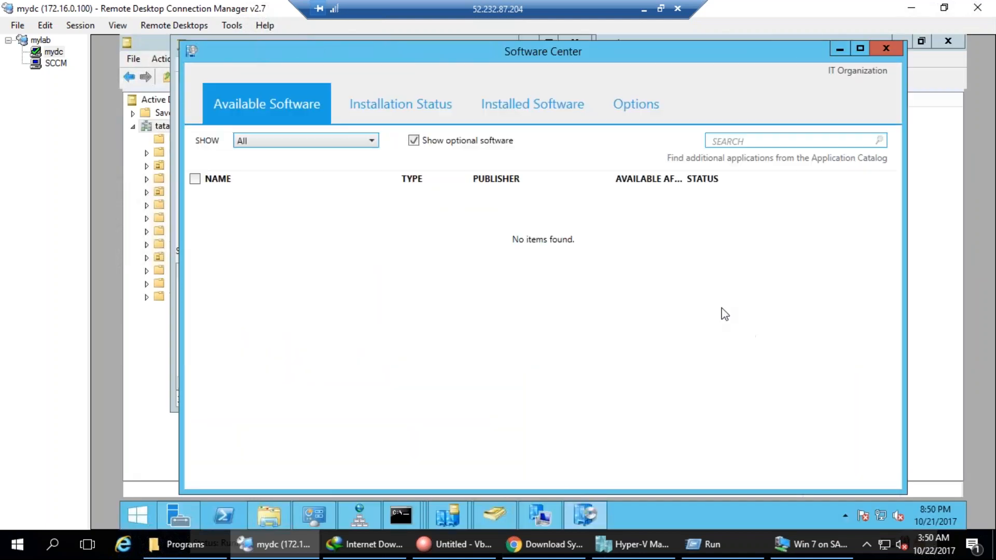
drag(229, 212, 269, 203)
Show Installation Status and circle ConfigMgr 2012 Toolkit R2's Installed status.
key(ctrl+shift+d)
key(ctrl+shift+d)
key(ctrl+shift+d)
click(415, 95)
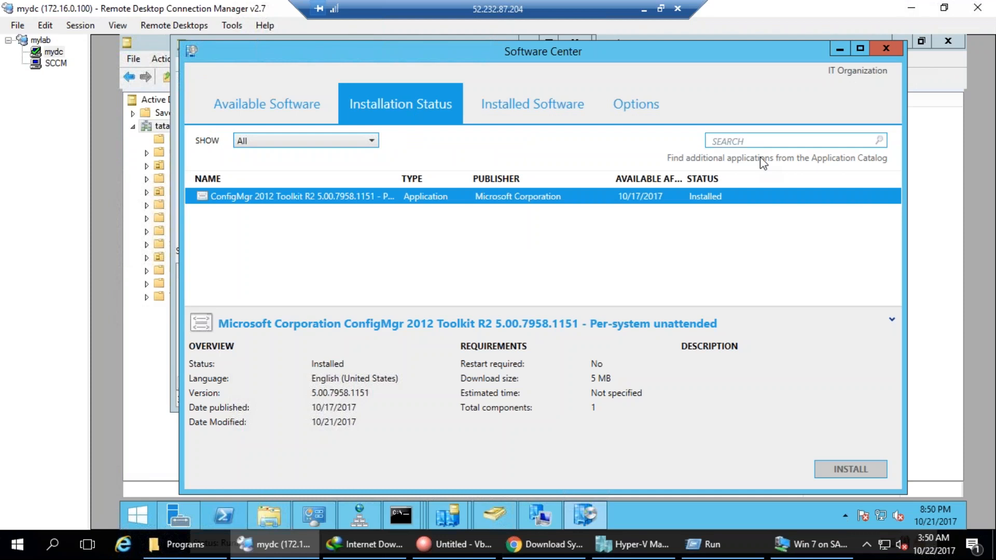
mouse_move(718, 219)
mouse_down()
mouse_move(749, 176)
mouse_move(777, 197)
mouse_up()
mouse_move(890, 436)
mouse_down()
mouse_move(795, 515)
mouse_move(882, 437)
mouse_up()
drag(774, 446, 825, 356)
mouse_move(527, 92)
mouse_down()
mouse_move(514, 69)
mouse_move(581, 67)
mouse_move(498, 63)
mouse_up()
mouse_move(288, 74)
mouse_down()
mouse_move(339, 91)
mouse_move(280, 56)
mouse_up()
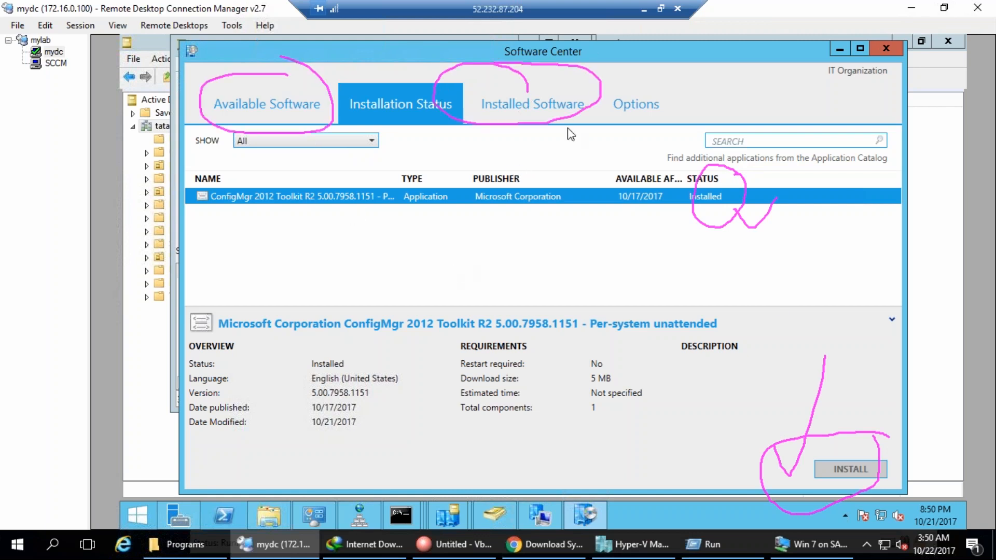
Annotate the IT Organization label, clear the marks, and return to the SCCM session.
mouse_move(817, 98)
mouse_down()
mouse_move(913, 65)
mouse_move(819, 94)
mouse_move(803, 82)
mouse_move(754, 92)
mouse_up()
drag(680, 95, 726, 63)
mouse_move(715, 78)
mouse_down()
mouse_move(715, 93)
mouse_move(799, 77)
mouse_move(940, 79)
mouse_up()
key(Escape)
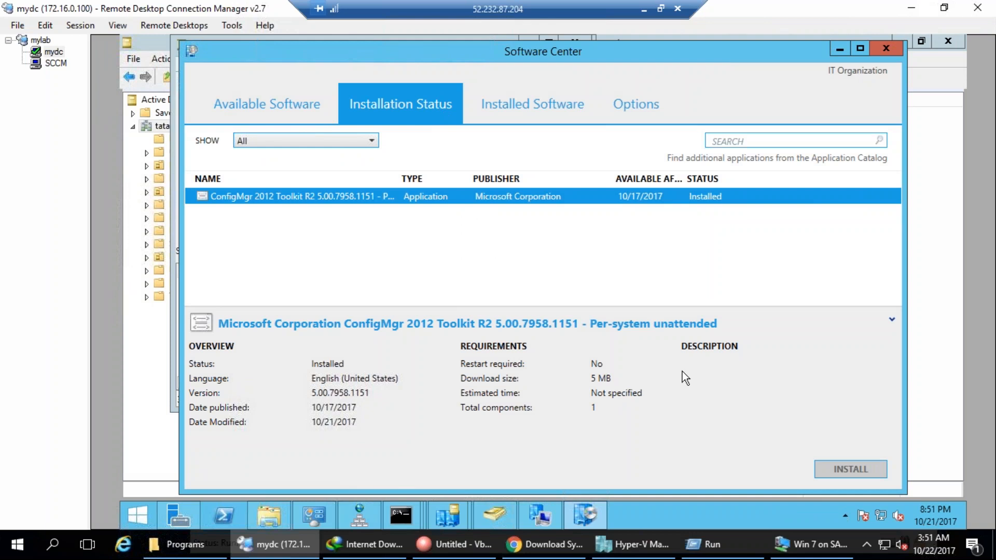
click(52, 63)
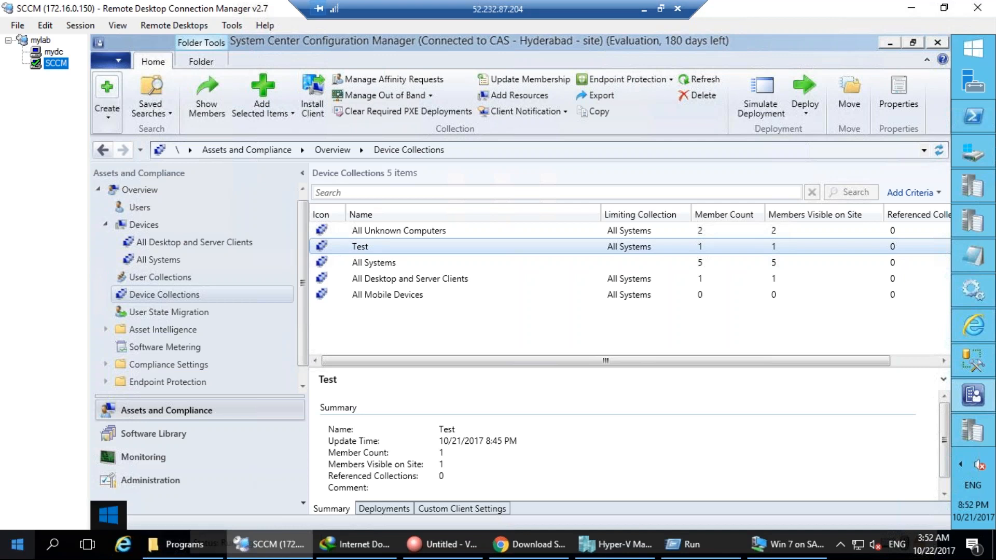
click(614, 544)
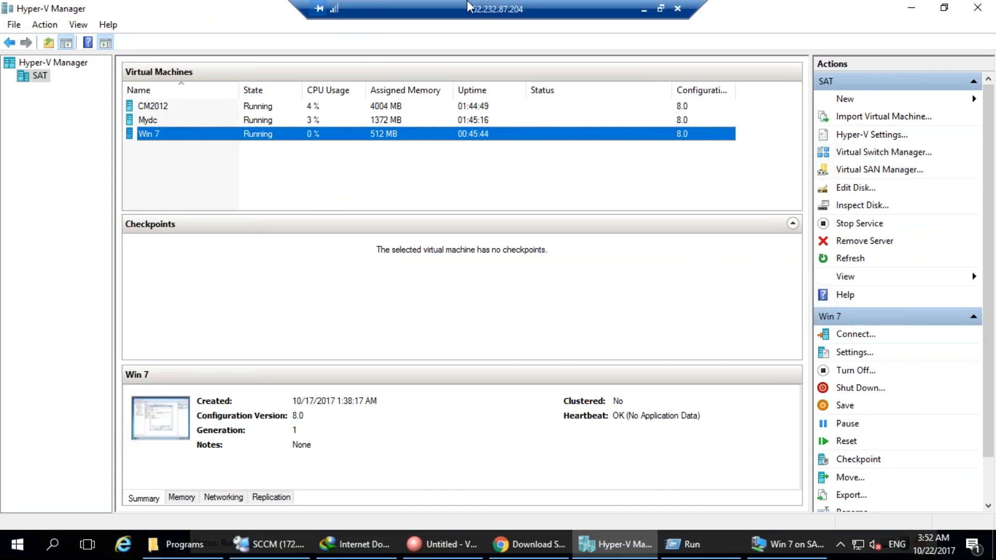
Minimize the remote session to the local desktop and end the GoToMeeting meeting.
click(644, 9)
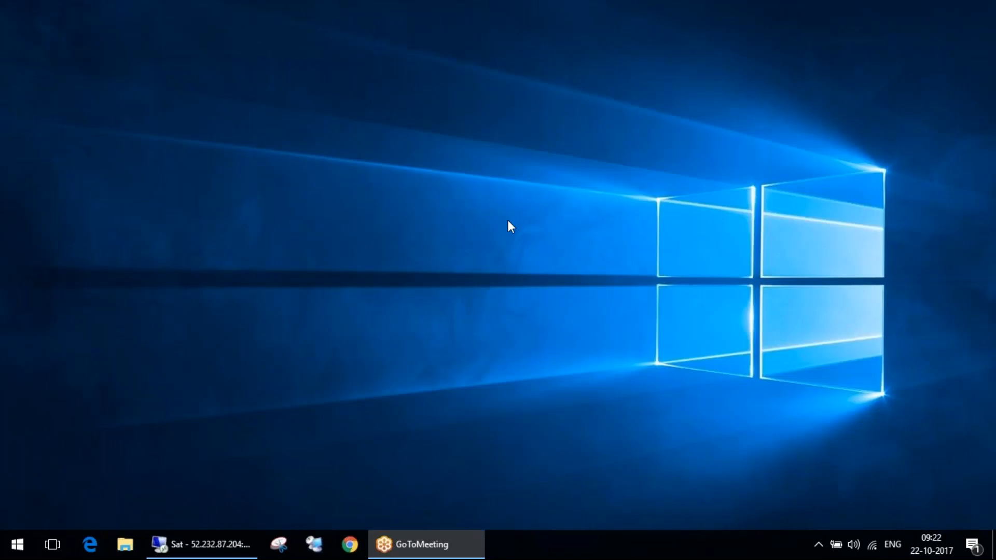
click(643, 354)
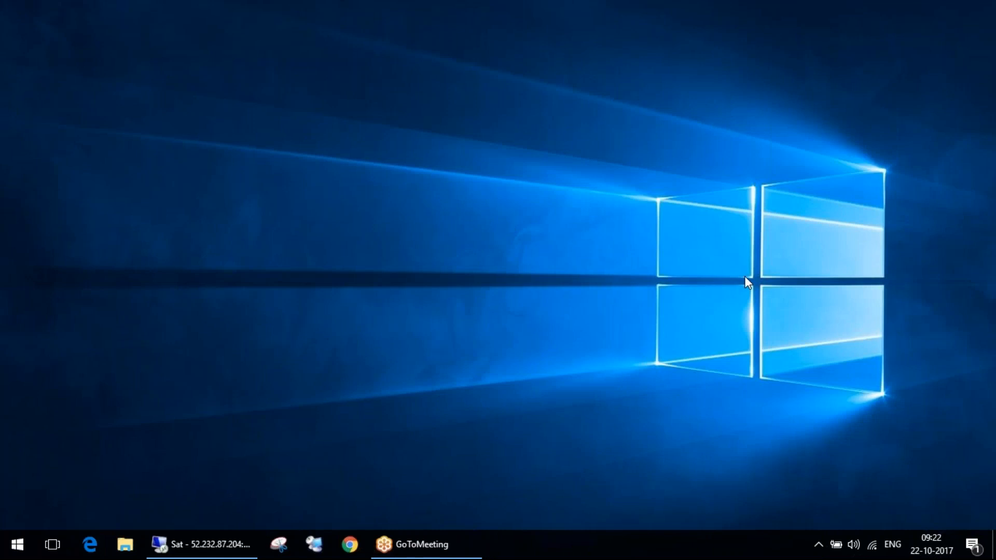
click(542, 304)
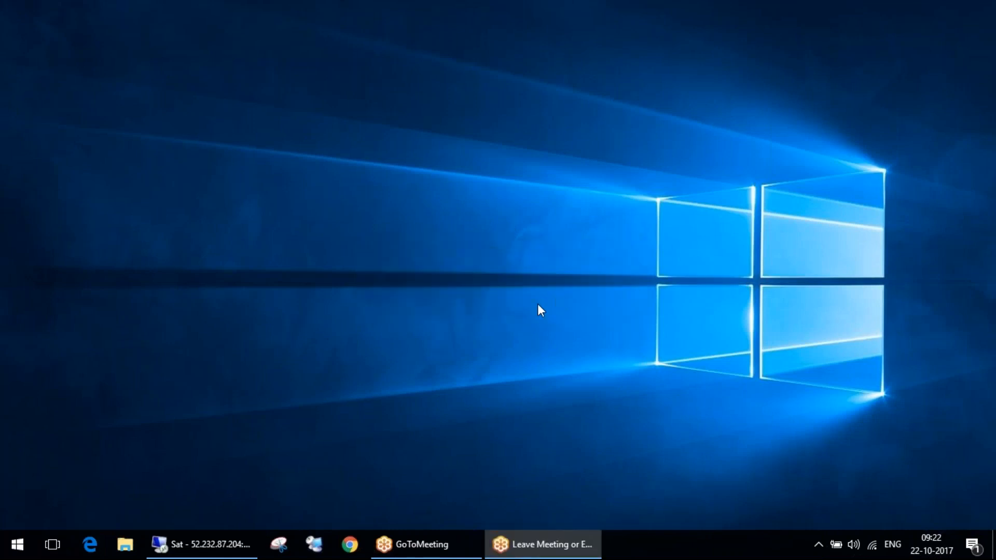